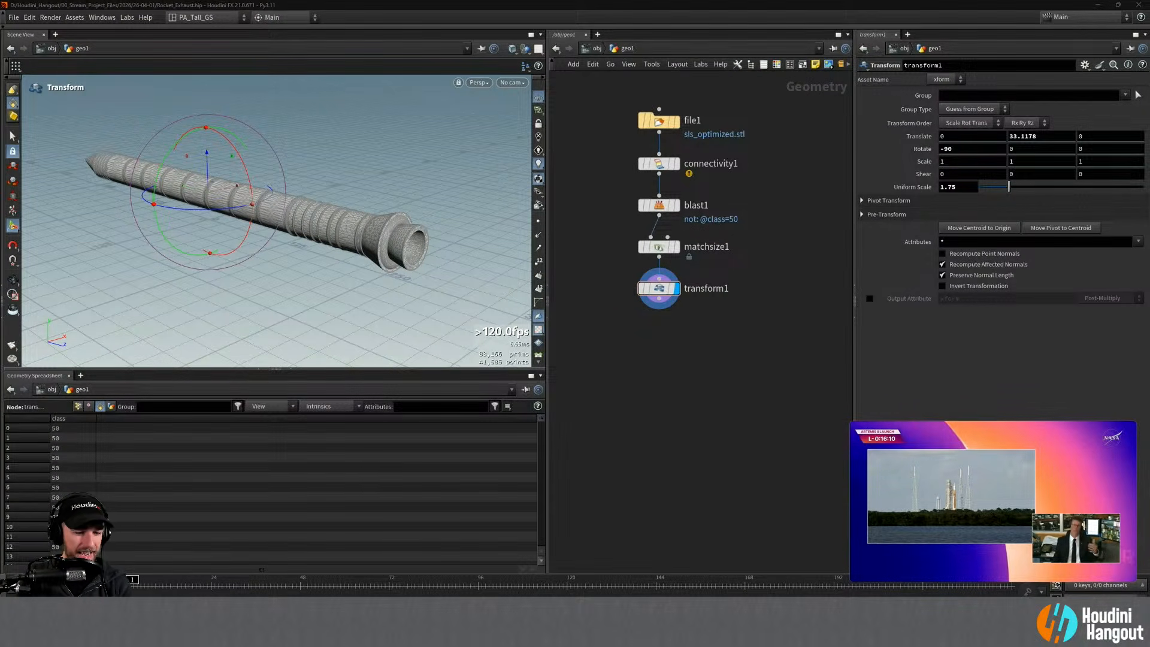
Step: Switch to the browser, fit its window to half the screen and play the SLS SRB full-scale test video
mouse_move(220, 634)
left_click(270, 588)
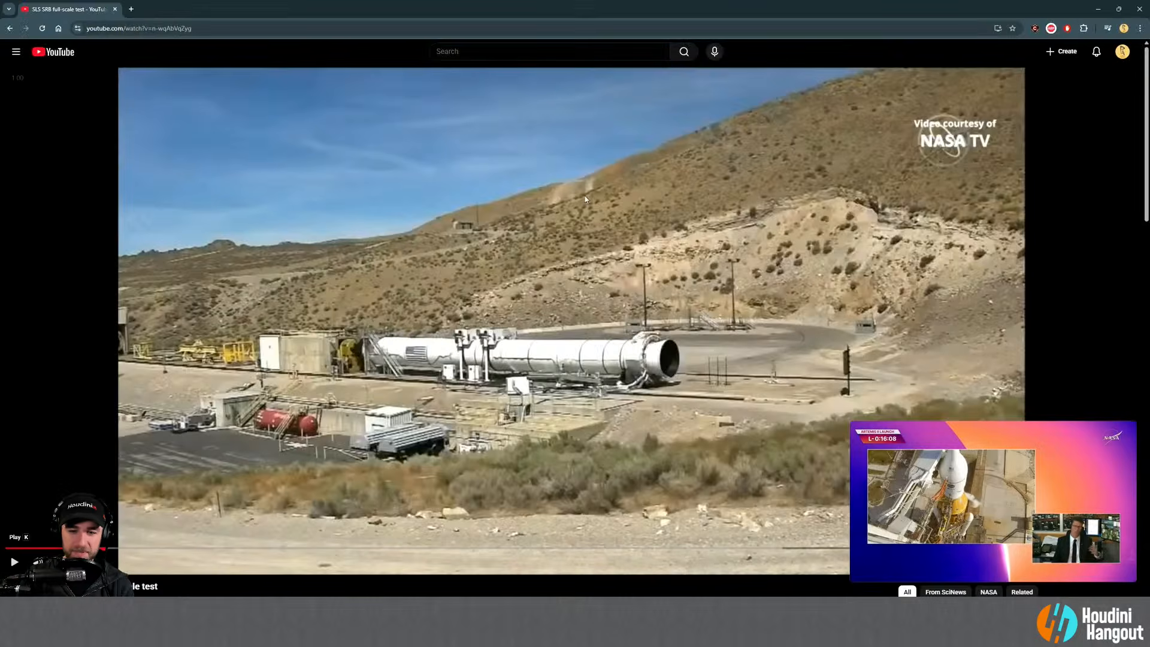
left_click_drag(697, 9, 0, 180)
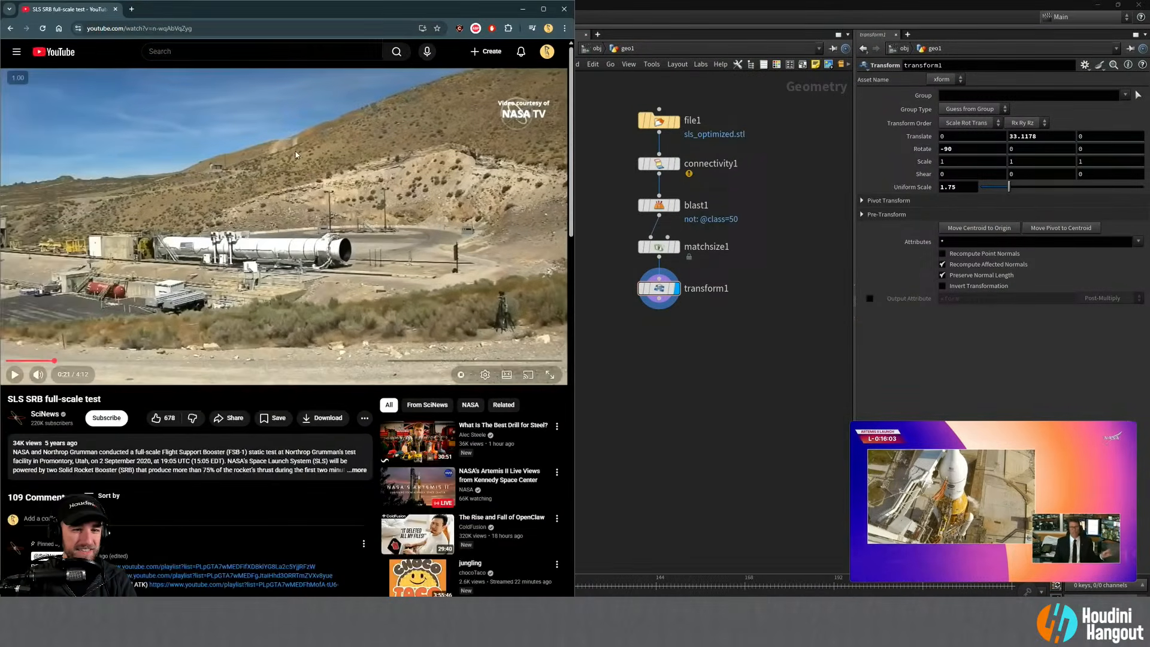
left_click(322, 252)
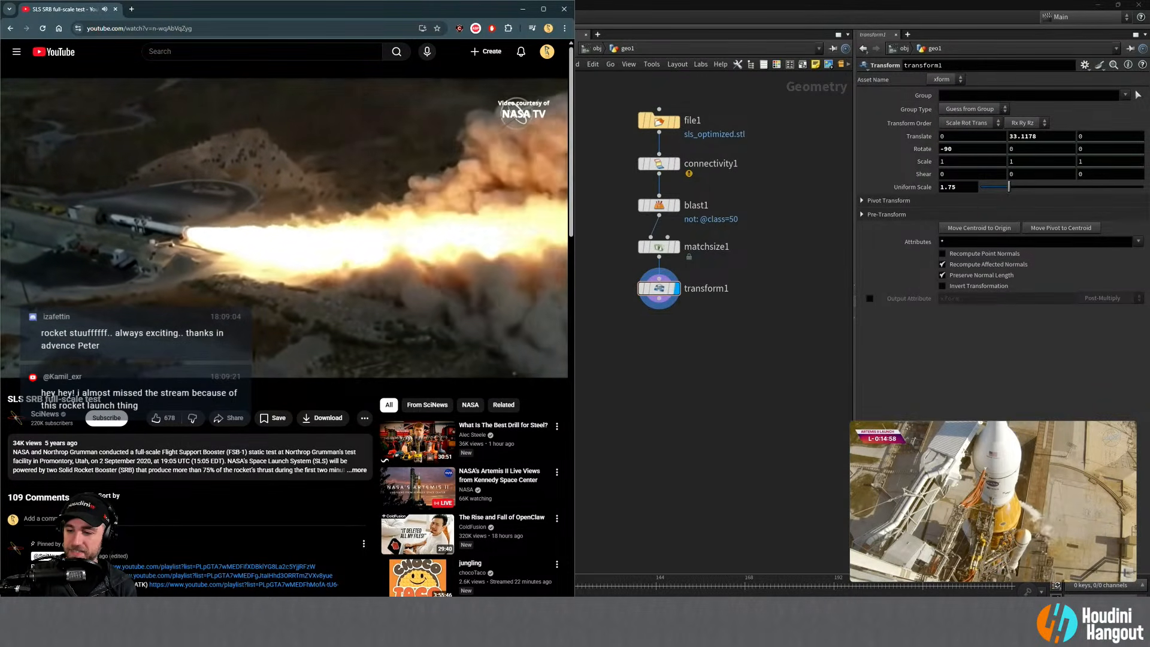
left_click(1120, 636)
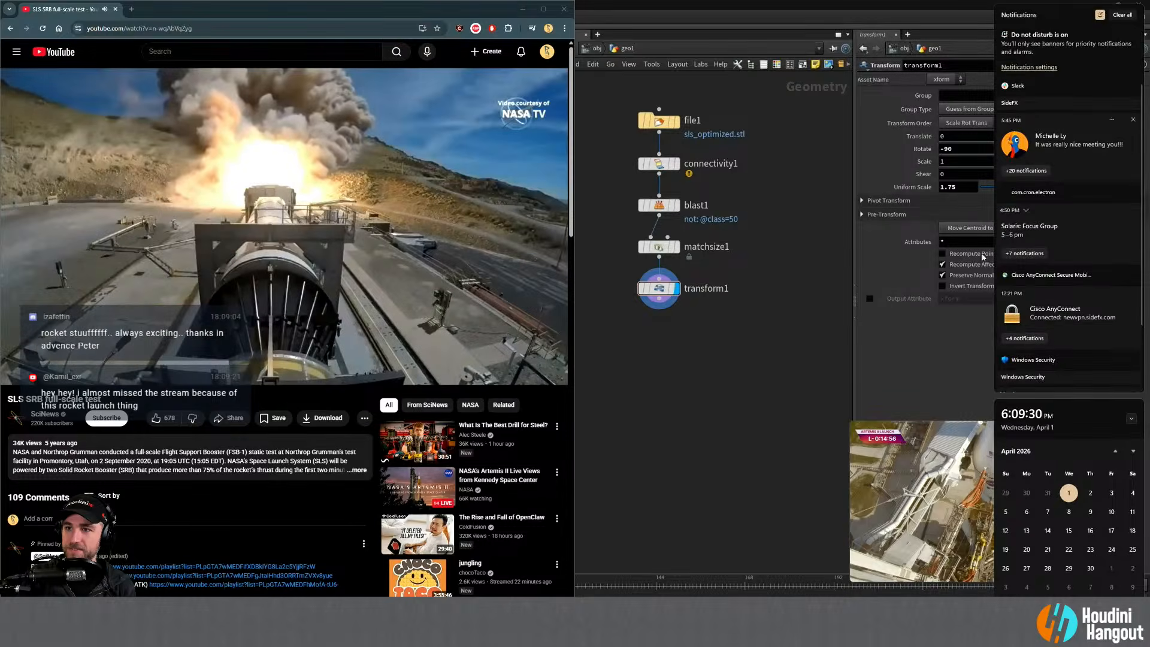
left_click(705, 503)
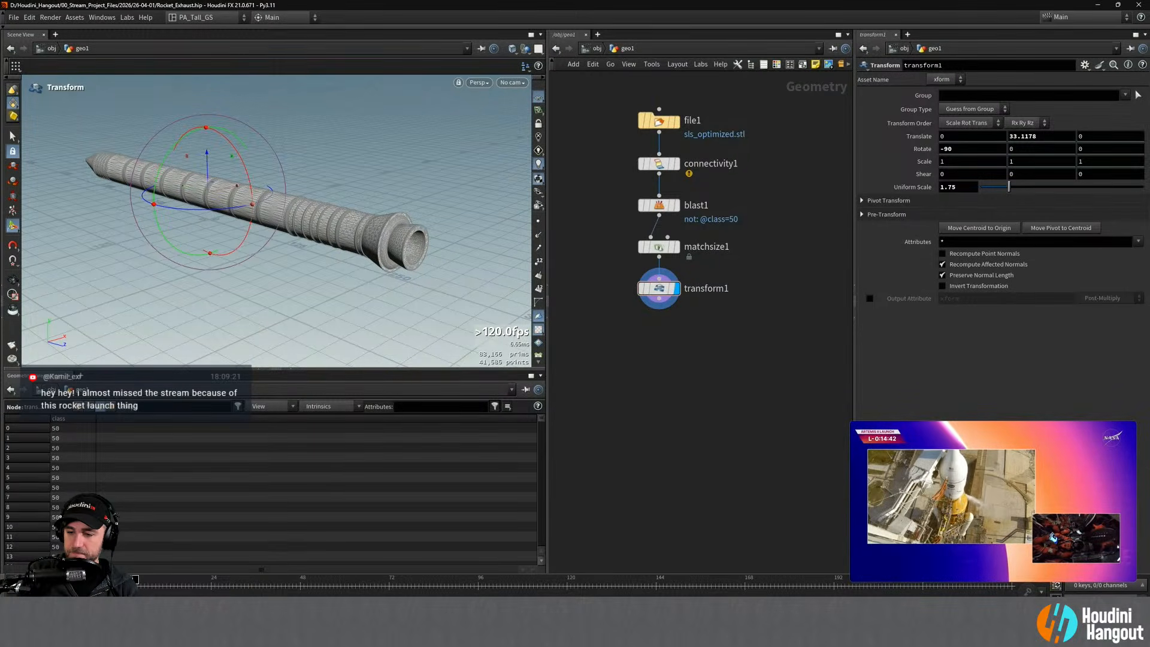
left_click(1051, 635)
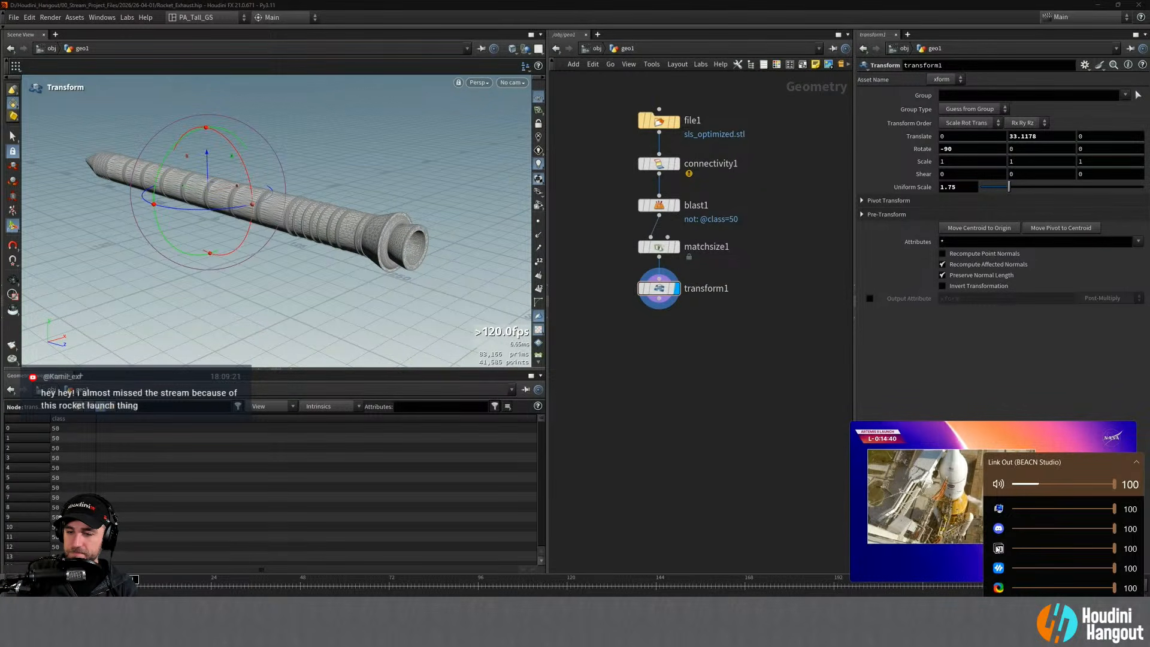
left_click(720, 499)
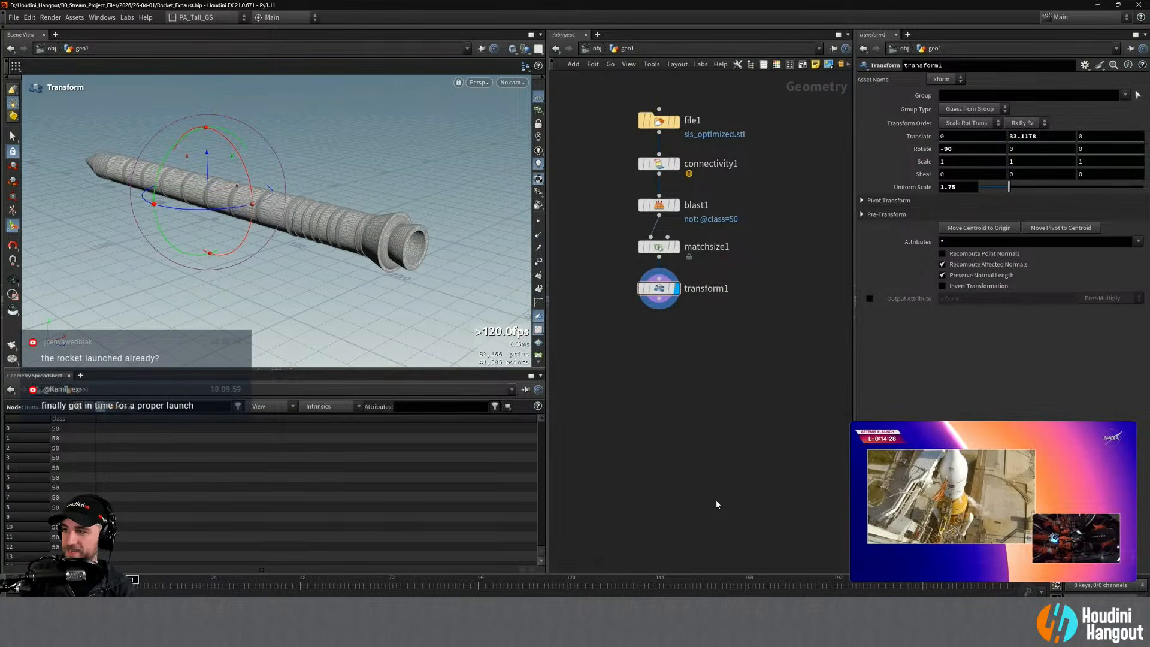
Step: Resize and reposition the floating Artemis II launch stream so it sits compactly beneath the Transform parameters
left_click_drag(850, 421, 615, 271)
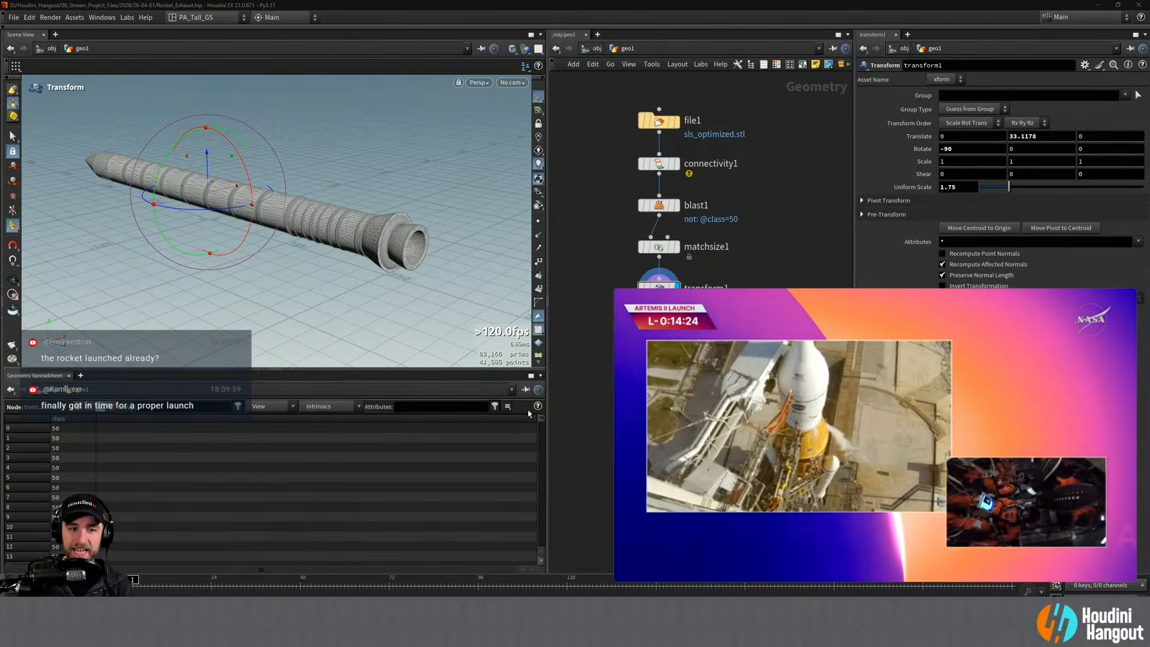
mouse_move(840, 472)
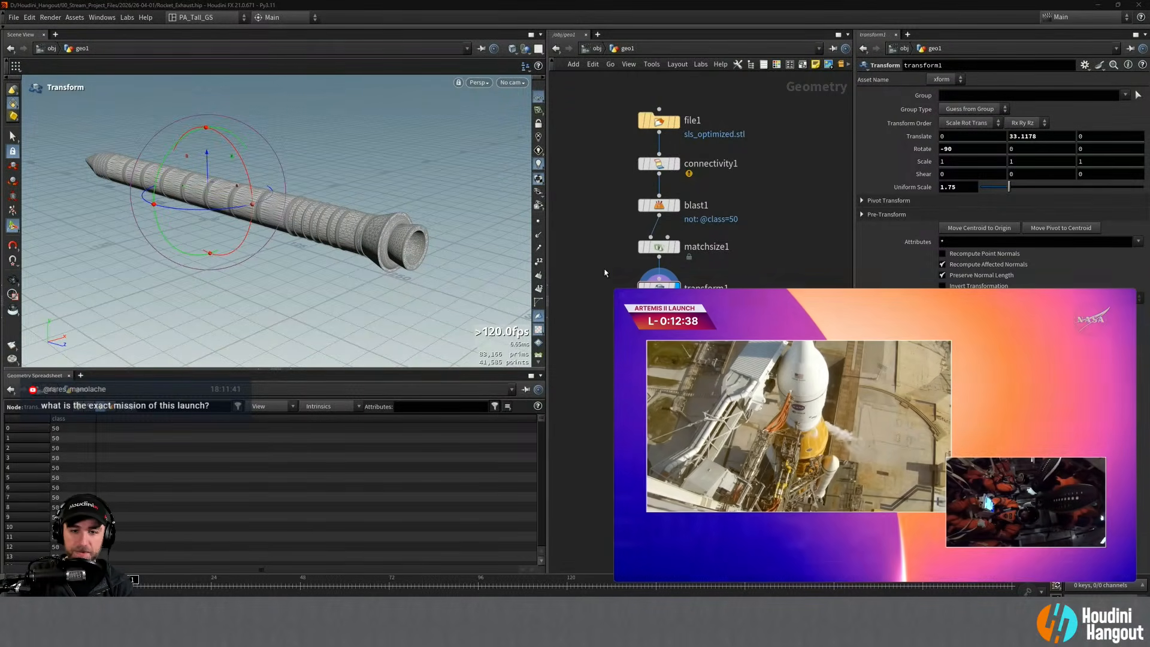
left_click_drag(546, 237, 459, 202)
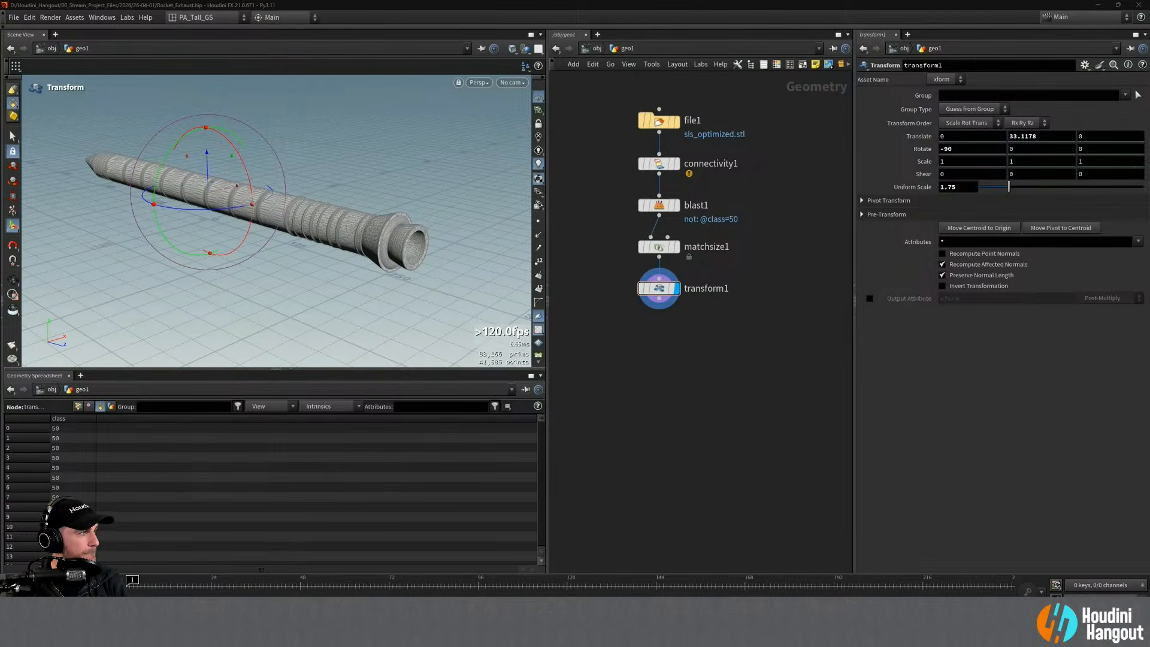
left_click_drag(0, 443, 924, 503)
left_click_drag(854, 439, 594, 295)
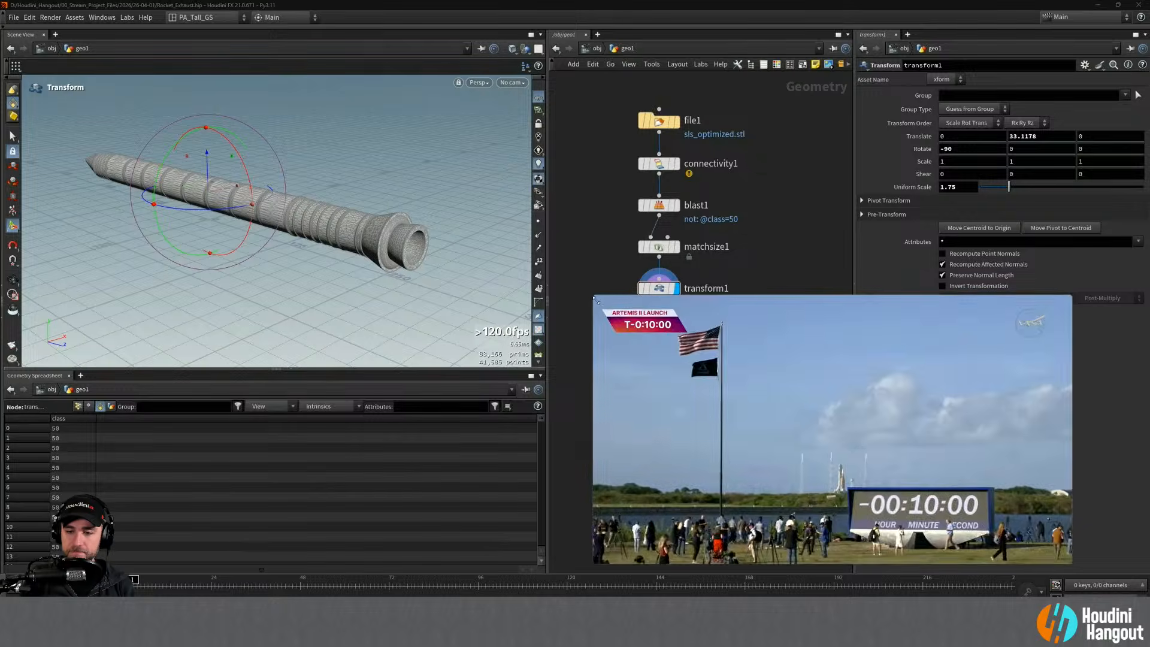
left_click(833, 422)
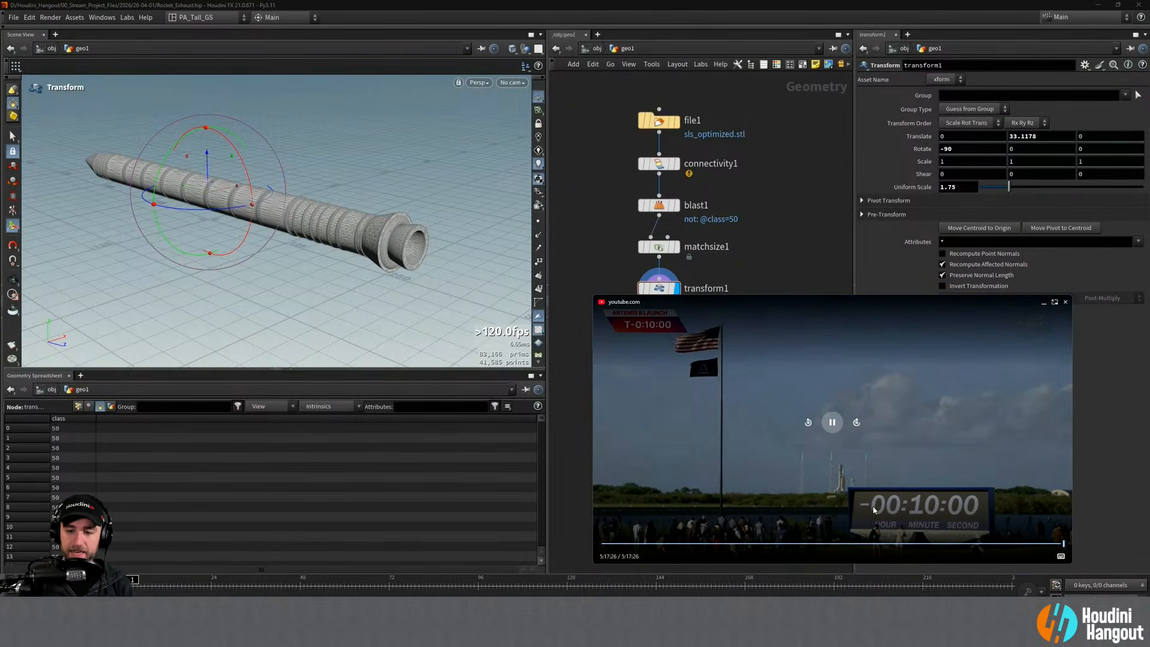
left_click_drag(854, 298, 908, 314)
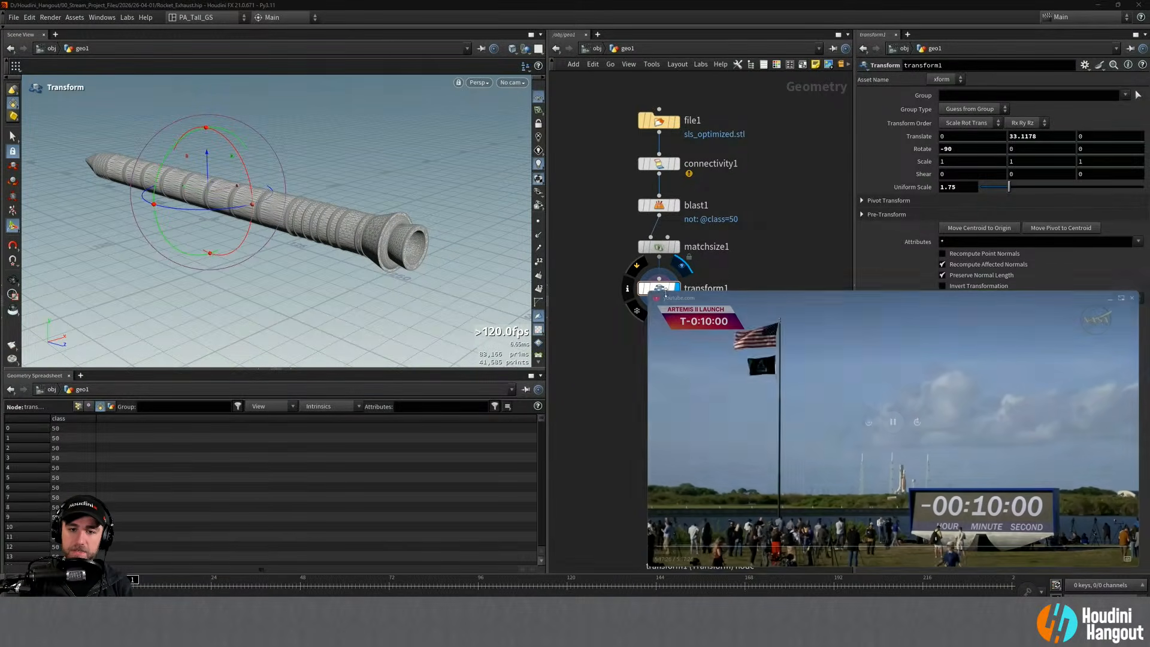
left_click_drag(649, 291, 578, 252)
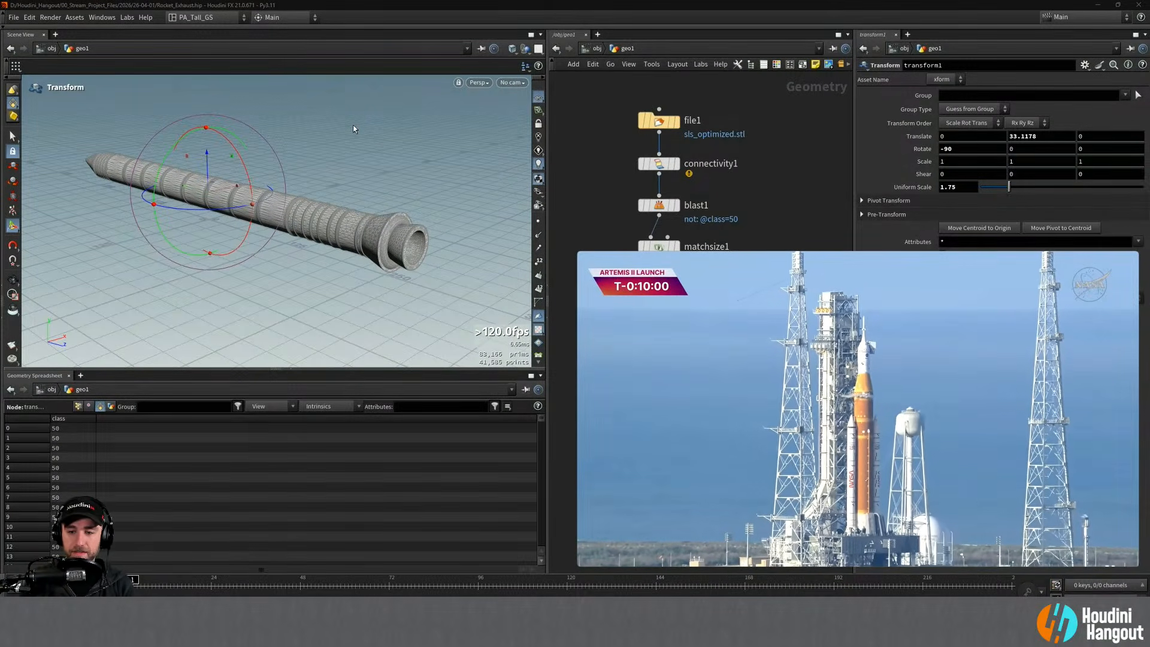
left_click_drag(577, 252, 861, 411)
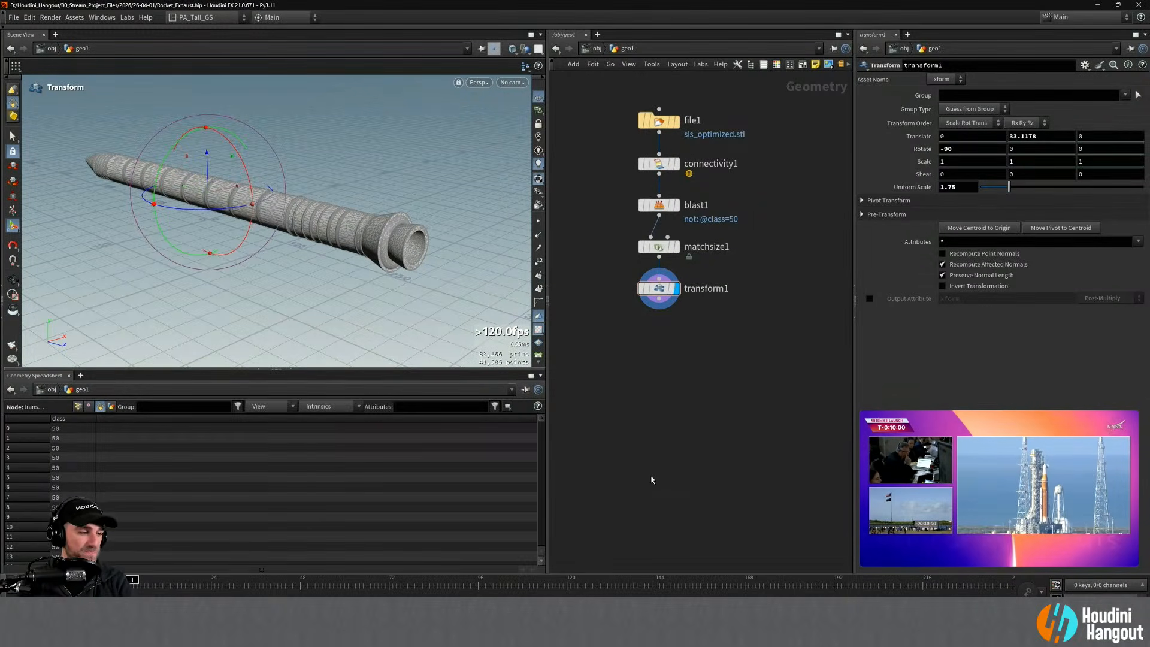
Step: Frame the node network, display the file1 node and examine the complete SLS rocket model from several angles
key("h")
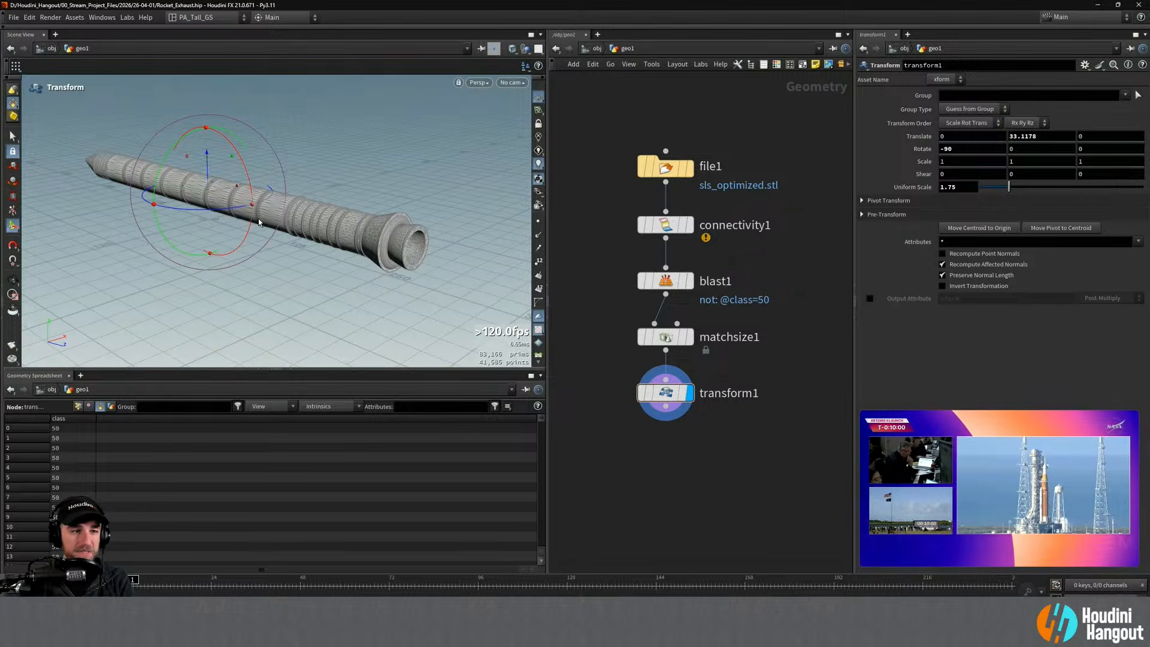
left_click_drag(269, 234, 372, 154, "alt")
left_click(690, 169)
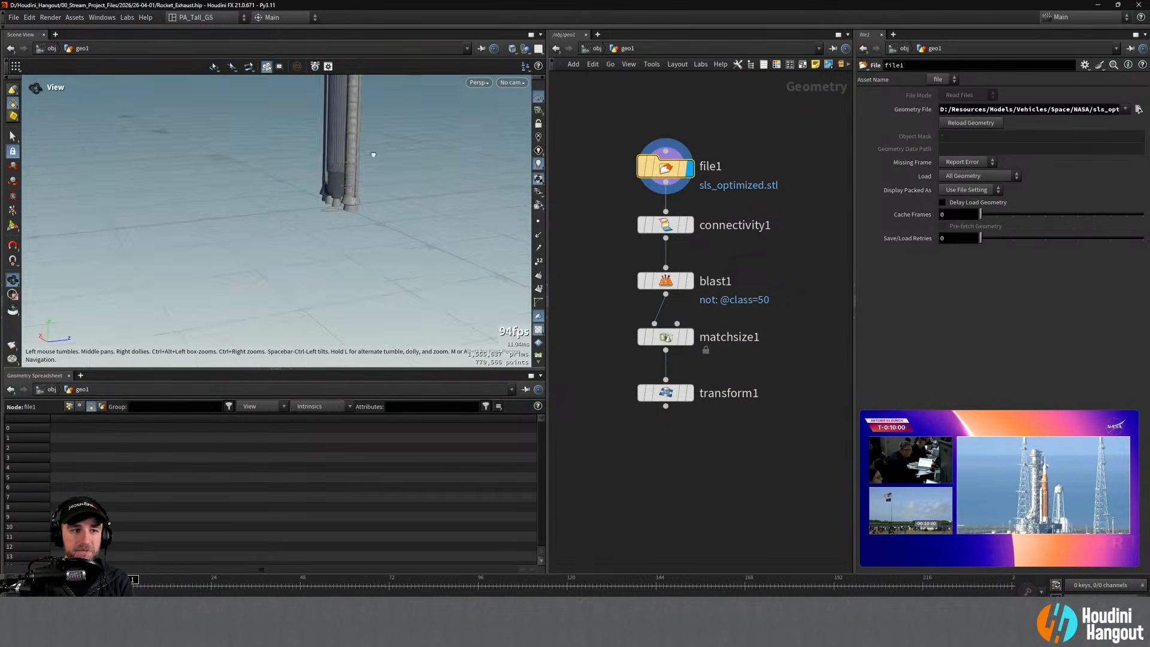
middle_click_drag(372, 154, 347, 290, "alt")
mouse_move(347, 290)
left_mouse_down("alt")
mouse_move(368, 254)
mouse_move(271, 219)
mouse_move(234, 231)
left_mouse_up("alt")
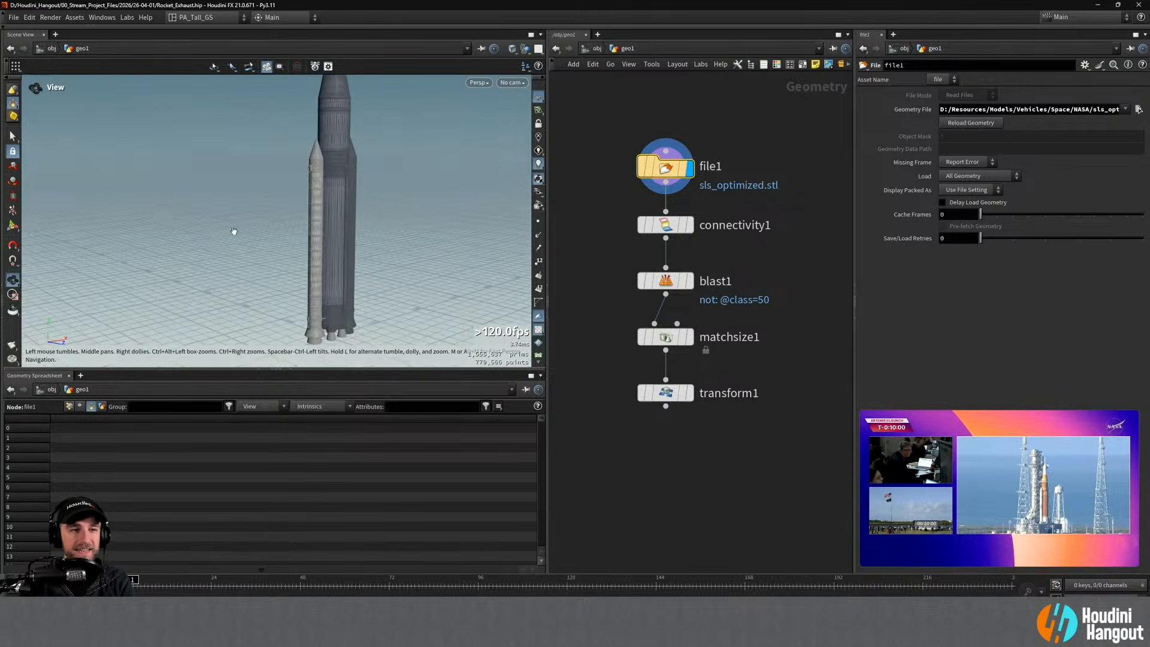
left_click_drag(301, 209, 260, 204, "alt")
middle_click_drag(311, 186, 254, 218, "alt")
left_click_drag(254, 218, 273, 194, "alt")
right_click_drag(273, 194, 282, 216, "alt")
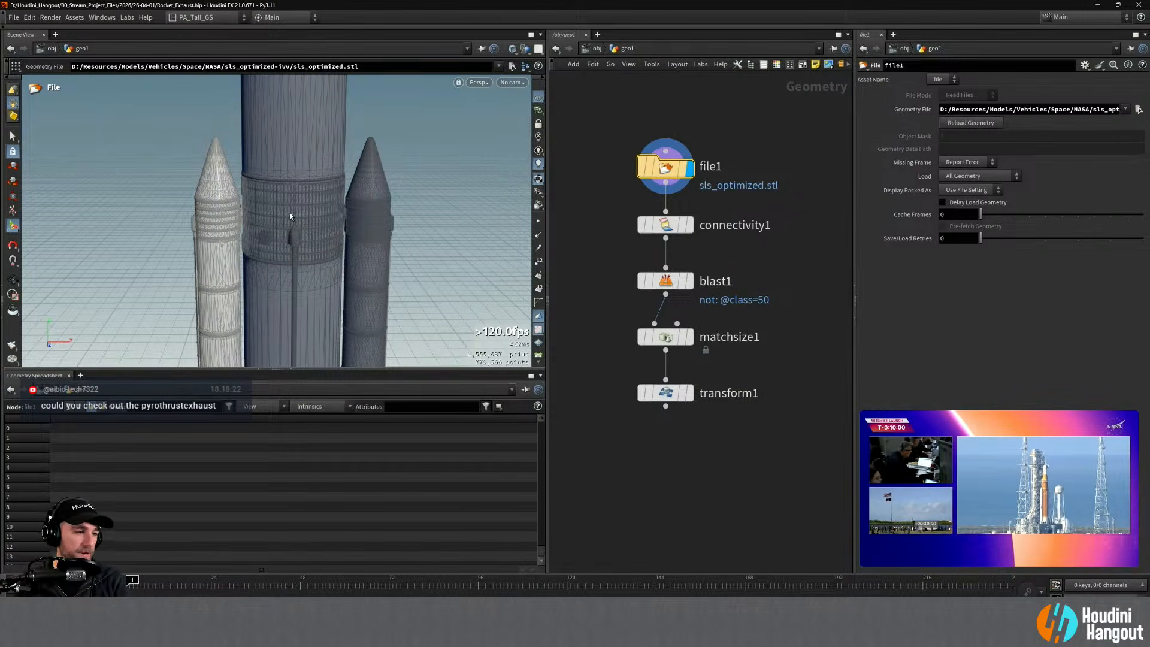
right_click_drag(288, 221, 211, 253, "alt")
middle_click_drag(211, 252, 281, 259, "alt")
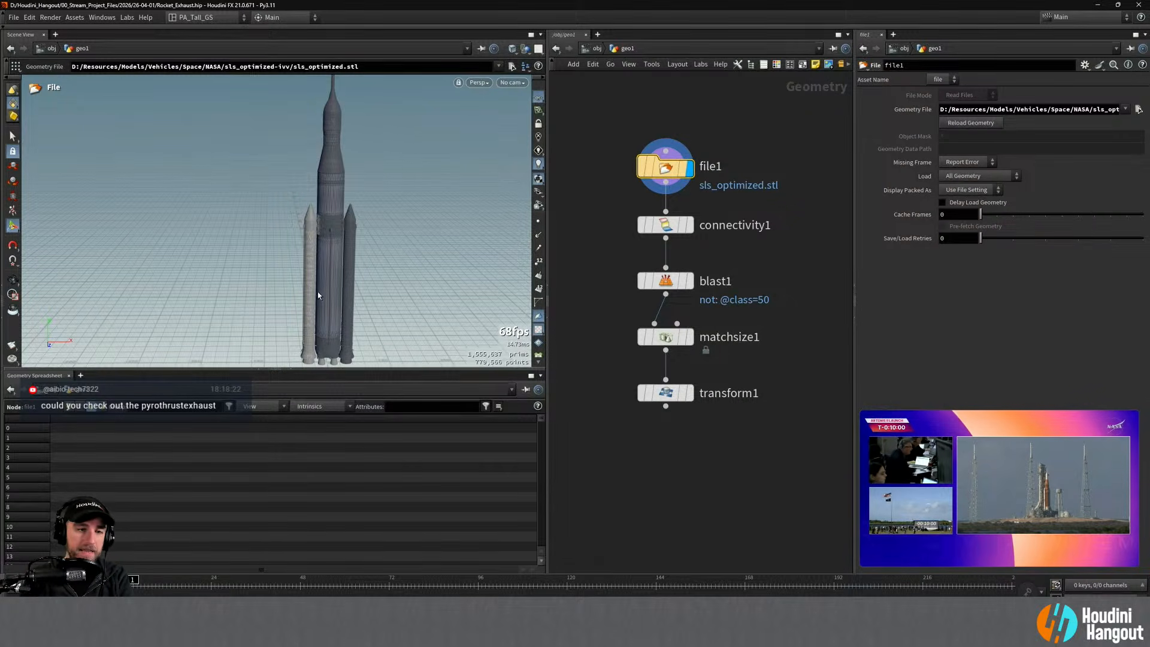
mouse_move(318, 292)
left_mouse_down()
mouse_move(309, 278)
mouse_move(336, 259)
mouse_move(328, 290)
left_mouse_up()
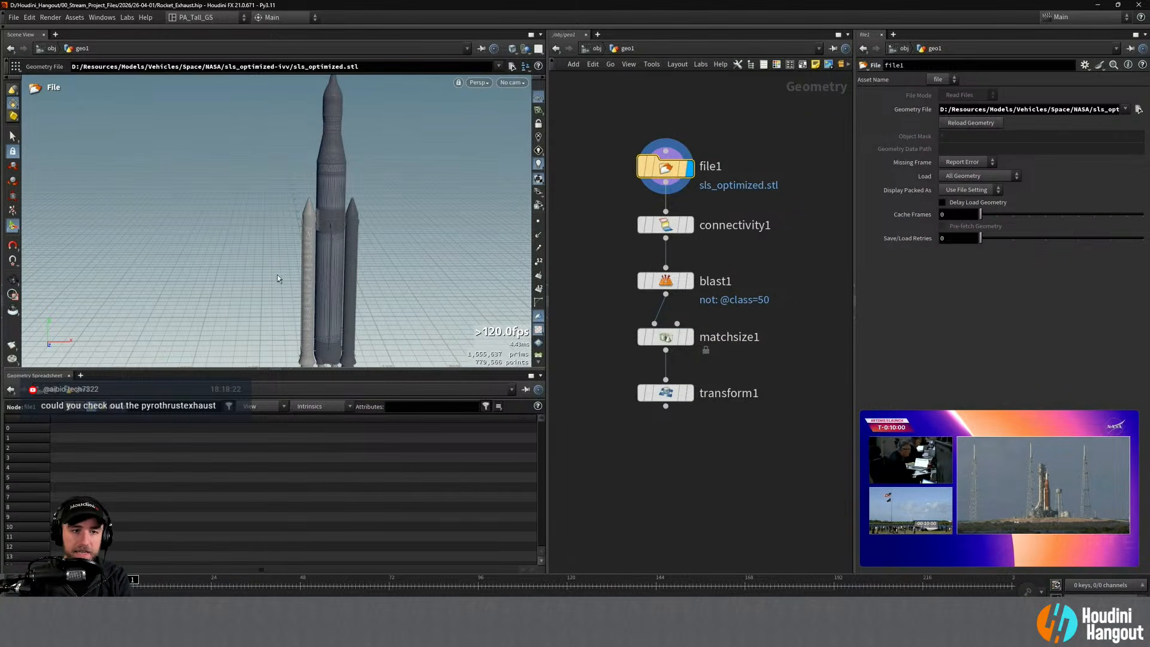
Step: Display the connectivity1 node's output on the rocket and choose Primitive as its Connectivity Type
left_click(690, 225)
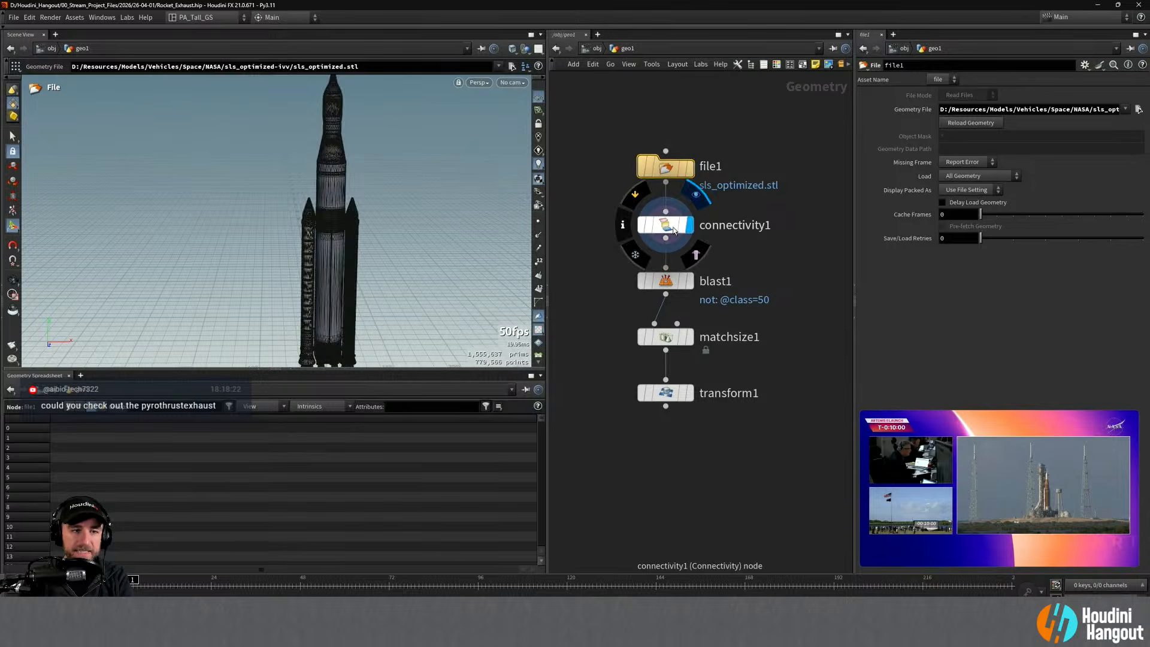
left_click_drag(158, 314, 323, 294, "alt")
right_click_drag(322, 294, 302, 288, "alt")
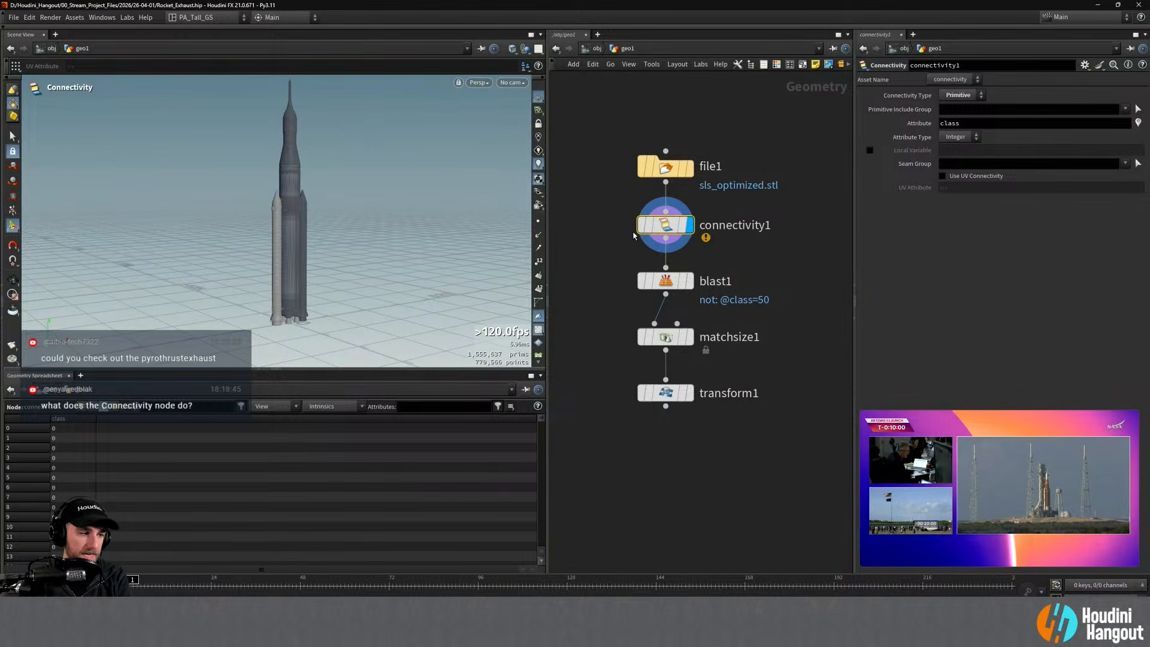
right_click_drag(258, 253, 291, 226, "alt")
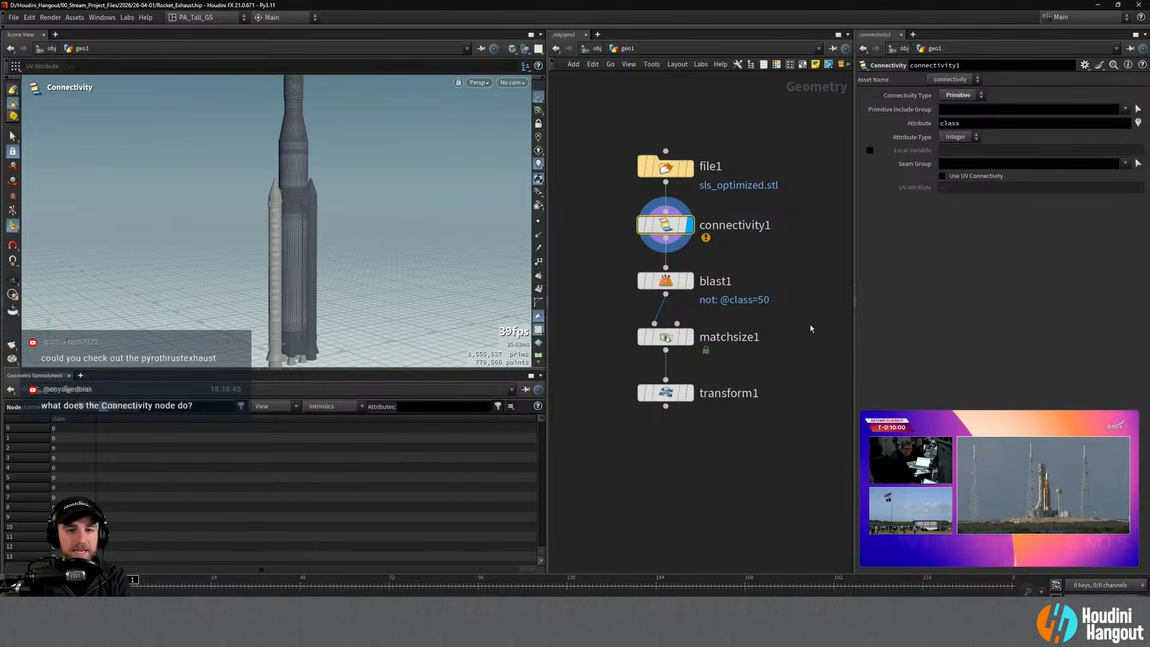
right_click_drag(197, 217, 323, 173, "alt")
mouse_move(323, 173)
left_mouse_down("alt")
mouse_move(304, 202)
mouse_move(324, 195)
left_mouse_up("alt")
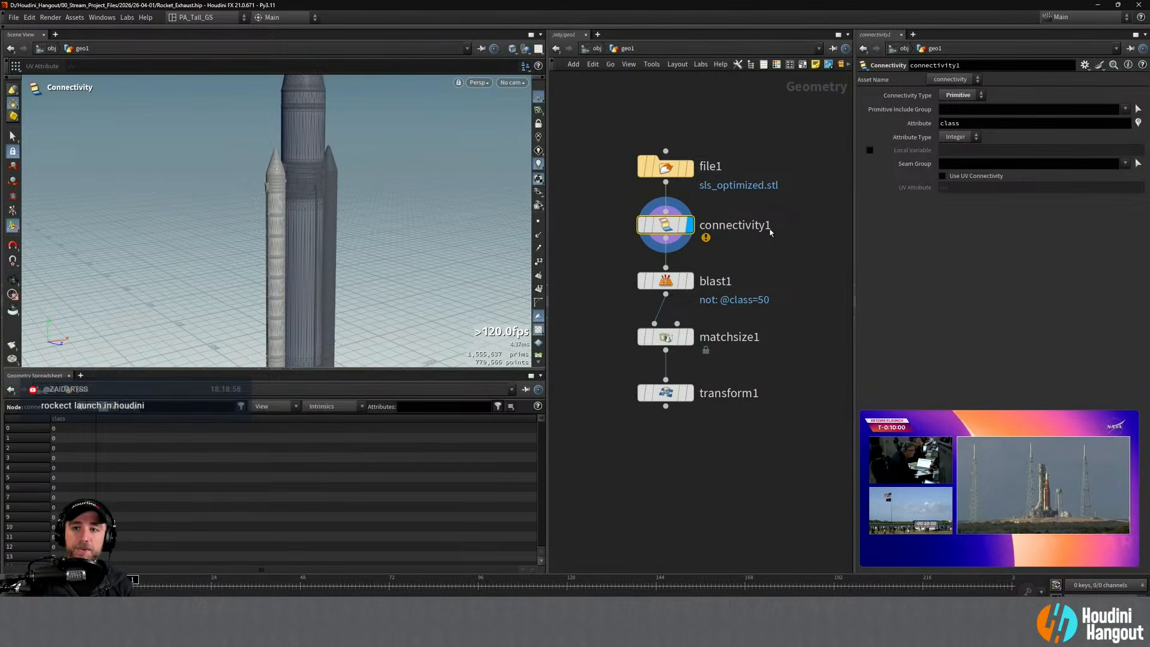
left_click(958, 96)
left_click(955, 118)
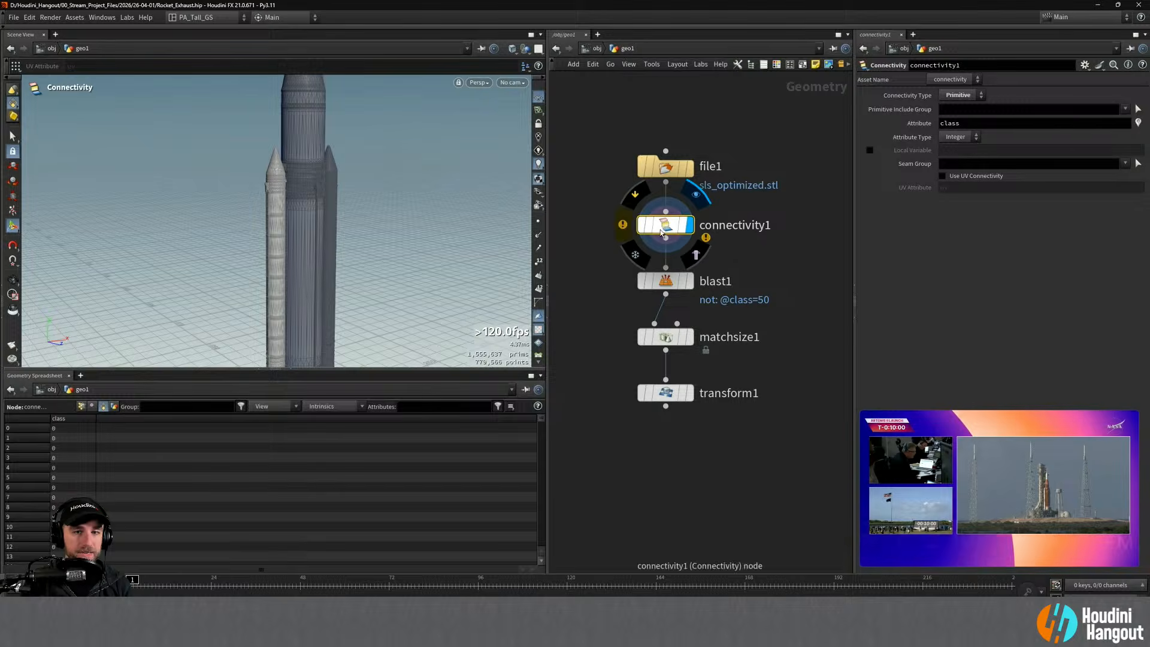
Step: Turn off the viewport's backface tint and visualize the class primitive attribute from connectivity1's node info
left_click(626, 228)
left_click(628, 199)
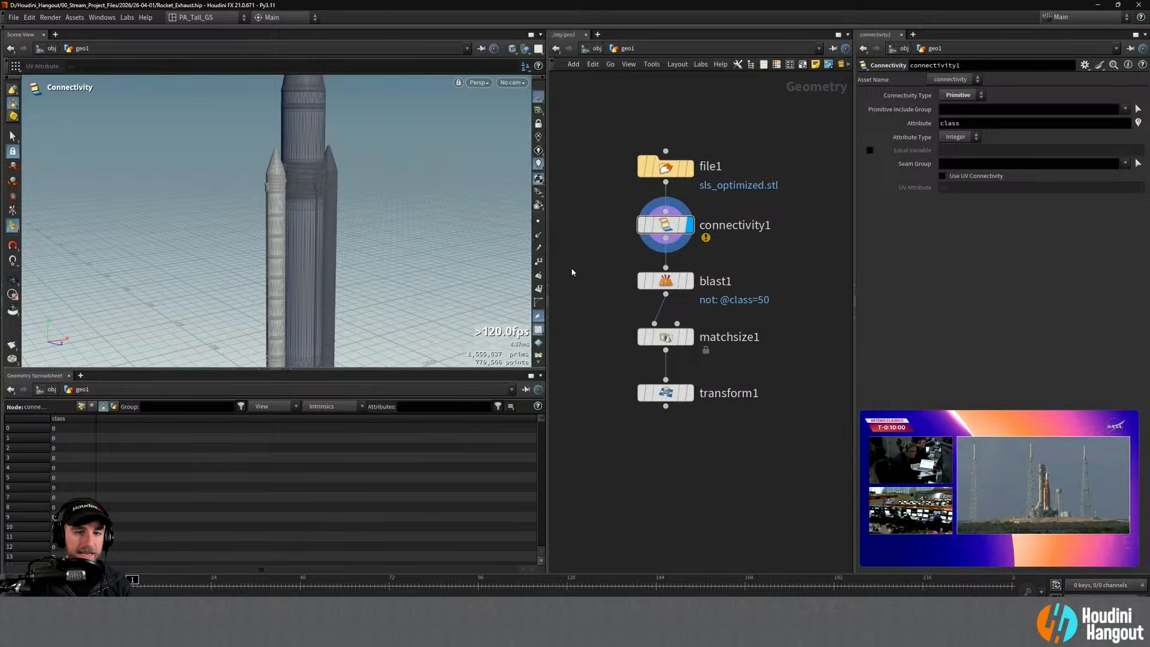
left_click(538, 319)
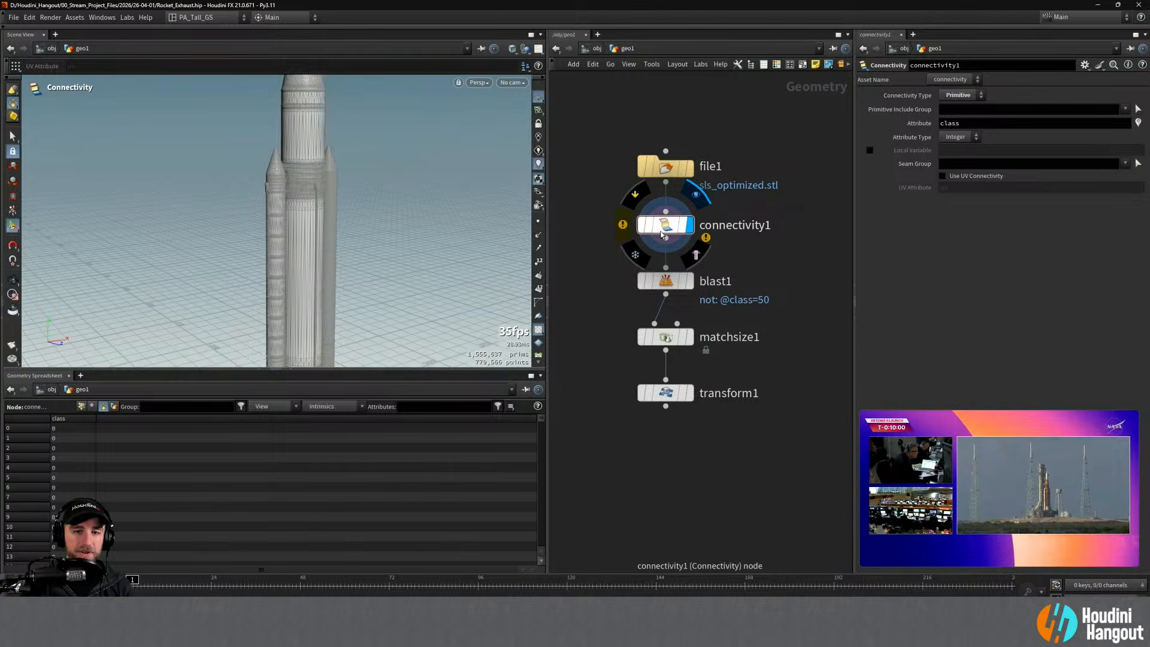
left_click(624, 224)
left_click(371, 262)
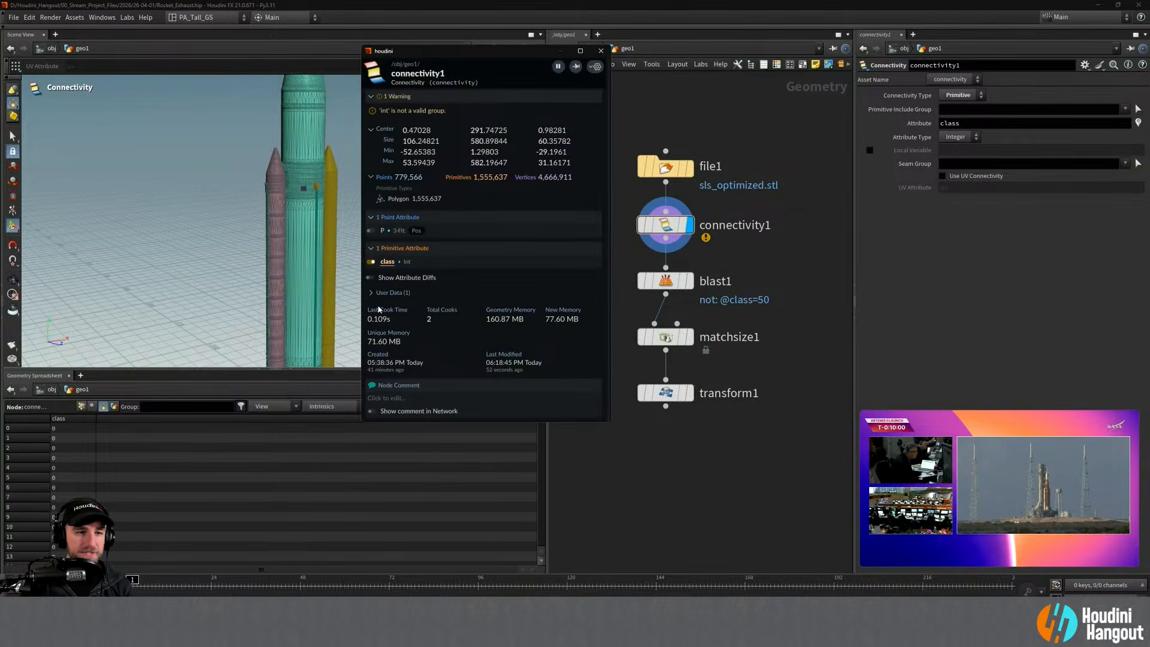
left_click(602, 51)
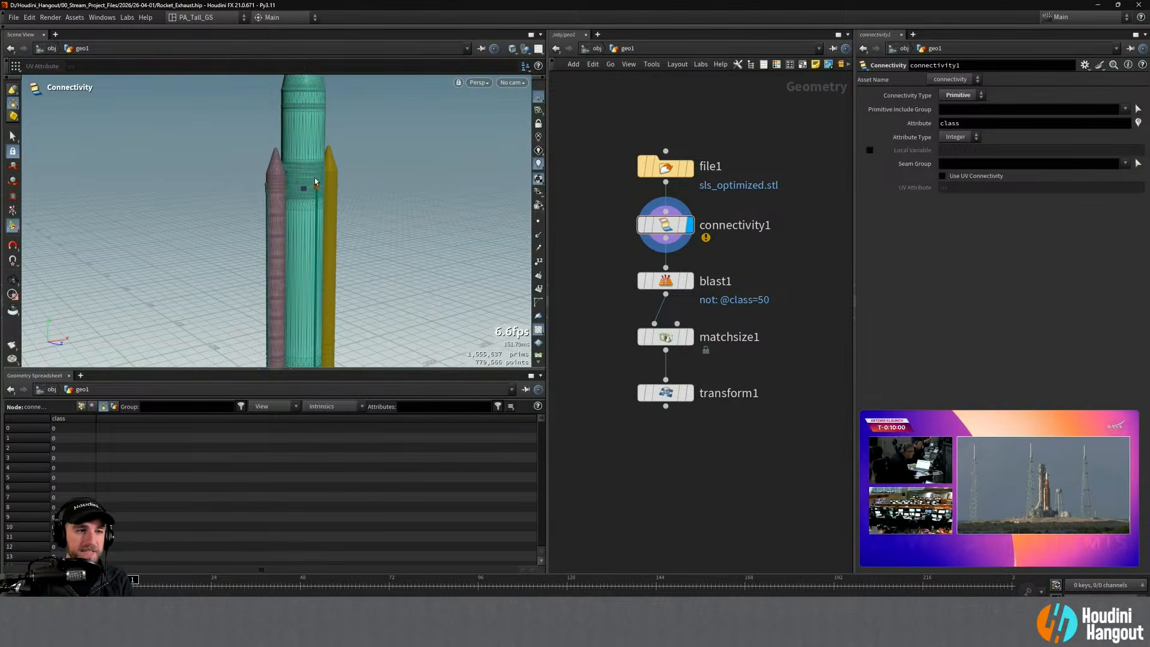
Step: Examine the class colouring of the rocket's core stage, side boosters and small attached parts from all sides
left_click_drag(316, 182, 287, 177, "alt")
right_click_drag(287, 177, 377, 157, "alt")
middle_click_drag(378, 156, 344, 244, "alt")
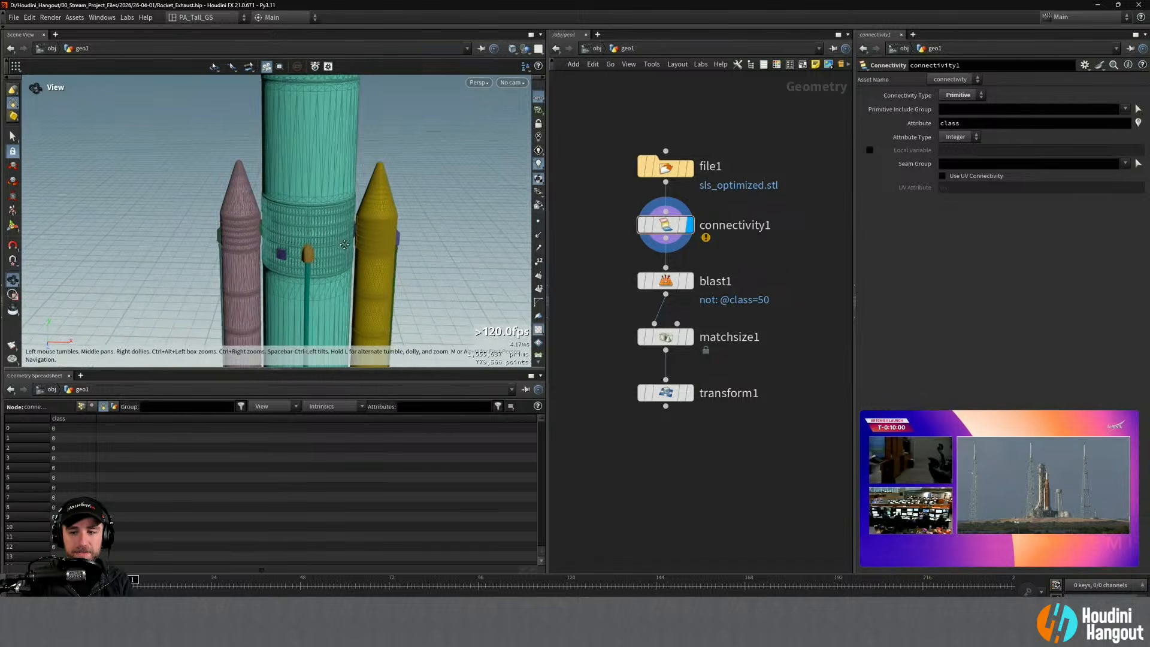
left_click_drag(344, 244, 334, 218, "alt")
right_click_drag(333, 218, 329, 210, "alt")
left_click_drag(329, 210, 389, 193, "alt")
middle_click_drag(322, 190, 337, 187, "alt")
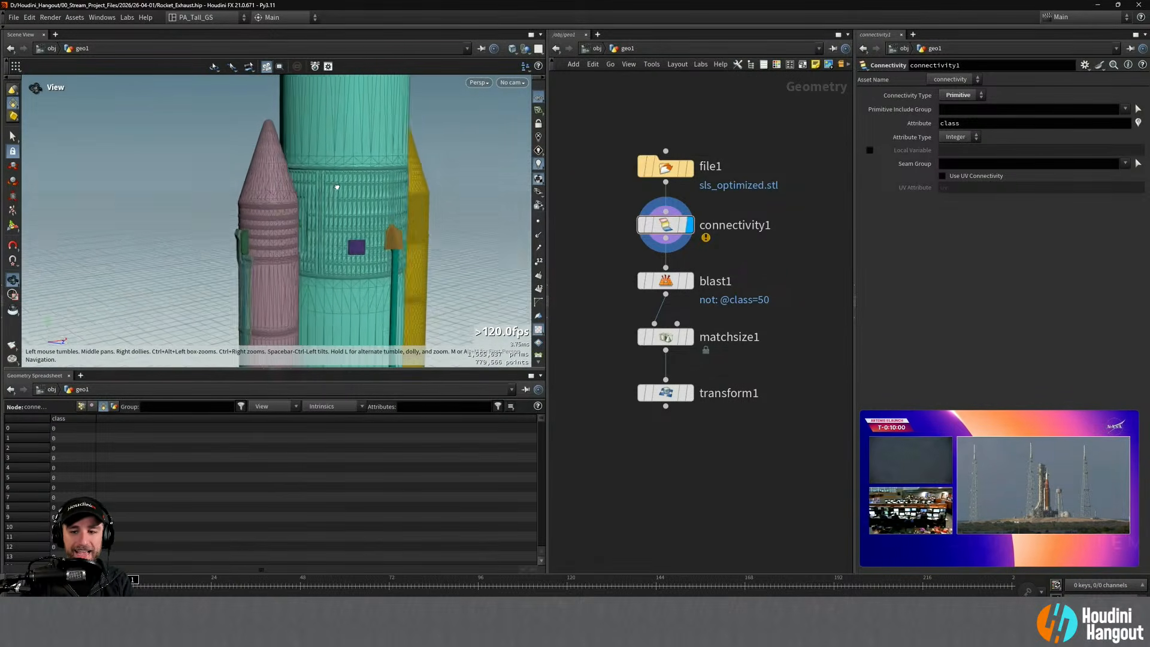
left_click_drag(337, 187, 357, 186, "alt")
middle_click_drag(371, 171, 321, 224, "alt")
left_click_drag(321, 224, 262, 246, "alt")
middle_click_drag(366, 197, 335, 213, "alt")
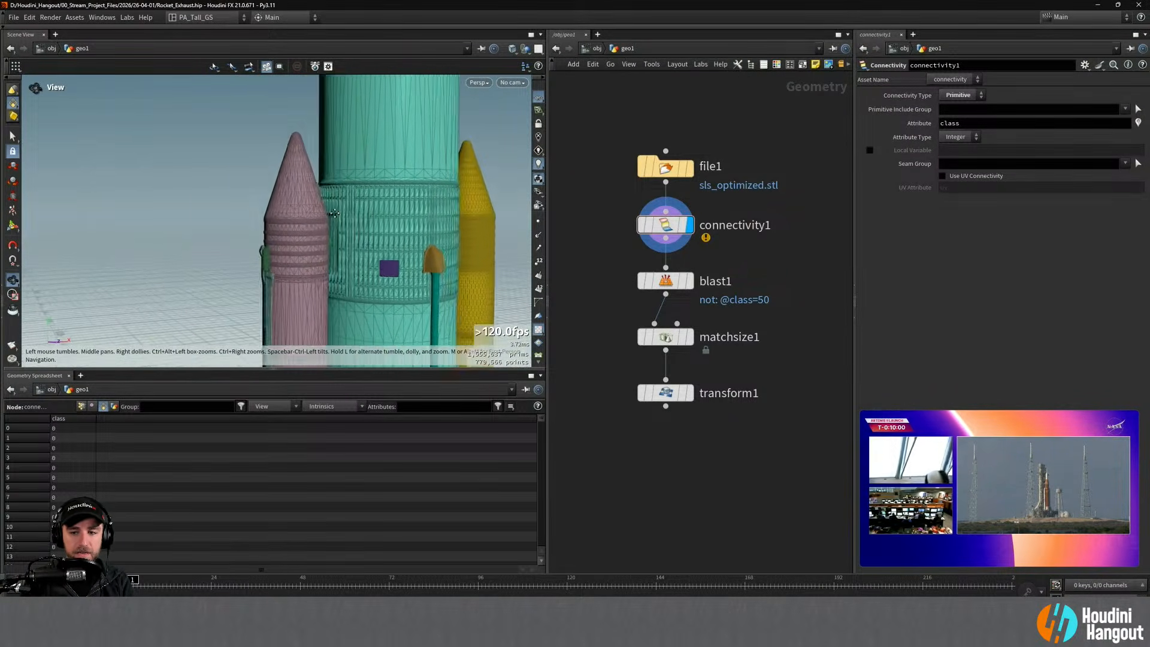
left_click_drag(334, 213, 89, 219, "alt")
middle_click_drag(374, 171, 304, 233, "alt")
right_click_drag(304, 233, 336, 192, "alt")
left_click_drag(352, 170, 319, 189, "alt")
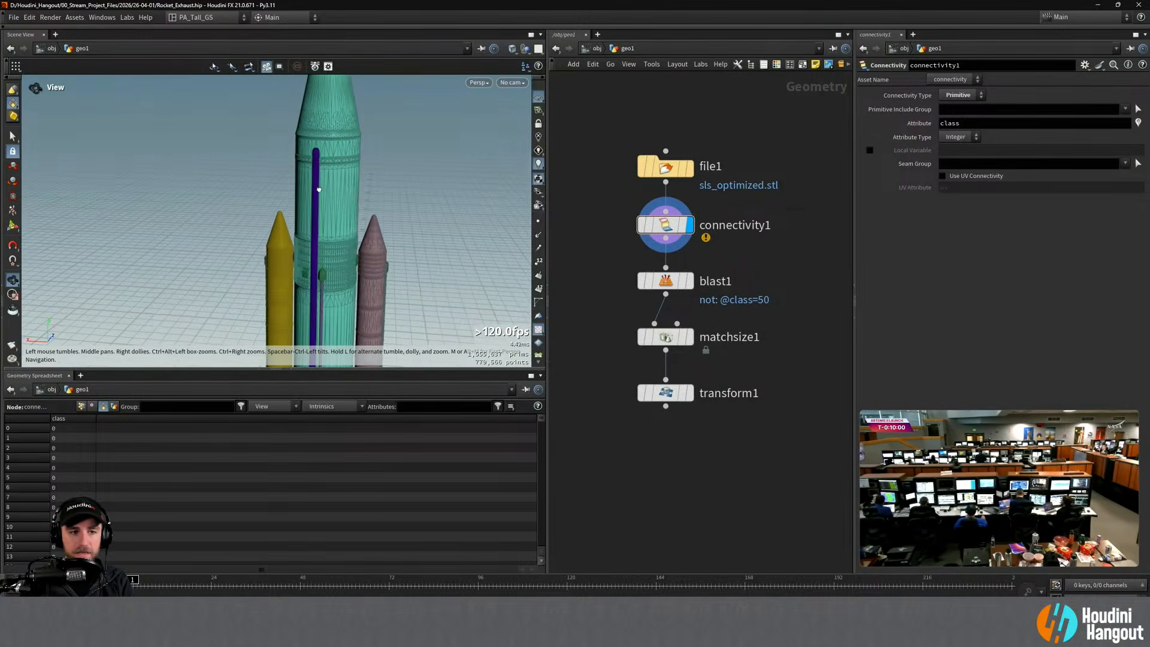
middle_click_drag(362, 184, 310, 210, "alt")
right_click_drag(311, 211, 308, 175, "alt")
mouse_move(308, 174)
left_mouse_down("alt")
mouse_move(383, 170)
mouse_move(361, 200)
mouse_move(303, 161)
left_mouse_up("alt")
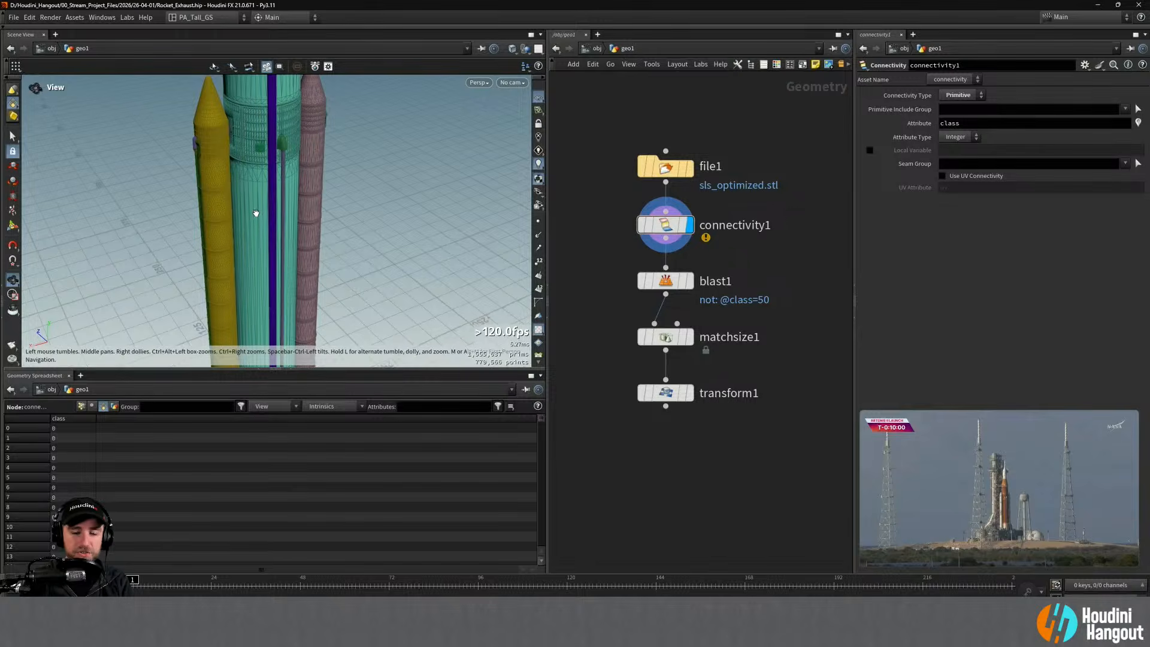
Step: Examine the class-coloured rocket as a whole and look through its class values in the geometry spreadsheet
left_click_drag(260, 196, 298, 145, "alt")
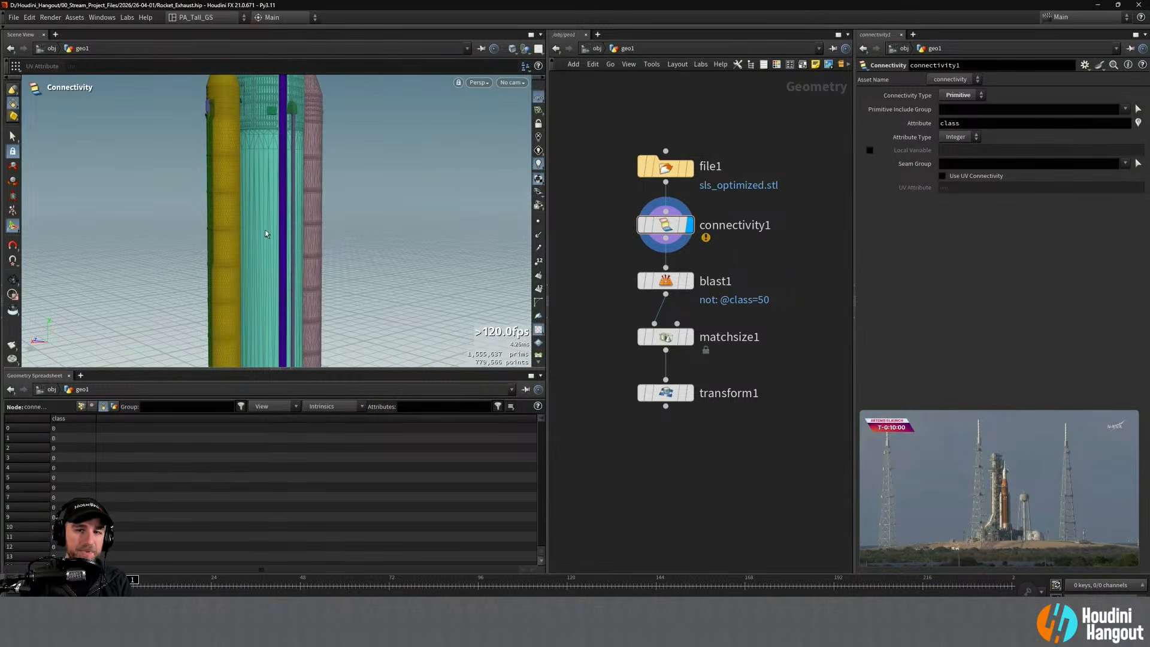
right_click_drag(277, 211, 267, 262, "alt")
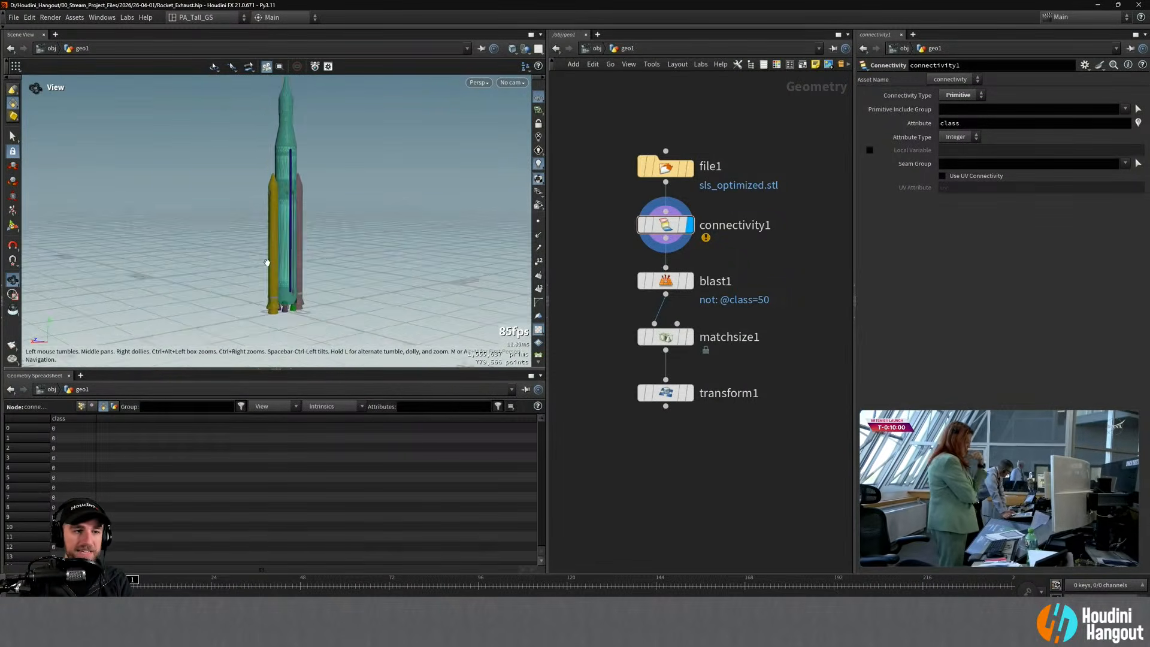
middle_click_drag(267, 262, 252, 286, "alt")
left_click_drag(251, 287, 271, 245, "alt")
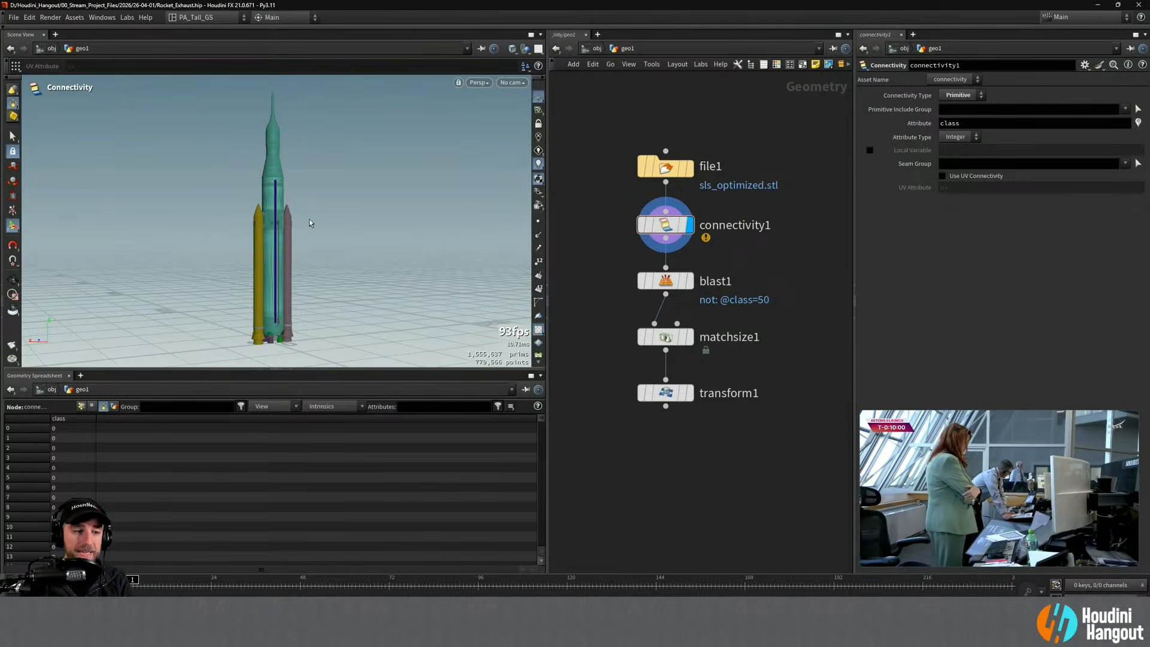
scroll(78, 484, "down", 15)
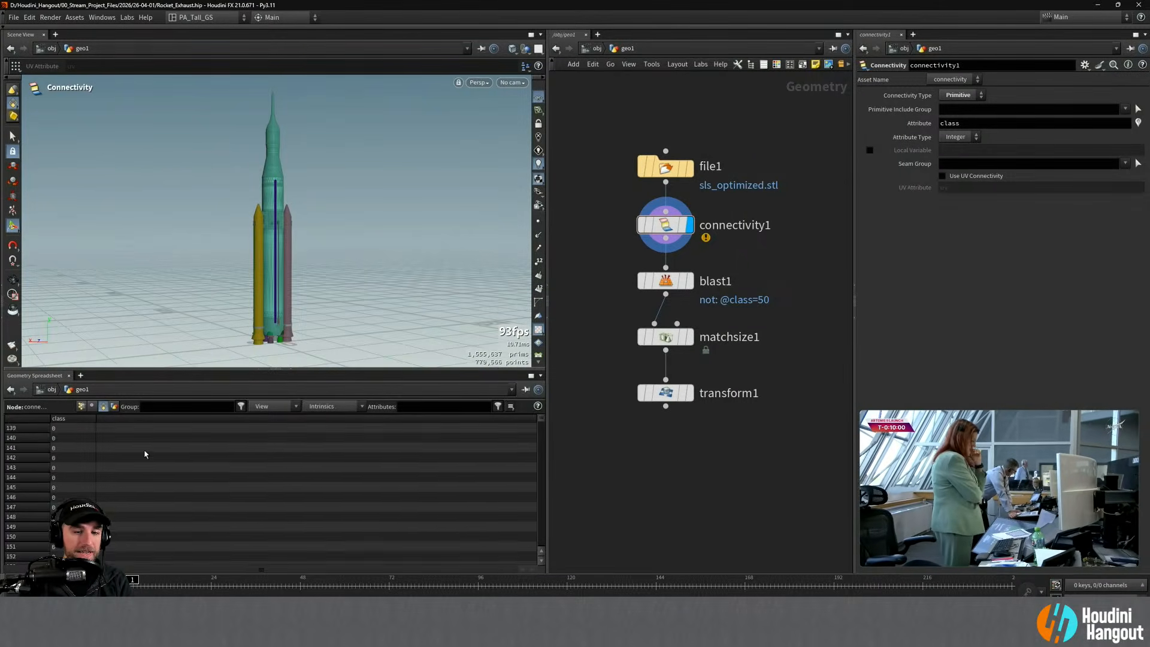
mouse_move(540, 422)
left_mouse_down()
mouse_move(540, 531)
mouse_move(535, 400)
left_mouse_up()
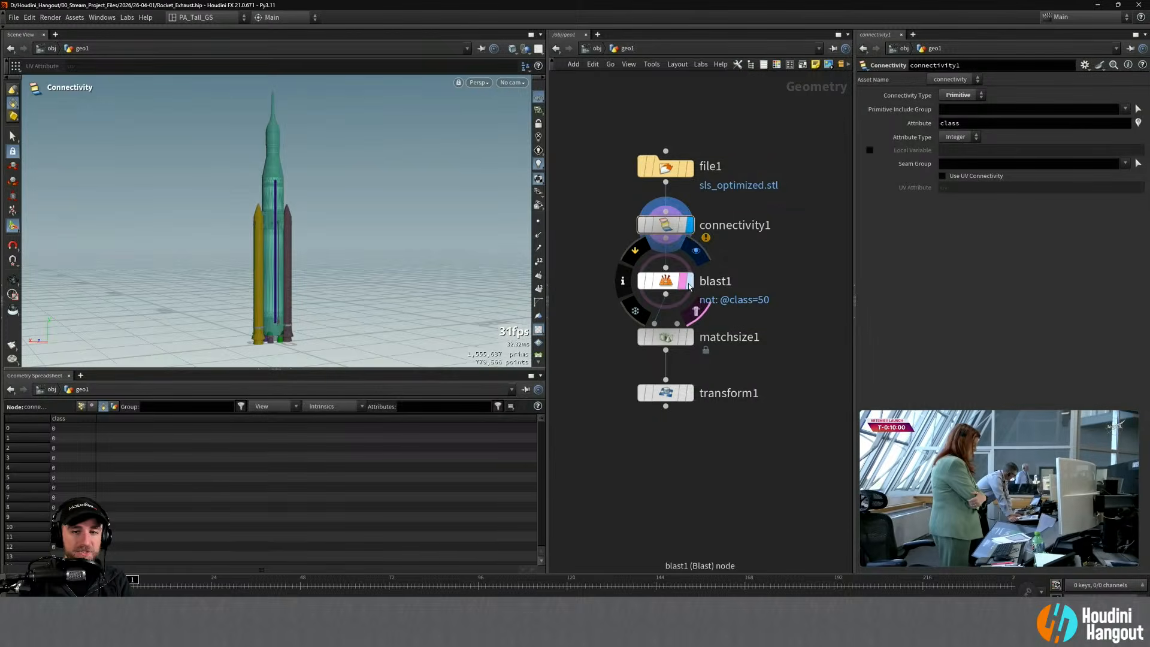
left_click(689, 281)
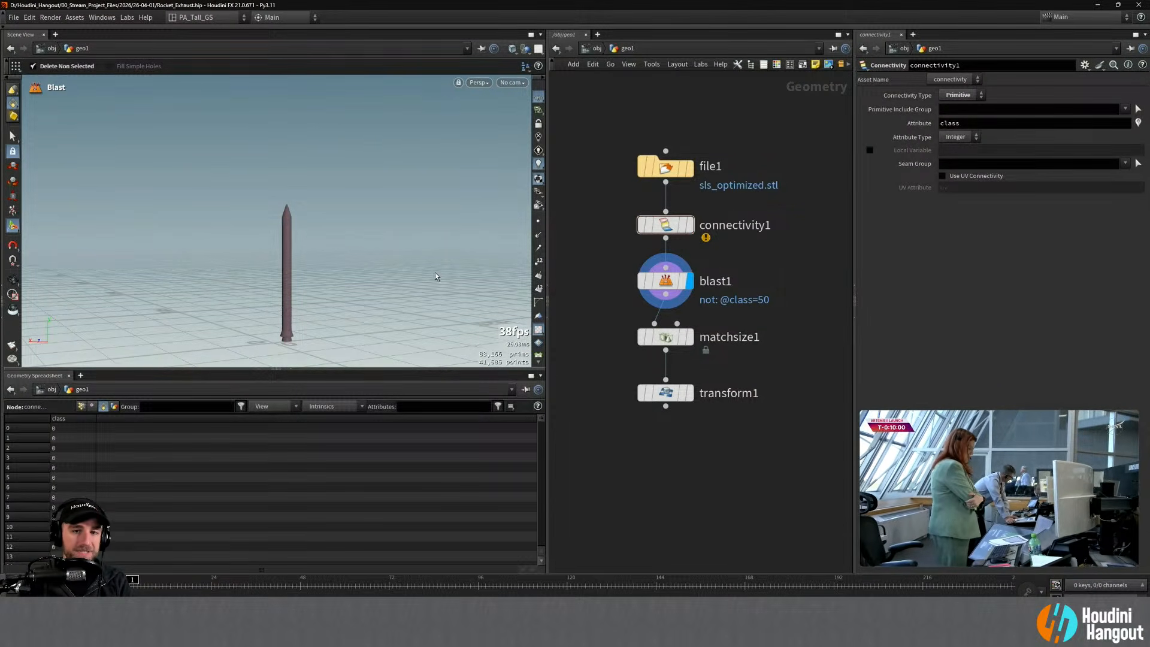
left_click_drag(578, 209, 685, 237)
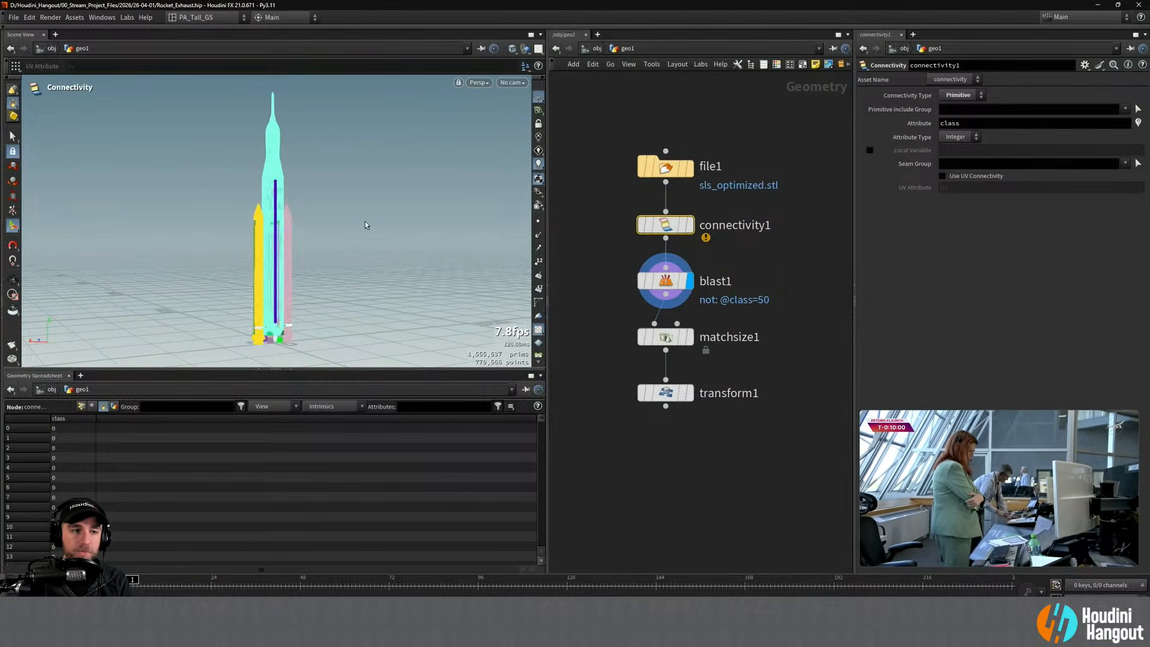
left_click(650, 280)
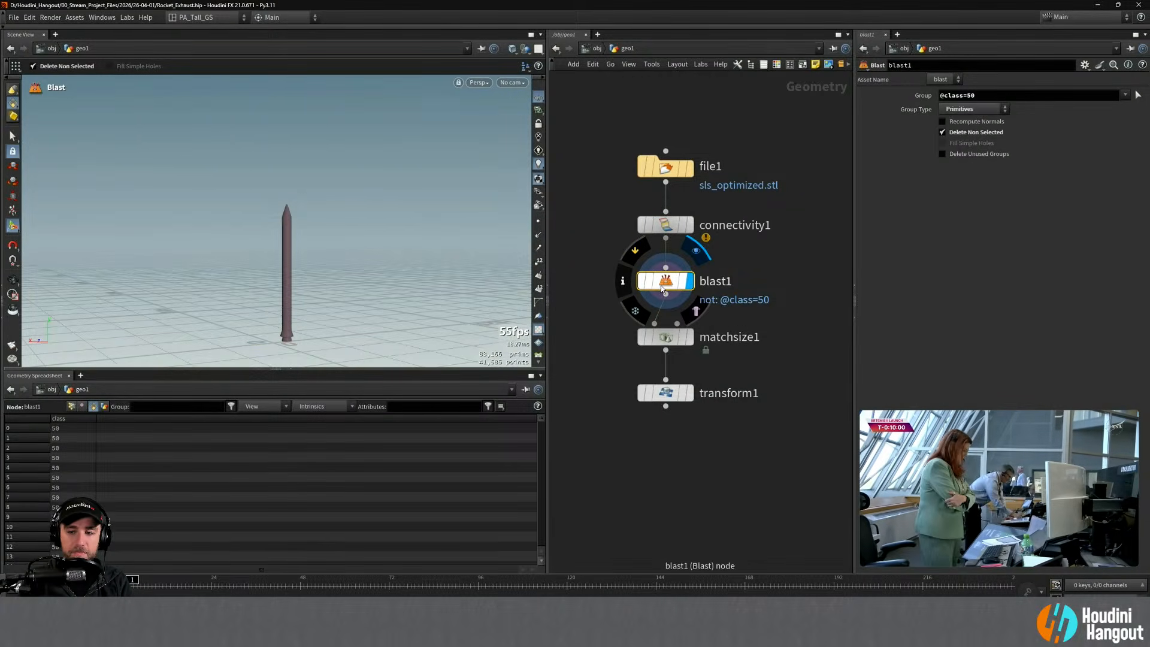
key("Escape")
middle_click_drag(292, 277, 263, 232)
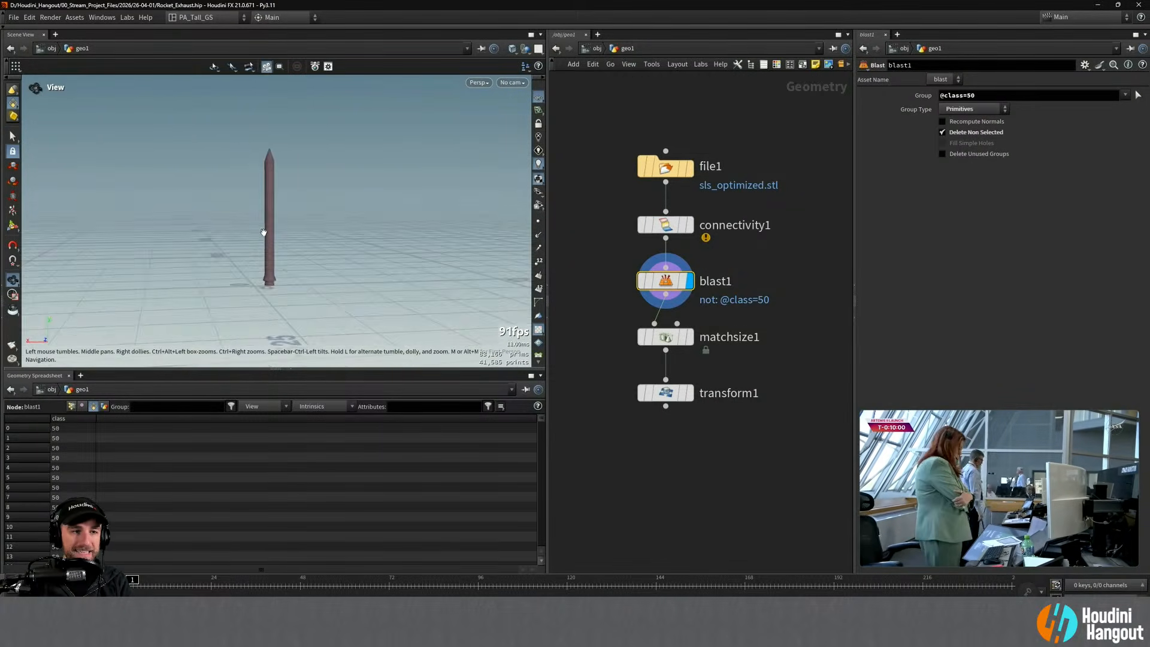
scroll(262, 233, "up", 4)
left_click_drag(264, 231, 270, 234)
key("Return")
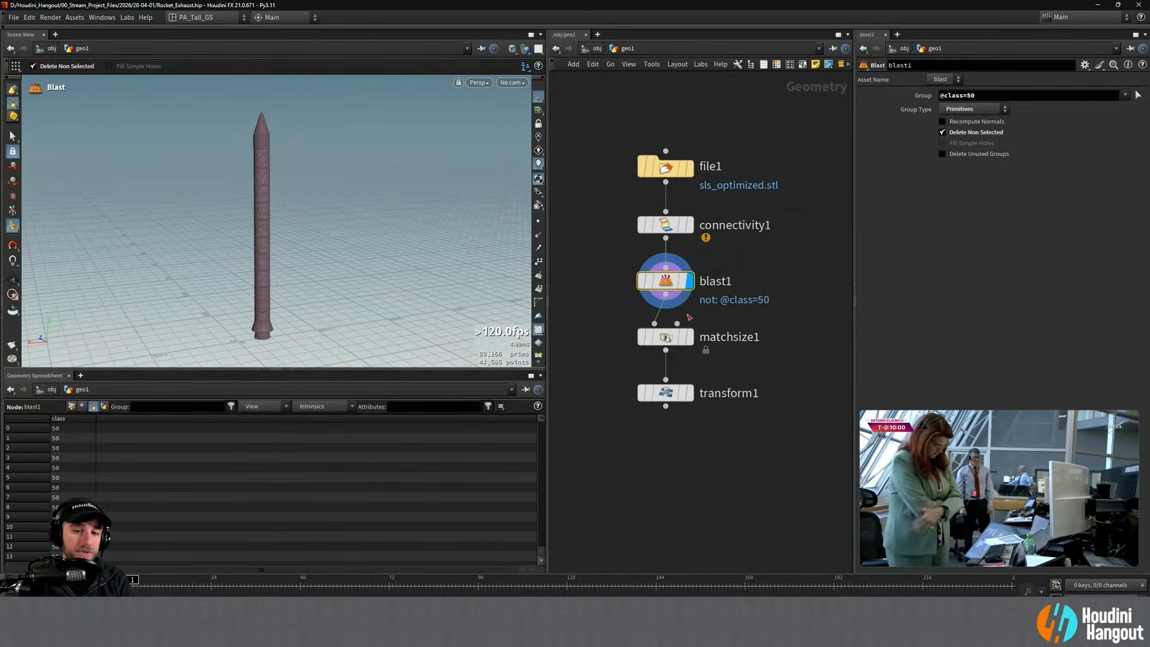
Step: Display matchsize1 and transform1 in turn, reviewing their parameters and how the booster is centred and laid horizontally
left_click(689, 336)
left_click(665, 337)
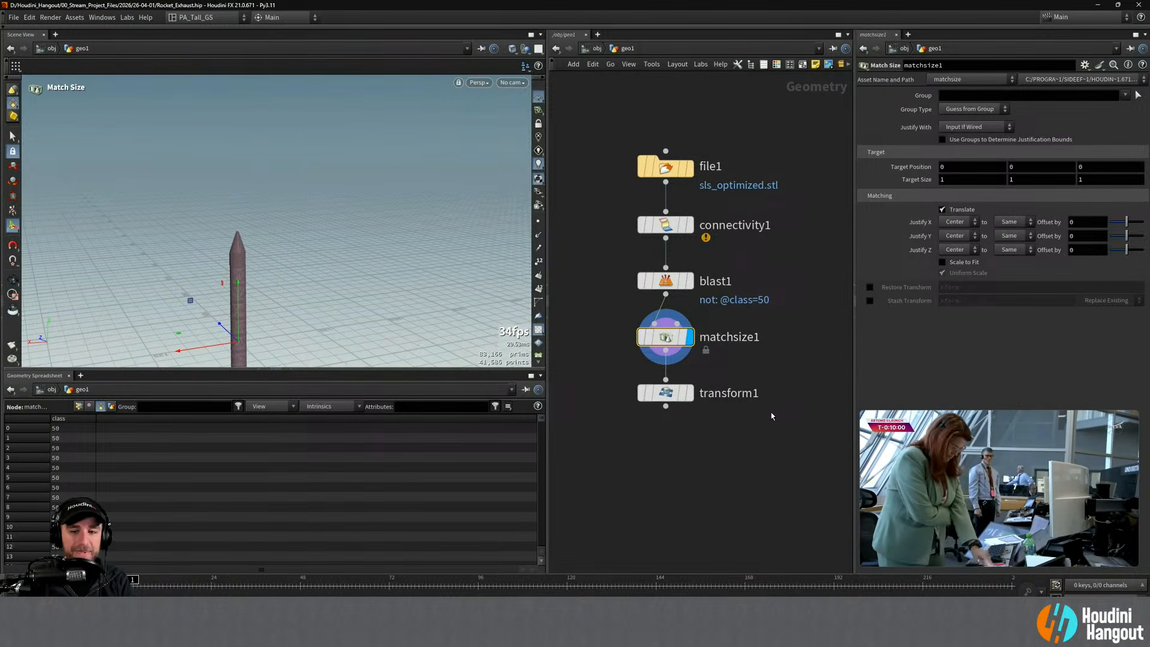
left_click(690, 393)
left_click(653, 393)
left_click_drag(180, 276, 313, 253, "alt")
key("t")
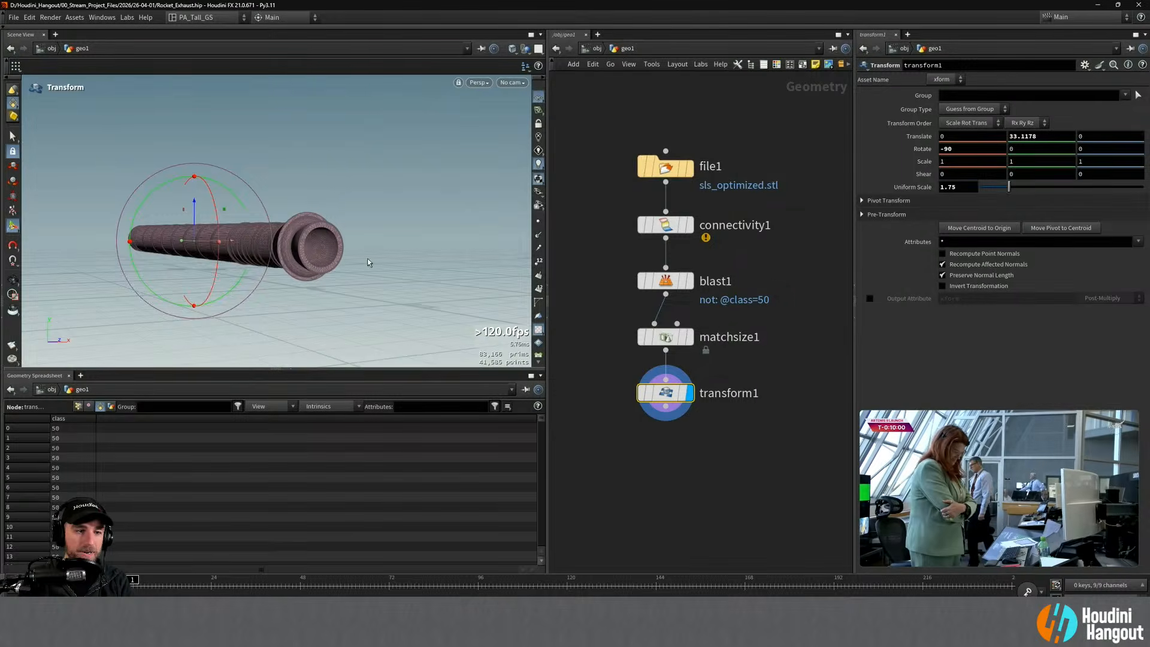
middle_click_drag(307, 258, 312, 256, "alt")
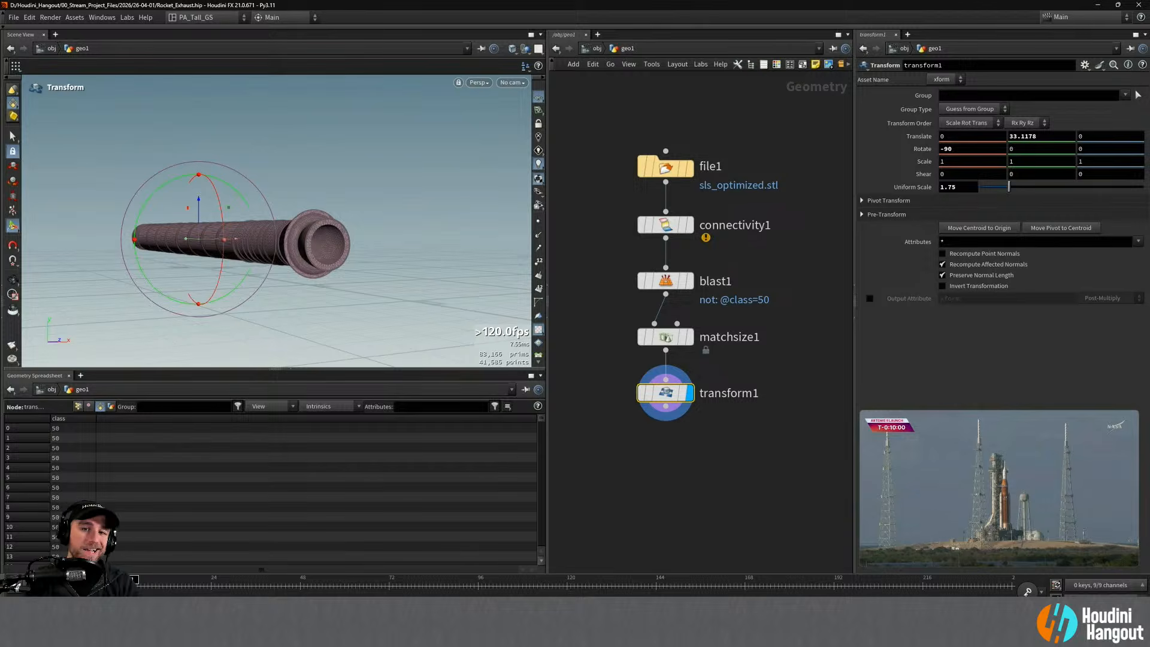
Step: Display the file1 node, check its geometry info and examine the full upright rocket model
left_click(689, 169)
left_click(671, 172)
middle_click(671, 172)
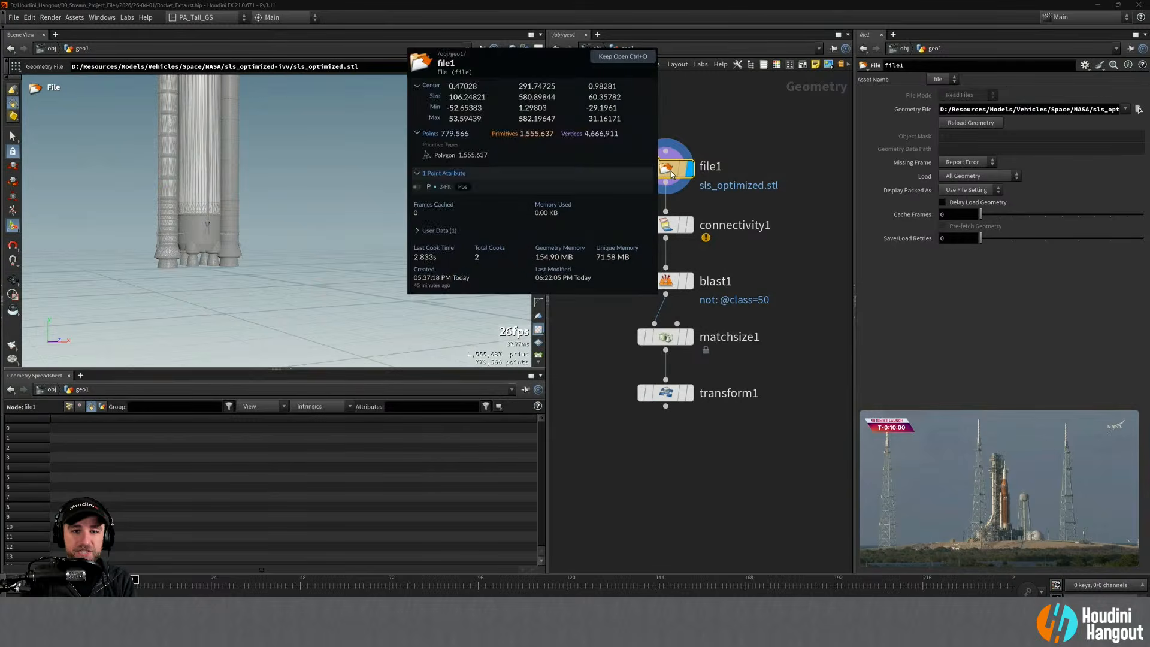
middle_click_drag(200, 149, 218, 265, "alt")
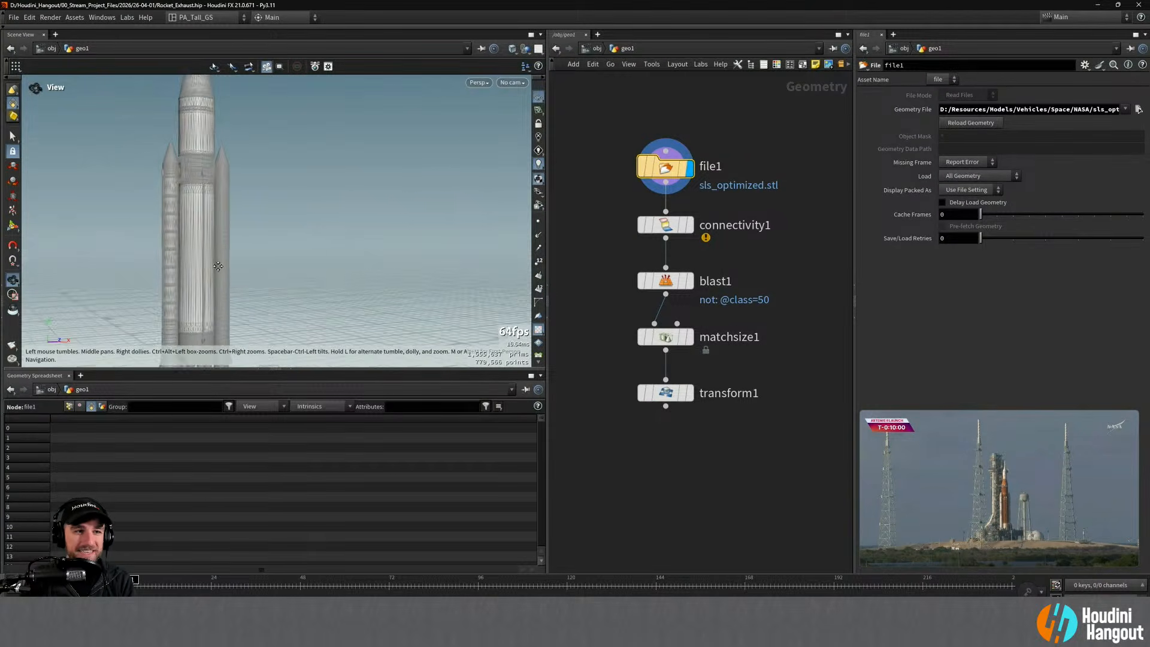
right_click_drag(218, 264, 220, 223, "alt")
left_click_drag(219, 223, 231, 207, "alt")
right_click_drag(232, 207, 236, 182, "alt")
middle_click_drag(236, 181, 254, 229, "alt")
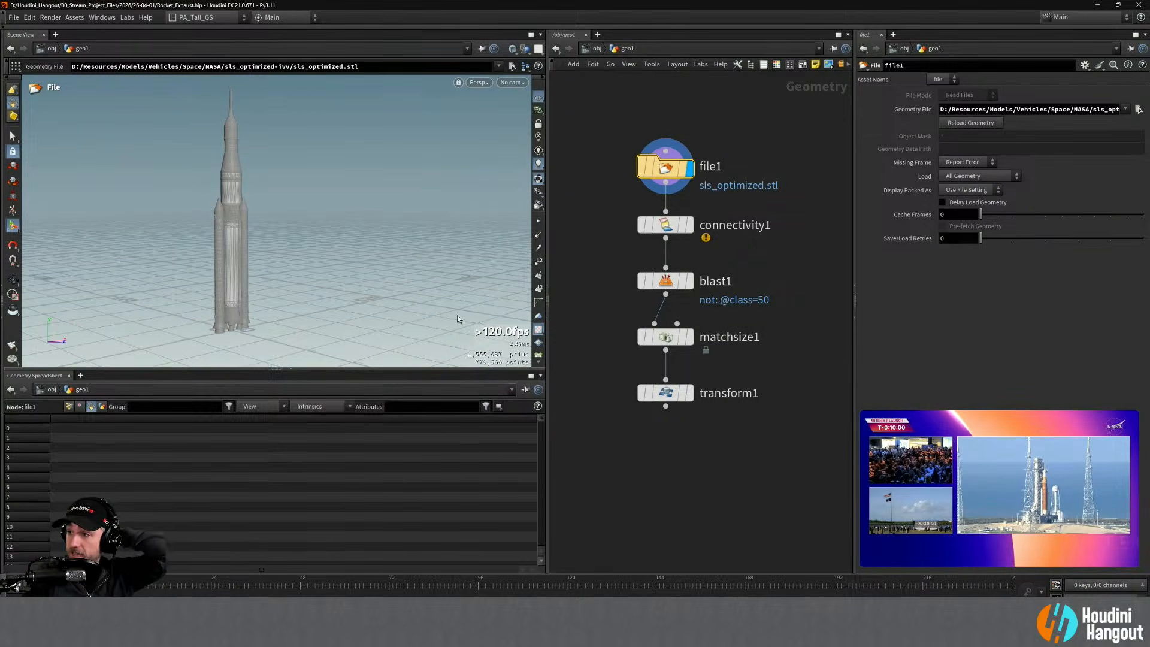
Step: Display transform1's output again and examine the horizontal booster and its nozzle end from several angles
left_click(688, 393)
left_click_drag(314, 343, 259, 319, "alt")
middle_click_drag(259, 320, 269, 264, "alt")
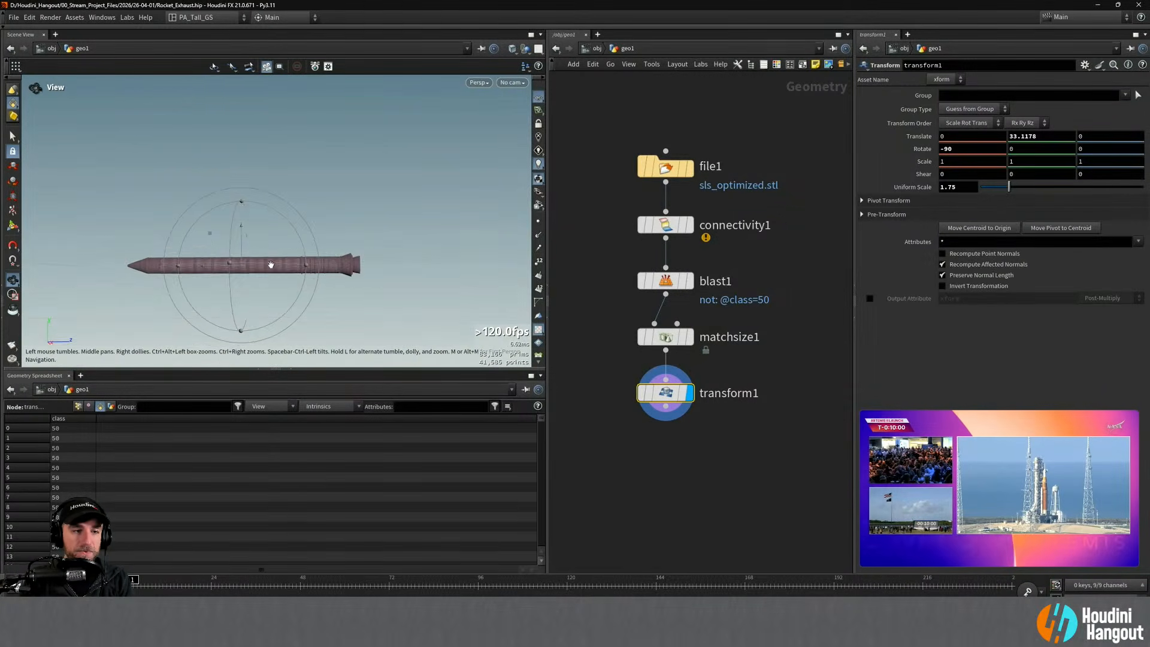
scroll(273, 266, "up", 5)
left_click_drag(275, 268, 317, 303, "alt")
key("Return")
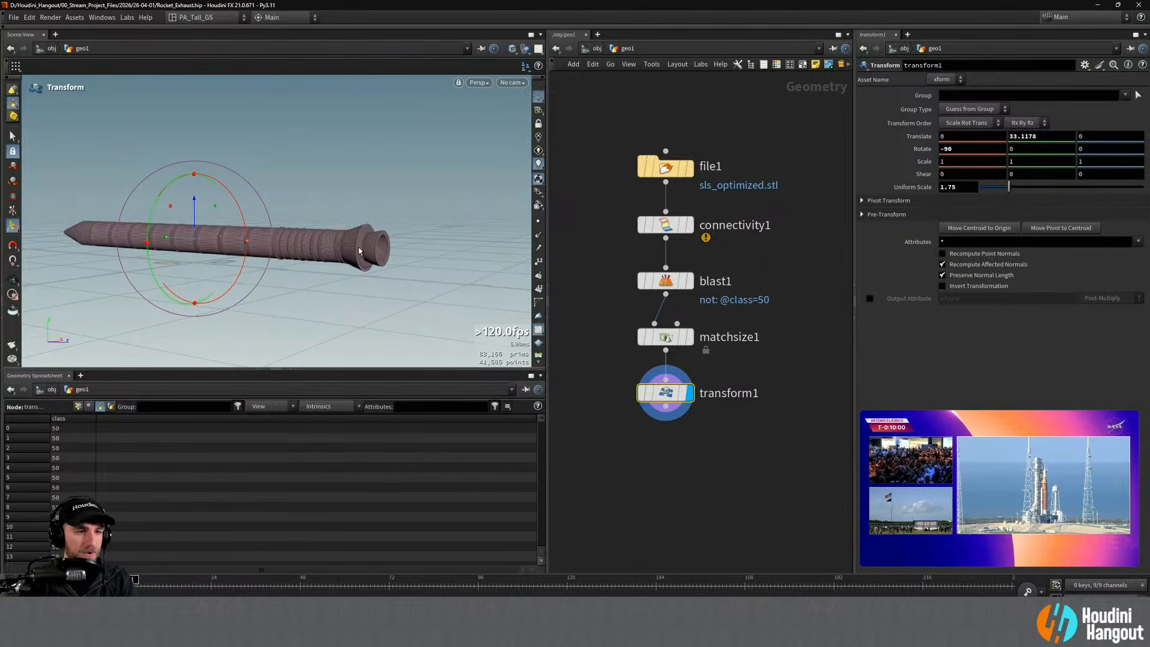
left_click_drag(370, 245, 330, 242, "alt")
middle_click_drag(331, 242, 290, 221, "alt")
right_click_drag(290, 221, 365, 185, "alt")
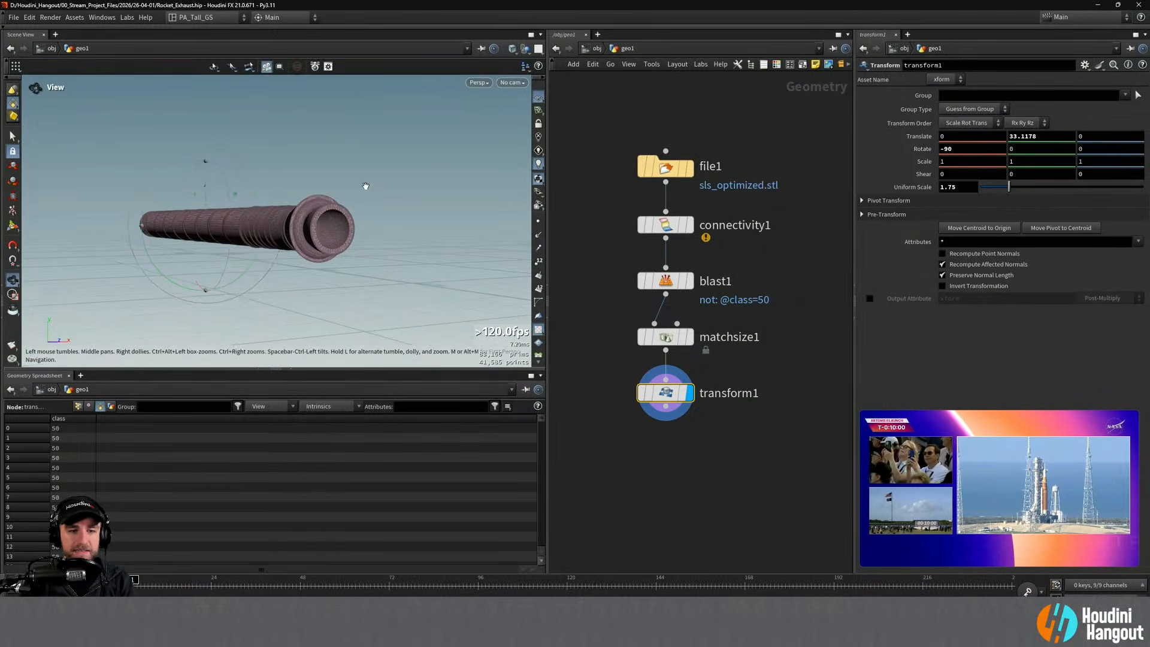
left_click_drag(310, 227, 374, 234, "alt")
Step: Add a Null node below transform1, connected to its output, and name it OUT_ROCKET
middle_click_drag(702, 529, 708, 490)
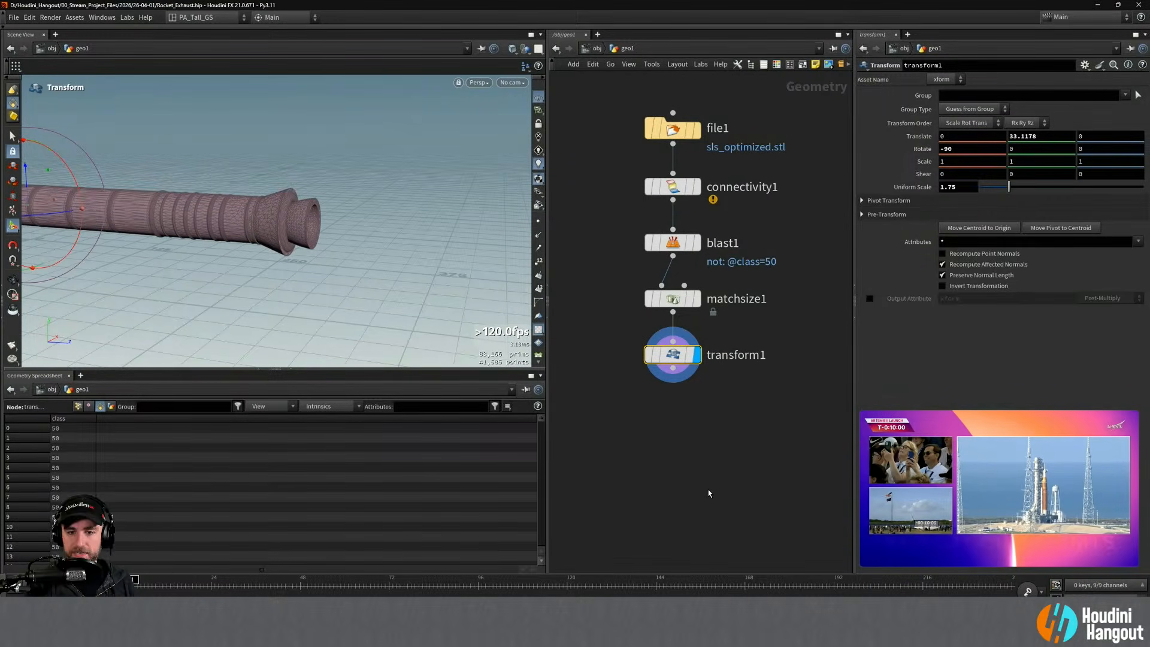
key("Tab")
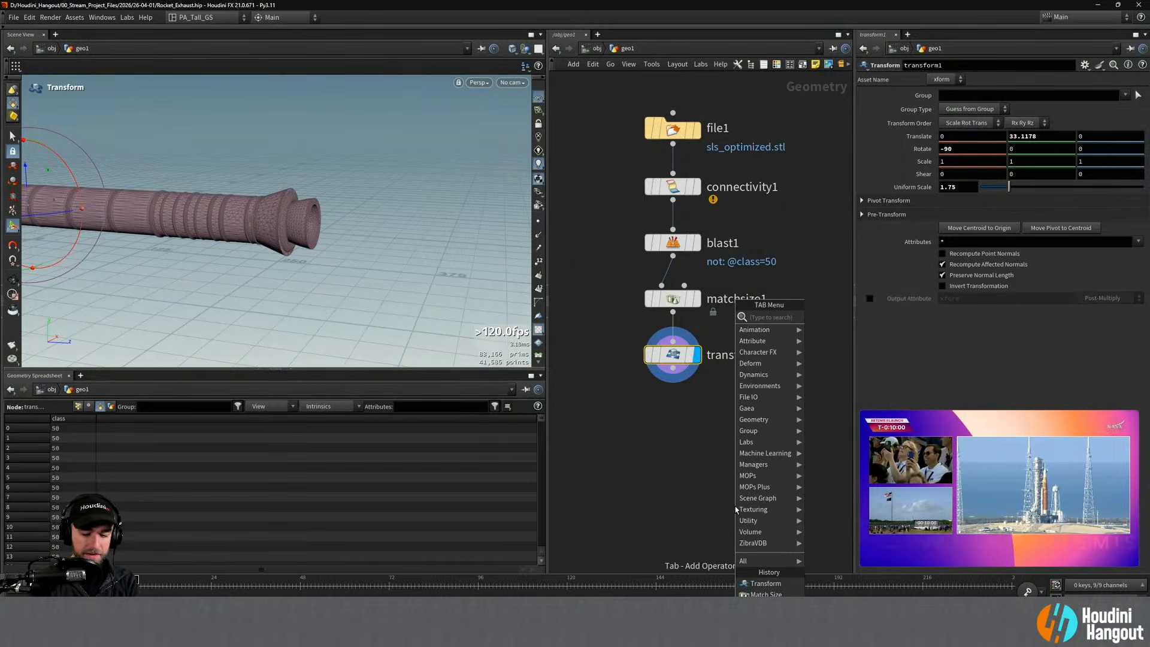
type("null")
key("Return")
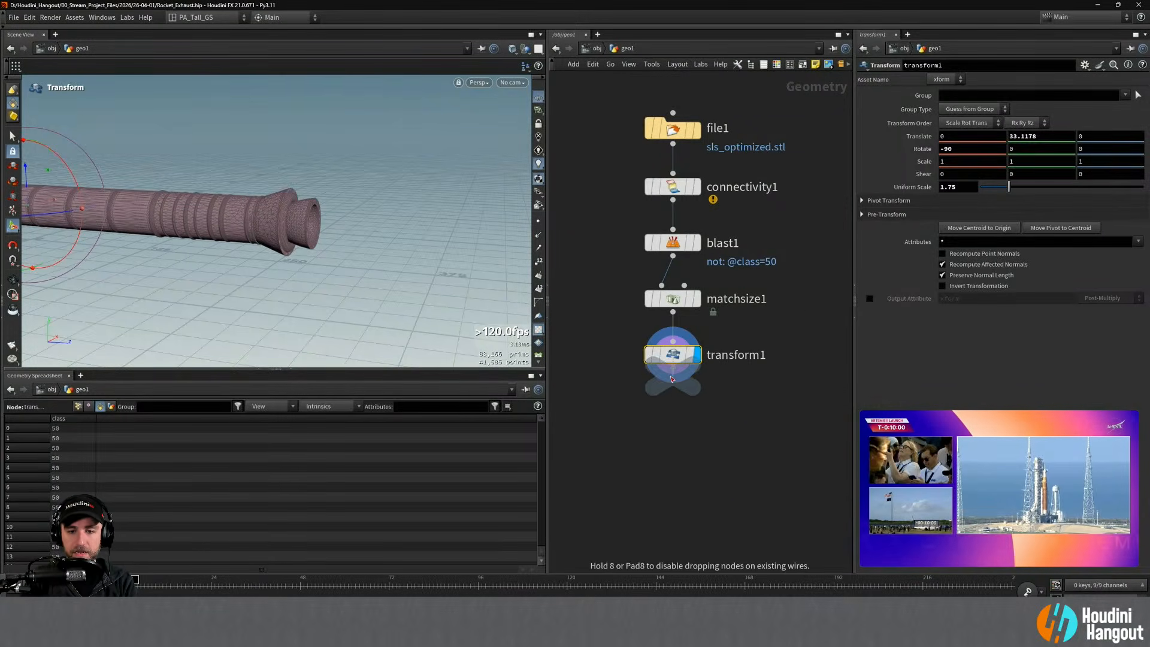
left_click(674, 416)
double_click(712, 416)
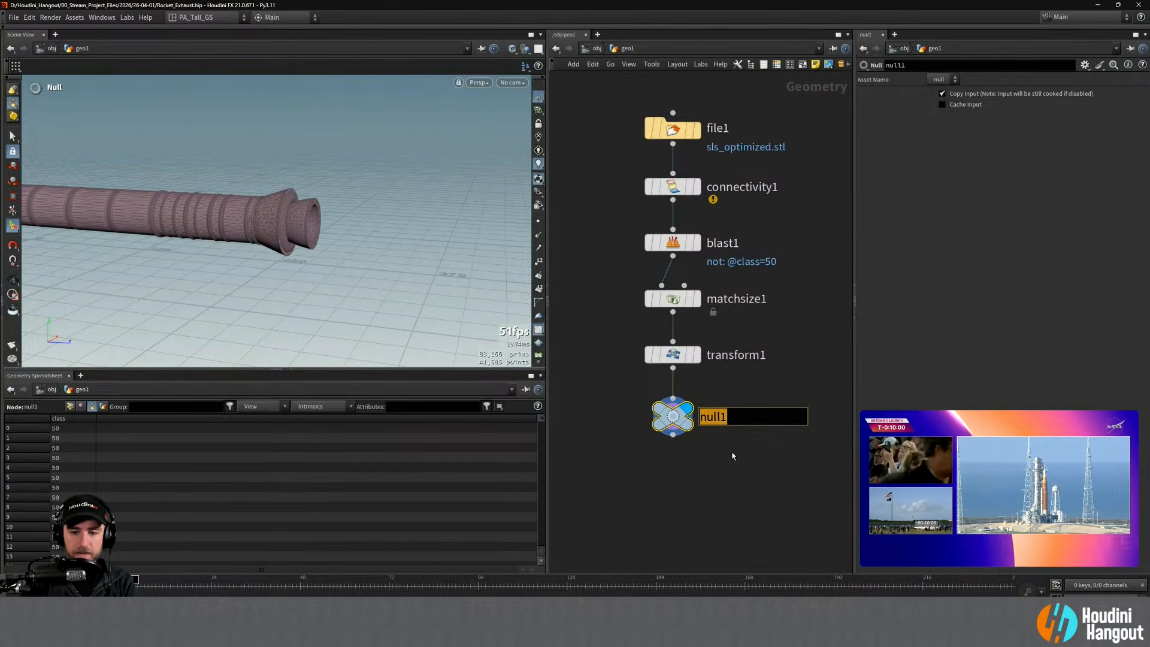
type("OUT_")
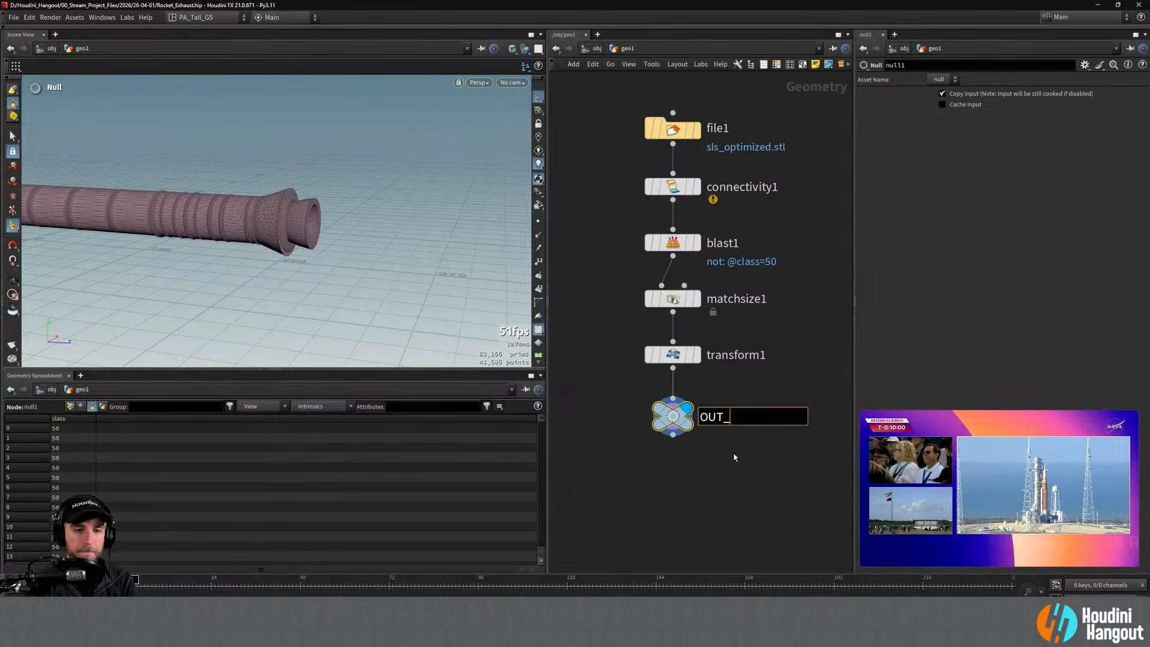
type("ROCKETY")
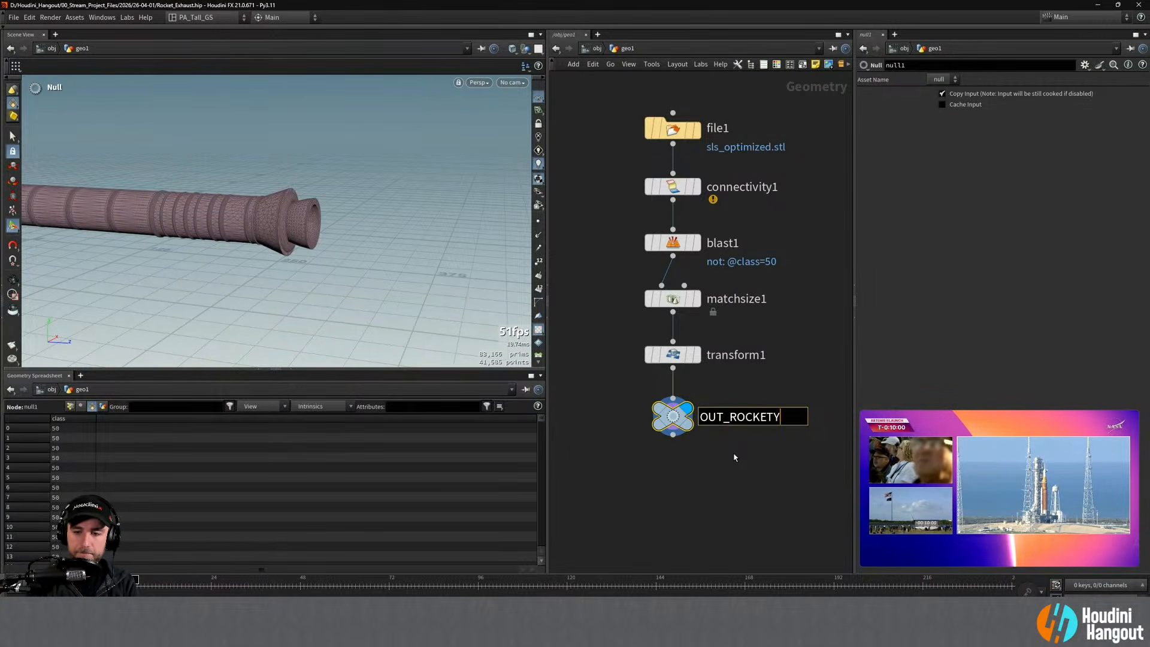
key("Return")
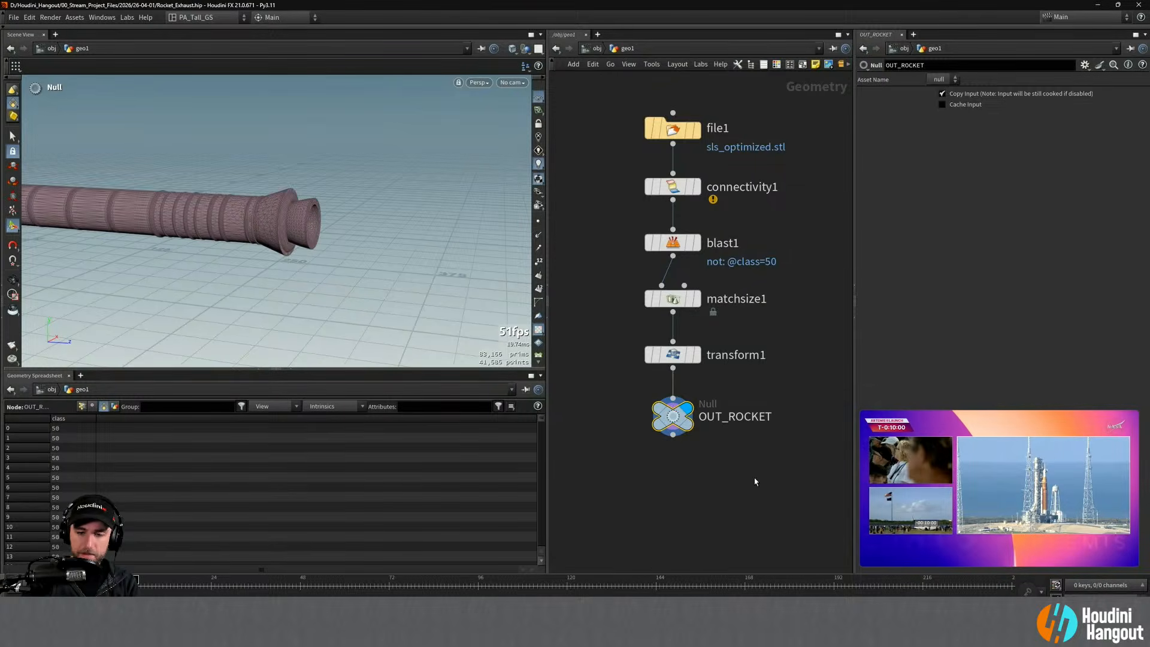
Step: Colour the OUT_ROCKET null green using the network's colour palette and frame the whole node network
key("c")
left_click(791, 533)
key("h")
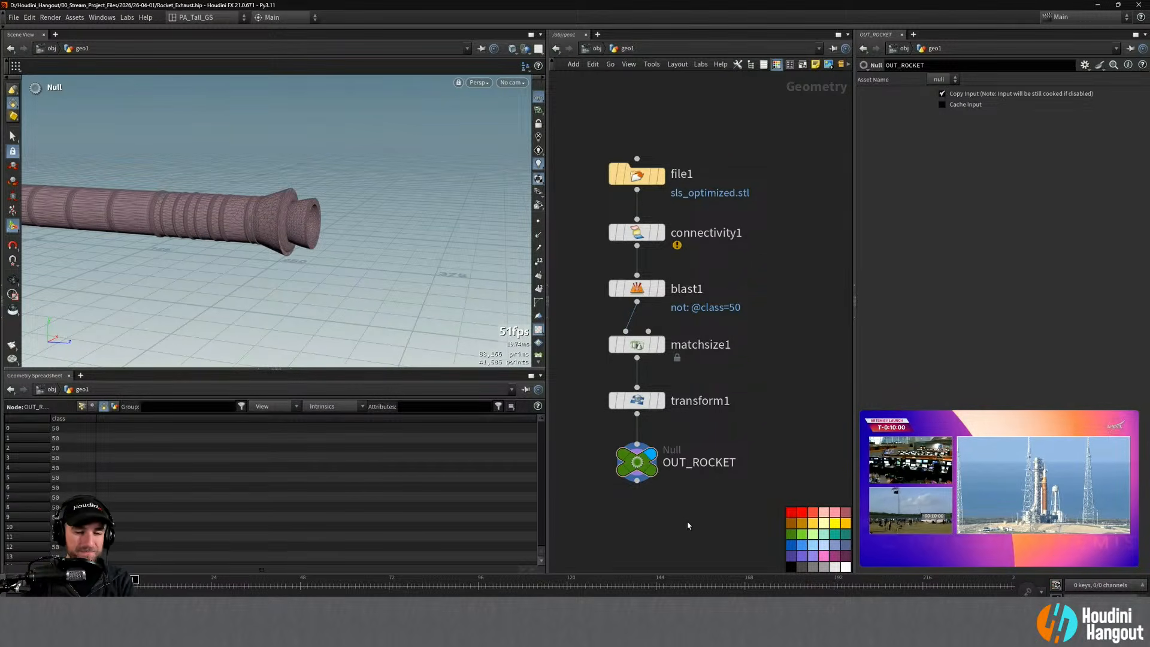
mouse_move(959, 487)
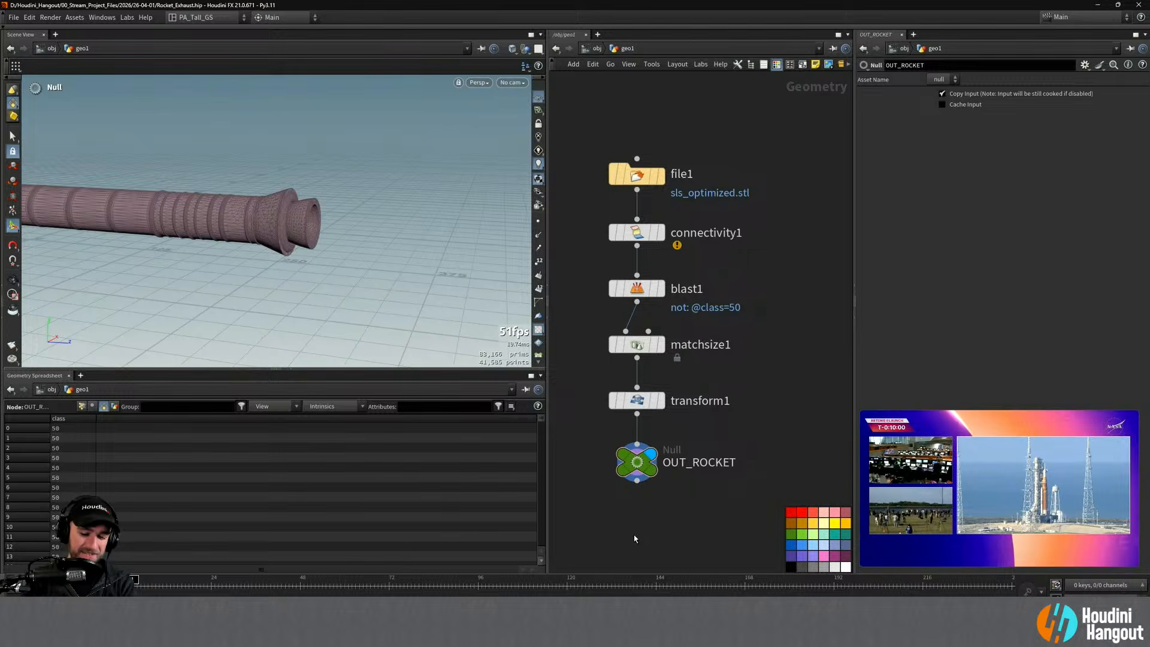
Step: Go up to the object level and rename the geo1 object to geo_rocket
key("u")
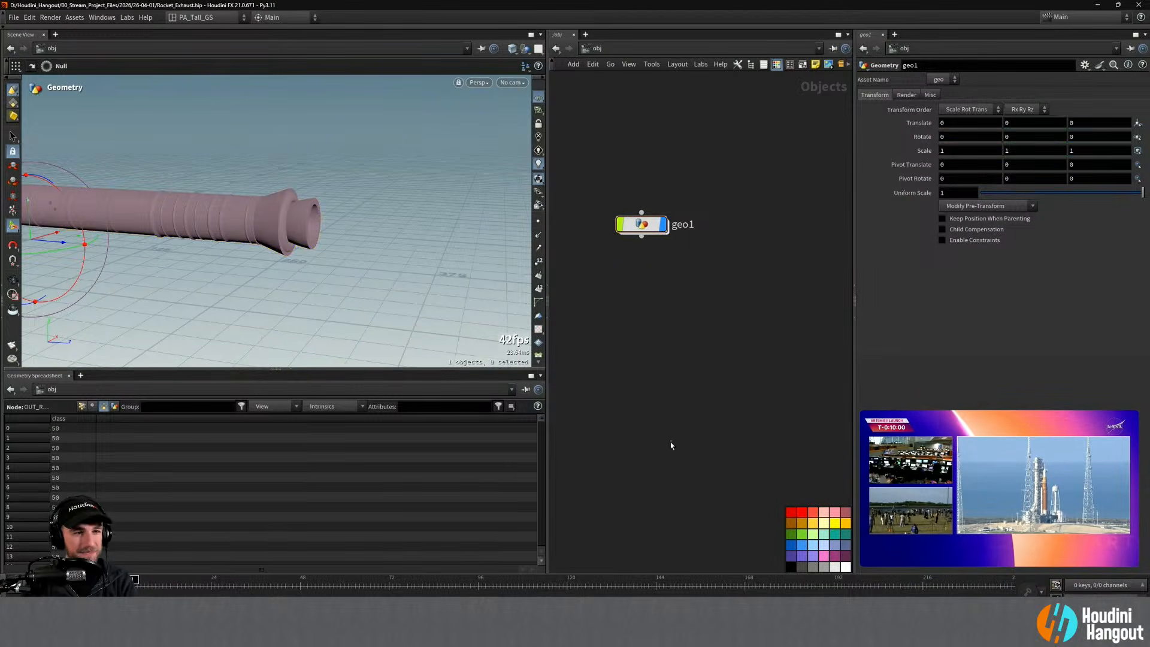
left_click_drag(262, 190, 207, 209, "alt")
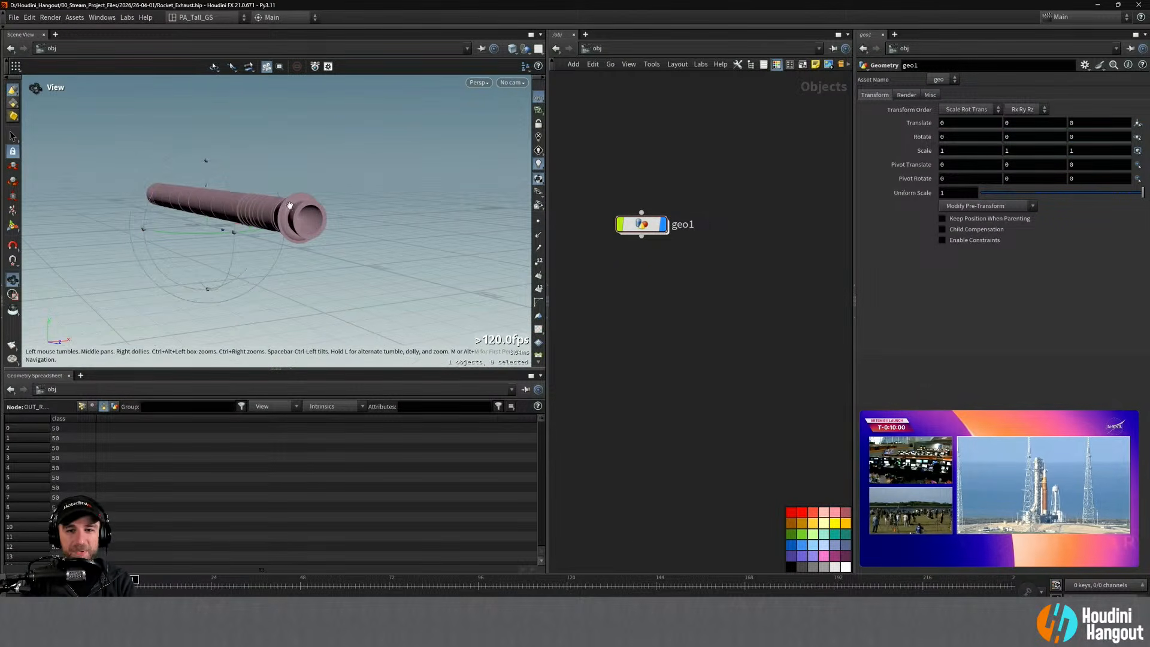
left_click(686, 225)
type("geo_")
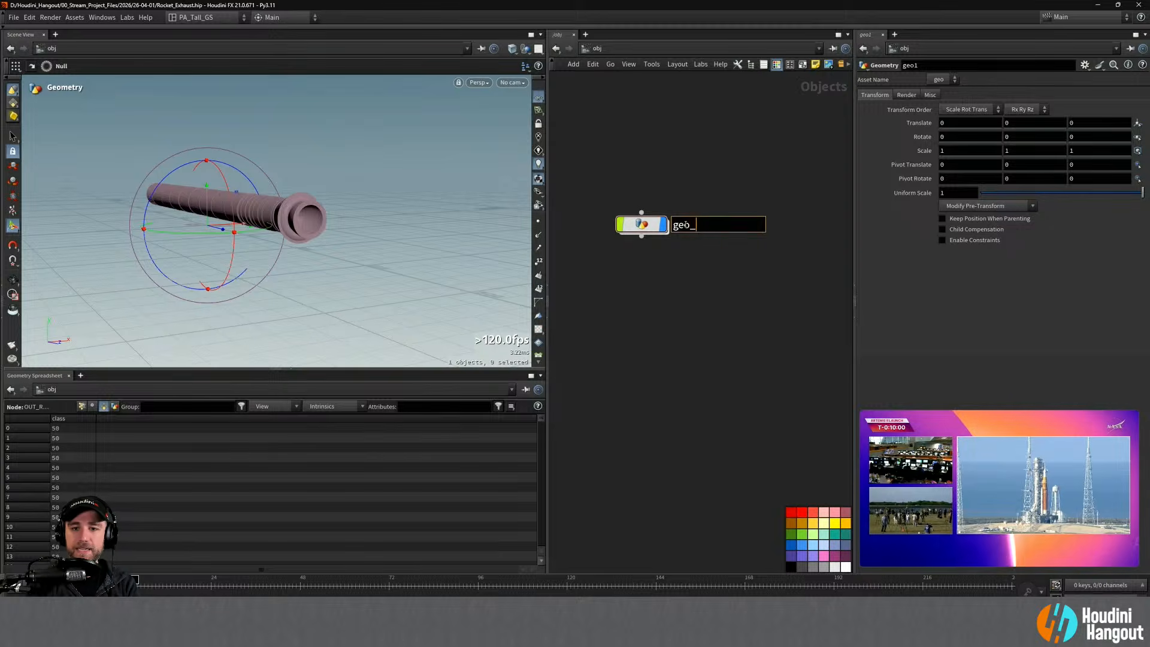
type("rockety")
key("Return")
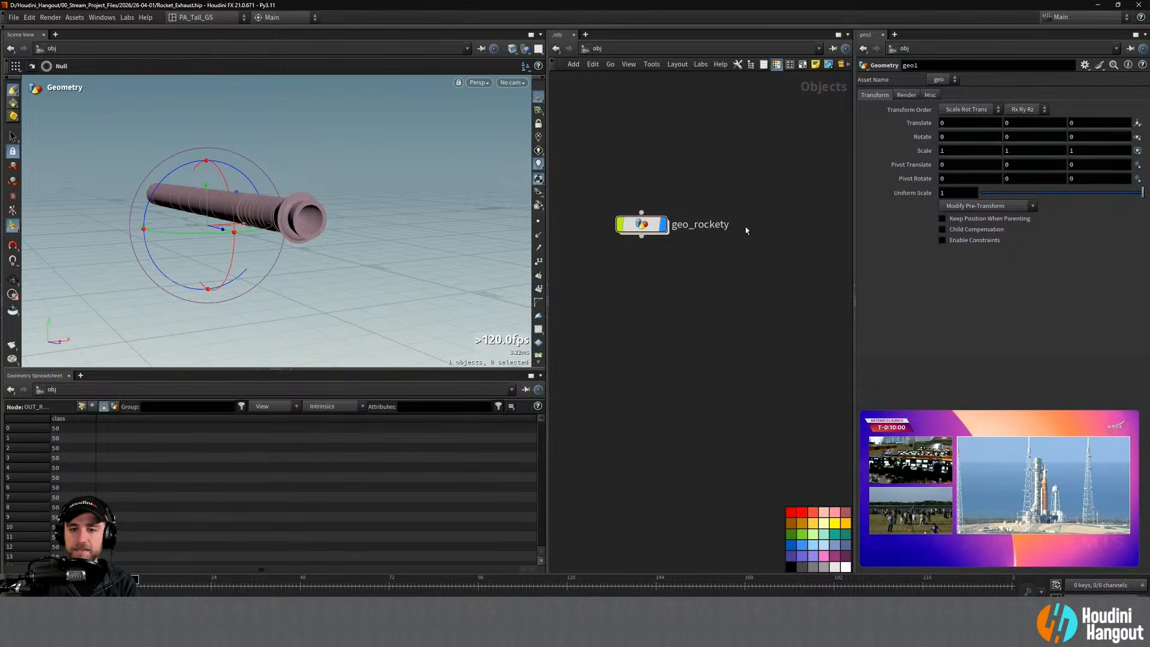
left_click(726, 225)
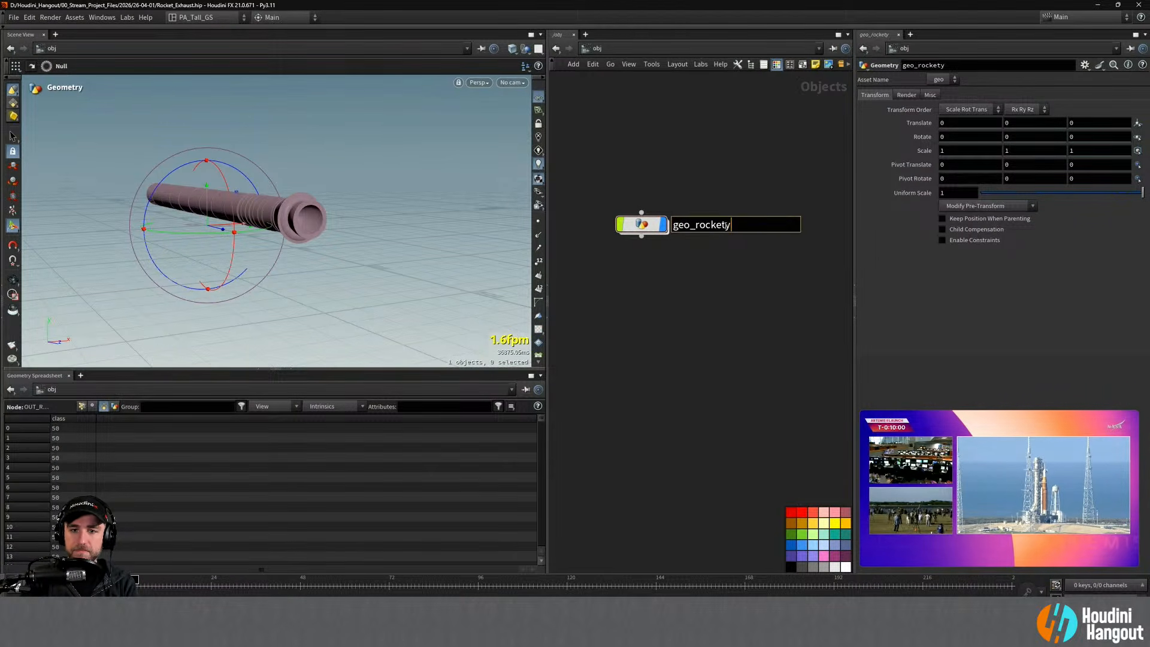
key("BackSpace")
key("Return")
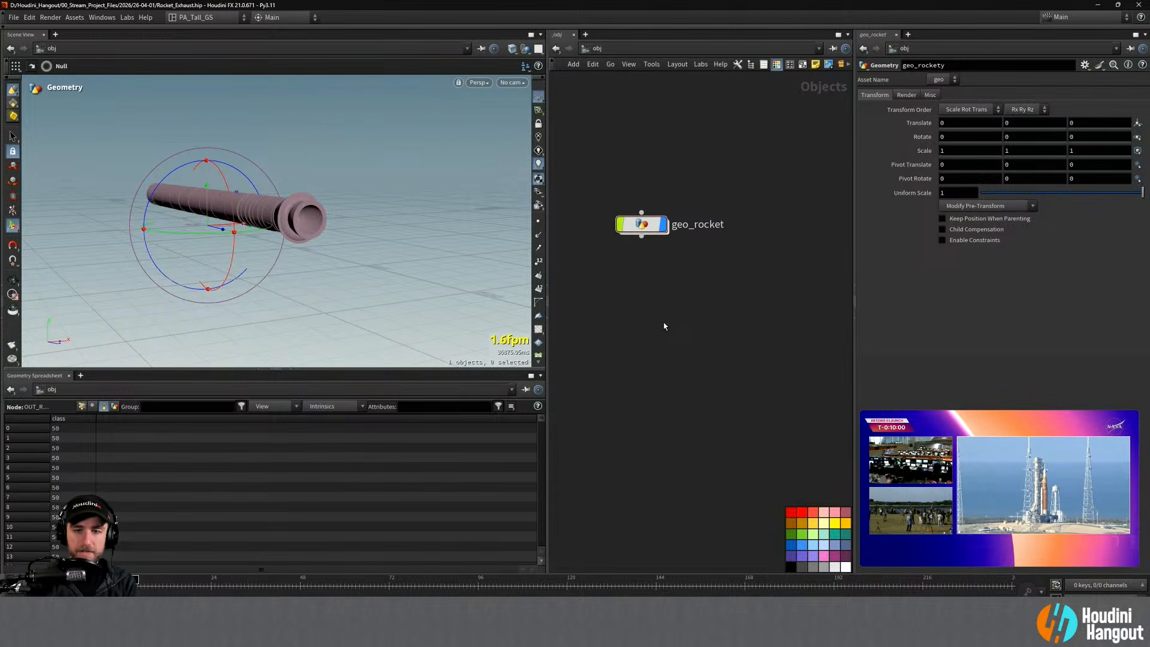
Step: Add a second Geometry object, name it sim_rocket, and align it directly below geo_rocket
key("Tab")
type("geo")
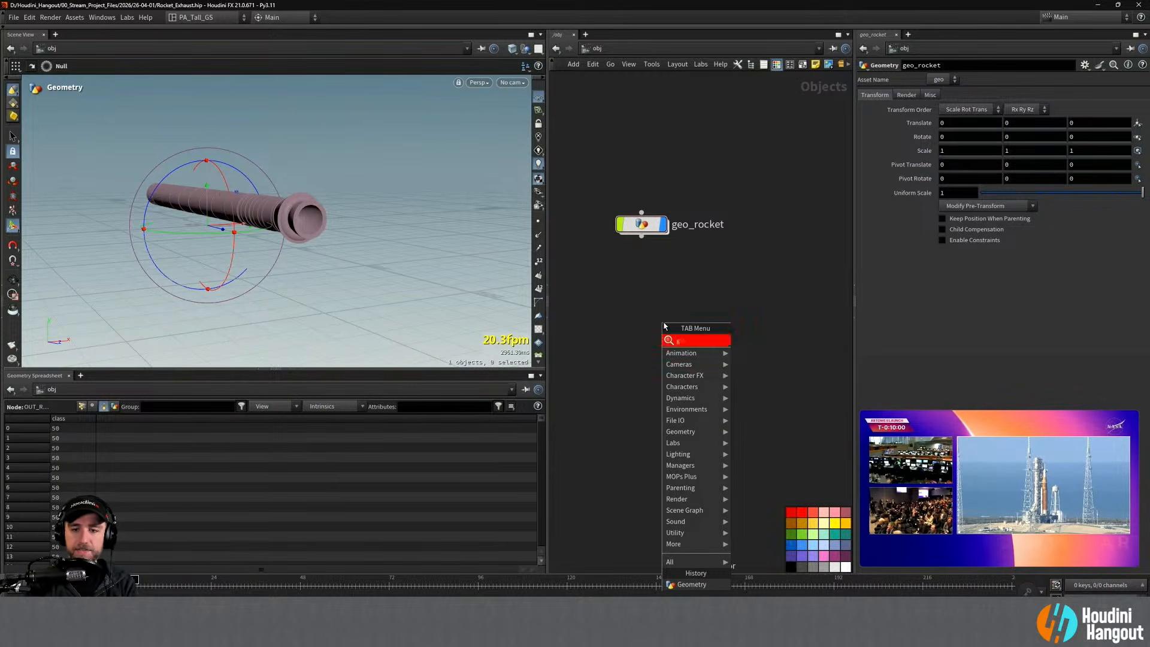
key("Return")
left_click(647, 288)
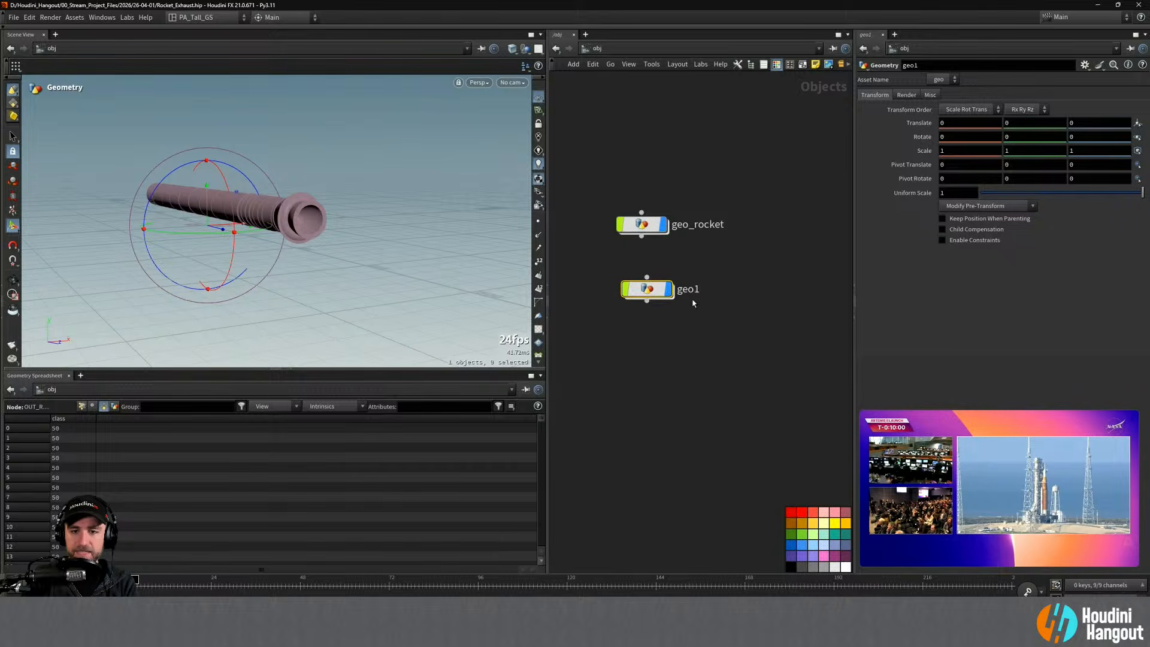
double_click(692, 290)
type("sim_rocket")
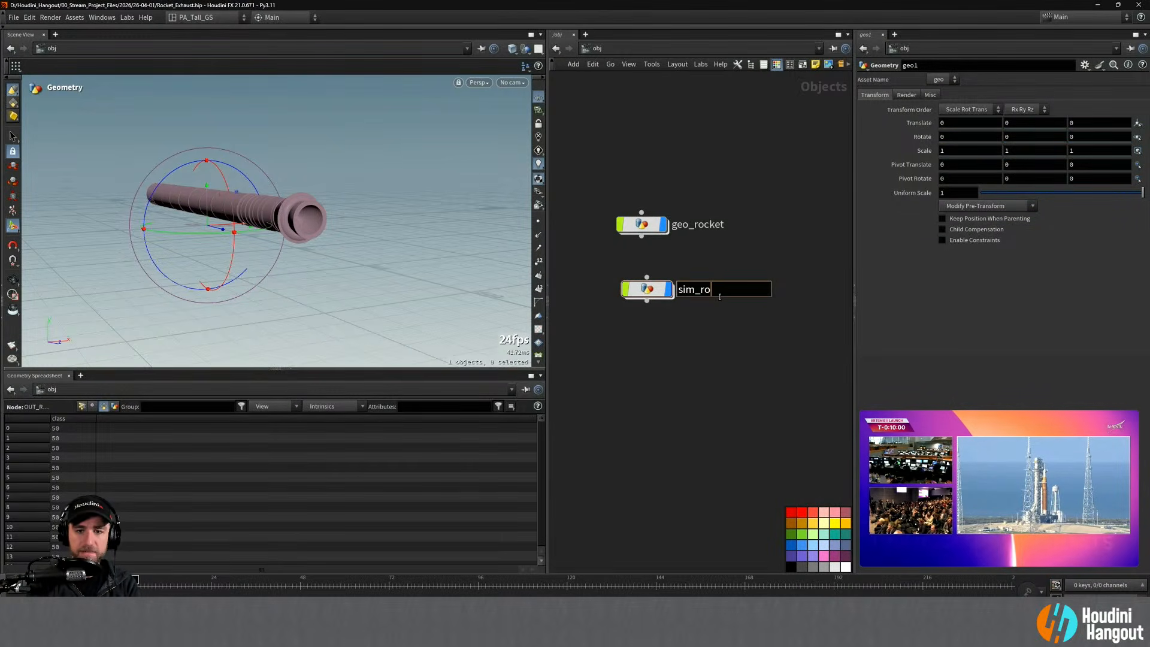
key("Return")
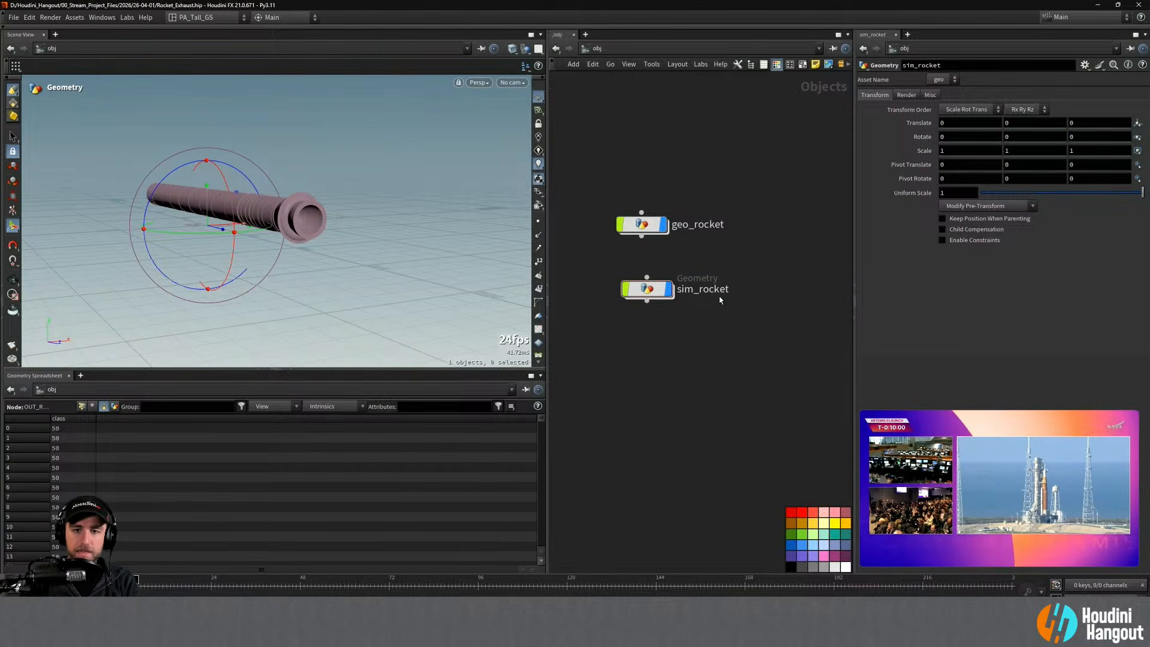
left_click(650, 231, "shift")
left_click_drag(647, 289, 641, 280)
scroll(659, 353, "up", 2)
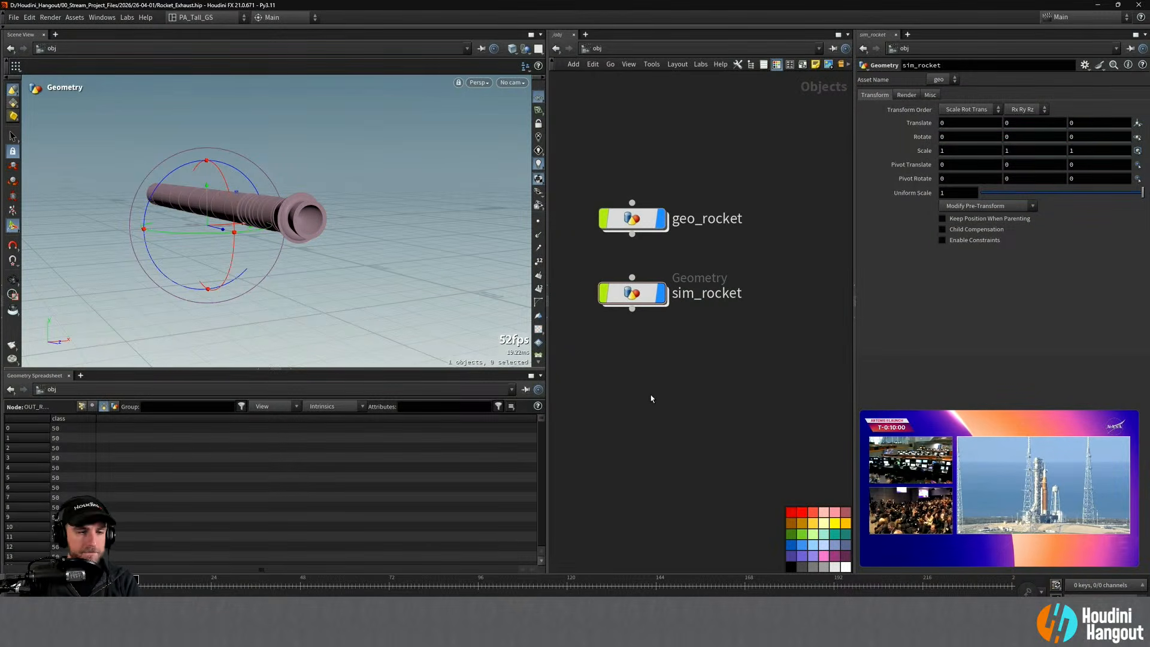
Step: Colour the geo_rocket object green and the sim_rocket object purple using the network's colour palette
left_click(632, 219)
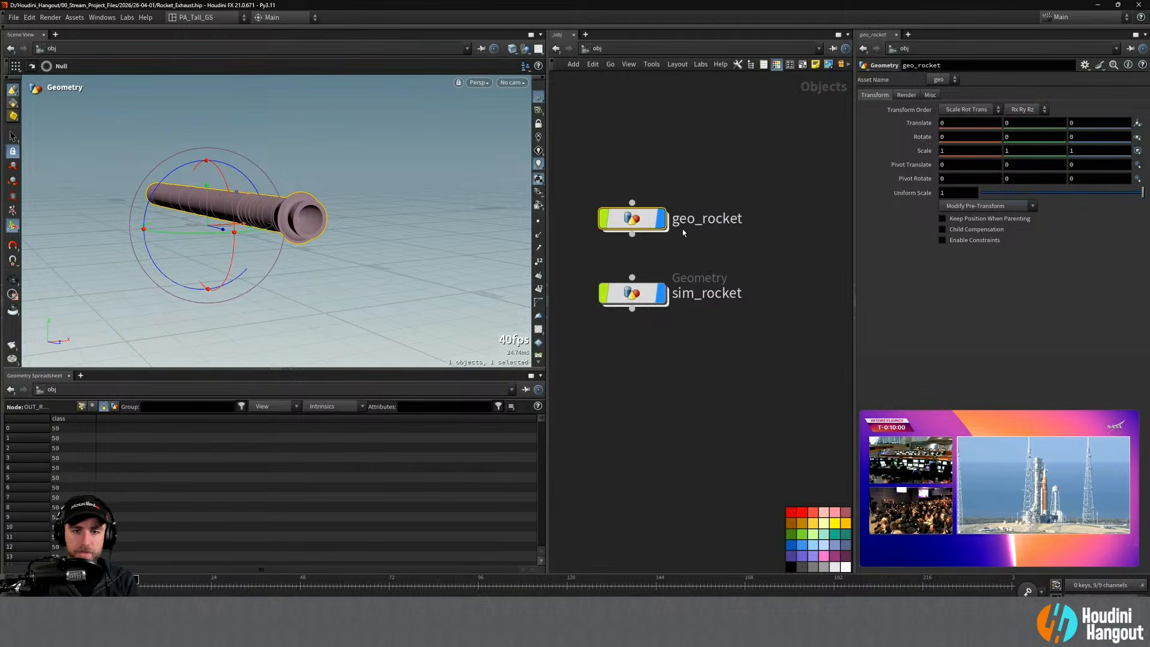
left_click(799, 534)
left_click_drag(574, 244, 718, 350)
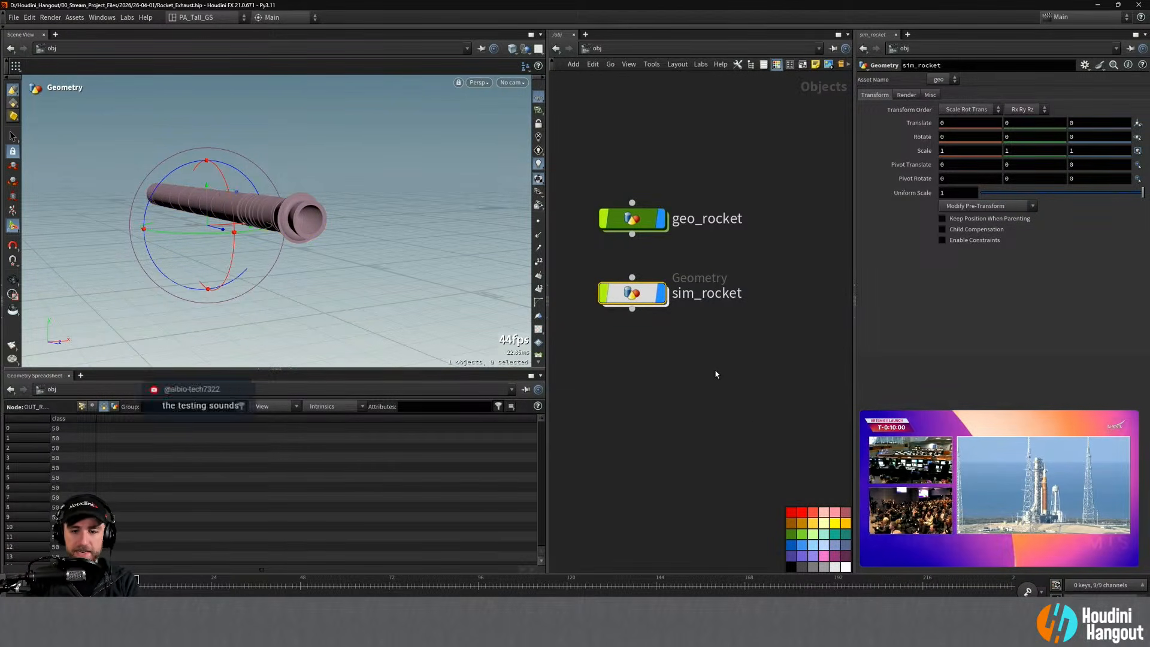
left_click(791, 556)
middle_click_drag(668, 384, 687, 415)
scroll(666, 433, "up", 2)
scroll(688, 414, "up", 1)
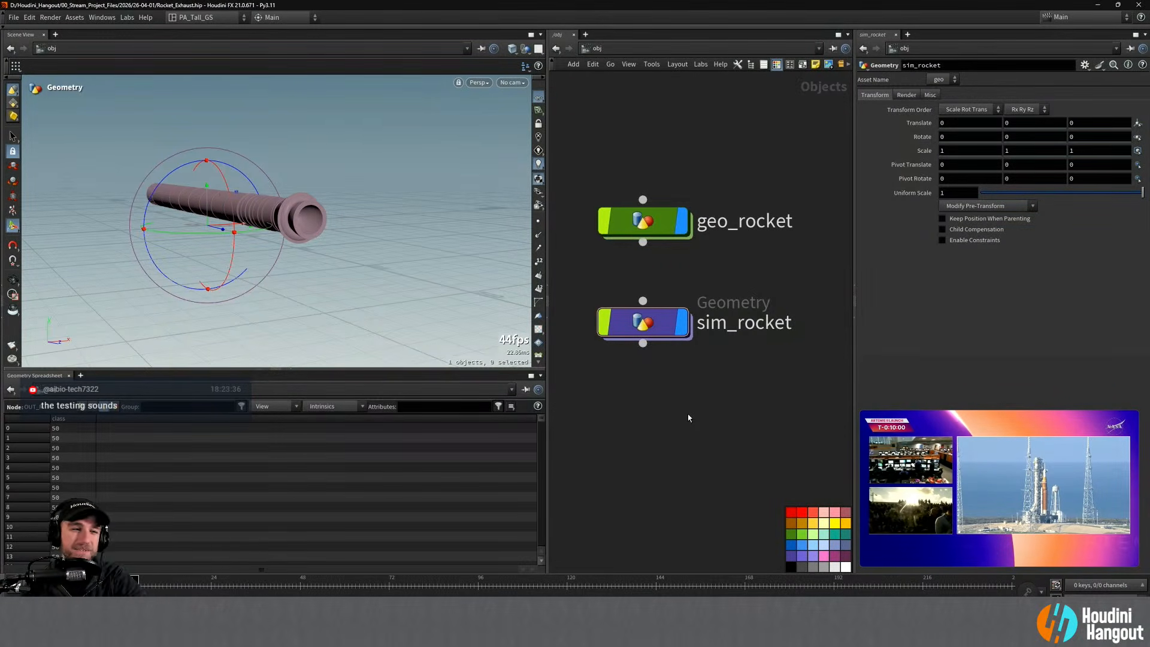
Step: Go inside the sim_rocket object and look closely at the booster's nozzle end
mouse_move(652, 421)
middle_mouse_down()
mouse_move(656, 401)
mouse_move(664, 437)
middle_mouse_up()
key("i")
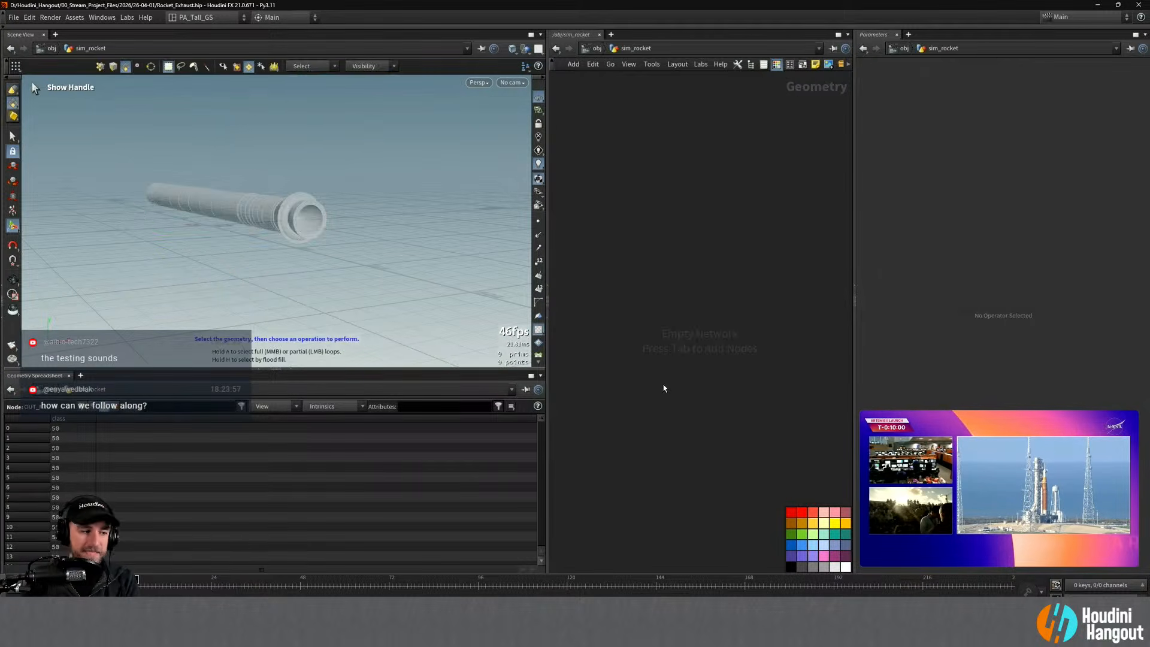
key("Tab")
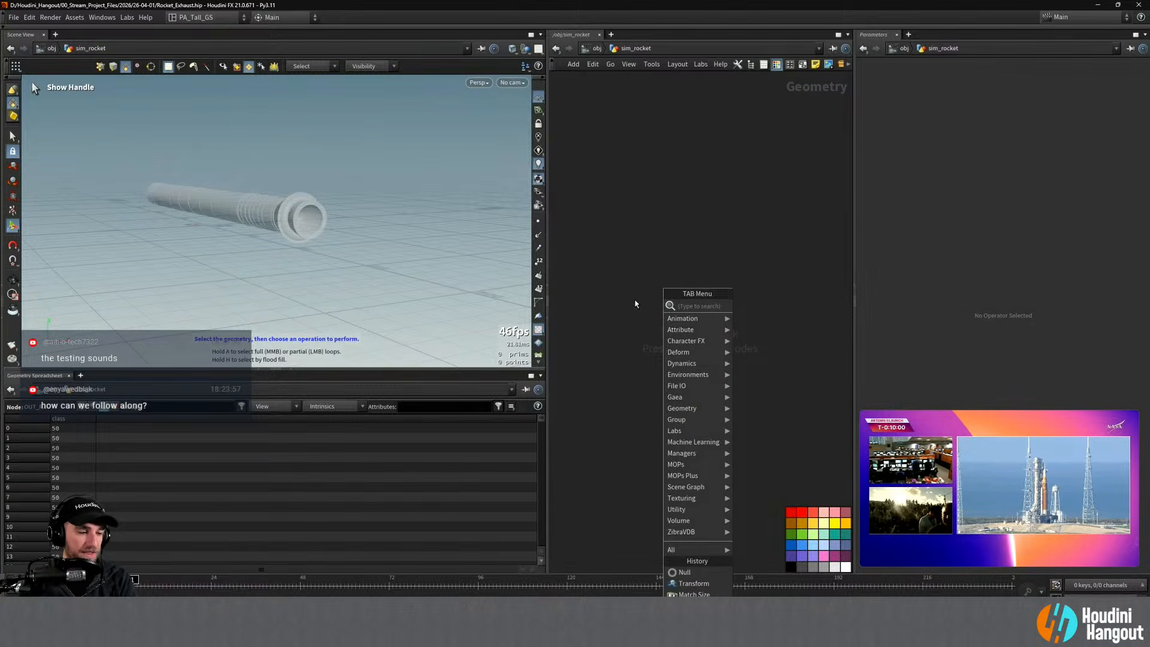
left_click(742, 240)
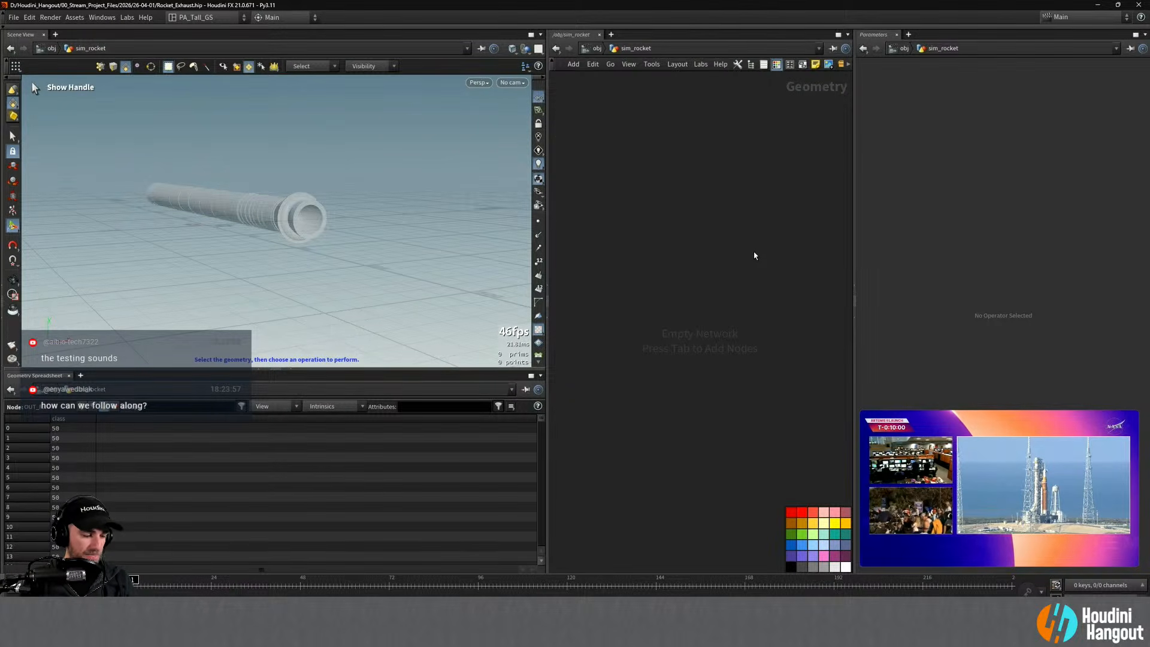
mouse_move(902, 418)
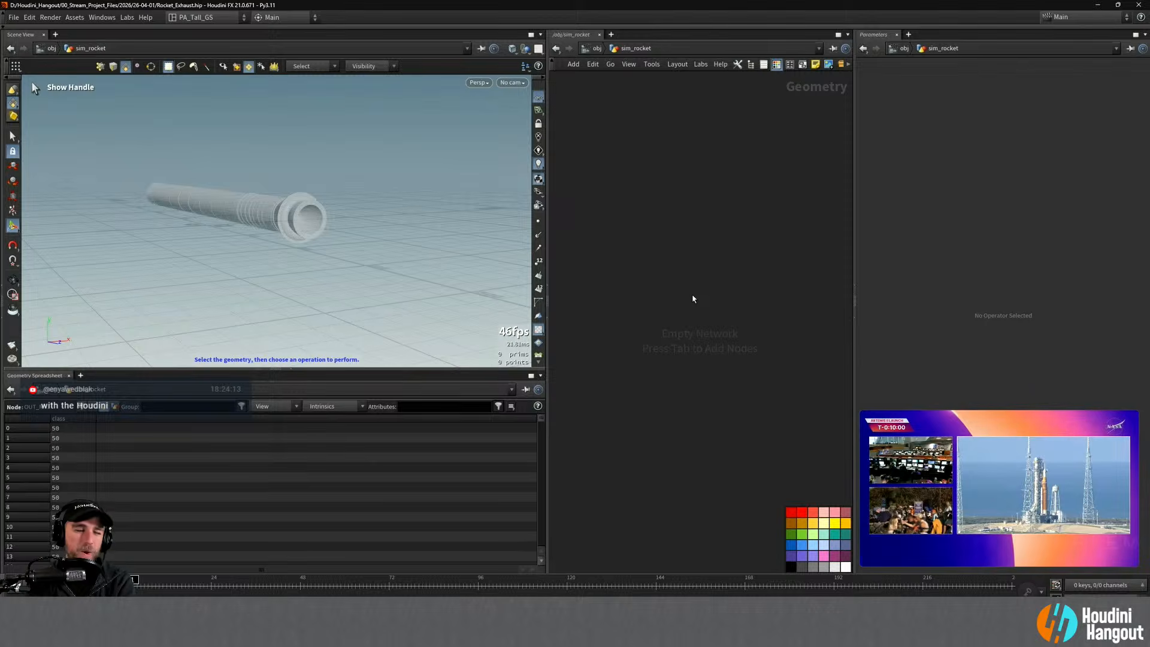
scroll(269, 225, "up", 3)
mouse_move(269, 226)
left_mouse_down("alt")
mouse_move(335, 214)
mouse_move(326, 205)
mouse_move(304, 221)
mouse_move(292, 208)
mouse_move(318, 204)
mouse_move(243, 195)
mouse_move(276, 209)
left_mouse_up("alt")
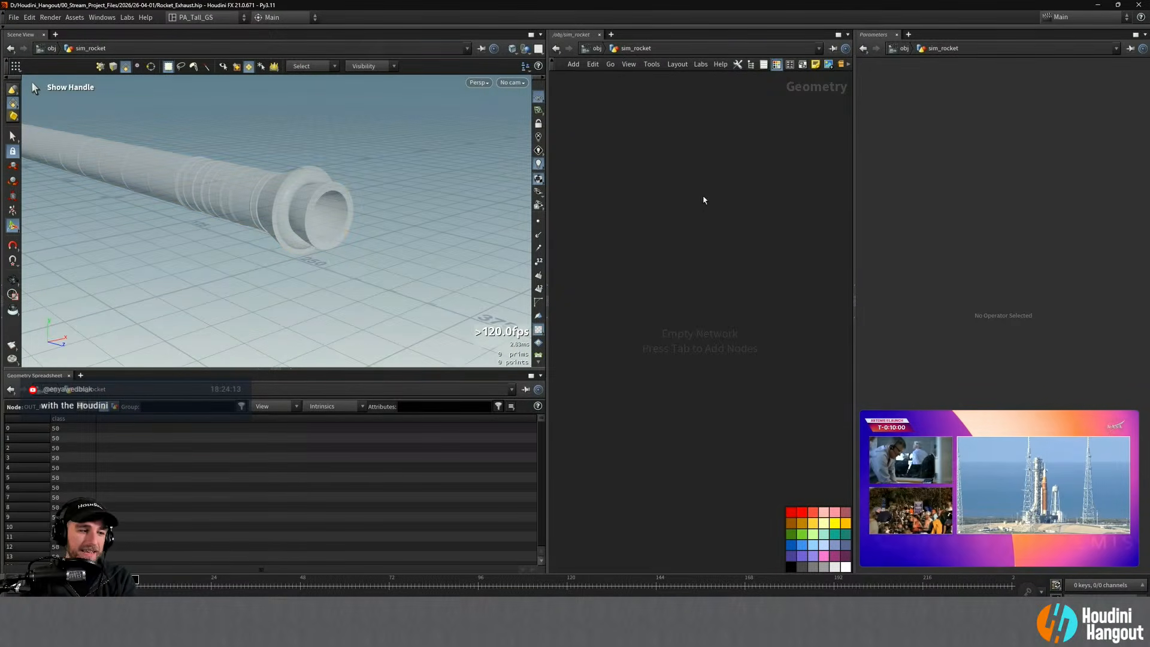
Step: Add a Tube node in sim_rocket and orient it along the Z axis
key("Tab")
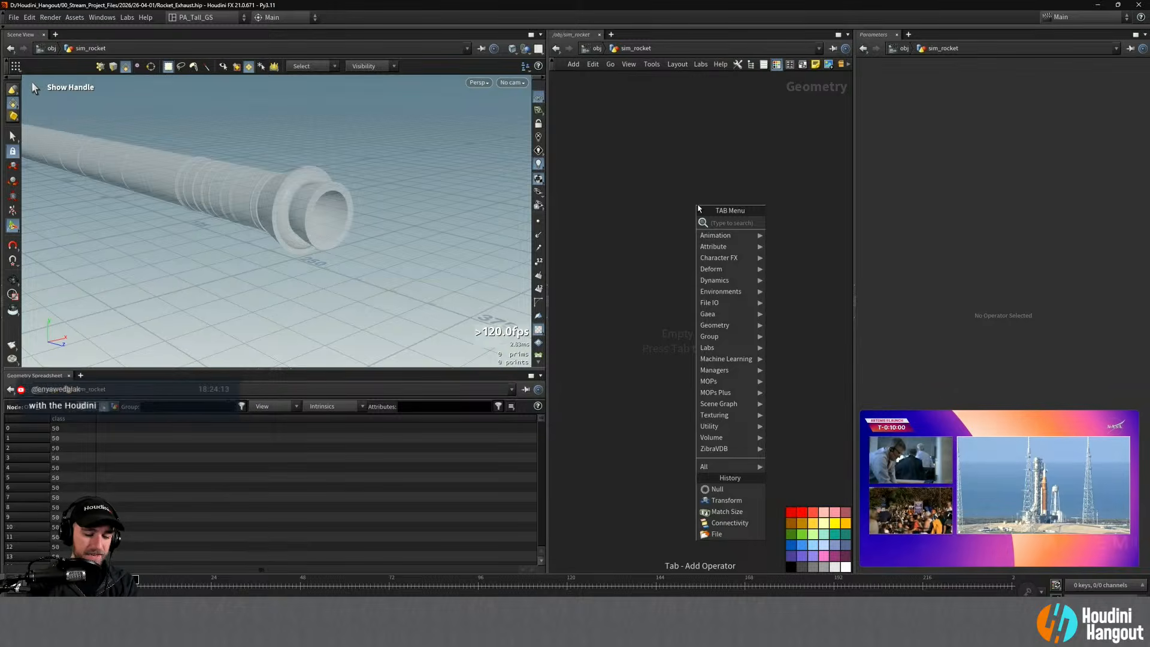
type("tub")
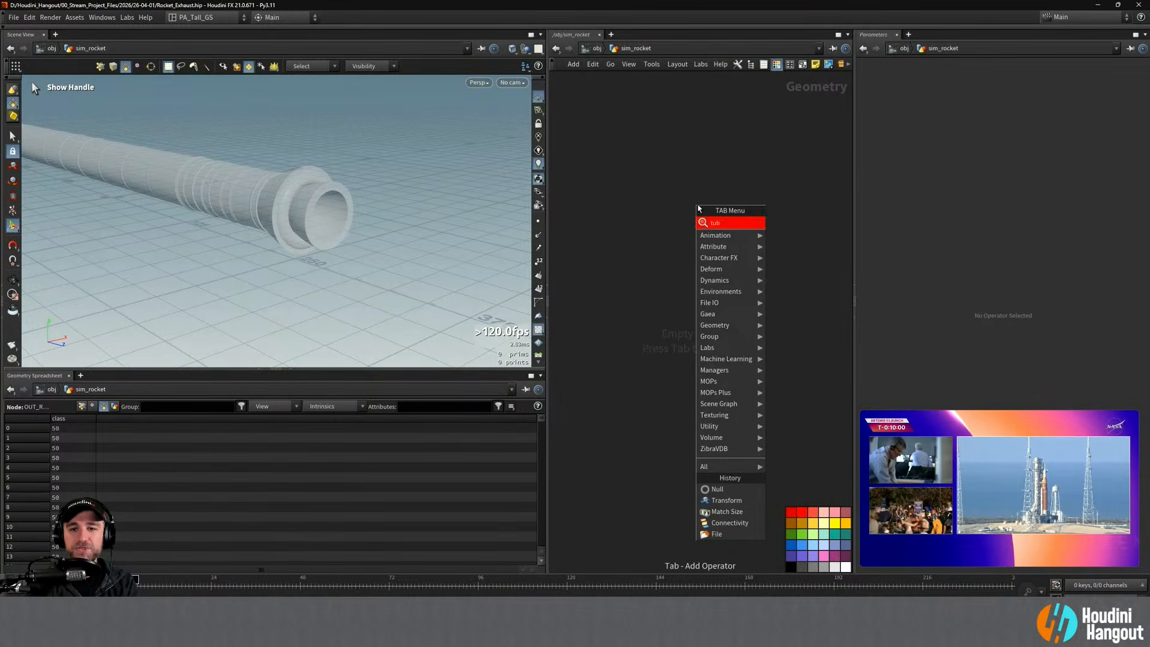
key("Return")
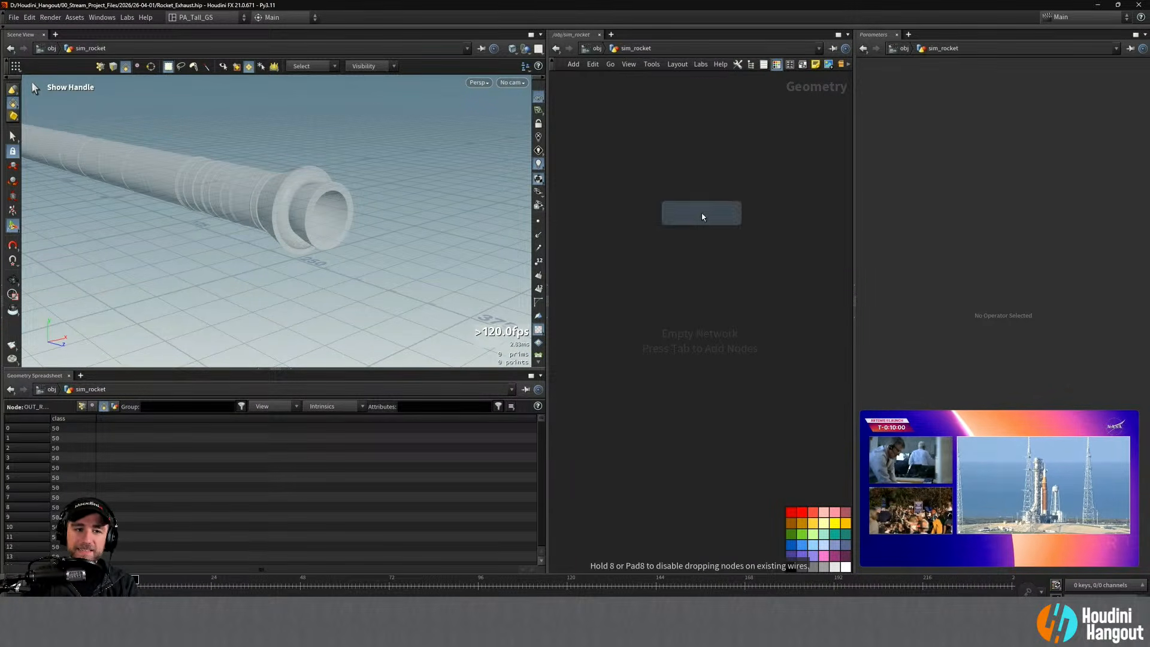
left_click(701, 207)
left_click(957, 123)
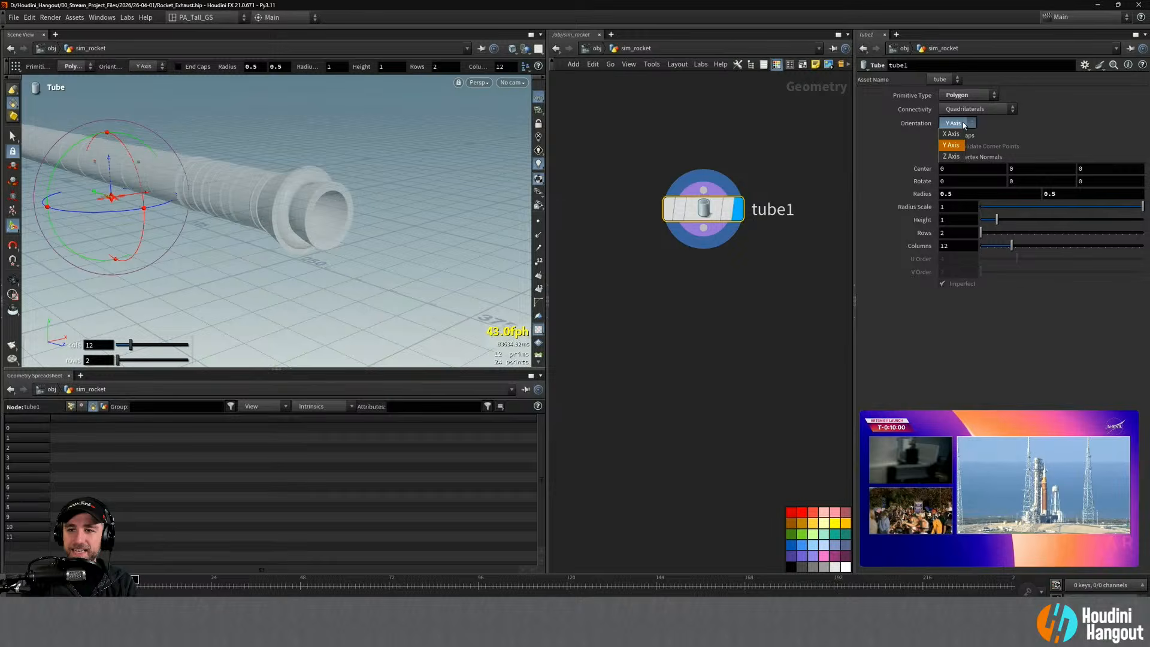
left_click(952, 154)
Step: Try a flared tube in front of the booster's nozzle, with height 10 and radii 21.7217 and 14.4251, and delete the node
left_click_drag(132, 207, 368, 286)
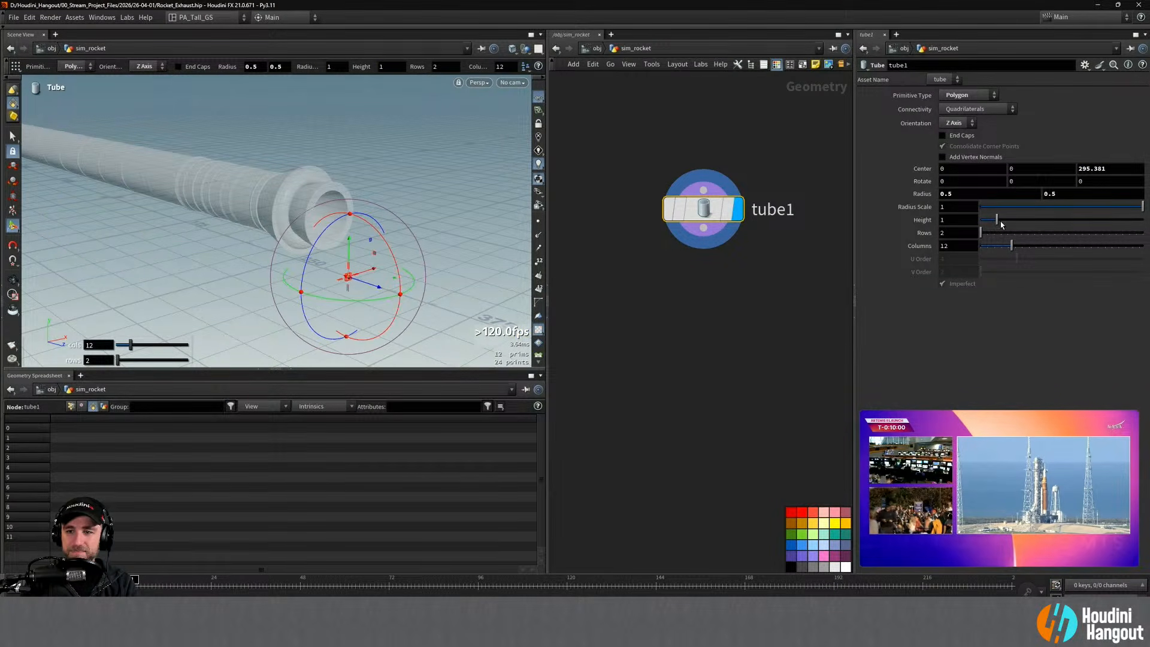
left_click_drag(997, 220, 1143, 220)
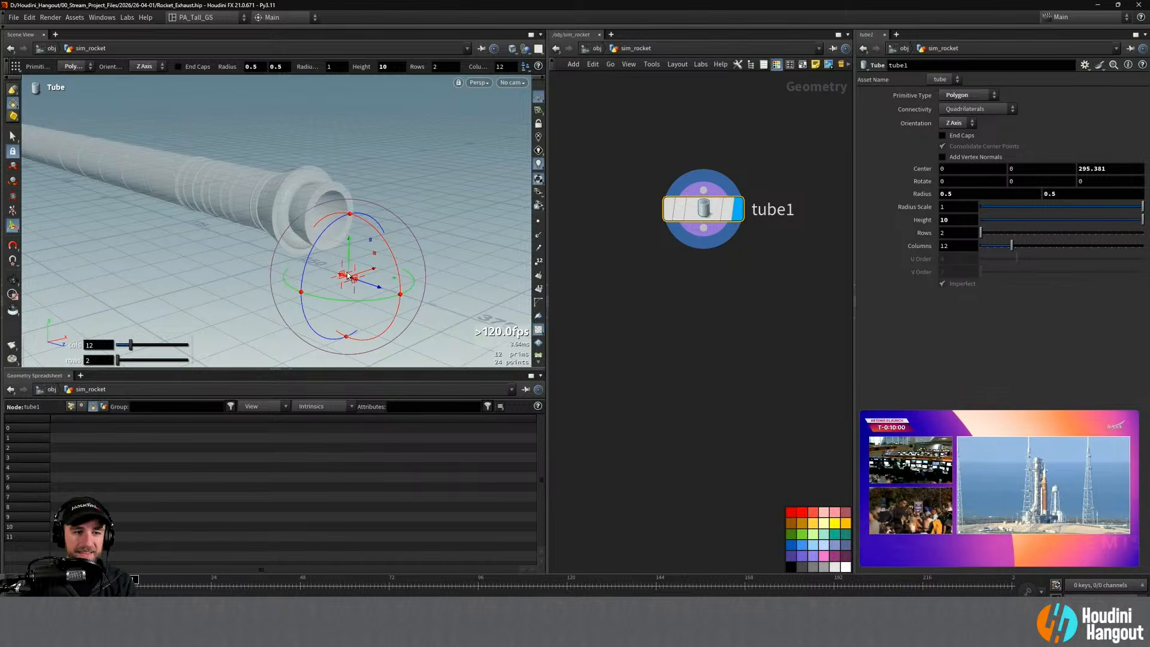
left_click_drag(355, 277, 434, 207)
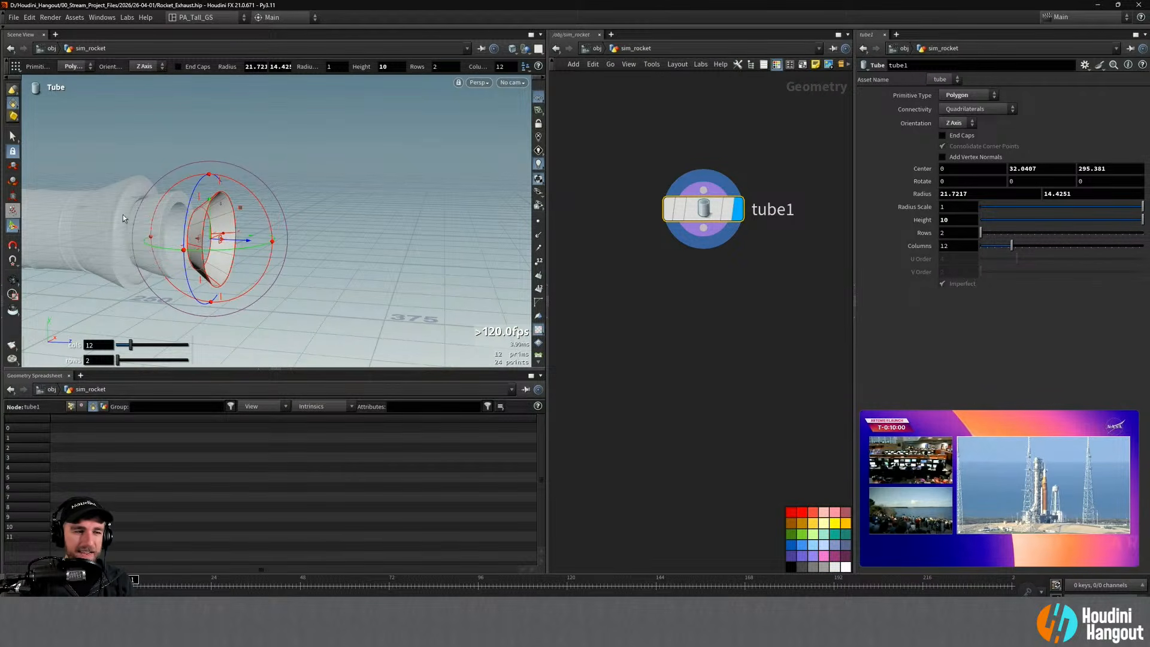
middle_click_drag(59, 190, 162, 216, "alt")
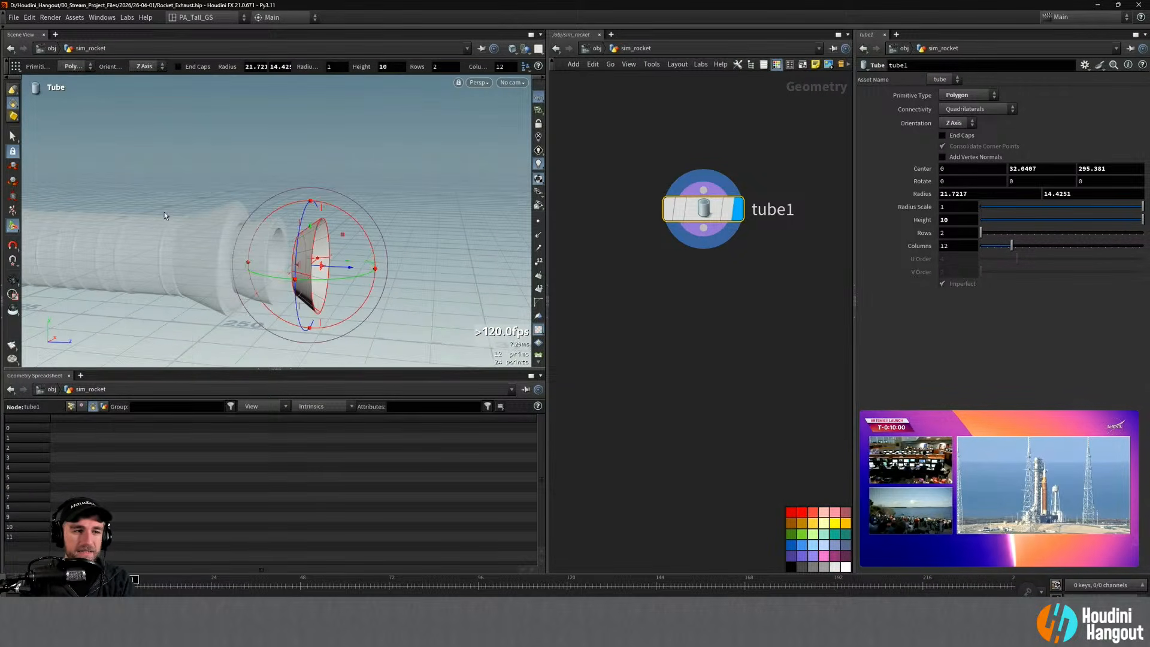
left_click_drag(148, 221, 92, 227)
key("Return")
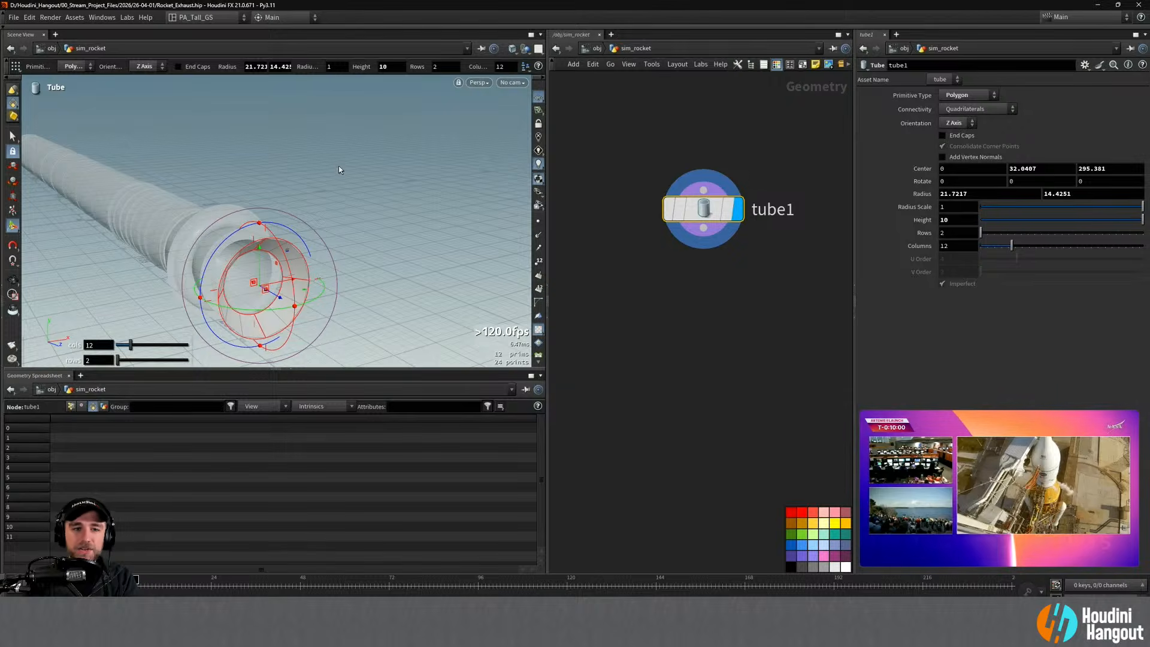
middle_click_drag(685, 133, 663, 200)
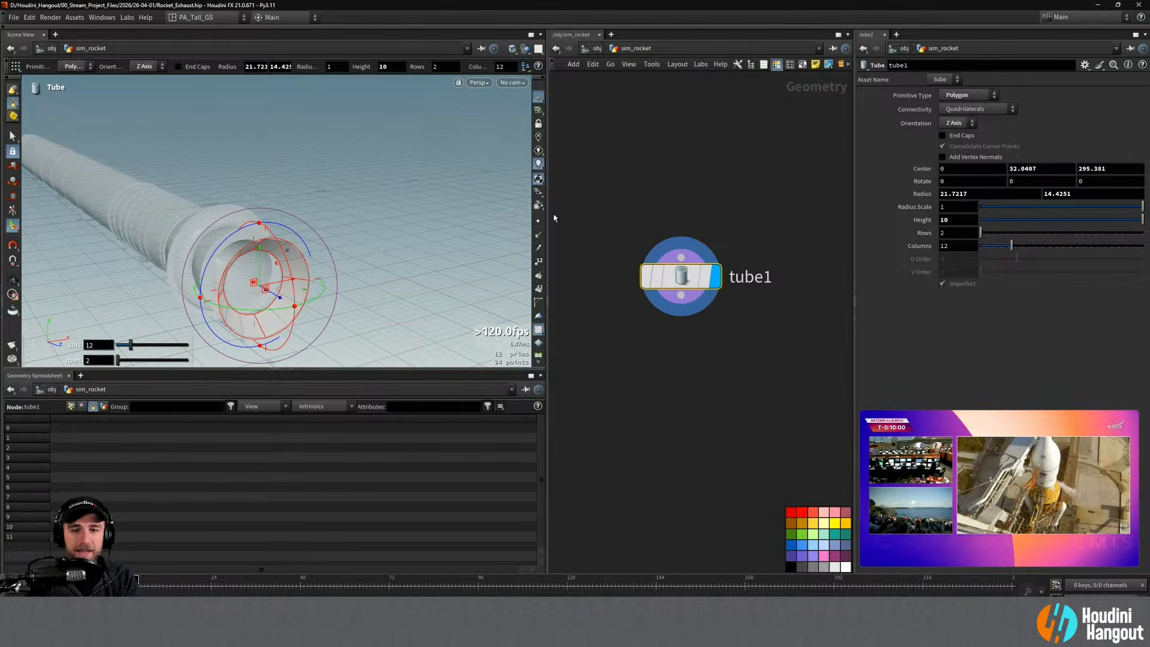
key("Delete")
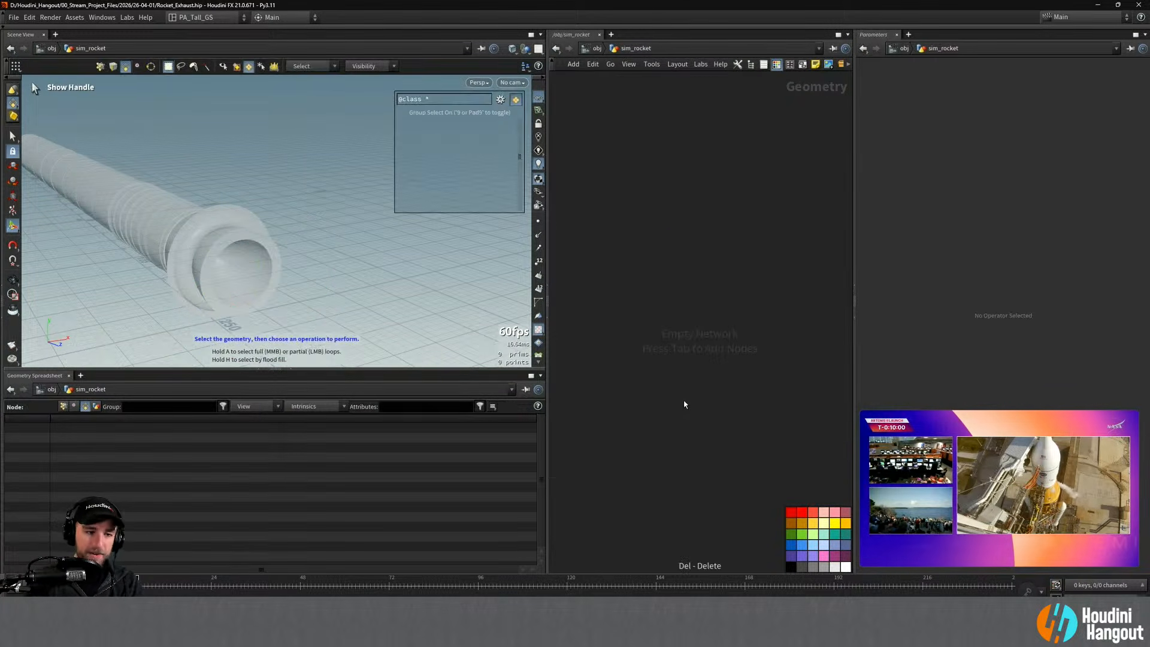
Step: Add an Object Merge node in the sim_rocket network and name it get_rocket
key("Tab")
type("obje")
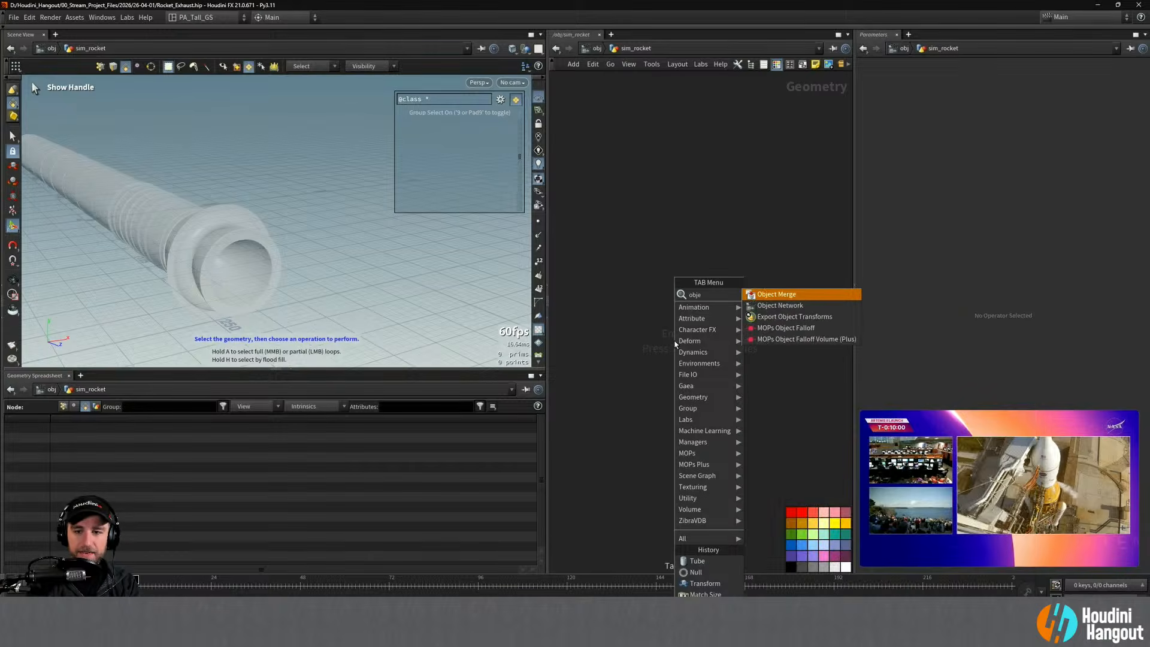
key("Return")
left_click(684, 226)
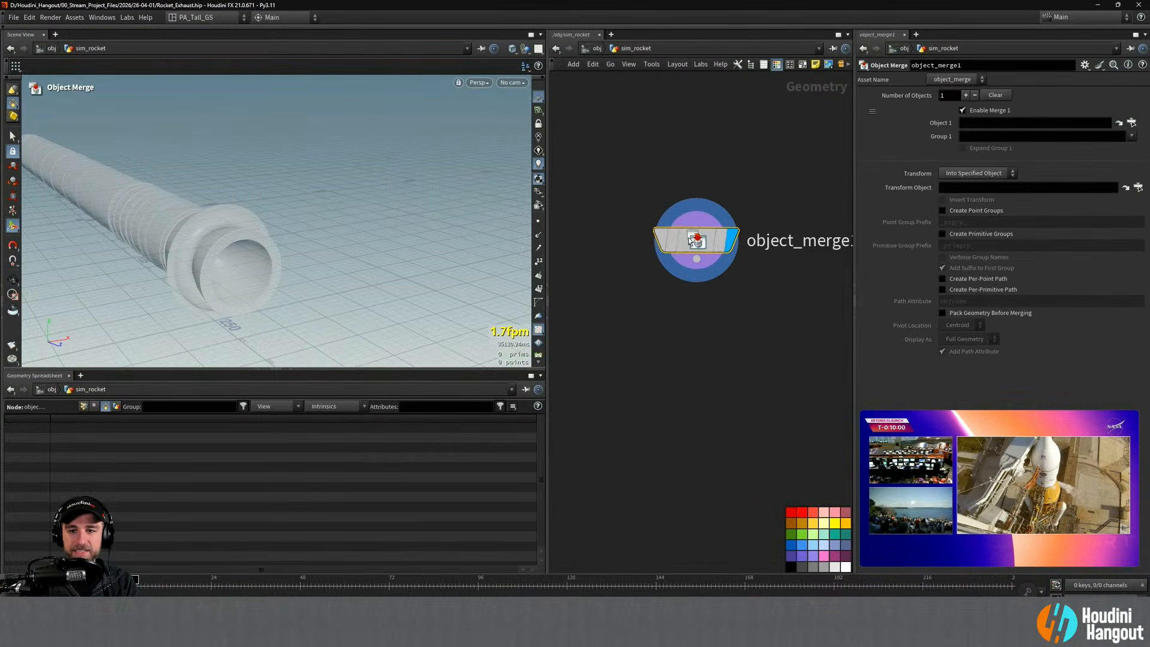
left_click_drag(682, 222, 638, 209)
left_click(734, 214)
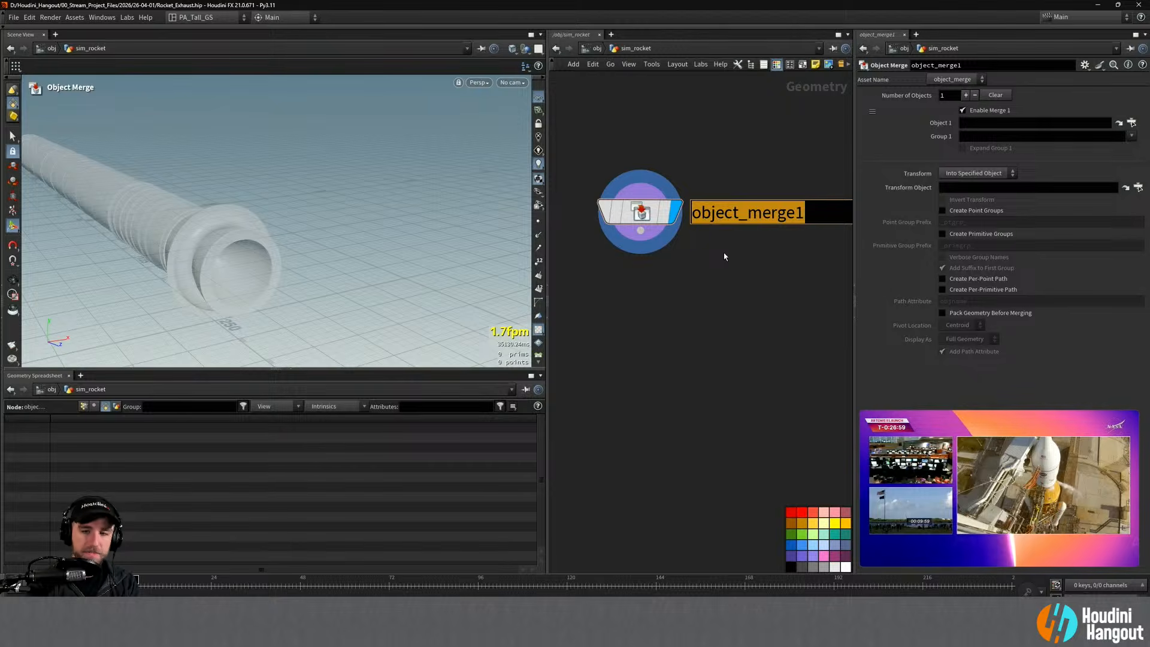
type("get_")
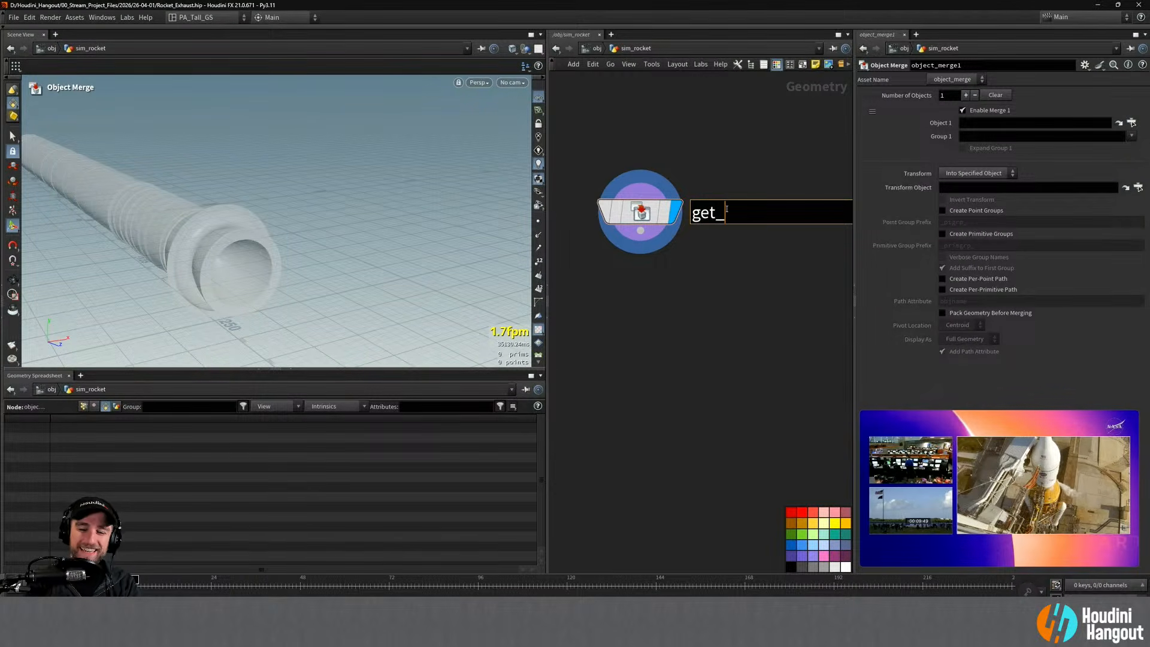
type("ket")
key("Return")
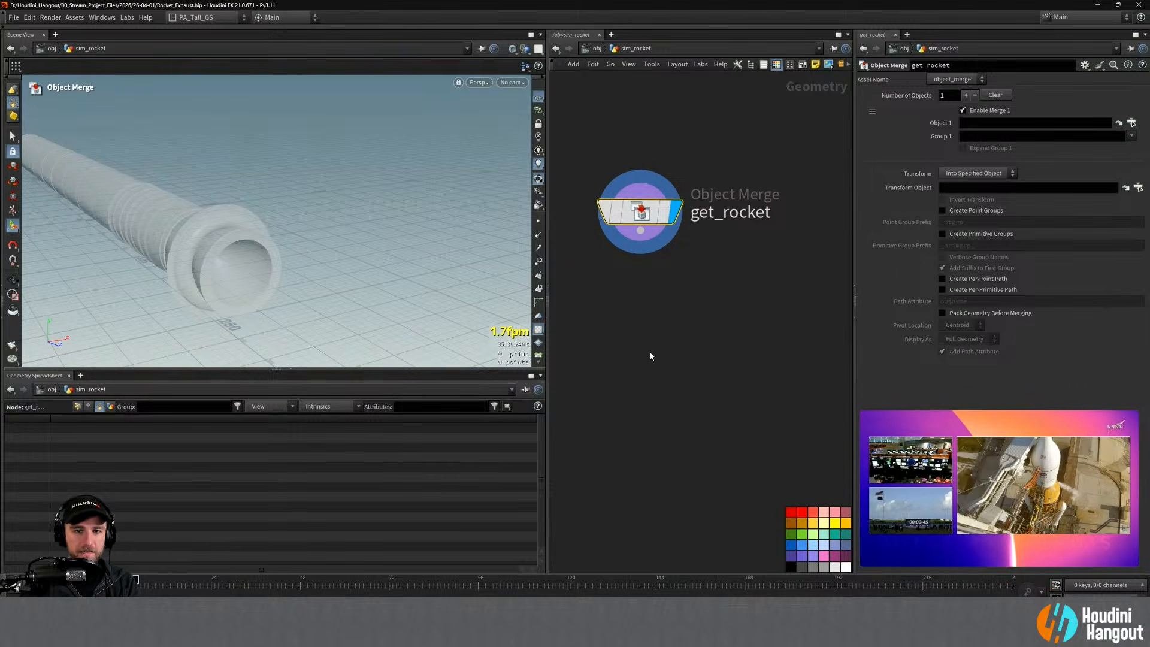
Step: Set get_rocket's Object 1 to /obj/geo_rocket/OUT_ROCKET and check the node's geometry information
left_click(1131, 122)
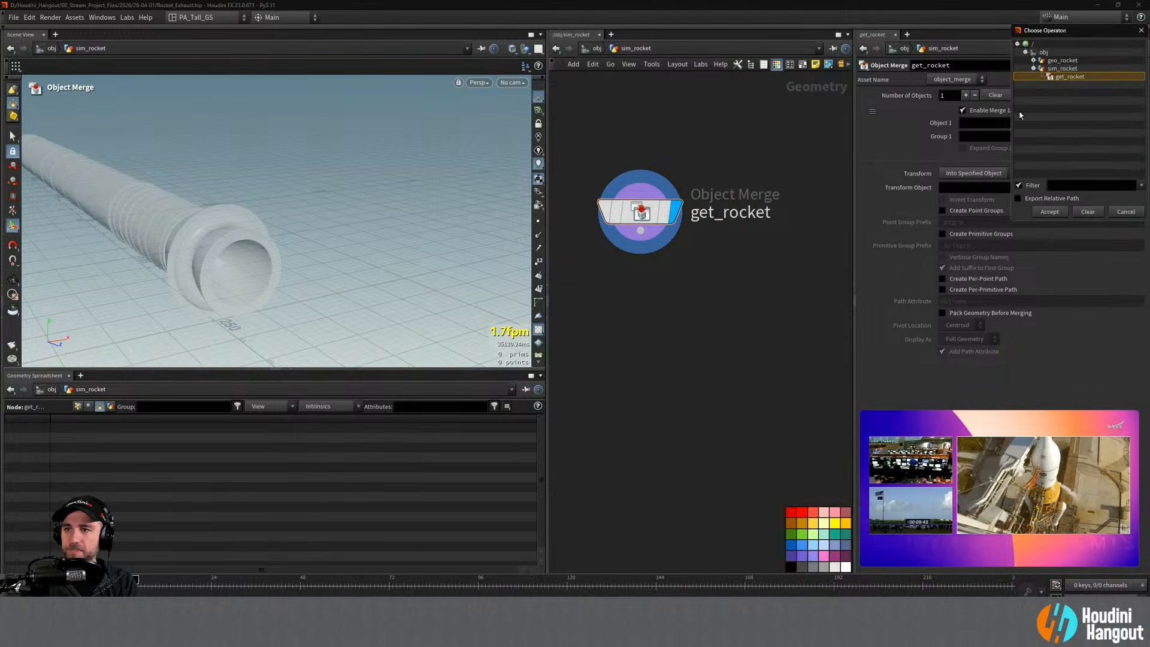
left_click(1033, 61)
left_click(1073, 68)
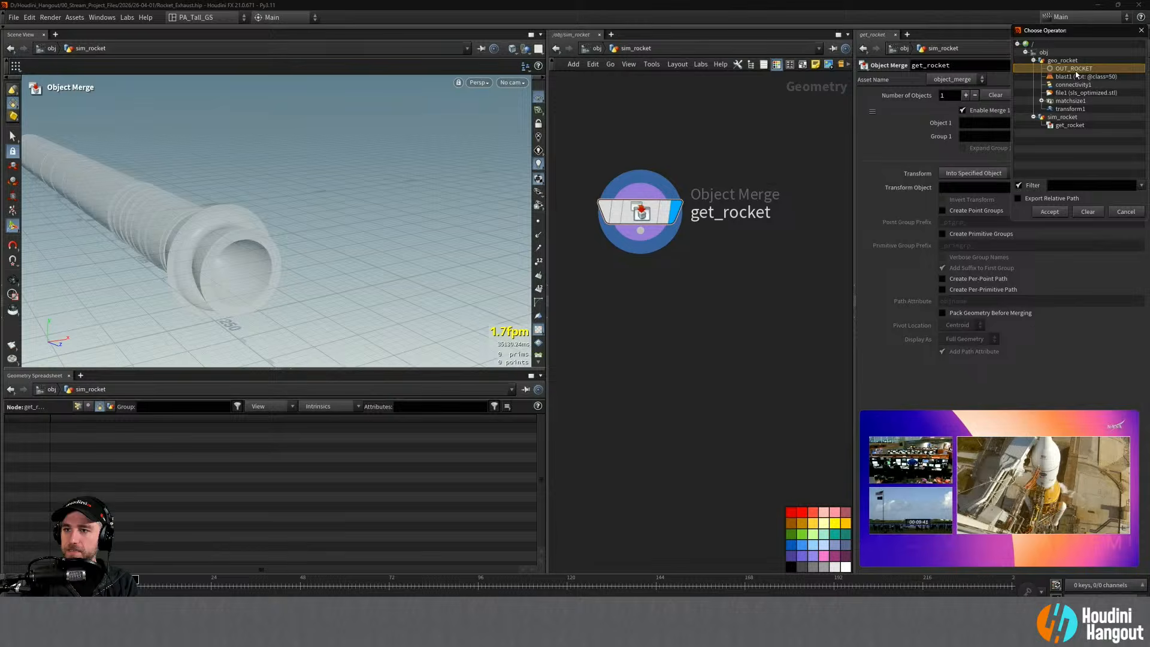
left_click(1049, 211)
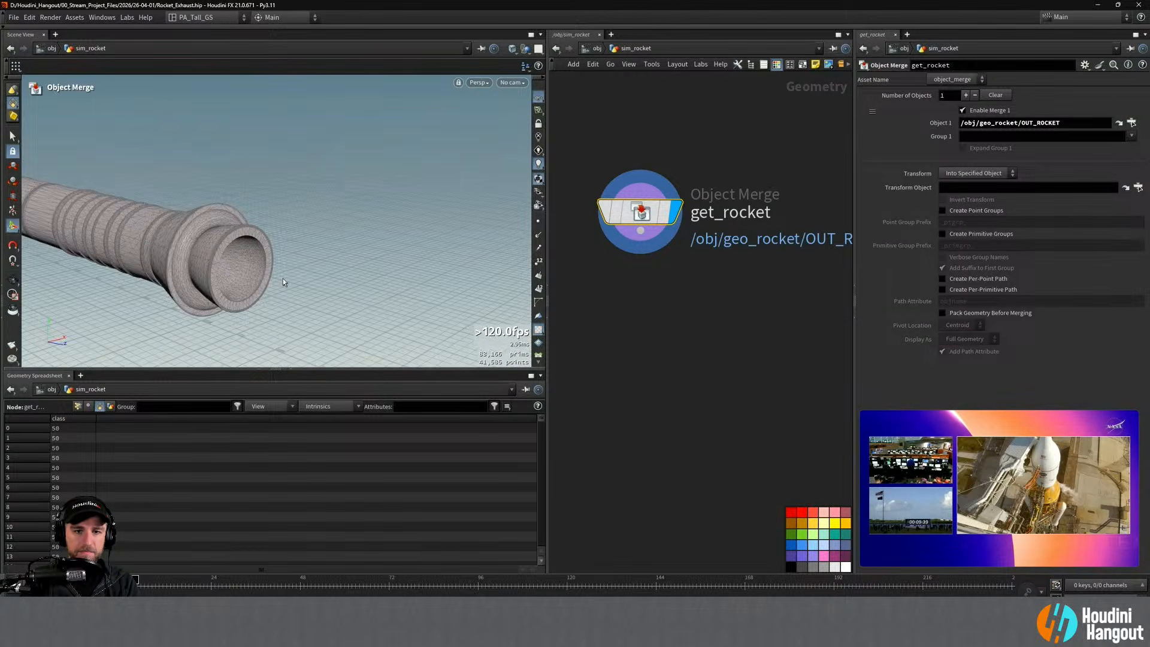
middle_click(652, 212)
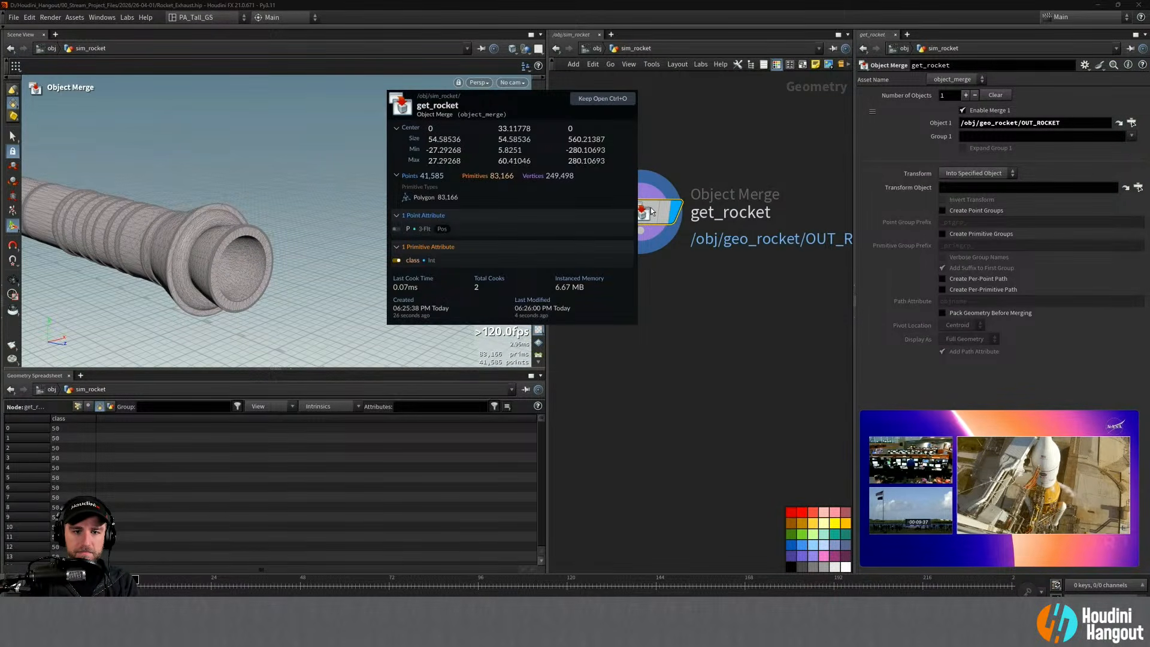
Step: Add a Stash node directly below get_rocket
key("Tab")
type("stash")
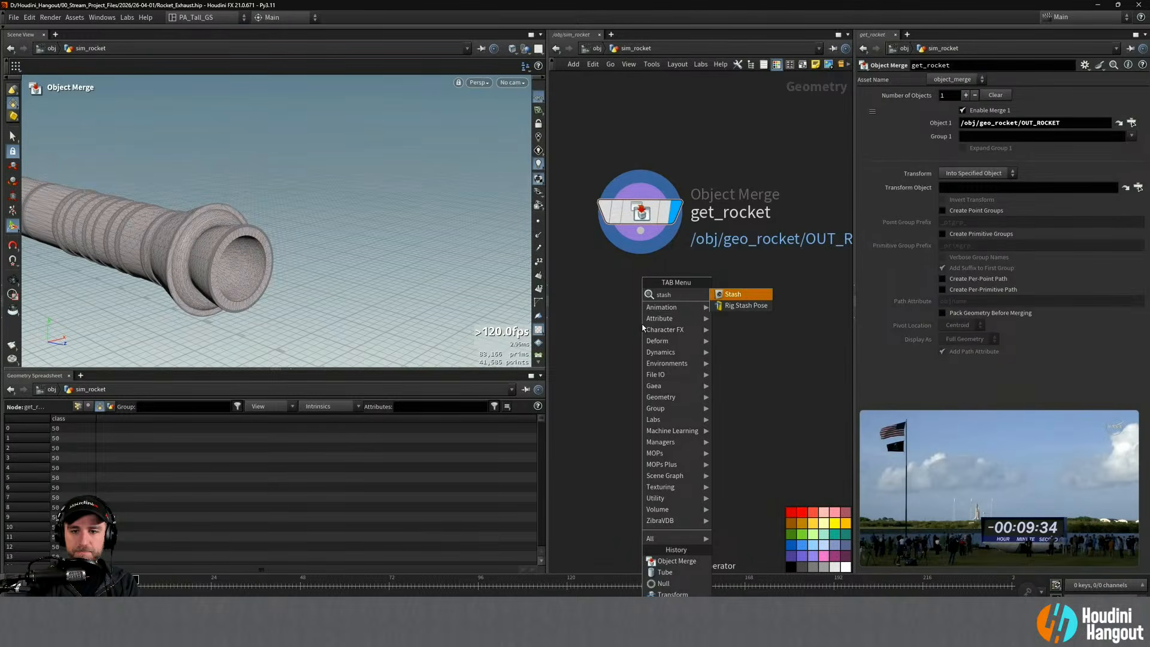
key("Return")
left_click(646, 293)
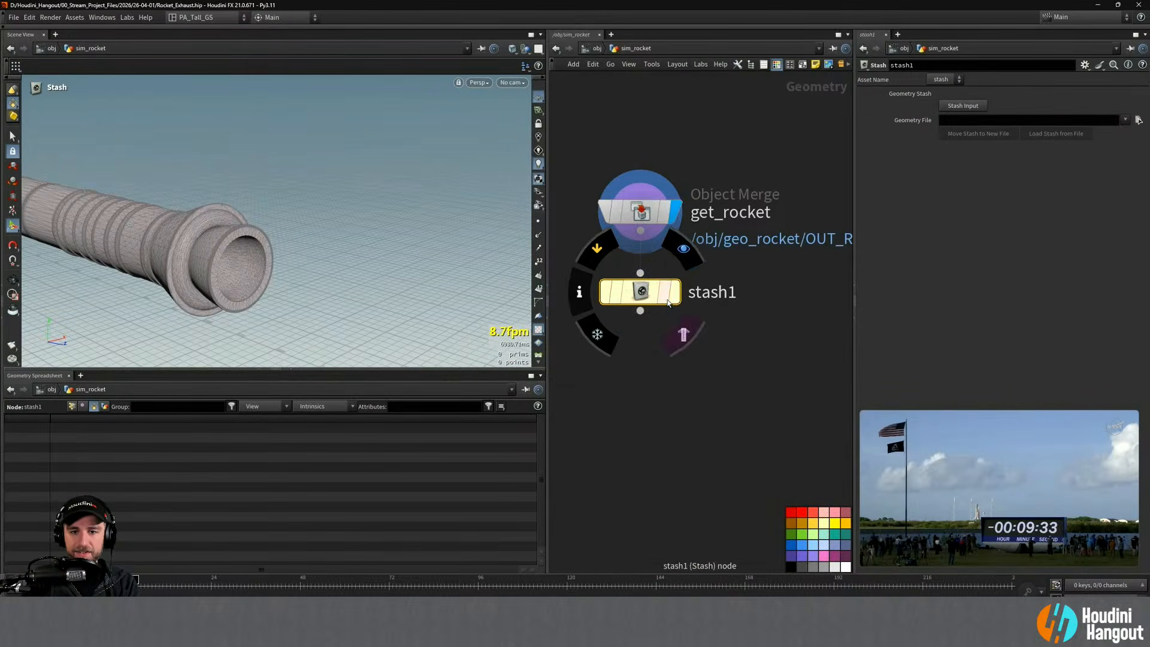
Step: Stash get_rocket's geometry into stash1 and colour the get_rocket node red
left_click(958, 107)
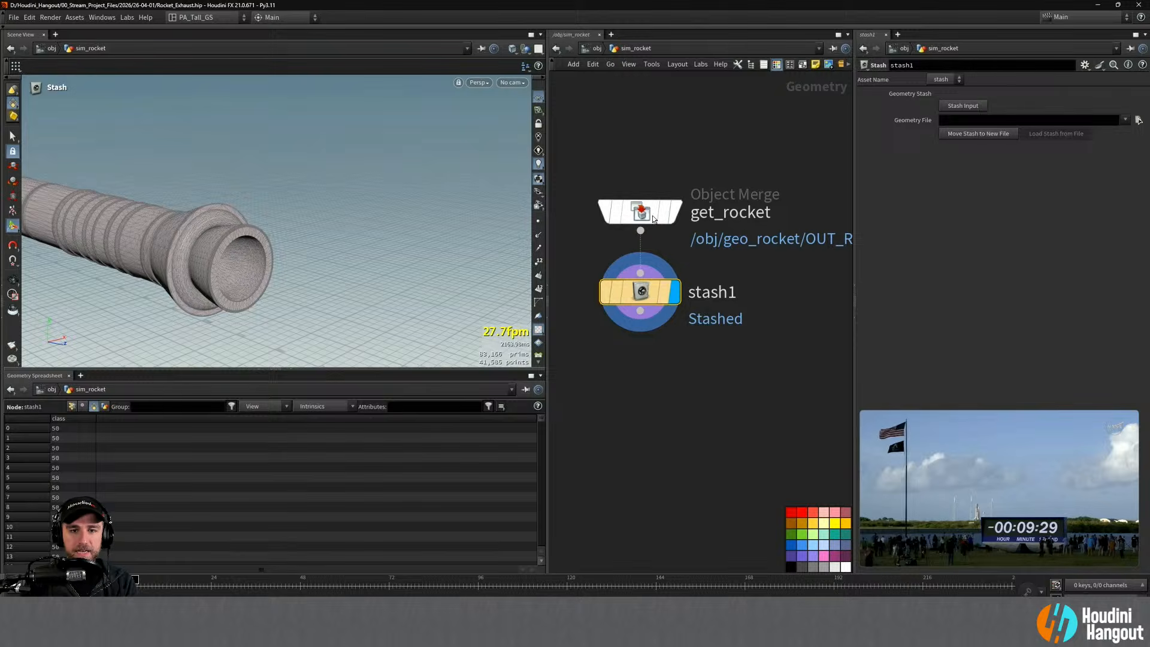
left_click(640, 214)
left_click(791, 512)
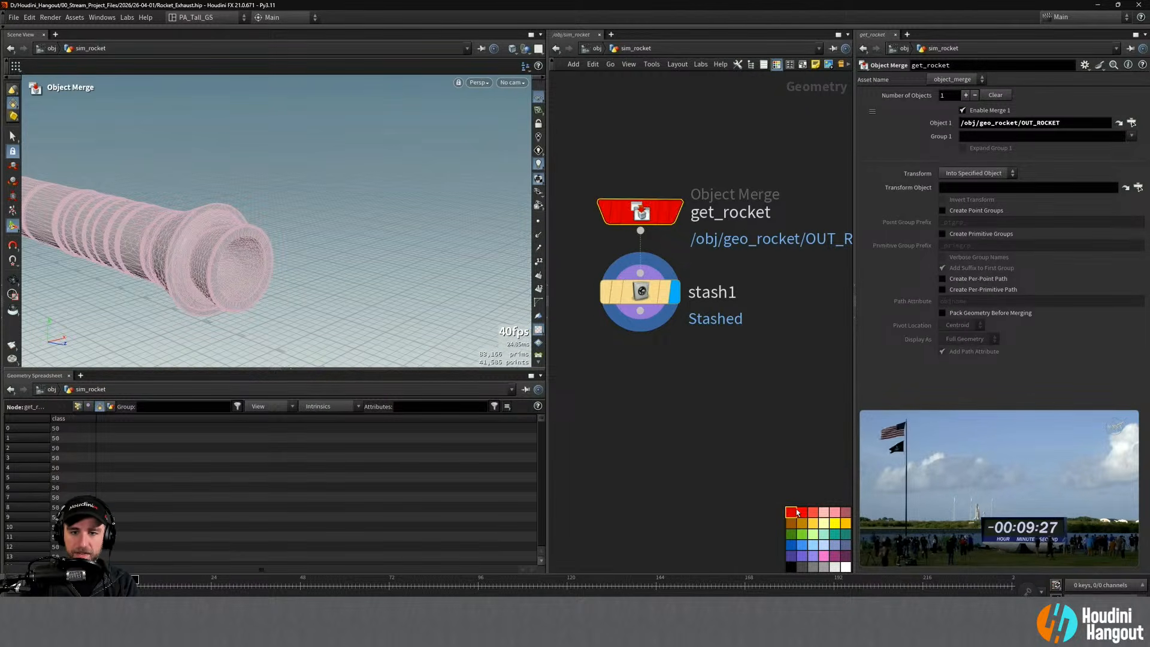
mouse_move(210, 241)
left_mouse_down("alt")
mouse_move(211, 252)
mouse_move(276, 224)
mouse_move(249, 227)
left_mouse_up("alt")
left_click(633, 302)
middle_click_drag(249, 227, 283, 232, "alt")
left_click_drag(282, 233, 268, 252, "alt")
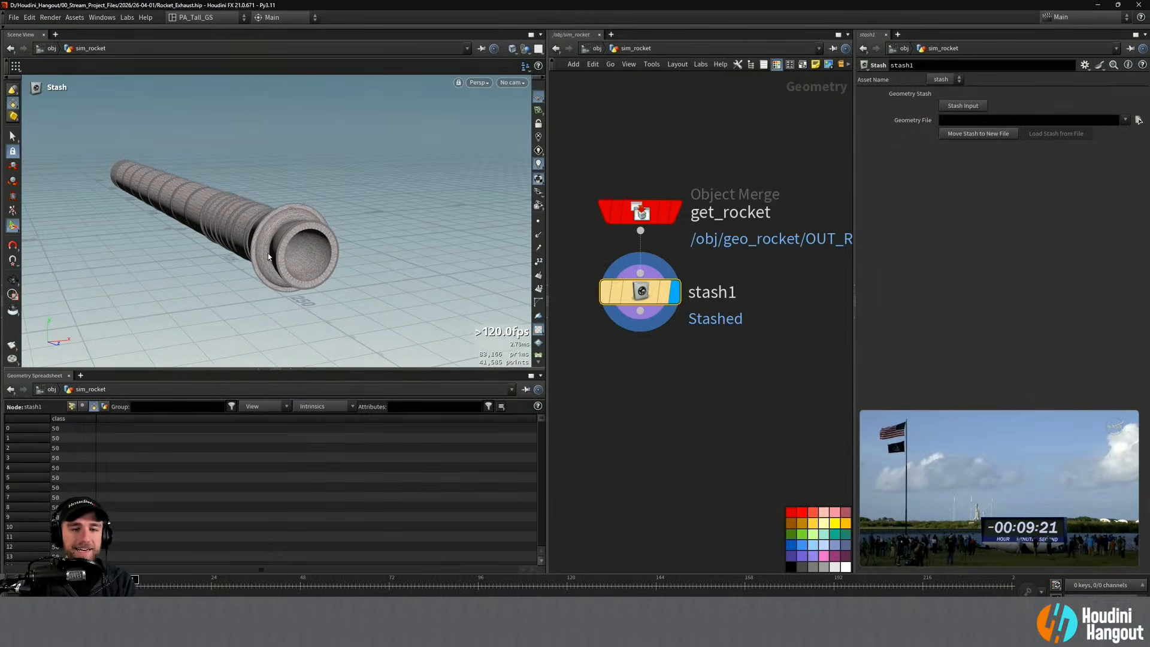
left_click_drag(250, 304, 298, 263, "alt")
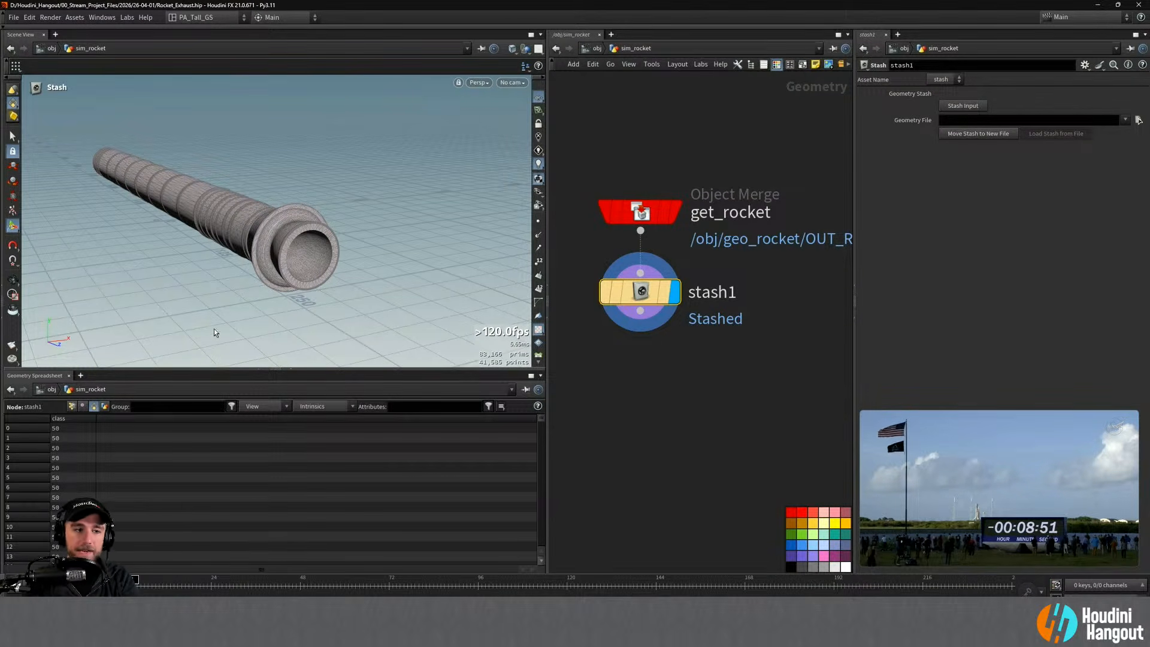
scroll(750, 305, "down", 2)
left_click_drag(374, 219, 242, 215, "alt")
scroll(299, 229, "up", 6)
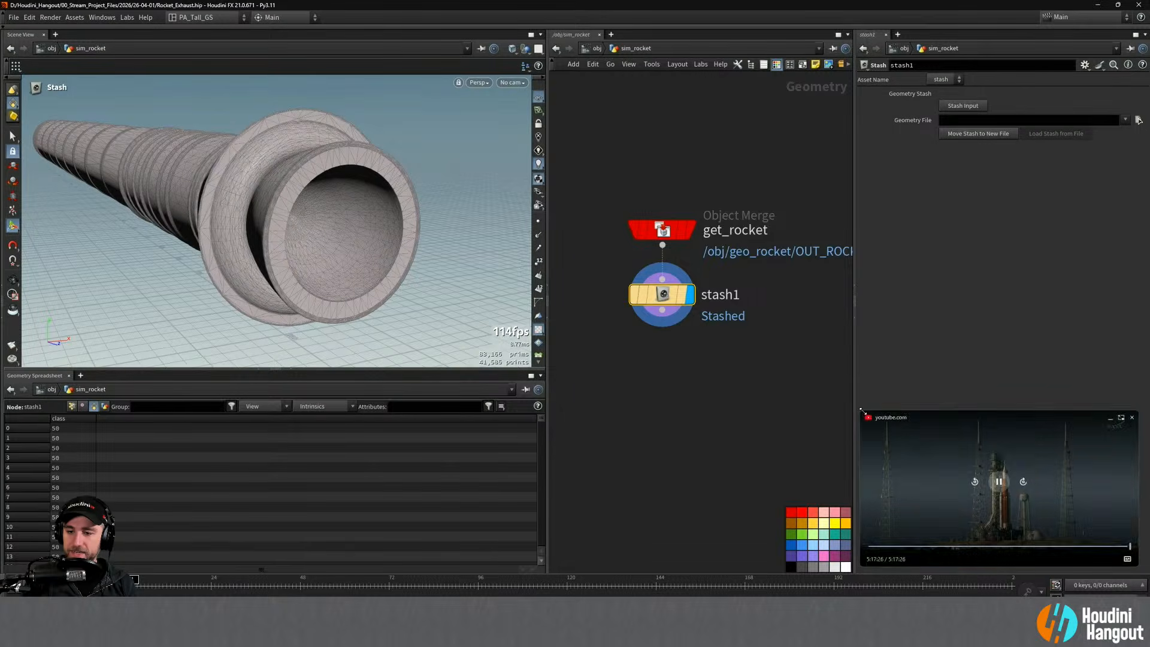
Step: Enlarge the floating launch video, watch the Artemis II launch and dismiss the video overlay
left_click_drag(860, 410, 252, 53)
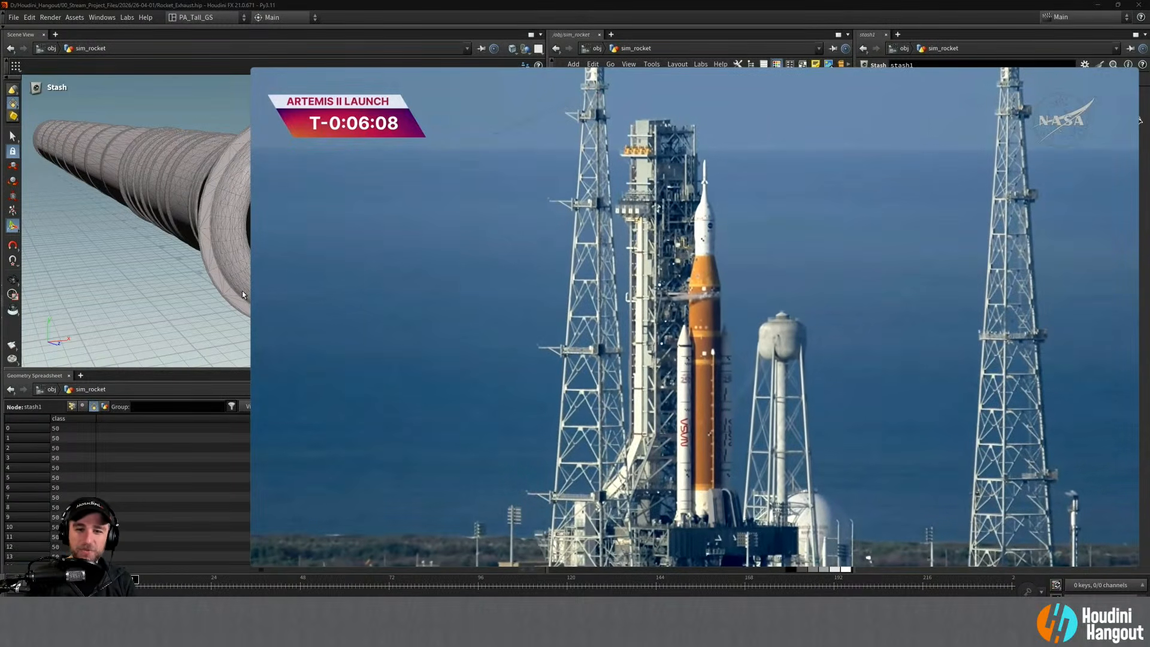
mouse_move(623, 214)
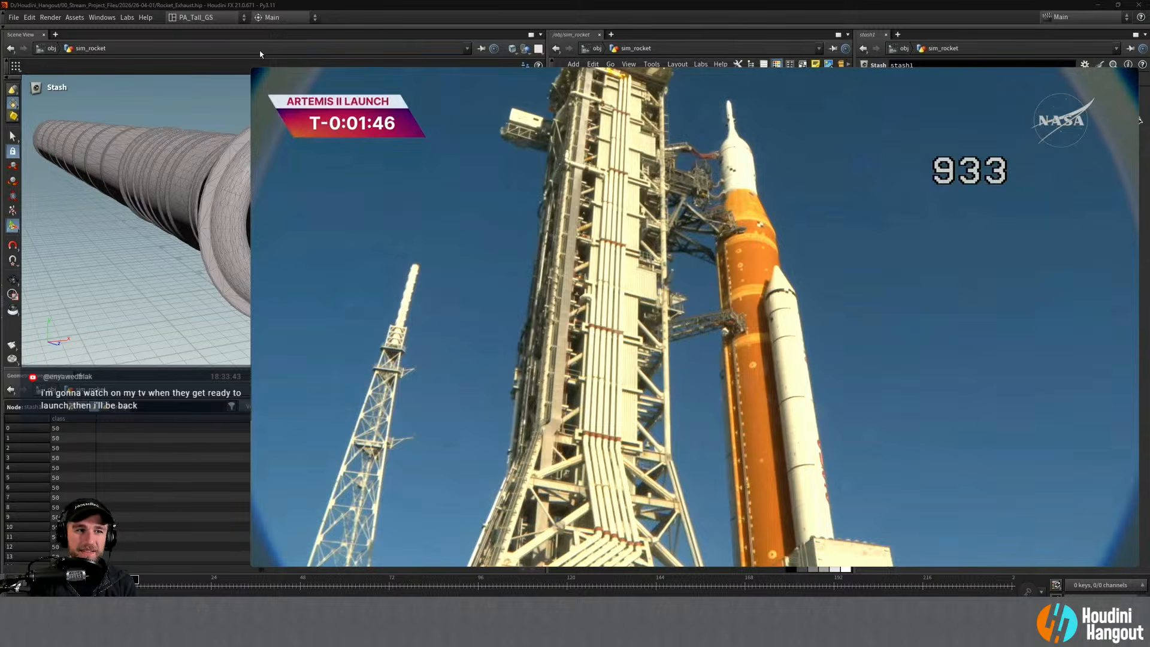
mouse_move(252, 70)
left_click_drag(413, 212, 400, 211)
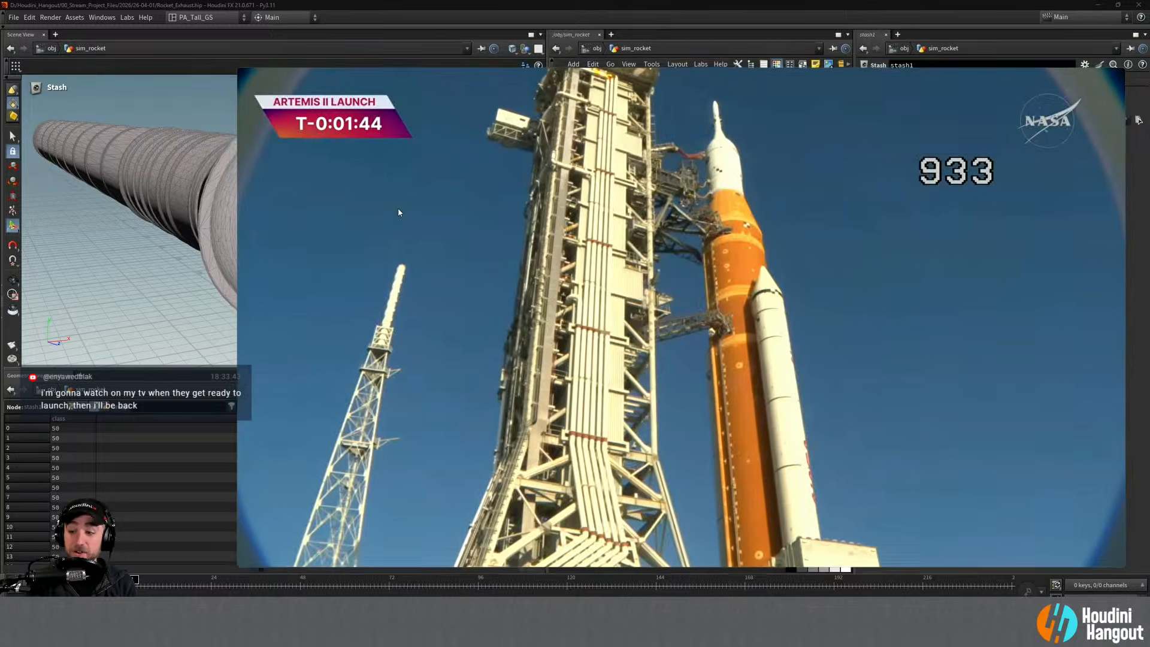
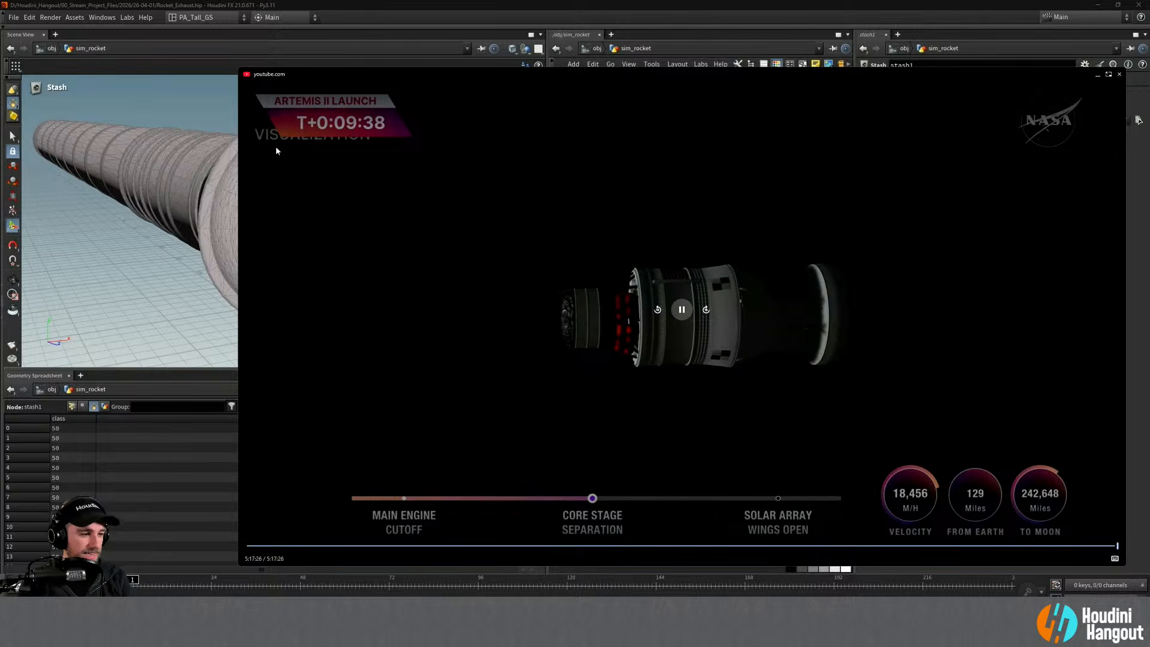
left_click(1108, 75)
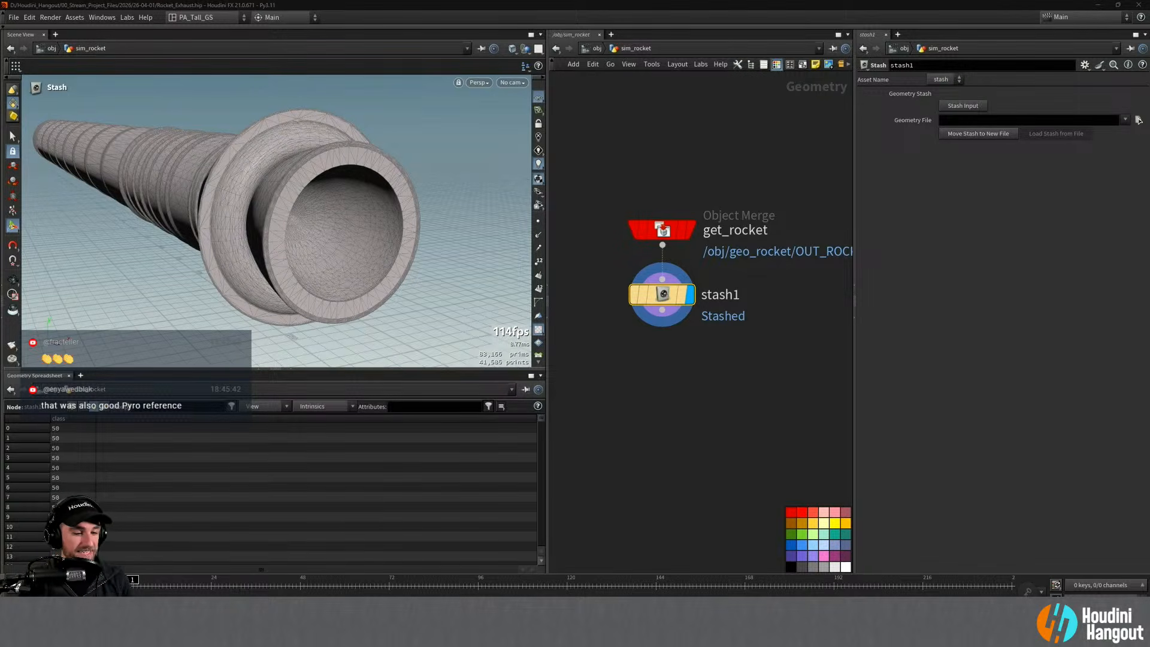
Step: Switch to YouTube in the browser, study the booster exhaust in the SLS SRB full-scale test video, and return to Houdini
key("alt+Tab")
left_click(15, 378)
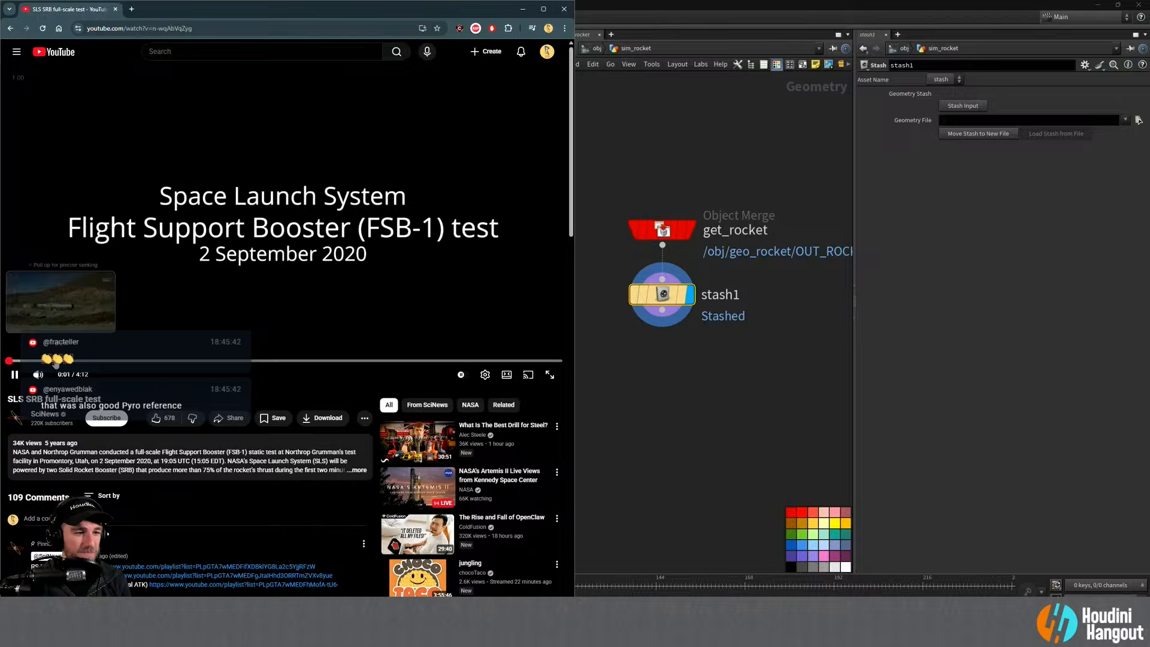
left_click(43, 361)
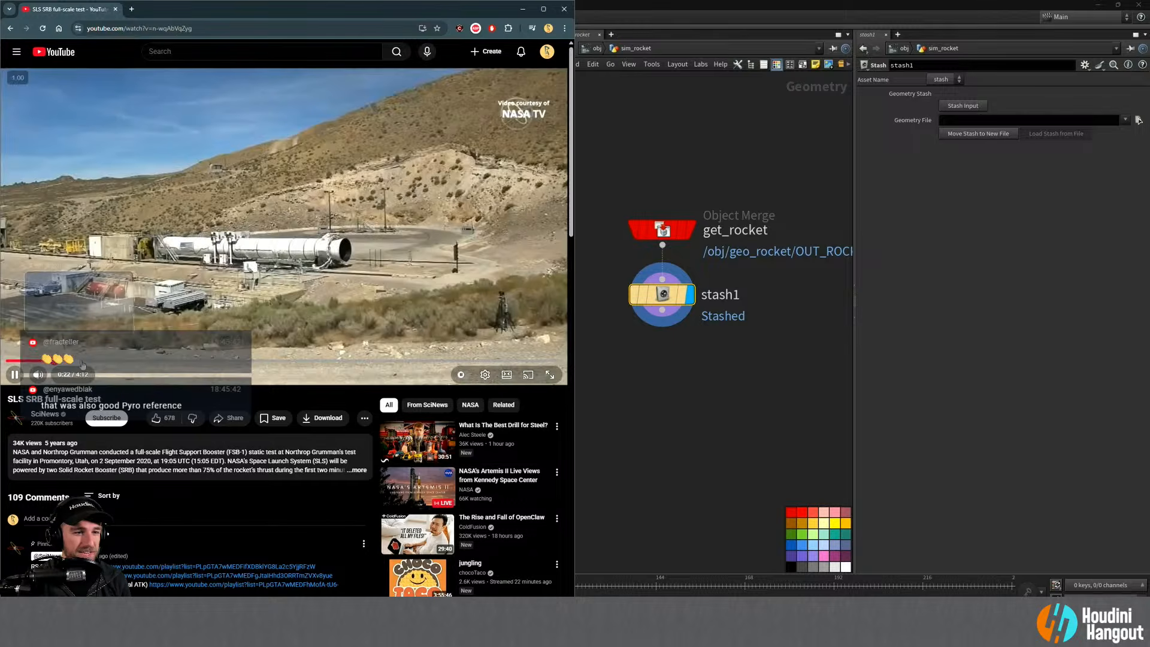
left_click(50, 376)
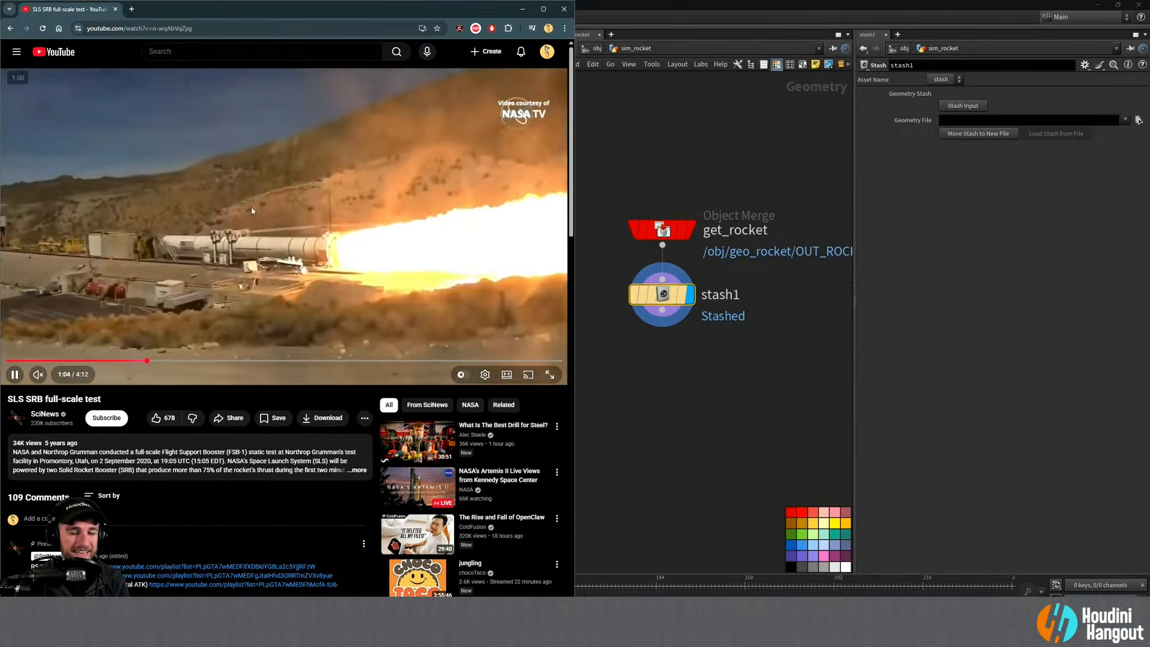
left_click(15, 377)
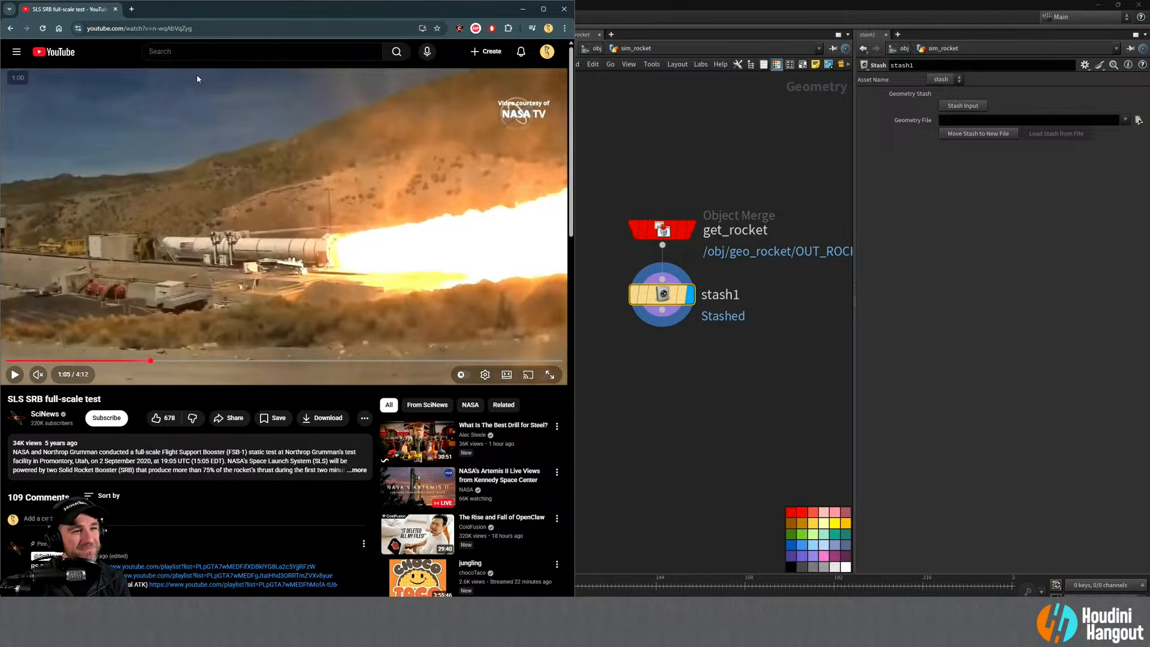
left_click(523, 10)
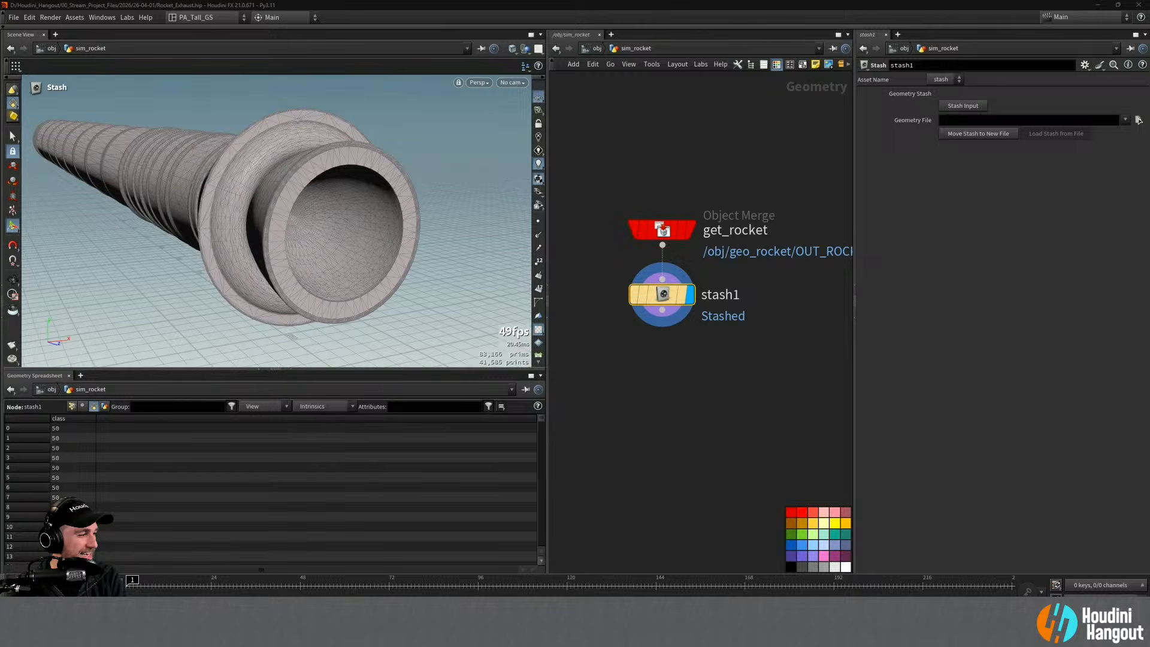
Step: Add a polygon Circle node to the sim_rocket network and place it beside and below stash1, leaving it unconnected
left_click(754, 401)
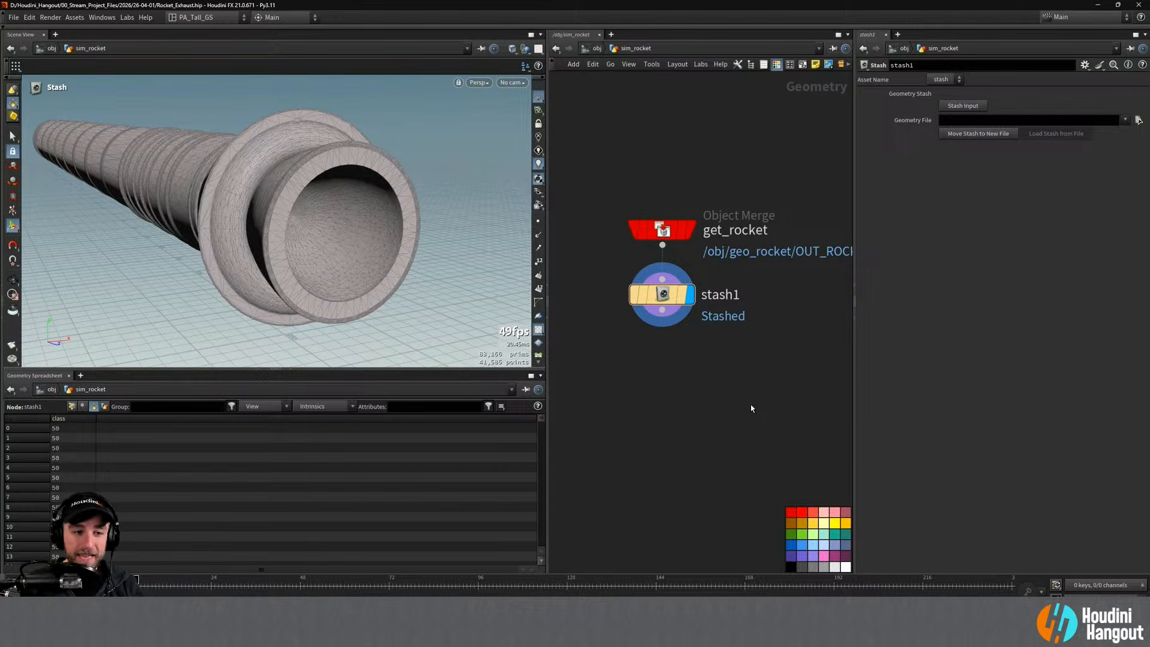
key("Tab")
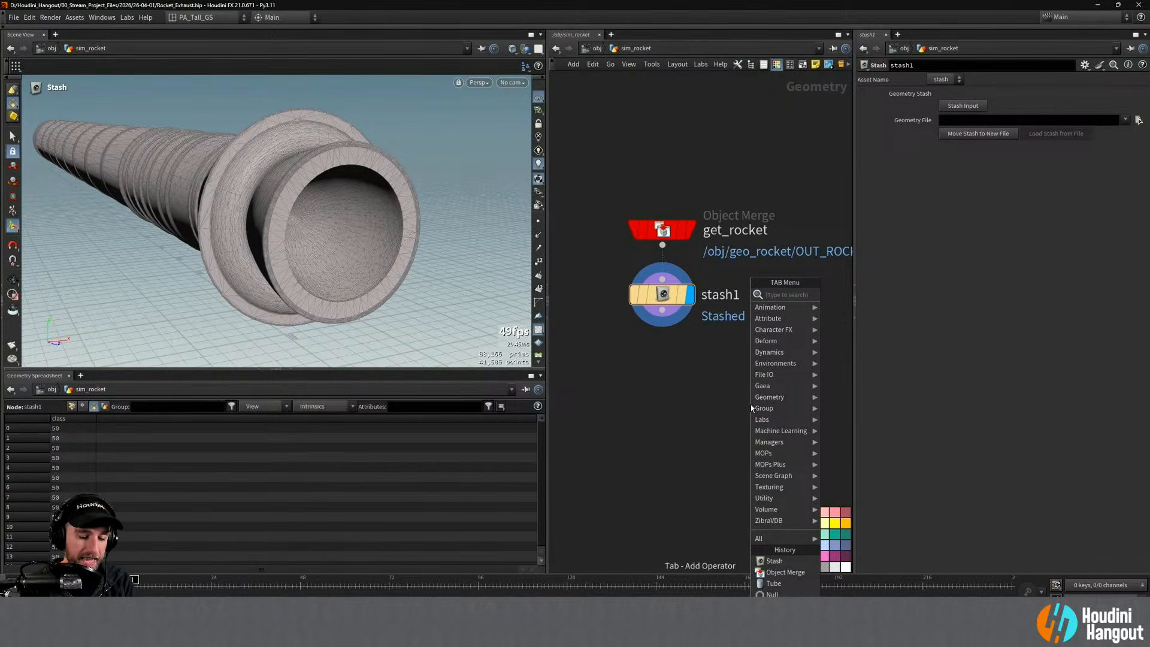
type("circ")
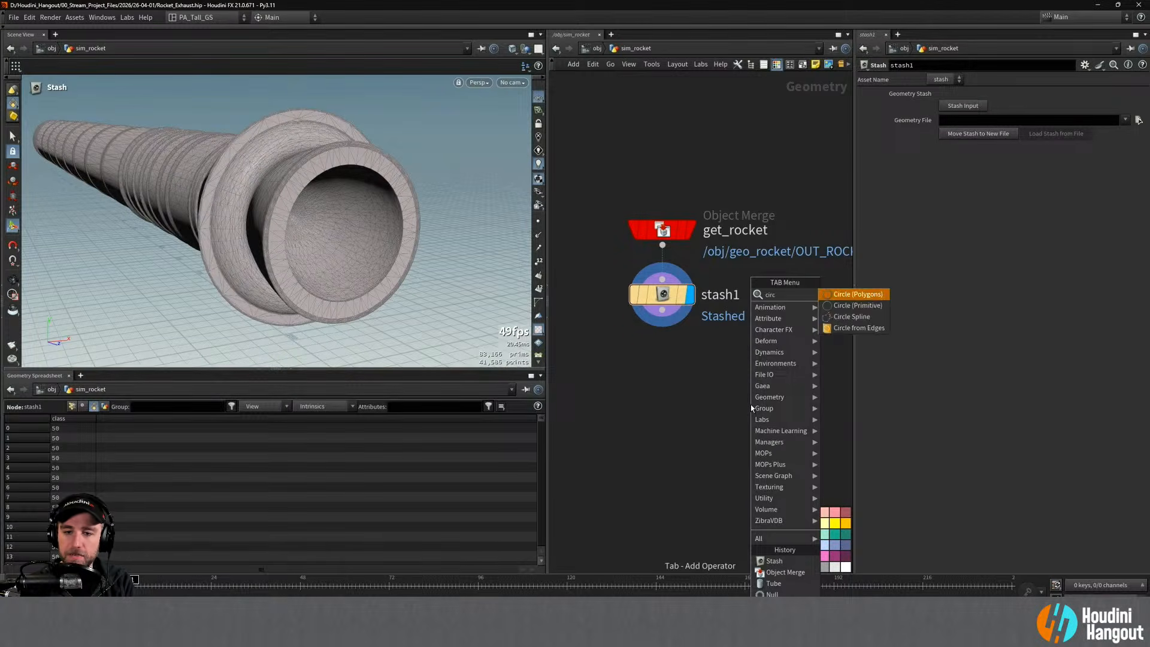
key("Return")
left_click(755, 393)
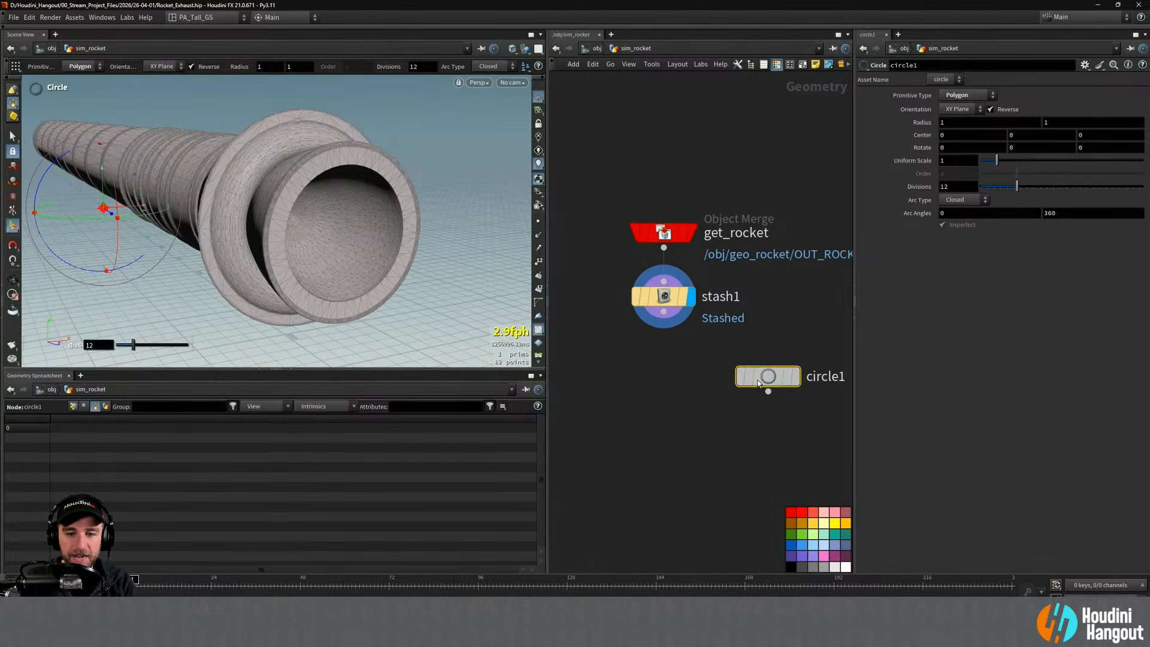
left_click_drag(353, 214, 328, 247)
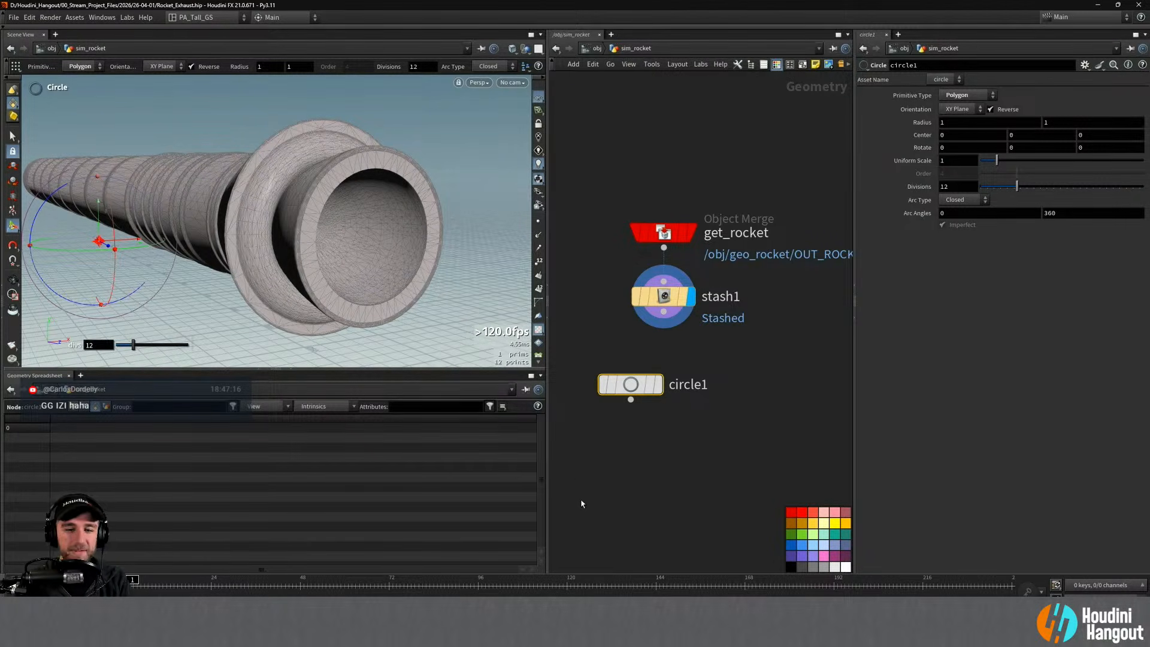
left_click_drag(631, 384, 594, 373)
middle_click_drag(694, 442, 791, 441)
left_click_drag(690, 373, 612, 372)
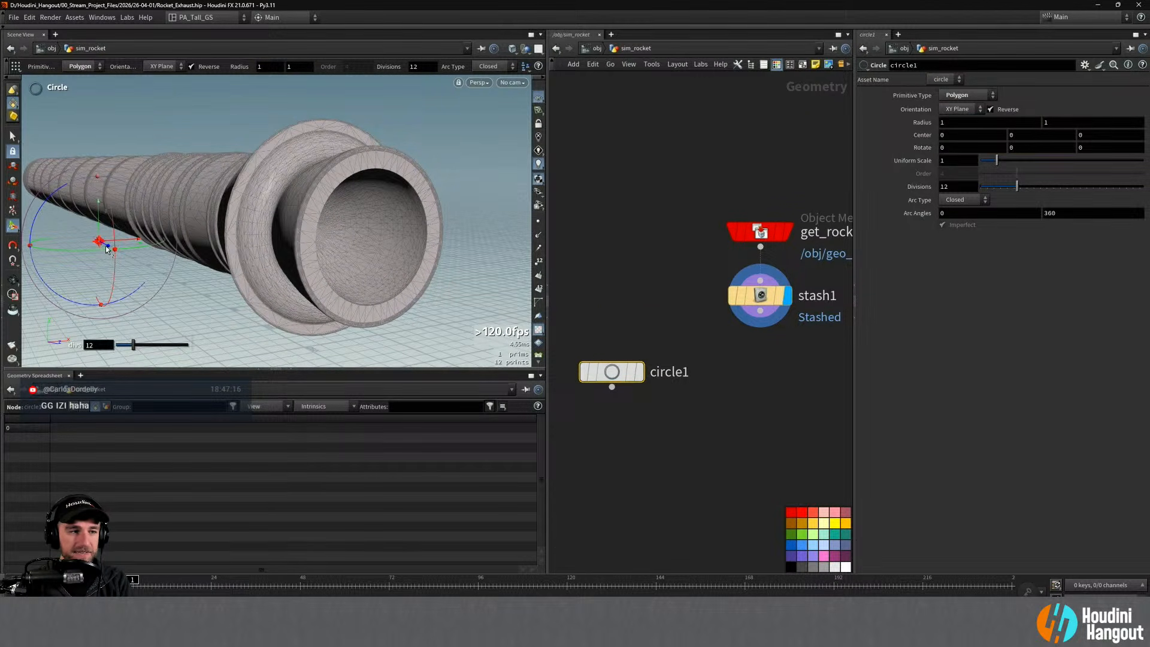
Step: Move the circle to the booster nozzle, with its center at about 0, 34.6984, 274.63, and set its Uniform Scale to 10
left_click_drag(108, 248, 334, 259)
key("Escape")
right_click_drag(335, 259, 494, 147, "alt")
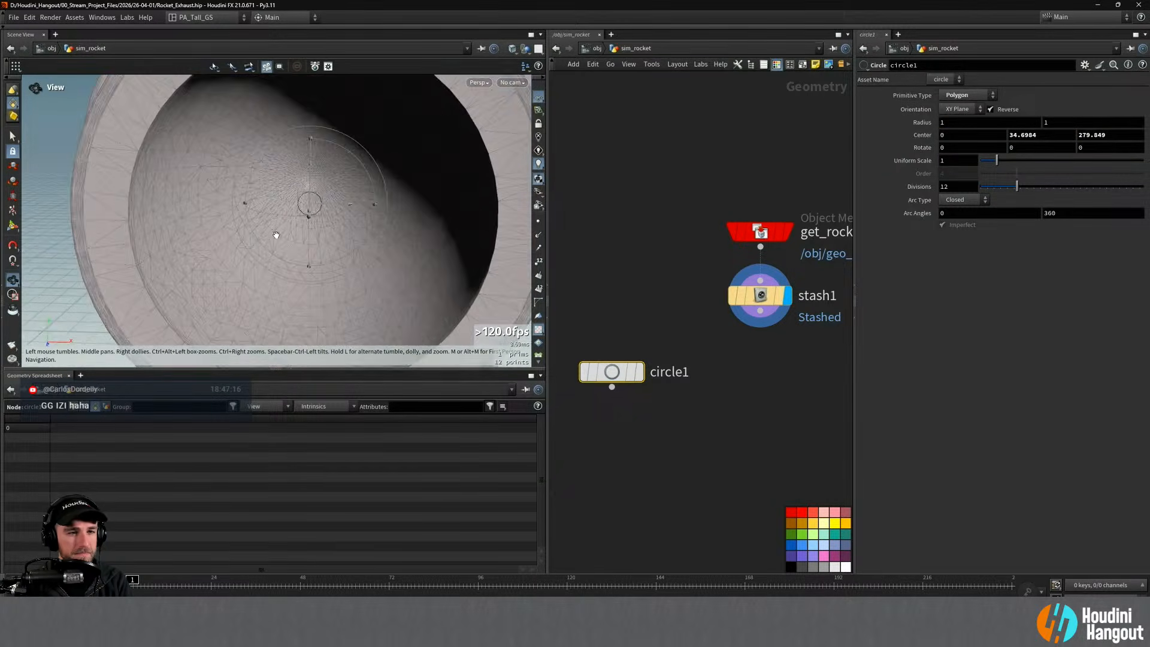
left_click_drag(275, 234, 312, 256, "alt")
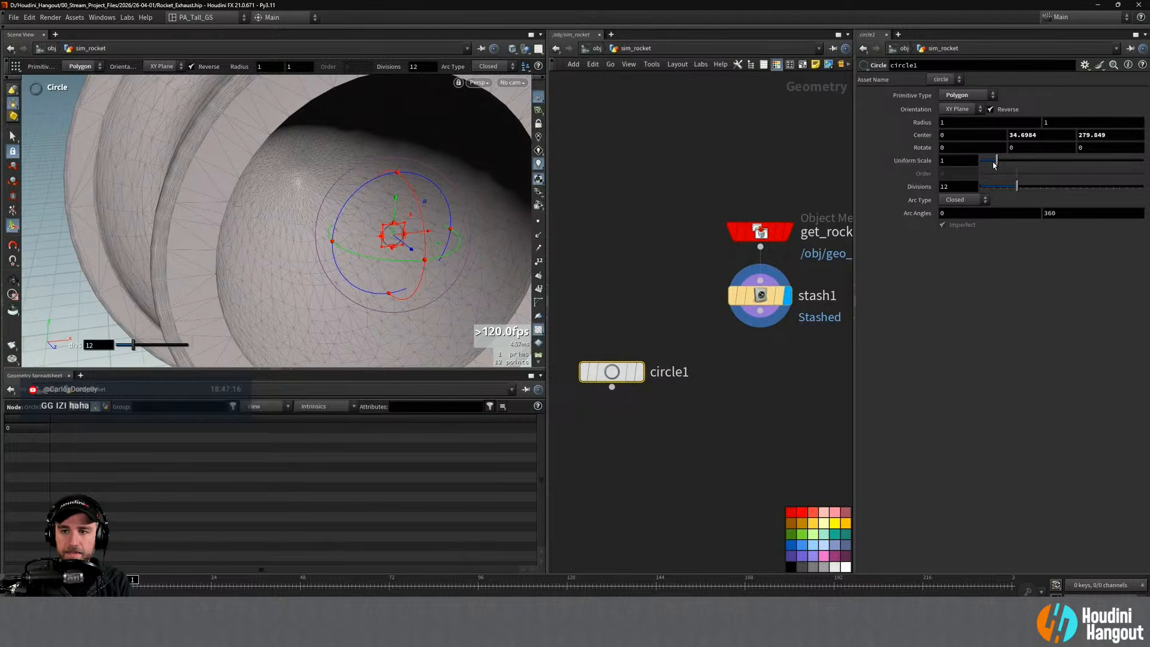
left_click_drag(997, 160, 1144, 162)
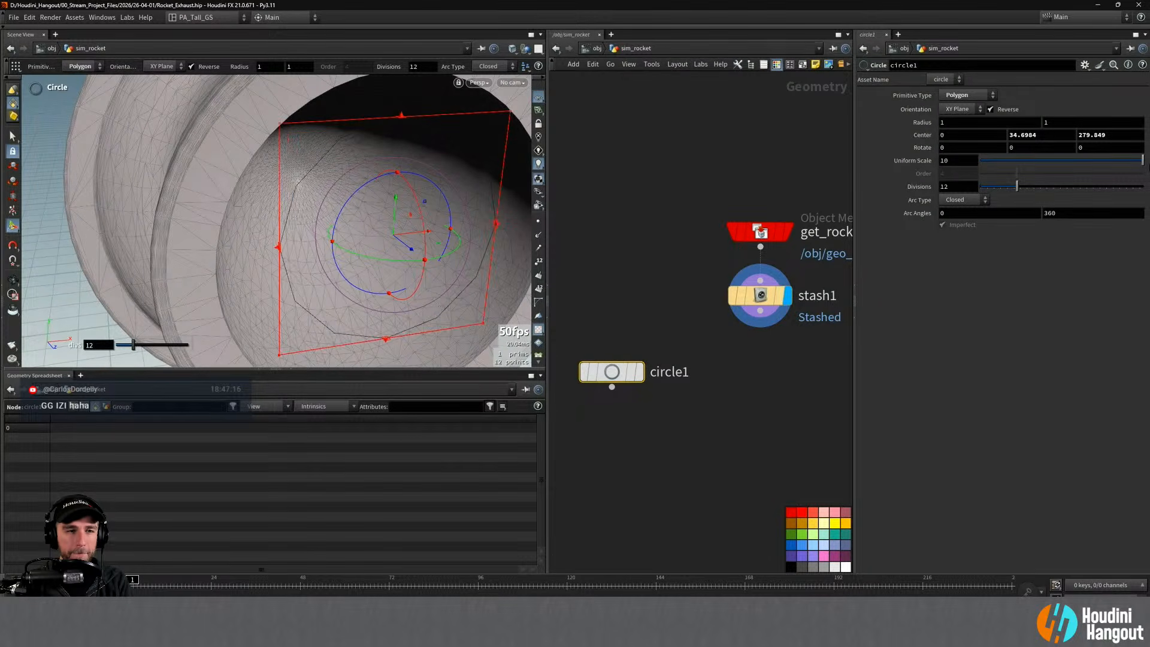
left_click_drag(410, 252, 385, 229)
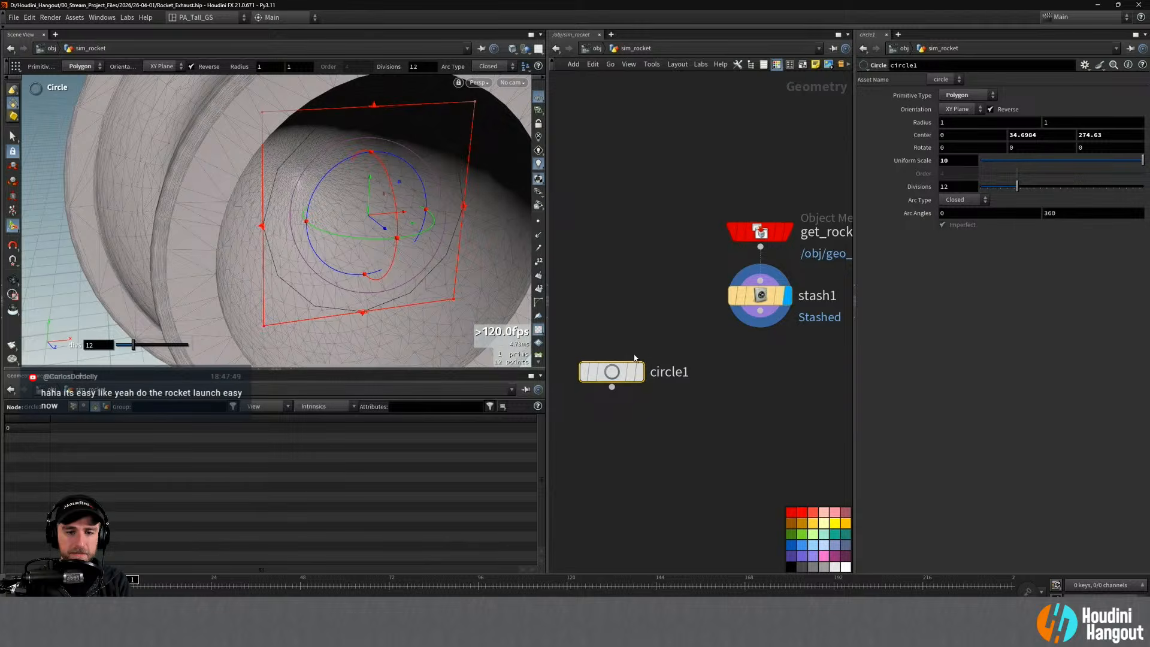
Step: Display circle1 with stash1 as a template, and push the circle deeper into the nozzle to a center Z of about 264.93
mouse_move(643, 376)
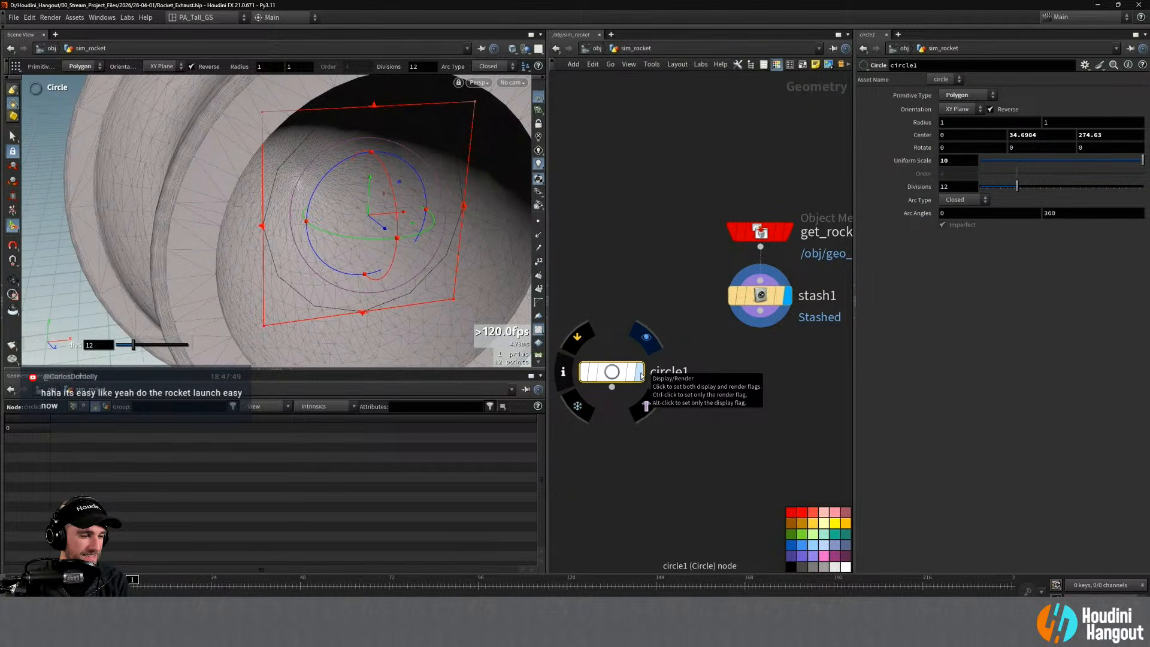
left_click(641, 375)
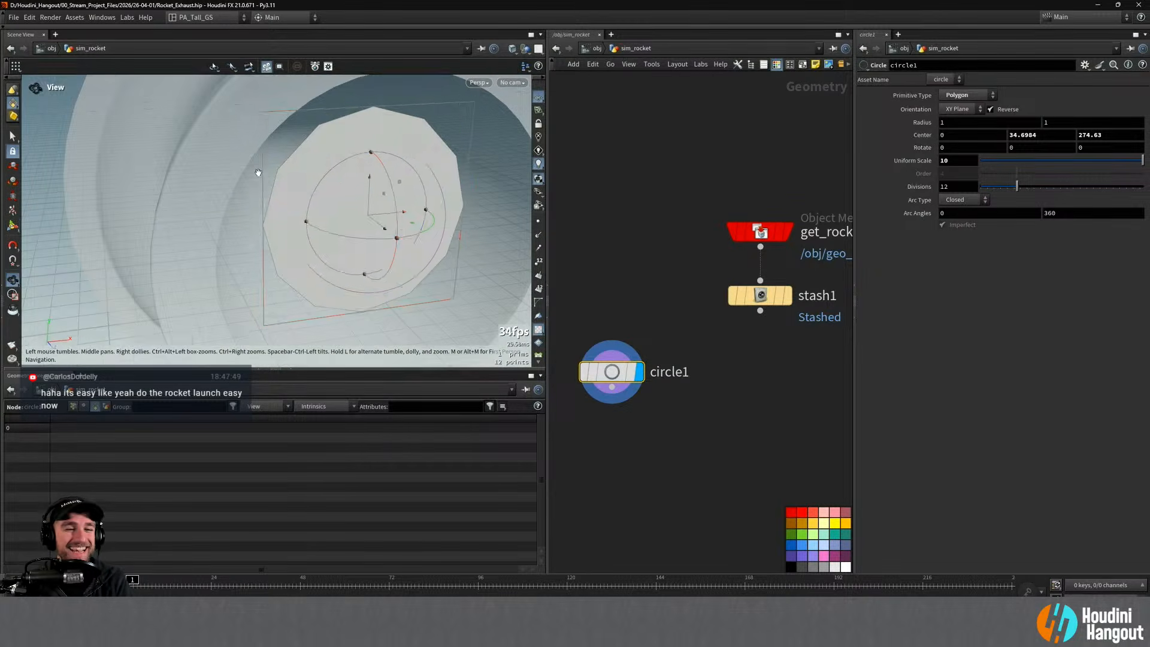
left_click_drag(256, 174, 344, 145, "alt")
left_click_drag(395, 185, 324, 162, "alt")
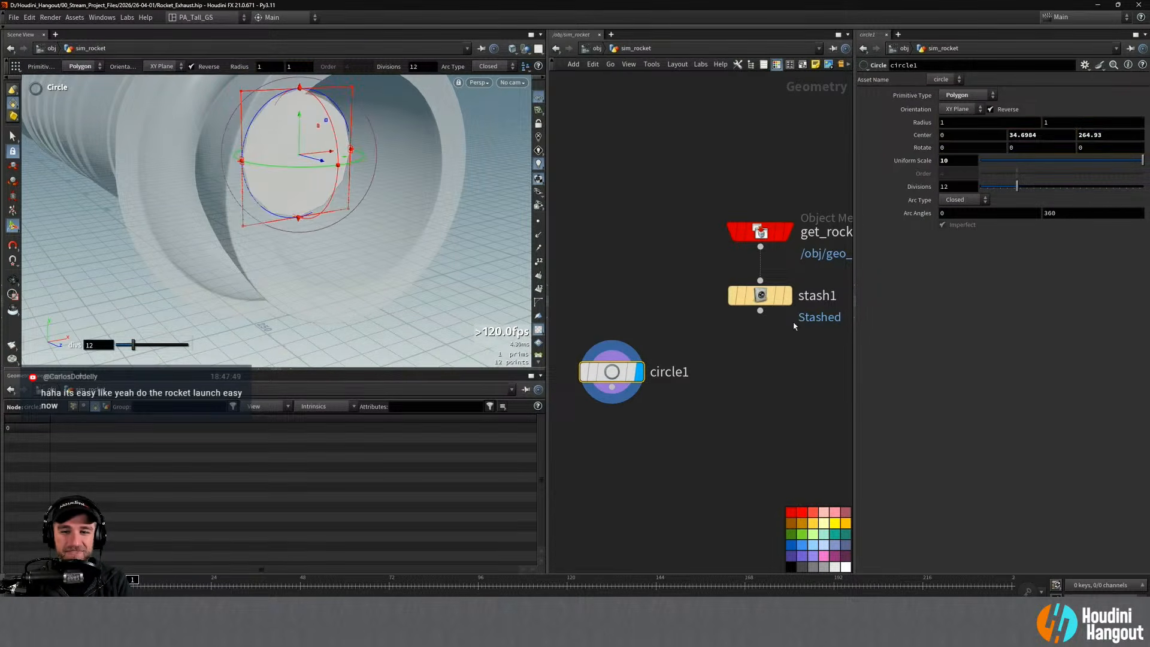
left_click(780, 297)
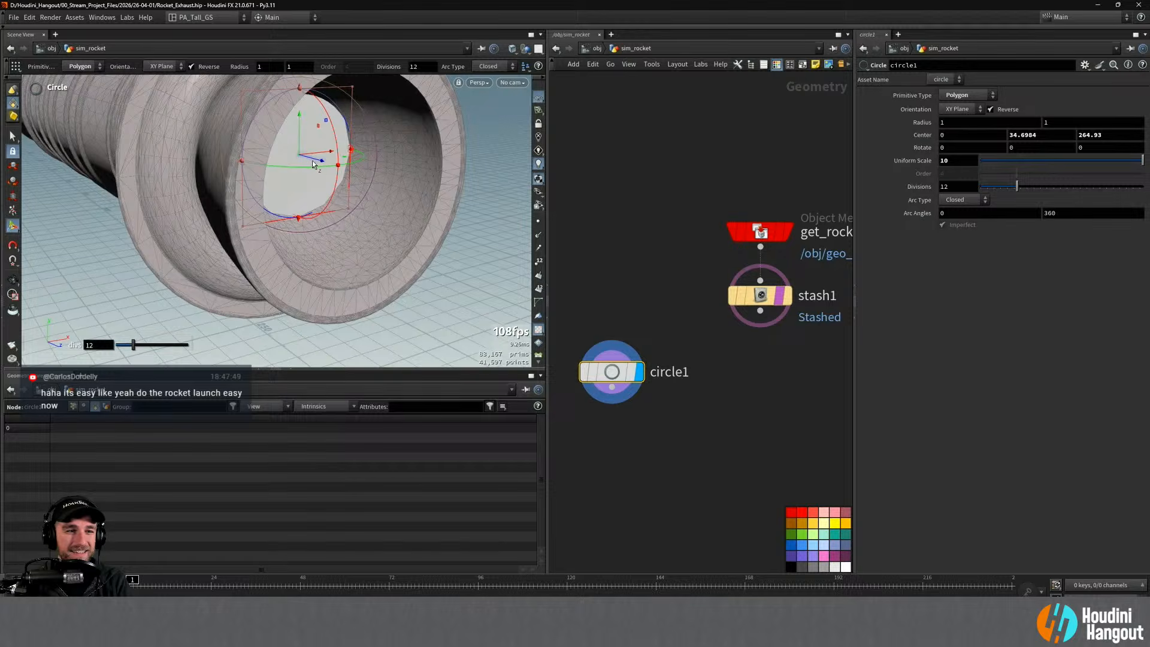
Step: Centre the circle inside the nozzle bore, with its center at about 0, 32.6718, 264.853
left_click_drag(324, 162, 316, 205)
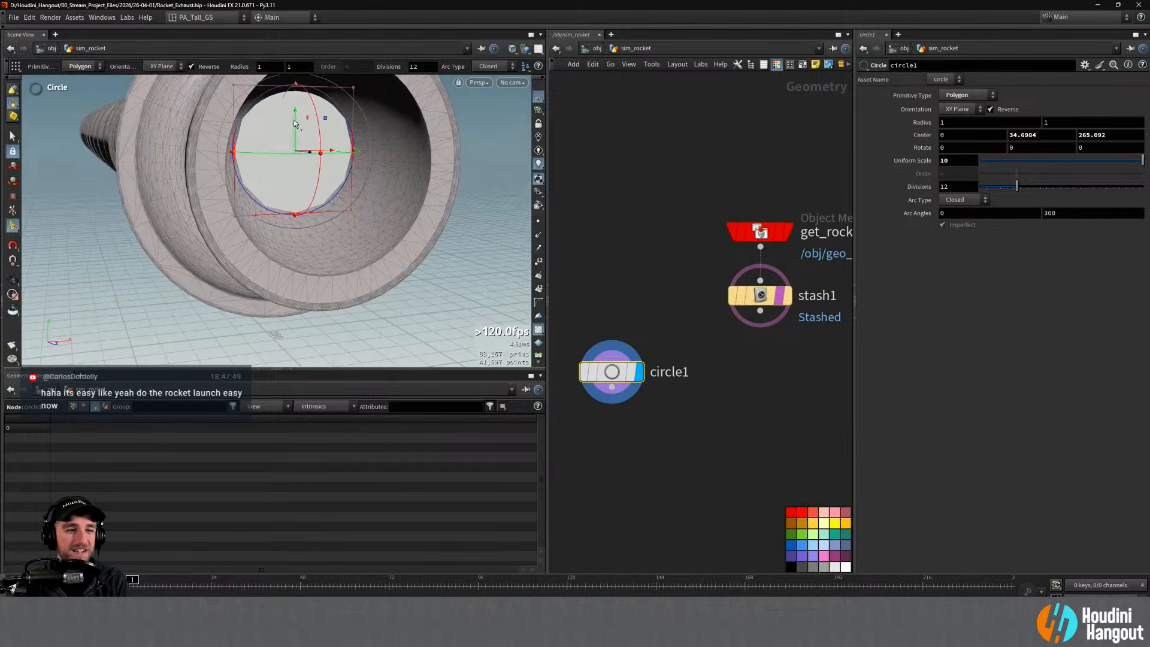
left_click_drag(294, 123, 311, 185)
left_click_drag(301, 231, 380, 203, "alt")
scroll(380, 203, "down", 4, "alt")
middle_click_drag(380, 203, 311, 210, "alt")
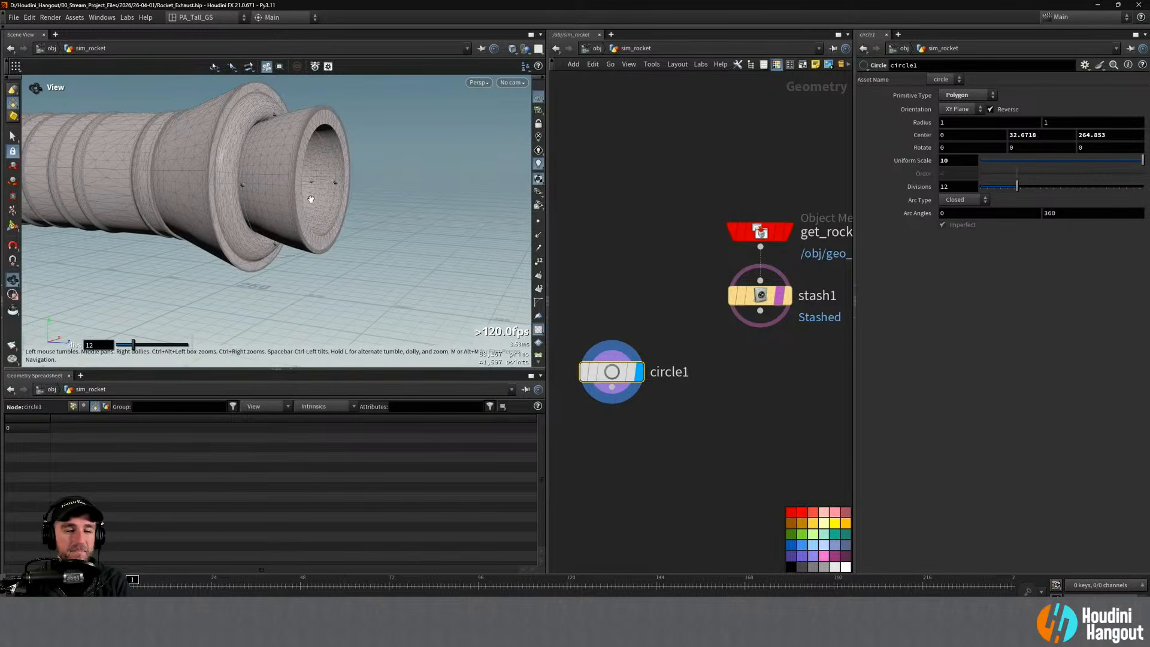
left_click_drag(311, 203, 228, 202, "alt")
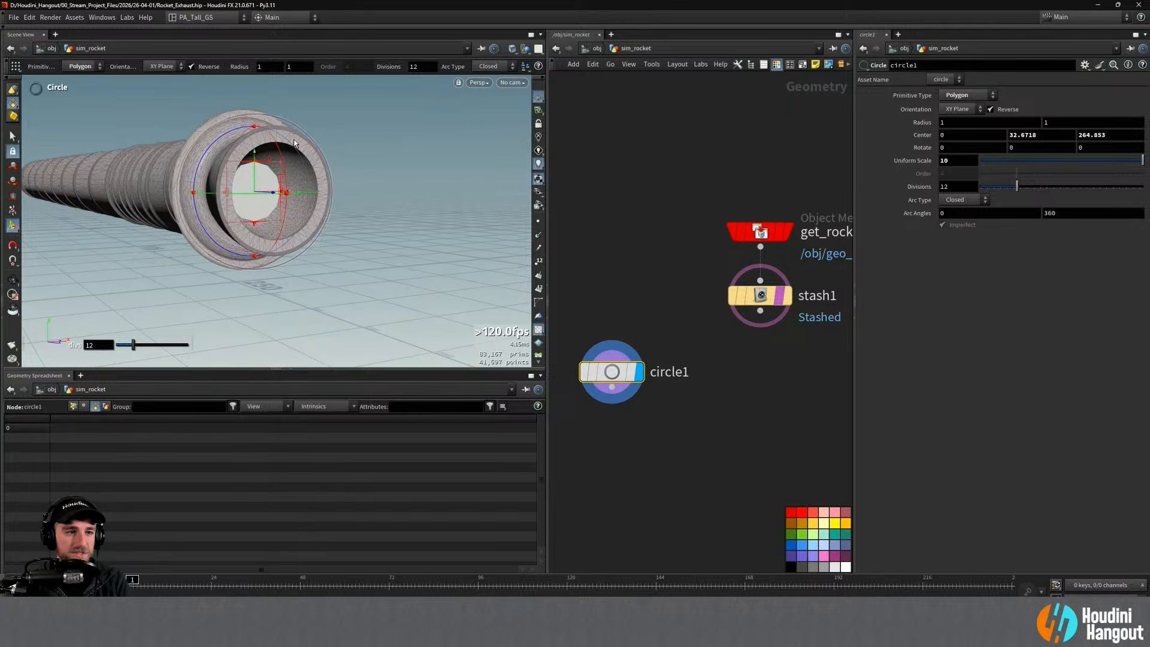
Step: Add a Pyro Source node below circle1, fed by circle1 through its first input, and display it
key("Tab")
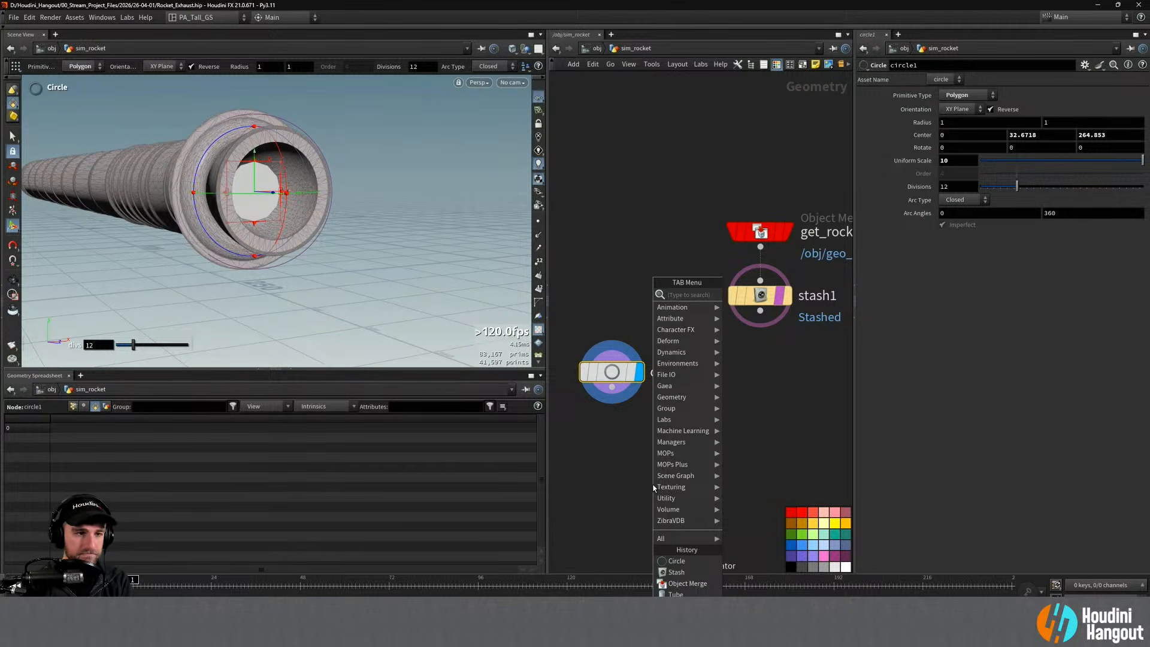
type("pyro sou")
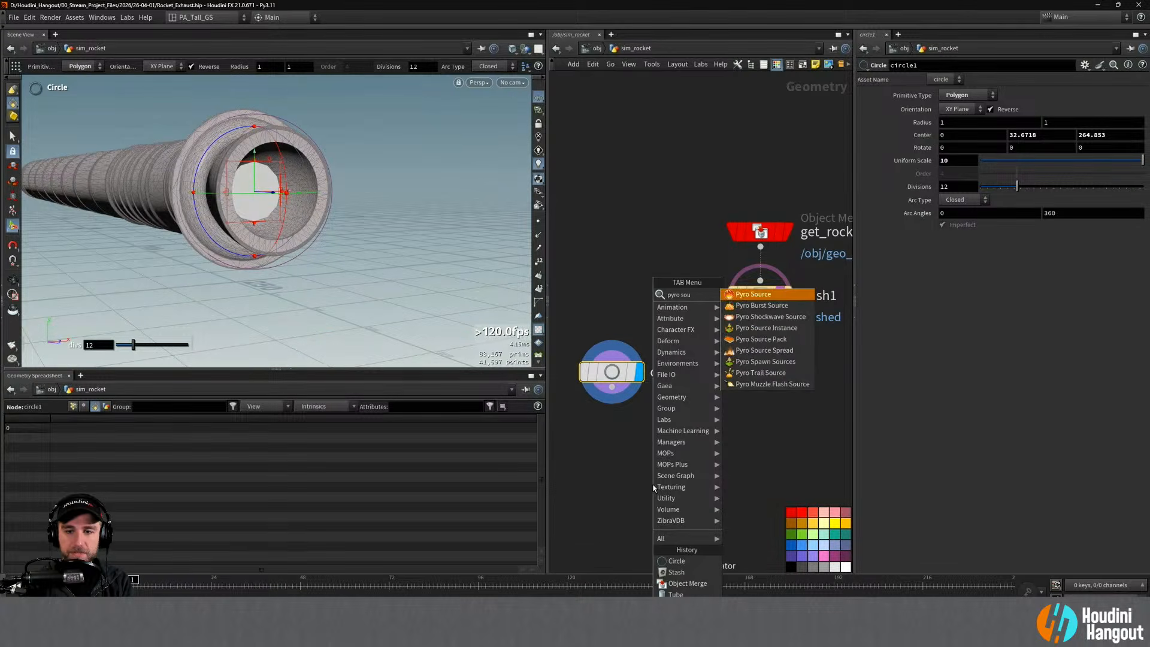
key("Return")
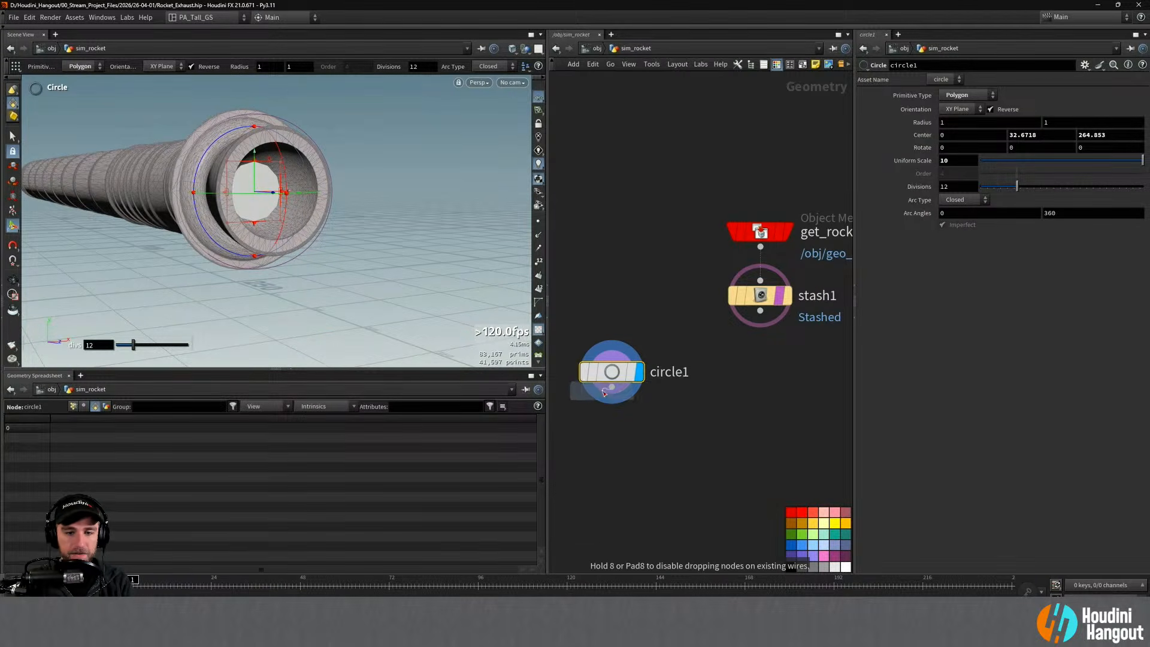
left_click(612, 436)
left_click(639, 441)
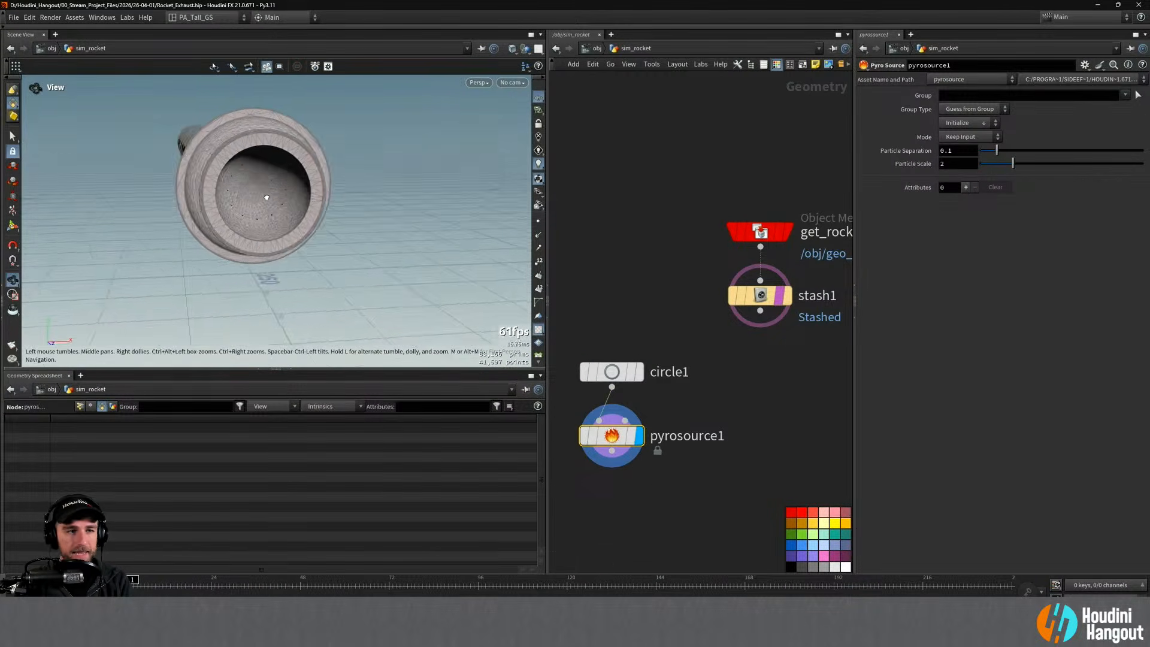
Step: Set the Pyro Source mode to Surface Scatter and inspect the scattered points inside the nozzle
left_click(965, 137)
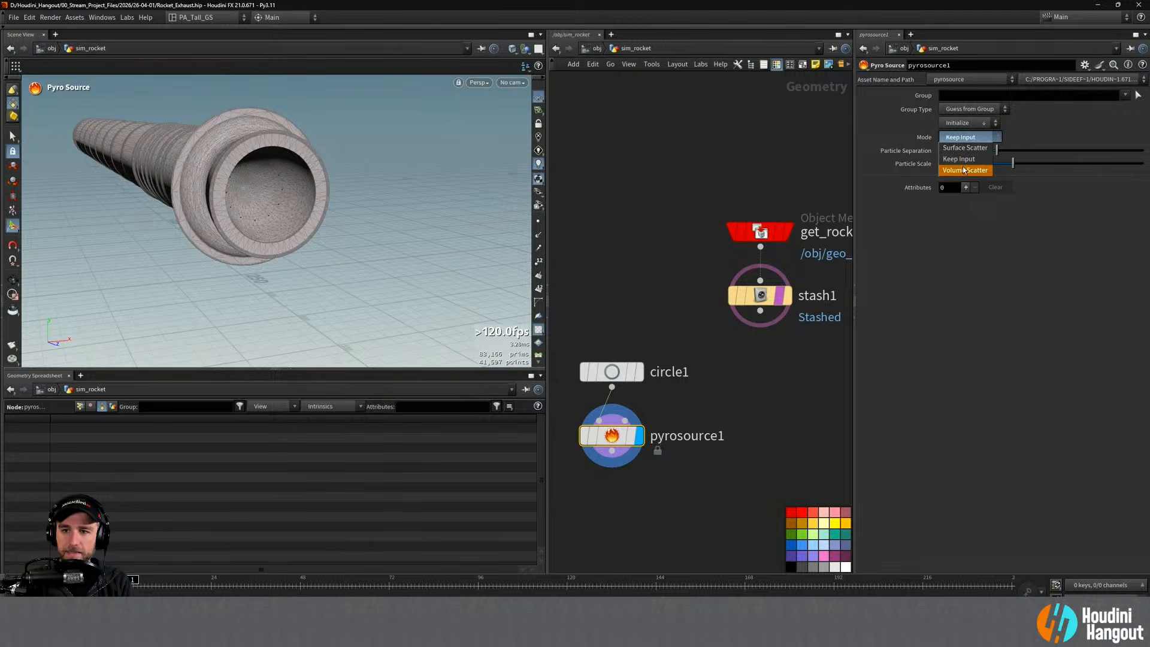
left_click(965, 149)
left_click_drag(254, 196, 239, 203, "alt")
right_click_drag(239, 202, 331, 174, "alt")
left_click_drag(332, 175, 349, 159, "alt")
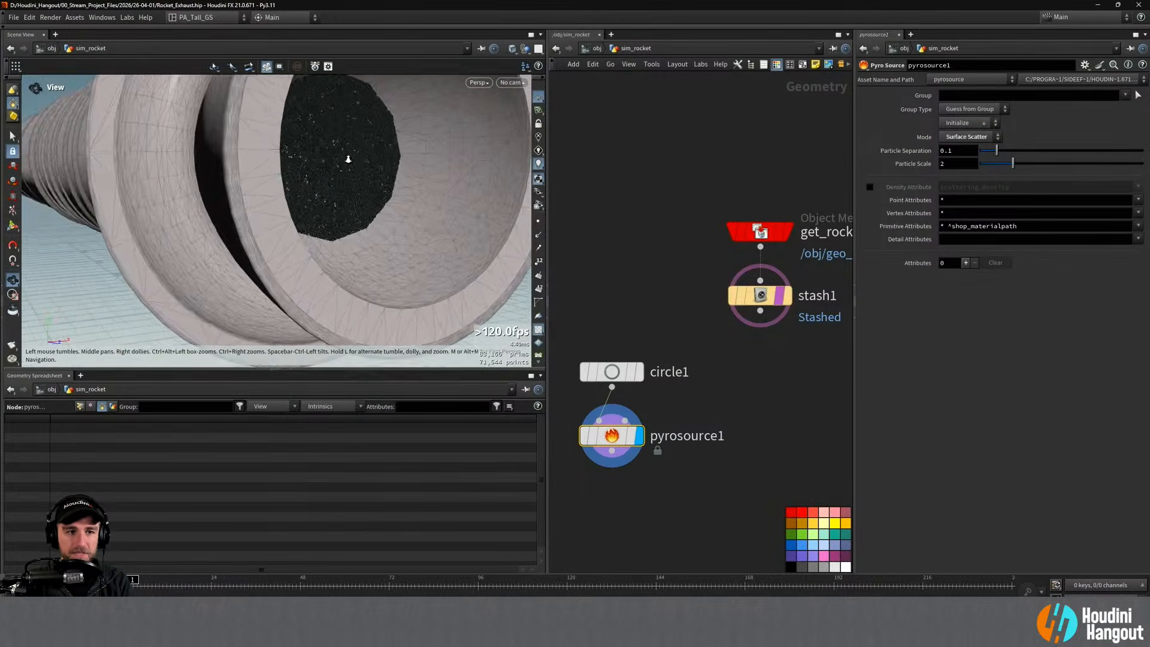
right_click_drag(349, 160, 421, 130, "alt")
left_click_drag(421, 130, 350, 173, "alt")
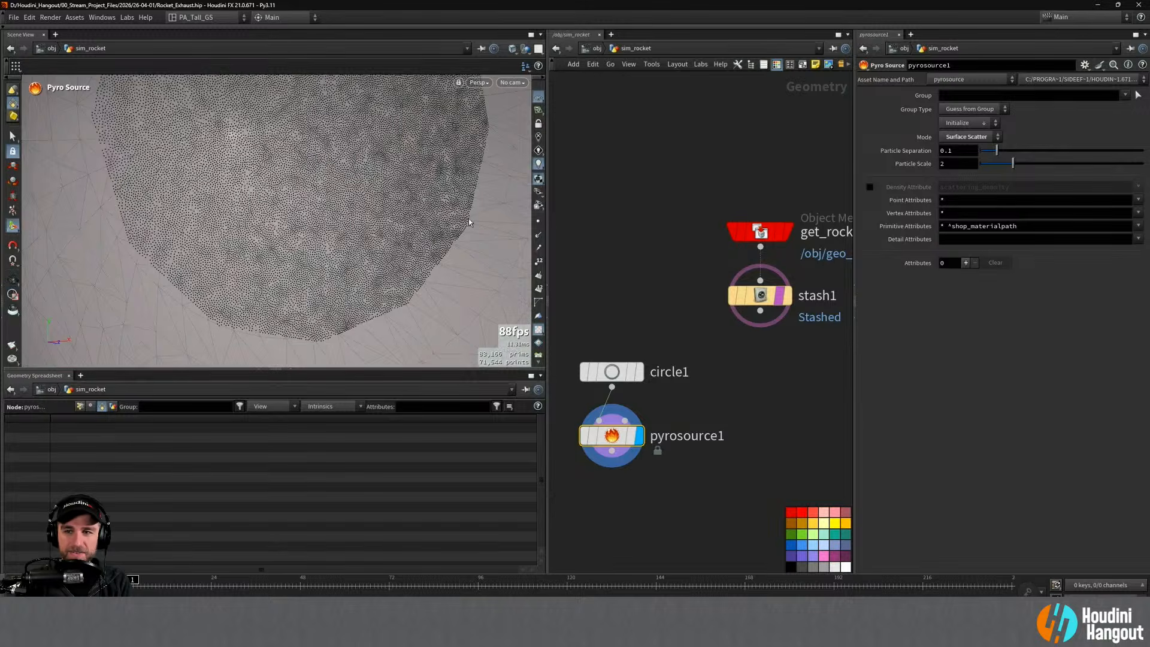
Step: Try Particle Separation values of 1 and 0.5 on pyrosource1 and check the point density in the nozzle
left_click(964, 151)
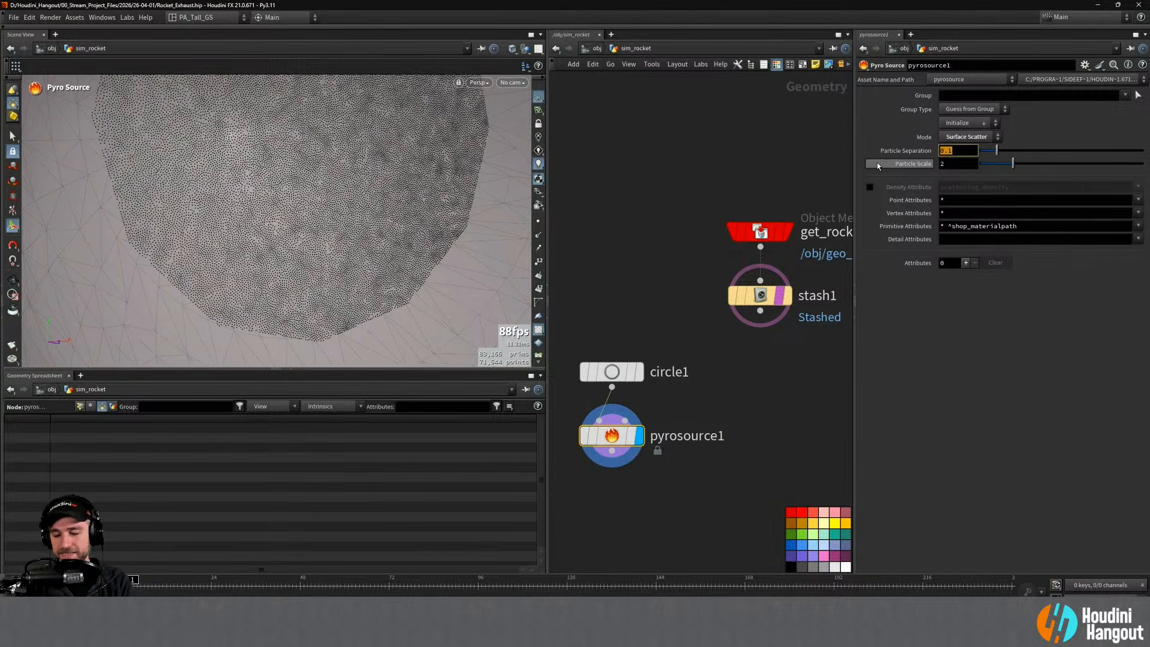
key("BackSpace")
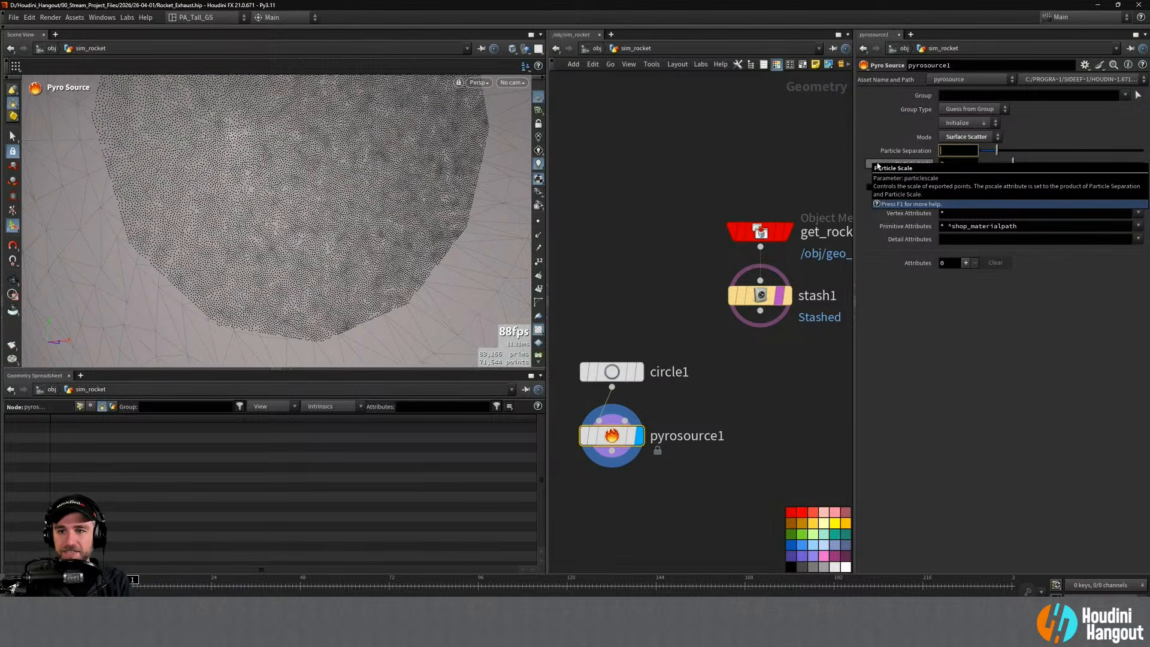
type("1")
key("Return")
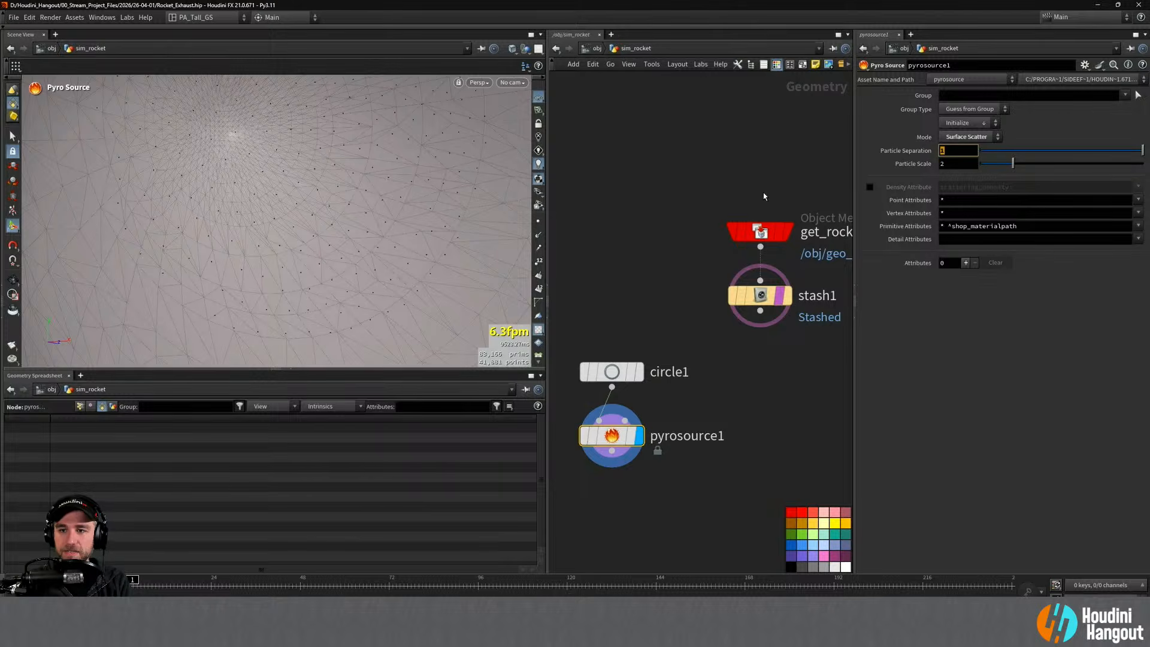
type("0.85")
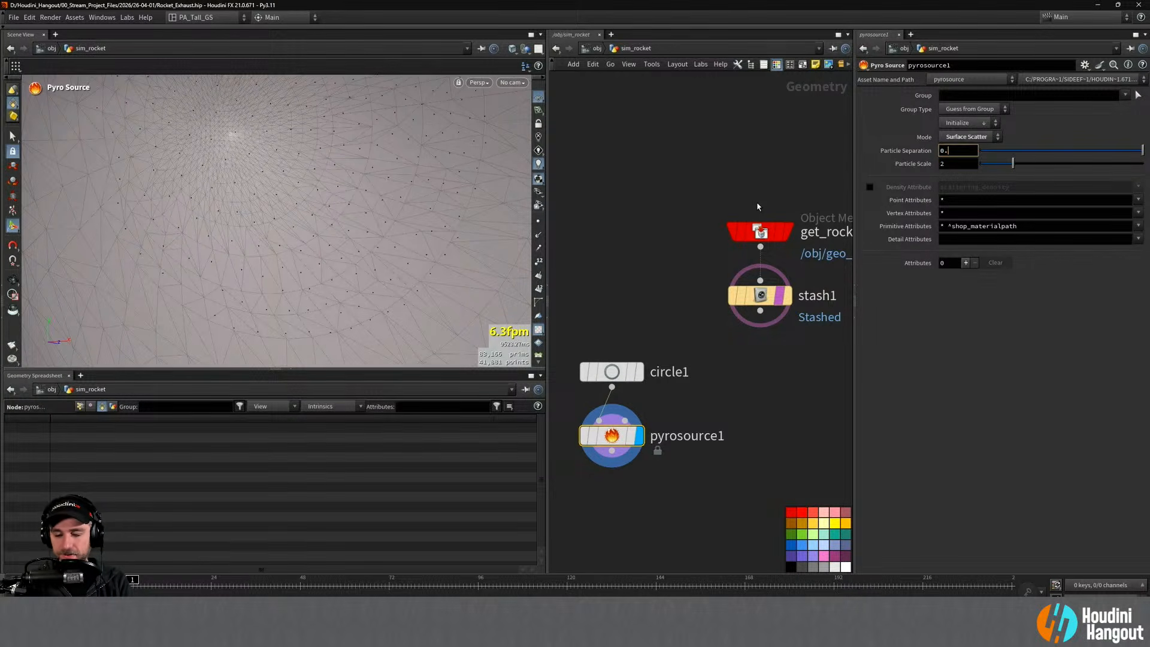
key("Return")
right_click_drag(271, 199, 90, 198, "alt")
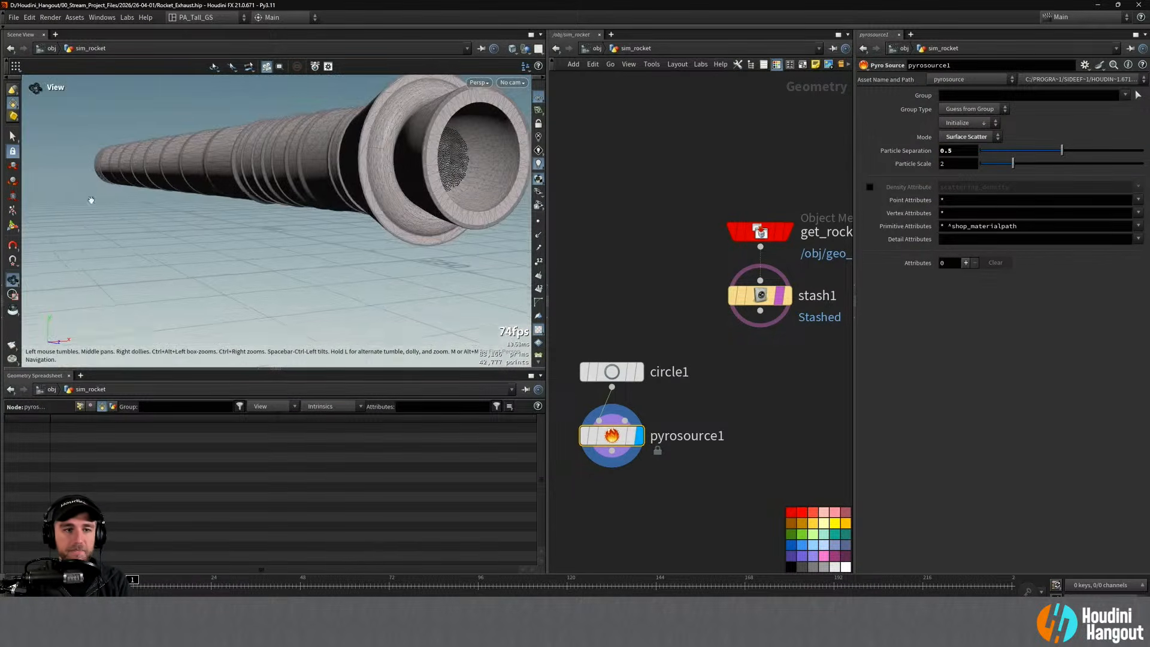
middle_click_drag(411, 175, 303, 202, "alt")
left_click_drag(303, 201, 299, 198, "alt")
right_click_drag(328, 192, 327, 269, "alt")
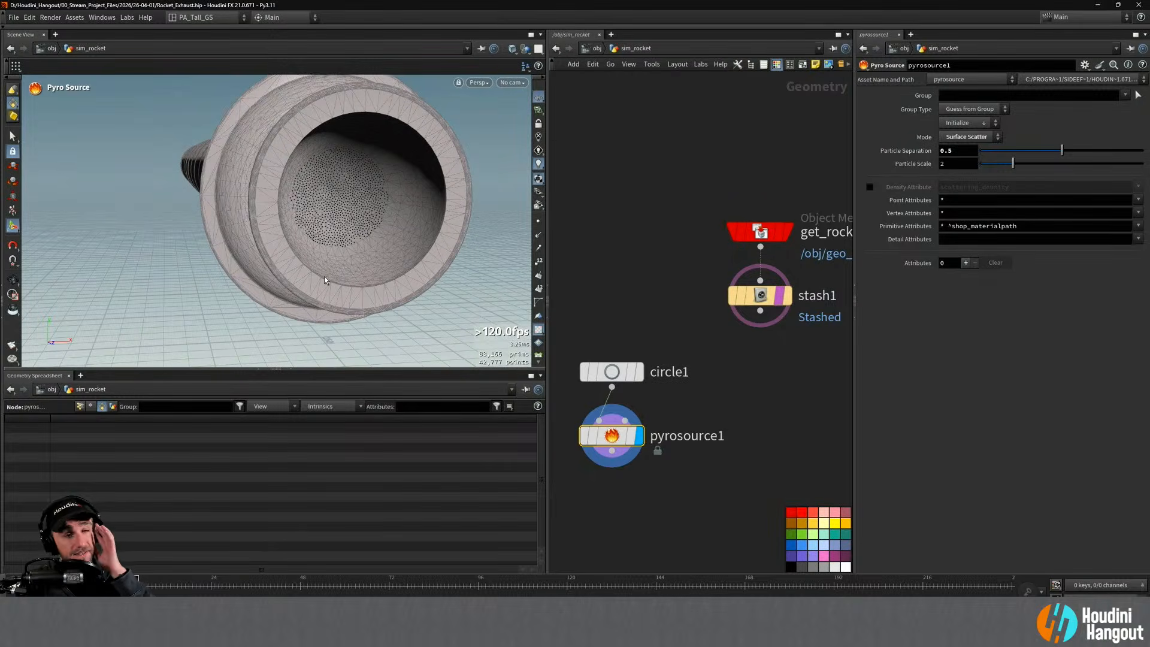
Step: Set pyrosource1's Particle Separation to 0.4
double_click(948, 153)
type("4")
key("Return")
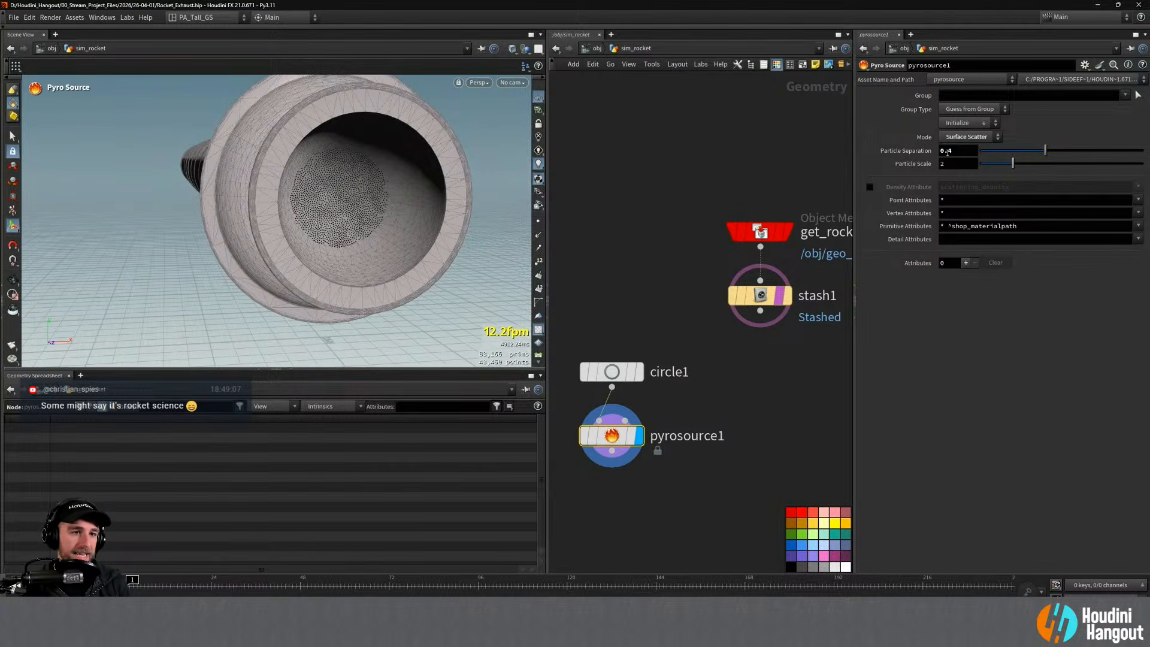
Step: Check the rocket's dimensions in get_rocket's node info and view the whole booster from the side
middle_click(767, 228)
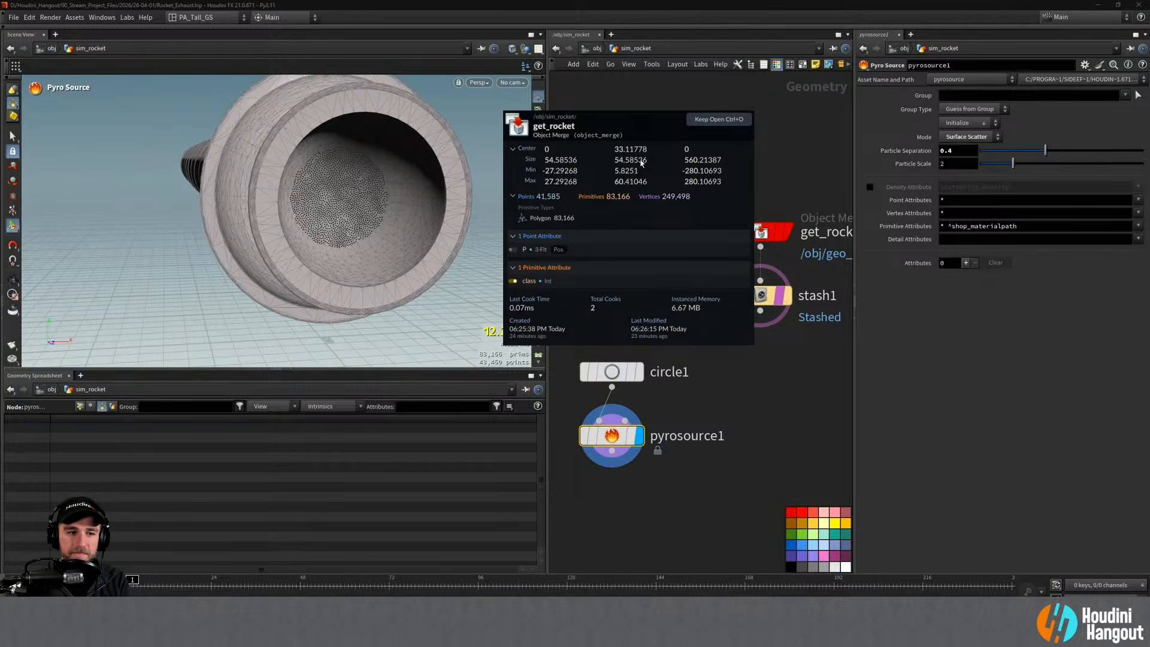
right_click_drag(240, 207, 161, 222, "alt")
left_click_drag(160, 222, 318, 227)
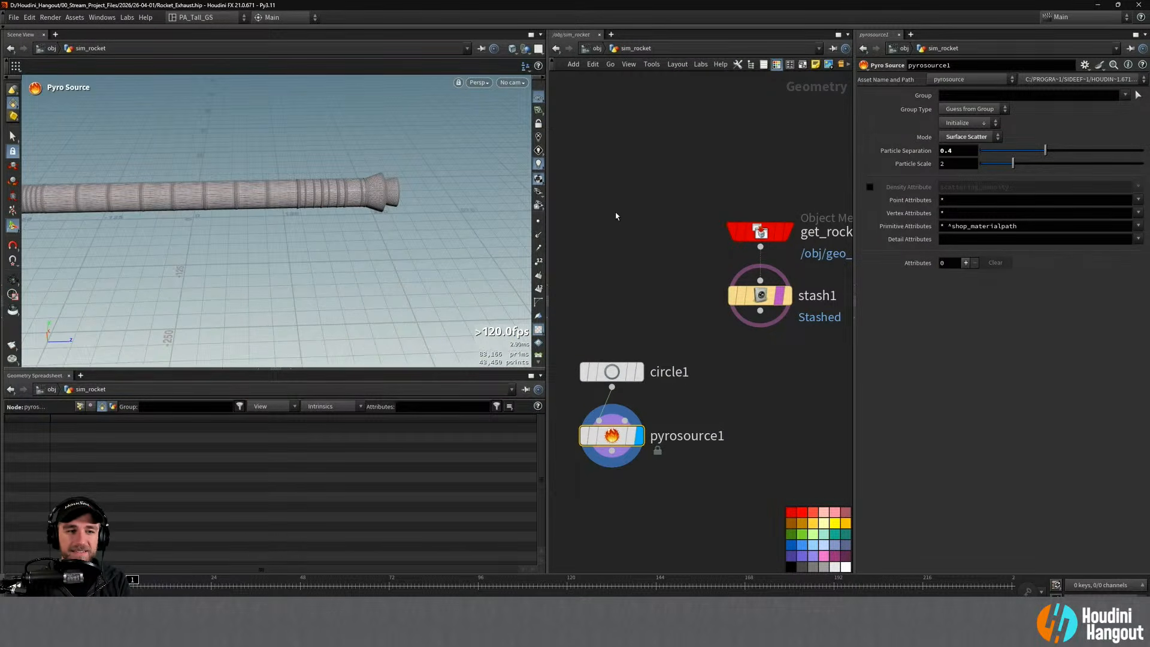
right_click_drag(306, 191, 252, 185, "alt")
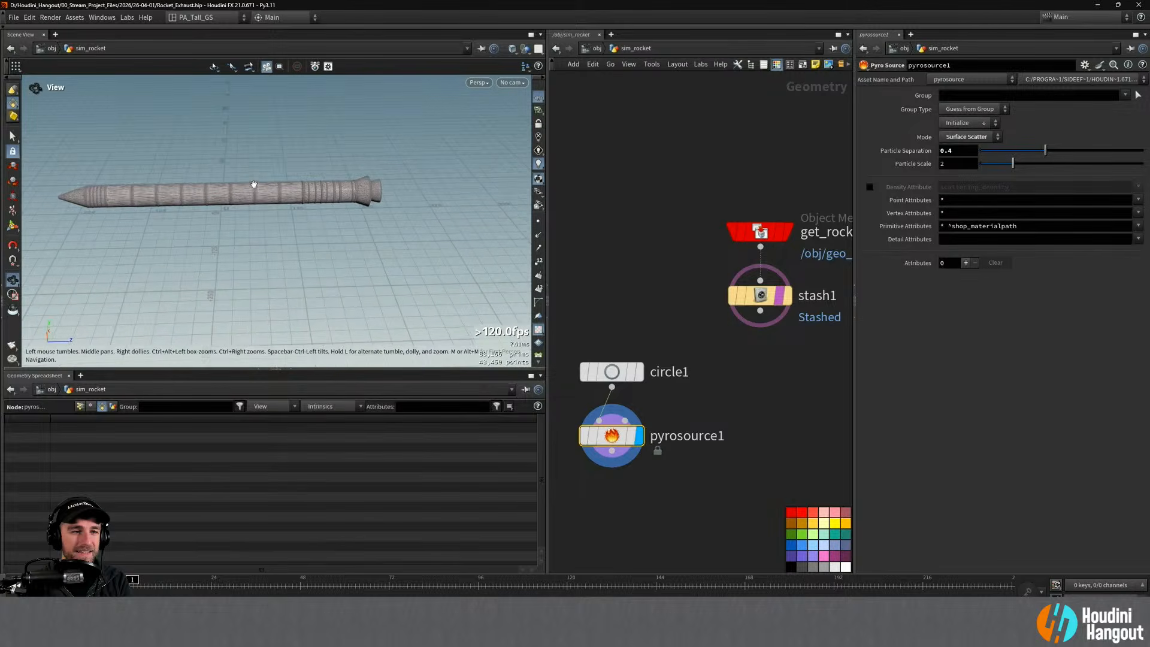
middle_click_drag(252, 185, 266, 197, "alt")
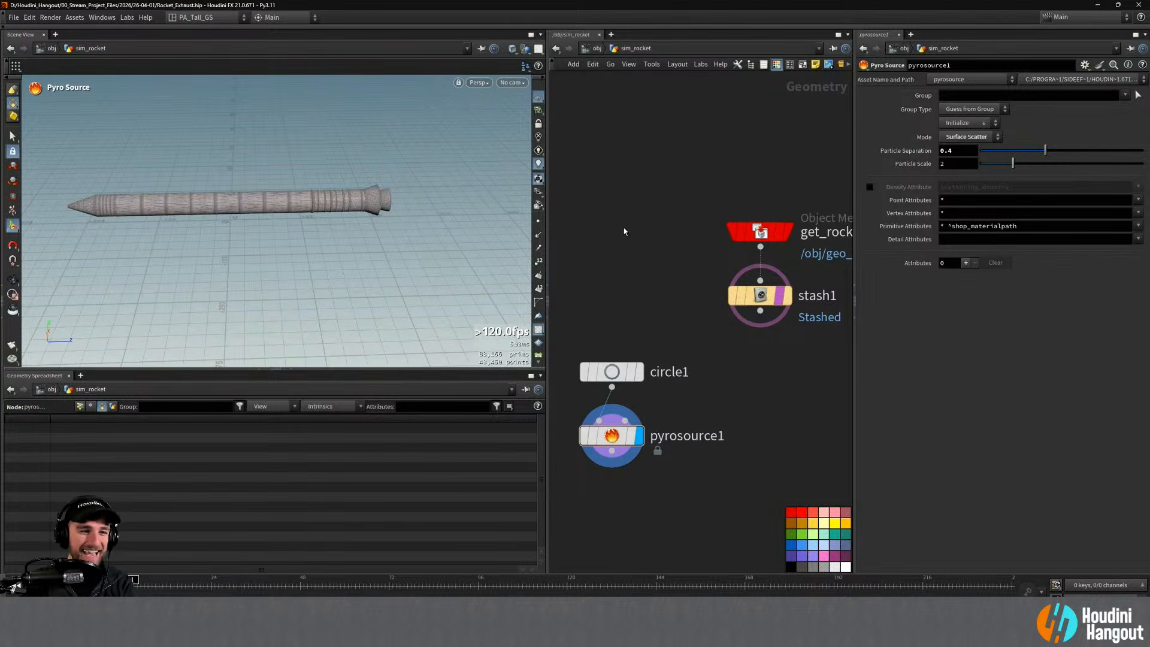
Step: Go to the geo_rocket network, select transform1 and check the rocket's size in its node info
key("u")
double_click(636, 239)
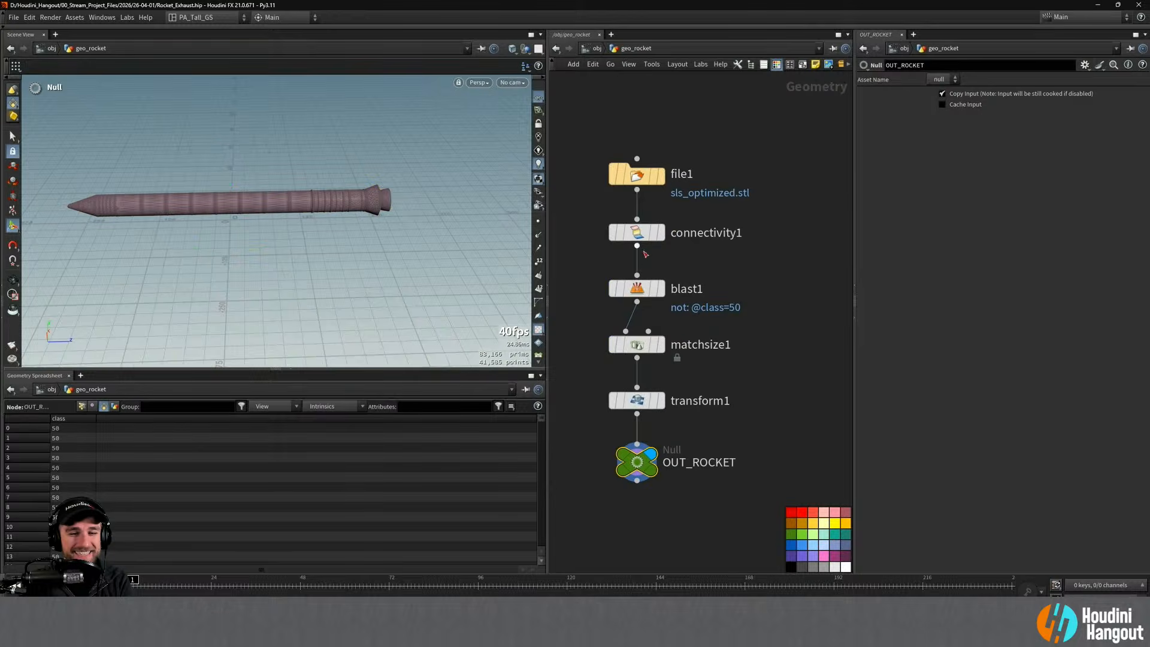
left_click(626, 394)
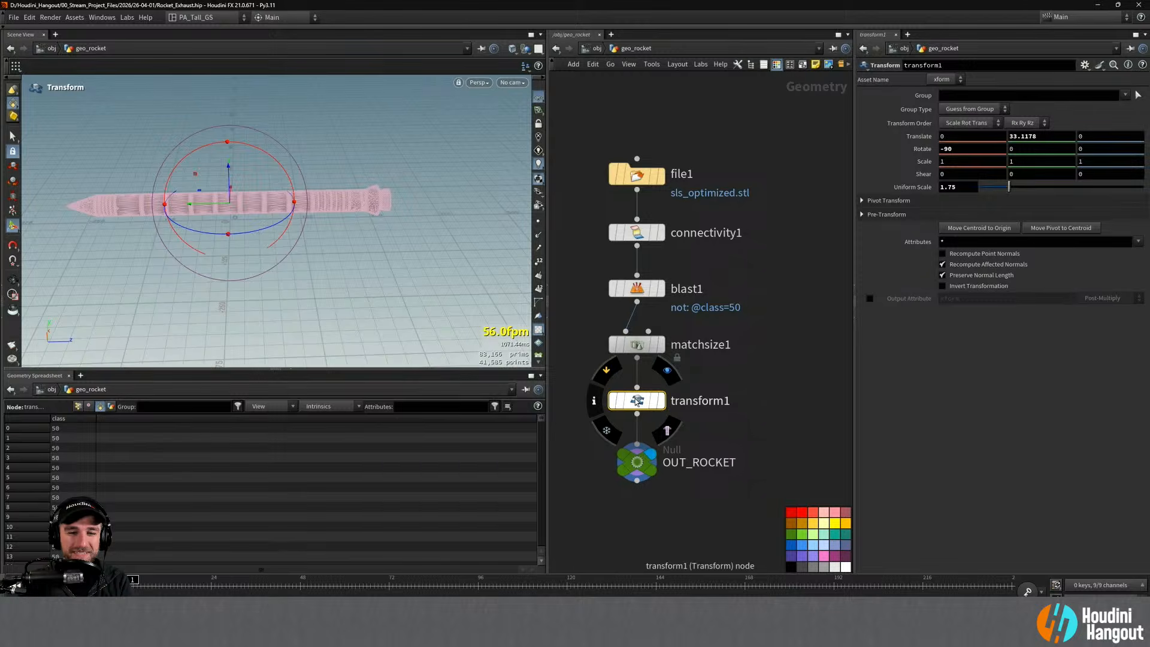
middle_click(637, 401)
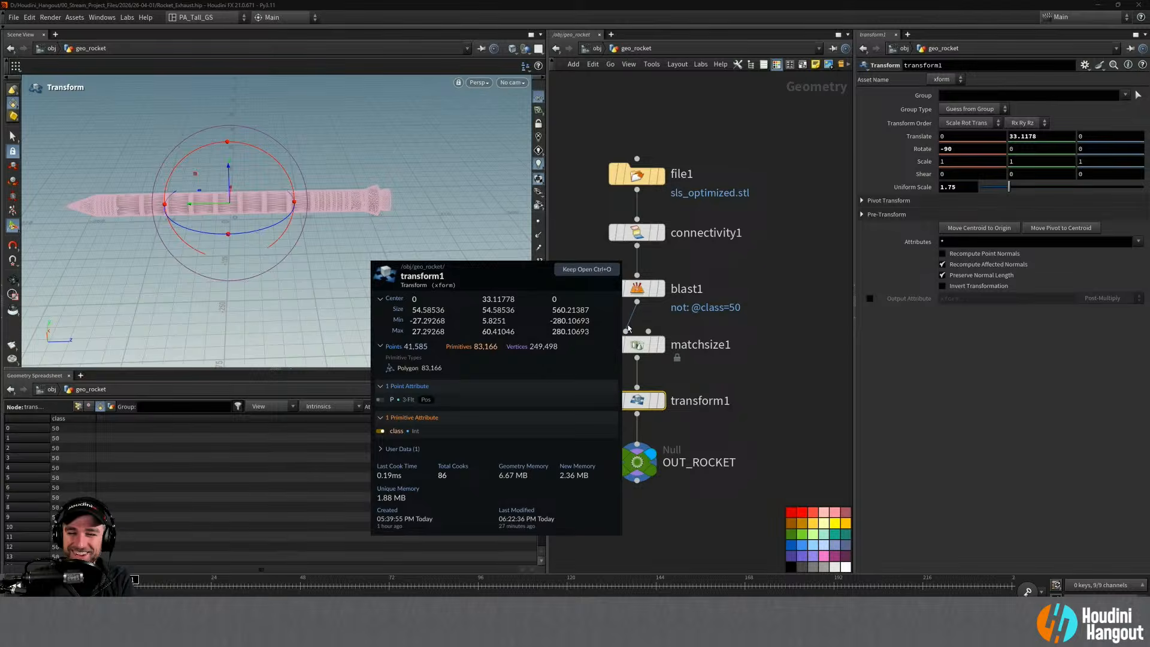
Step: Reduce transform1's Uniform Scale to 0.22 and inspect the shrunken rocket
left_click_drag(1009, 187, 983, 190)
middle_click(636, 392)
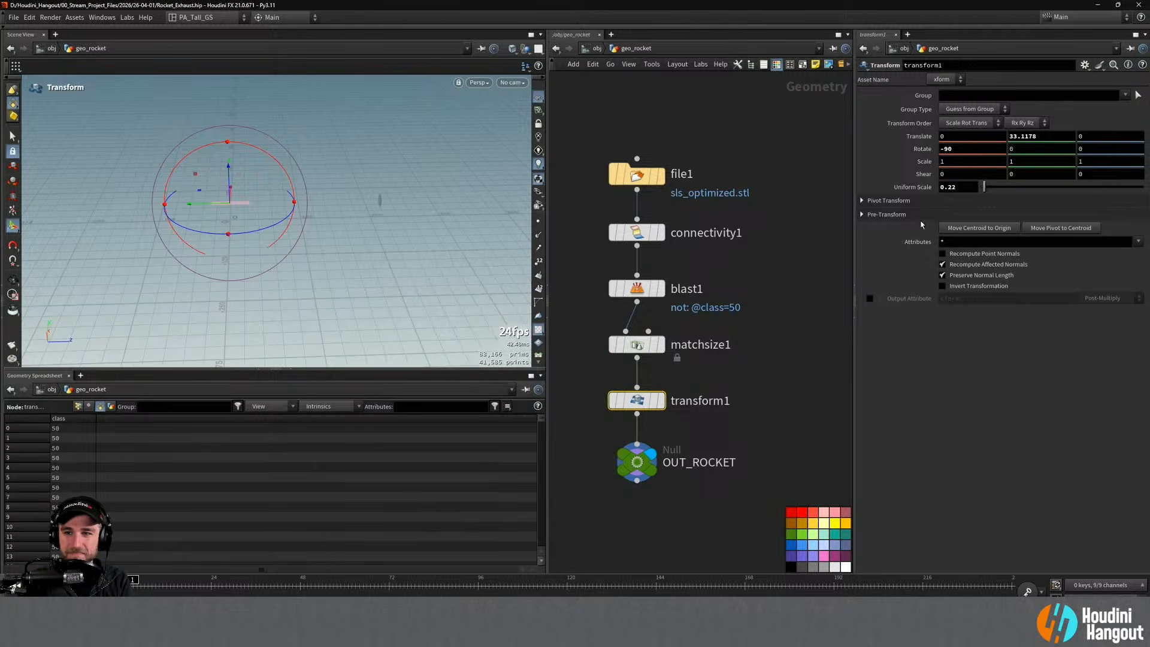
right_click_drag(218, 236, 416, 136, "alt")
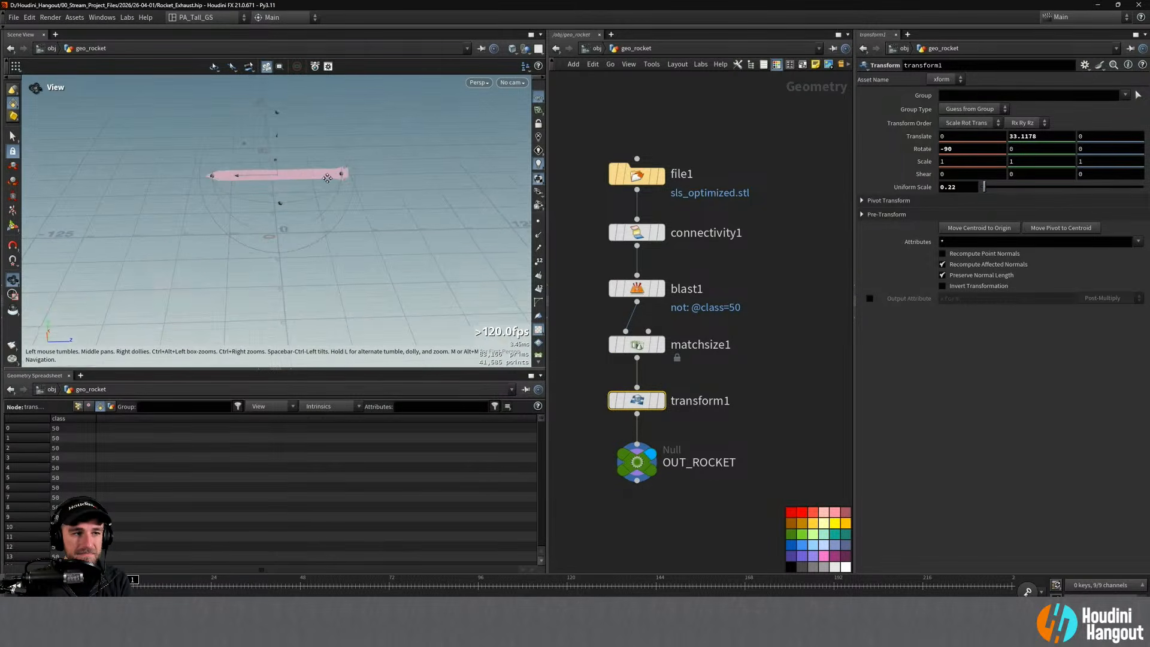
middle_click_drag(343, 172, 330, 203, "alt")
right_click_drag(330, 202, 366, 173, "alt")
key("Return")
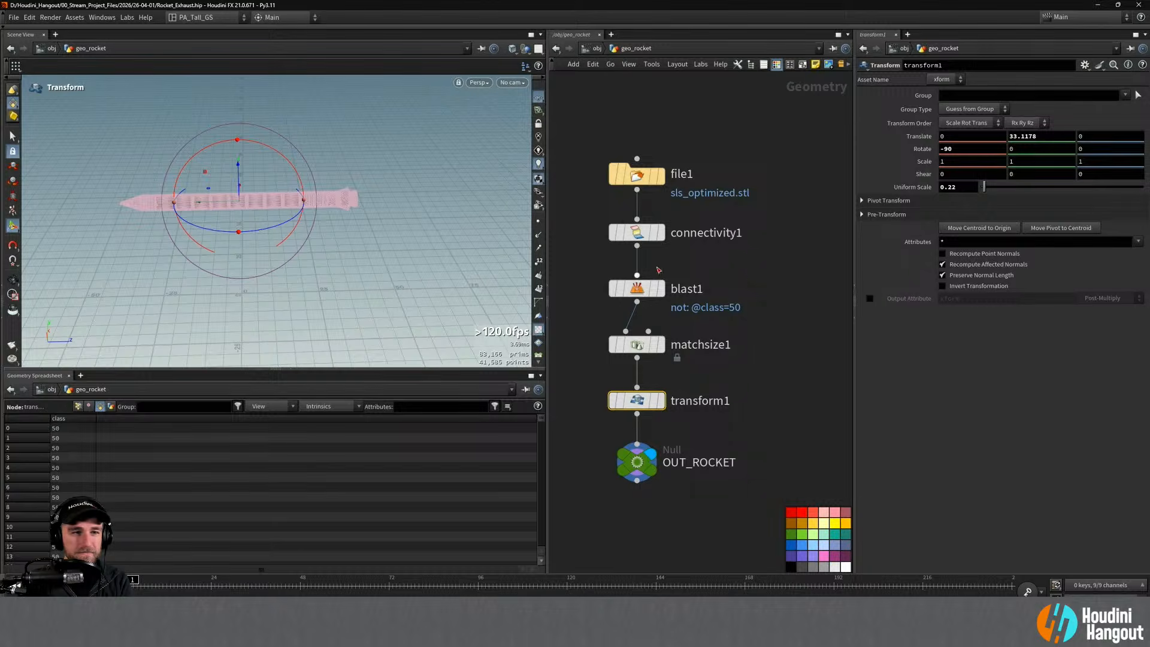
Step: Set transform1's Uniform Scale to 0.15 and view the rocket against the grid
left_click(959, 187)
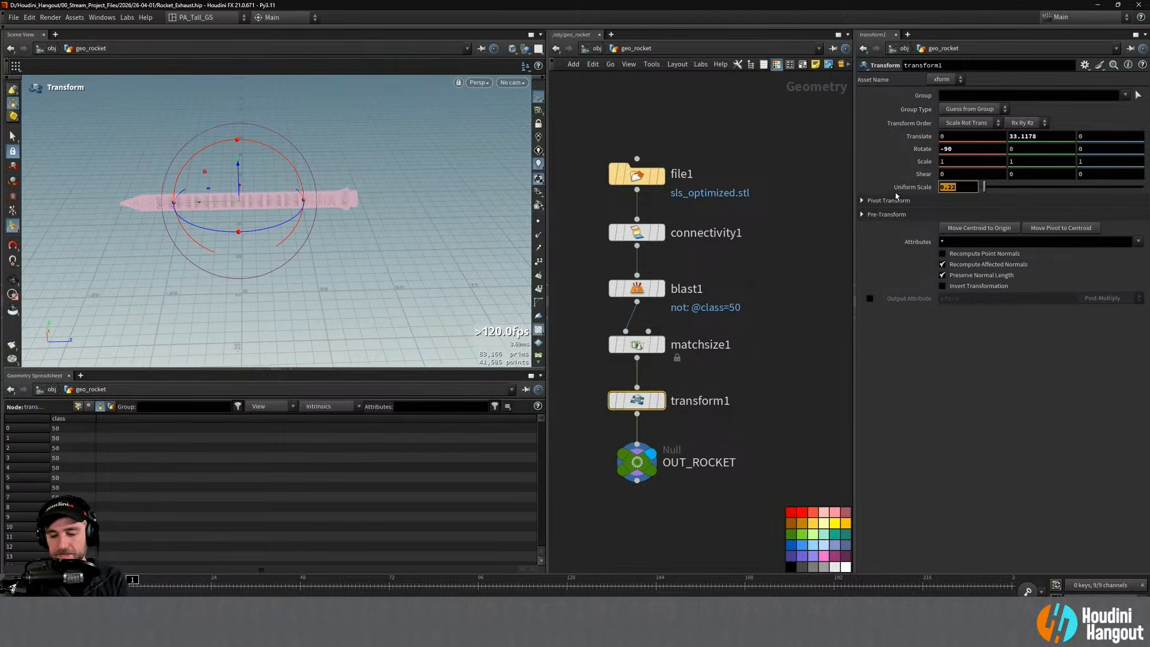
type("0.15")
key("Return")
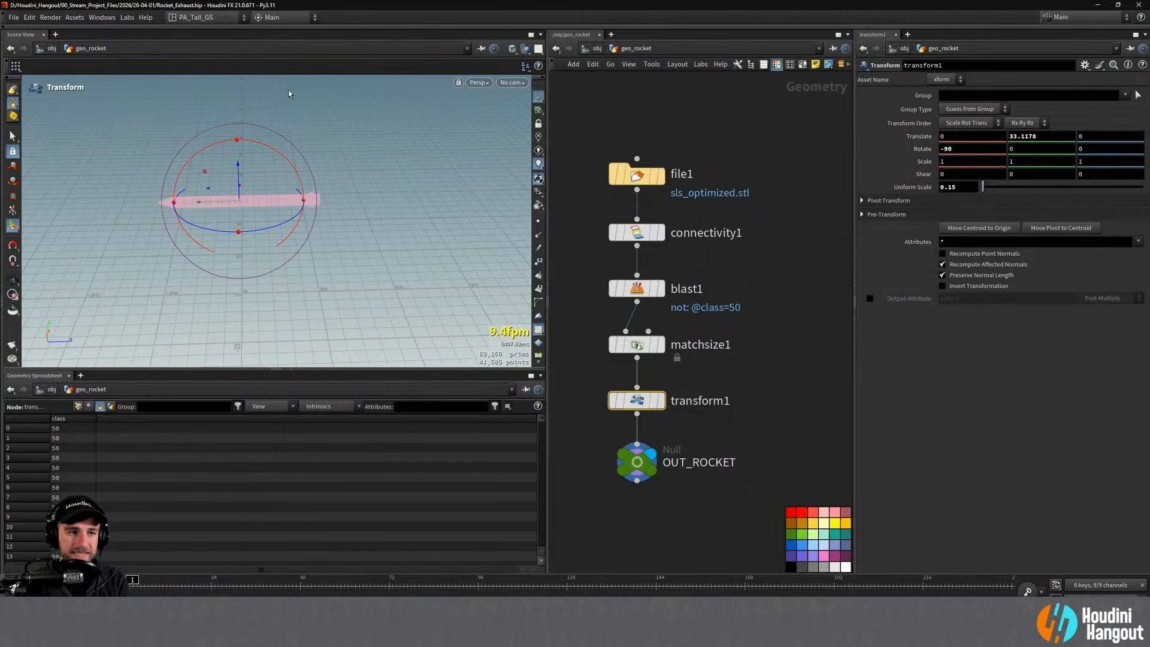
right_click_drag(288, 163, 260, 233, "alt")
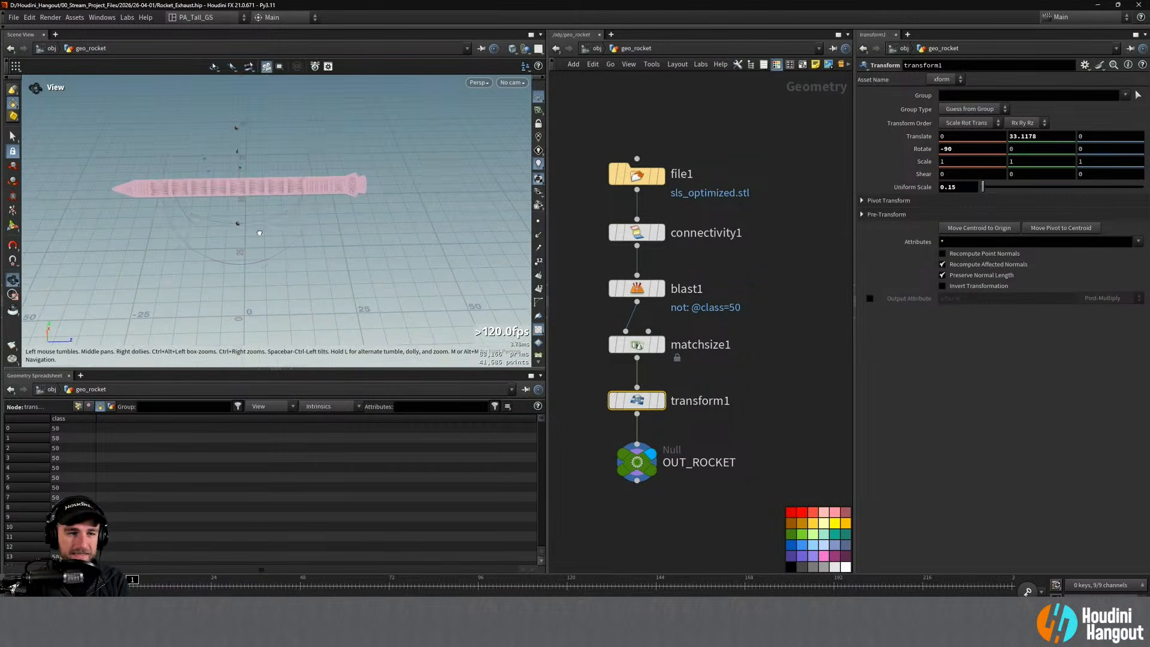
Step: Set transform1's Uniform Scale to 0.1 and check the resulting rocket dimensions in the node info
left_click(958, 186)
type("0.1")
key("Return")
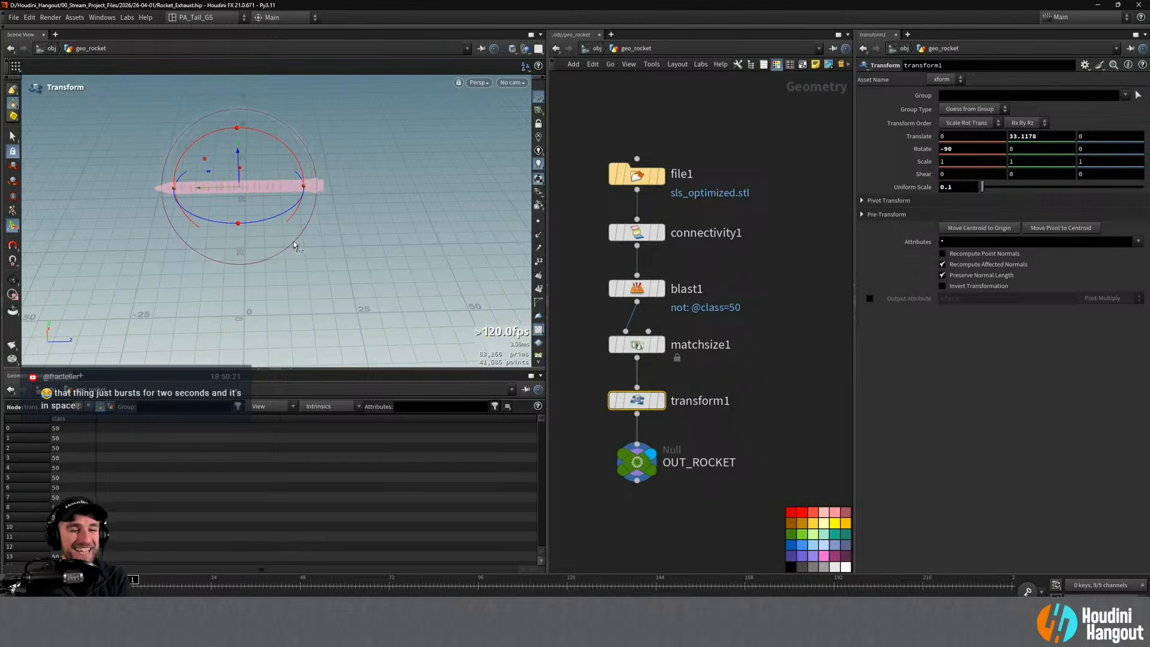
right_click_drag(260, 200, 272, 201, "alt")
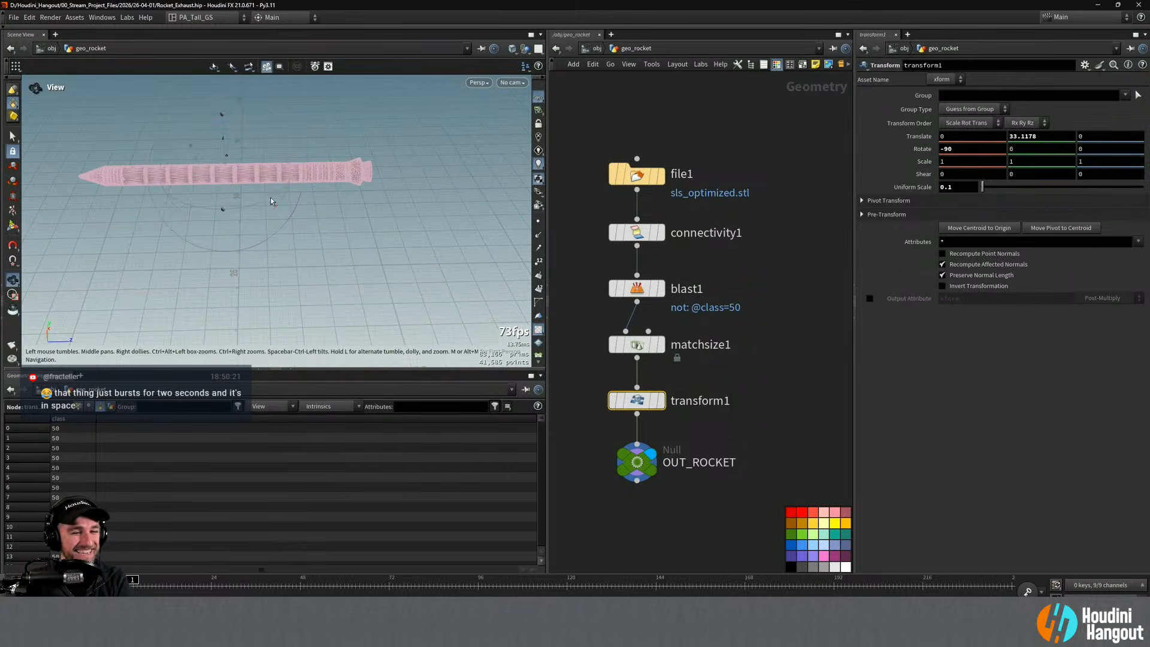
middle_click(634, 402)
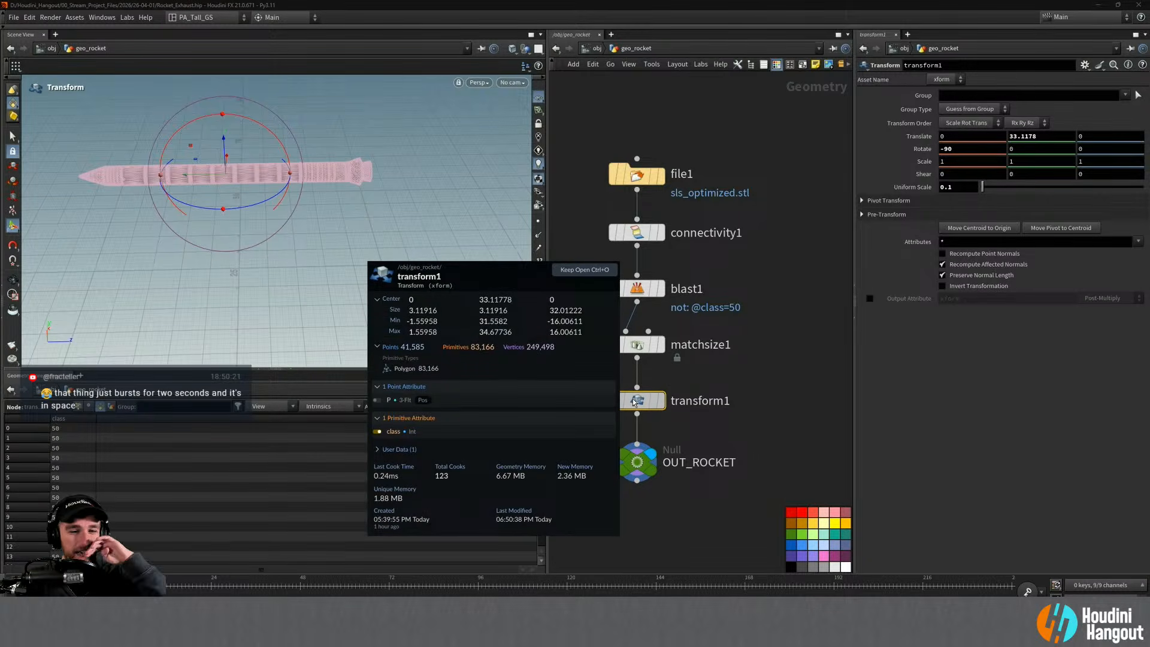
Step: Set transform1's Uniform Scale to 0.125 and check the rocket's size in the node info
left_click(960, 188)
type("25")
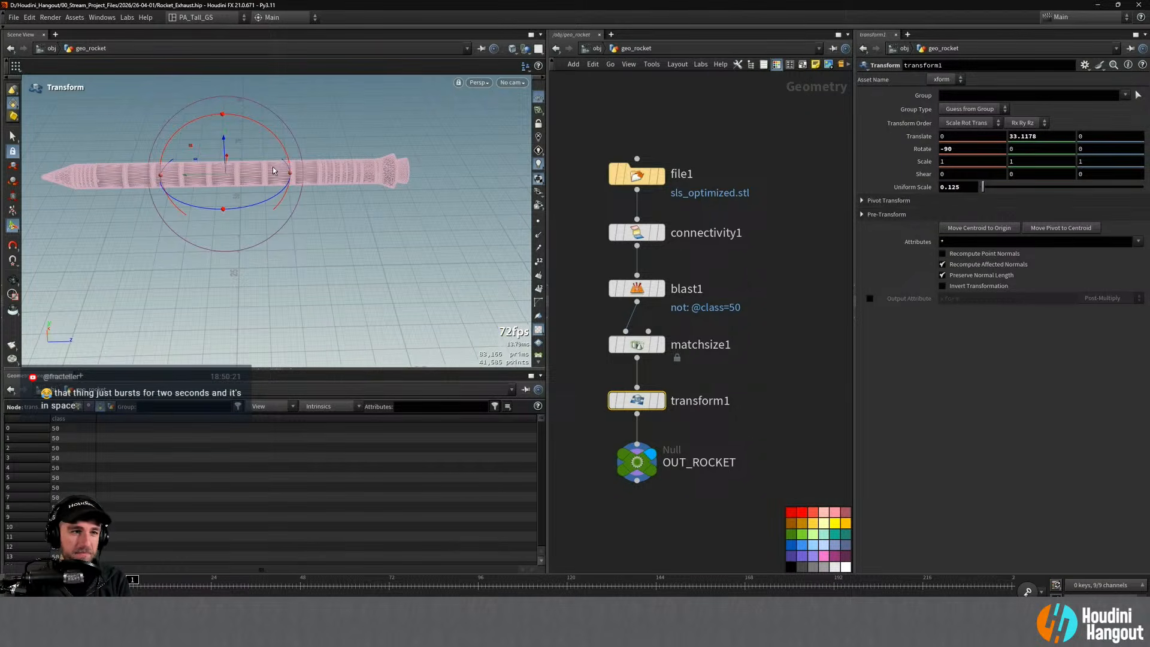
middle_click(647, 404)
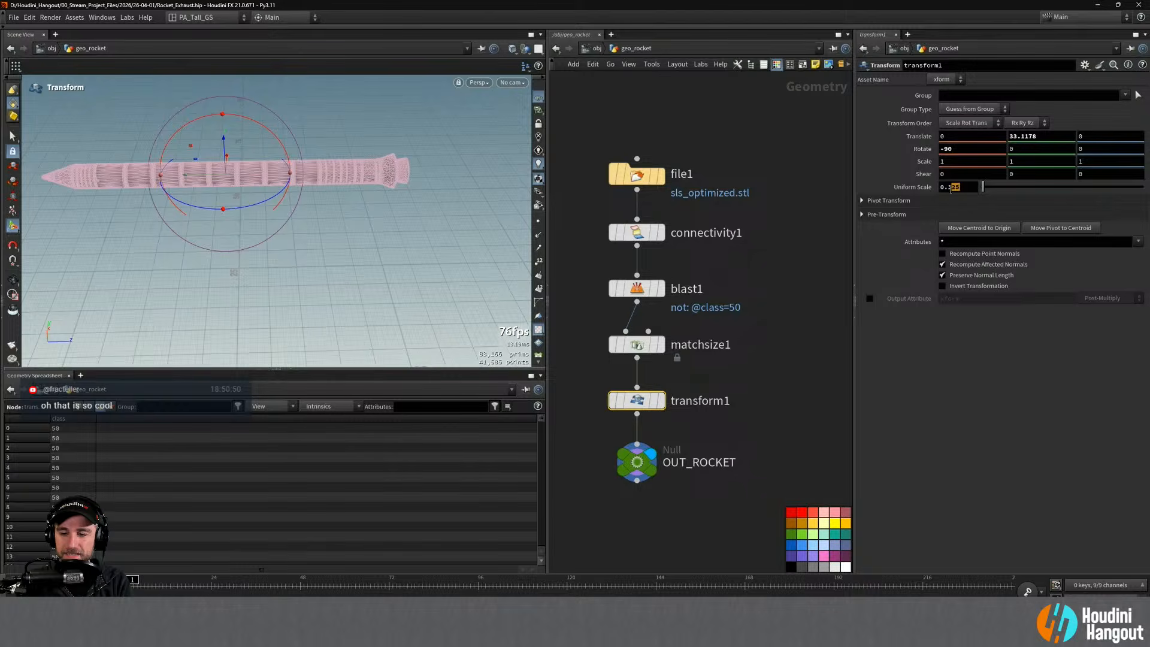
Step: Set transform1's Uniform Scale to 0.15 and check the rocket's dimensions in the node info
type("5")
key("Return")
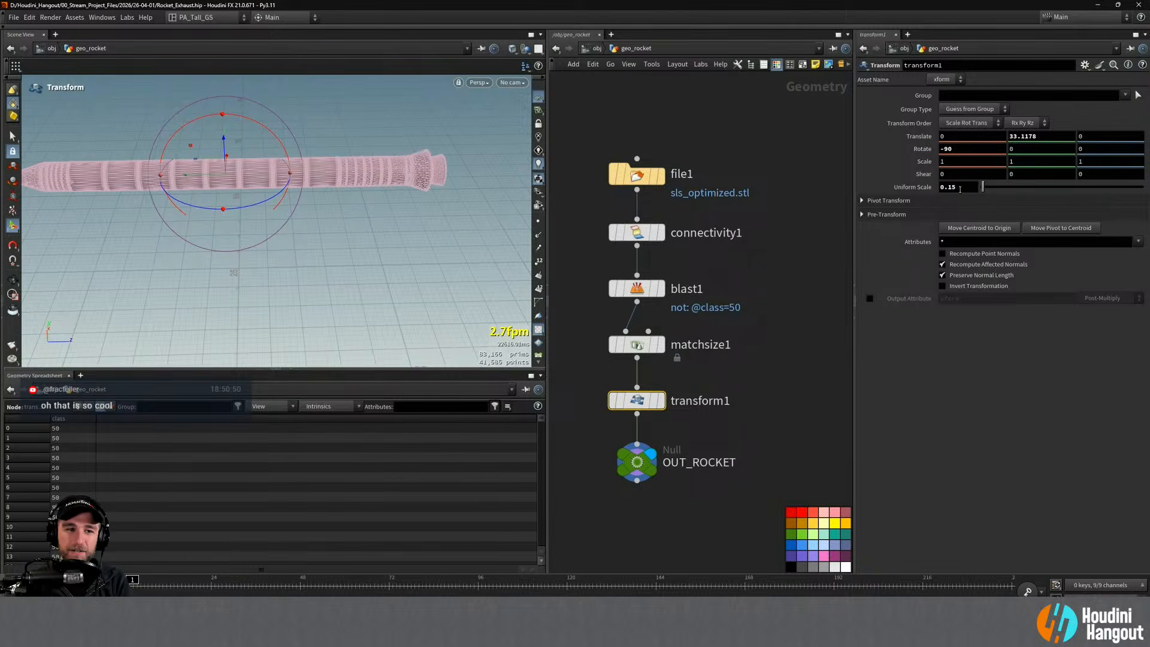
middle_click(632, 408)
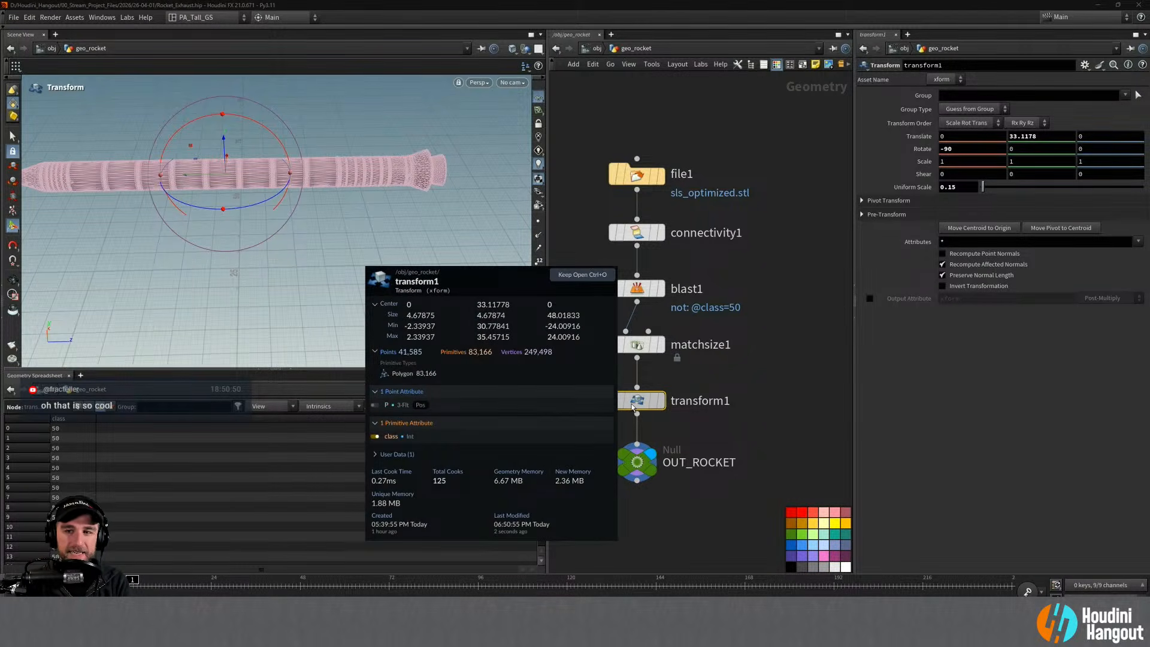
Step: Set transform1's Uniform Scale to 0.175 and check the rocket's dimensions in the node info
left_click_drag(959, 188, 943, 188)
type("25")
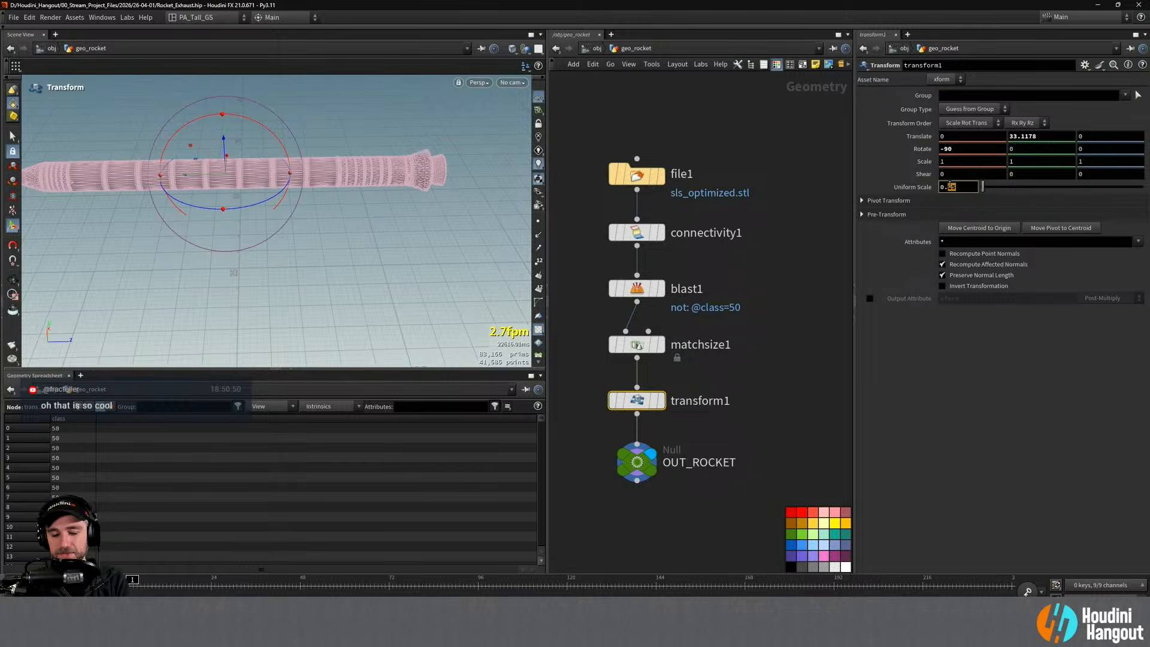
type("5")
key("Return")
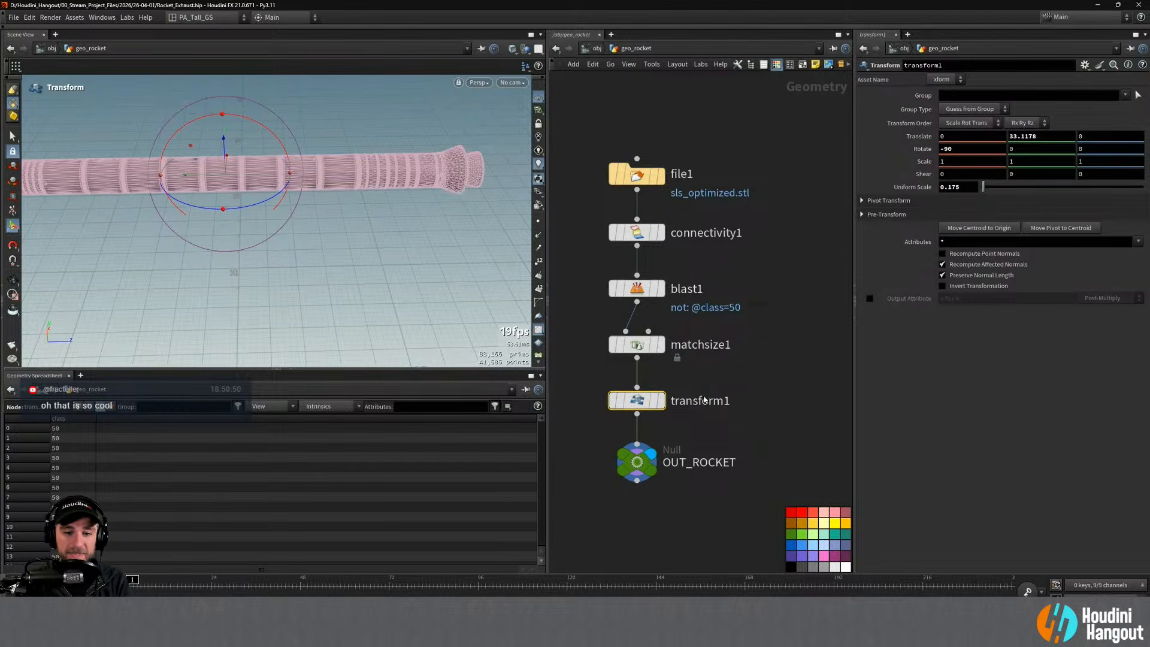
middle_click(636, 401)
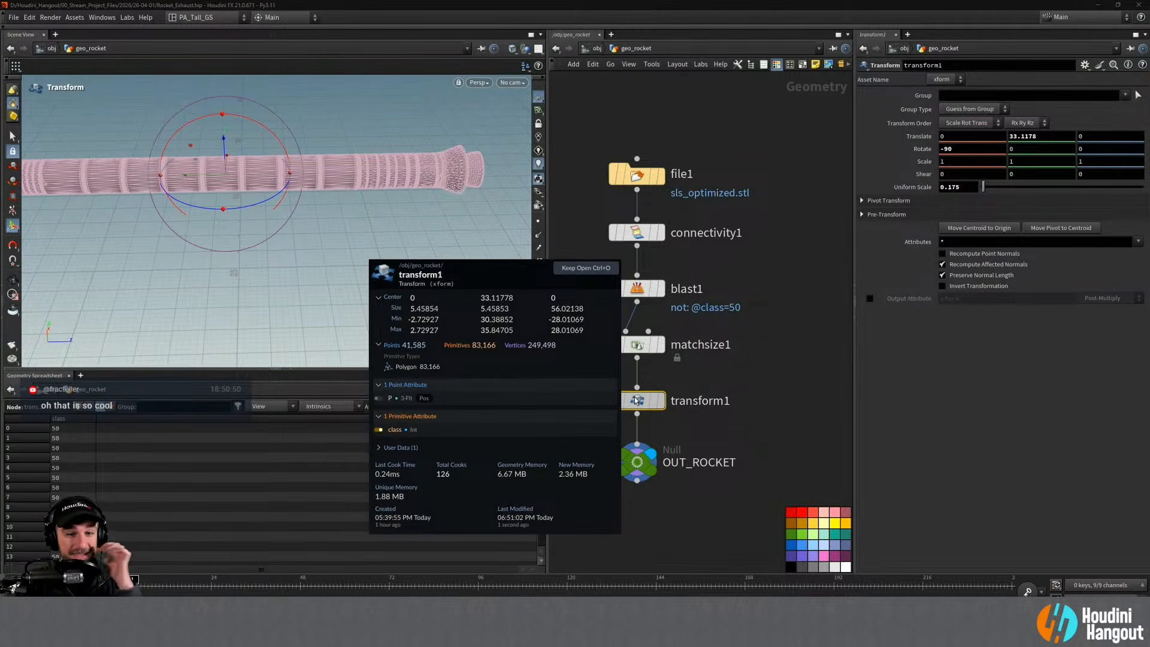
Step: Lower the rocket close to the ground grid, to a Translate Y of about 3.38
right_click_drag(302, 180, 272, 185, "alt")
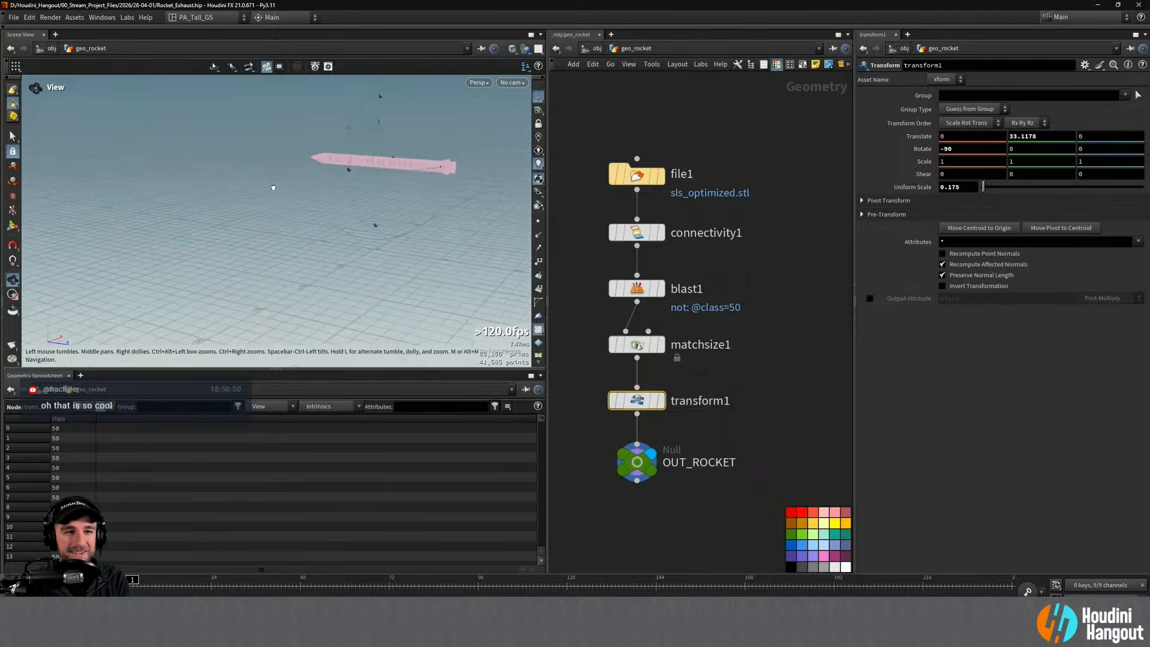
left_click_drag(272, 185, 377, 220, "alt")
key("space+g")
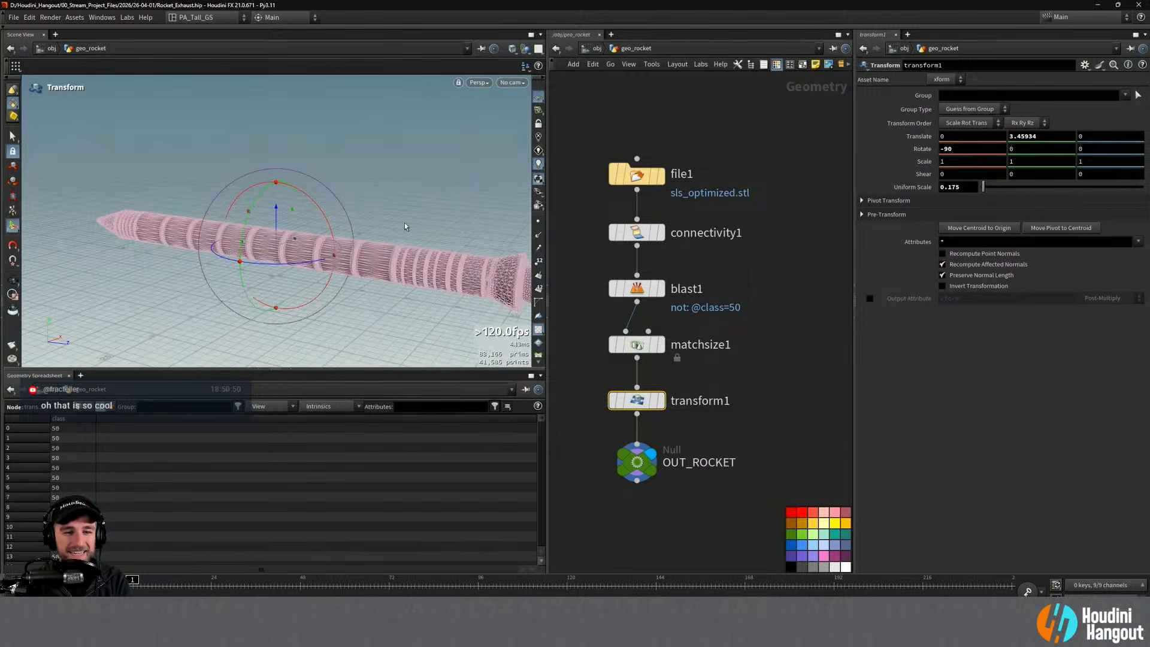
left_click_drag(274, 210, 274, 203)
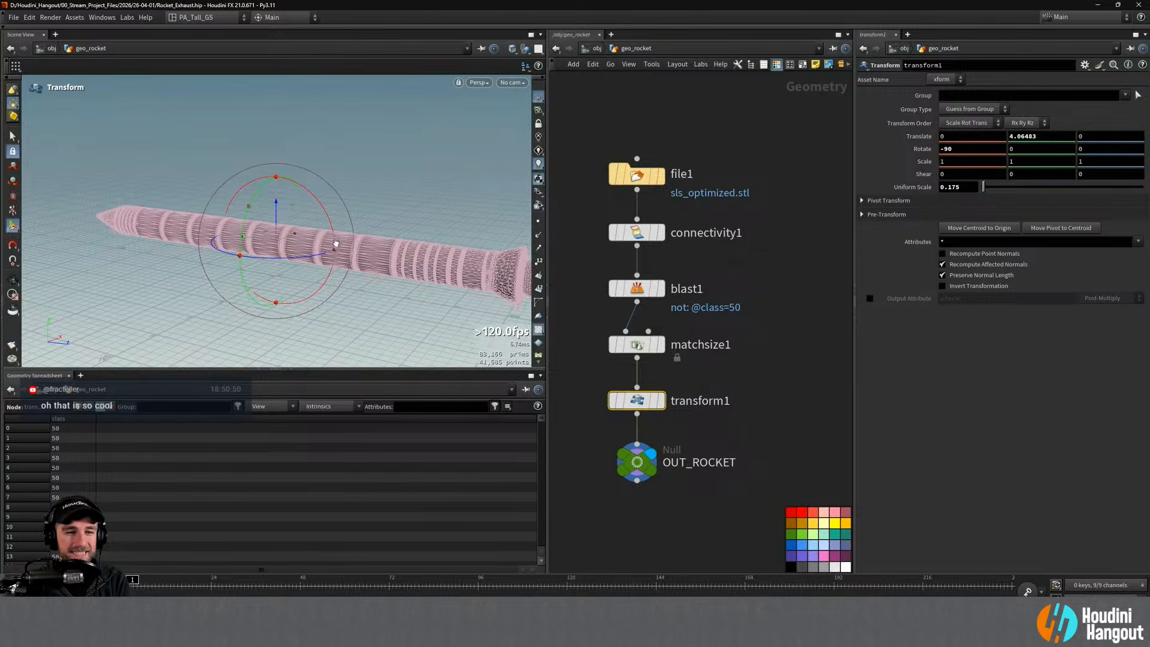
left_click_drag(336, 244, 382, 256, "alt")
right_click_drag(382, 256, 356, 279, "alt")
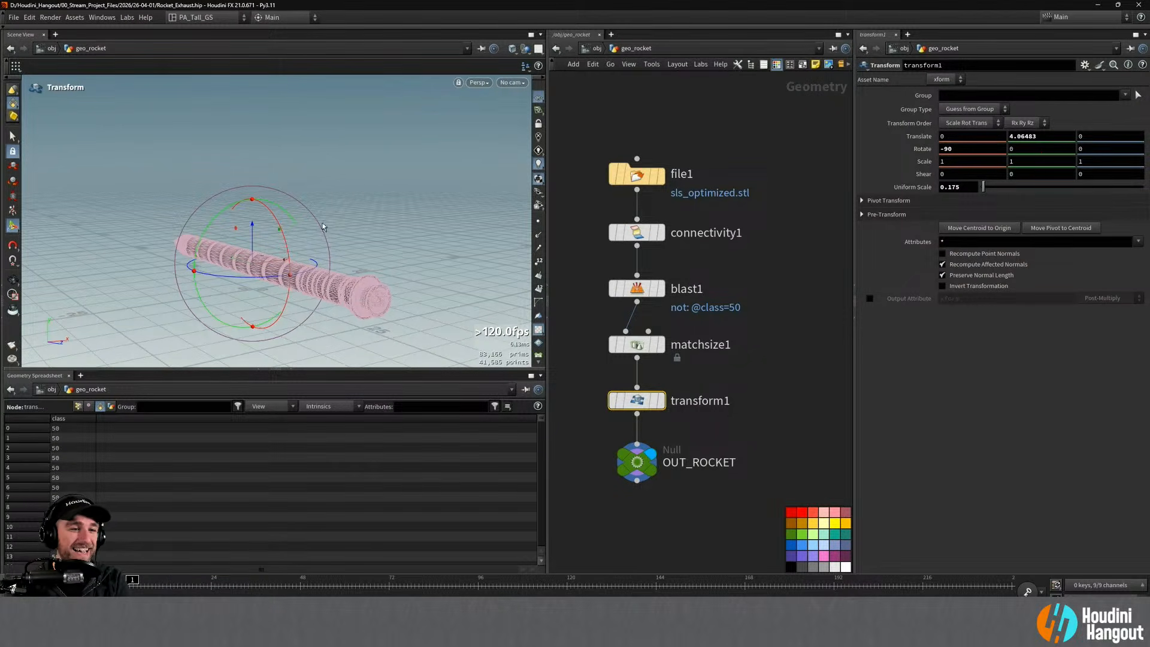
key("Escape")
left_click_drag(238, 244, 384, 321)
key("Return")
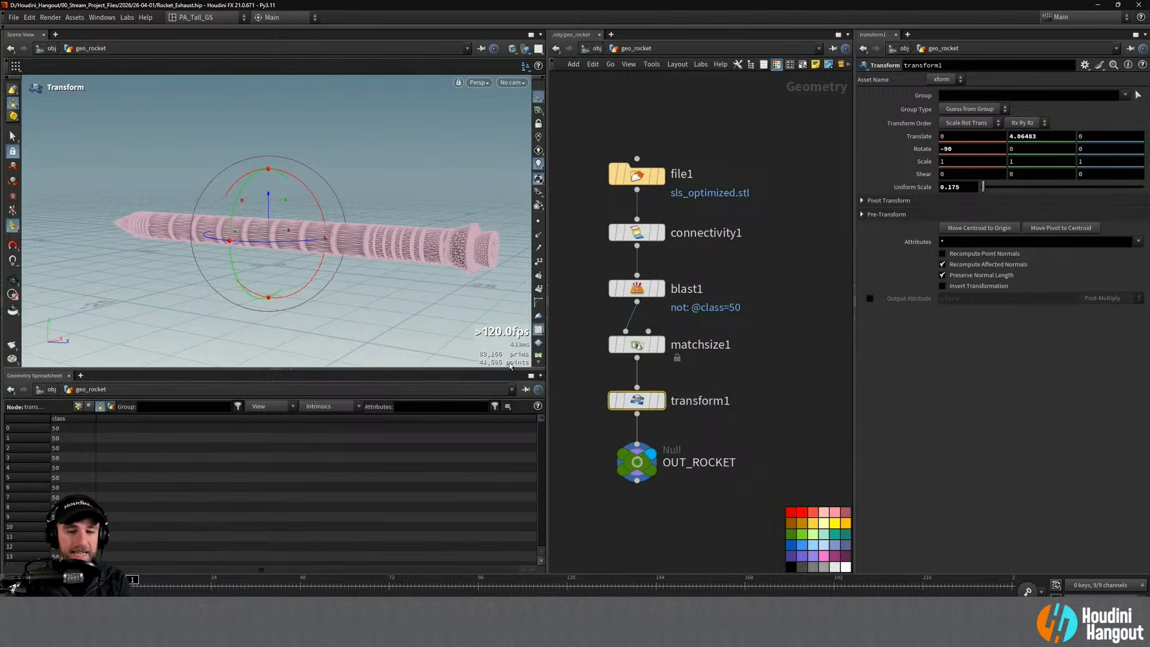
left_click_drag(297, 238, 264, 211, "alt")
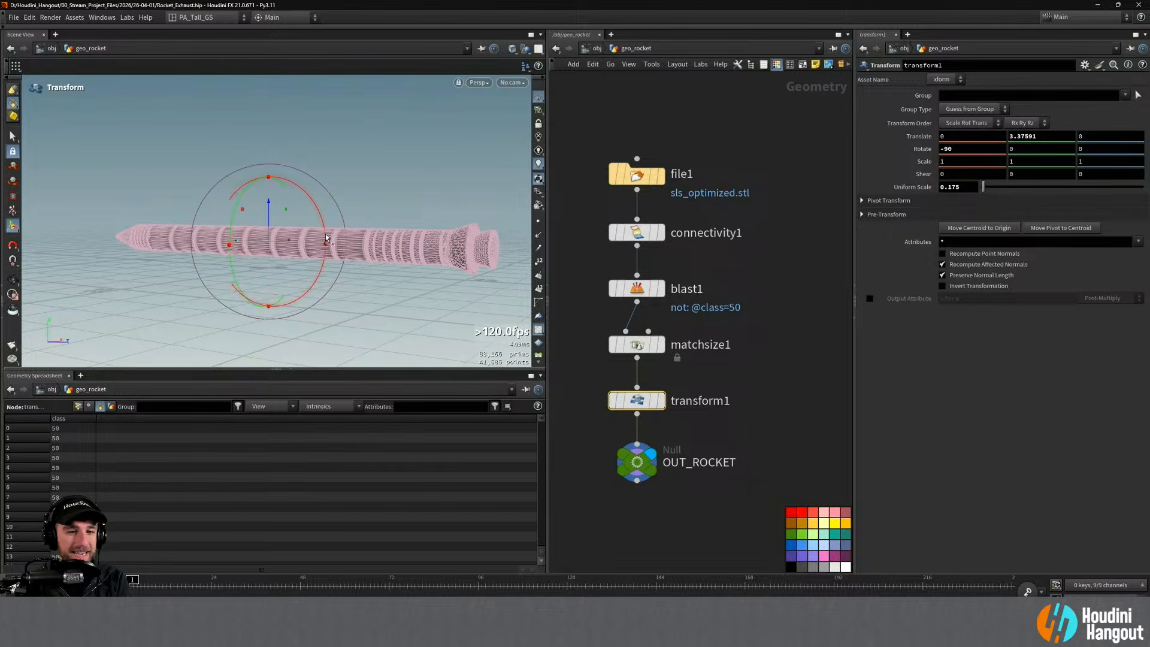
Step: Examine the lowered rocket from the side and from the nozzle end to judge its height above the grid
key("Escape")
left_click_drag(511, 247, 366, 248)
key("Return")
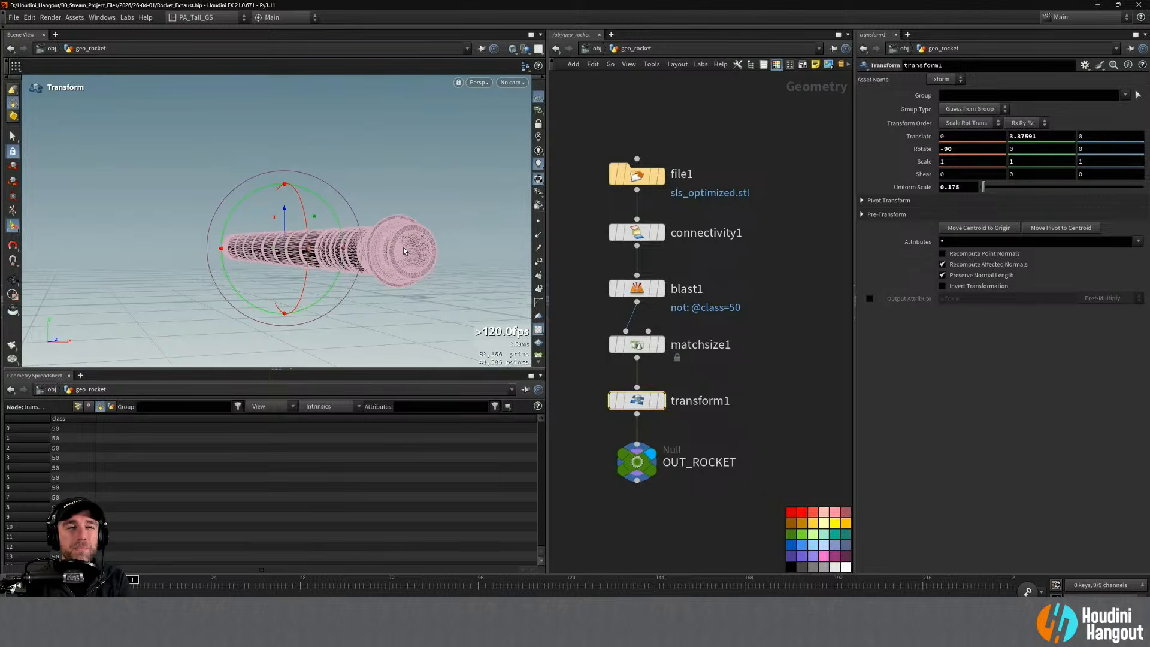
key("Escape")
left_click_drag(346, 247, 315, 246)
key("Return")
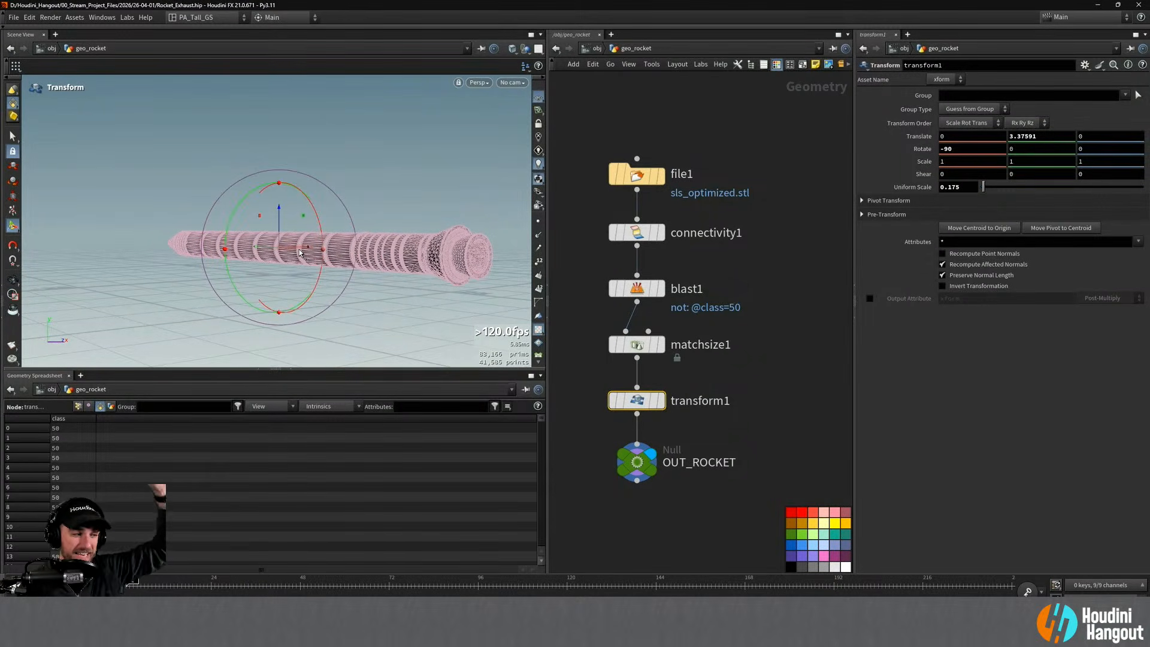
key("Escape")
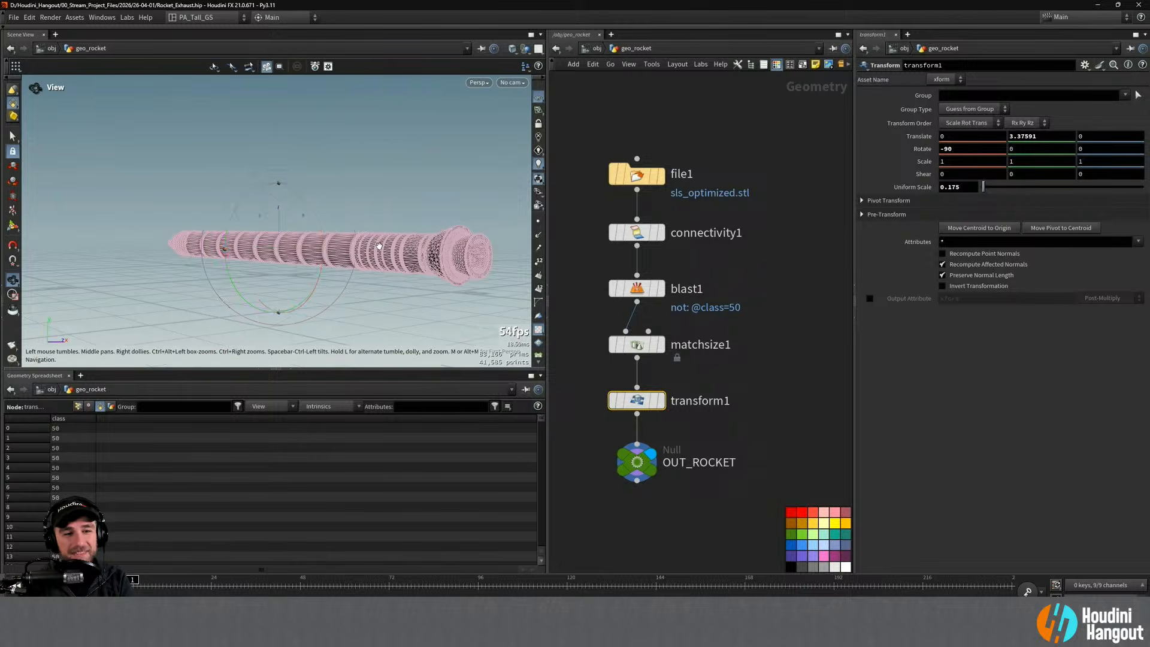
left_click_drag(385, 245, 359, 269)
key("Return")
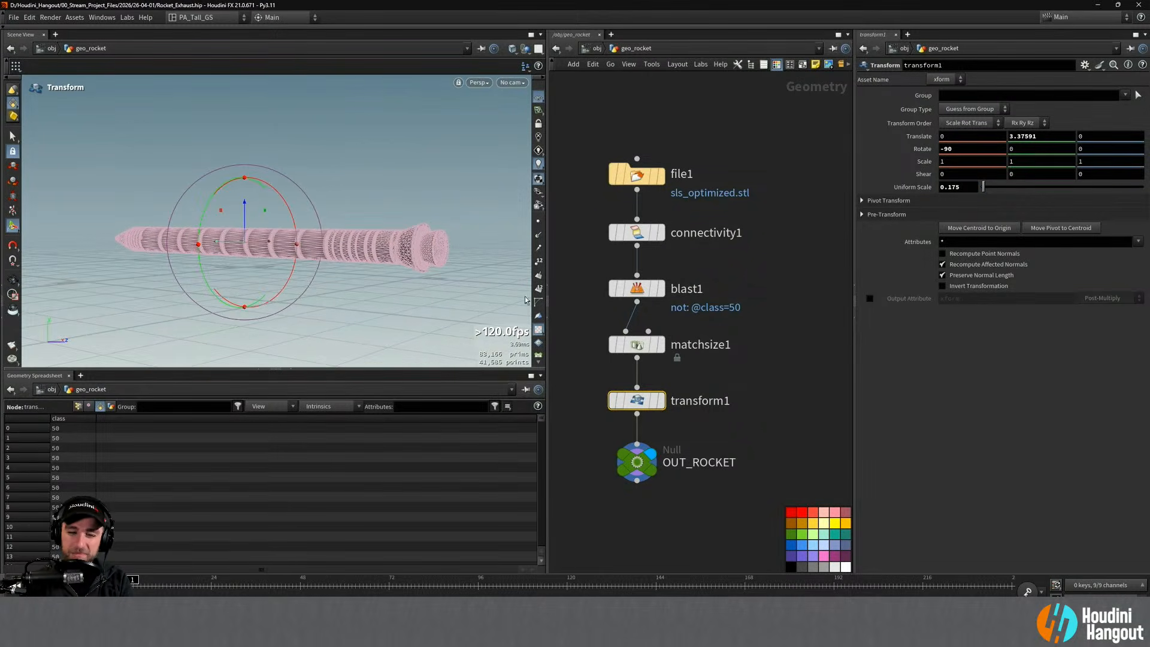
Step: Go into the sim_rocket object and re-stash the rescaled rocket geometry in stash1
key("u")
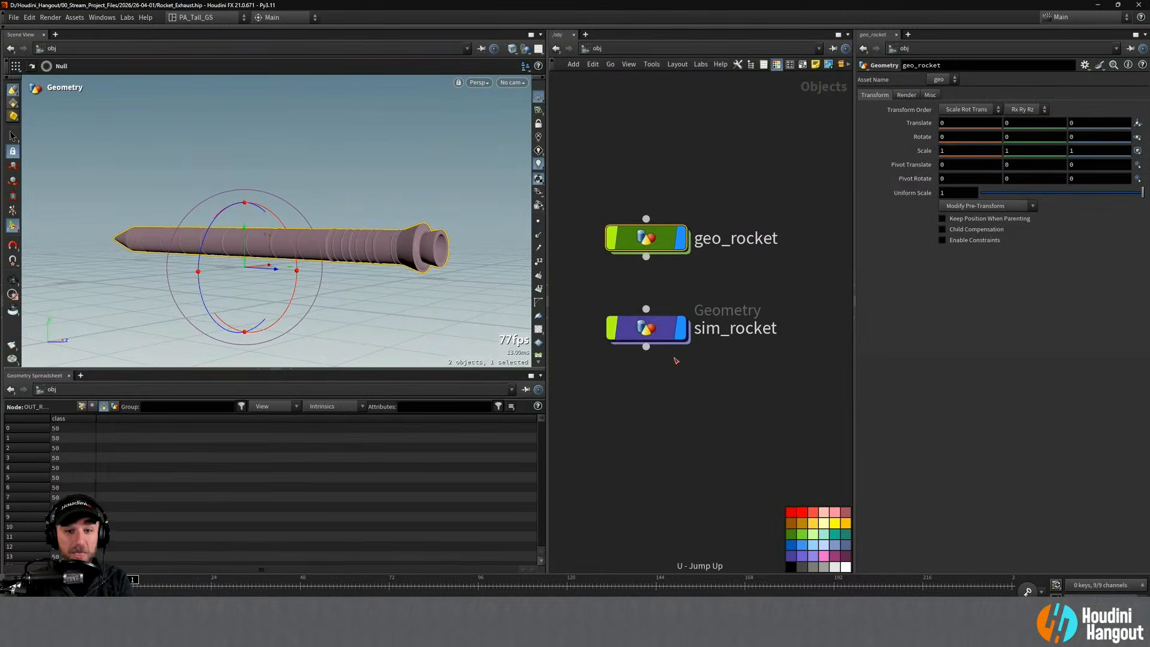
left_click(656, 331)
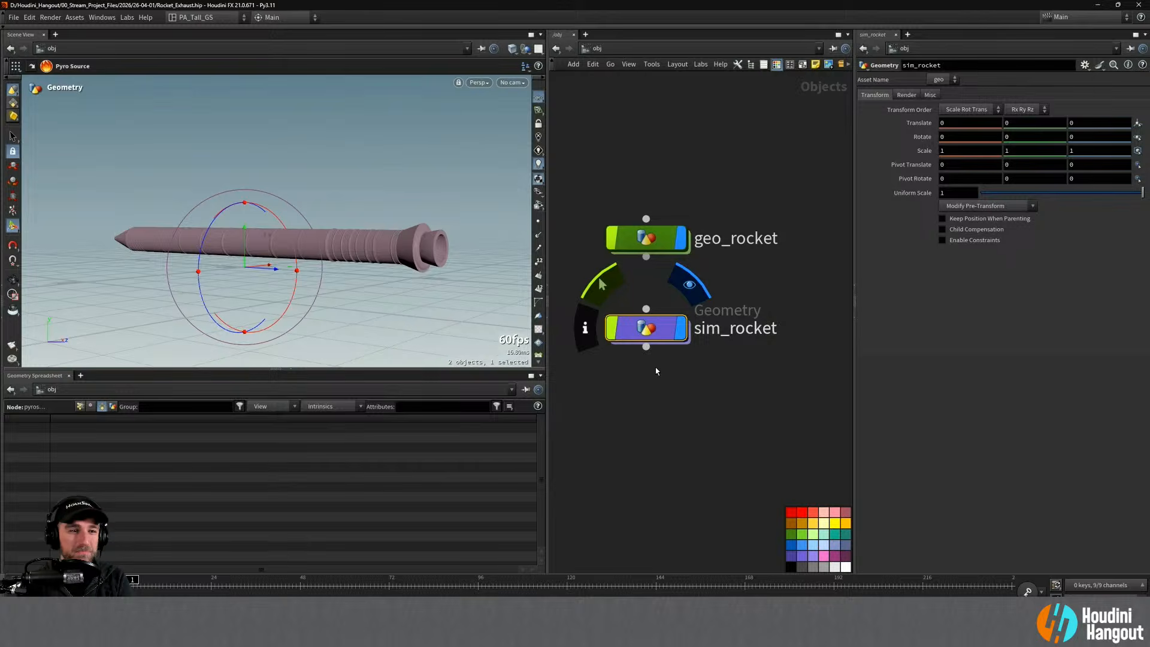
double_click(653, 336)
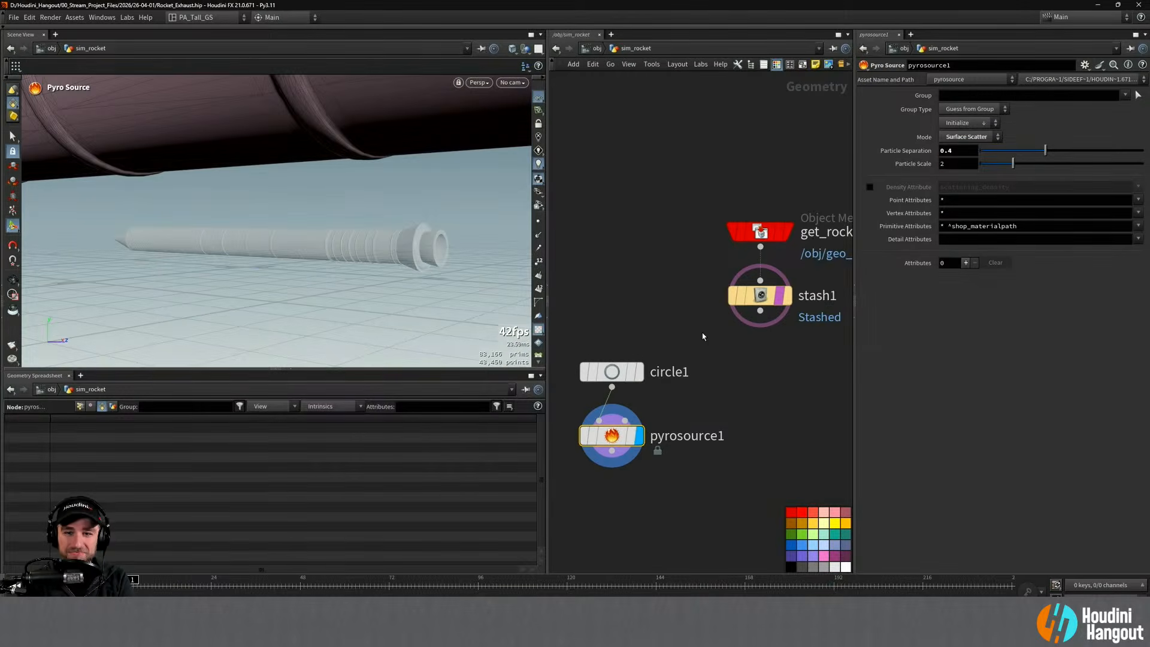
left_click(756, 295)
left_click(959, 105)
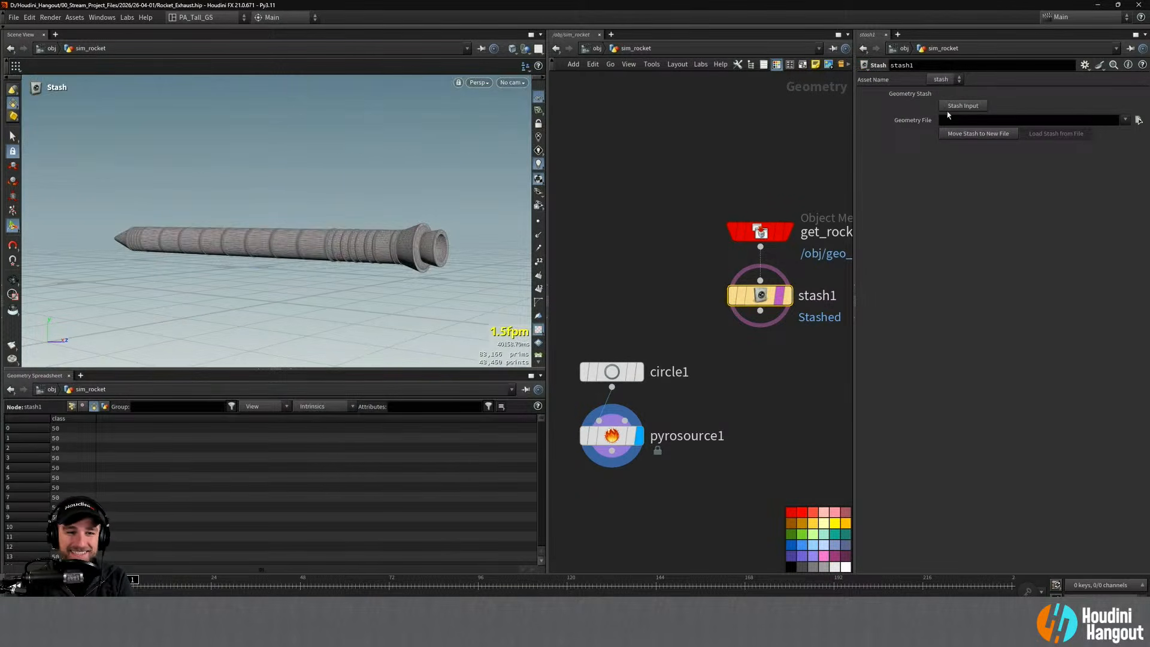
Step: Move circle1 and pyrosource1 together up beside the rocket import and stash1 nodes
left_click(581, 439)
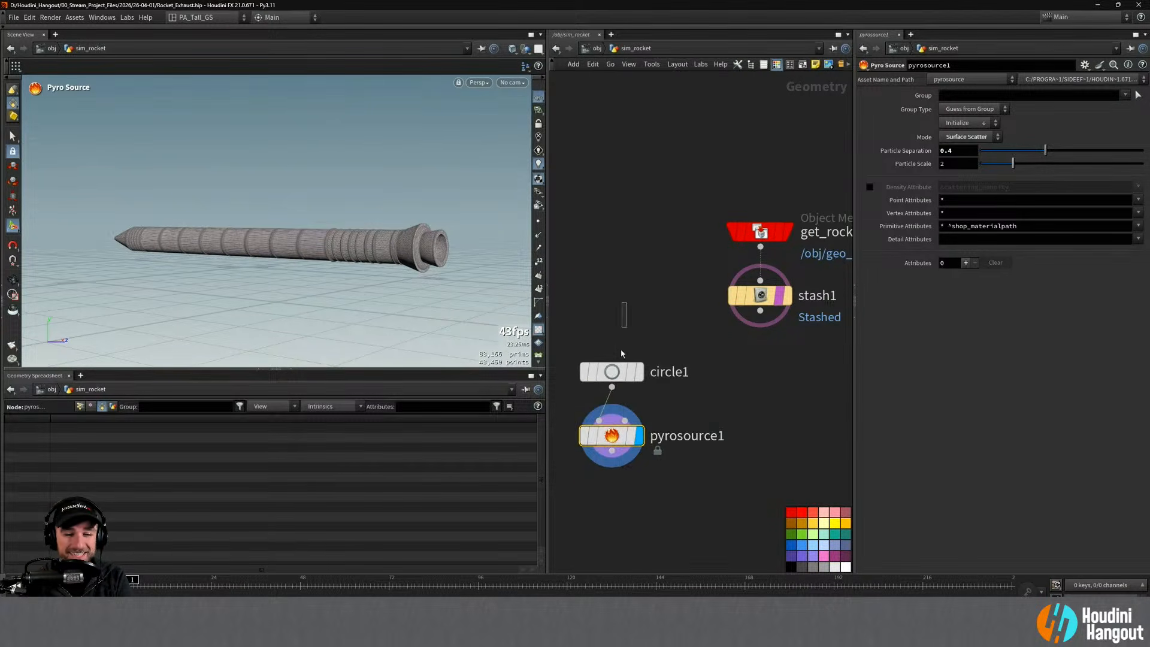
left_click(612, 371, "shift")
left_click_drag(614, 435, 584, 296)
middle_click_drag(601, 352, 675, 359)
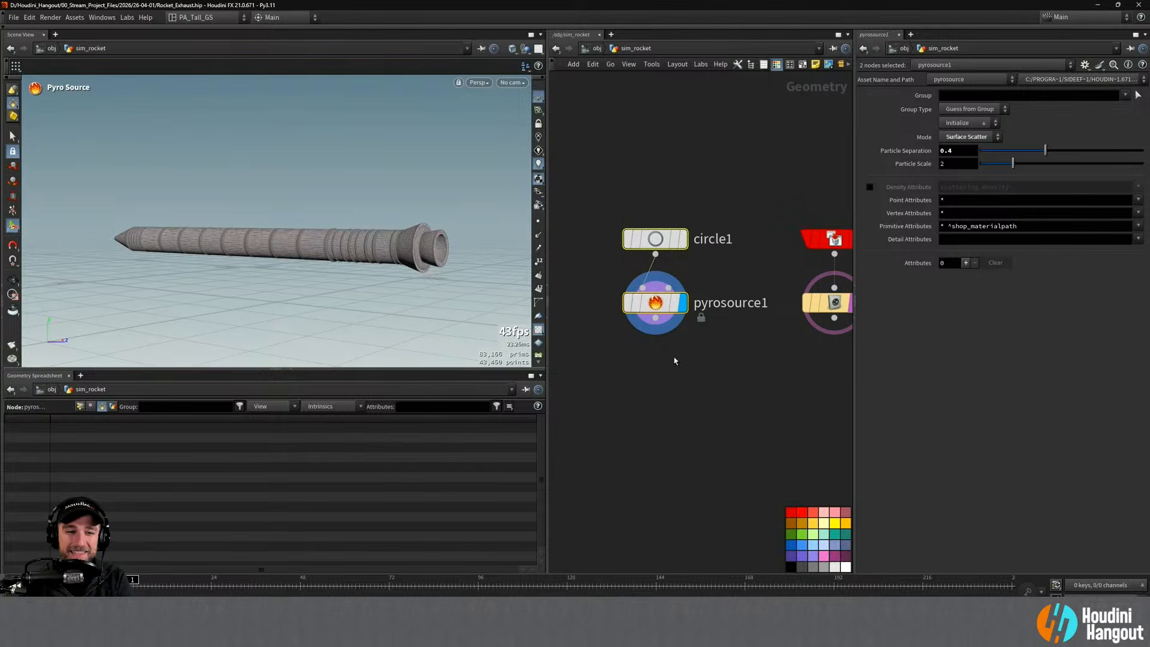
Step: Lower circle1 to the height of the rocket's nozzle end, with Center Y at about 5.11
left_click(656, 305)
mouse_move(385, 236)
left_mouse_down("alt")
mouse_move(406, 254)
mouse_move(367, 259)
mouse_move(363, 240)
left_mouse_up("alt")
scroll(368, 259, "up", 4)
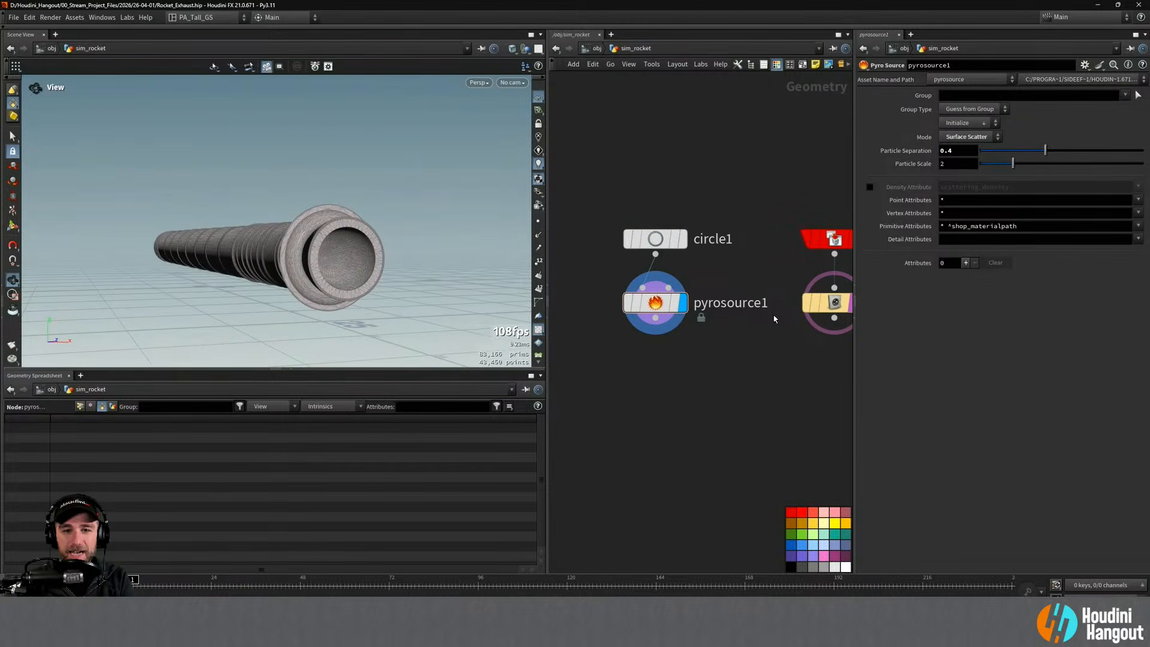
left_click(655, 239)
right_click_drag(261, 288, 221, 312, "alt")
left_click_drag(222, 312, 477, 264, "alt")
middle_click_drag(477, 264, 302, 251, "alt")
left_click_drag(429, 300, 200, 263)
right_click_drag(174, 256, 347, 159, "alt")
left_click_drag(202, 265, 177, 244, "alt")
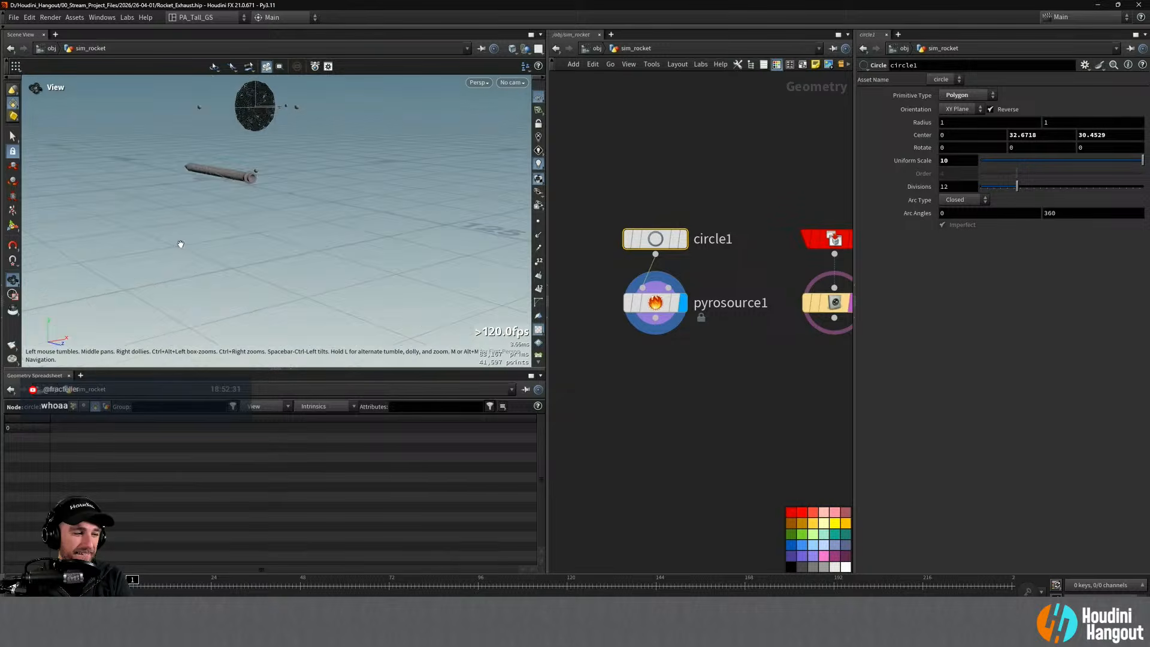
middle_click_drag(177, 244, 182, 297, "alt")
left_click_drag(255, 122, 256, 193)
left_click_drag(182, 232, 219, 223, "alt")
left_click_drag(203, 279, 259, 270, "alt")
right_click_drag(259, 269, 262, 210, "alt")
left_click_drag(218, 269, 87, 277, "alt")
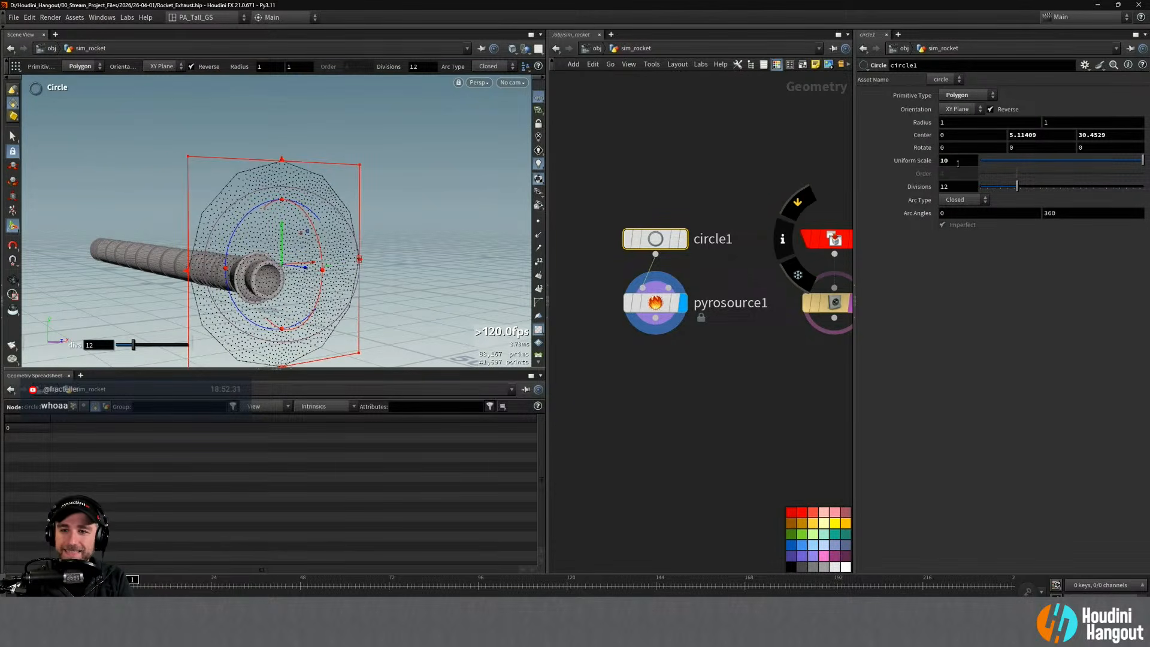
Step: Set circle1's Uniform Scale to 2 and compare it with the nozzle opening
left_click_drag(957, 162, 839, 182)
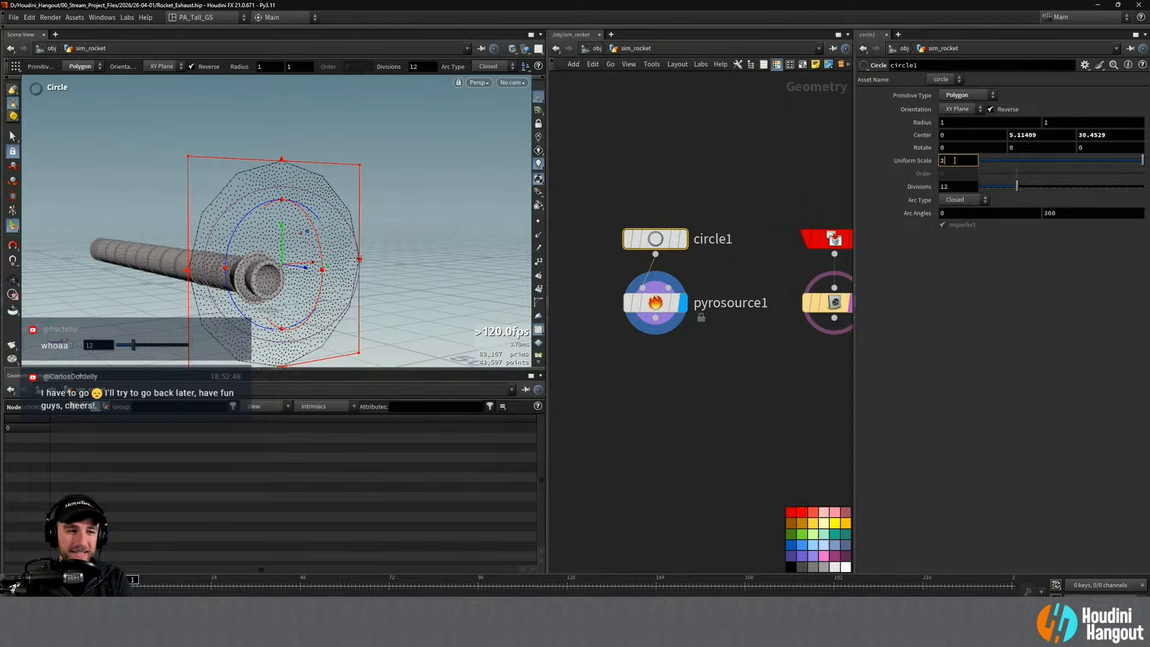
key("Return")
left_click_drag(300, 254, 311, 251, "alt")
right_click_drag(311, 252, 329, 248, "alt")
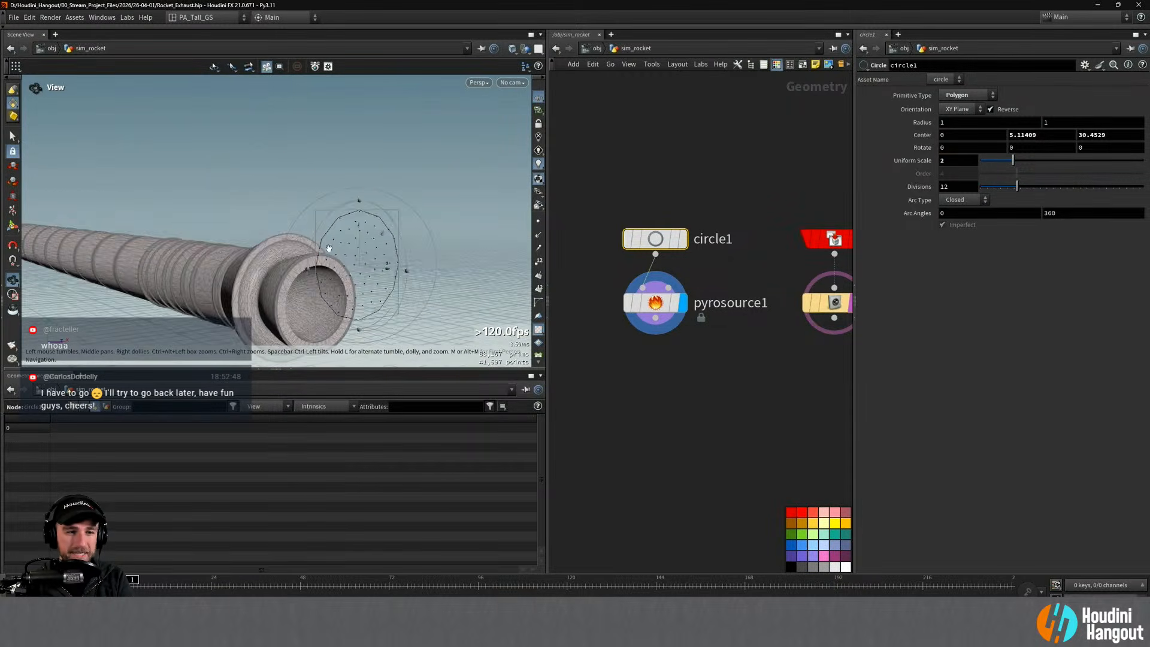
Step: Move circle1 into the nozzle opening, with its center at about Y 3.35 and Z 27.8
middle_click_drag(329, 248, 280, 174, "alt")
right_click_drag(280, 174, 311, 167, "alt")
left_click_drag(326, 160, 302, 244)
right_click_drag(280, 263, 275, 257, "alt")
middle_click_drag(275, 257, 280, 254, "alt")
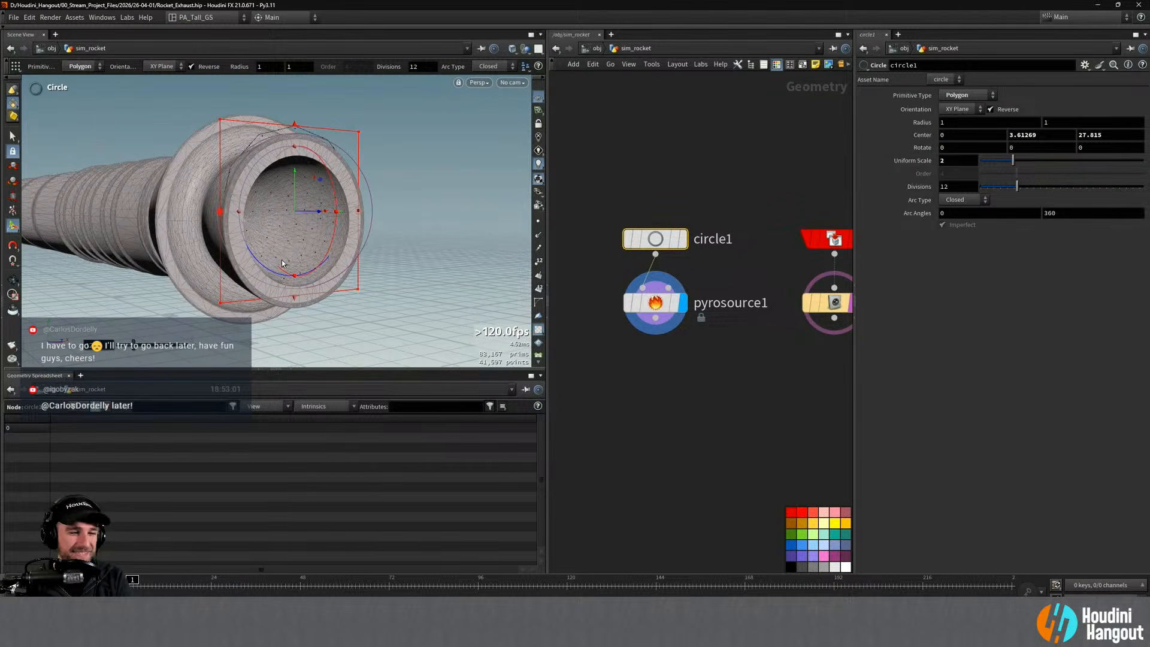
left_click_drag(294, 180, 303, 216)
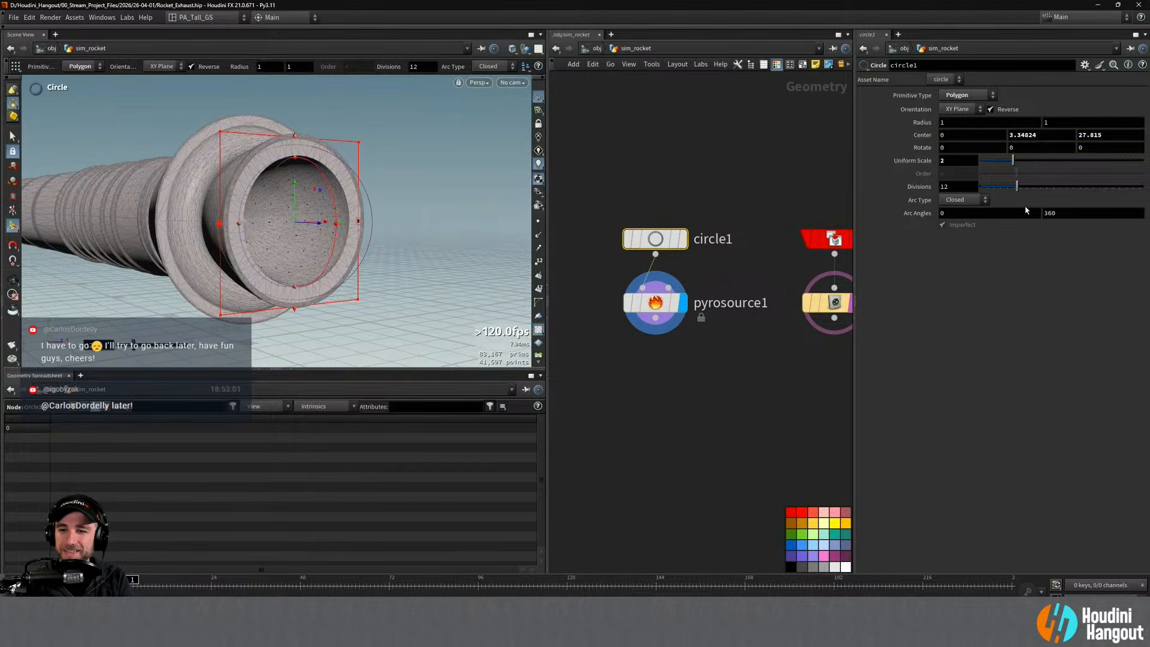
Step: Set circle1's Uniform Scale to 1.5 and view its fit inside the nozzle
left_click_drag(954, 161, 838, 182)
type("1.")
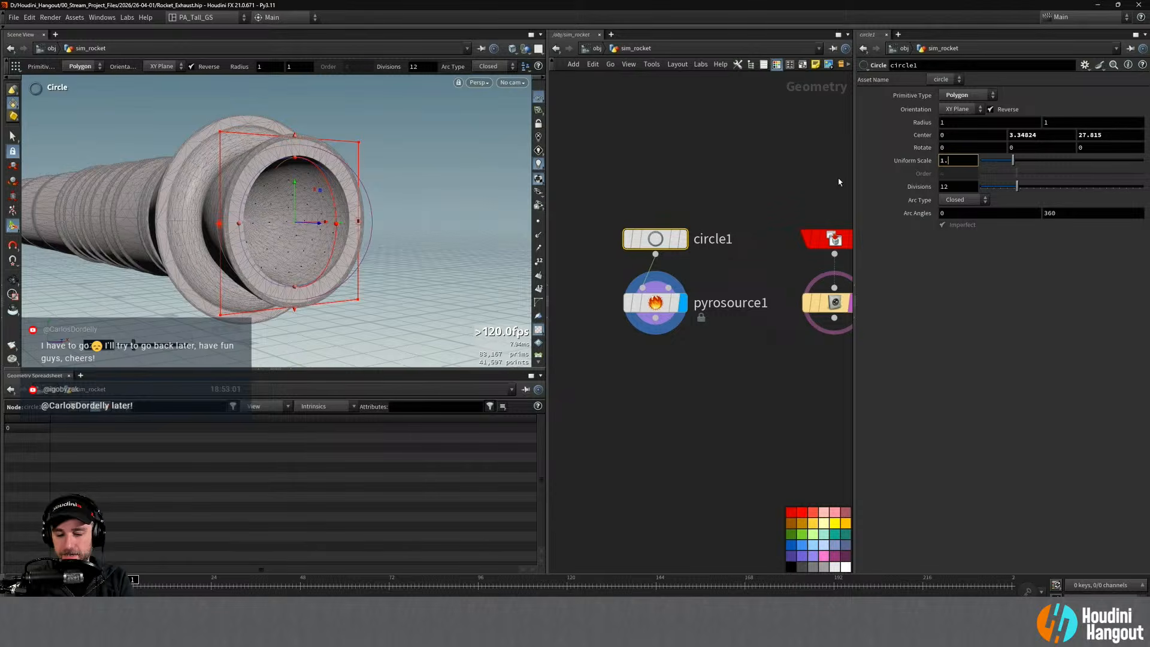
type("5")
key("Return")
key("Escape")
left_click_drag(238, 218, 224, 226)
Step: Set circle1's Uniform Scale to 1.35 and inspect the fit up close
key("BackSpace")
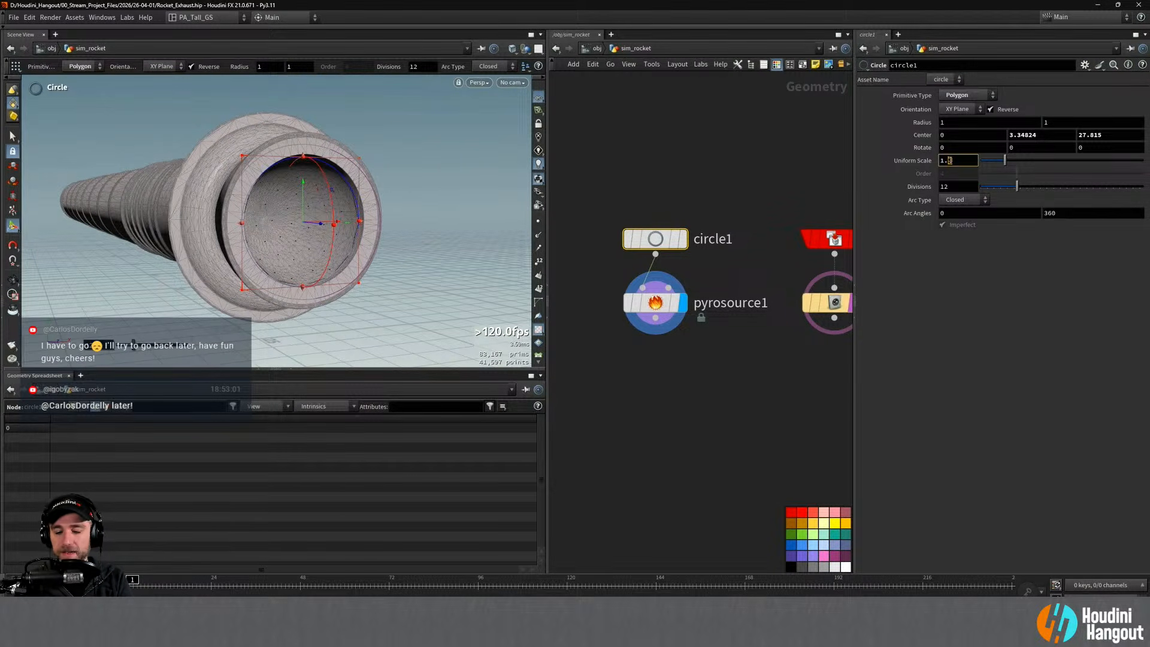
type("35")
key("Return")
scroll(271, 234, "up", 3)
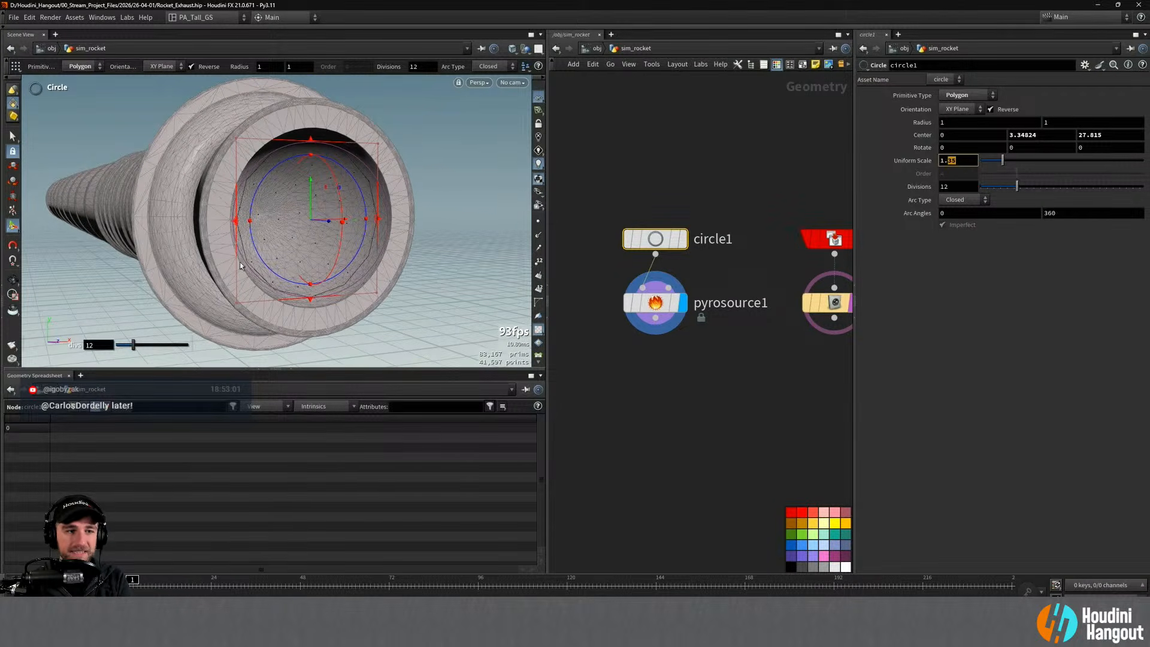
Step: Reset pyrosource1's Particle Separation to its default of 0.1
left_click(676, 296)
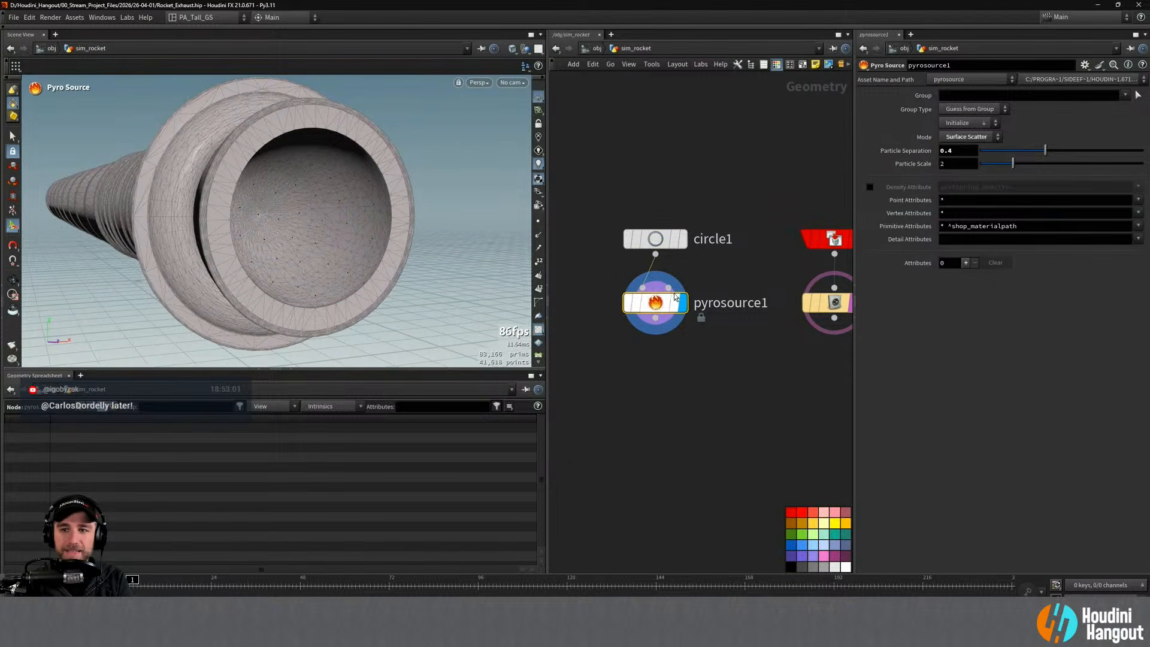
middle_click(910, 151, "ctrl")
key("space")
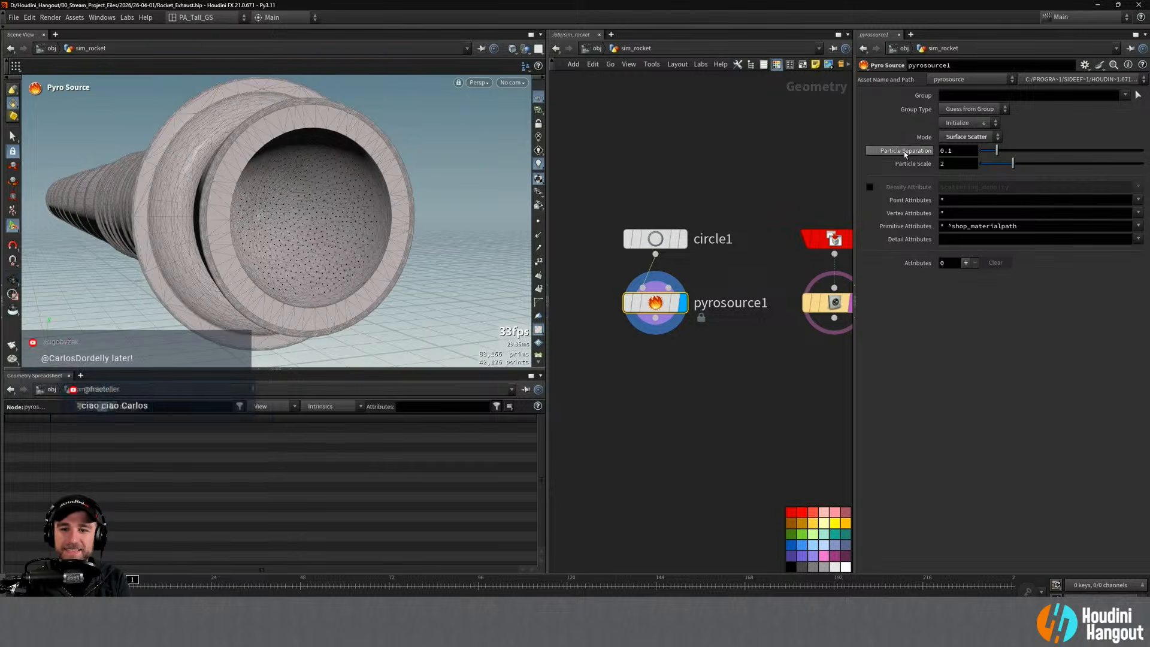
Step: Push circle1 deeper into the nozzle, to a Center Z of about 27.01, and display the circle itself
left_click_drag(305, 217, 270, 202)
left_click(655, 239)
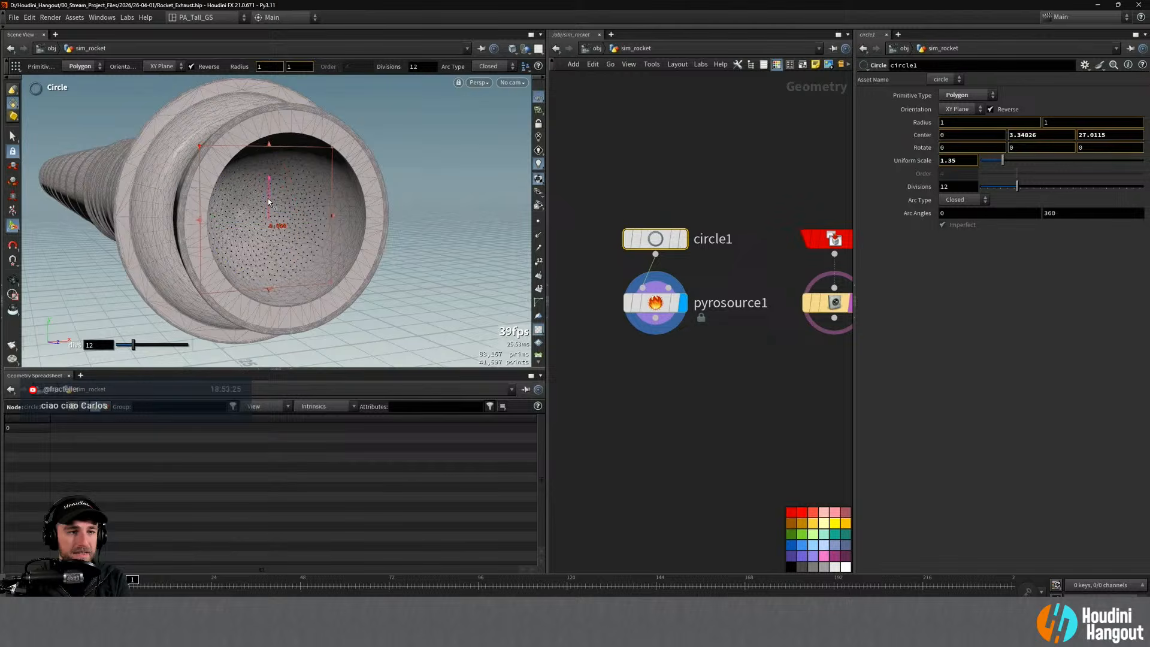
left_click(683, 238)
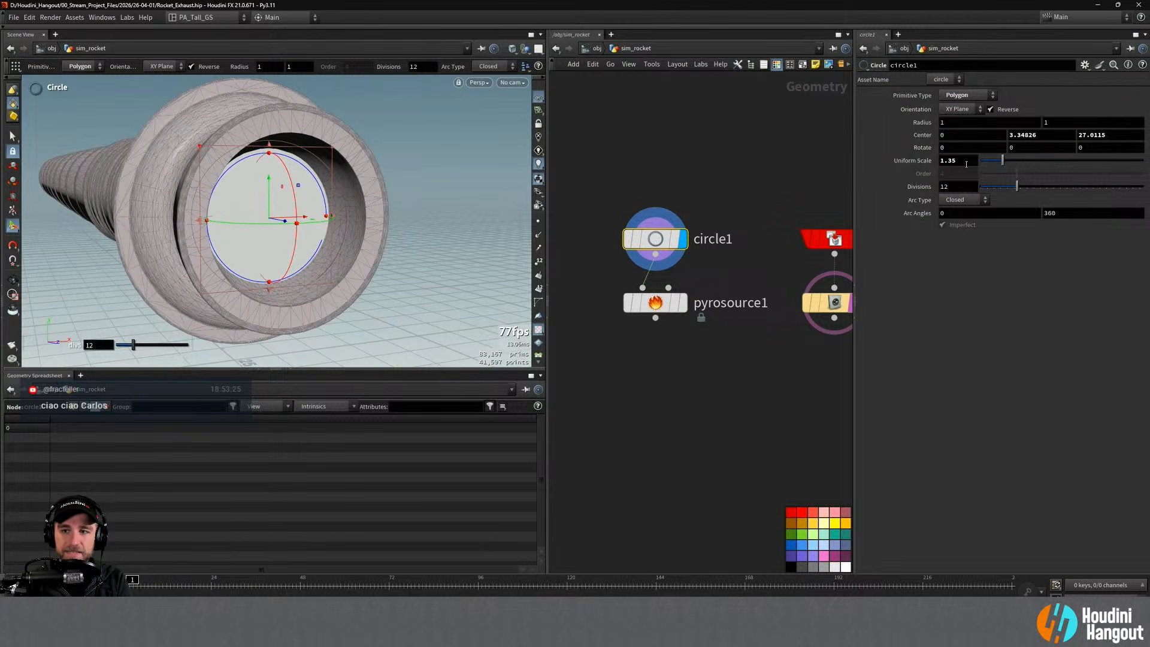
Step: Set circle1's Uniform Scale to 1.25 and nudge it up to a Center Y of about 3.37 inside the nozzle
double_click(952, 161)
type("1")
key("Return")
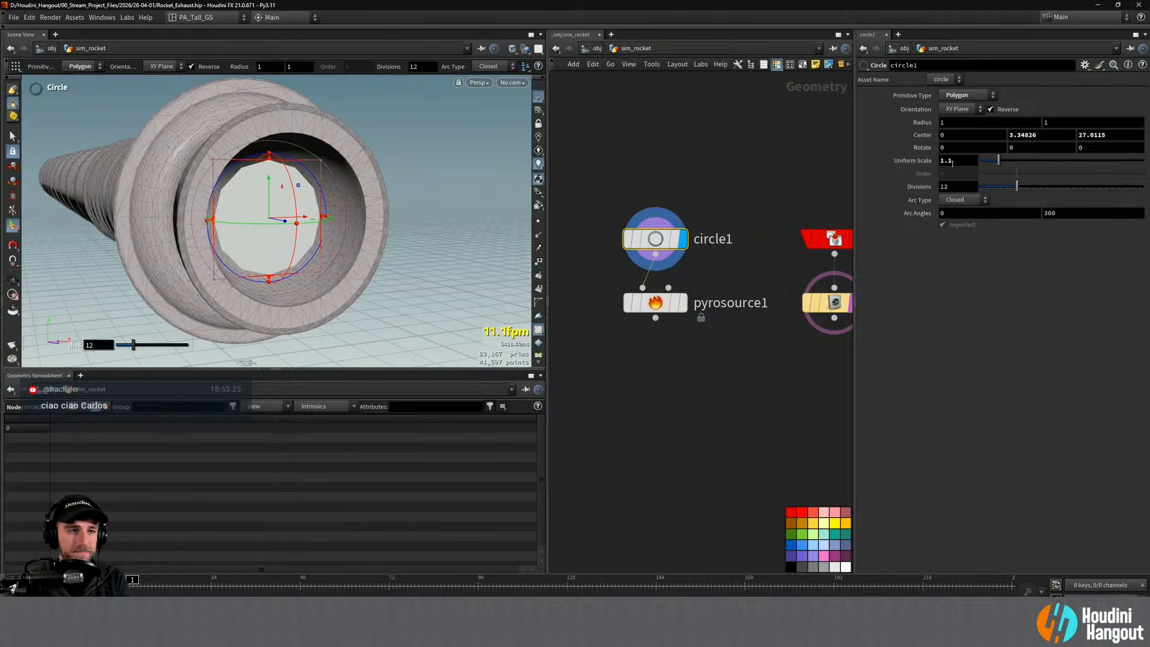
middle_click_drag(962, 160, 1036, 182)
left_click_drag(272, 192, 271, 188)
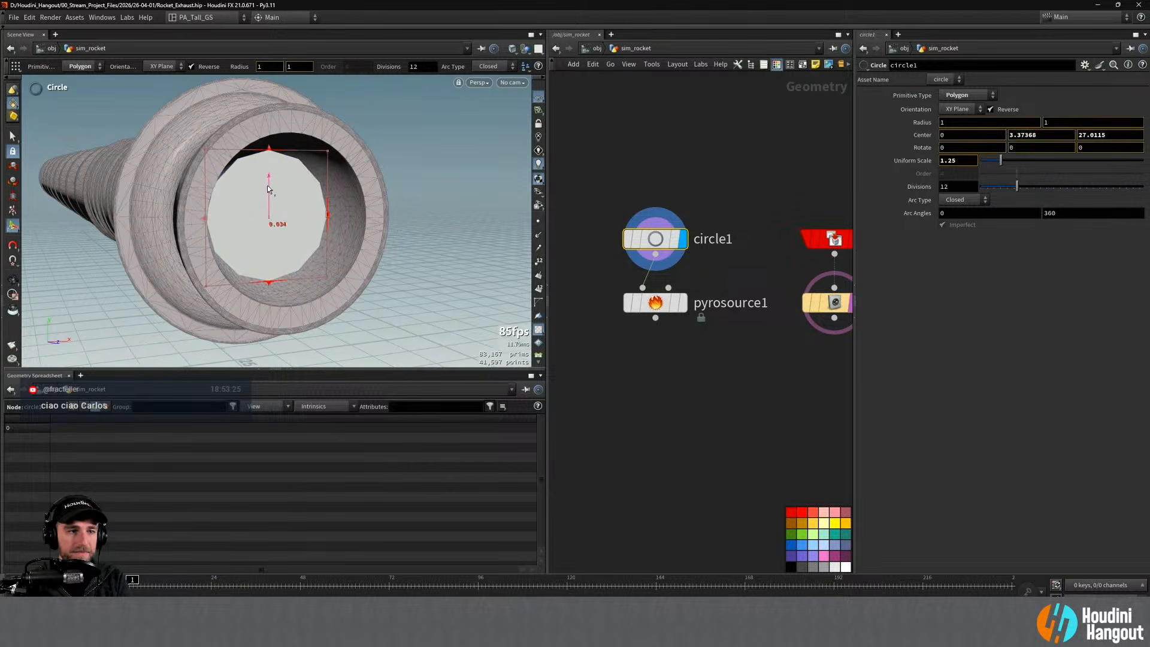
Step: Nudge circle1 inside the nozzle to a Center Y of about 3.39 and a Center Z of about 26.96
left_click_drag(280, 217, 284, 218)
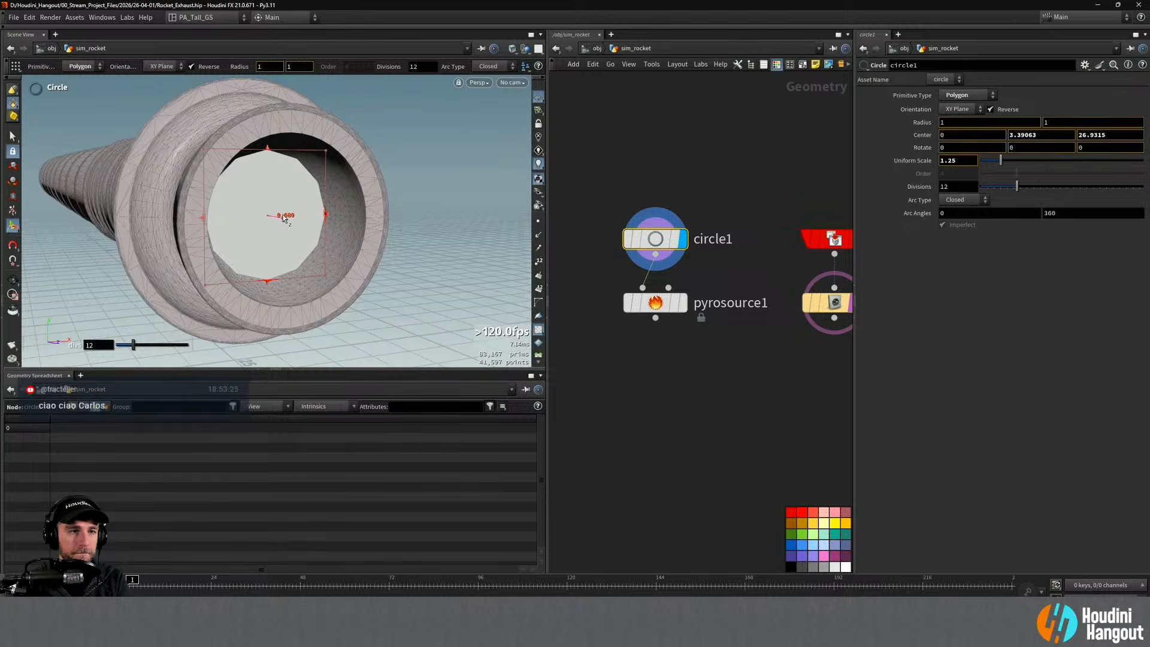
key("Escape")
left_click_drag(233, 210, 288, 186)
scroll(289, 185, "up", 3)
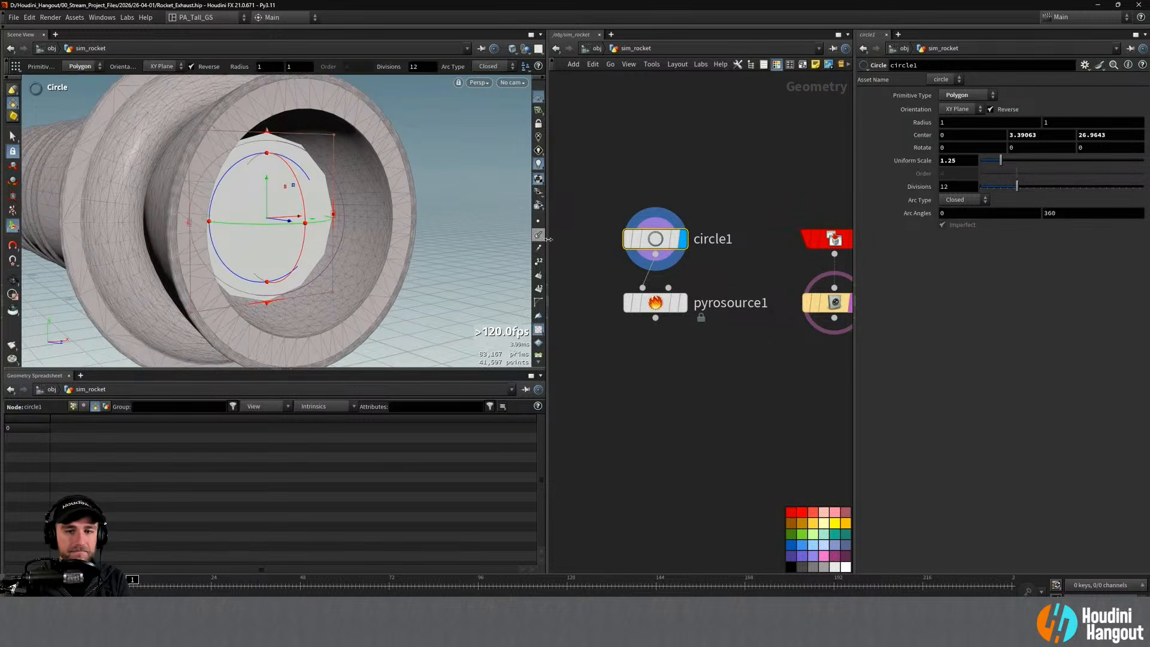
Step: Display pyrosource1 and set its Particle Separation to 0.05
left_click(683, 302)
left_click(664, 303)
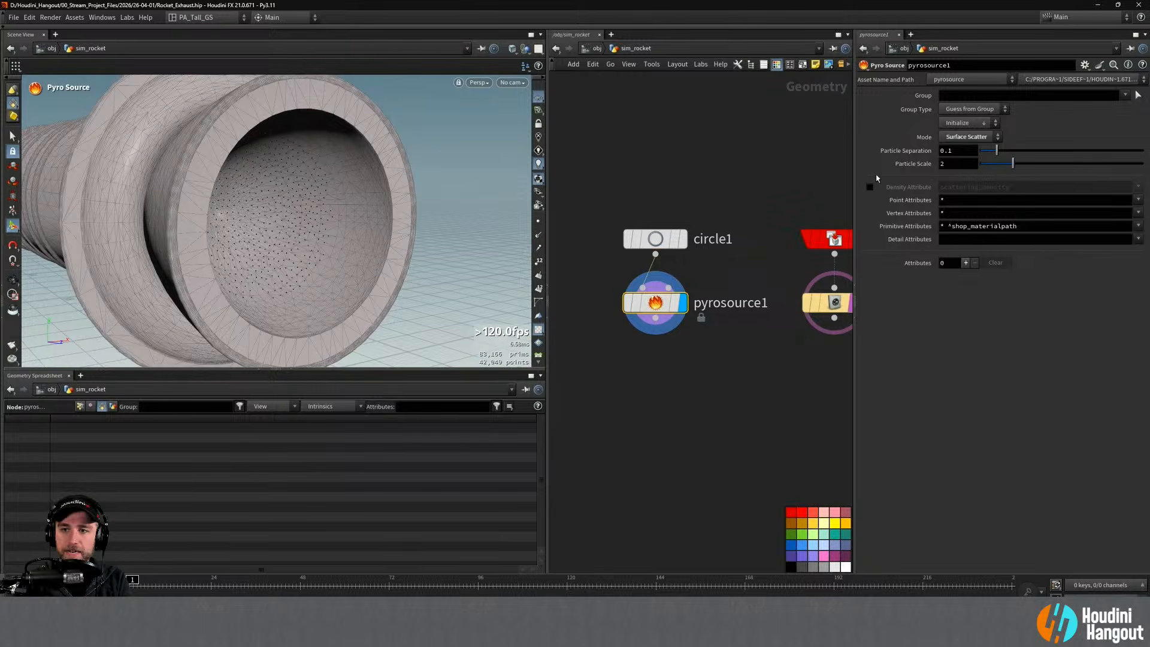
left_click_drag(156, 247, 126, 213, "alt")
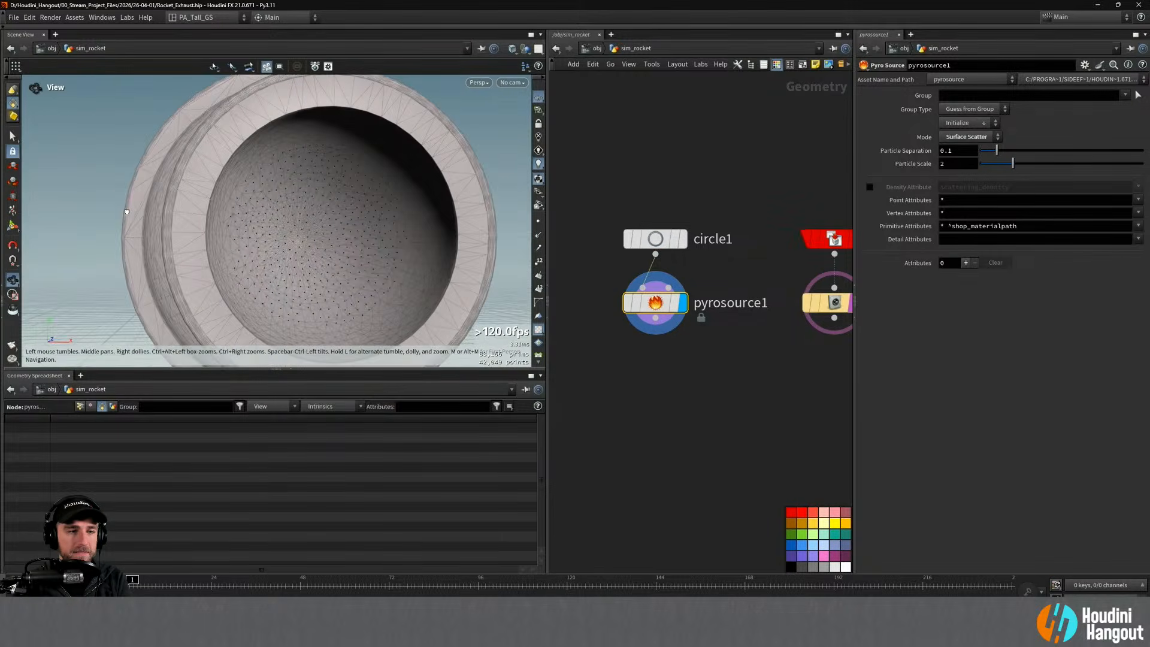
left_click(949, 150)
type("05")
key("Return")
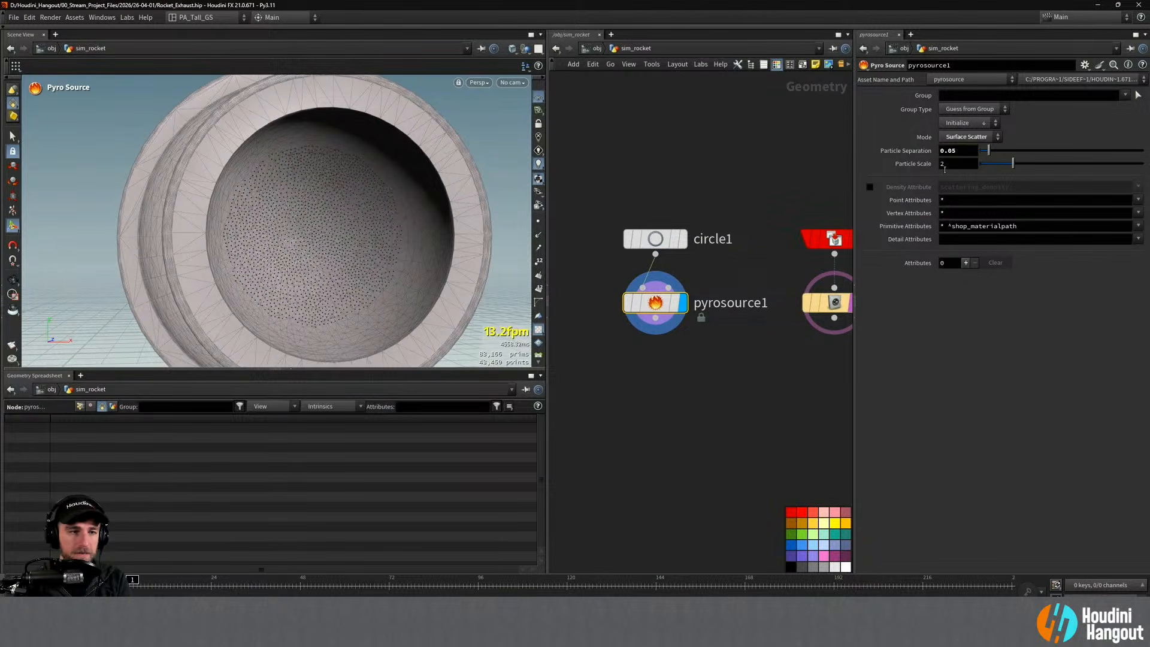
Step: Reduce pyrosource1's Particle Separation further to 0.04 for a denser scatter in the nozzle
left_click_drag(251, 252, 344, 234, "alt")
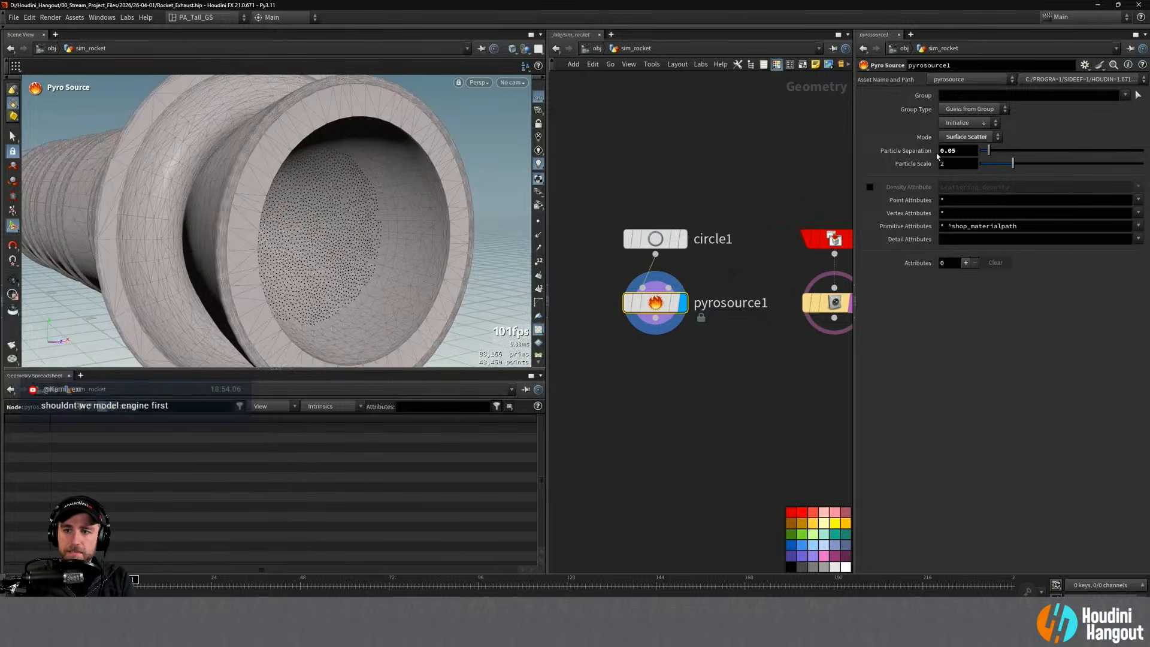
left_click(958, 151)
key("BackSpace")
type("4")
key("Return")
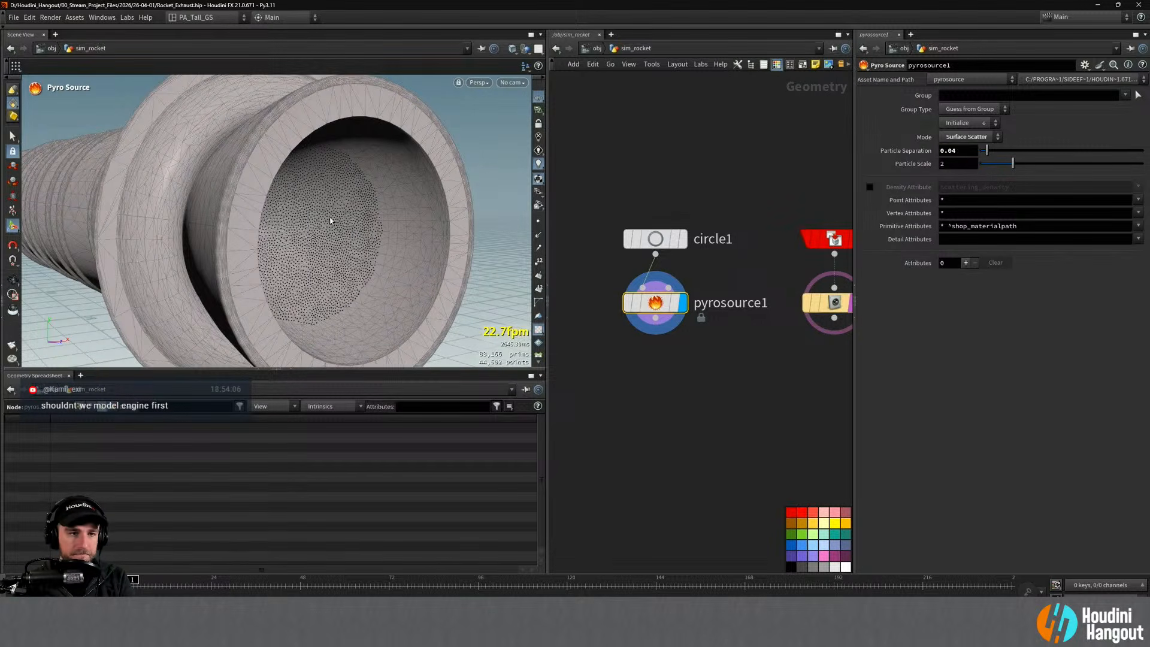
Step: Add a Volume Rasterize Attributes node fed by pyrosource1 and display it
left_click_drag(362, 231, 307, 213, "alt")
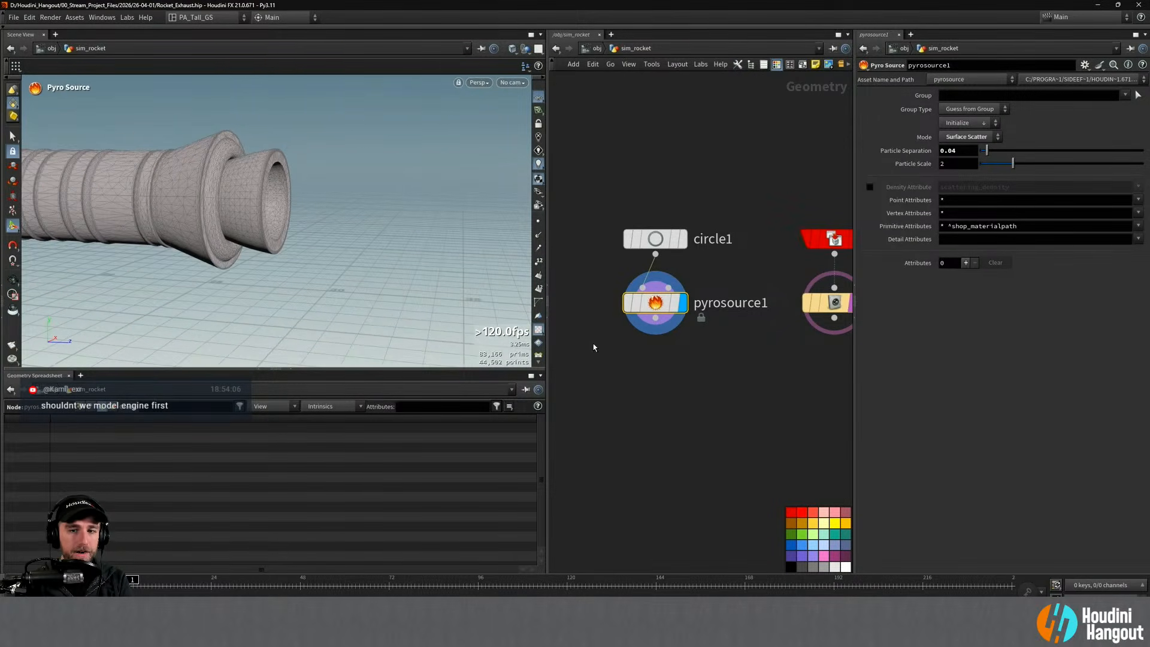
middle_click_drag(742, 419, 702, 410)
key("Tab")
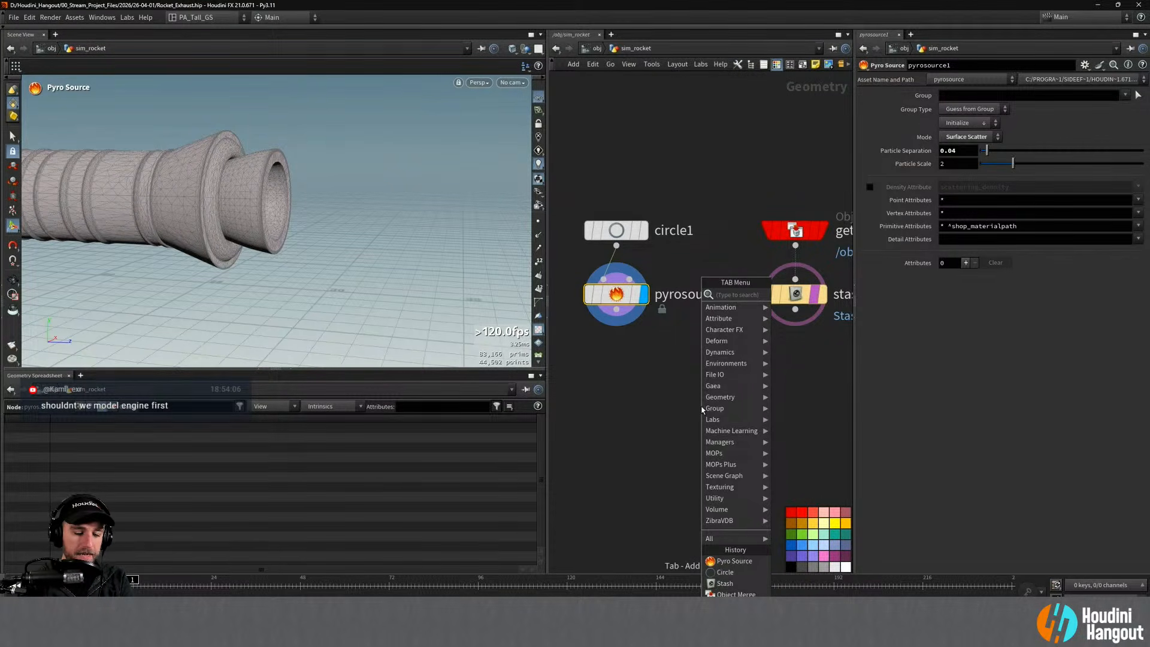
type("volume ras")
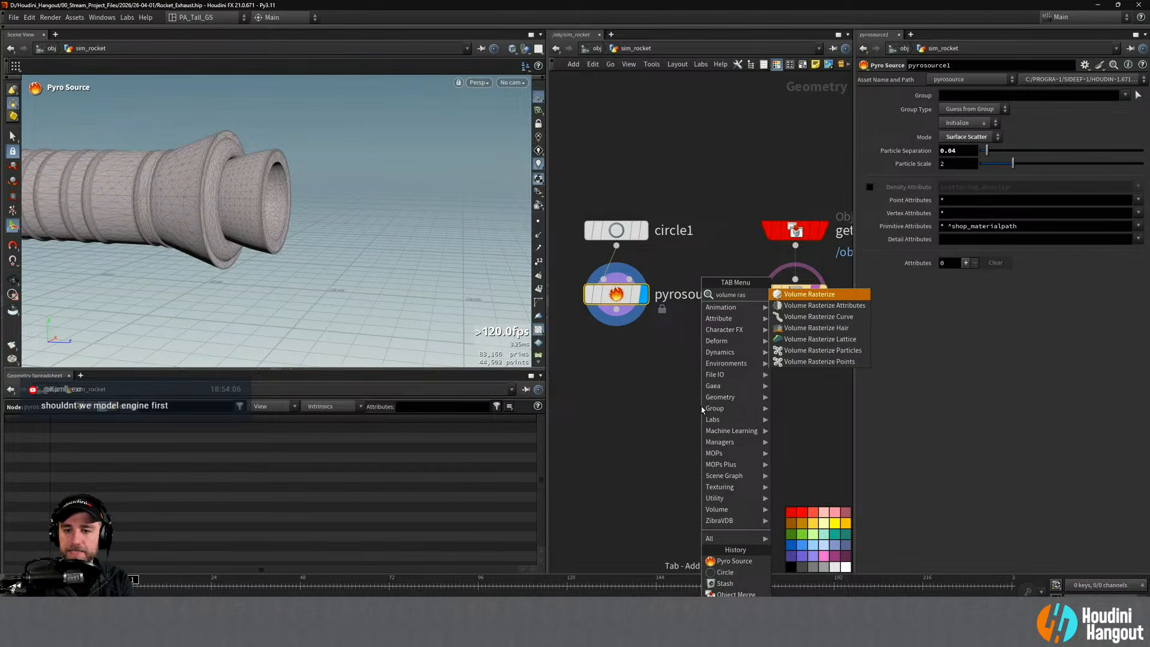
key("Return")
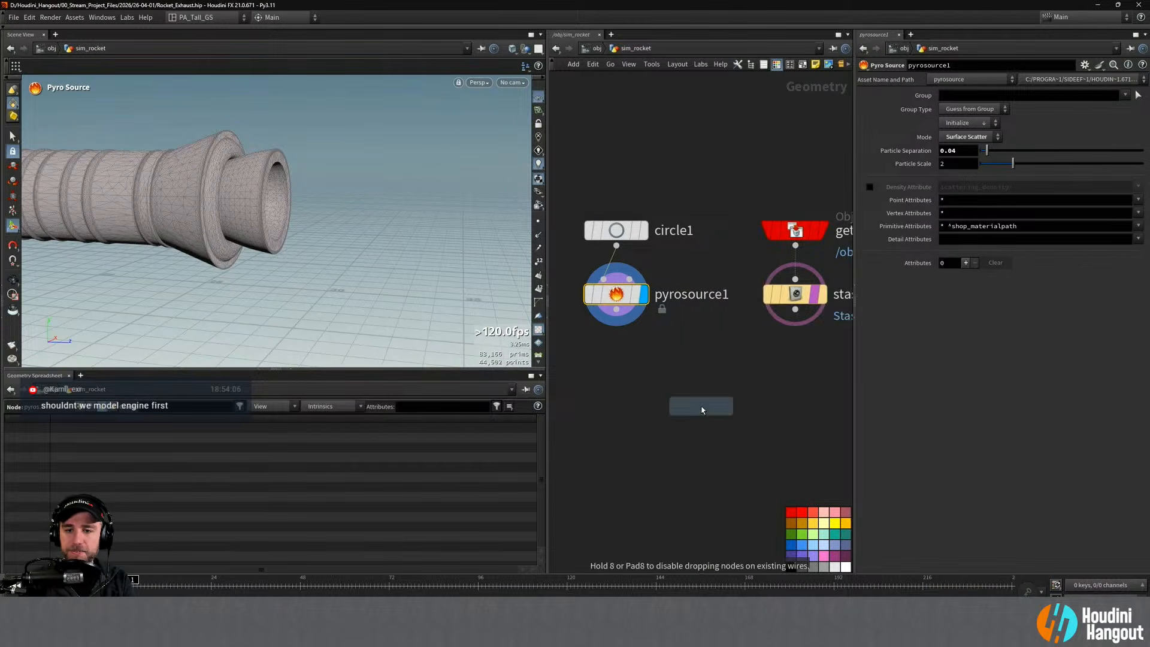
left_click(642, 307)
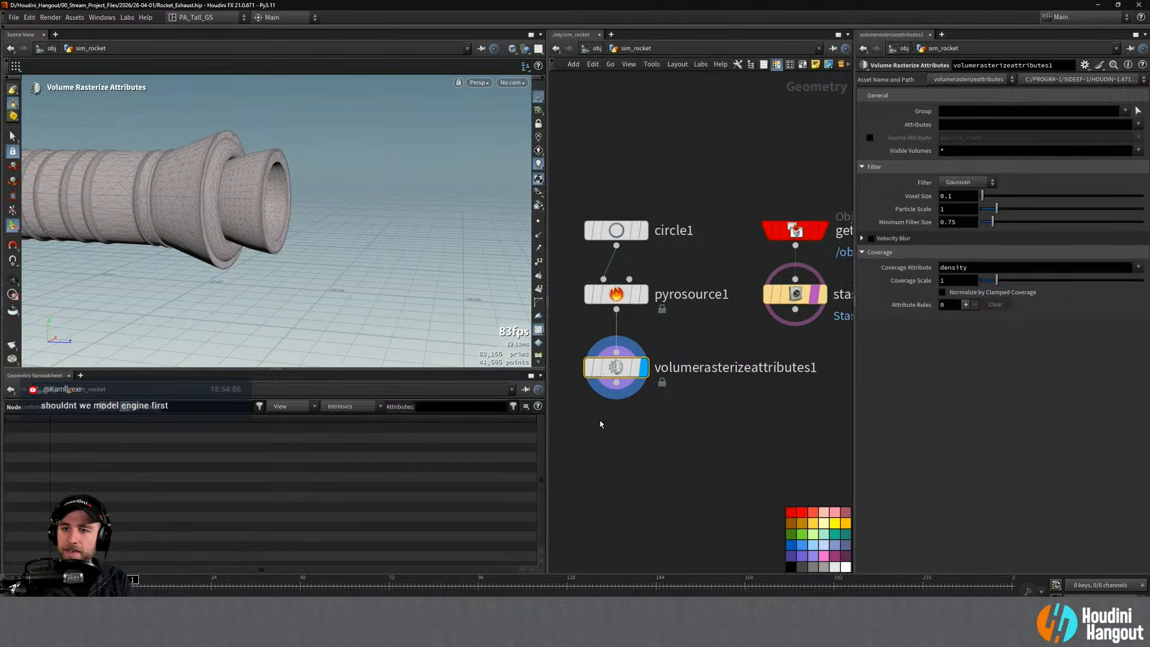
Step: Display pyrosource1 and initialize it with the Source Burn preset to add burn and temperature attributes
left_click_drag(300, 186, 218, 195, "alt")
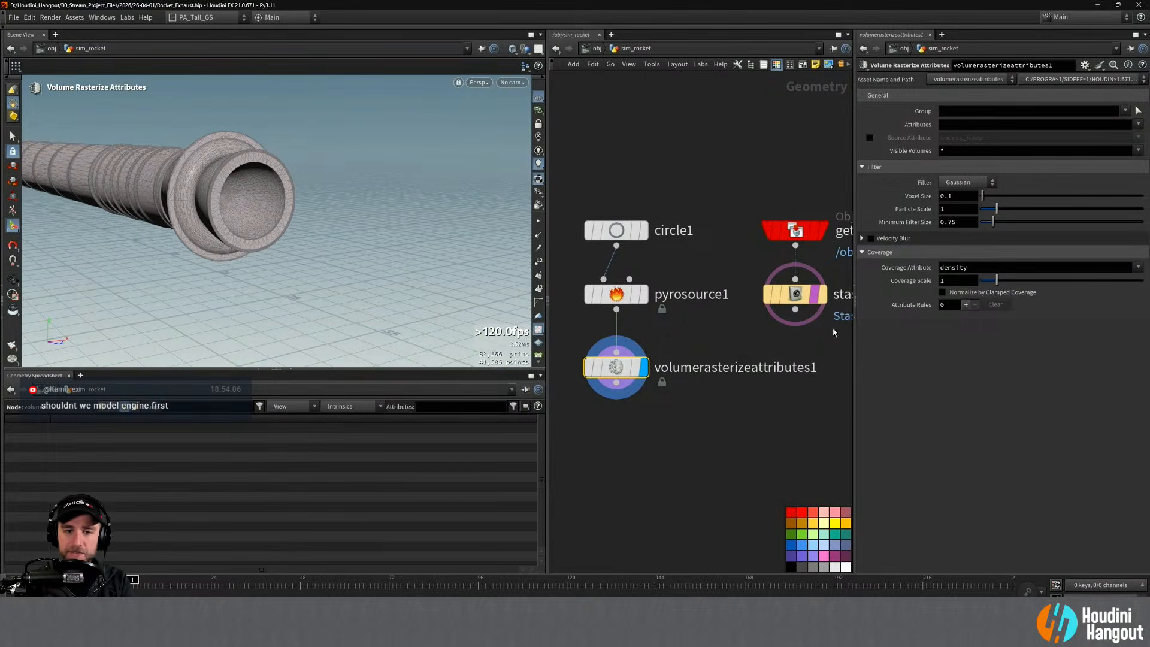
left_click(619, 298)
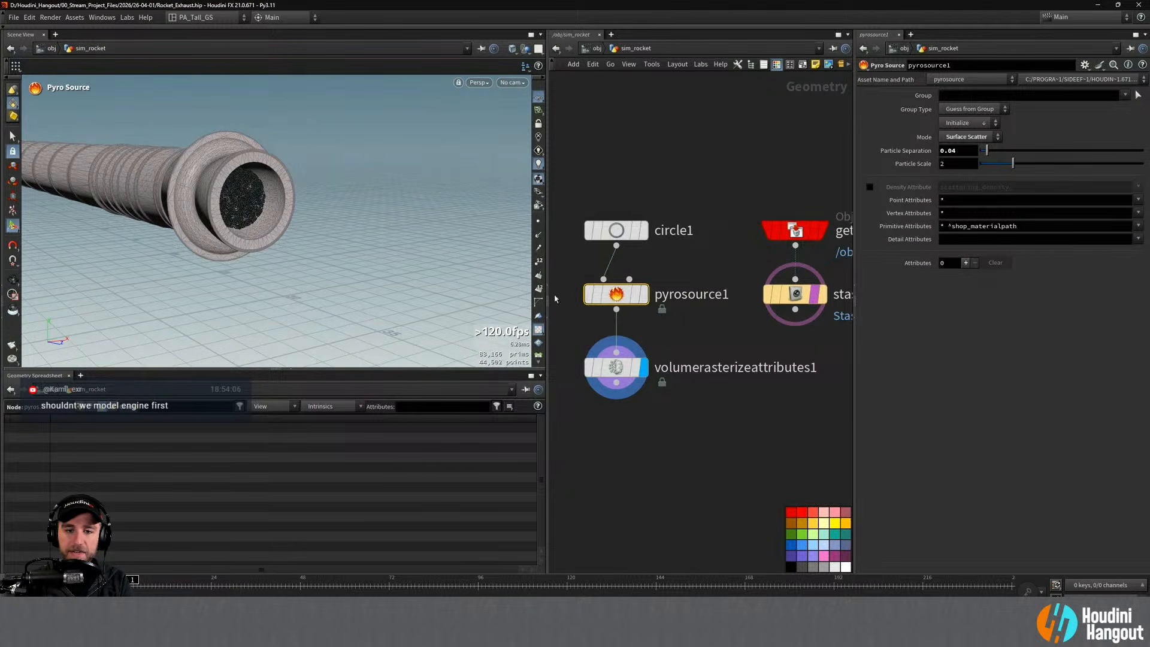
mouse_move(647, 308)
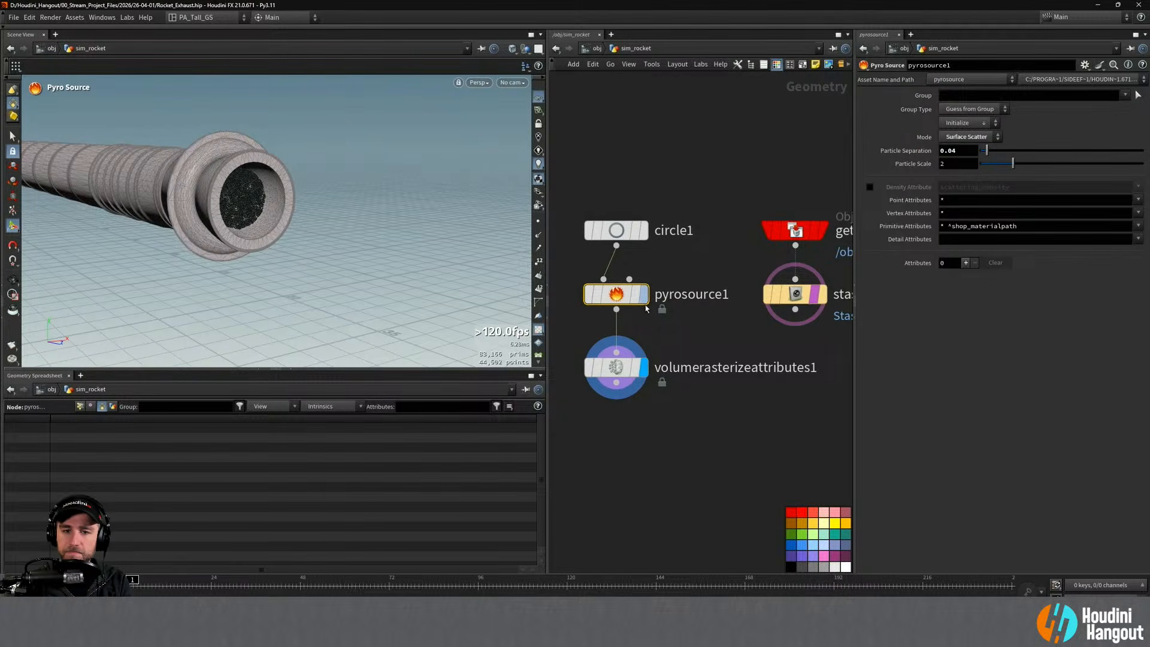
left_click(643, 294)
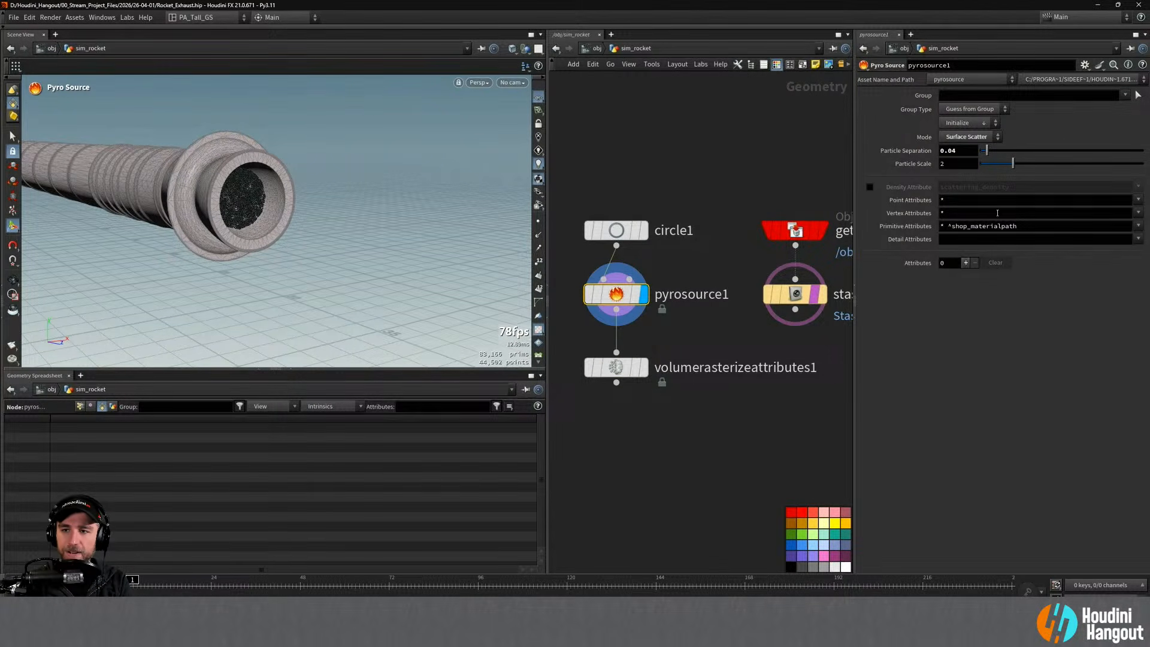
left_click(966, 123)
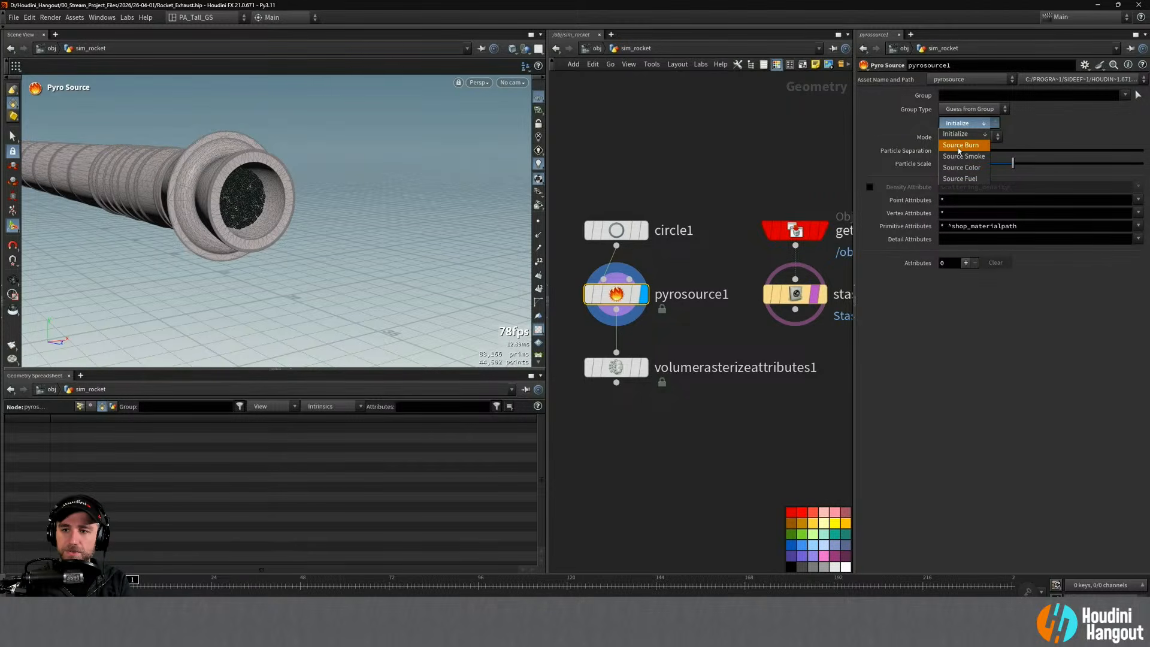
left_click(960, 145)
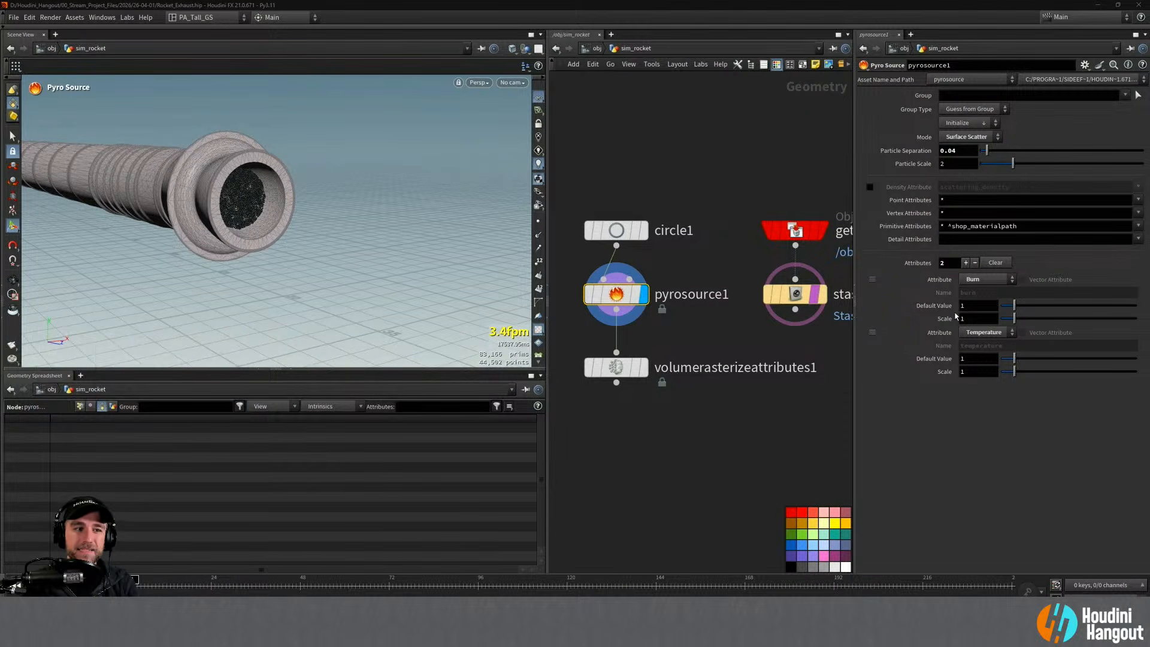
Step: Display volumerasterizeattributes1 and set its Attributes to burn and temperature
left_click_drag(234, 192, 252, 217, "alt")
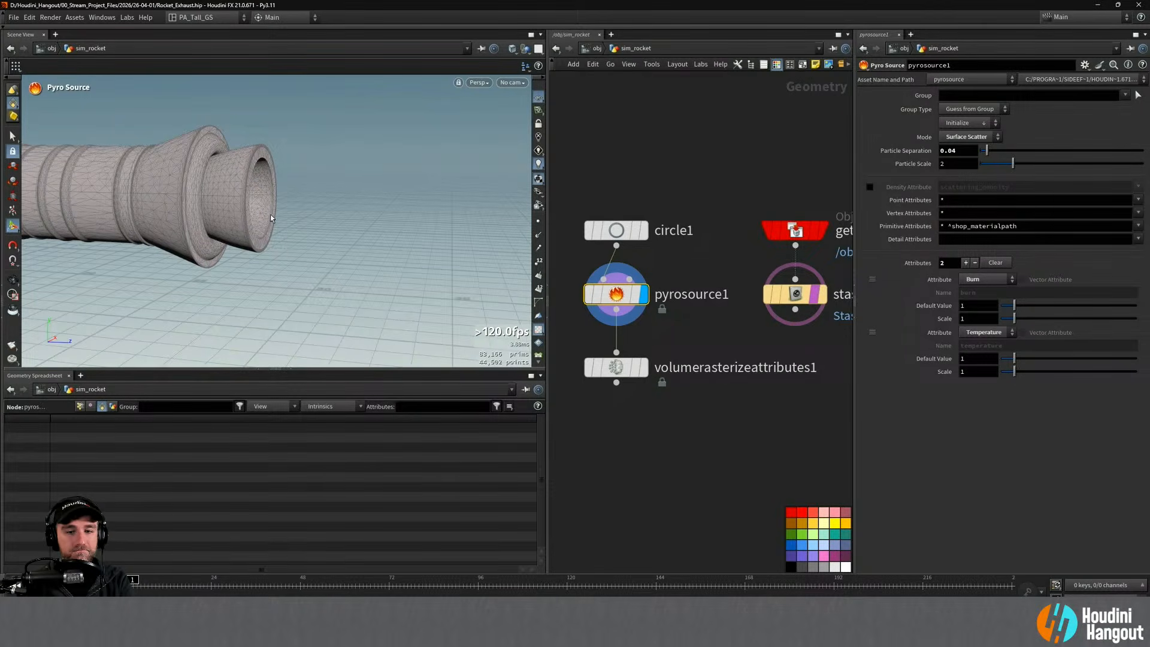
left_click(644, 367)
left_click_drag(286, 209, 222, 211, "alt")
key("Return")
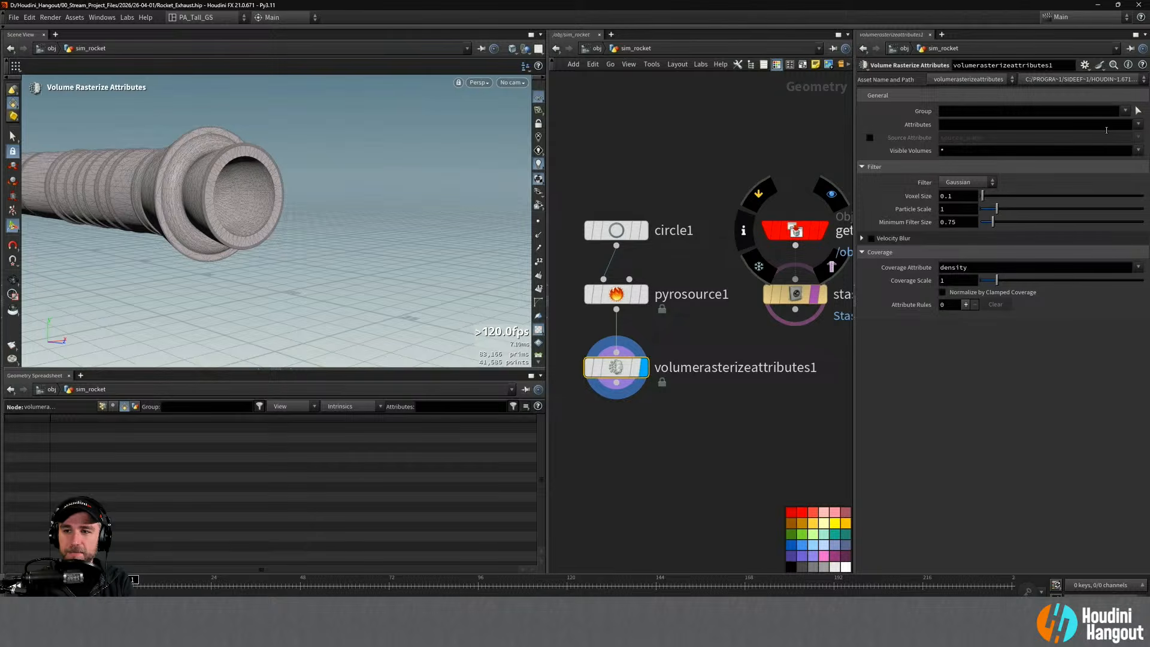
left_click(1138, 125)
left_click(1116, 148)
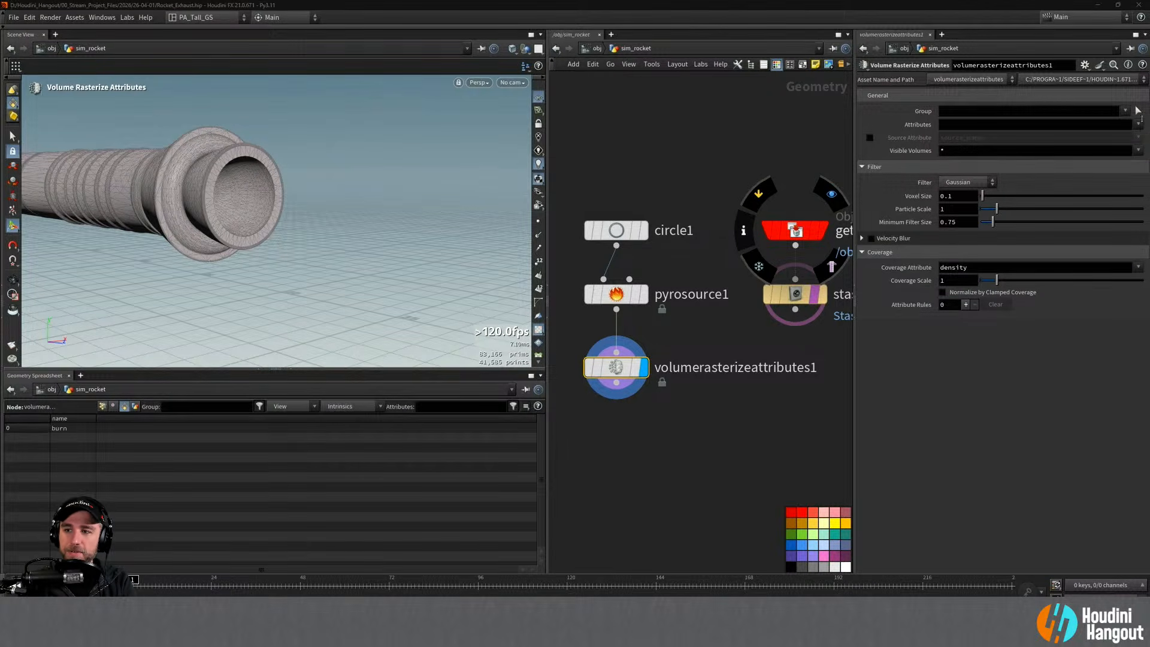
left_click(1138, 125)
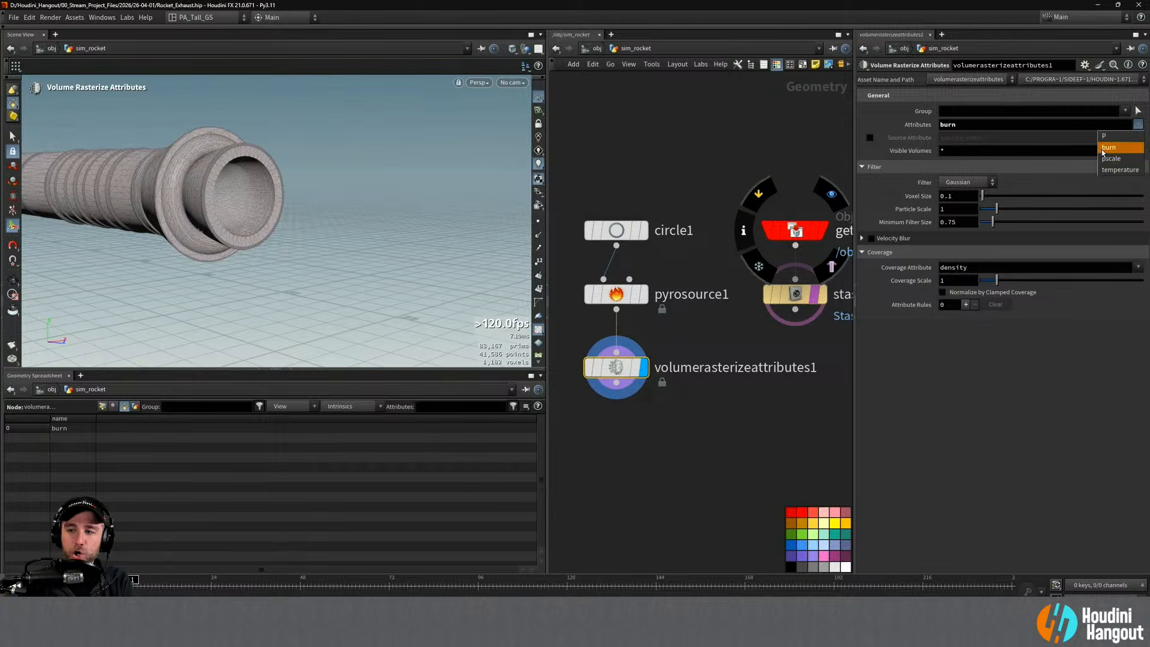
left_click(1120, 170)
Step: Move volumerasterizeattributes1 further down and insert a Point Velocity node between pyrosource1 and it
left_click_drag(256, 196, 278, 210, "alt")
left_click(623, 295)
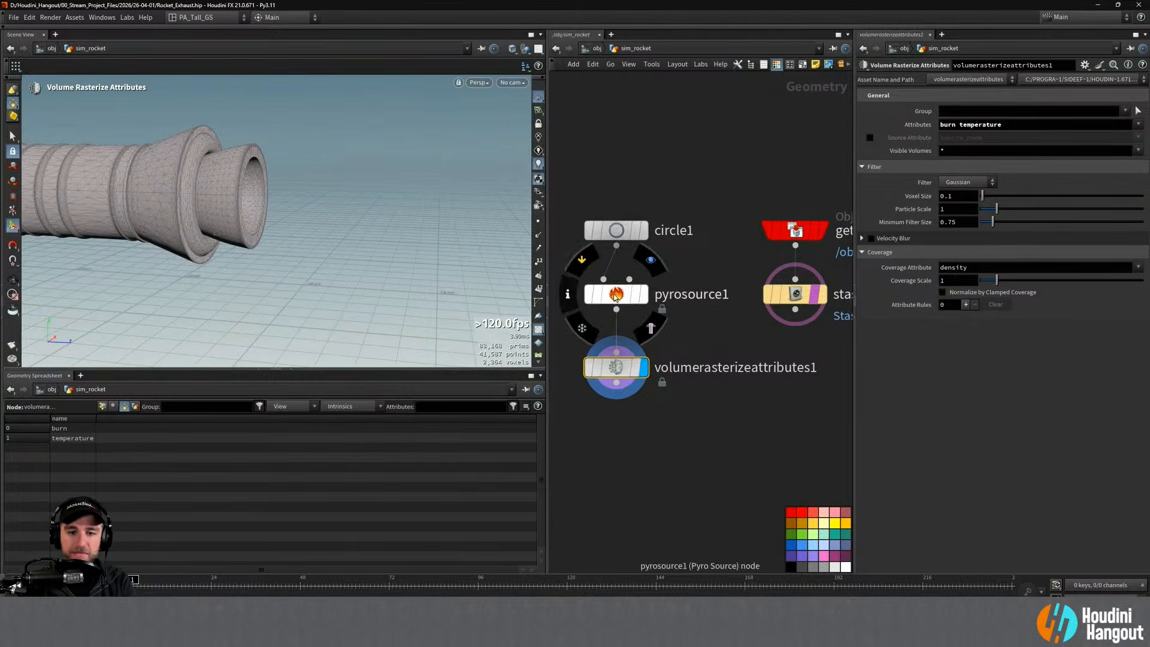
left_click_drag(222, 219, 232, 215, "alt")
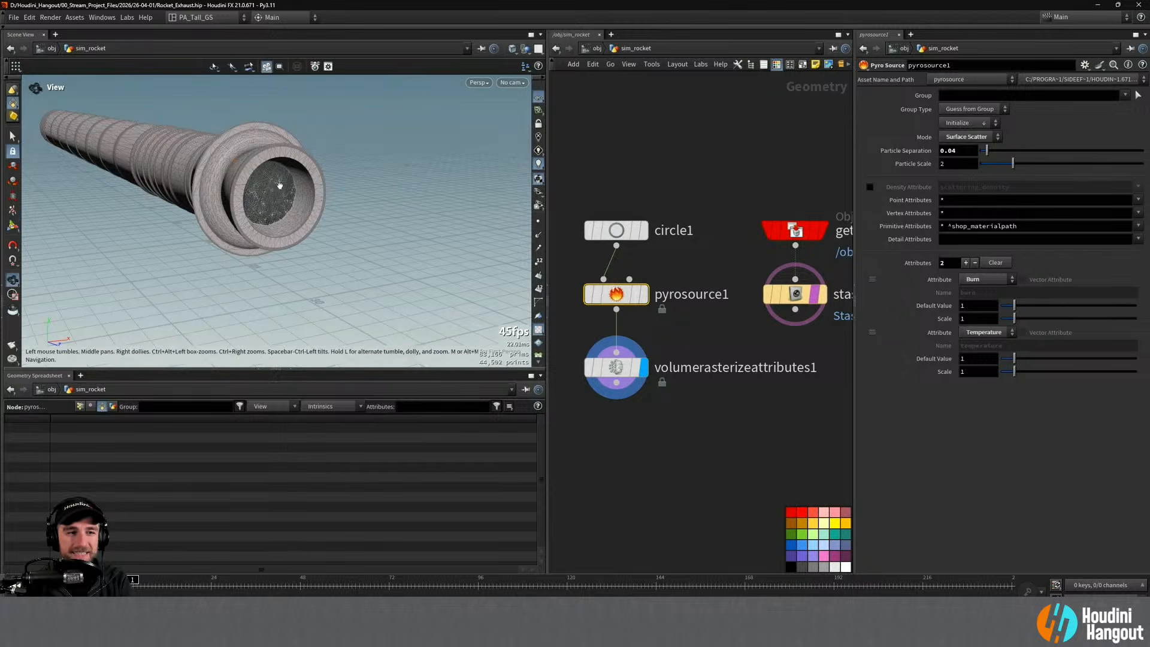
right_click_drag(300, 193, 329, 195, "alt")
left_click_drag(330, 195, 391, 193, "alt")
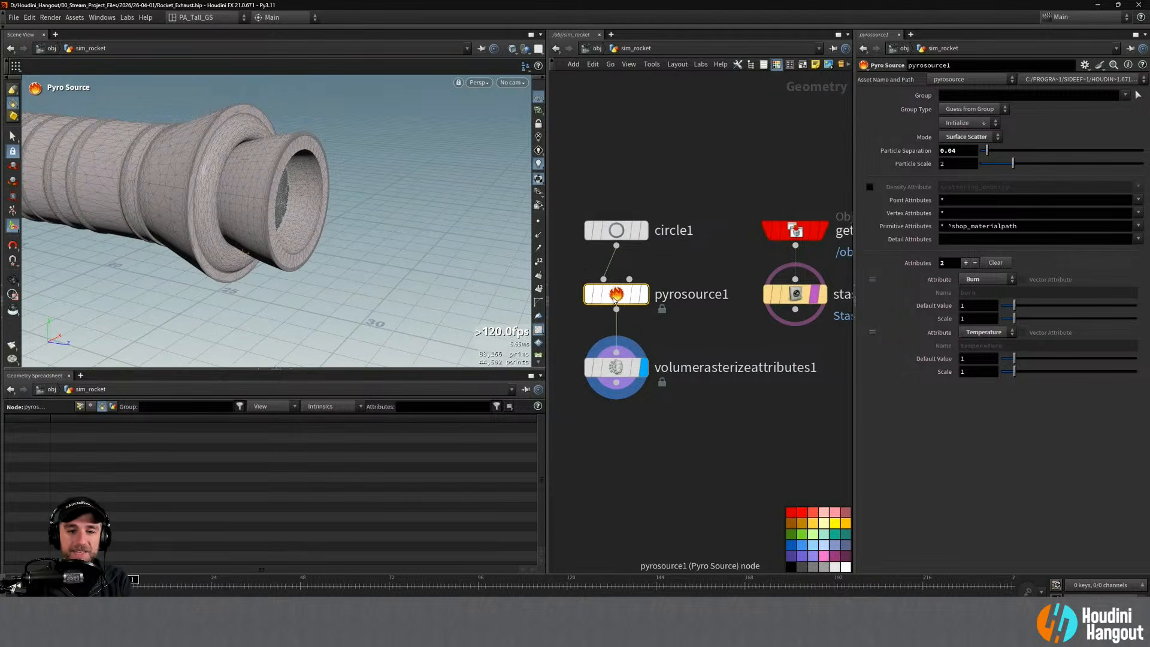
left_click_drag(616, 367, 616, 485)
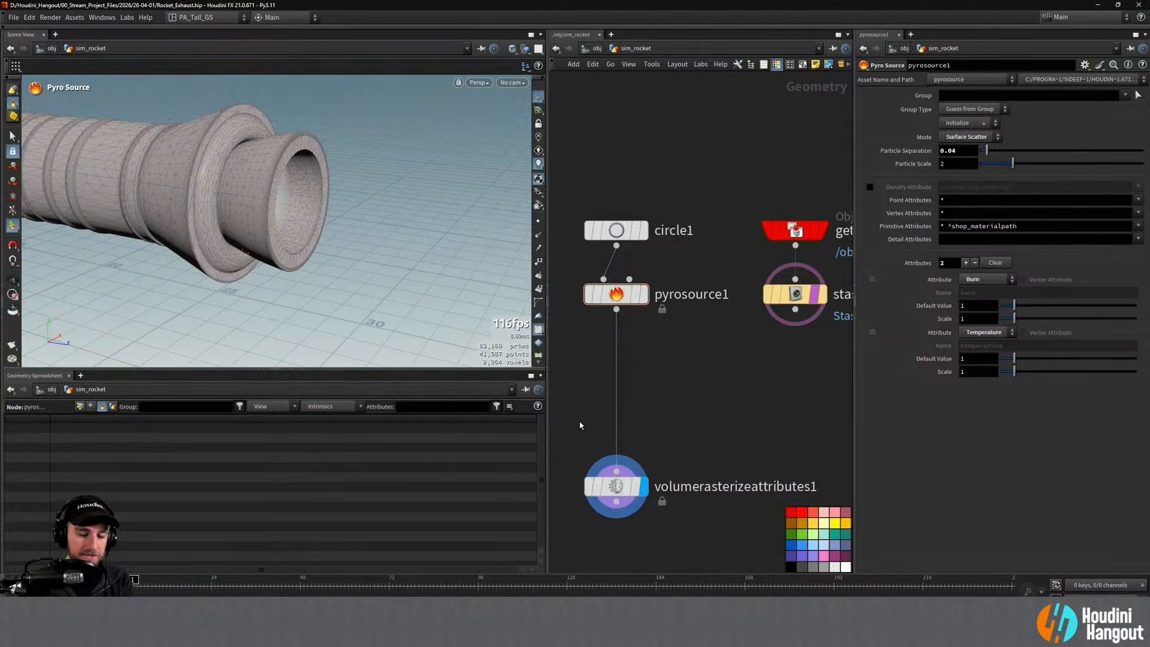
key("Tab")
type("point ve")
key("Return")
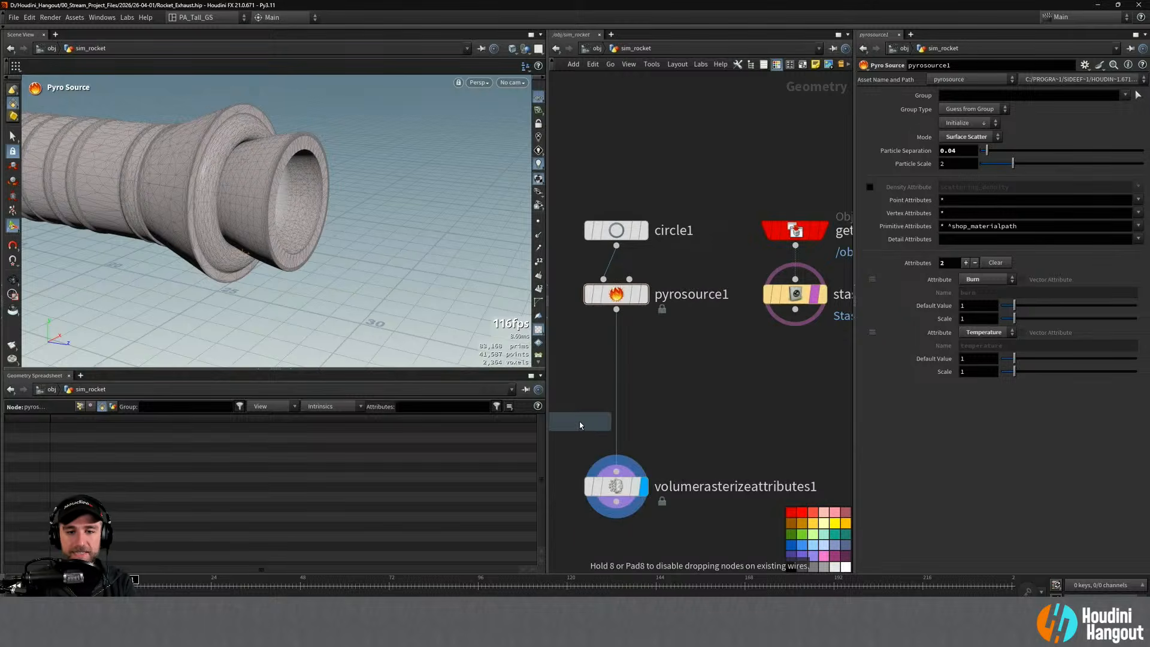
left_click(615, 369)
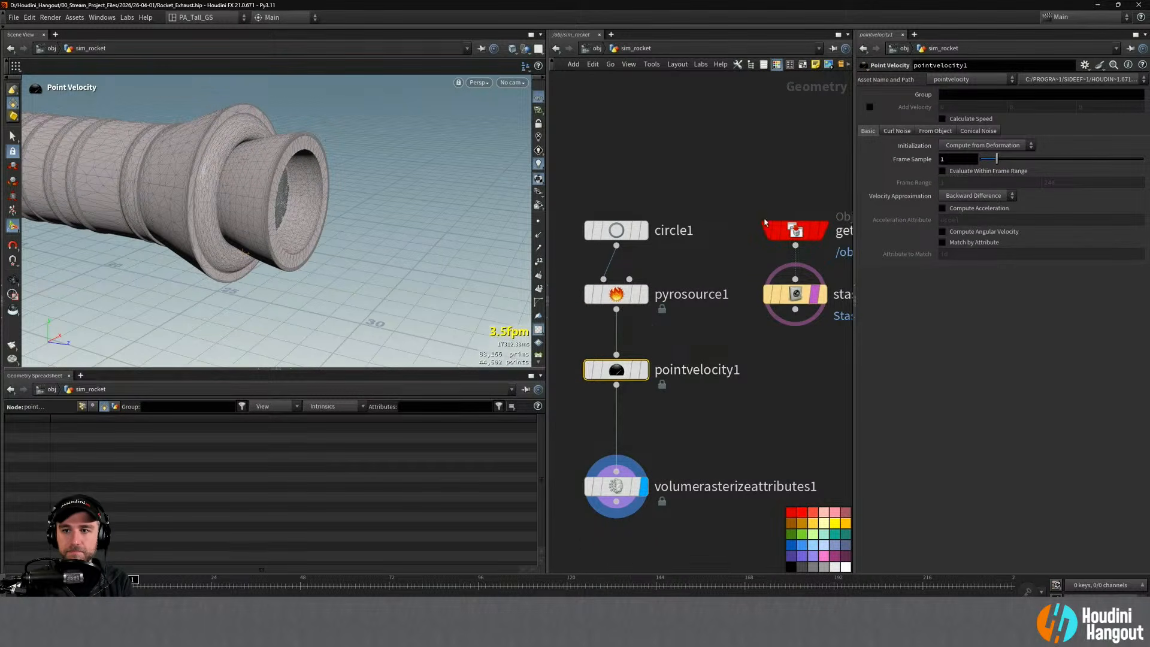
Step: Change pointvelocity1's Initialization to Set to Value and set the Z component of its Default Value to 50
left_click(971, 144)
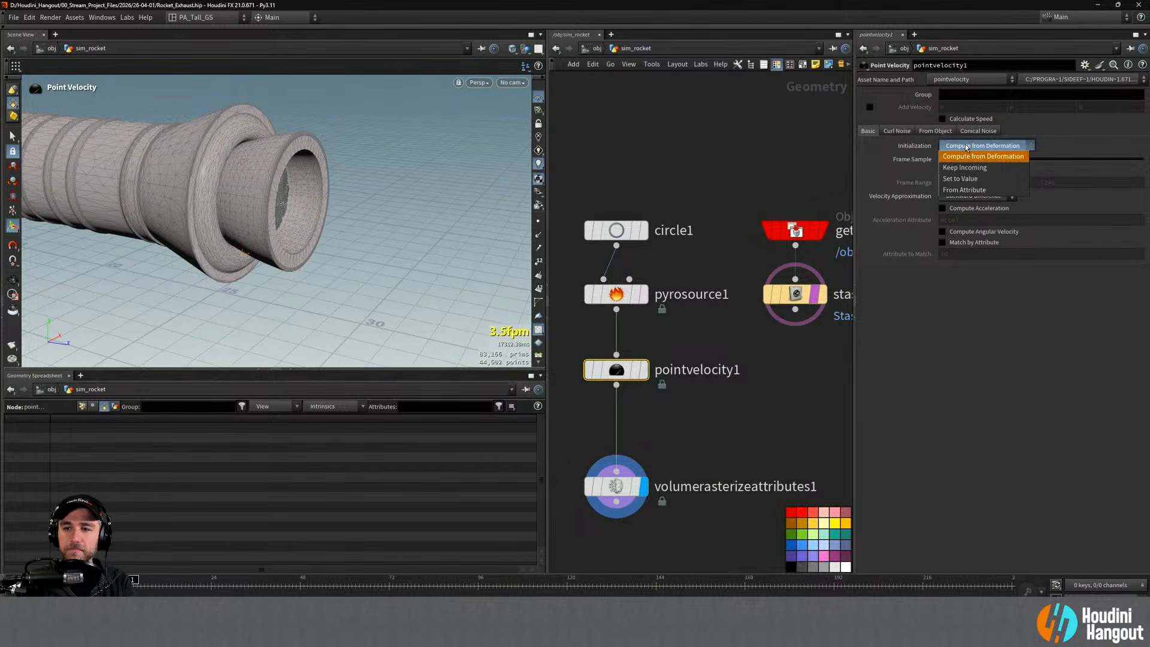
left_click(964, 179)
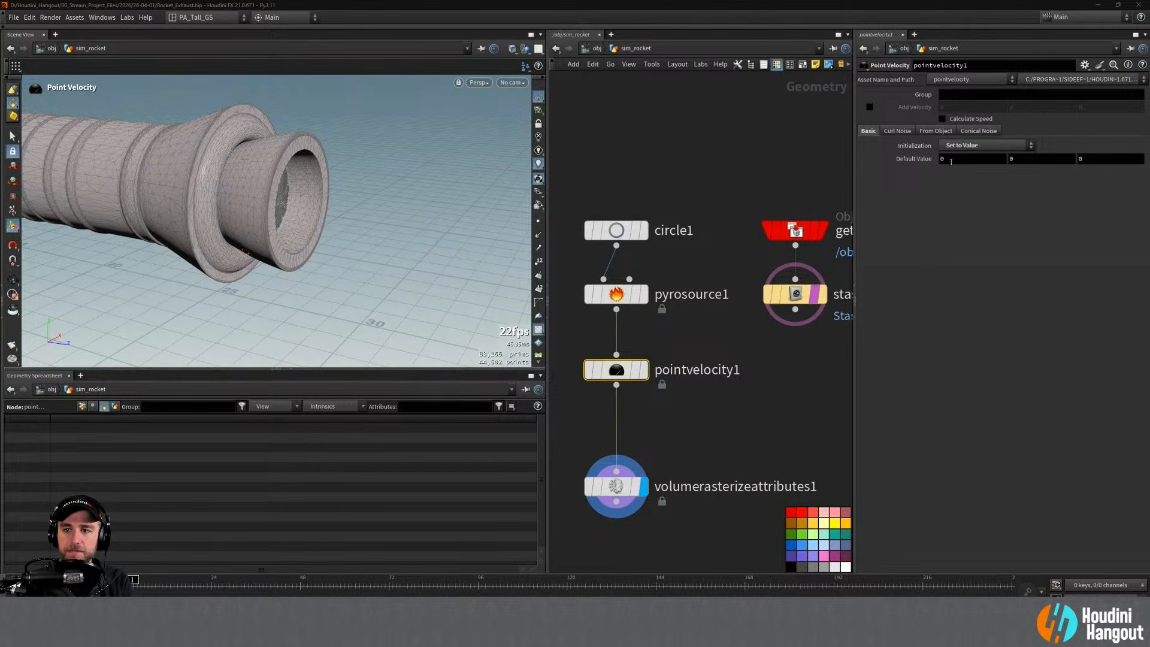
left_click_drag(169, 245, 201, 261, "alt")
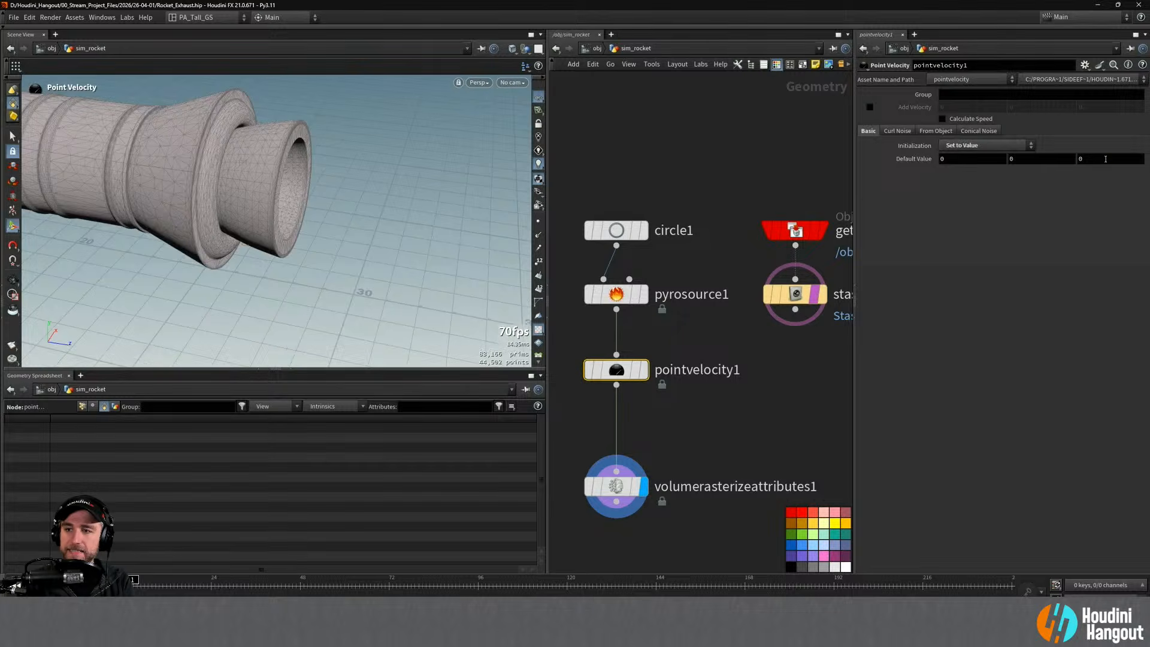
left_click_drag(1101, 159, 966, 159)
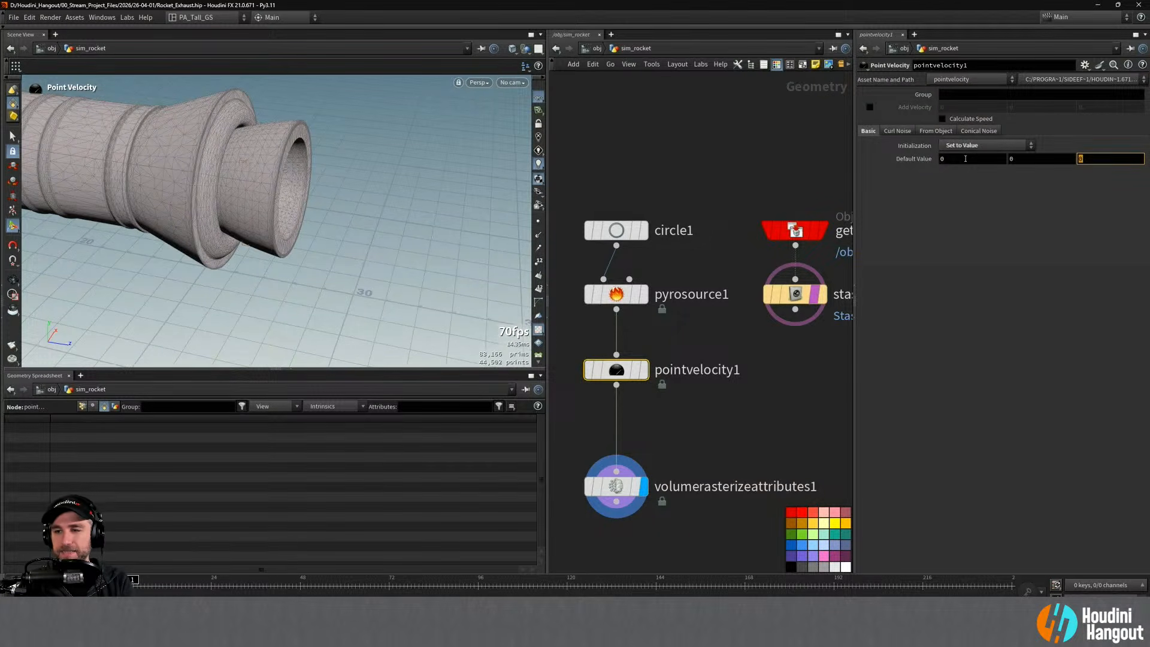
type("5")
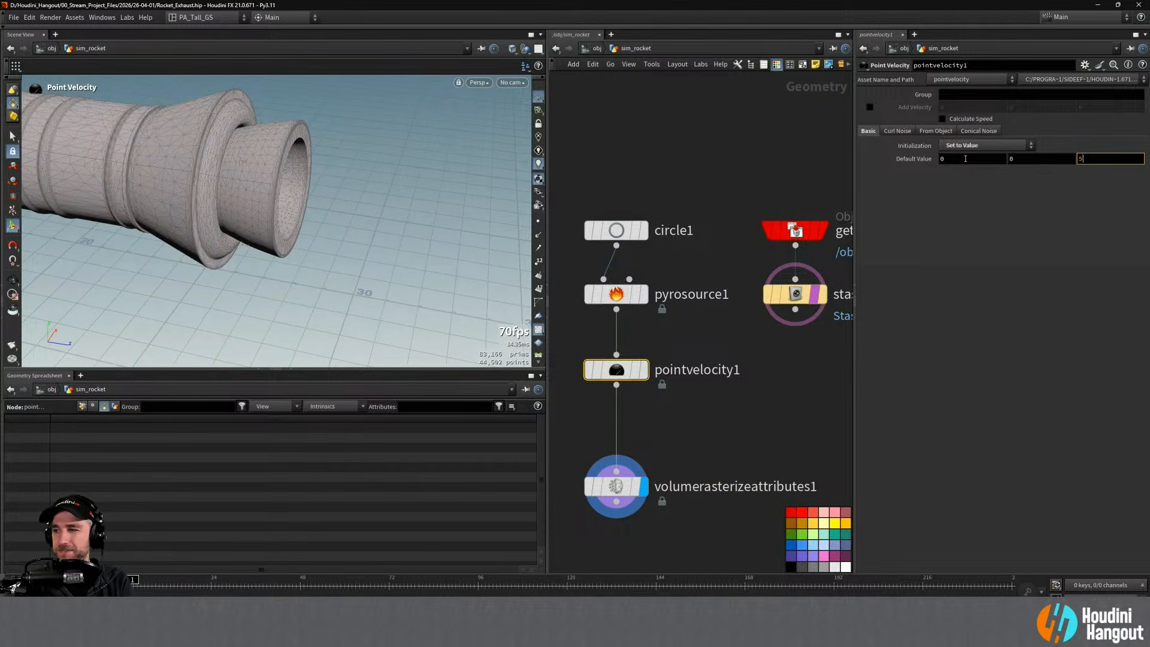
type("0")
key("Return")
Step: Lower the Z component of pointvelocity1's Default Value to 25
left_click_drag(246, 183, 162, 185, "alt")
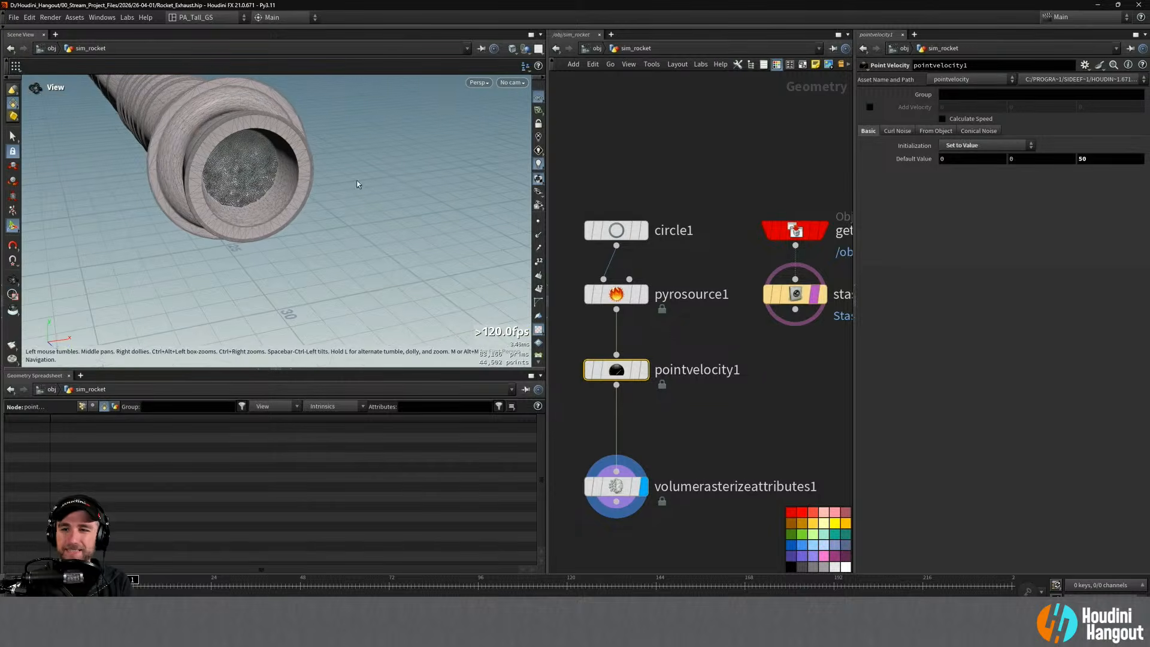
double_click(1112, 162)
type("25")
key("Return")
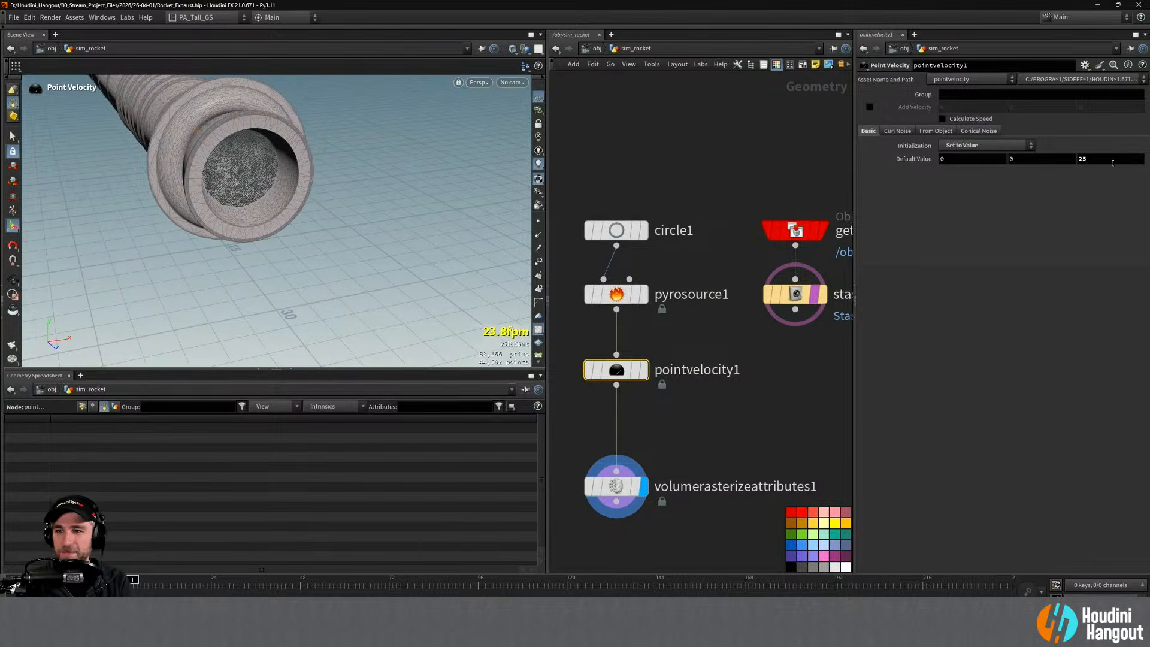
Step: Examine the rocket's full length and its nozzle with the source disc from several angles
mouse_move(262, 169)
left_mouse_down("alt")
mouse_move(277, 185)
mouse_move(256, 179)
left_mouse_up("alt")
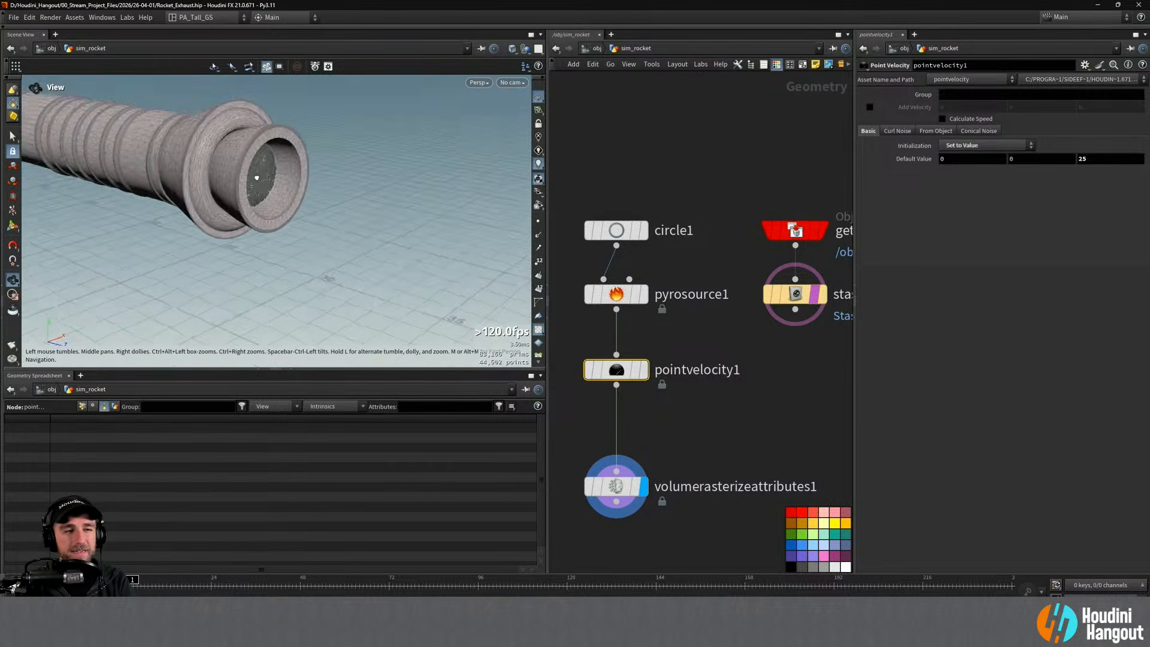
right_click_drag(257, 179, 97, 218, "alt")
left_click_drag(225, 182, 303, 179, "alt")
right_click_drag(303, 179, 225, 184, "alt")
middle_click_drag(225, 184, 258, 195, "alt")
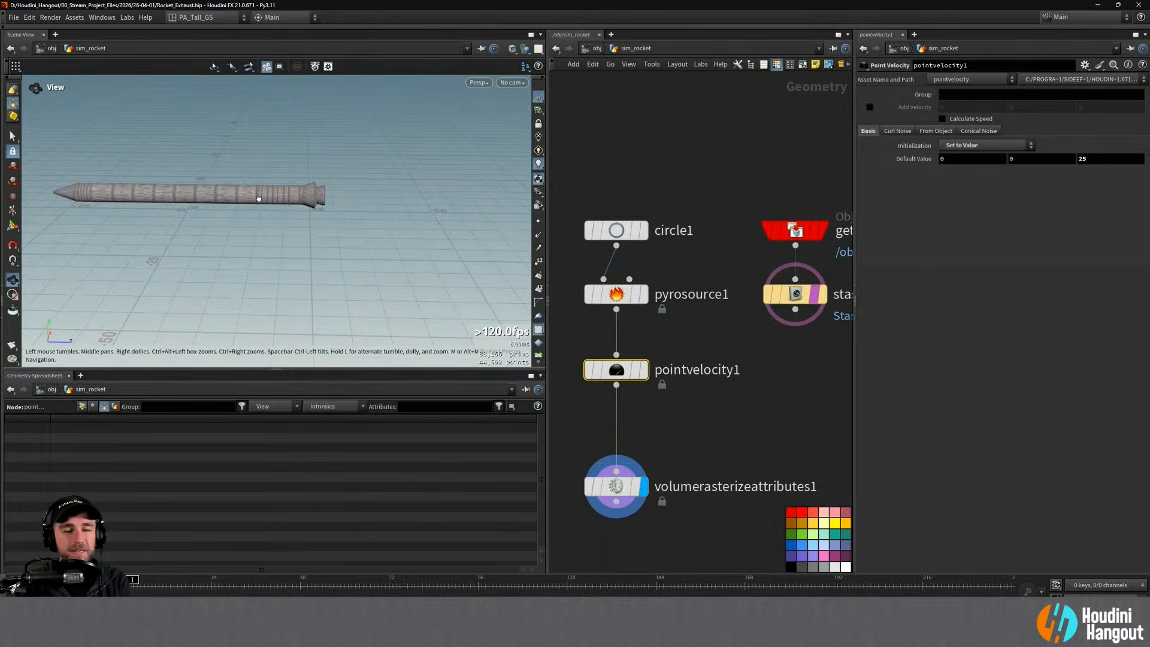
left_click_drag(258, 196, 204, 188, "alt")
middle_click_drag(203, 189, 203, 202, "alt")
right_click_drag(202, 203, 411, 156, "alt")
middle_click_drag(358, 194, 306, 195, "alt")
right_click_drag(306, 196, 405, 185, "alt")
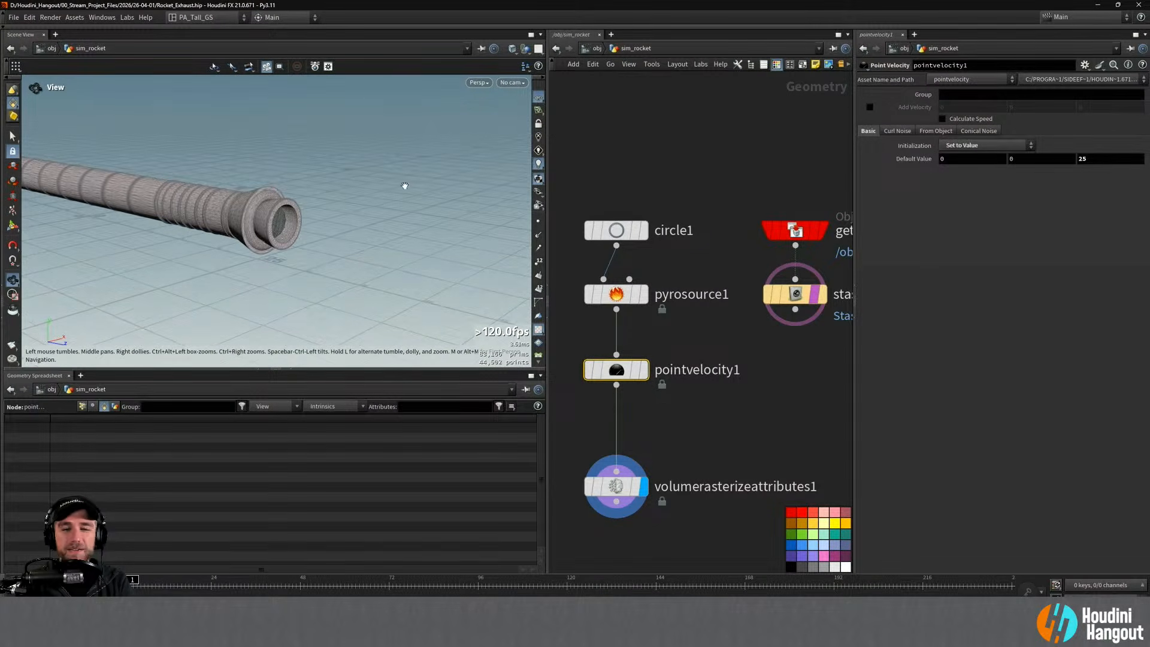
Step: Set the Z component of pointvelocity1's Default Value to 50
left_click(1098, 160)
type("50")
key("Return")
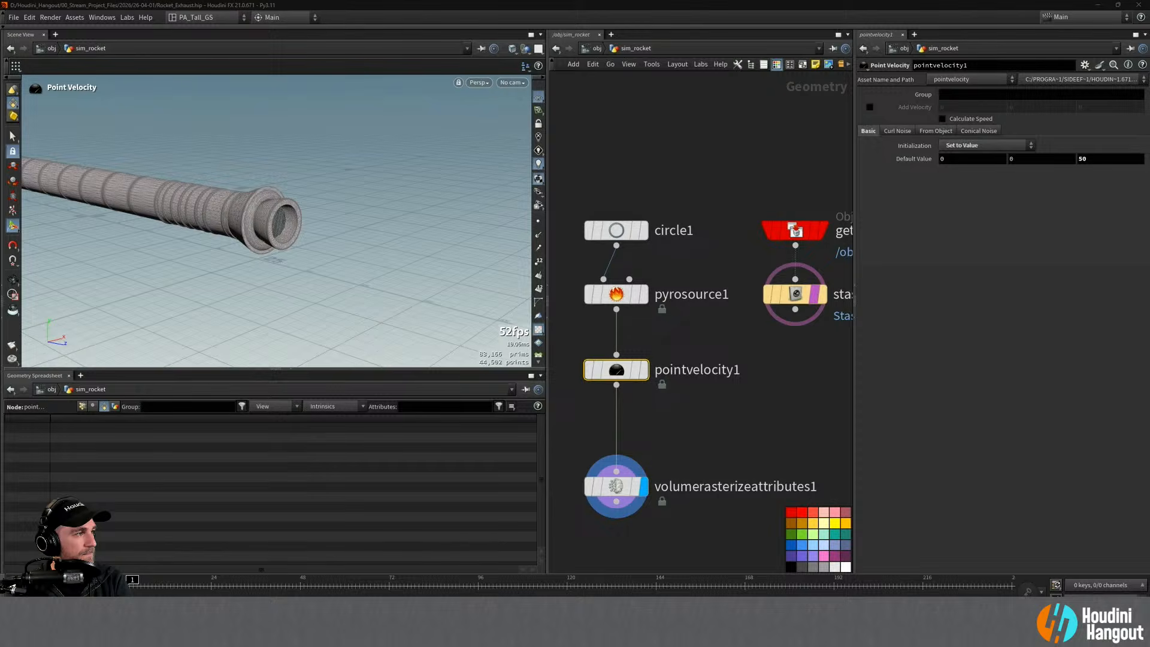
Step: Switch to the YouTube video of the Artemis II launch, study the engine exhaust during the burn, and put the video window away
left_click_drag(0, 189, 598, 180)
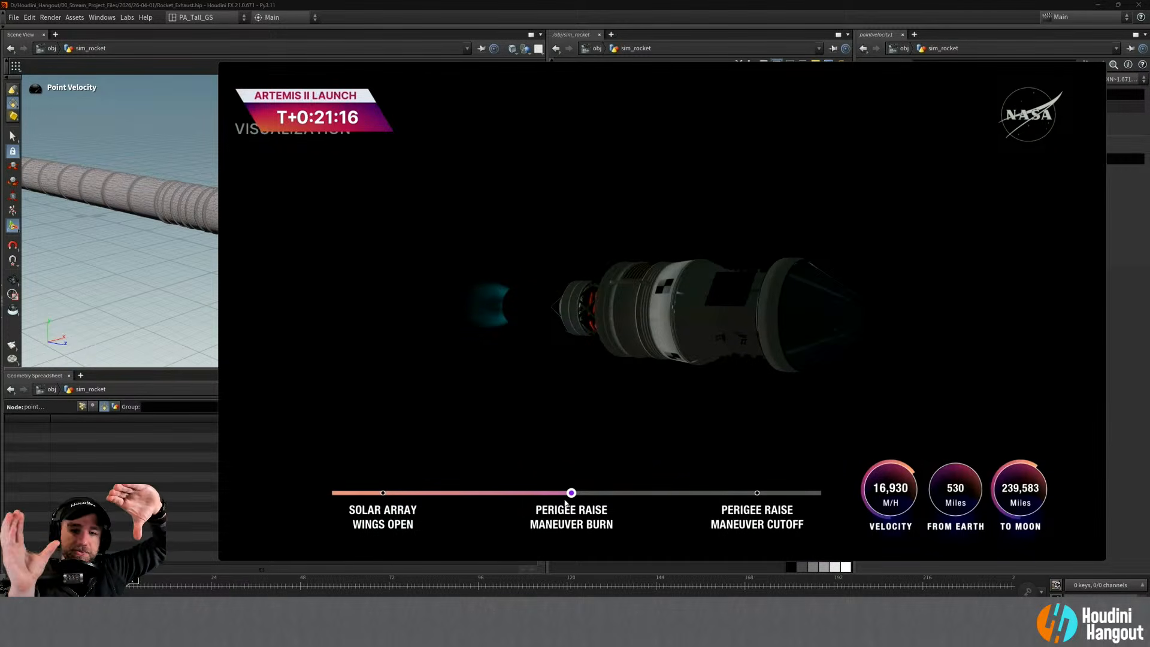
mouse_move(631, 451)
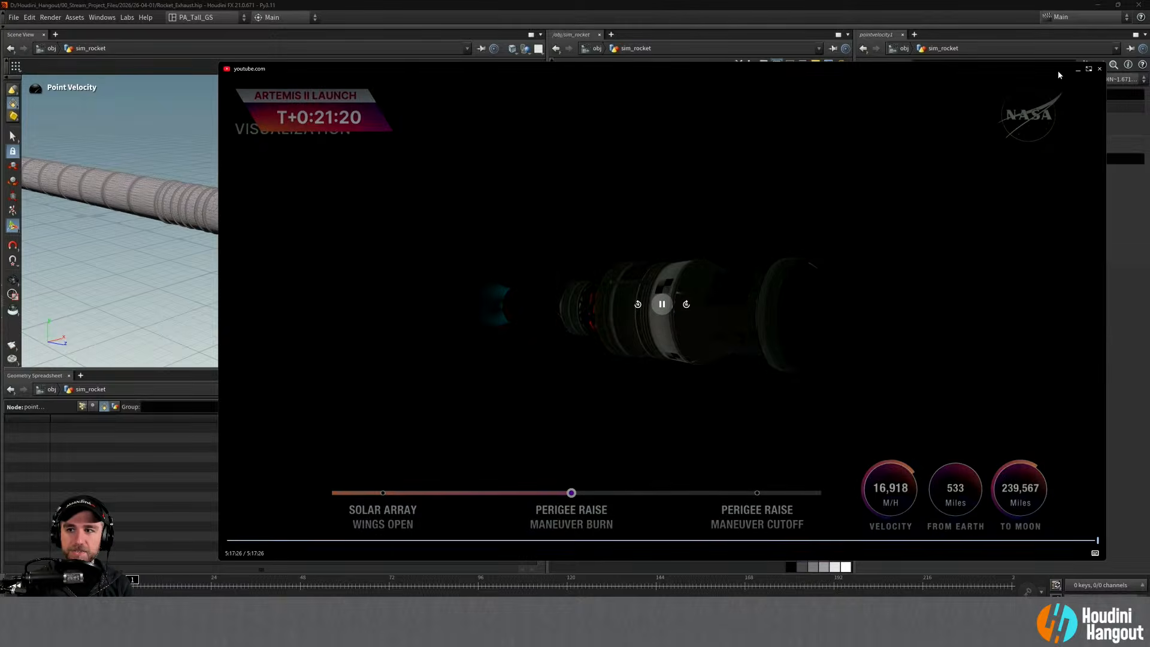
left_click(1088, 71)
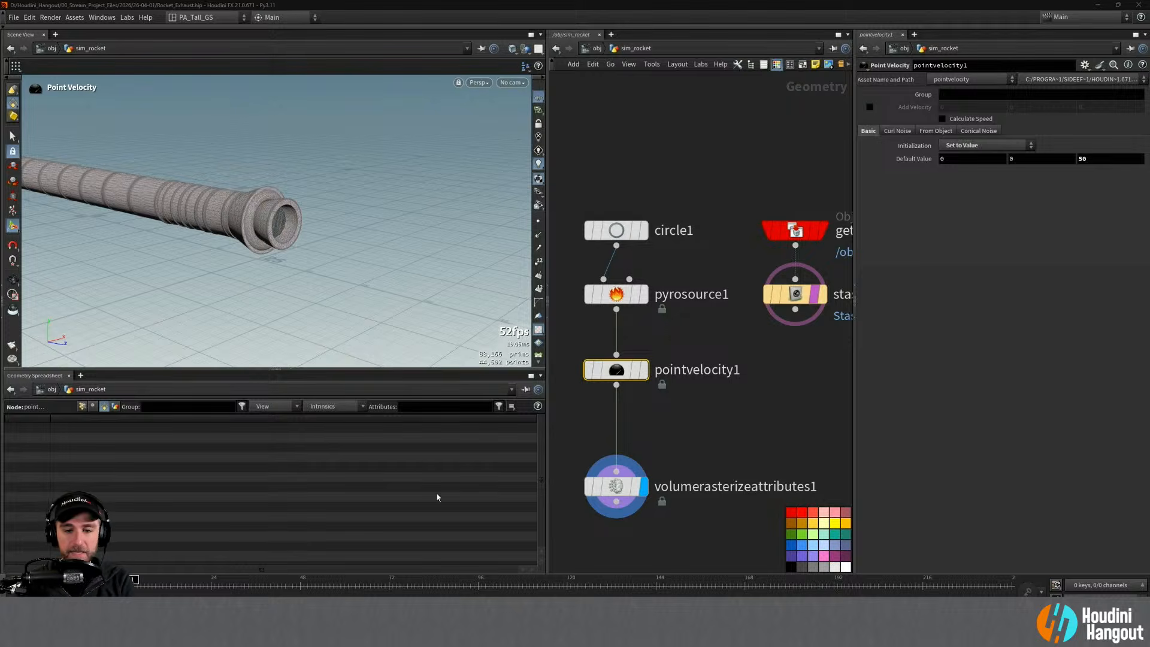
Step: Display pointvelocity1 with points shown in the viewport and turn off the stash node's template display
left_click(643, 370)
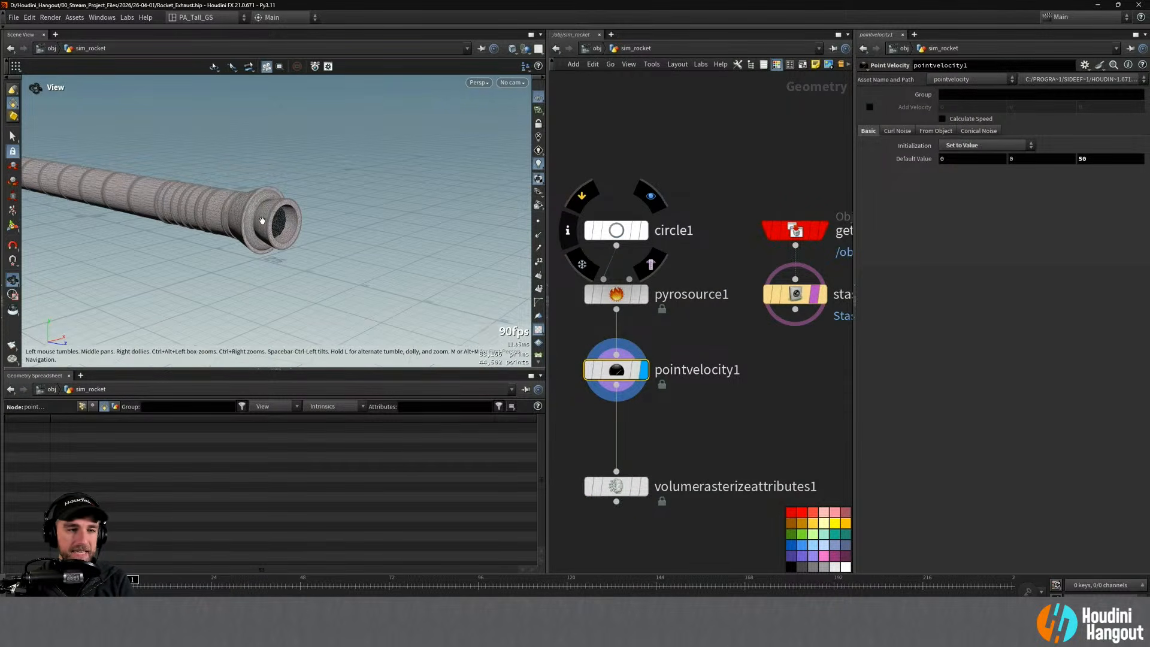
mouse_move(302, 220)
left_mouse_down("alt")
mouse_move(232, 219)
mouse_move(304, 224)
left_mouse_up("alt")
middle_click_drag(670, 423, 688, 380)
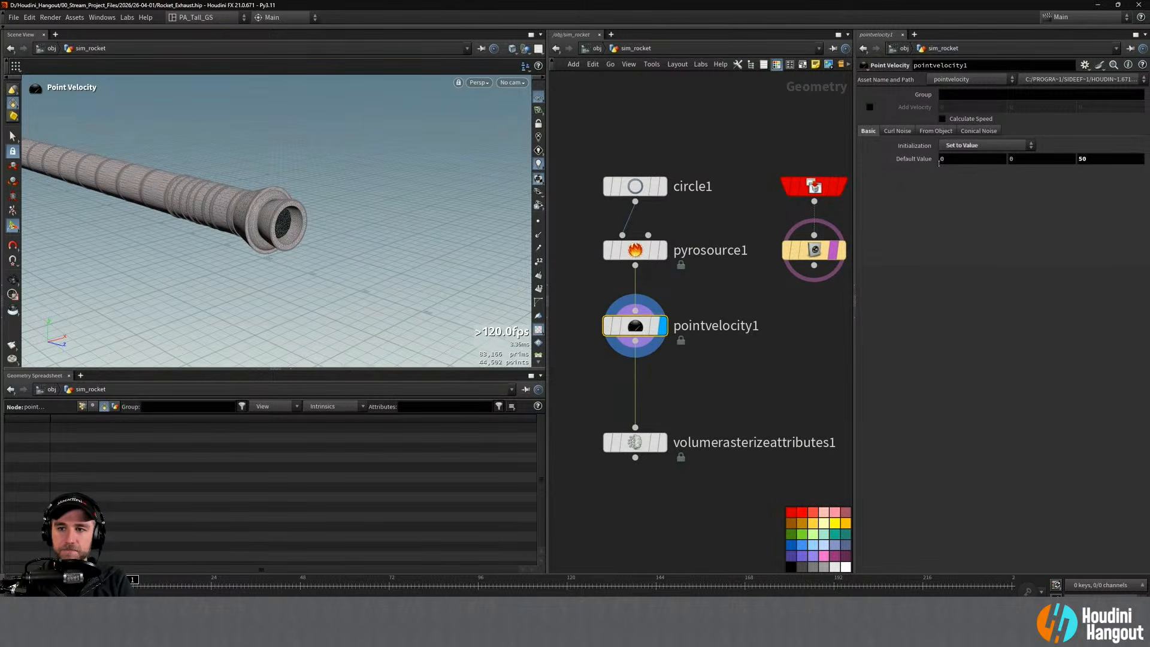
left_click(897, 131)
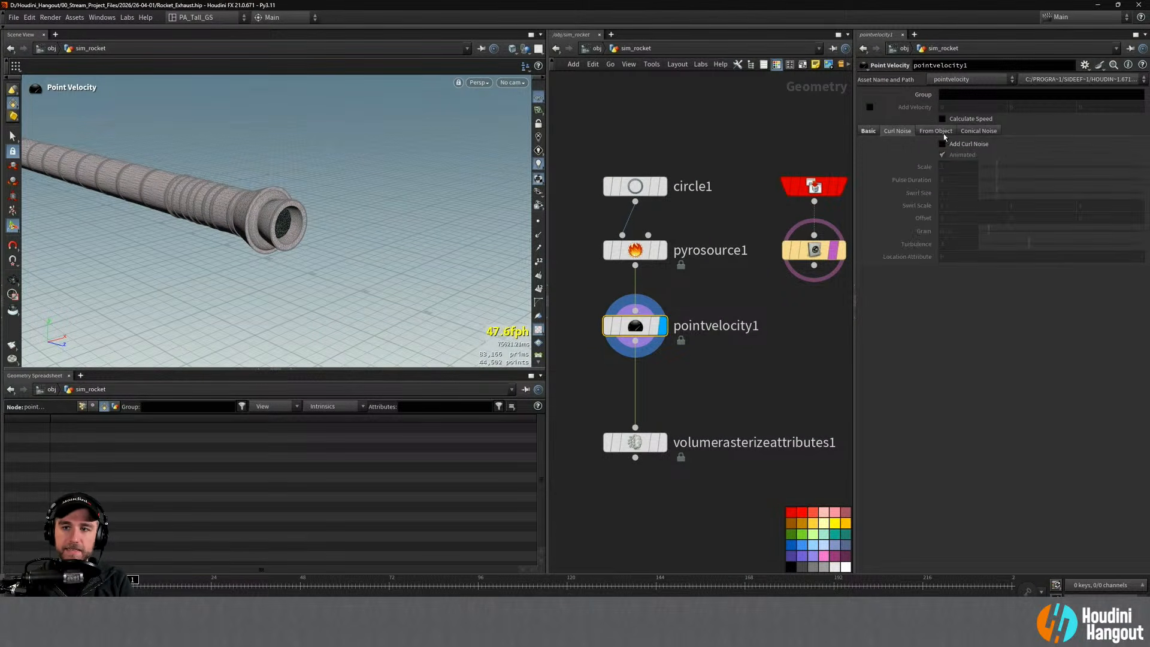
left_click(537, 239)
left_click(834, 250)
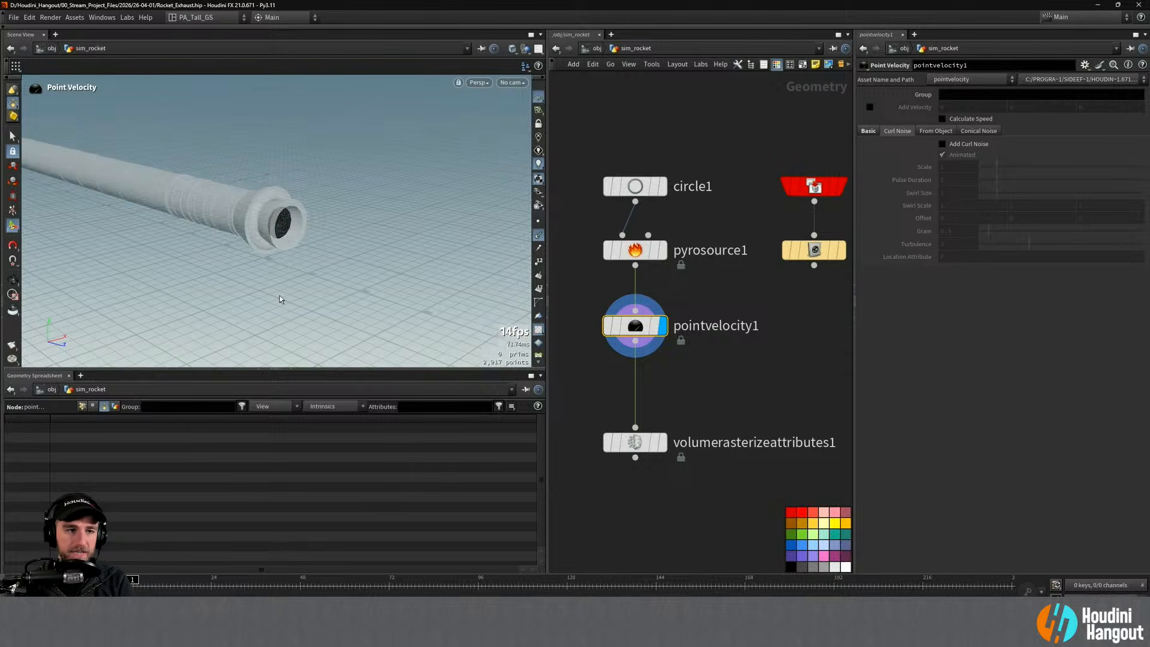
Step: Hide the other objects to isolate the source points, templating the red object merge node briefly and switching its template off again
right_click_drag(377, 127, 430, 241, "alt")
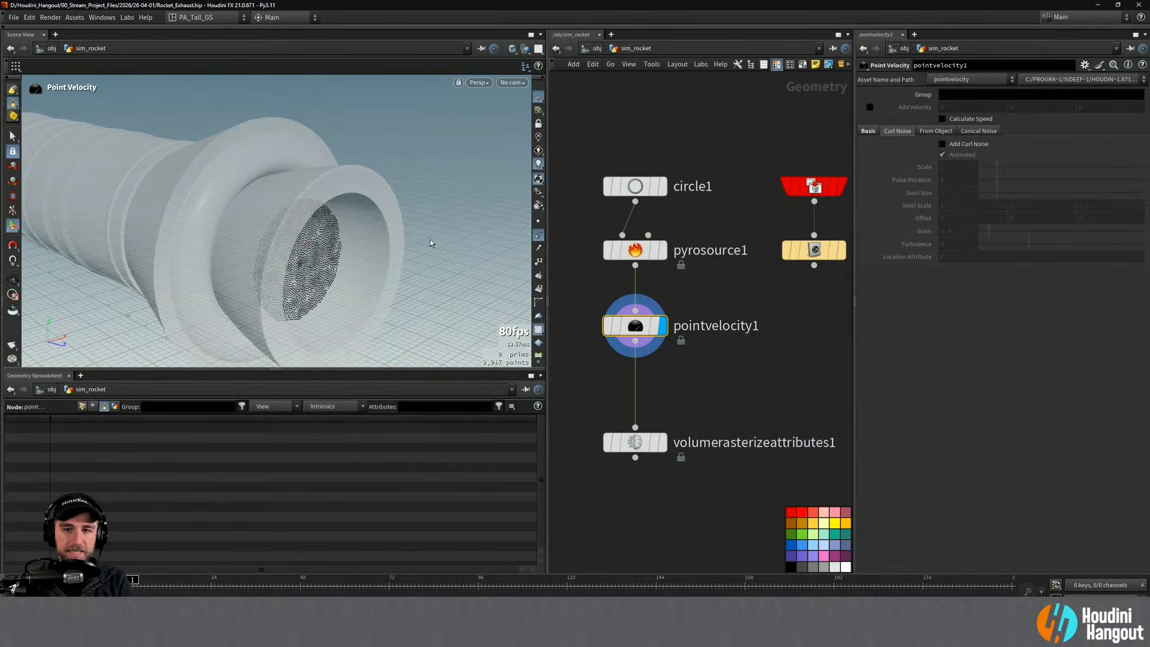
left_click(526, 48)
left_click(839, 187)
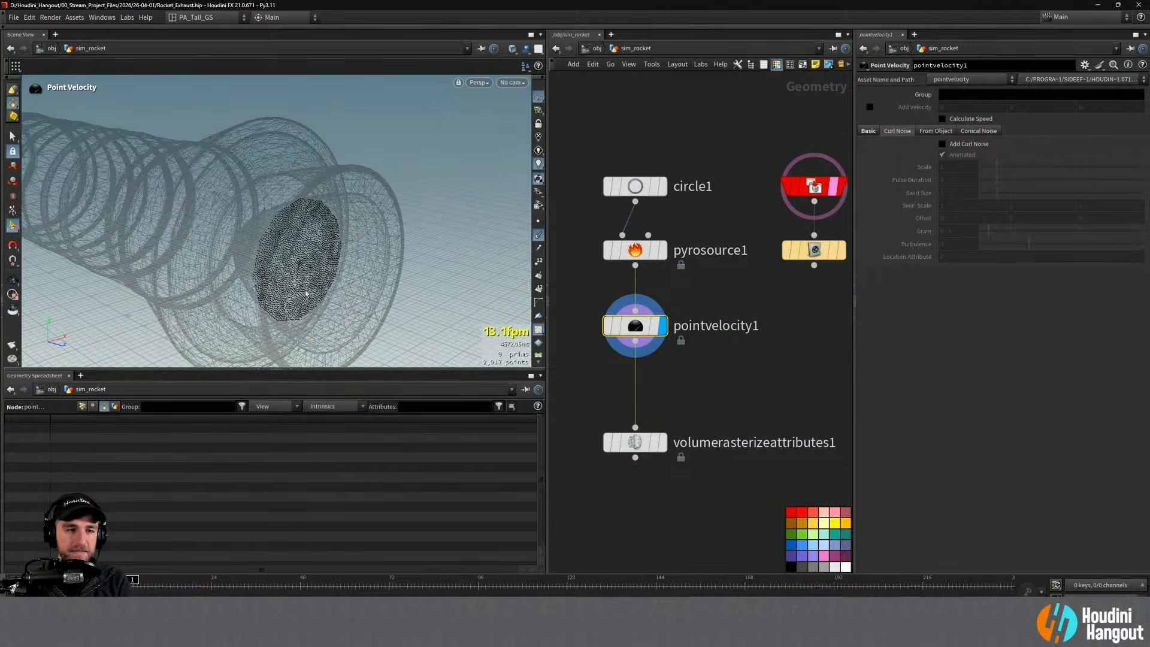
key("Escape")
left_click(833, 187)
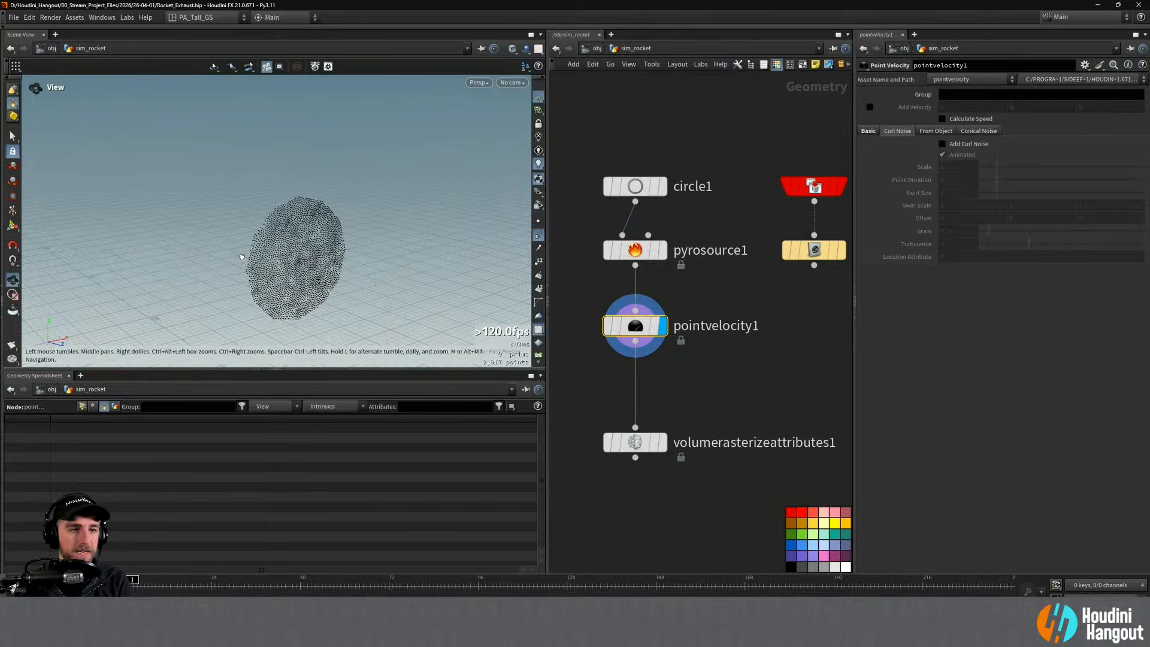
left_click_drag(241, 257, 323, 215, "alt")
middle_click_drag(318, 251, 303, 200, "alt")
left_click_drag(303, 200, 258, 201, "alt")
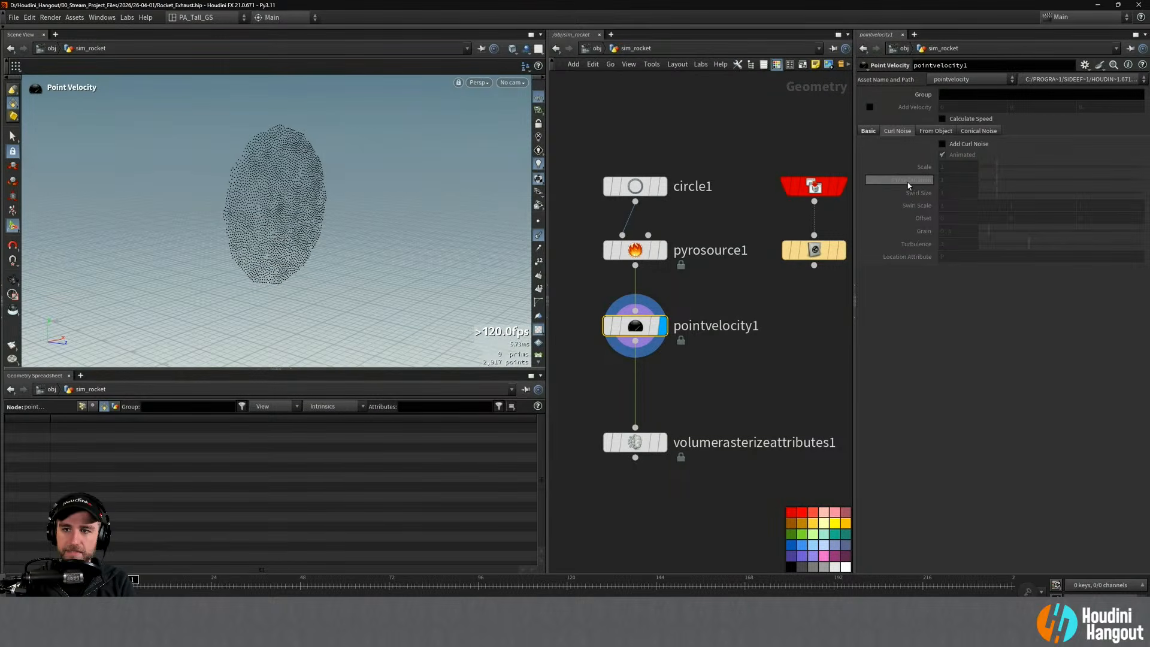
Step: Enable Conical Noise on pointvelocity1, show the velocity trails, and set Scale to 1.72 and Cone Angle to 180
left_click(967, 133)
left_click(942, 145)
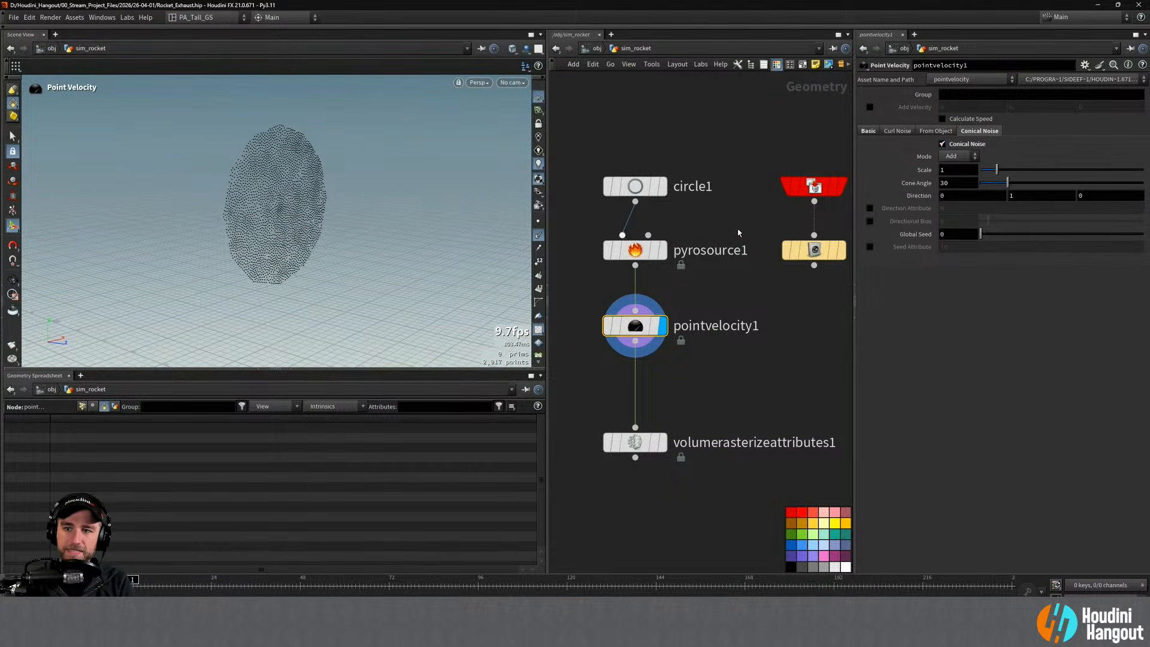
left_click(539, 252)
left_click_drag(254, 220, 355, 225, "alt")
left_click_drag(992, 169, 1144, 181)
key("Escape")
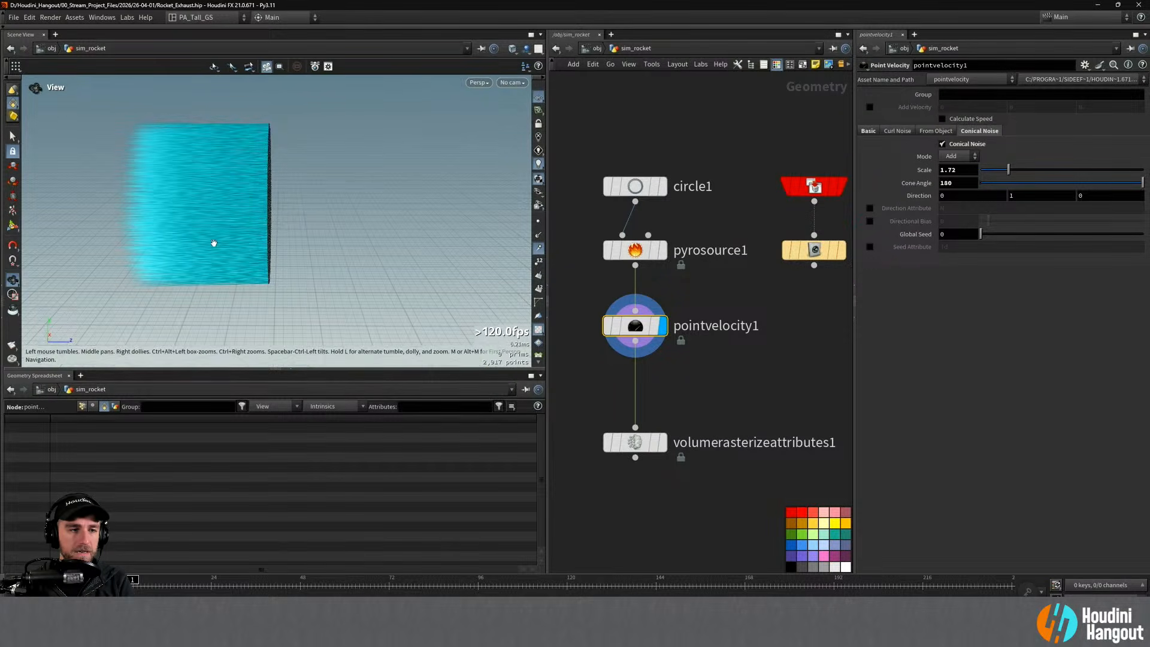
left_click_drag(213, 244, 508, 218)
scroll(365, 195, "up", 5)
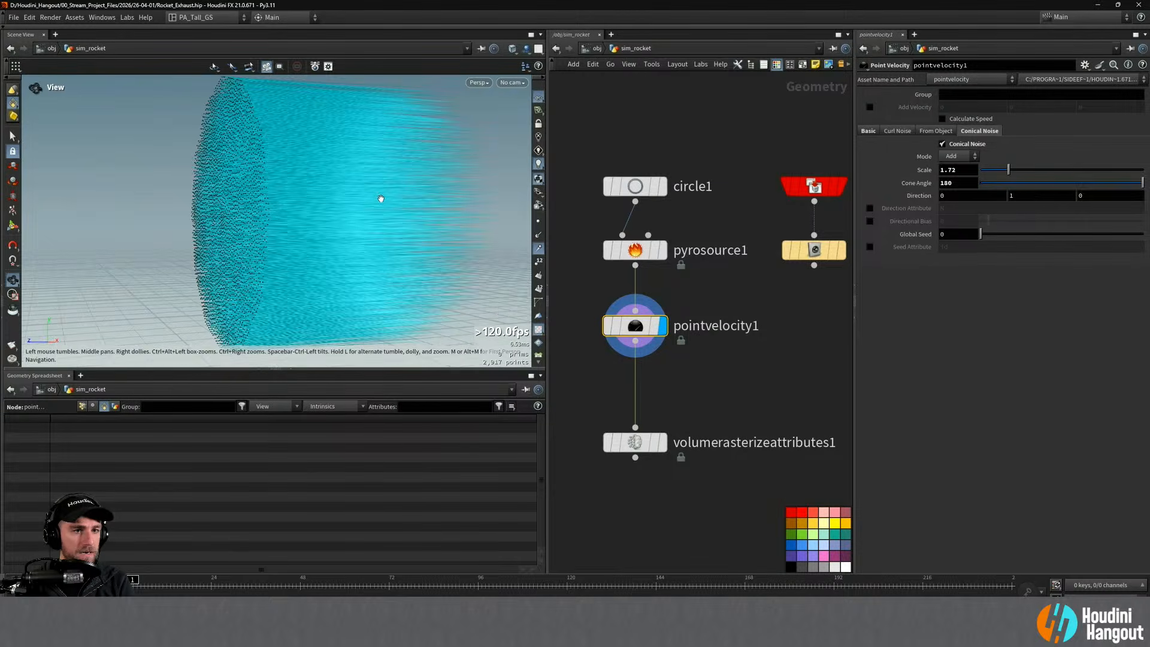
Step: Raise the conical noise Scale to 3.93 and then to 5, comparing the velocity trails
left_click_drag(383, 198, 422, 214)
left_click_drag(1017, 169, 1044, 167)
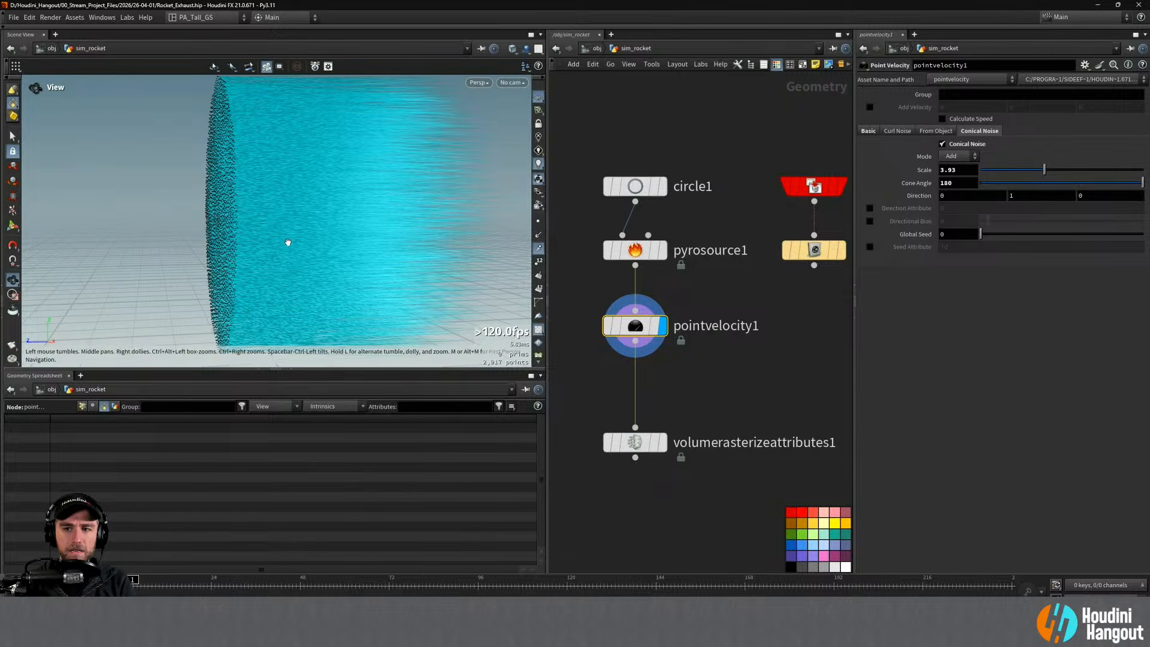
scroll(285, 244, "down", 5)
left_click_drag(282, 243, 334, 198)
key("Return")
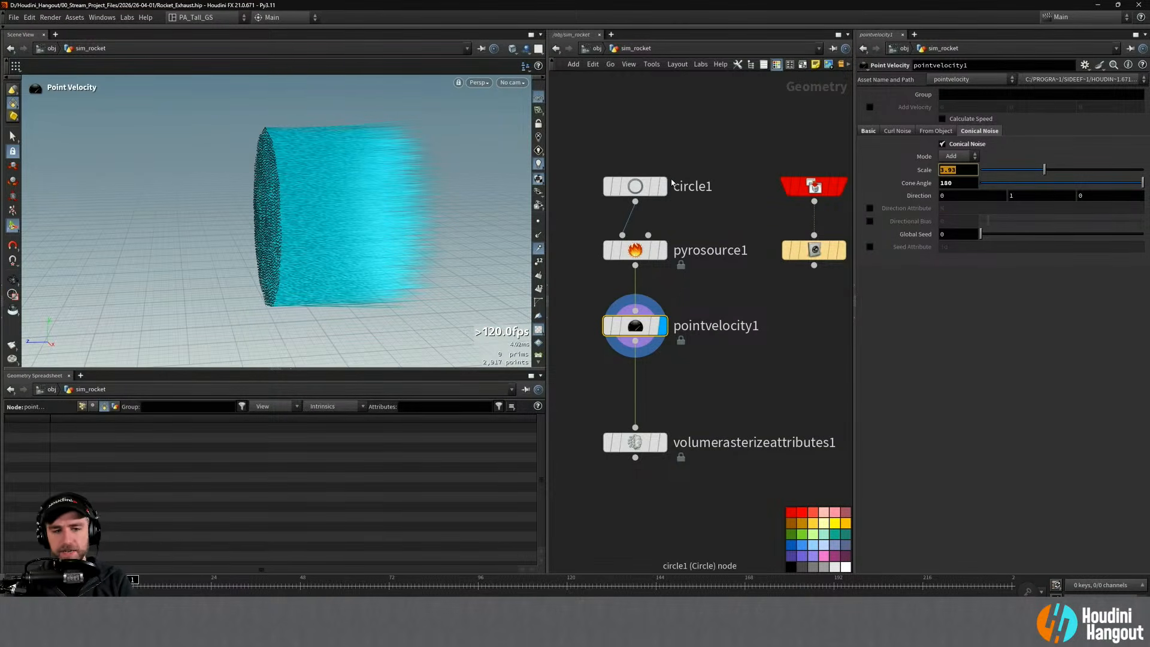
type("5")
key("Return")
Step: Inspect the velocity spread at the maximum Cone Angle and set the conical noise Direction to 0, 0, 1
left_click_drag(406, 175, 275, 174)
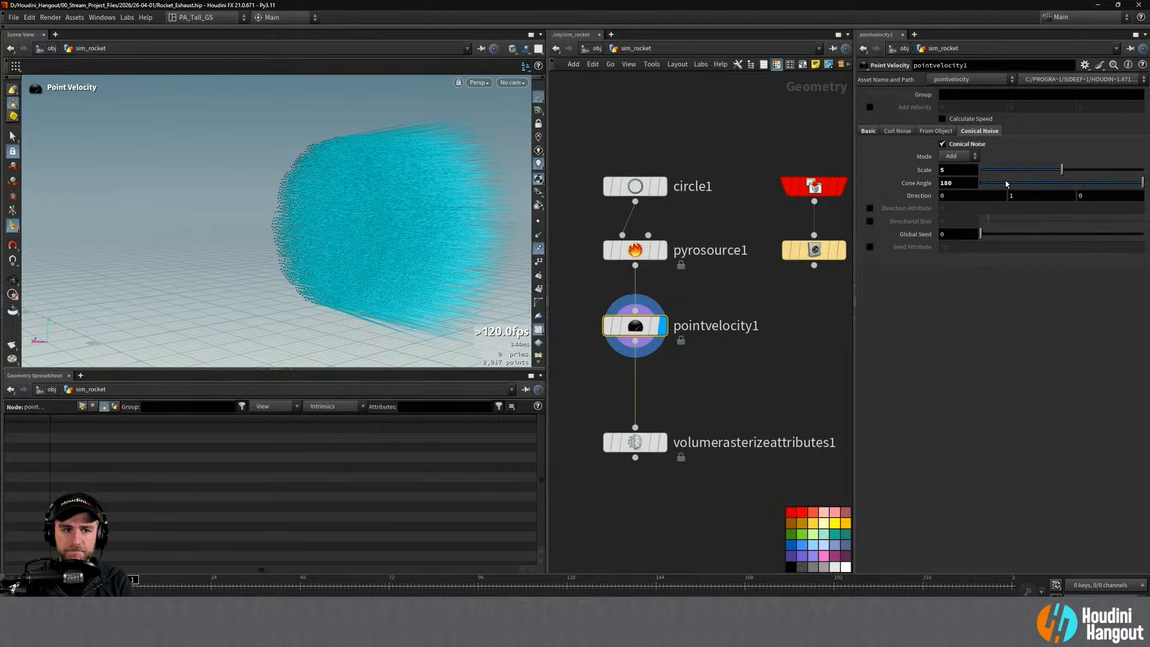
mouse_move(1128, 185)
left_mouse_down()
mouse_move(926, 192)
mouse_move(1144, 187)
left_mouse_up()
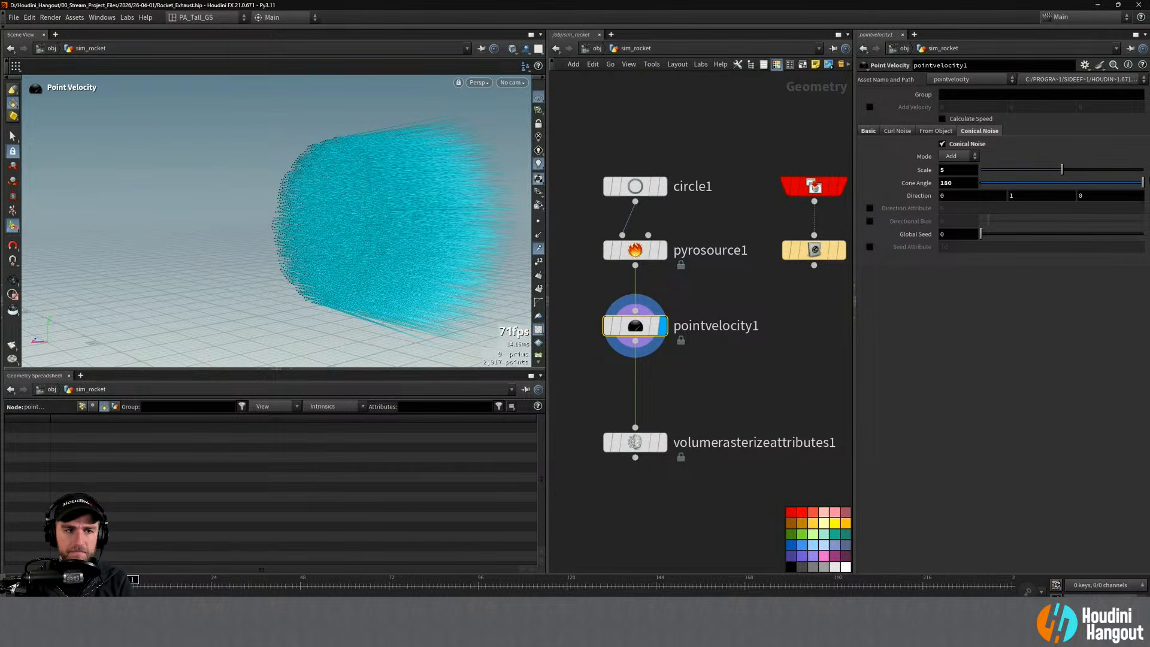
left_click_drag(276, 235, 207, 339)
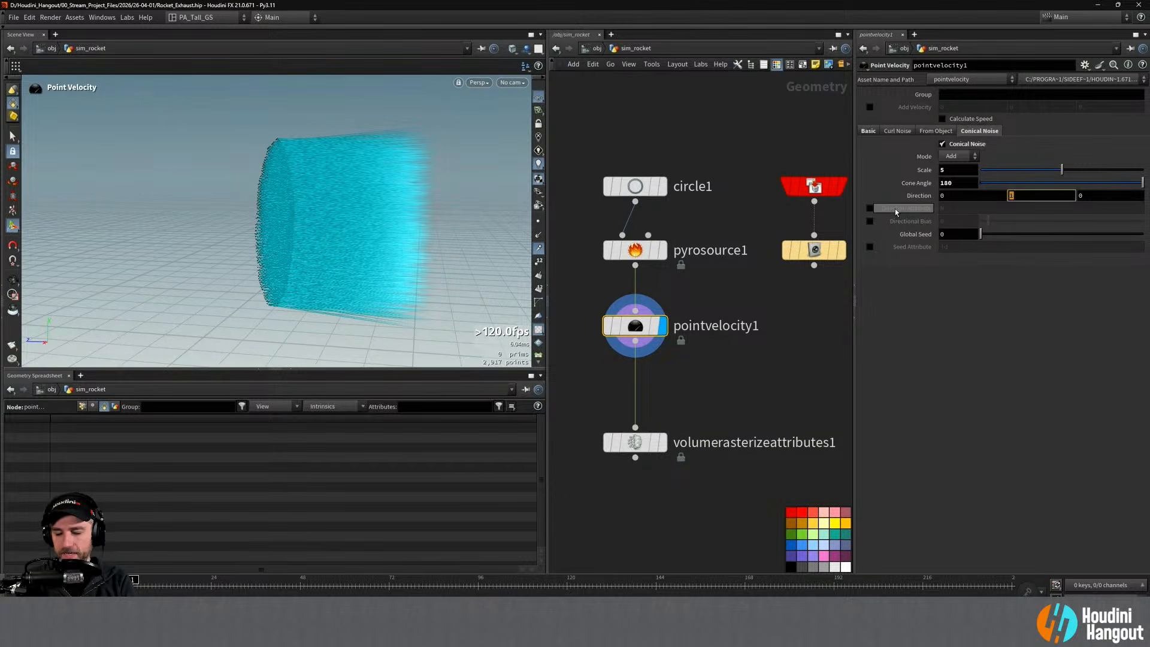
type("0")
key("Tab")
type("1")
key("Return")
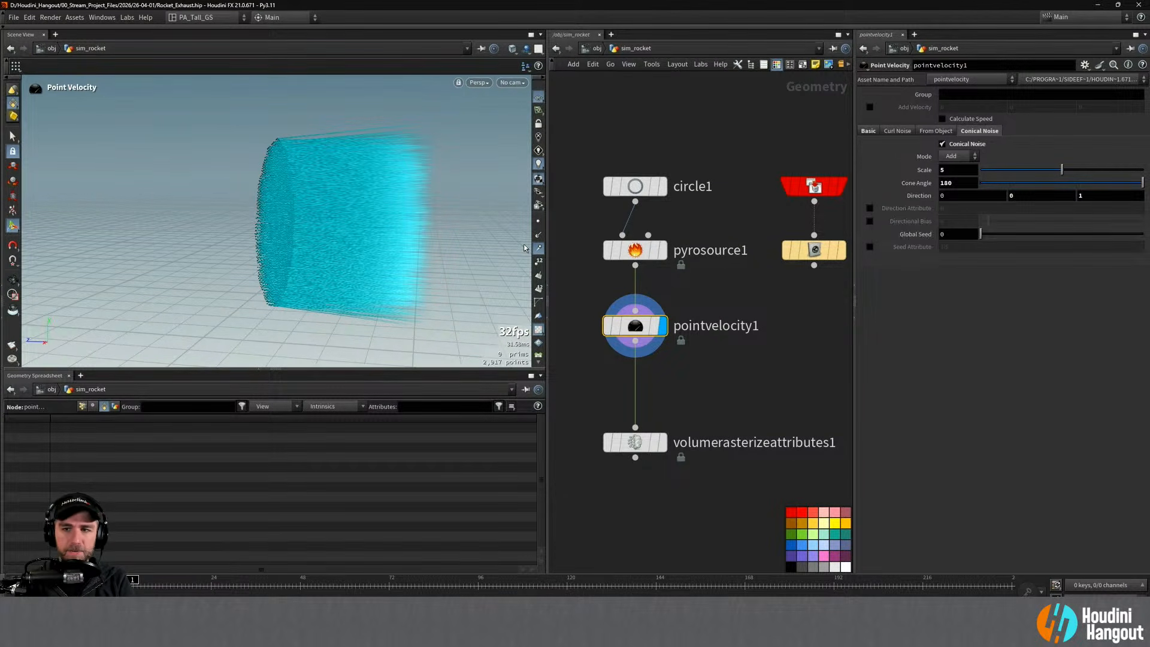
Step: Raise the conical noise Scale to 10 while trying Cone Angle values of 13.5 and 180
left_click_drag(1102, 185, 994, 199)
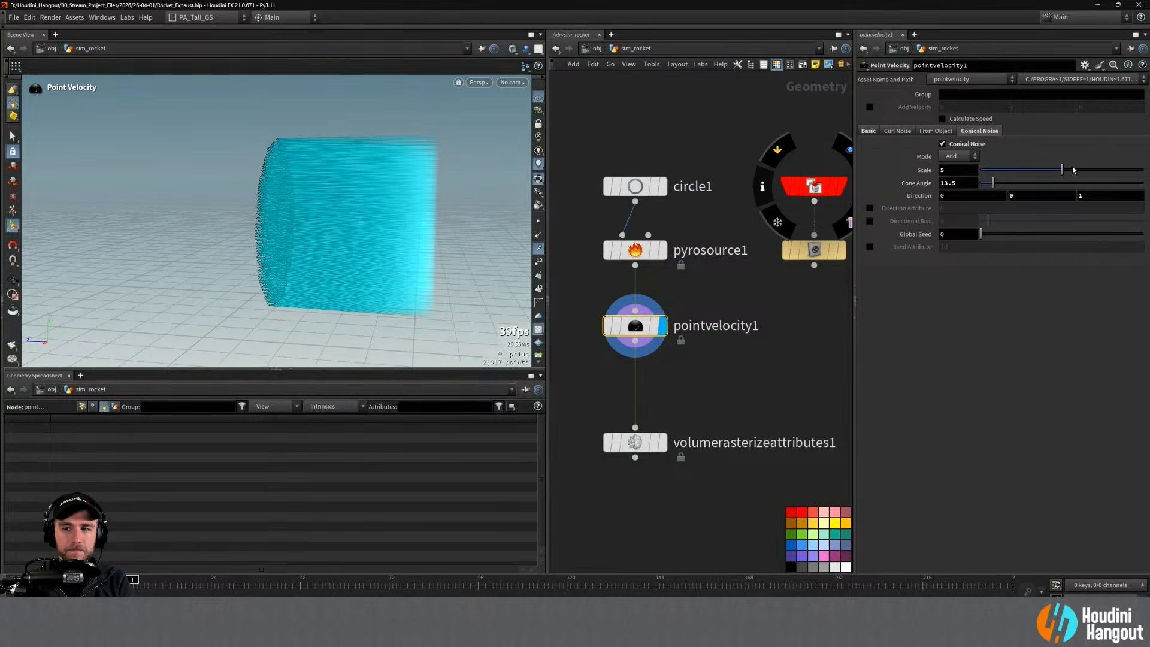
left_click_drag(1073, 170, 1148, 176)
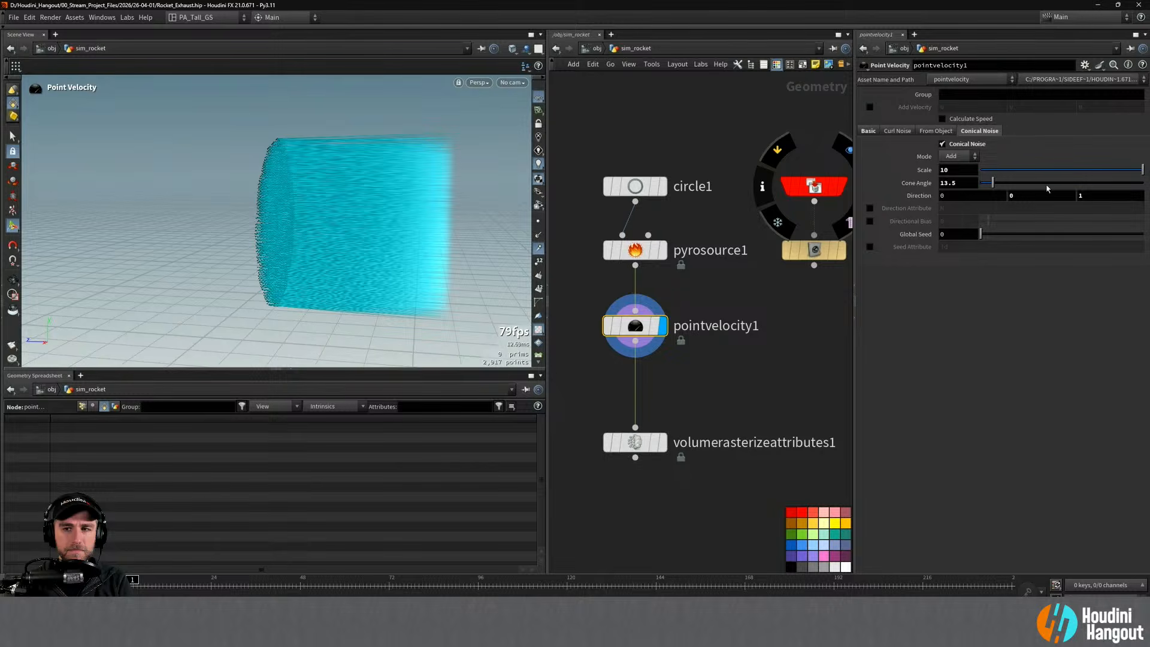
left_click_drag(994, 183, 1119, 181)
key("Escape")
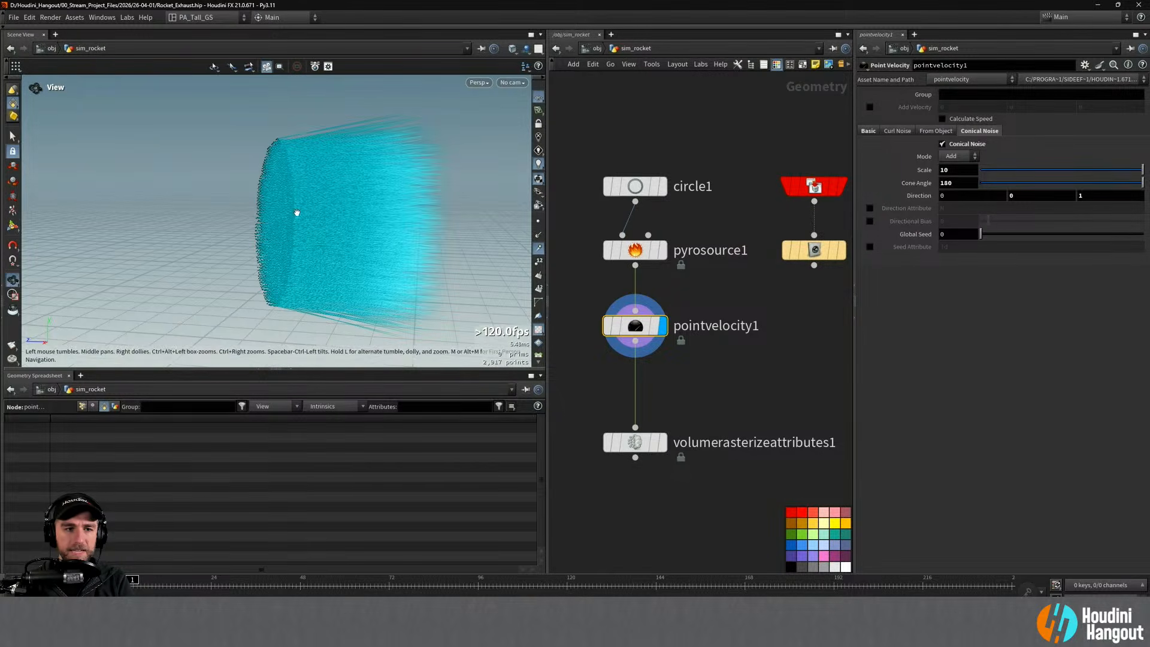
mouse_move(295, 213)
left_mouse_down()
mouse_move(172, 192)
mouse_move(161, 203)
mouse_move(297, 216)
left_mouse_up()
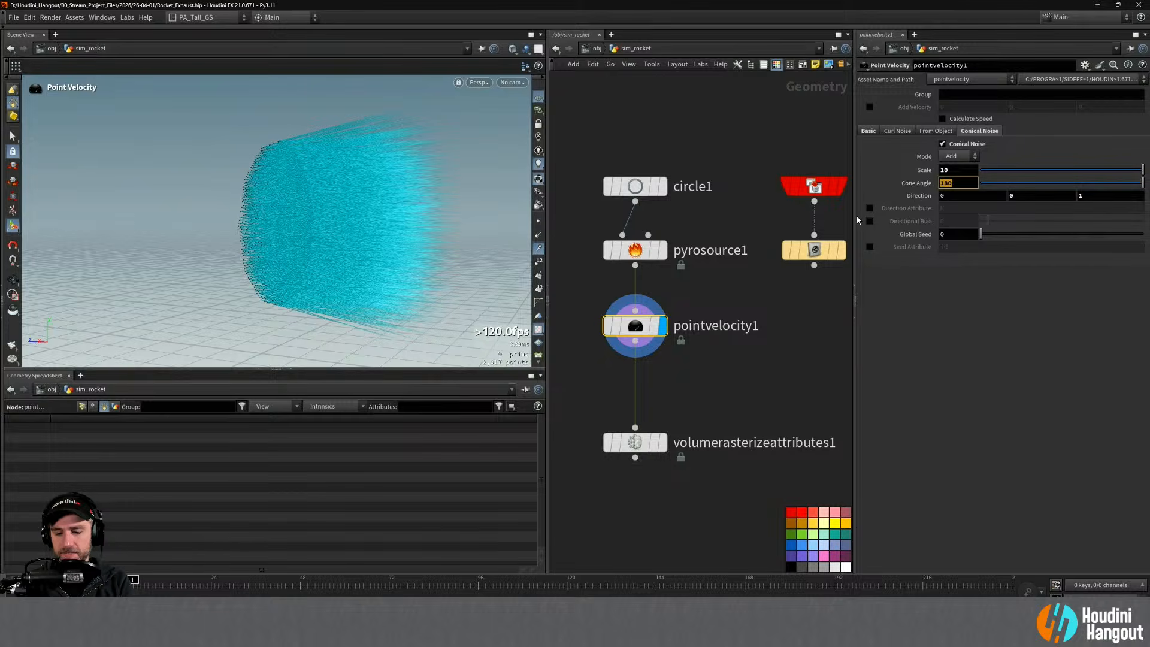
Step: Try a Cone Angle of 45, reduce it to 10, and inspect the velocity trails
type("45")
key("Return")
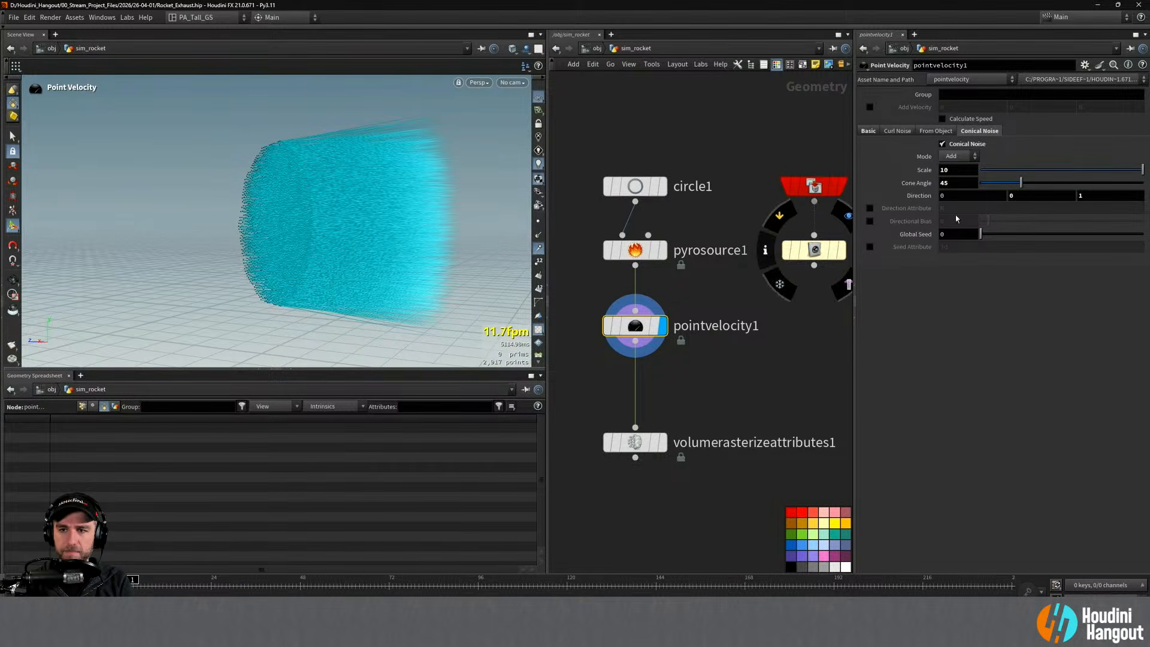
type("10")
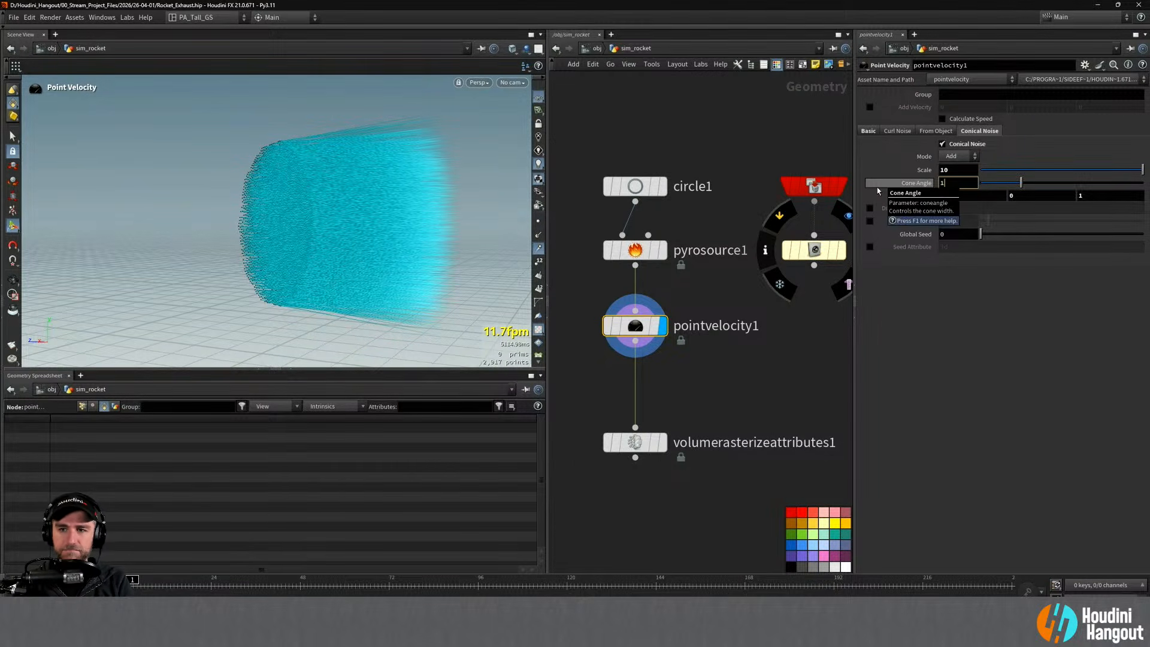
key("Return")
left_click_drag(479, 180, 372, 193, "alt")
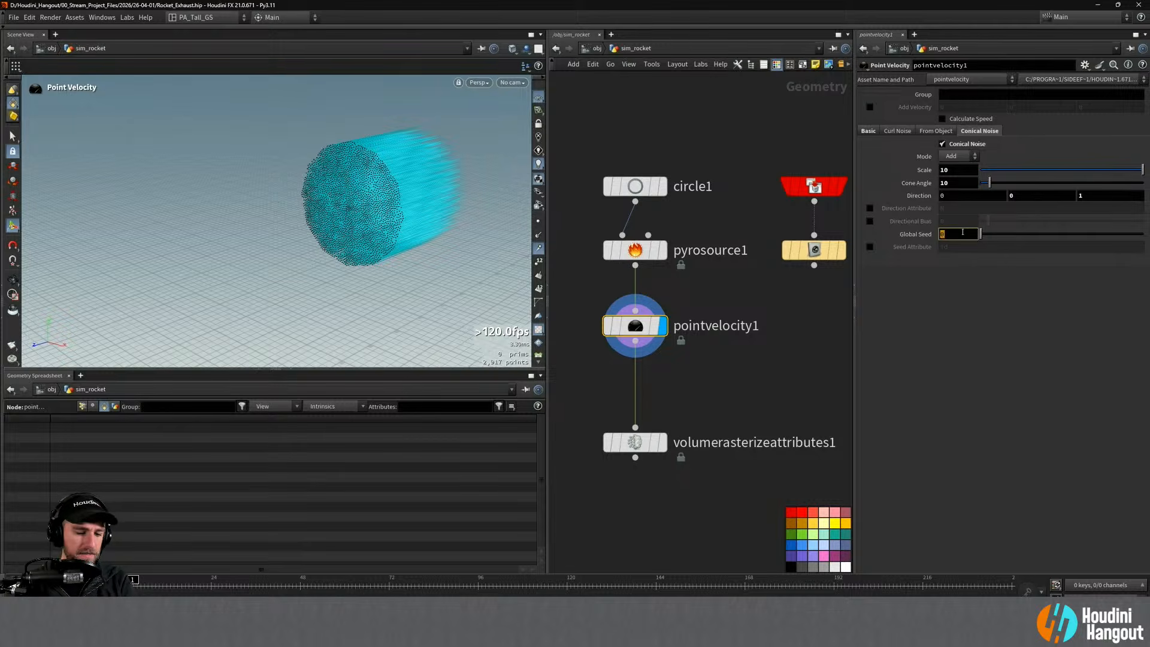
Step: Set the conical noise Global Seed to $F and check how the velocity trails vary on other frames
type("$F")
key("Return")
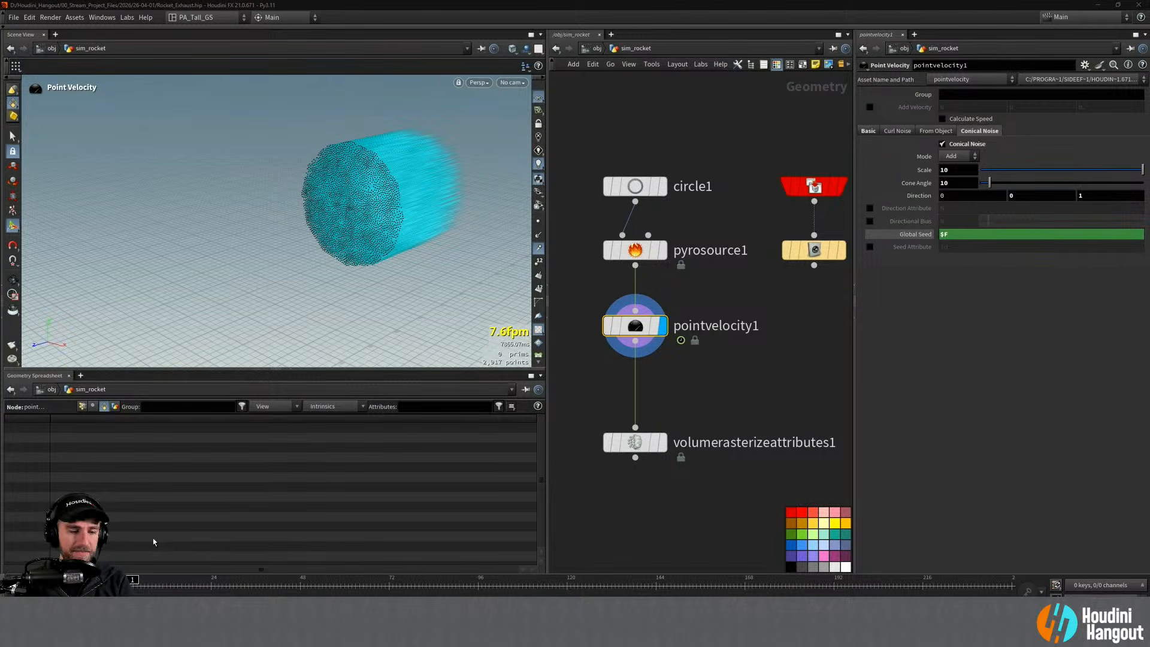
key("Up")
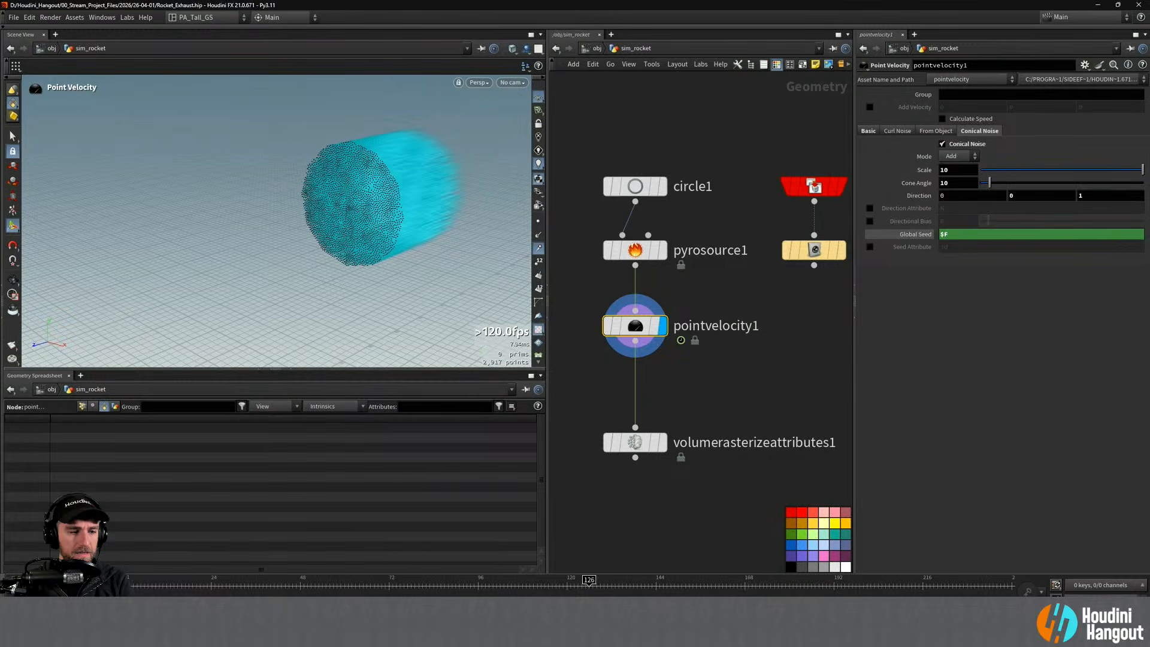
left_click(907, 234)
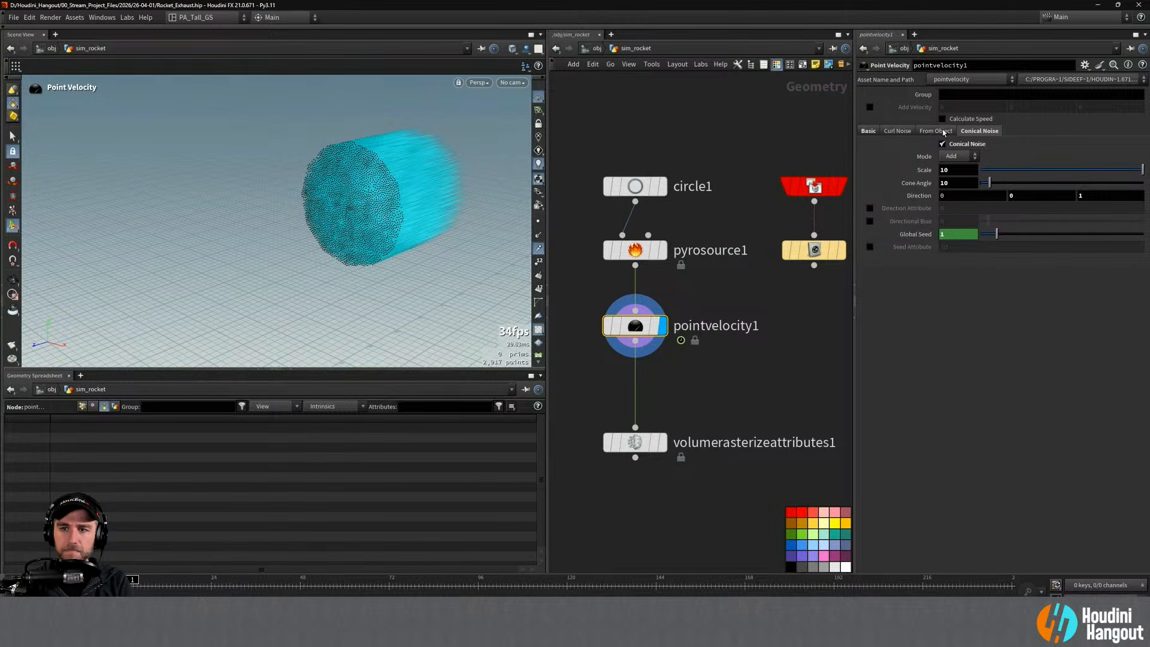
left_click(897, 131)
left_click(975, 132)
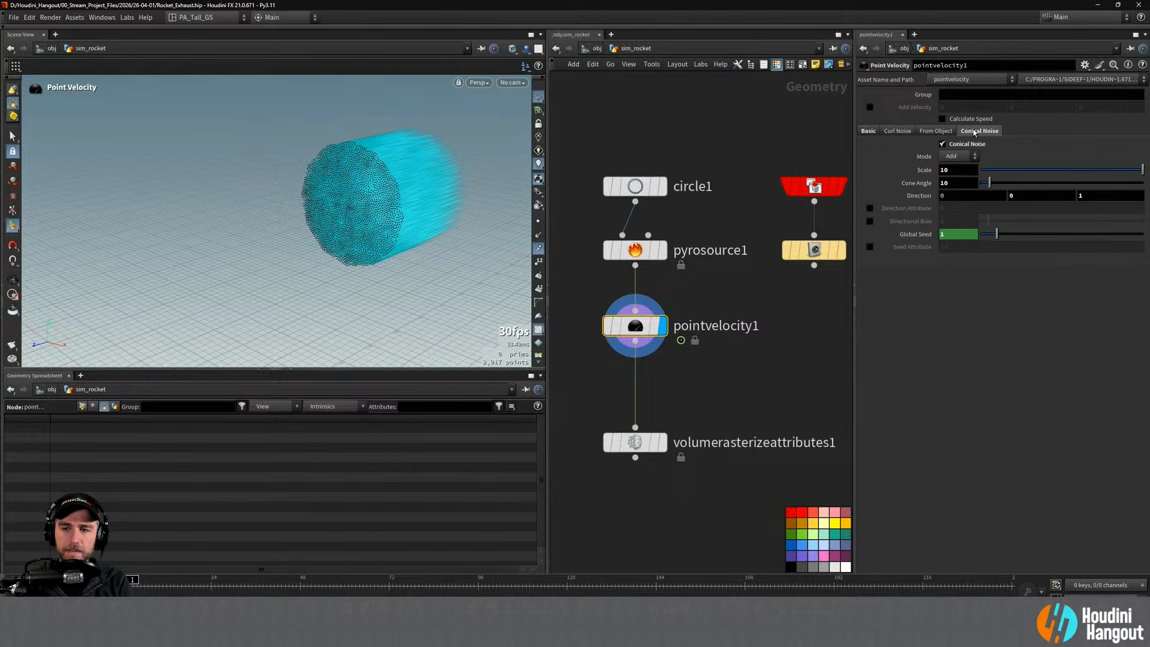
Step: Enable Curl Noise on pointvelocity1 and delete the animation channel from the conical noise Global Seed
left_click(893, 132)
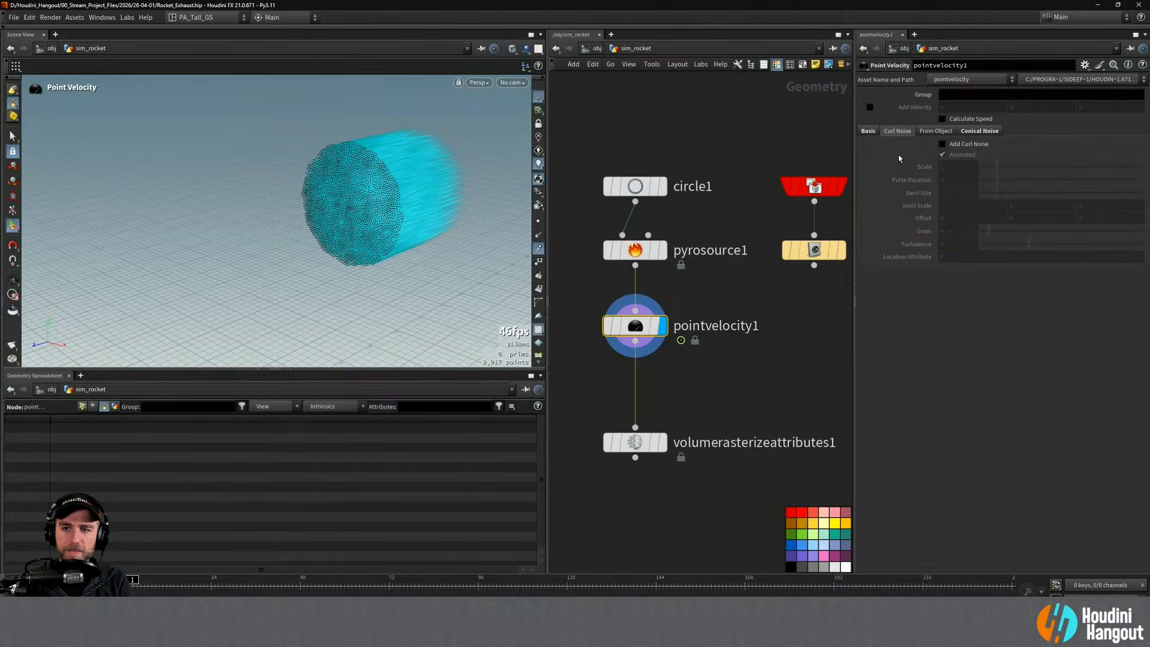
left_click(943, 144)
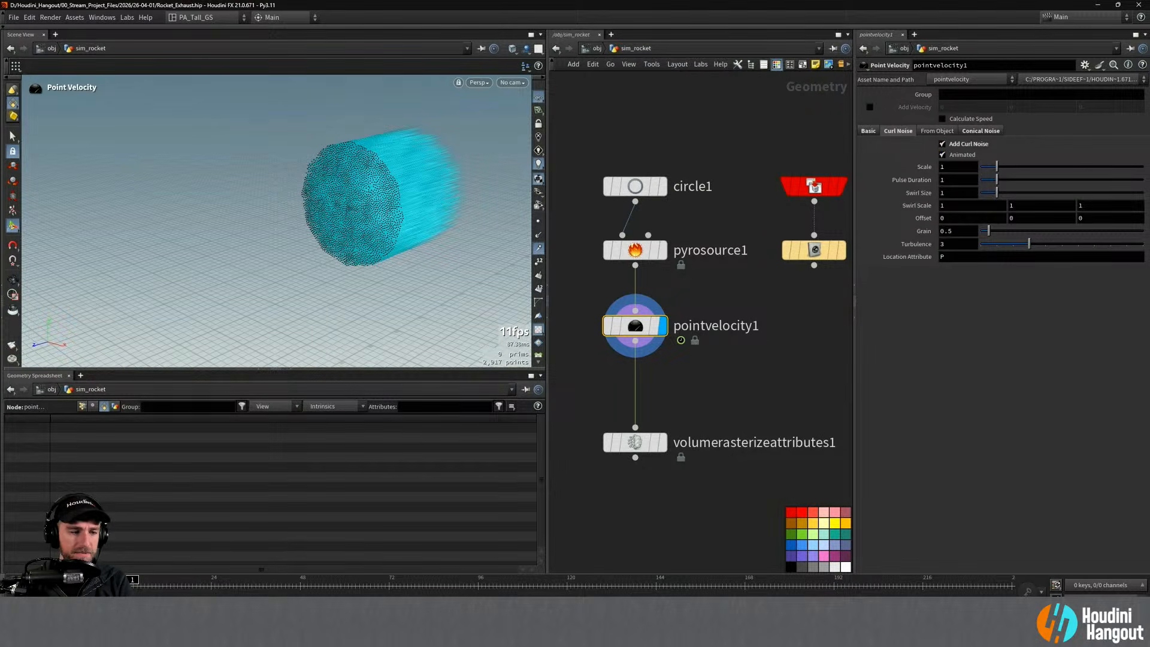
left_click(976, 132)
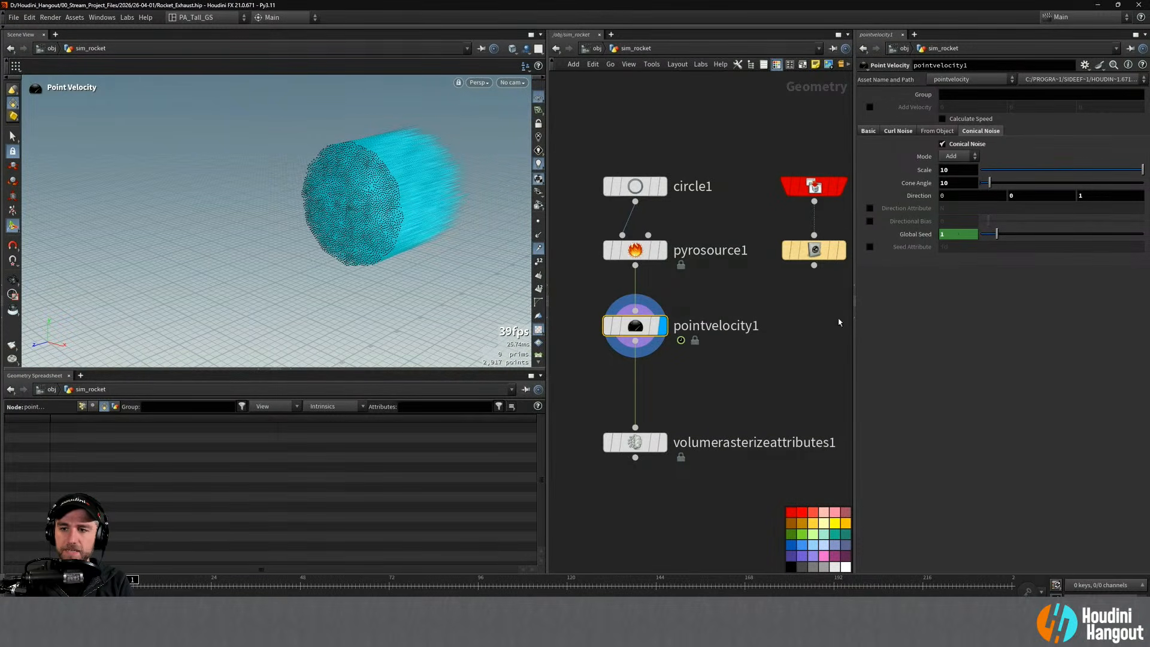
right_click(917, 235)
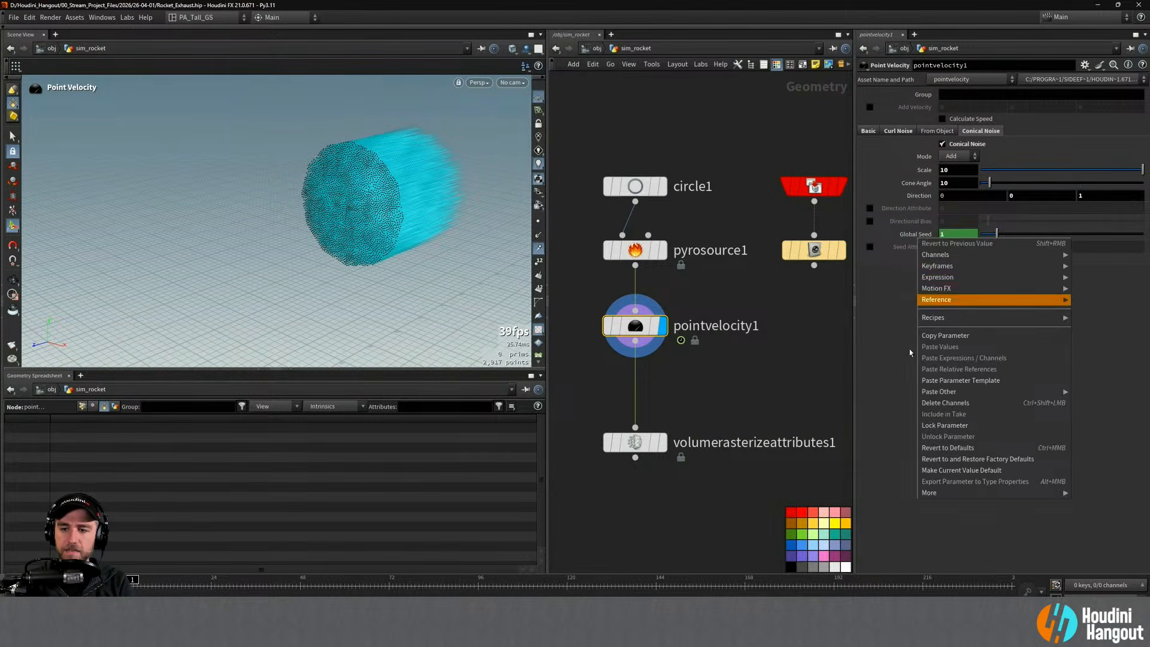
left_click(941, 406)
Step: Raise the curl noise Scale to 1.8 and inspect the velocity trails during playback
left_click(888, 129)
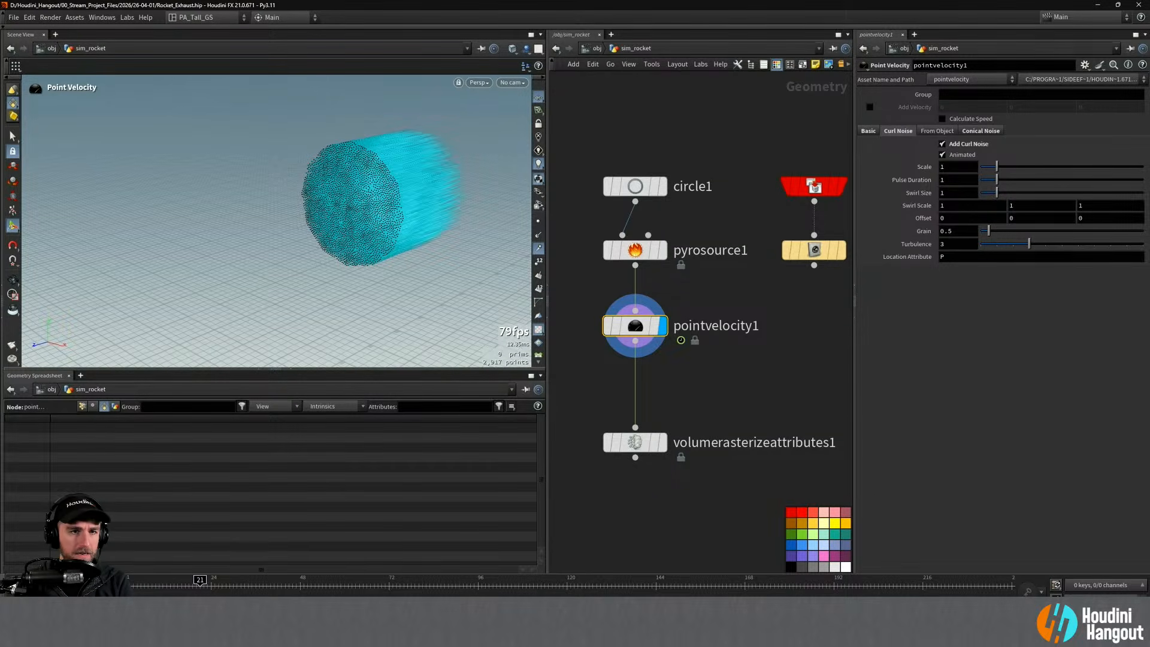
left_click_drag(452, 174, 433, 160, "alt")
left_click_drag(997, 166, 1010, 166)
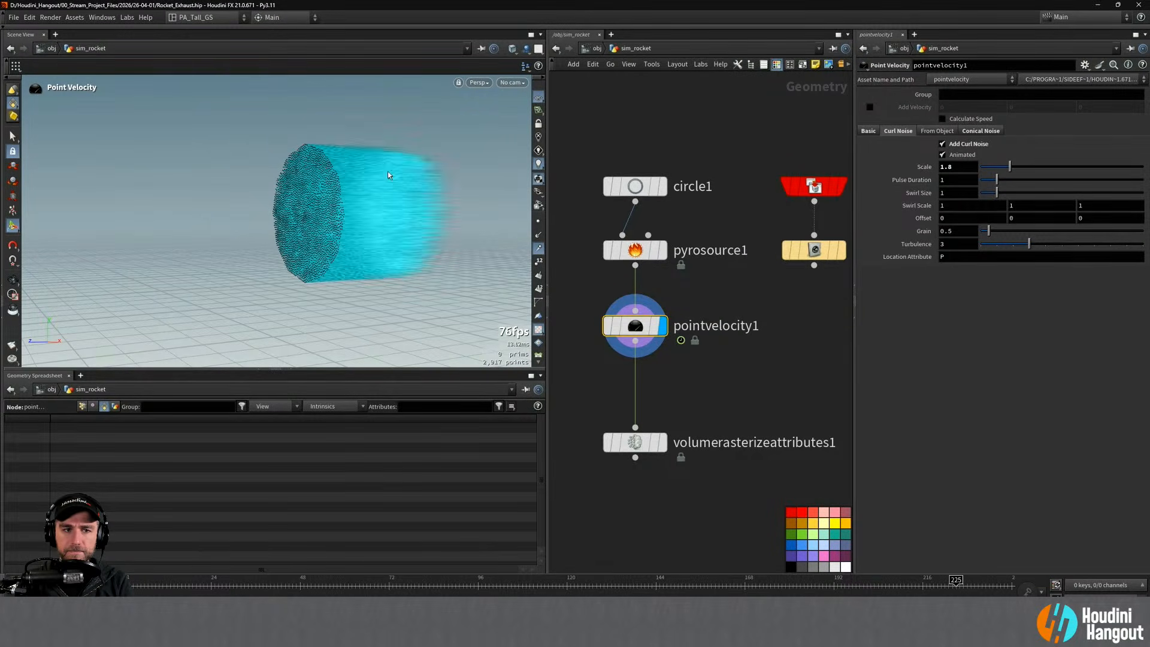
left_click_drag(387, 171, 323, 185, "alt")
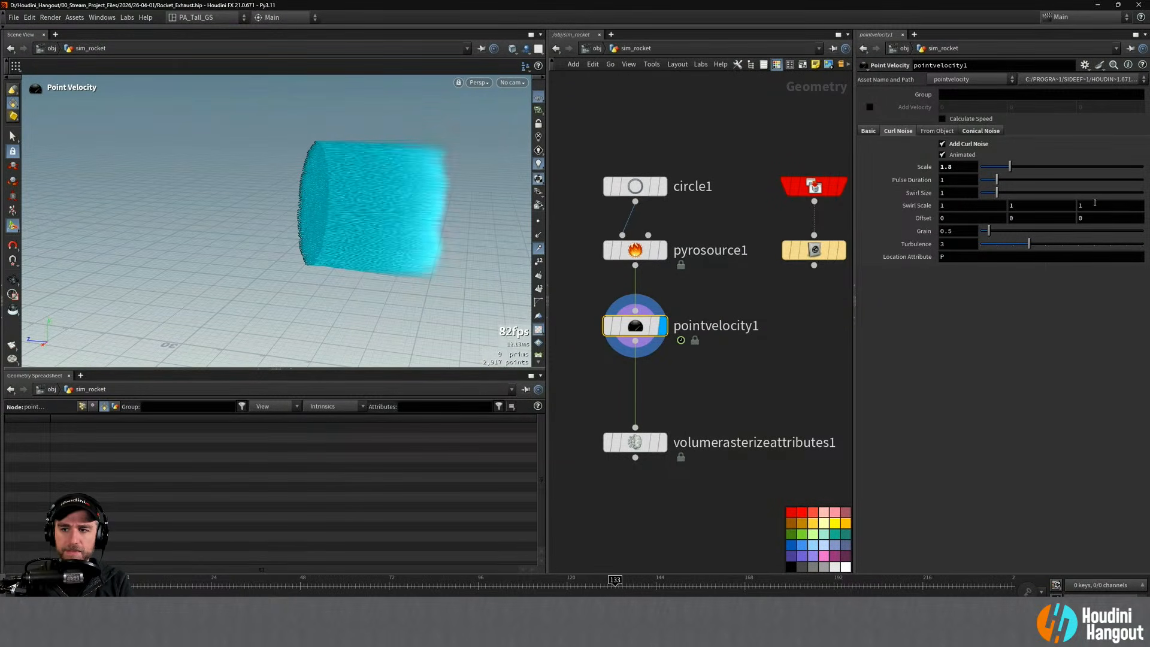
Step: Try a curl noise Swirl Scale of 0 on the Z axis, inspect the trails, and restore it to 1
left_click_drag(1090, 207, 890, 222)
type("0")
key("Return")
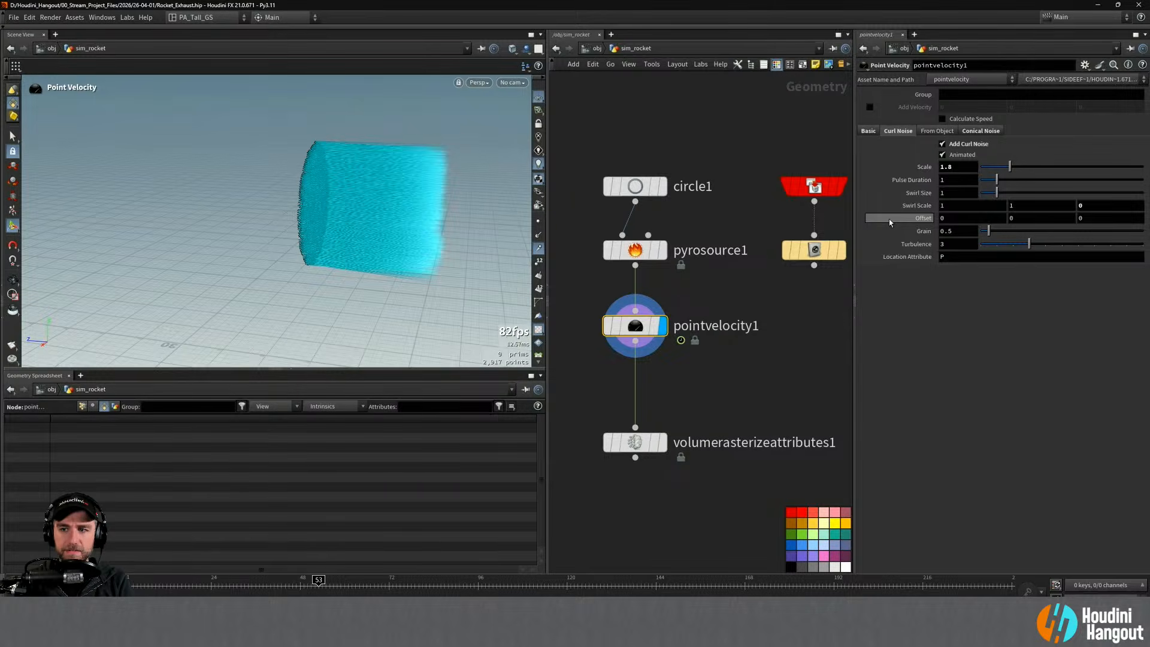
left_click_drag(418, 258, 411, 180, "alt")
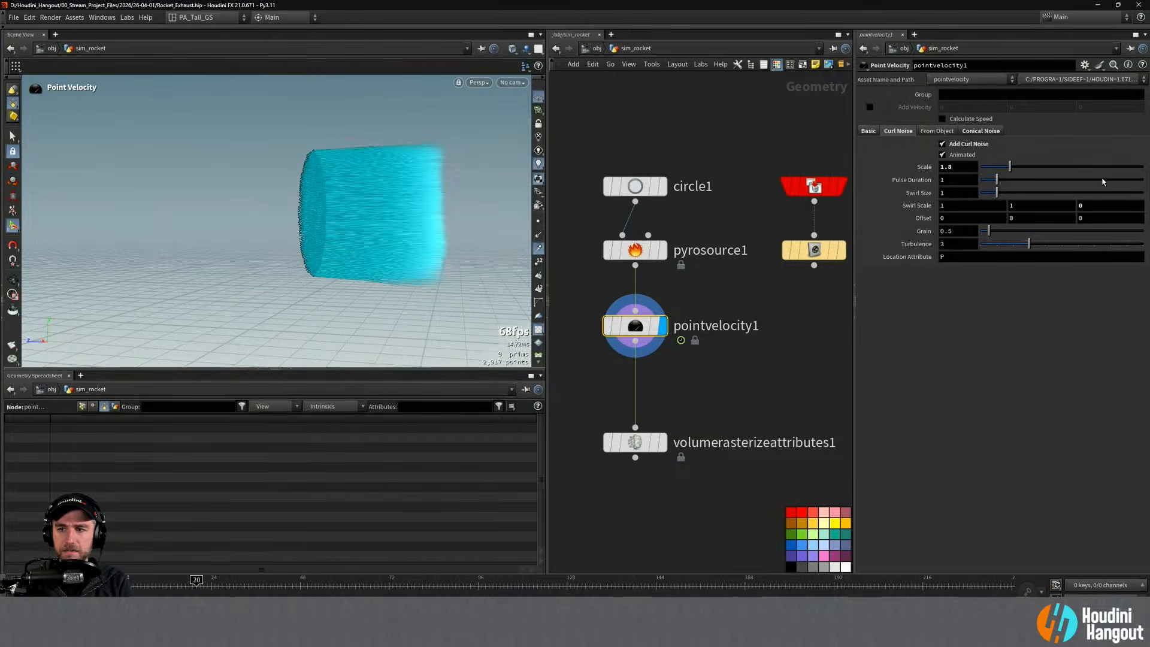
double_click(1085, 206)
type("1")
key("Return")
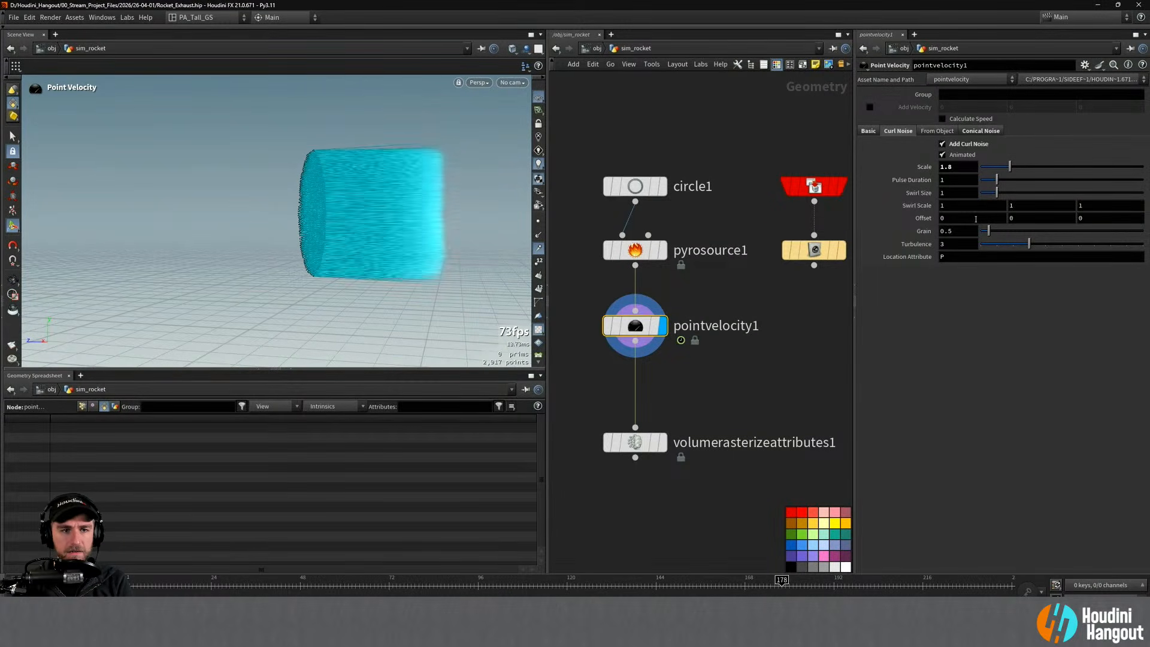
Step: Examine the curl noise's effect on the velocity trails from several angles
key("Escape")
left_click_drag(398, 200, 531, 325)
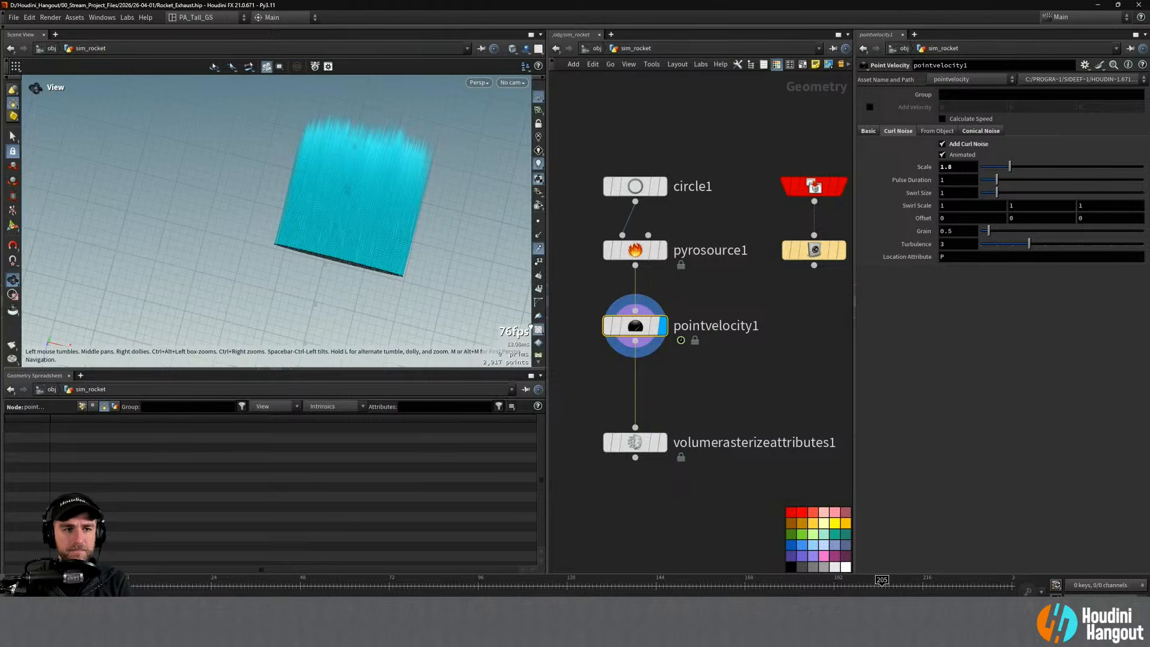
left_click_drag(414, 256, 323, 287)
key("Return")
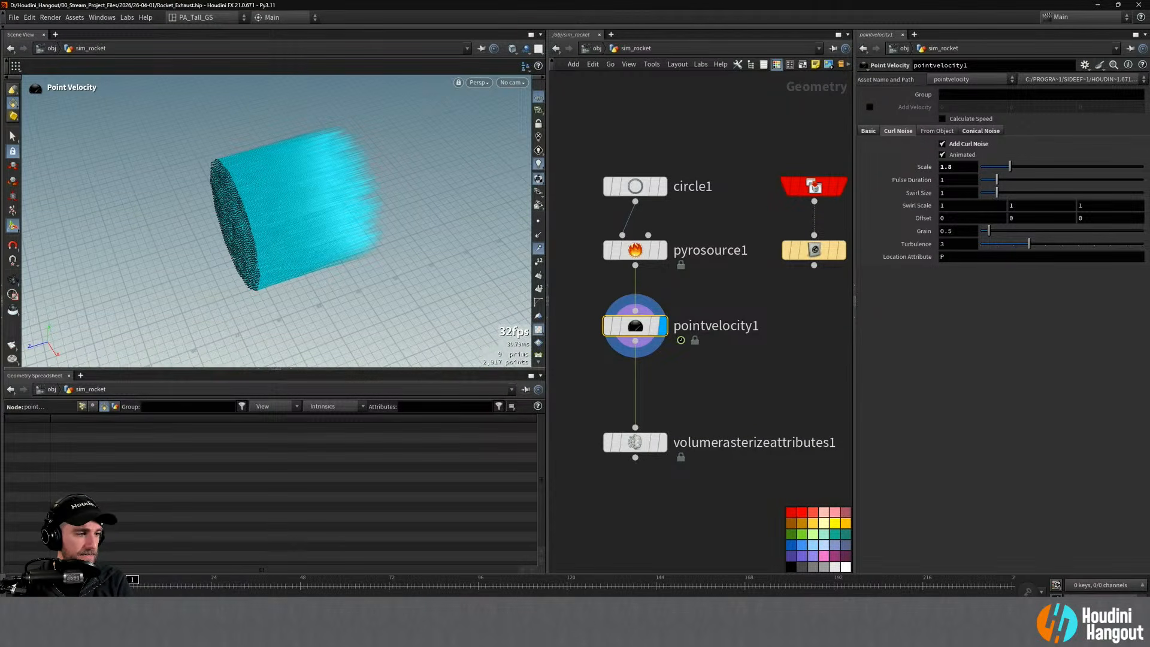
left_click_drag(293, 231, 288, 199, "alt")
Step: Compare the velocity trails with Conical Noise disabled and re-enabled
left_click(997, 132)
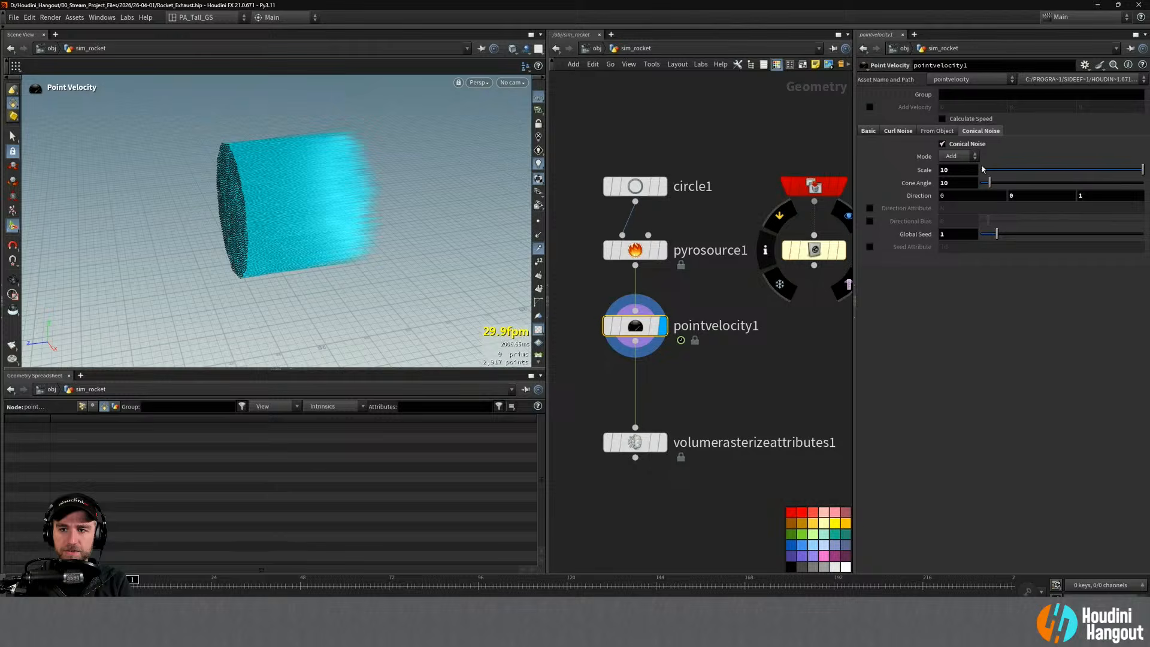
left_click(942, 144)
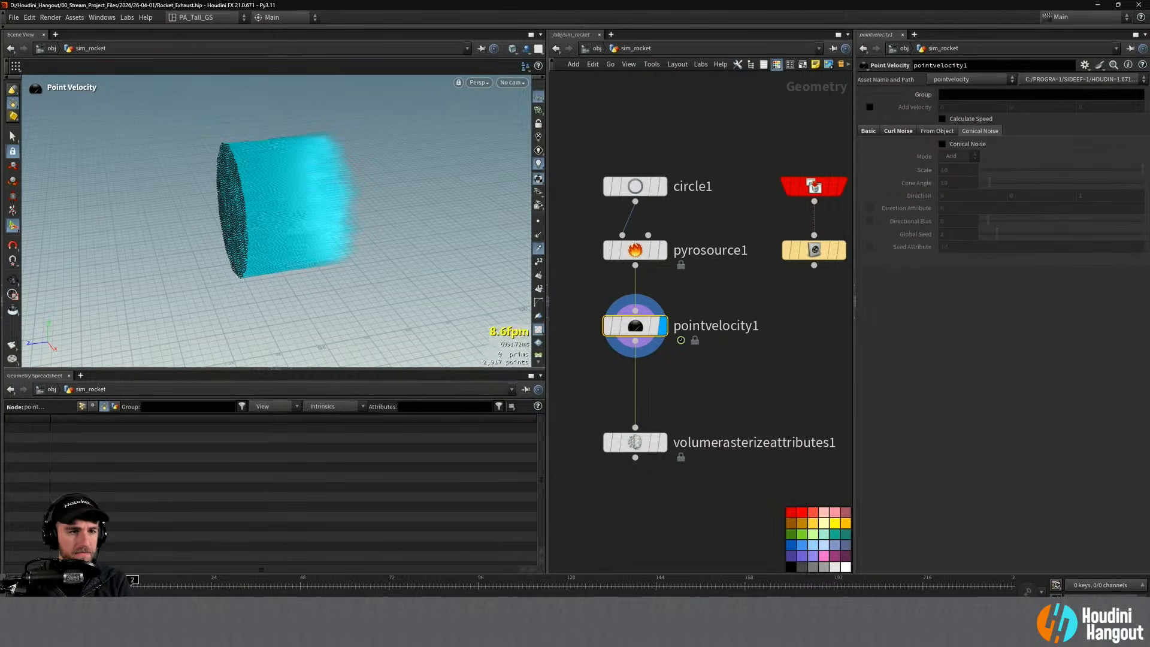
left_click_drag(238, 216, 207, 182, "alt")
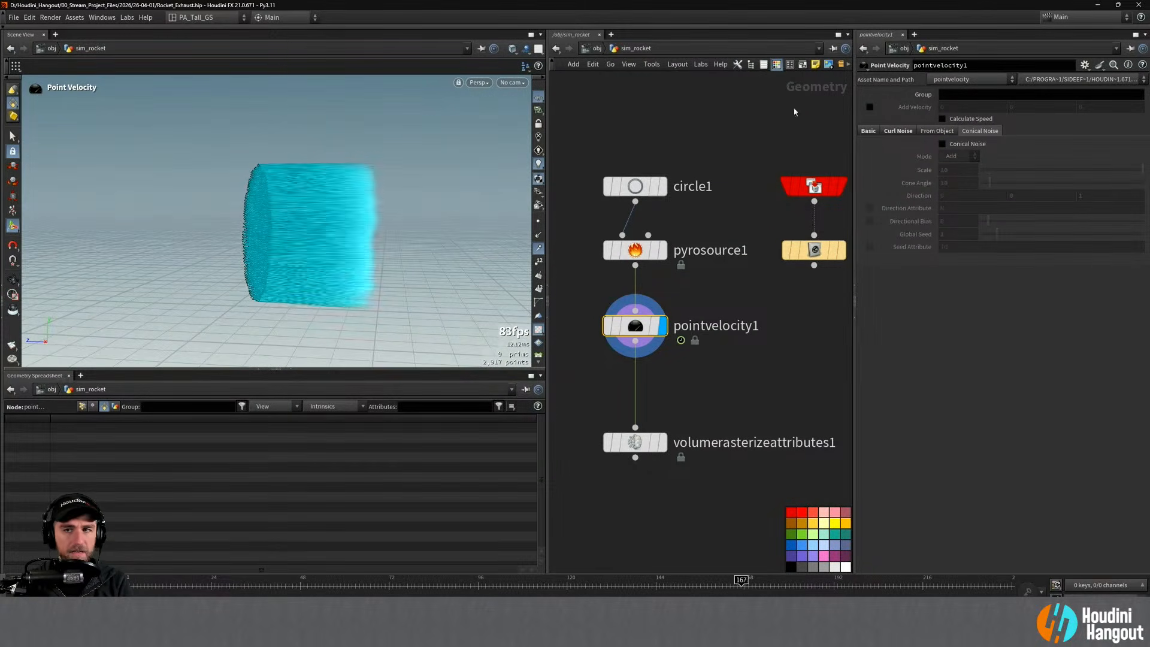
left_click(942, 145)
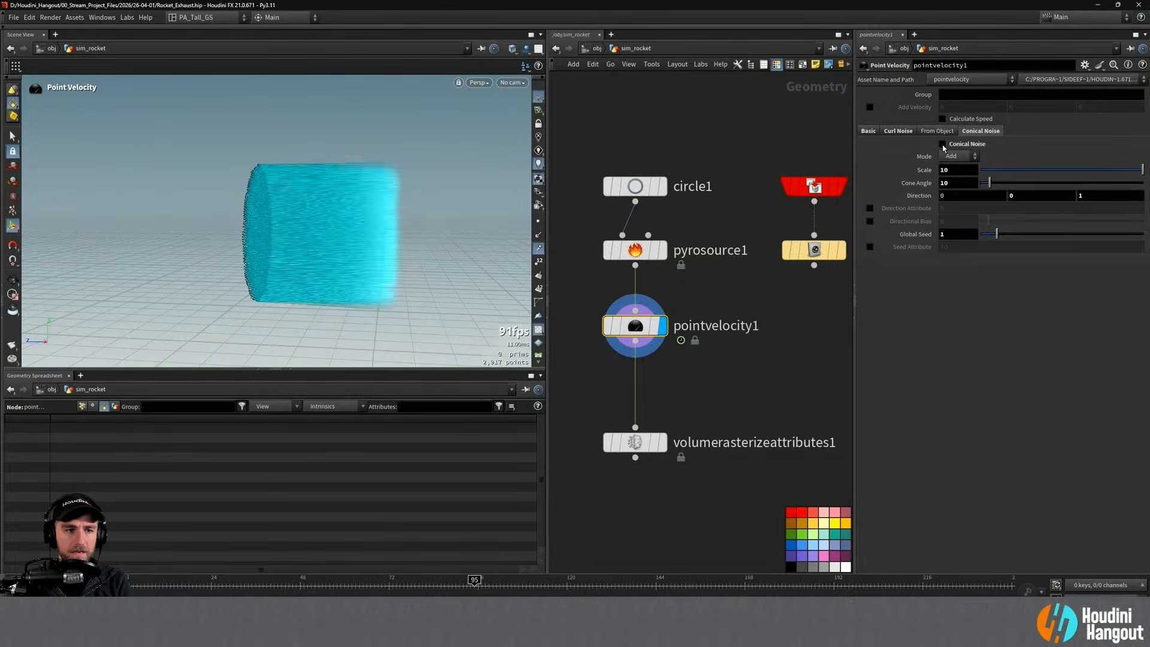
key("Escape")
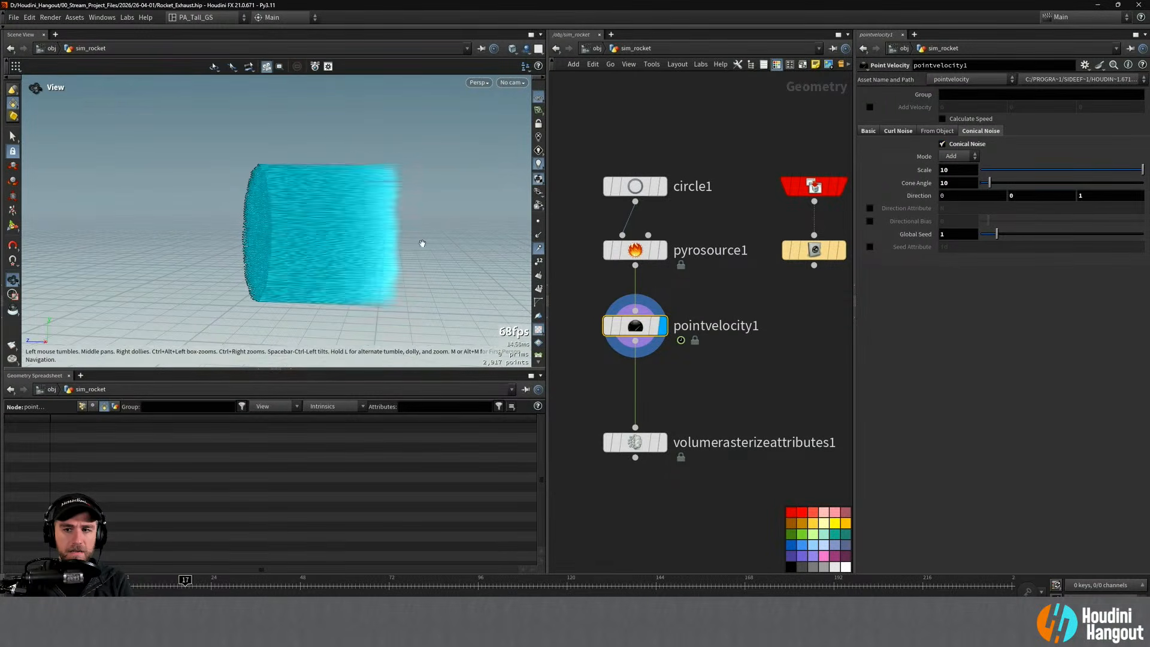
key("Return")
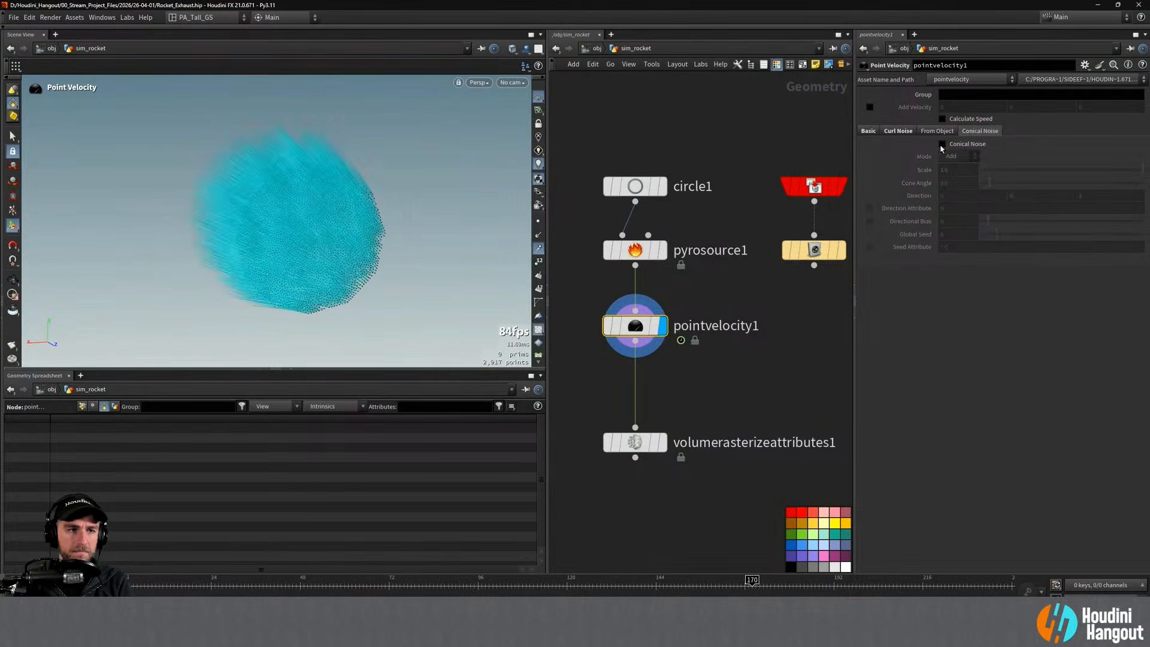
left_click(943, 143)
left_click(942, 144)
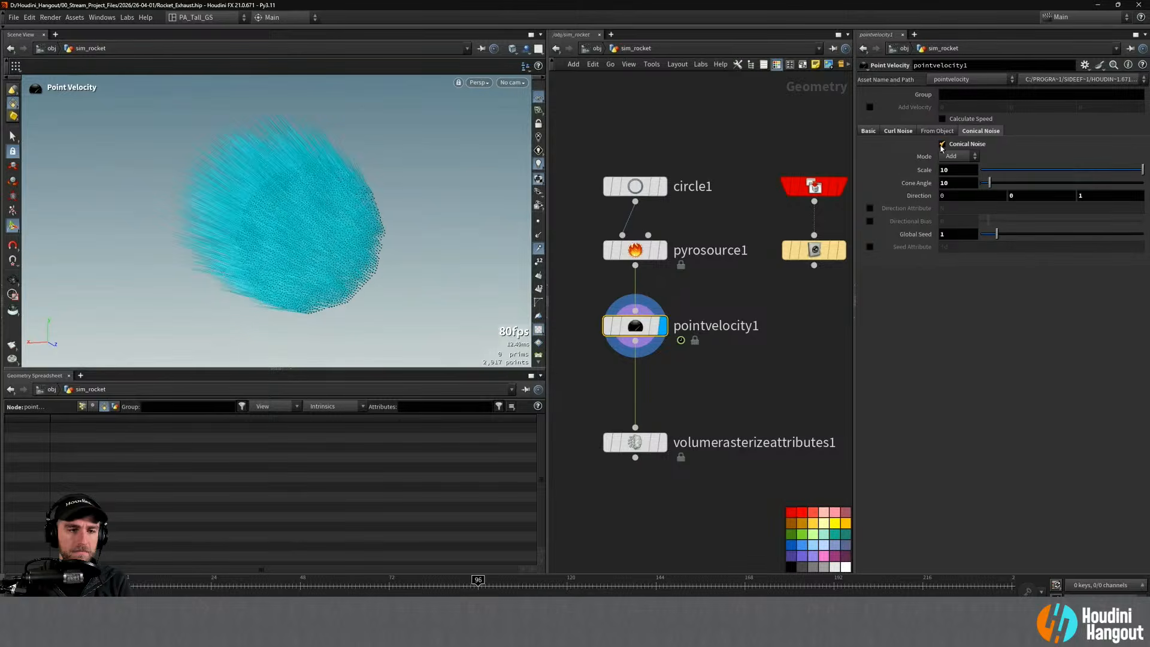
Step: View the emitter disc from the front and toggle Conical Noise off and on again to recheck its contribution
key("Escape")
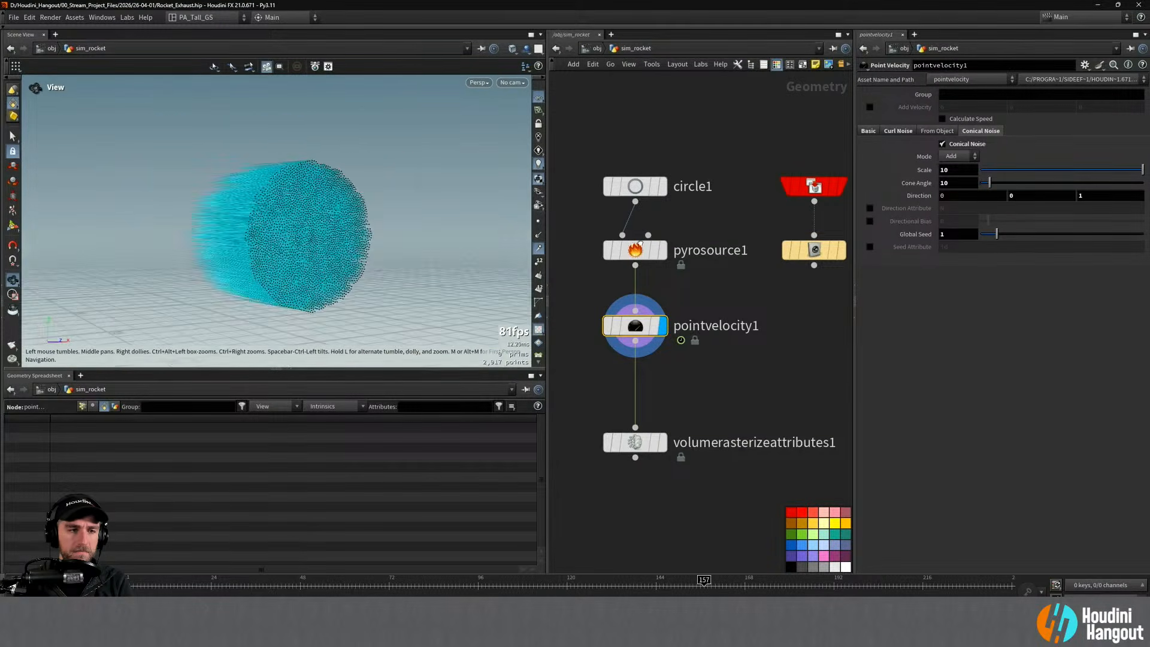
left_click_drag(765, 243, 402, 217)
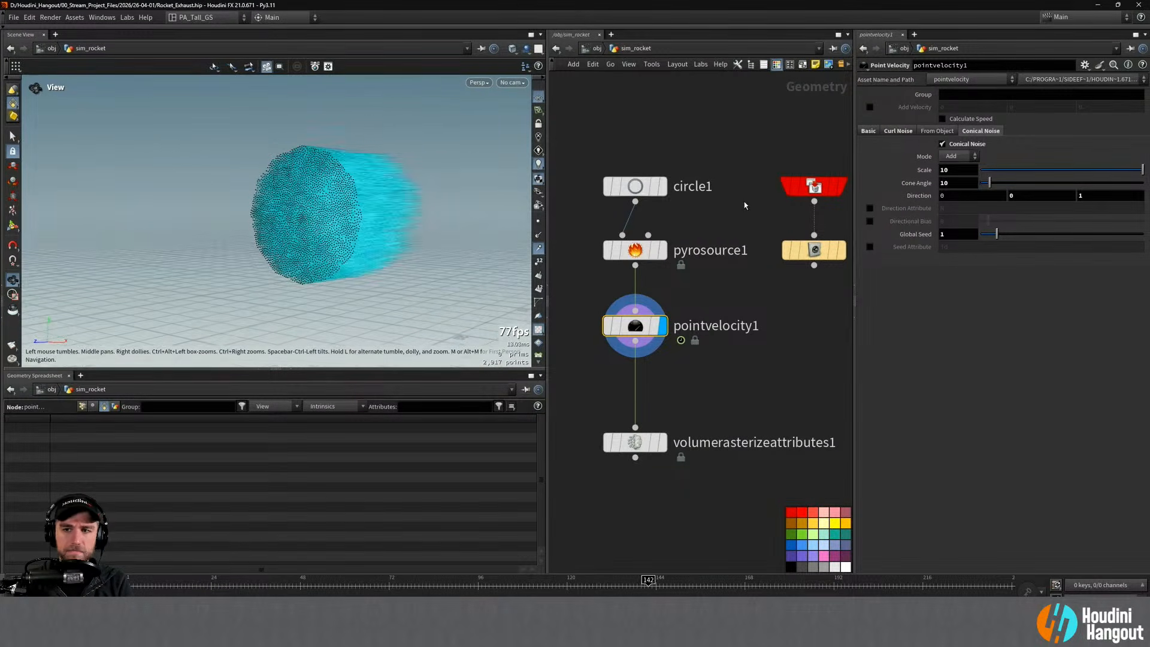
key("Return")
left_click(942, 145)
left_click(942, 145)
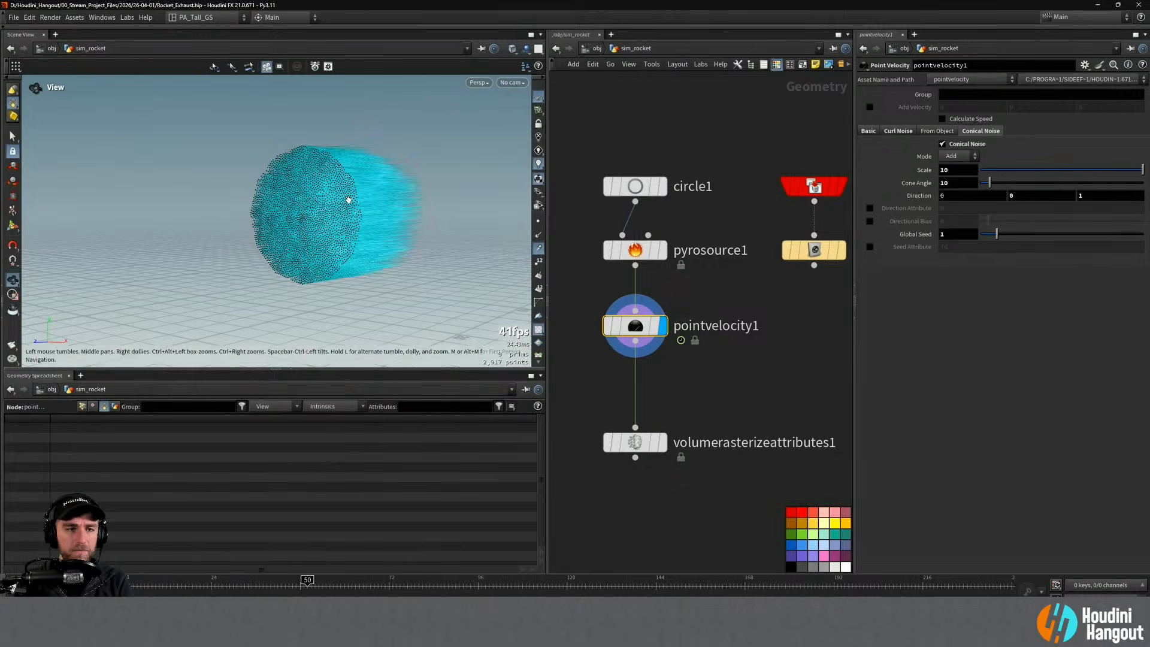
key("Escape")
left_click_drag(366, 220, 317, 271)
key("Return")
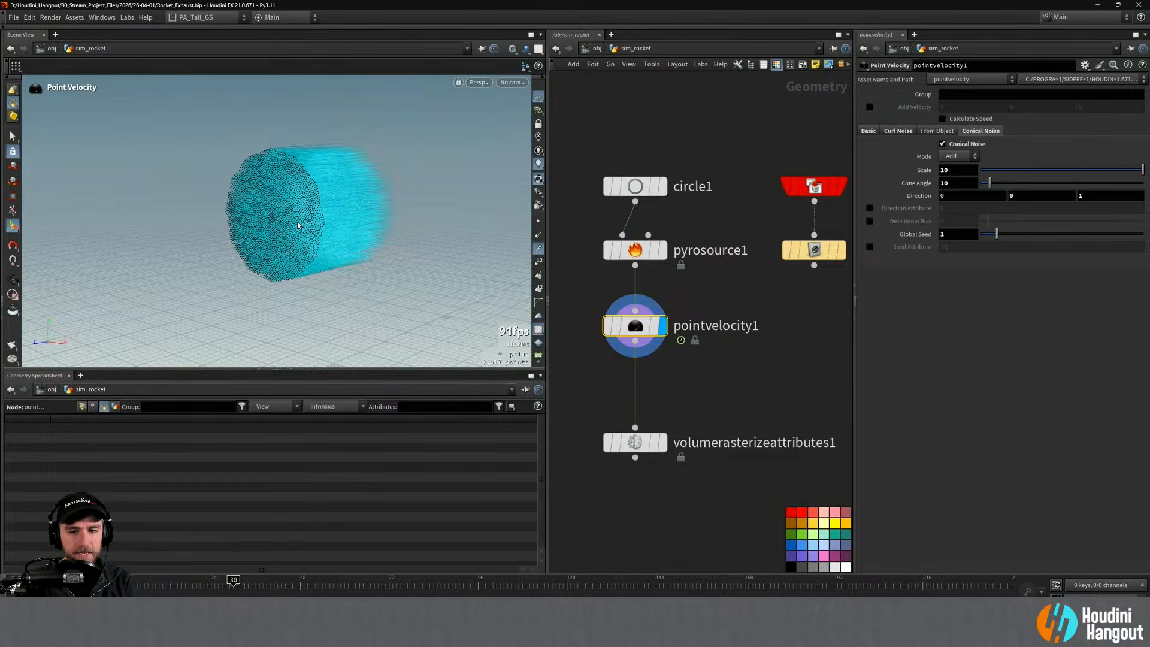
Step: Return to the first frame, display volumerasterizeattributes1, and move the node up directly beneath pointvelocity1
key("ctrl+Up")
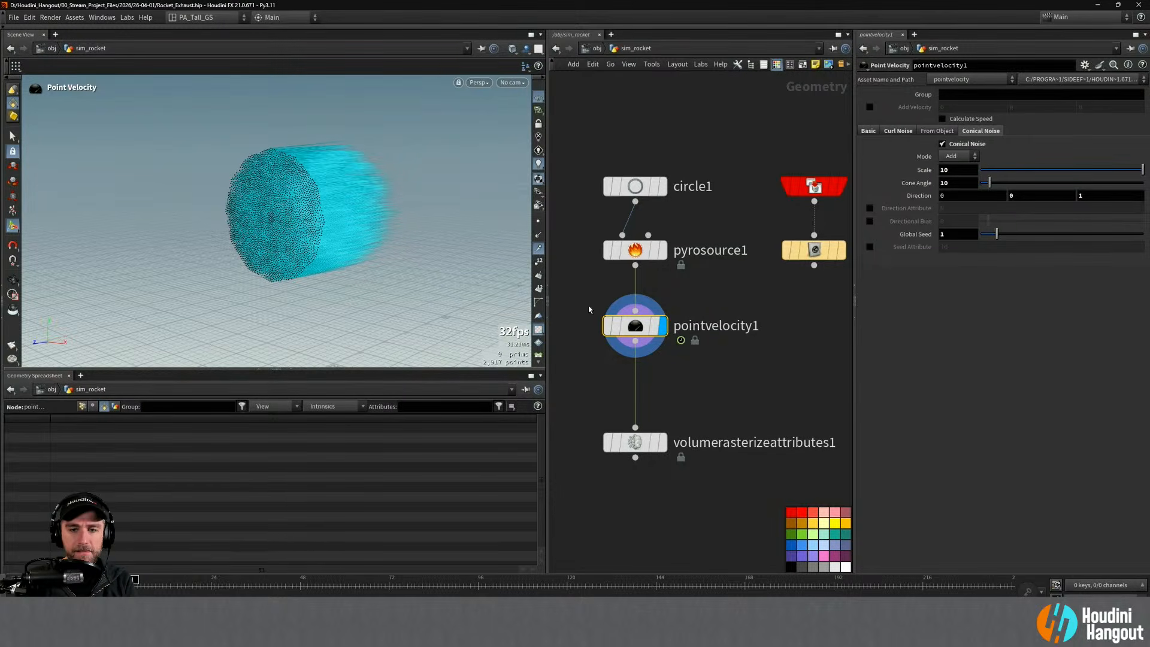
middle_click(635, 325)
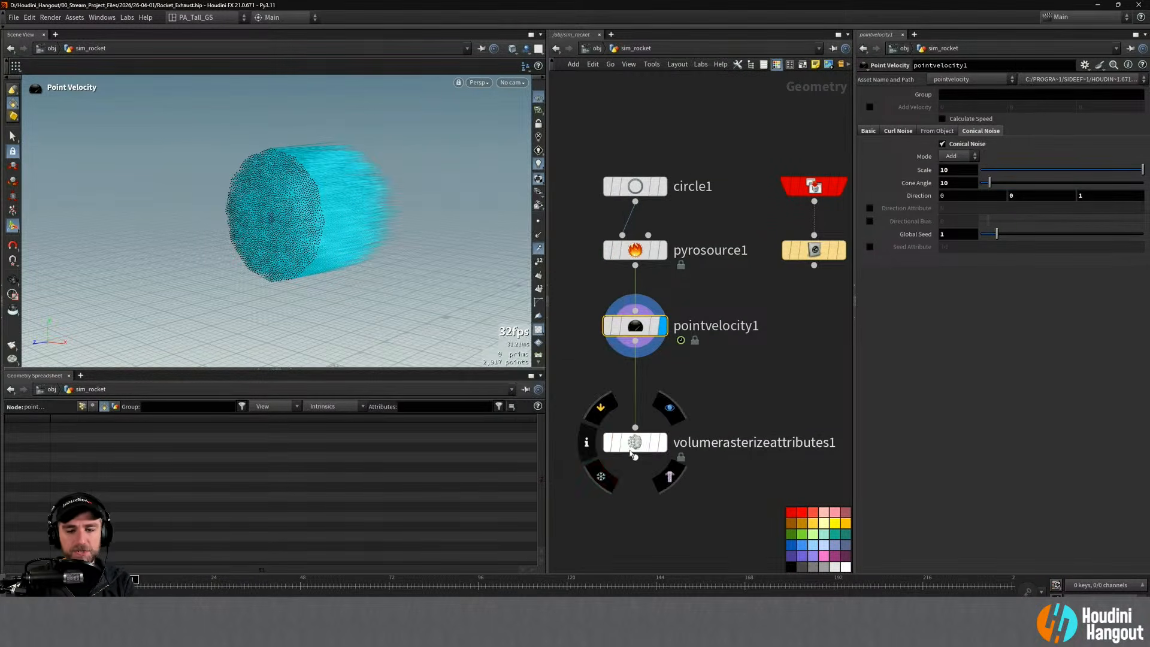
left_click(635, 442)
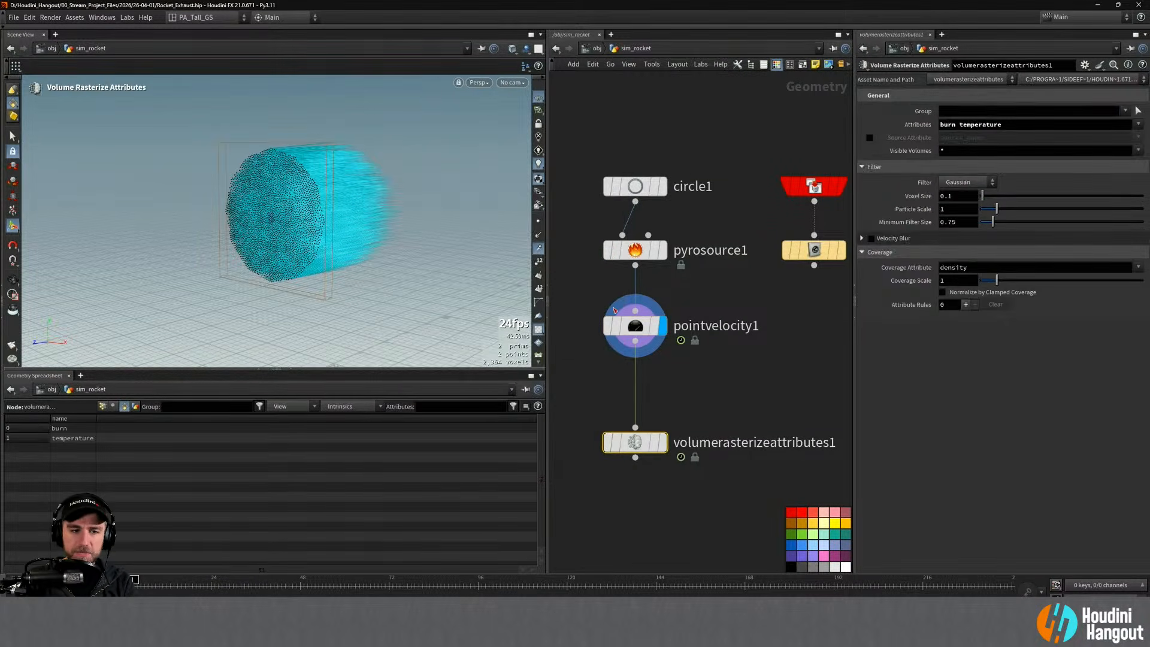
left_click(662, 442)
left_click_drag(630, 442, 630, 392)
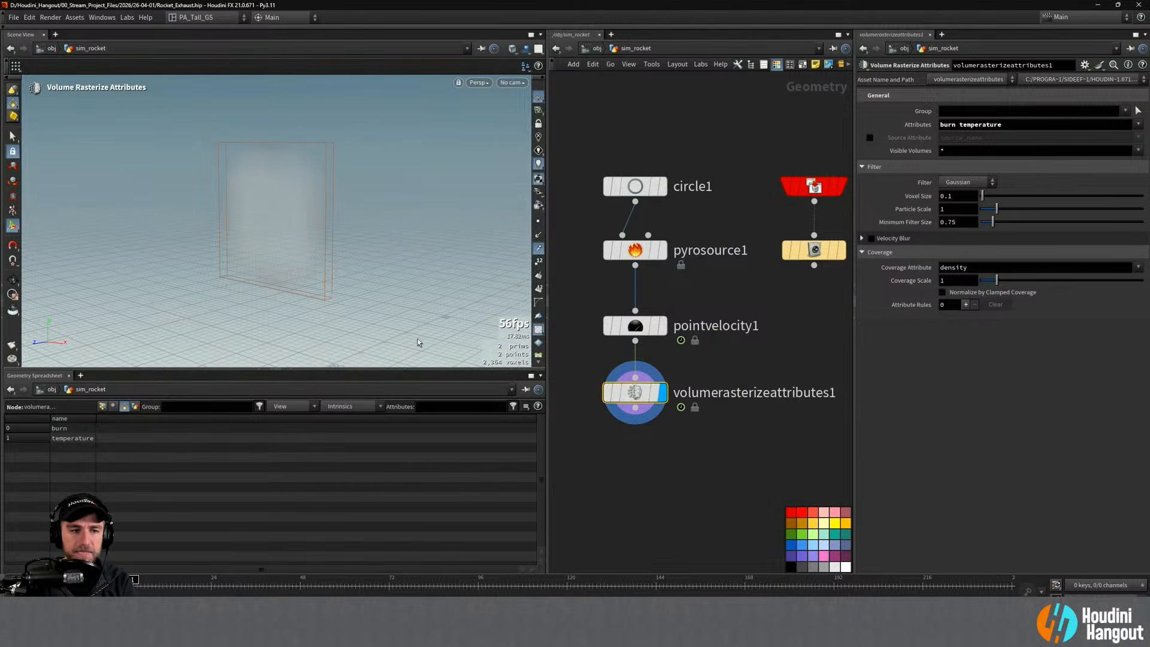
Step: Add the v attribute to the burn and temperature attributes rasterized by volumerasterizeattributes1
left_click_drag(420, 336, 509, 263, "alt")
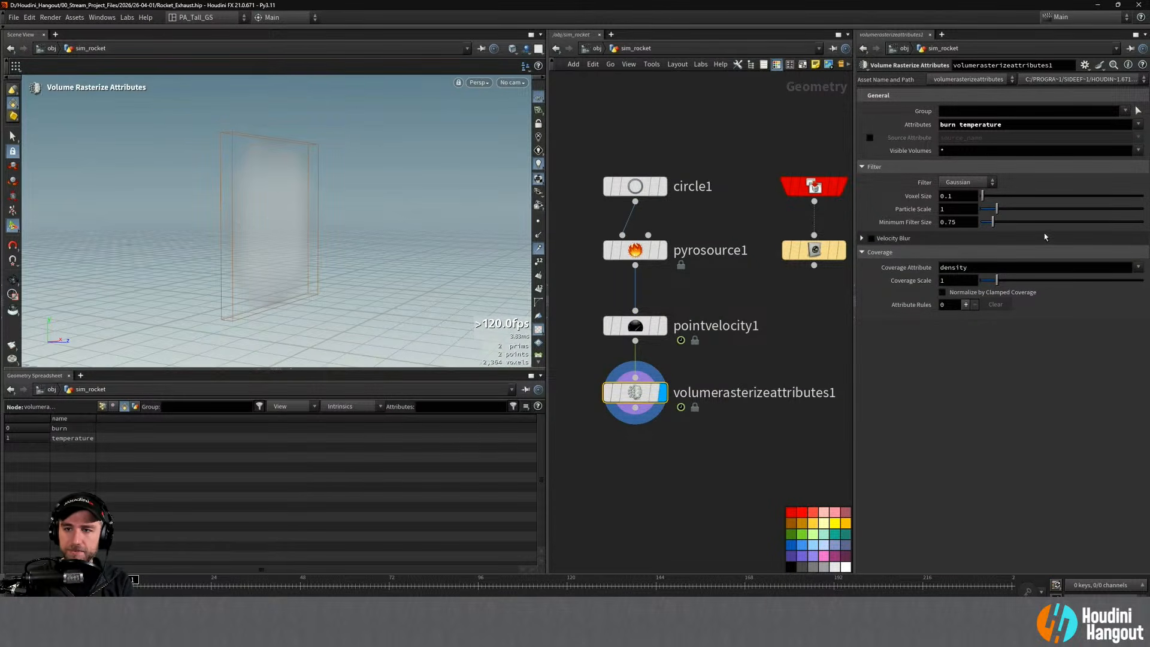
left_click(1138, 124)
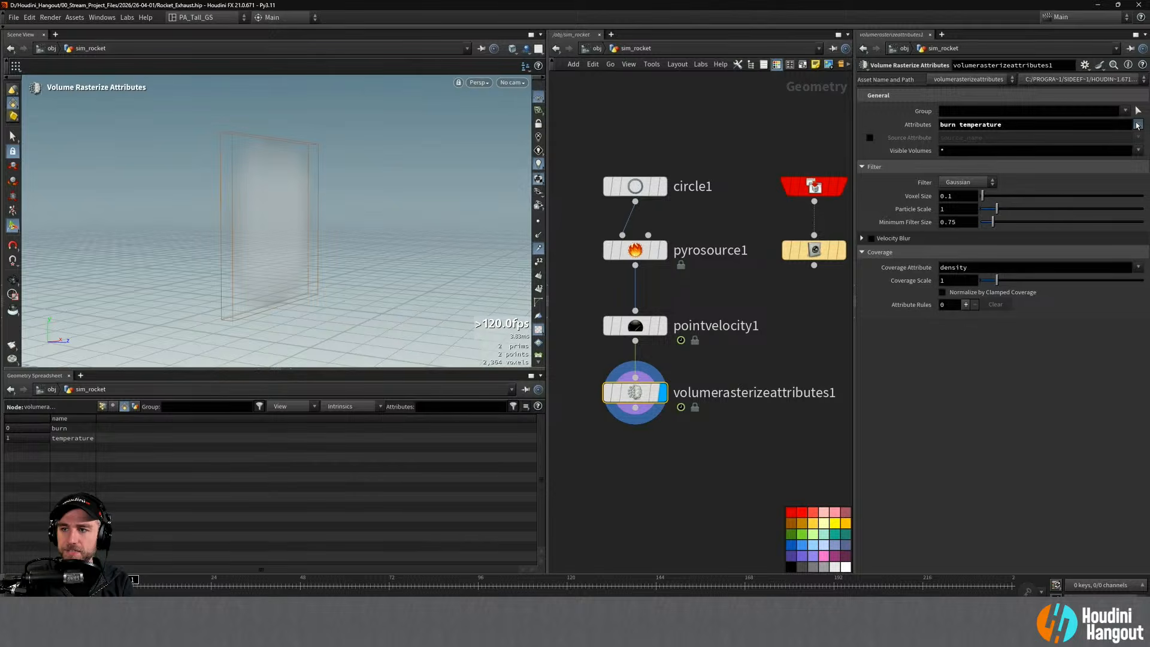
left_click(1109, 175)
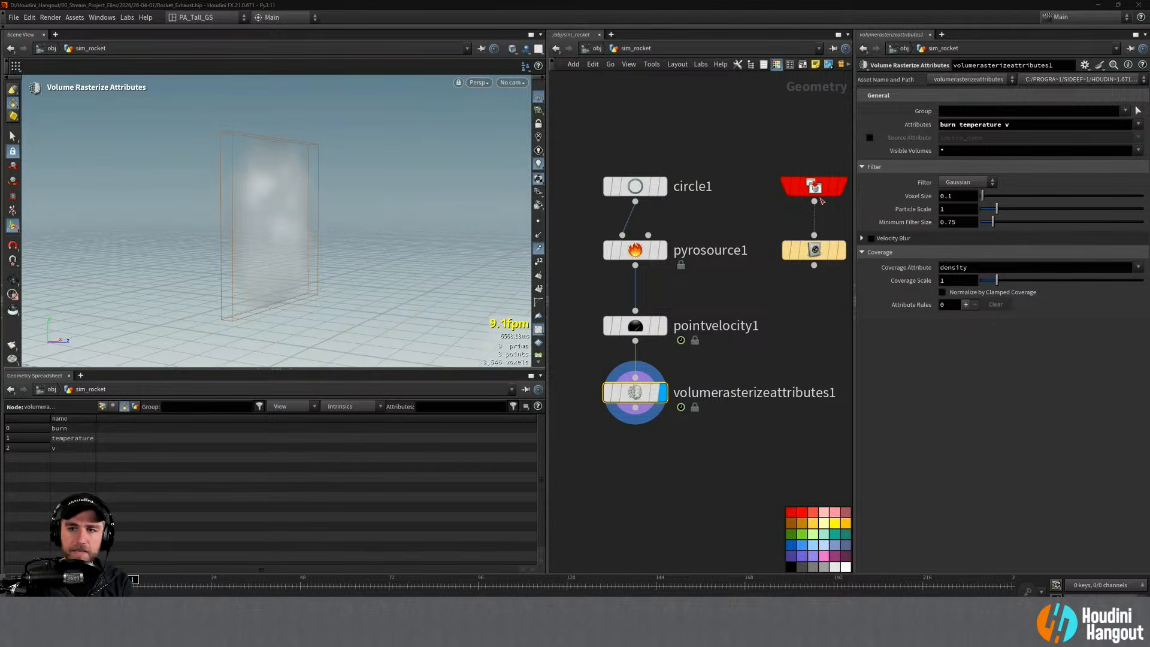
Step: Limit Visible Volumes to burn and enable Normalize by Clamped Coverage on the rasterize node
left_click(1138, 150)
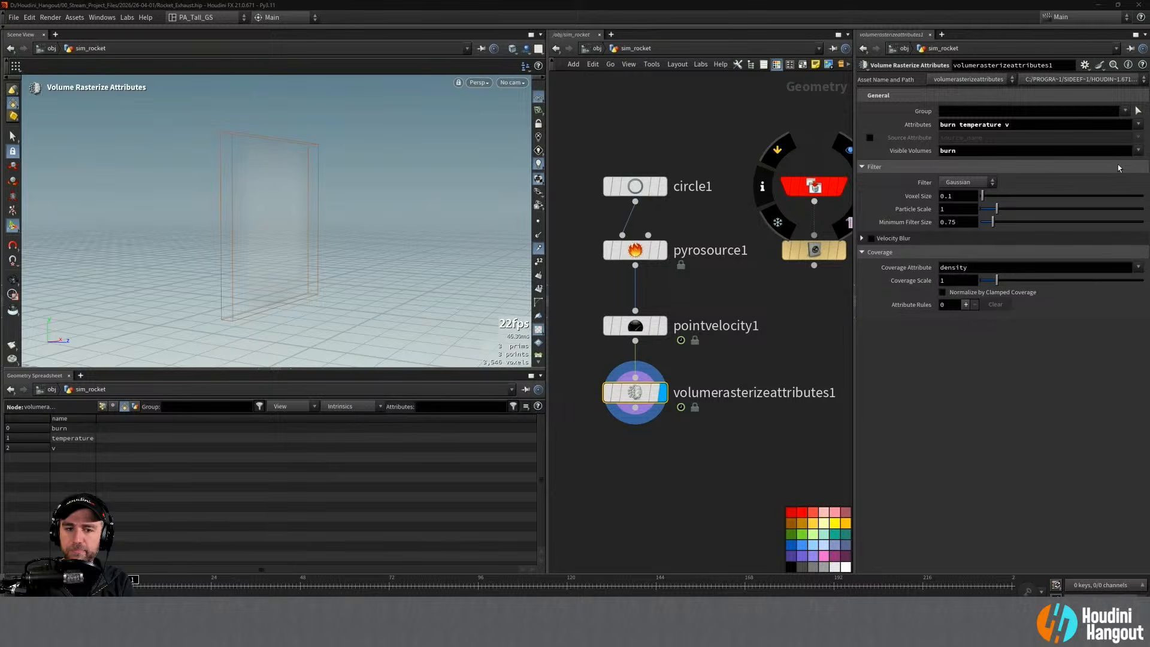
left_click(1138, 150)
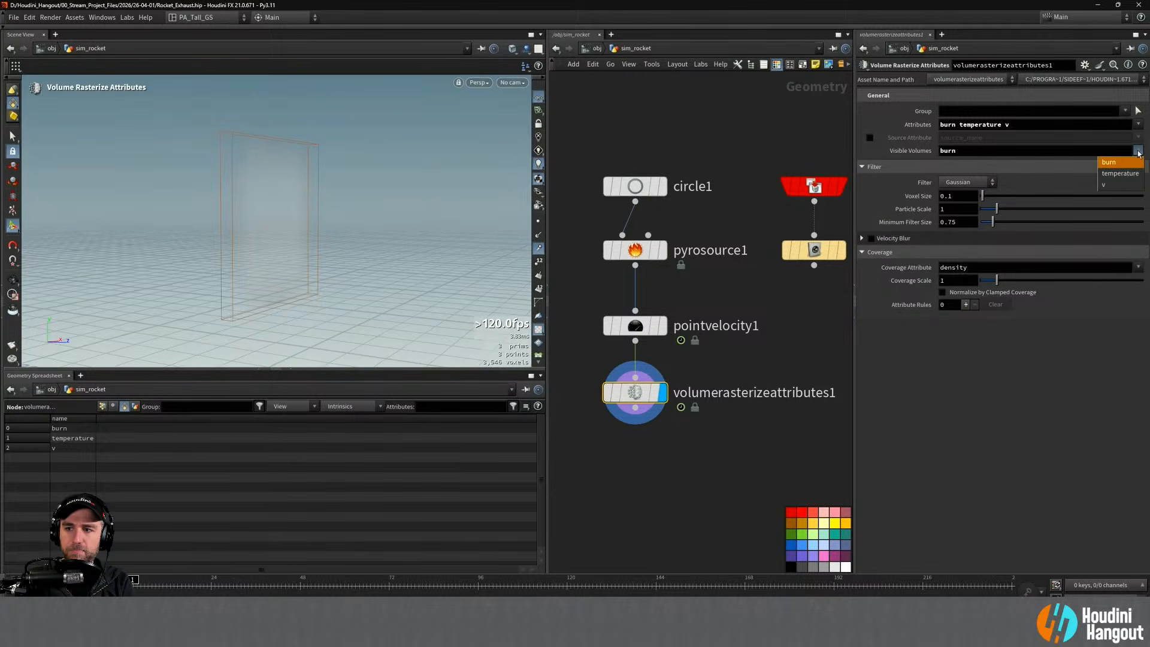
left_click(887, 163)
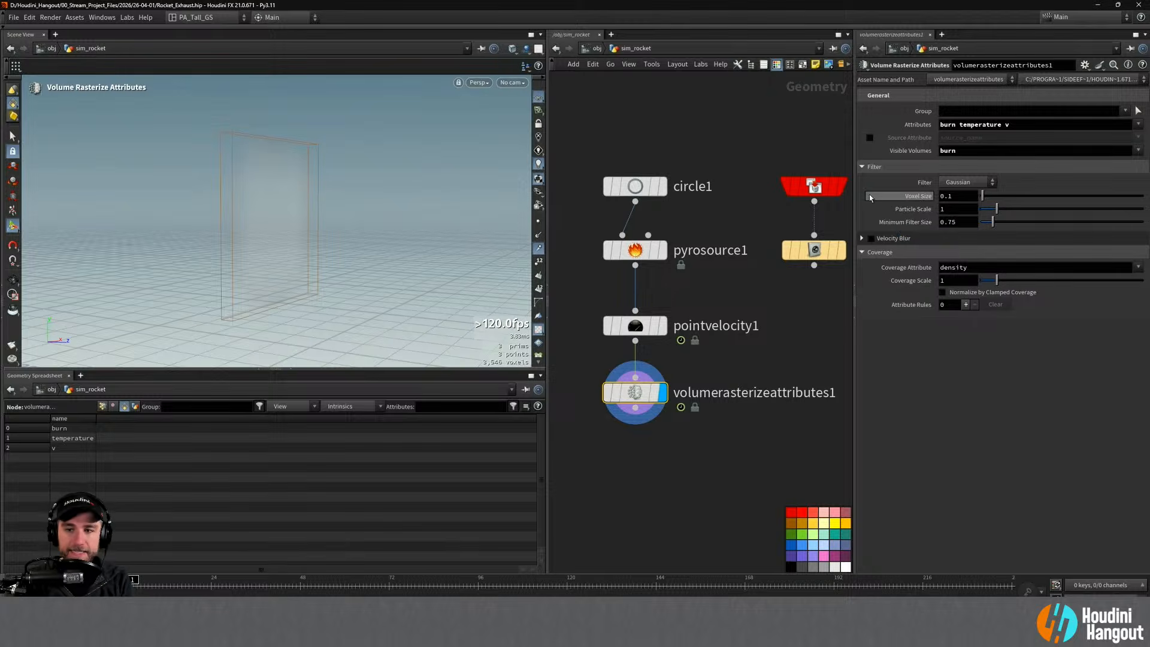
left_click_drag(392, 123, 240, 222, "alt")
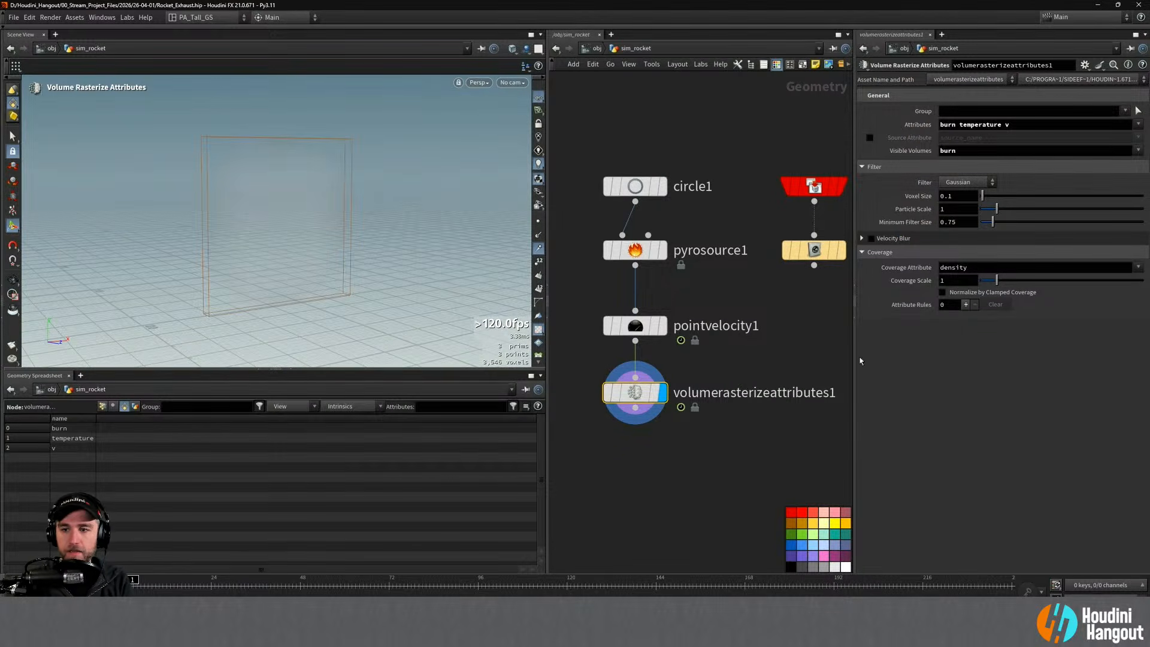
left_click(944, 293)
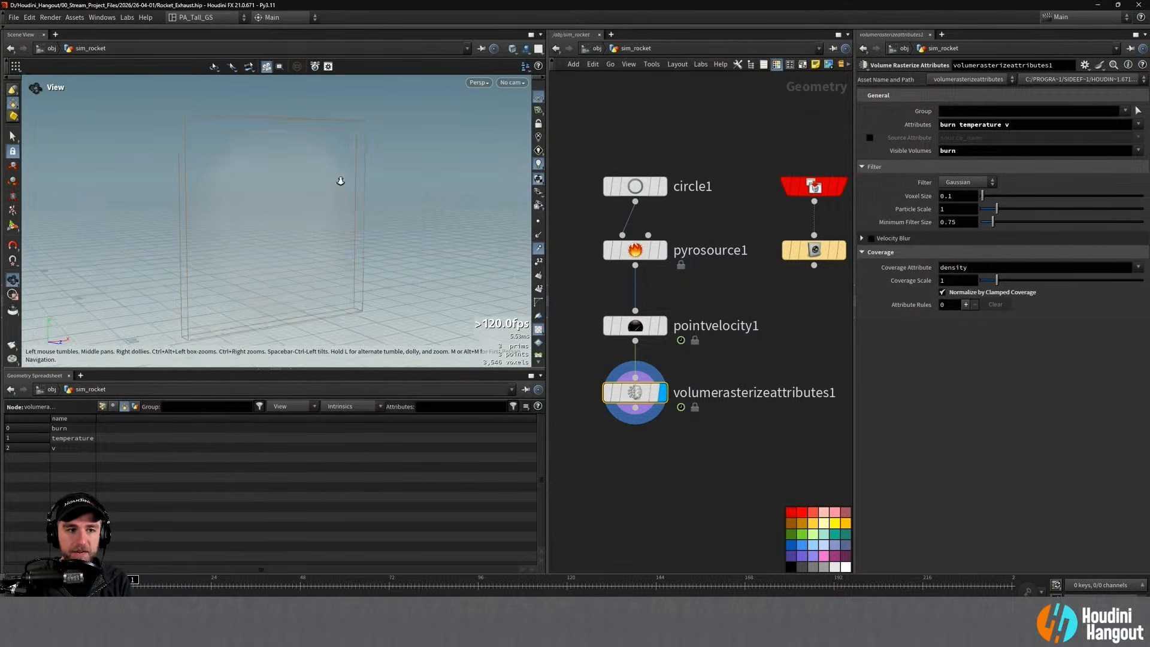
Step: Set the viewport background color scheme to Dark and view the rasterized burn volume against it
left_click_drag(339, 180, 347, 157, "alt")
right_click_drag(347, 156, 350, 198, "alt")
key("d")
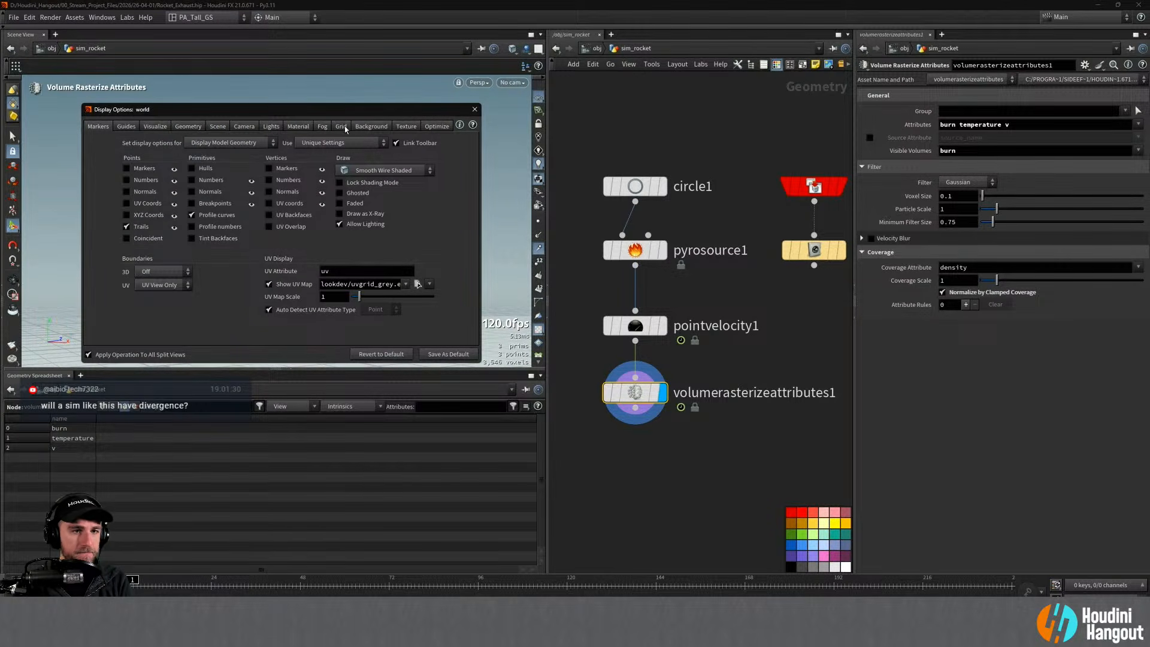
left_click(372, 126)
left_click(174, 142)
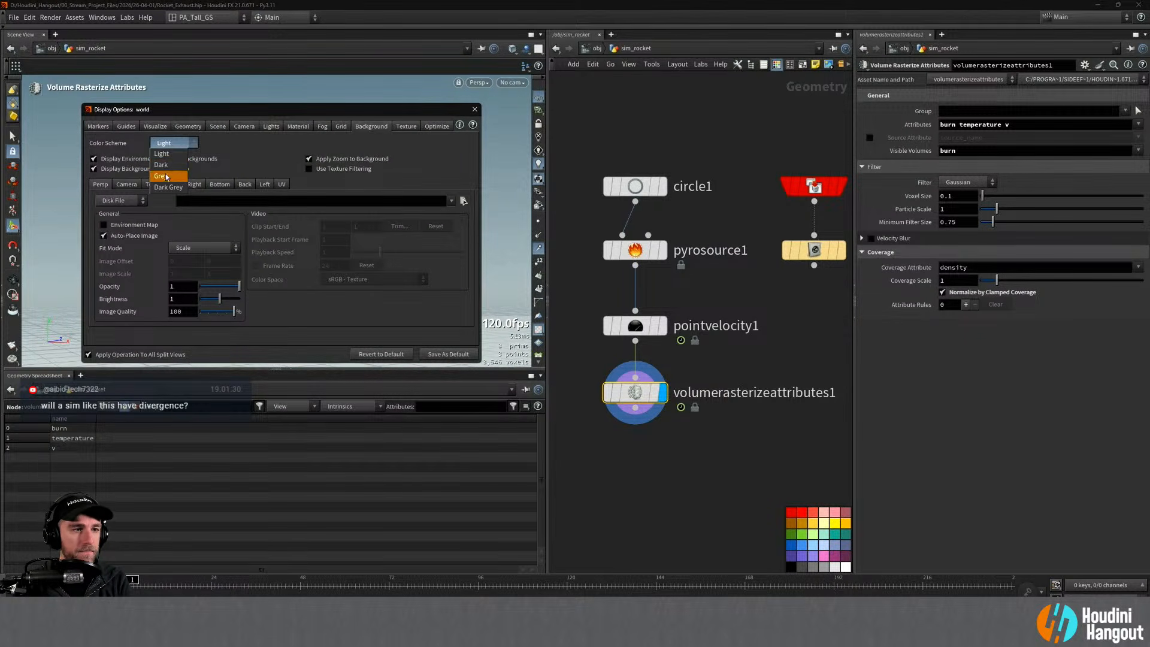
left_click(165, 166)
left_click(474, 109)
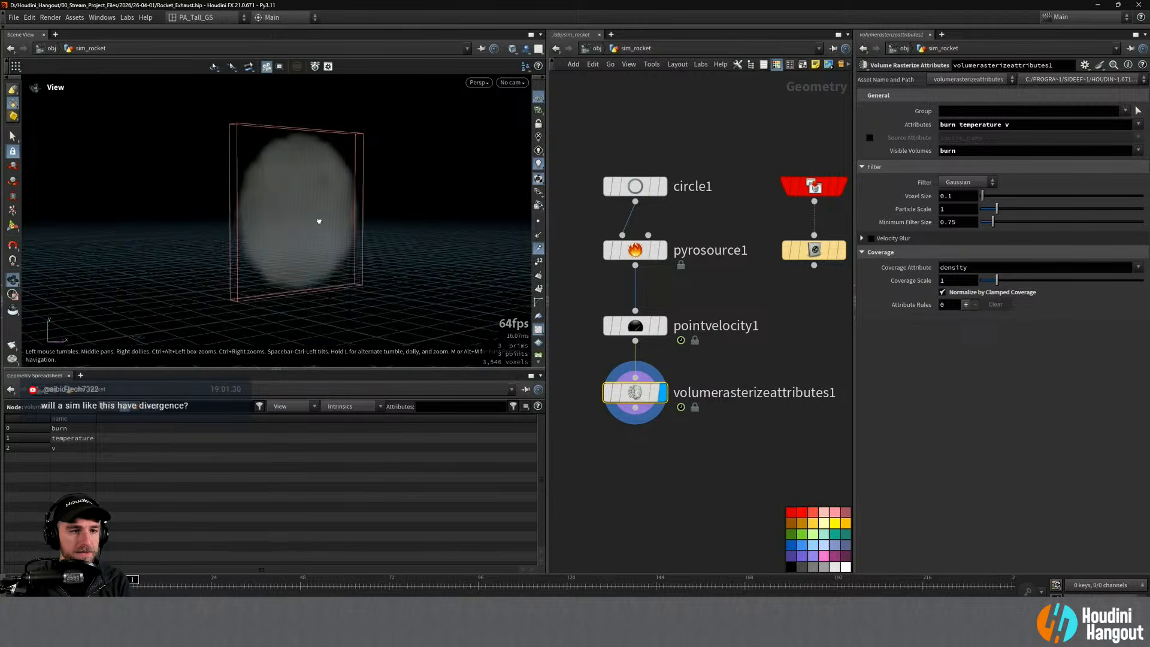
left_click_drag(319, 221, 281, 223)
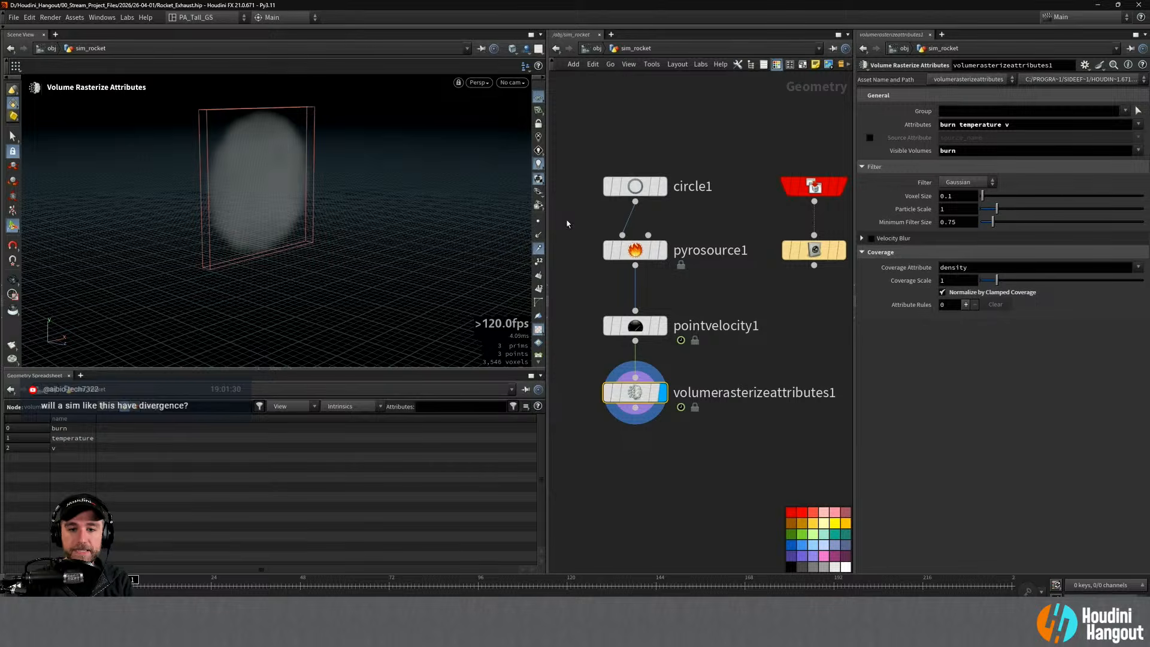
Step: Select pyrosource1 and widen the gap between pointvelocity1 and volumerasterizeattributes1 in the node chain
left_click_drag(634, 326, 635, 318)
left_click(635, 250)
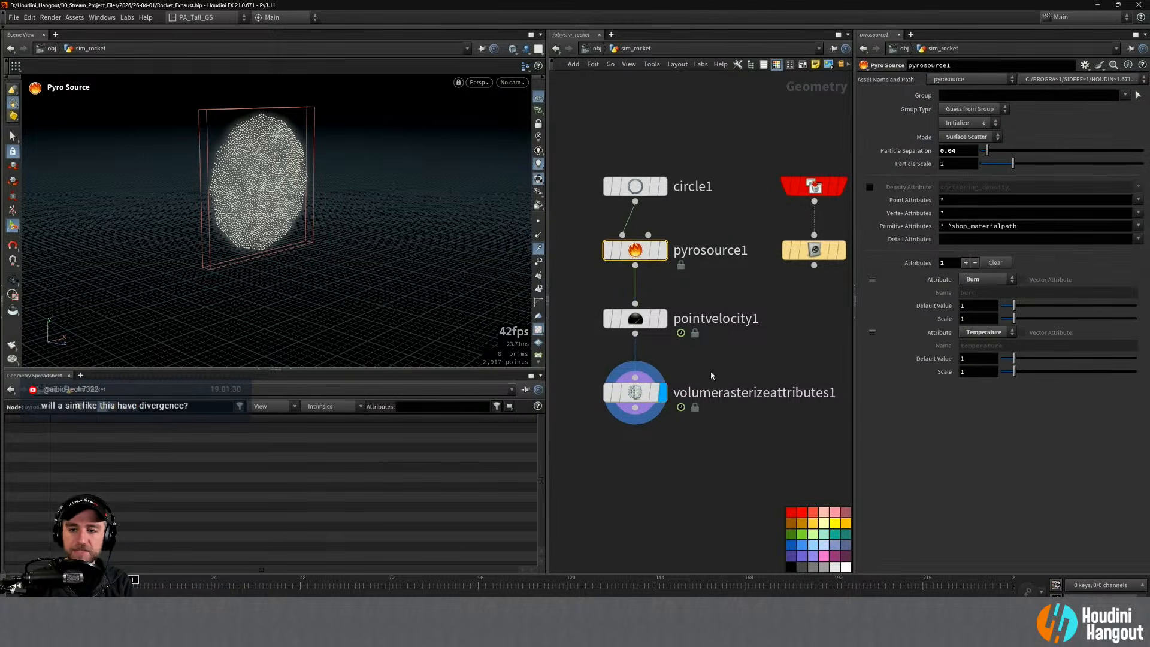
left_click_drag(290, 170, 250, 155, "alt")
key("Return")
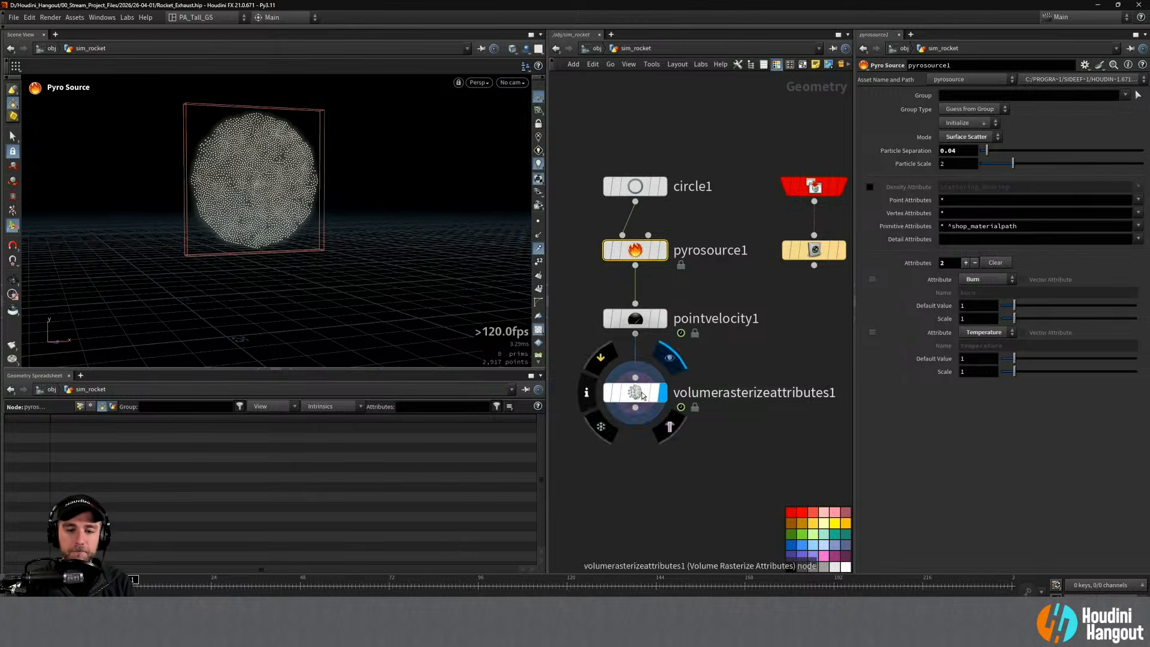
left_click_drag(635, 393, 636, 459)
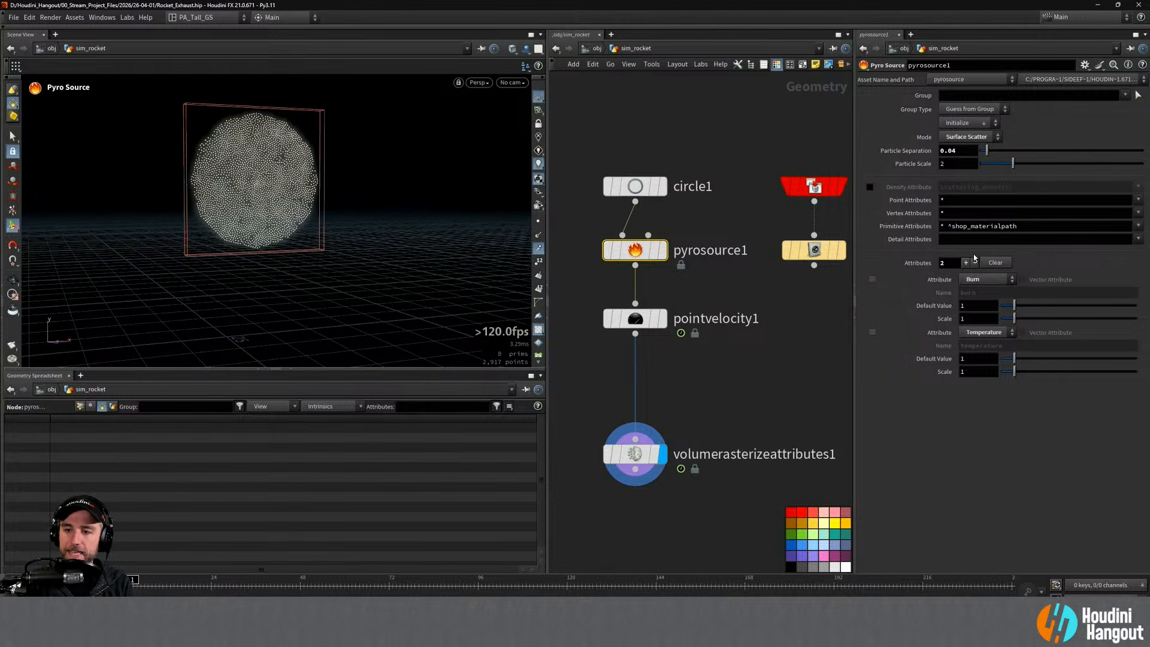
Step: Add a third, custom attribute named divergence to pyrosource1 and move volumerasterizeattributes1 back up beneath pointvelocity1
left_click(966, 262)
left_click(980, 387)
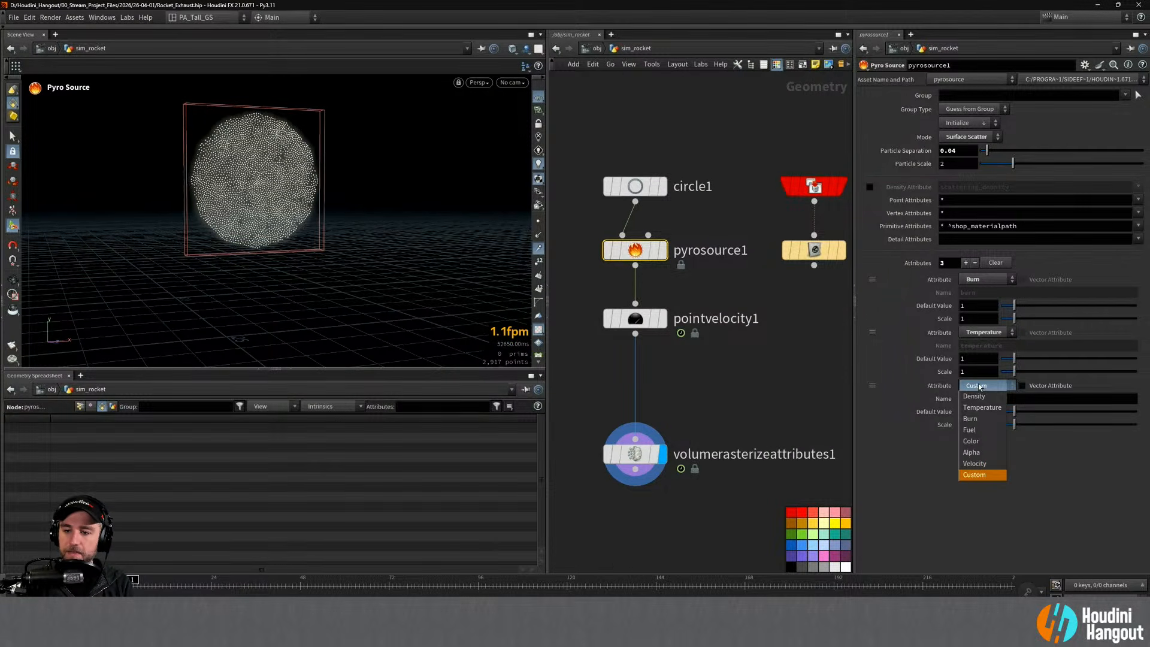
left_click(980, 387)
left_click(979, 387)
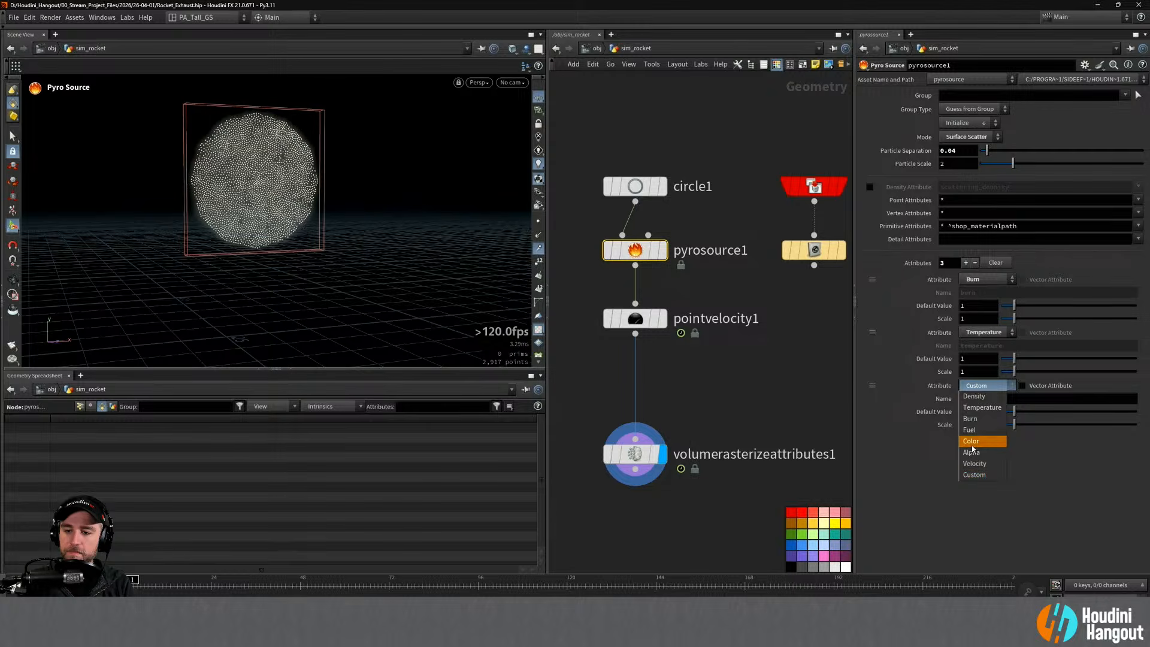
left_click(980, 386)
left_click(976, 398)
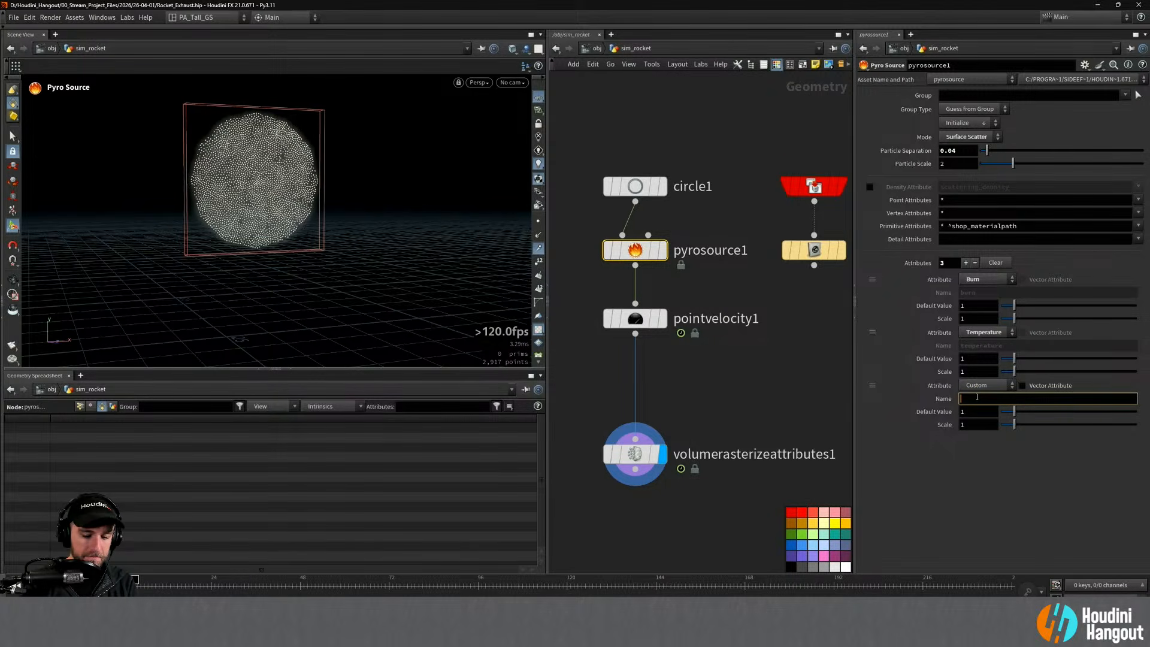
type("divergence")
key("Return")
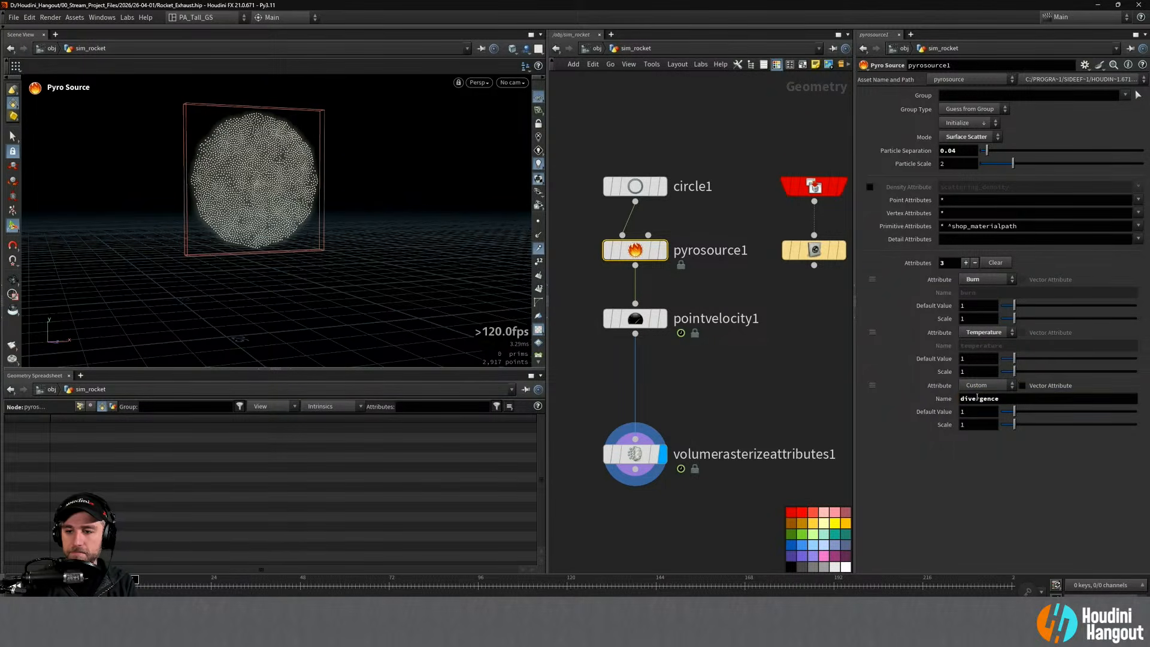
left_click(740, 409)
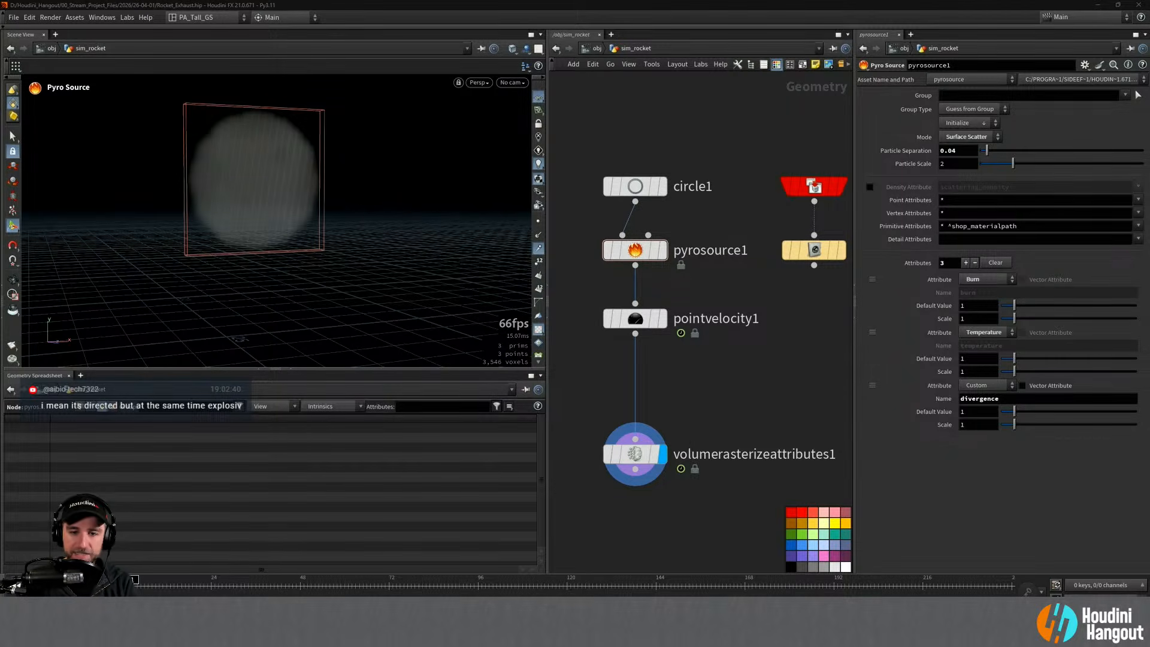
left_click_drag(632, 458, 632, 402)
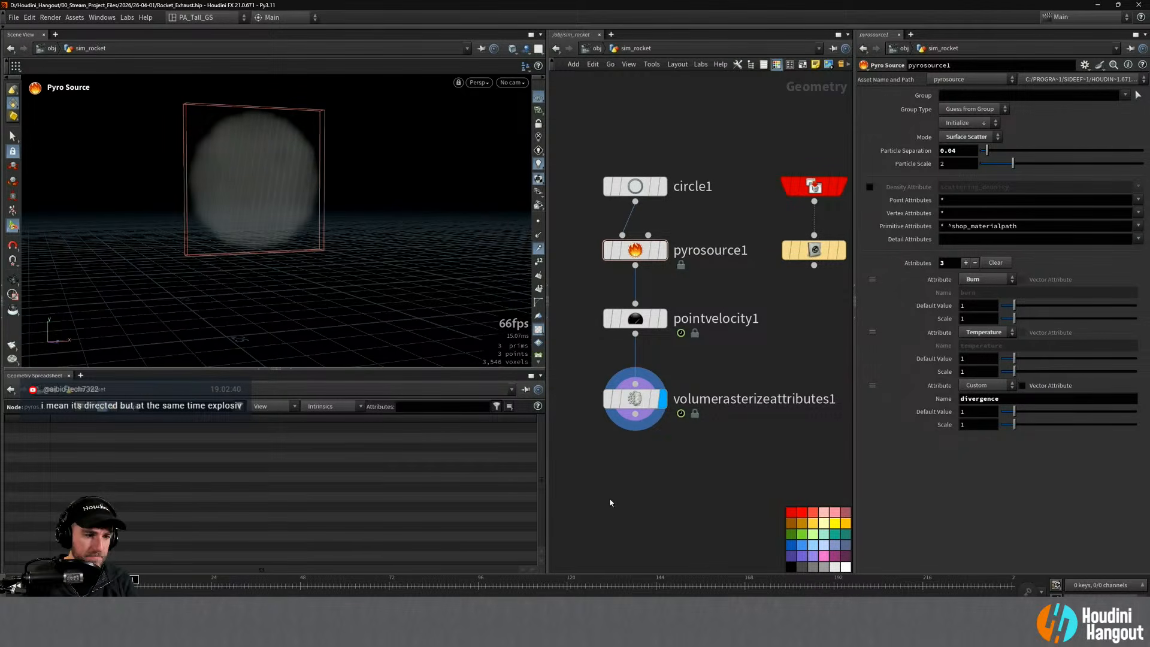
Step: Switch to the YouTube browser window and play the SLS SRB full-scale test video, pausing to examine the flame near the nozzle
left_click(363, 635)
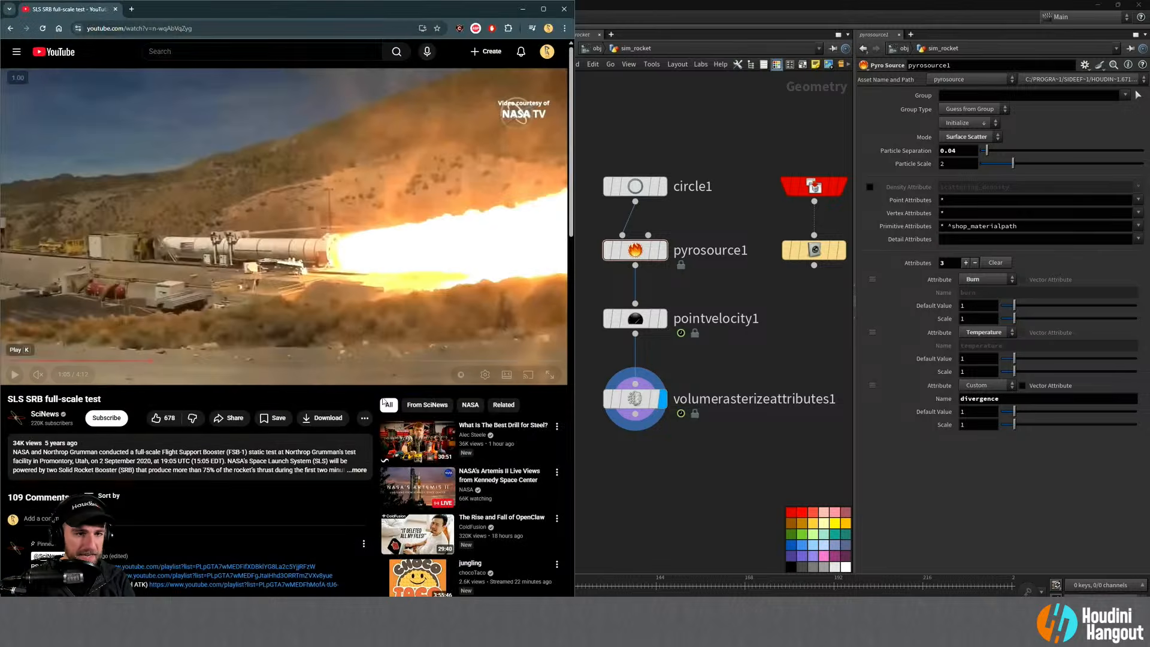
left_click(14, 374)
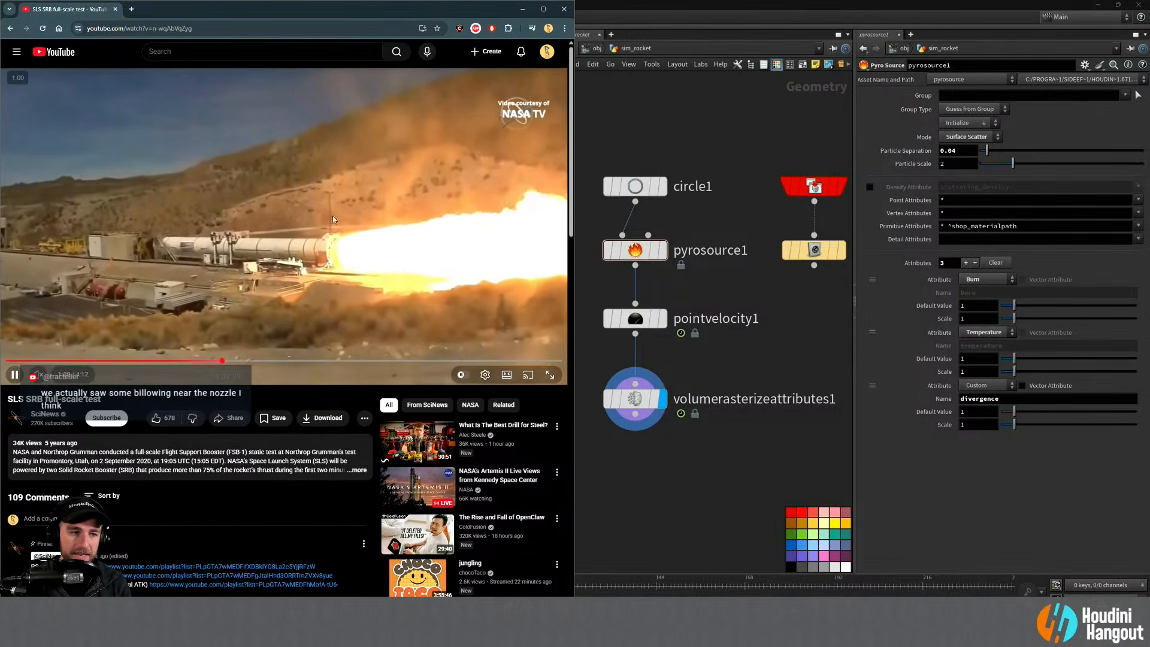
left_click(20, 374)
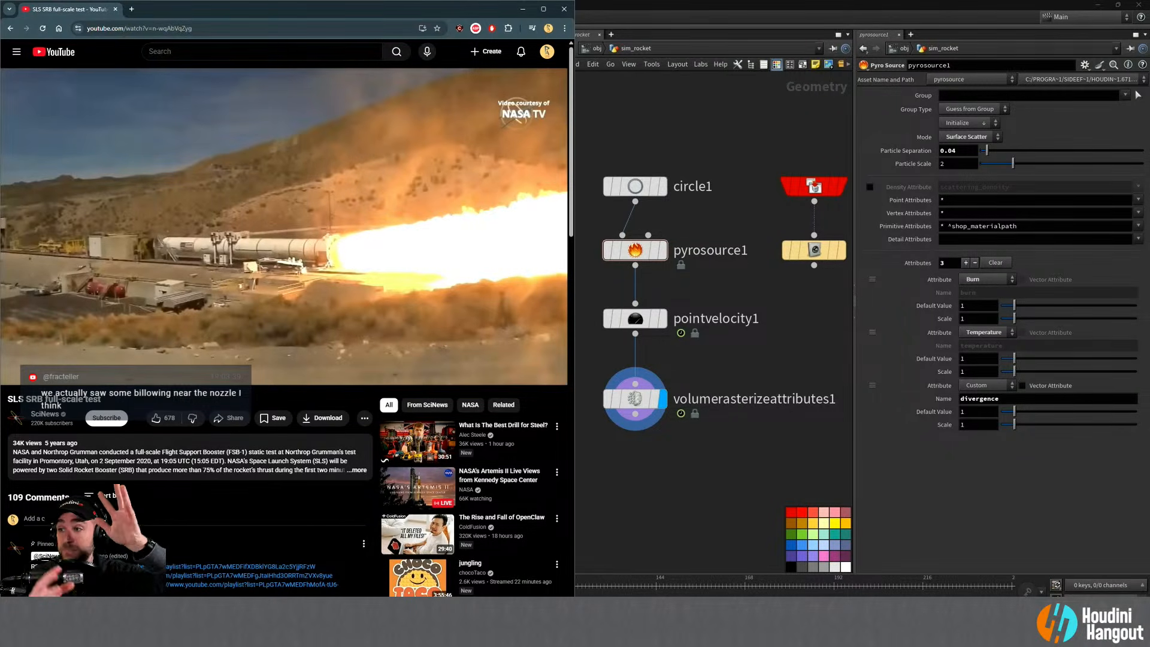
mouse_move(372, 241)
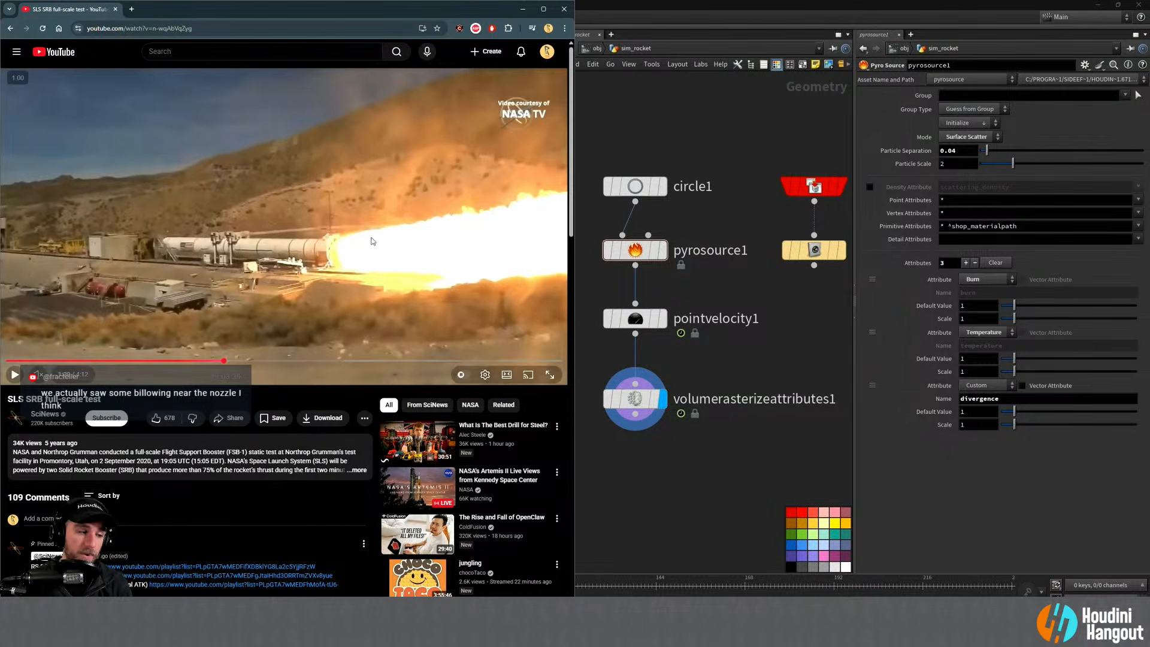
Step: Return to Houdini and move volumerasterizeattributes1 down, leaving open space below pointvelocity1
left_click(693, 496)
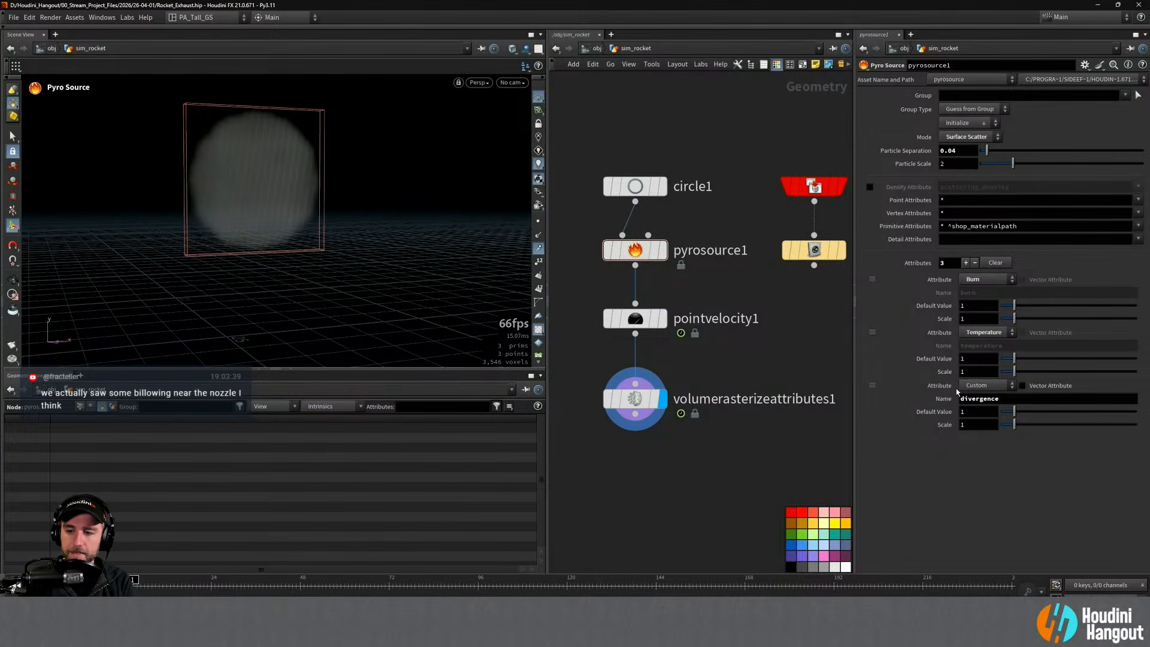
left_click(975, 387)
left_click(974, 387)
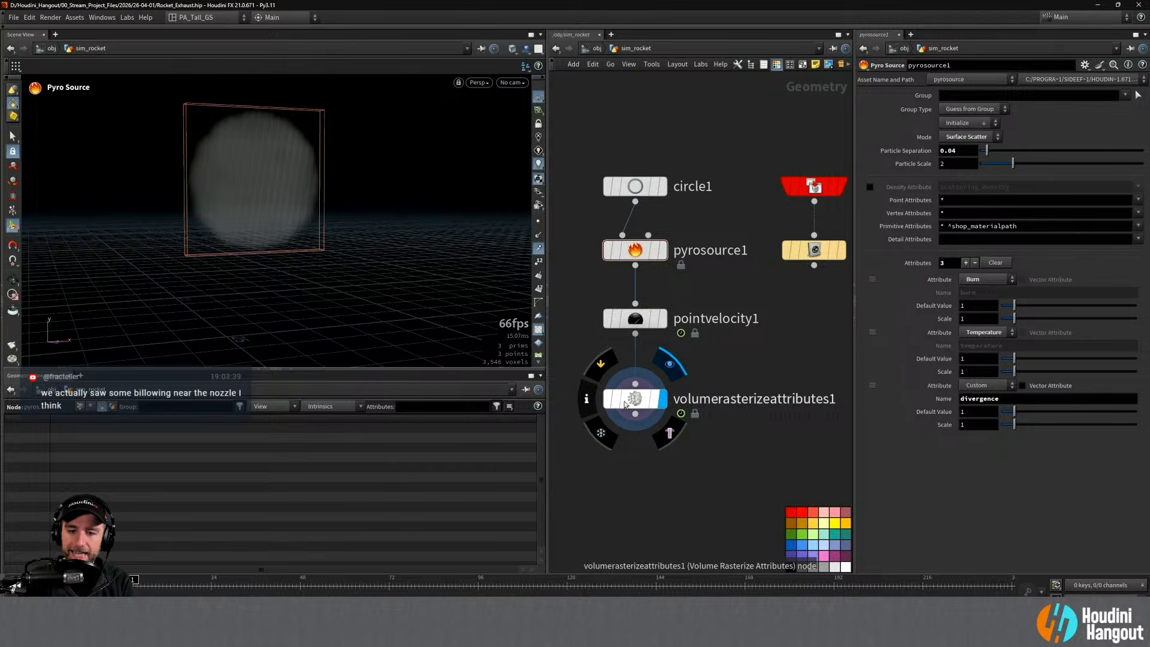
left_click_drag(640, 405, 641, 492)
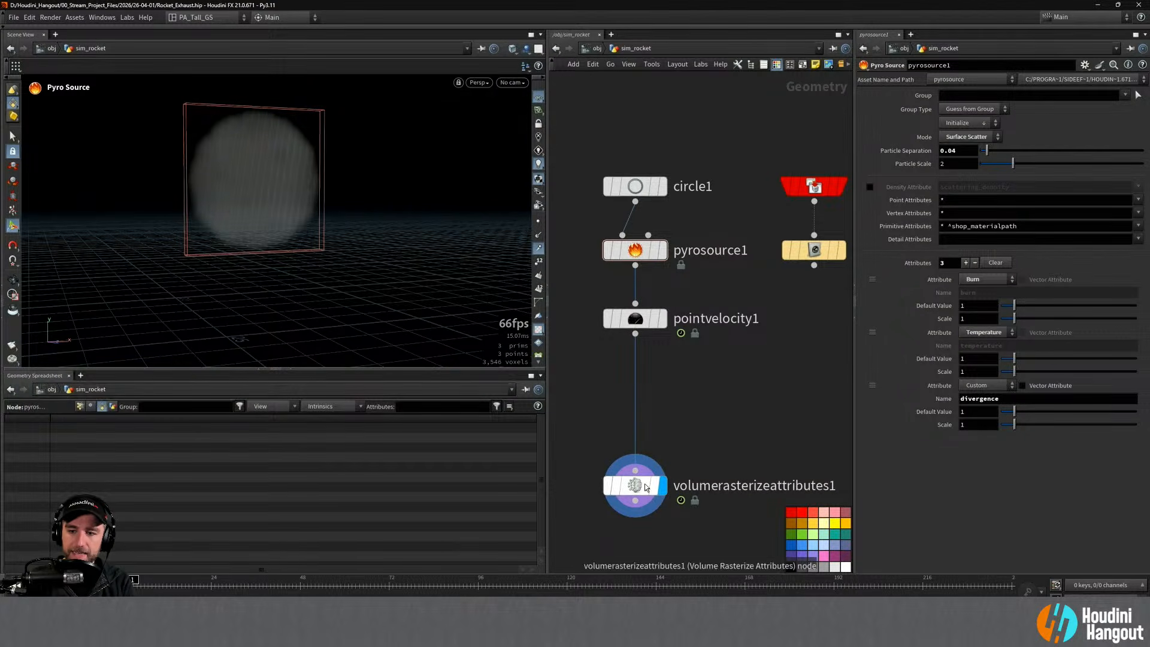
Step: Remove the custom divergence attribute entry from the pyrosource1 node's attribute list
mouse_move(644, 324)
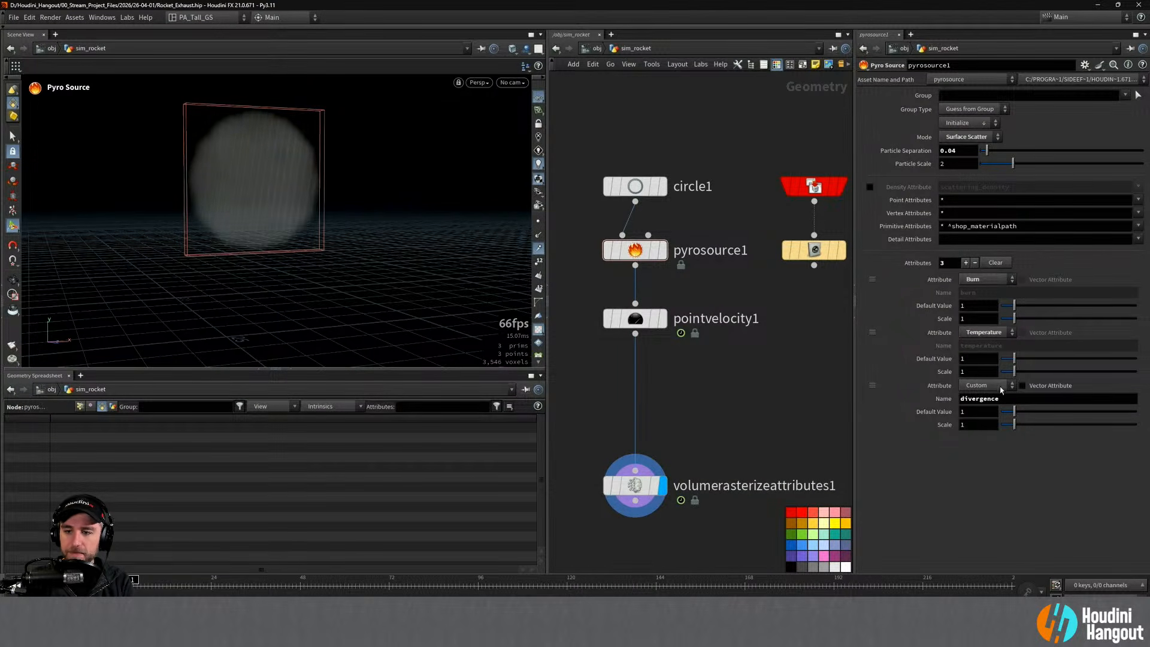
left_click(872, 385)
left_click(910, 405)
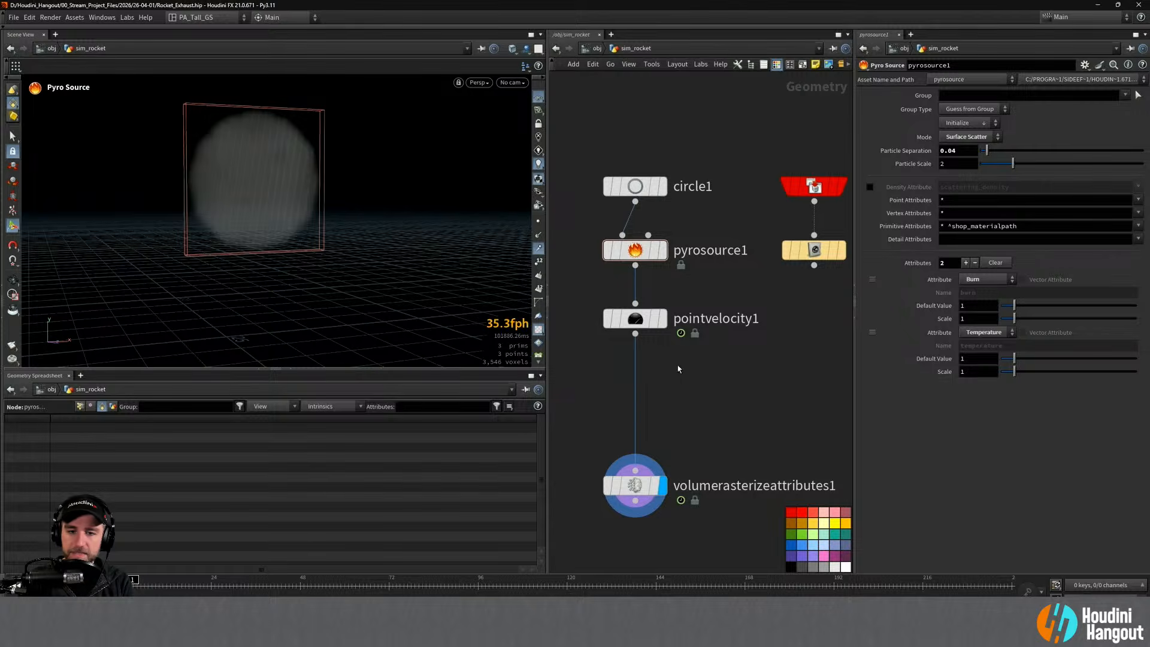
Step: Insert an Attribute Adjust Float node between pointvelocity1 and volumerasterizeattributes1 and display its output
key("Tab")
type("att")
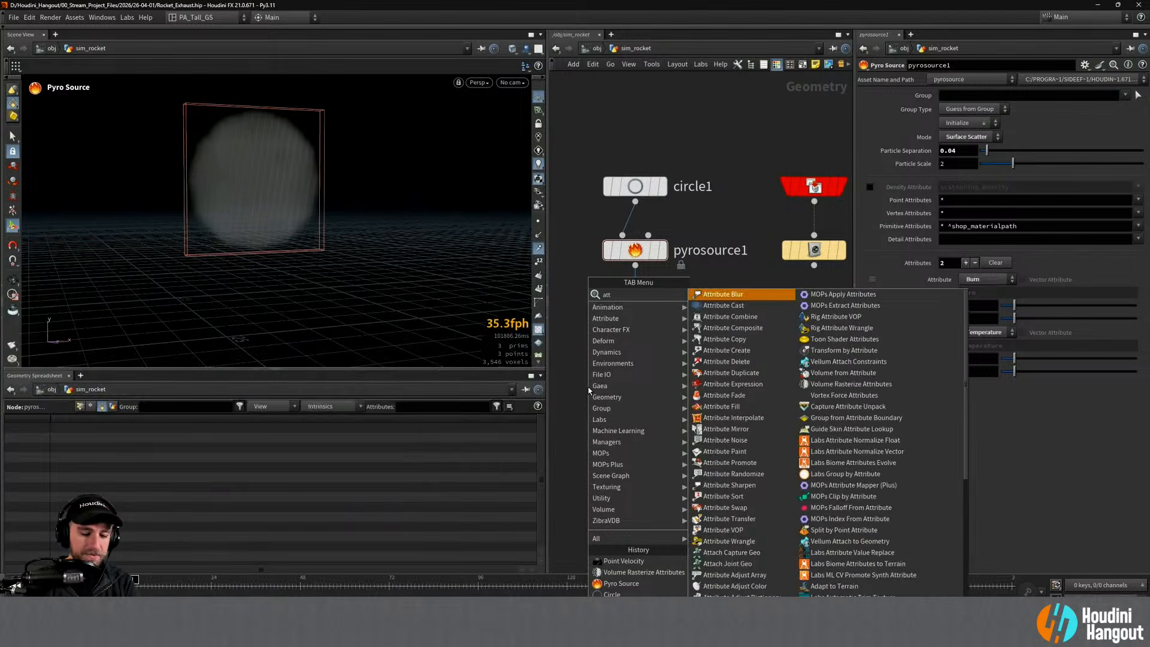
type(" adj fl")
key("Return")
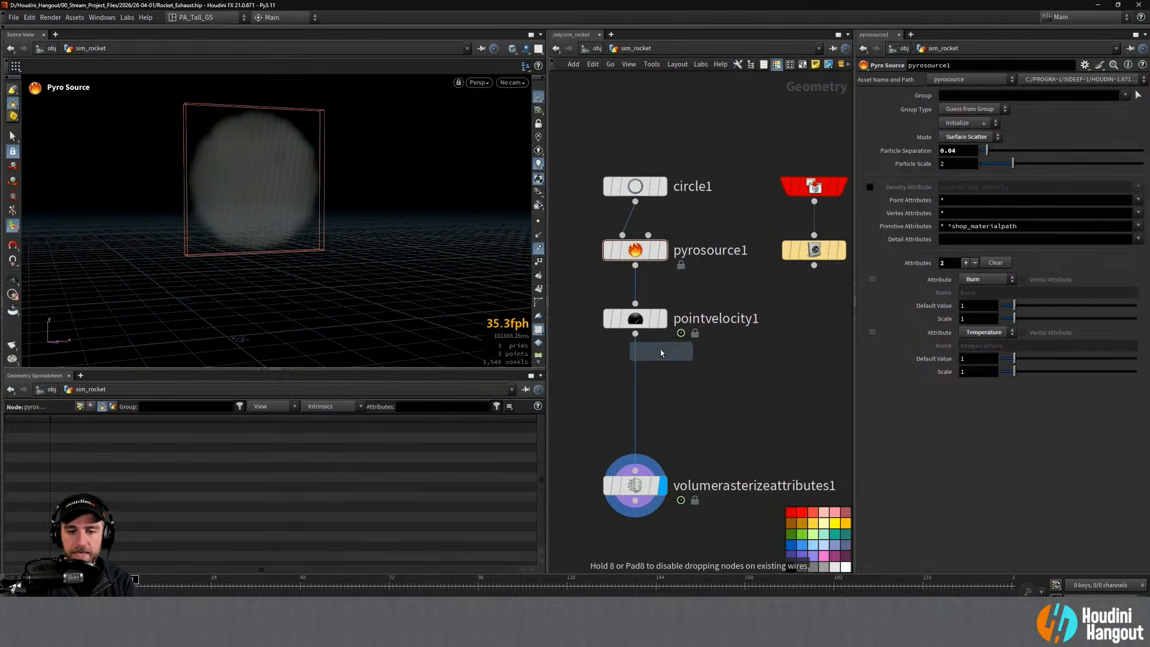
left_click(635, 390)
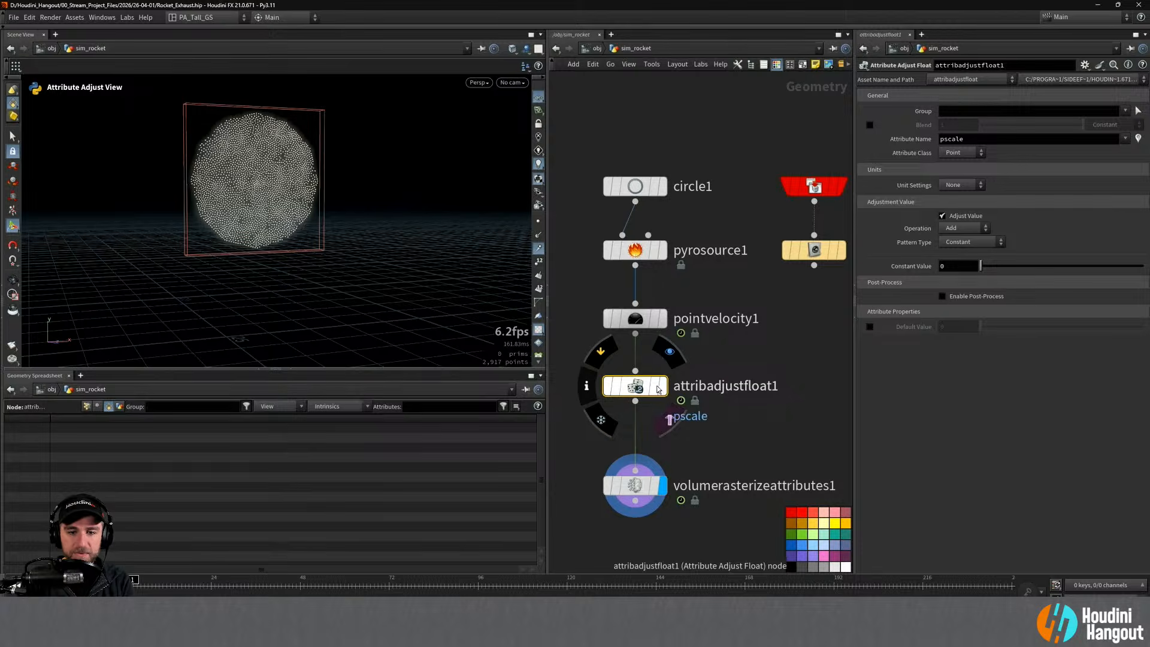
left_click(662, 387)
Step: Set the adjust node's attribute name to divergence and rename the node add_diverge
double_click(972, 139)
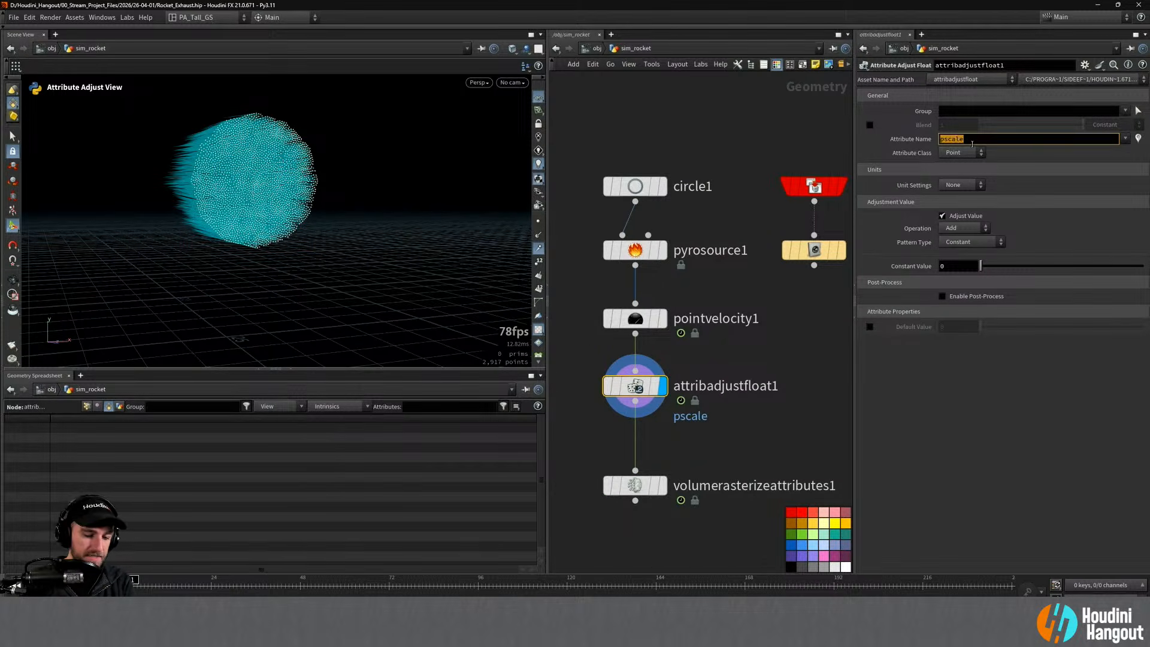
type("divergence")
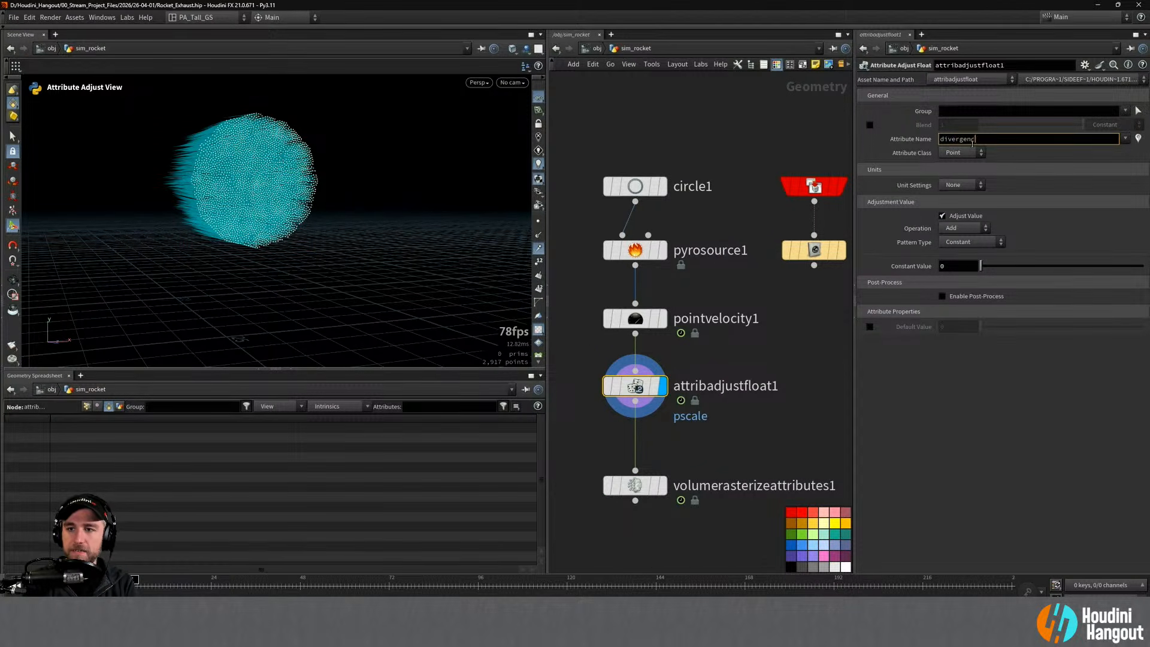
key("Return")
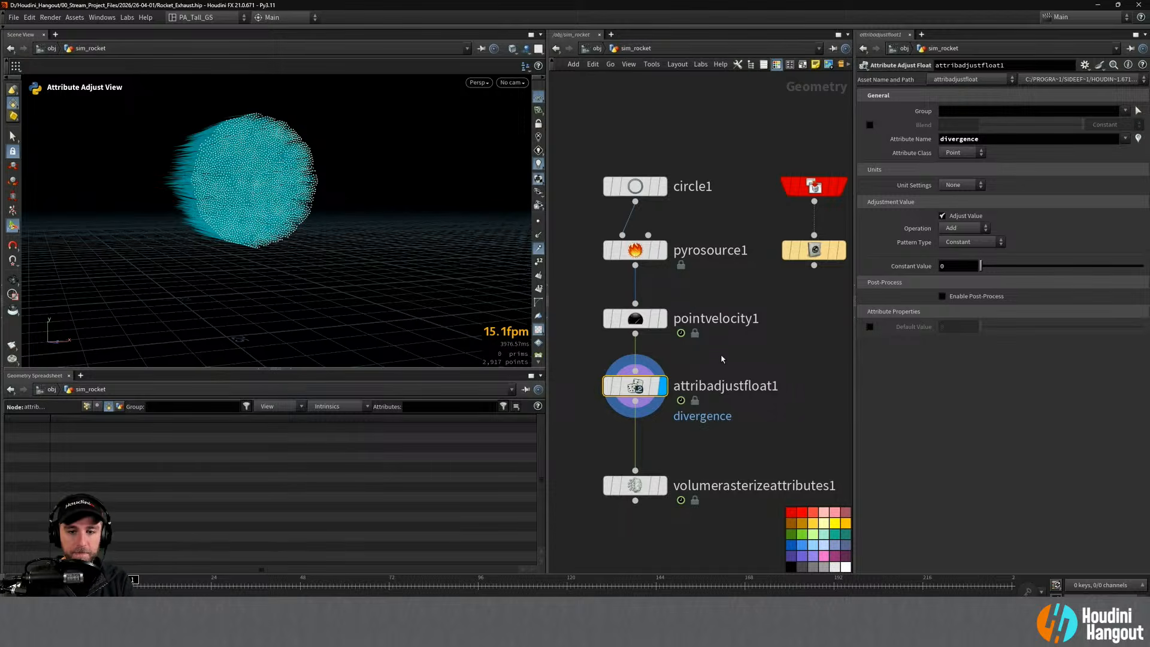
double_click(720, 386)
type("add_div")
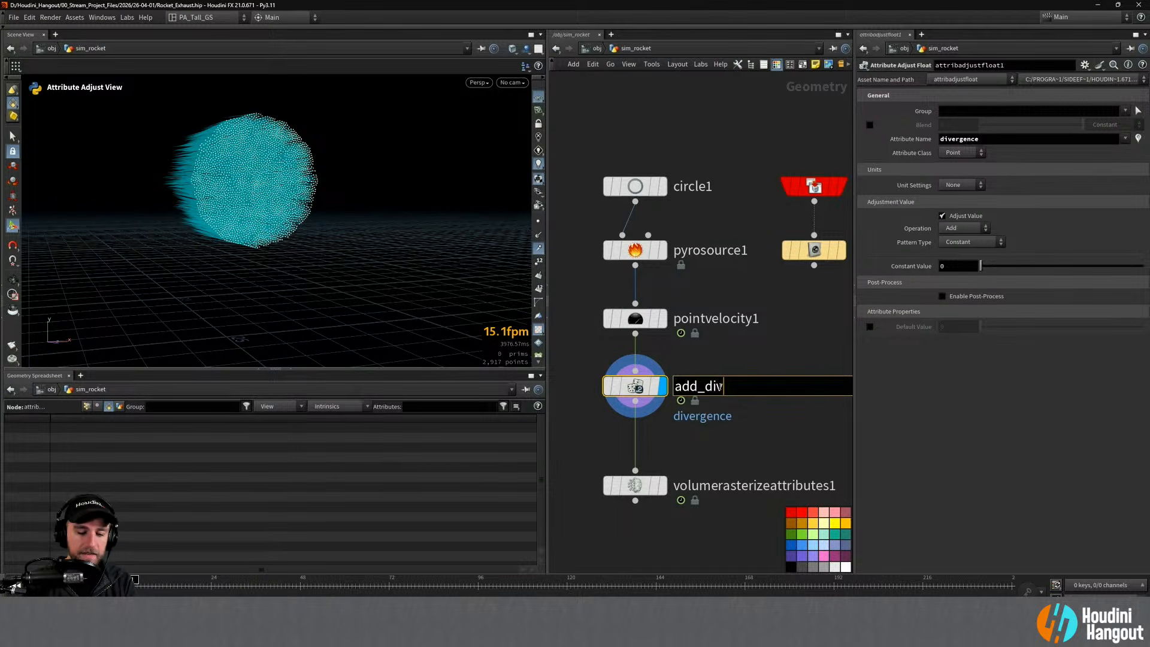
type("erge")
key("Return")
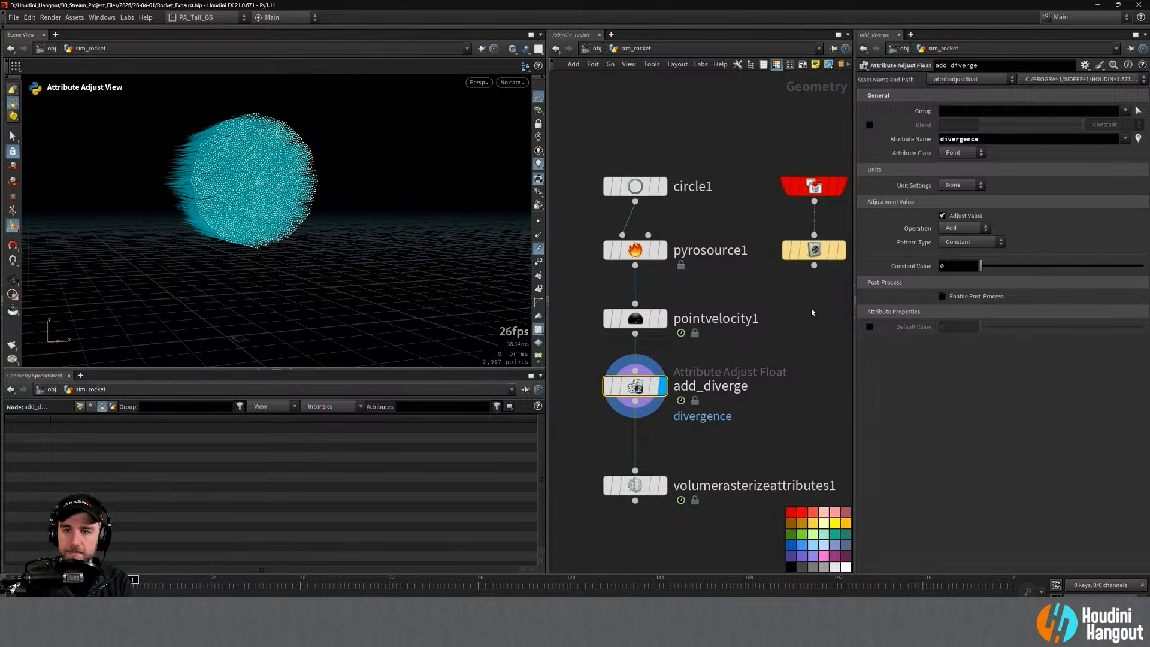
Step: Hide the point velocity trails and give add_diverge a Noise pattern with an element size of 0.25
left_click(539, 248)
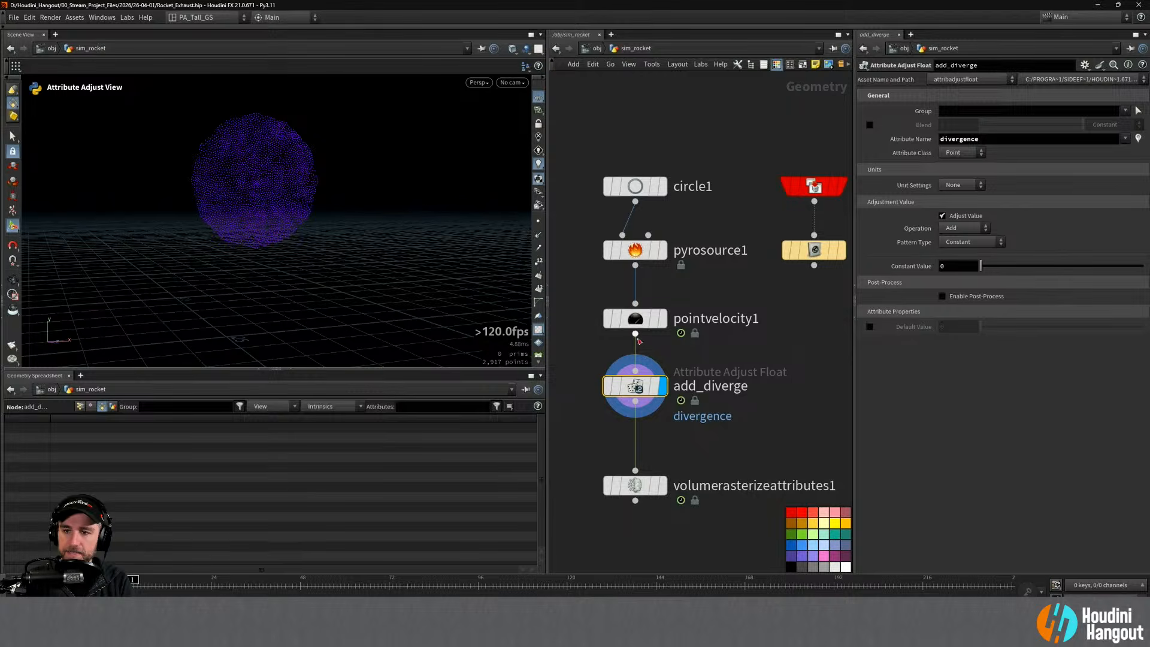
left_click(966, 242)
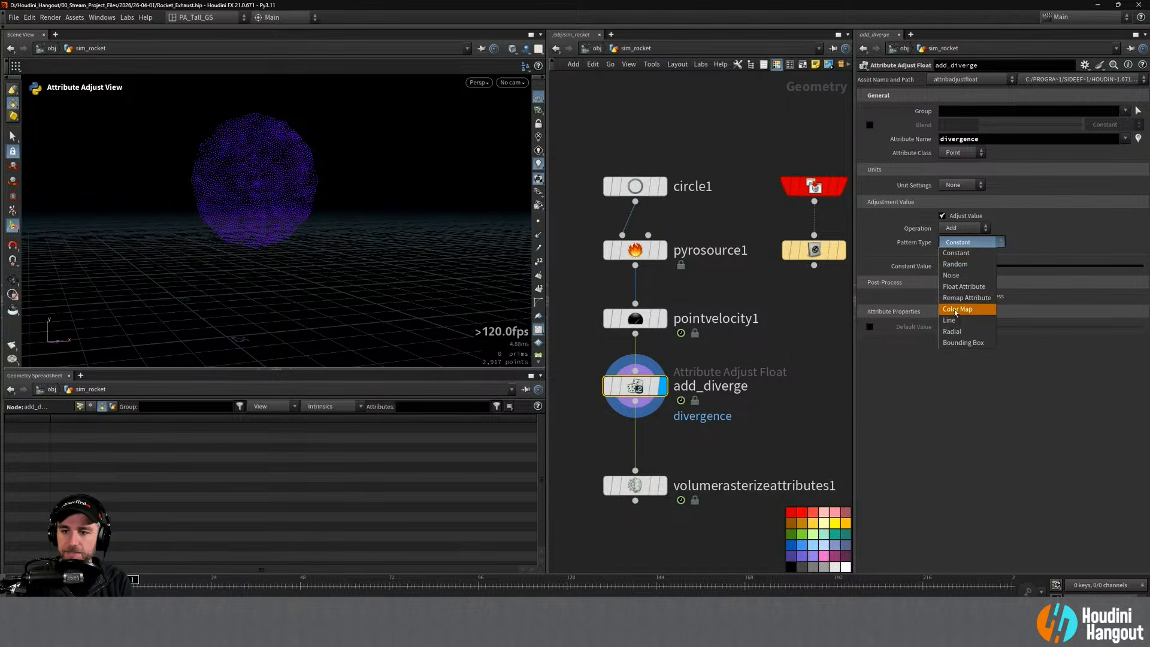
left_click(953, 275)
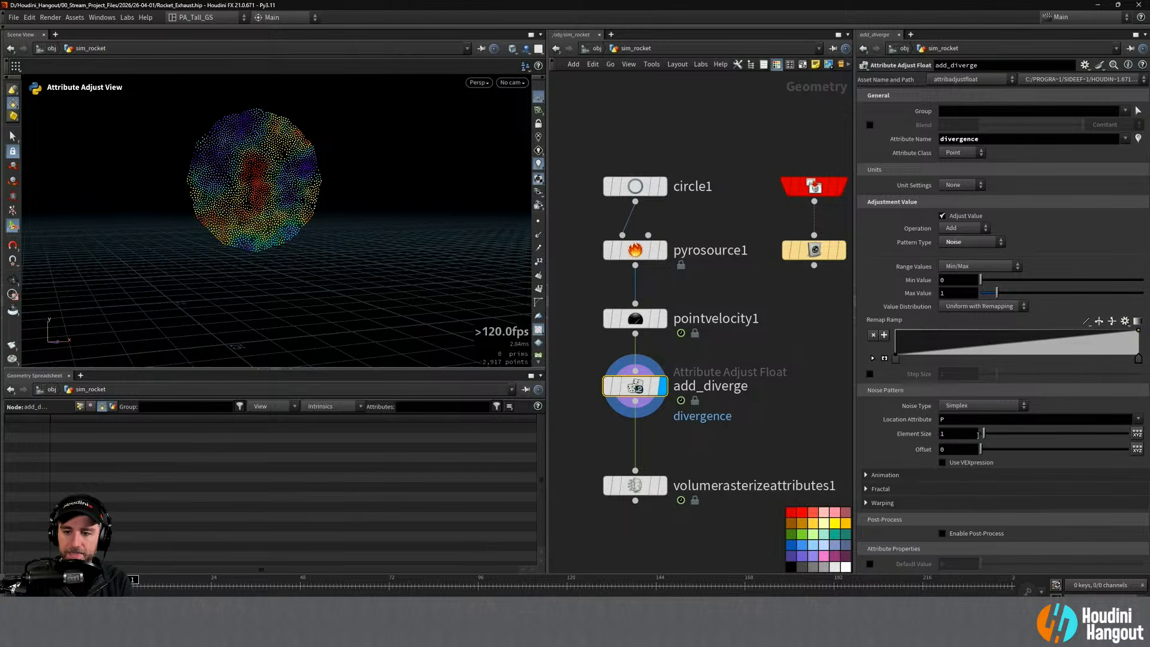
left_click(955, 434)
type("0.25")
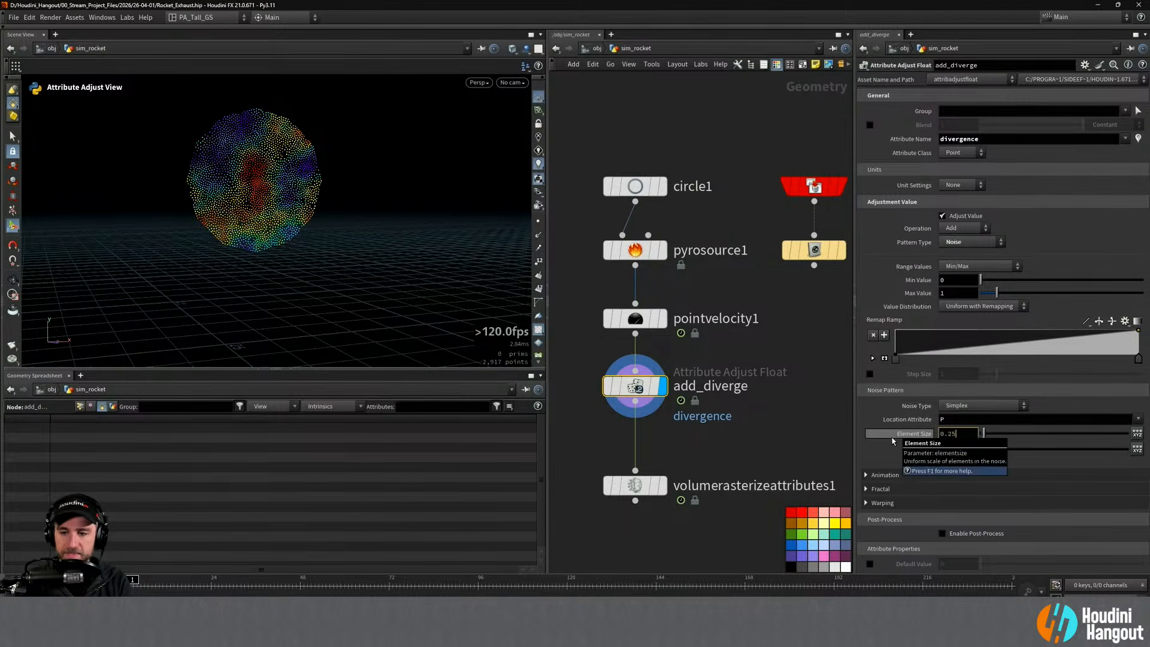
key("Return")
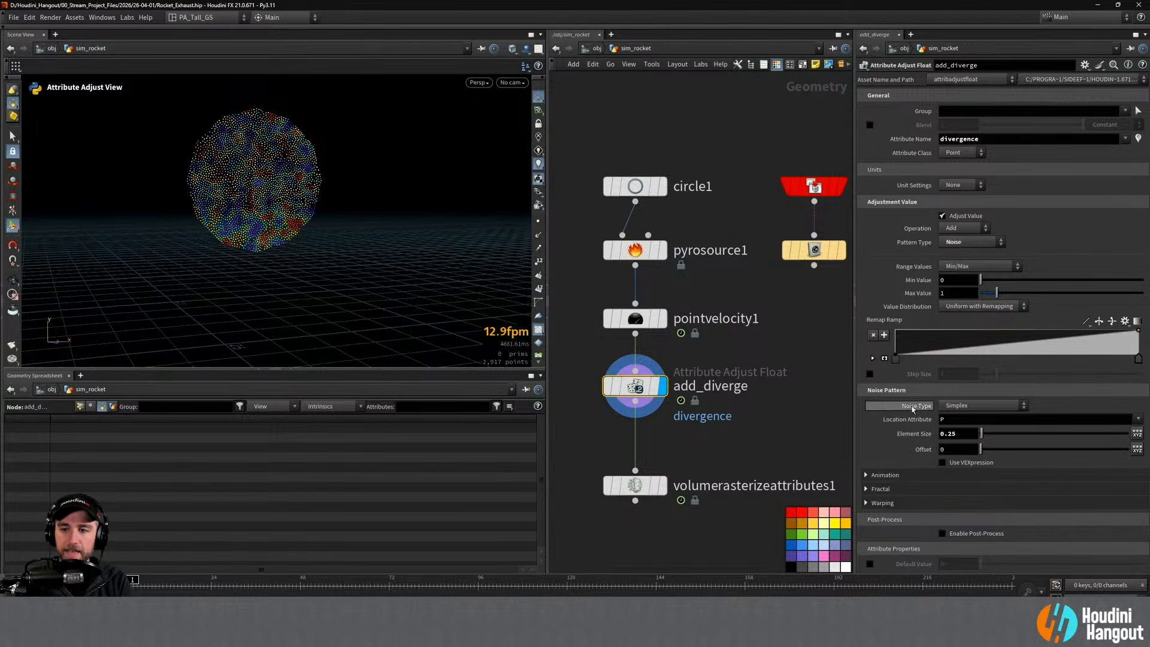
key("Escape")
right_click_drag(245, 186, 288, 170, "alt")
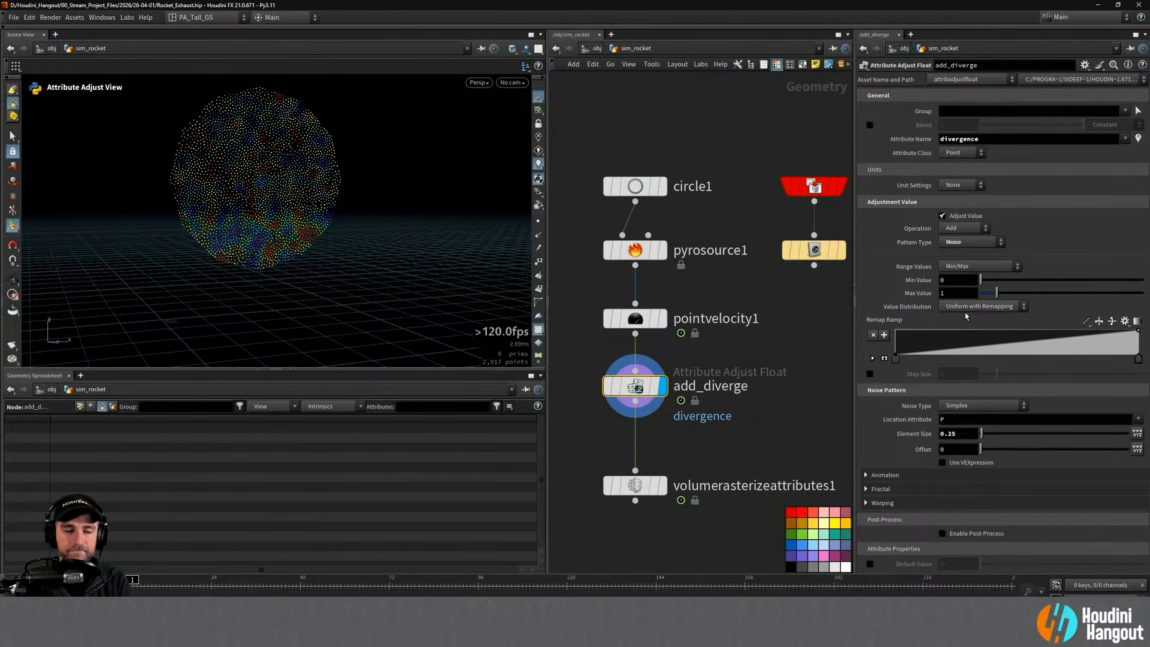
Step: Change the noise range values to Middle ± Range Length, with a middle value of 1 and a range length of 0.5
left_click(950, 281)
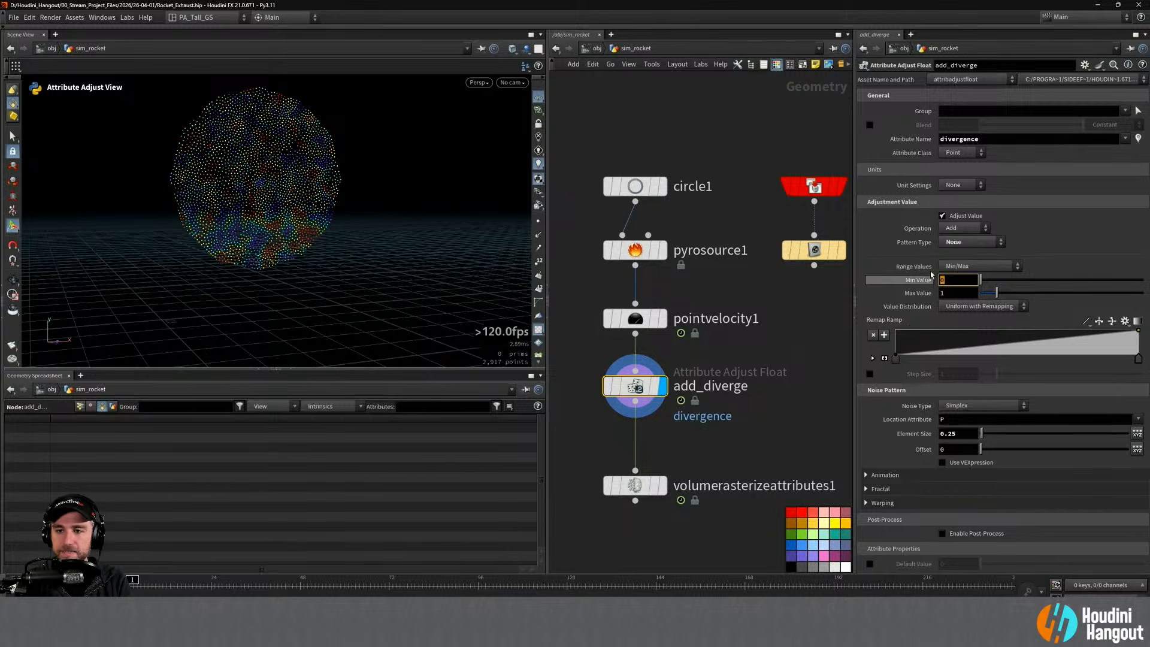
left_click(956, 267)
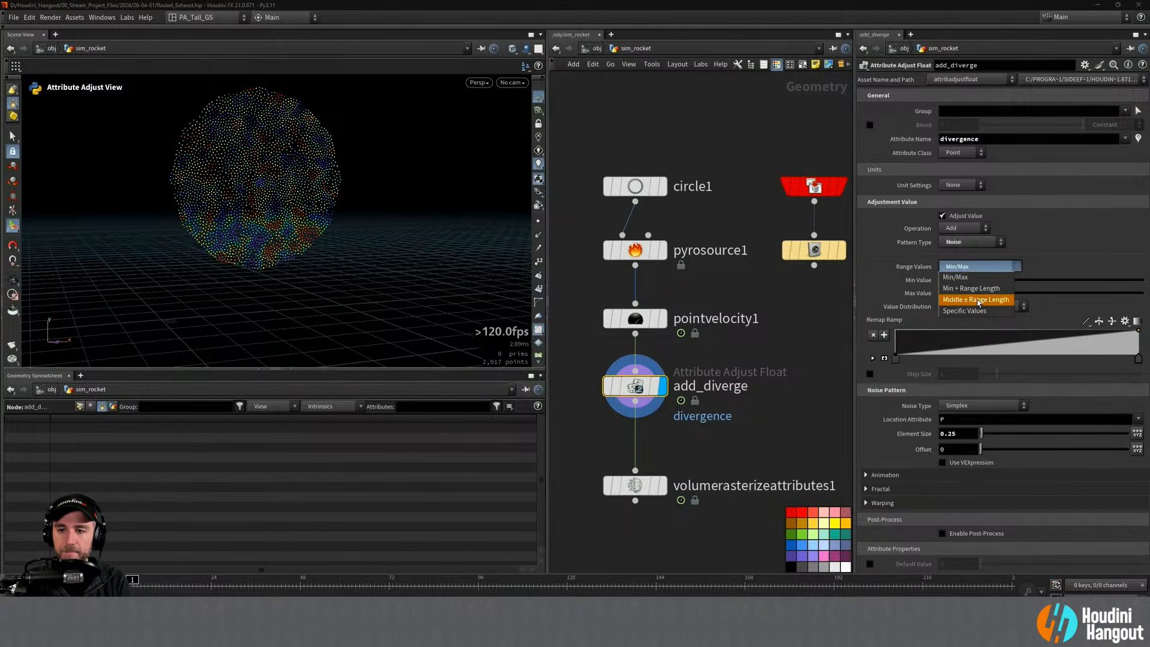
left_click(976, 299)
left_click(939, 280)
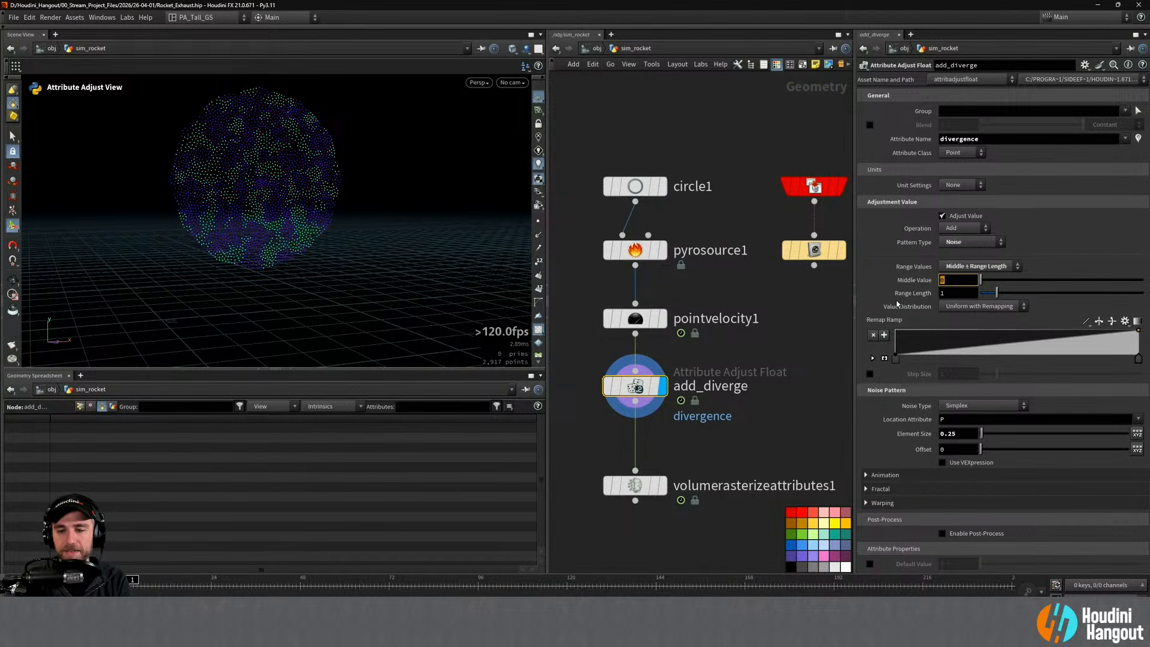
type("1")
key("Tab")
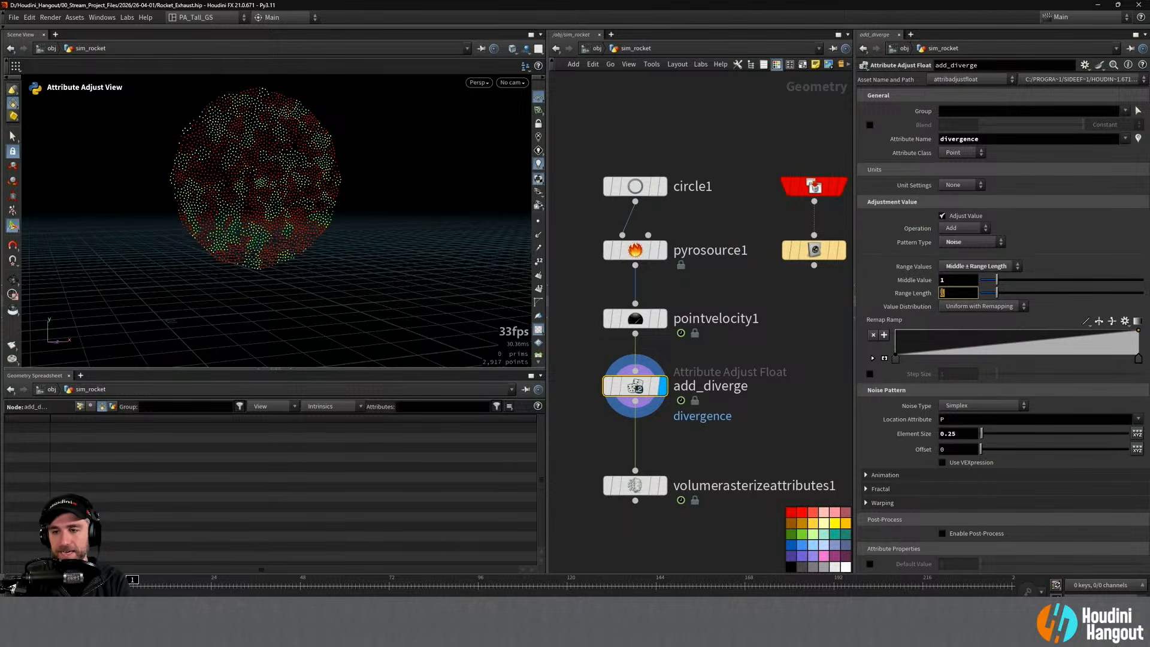
type("0.5")
key("Return")
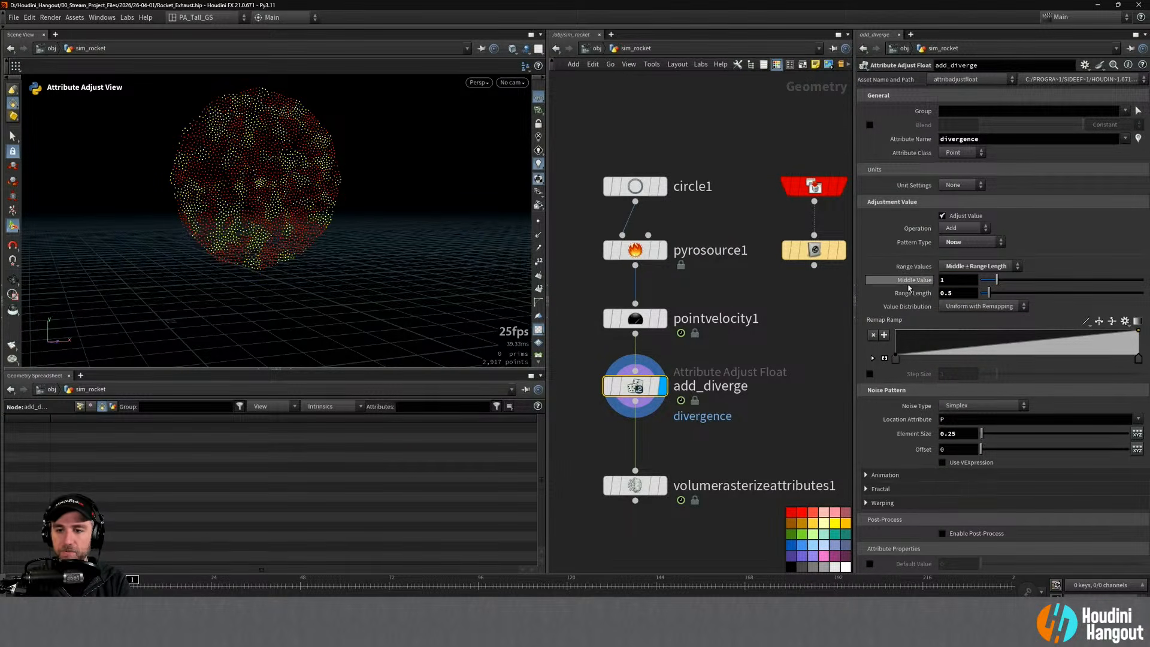
left_click(942, 533)
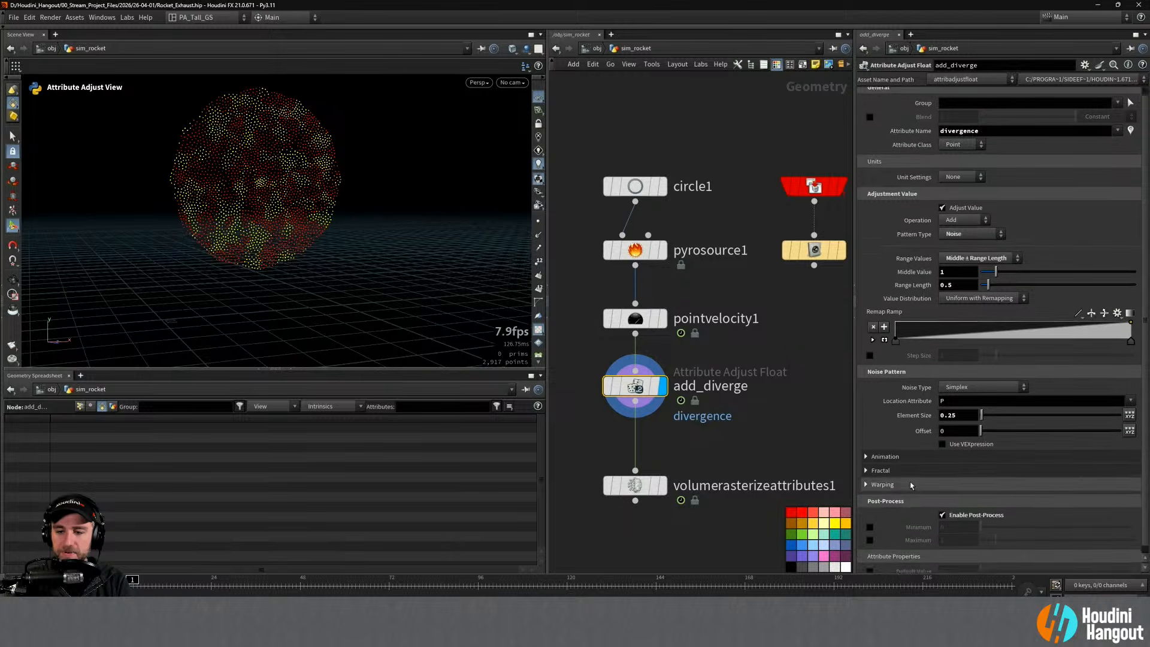
scroll(912, 485, "down", 1)
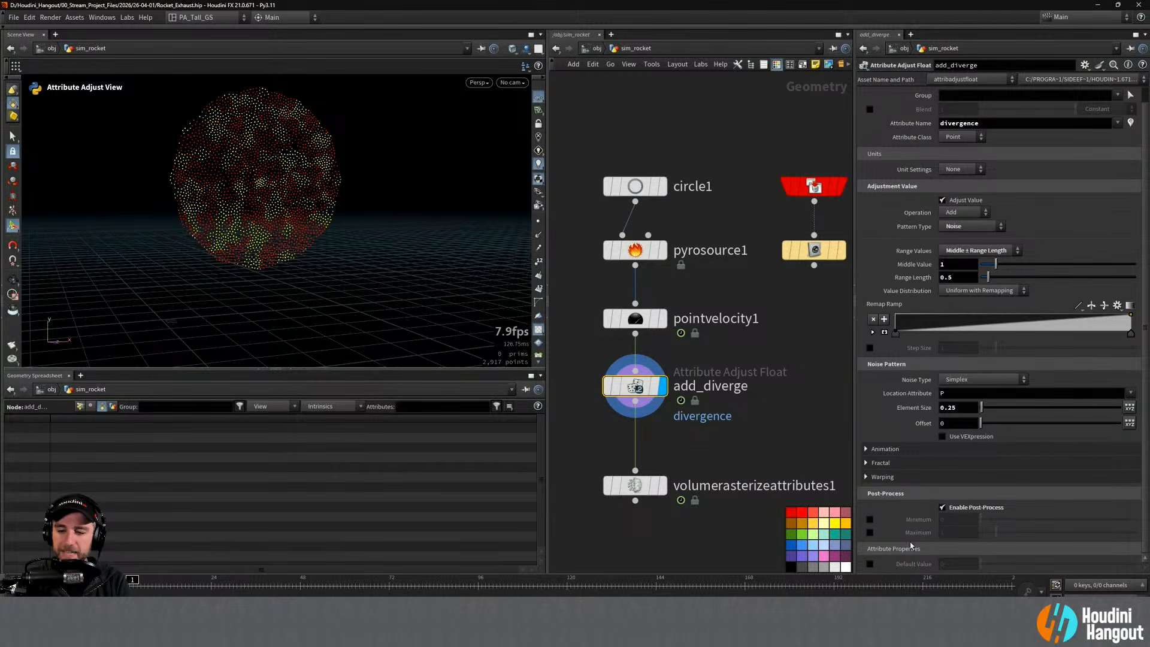
left_click(942, 508)
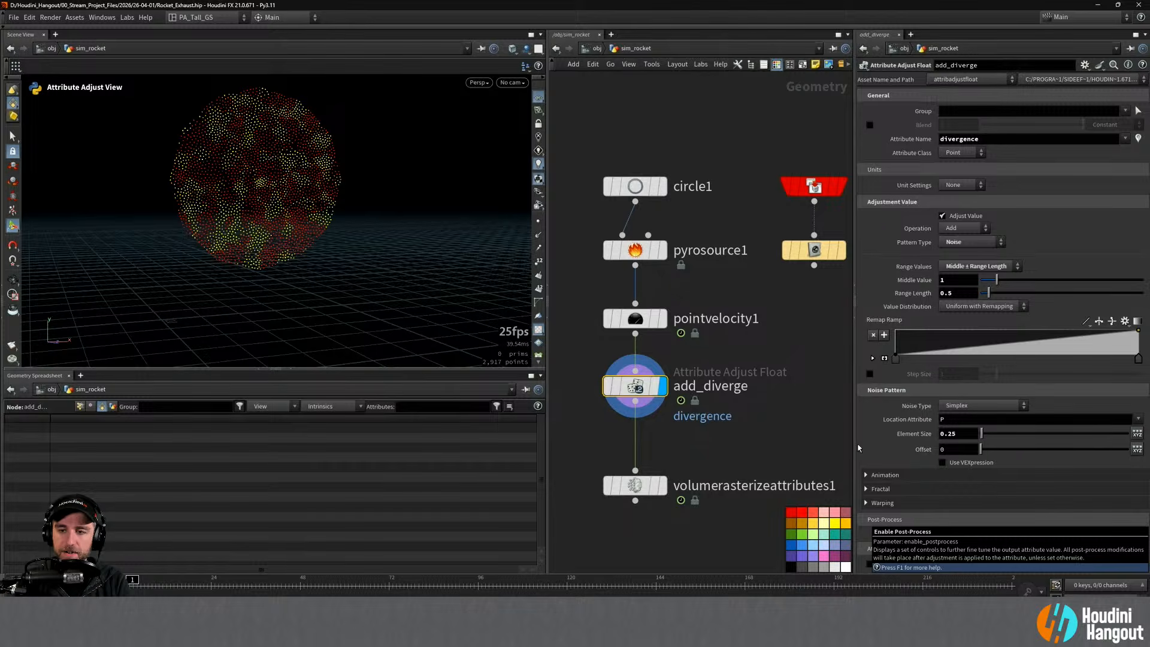
Step: Template the get_rocket node so the rocket wireframe is drawn together with the divergence source points
key("Escape")
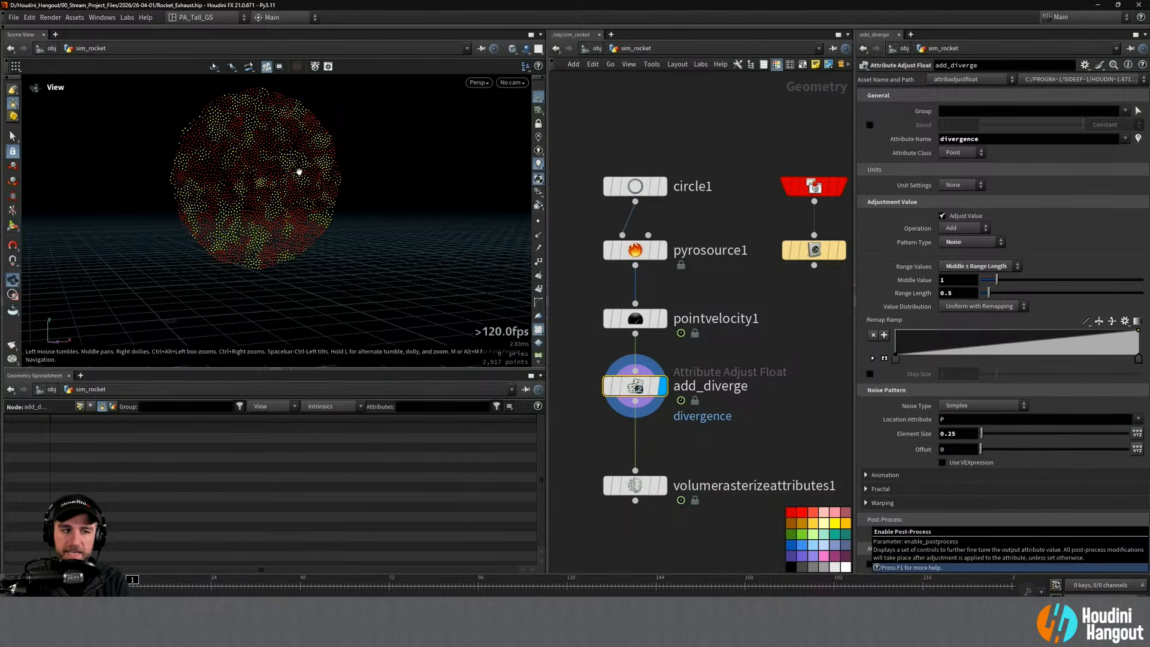
mouse_move(299, 172)
left_mouse_down()
mouse_move(264, 174)
mouse_move(282, 169)
left_mouse_up()
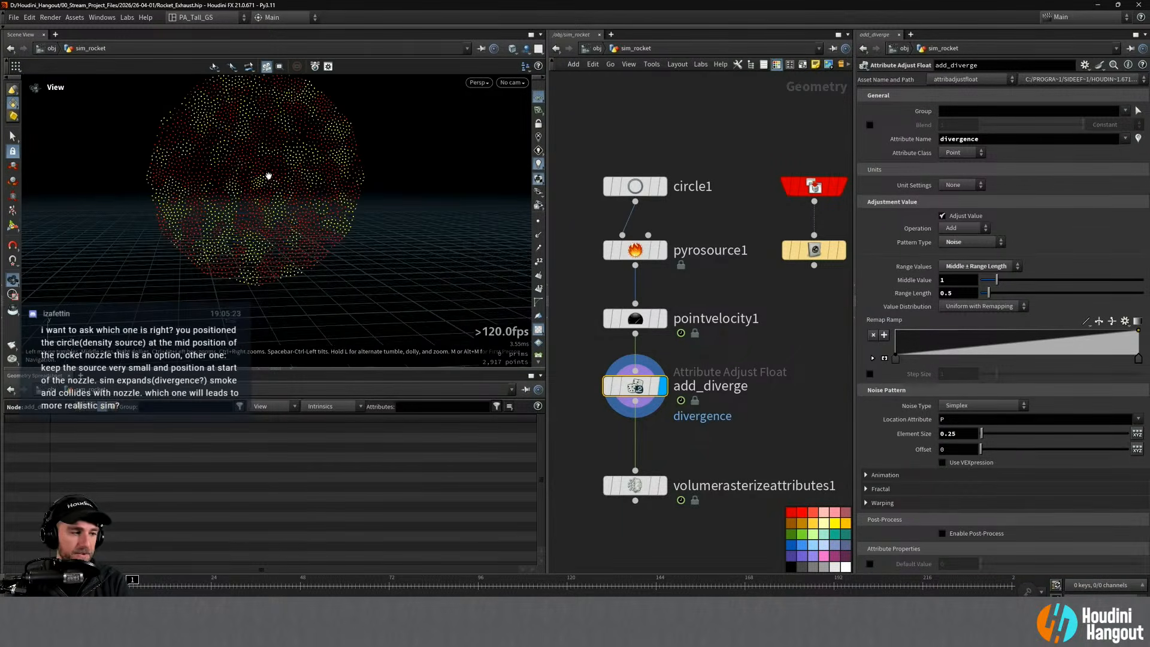
key("Return")
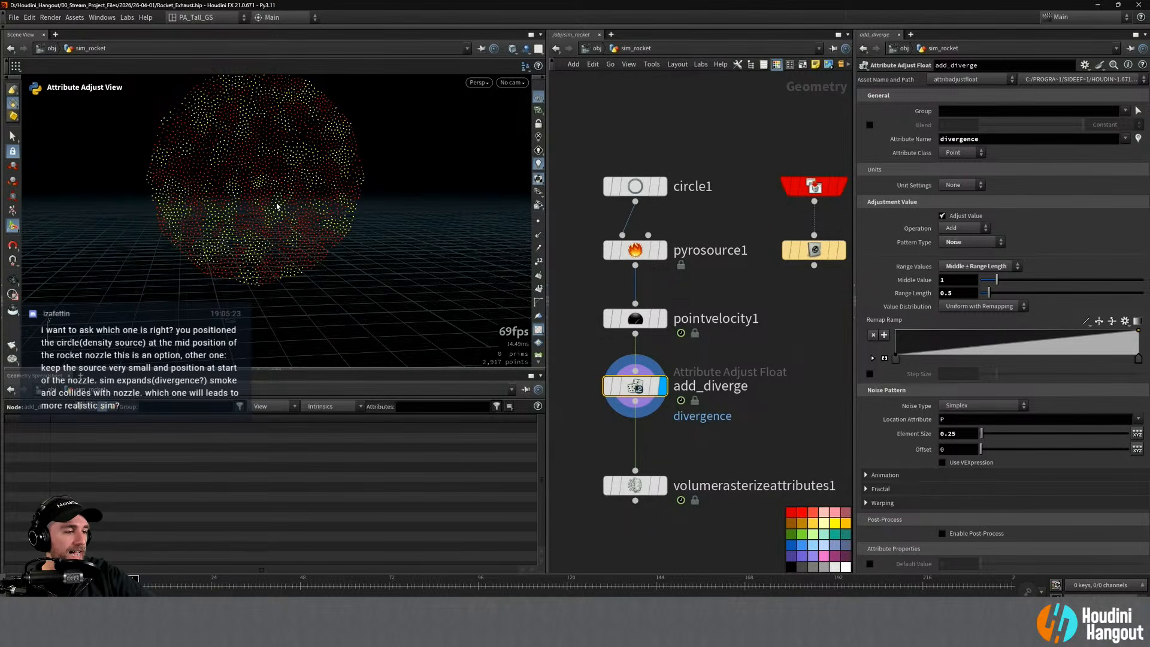
left_click(833, 187)
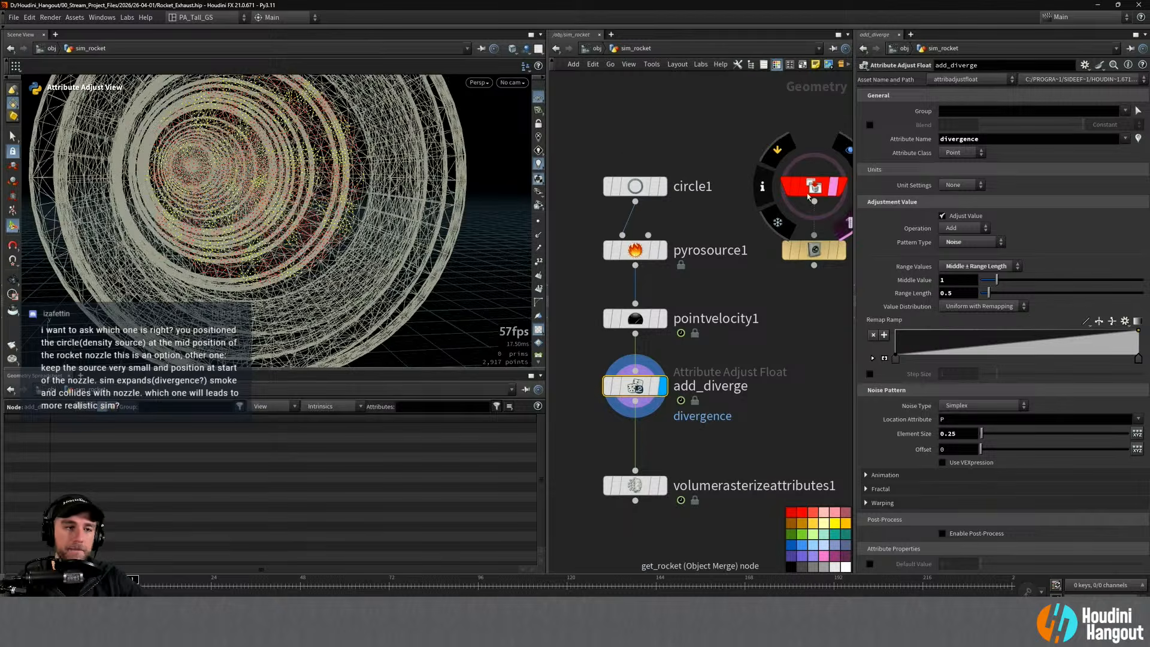
key("Escape")
left_click_drag(261, 206, 335, 214)
left_click(835, 187)
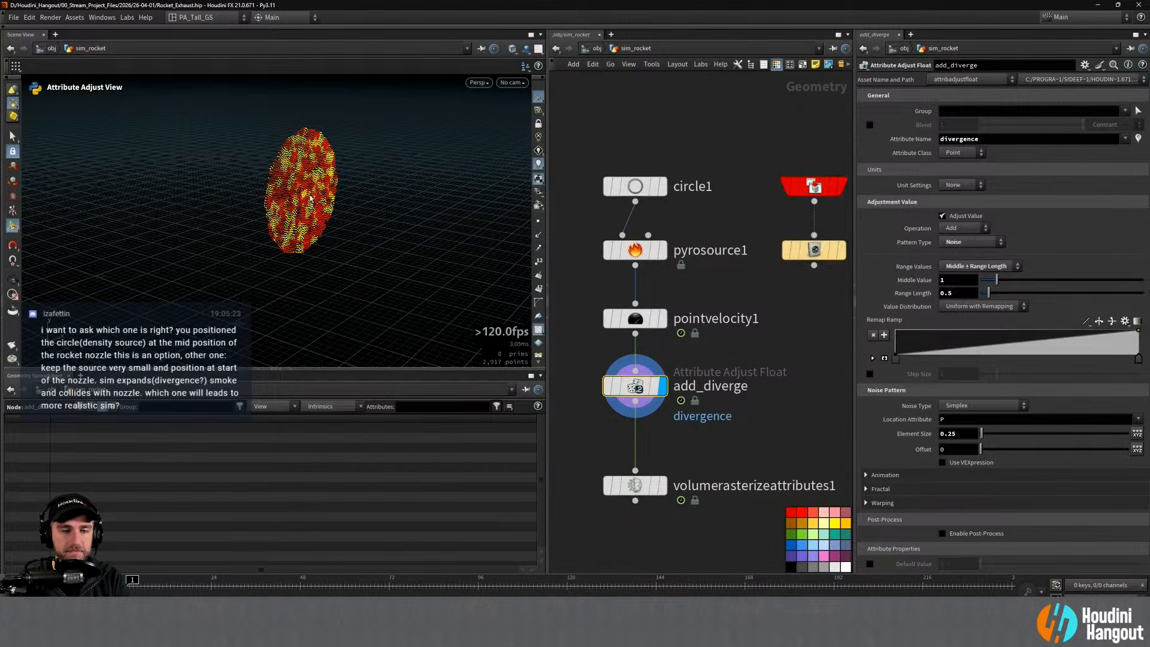
left_click(835, 189)
left_click_drag(283, 188, 346, 182, "alt")
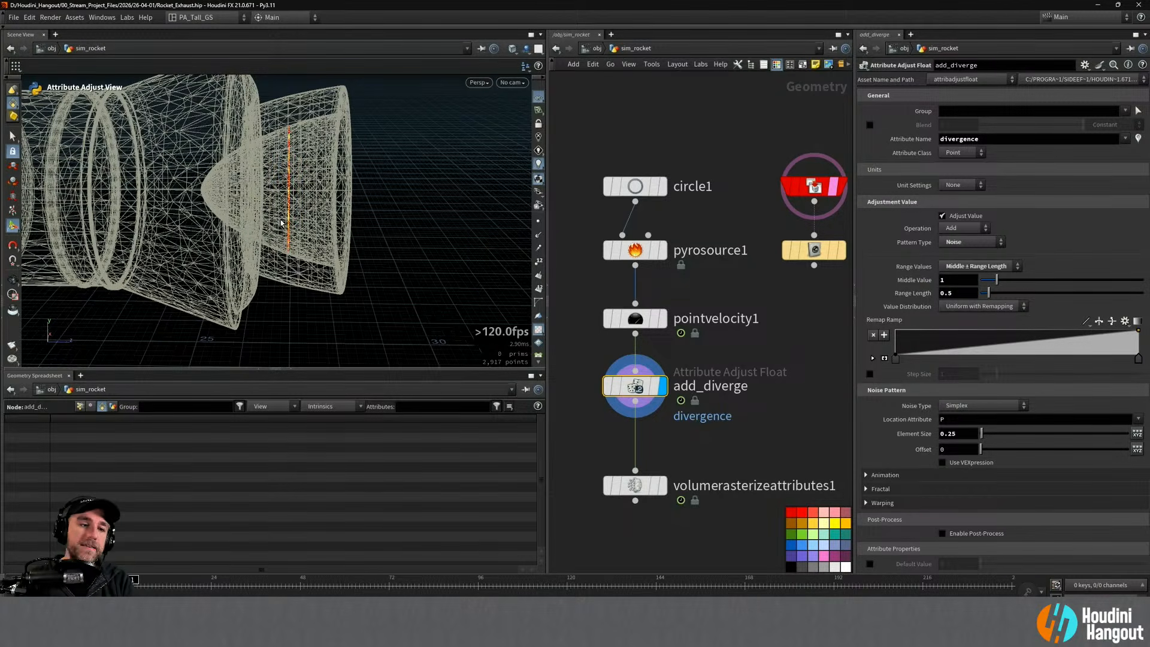
Step: Examine from several angles where the circular source sits inside the rocket nozzle
key("Escape")
left_click_drag(281, 223, 337, 203)
mouse_move(258, 188)
left_mouse_down("alt")
mouse_move(227, 190)
mouse_move(269, 219)
mouse_move(262, 206)
left_mouse_up("alt")
key("Escape")
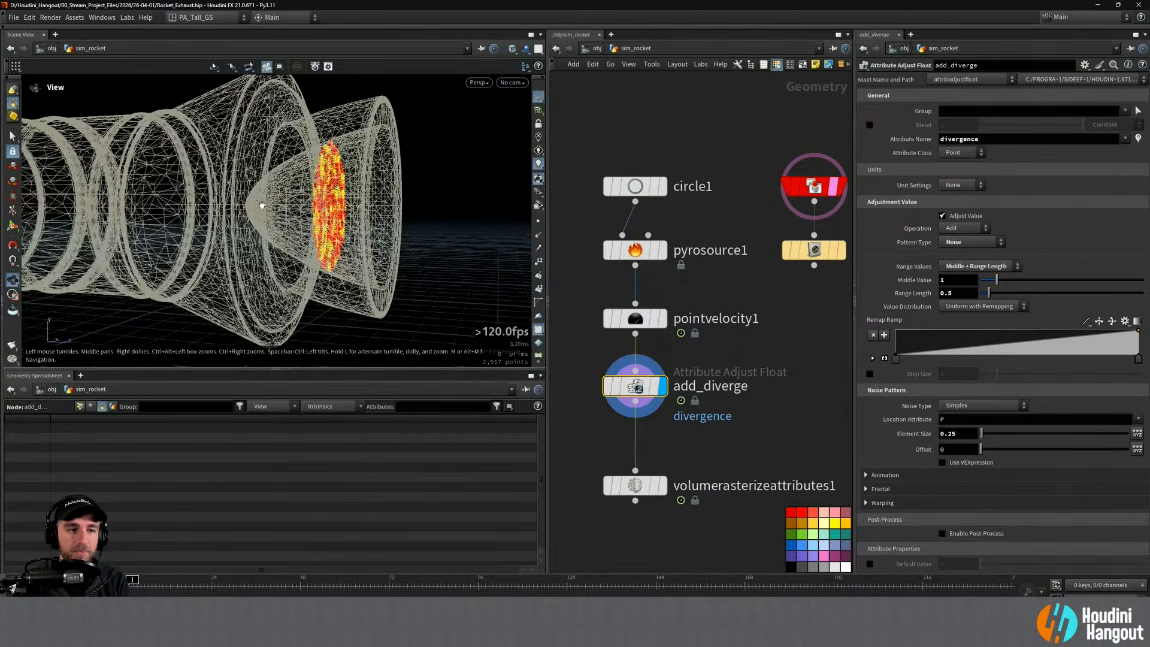
key("Return")
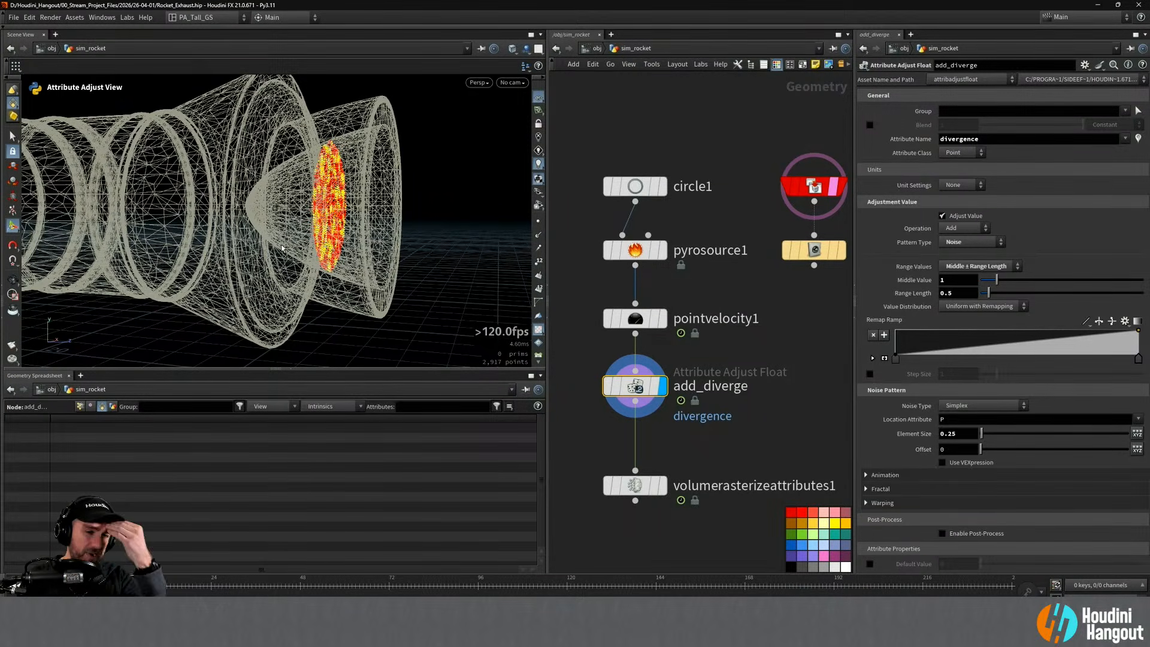
left_click_drag(290, 238, 257, 213)
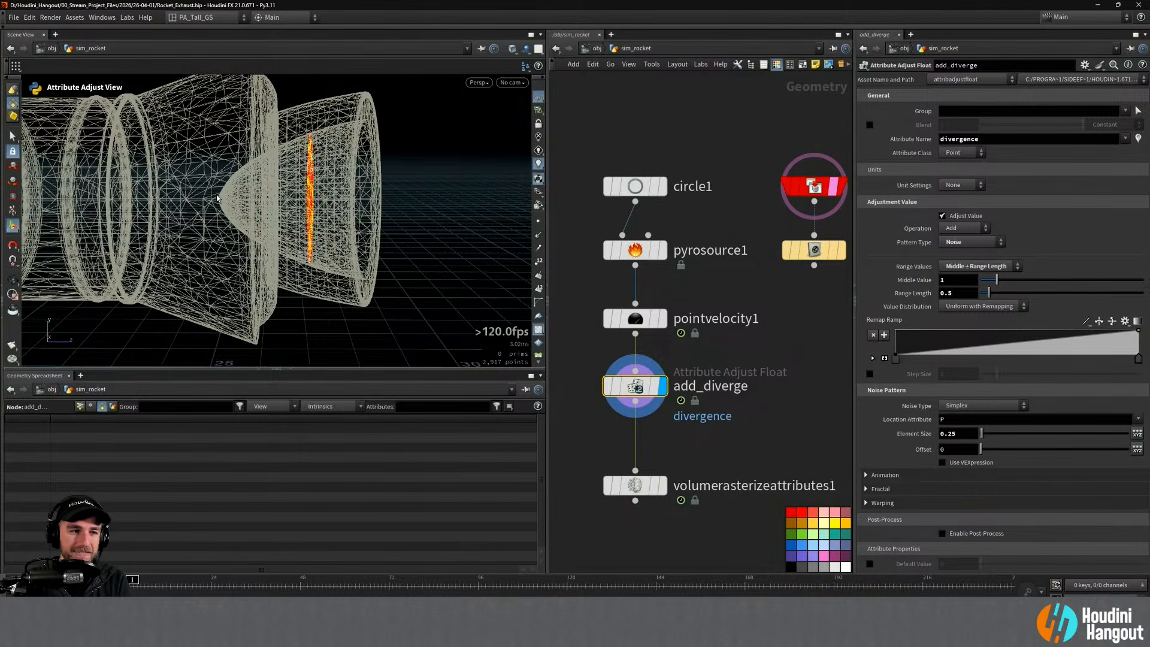
key("Escape")
left_click_drag(220, 204, 223, 178)
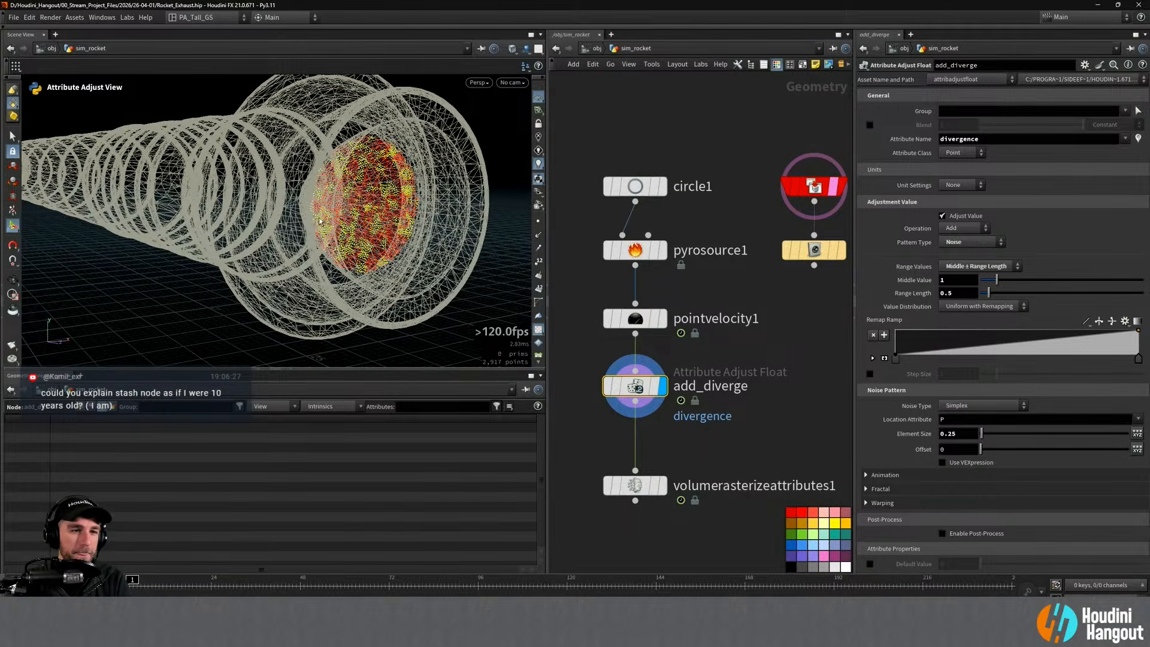
left_click_drag(319, 219, 397, 206, "alt")
mouse_move(300, 198)
left_mouse_down("alt")
mouse_move(331, 192)
mouse_move(285, 192)
mouse_move(323, 192)
mouse_move(313, 191)
left_mouse_up("alt")
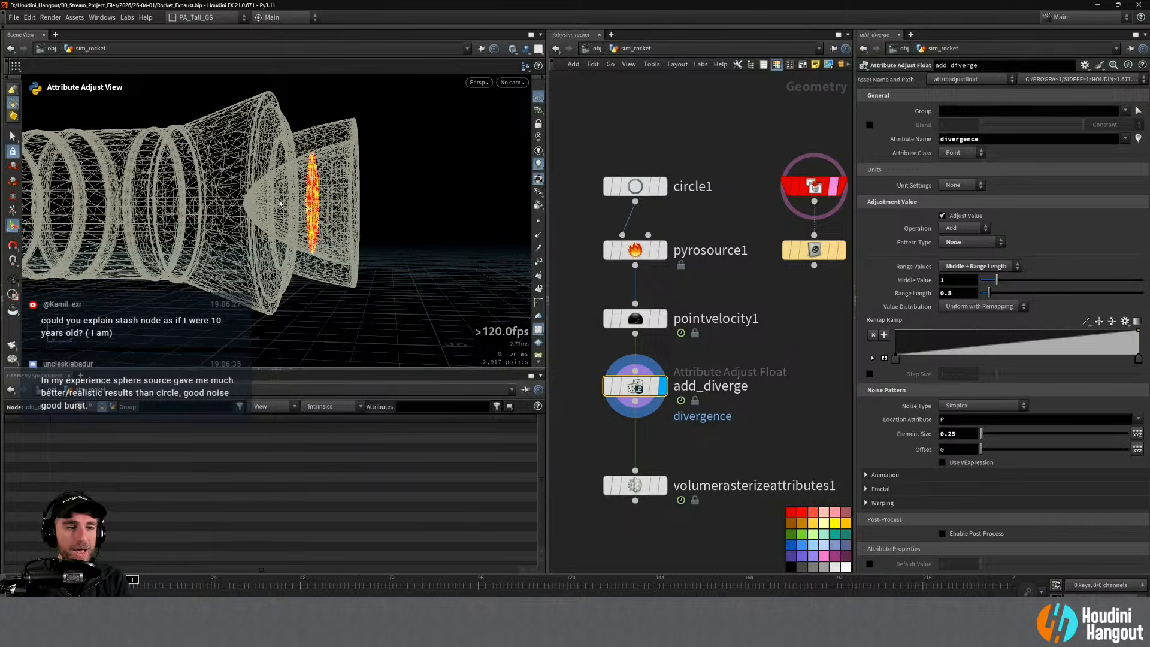
Step: Add a polygon Sphere node to the network above circle1
left_click_drag(274, 193, 267, 229)
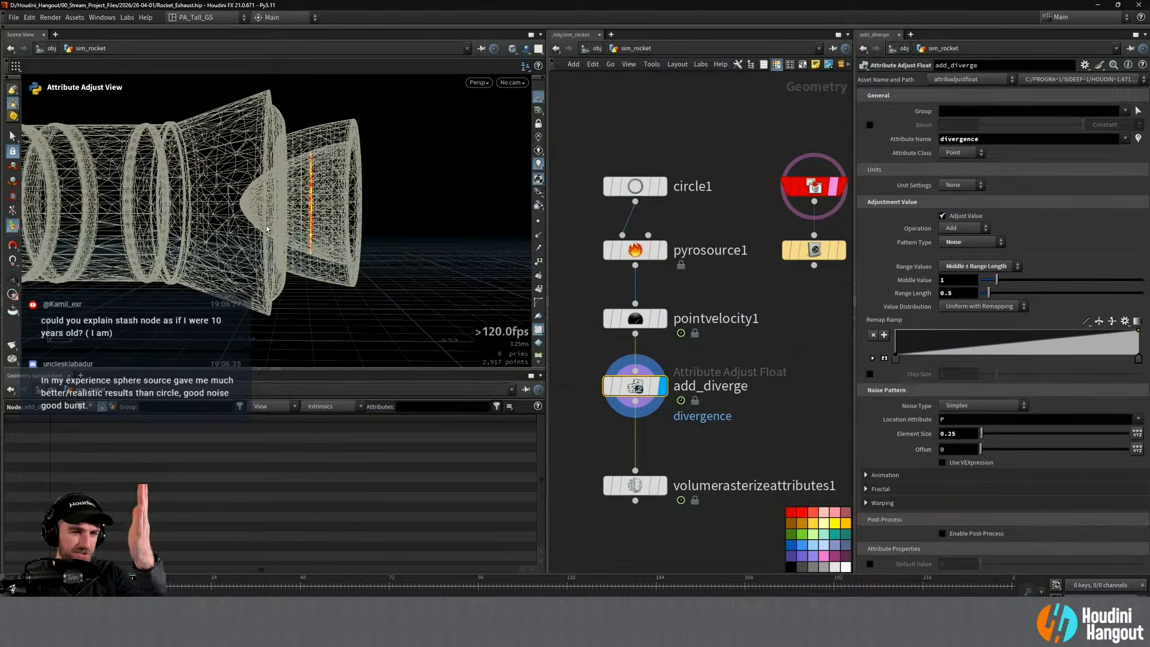
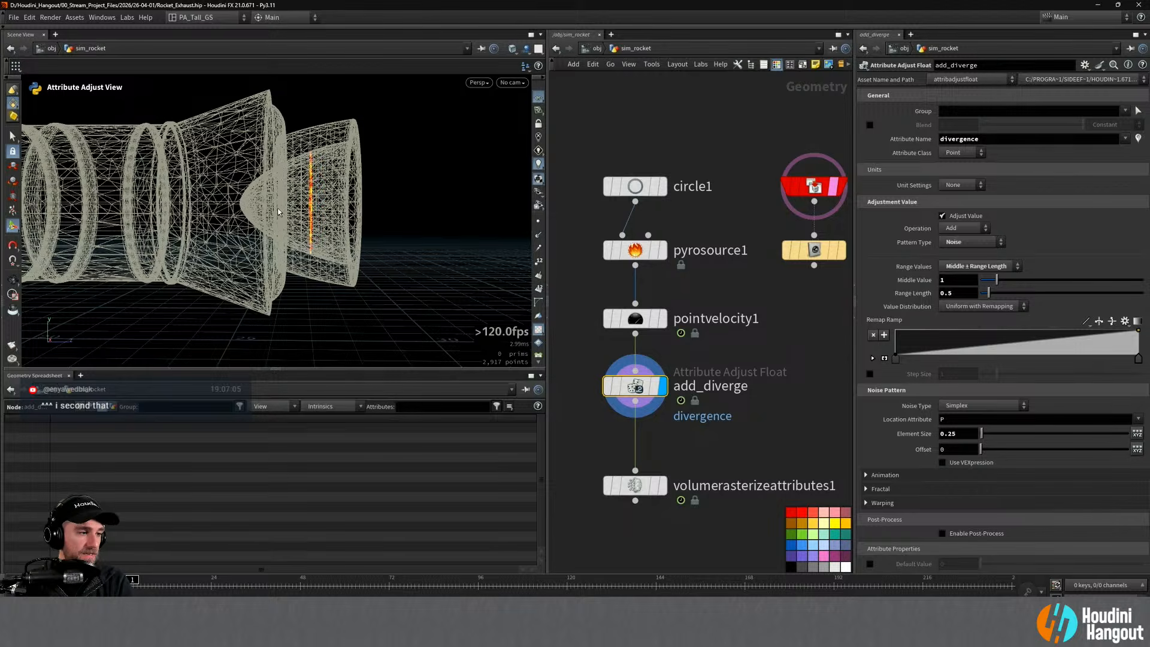
left_click(632, 137)
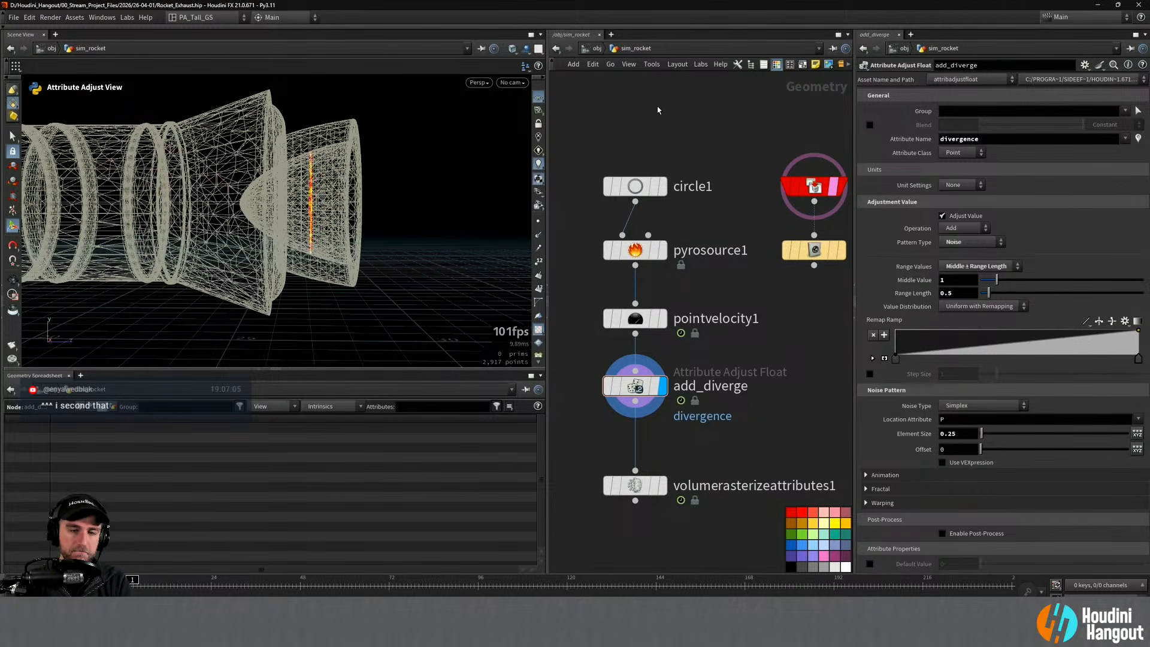
middle_click_drag(657, 110, 657, 148)
key("Tab")
type("sp")
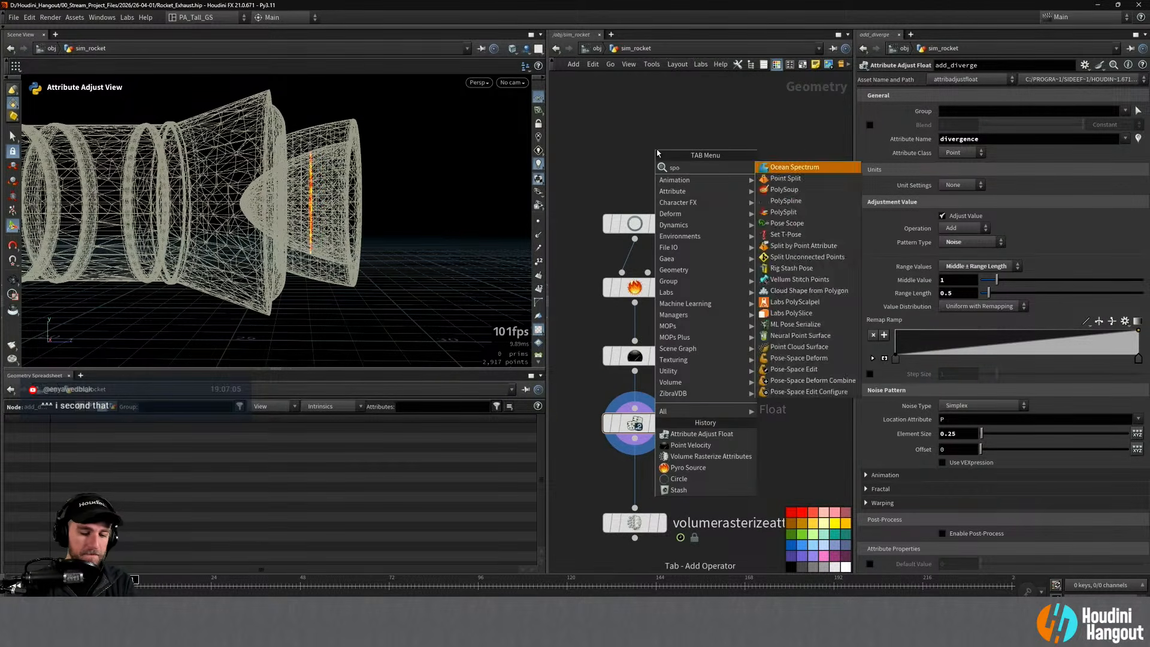
type("her")
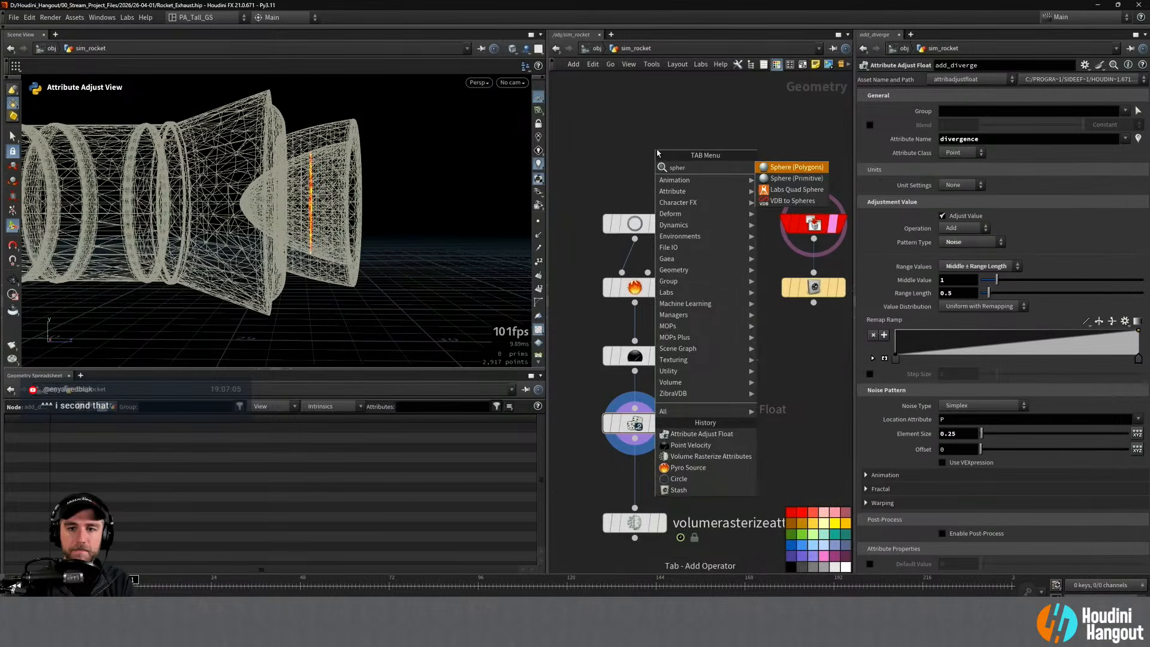
key("Return")
left_click(627, 163)
left_click_drag(624, 165, 614, 164)
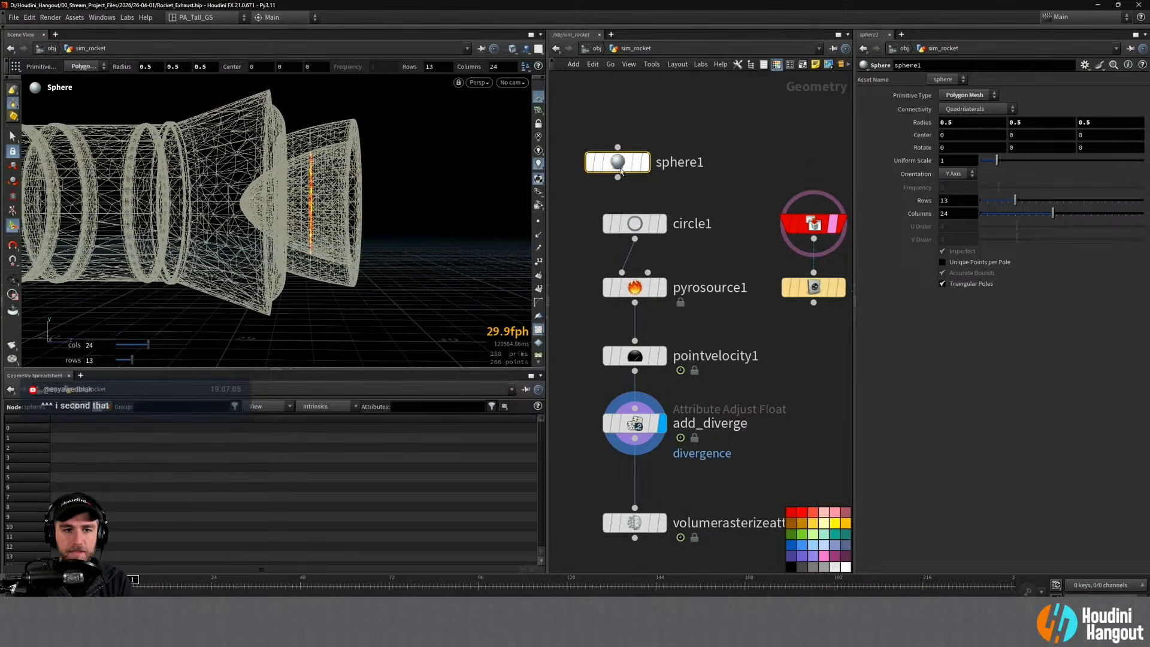
Step: Move circle1 aside and wire sphere1 into the first input of pyrosource1 in its place
left_click_drag(636, 224, 739, 163)
left_click_drag(618, 177, 622, 272)
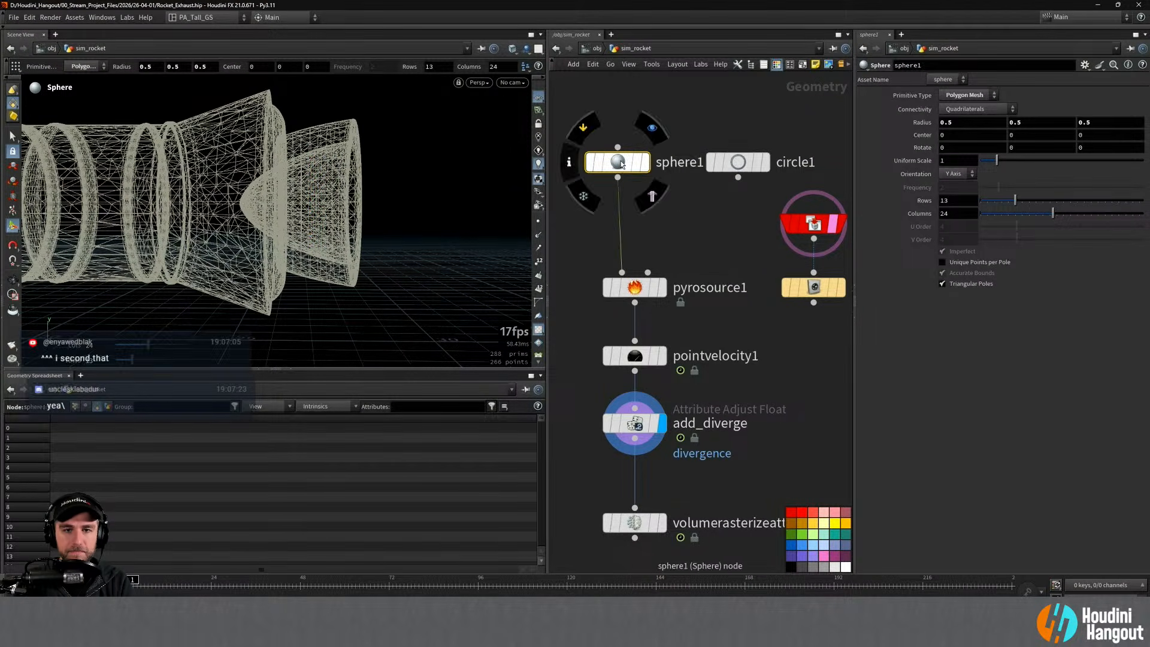
left_click_drag(620, 166, 636, 207)
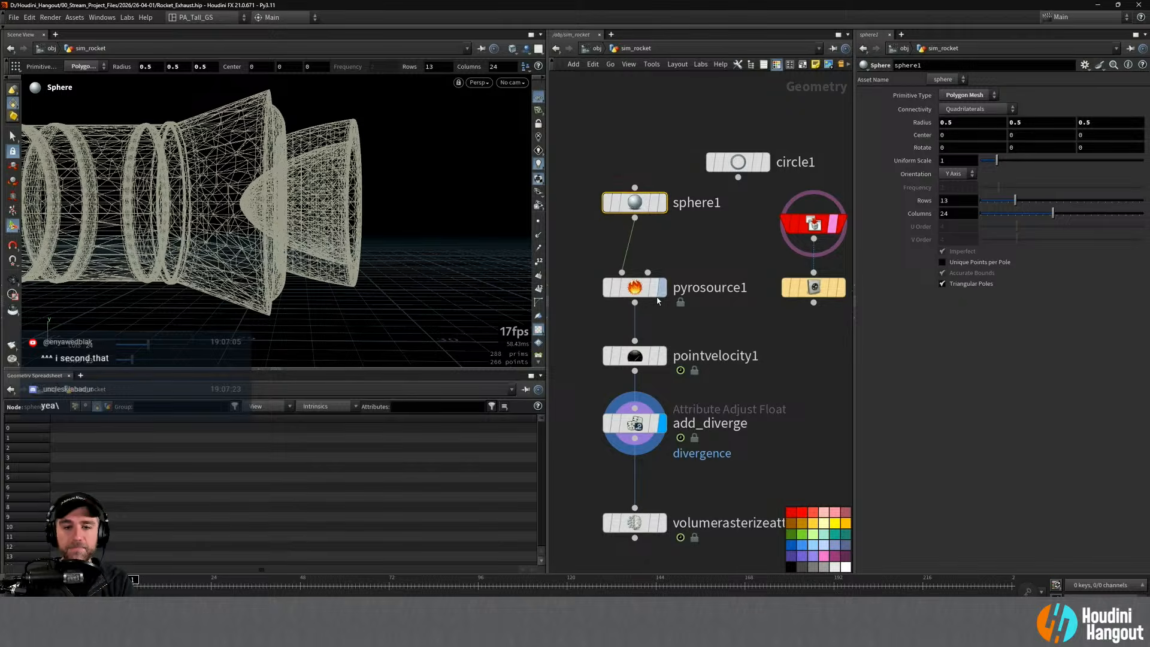
Step: Set pyrosource1's mode to Volume Scatter and display its output together with the rocket
left_click(634, 286)
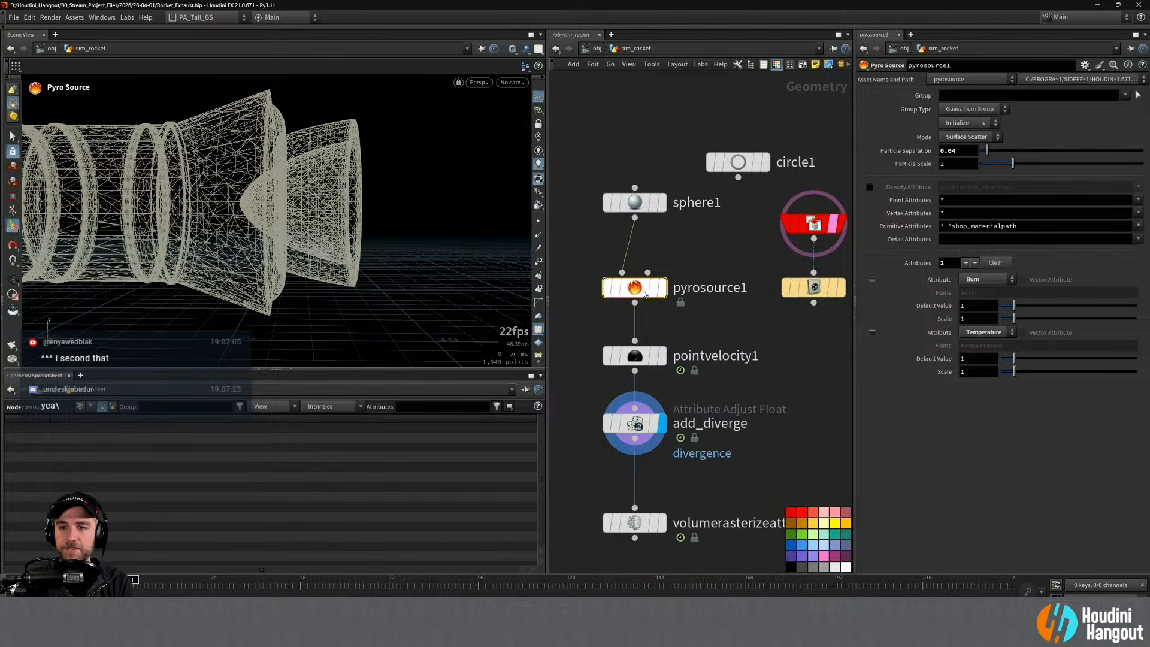
left_click(962, 135)
left_click(965, 158)
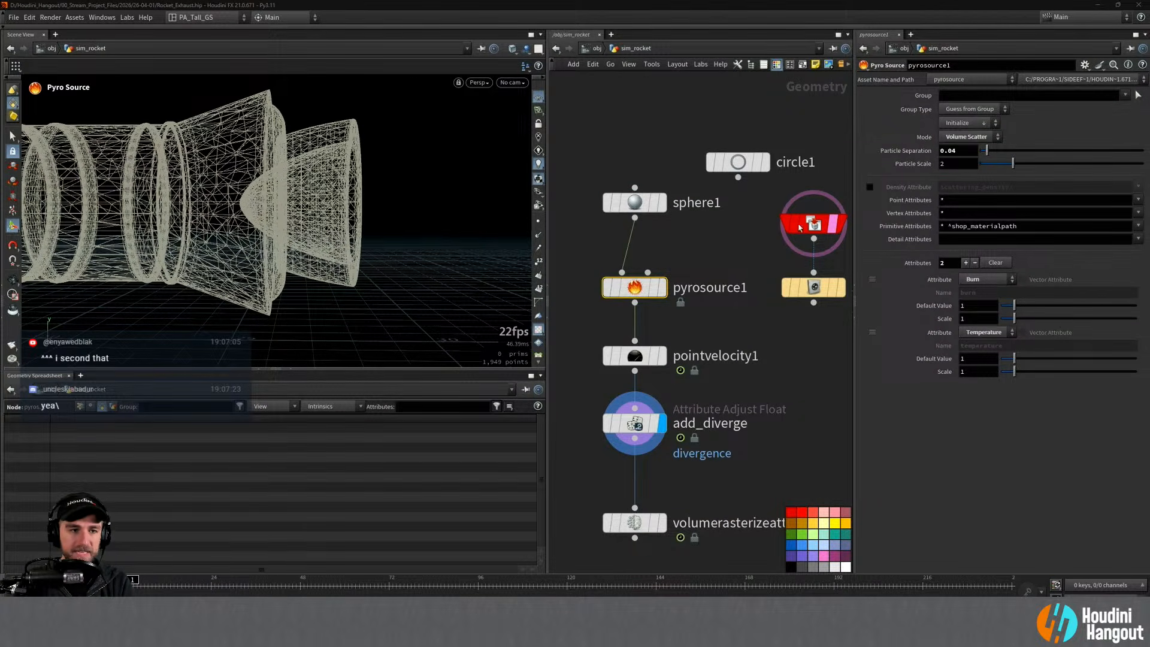
left_click(663, 288)
left_click_drag(383, 258, 240, 221, "alt")
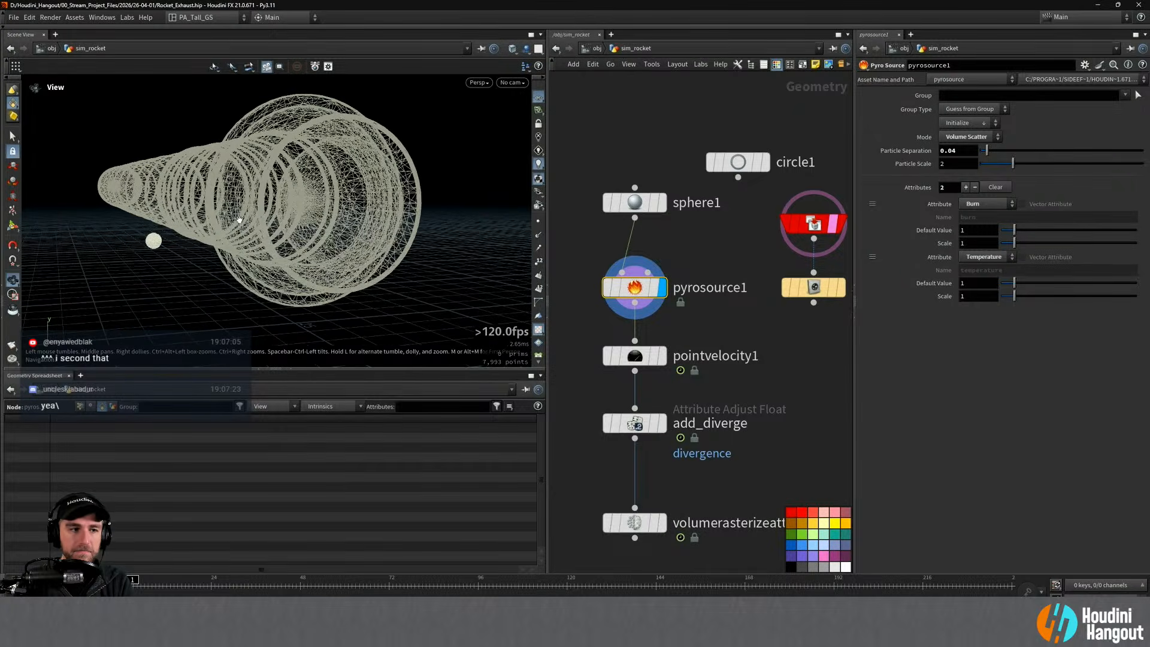
Step: Copy circle1's center values to sphere1 so the sphere sits inside the rocket nozzle
left_click(634, 203)
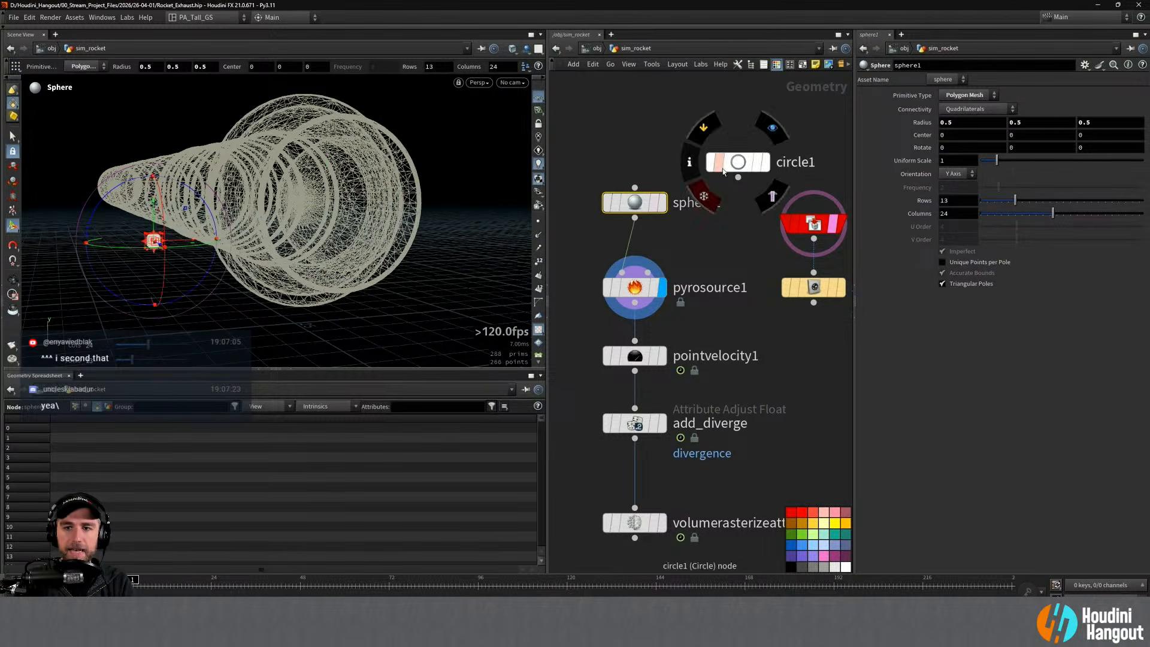
left_click(723, 172)
right_click(920, 136)
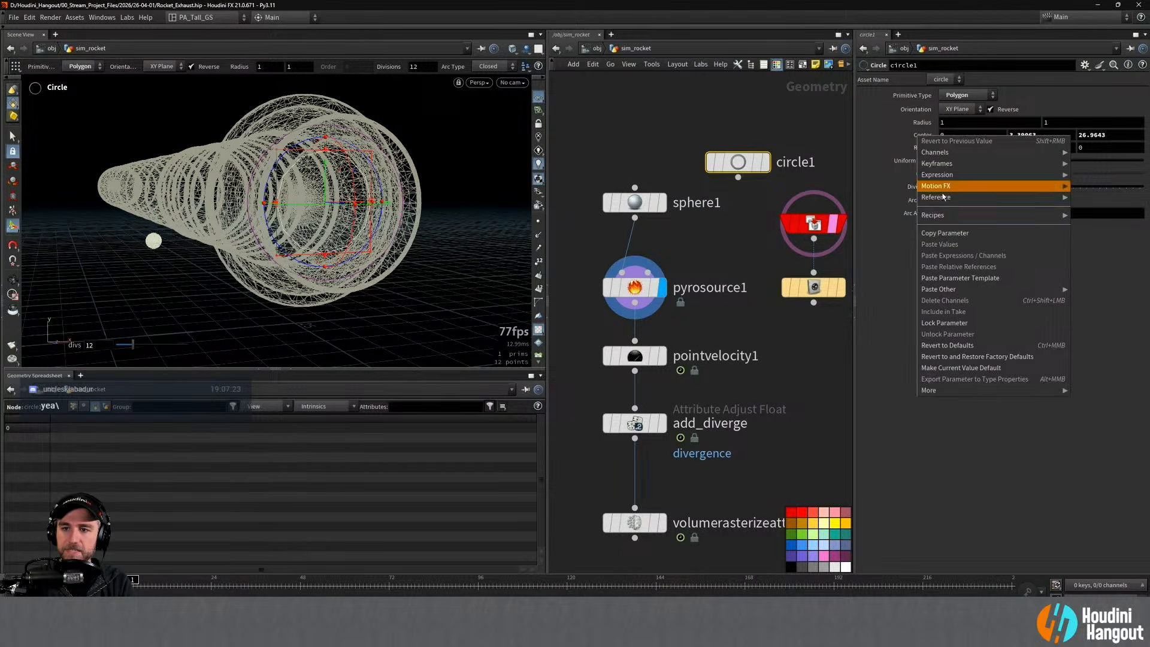
left_click(945, 233)
left_click(634, 202)
right_click(911, 136)
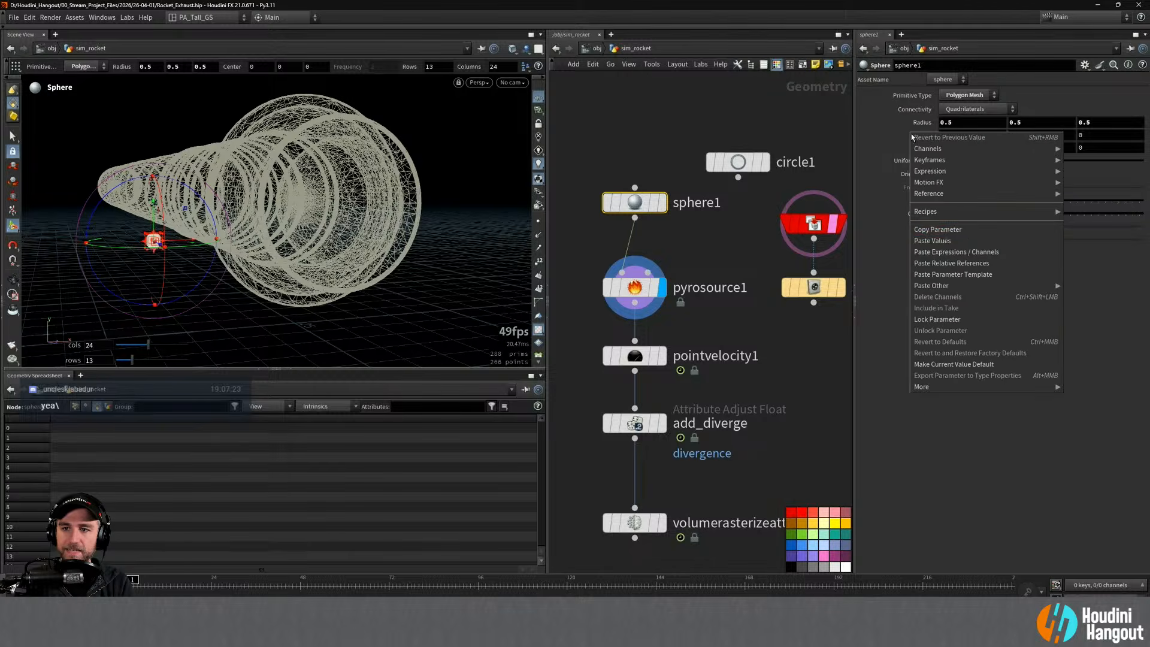
left_click(951, 241)
left_click_drag(413, 230, 339, 210, "alt")
right_click_drag(342, 209, 454, 152, "alt")
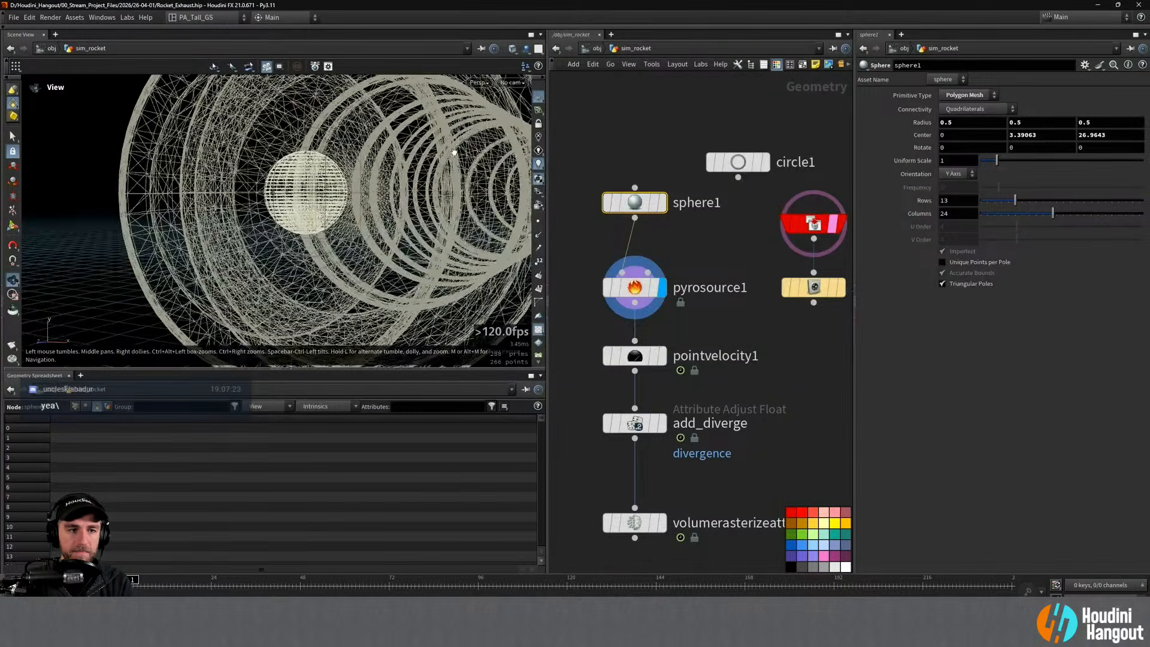
left_click_drag(383, 192, 323, 168, "alt")
key("Return")
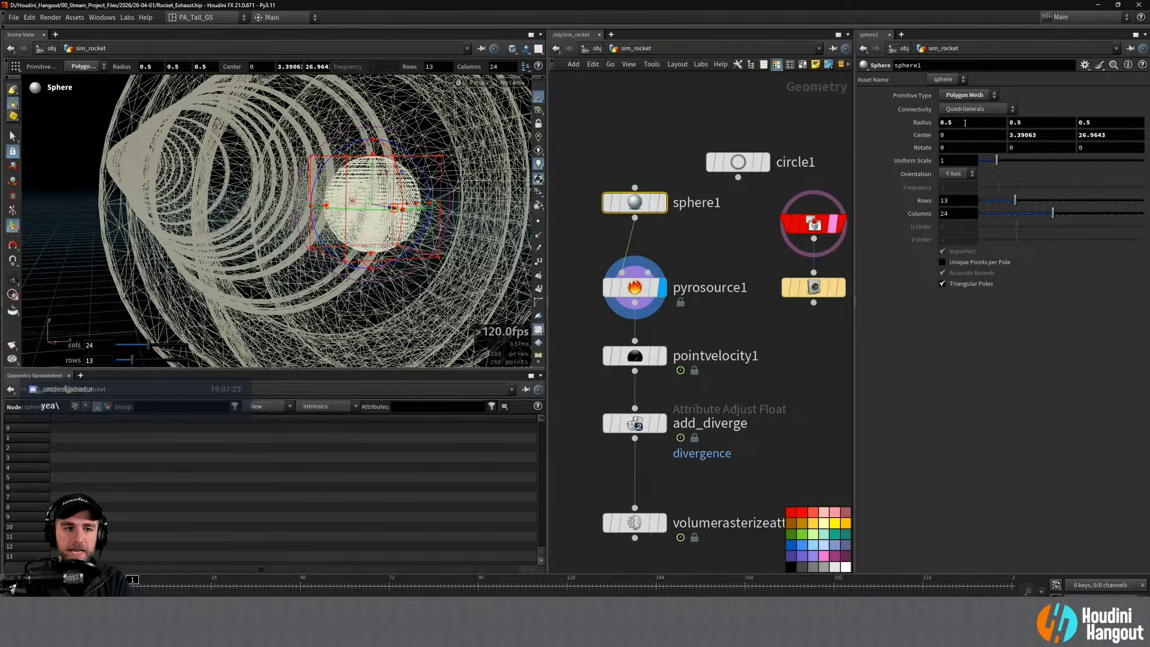
Step: Stretch sphere1's X radius to 1.2 and draw the rocket reference shaded instead of as a wireframe
middle_click_drag(965, 123, 1006, 121)
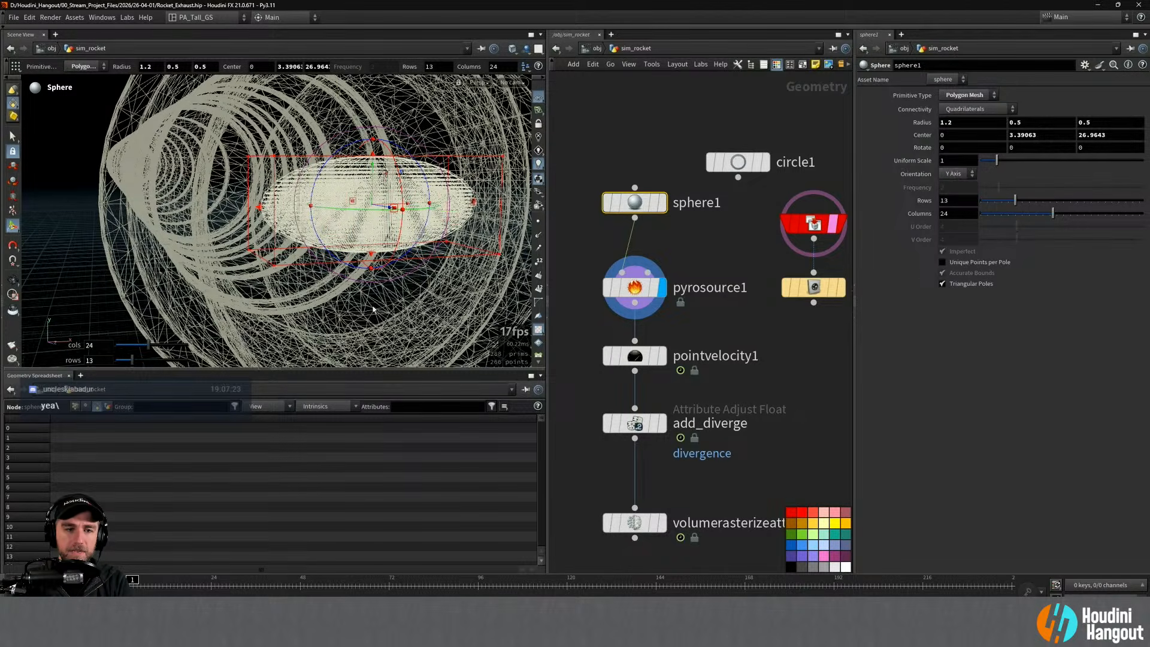
right_click_drag(386, 273, 353, 255, "alt")
left_click(834, 223, "ctrl")
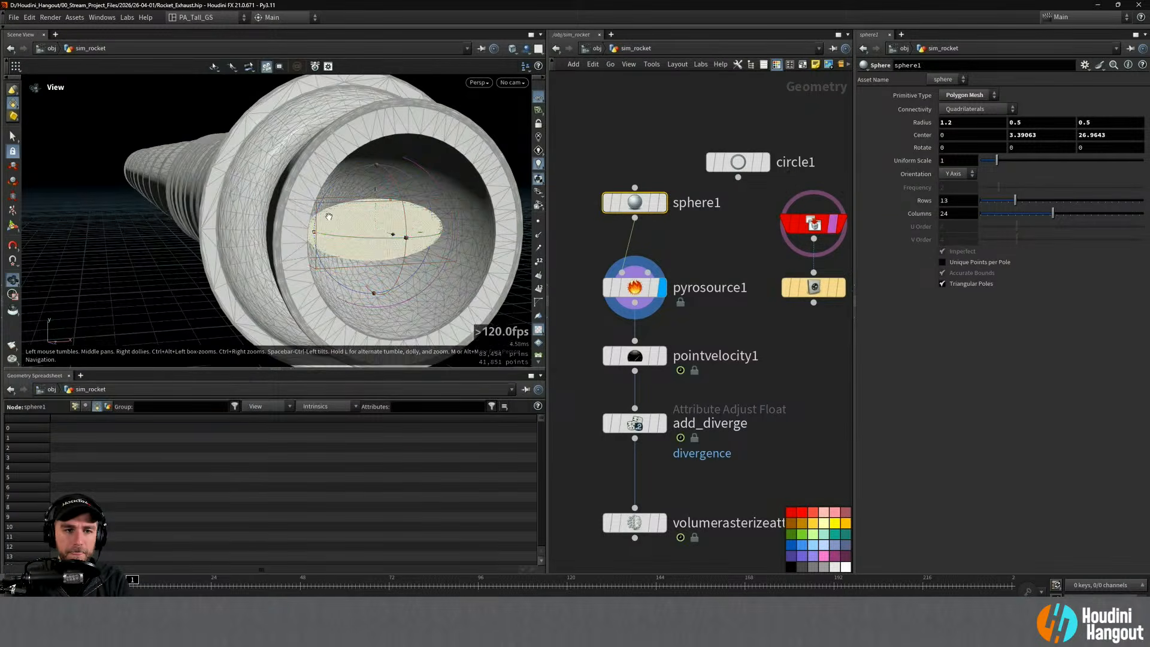
left_click_drag(329, 216, 386, 235, "alt")
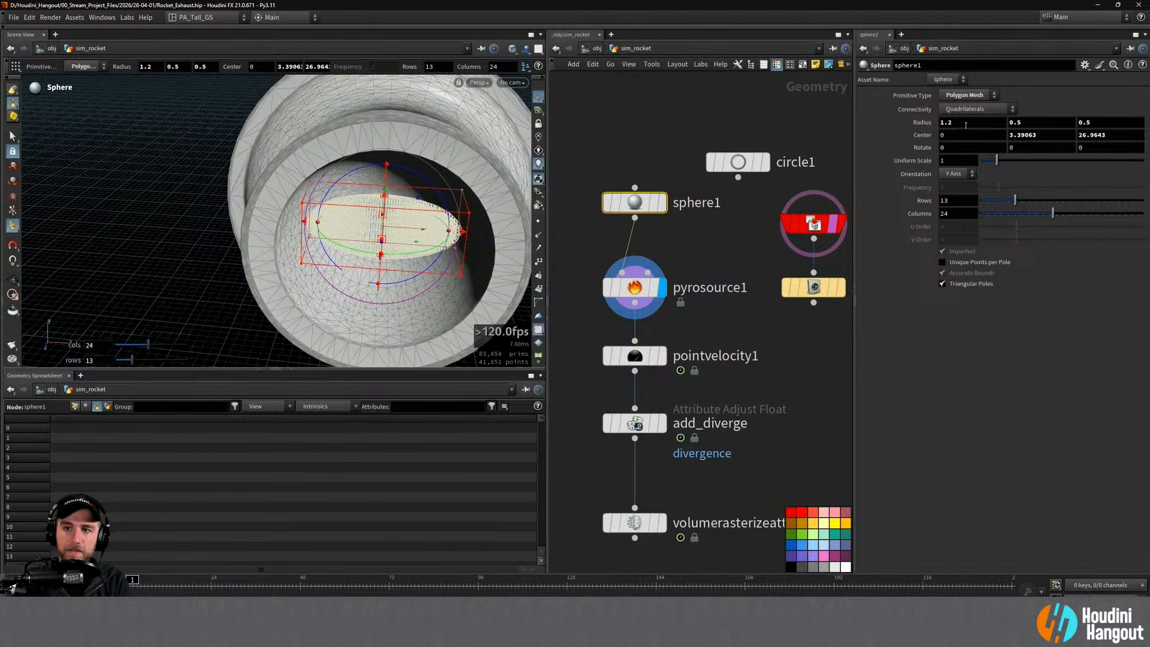
Step: Match sphere1 to circle1's scale by setting its X and Y radius to 1.25
left_click(738, 162)
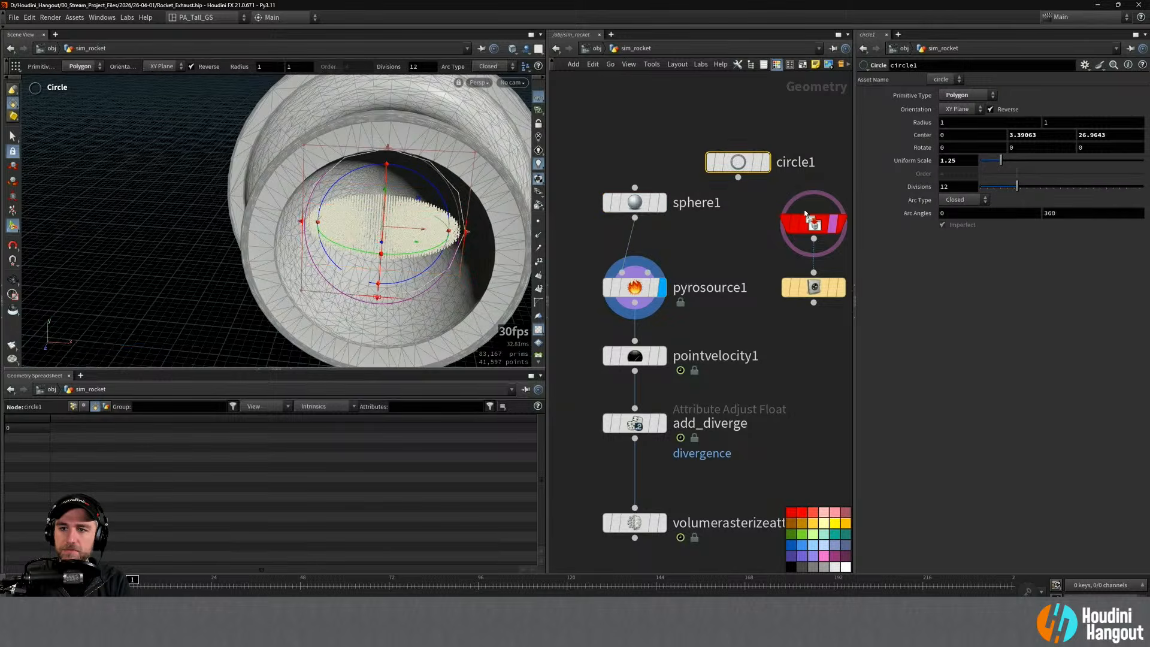
left_click(627, 205)
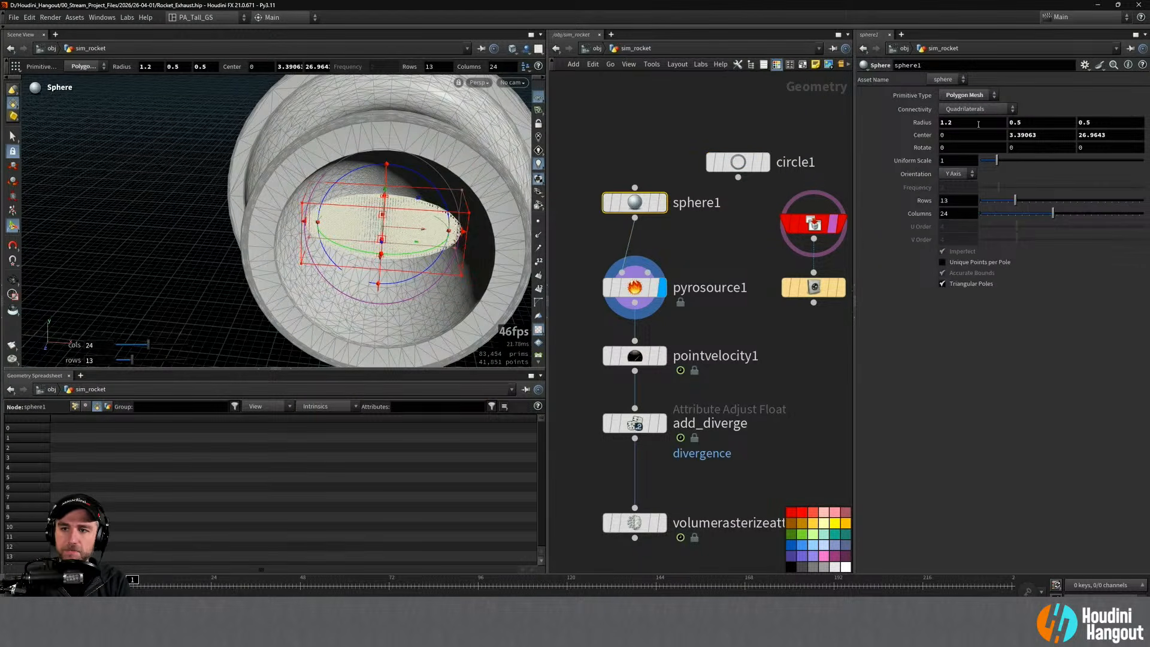
left_click(998, 124)
type("5")
key("Return")
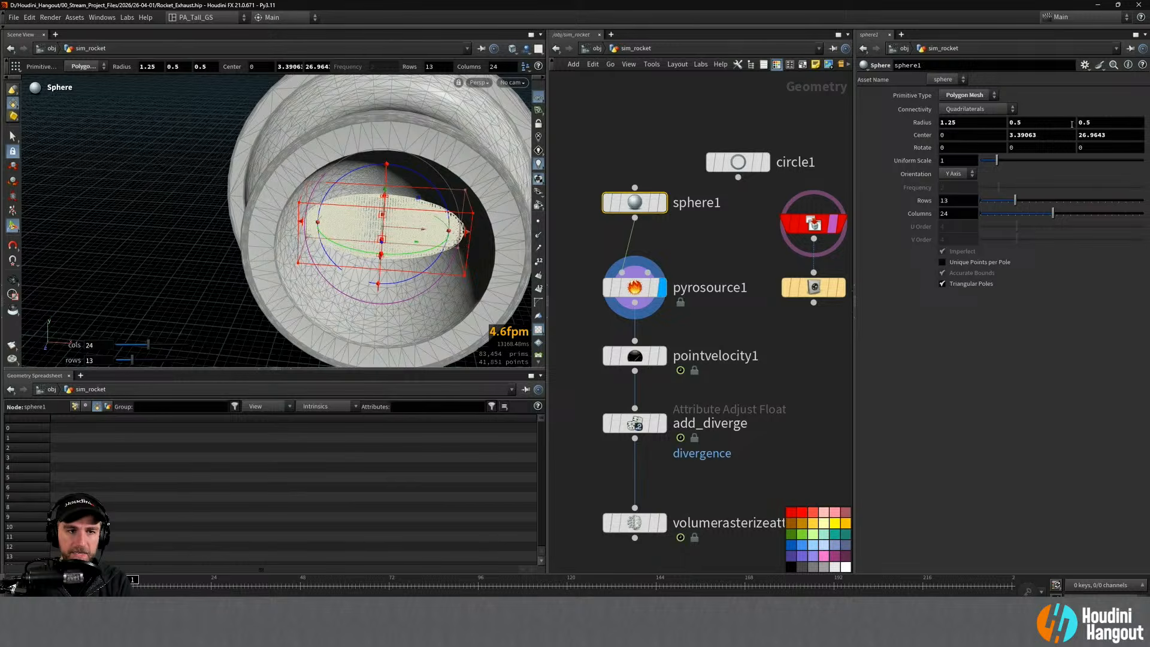
left_click(1060, 122)
type("1.25")
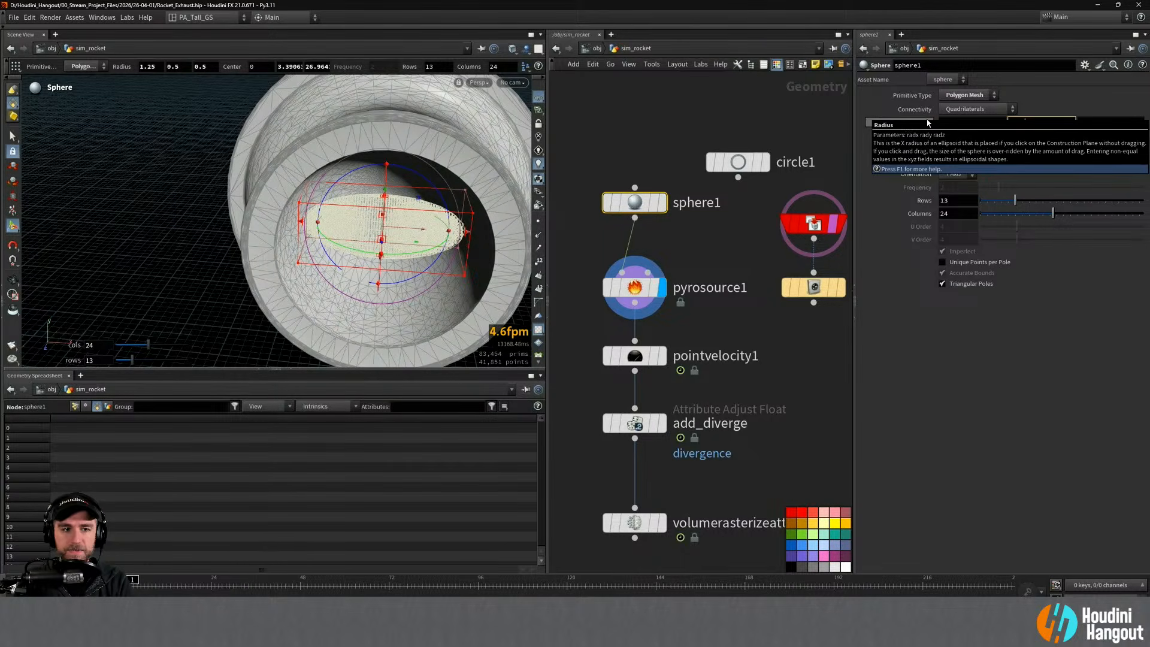
key("Return")
left_click_drag(386, 203, 243, 198, "alt")
middle_click_drag(1097, 125, 1120, 117)
left_click_drag(371, 210, 468, 195, "alt")
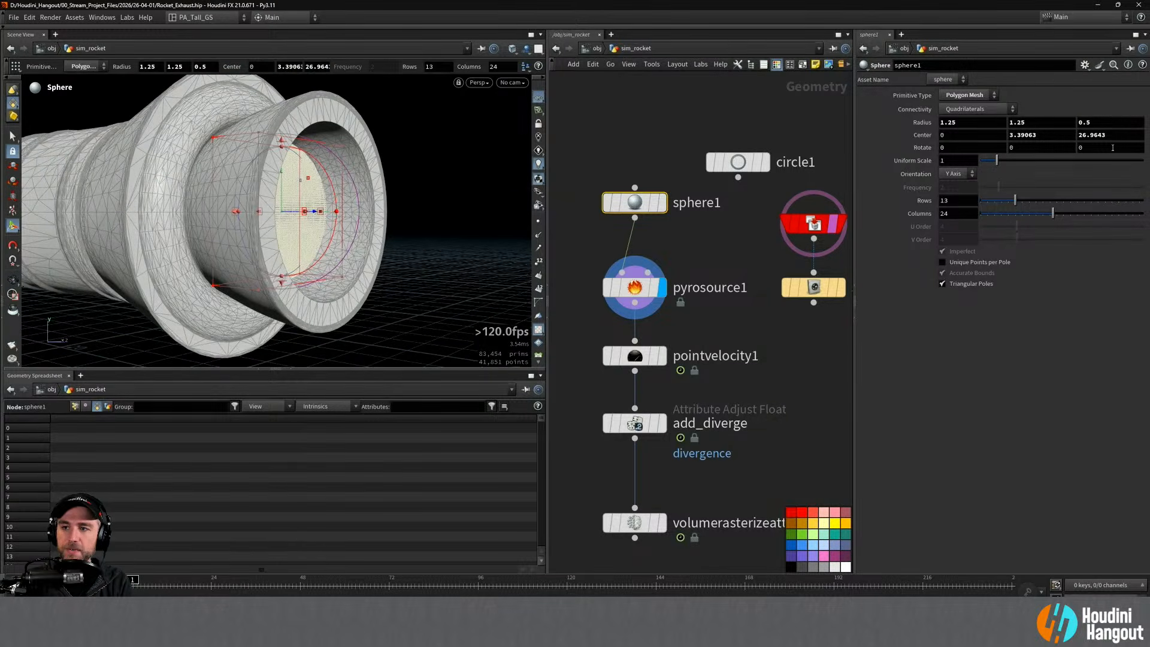
Step: Try a Z radius of 1.25 on sphere1, then return it to 0.5
double_click(1097, 123)
type("1.25")
key("Return")
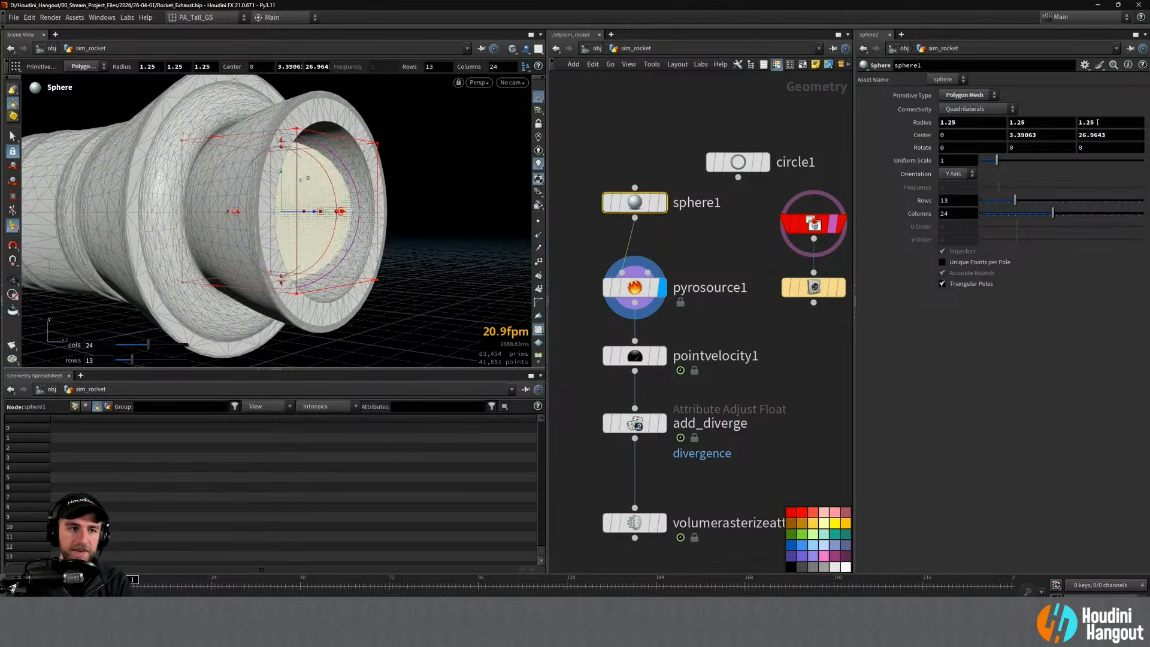
left_click_drag(329, 125, 287, 198, "alt")
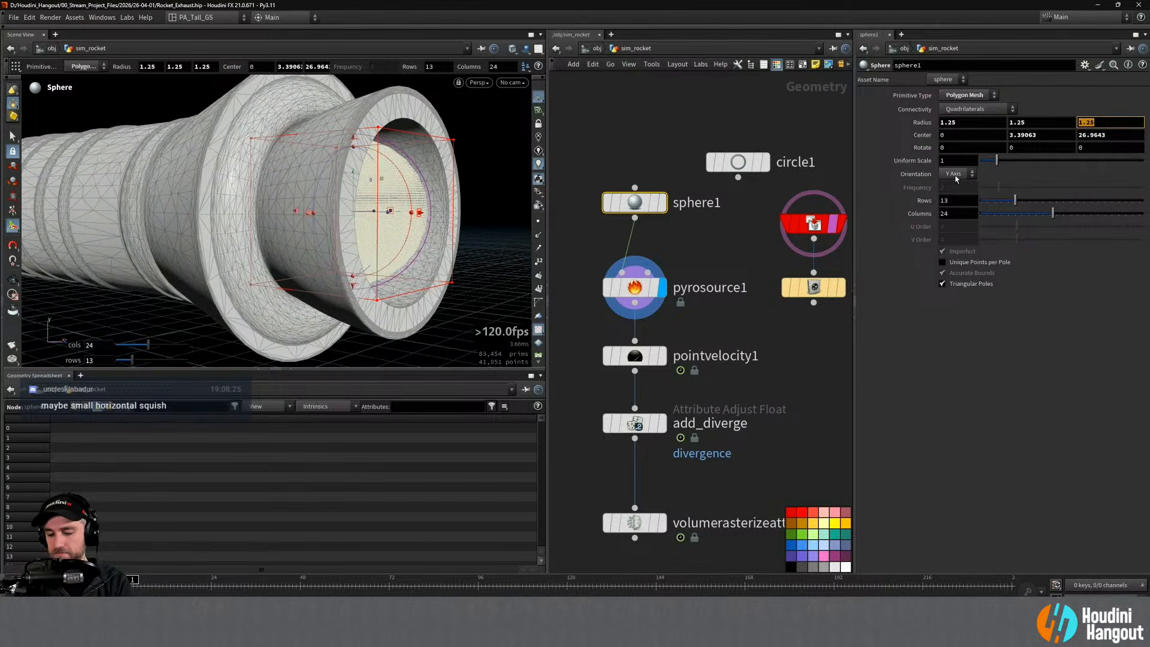
key("Return")
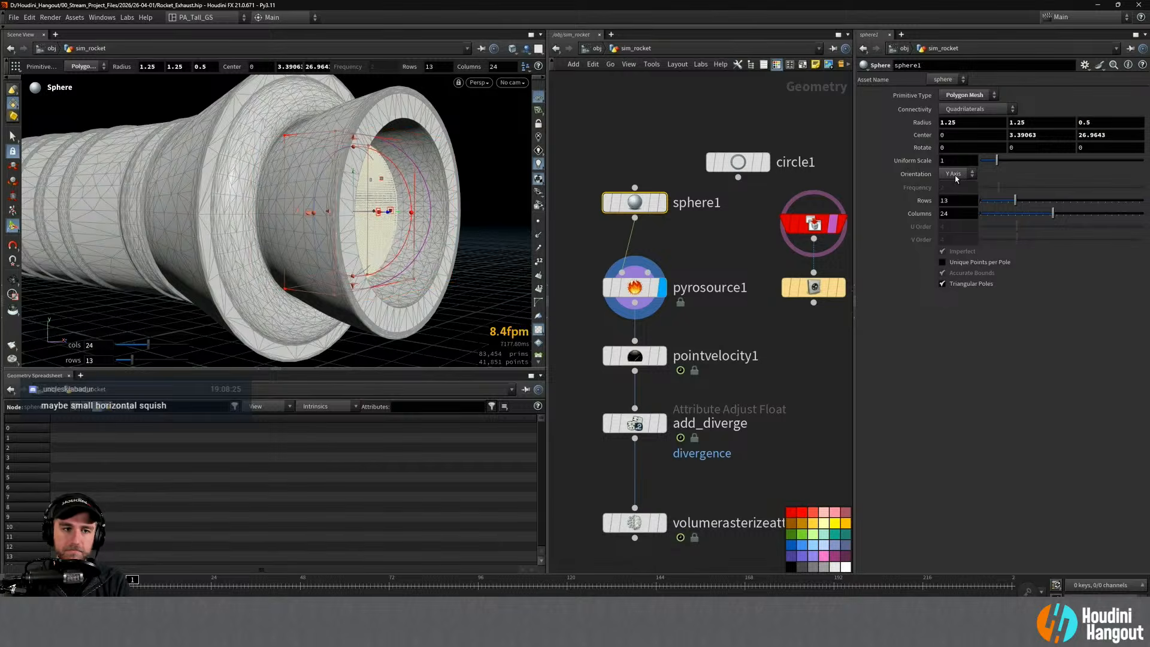
Step: Examine the scattered source points inside the nozzle and display the divergence colors of add_diverge
left_click_drag(419, 180, 221, 138, "alt")
right_click_drag(221, 138, 381, 120, "alt")
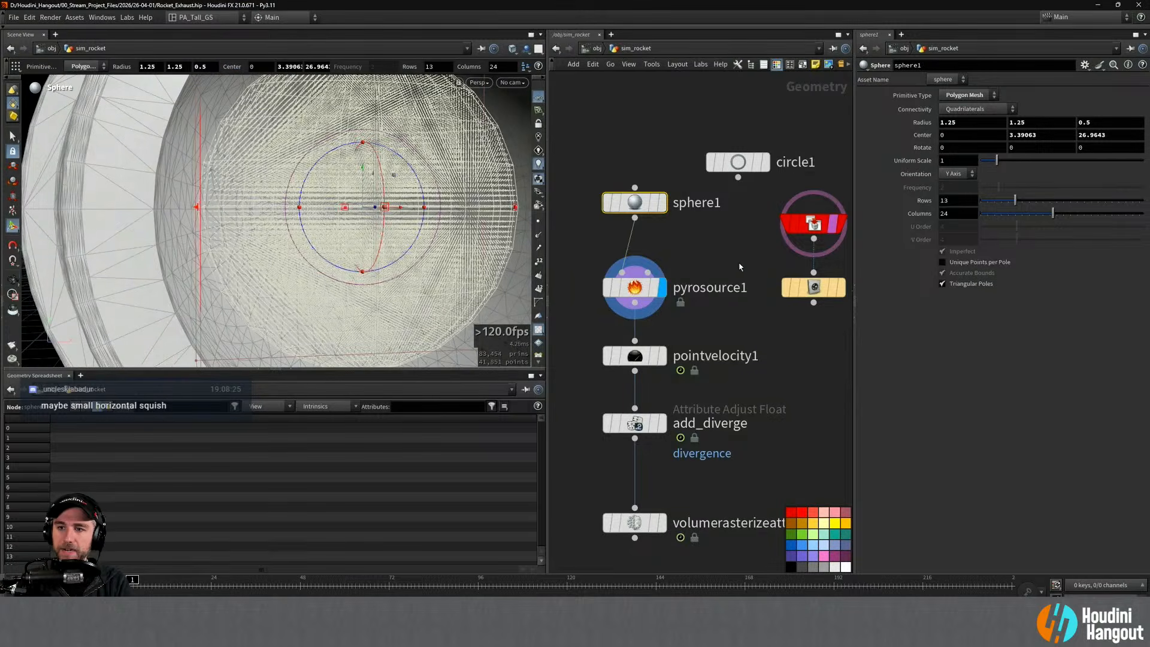
left_click(633, 288)
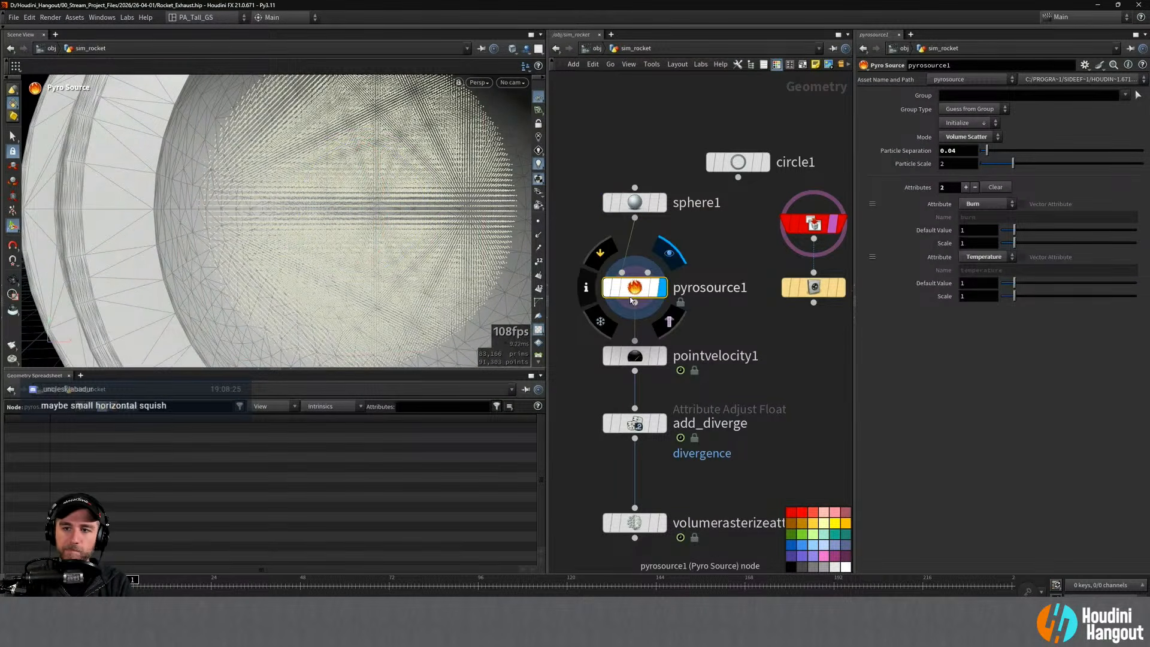
left_click_drag(233, 237, 368, 275, "alt")
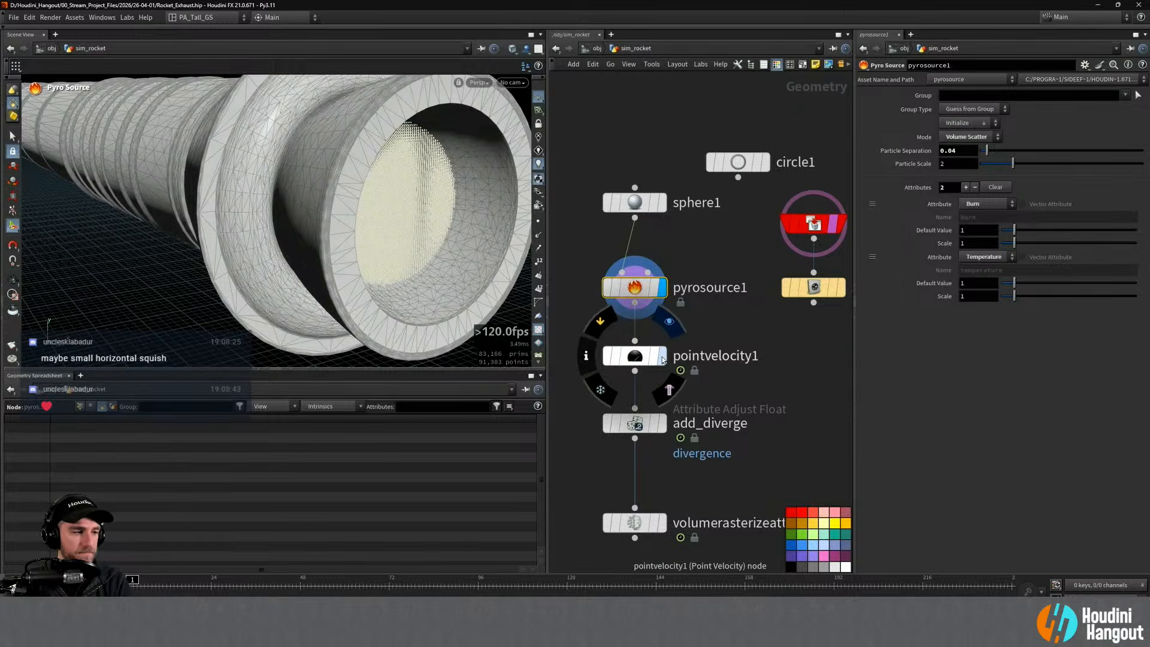
left_click(662, 357)
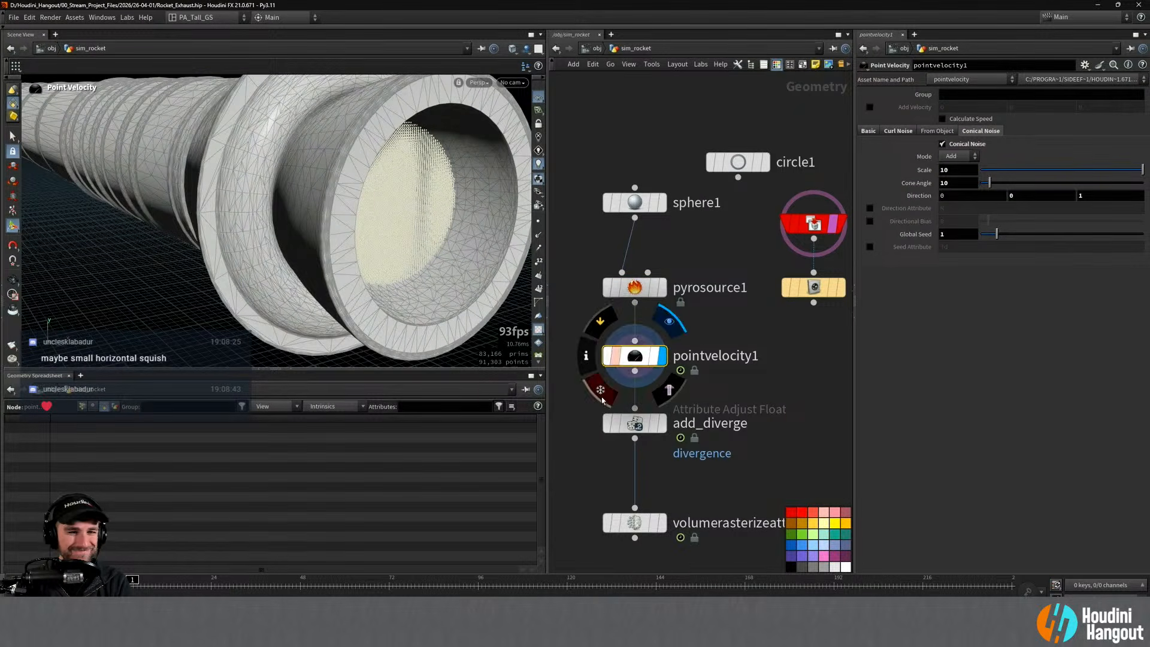
key("r")
left_click(636, 430)
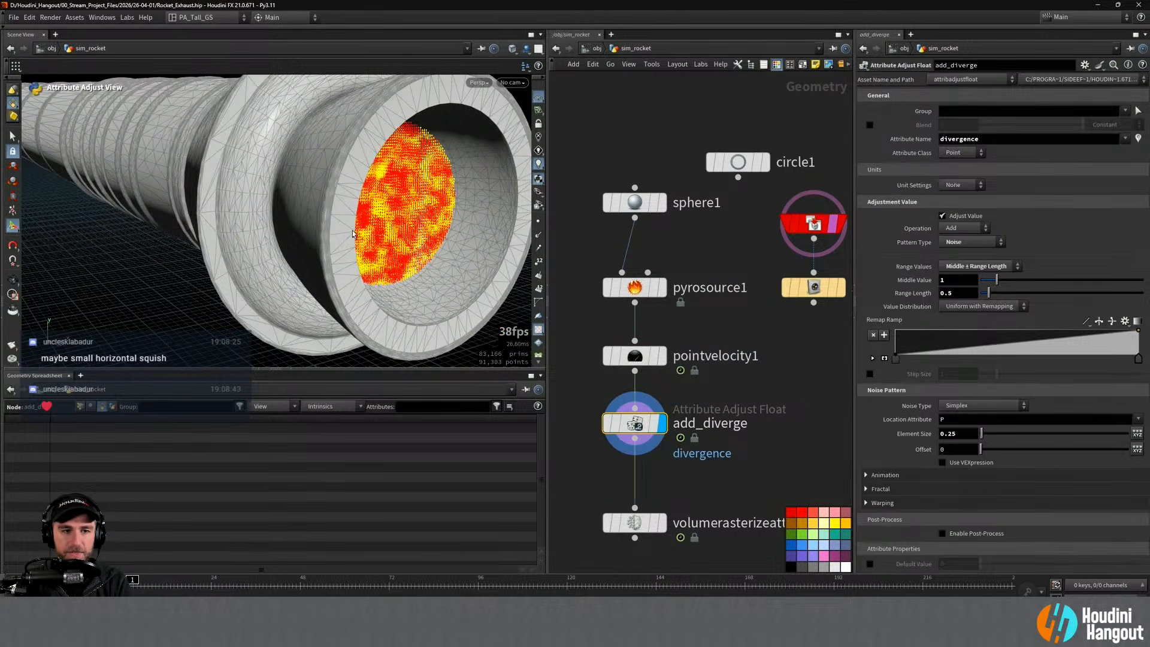
left_click_drag(496, 253, 426, 231, "alt")
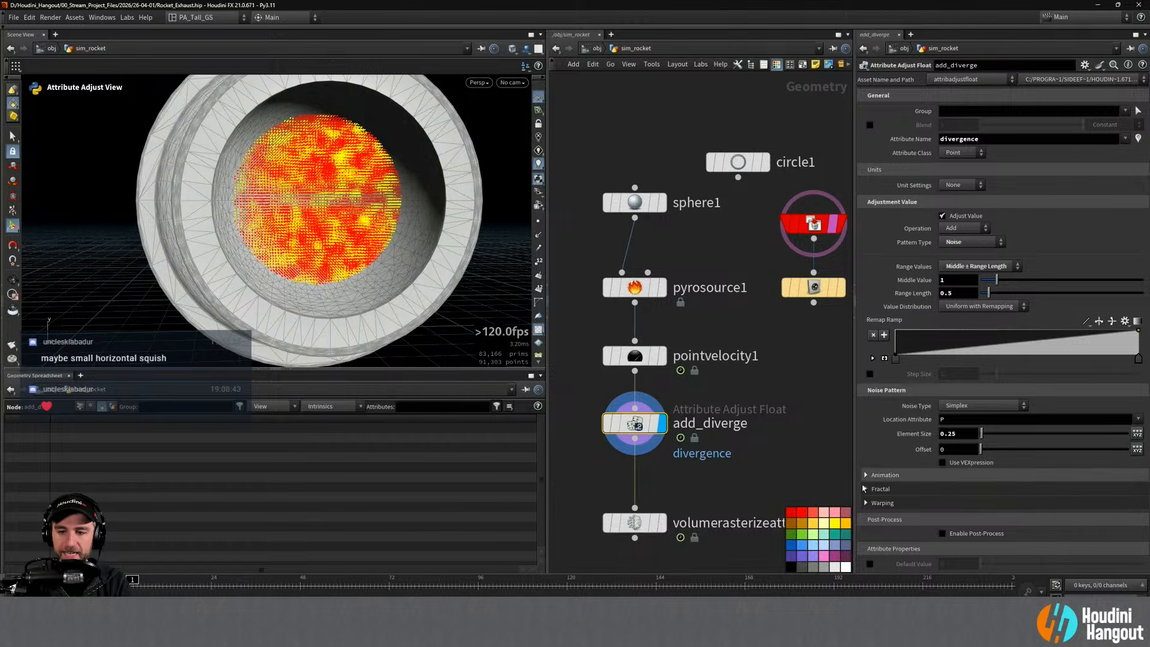
Step: Enable Animate Noise on add_diverge and play the timeline to preview the moving divergence pattern
left_click(884, 475)
left_click(942, 479)
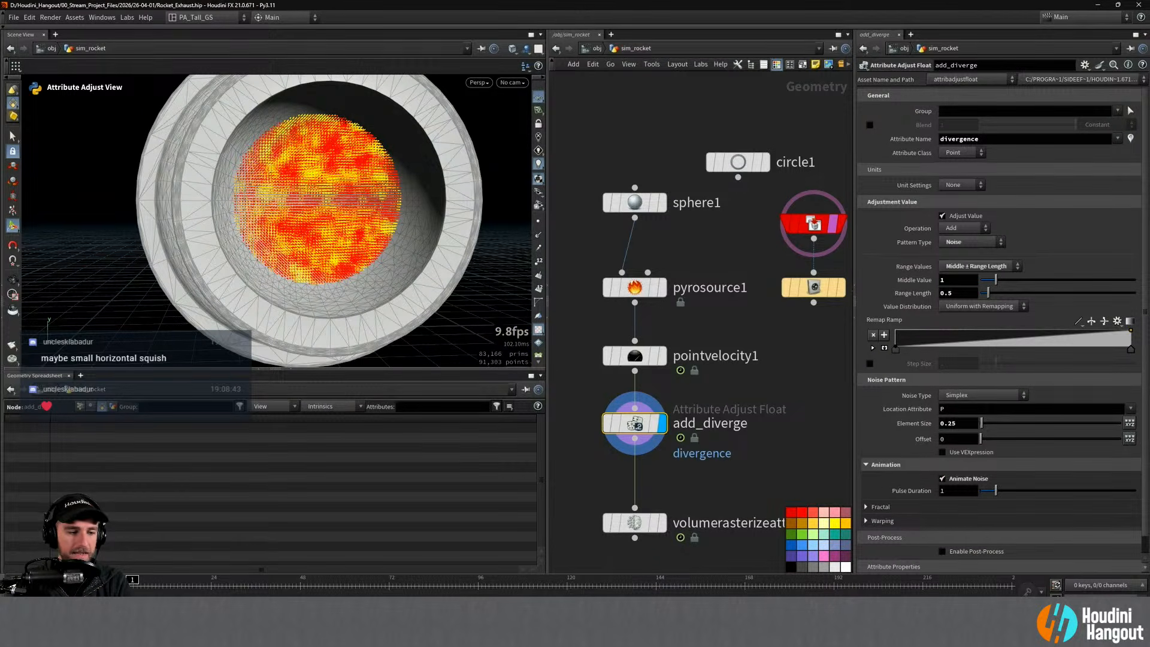
key("Up")
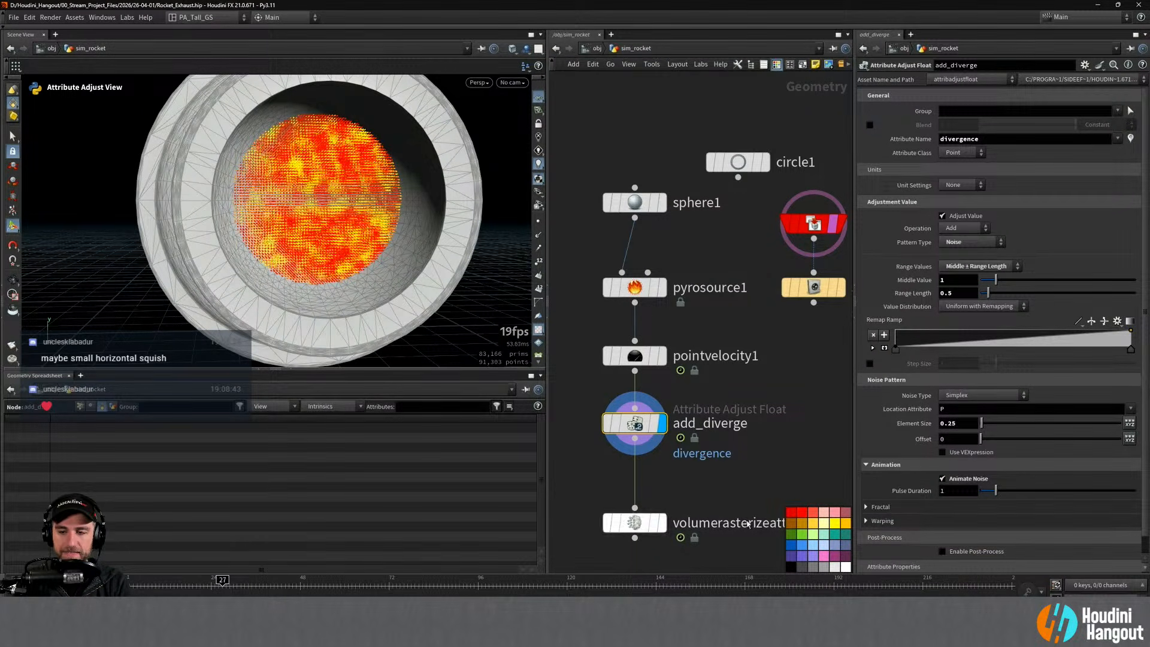
Step: Set add_diverge's noise Pulse Duration to 0.1, preview the animation from outside the nozzle, and return to the first frame
left_click_drag(953, 491, 864, 502)
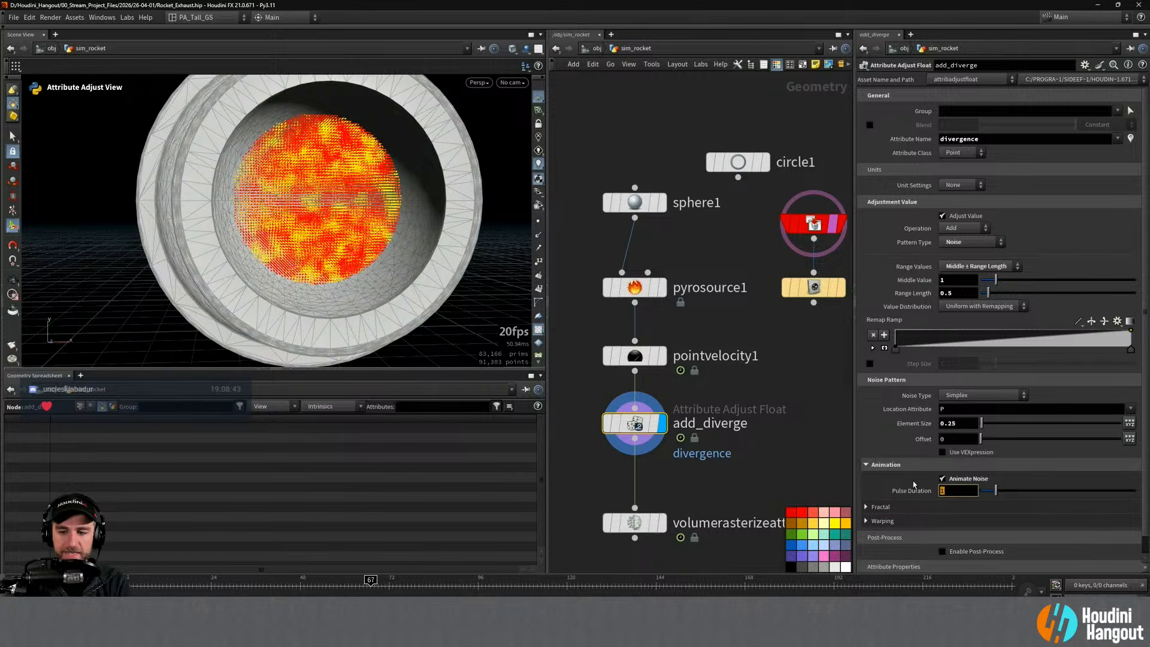
type("0.1")
key("Return")
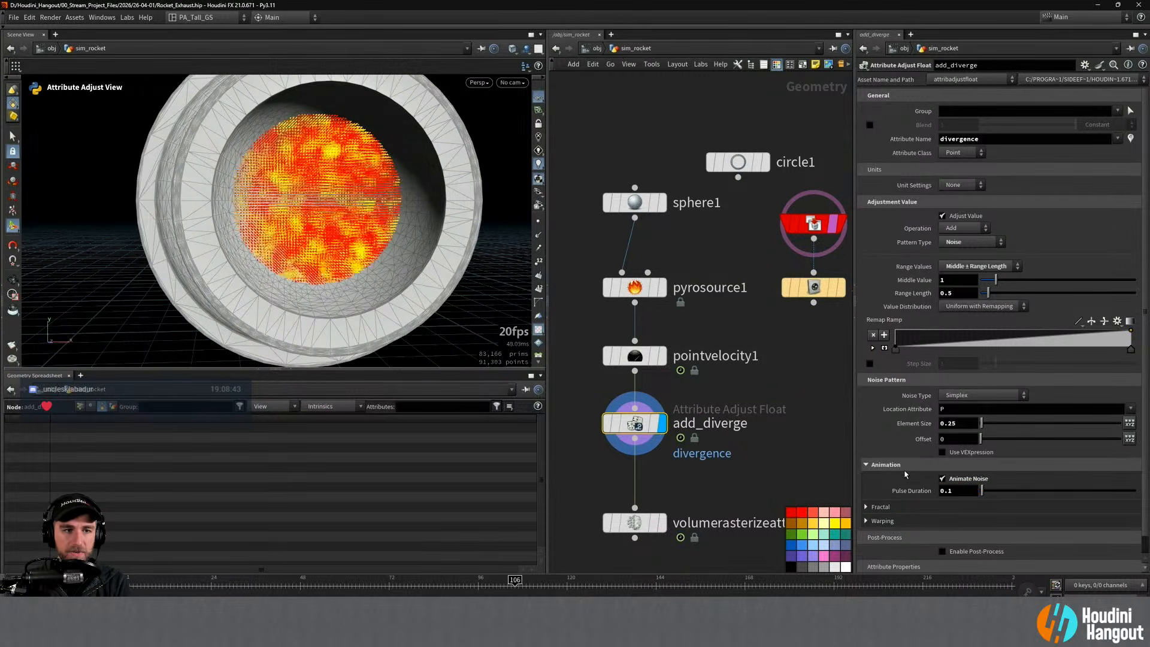
right_click_drag(380, 195, 269, 241, "alt")
left_click_drag(270, 241, 362, 257, "alt")
left_click_drag(947, 492, 893, 488)
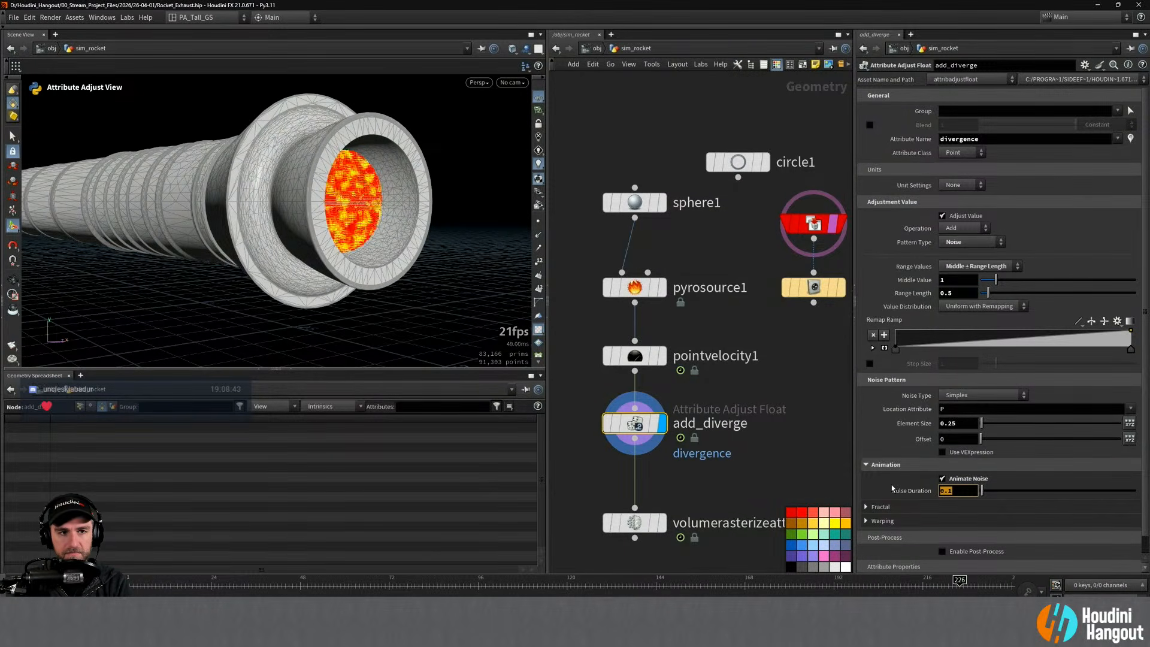
left_click(785, 377)
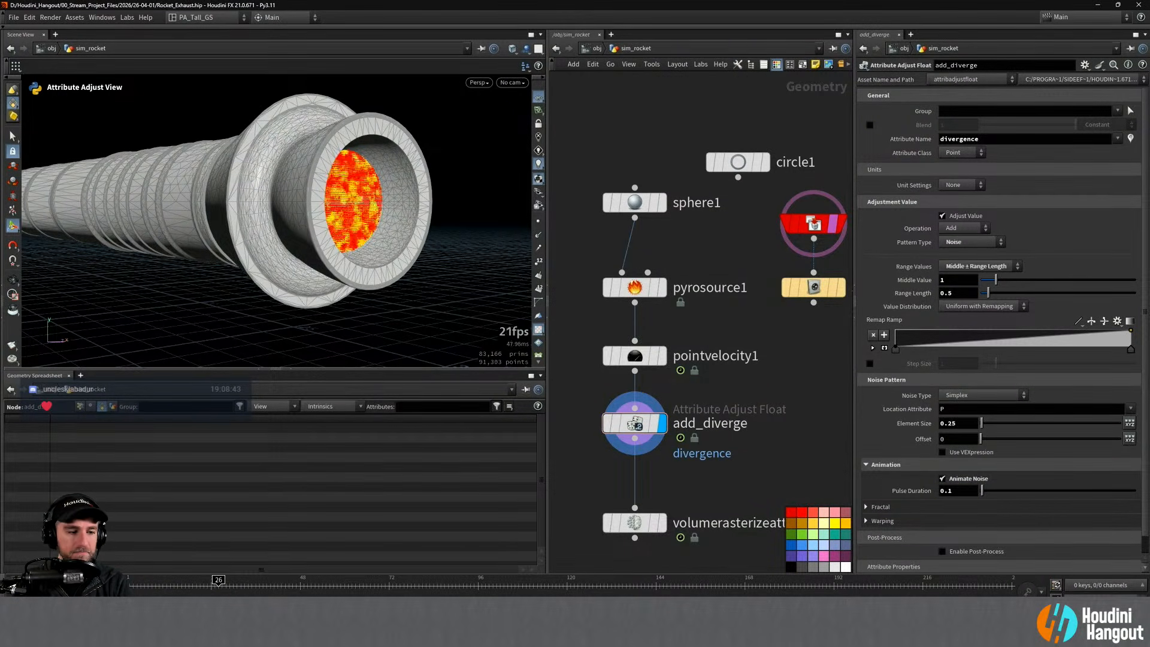
key("ctrl+Up")
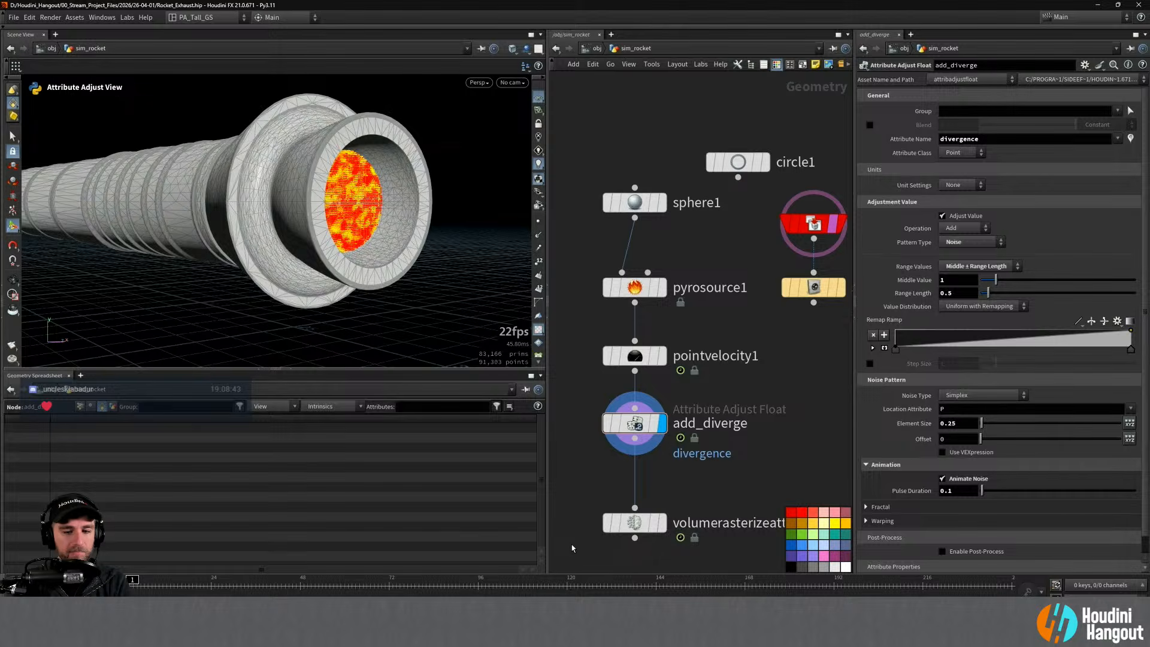
Step: Display volumerasterizeattributes1 and add divergence to its rasterized attributes
left_click(662, 523)
left_click_drag(632, 525, 632, 505)
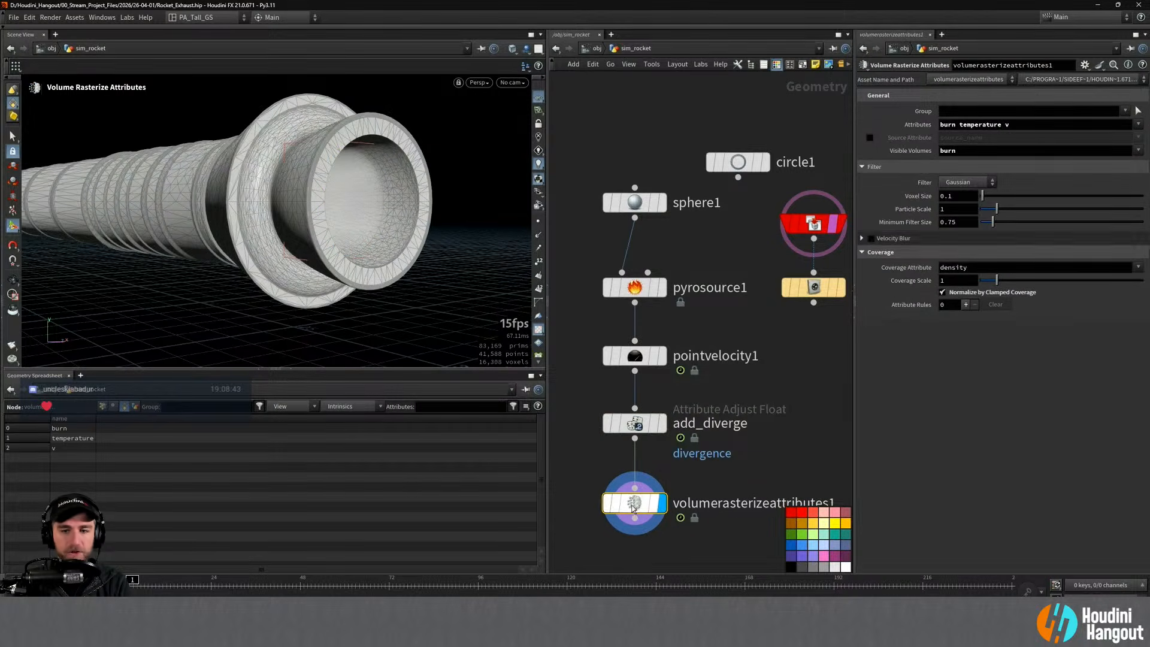
left_click(1138, 124)
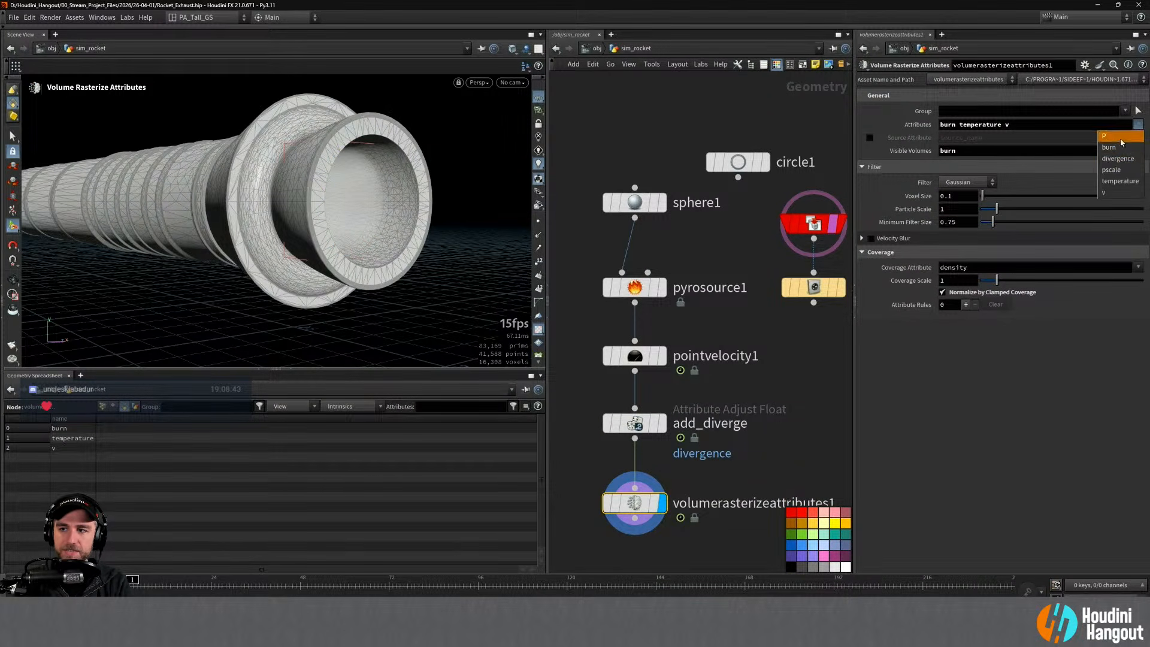
left_click(1120, 159)
key("Escape")
left_click_drag(364, 216, 340, 228, "alt")
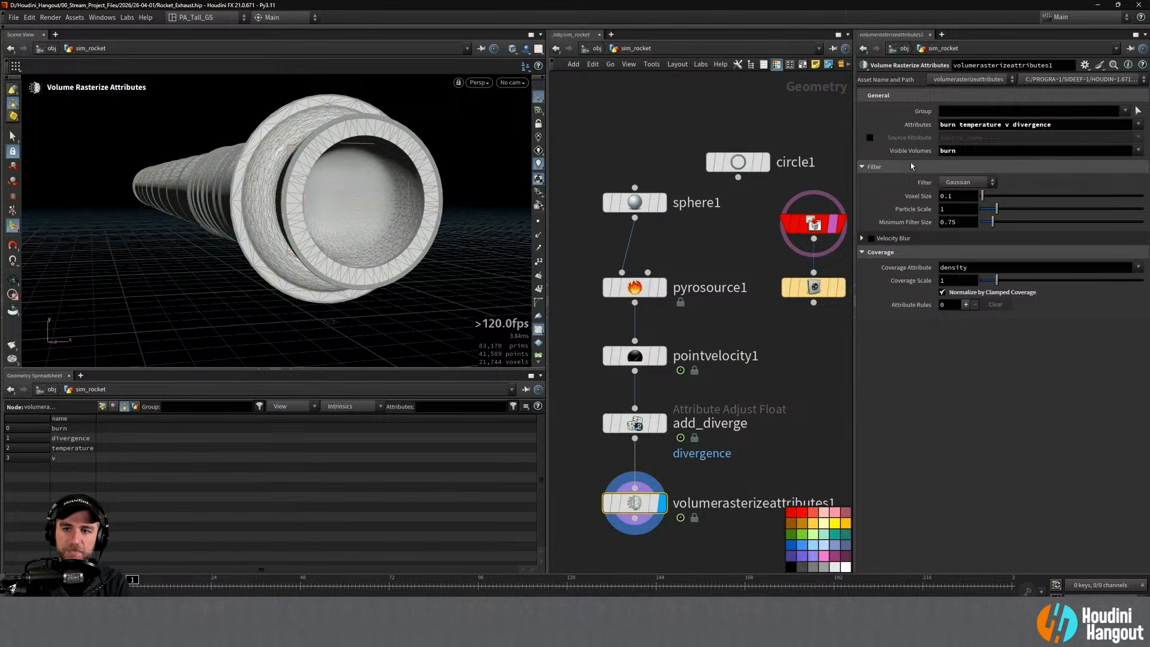
left_click_drag(381, 216, 412, 212, "alt")
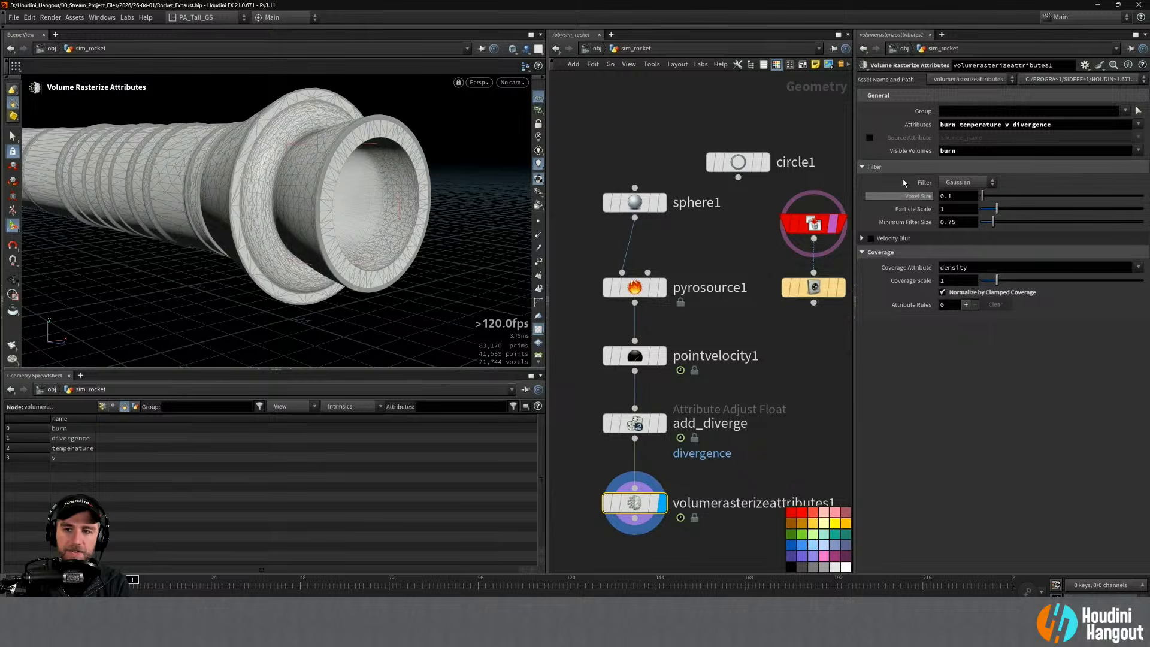
mouse_move(851, 231)
mouse_move(836, 292)
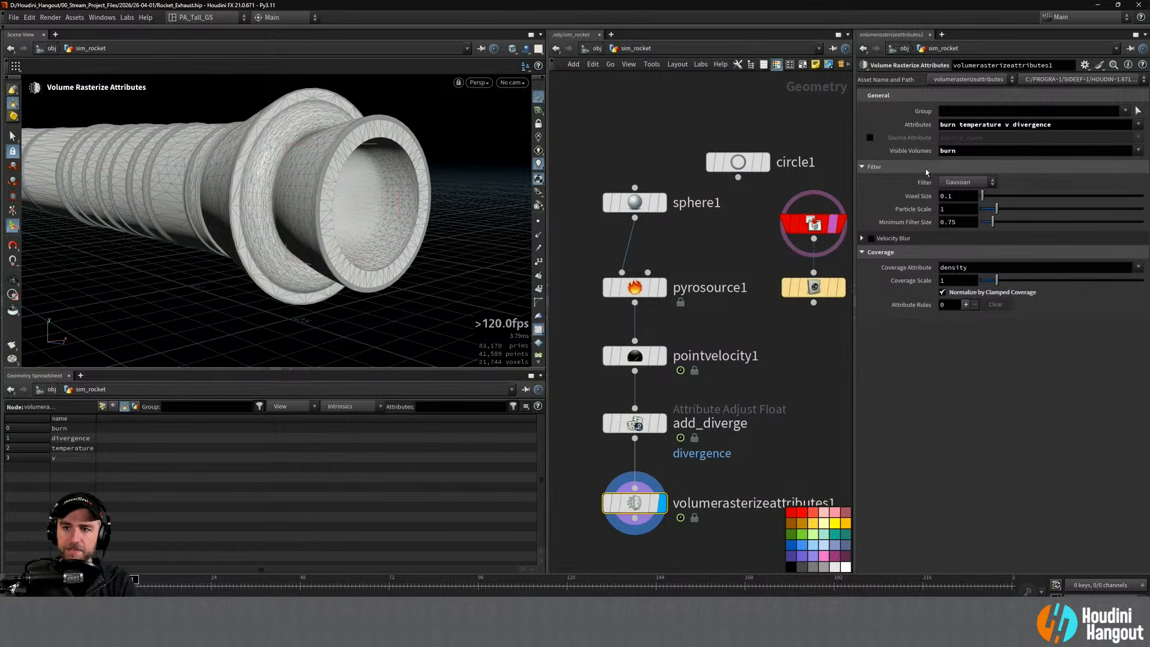
Step: Make room below add_diverge and insert an Attribute Adjust Float node before the volume rasterize node
left_click(632, 424)
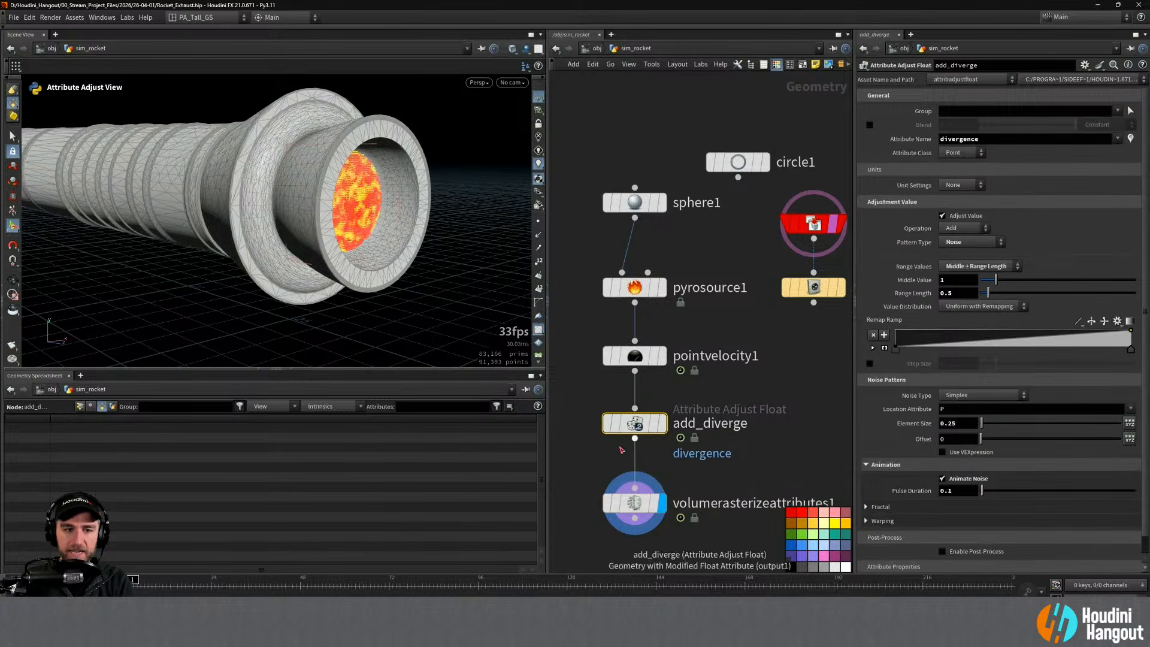
mouse_move(667, 361)
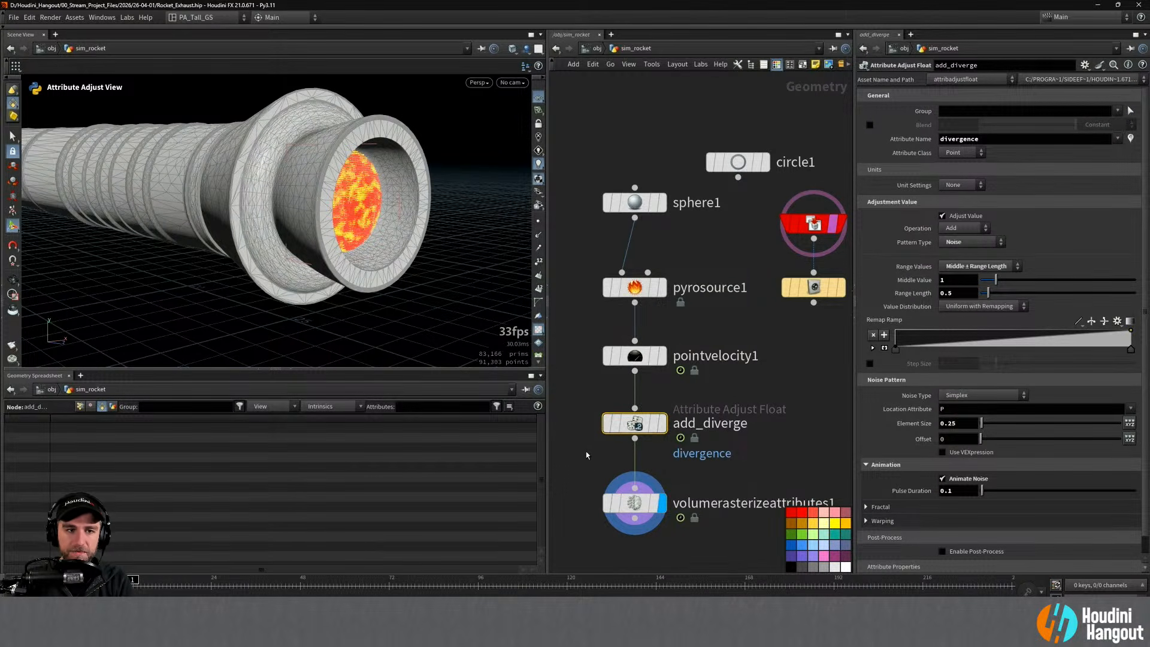
middle_click_drag(586, 471, 577, 387)
left_click_drag(634, 418, 635, 509)
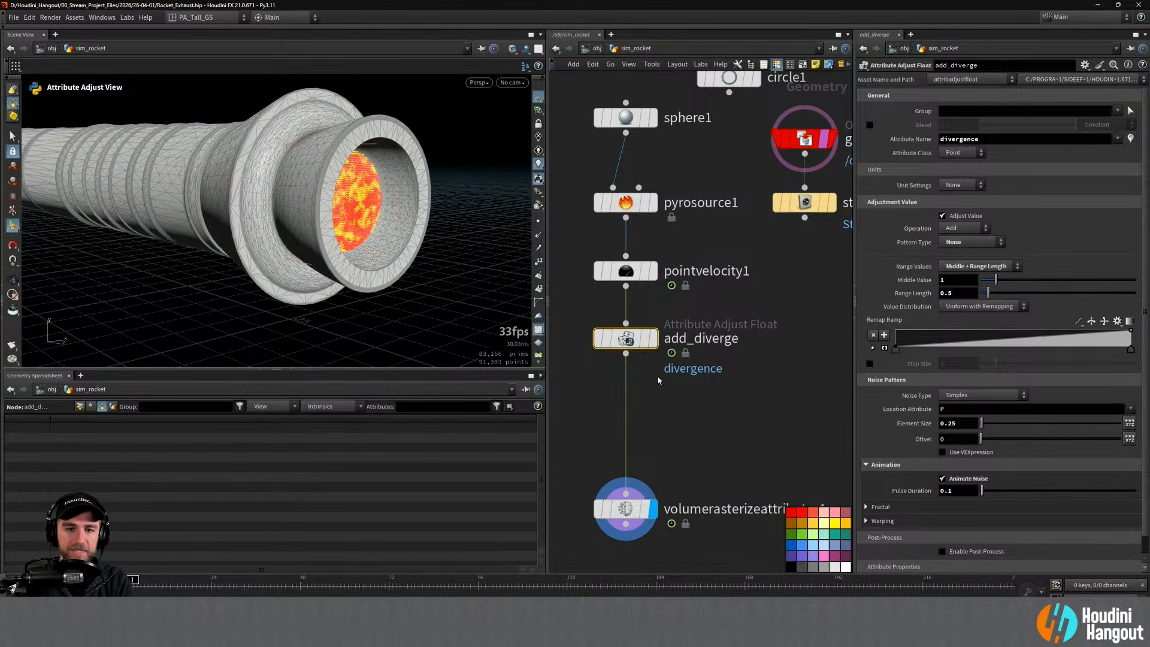
left_click(626, 203)
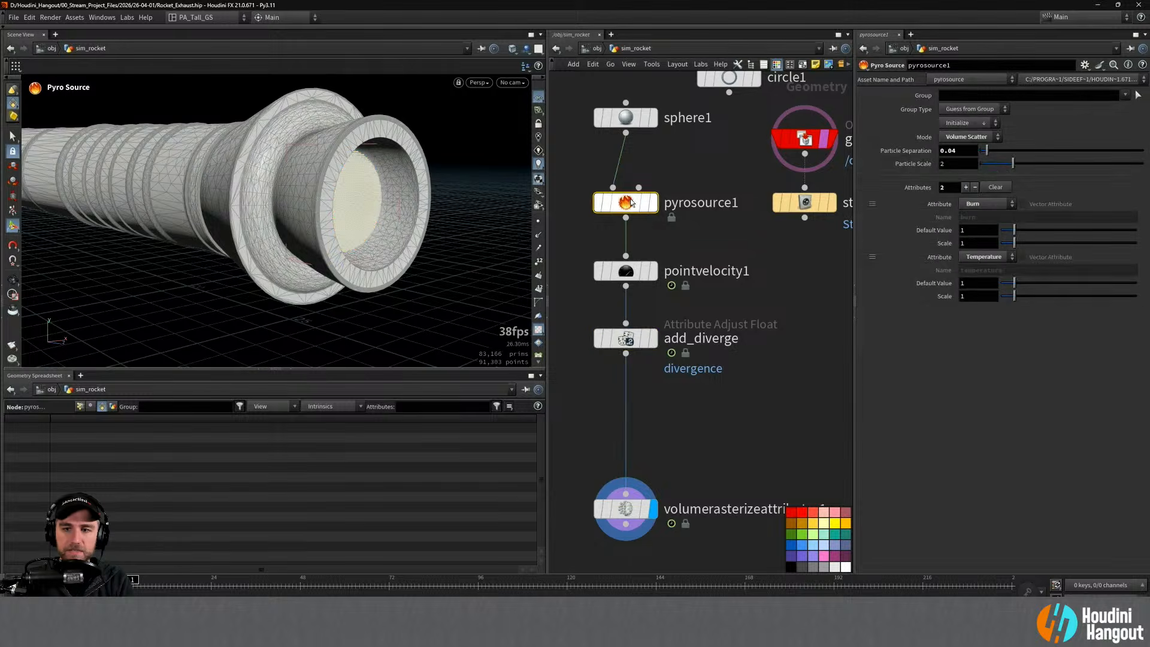
left_click(626, 339)
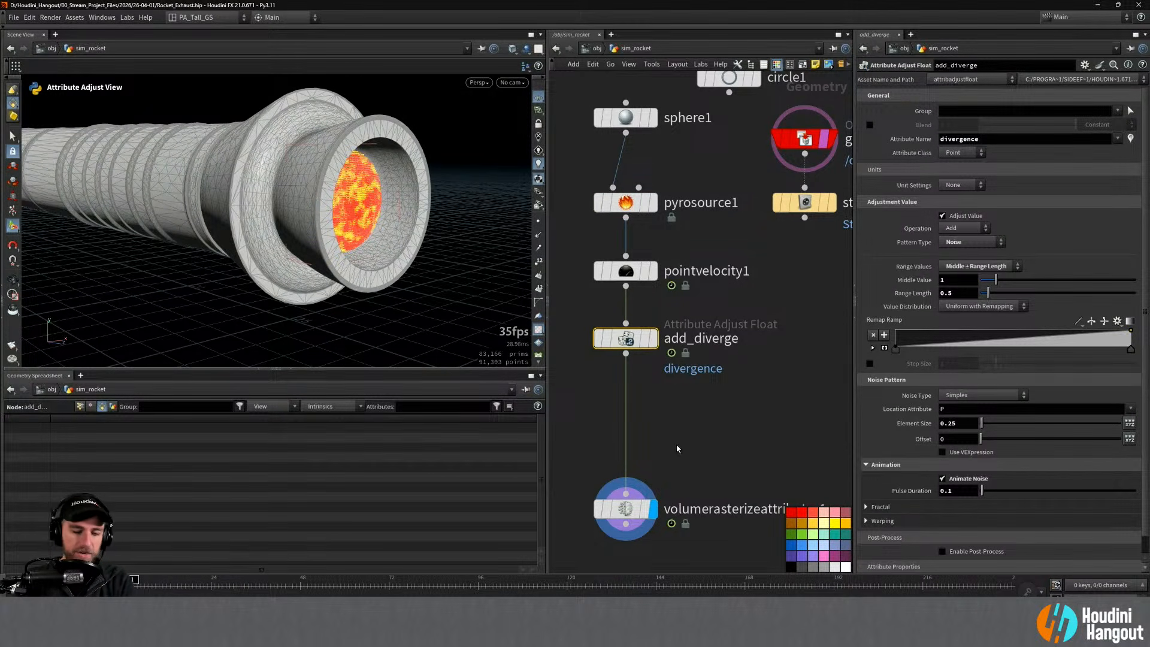
key("Tab")
type("att adjust")
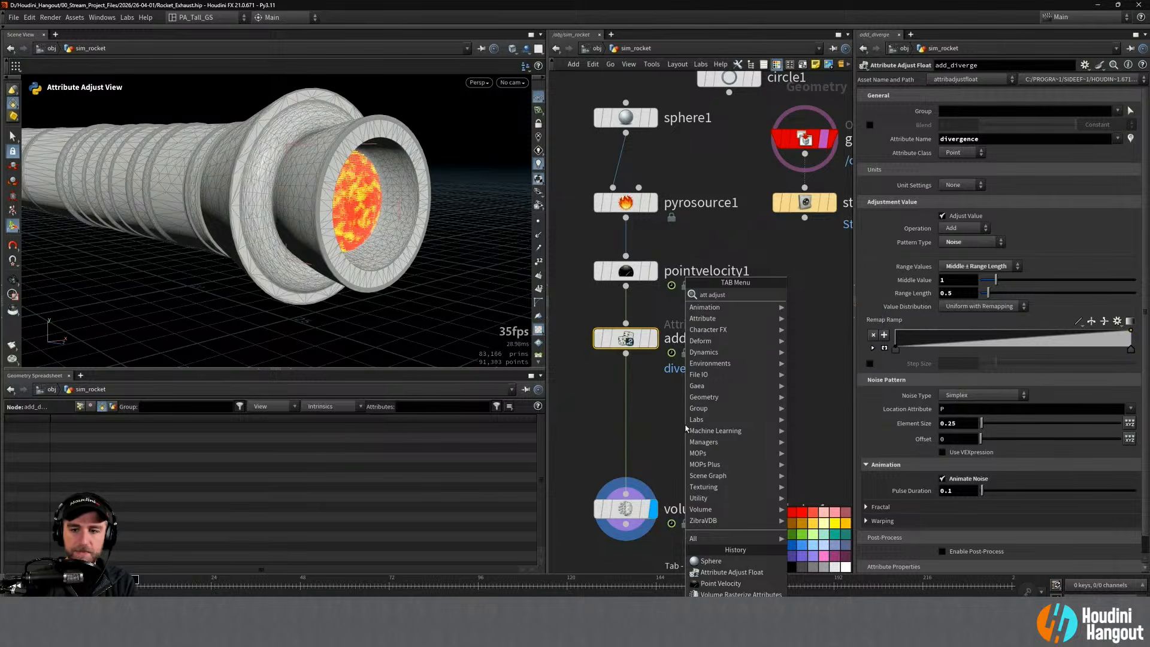
type(" flo")
key("Return")
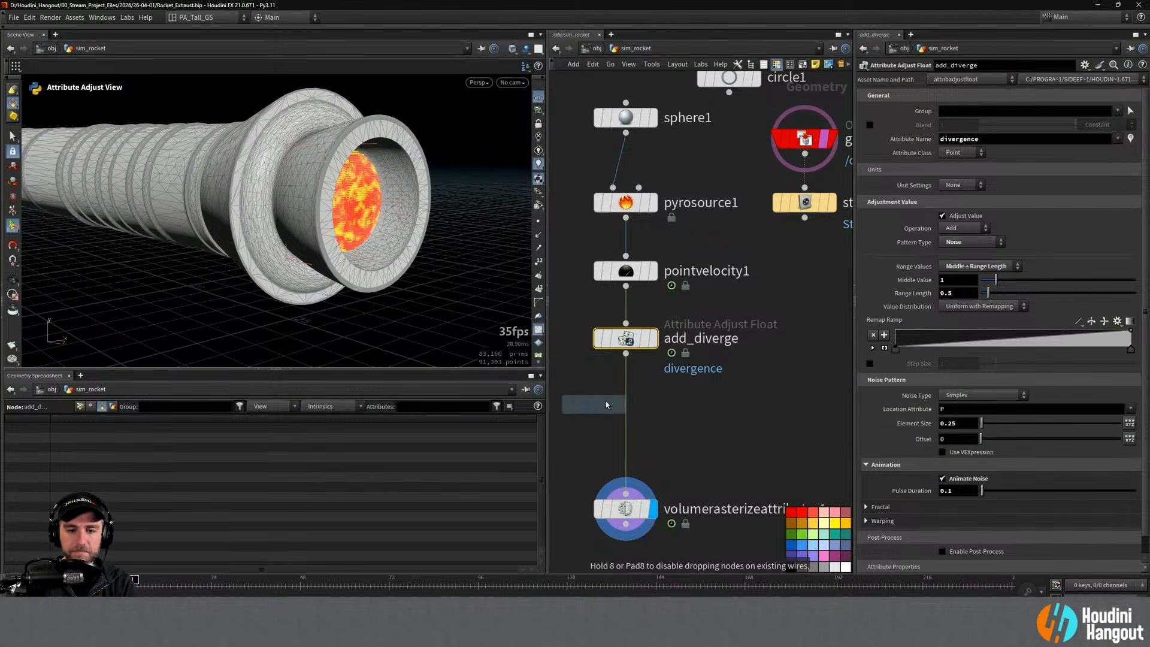
left_click(626, 408)
left_click_drag(623, 413, 623, 424)
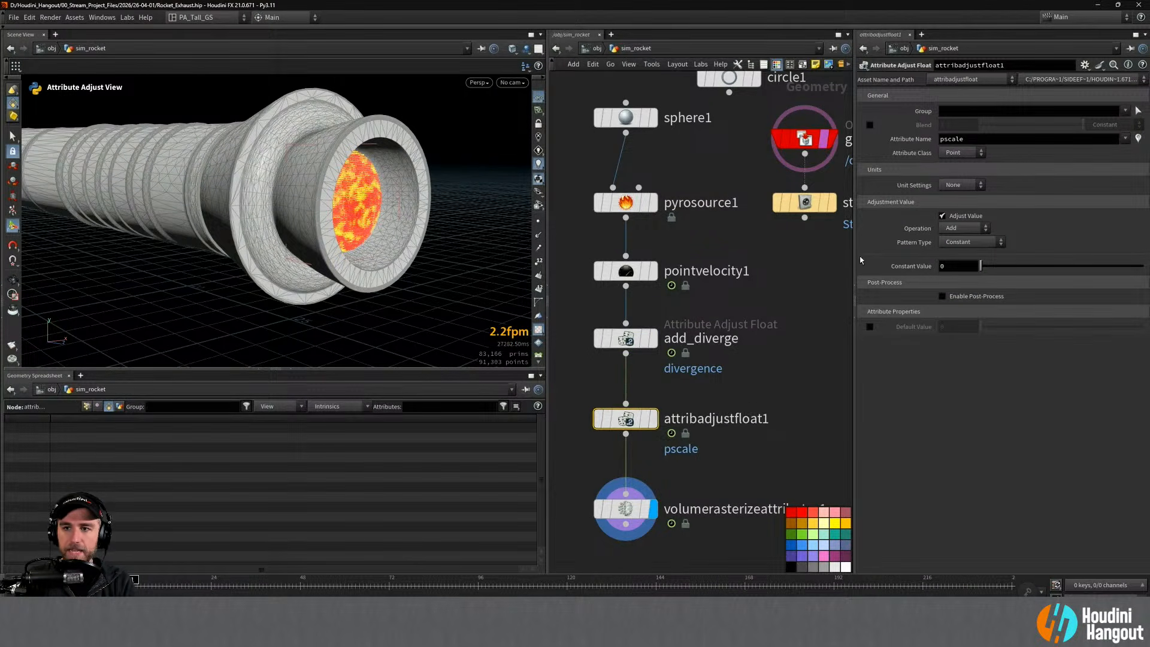
Step: Set the new adjust node's attribute name to temperature and visualize that attribute on the source points
left_click(1127, 139)
left_click(1106, 157)
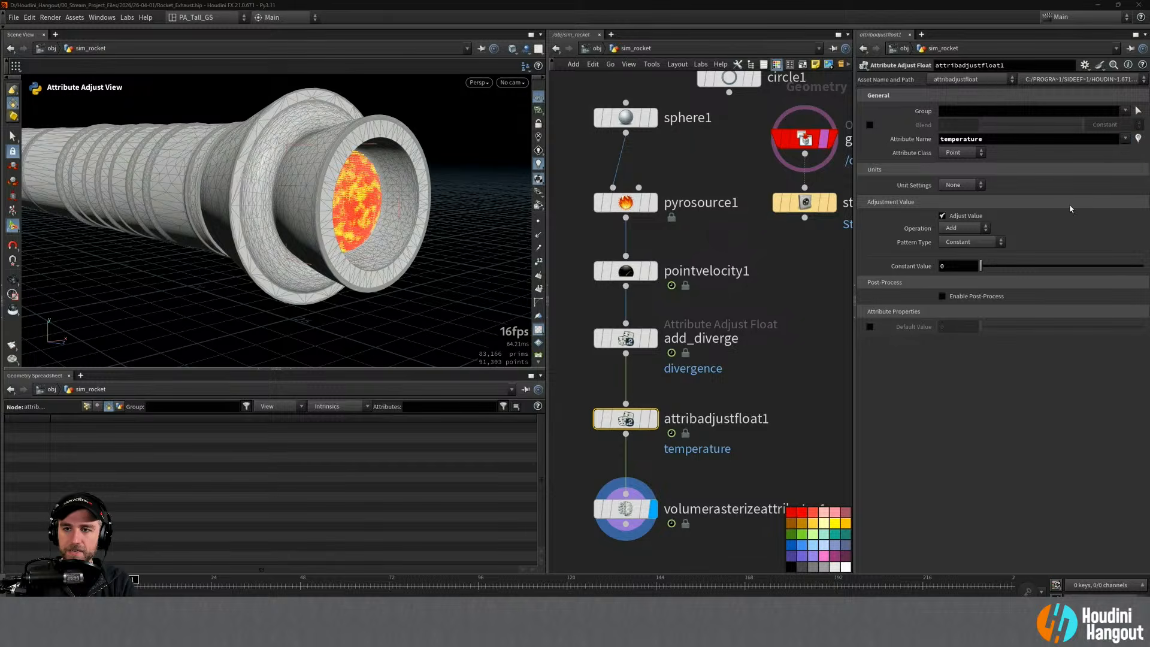
left_click(965, 242)
left_click(1035, 230)
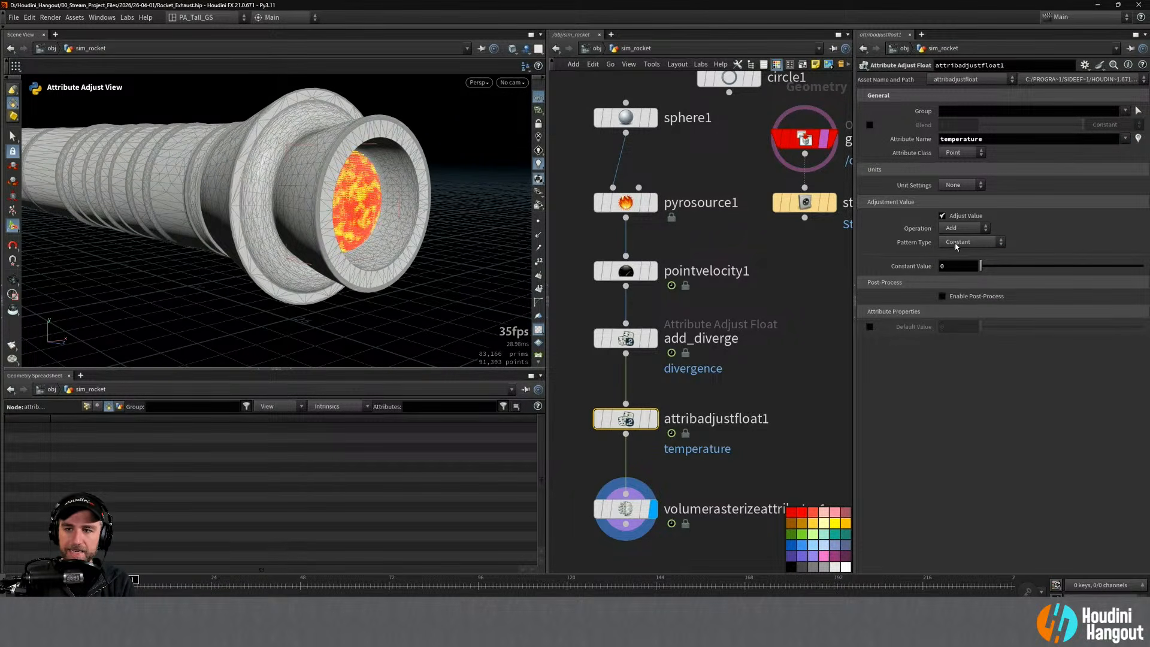
left_click(1135, 142)
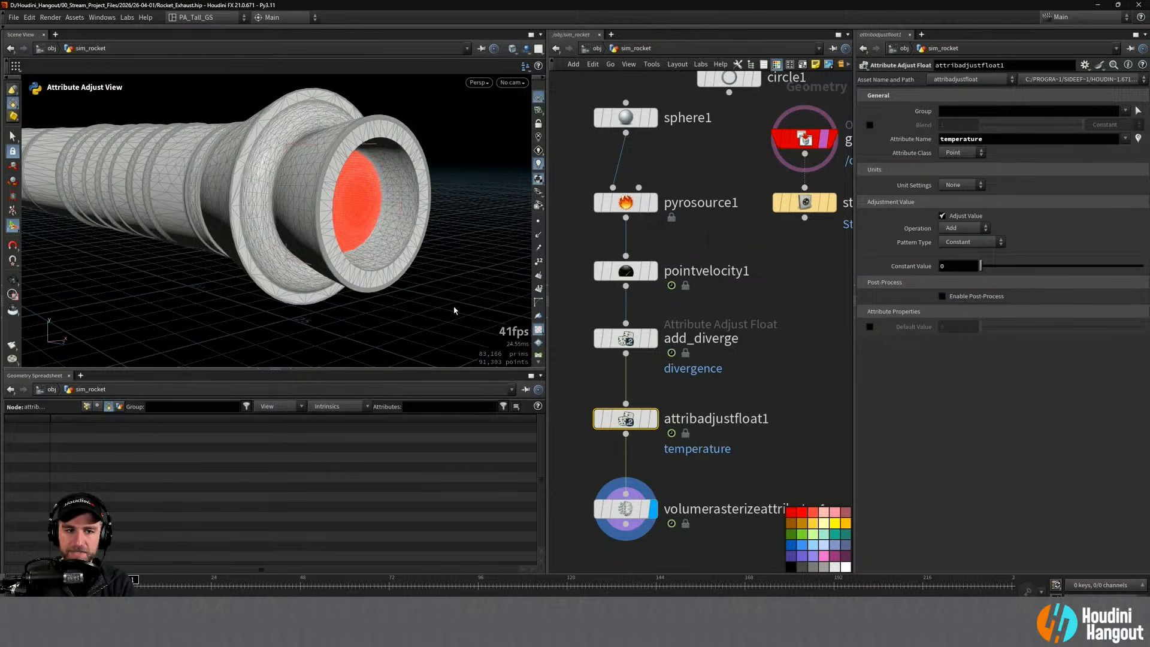
left_click_drag(454, 310, 384, 299)
Step: Change the temperature adjustment's pattern type to Noise and its range values to Middle ± Range Length
left_click(970, 242)
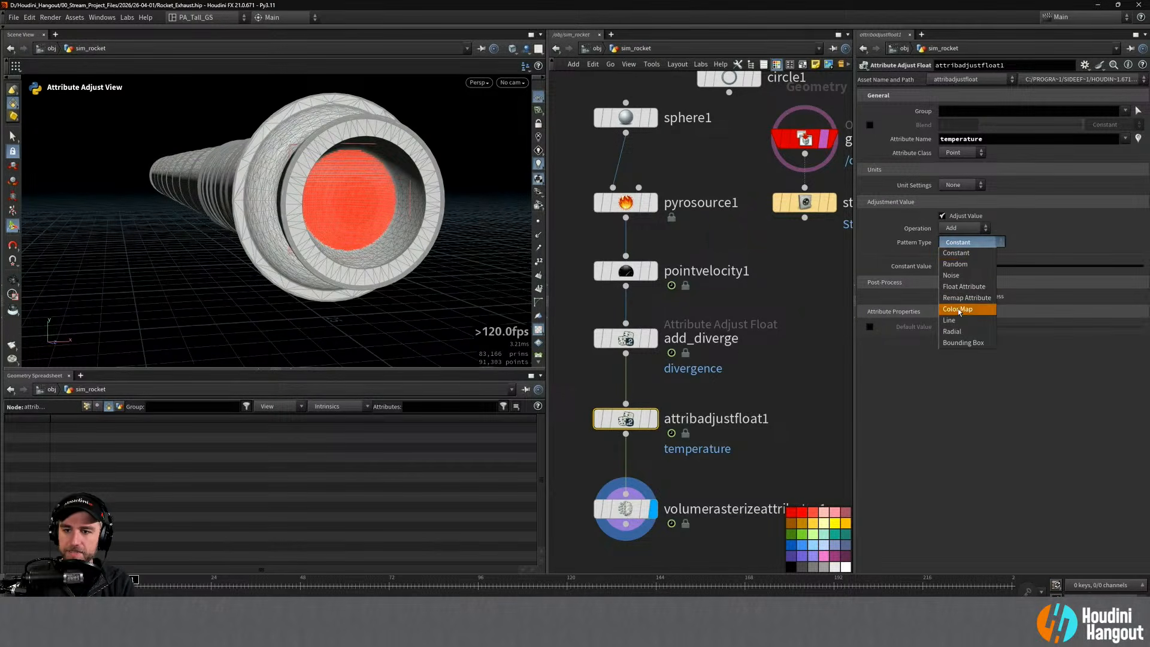
left_click(964, 275)
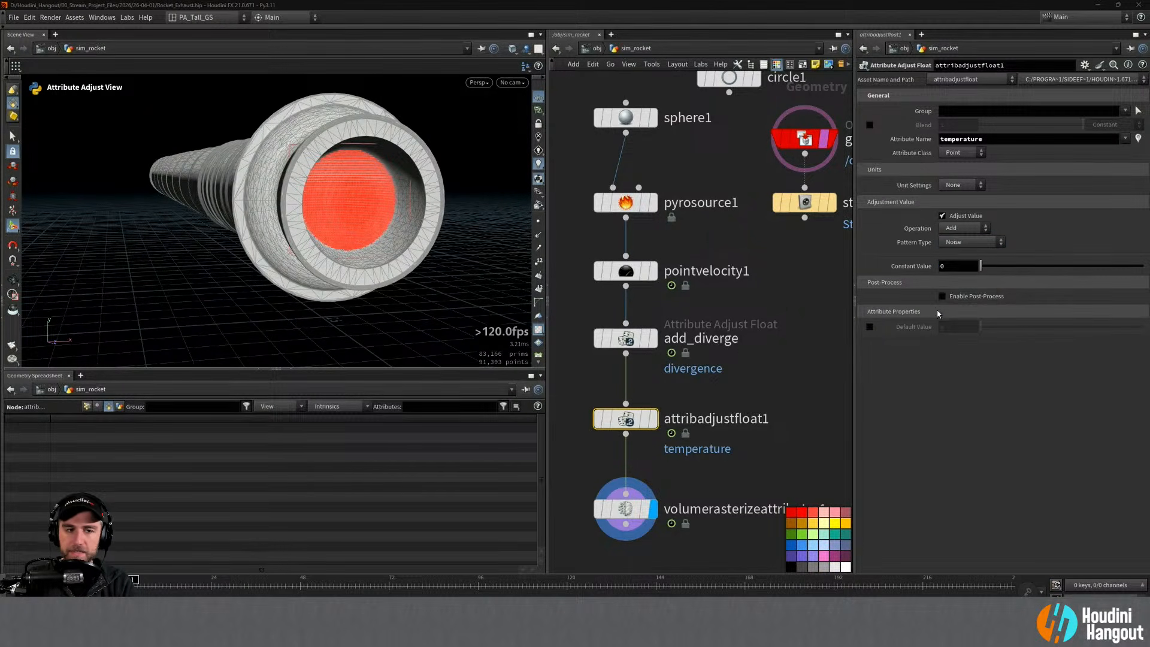
left_click(958, 267)
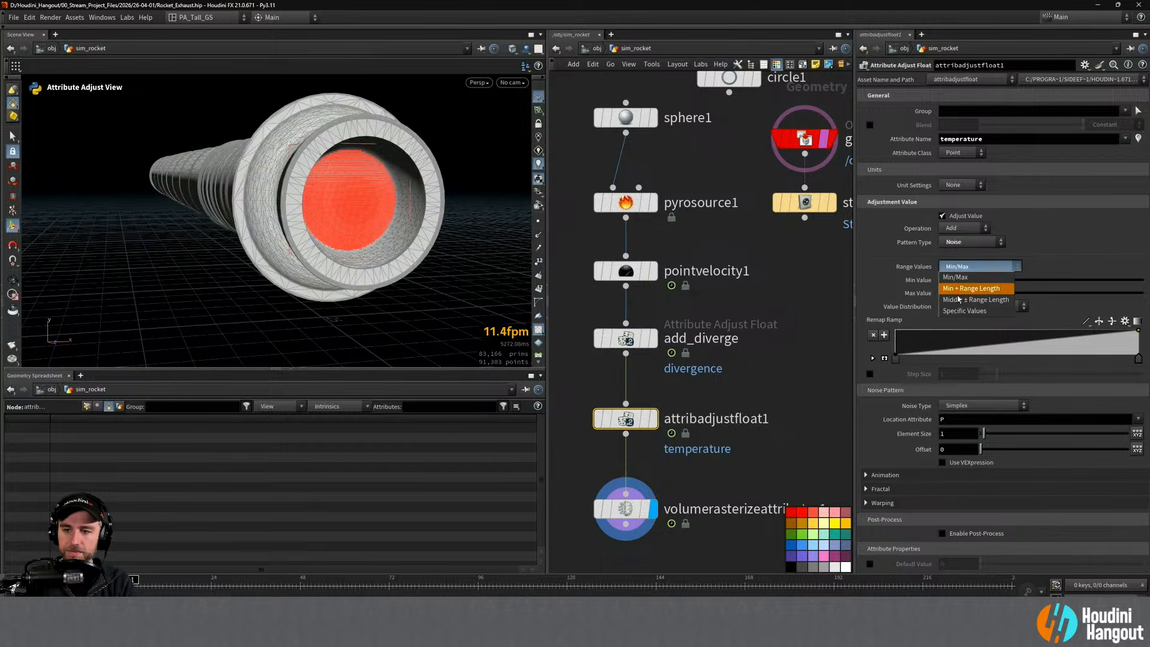
left_click(957, 303)
left_click(956, 280)
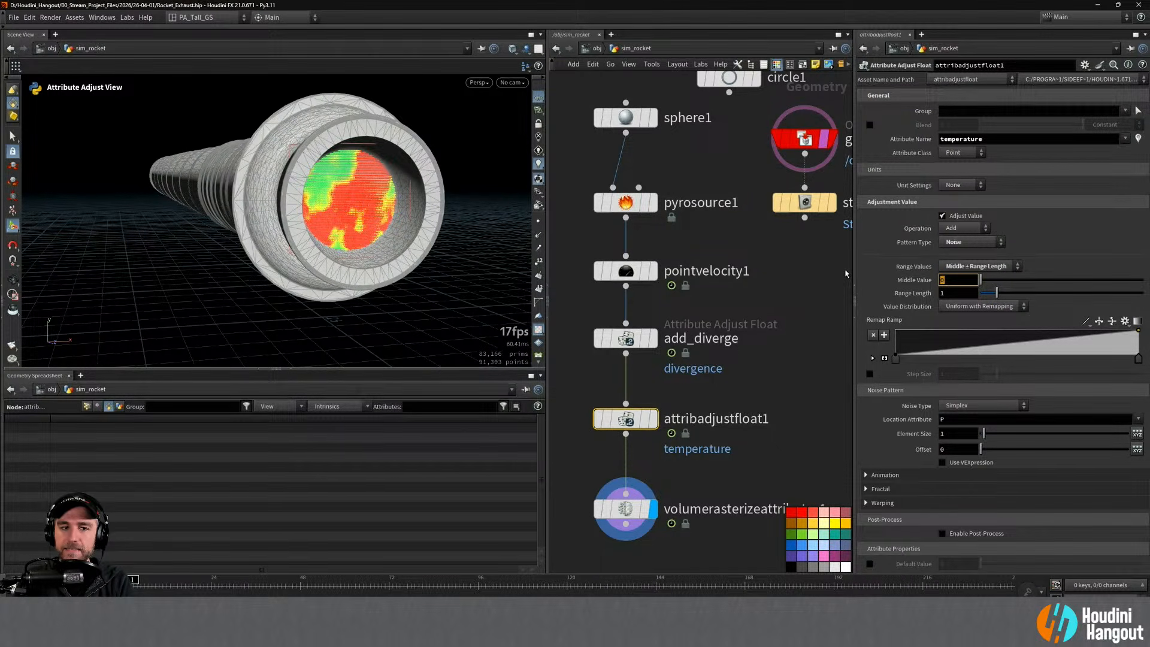
Step: Reduce the temperature noise's Range Length to 0.2
left_click_drag(998, 293, 983, 292)
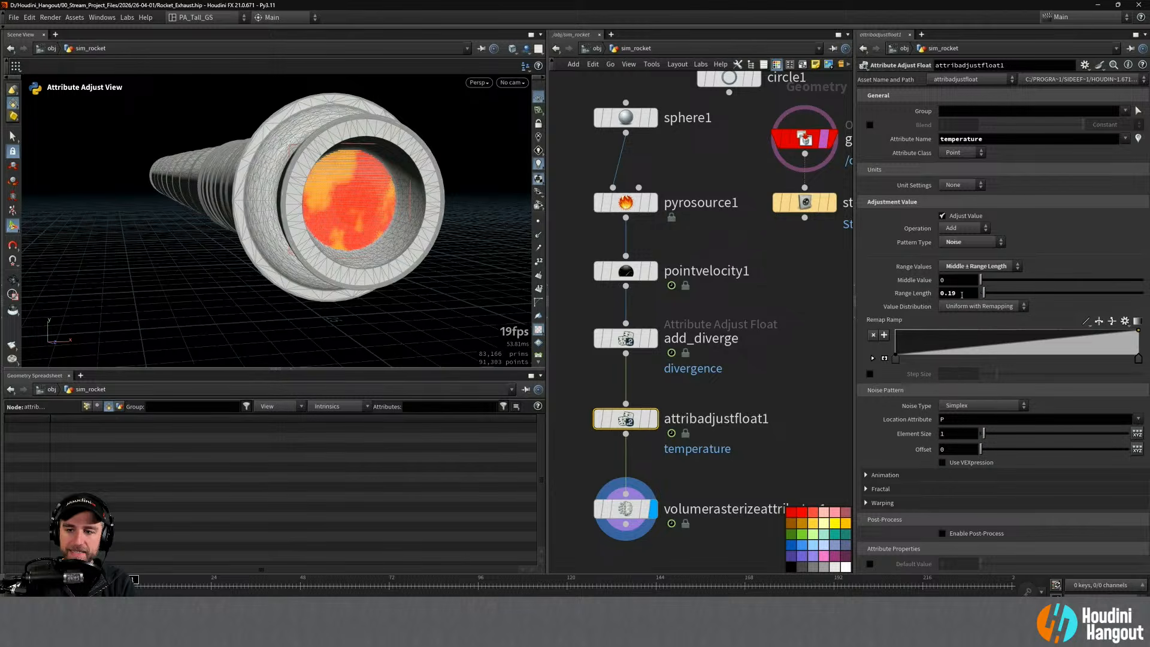
key("Return")
type("0.2")
key("Return")
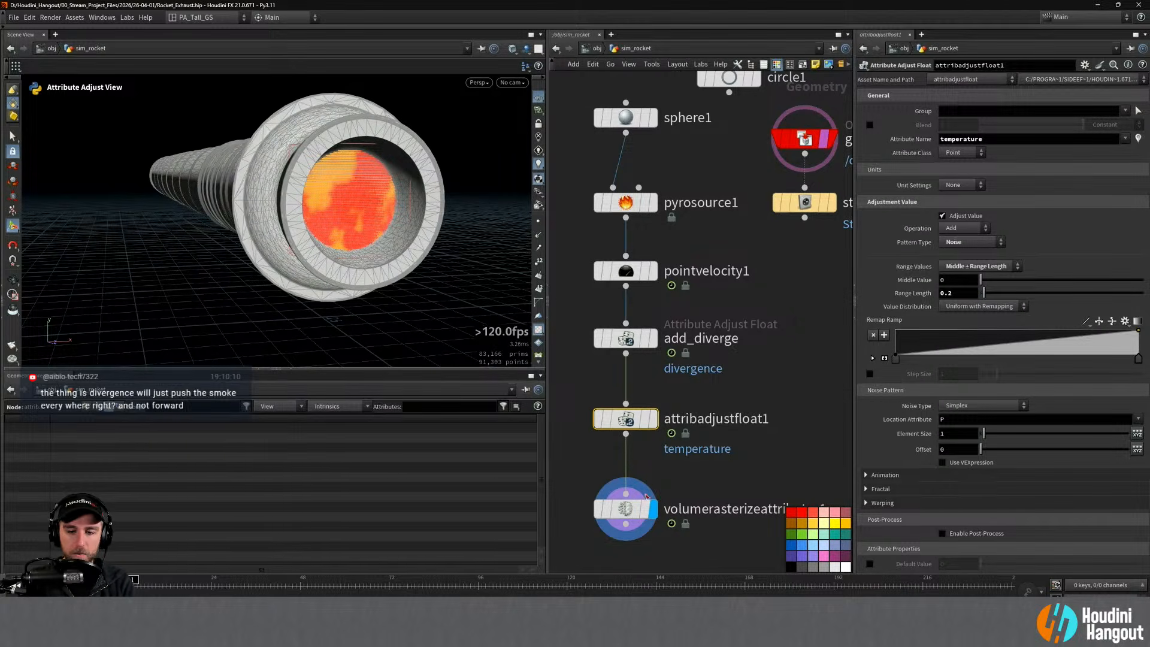
Step: Turn off the template display of get_rocket and display the stash1 node
mouse_move(647, 519)
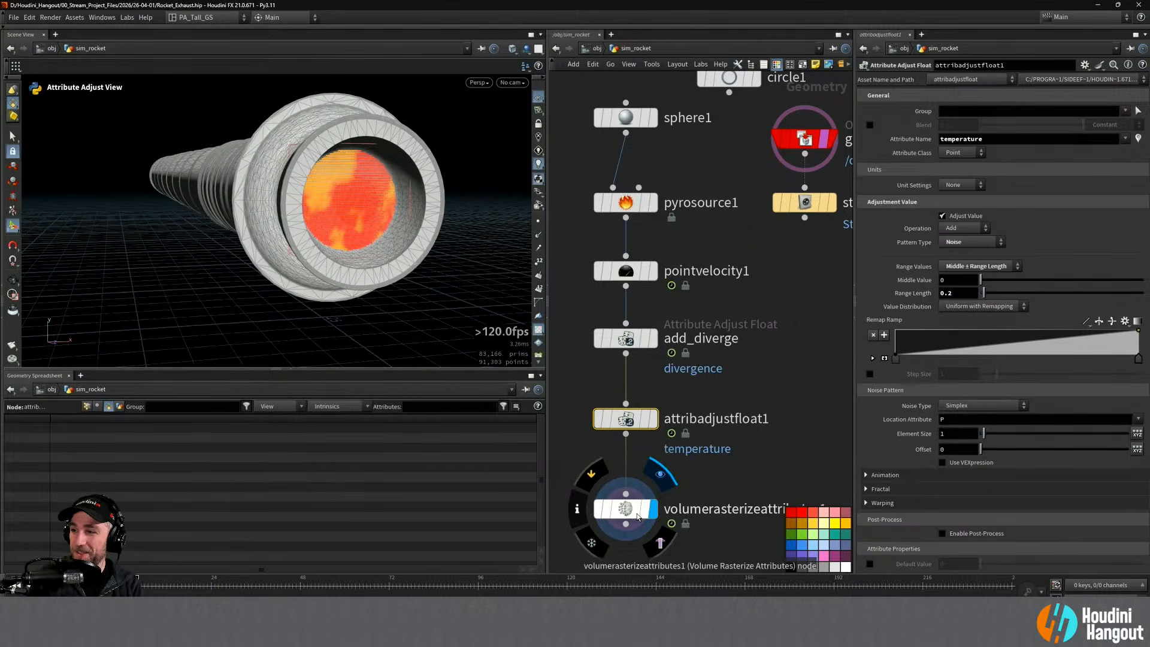
scroll(630, 189, "down", 3)
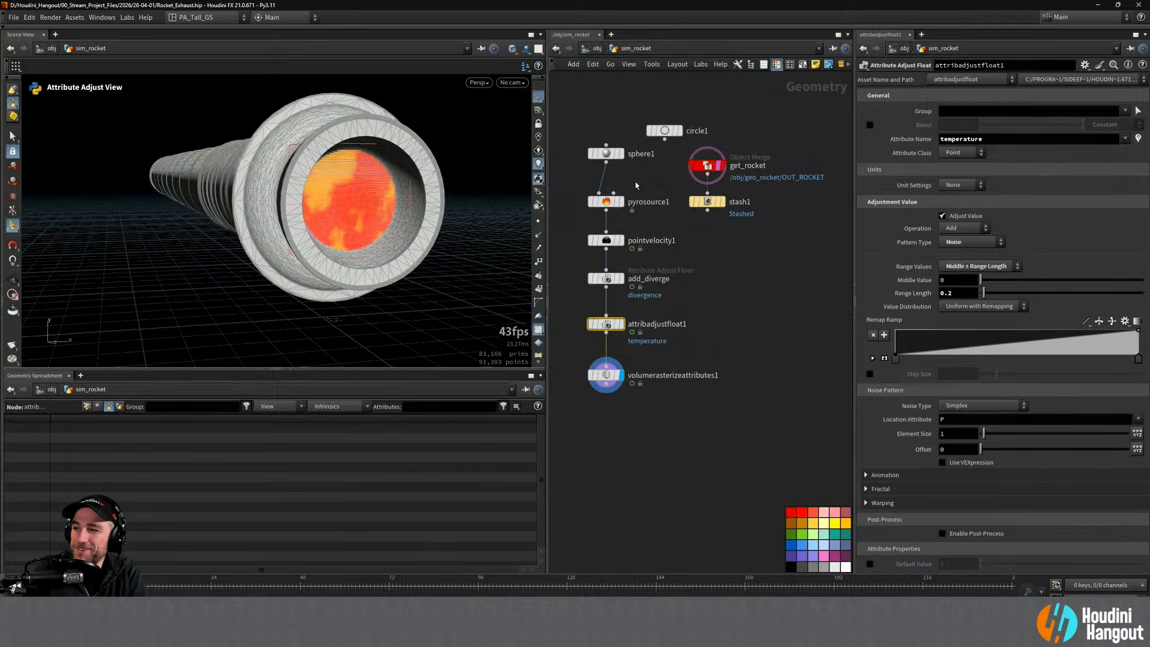
key("h")
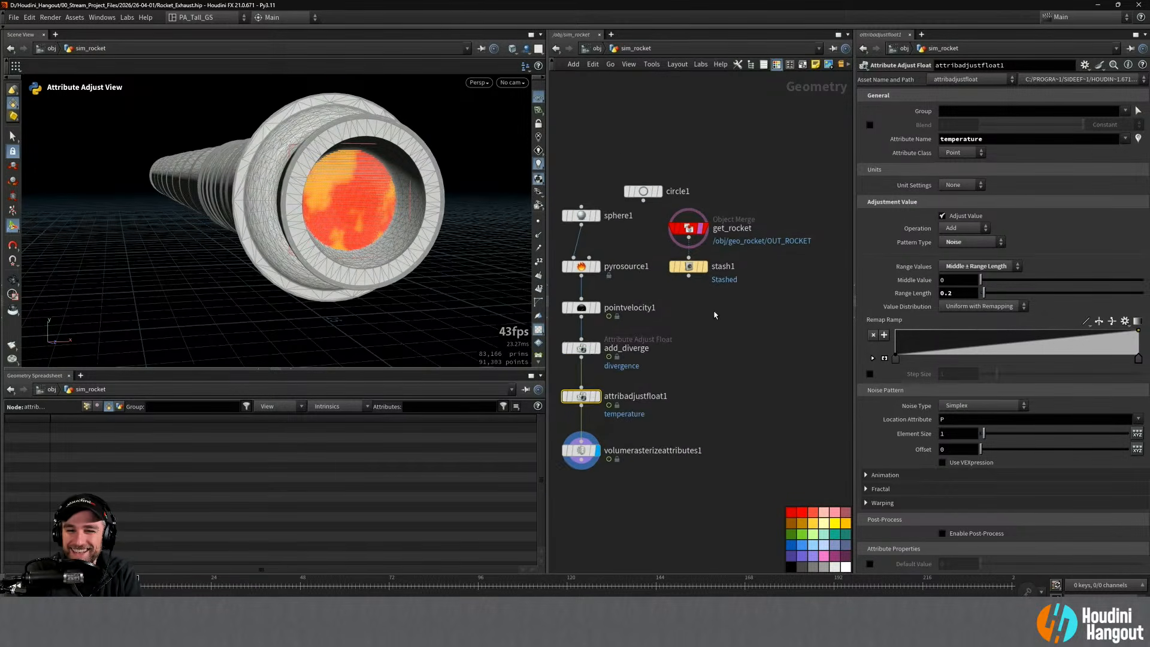
scroll(714, 315, "up", 3)
left_click(708, 207)
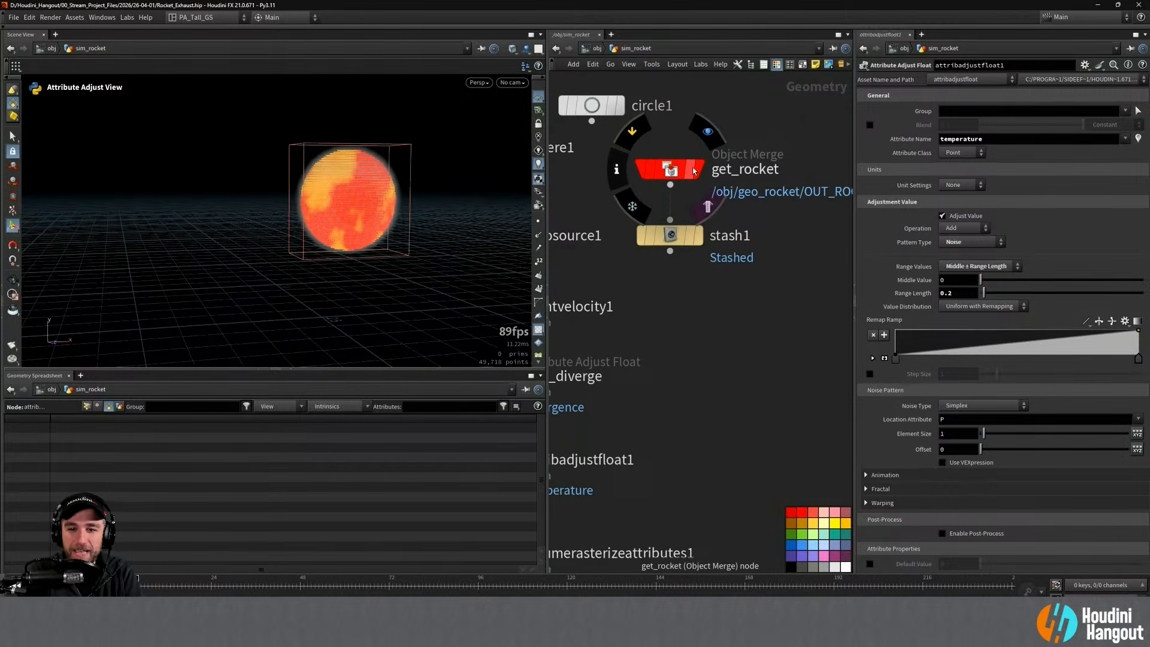
left_click(697, 235)
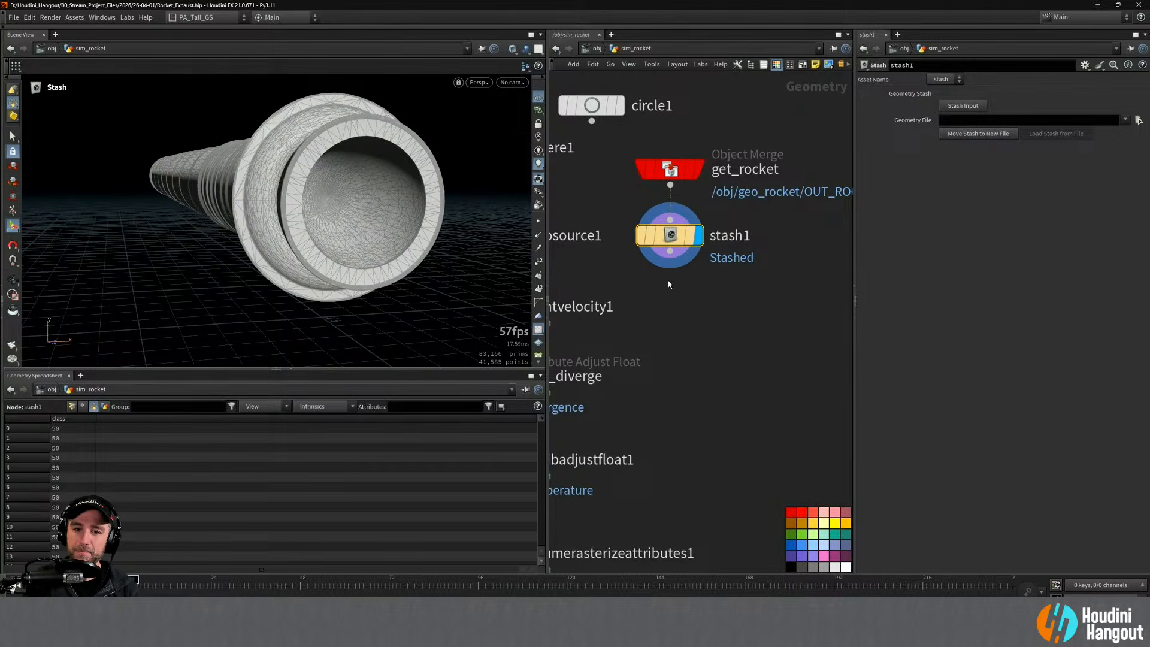
mouse_move(650, 249)
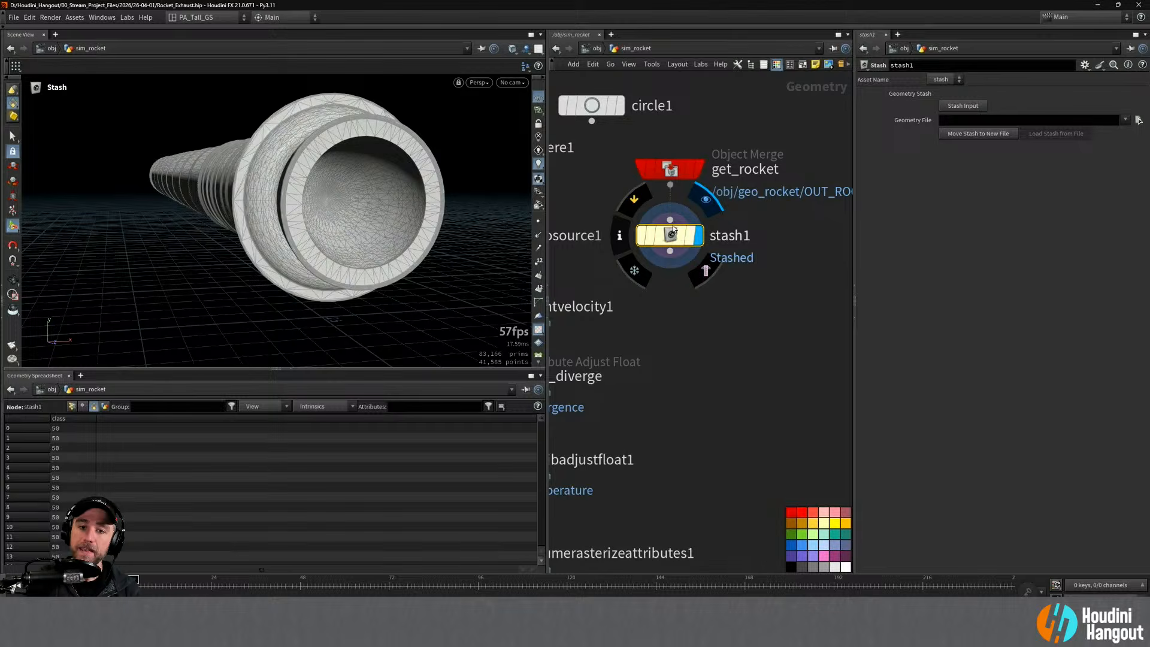
left_click(687, 344)
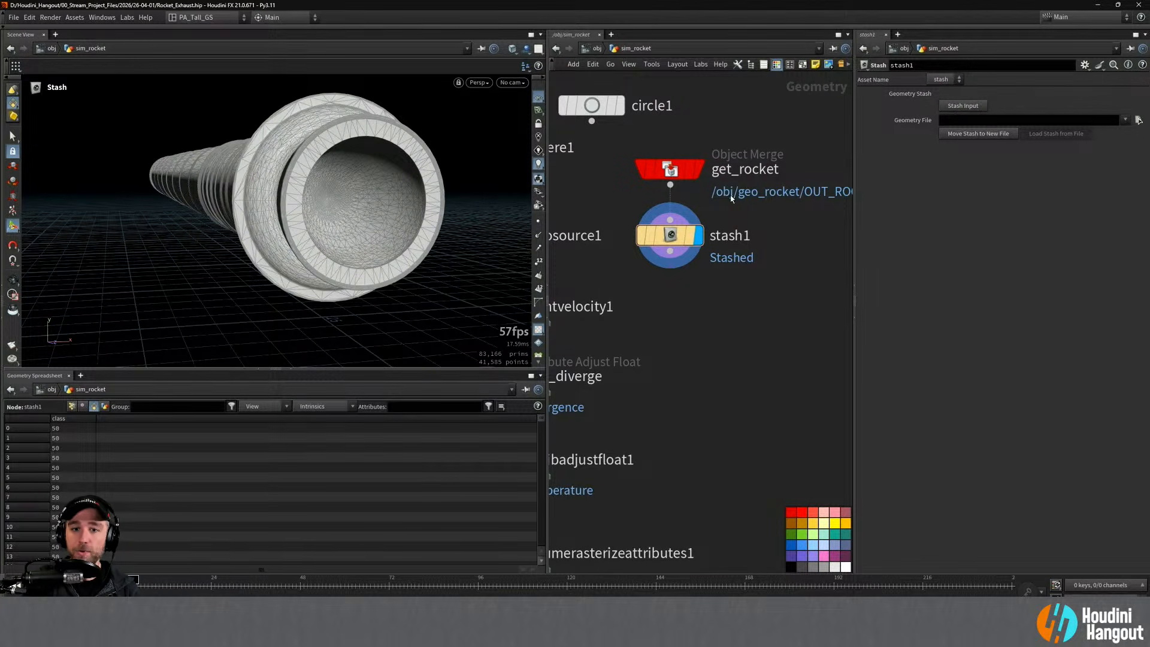
middle_click(671, 234)
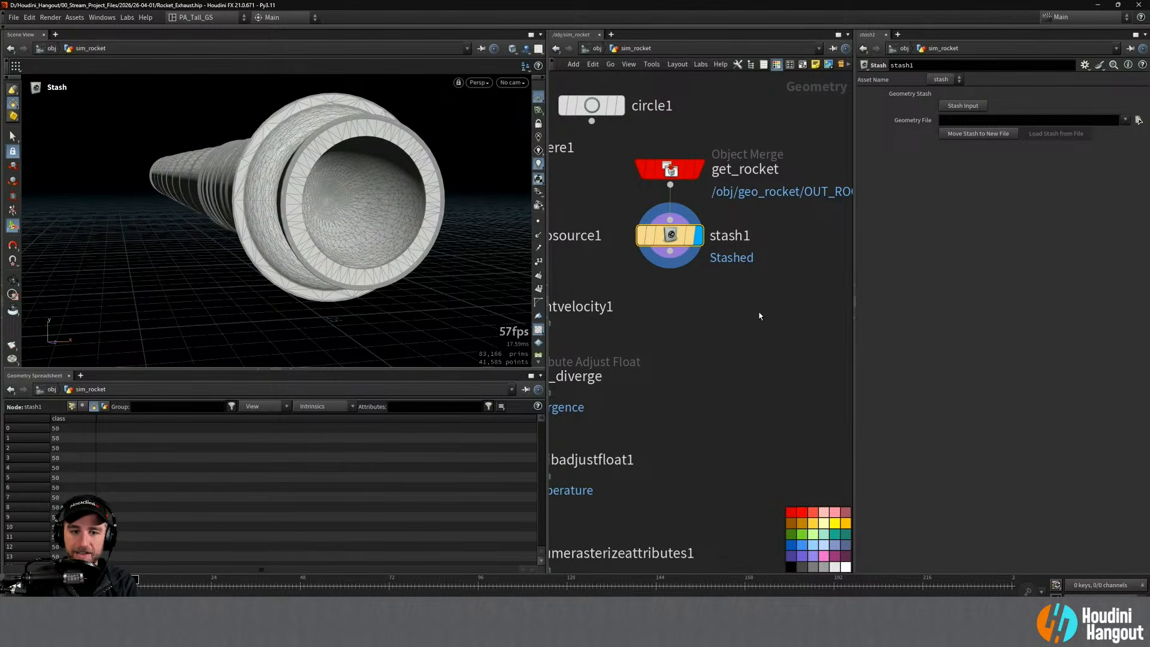
Step: Switch to File Explorer, browse to Houdini_Hangout/00_Stream_Project_Files/2026/26-04-01 and check the file size of Rocket_Exhaust.hip
left_click(102, 635)
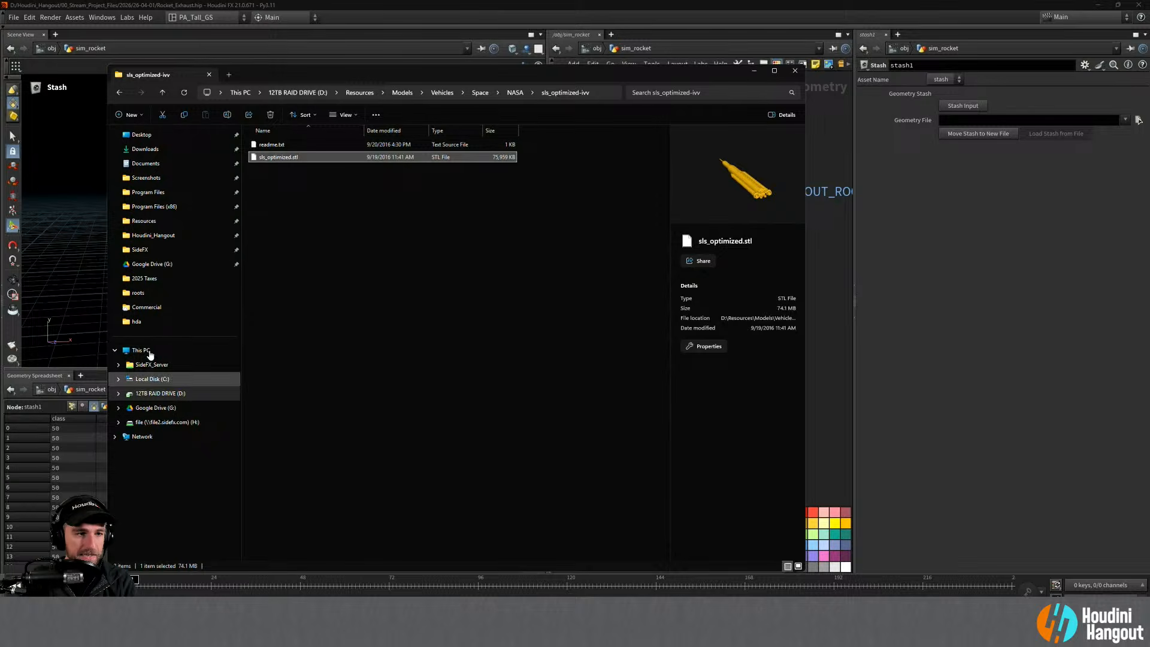
left_click(153, 235)
double_click(276, 147)
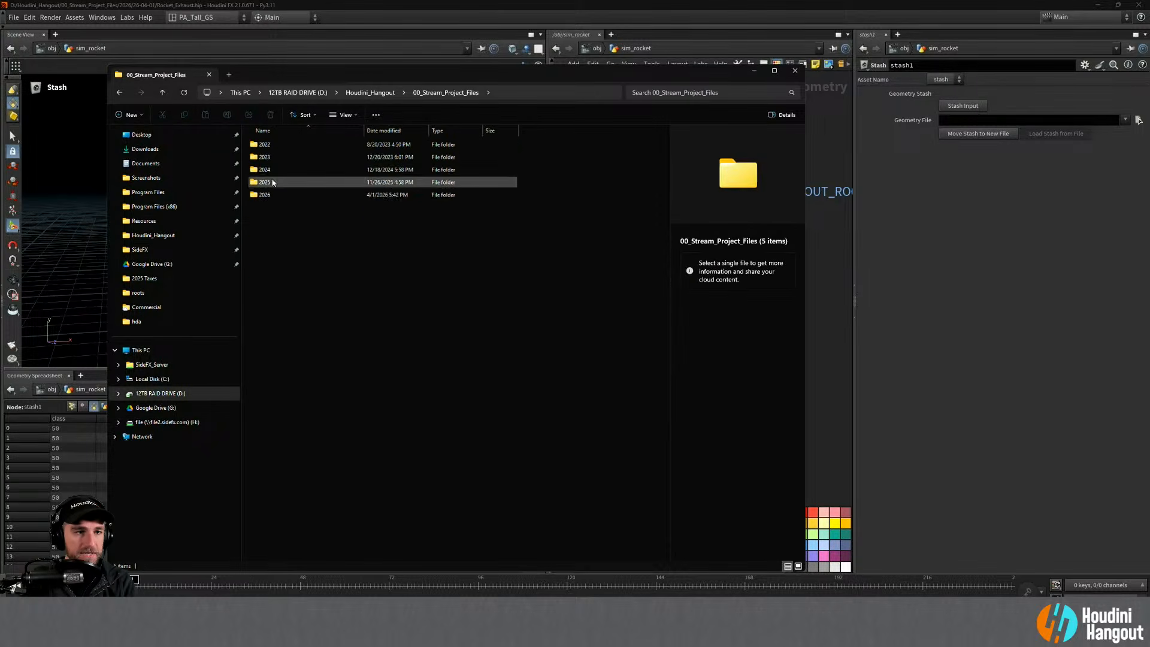
double_click(273, 195)
left_click(275, 234)
double_click(276, 234)
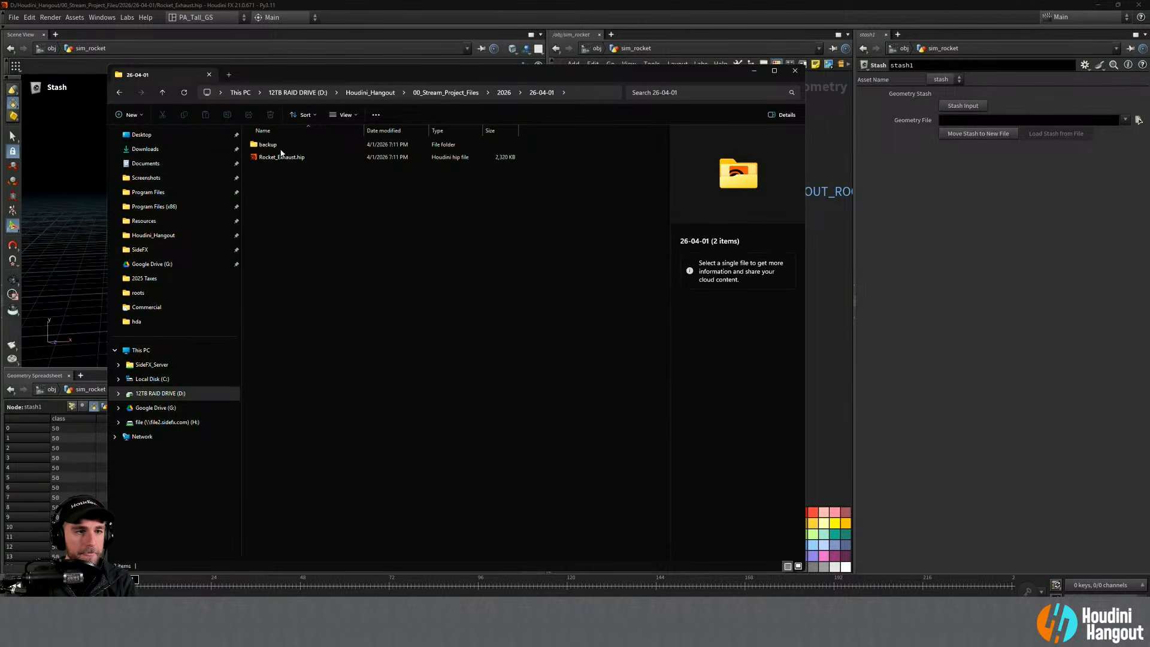
left_click(272, 158)
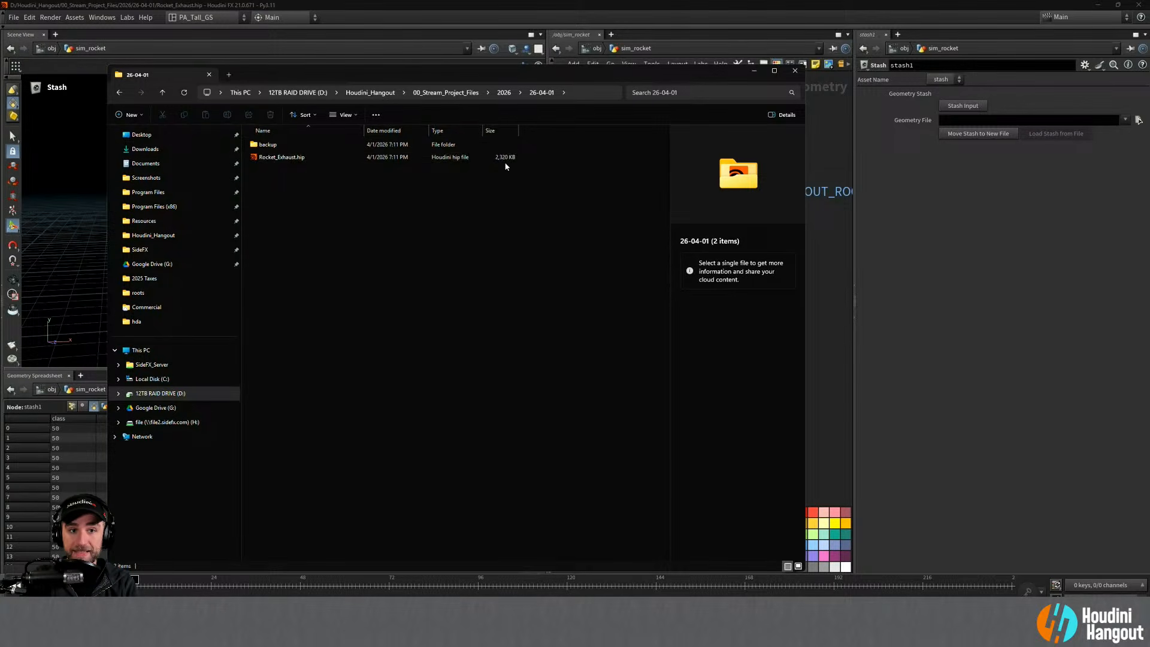
Step: Switch back to Houdini and save the scene under the new name Rocket_Exhaust_noStash.hip
left_click(831, 273)
key("ctrl+shift+s")
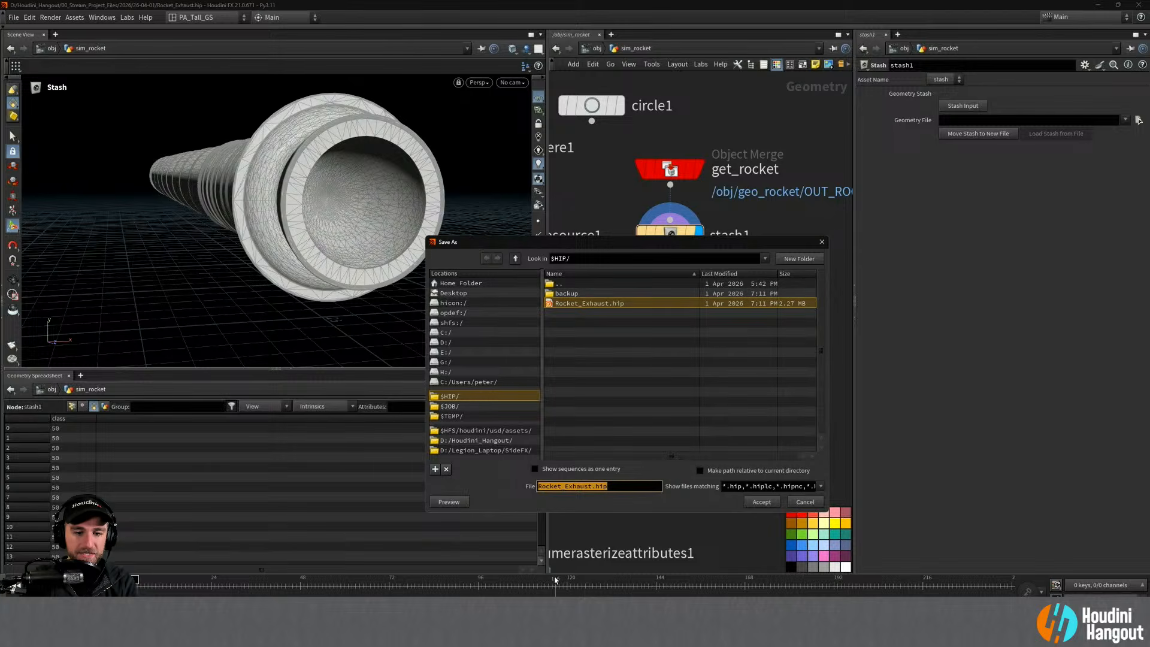
type("_no")
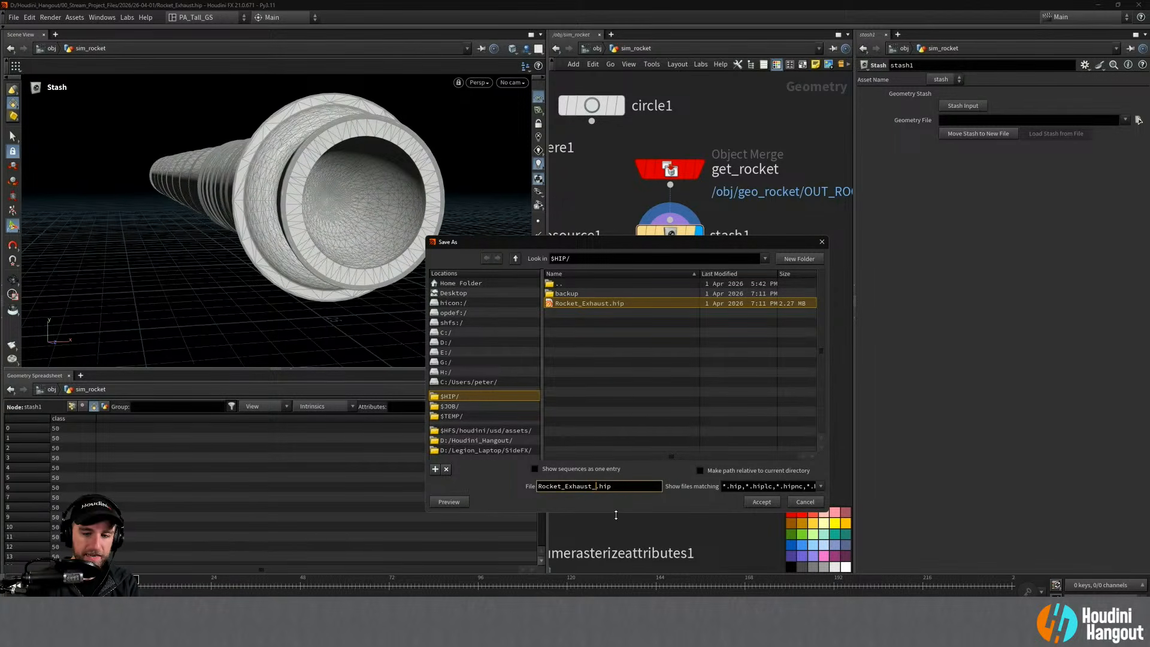
type("Stash")
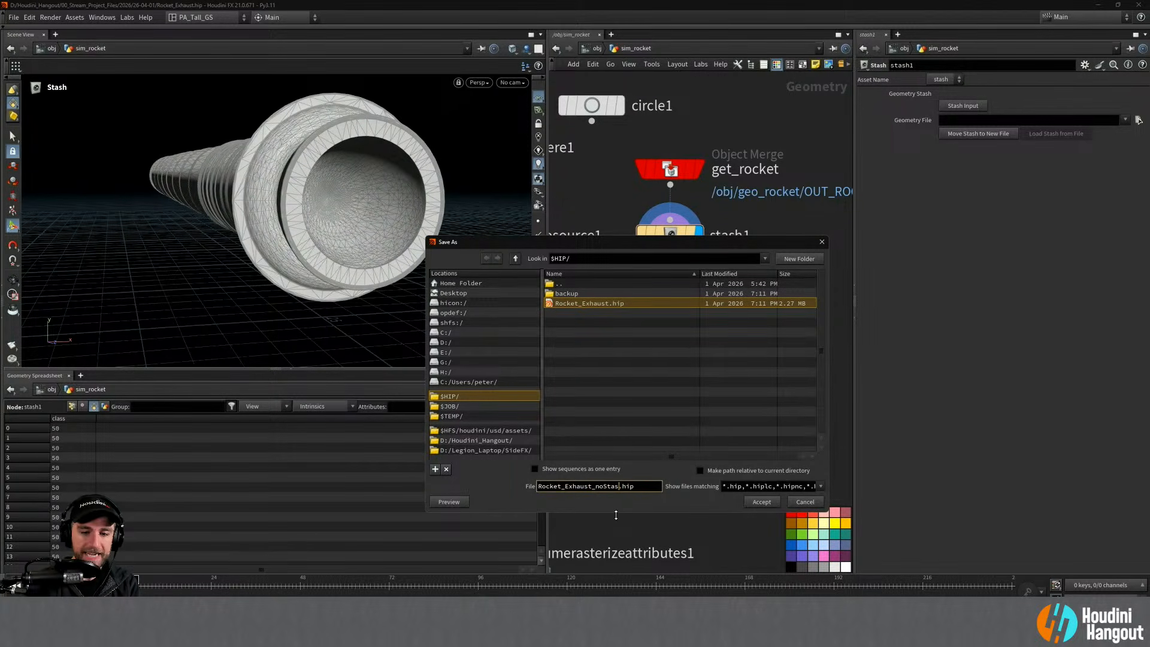
key("Return")
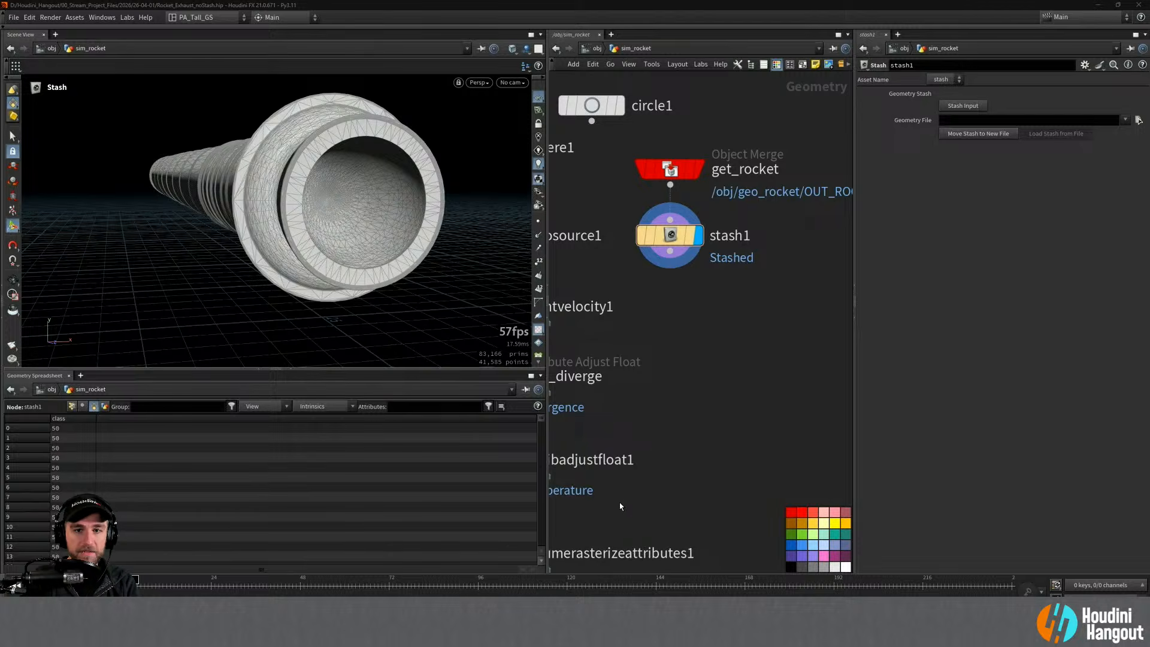
Step: Delete the stash1 node below get_rocket and select get_rocket
middle_click_drag(627, 209, 668, 224)
left_click_drag(654, 220, 816, 311)
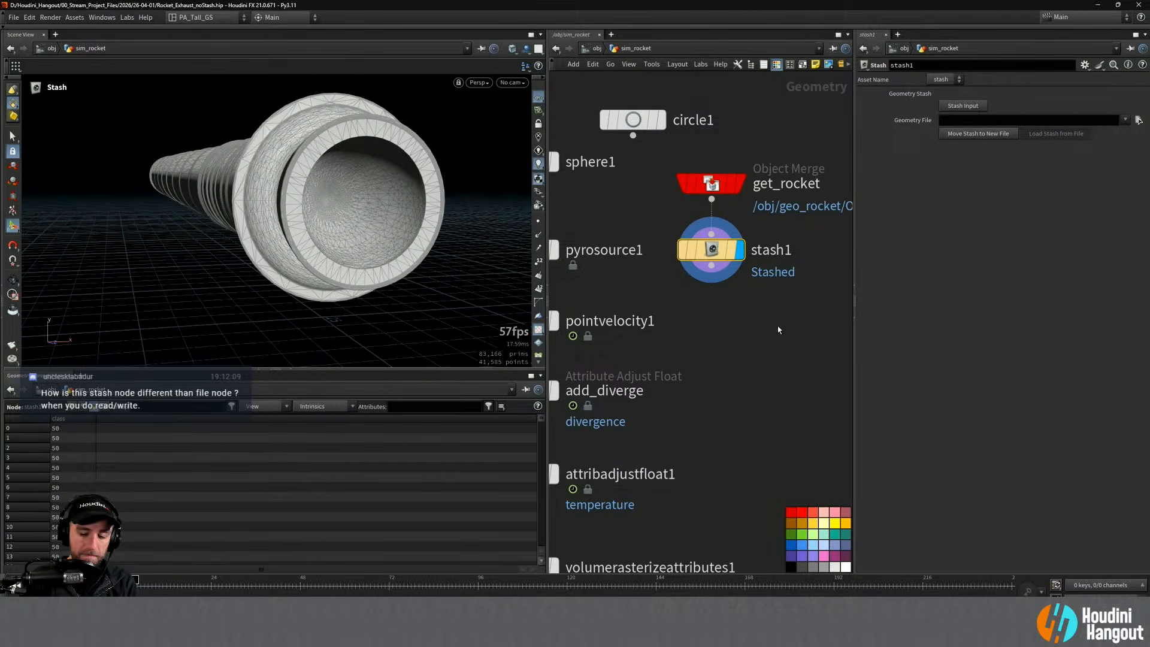
key("Delete")
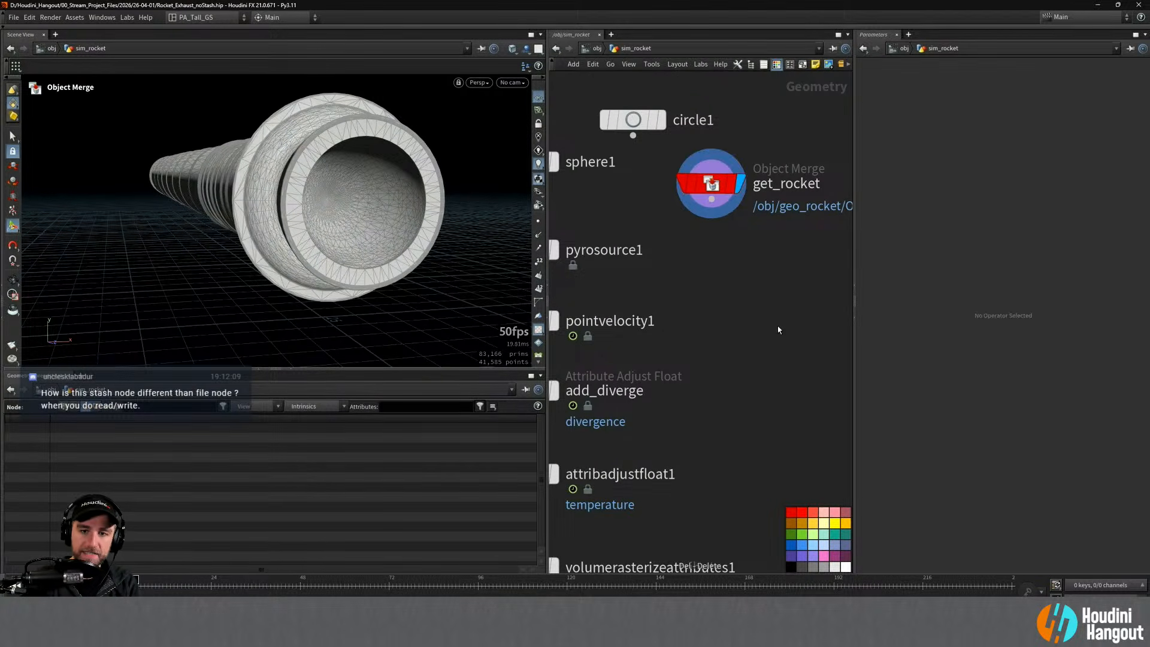
left_click(711, 186)
middle_click_drag(718, 289, 754, 298)
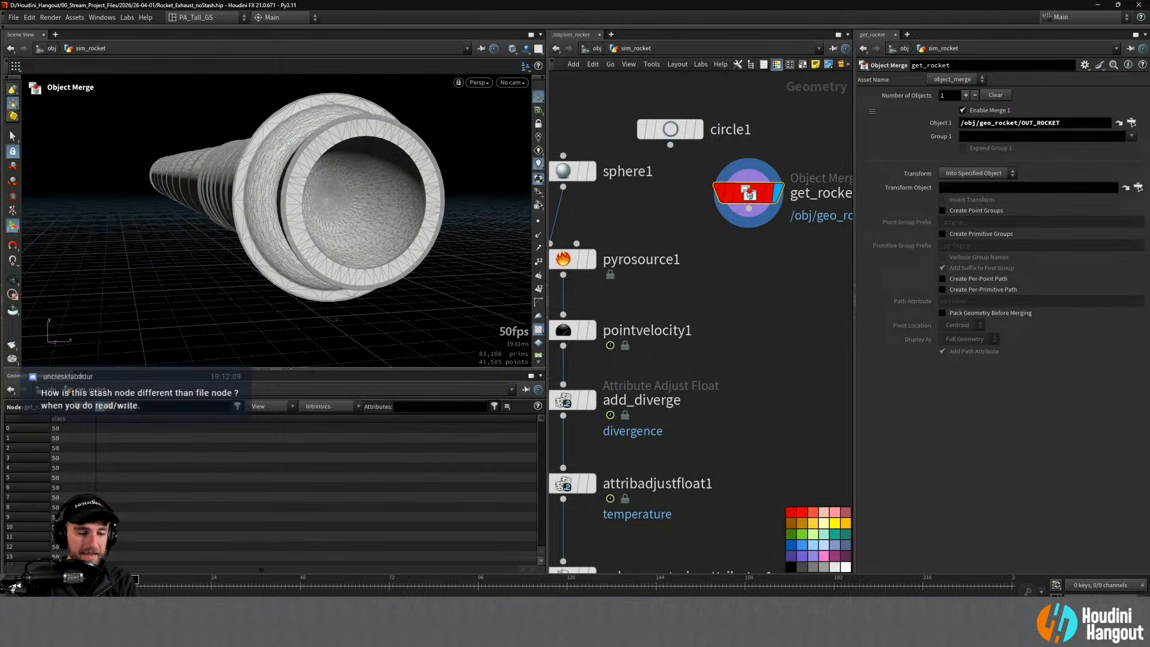
Step: Compare the file sizes of Rocket_Exhaust.hip and Rocket_Exhaust_noStash.hip in File Explorer
key("alt+Tab")
left_click(837, 359)
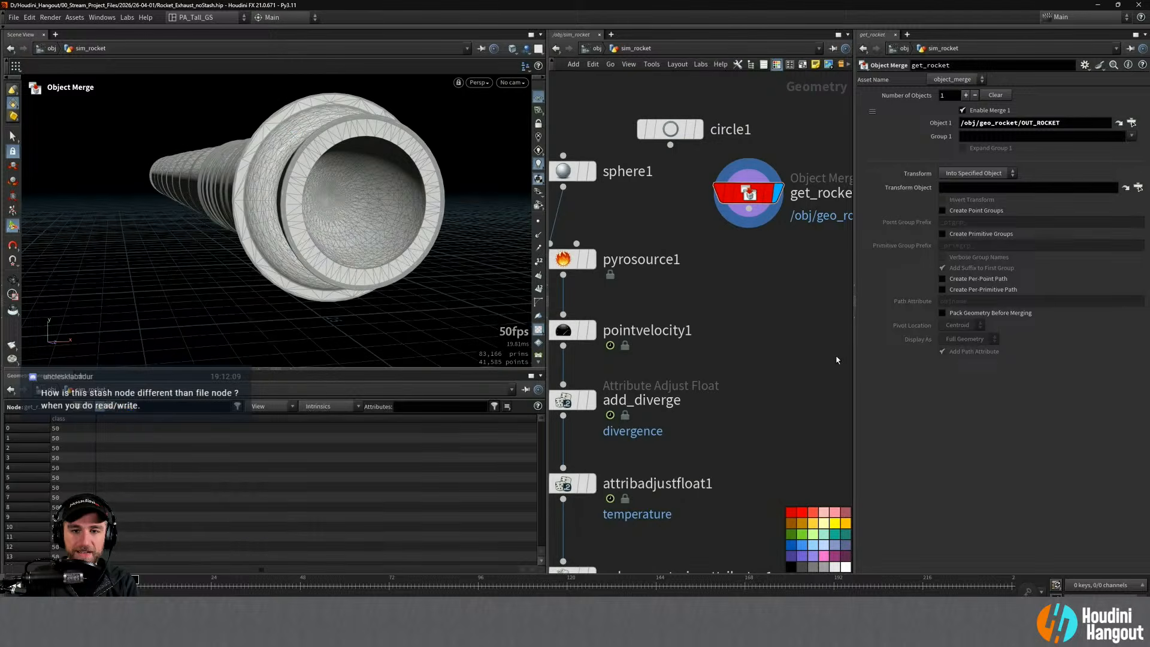
key("alt+Tab")
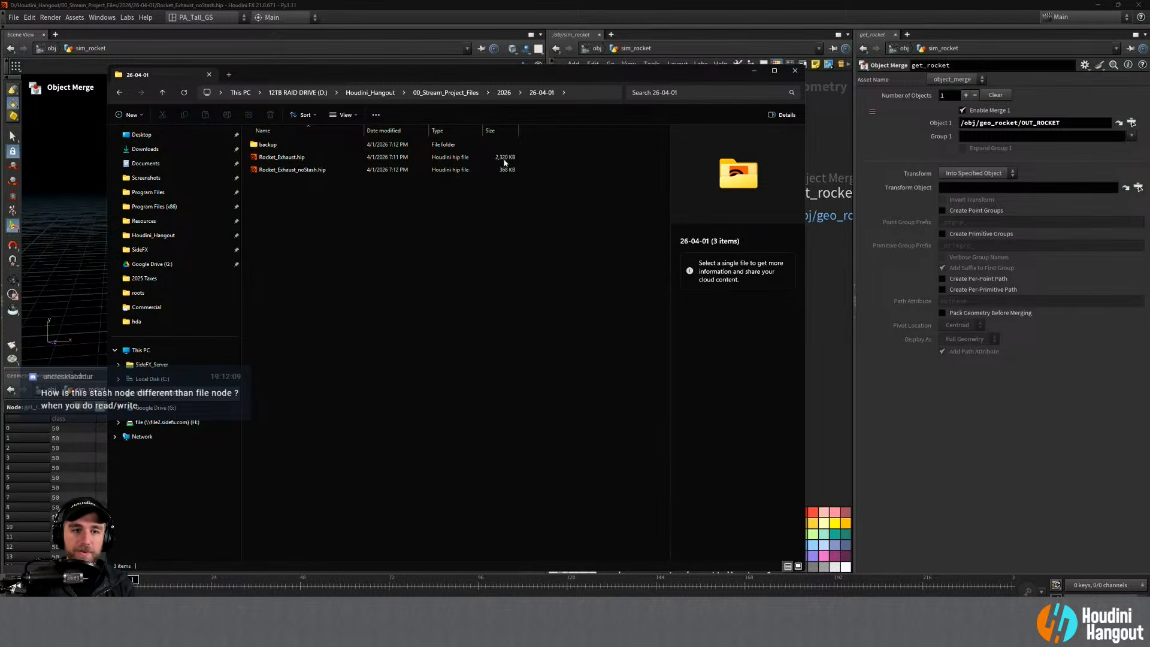
left_click(495, 173)
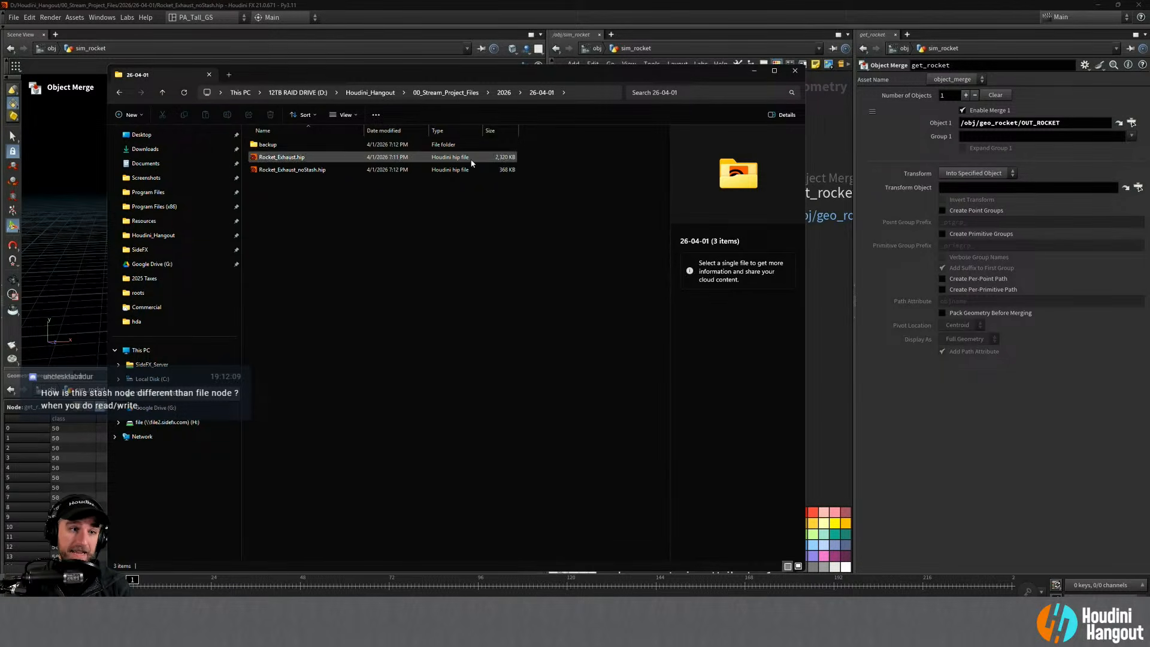
Step: Return to Houdini, reopen the recent scene Rocket_Exhaust.hip and enter the sim_rocket network
left_click(811, 304)
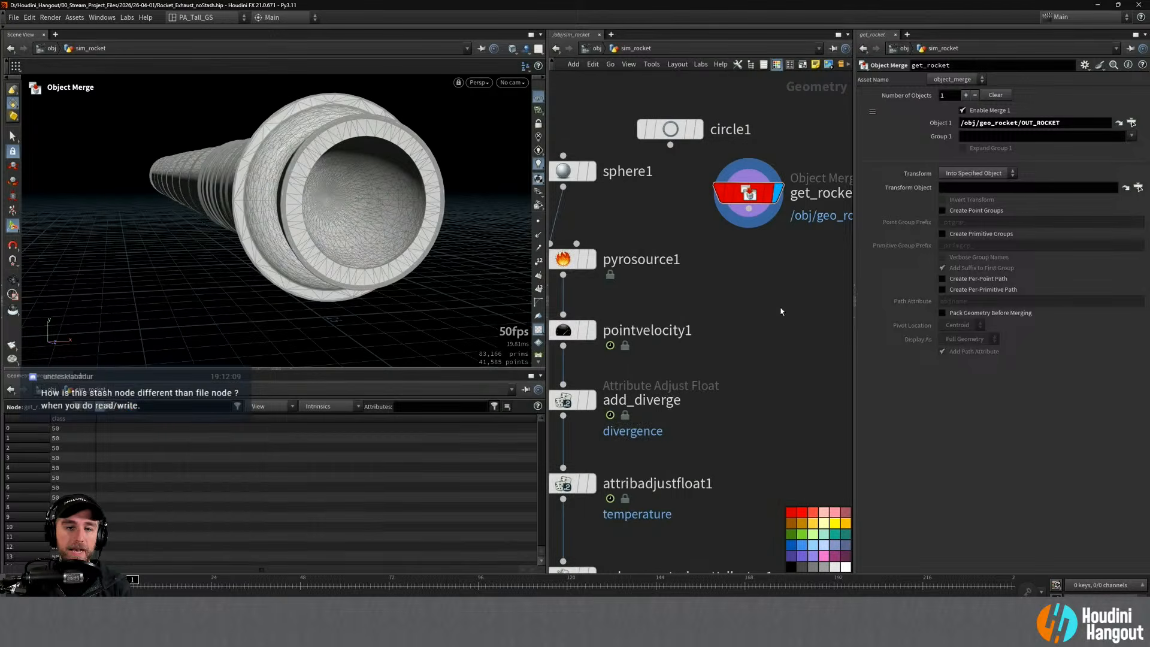
left_click(13, 17)
mouse_move(25, 53)
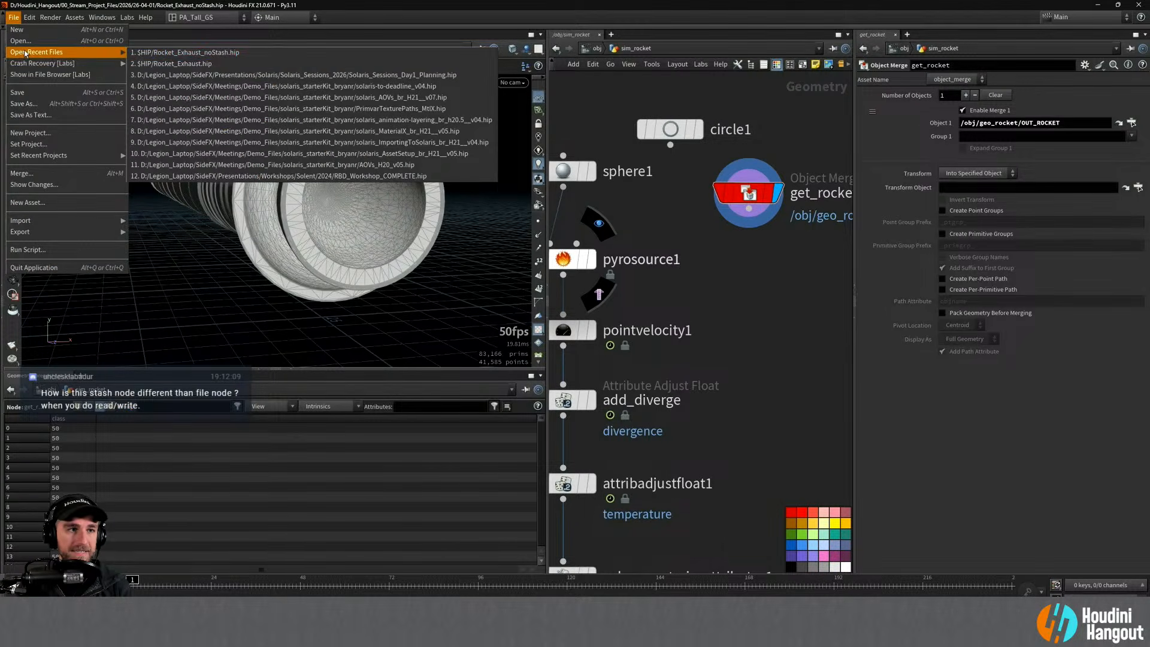
left_click(208, 66)
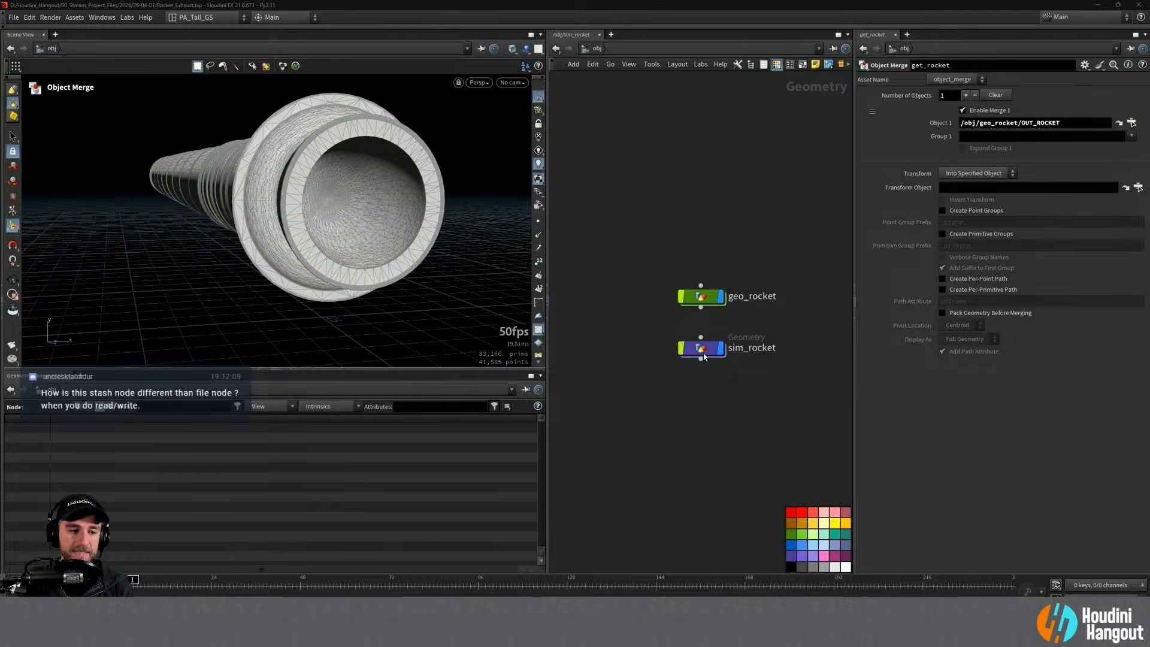
double_click(703, 354)
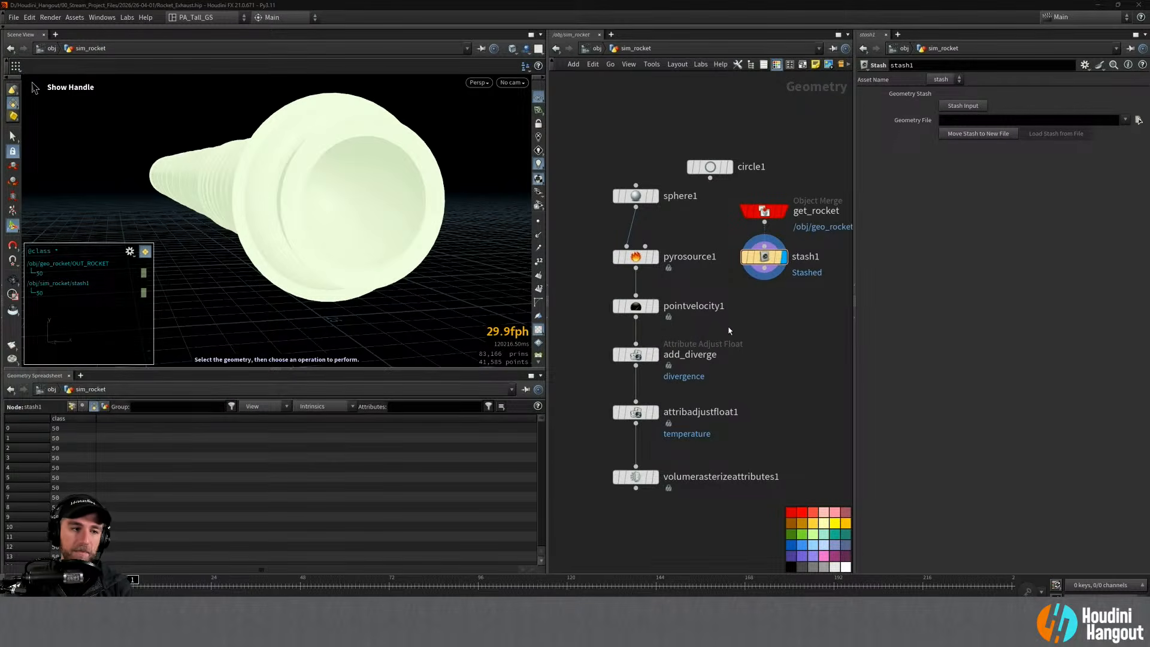
key("Escape")
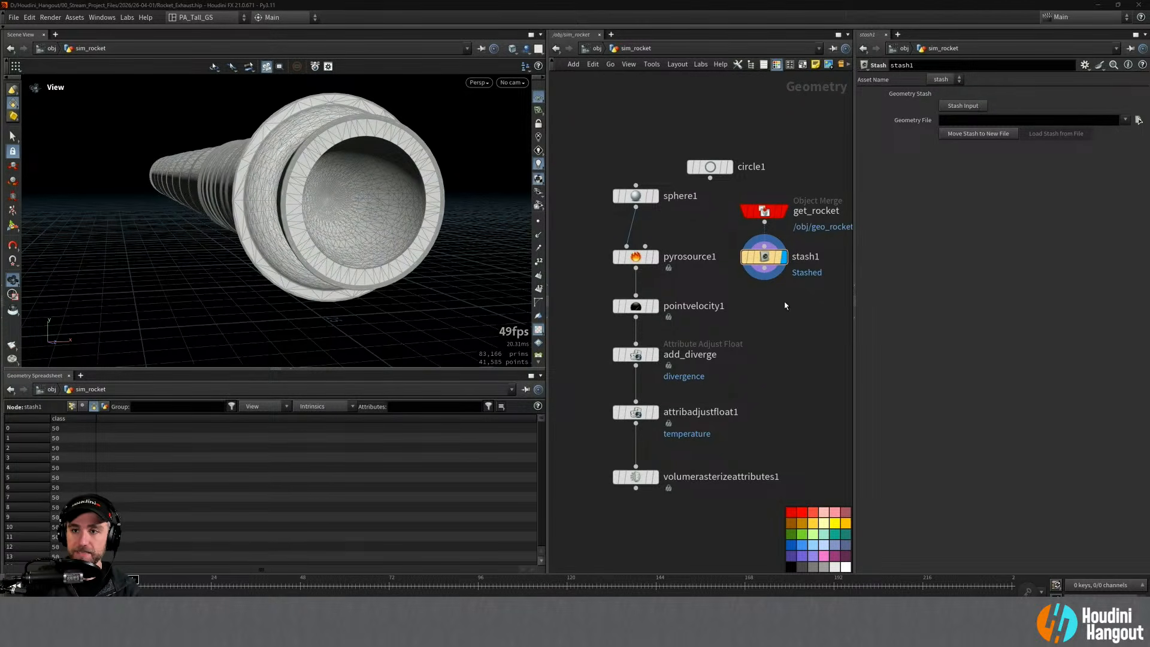
Step: Add an unconnected Skeleton node below stash1 in the sim_rocket network
middle_click_drag(785, 303, 754, 310)
left_click(734, 269)
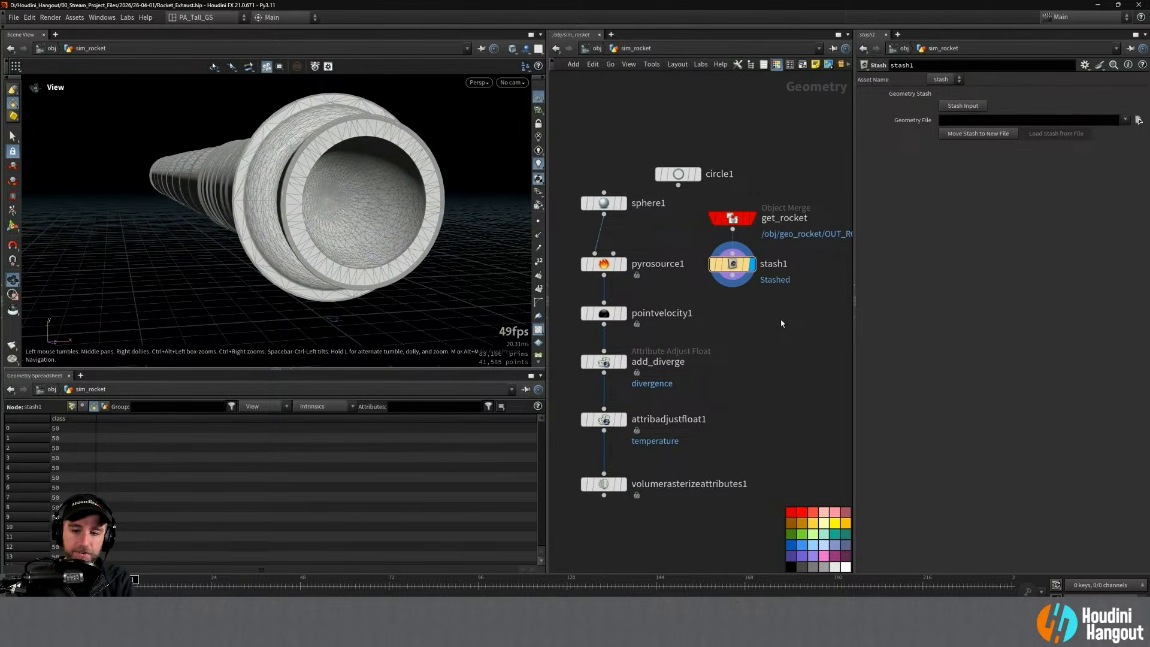
key("Tab")
type("blast")
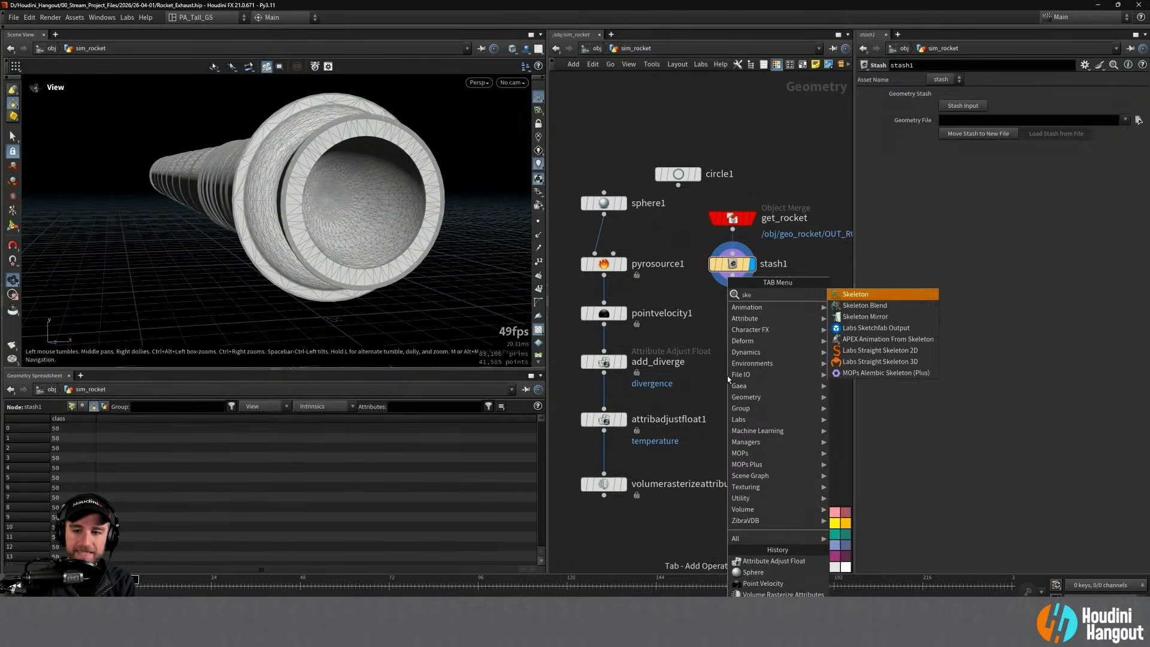
key("Return")
left_click(746, 368)
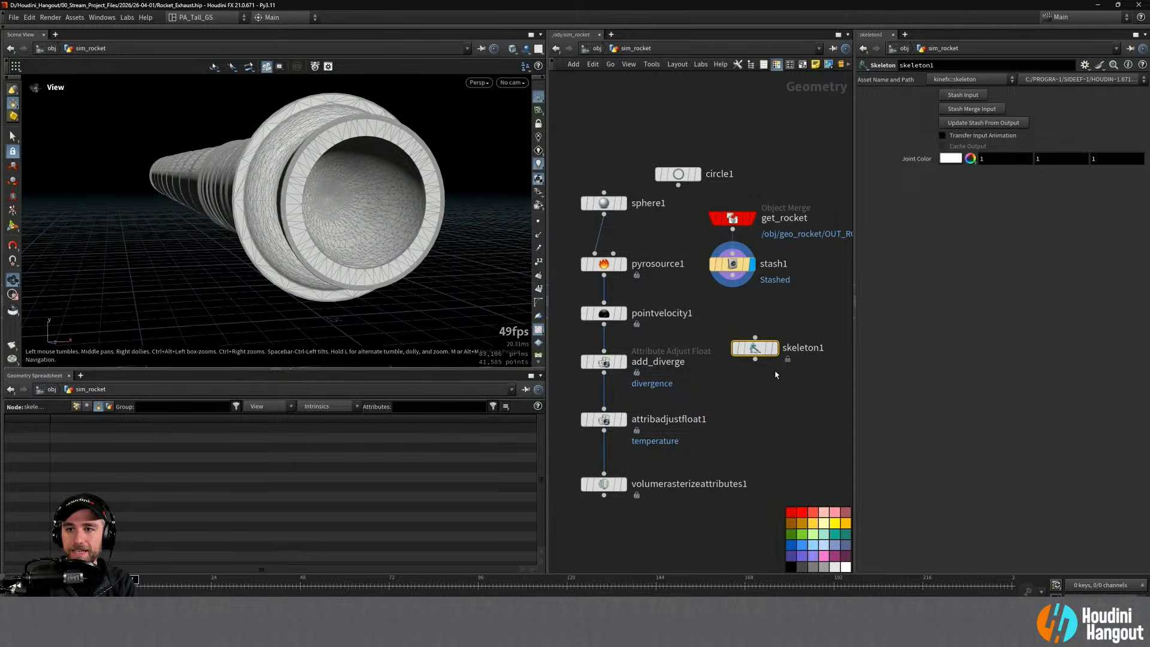
Step: Examine the stash nodes inside the skeleton1 network, return to sim_rocket and delete skeleton1
double_click(752, 350)
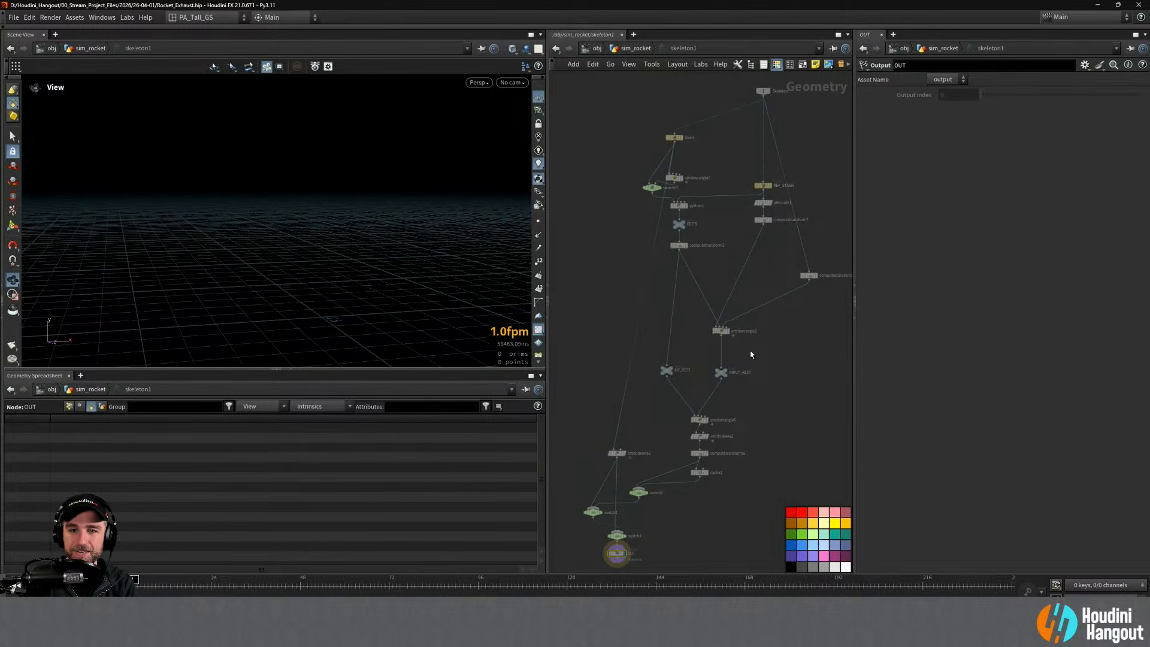
middle_click_drag(705, 155, 693, 179)
scroll(639, 126, "up", 6)
middle_click_drag(781, 249, 593, 269)
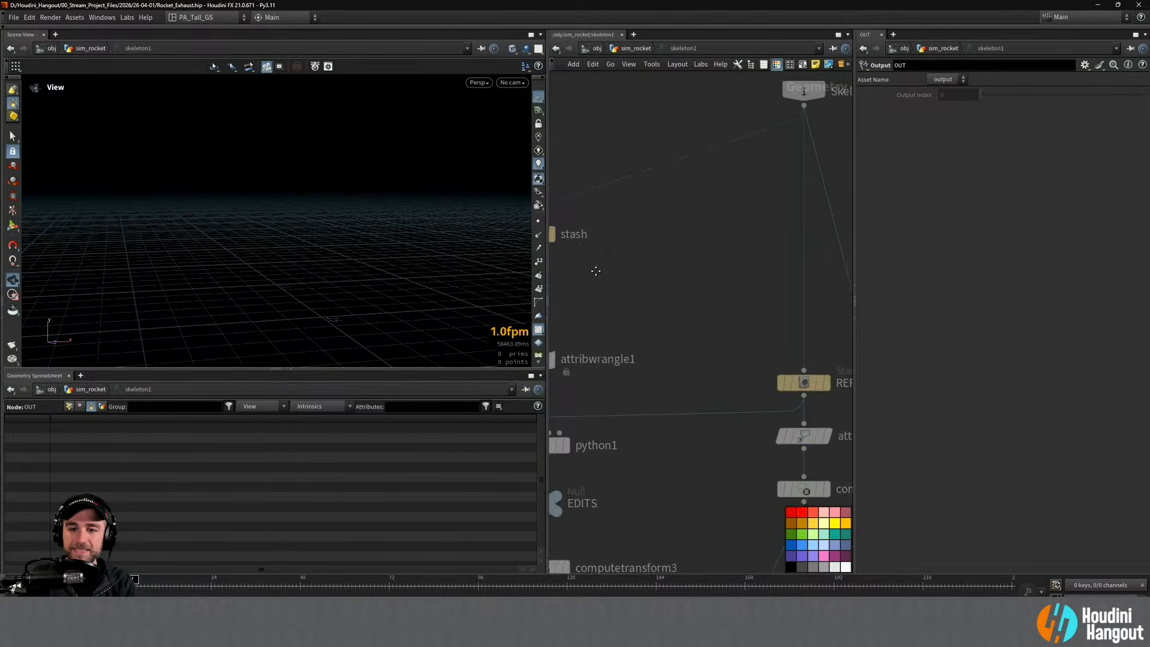
scroll(676, 299, "down", 3)
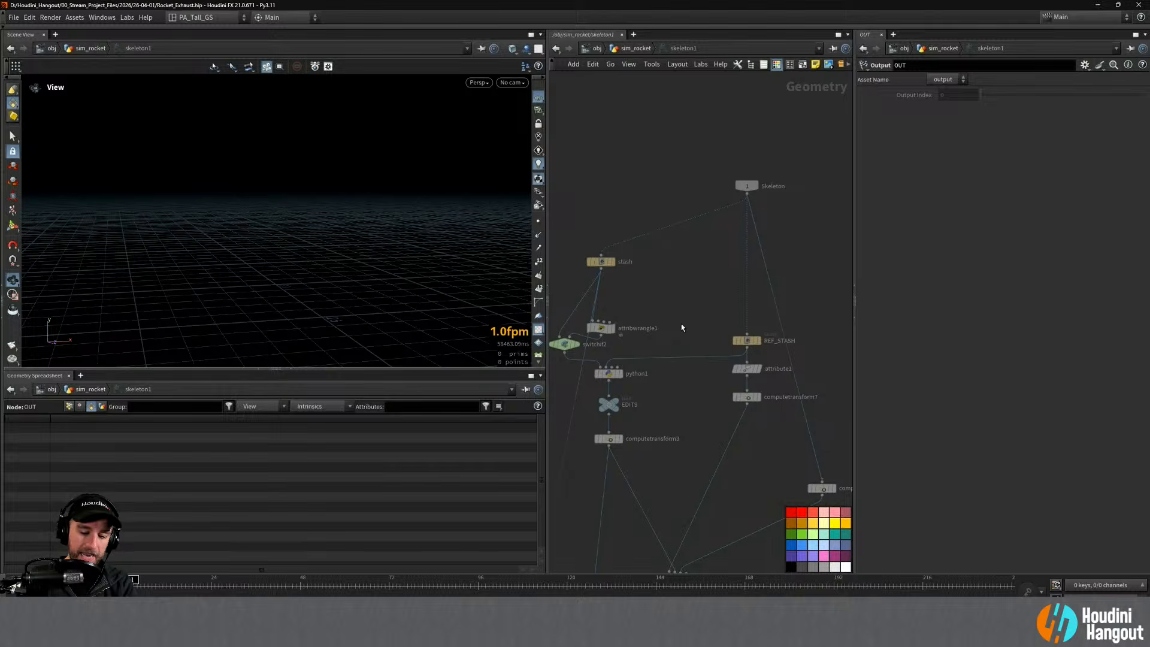
key("u")
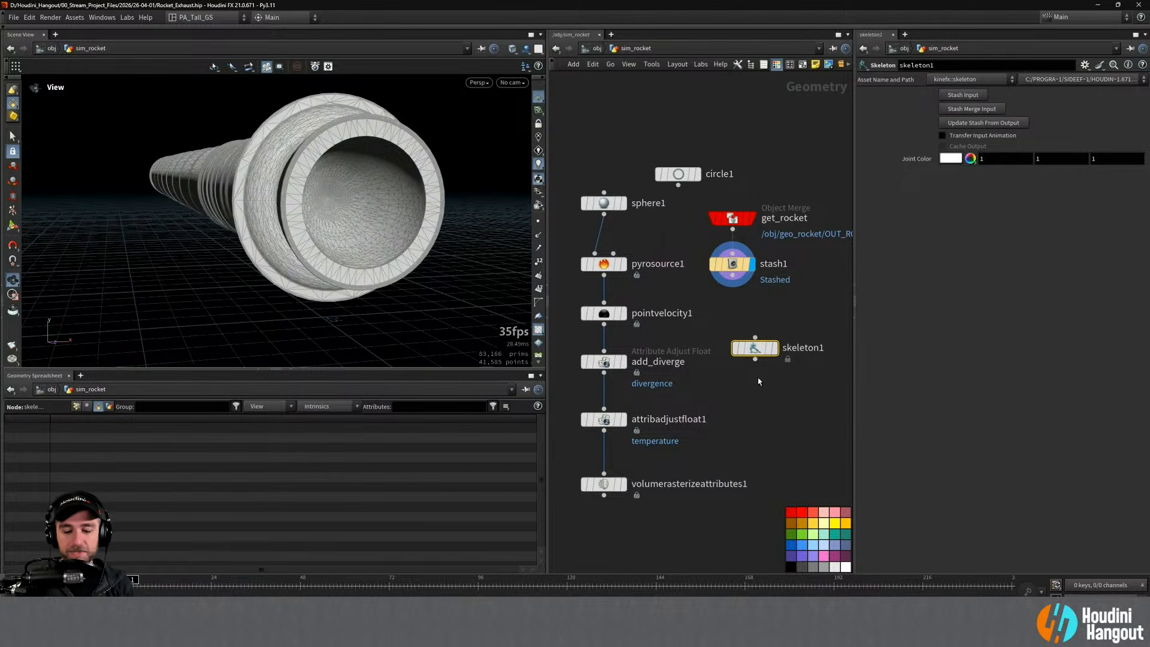
key("Delete")
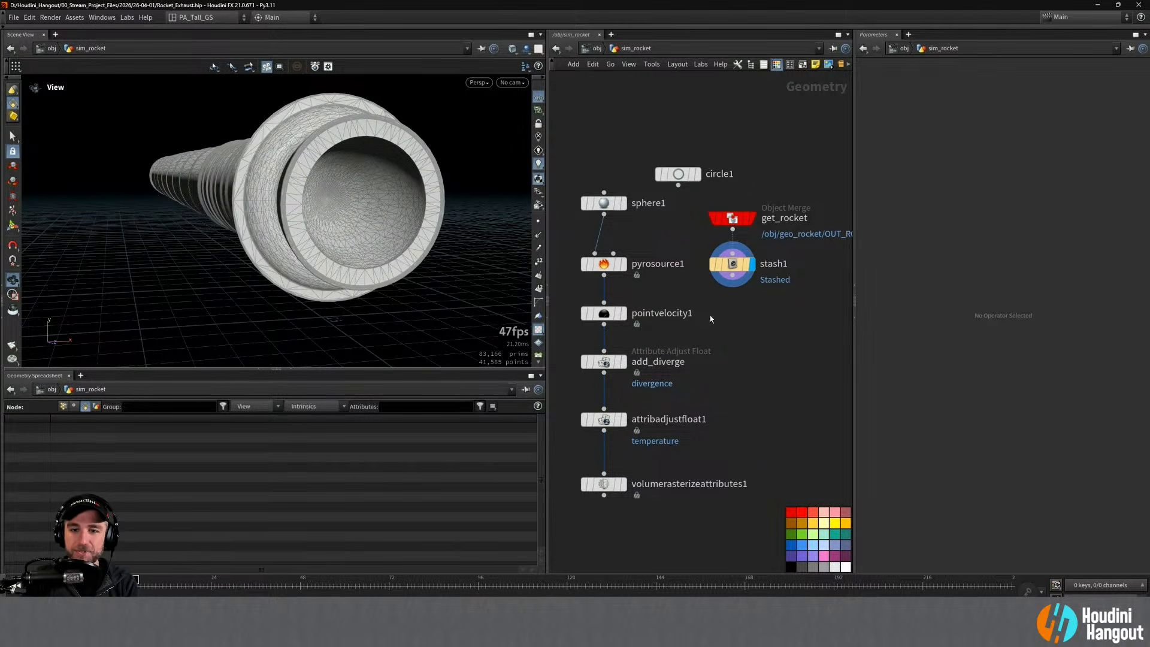
Step: Move the stash of stash1 to a new external geometry file and check the resulting path
left_click(719, 263)
left_click(982, 123)
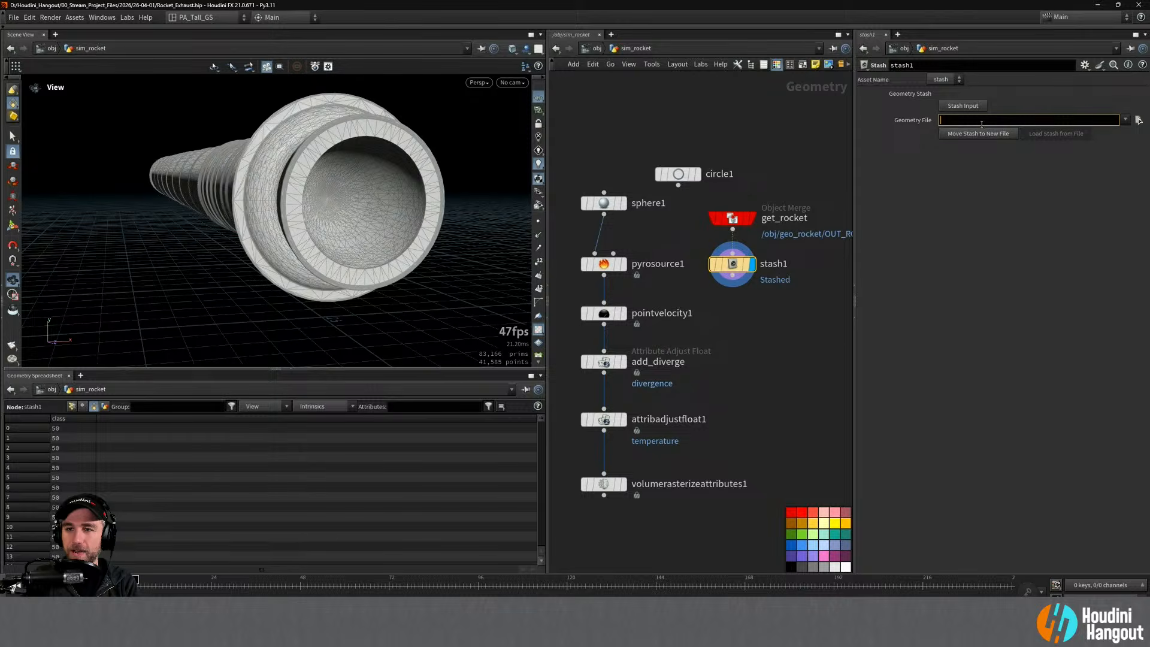
left_click(979, 134)
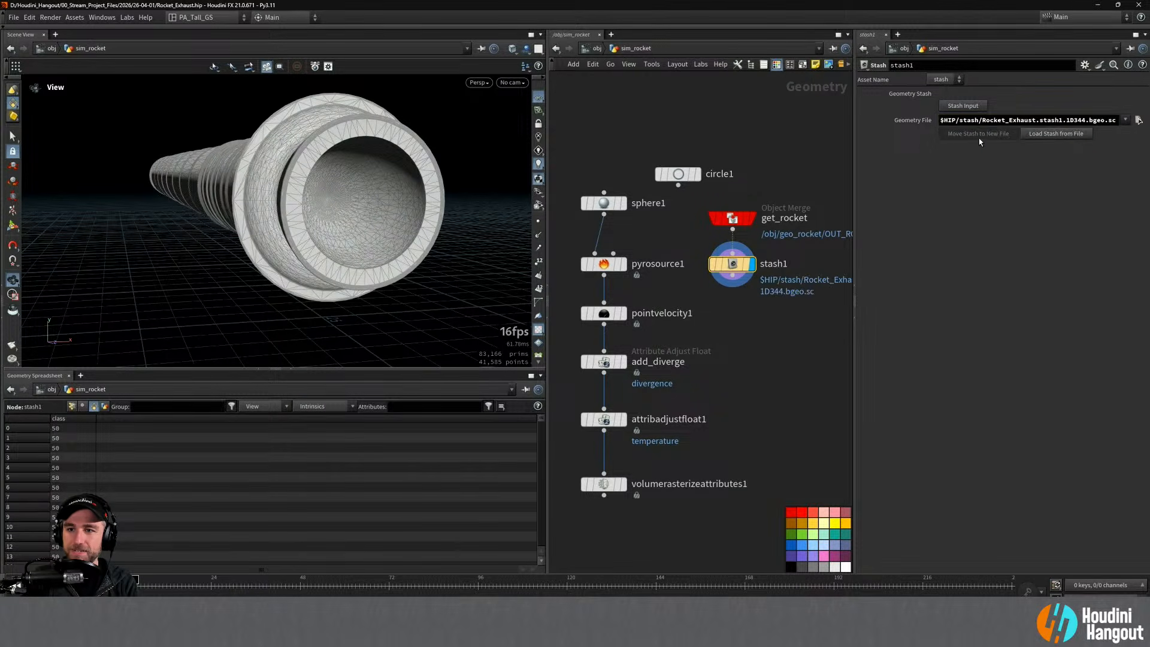
left_click_drag(1028, 120, 1106, 120)
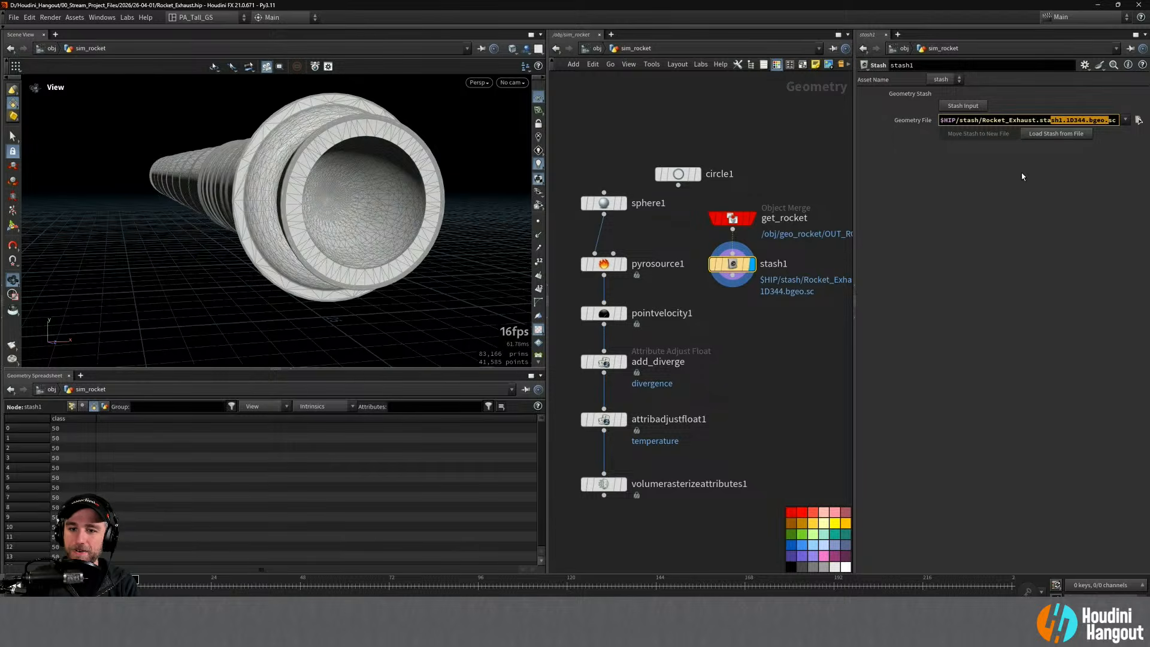
middle_click(734, 264)
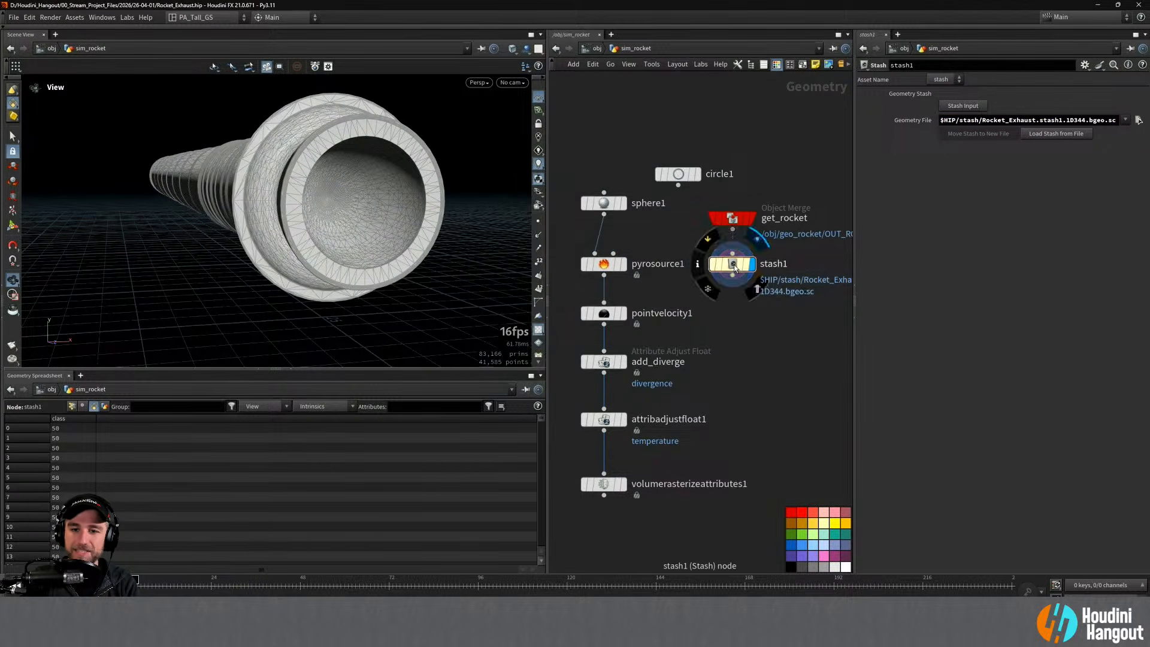
middle_click(735, 267)
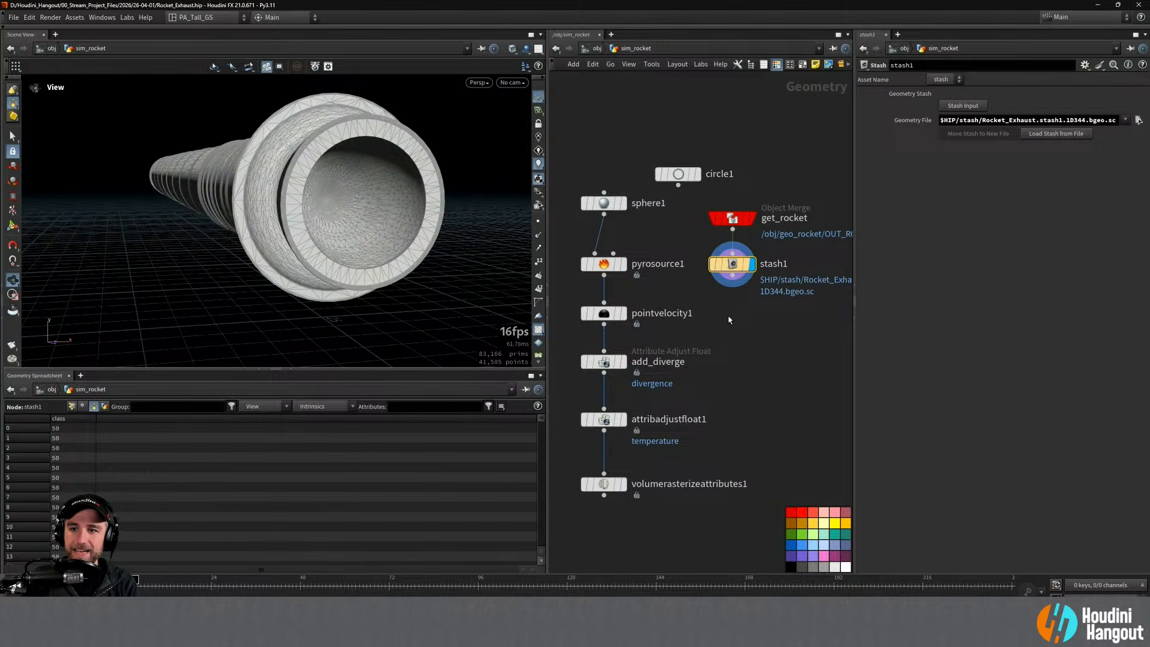
Step: Stash the input of stash1 again and clear its Geometry File path
left_click(962, 106)
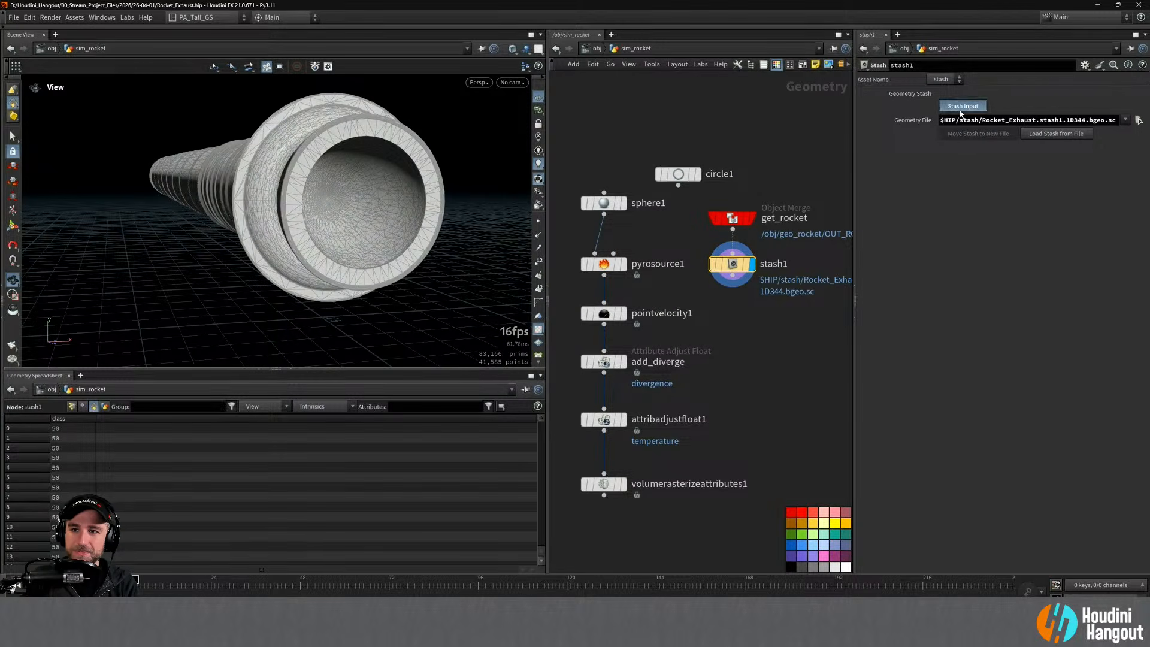
triple_click(961, 119)
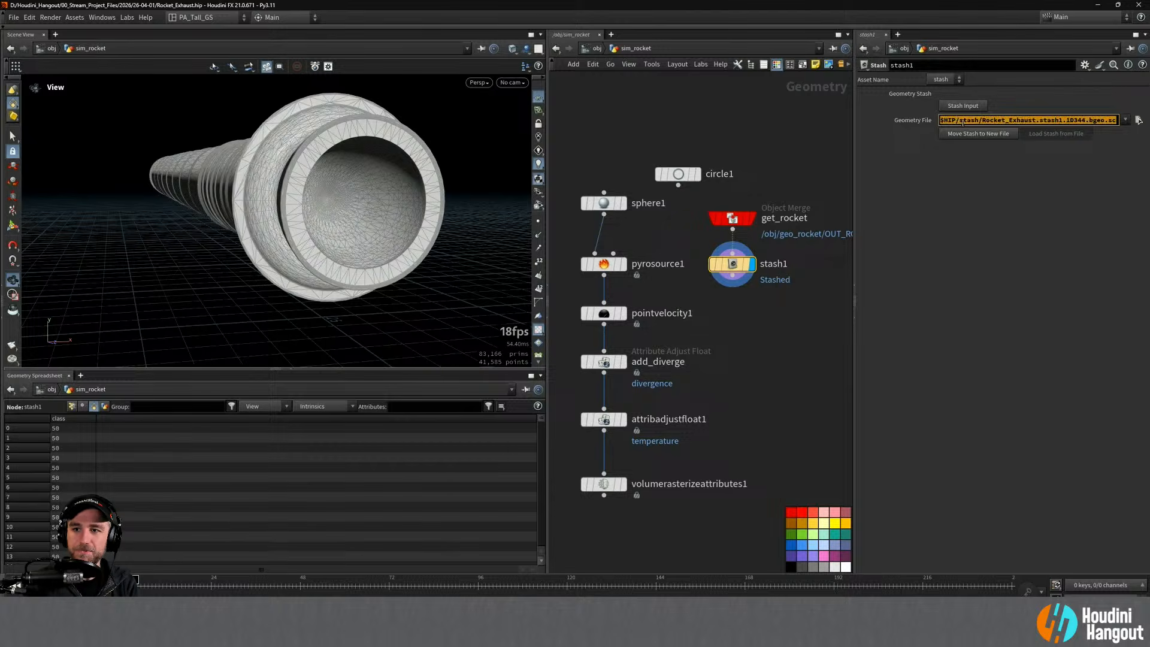
key("BackSpace")
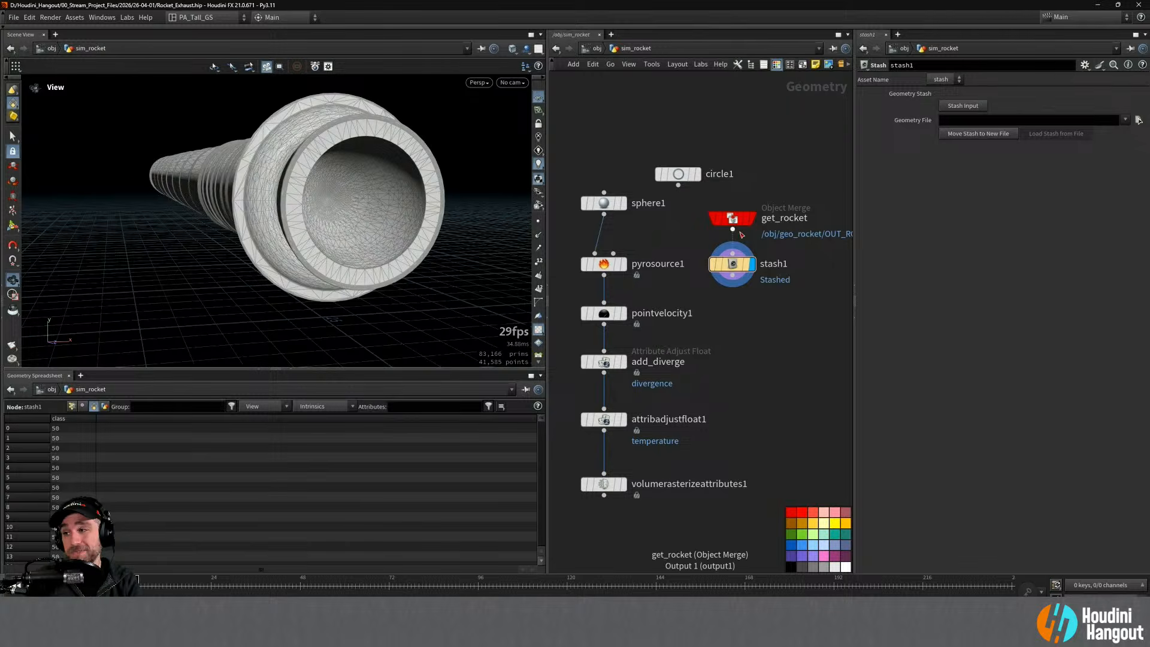
Step: Try hard-locking get_rocket and stash1 in turn, releasing each lock and discarding its locked changes
mouse_move(747, 223)
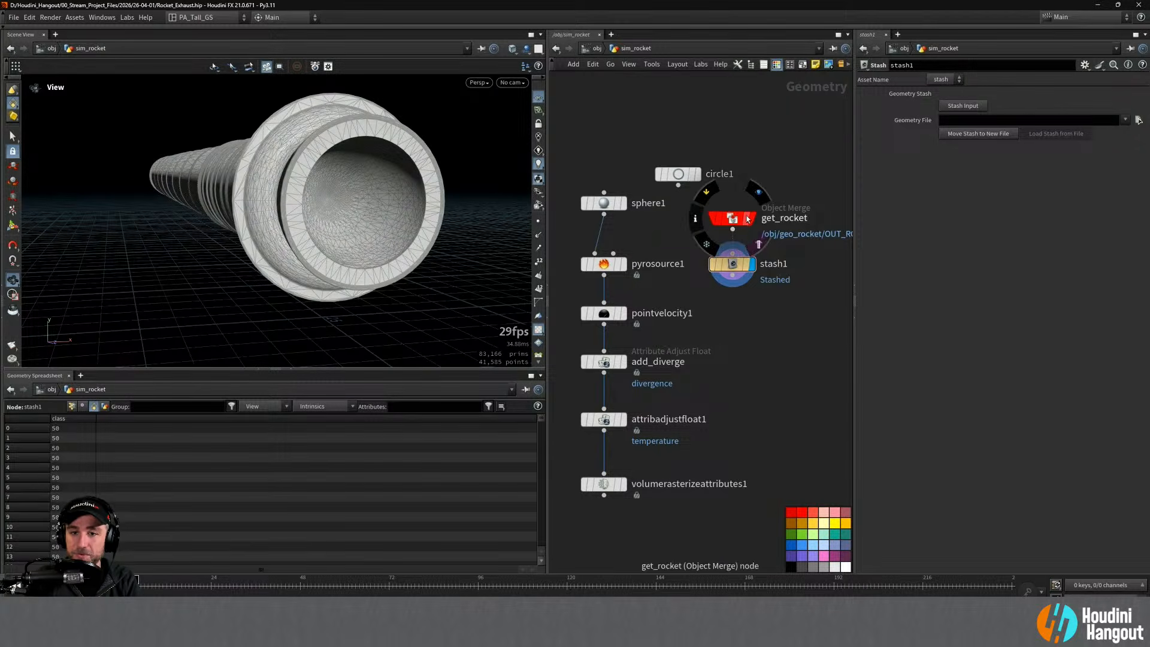
left_click(707, 245)
scroll(718, 282, "up", 2)
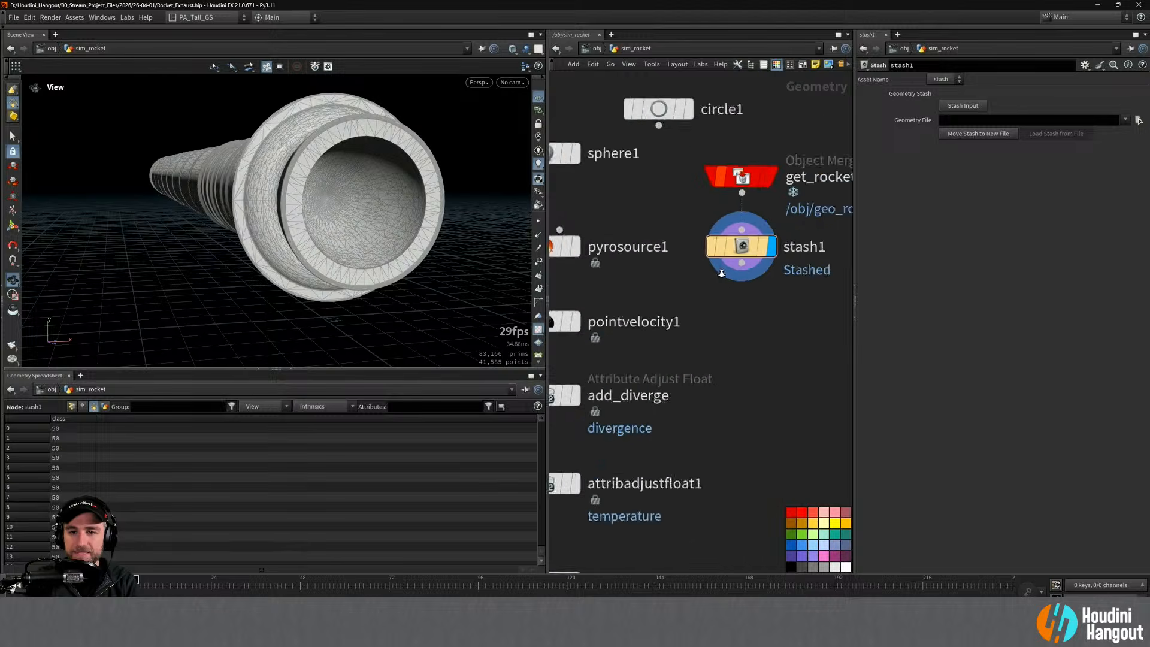
right_click_drag(722, 274, 722, 254)
middle_click_drag(720, 179, 703, 224)
mouse_move(706, 190)
left_click(681, 238)
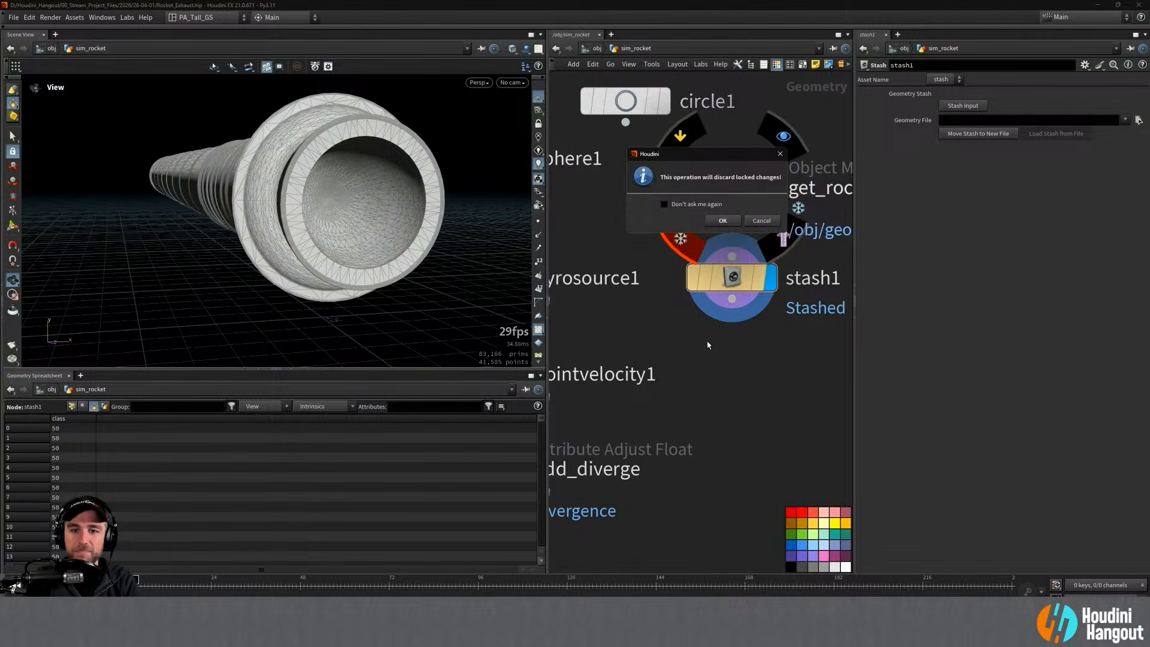
left_click(723, 219)
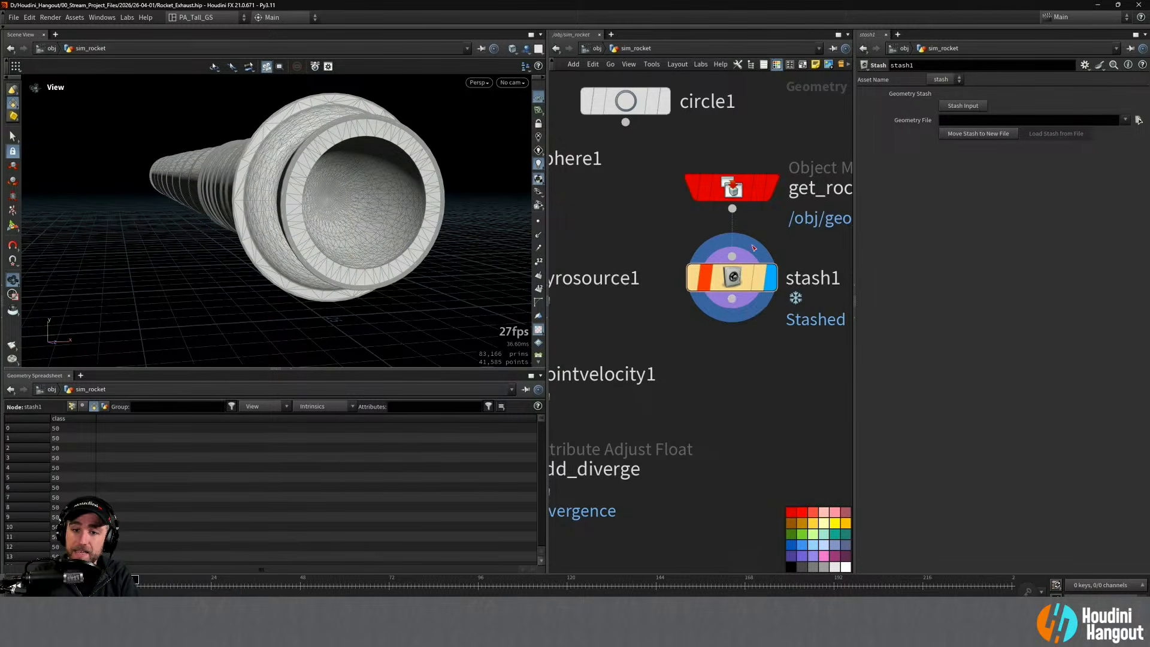
left_click(722, 276)
left_click(736, 303)
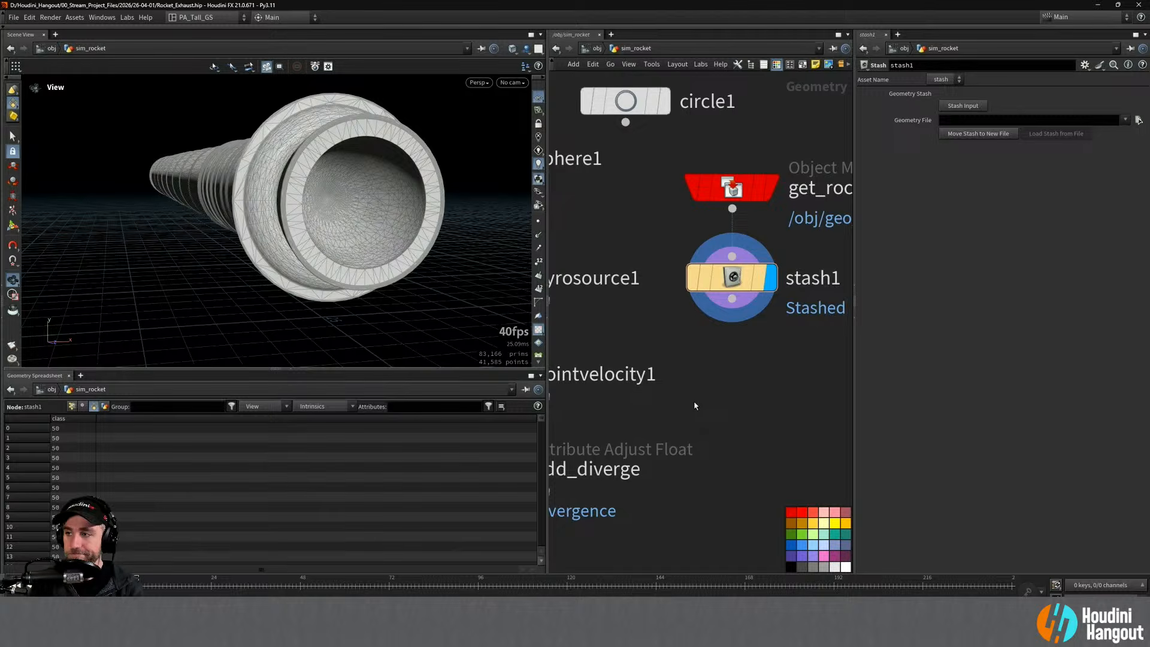
Step: Display the output of volumerasterizeattributes1 in the viewport instead of the stashed rocket
middle_click_drag(791, 362, 843, 285)
scroll(829, 307, "down", 5)
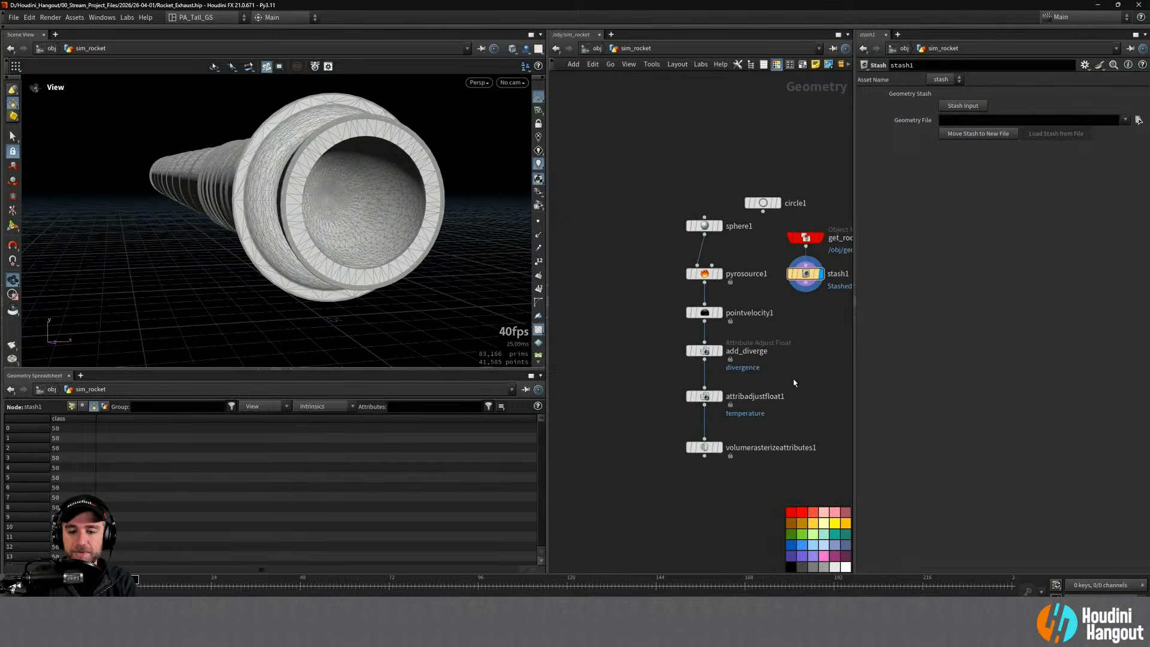
middle_click_drag(793, 383, 781, 333)
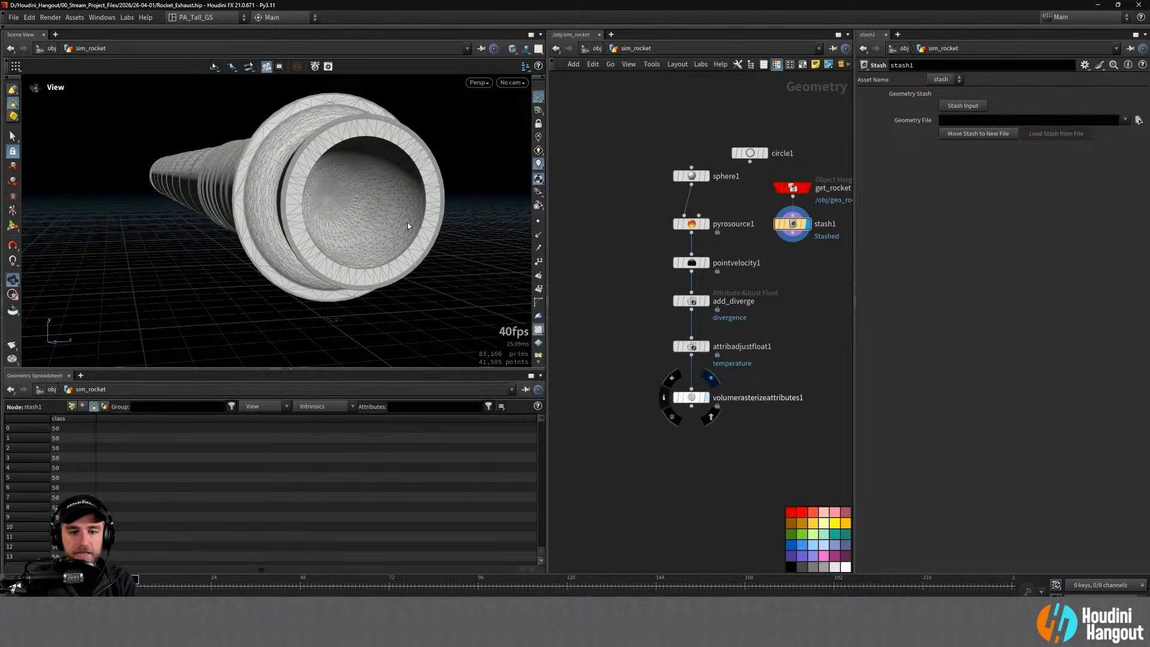
left_click(708, 398)
mouse_move(303, 171)
left_mouse_down()
mouse_move(411, 174)
mouse_move(372, 203)
mouse_move(376, 150)
mouse_move(304, 150)
mouse_move(300, 170)
left_mouse_up()
Step: Display attribadjustfloat1 with its temperature attribute visualized, and set the noise pattern's Element Size to 0.5
left_click(707, 347)
left_click(693, 350)
scroll(377, 148, "up", 4)
left_click(1138, 139)
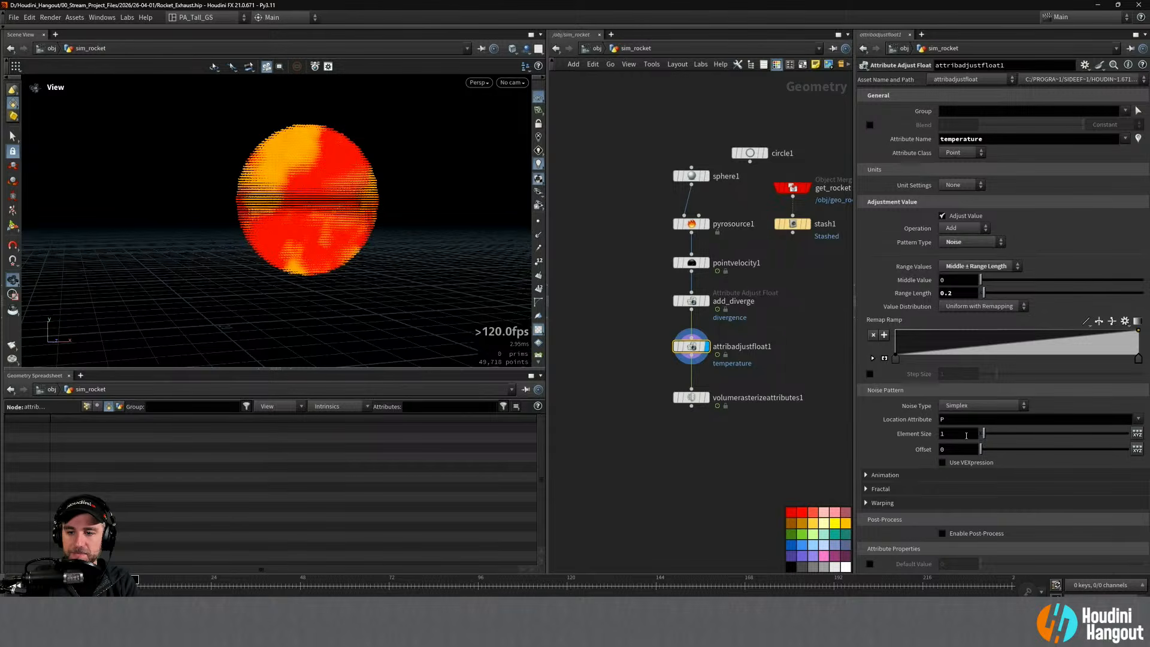
left_click_drag(968, 435, 792, 438)
type("0.")
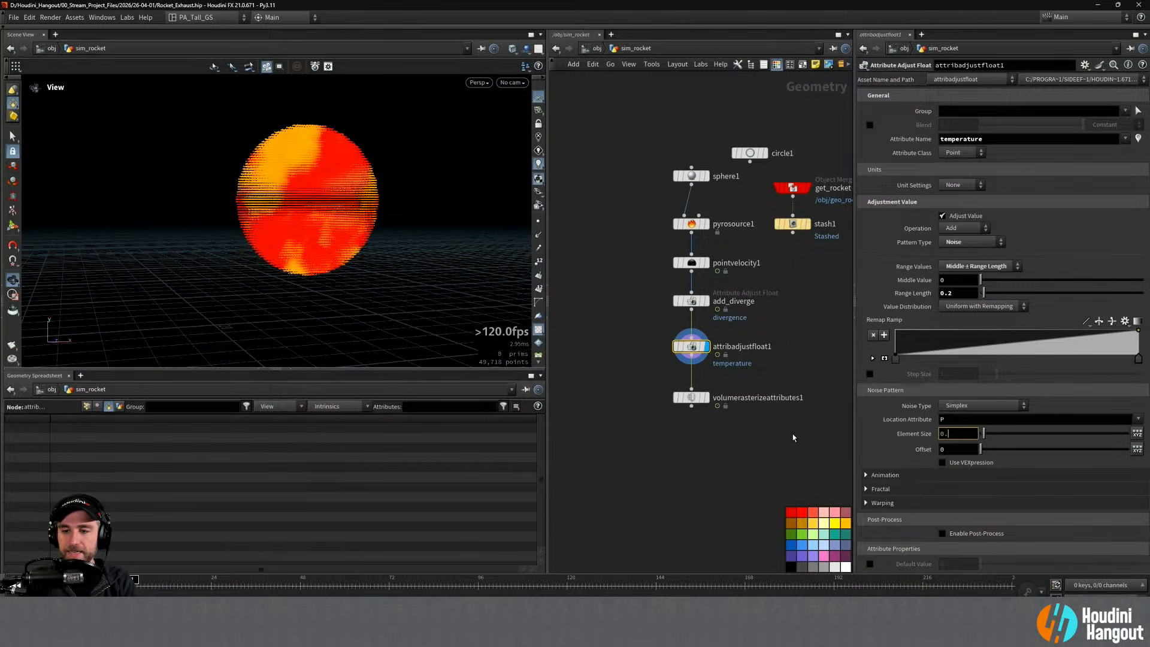
type("5")
key("Return")
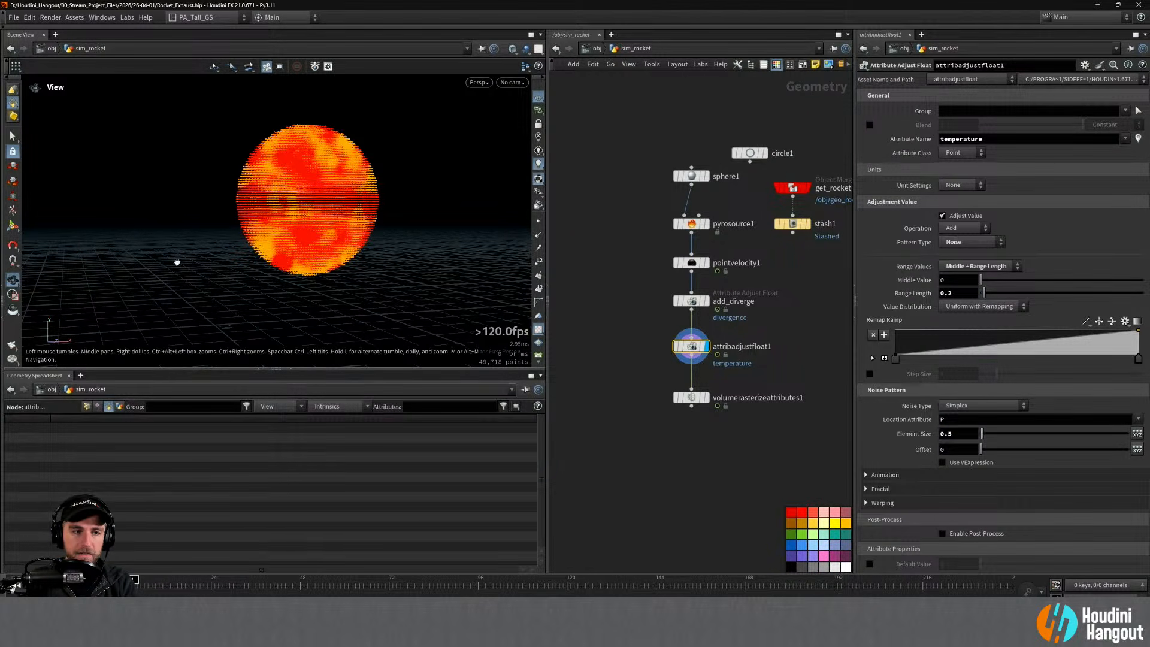
Step: Inspect the temperature noise on the sphere's points, and display volumerasterizeattributes1 to examine the rasterized volume
mouse_move(310, 218)
left_mouse_down()
mouse_move(411, 180)
mouse_move(367, 205)
mouse_move(239, 180)
mouse_move(138, 187)
mouse_move(294, 204)
left_mouse_up()
left_click(707, 398)
left_click_drag(420, 171, 393, 267)
Step: Add a Pyro Solver below volumerasterizeattributes1, feed it the rasterized volumes and display its result
middle_click_drag(735, 476, 646, 445)
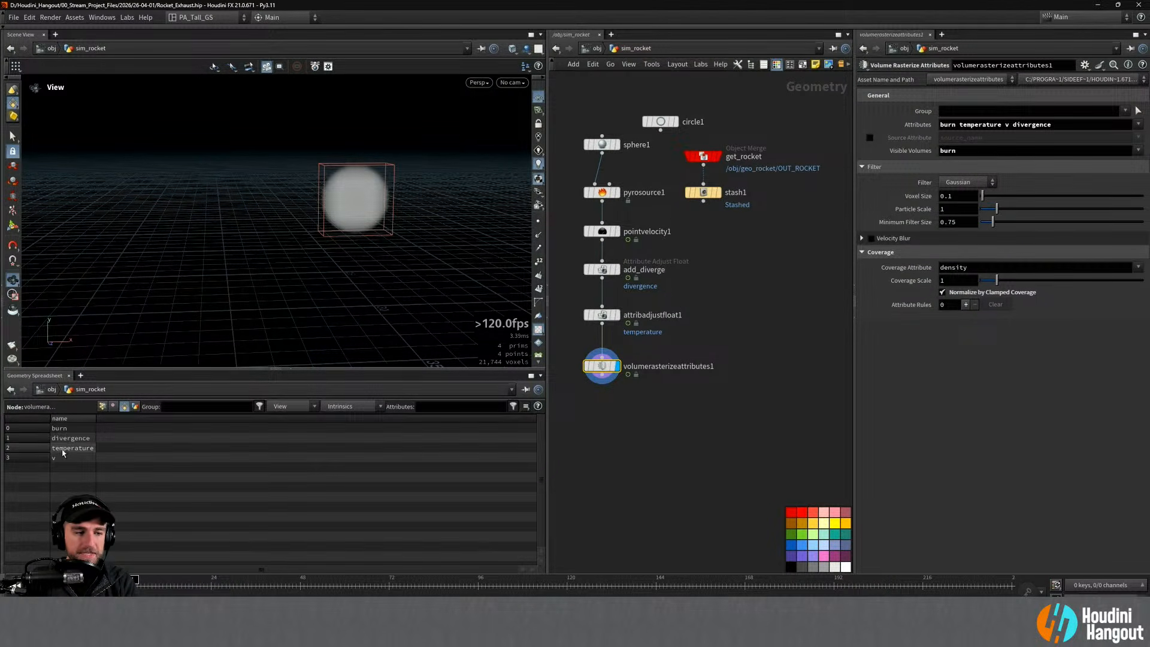
key("Tab")
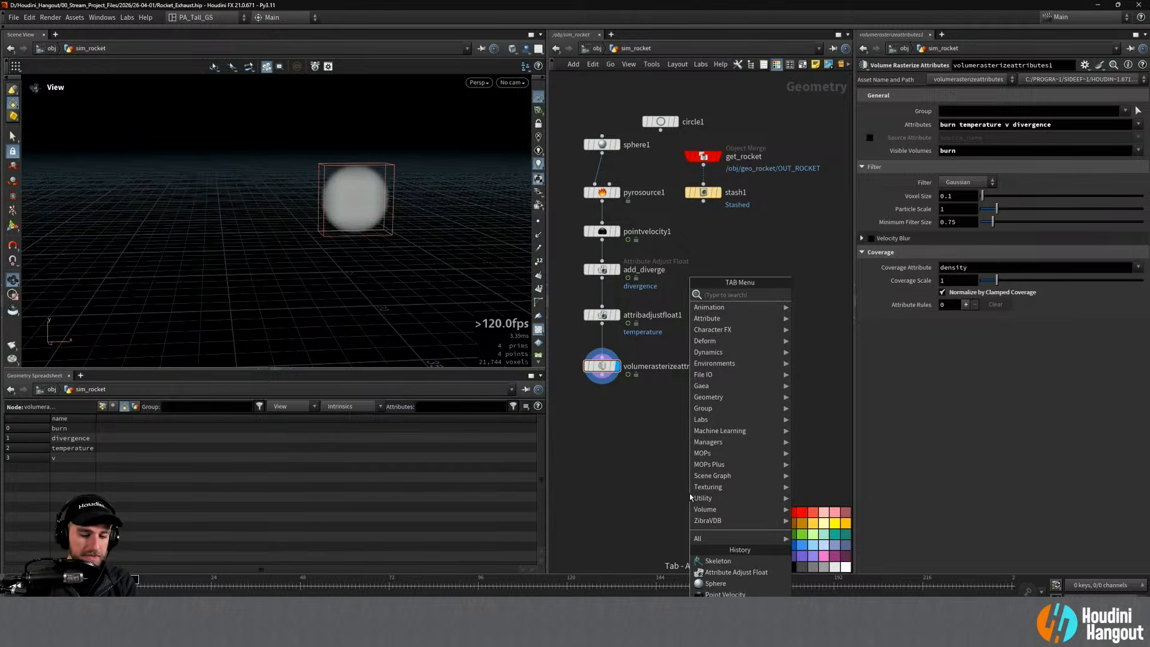
type("pyro")
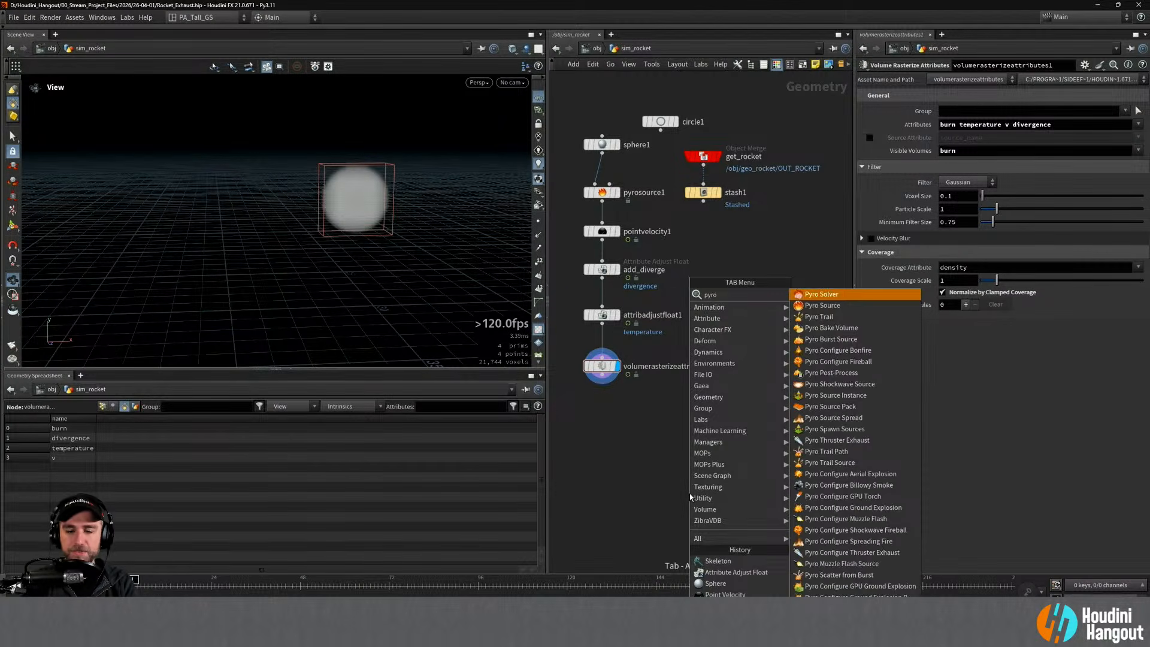
key("Return")
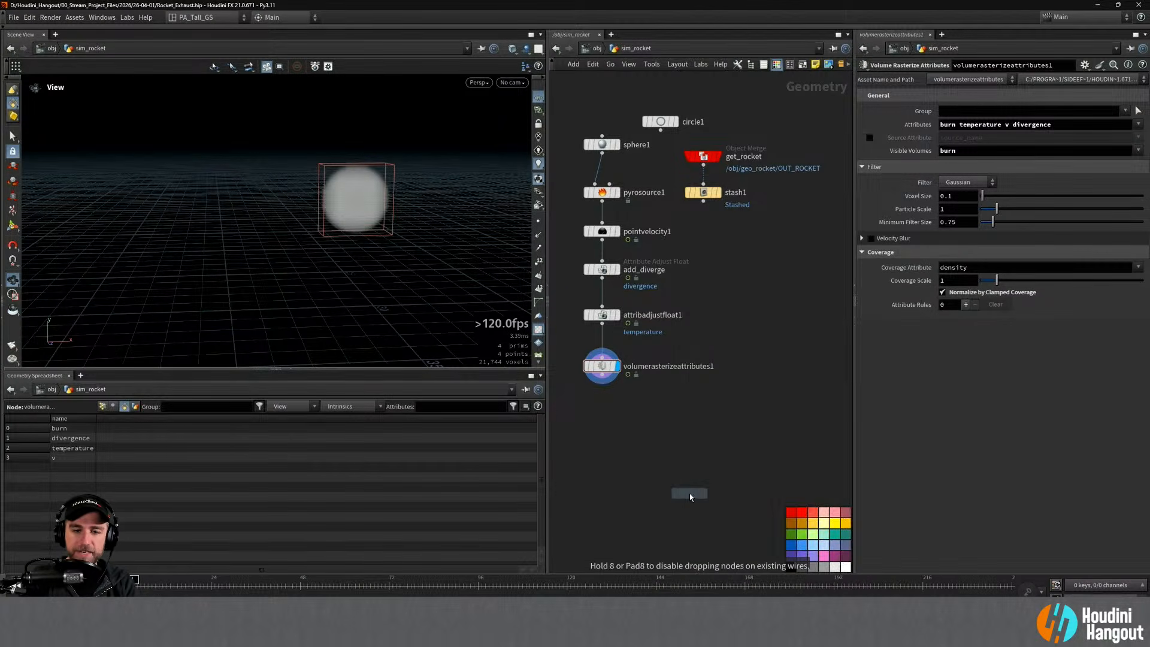
left_click(618, 459)
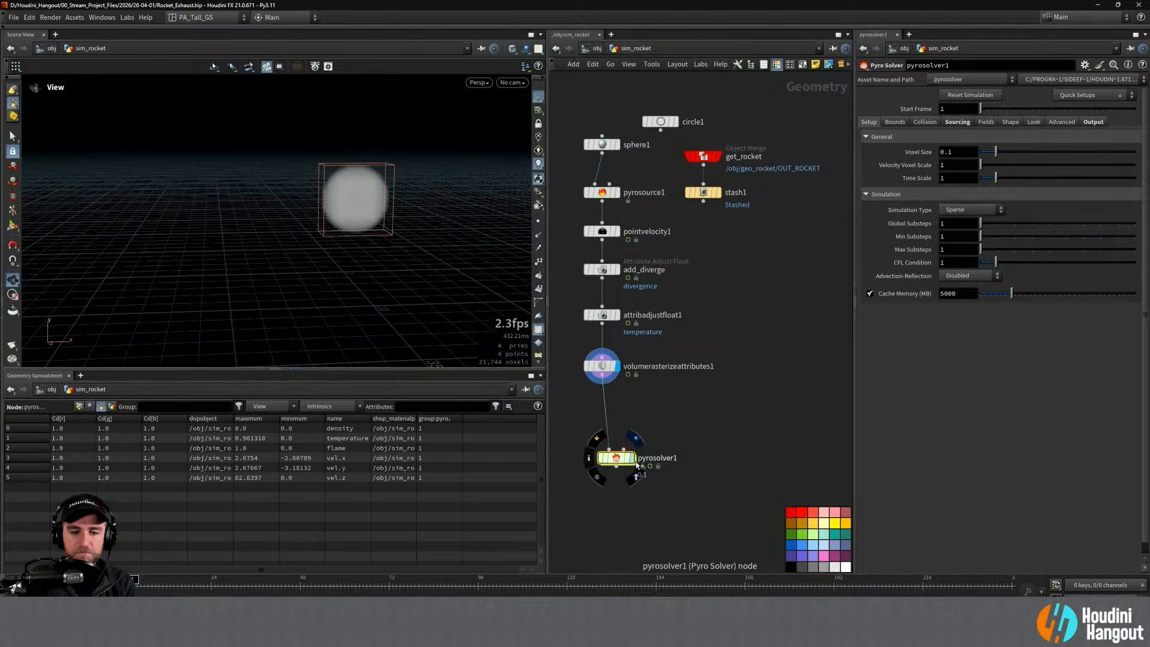
left_click_drag(623, 472, 609, 437)
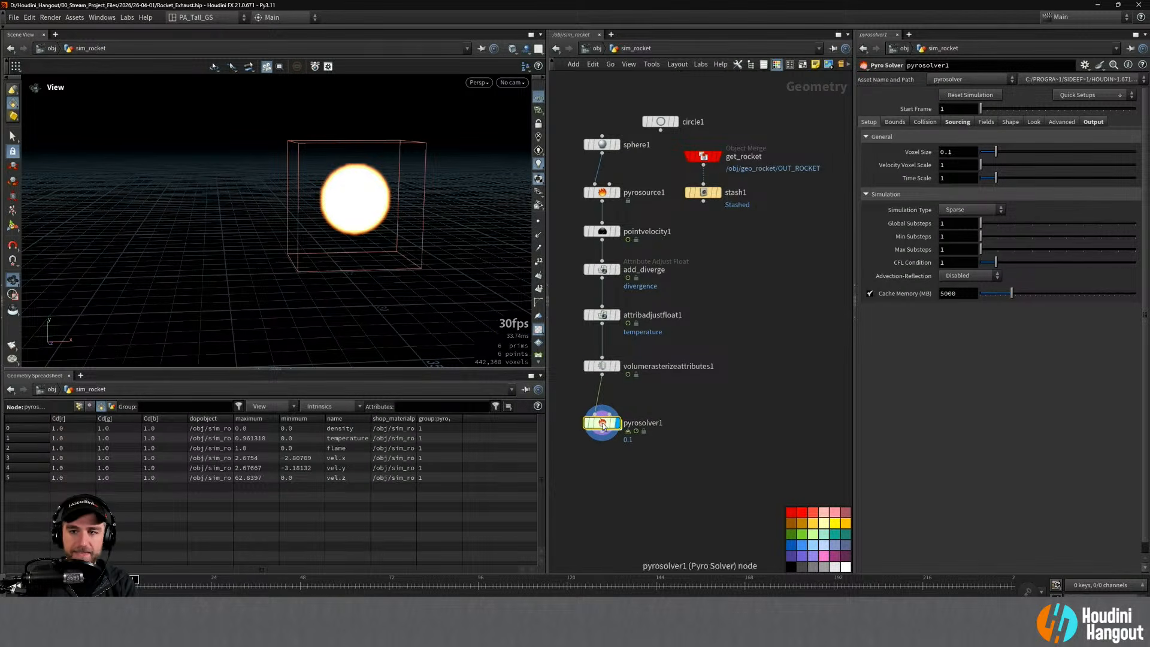
Step: Delete the density entry from the source volumes of pyrosolver1
left_click(958, 122)
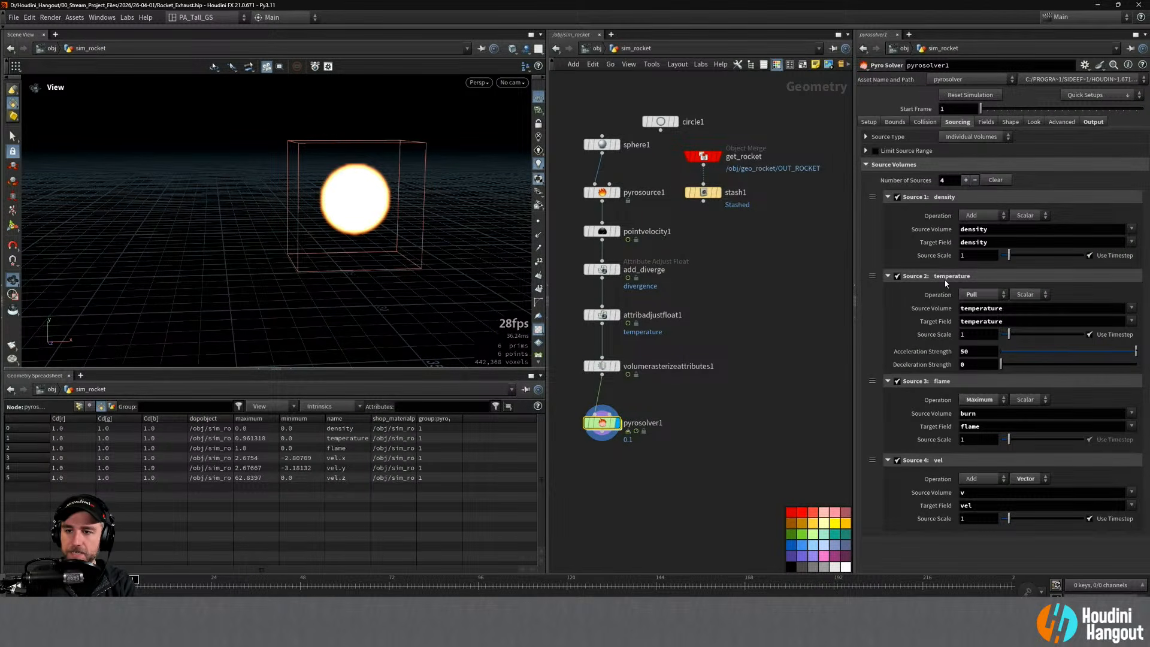
right_click(872, 202)
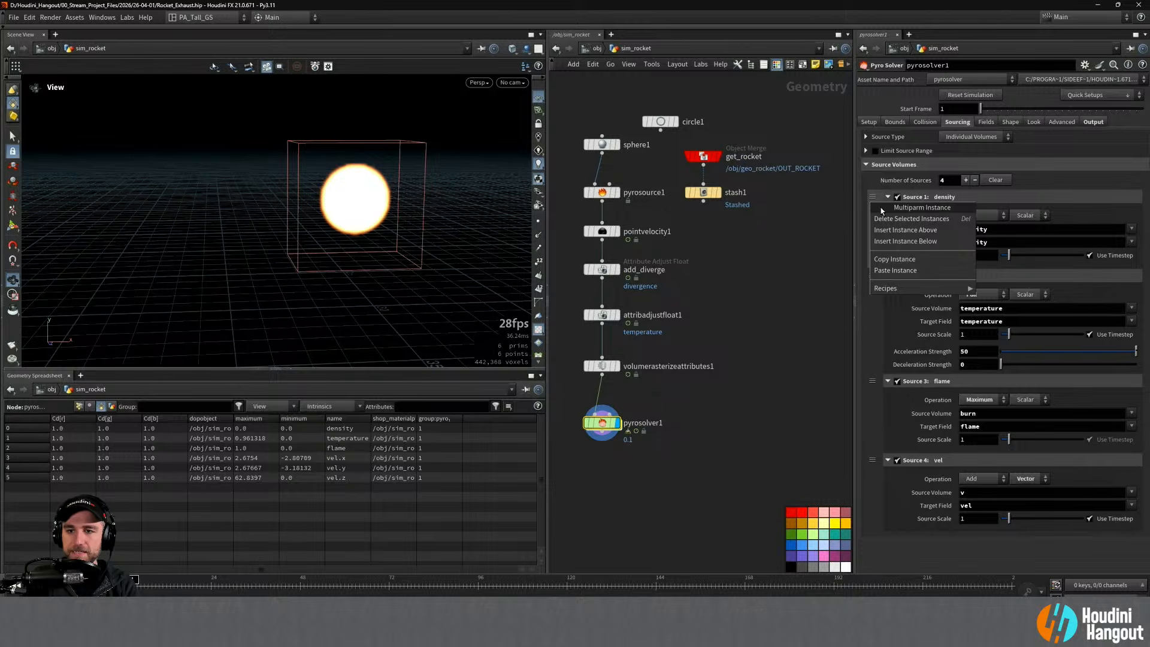
left_click(883, 218)
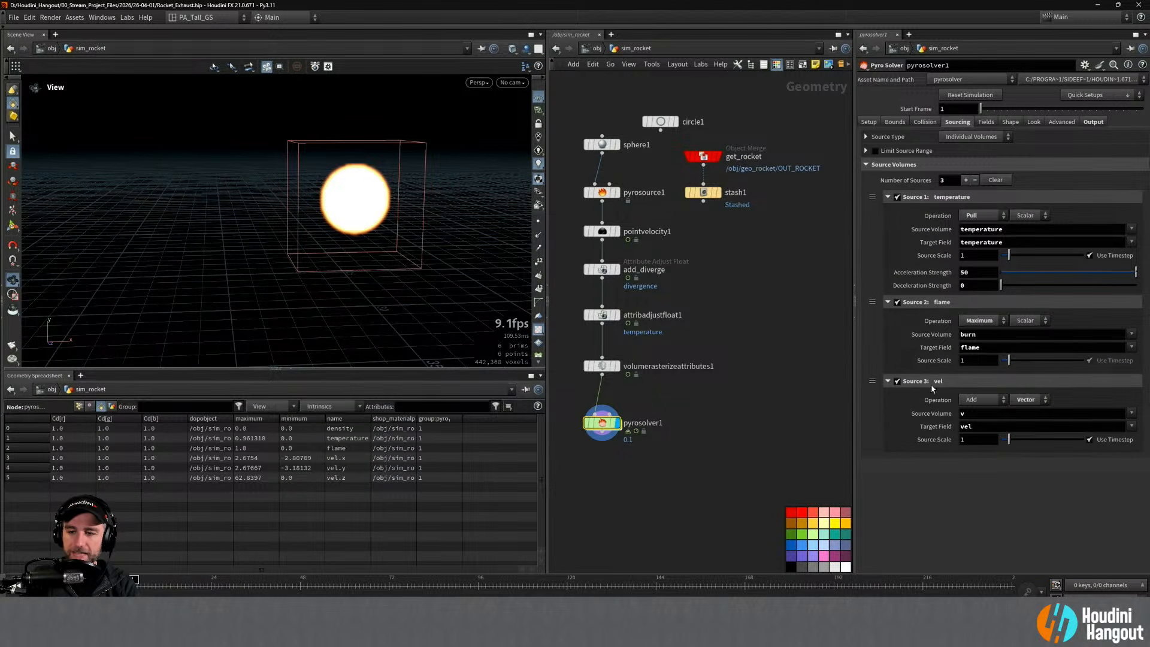
Step: Initialize pyrosolver1 with the Explosion quick setup and review the resulting source volumes
left_click(1096, 94)
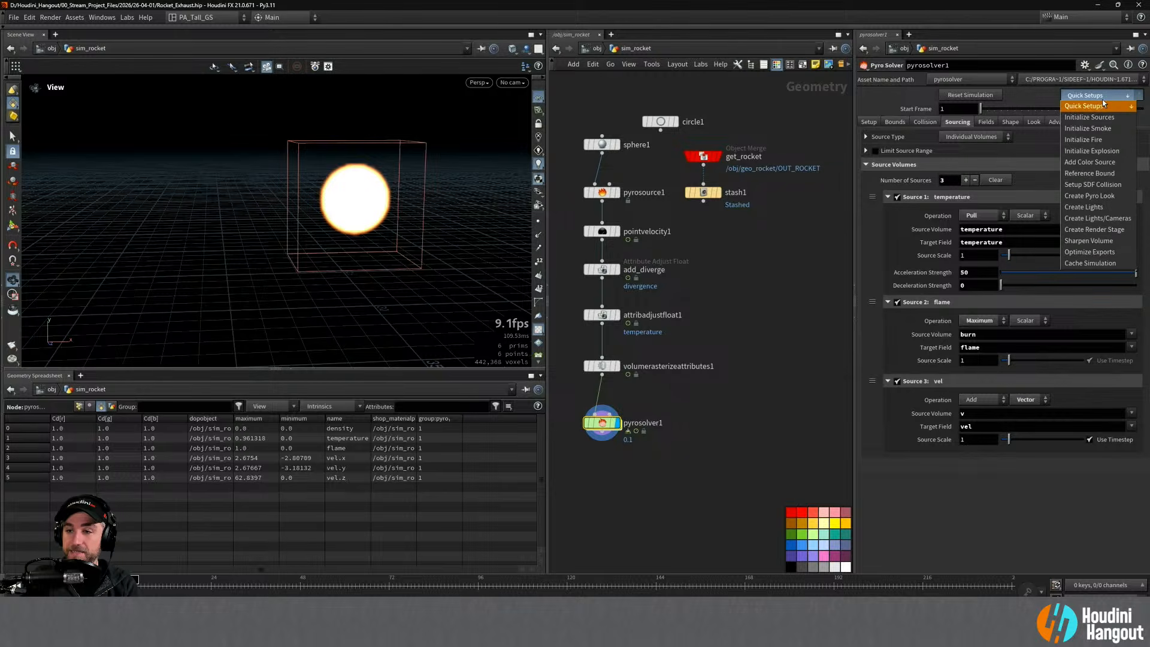
left_click(1095, 152)
scroll(1040, 255, "down", 2)
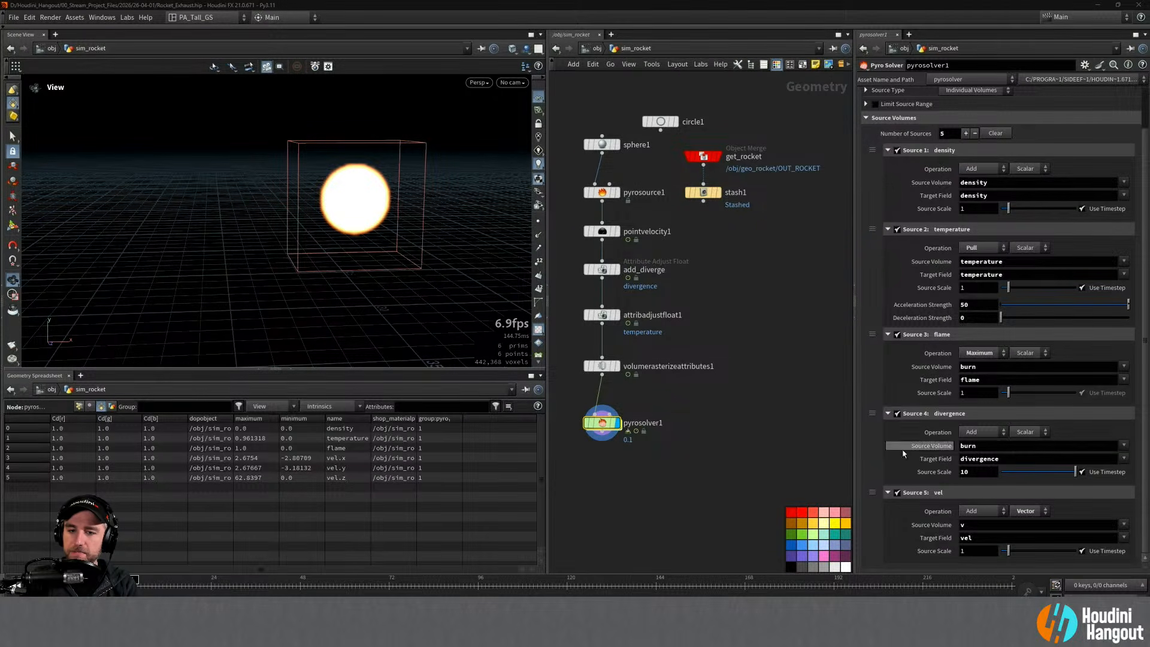
scroll(1013, 376, "up", 2)
scroll(959, 443, "down", 1)
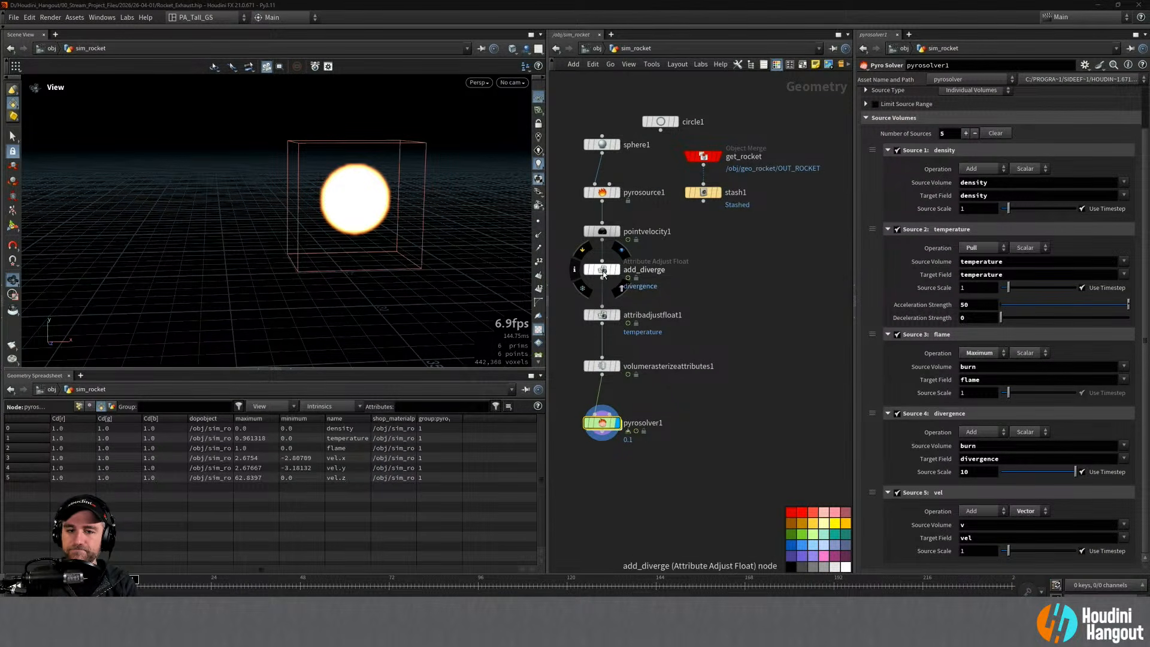
Step: Set the divergence source's Source Volume to divergence and delete the density source from pyrosolver1
double_click(996, 446)
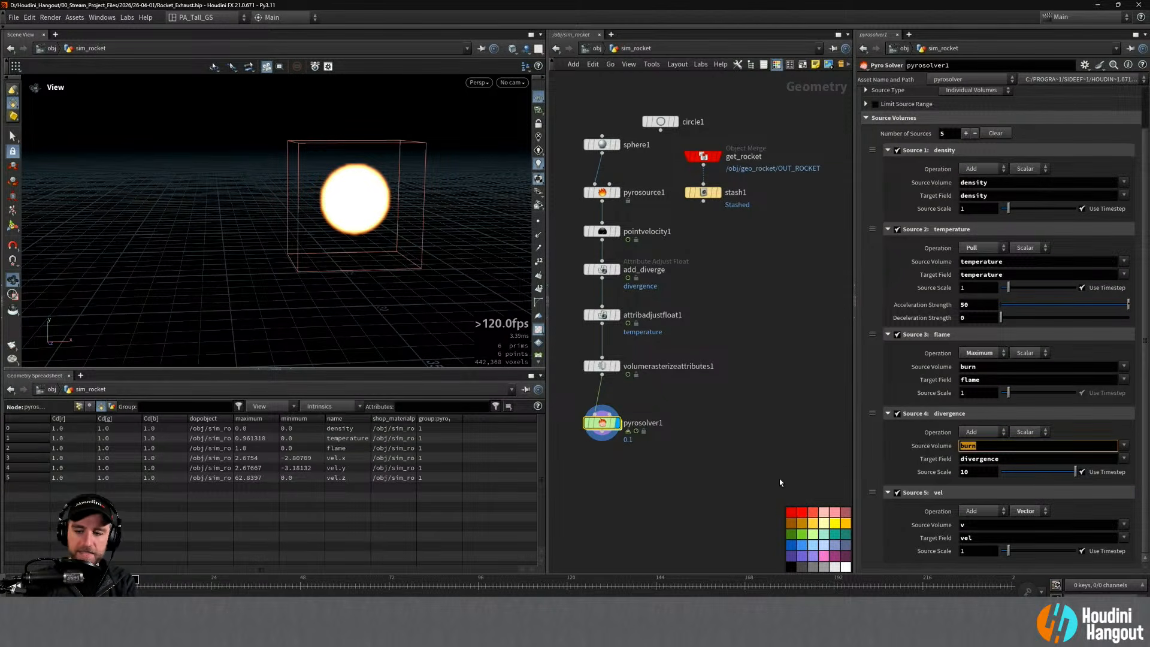
type("divergence")
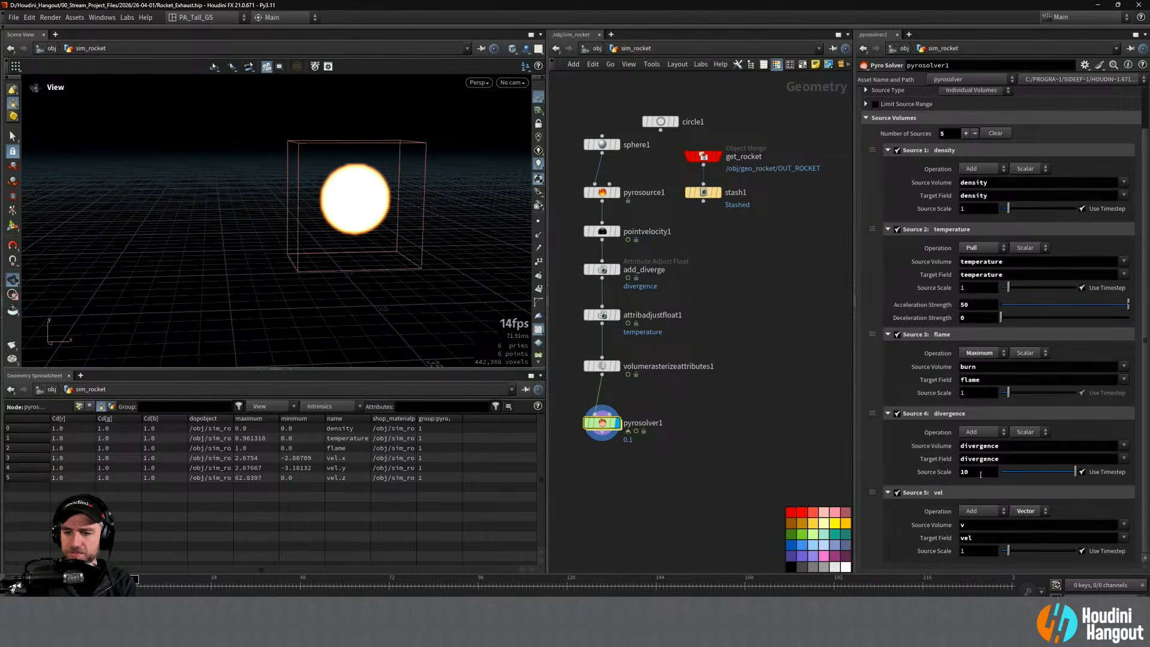
left_click(872, 149)
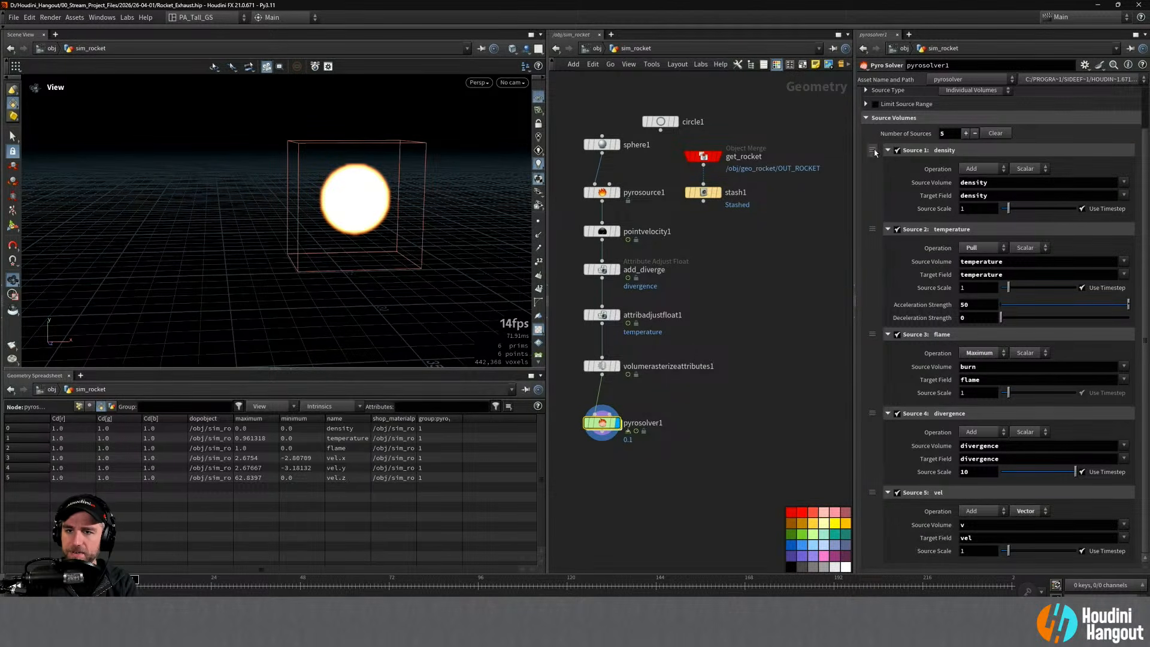
left_click(922, 182)
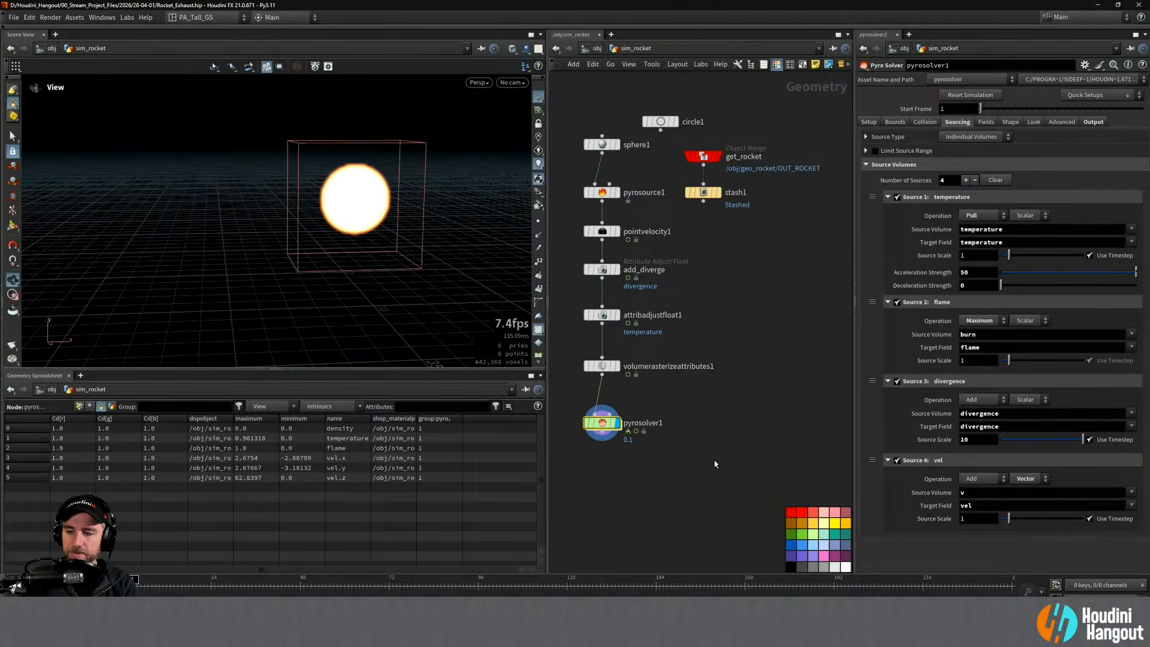
Step: Review the solver's quick setups and the available operations for the temperature source, keeping Pull
left_click(1085, 95)
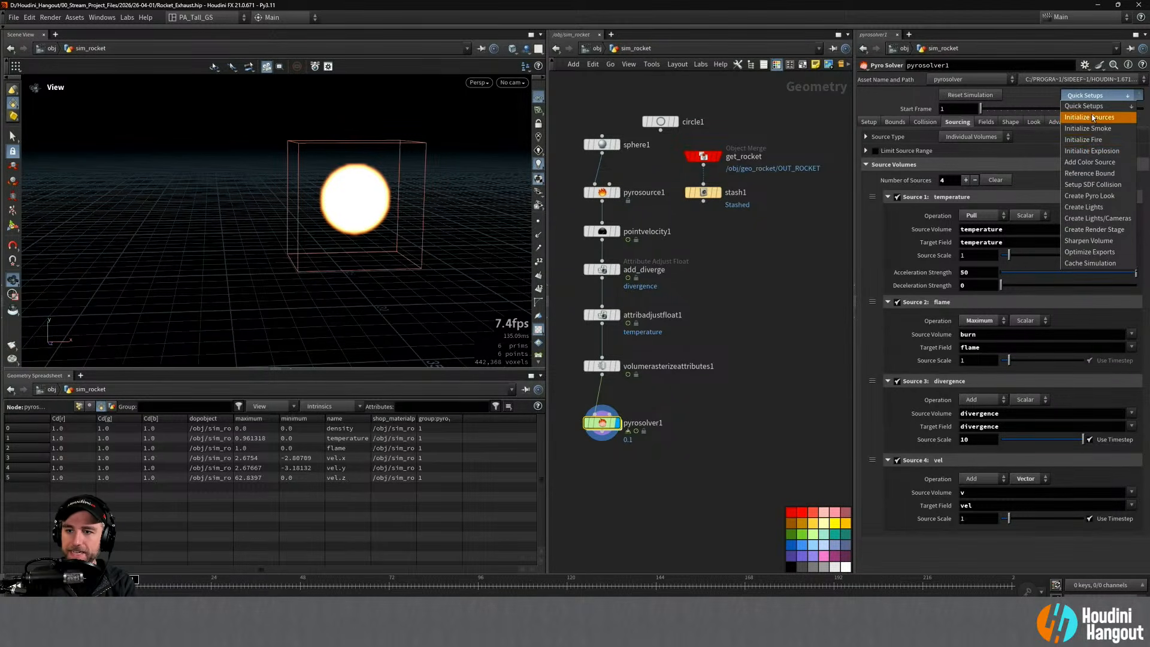
left_click(893, 217)
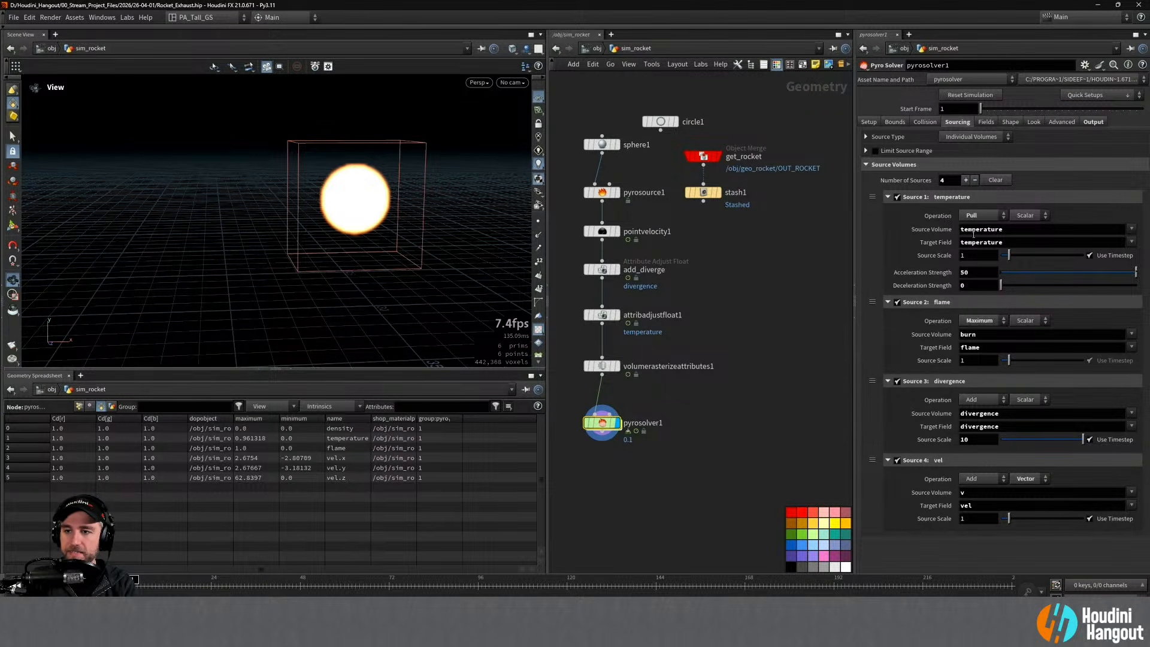
left_click(973, 215)
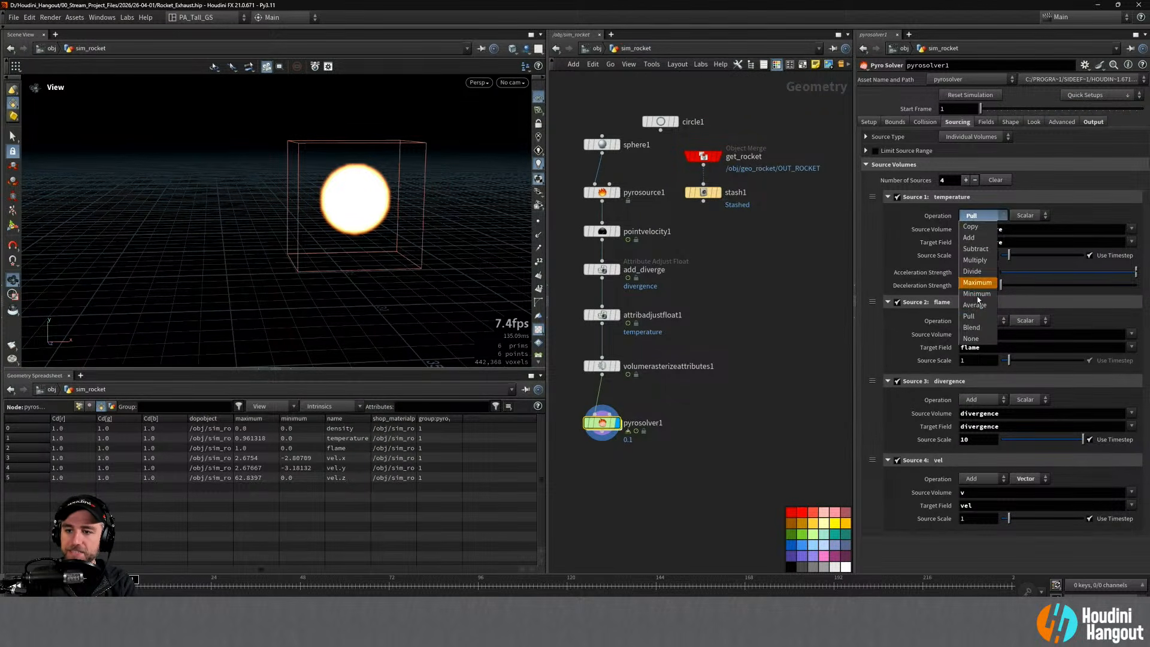
left_click(1068, 213)
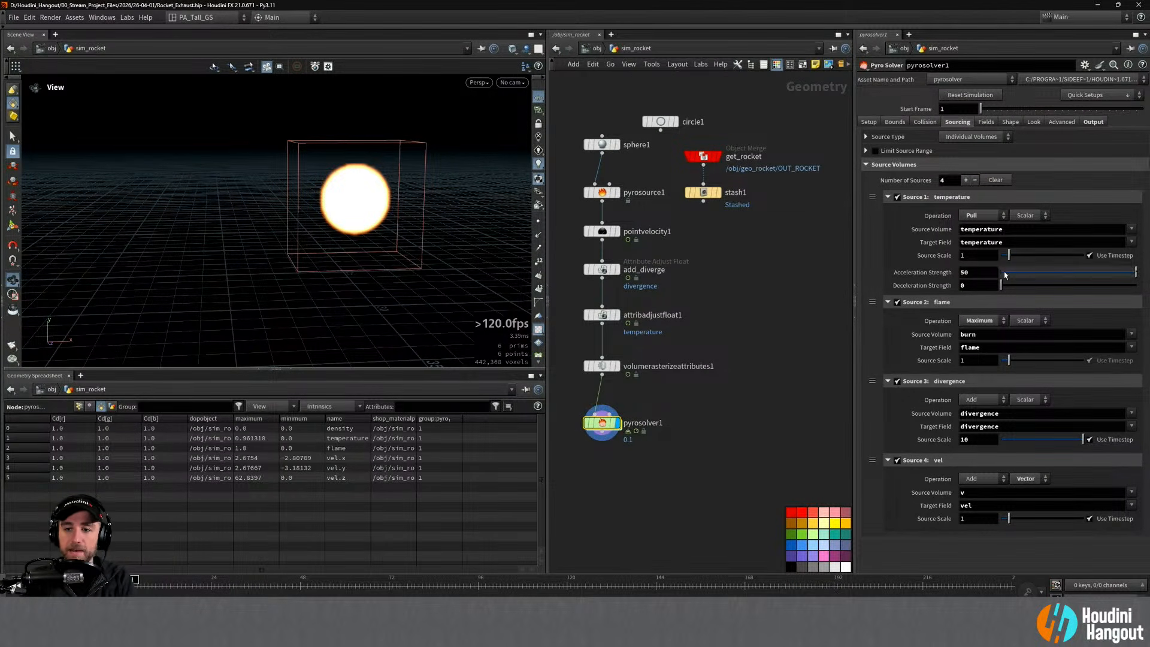
Step: Run the pyro simulation up to frame 50 and examine the flame's shape in the viewport
middle_click_drag(579, 535, 608, 538)
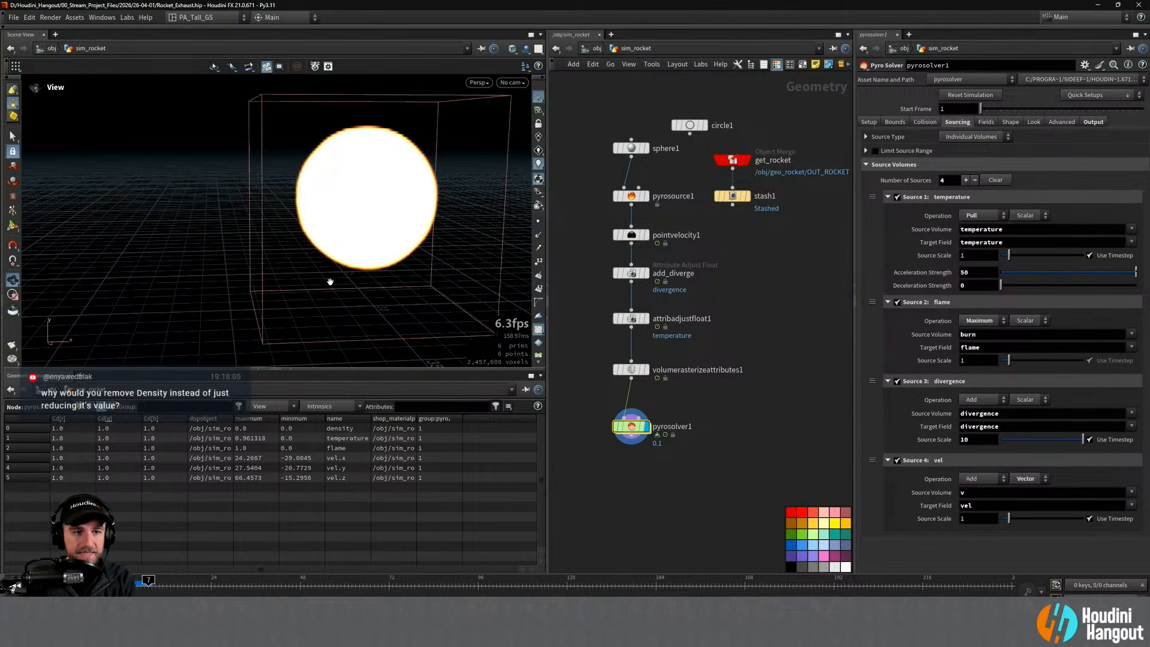
mouse_move(293, 270)
left_mouse_down()
mouse_move(451, 259)
mouse_move(281, 251)
left_mouse_up()
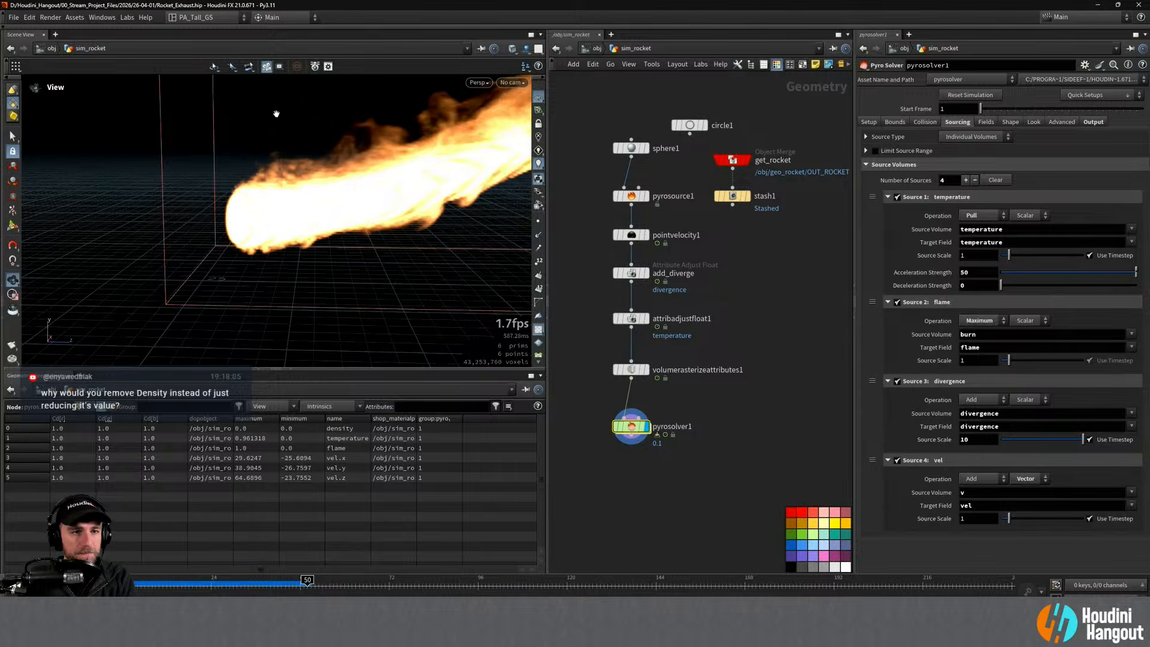
Step: Replay the simulation from the first frame in a wider view and switch to the SLS SRB full-scale test video on YouTube for comparison
key("ctrl+Up")
scroll(324, 215, "down", 4)
left_click_drag(316, 218, 266, 231)
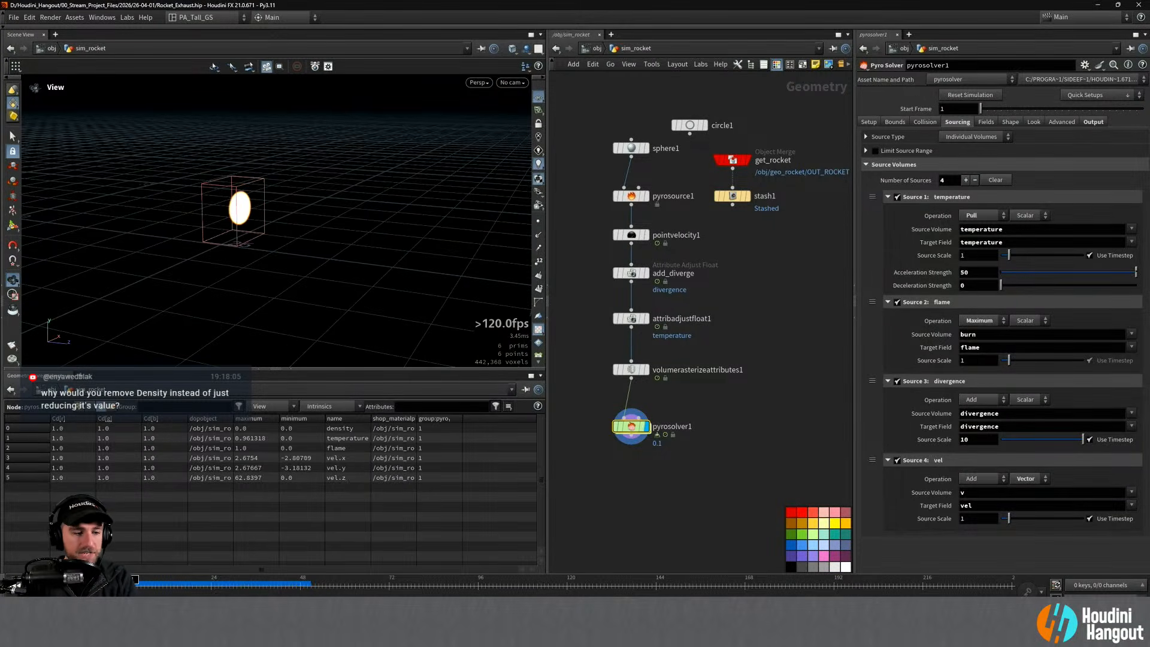
key("Up")
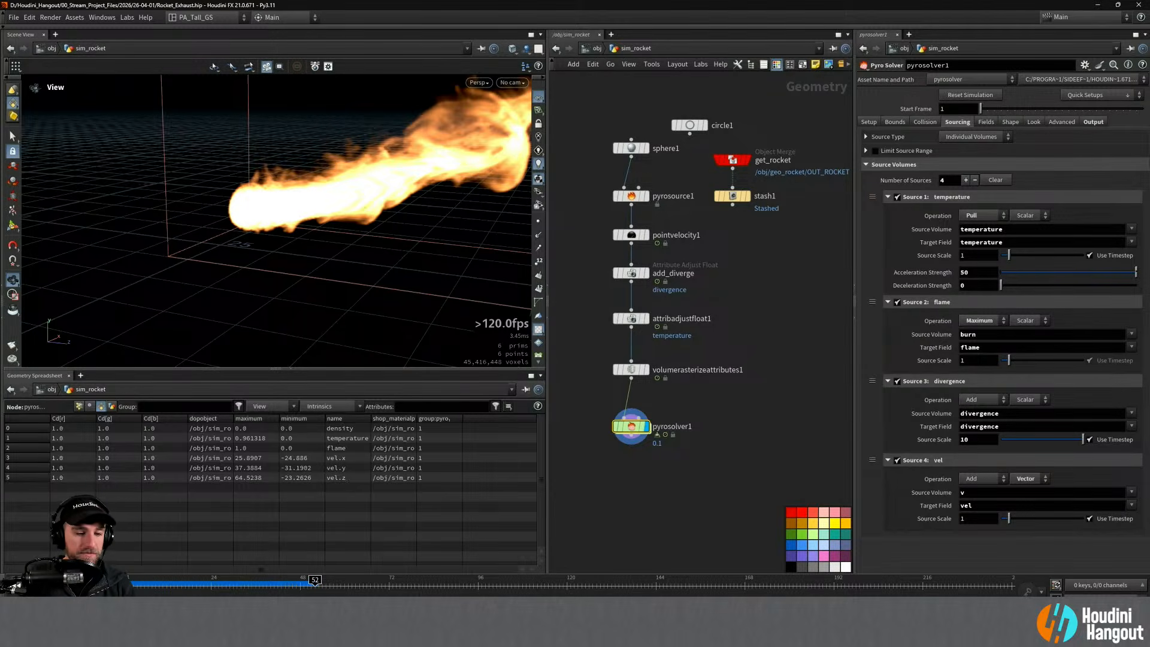
key("alt+Tab")
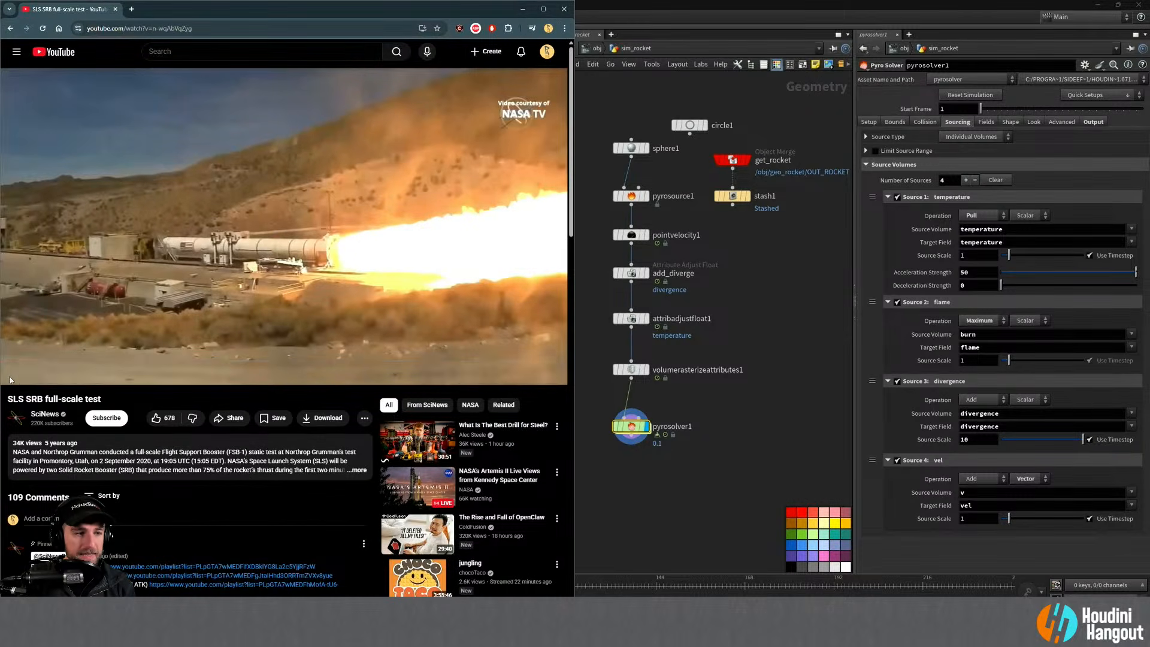
Step: Play the SLS SRB full-scale test video and pause it at the aerial view to study the exhaust plume
left_click(16, 376)
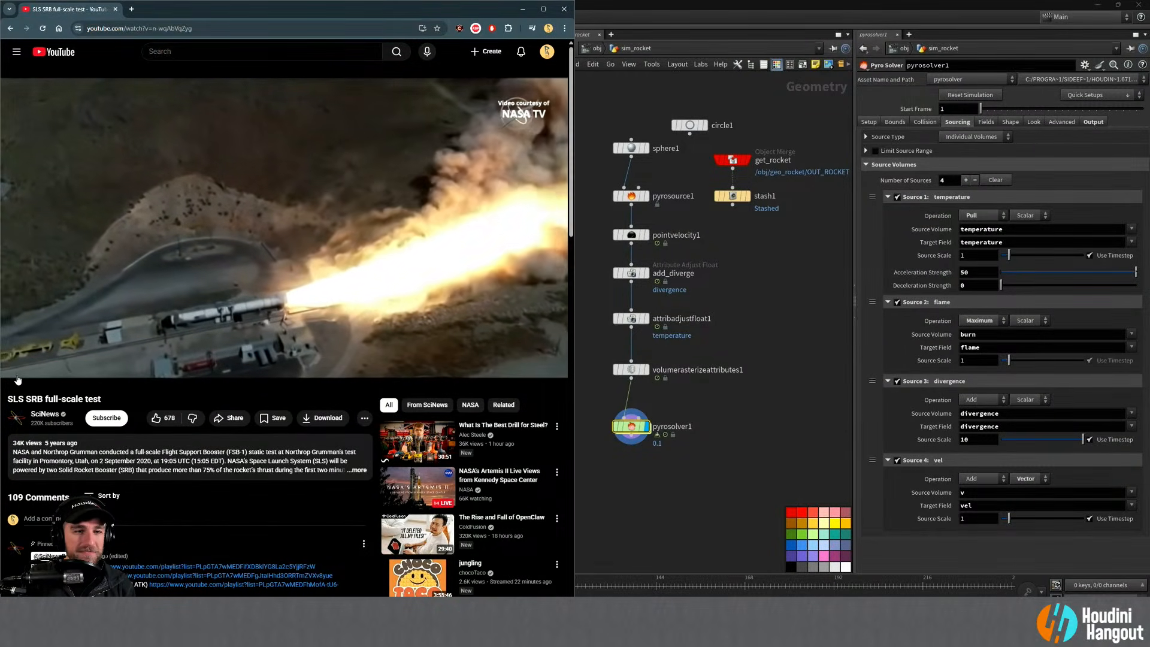
left_click(27, 380)
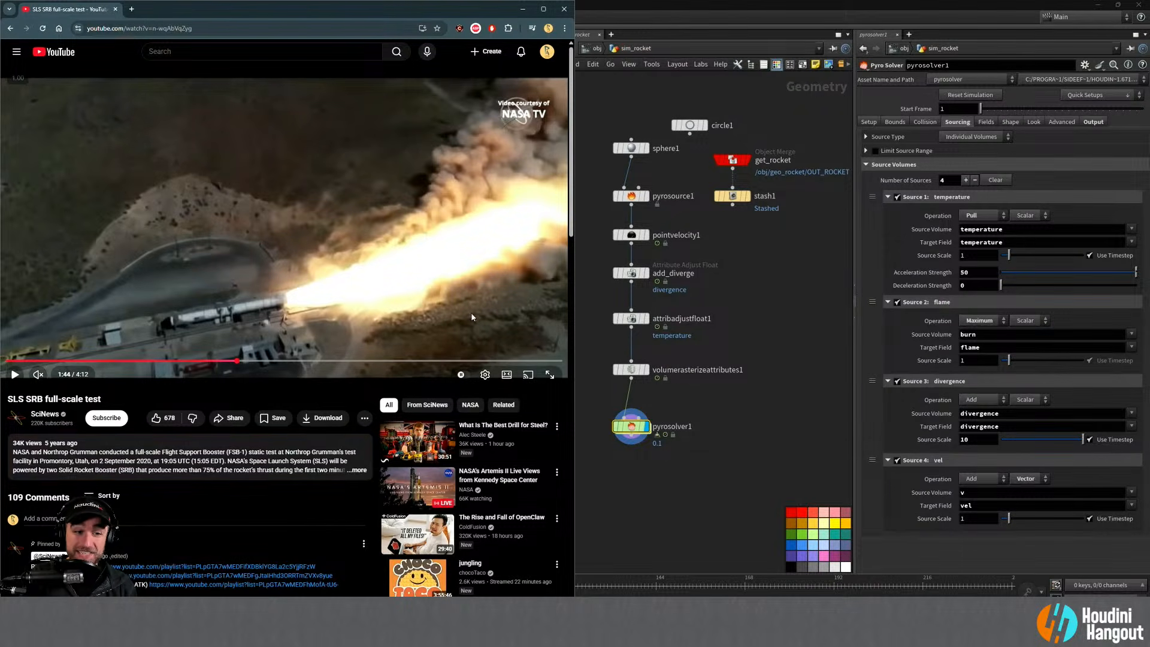
left_click(16, 375)
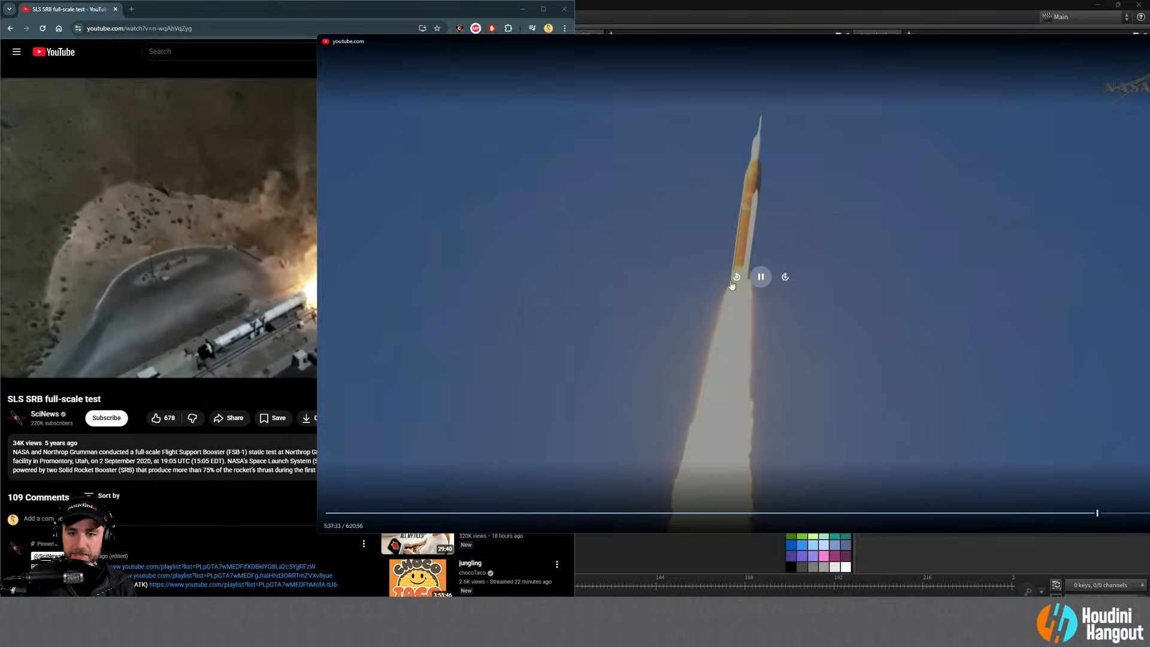
Step: Rewind the NASA launch video to liftoff, pause it to study the exhaust, and move its floating player out of the way
left_click(738, 279)
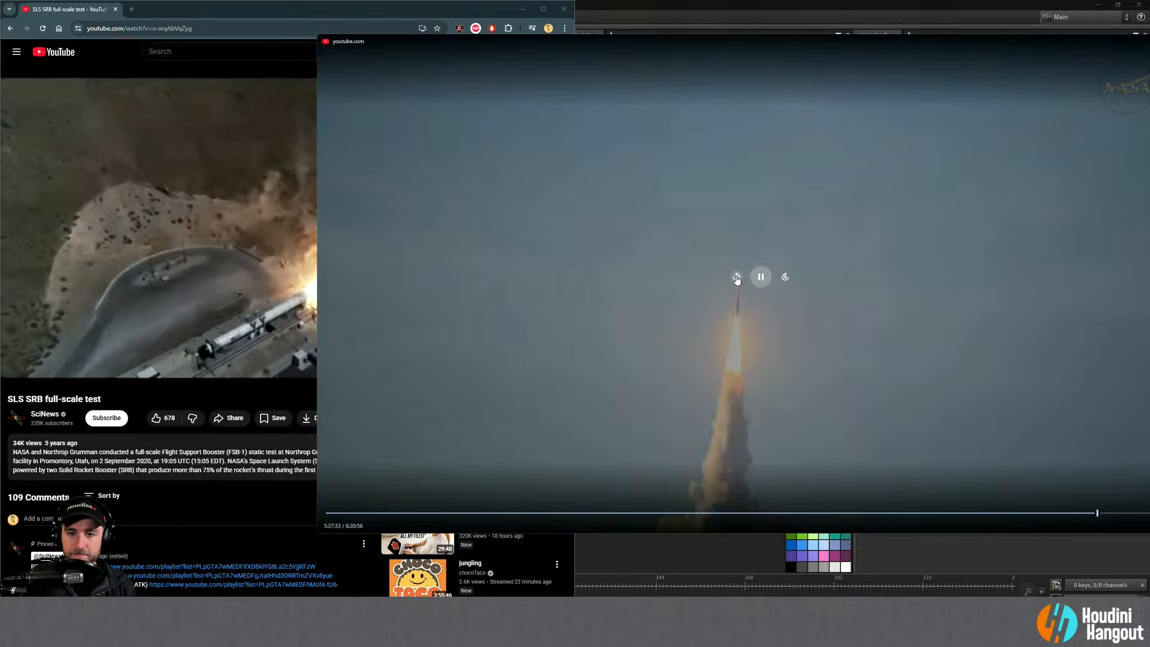
left_click(737, 280)
left_click(737, 280)
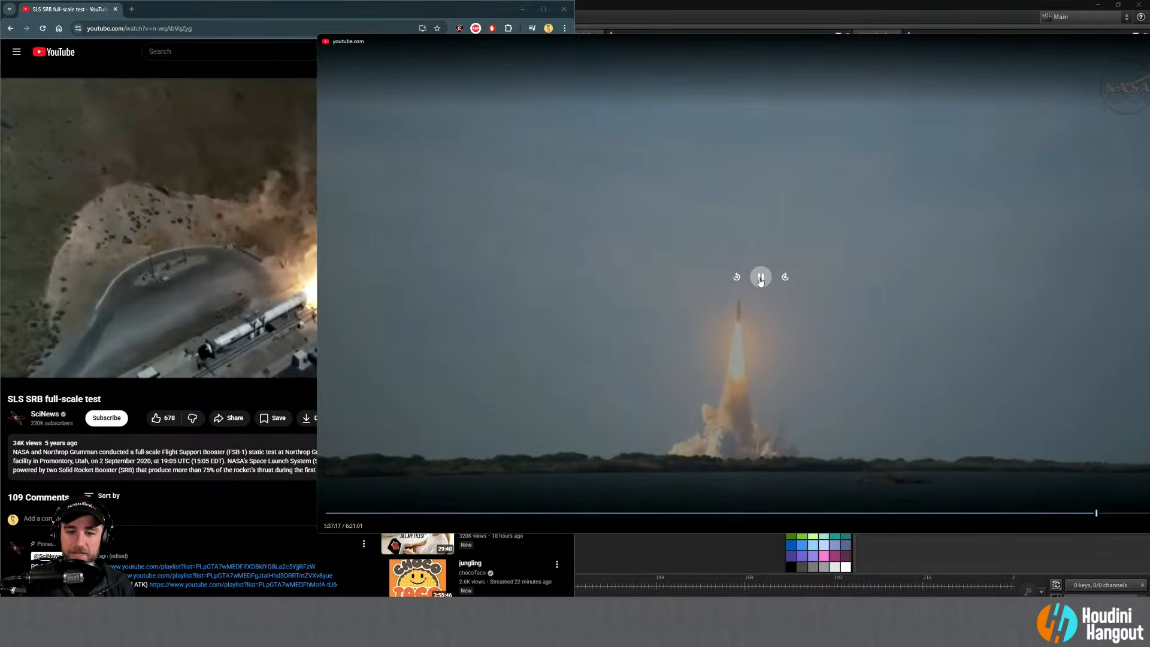
left_click(761, 278)
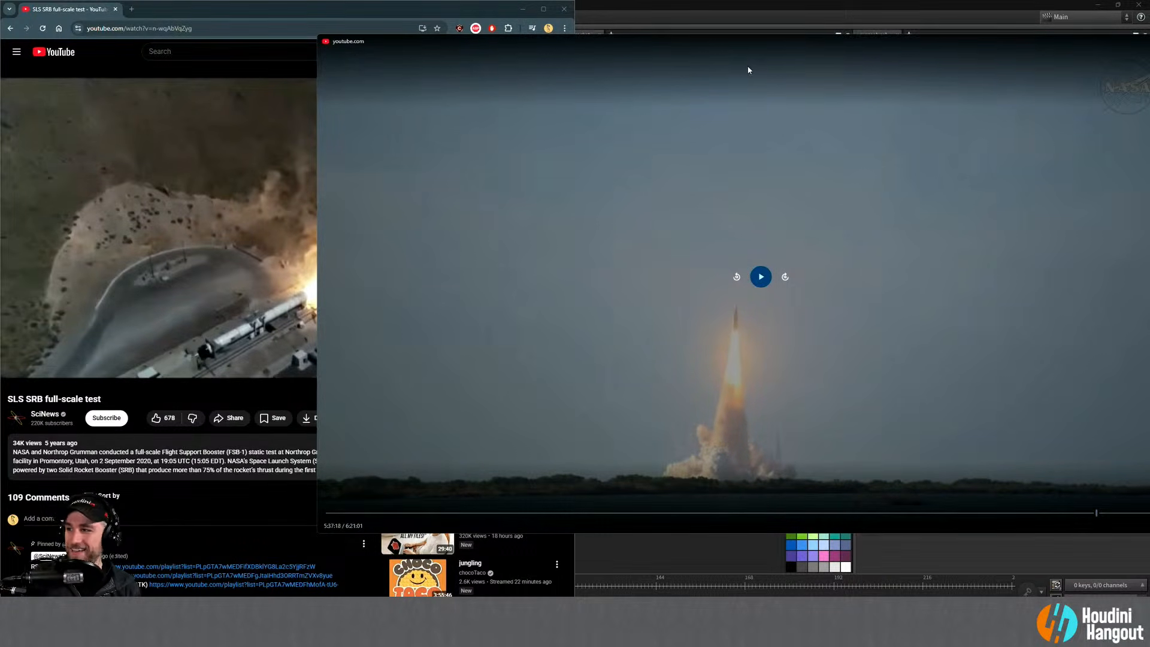
left_click_drag(748, 70, 619, 96)
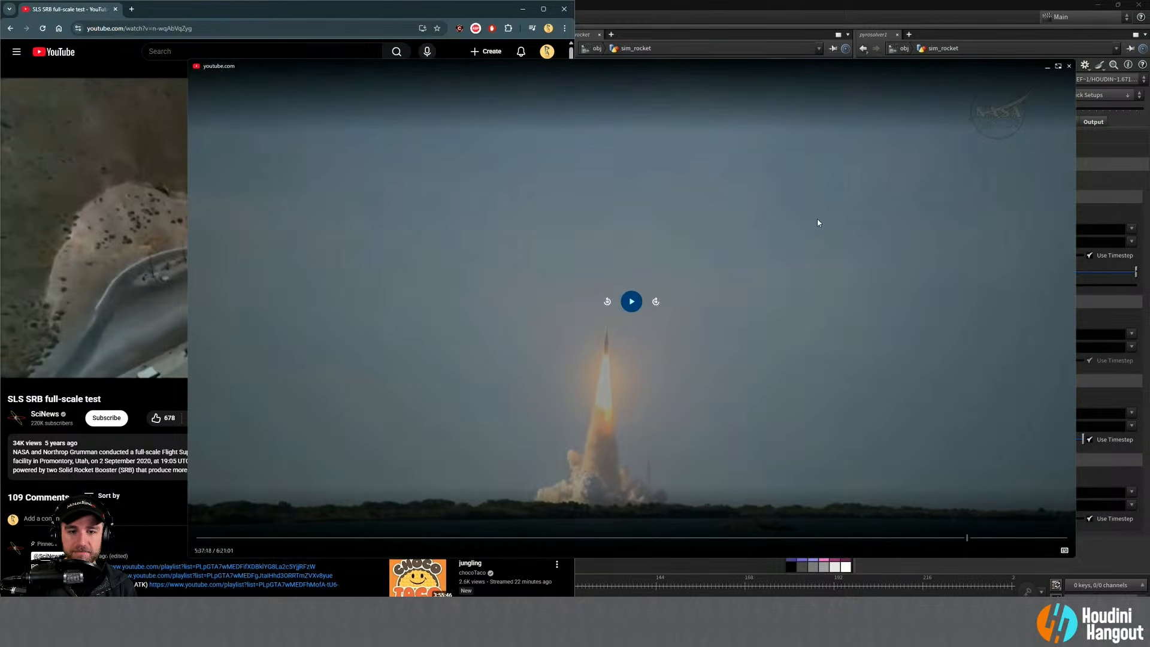
left_click(1047, 67)
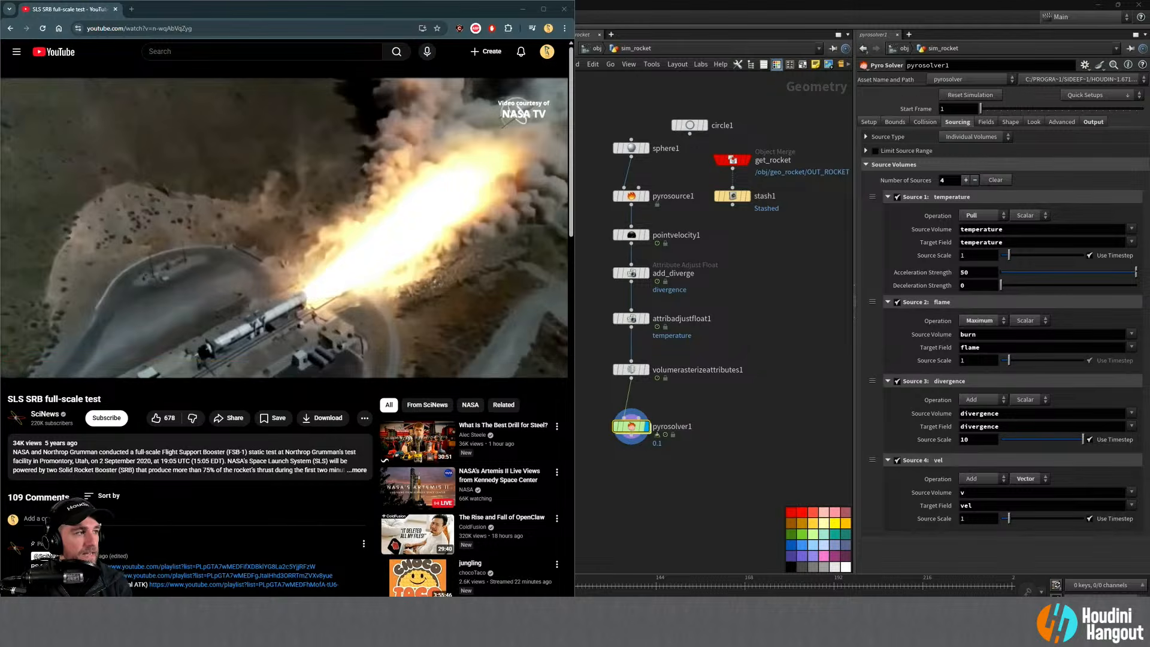
left_click_drag(0, 522, 323, 390)
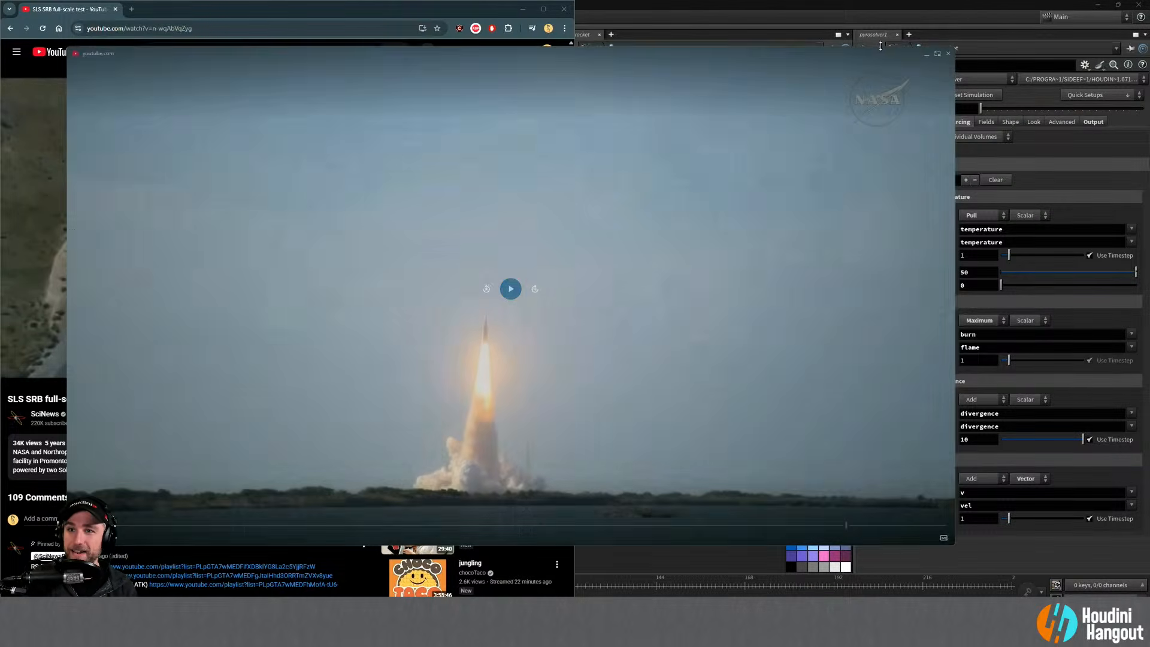
left_click_drag(874, 51, 0, 86)
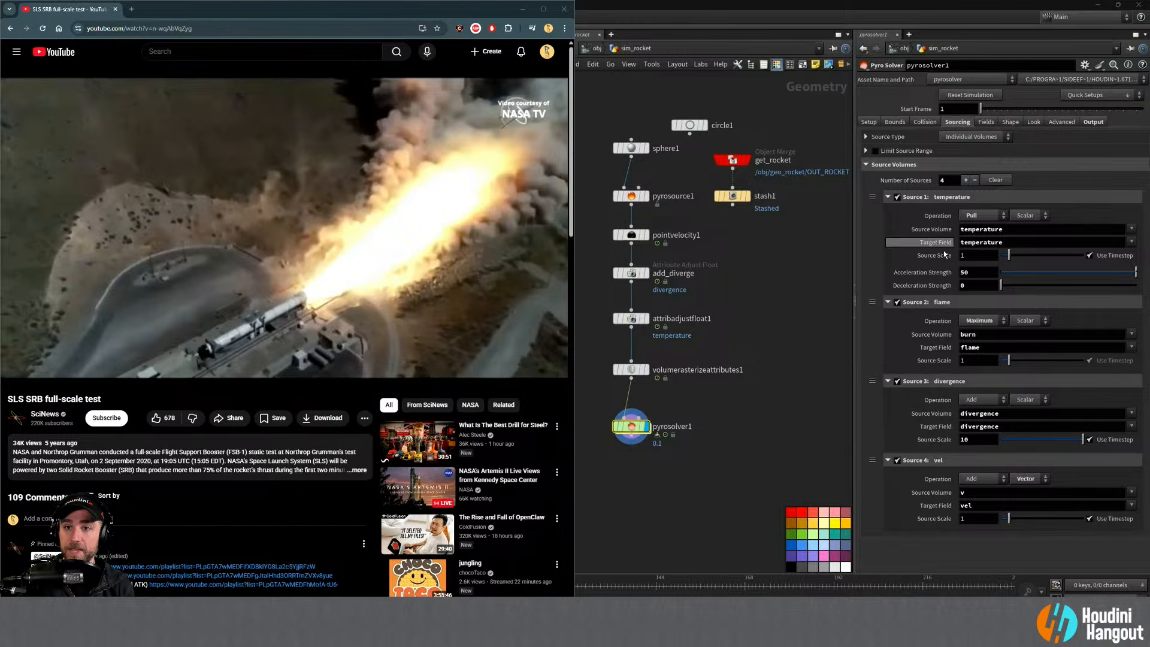
Step: Enable density Emit From Flame on pyrosolver1 and run the simulation from the first frame to check the smoke
left_click(986, 122)
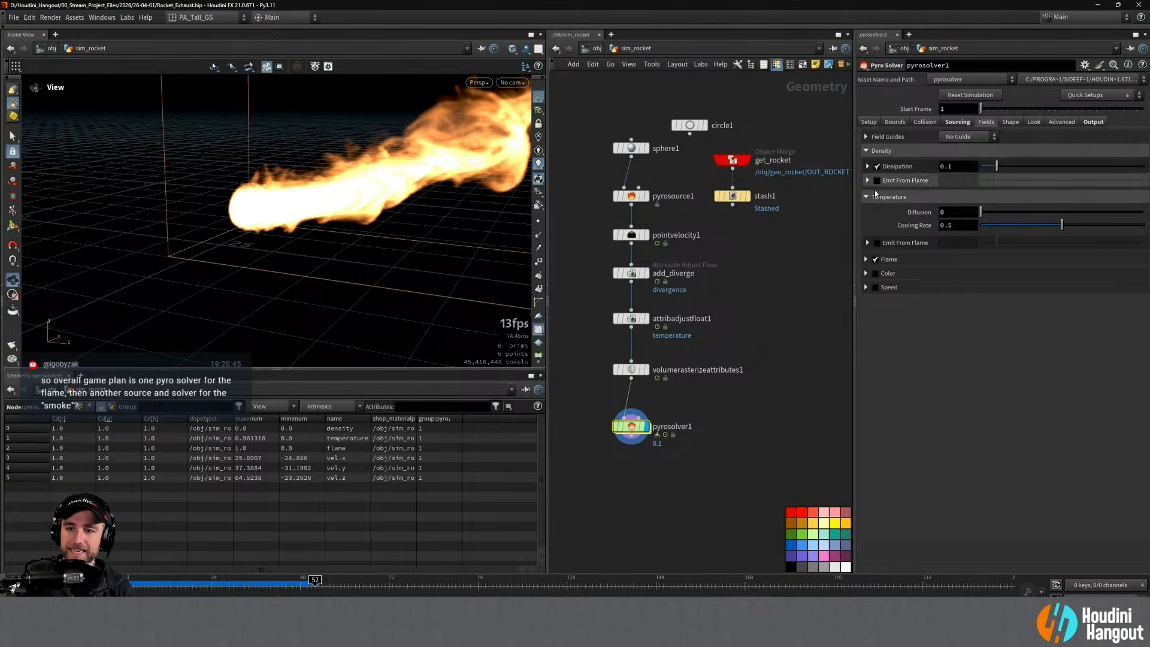
left_click(877, 180)
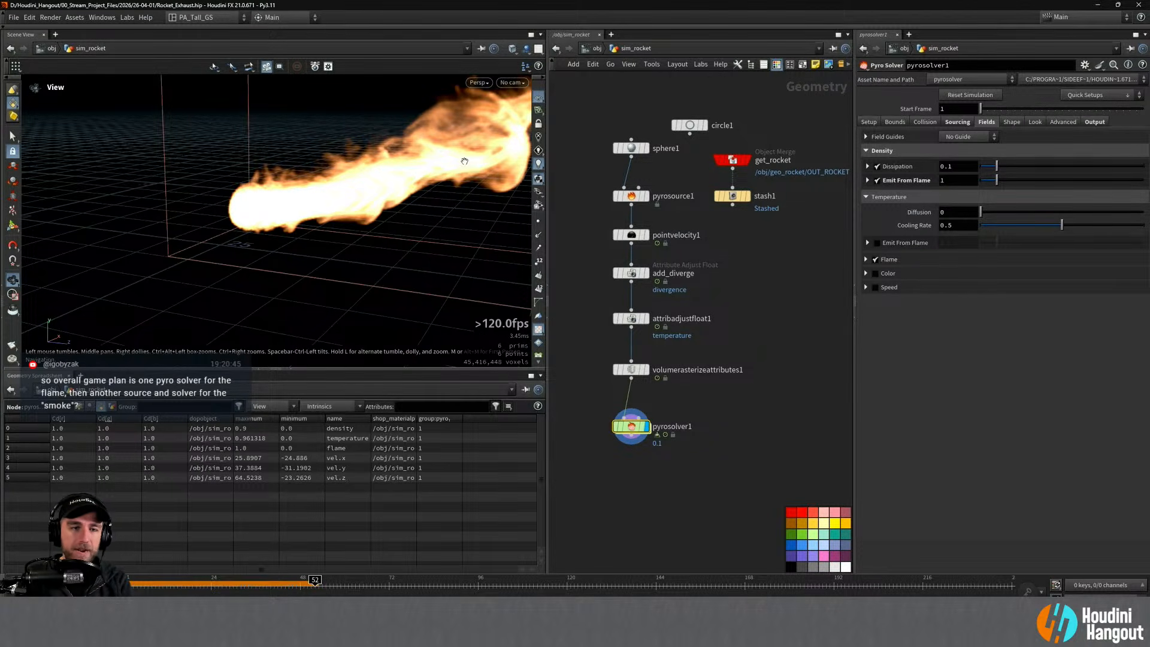
left_click_drag(464, 161, 388, 195)
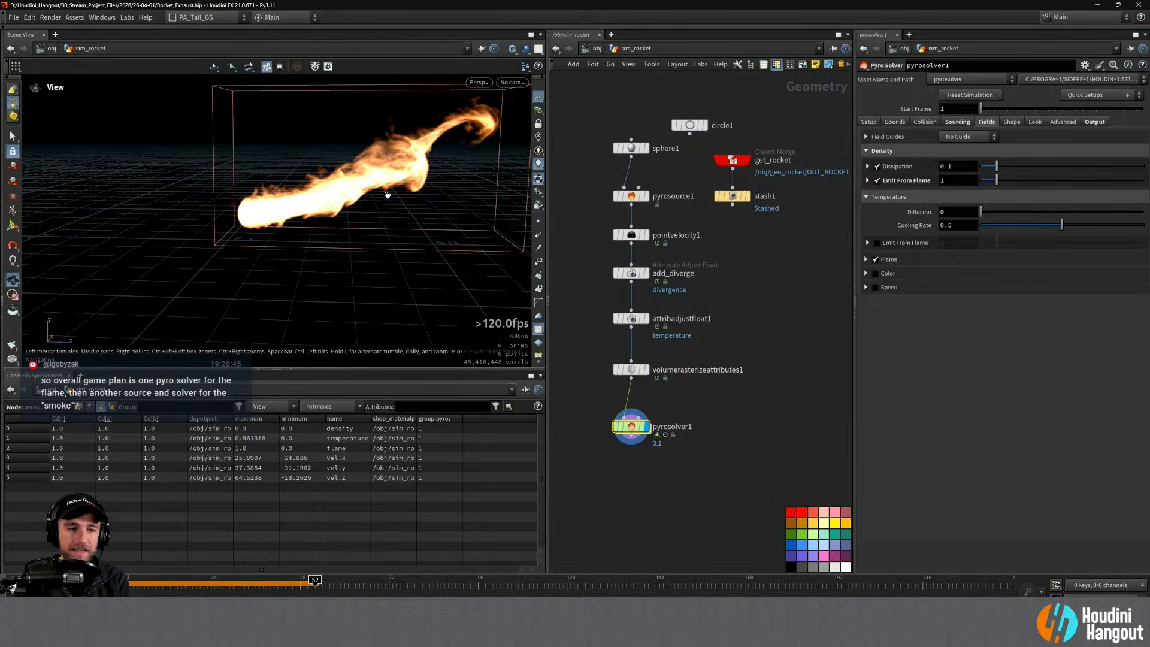
key("ctrl+Up")
key("Up")
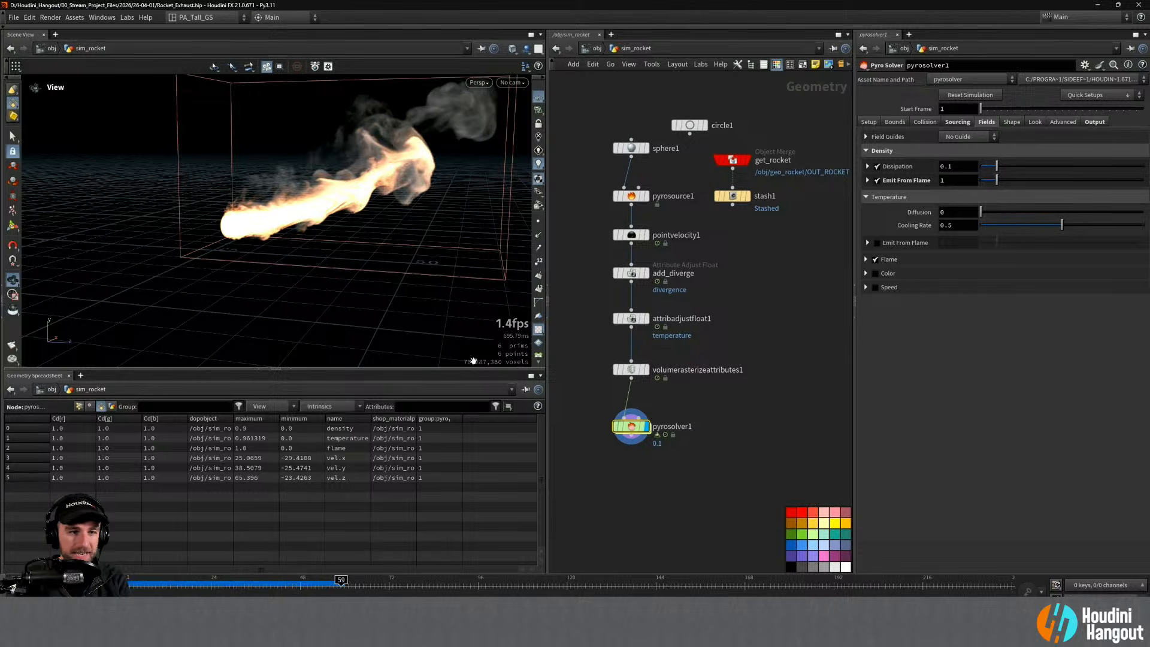
key("ctrl+Up")
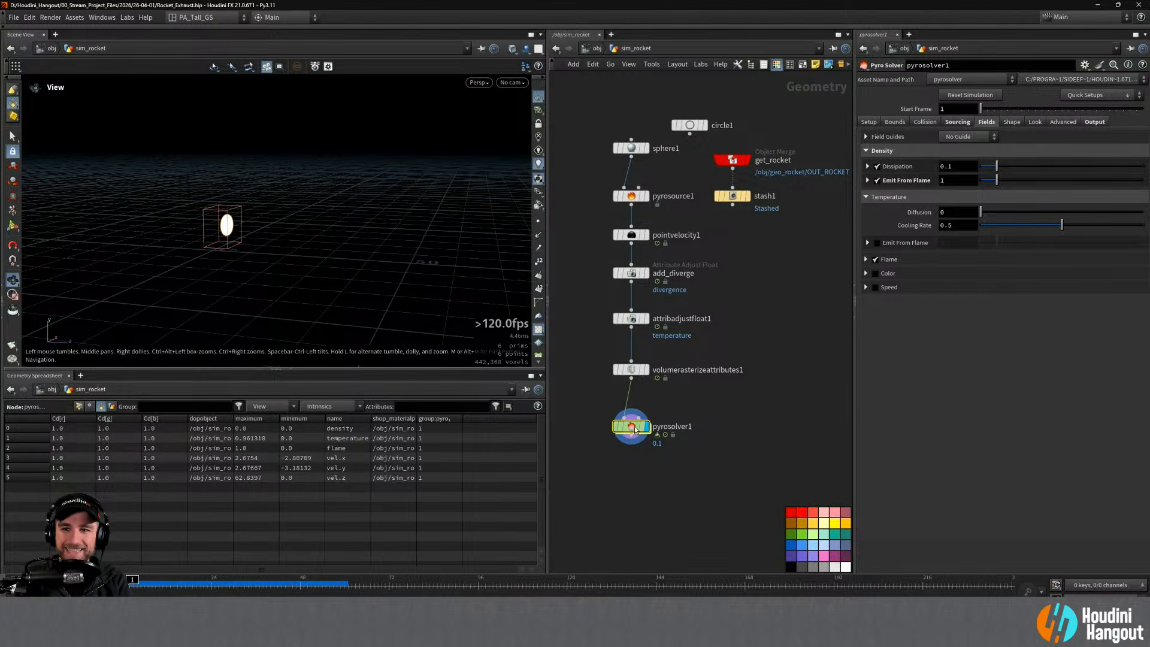
Step: Set pyrosolver1's Voxel Size to 0.2 and run the simulation again
left_click(869, 122)
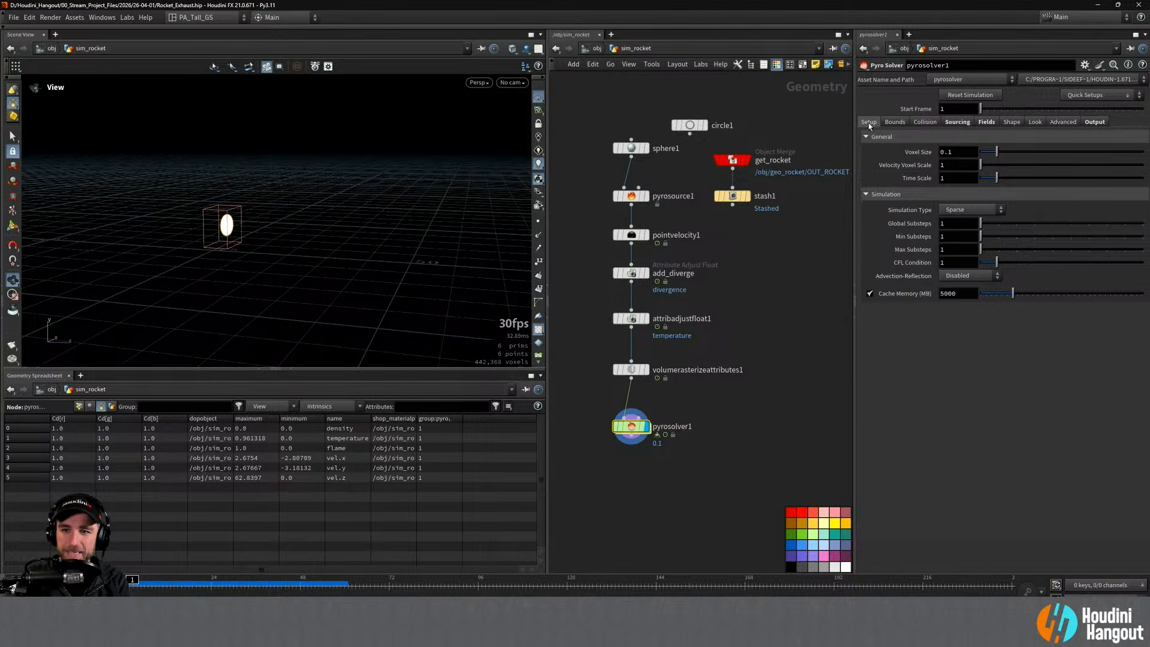
double_click(954, 153)
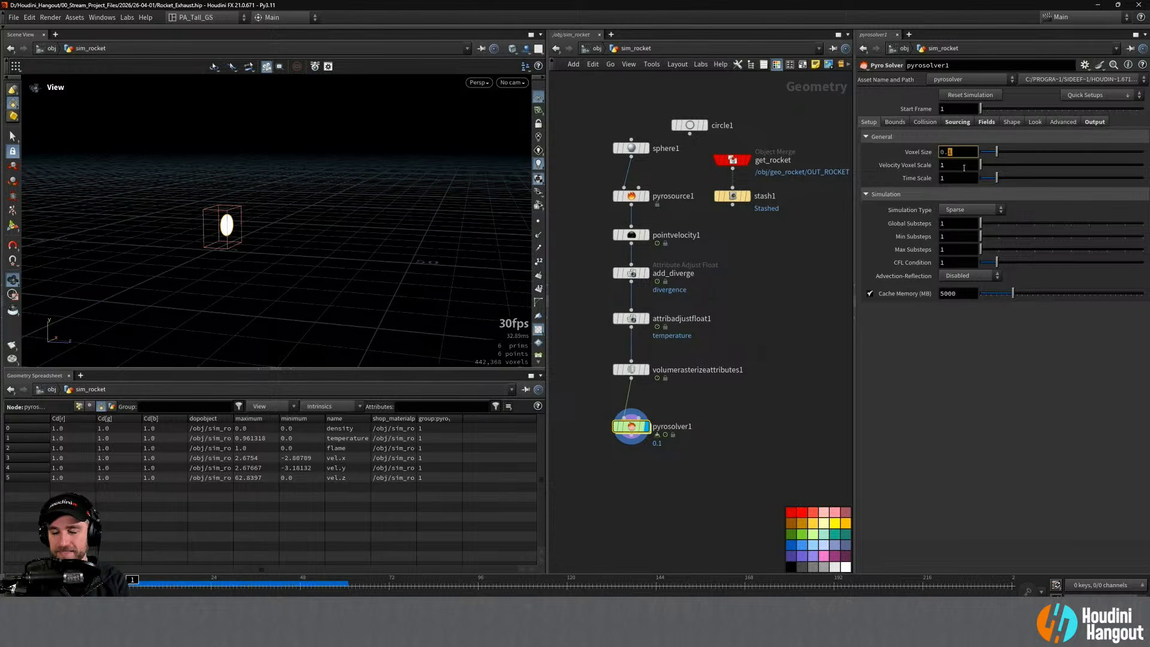
type("2")
key("Return")
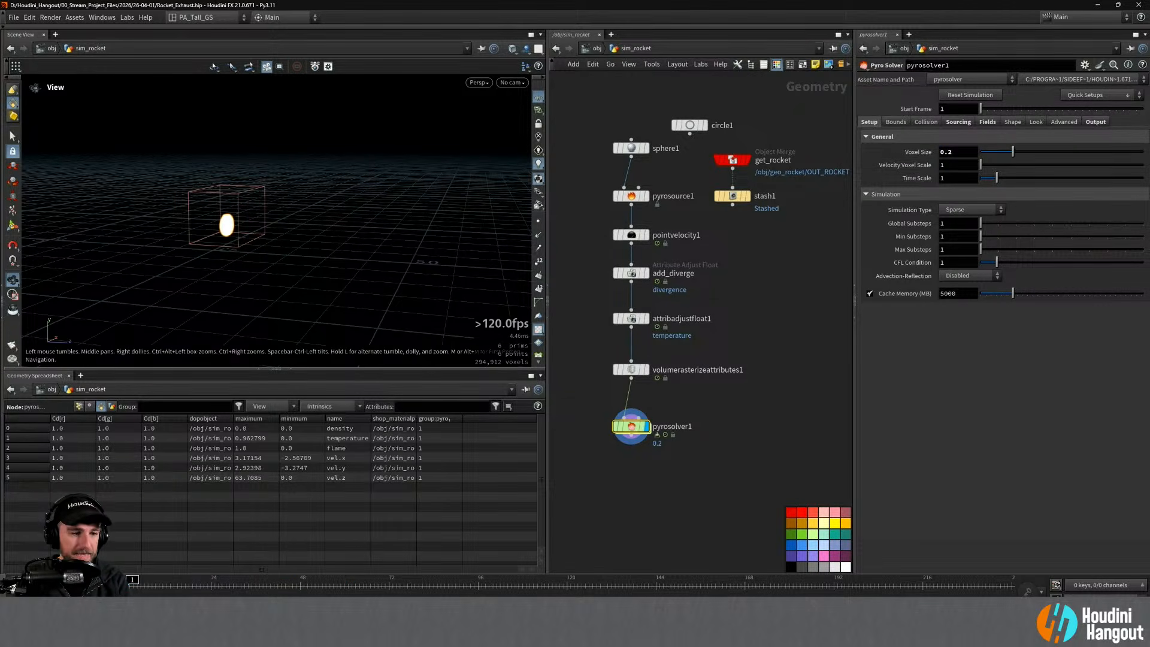
key("Up")
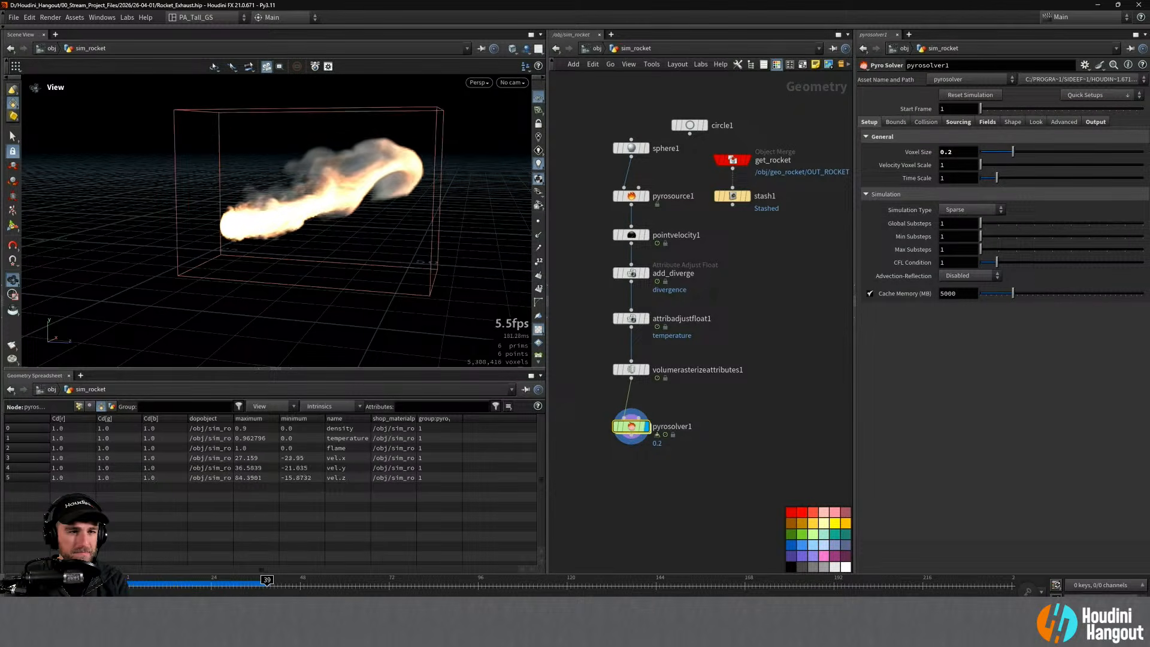
Step: Replay the coarser simulation from the first frame and examine the flame and smoke from several angles
left_click_drag(274, 197, 332, 210)
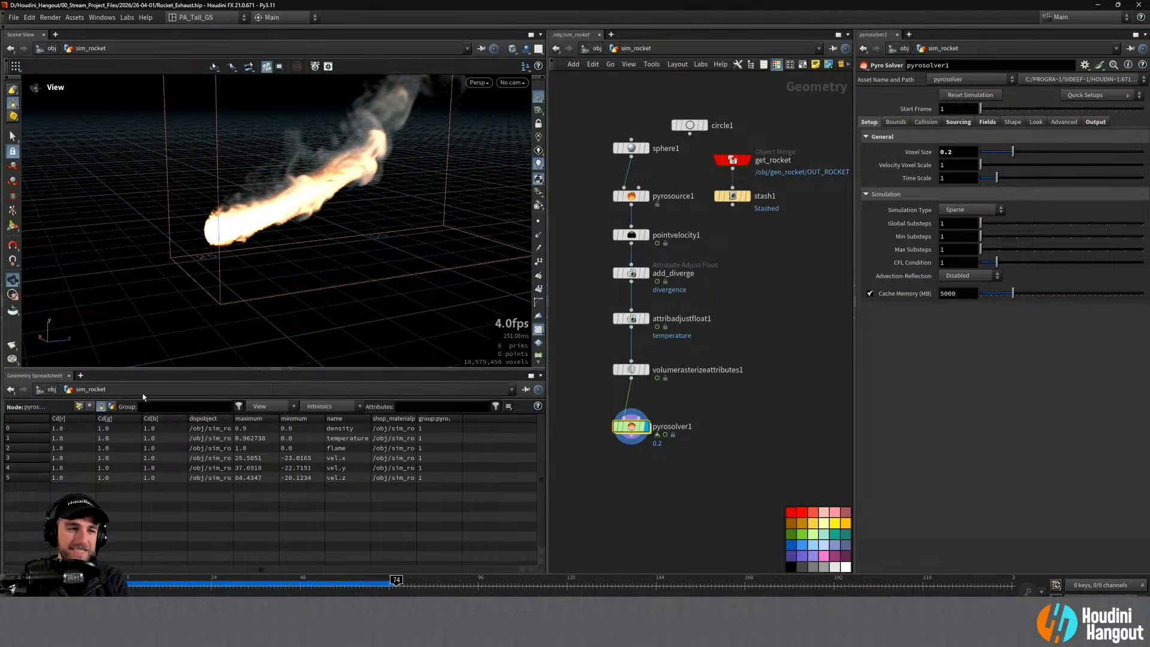
key("ctrl+Up")
left_click_drag(280, 203, 180, 239)
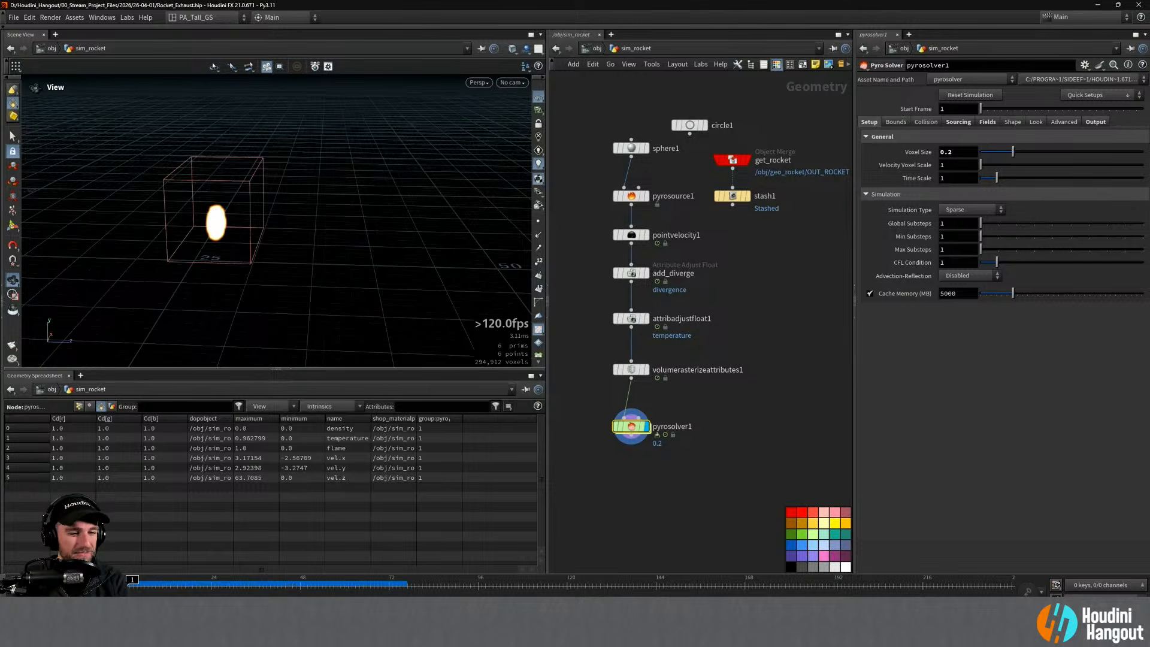
key("Up")
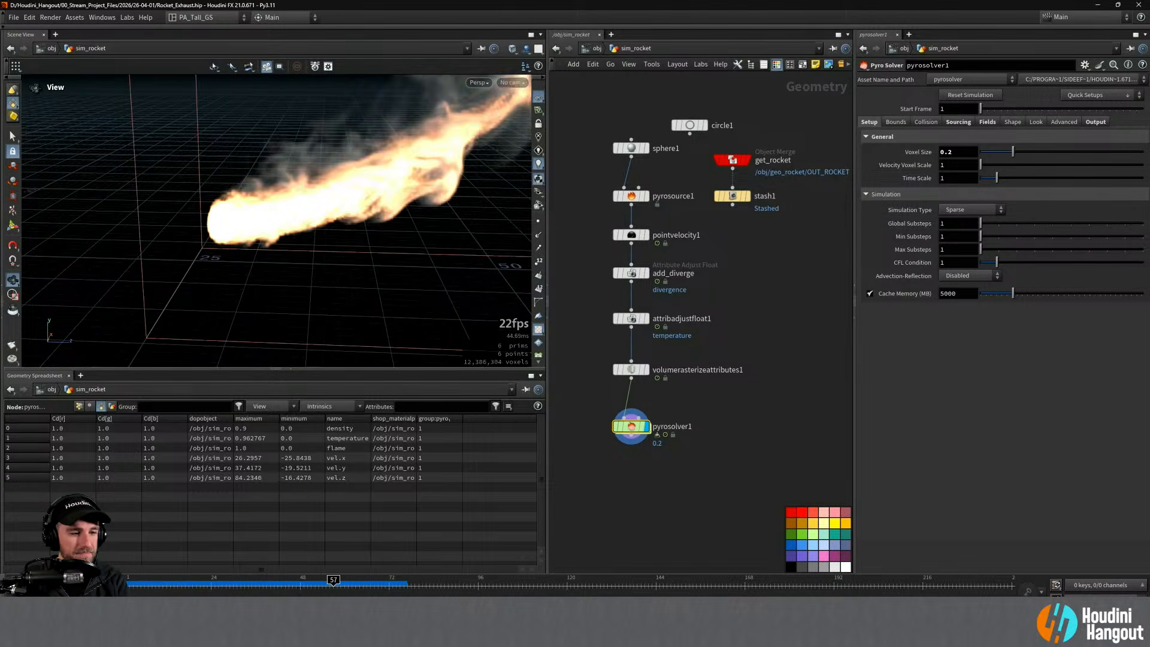
key("ctrl+Up")
key("Up")
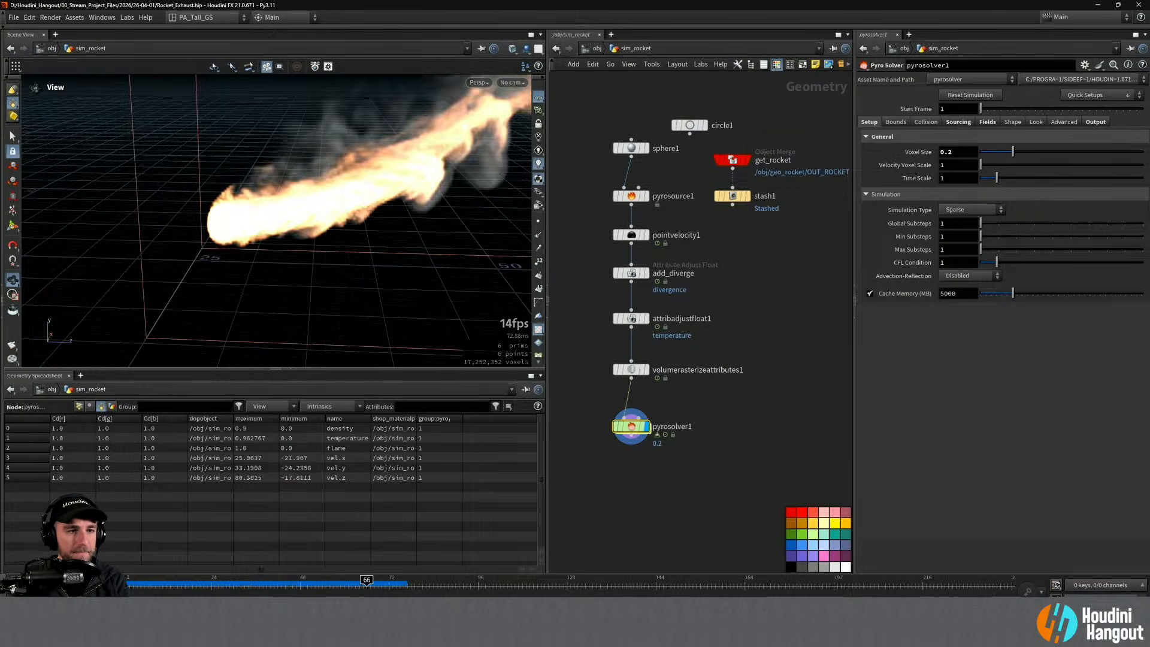
Step: Return to the first frame, enlarge the viewport, and set pyrosolver1's Max Substeps to 4
key("ctrl+Up")
left_click_drag(184, 206, 237, 230)
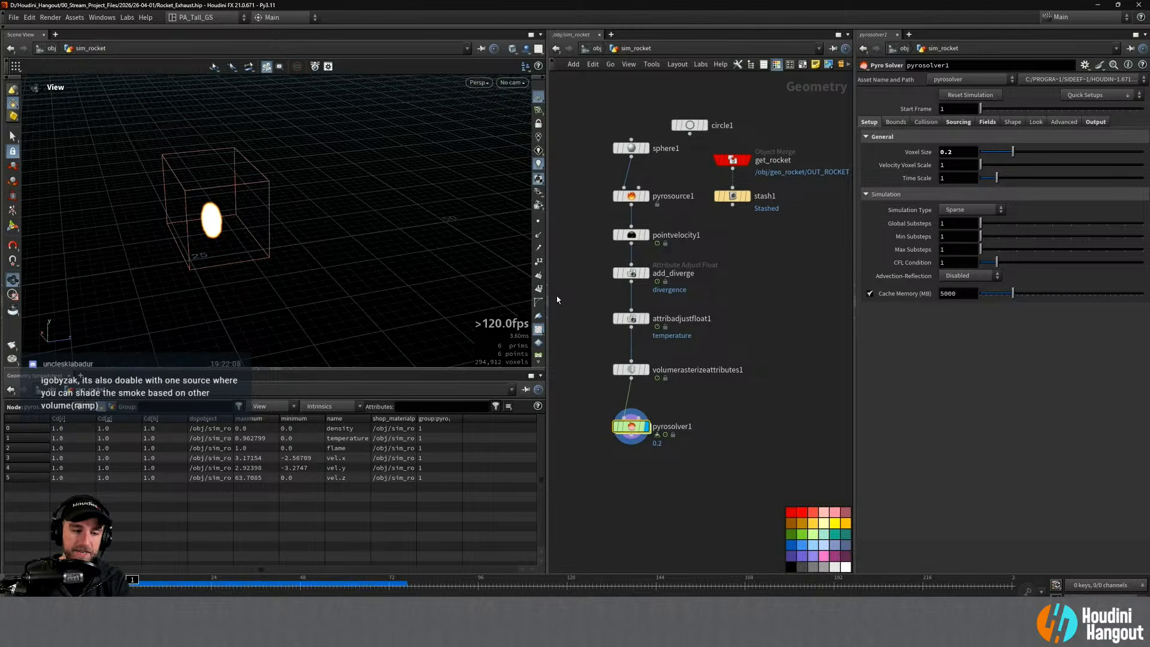
left_click_drag(211, 199, 159, 181)
left_click_drag(275, 370, 275, 419)
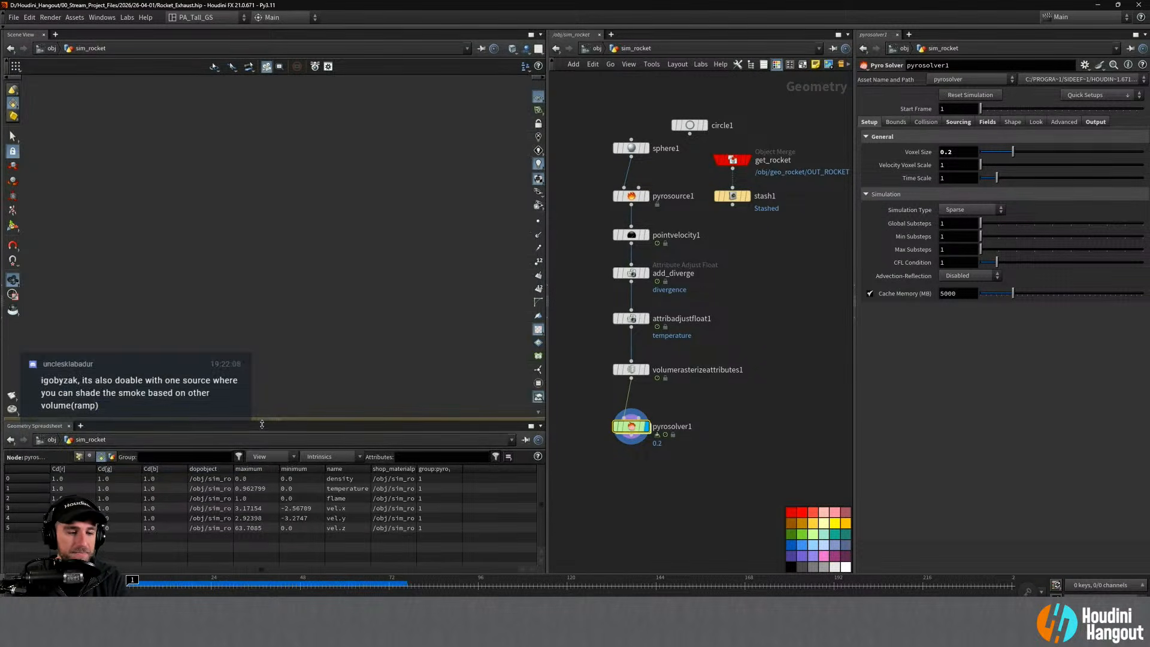
scroll(231, 250, "up", 3)
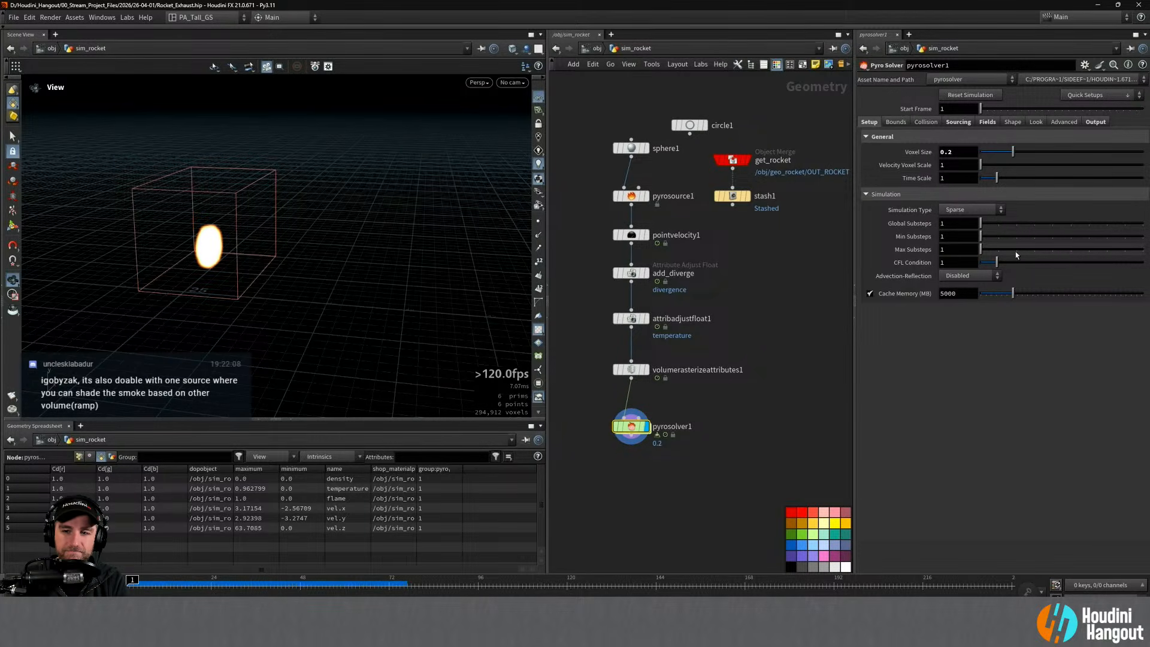
left_click(1034, 249)
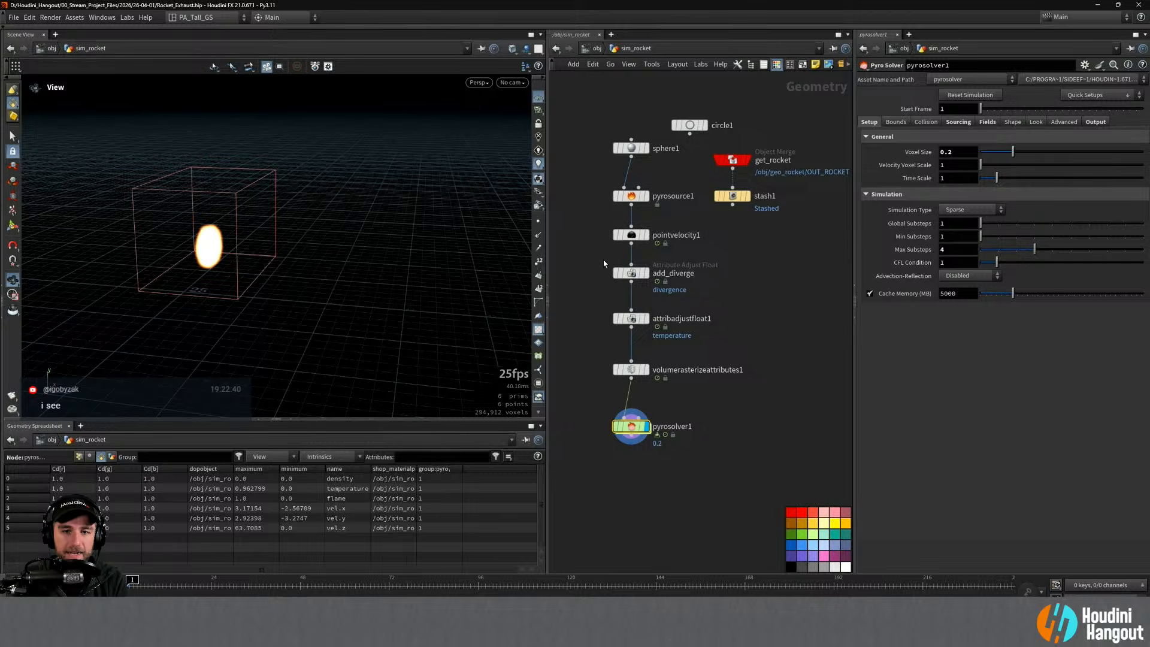
Step: Display pointvelocity1 with point velocity trails, turn off its temperature visualization, and inspect the trails from the side
left_click(618, 234)
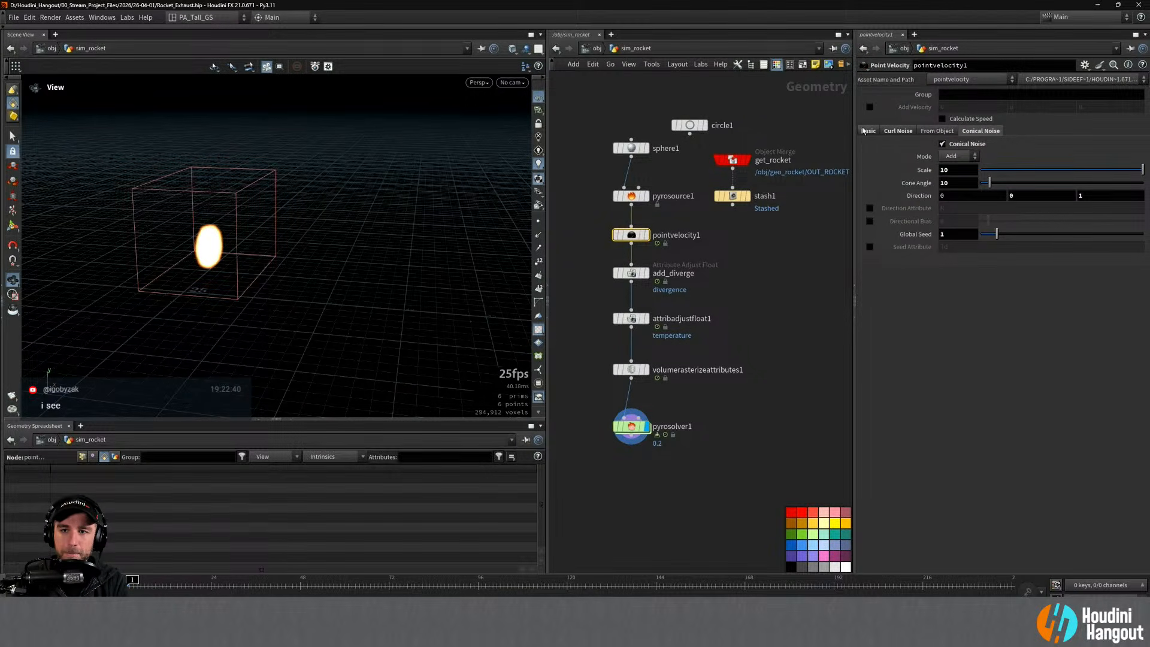
left_click(865, 130)
left_click(646, 234)
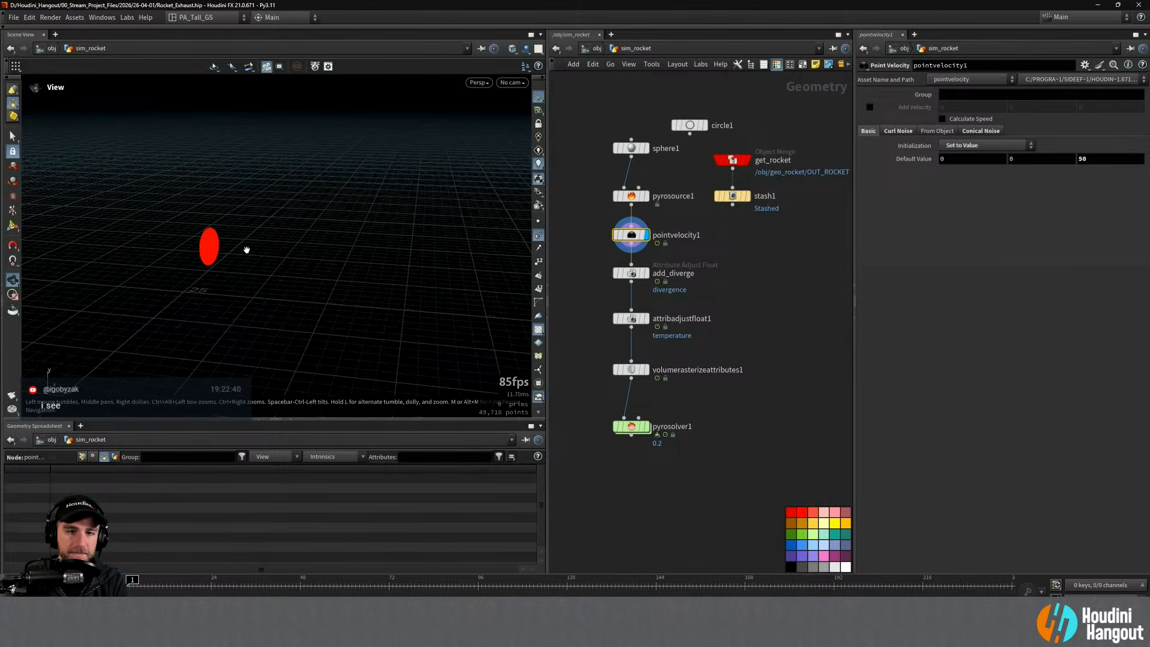
left_click(539, 247)
scroll(175, 244, "up", 10)
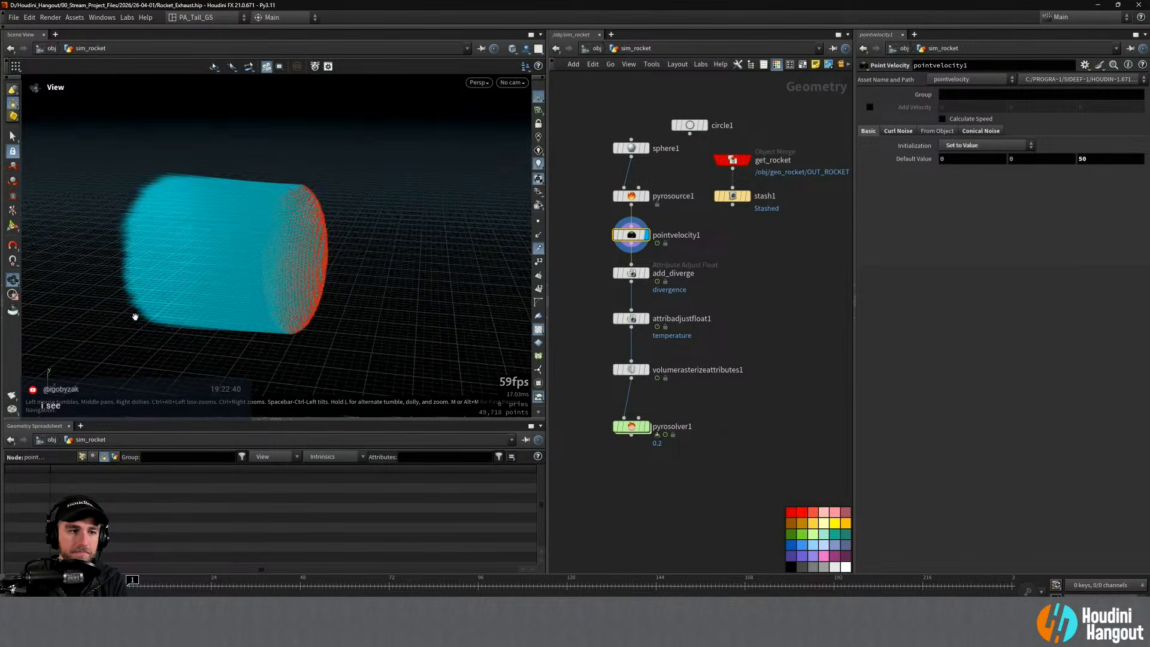
middle_click(626, 237)
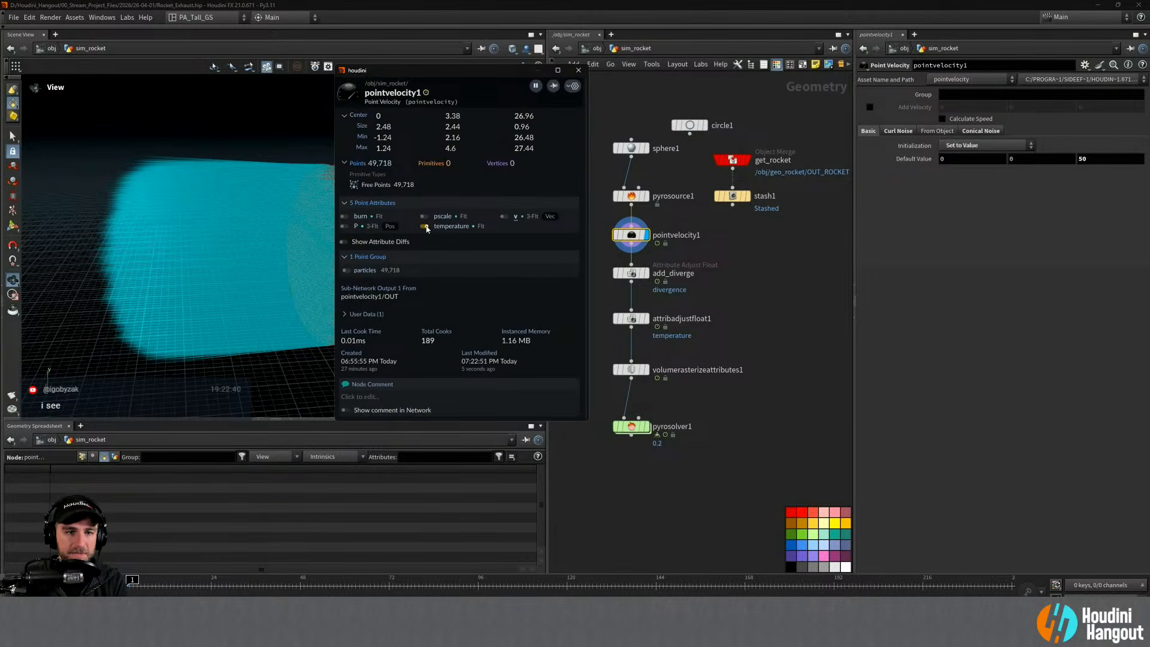
left_click(578, 70)
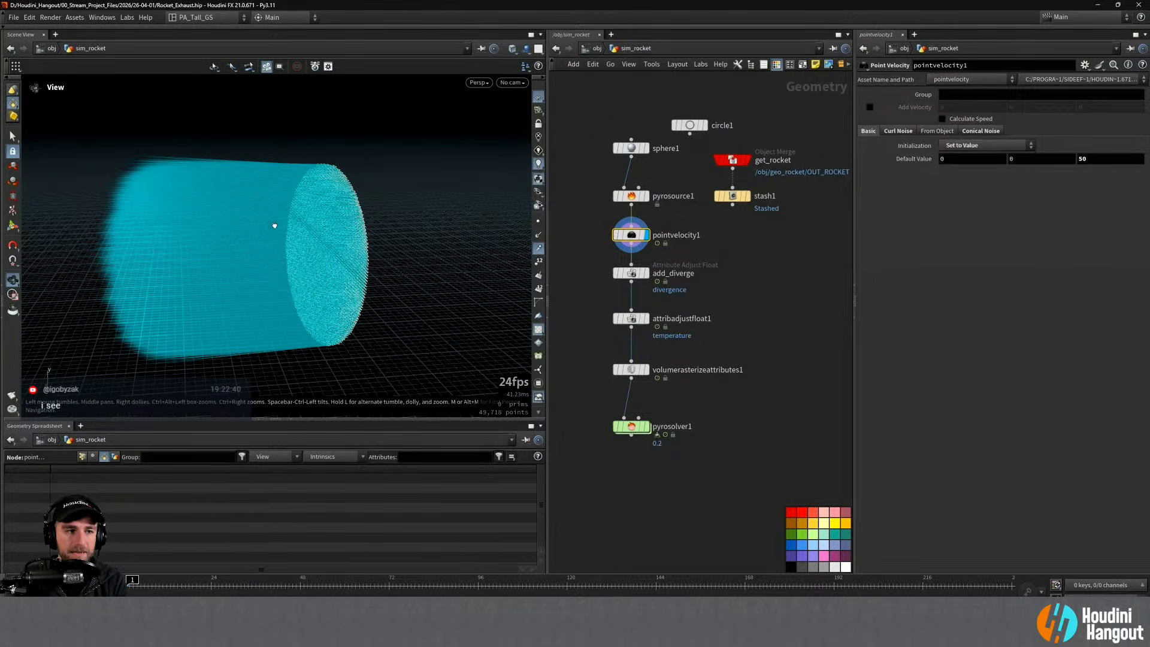
left_click_drag(275, 225, 259, 213)
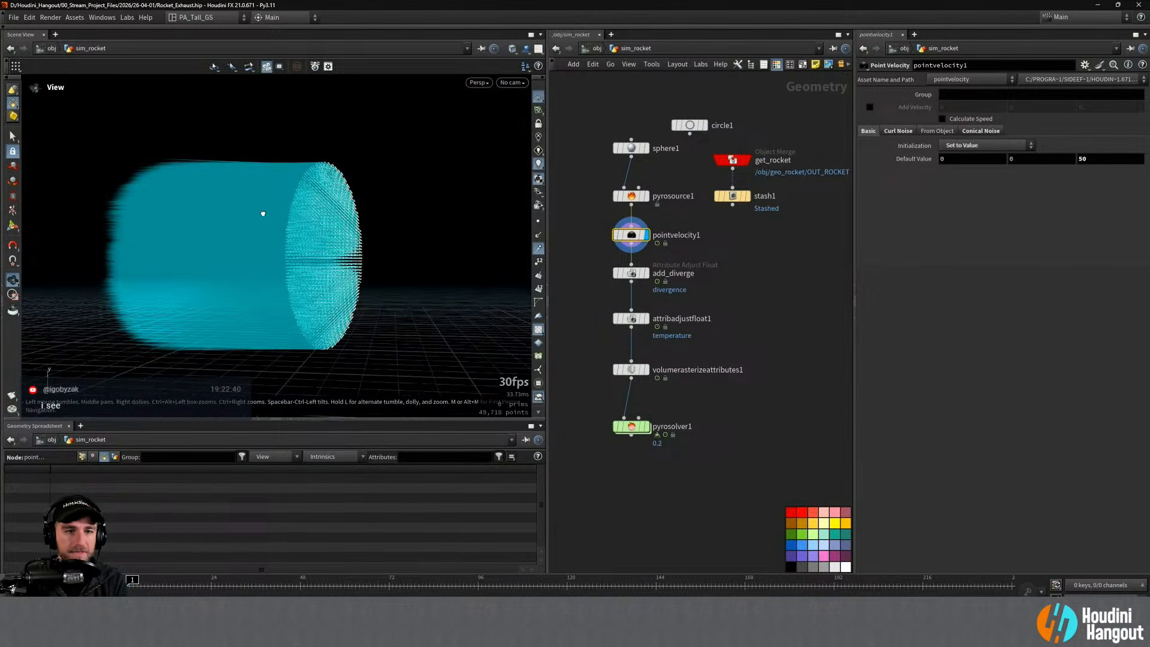
Step: Set the Z component of pointvelocity1's Default Value to 100 and open its Conical Noise settings
left_click(1096, 157)
type("100")
key("Return")
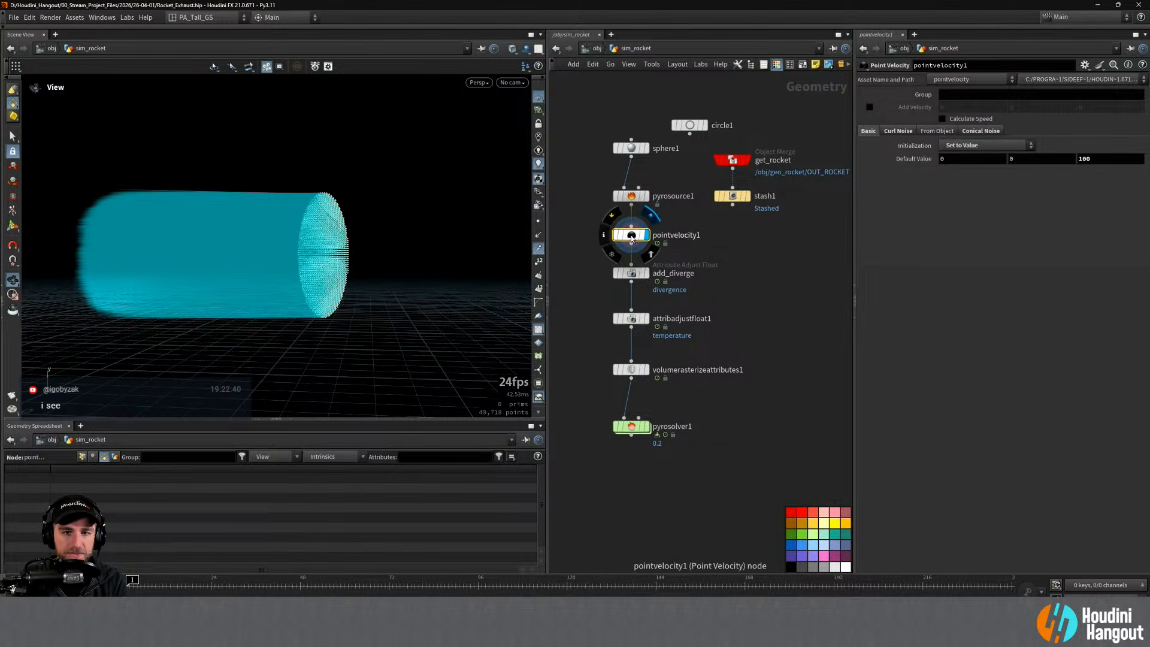
left_click(971, 130)
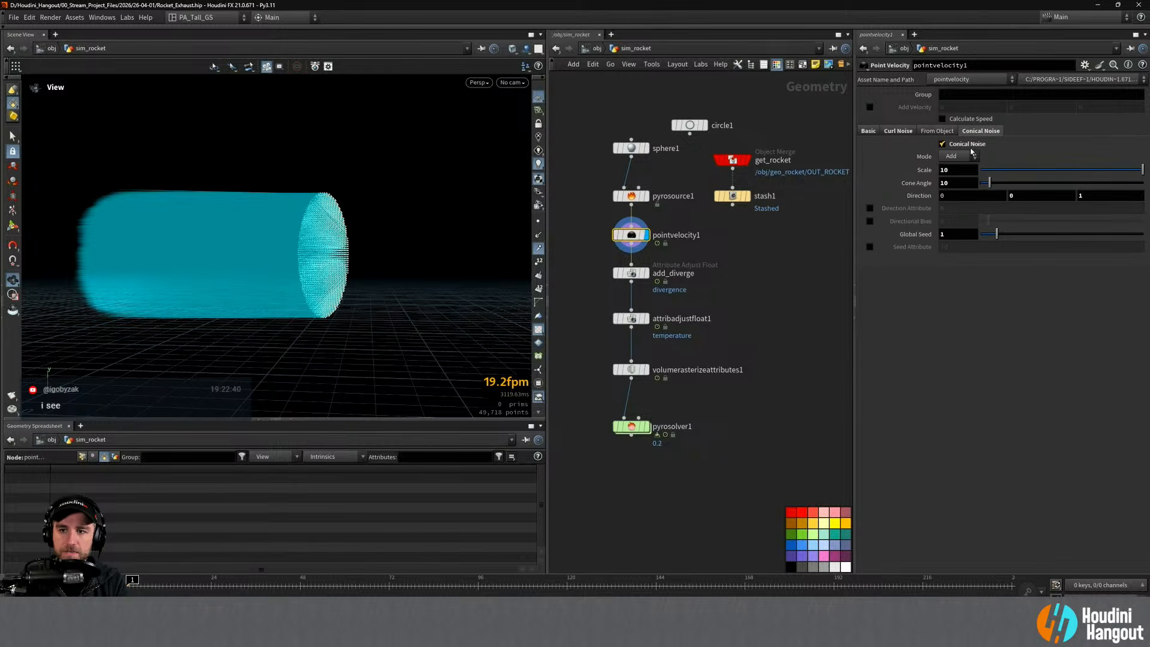
Step: Try Conical Noise Scale values of 20 and 1063 on pointvelocity1 and inspect how the velocity trails spread
left_click(960, 168)
type("20")
key("Return")
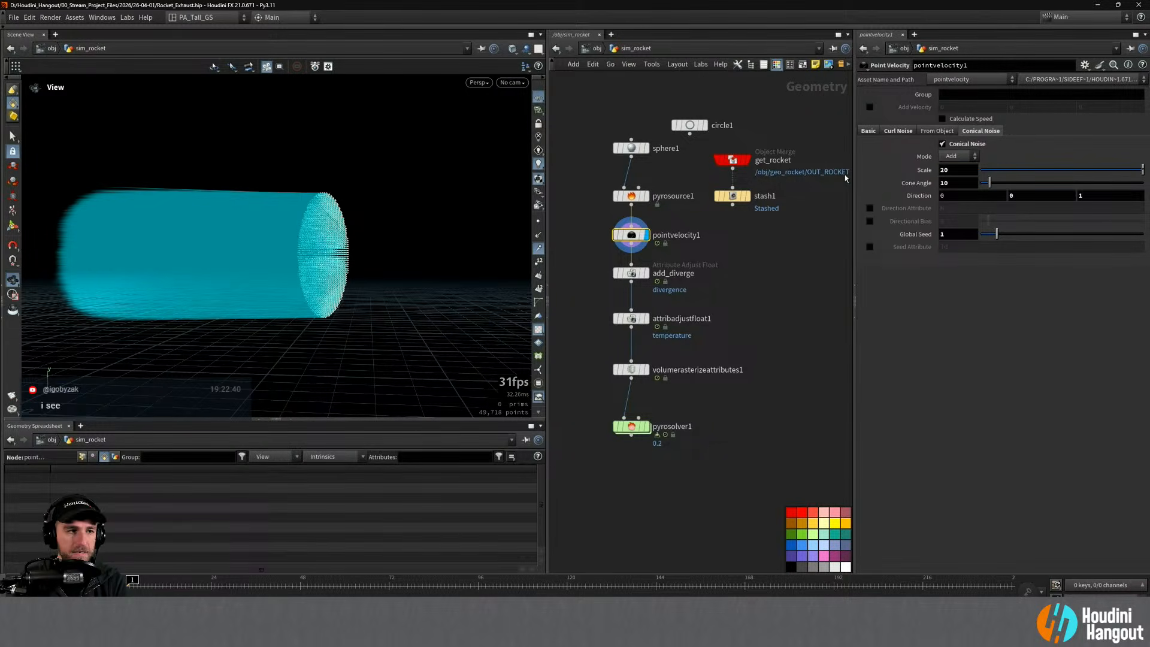
middle_click_drag(959, 170, 1141, 145)
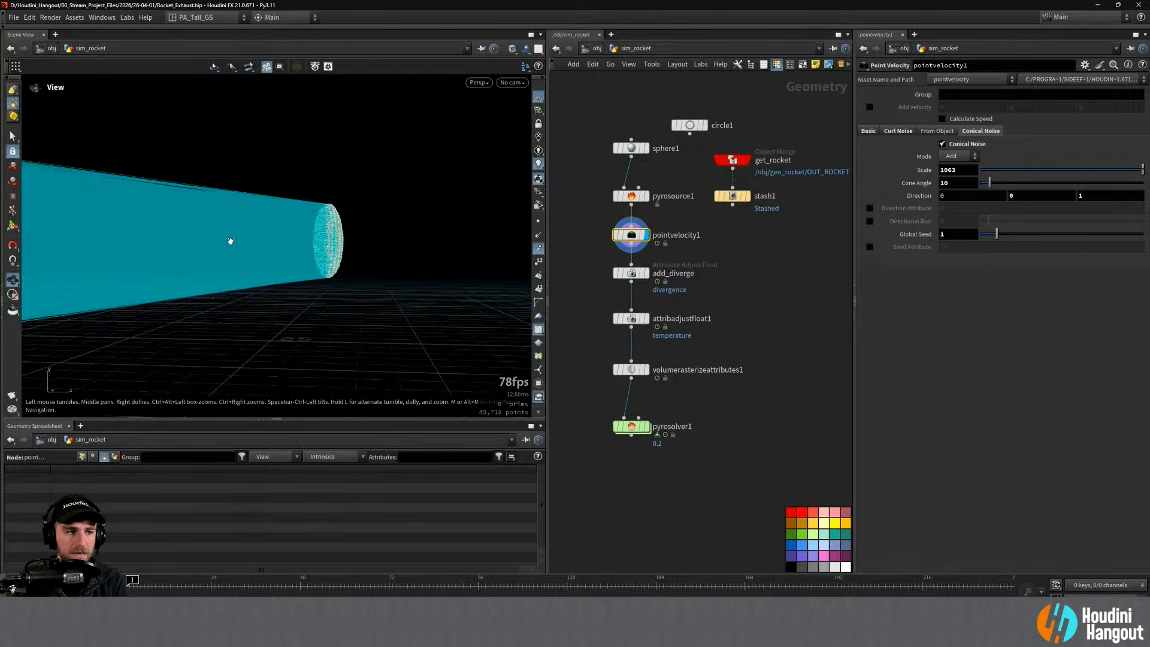
right_click_drag(234, 258, 203, 236)
left_click_drag(203, 236, 153, 239)
left_click(538, 248)
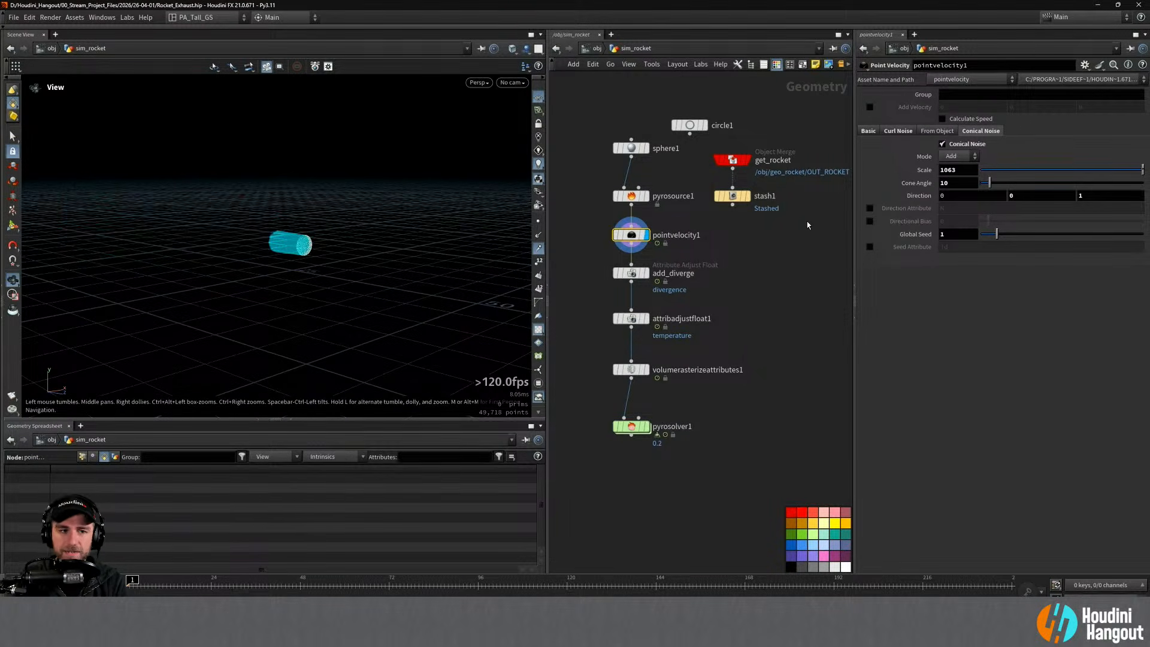
Step: Set pointvelocity1's Conical Noise Scale to 30 and its Cone Angle to 20.9
middle_click(924, 169, "ctrl")
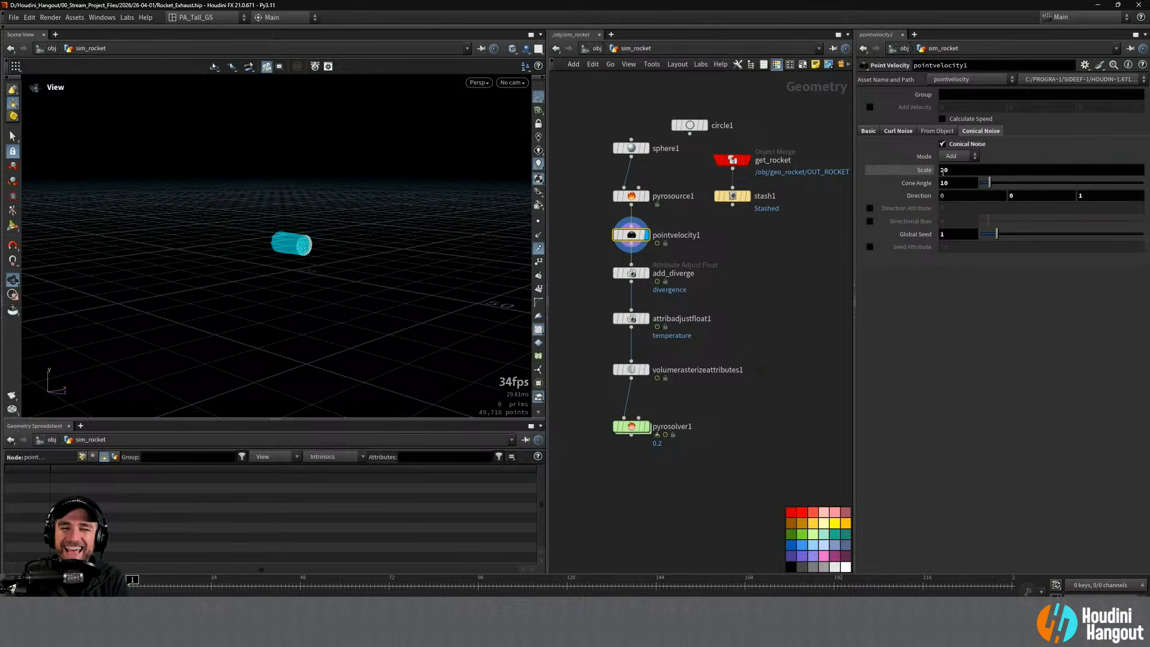
double_click(956, 170)
type("0.14")
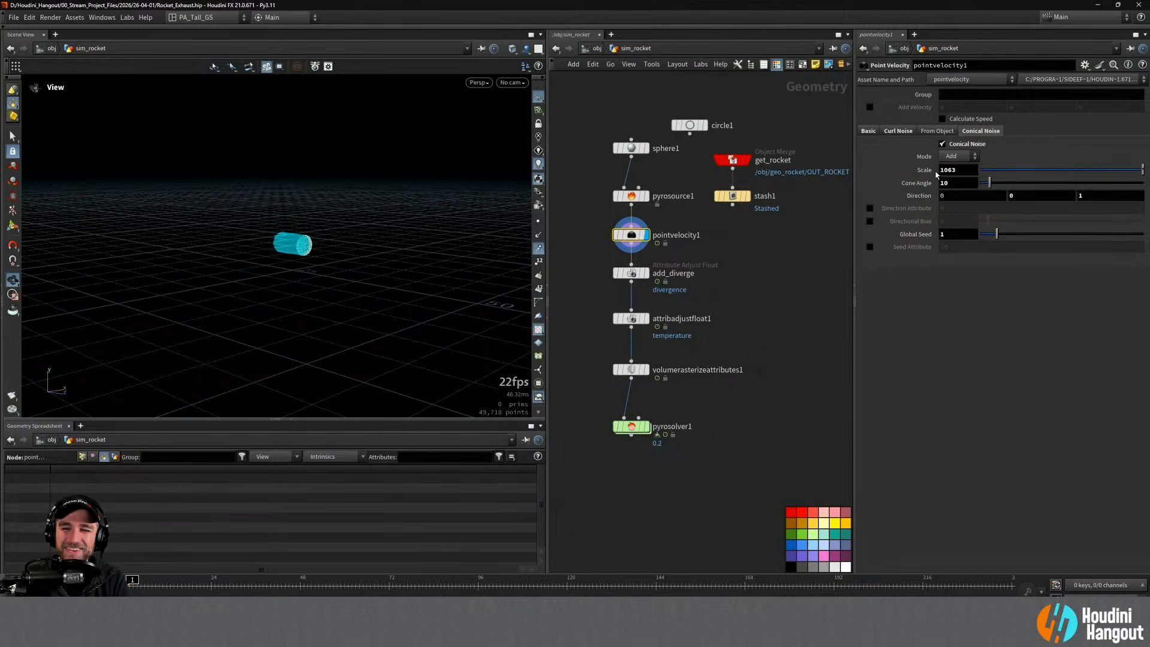
key("Return")
left_click_drag(985, 174, 1147, 171)
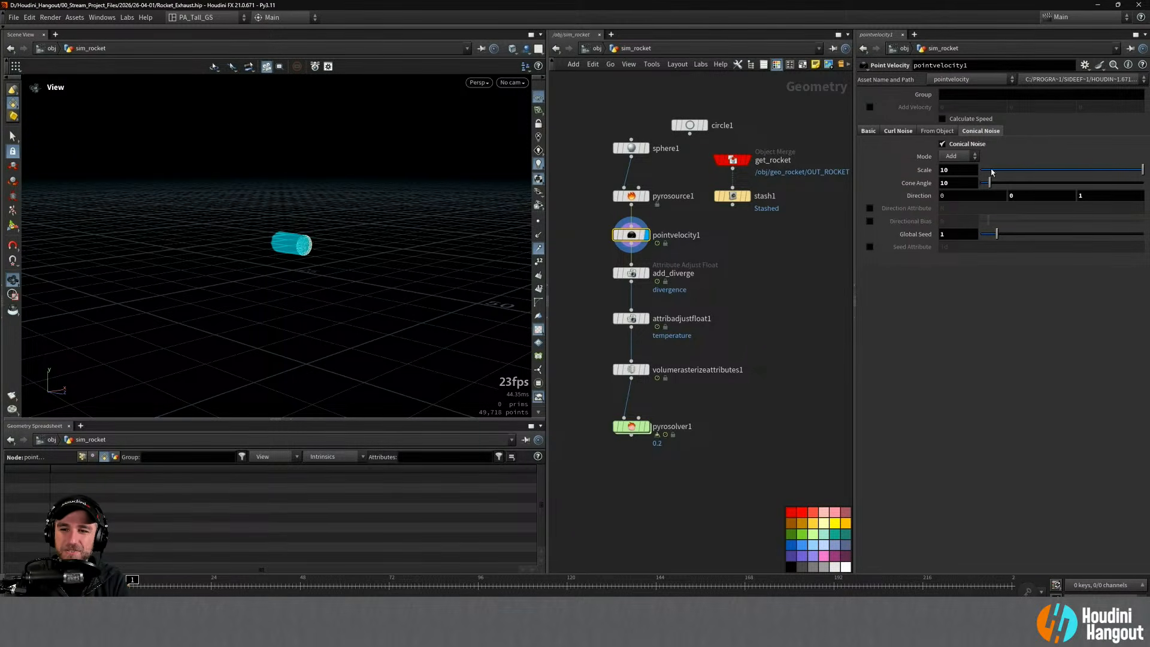
middle_click_drag(963, 170, 1065, 150)
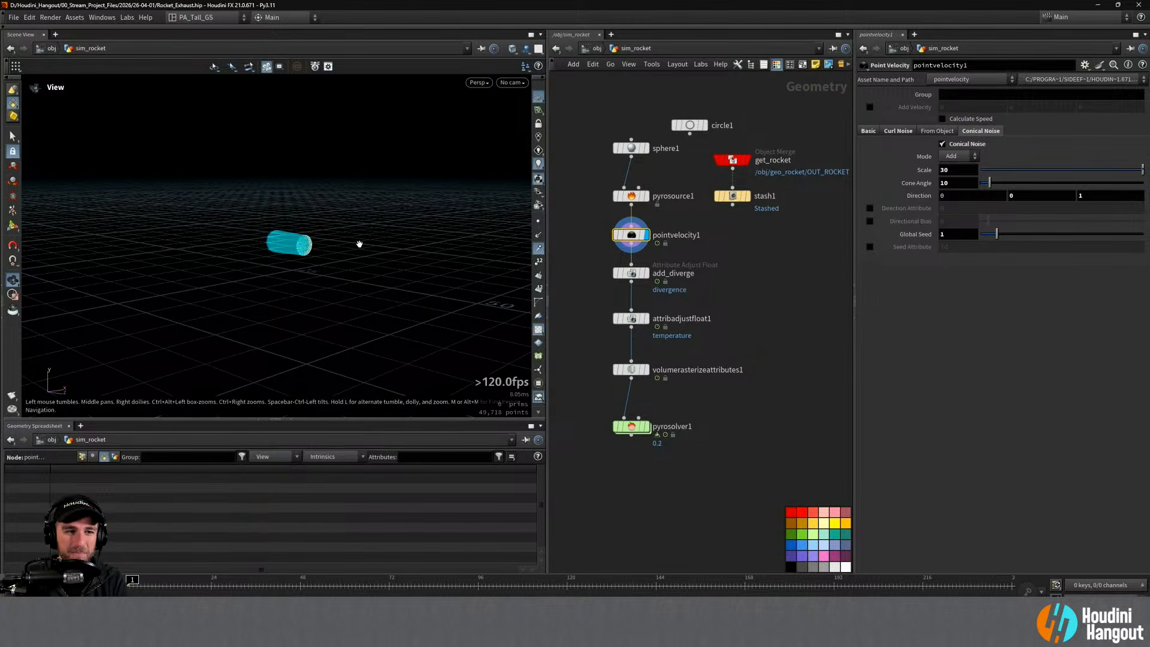
left_click_drag(307, 246, 383, 210)
right_click_drag(384, 209, 497, 161)
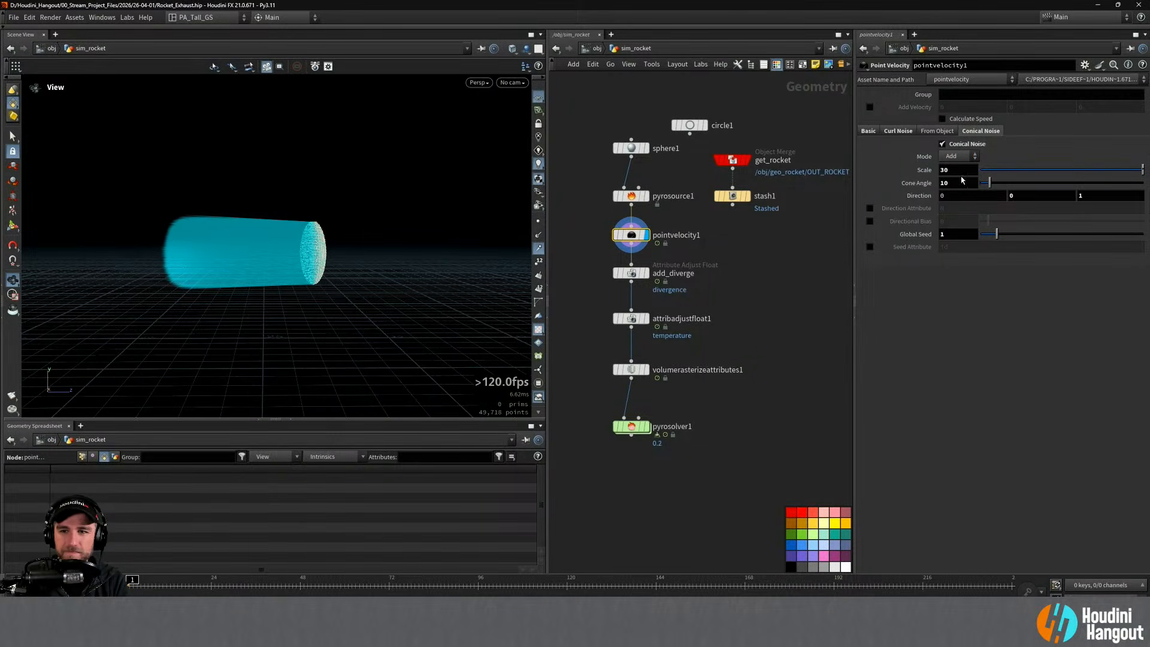
mouse_move(989, 182)
left_mouse_down()
mouse_move(1062, 182)
mouse_move(1000, 184)
left_mouse_up()
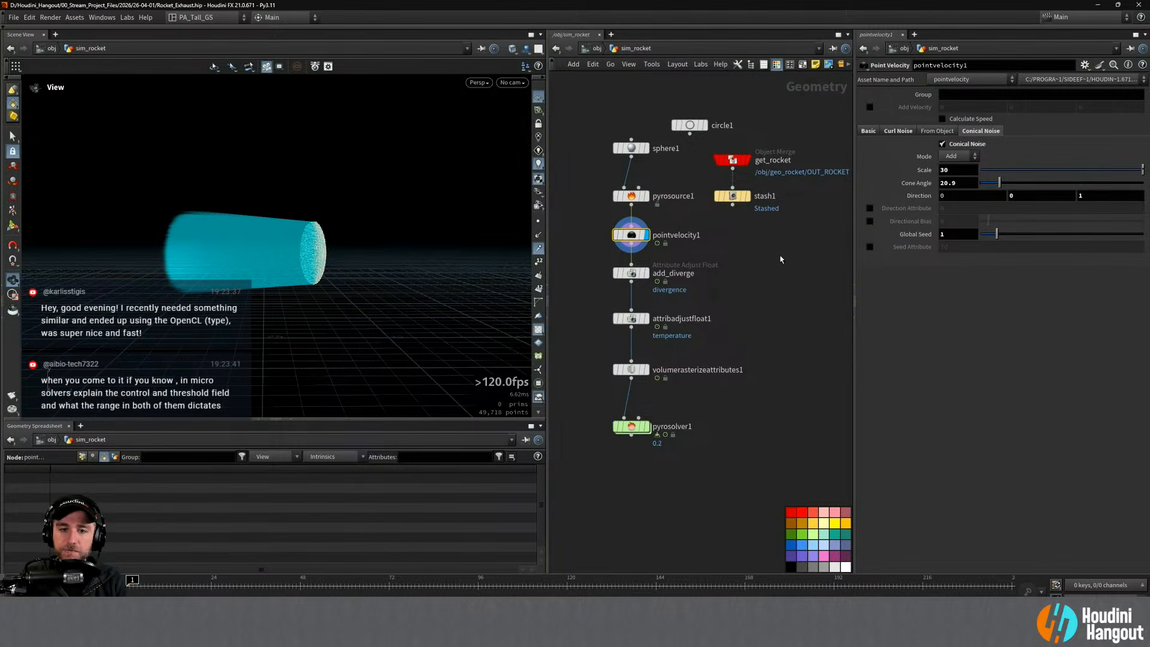
Step: Display pyrosolver1, try the Minimal OpenCL simulation type, and restore the Sparse type
left_click(631, 427)
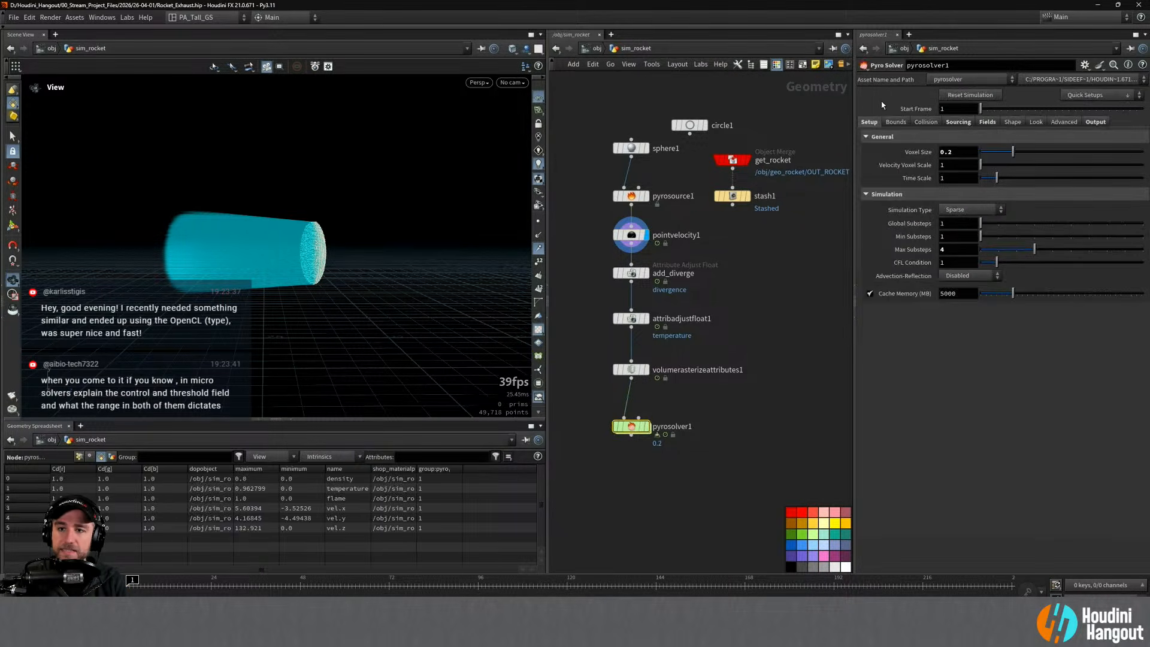
left_click(1096, 122)
left_click(1063, 121)
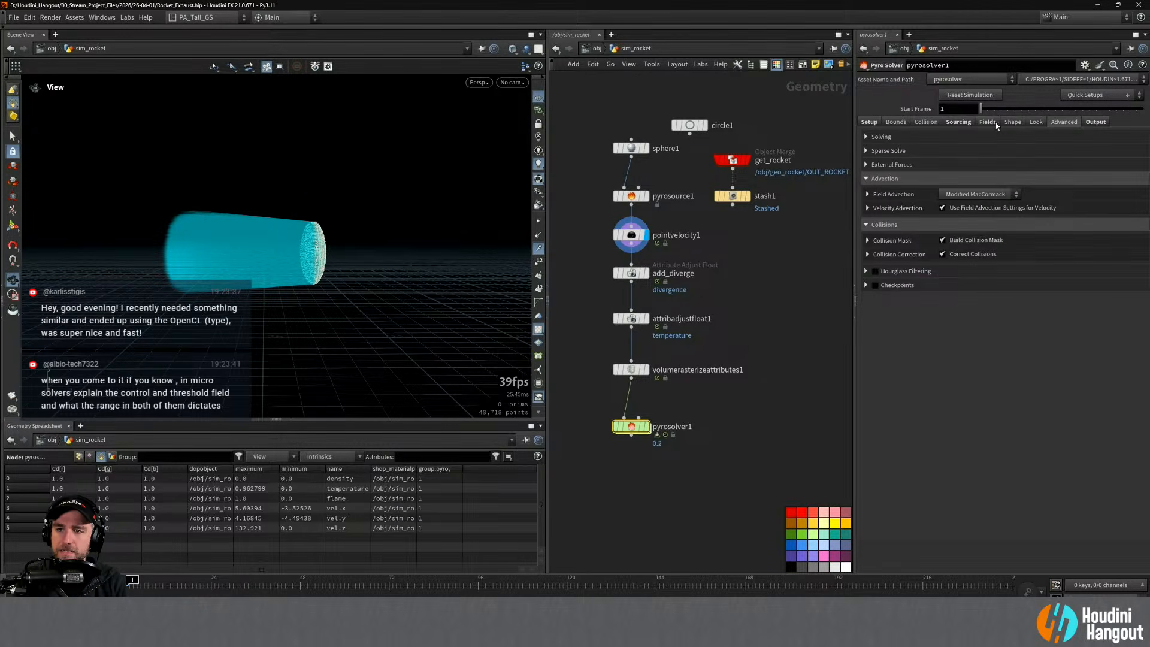
left_click(869, 123)
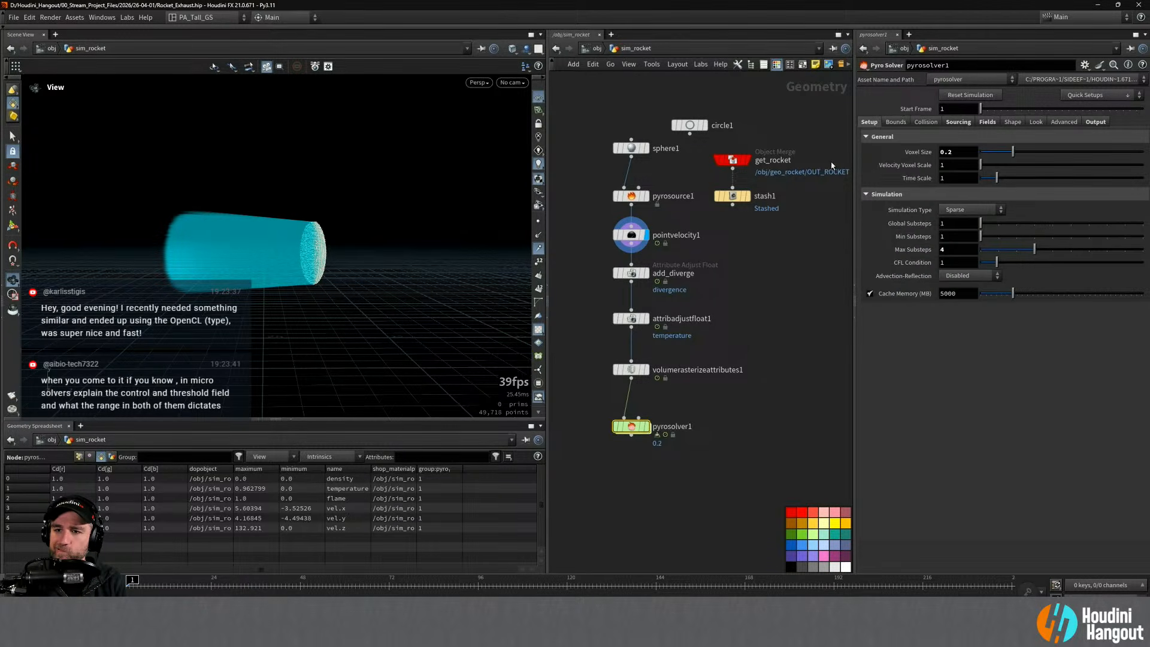
left_click(963, 211)
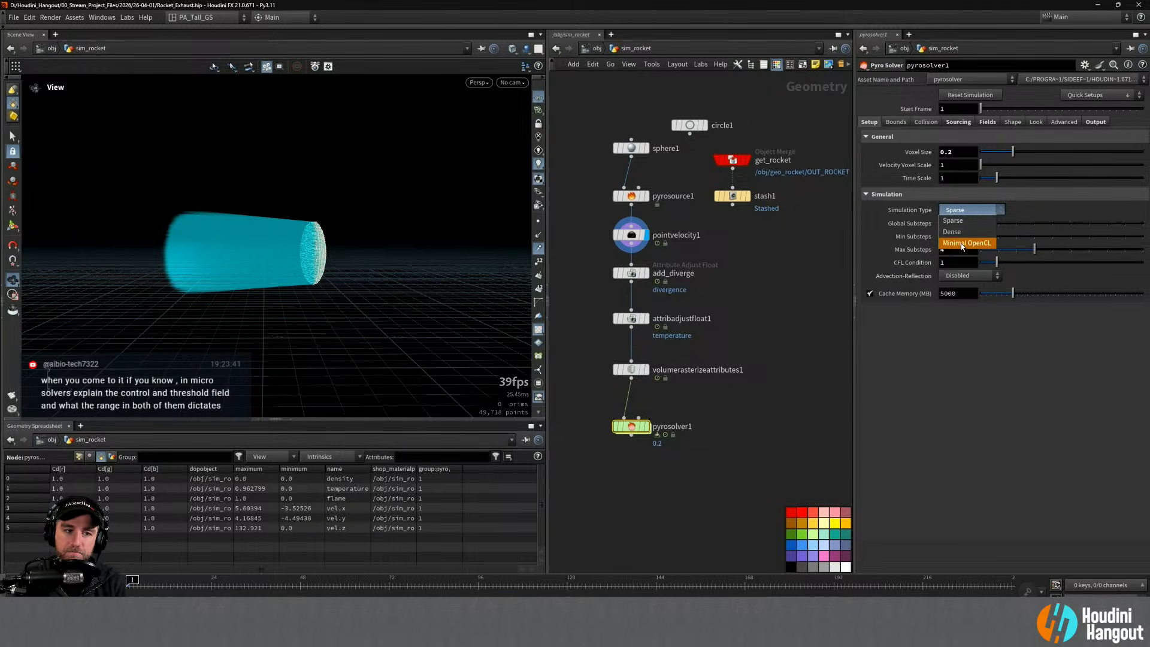
left_click(960, 243)
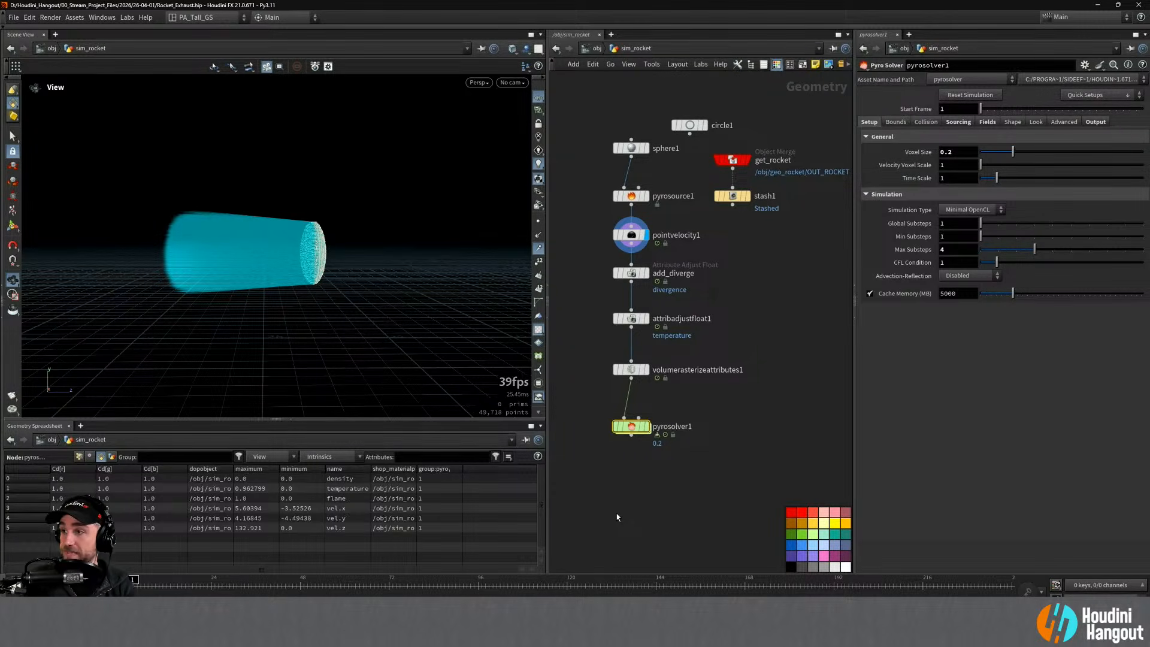
key("r")
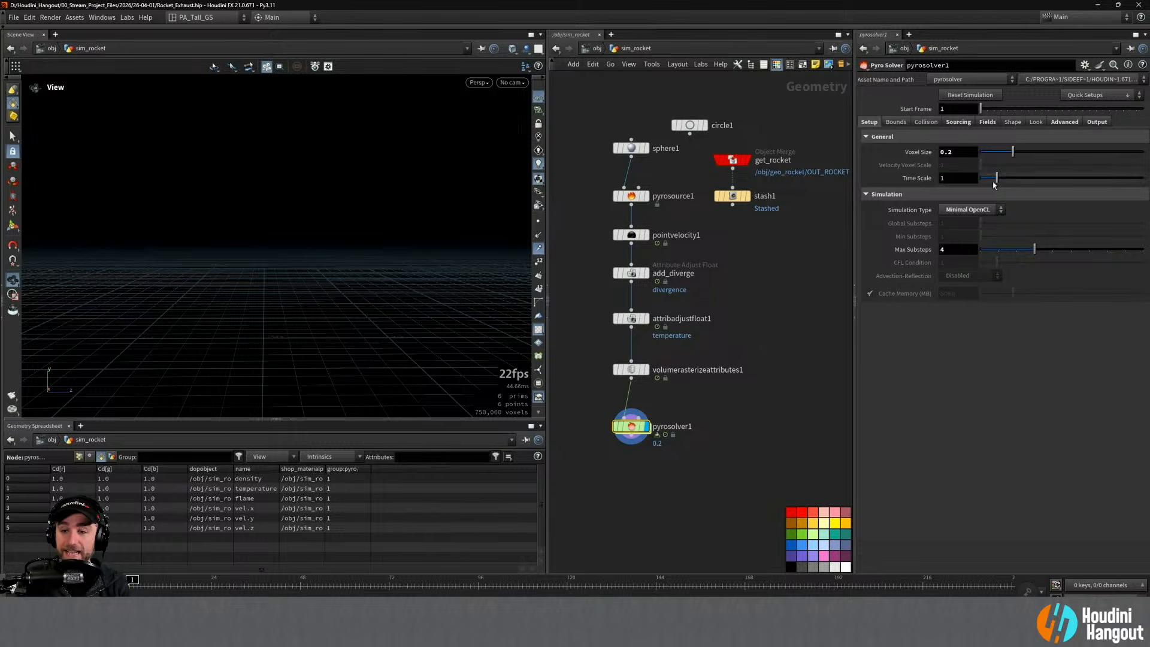
left_click(968, 210)
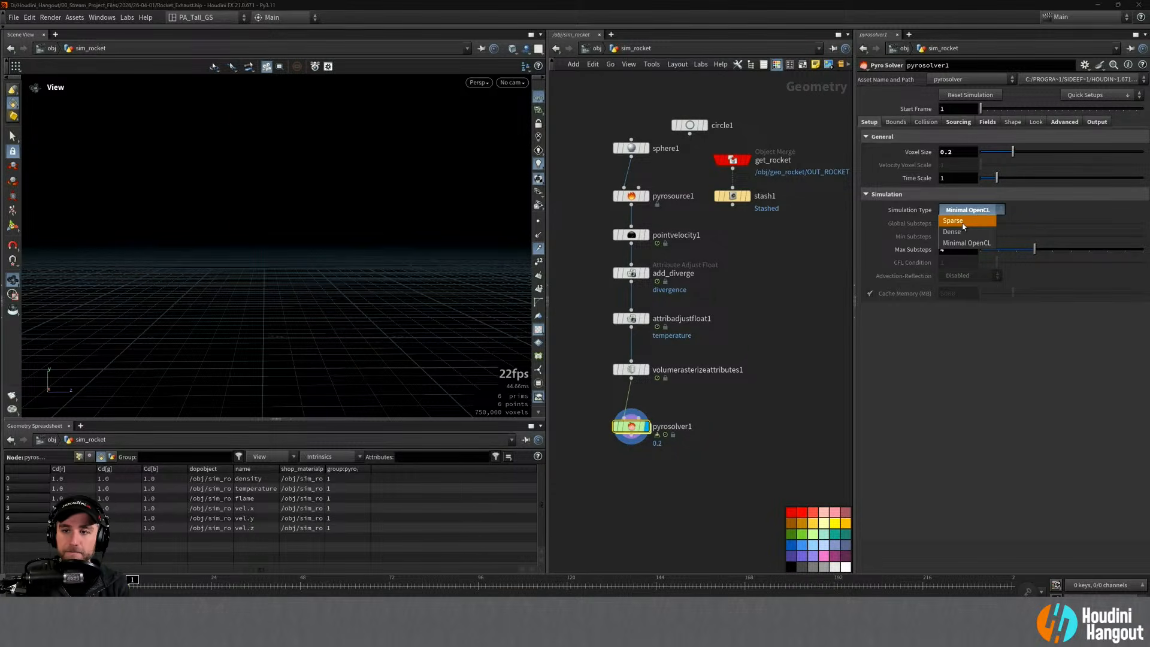
left_click(963, 221)
Step: Review pyrosolver1's source type, source range limit, fields and shape settings
left_click(959, 121)
left_click(967, 138)
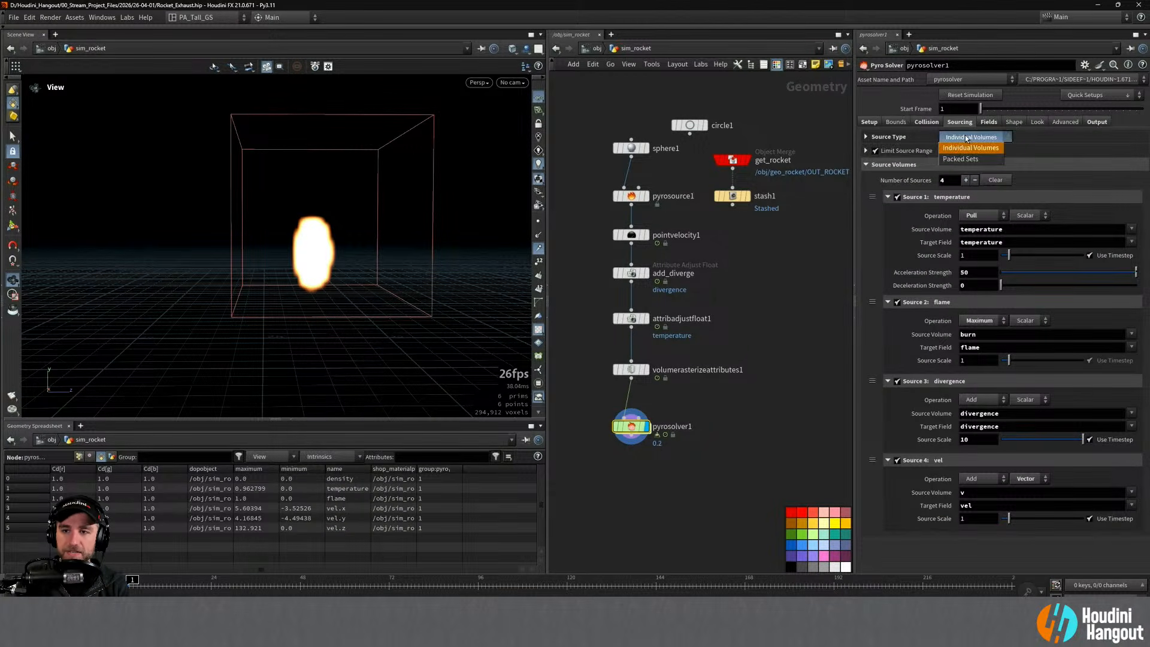
left_click(869, 138)
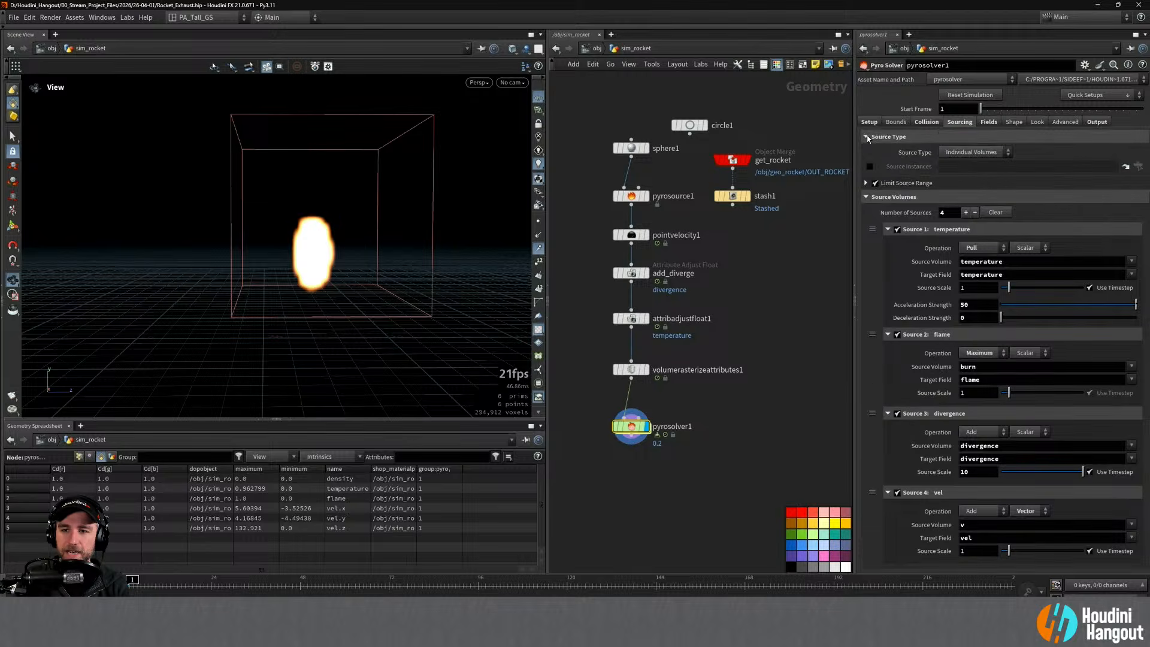
left_click(867, 138)
left_click(866, 151)
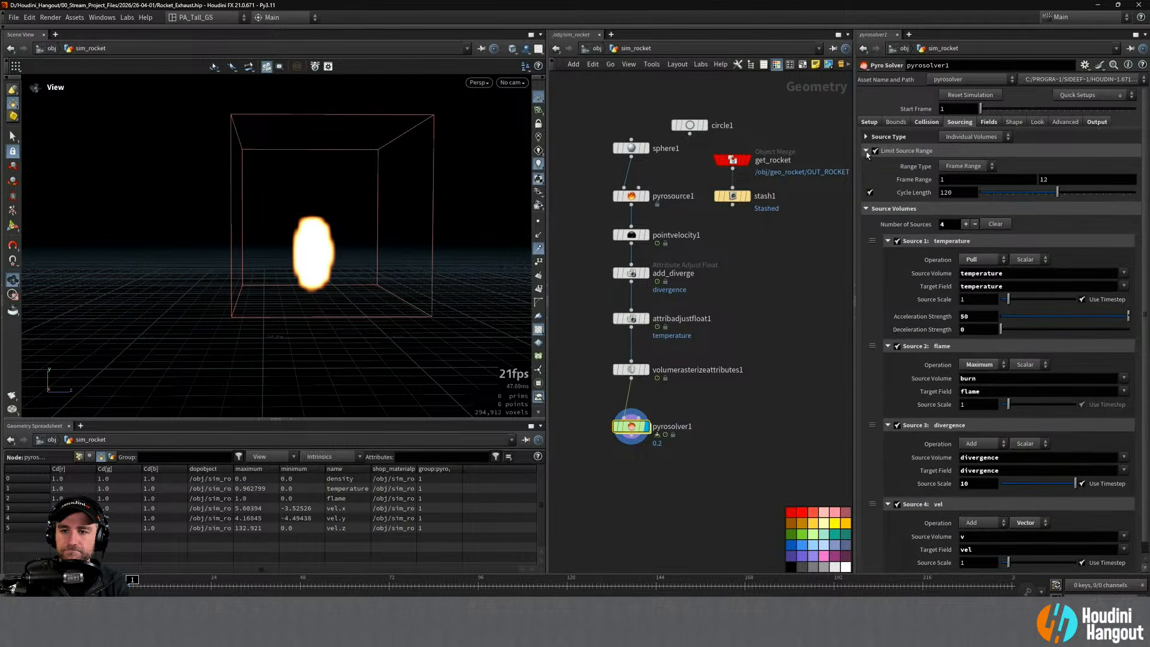
left_click(866, 151)
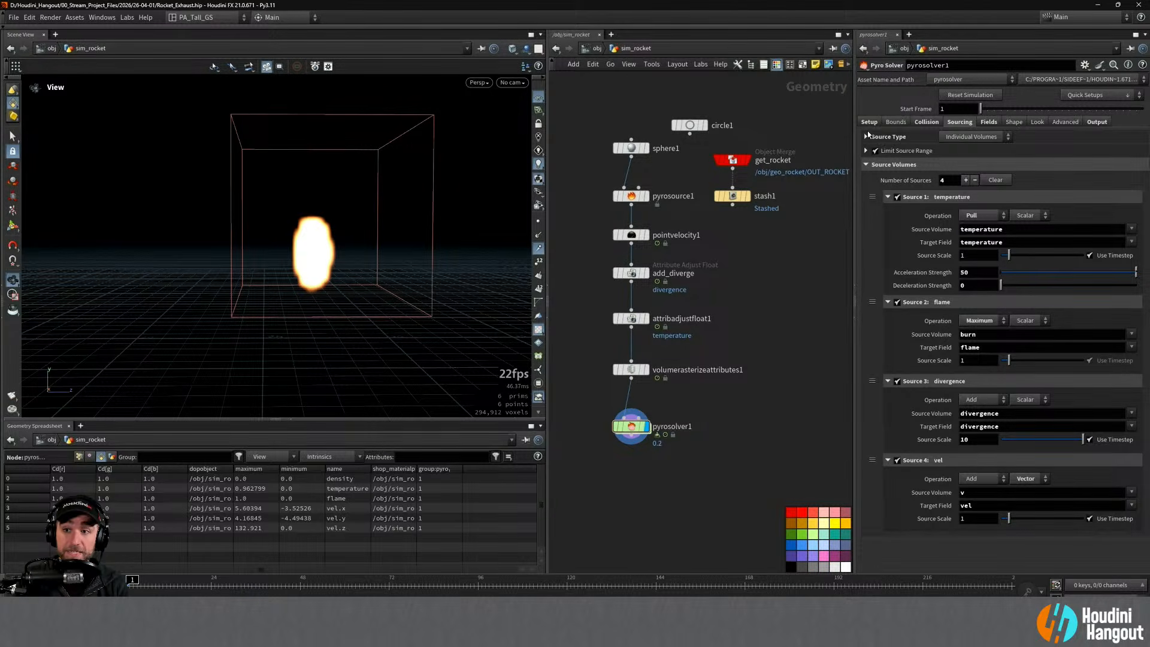
left_click(987, 123)
left_click(865, 239)
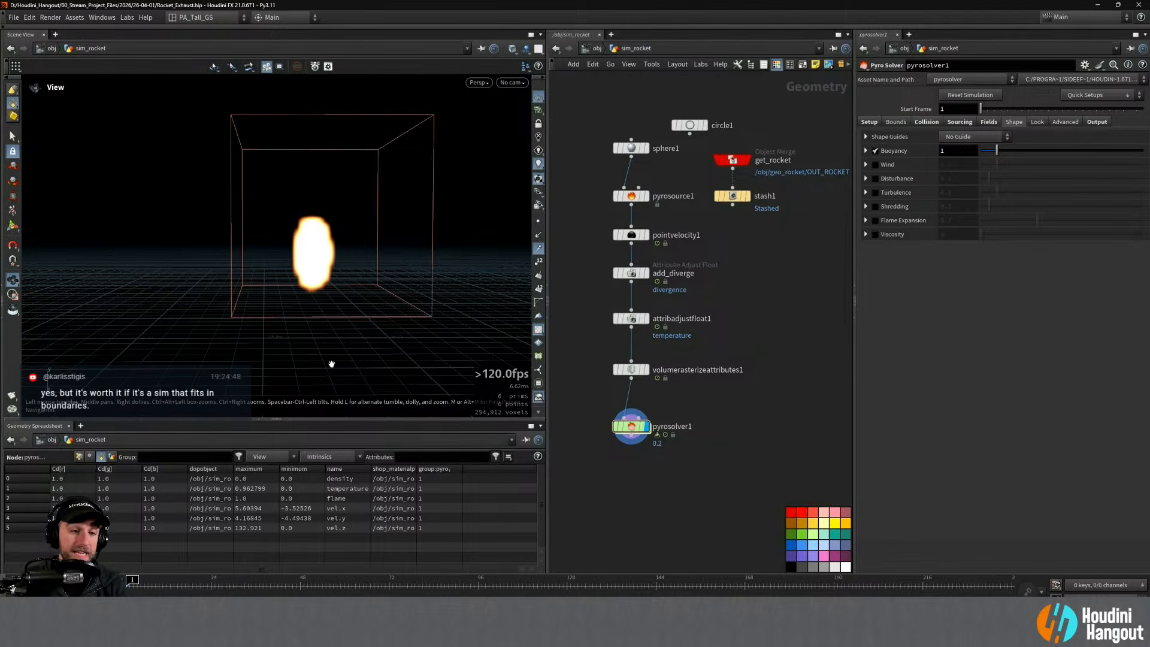
Step: Play the simulation from the first frame, examine the exhaust from an angled view, and return to the start
left_click_drag(344, 280, 337, 340)
scroll(342, 282, "down", 4)
left_click_drag(323, 298, 527, 321)
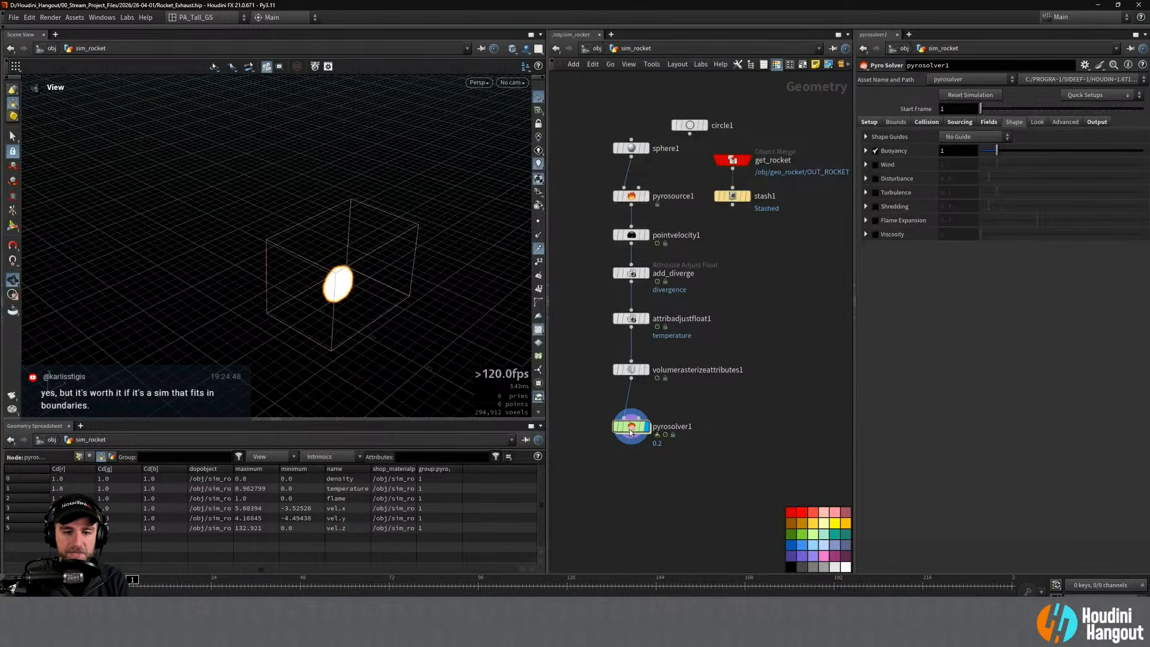
left_click_drag(223, 254, 336, 225)
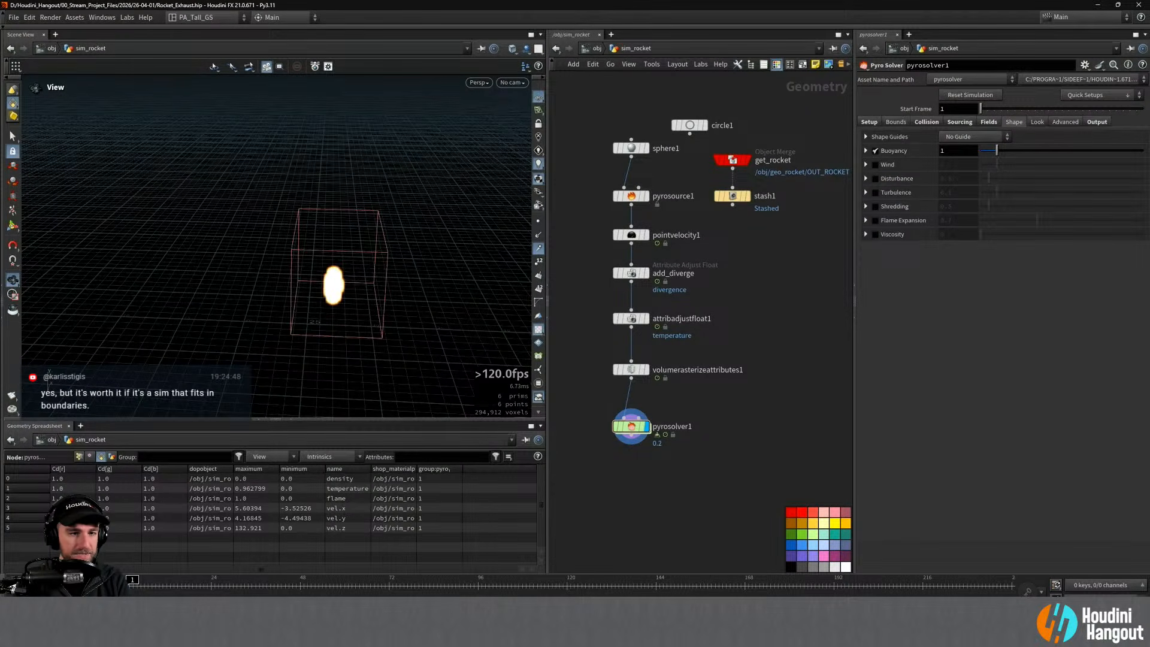
key("Up")
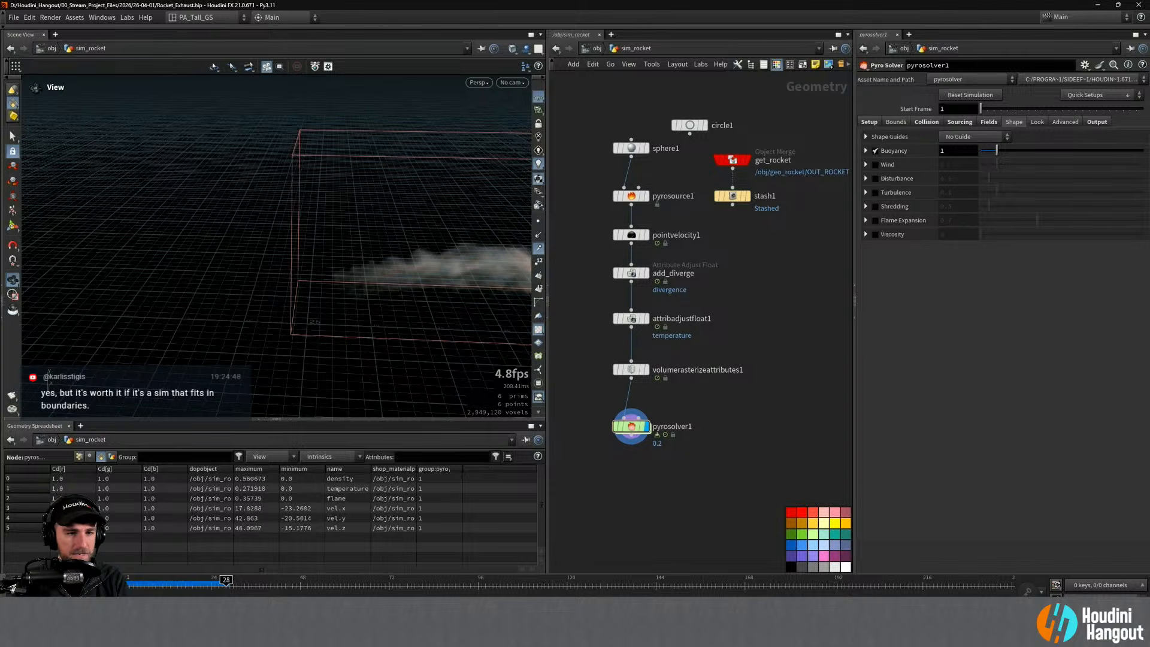
key("ctrl+Up")
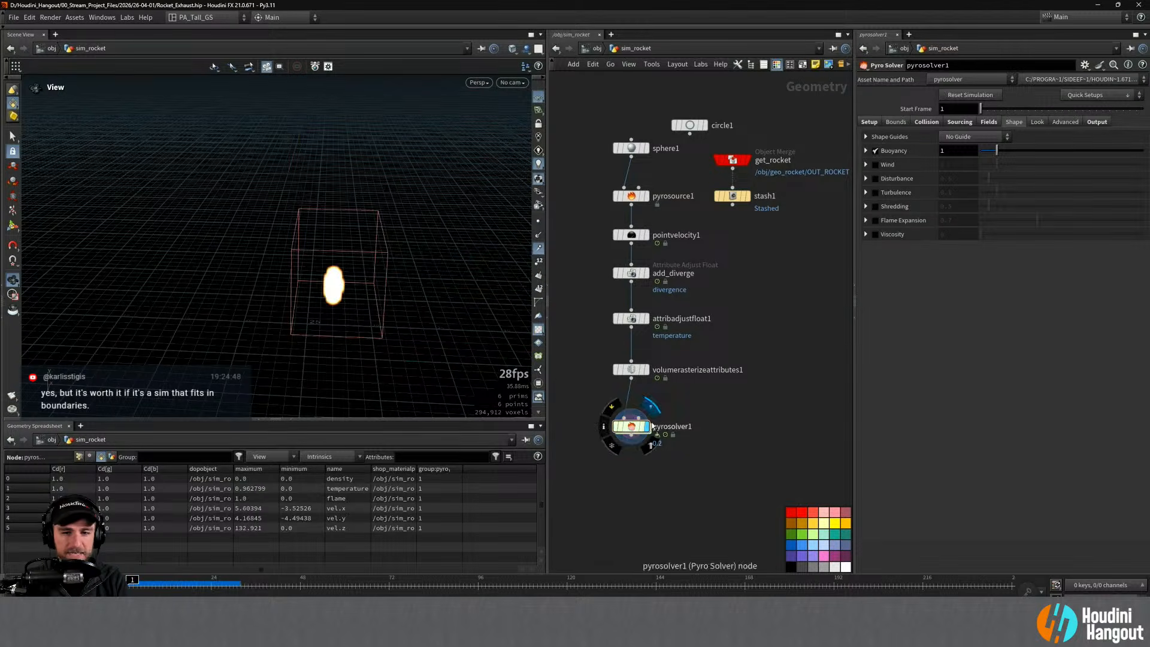
Step: Turn off Limit Source Range in pyrosolver1's sourcing settings so the source emits continuously
left_click(878, 123)
left_click(897, 121)
left_click(959, 121)
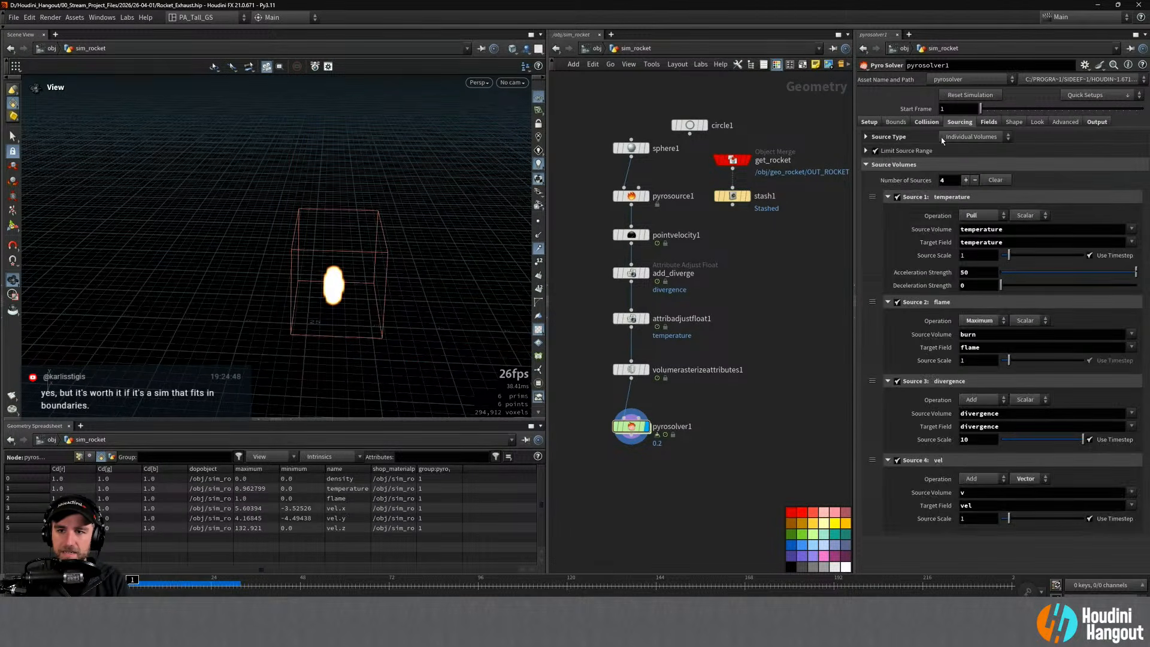
left_click(866, 137)
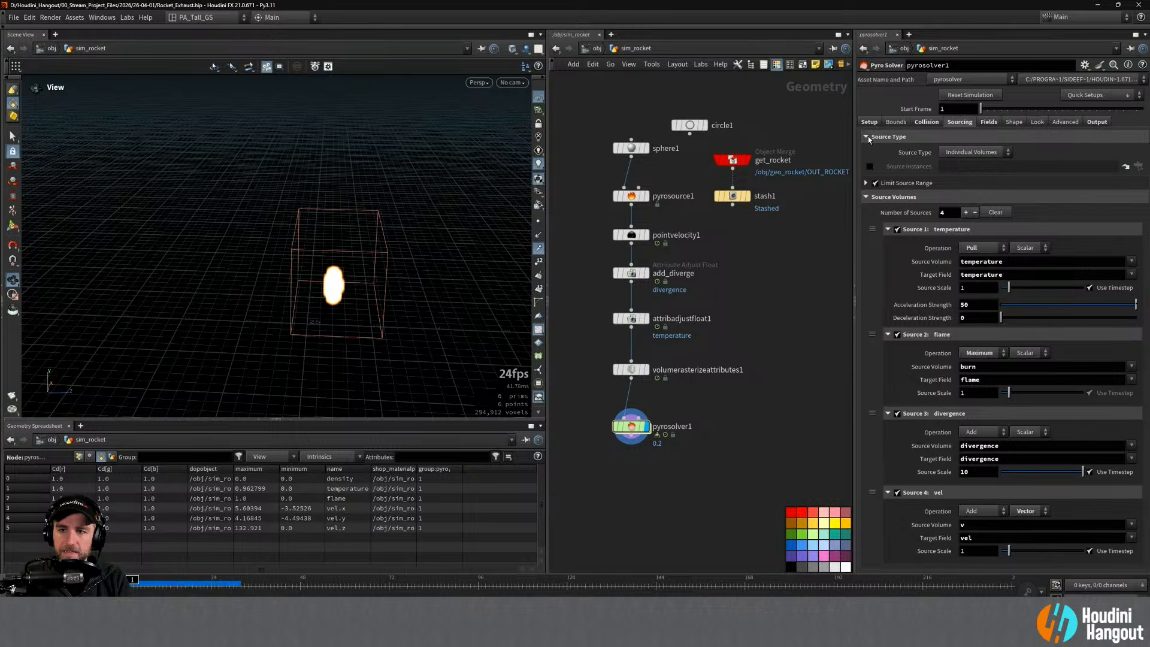
left_click(874, 183)
left_click(875, 183)
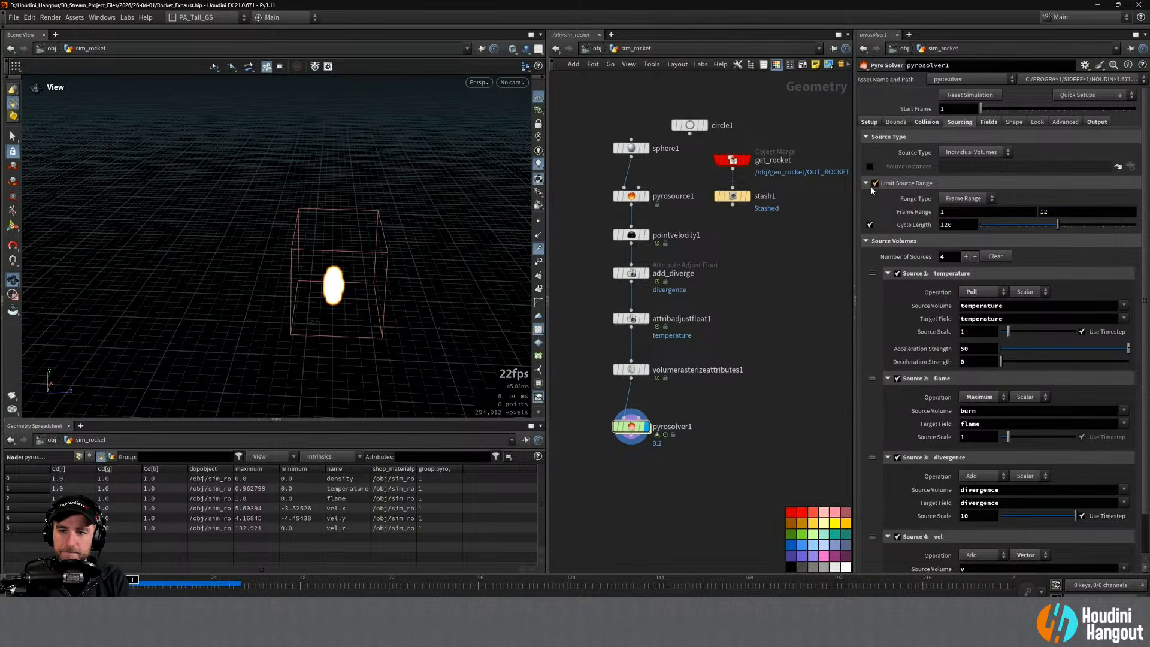
left_click(866, 183)
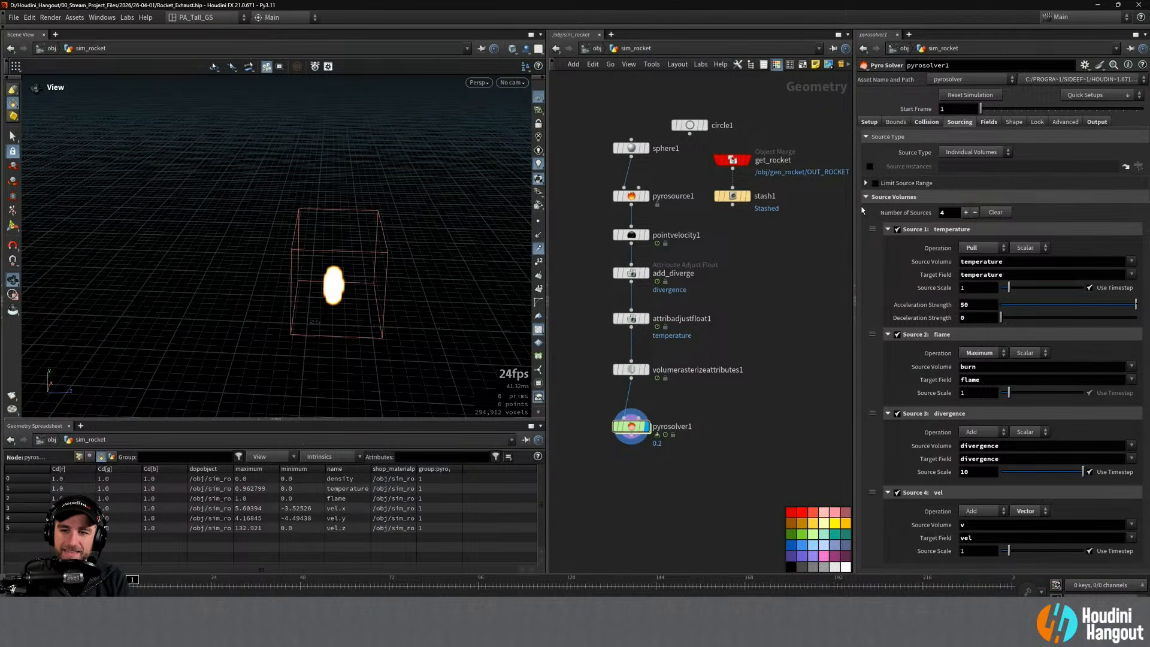
Step: Turn off Limit Collision Range in pyrosolver1's collision settings
left_click(925, 123)
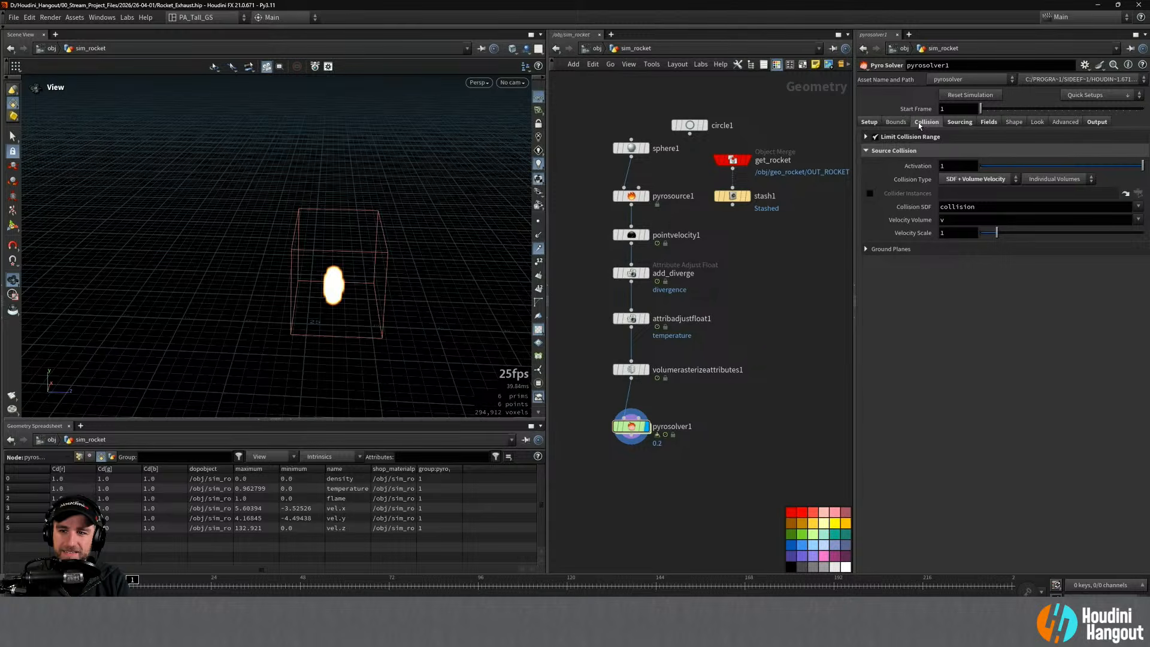
left_click(865, 137)
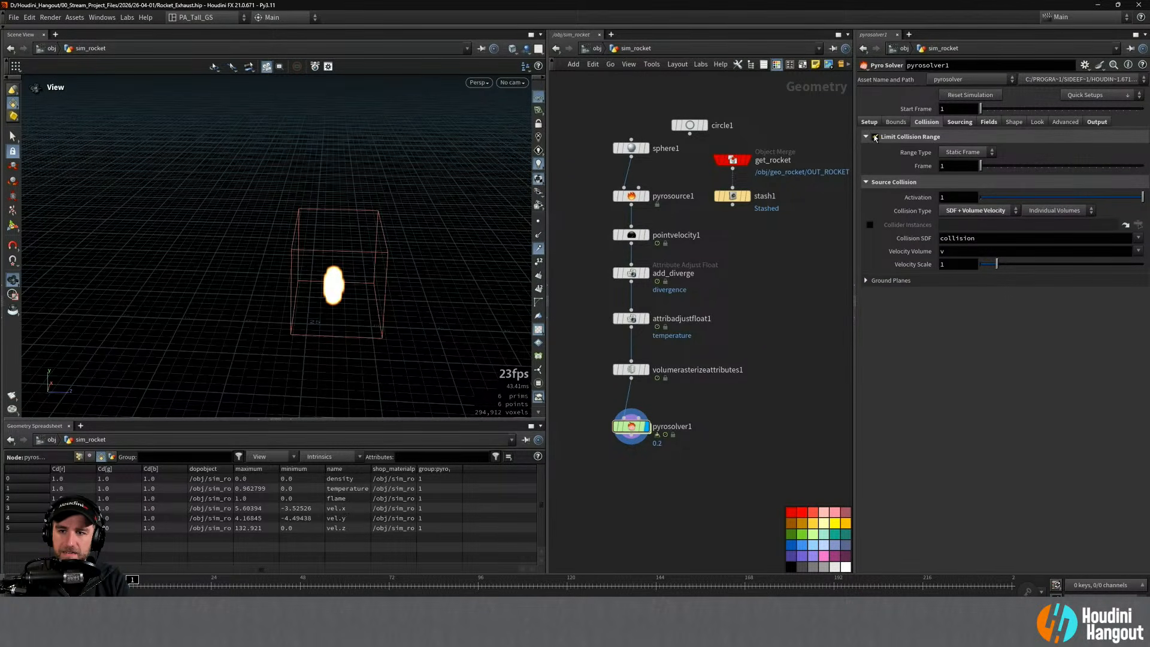
left_click(897, 122)
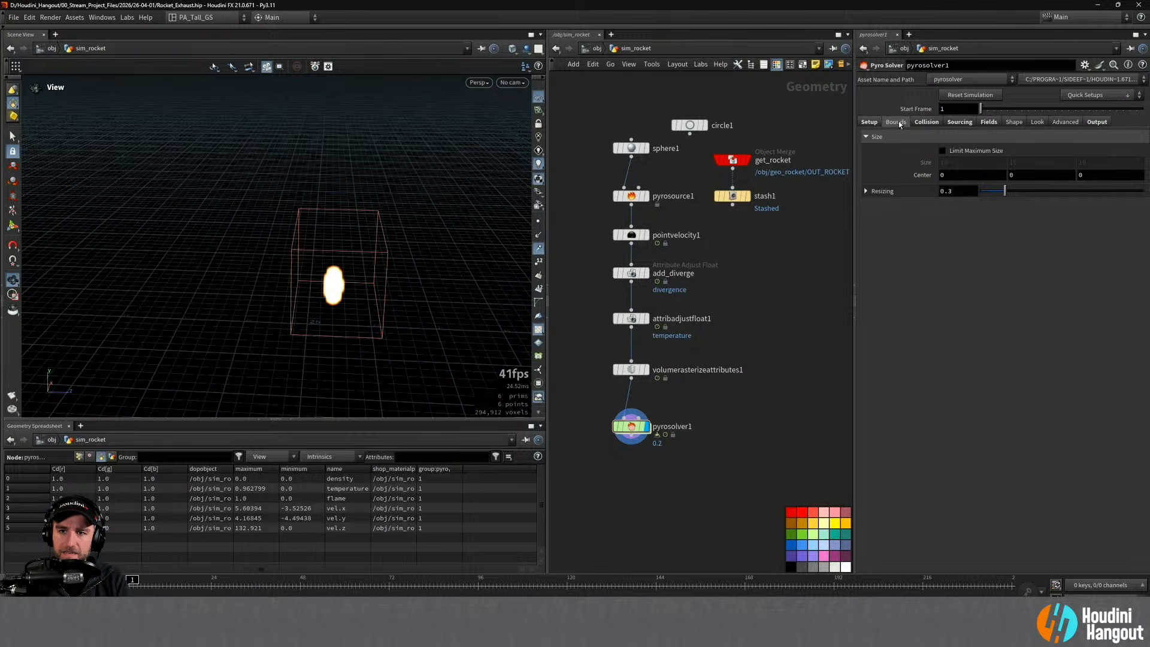
left_click(869, 123)
left_click(927, 122)
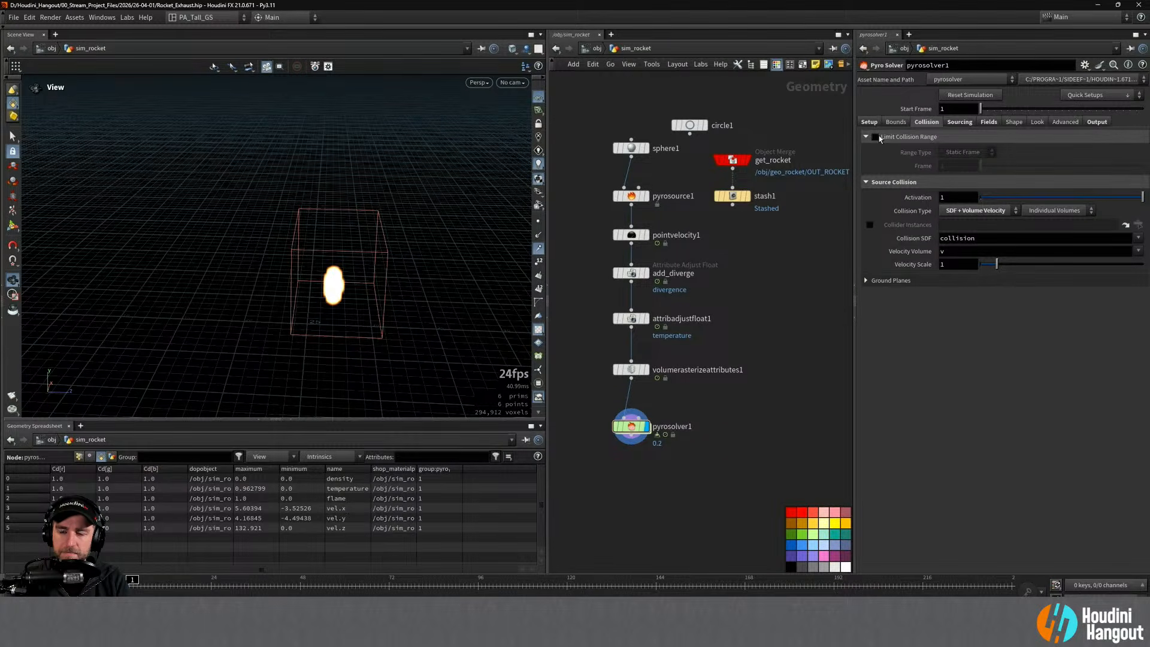
left_click(879, 137)
Step: Set pyrosolver1's Cache Memory to 64000 MB in its setup settings
left_click(869, 123)
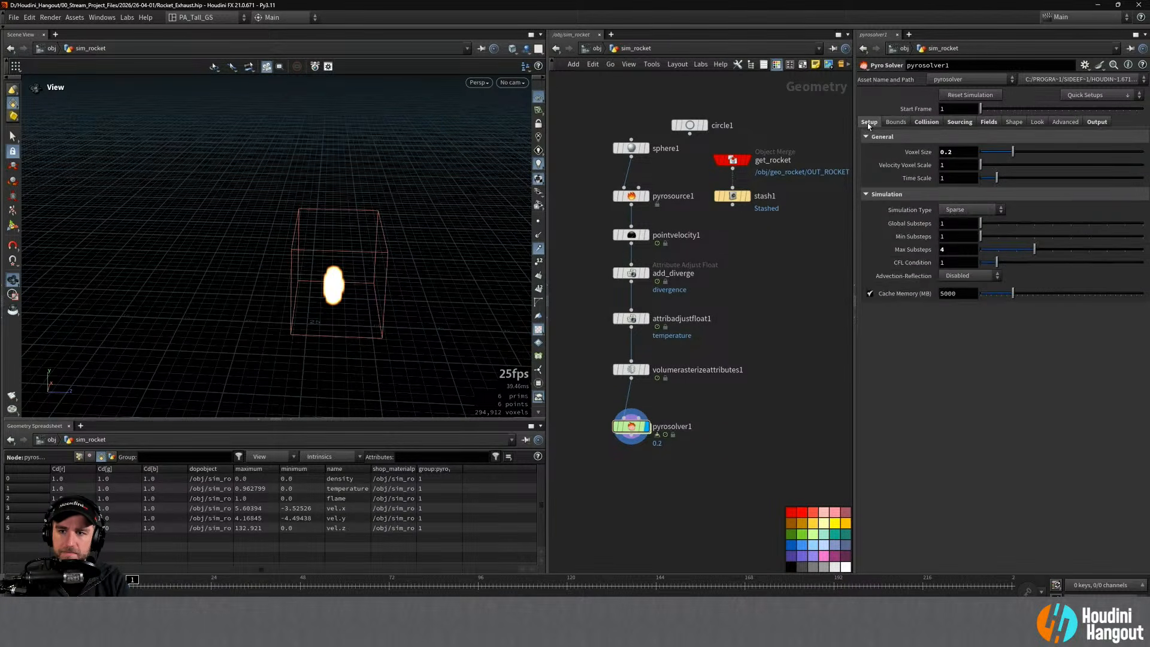
left_click(939, 294)
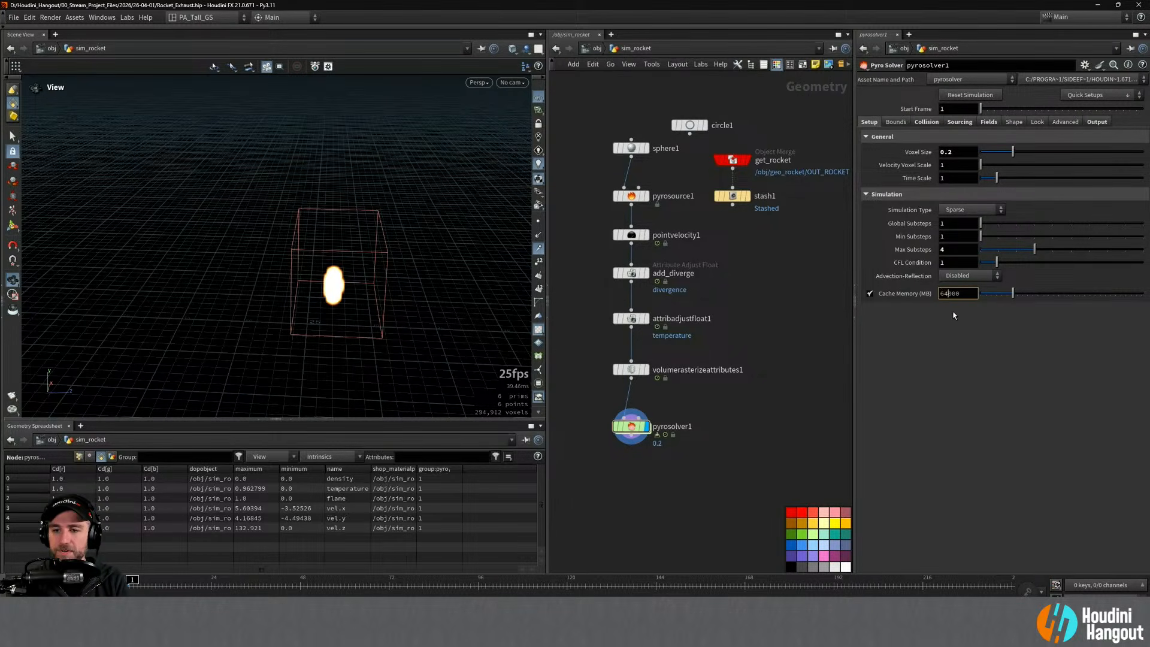
type("64")
key("Return")
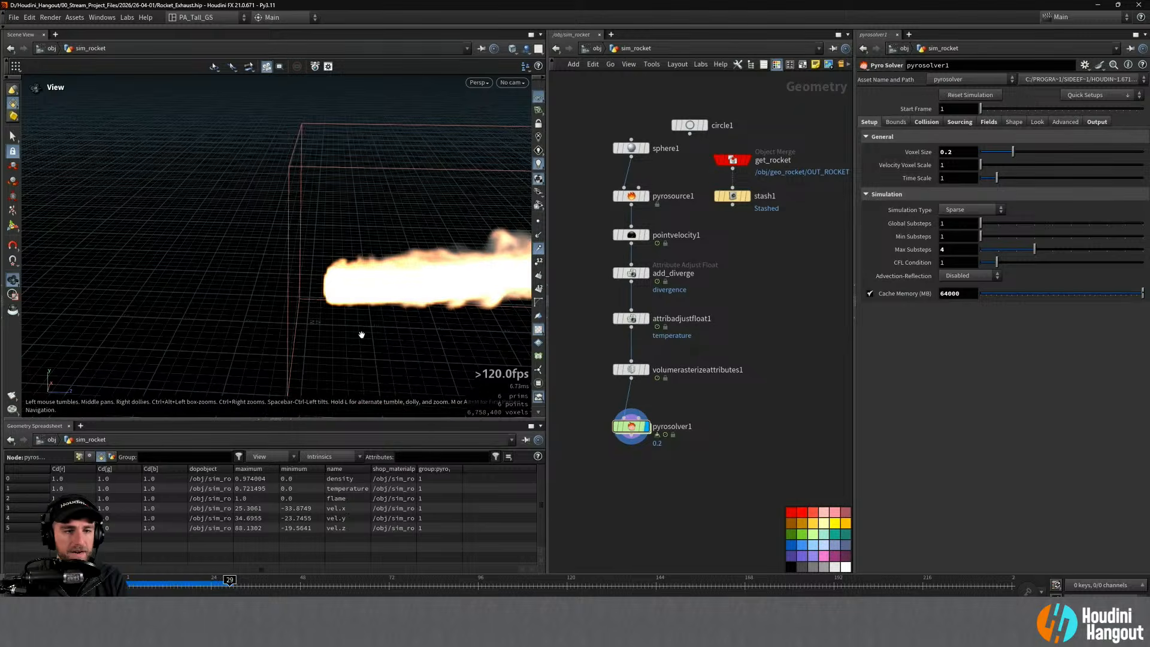
Step: Examine the simulated exhaust plume from several side and angled views to judge its length and shape
left_click_drag(371, 294, 566, 265)
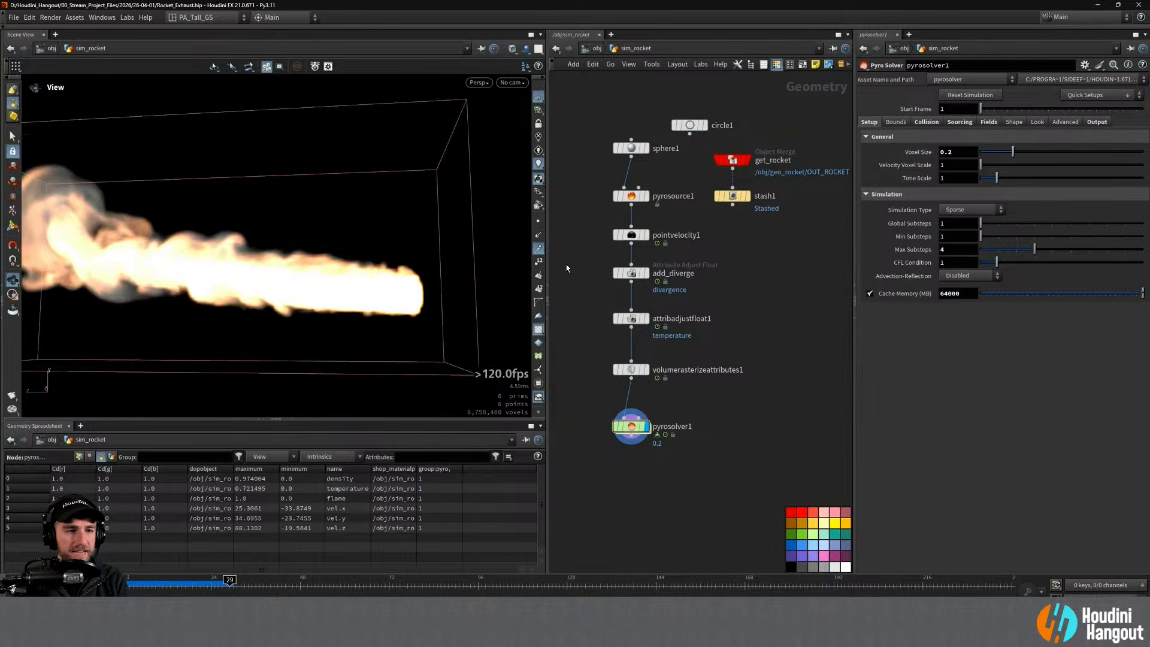
right_click_drag(431, 276, 264, 288)
left_click_drag(264, 287, 339, 281)
right_click_drag(240, 282, 300, 286)
left_click_drag(300, 286, 210, 288)
mouse_move(210, 287)
right_mouse_down()
mouse_move(352, 279)
mouse_move(231, 283)
right_mouse_up()
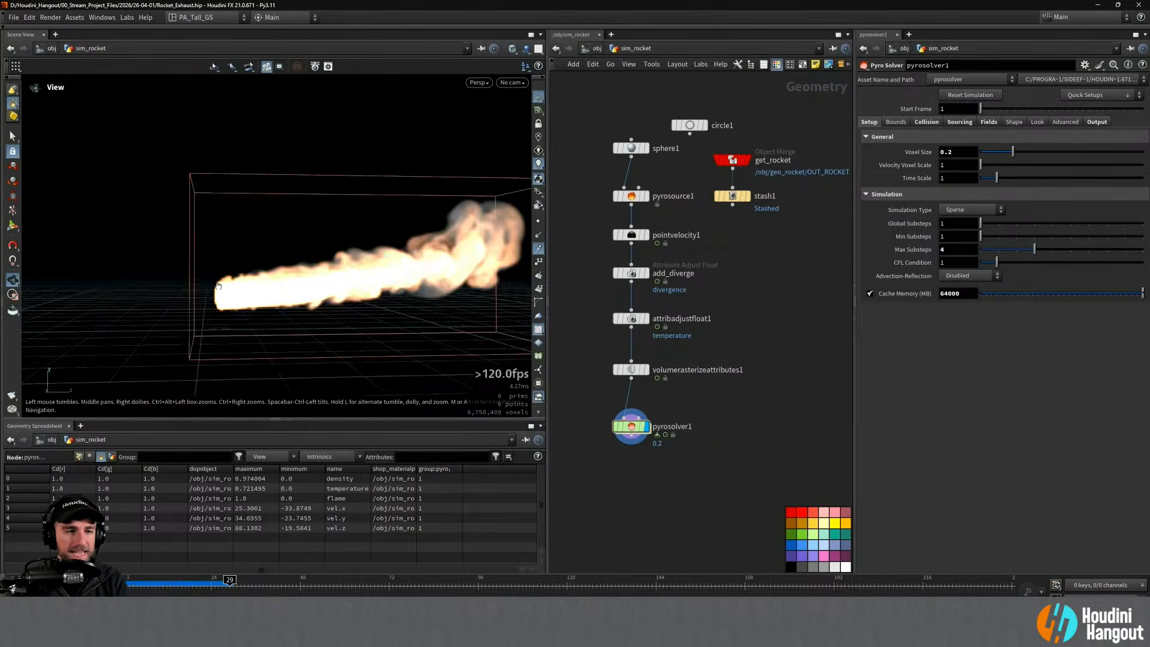
left_click_drag(231, 282, 260, 289)
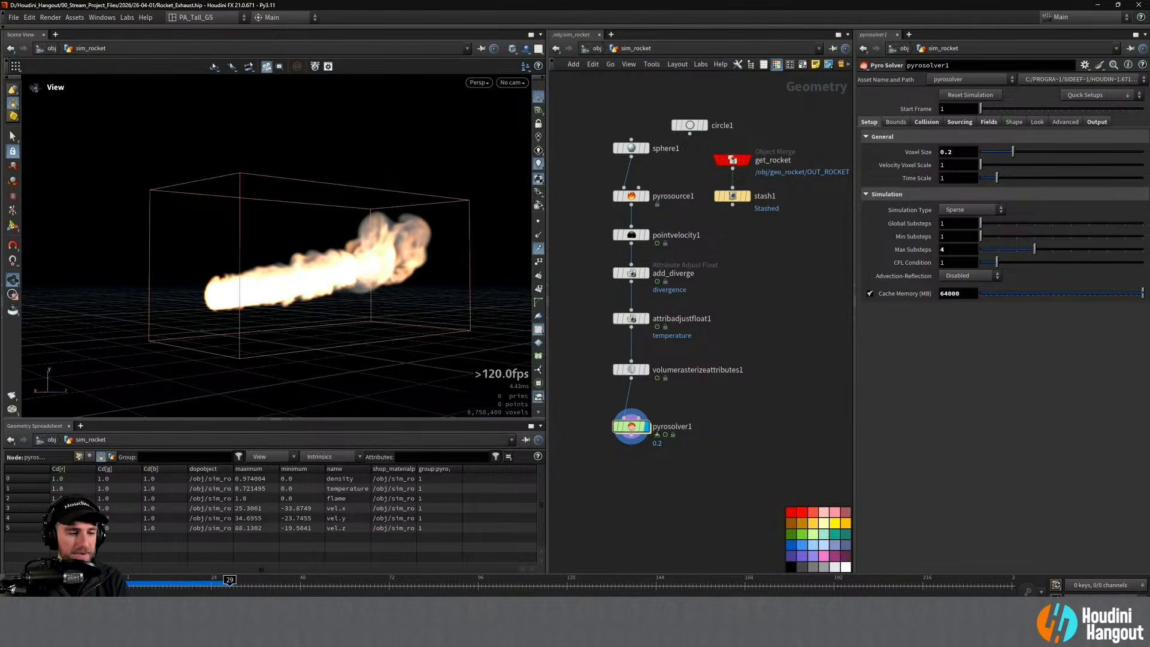
Step: Replay the exhaust simulation from the first frame and return to the start
key("ctrl+Up")
key("Up")
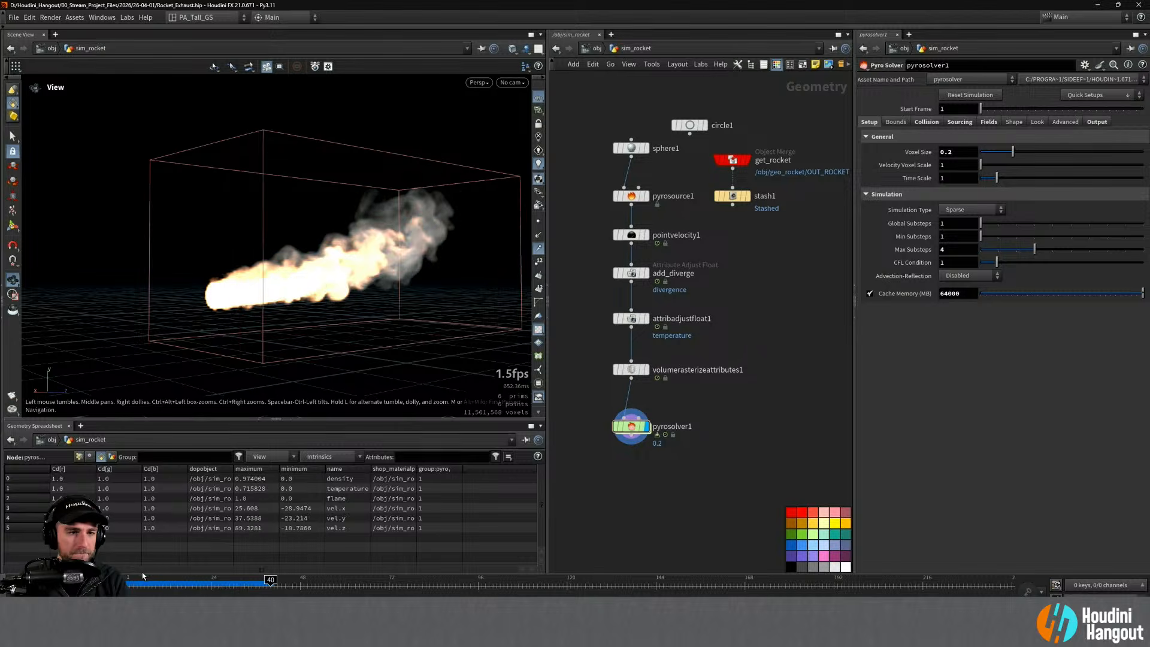
key("ctrl+Up")
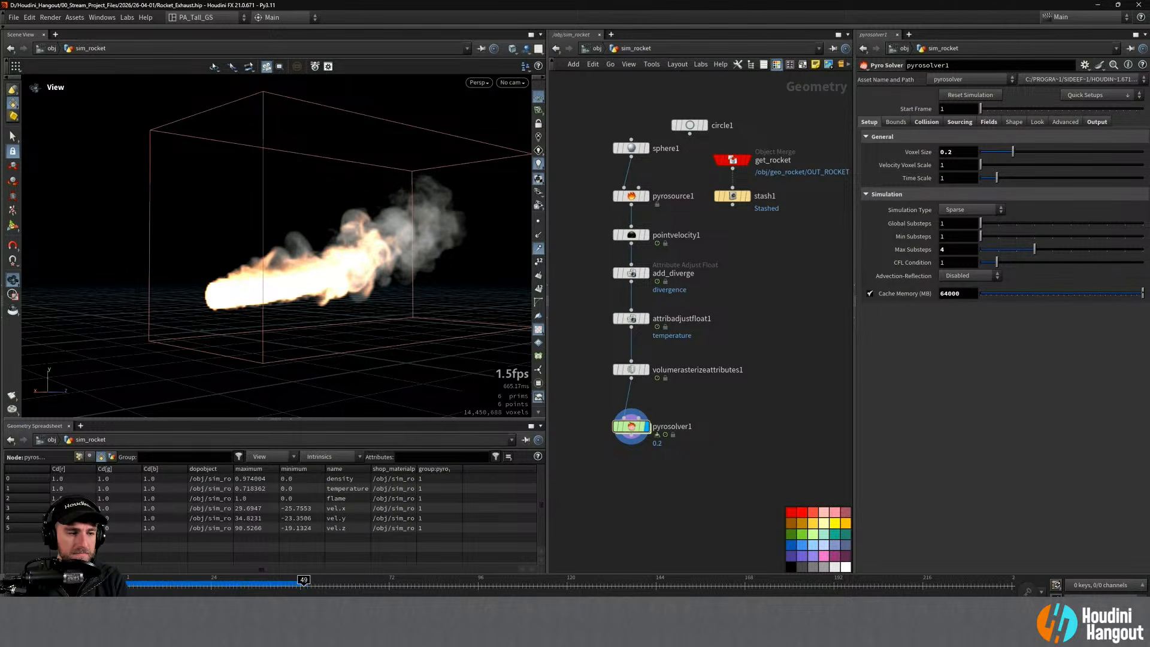
key("ctrl+Up")
Step: Display get_rocket as a template beside the solver and play the exhaust coming out of the nozzle
left_click_drag(166, 284, 303, 254)
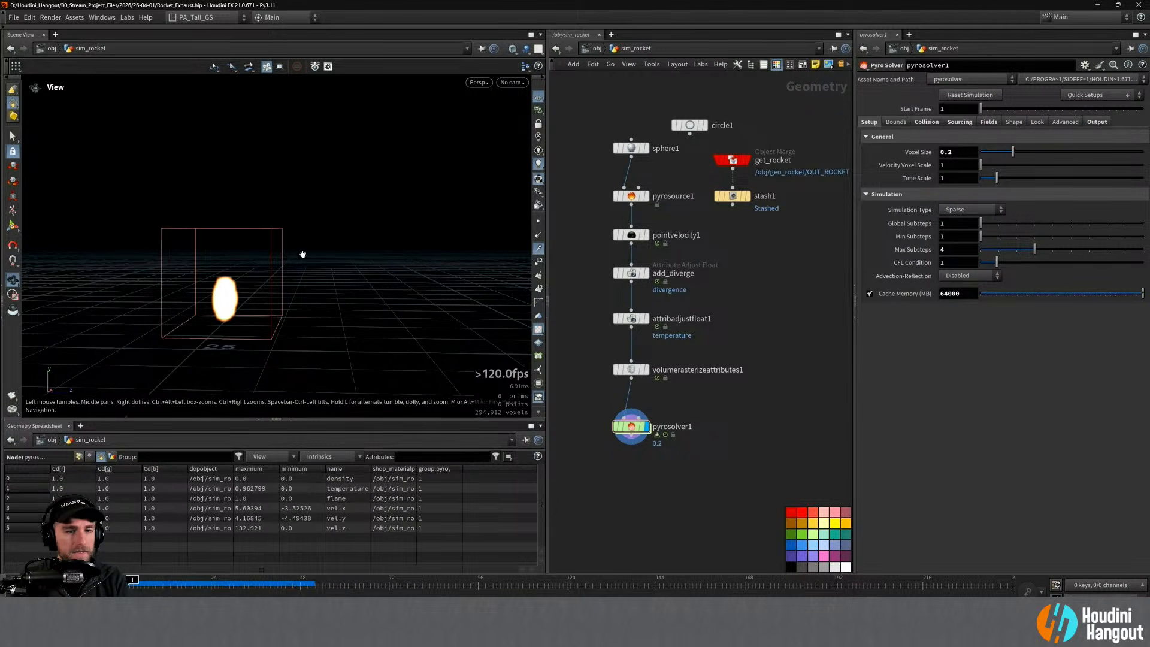
left_click(744, 160)
key("Up")
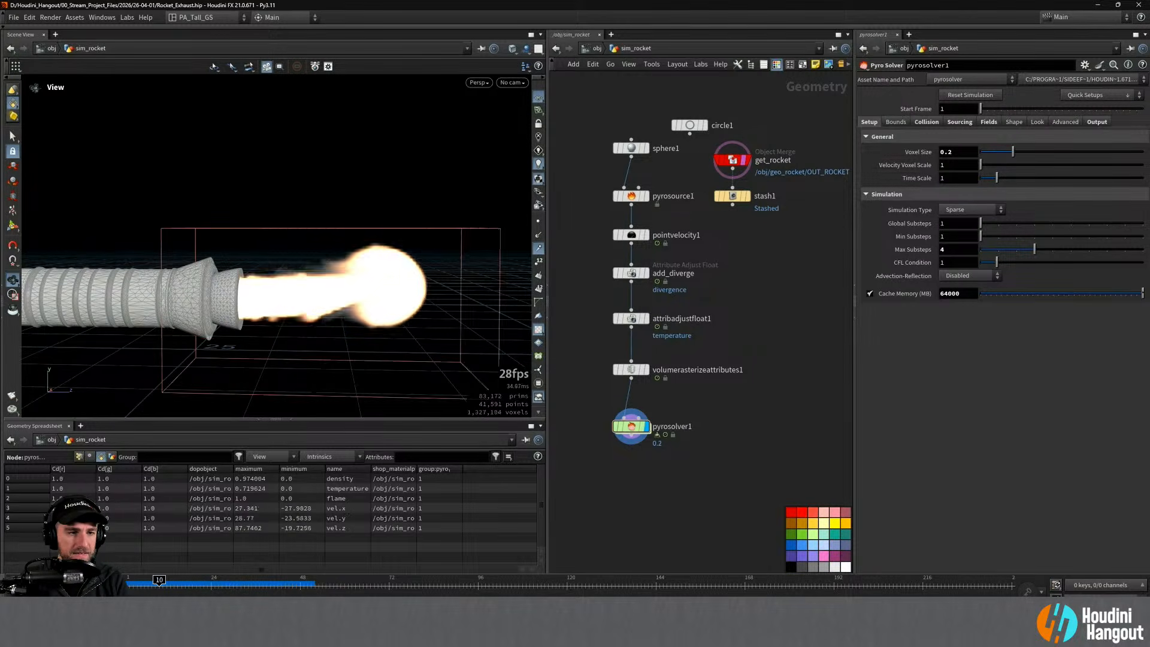
left_click_drag(287, 231, 281, 300)
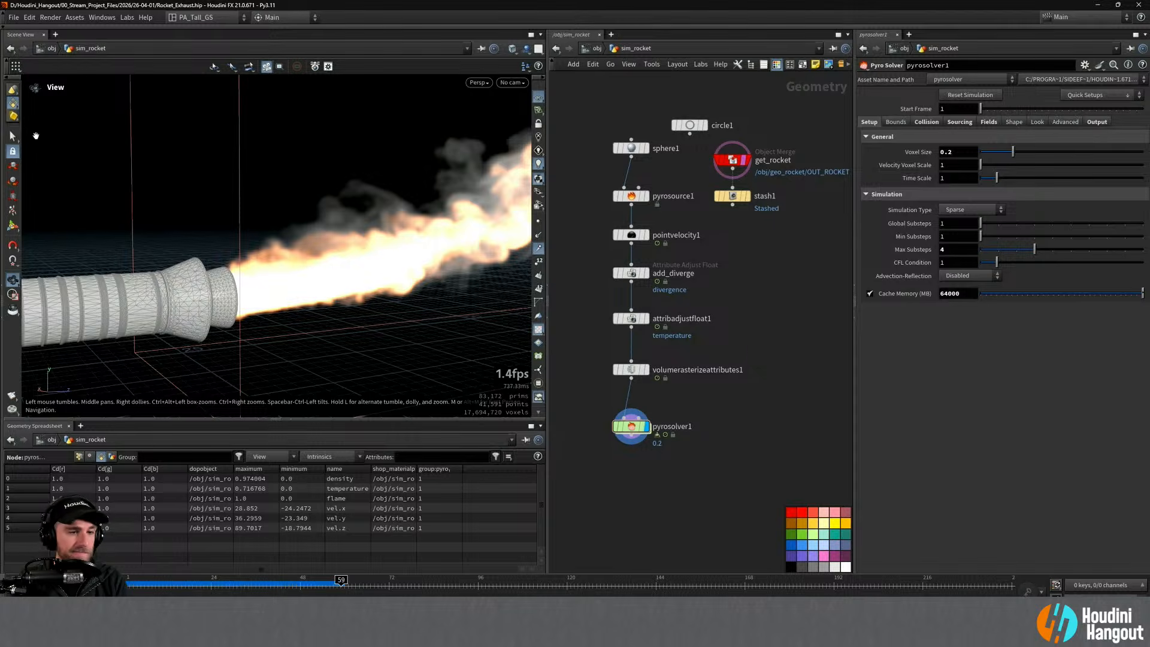
scroll(223, 214, "down", 6)
left_click_drag(224, 215, 351, 207)
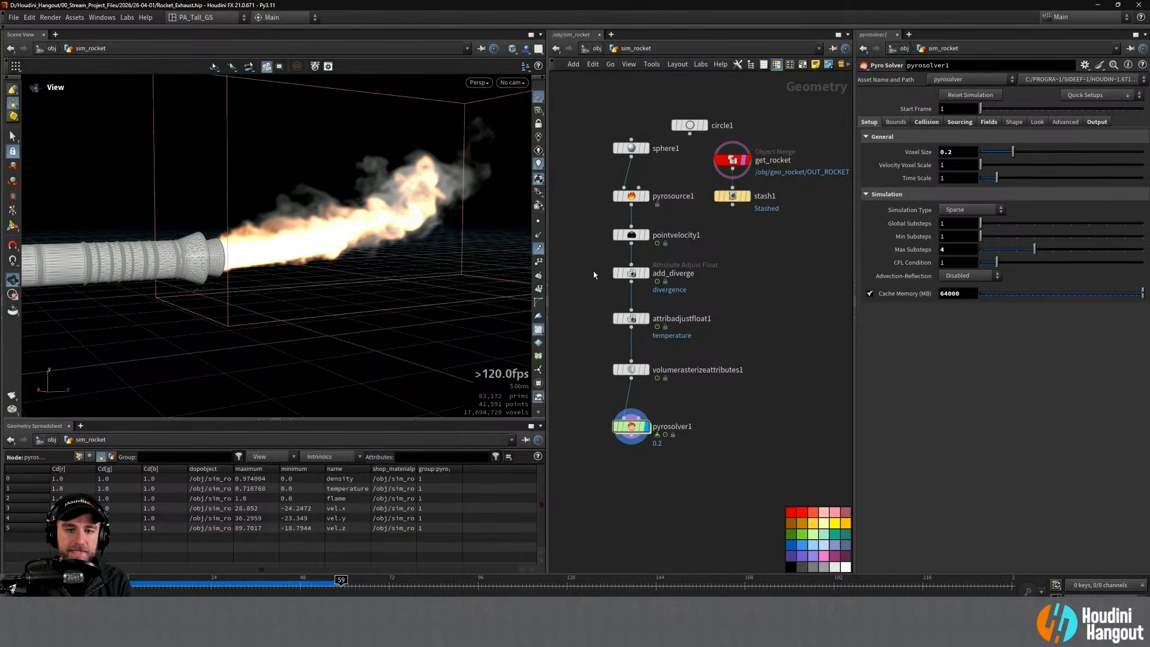
Step: Review add_diverge's settings, replay the exhaust with the rocket visible, and view the nozzle opening at the first frame
left_click(628, 270)
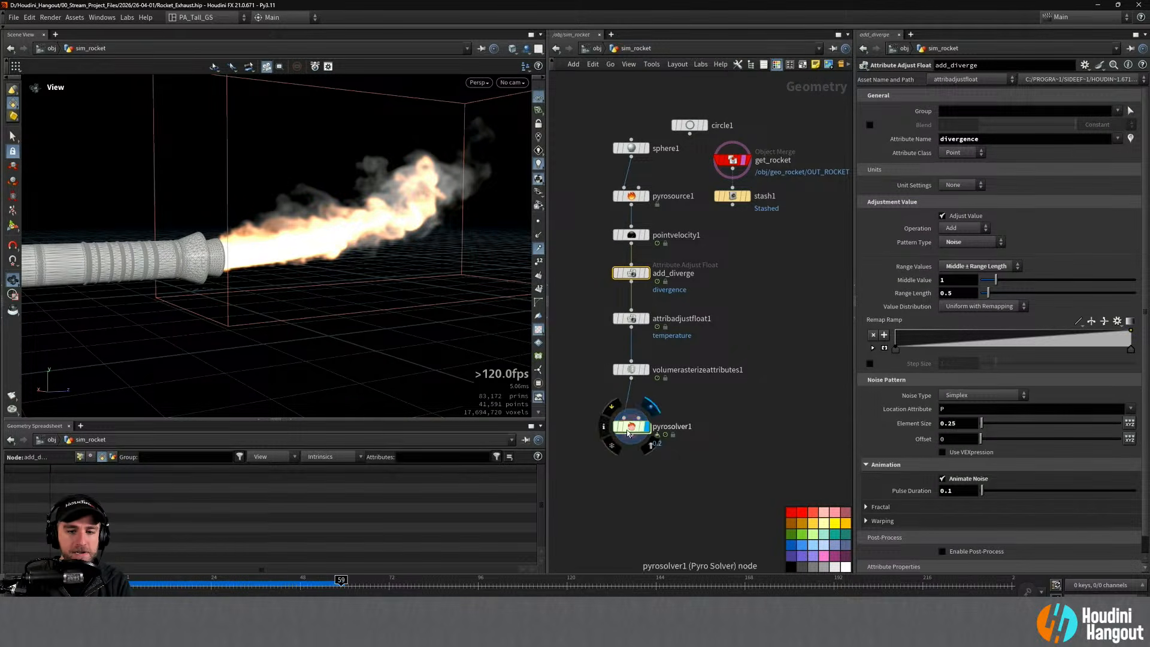
left_click_drag(631, 427, 631, 423)
key("ctrl+Up")
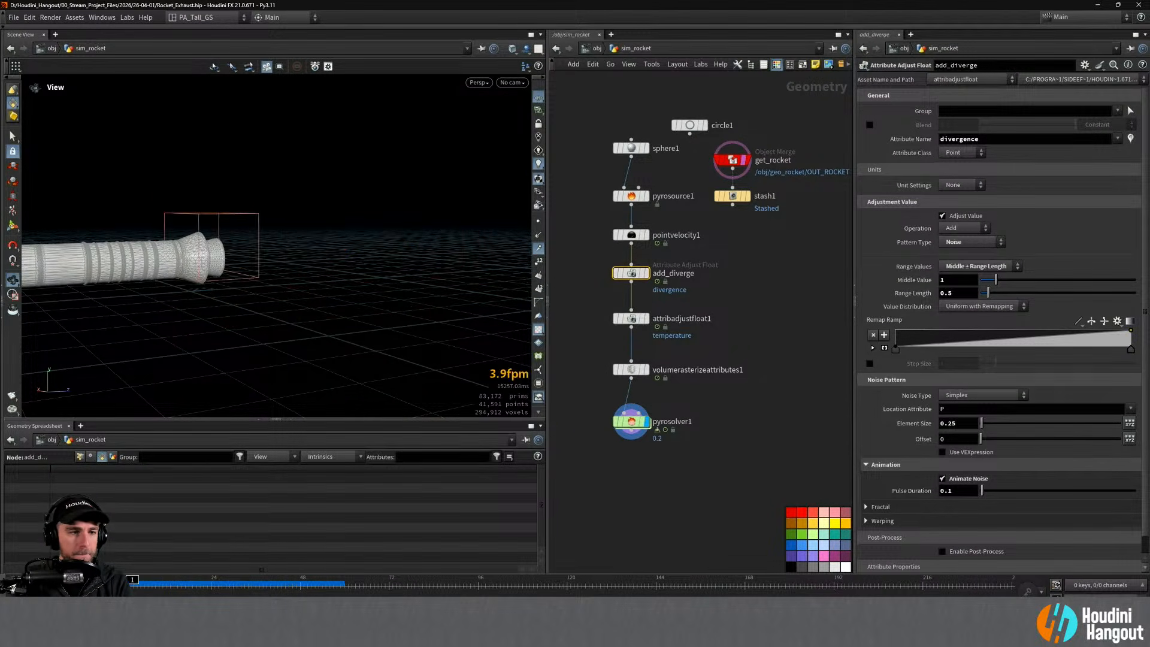
key("Up")
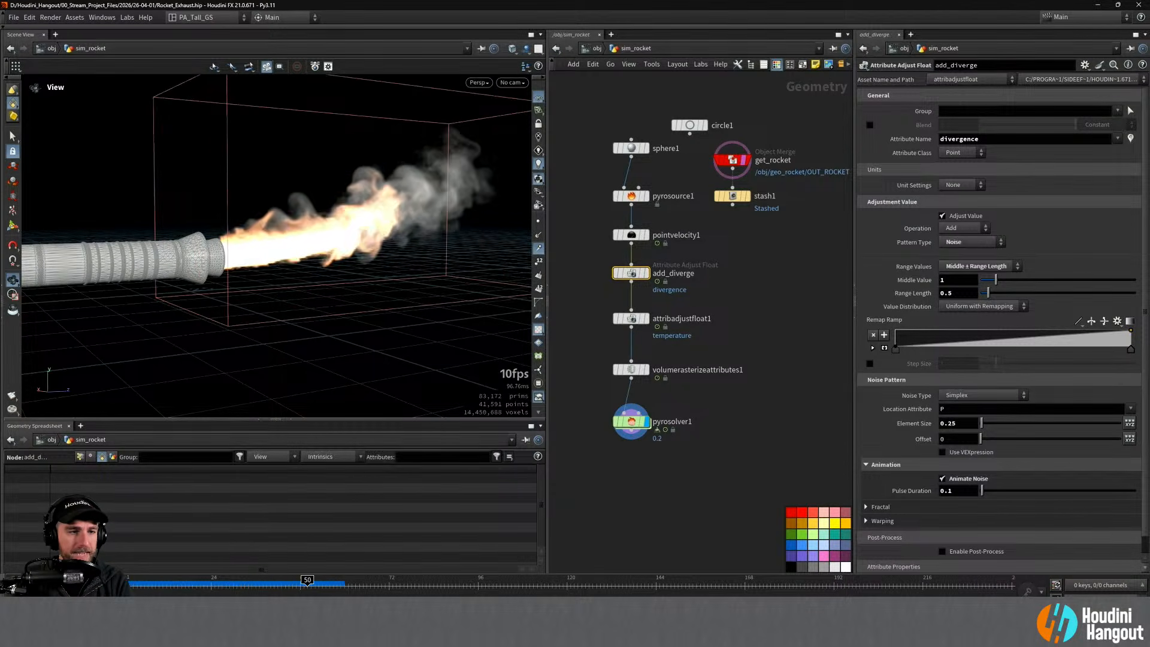
key("ctrl+Up")
left_click_drag(195, 258, 217, 258, "alt")
right_click_drag(217, 258, 258, 255, "alt")
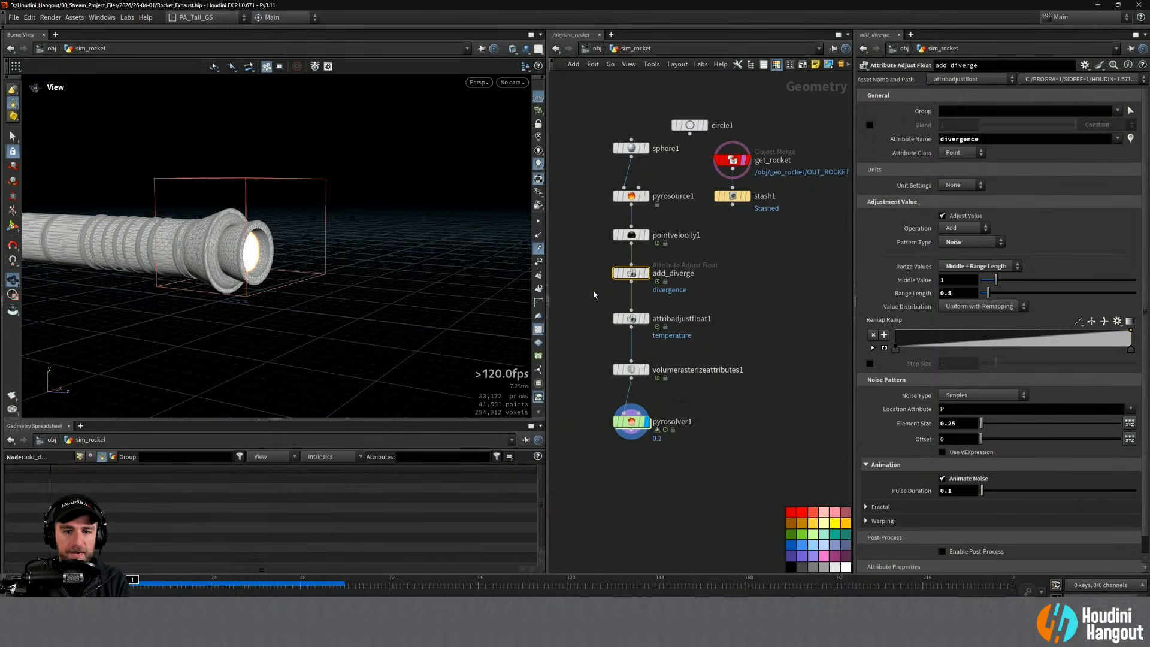
Step: Set the Conical Noise Cone Angle of pointvelocity1 to 30
left_click(631, 239)
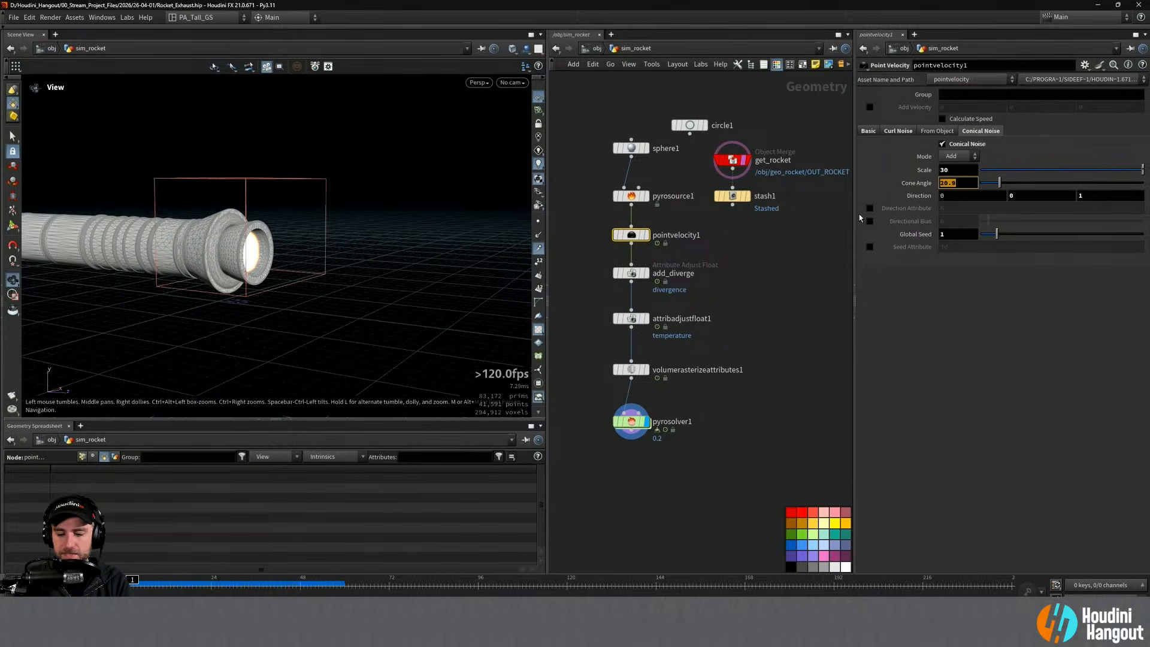
type("30")
key("Return")
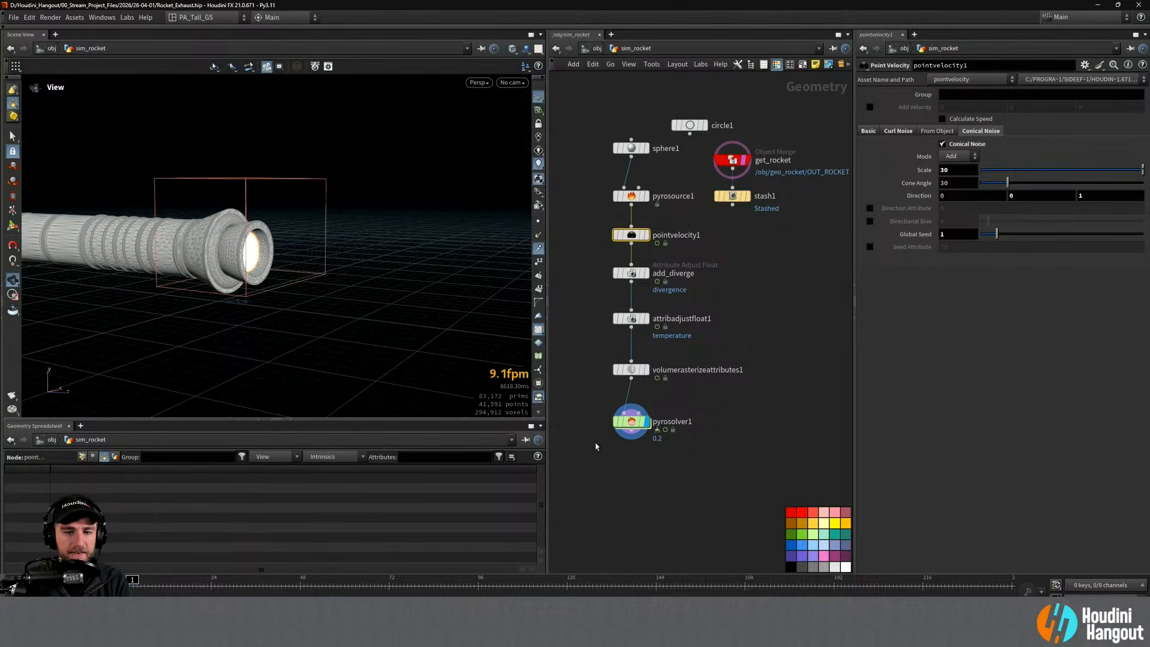
Step: Select pyrosolver1, play the widened exhaust from close and distant side views, and return to the first frame
left_click(631, 421)
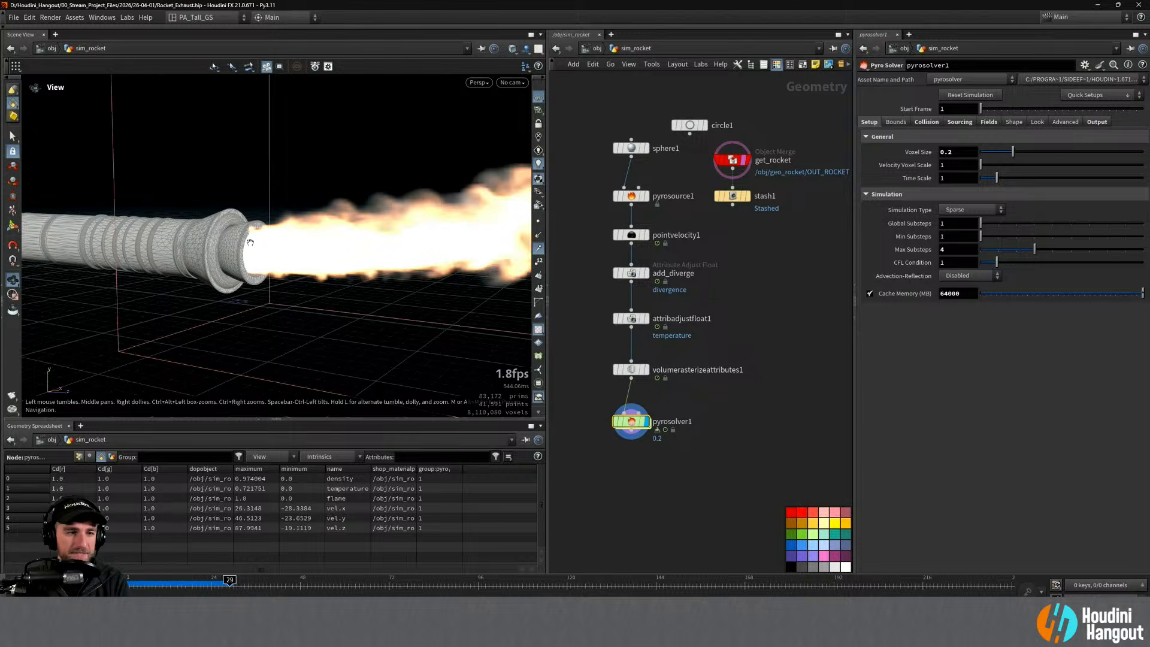
left_click_drag(319, 245, 313, 253)
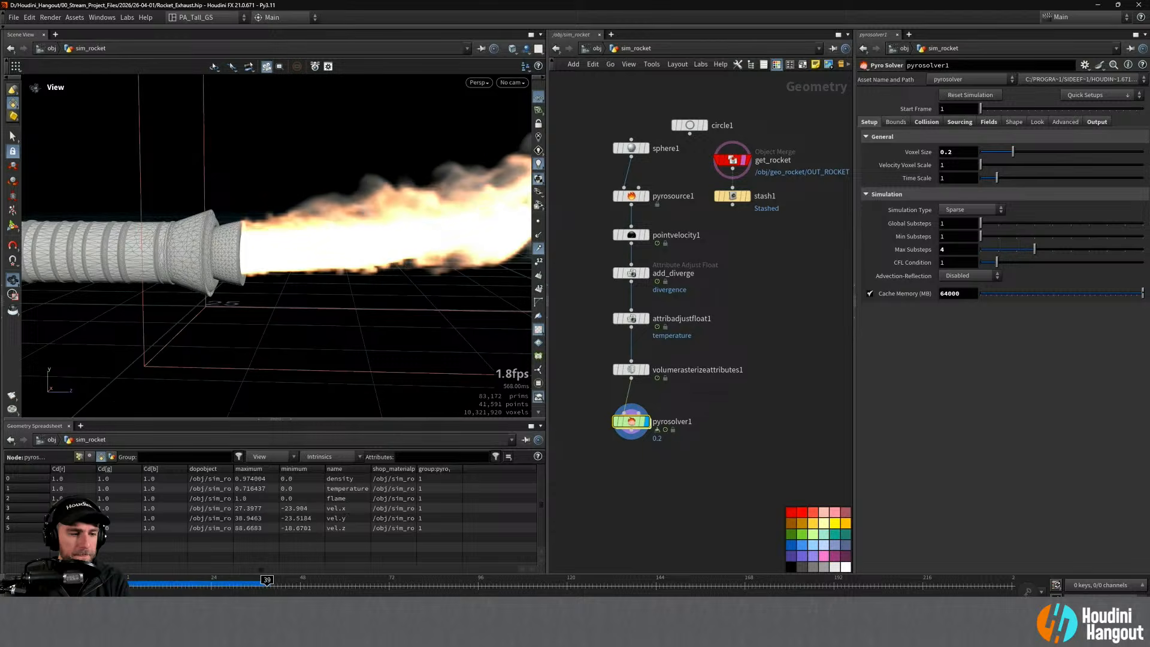
key("ctrl+Up")
key("Up")
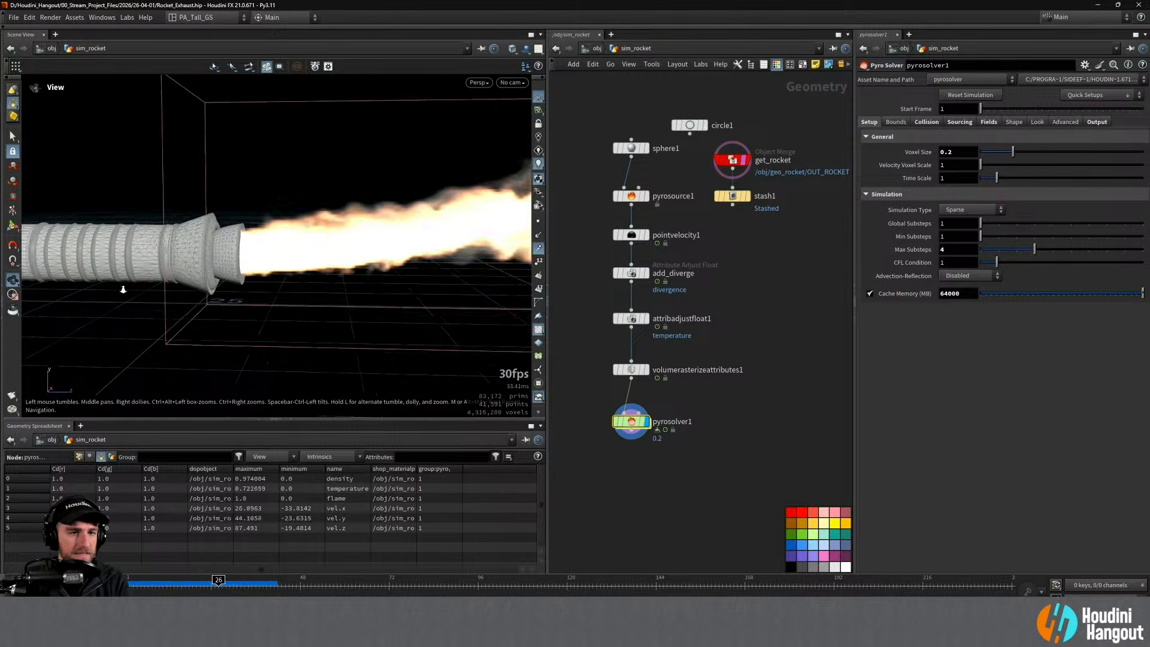
scroll(122, 290, "down", 5)
middle_click_drag(122, 290, 103, 300)
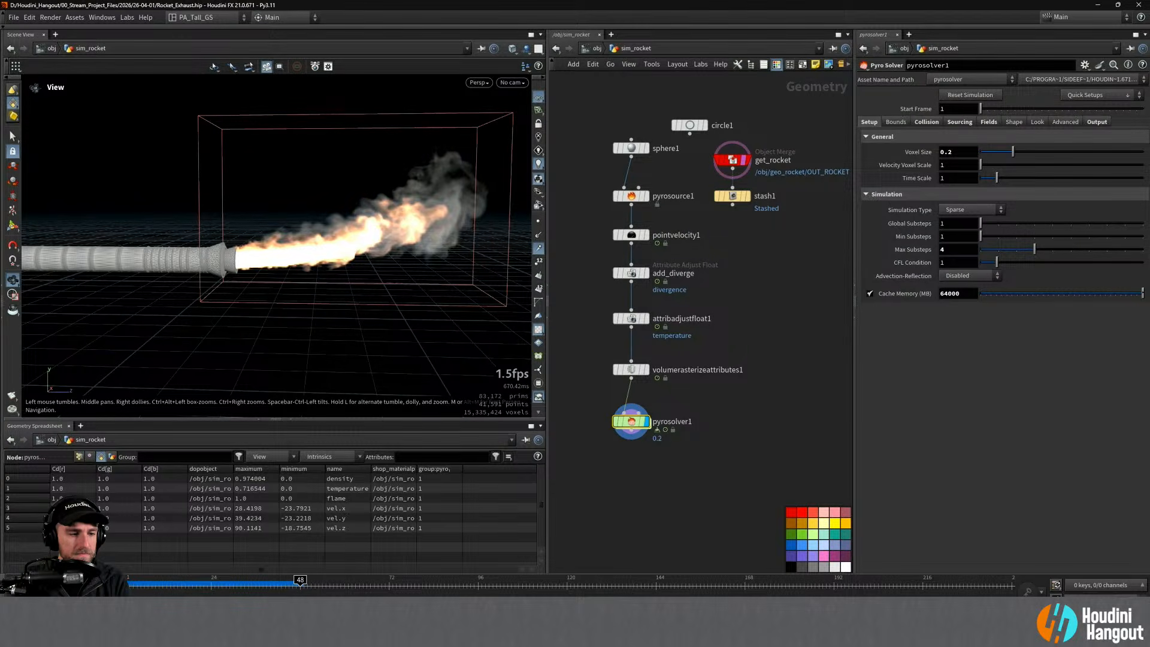
key("ctrl+Up")
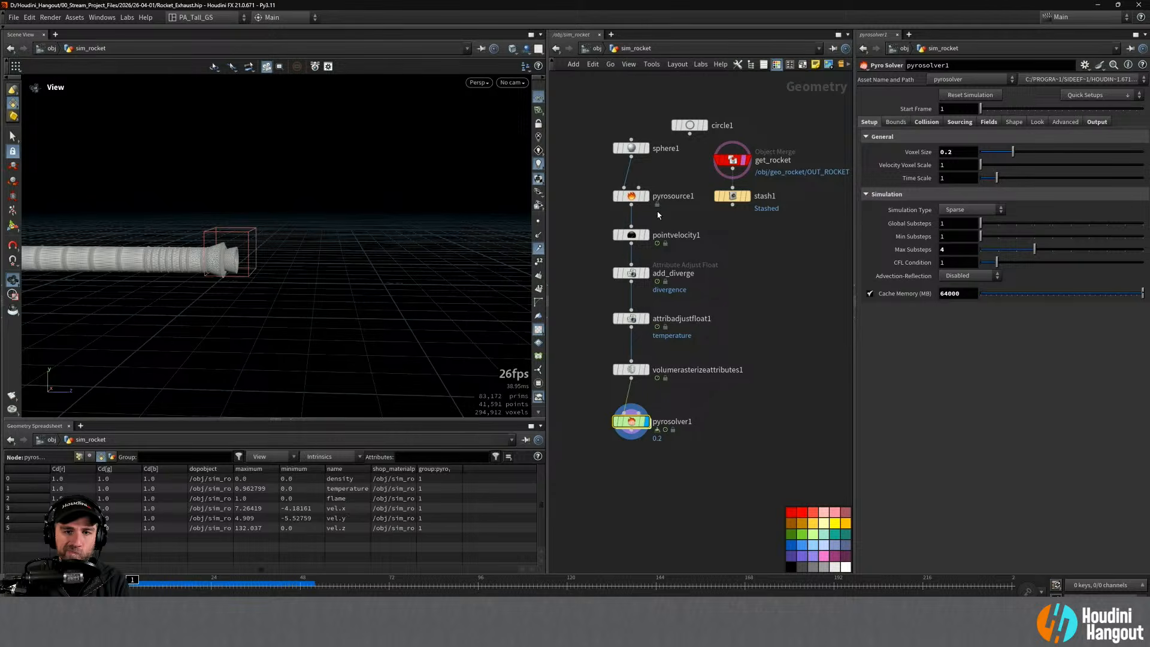
Step: Set the Z component of pointvelocity1's Default Value to 150 and play the simulation
left_click(628, 238)
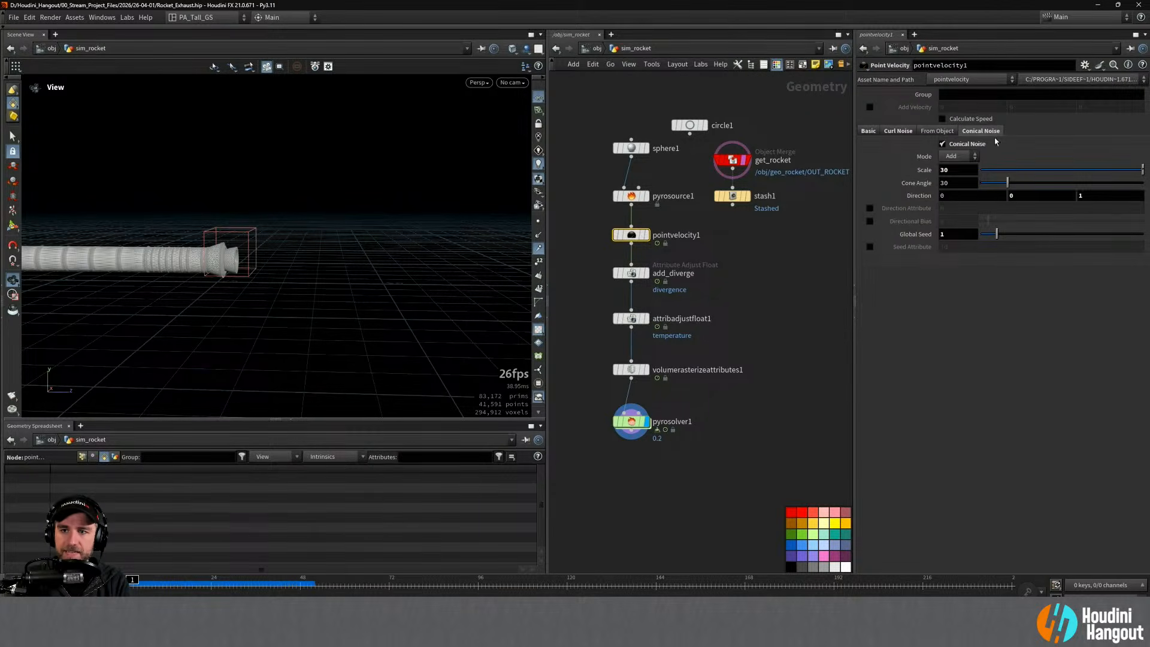
left_click(865, 130)
left_click(979, 131)
left_click(868, 131)
left_click(1099, 158)
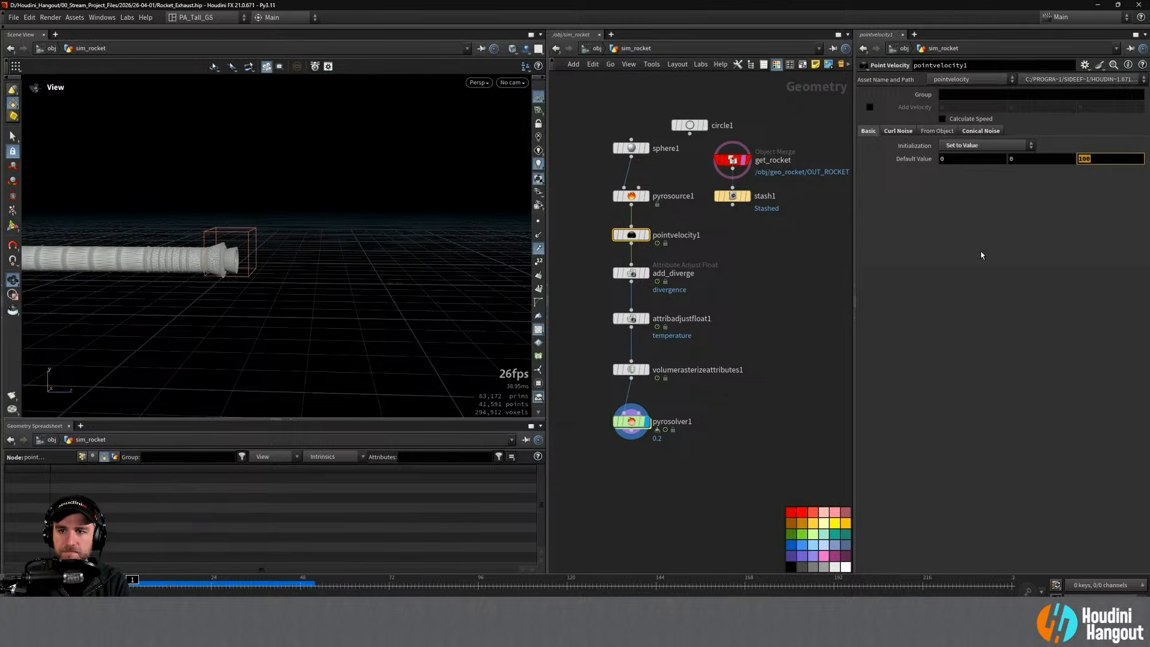
type("150")
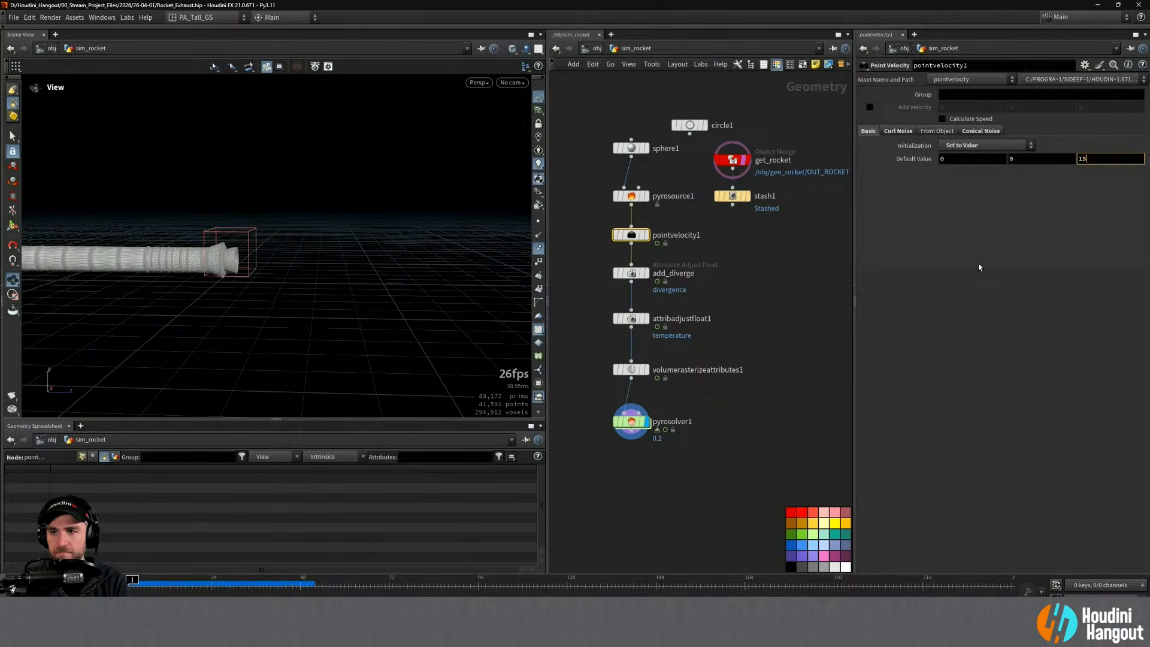
key("Return")
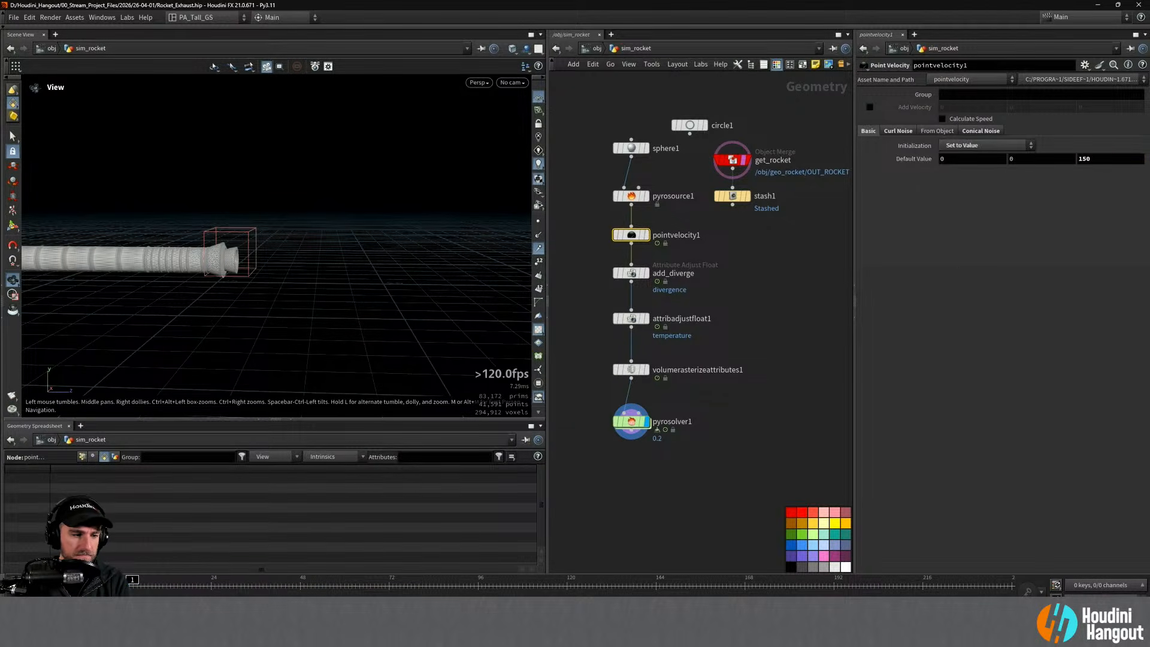
key("Up")
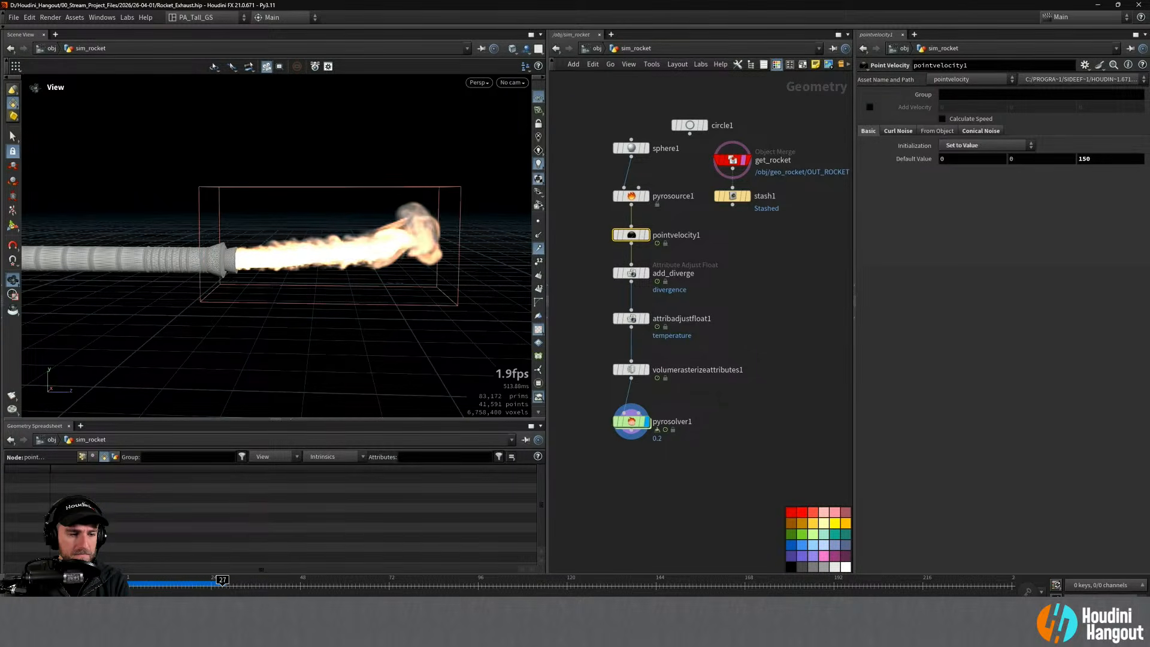
Step: Set the Z component of pointvelocity1's Default Value to 250, then play the result and return to the start
double_click(1092, 159)
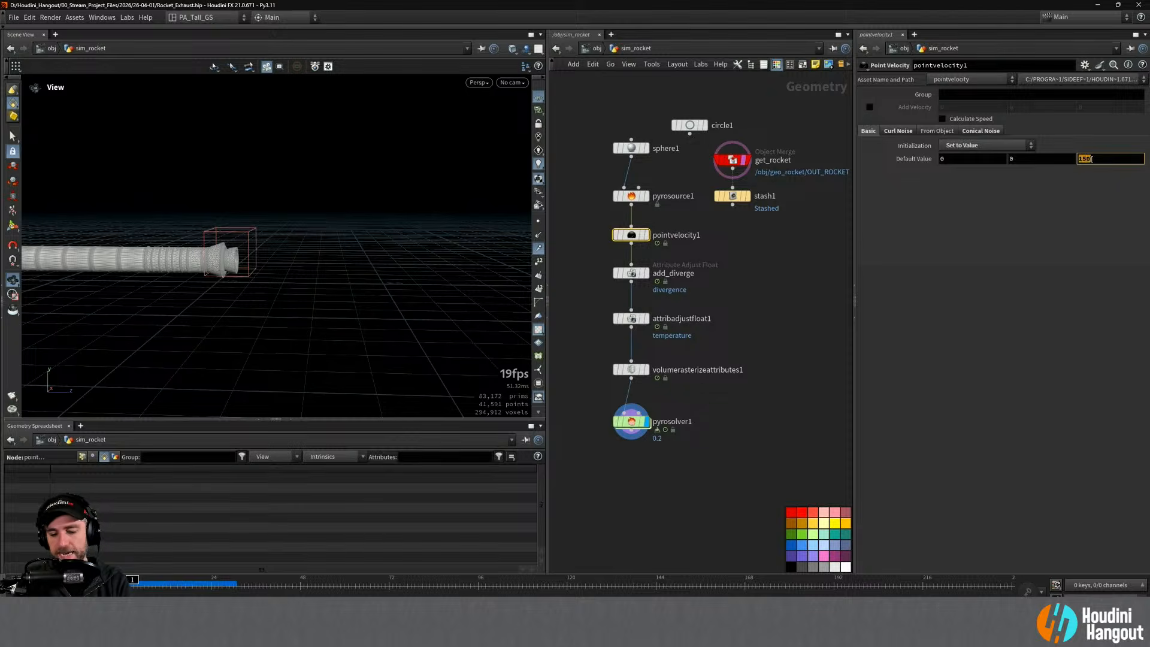
type("250")
key("Return")
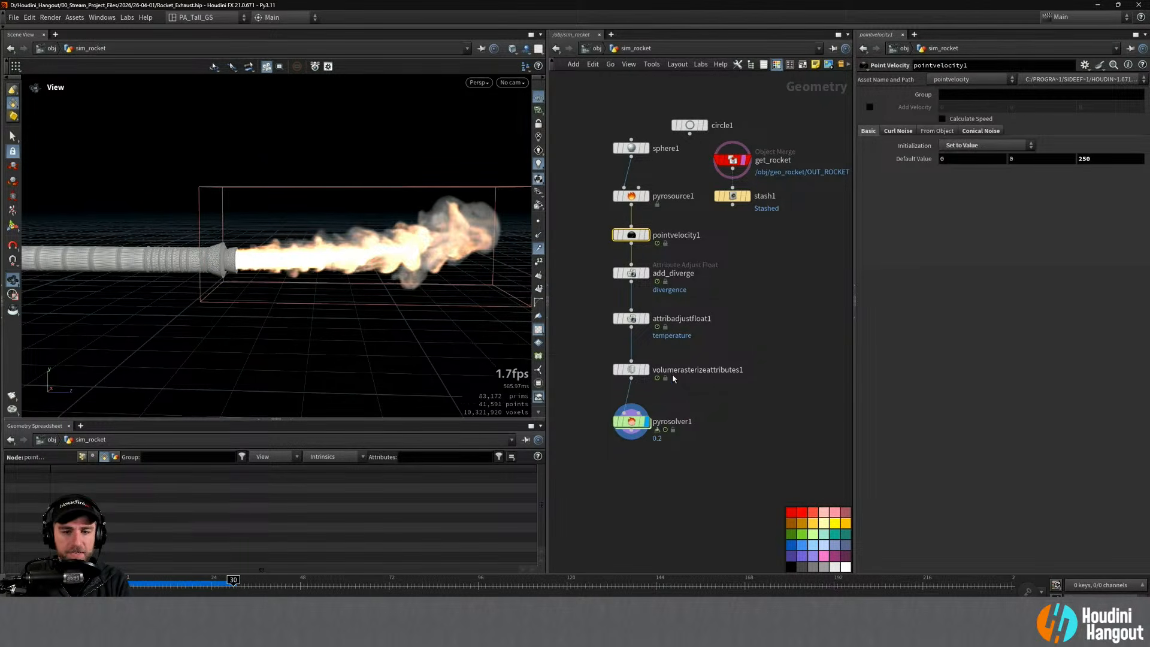
key("ctrl+Up")
Step: Set the Y Ground Plane in pyrosolver1's collision settings to Closed Below
left_click(631, 426)
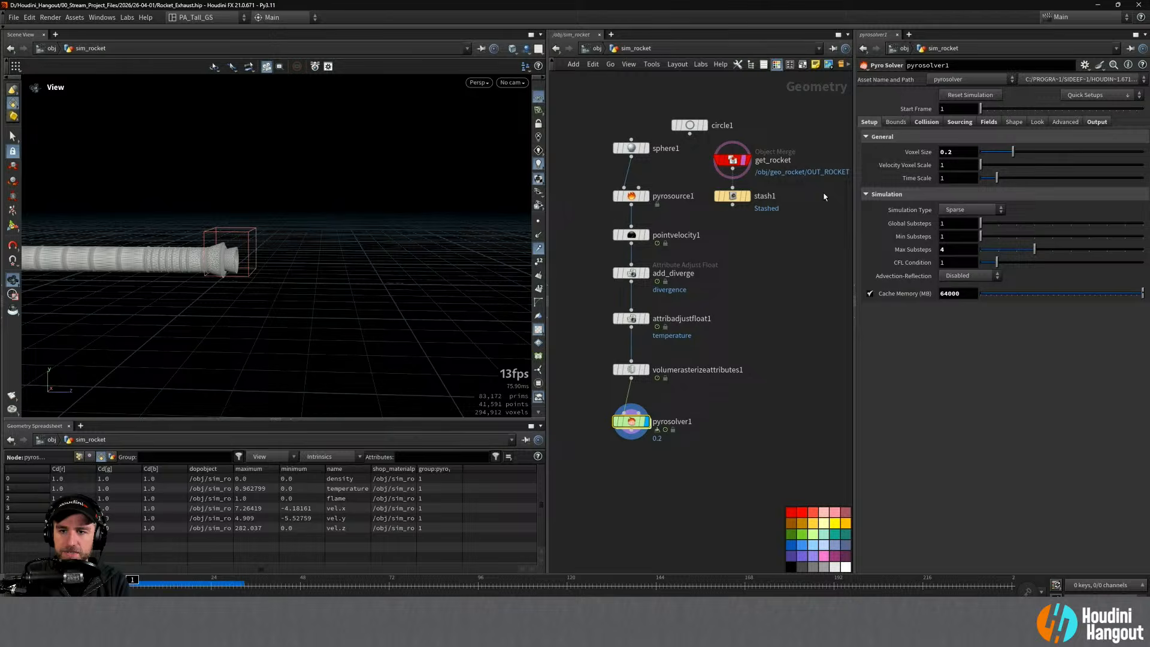
left_click(917, 123)
left_click(896, 122)
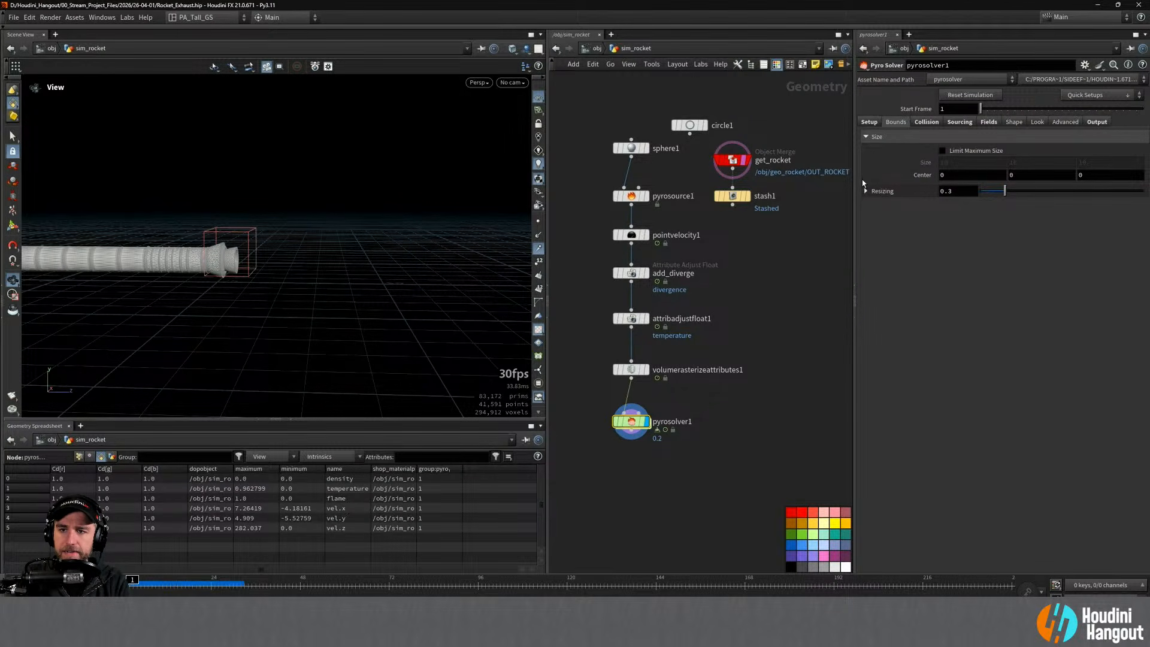
left_click(928, 122)
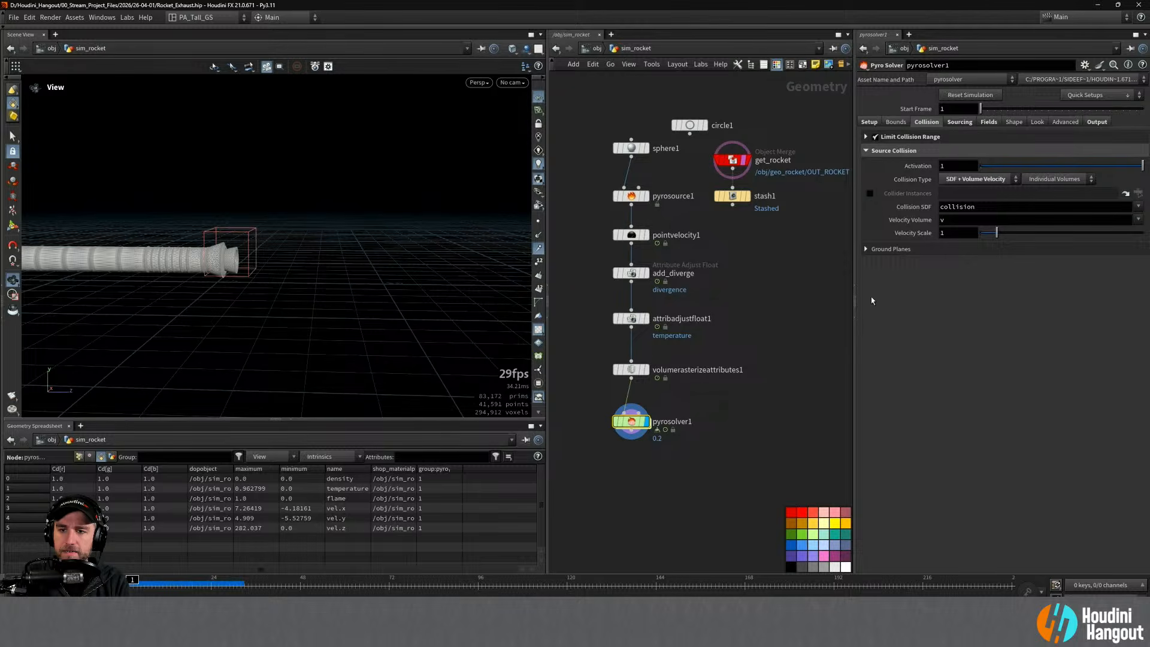
left_click(866, 249)
left_click(960, 278)
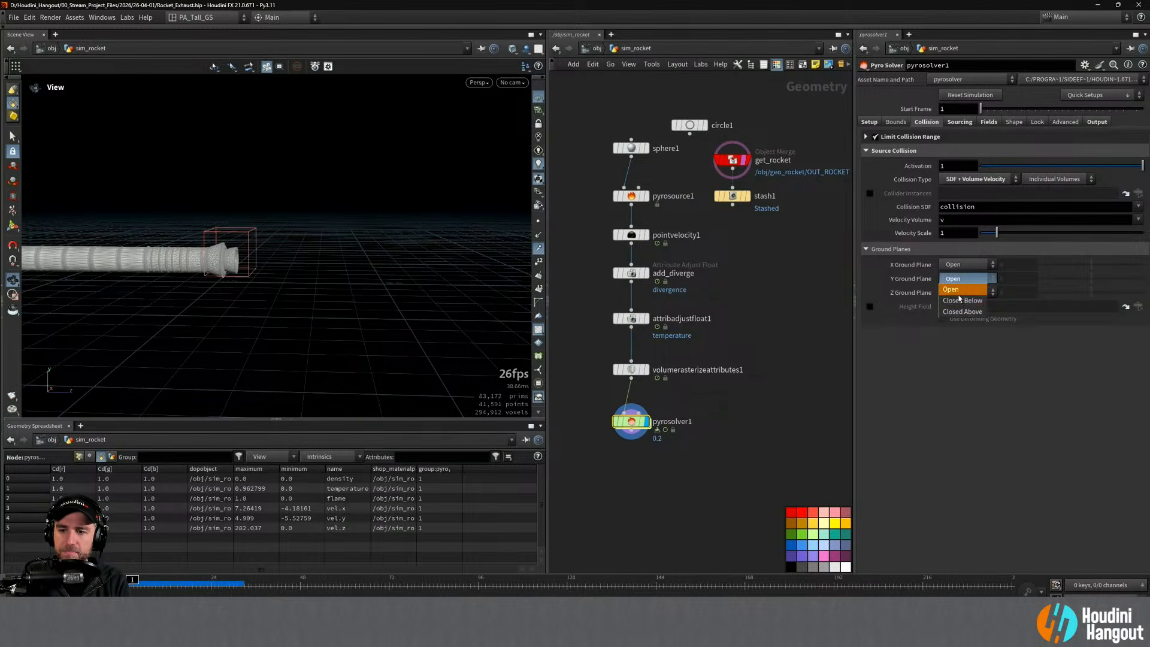
left_click(961, 300)
left_click_drag(264, 231, 270, 281)
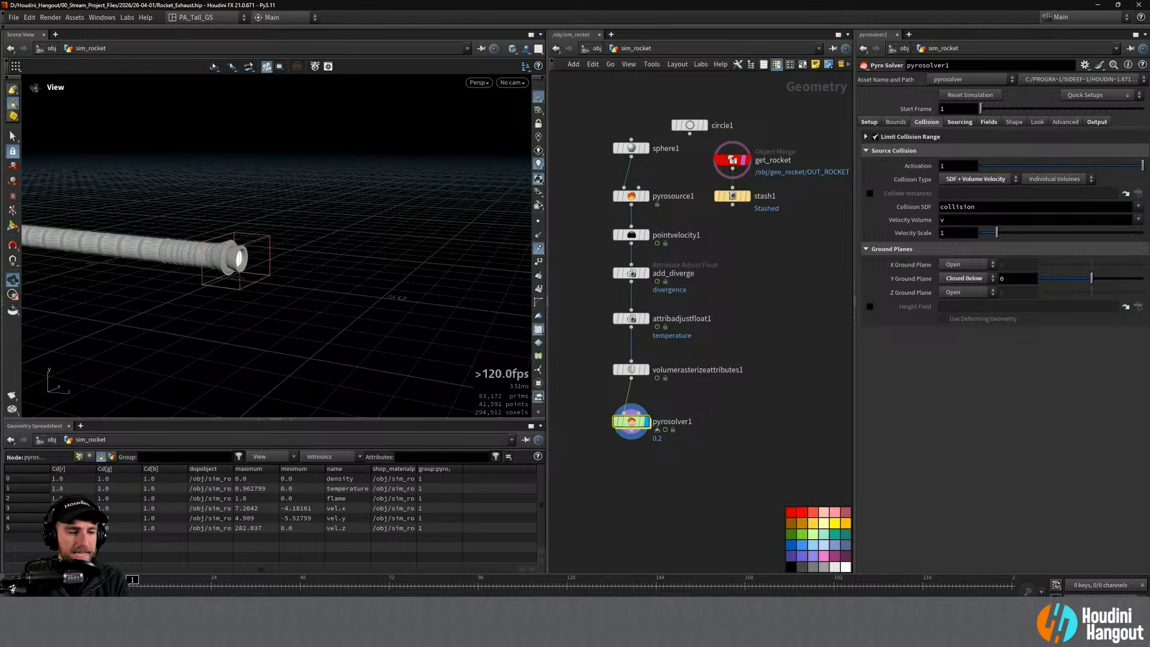
Step: Play the simulation with the closed ground plane, view the exhaust from a lower side angle, and return to the first frame
left_click(64, 586)
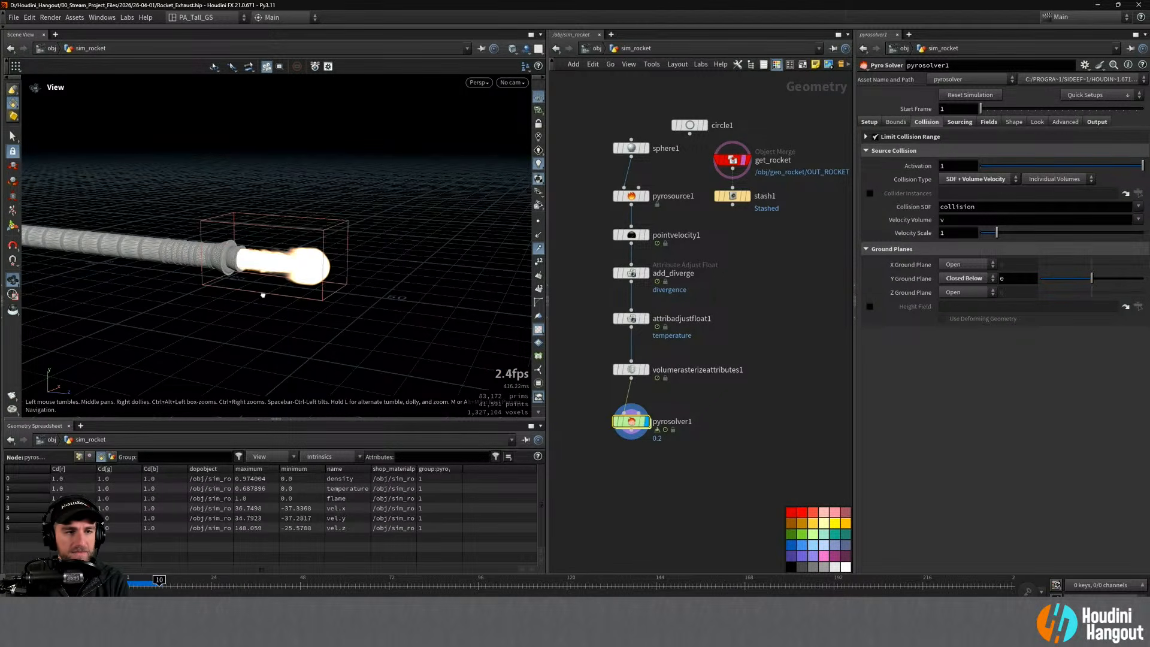
mouse_move(280, 292)
left_mouse_down()
mouse_move(325, 282)
mouse_move(298, 306)
left_mouse_up()
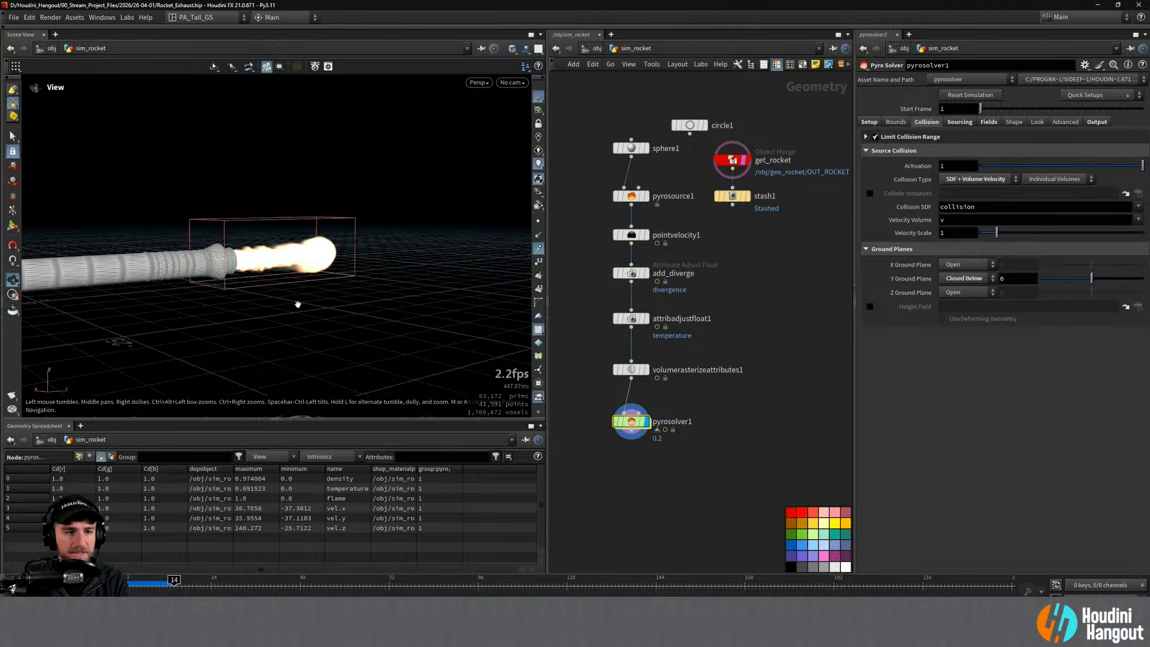
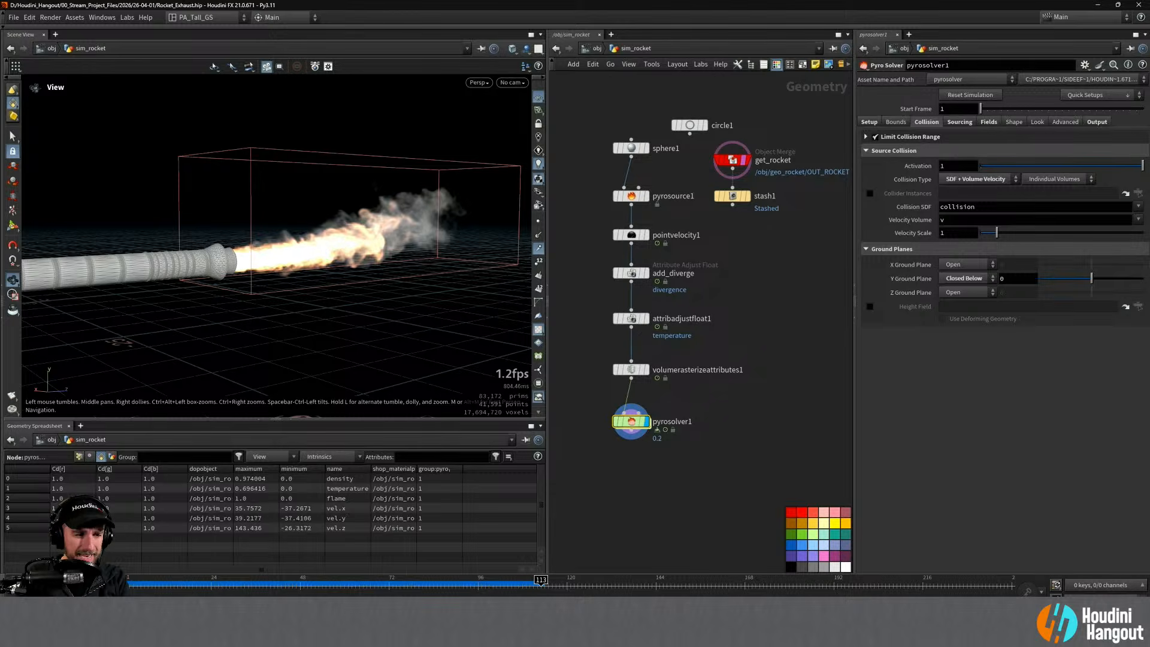
key("ctrl+Up")
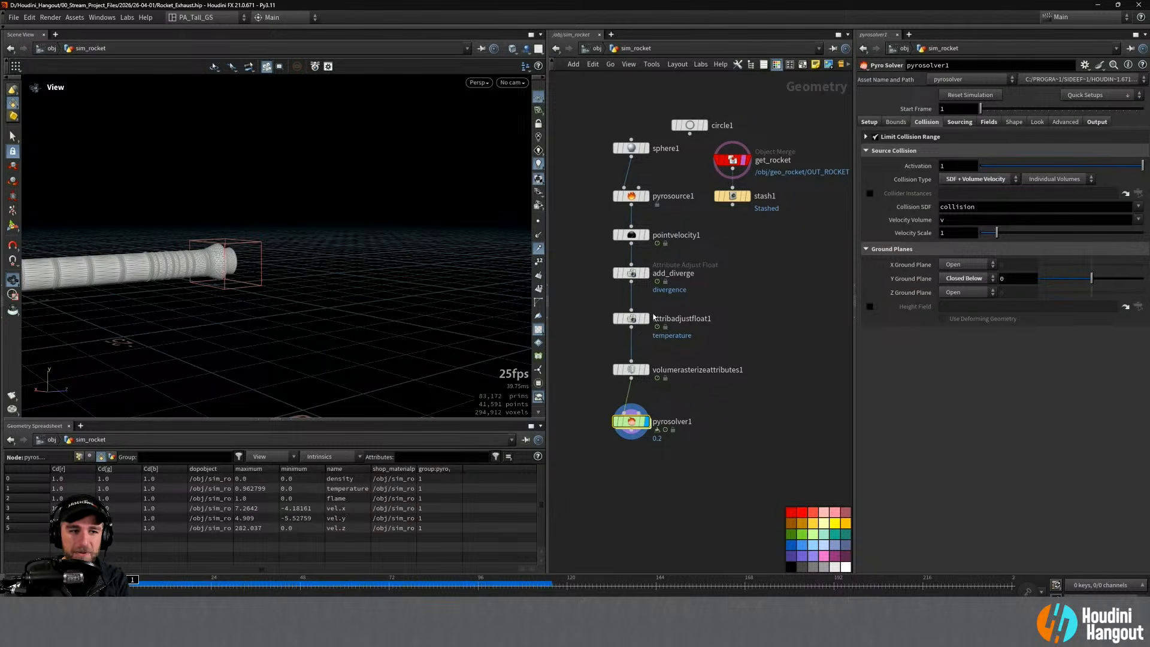
Step: Set the Z component of pointvelocity1's Default Value to 500, then raise it to 1000 and play the simulation
left_click(631, 370)
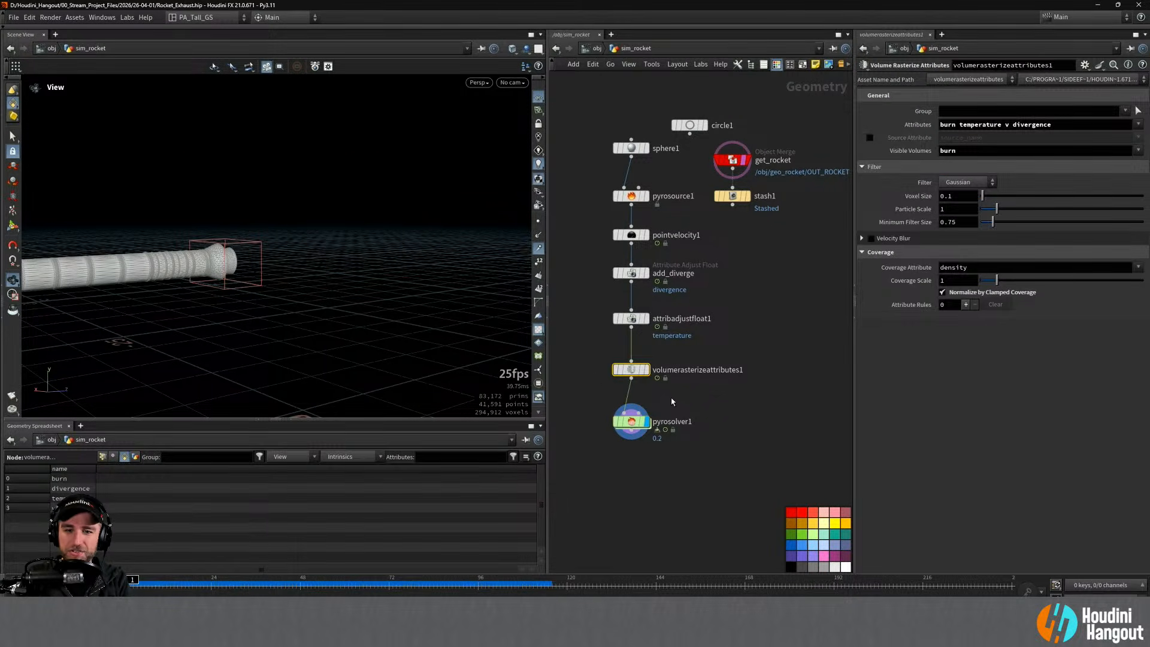
left_click(631, 235)
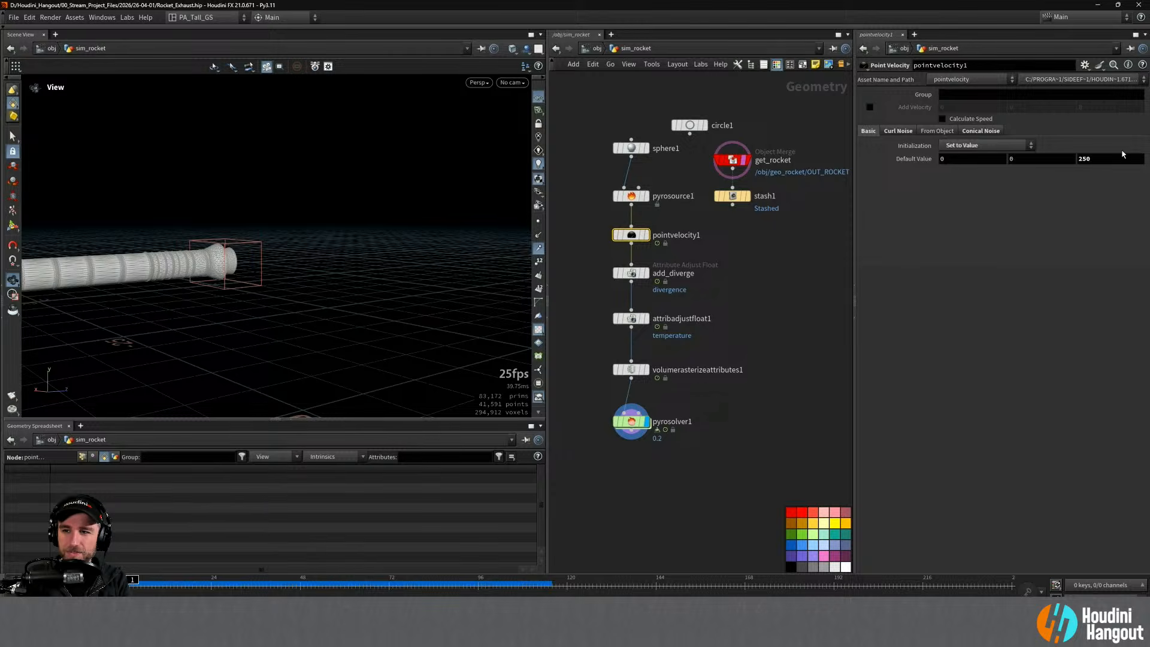
left_click(1122, 158)
key("Return")
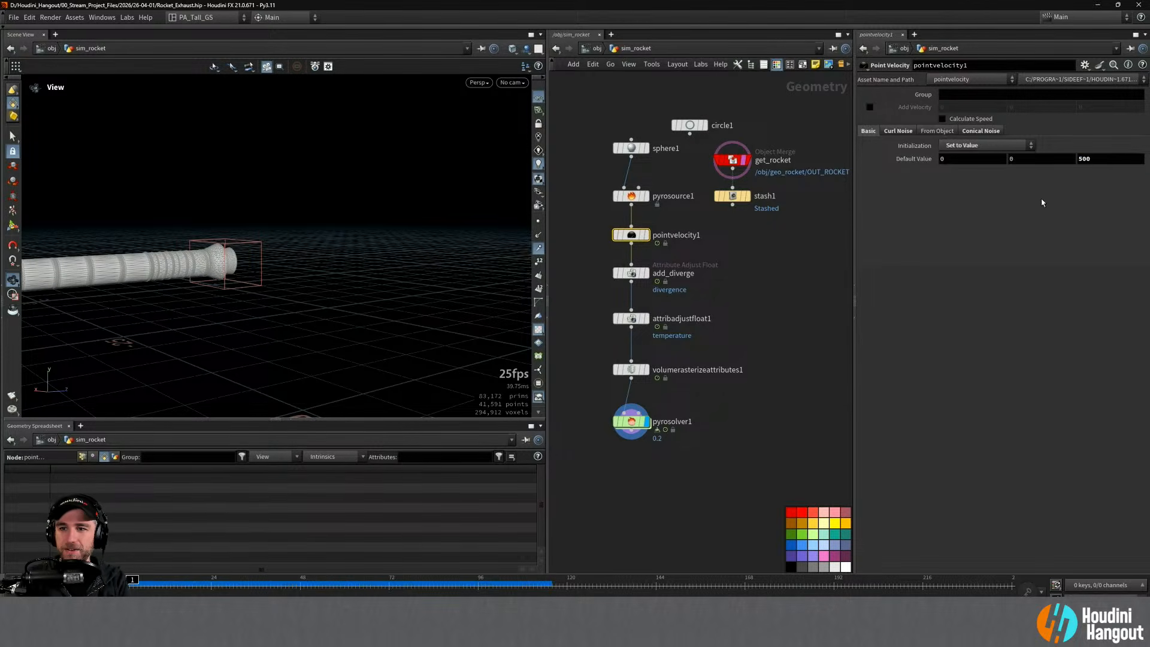
left_click(1101, 157)
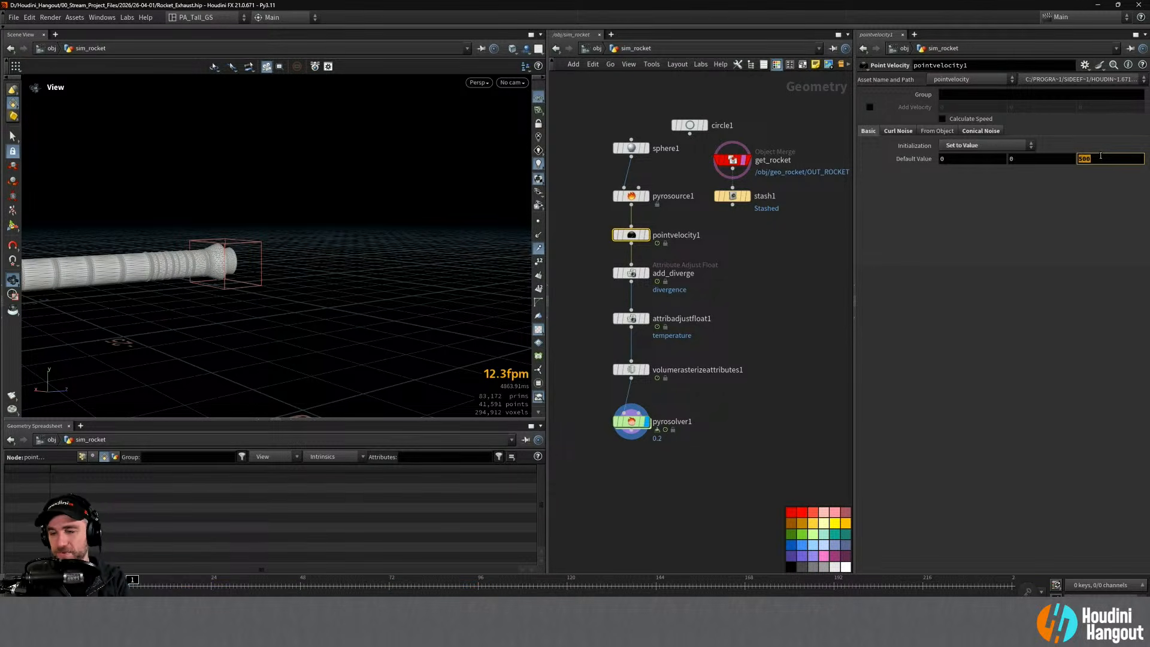
key("Return")
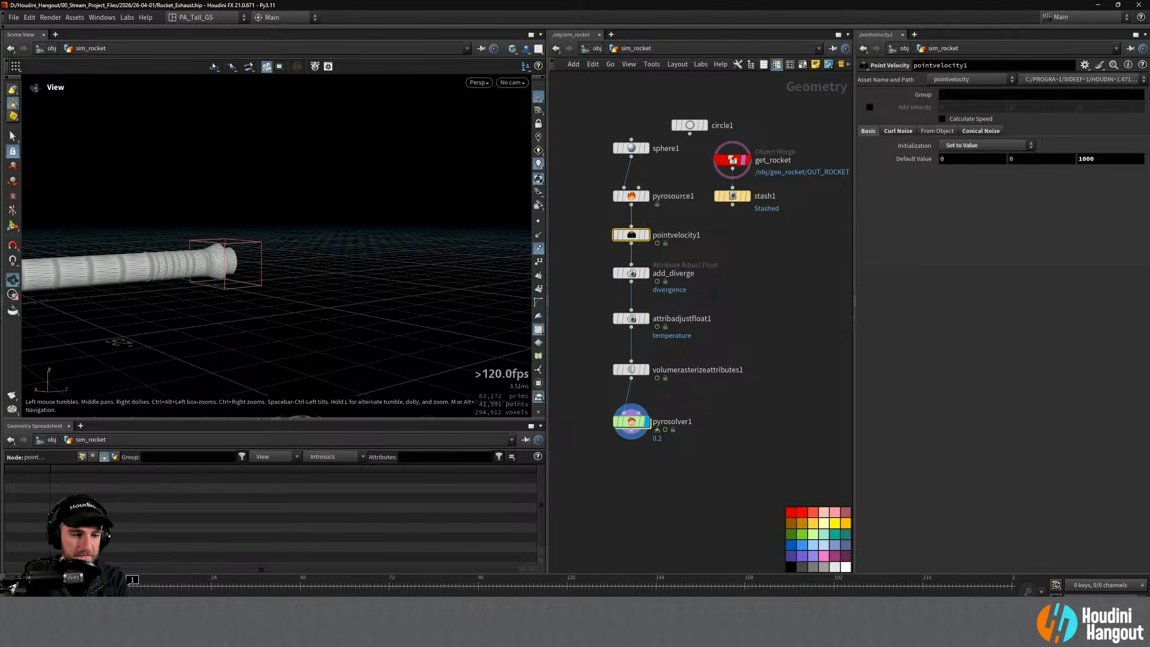
key("Up")
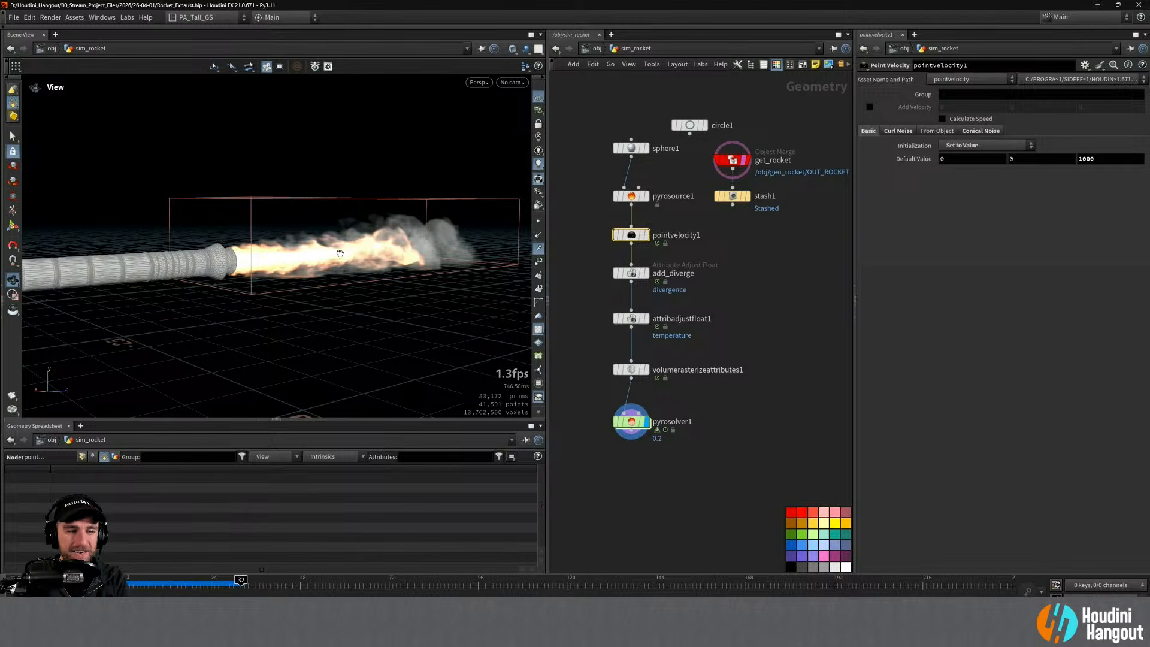
Step: Examine the exhaust plume in playback from side, distant and close angled views, and return to the first frame
left_click_drag(264, 290, 198, 409)
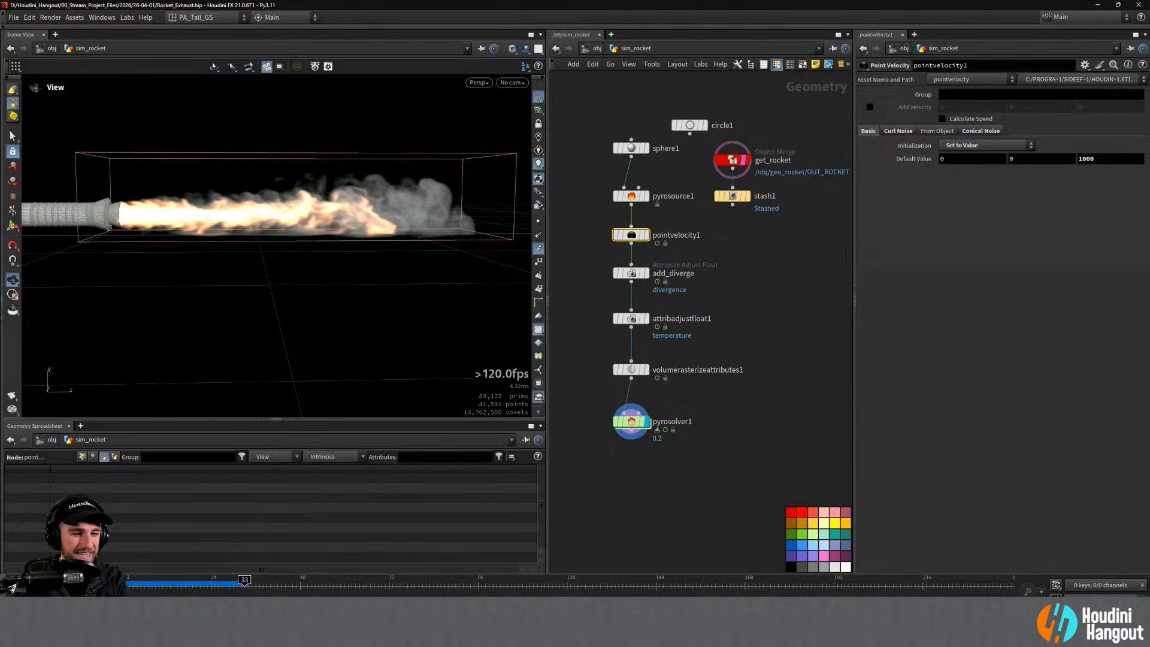
key("ctrl+Up")
key("Up")
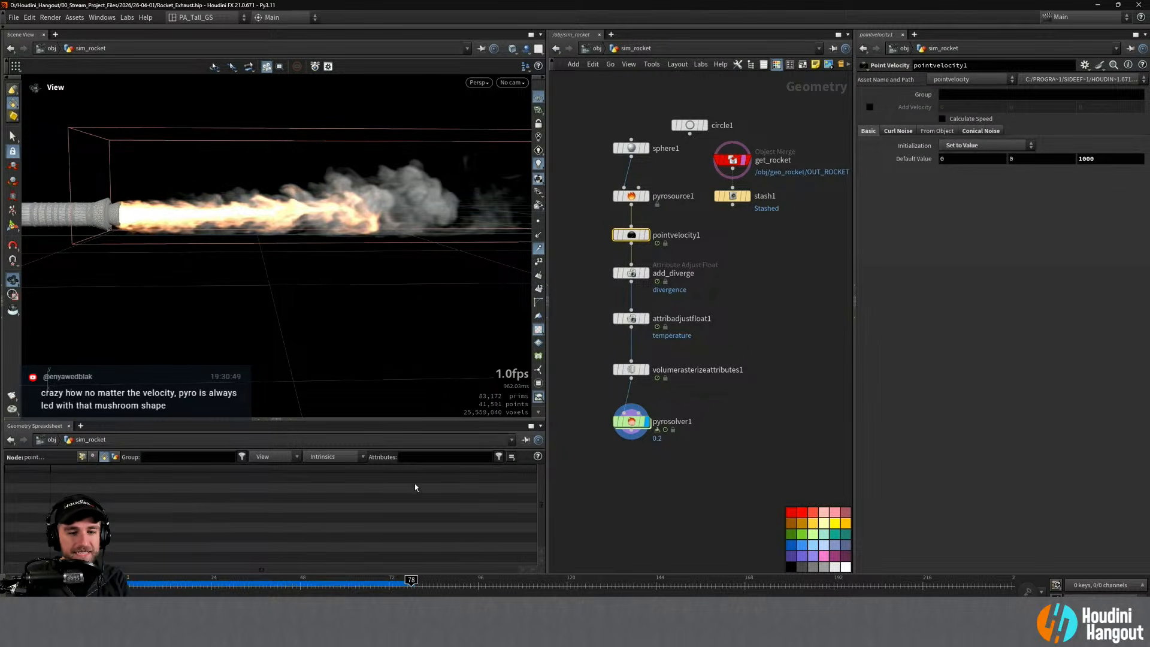
key("ctrl+Up")
scroll(192, 249, "down", 3)
left_click_drag(192, 249, 147, 235)
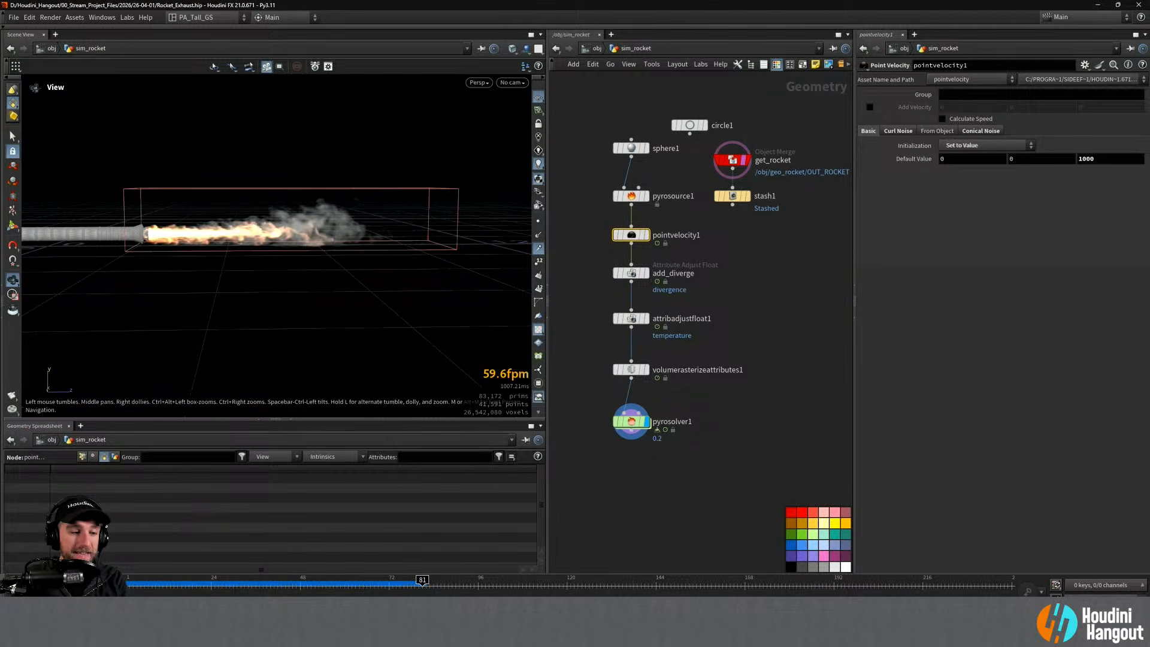
key("ctrl+Up")
left_click_drag(334, 231, 206, 269)
right_click_drag(205, 270, 149, 397)
left_click(65, 584)
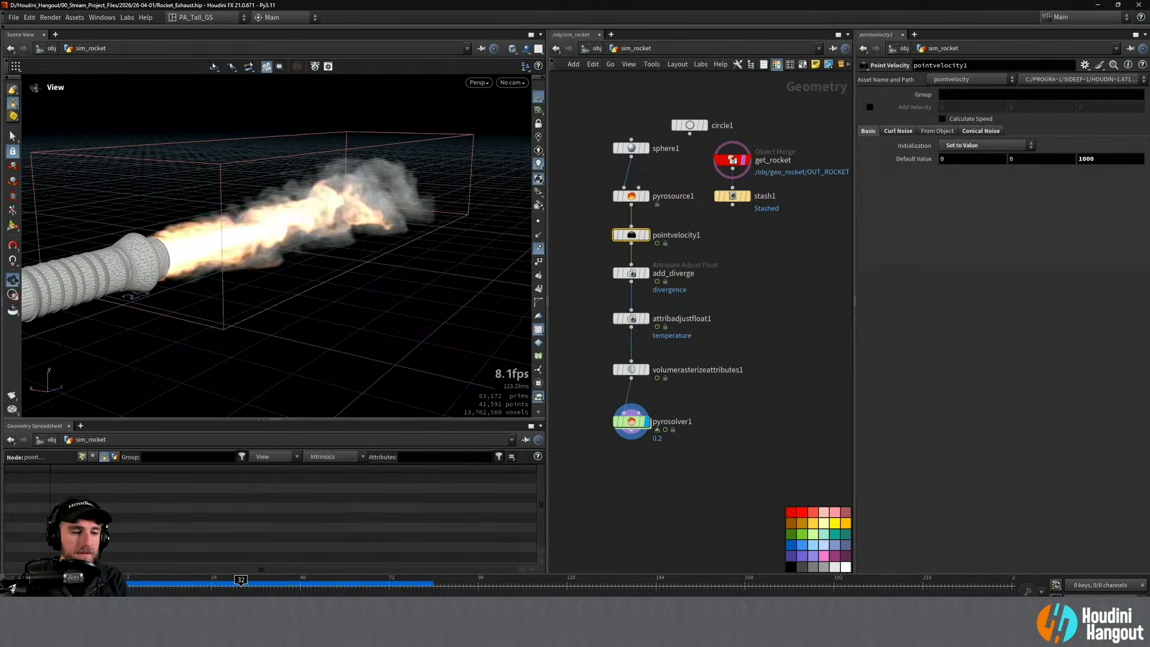
key("ctrl+Up")
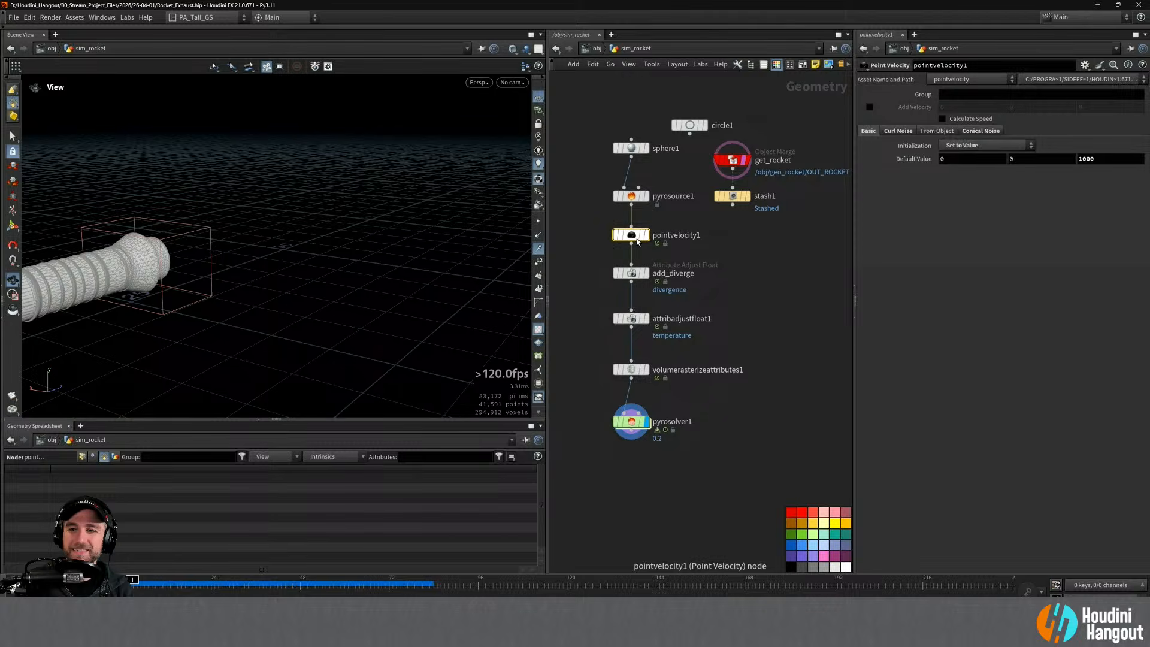
Step: Set the Z component of pointvelocity1's Default Value to 1500 and view the simulated plume from farther away
left_click(1092, 161)
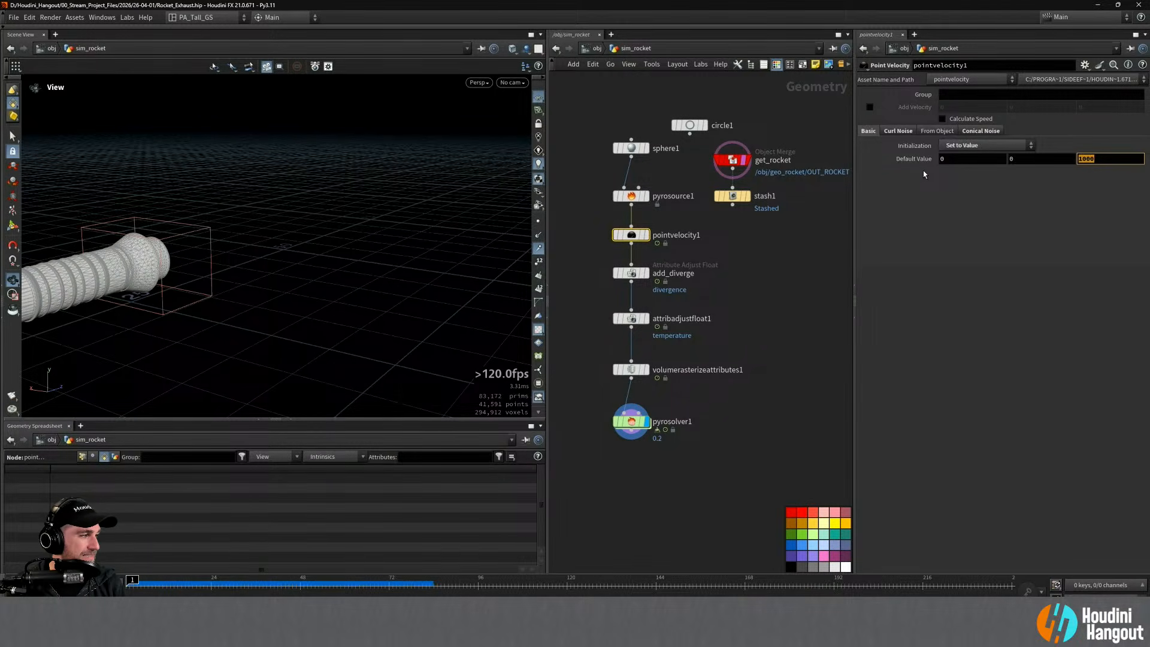
type("1500")
key("Return")
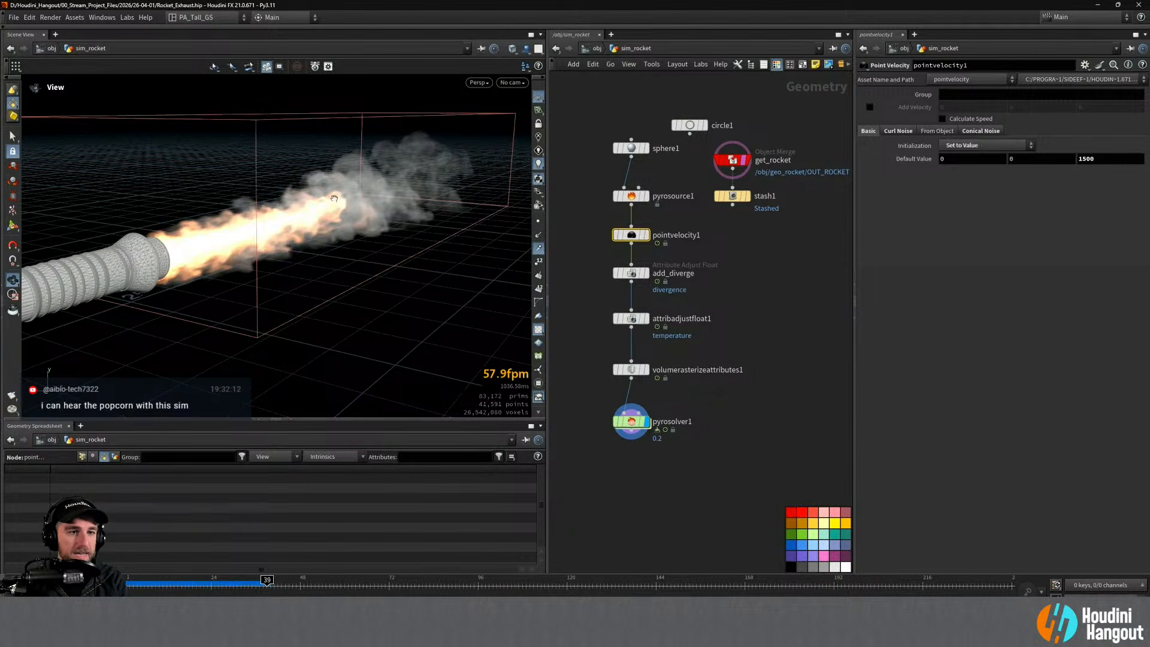
key("ctrl+Up")
scroll(334, 198, "down", 5)
left_click_drag(213, 231, 241, 251)
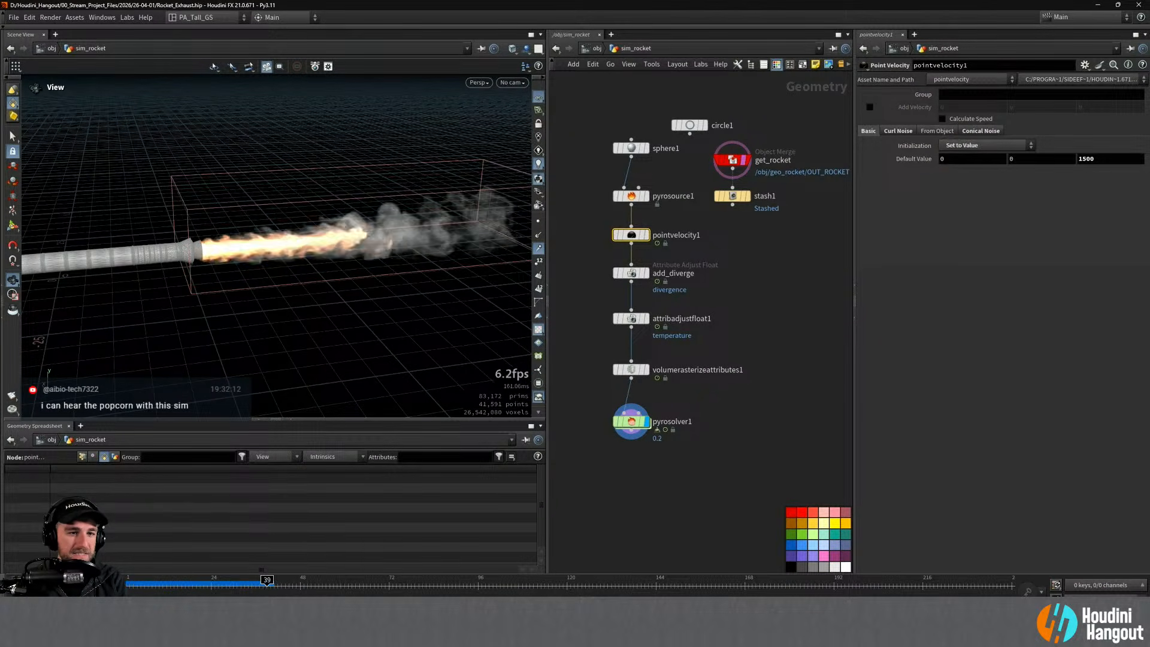
Step: Raise the smoke Density Scale in pyrosolver1's look settings to 10 and return to the first frame
left_click(632, 421)
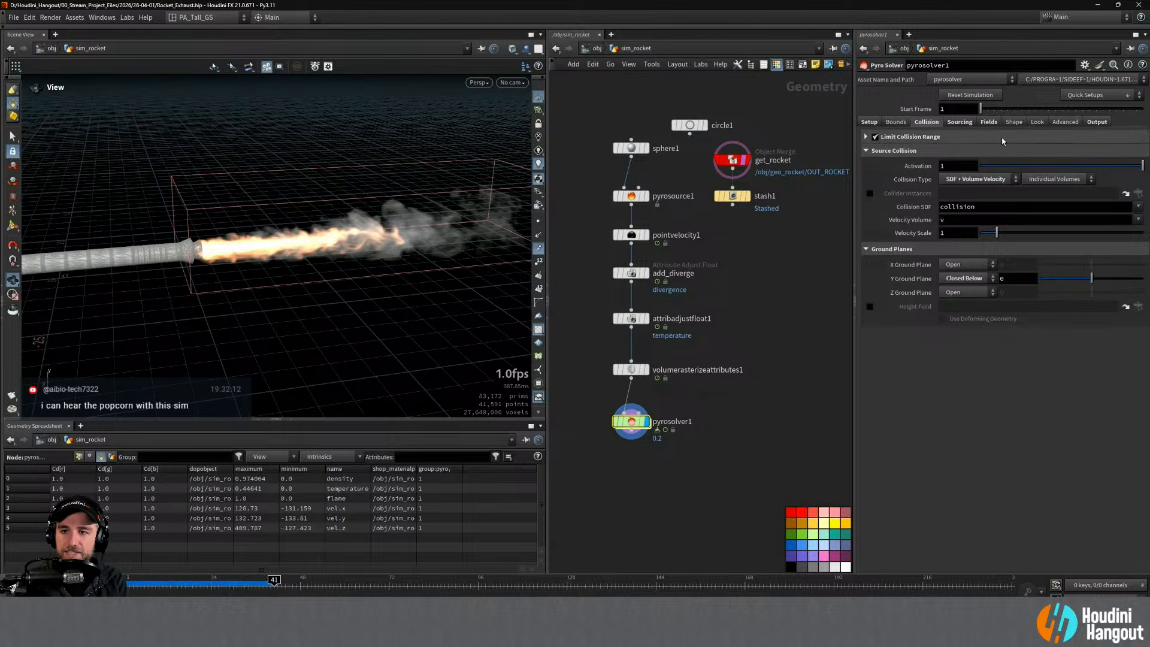
left_click(1033, 122)
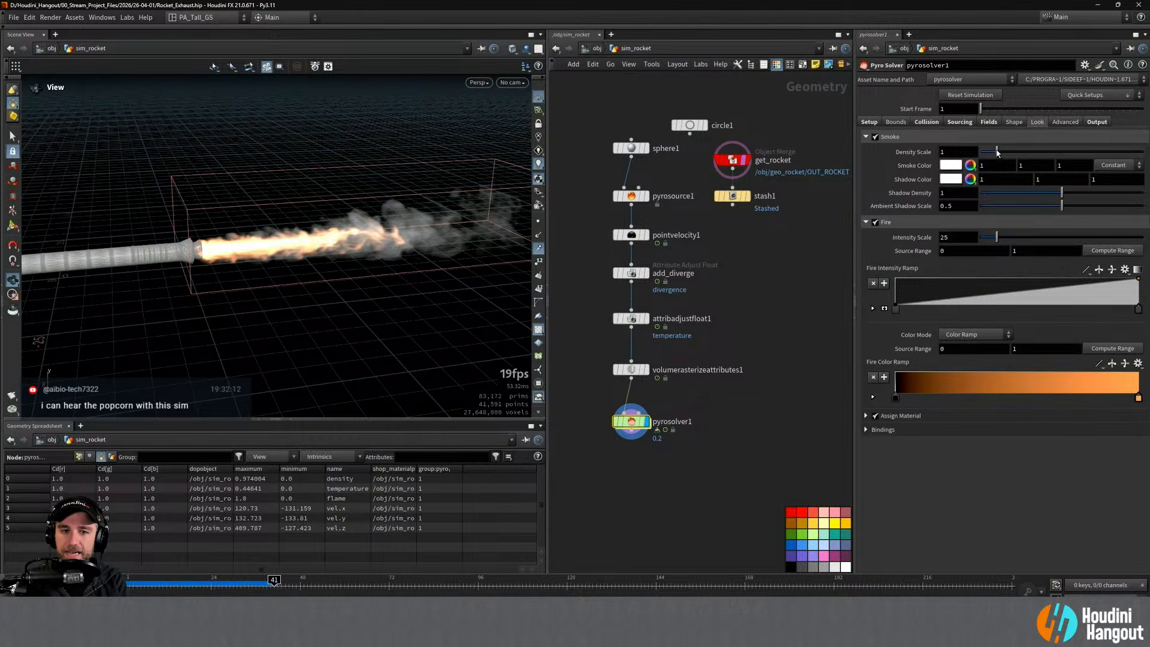
left_click_drag(996, 151, 1142, 150)
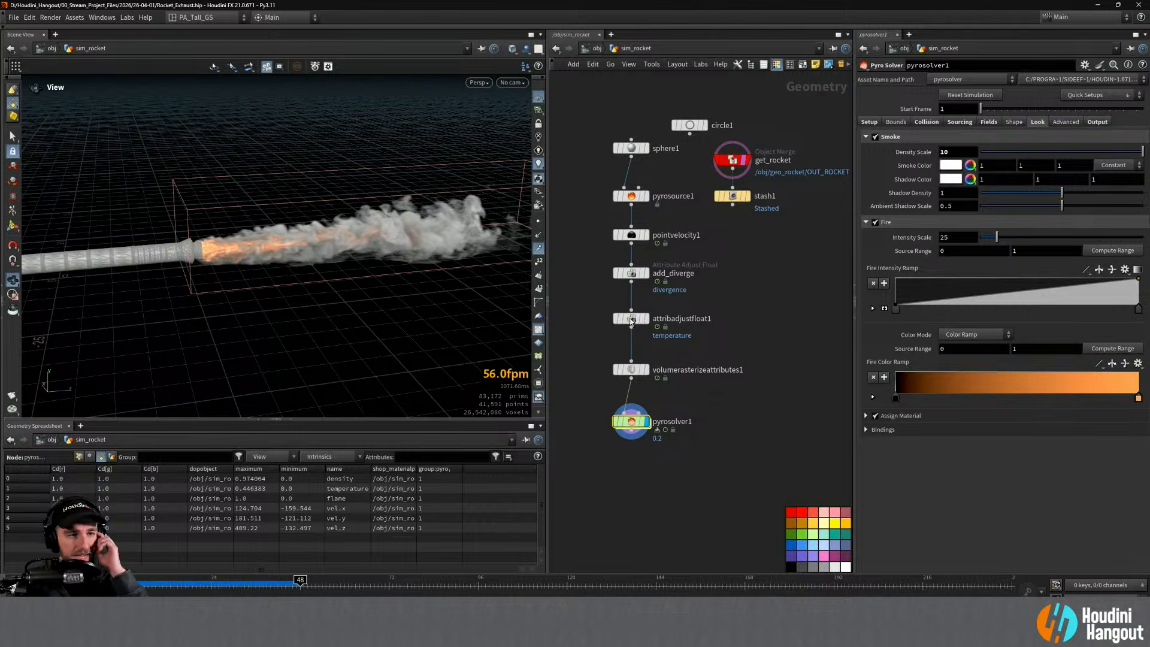
key("ctrl+Up")
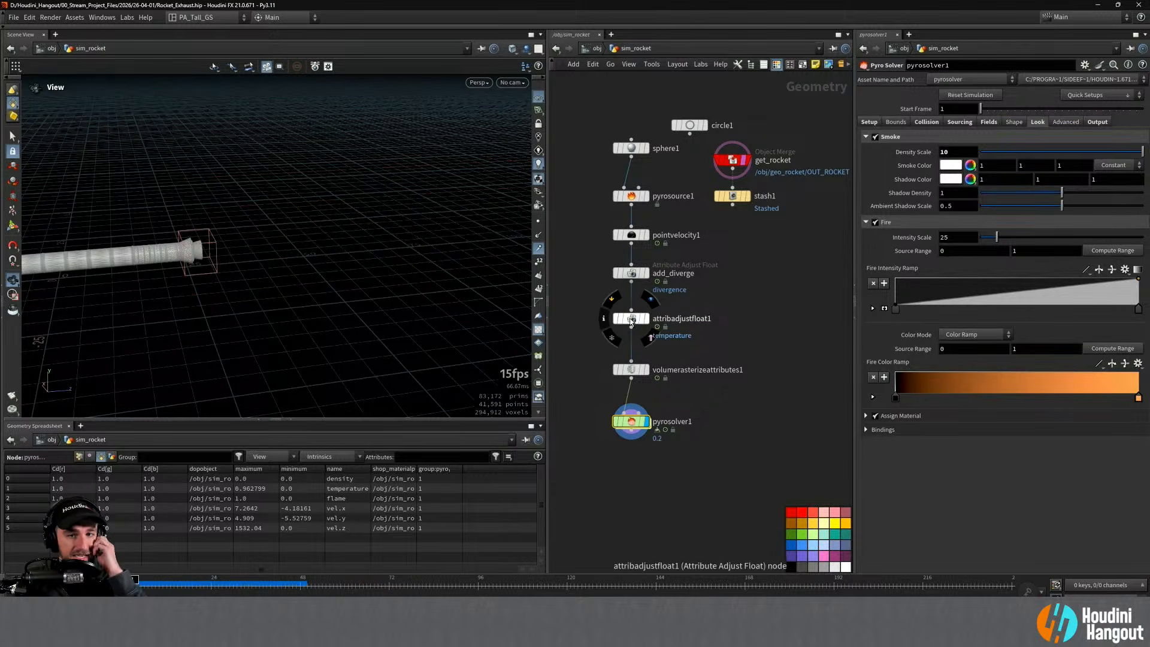
Step: Set pointvelocity1's conical noise Cone Angle to 20, play the simulation and return to the first frame
left_click(632, 236)
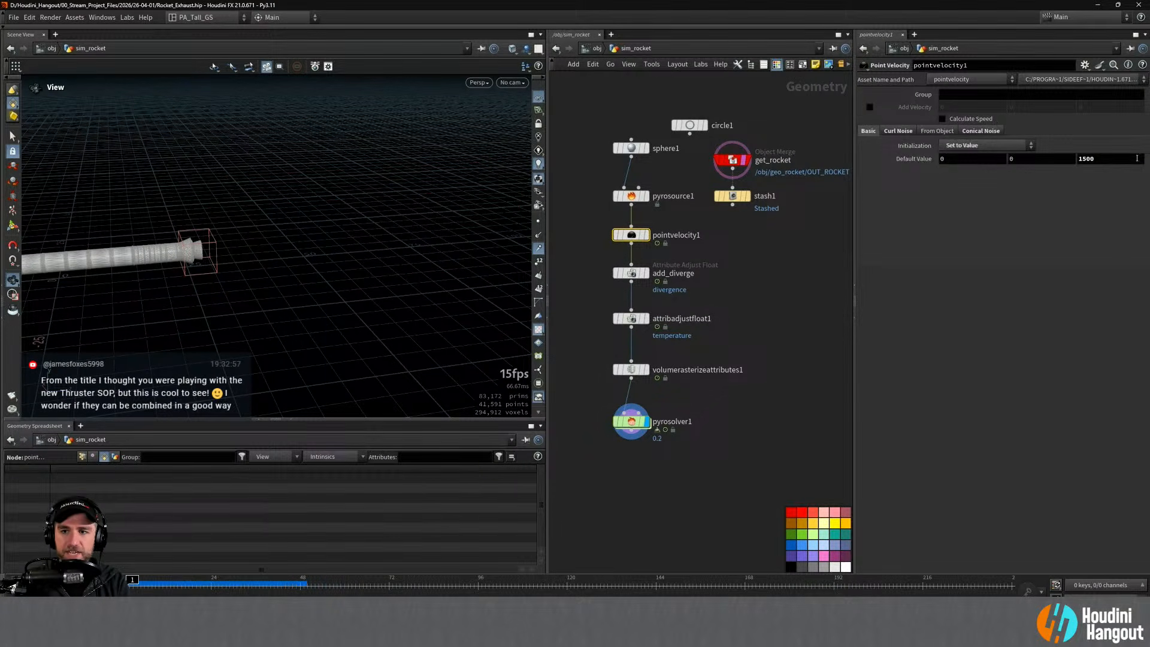
left_click(981, 131)
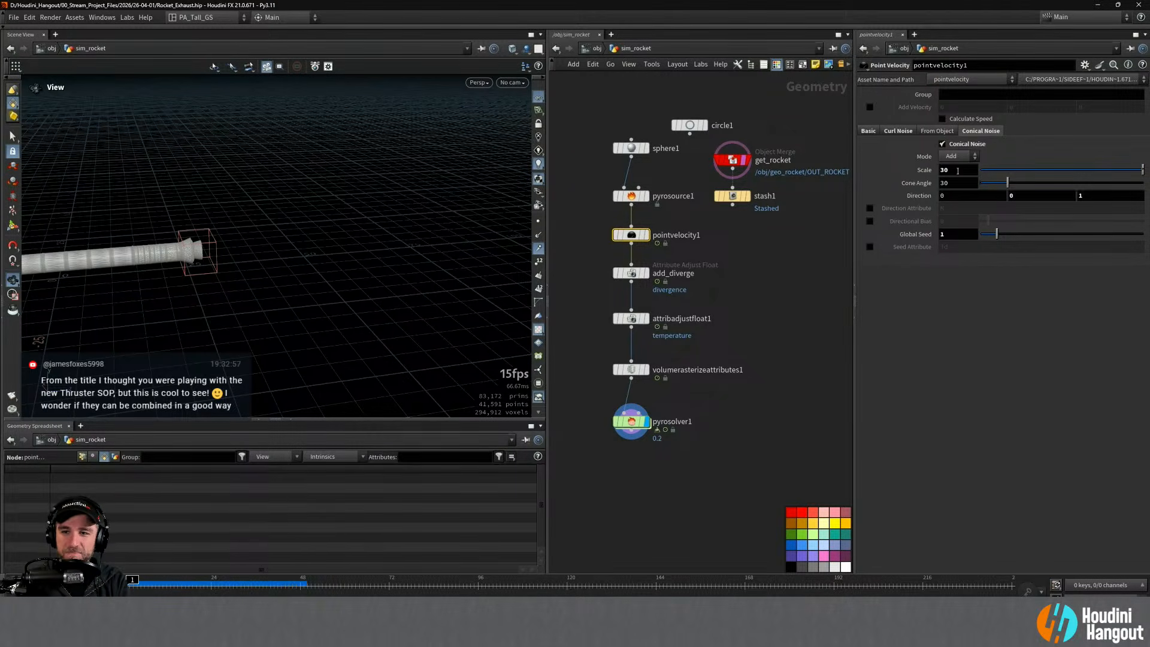
left_click(955, 183)
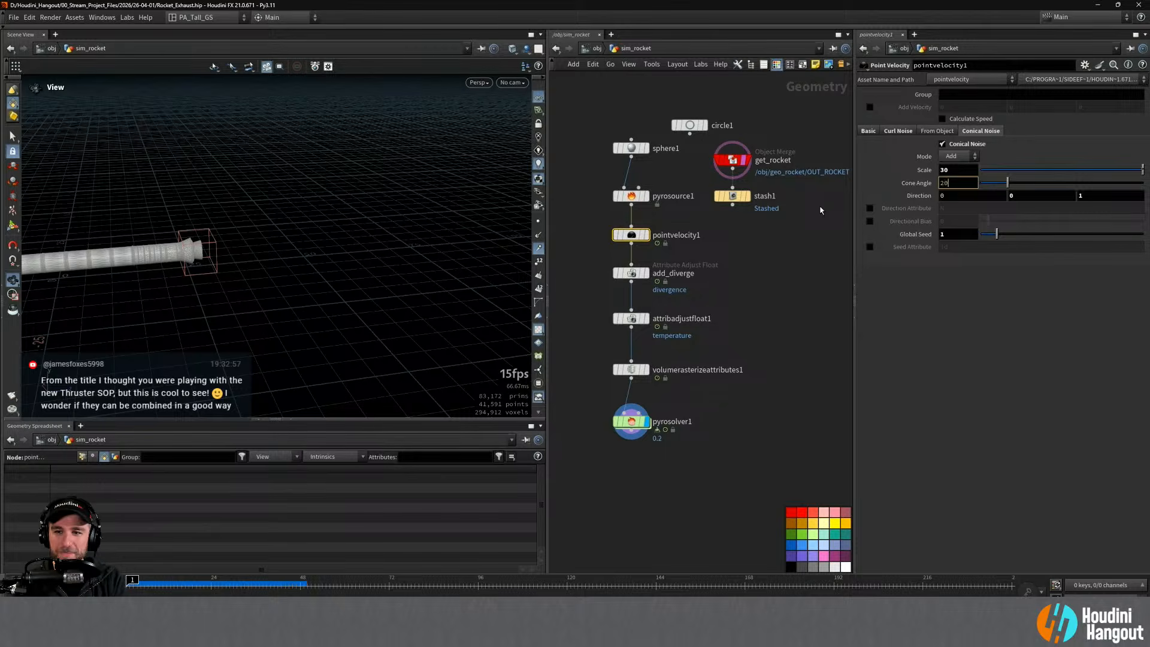
key("Return")
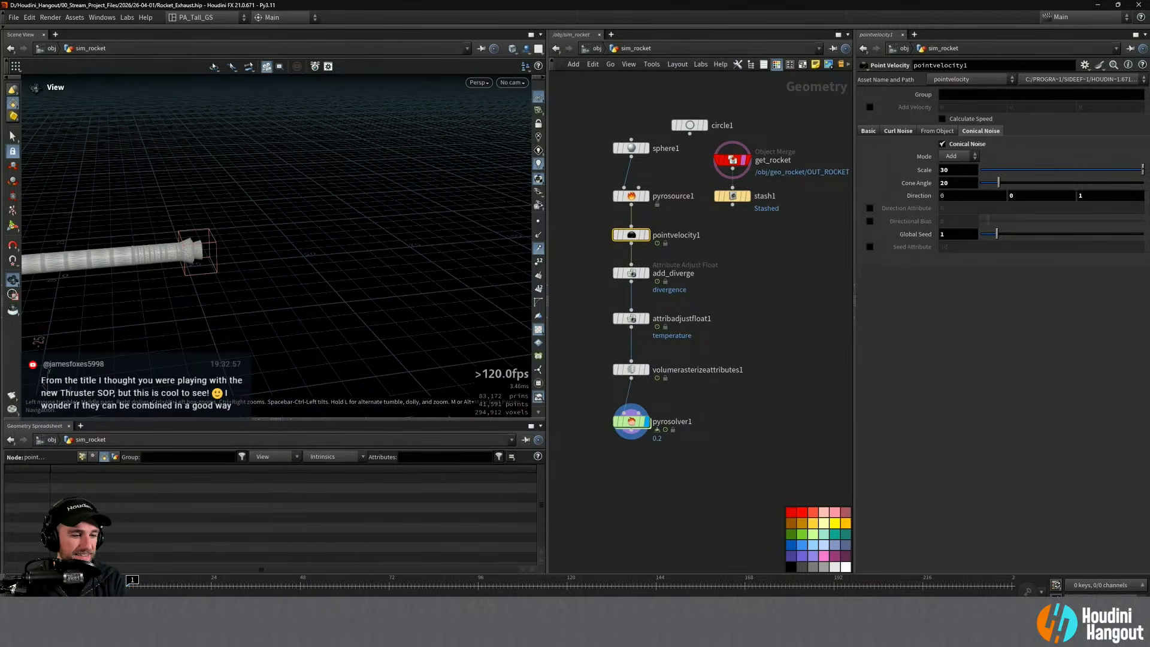
left_click(60, 585)
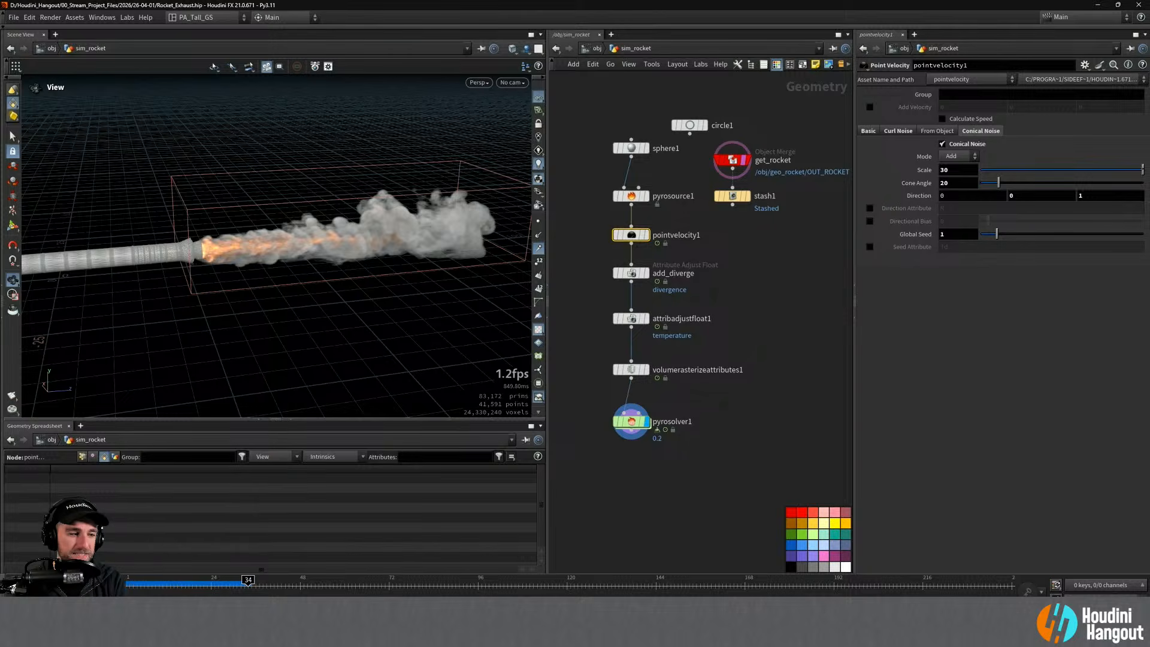
key("ctrl+Up")
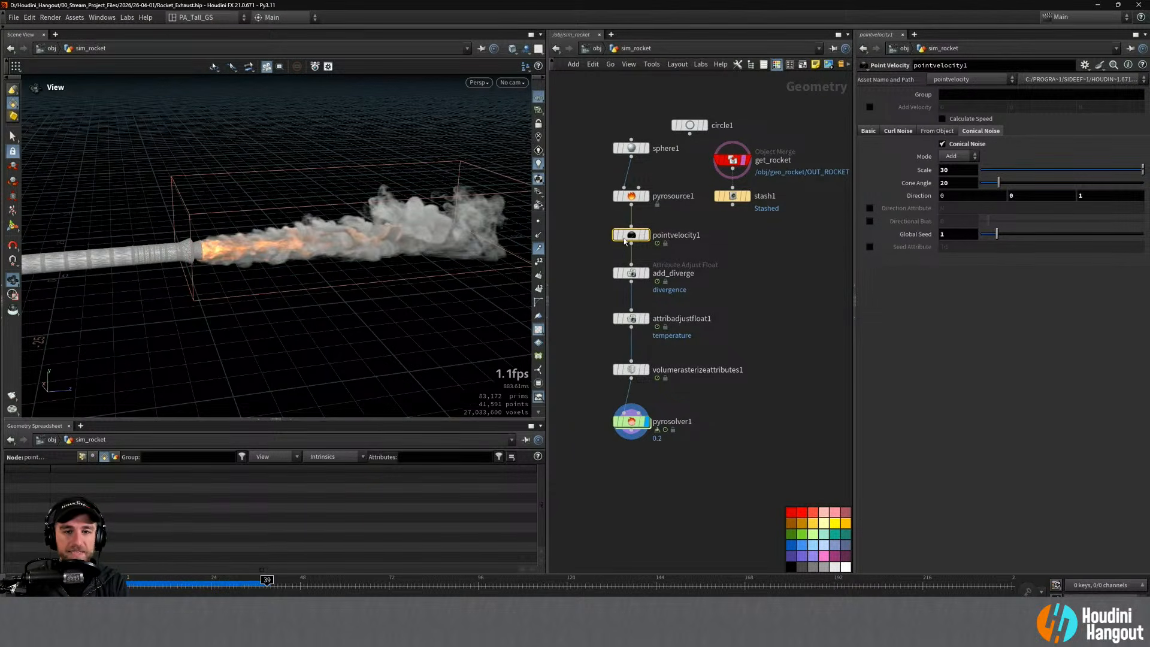
key("ctrl+Up")
Step: Set the density Dissipation in pyrosolver1's field settings to 0.005
left_click_drag(599, 411, 718, 456)
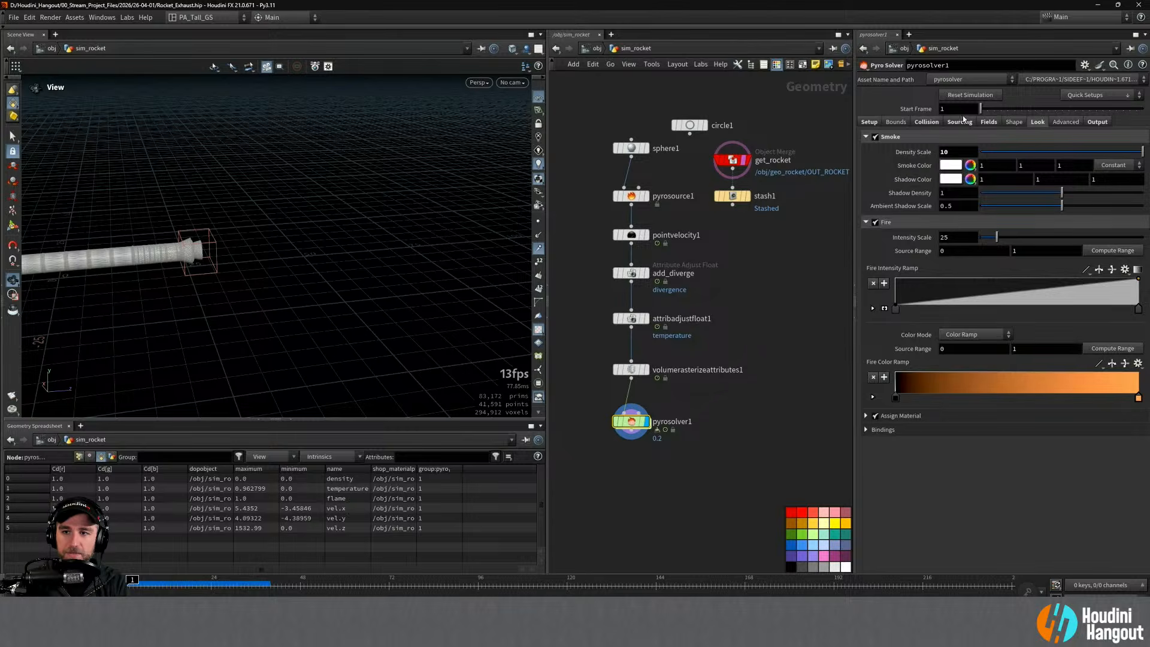
left_click(989, 121)
double_click(949, 167)
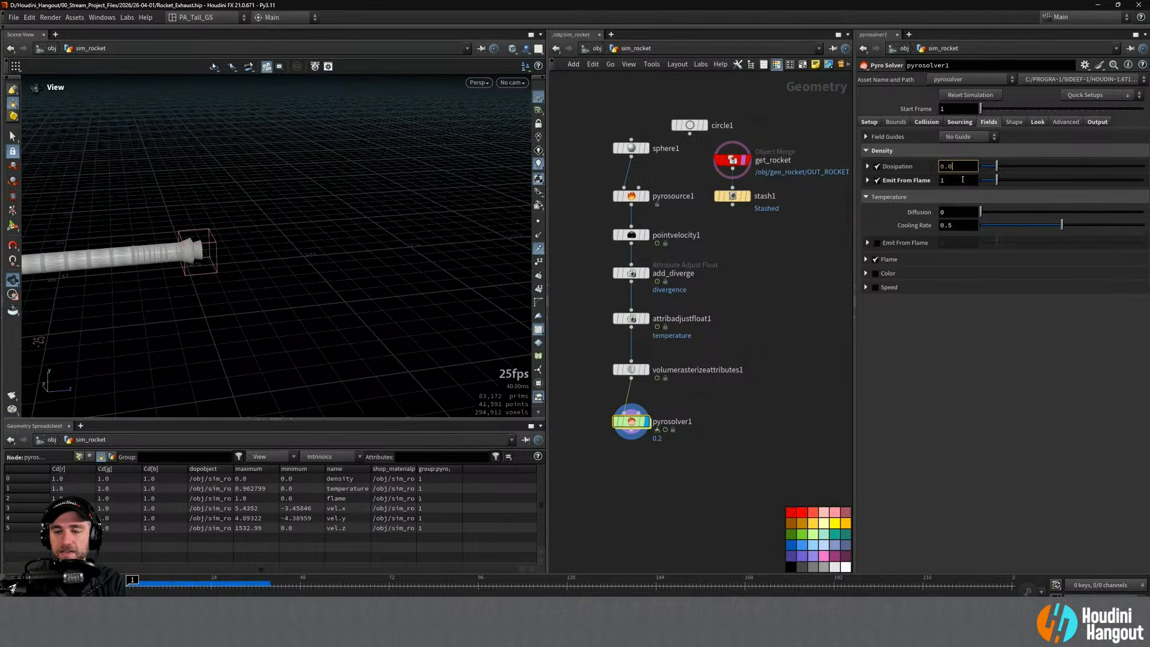
type("05")
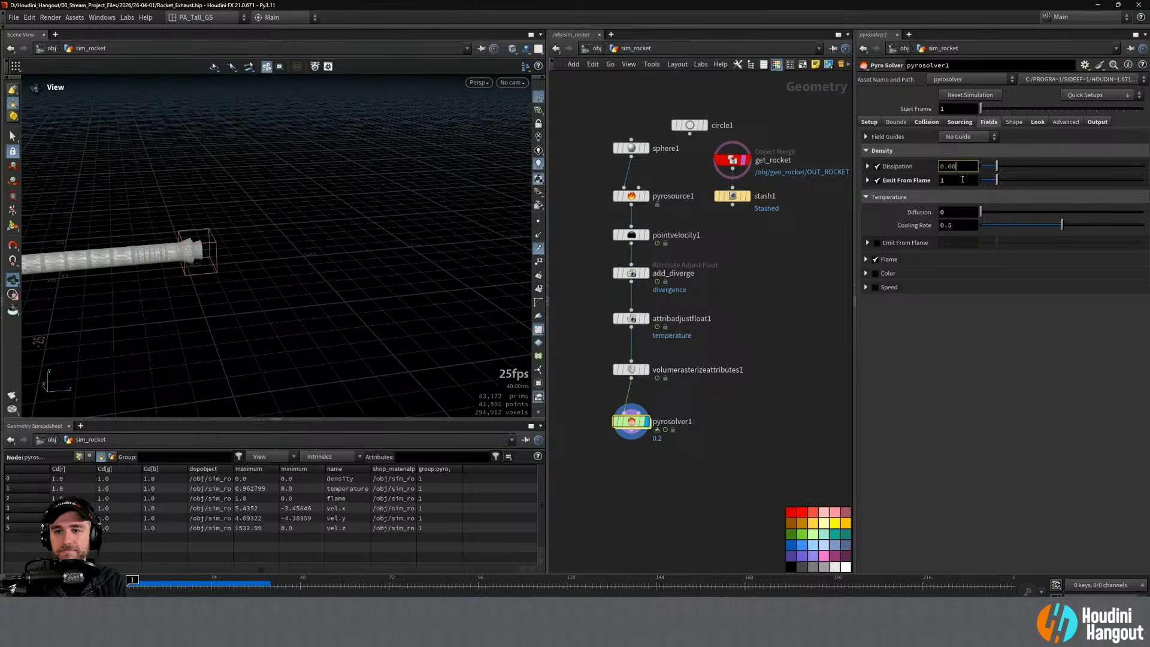
key("Return")
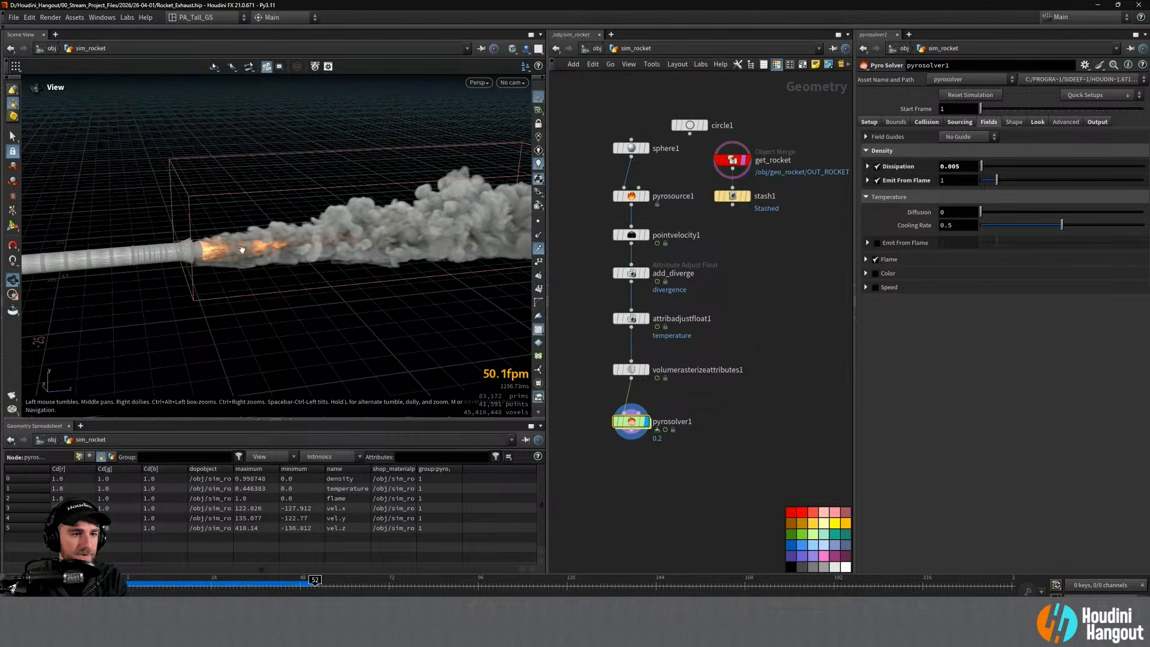
Step: Reframe the view on the whole smoke plume and play the simulation to examine it
left_click_drag(411, 157, 239, 241)
scroll(251, 285, "up", 5)
key("ctrl+Up")
key("Up")
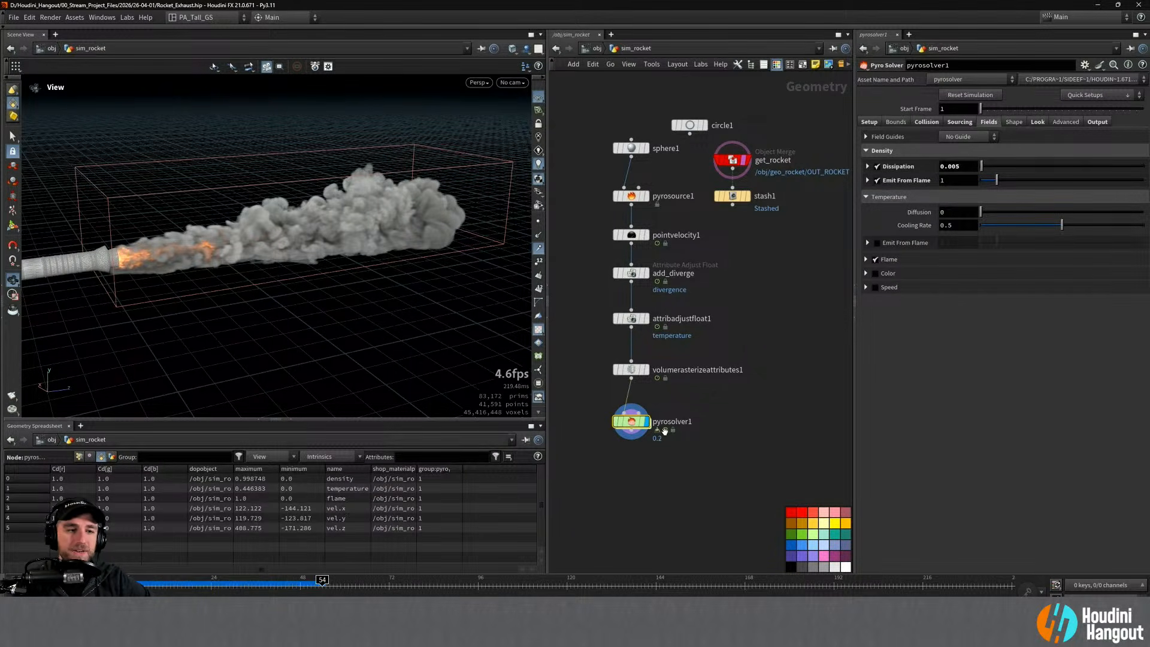
Step: Return to the first frame and enable the Speed field in pyrosolver1
key("ctrl+Up")
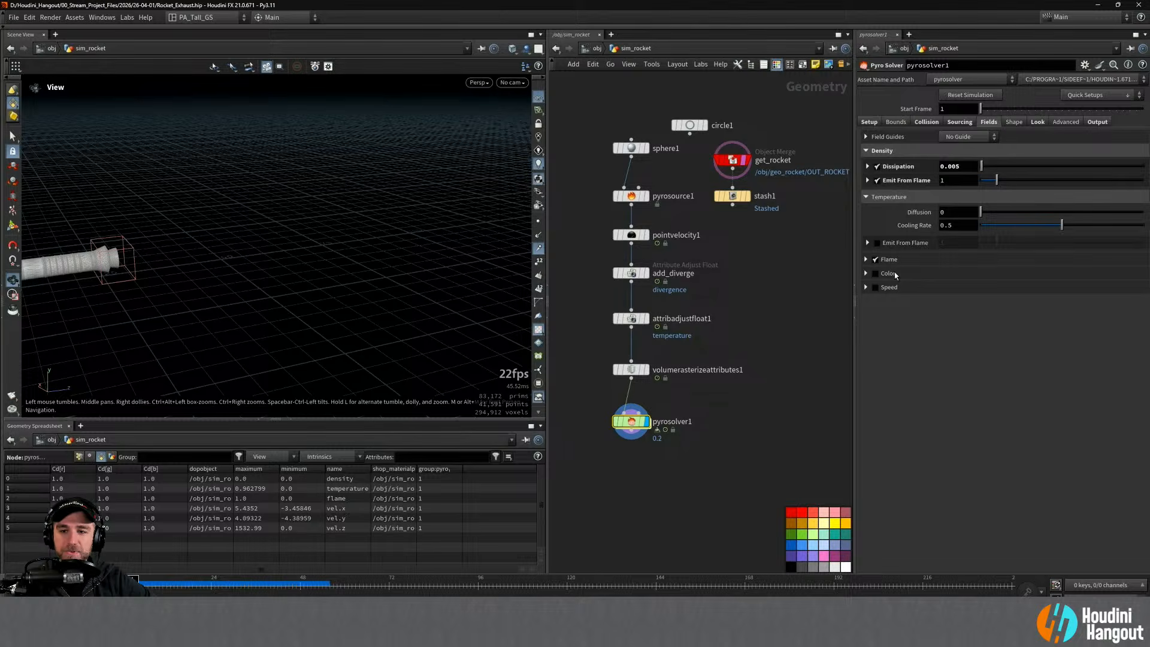
left_click(875, 287)
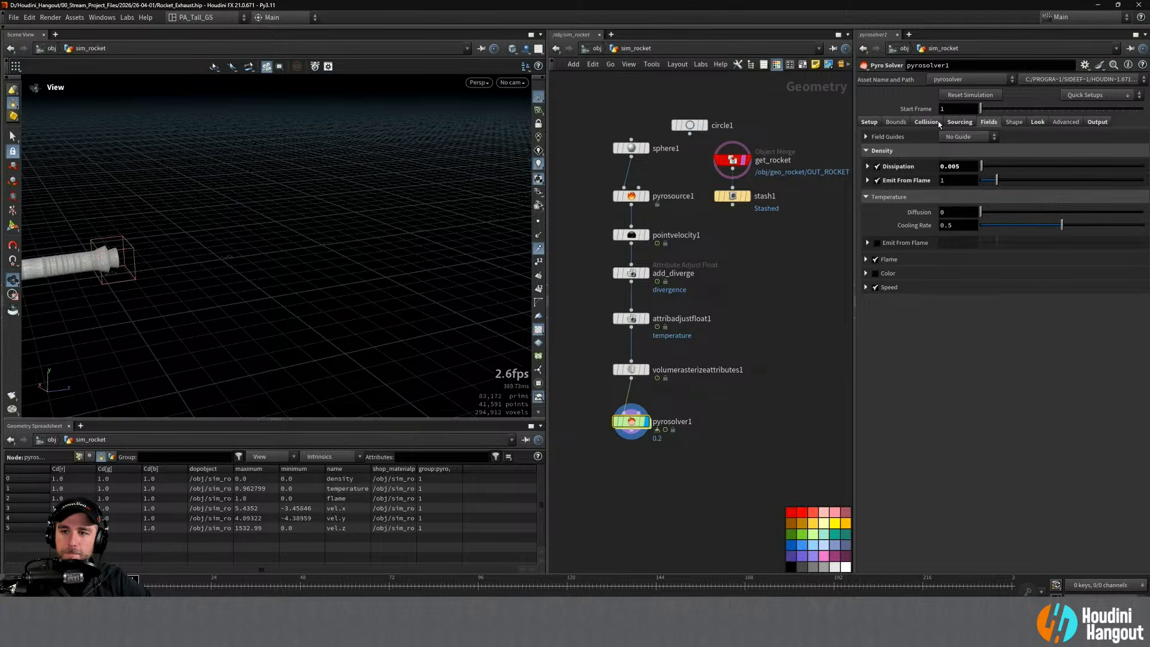
Step: Examine pyrosolver1's Flame Expansion shape options and the density Emit From Flame settings
left_click(1012, 122)
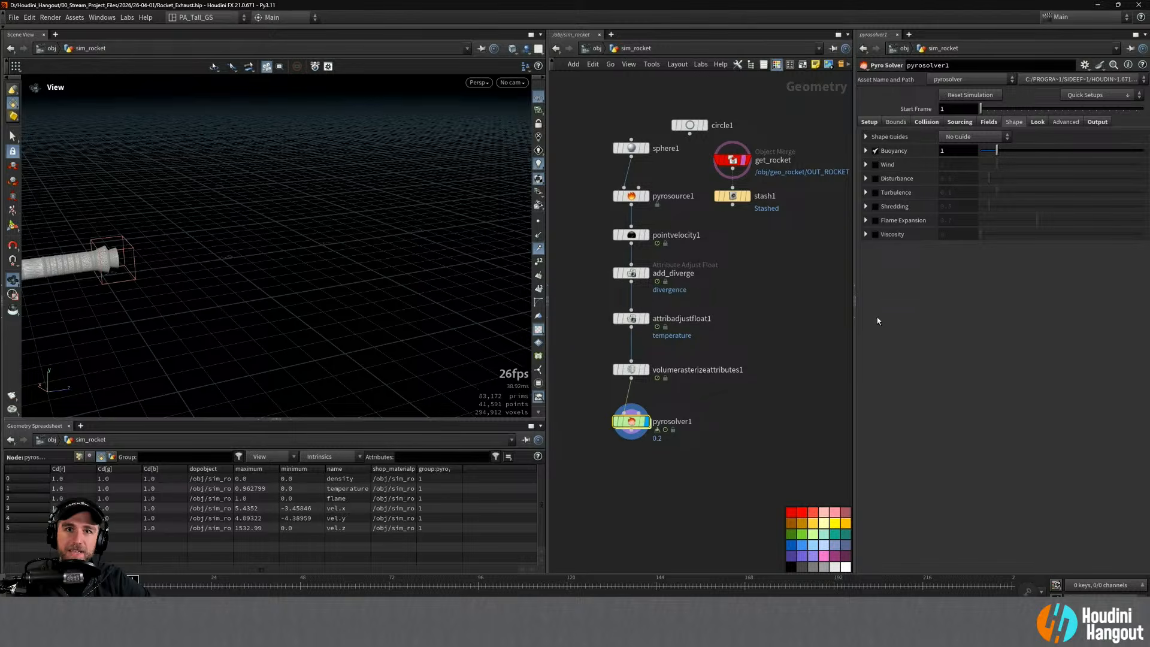
left_click(866, 220)
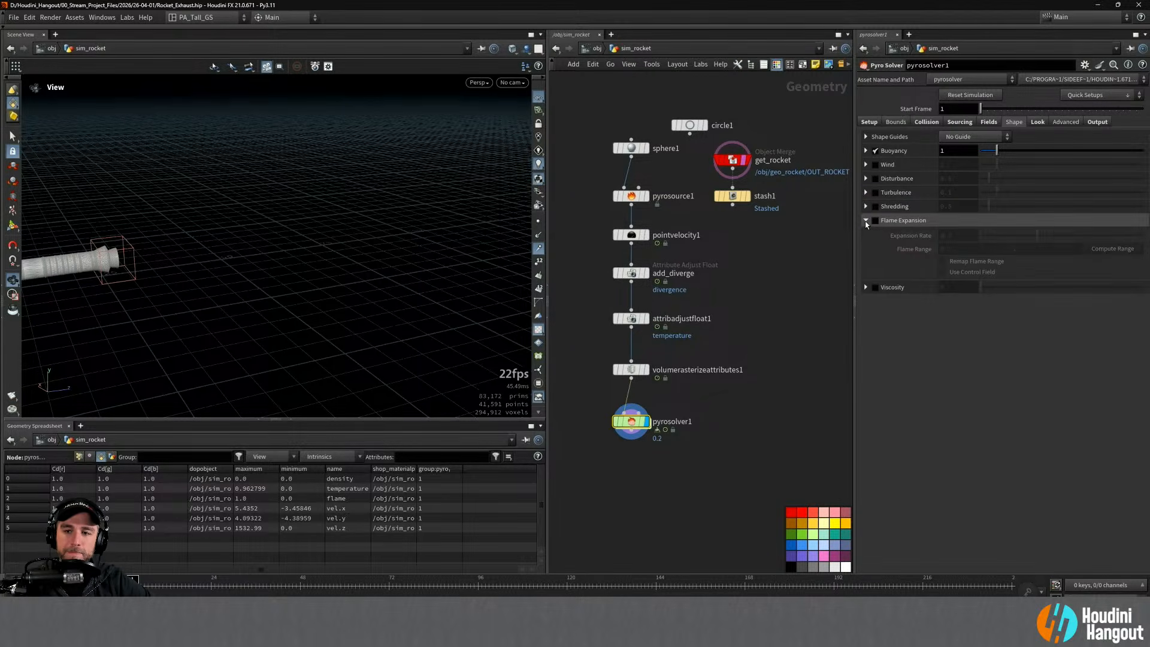
left_click(866, 221)
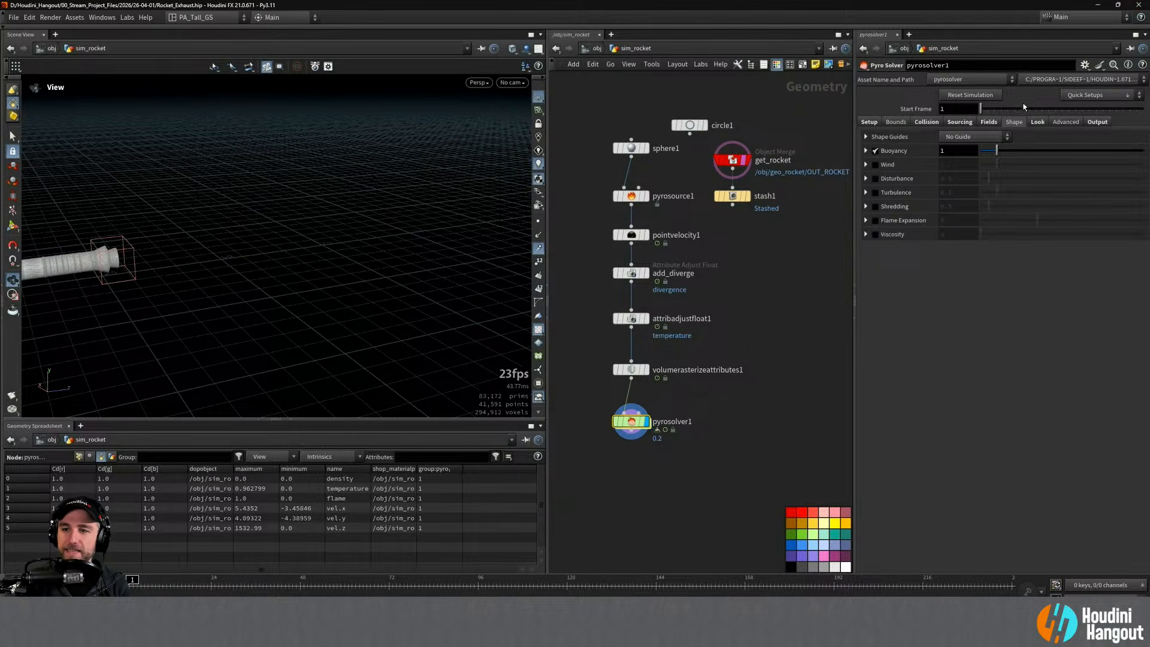
left_click(989, 122)
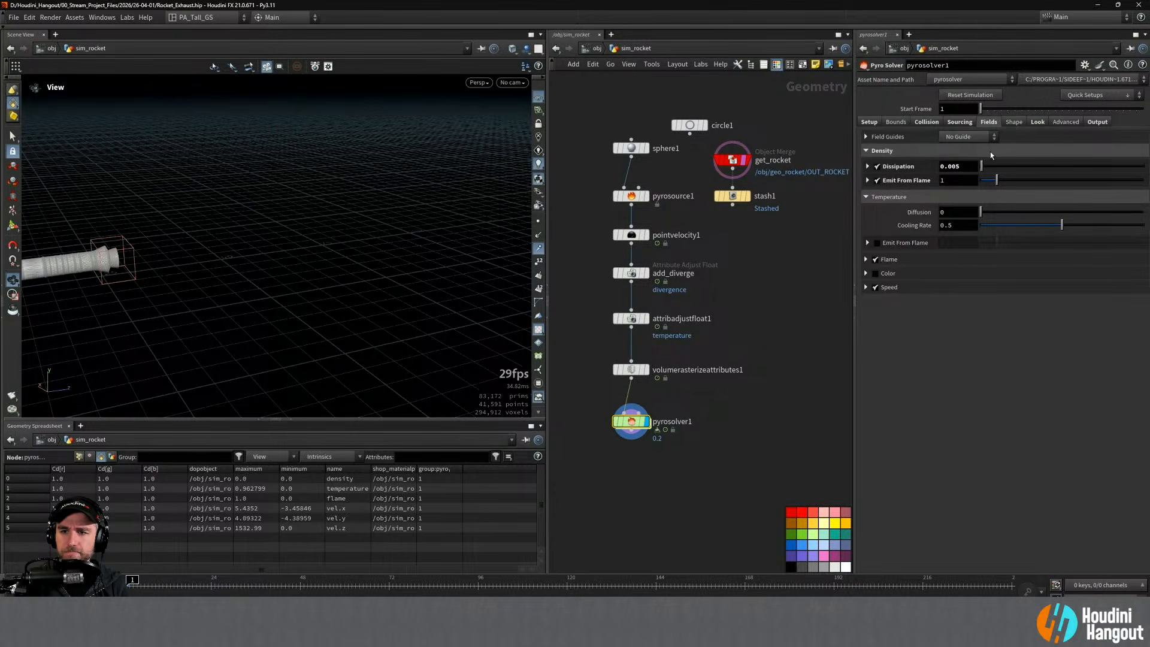
left_click(867, 180)
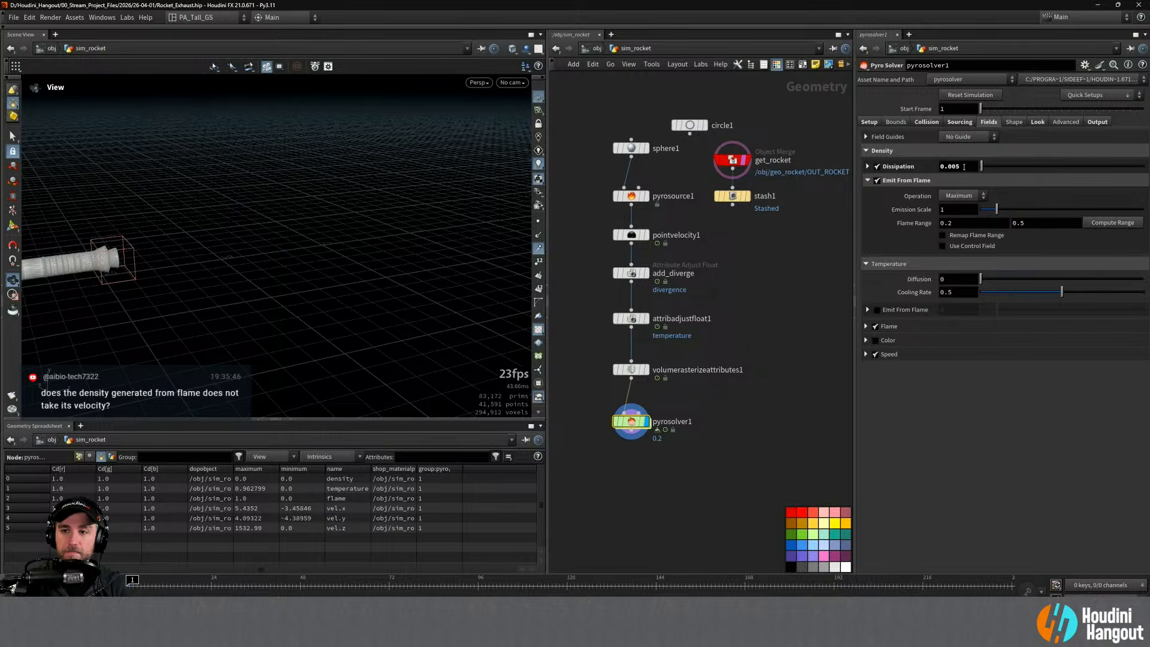
Step: Enable Viscosity in pyrosolver1's shape settings and set it to 1
left_click(1014, 121)
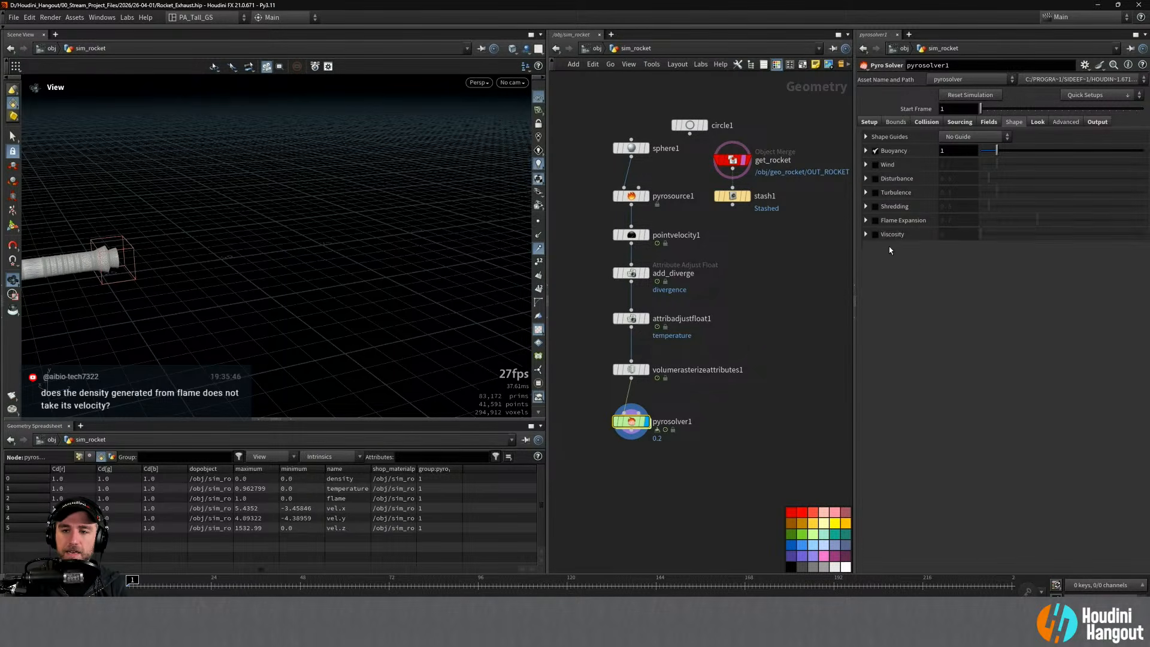
left_click(866, 235)
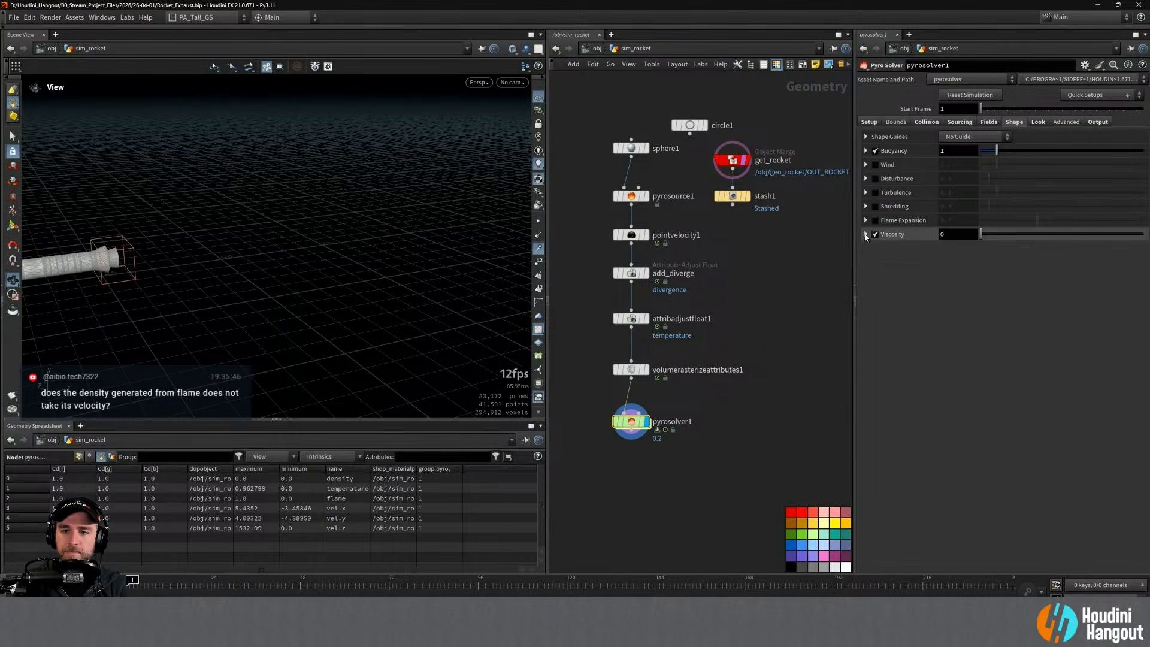
left_click(865, 236)
left_click(866, 235)
left_click_drag(953, 235, 908, 242)
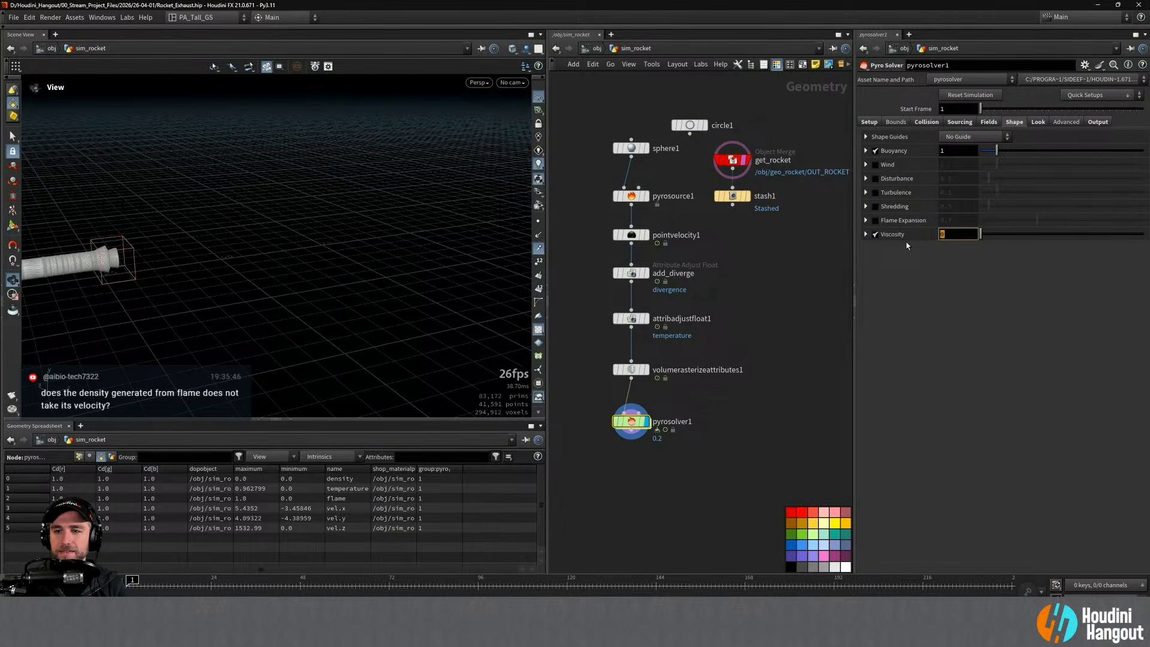
type("1")
key("Return")
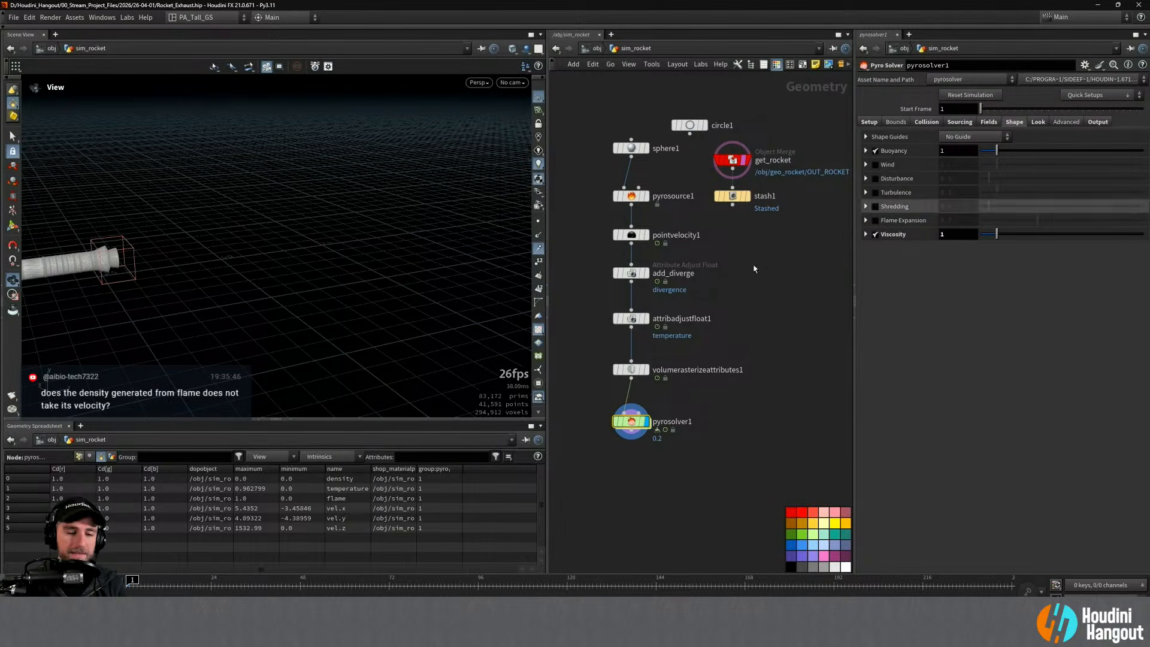
Step: Play the simulation twice from the first frame to examine the smoke's shape, and return to the first frame
key("Up")
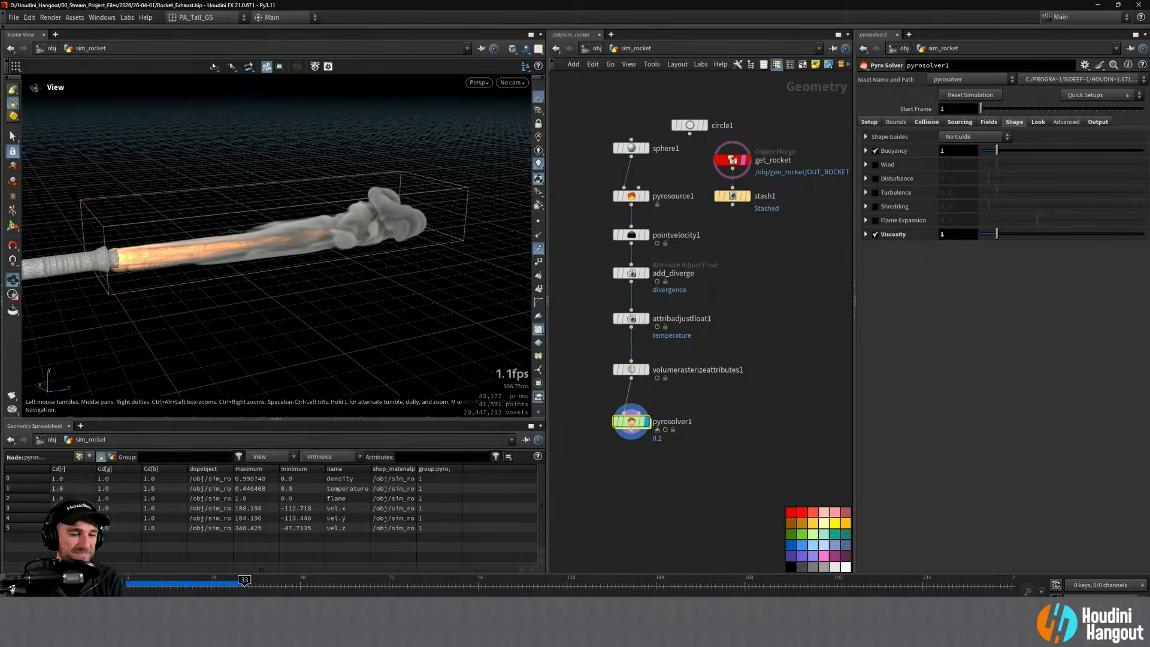
key("ctrl+Up")
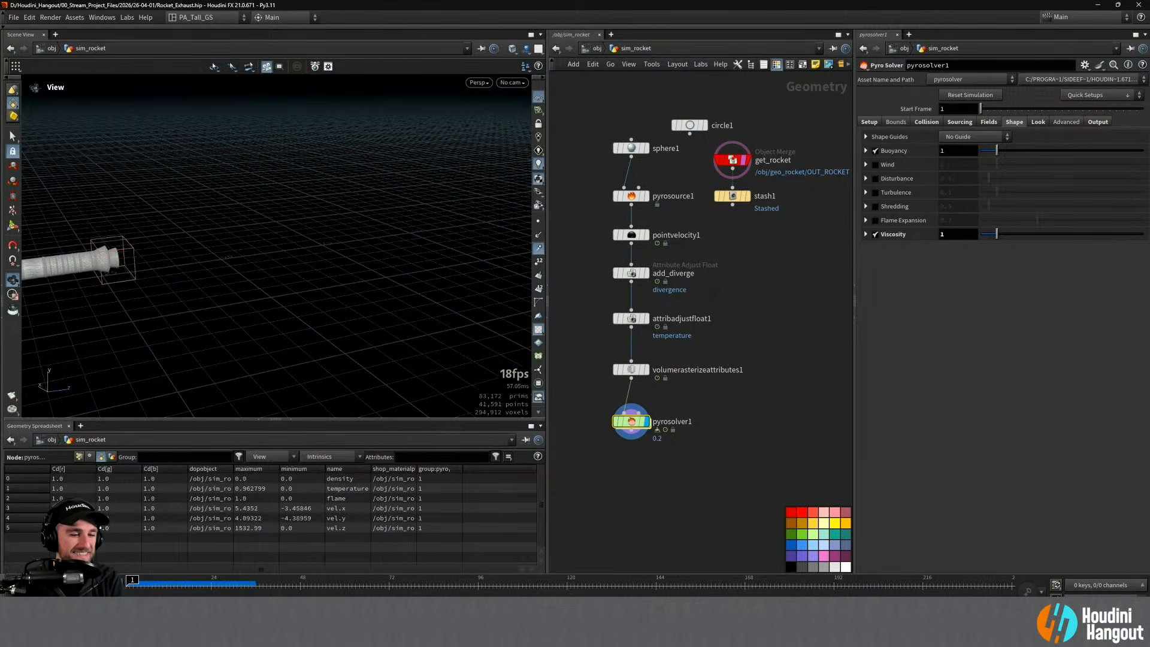
key("Up")
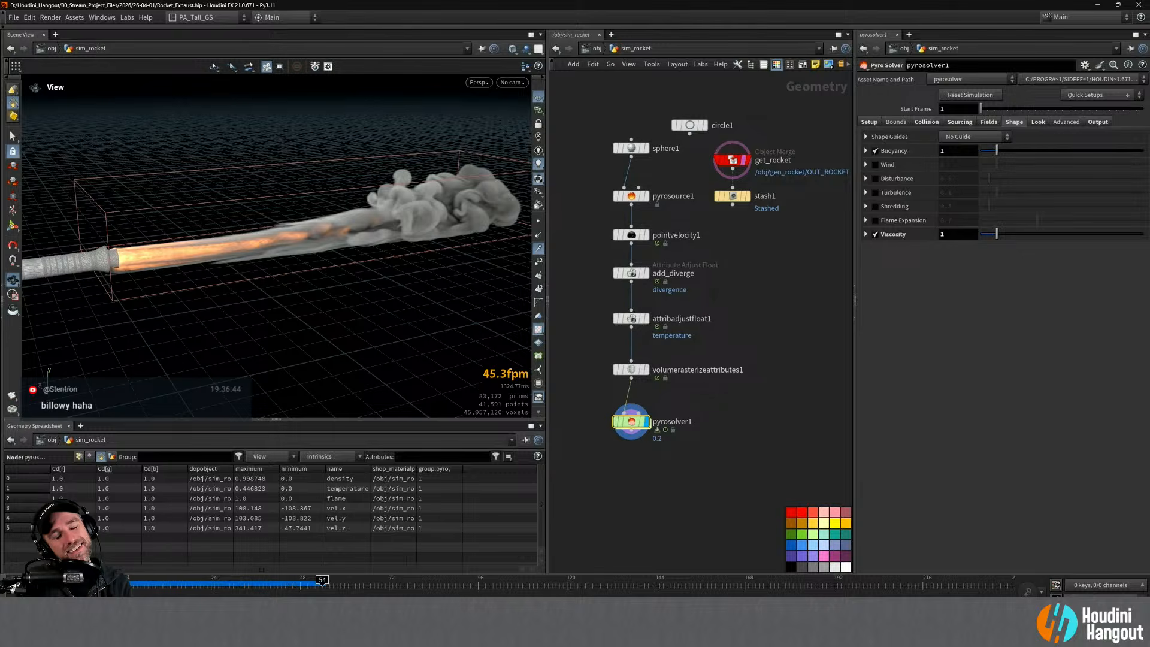
key("ctrl+Up")
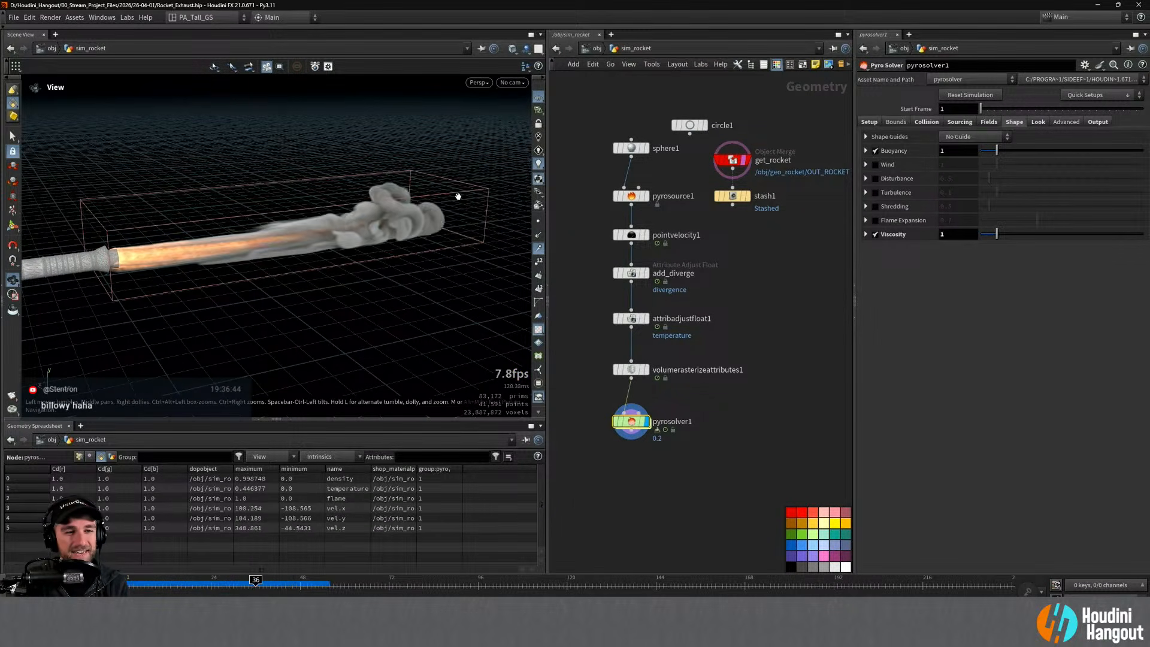
key("ctrl+Up")
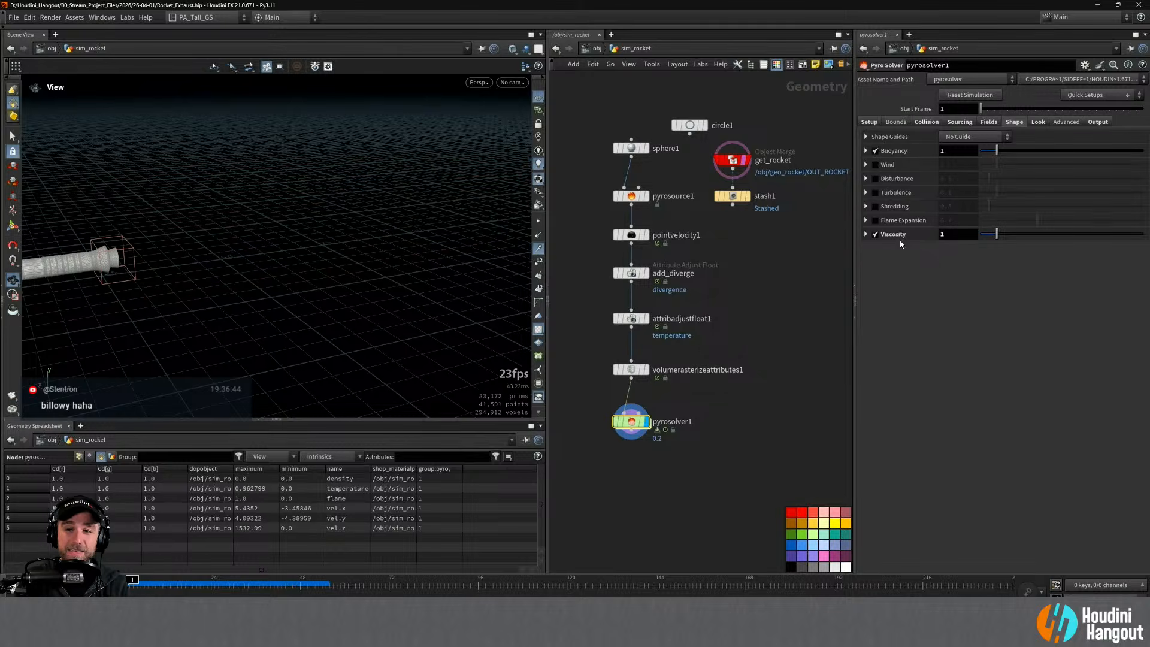
Step: Set pyrosolver1's Viscosity to 0.25 and replay the simulation from the first frame
double_click(948, 234)
type("0.")
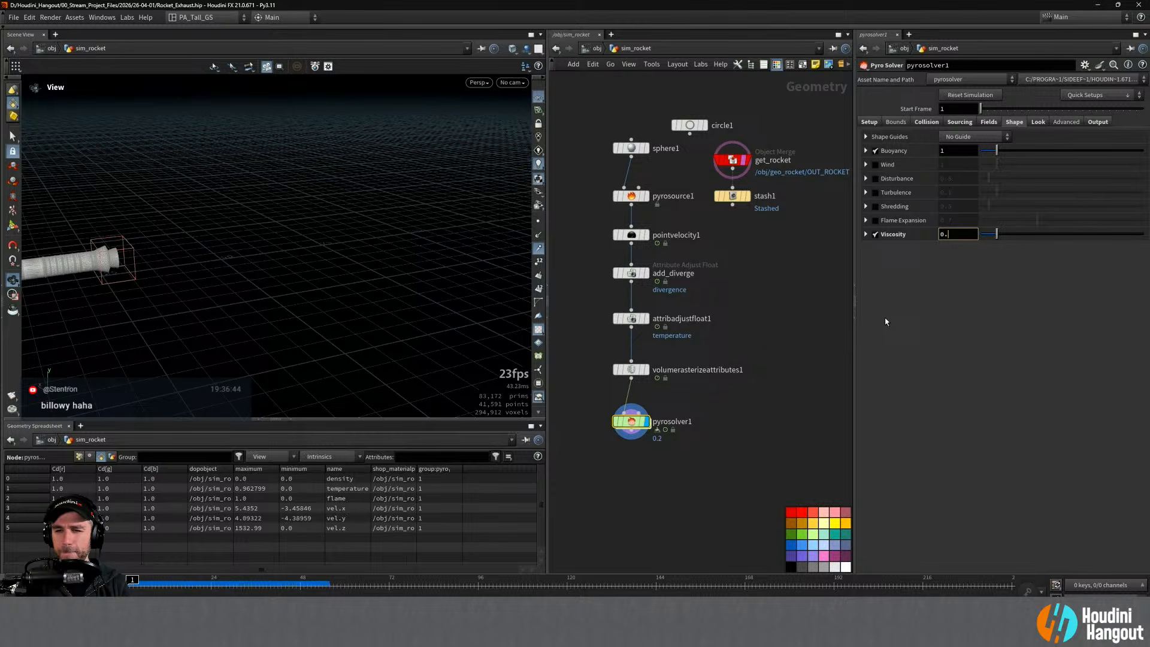
type("25")
key("Return")
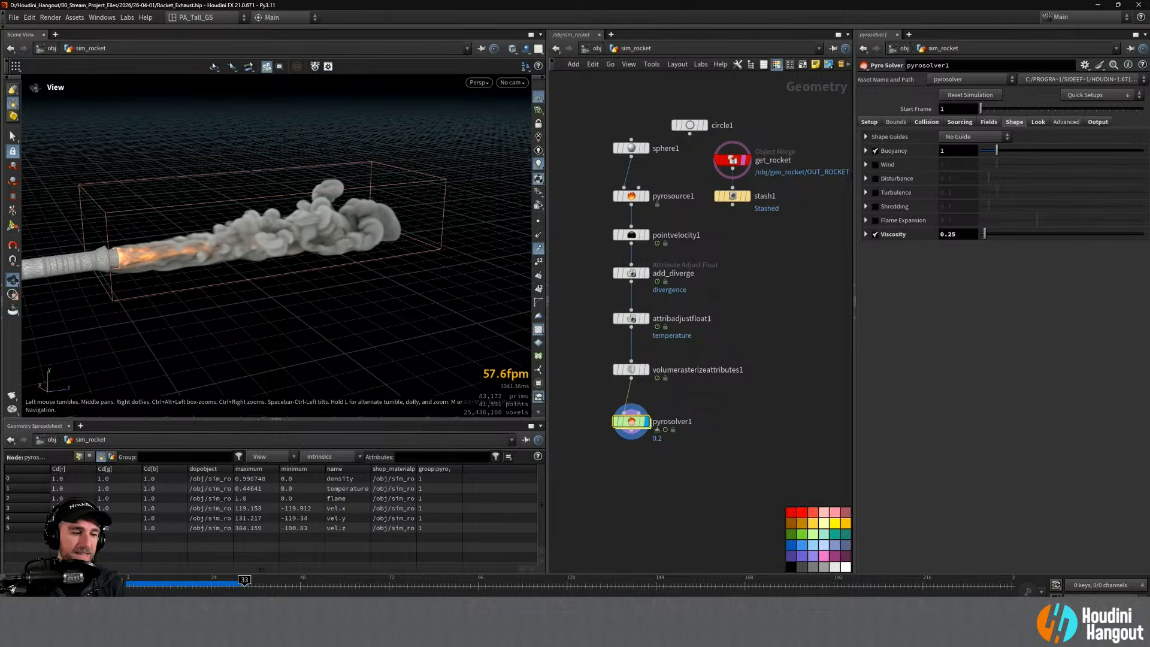
key("ctrl+Up")
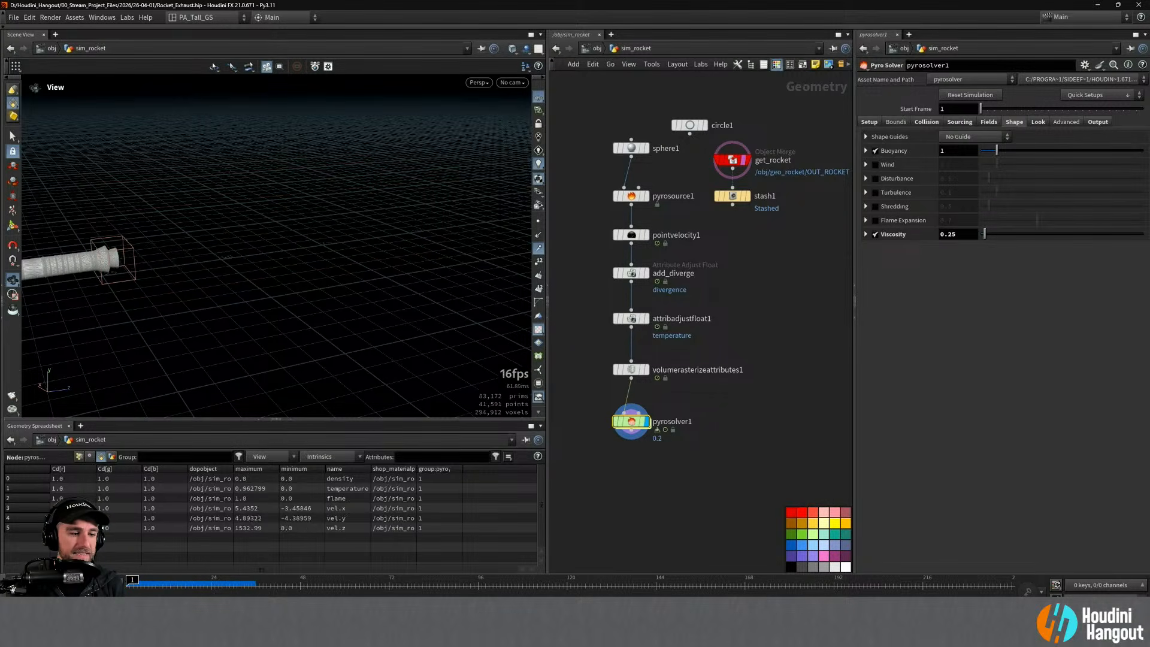
key("Up")
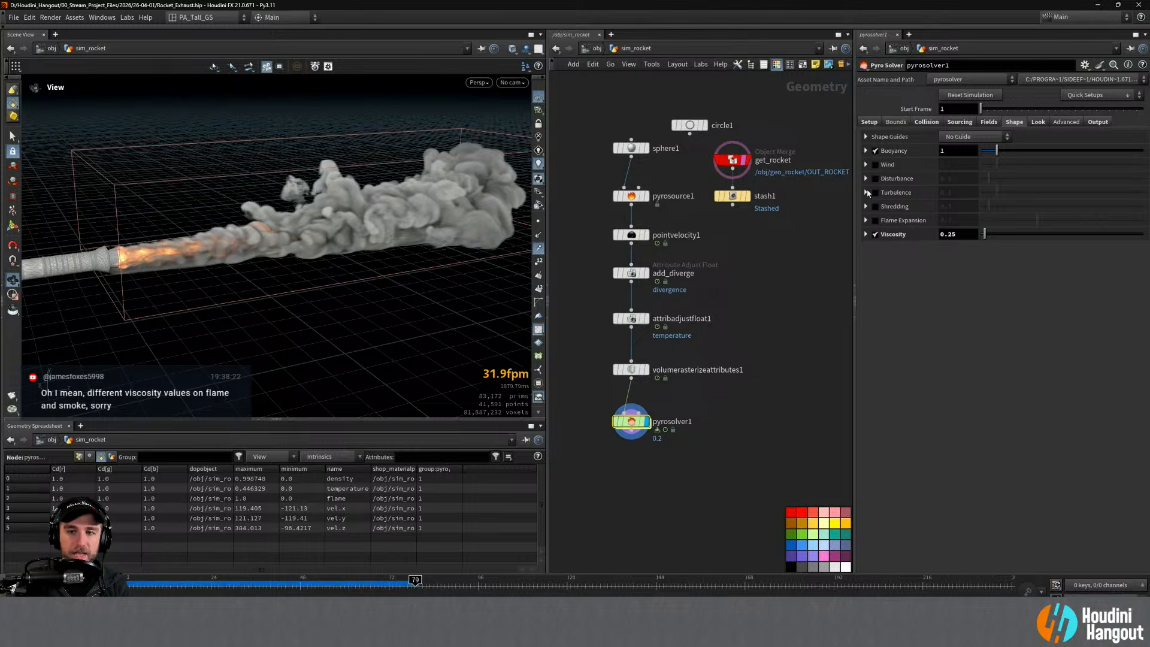
Step: Play the rocket exhaust simulation from the first frame and examine the plume from several angles
key("ctrl+Up")
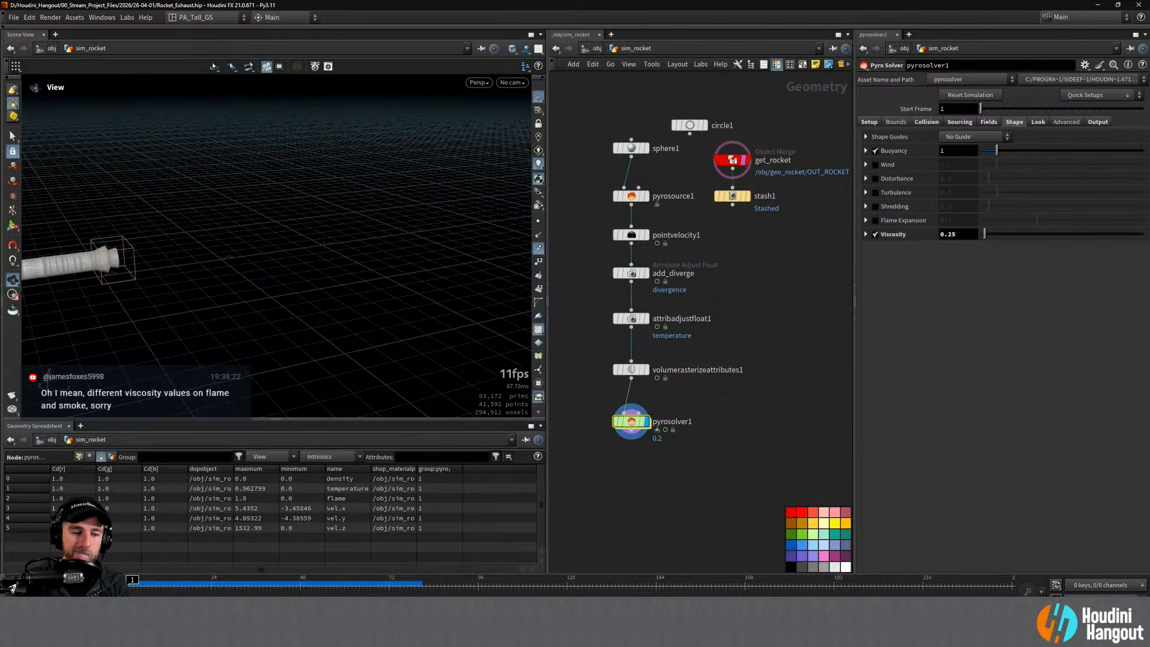
key("Up")
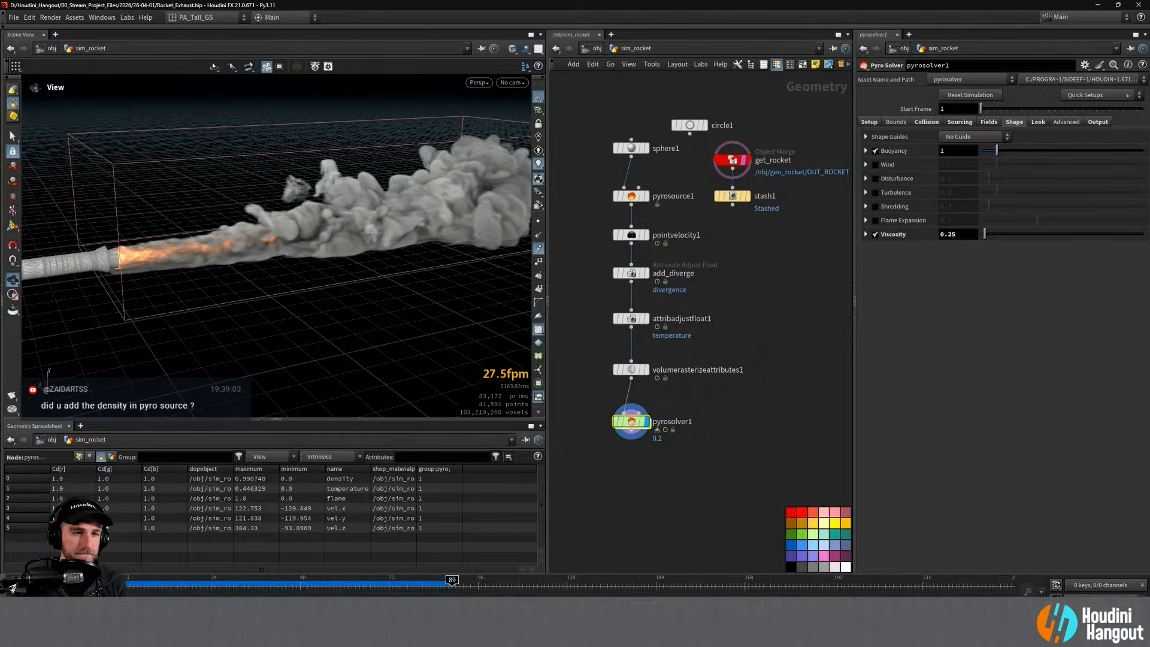
key("ctrl+Up")
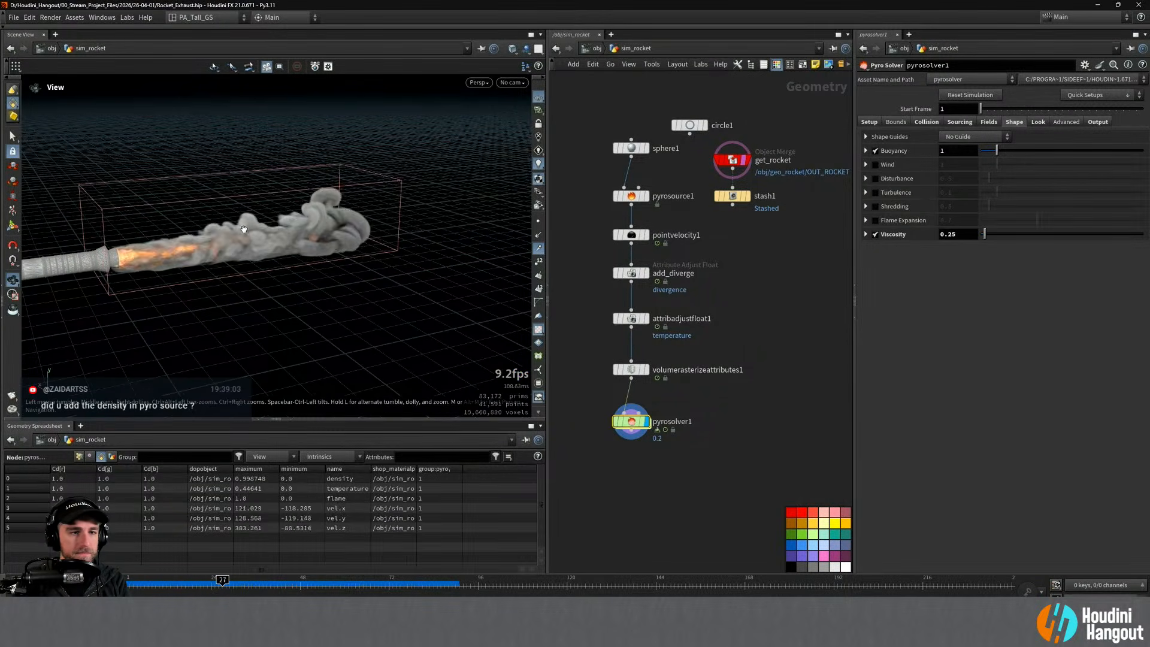
left_click_drag(243, 229, 377, 240)
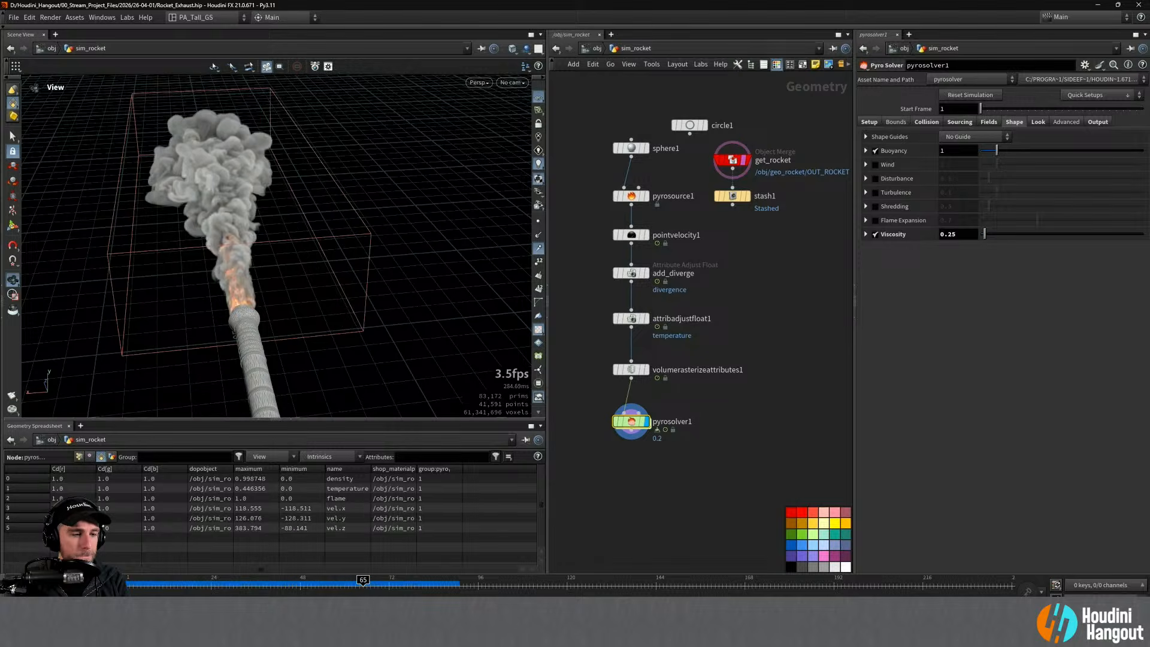
key("ctrl+Up")
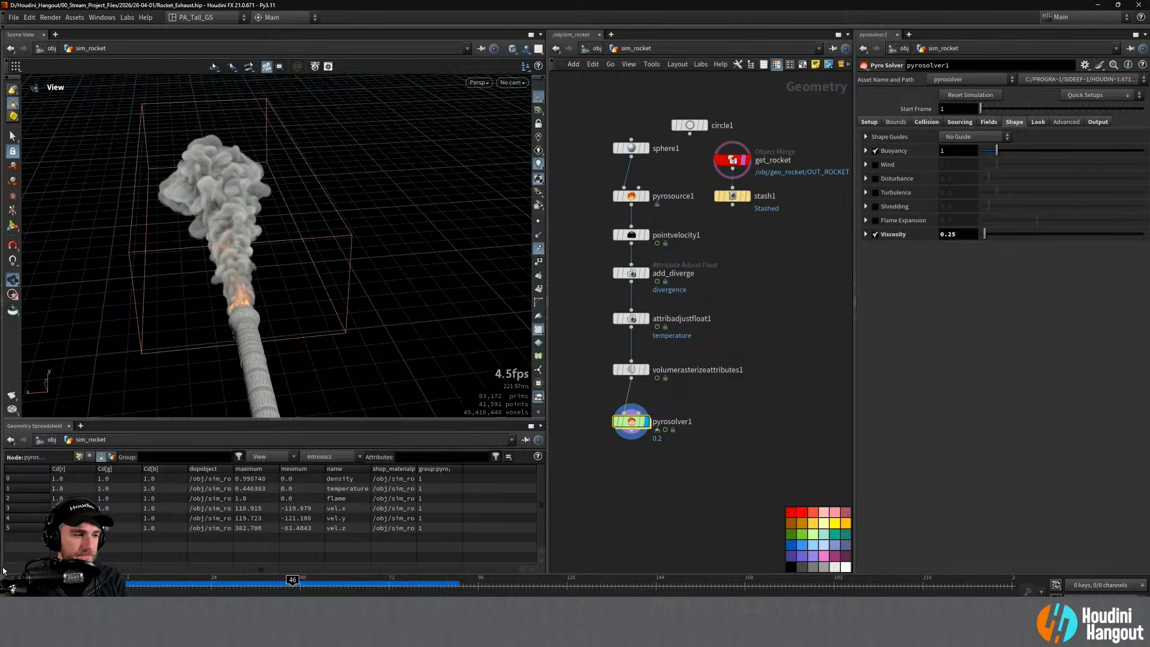
key("ctrl+Up")
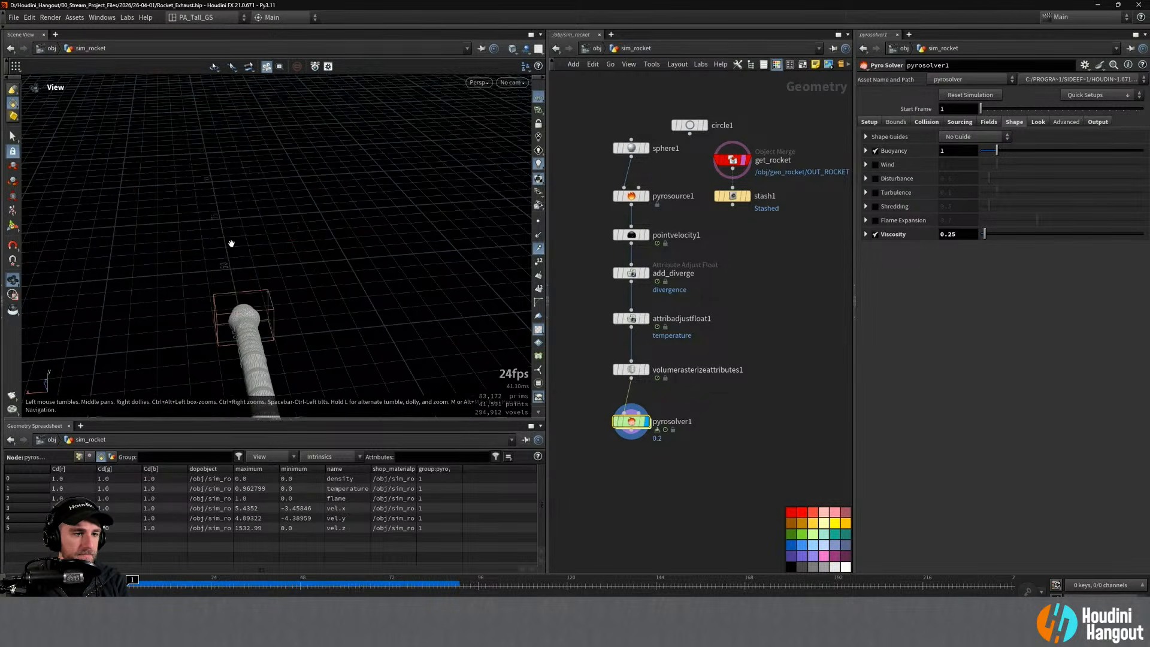
left_click_drag(231, 244, 182, 226, "alt")
middle_click_drag(163, 293, 236, 281, "alt")
left_click_drag(235, 281, 257, 259)
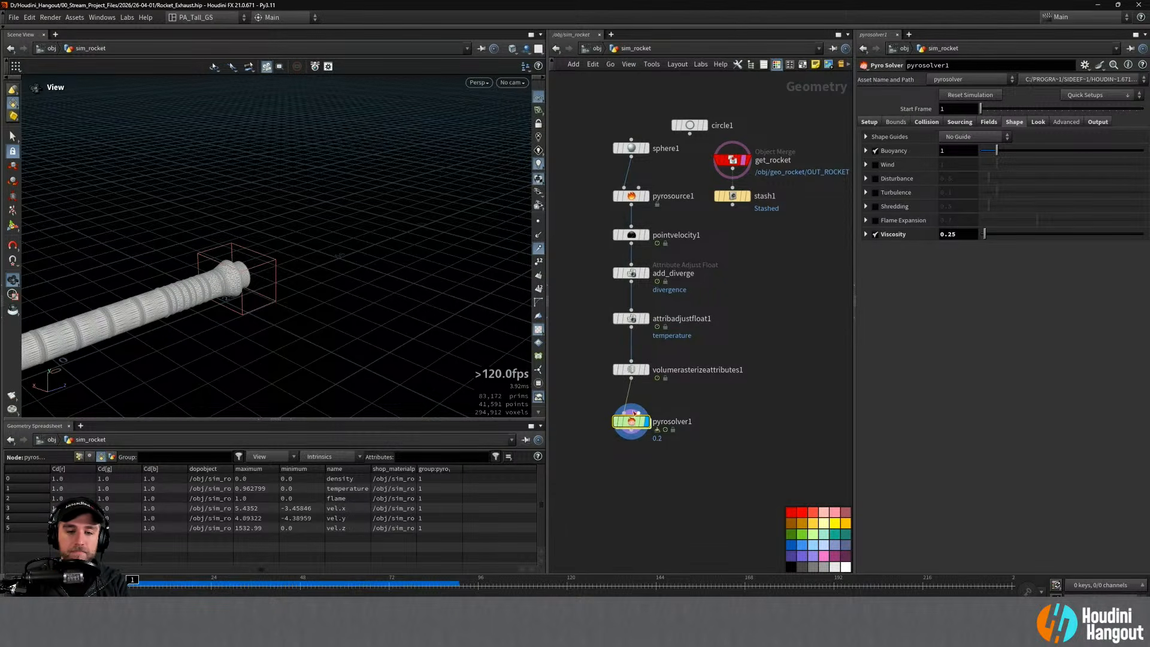
Step: Examine the pyro solver's source volumes and the density field's Emit From Flame settings
left_click(986, 122)
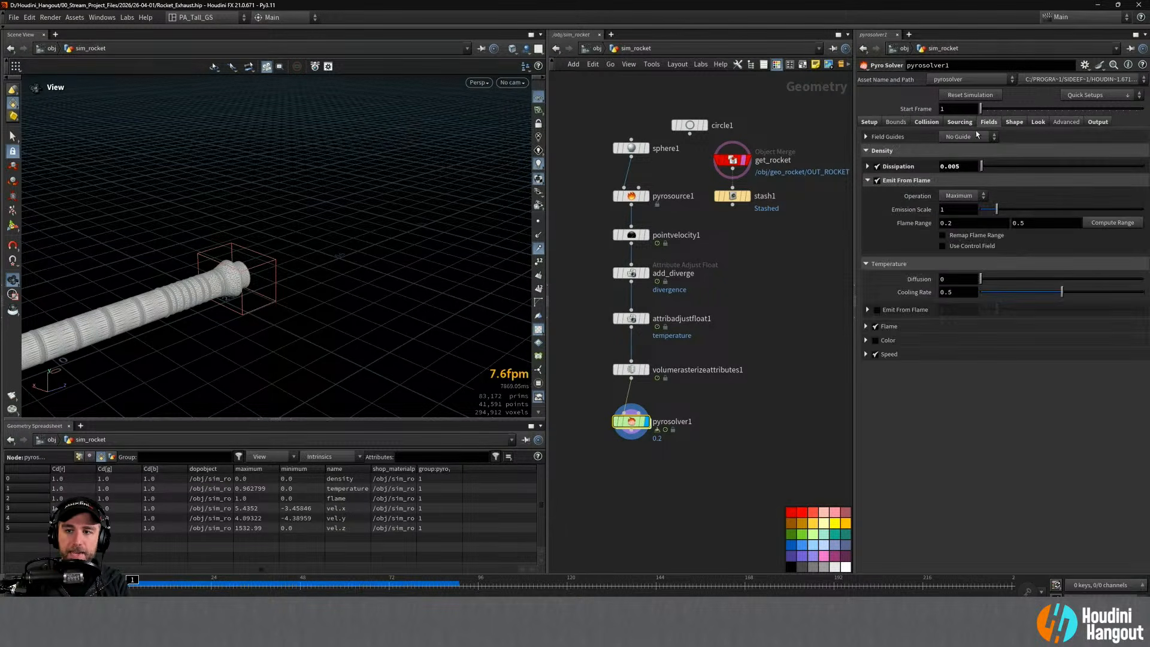
left_click(868, 180)
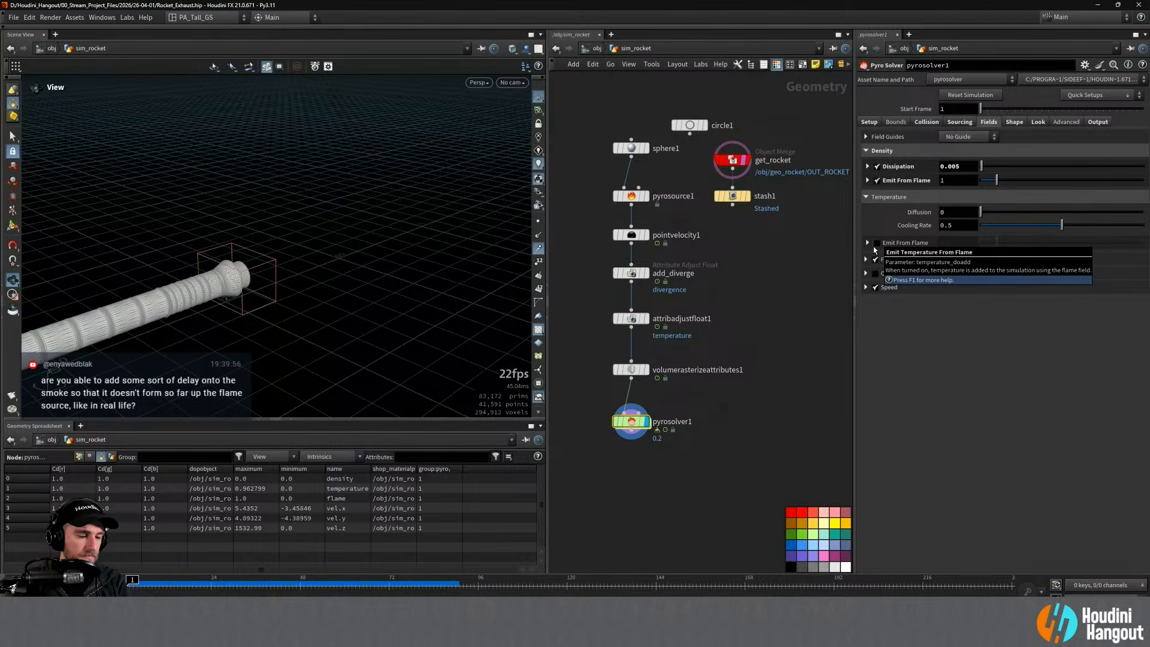
left_click(947, 122)
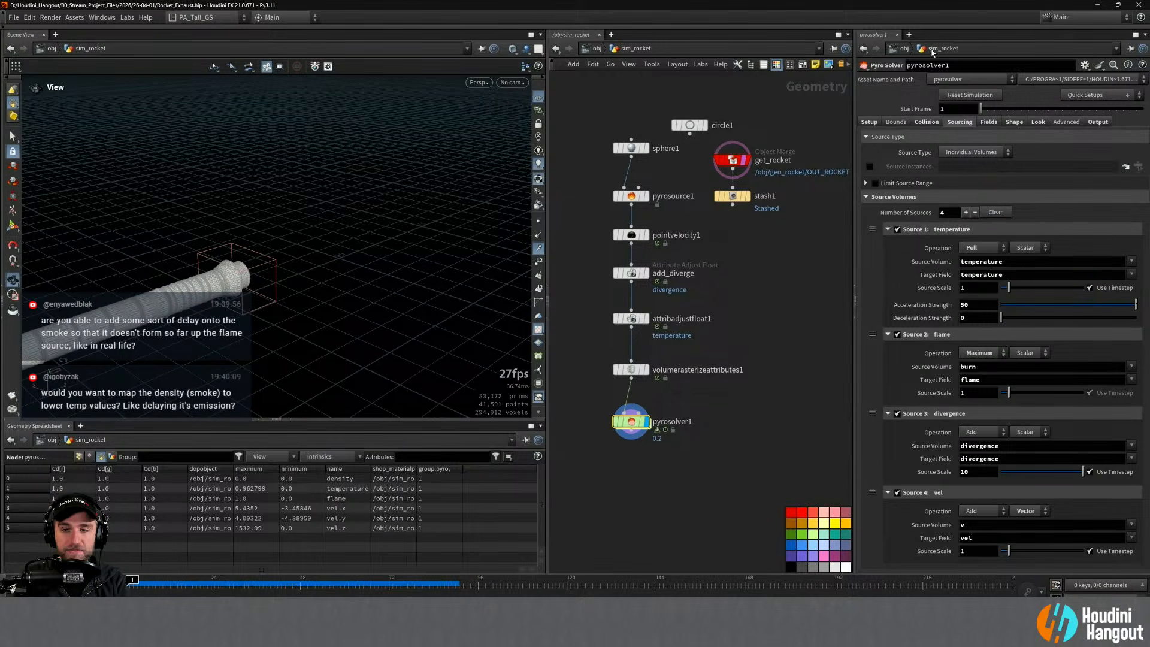
left_click(987, 122)
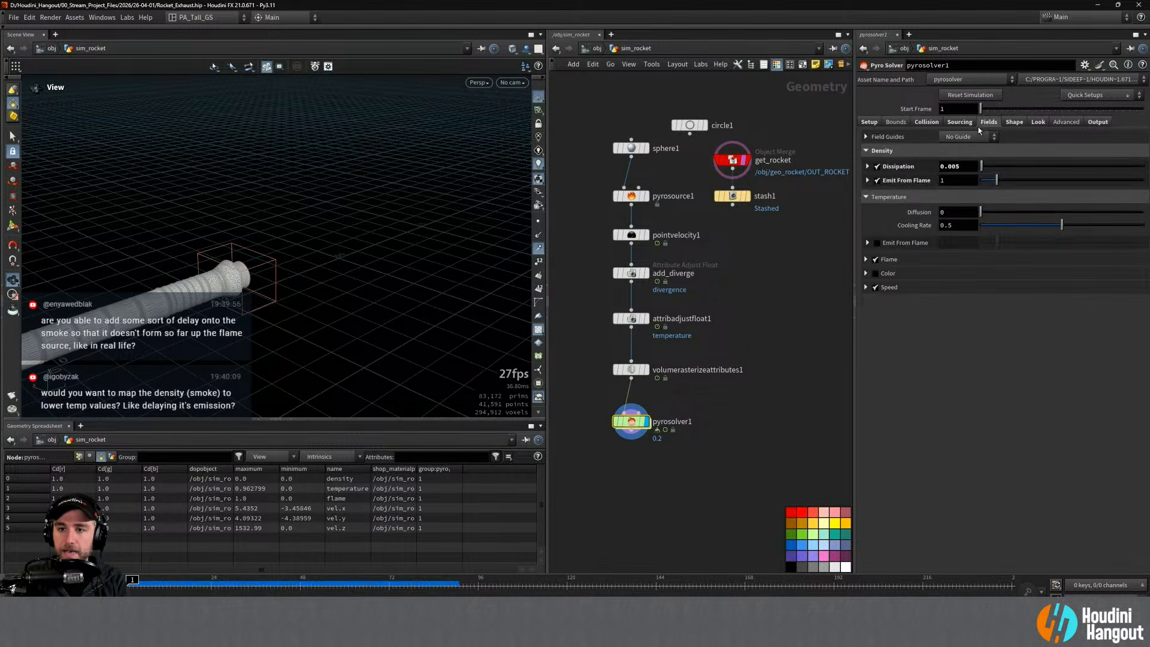
left_click(868, 180)
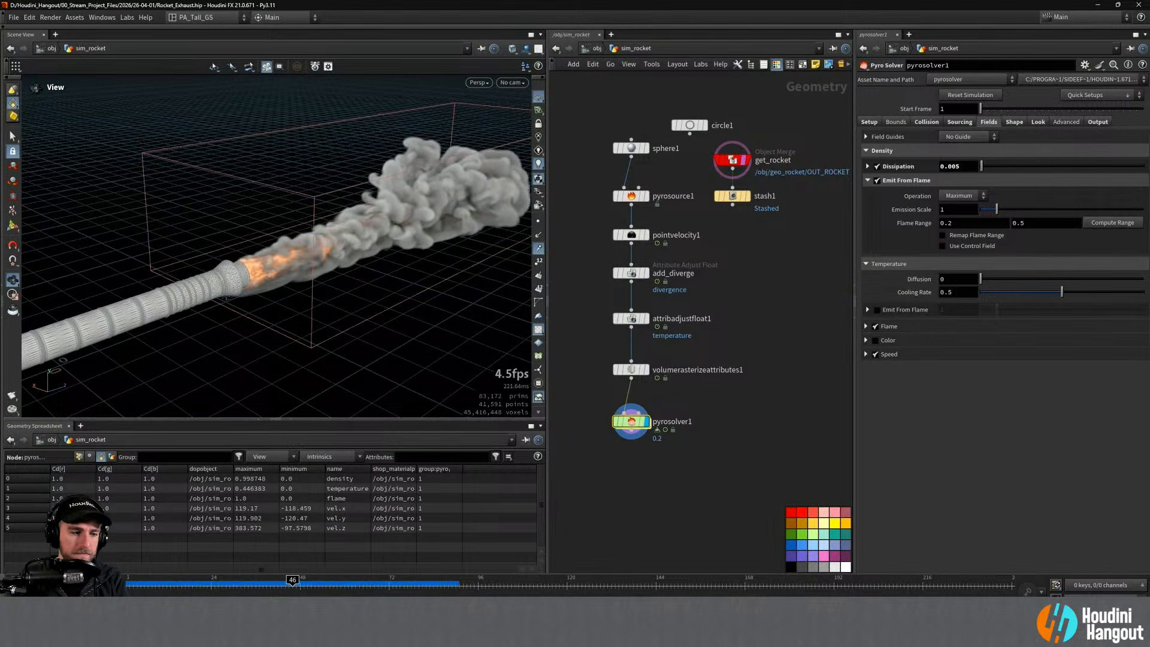
Step: Compute the density emission's flame range, try 01 as its minimum, and return to the first frame
left_click(1123, 228)
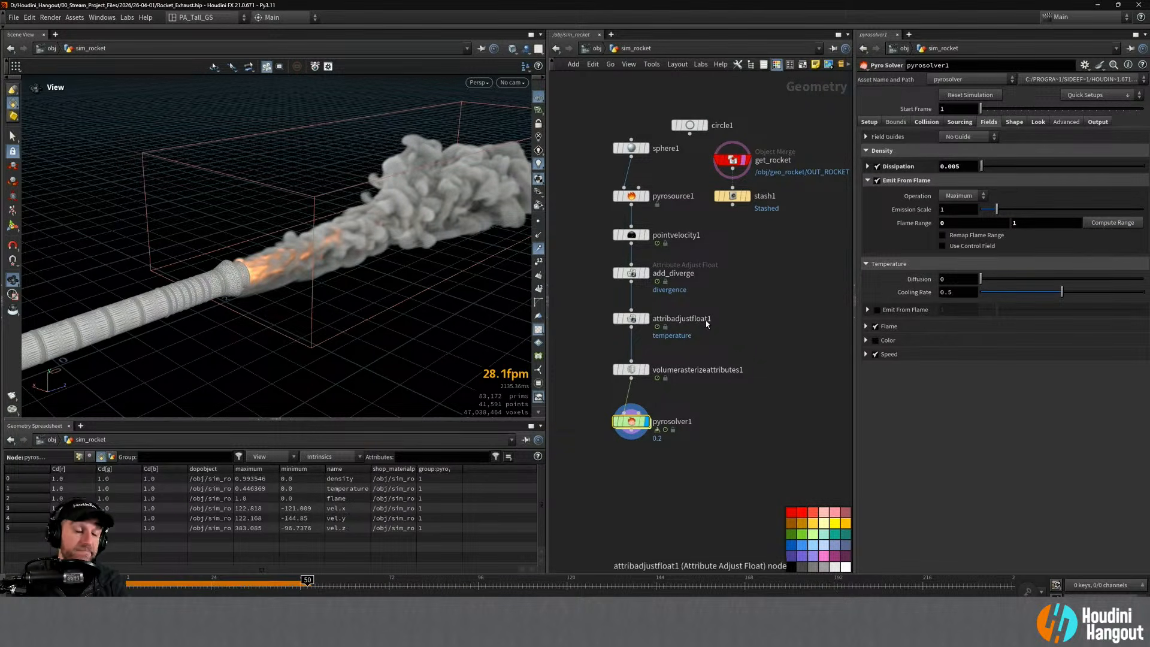
mouse_move(738, 153)
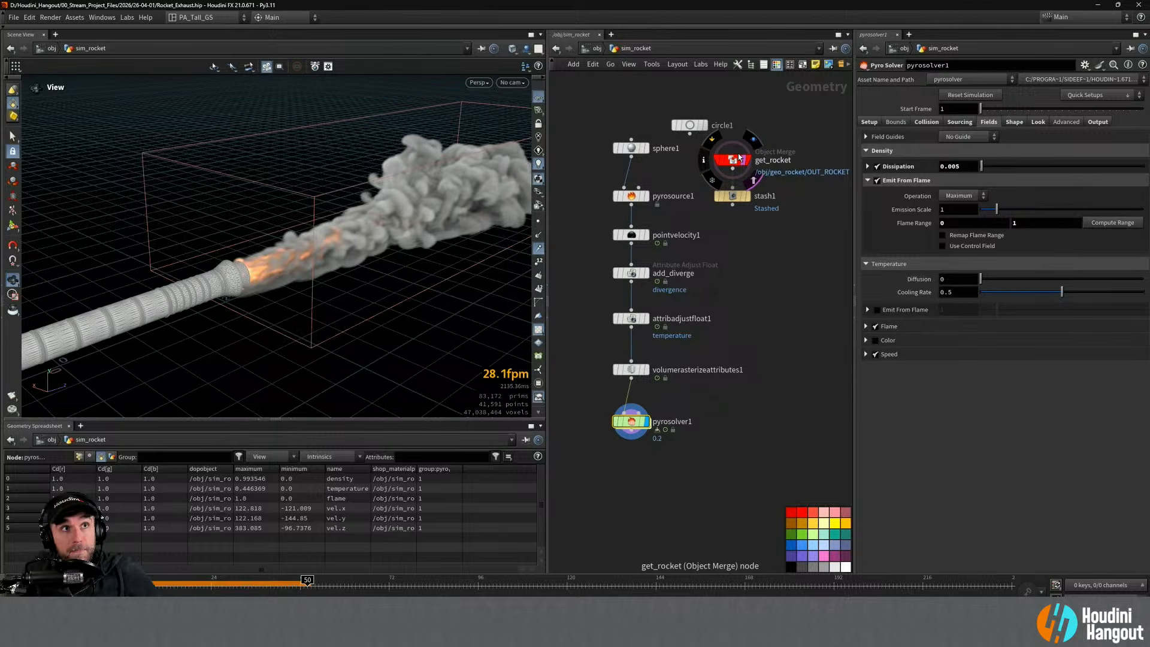
left_click(943, 223)
type("01")
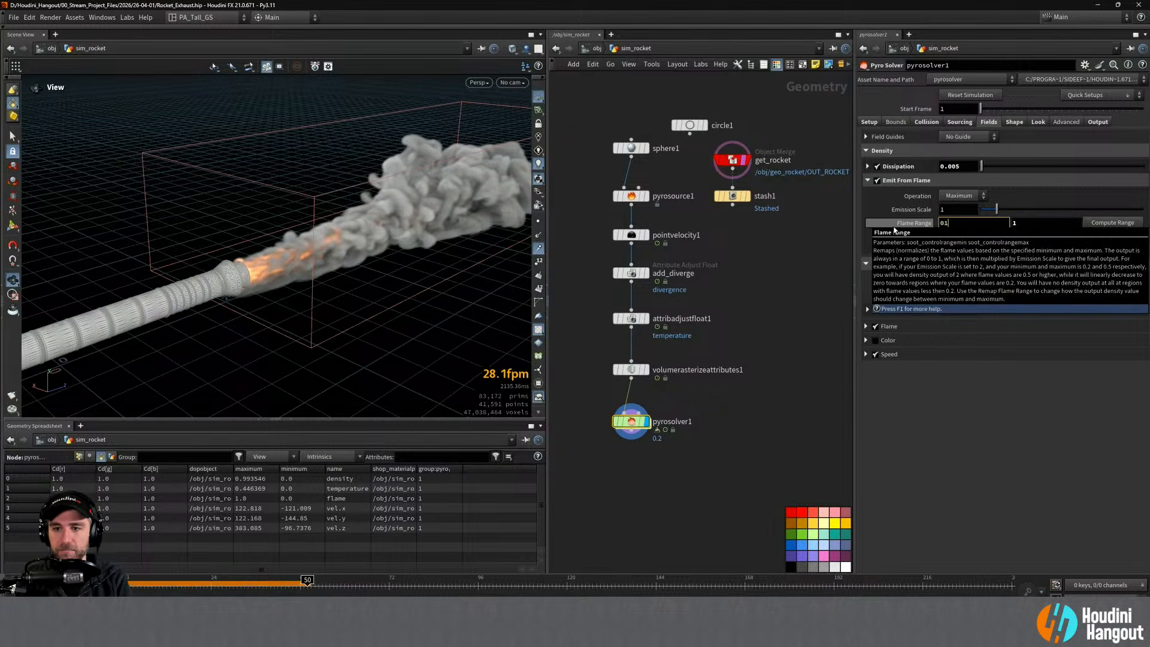
key("Tab")
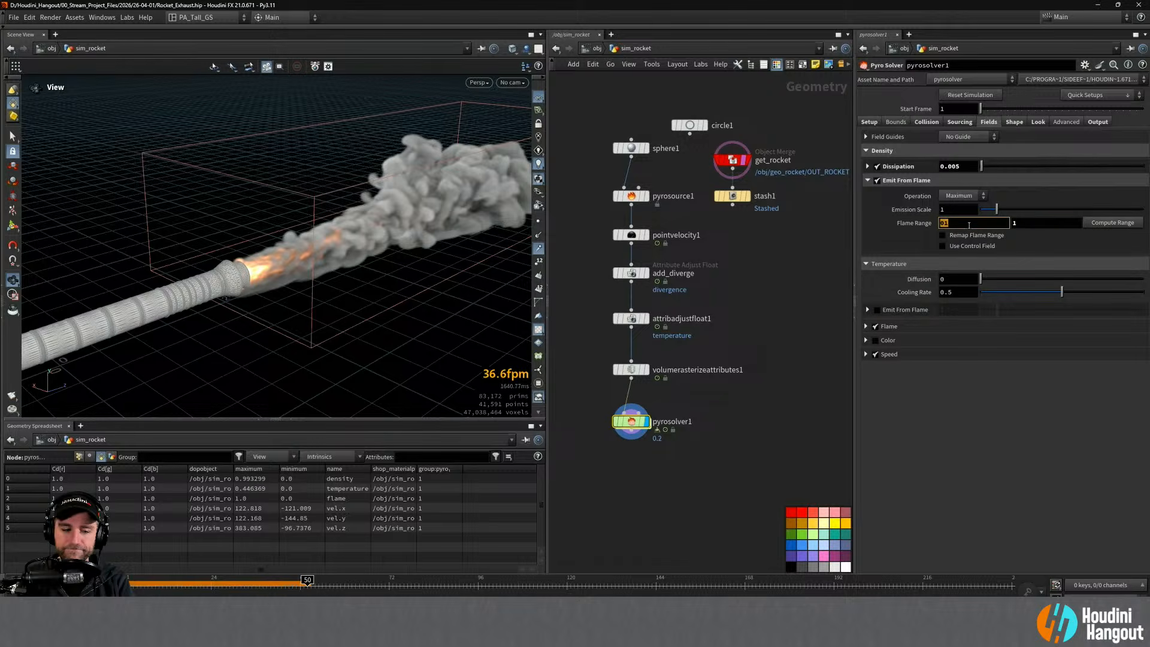
key("ctrl+Up")
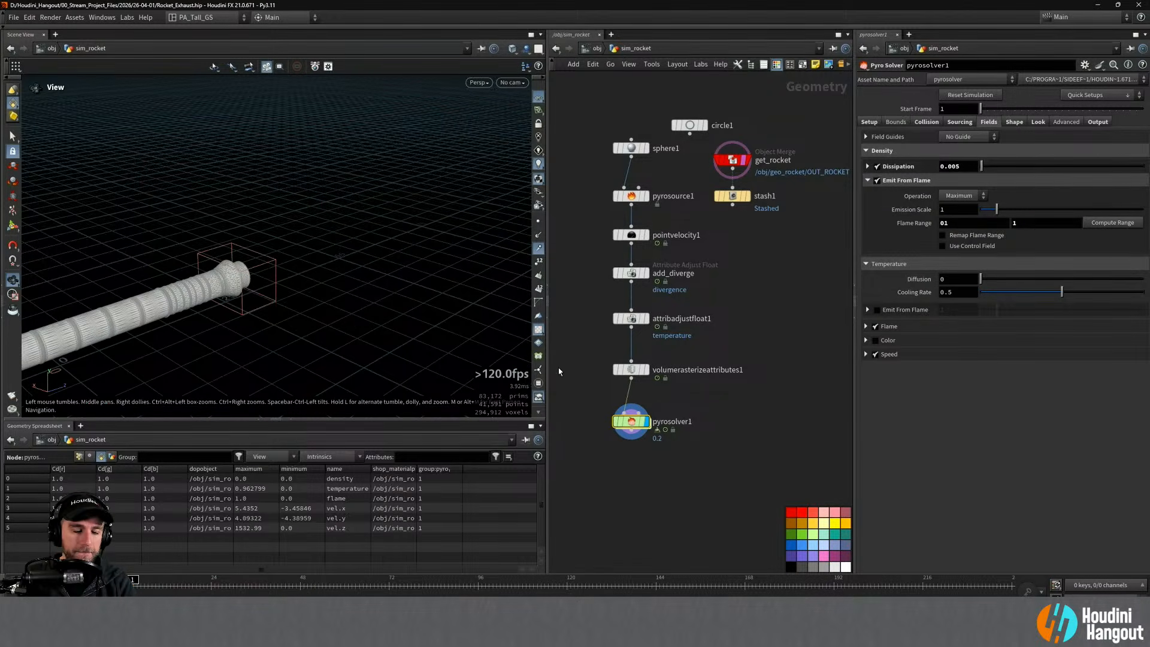
Step: Try a density flame range of 0.1 to 0.2, and restore the range to its default values
double_click(959, 220)
type("0.1")
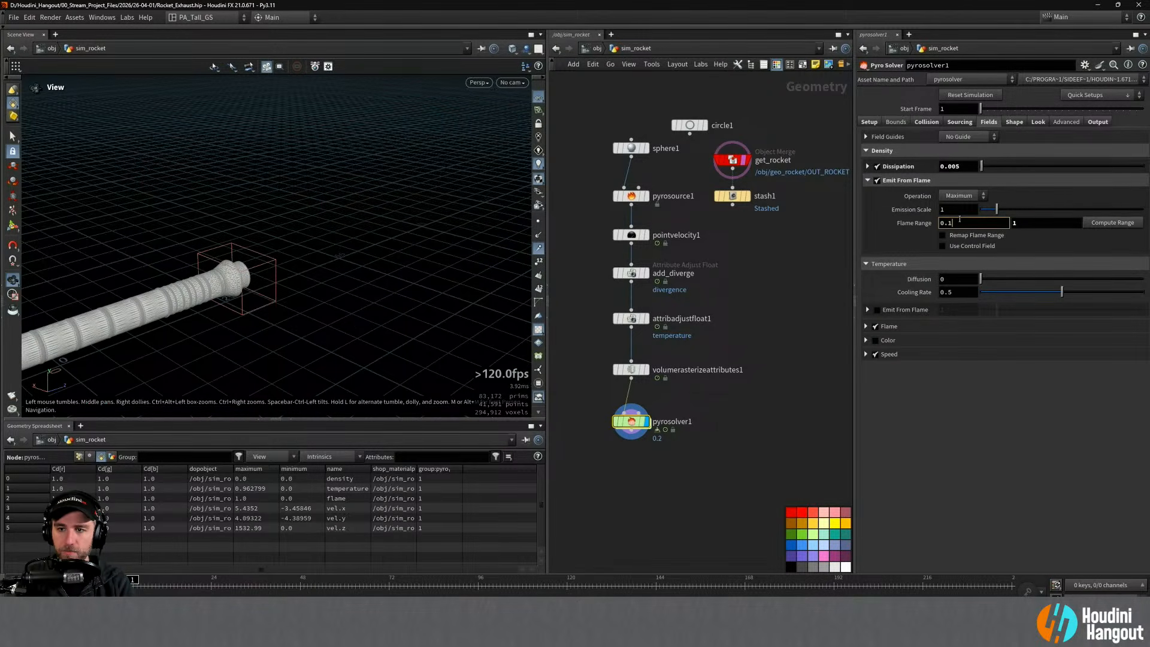
key("Tab")
type("0.2")
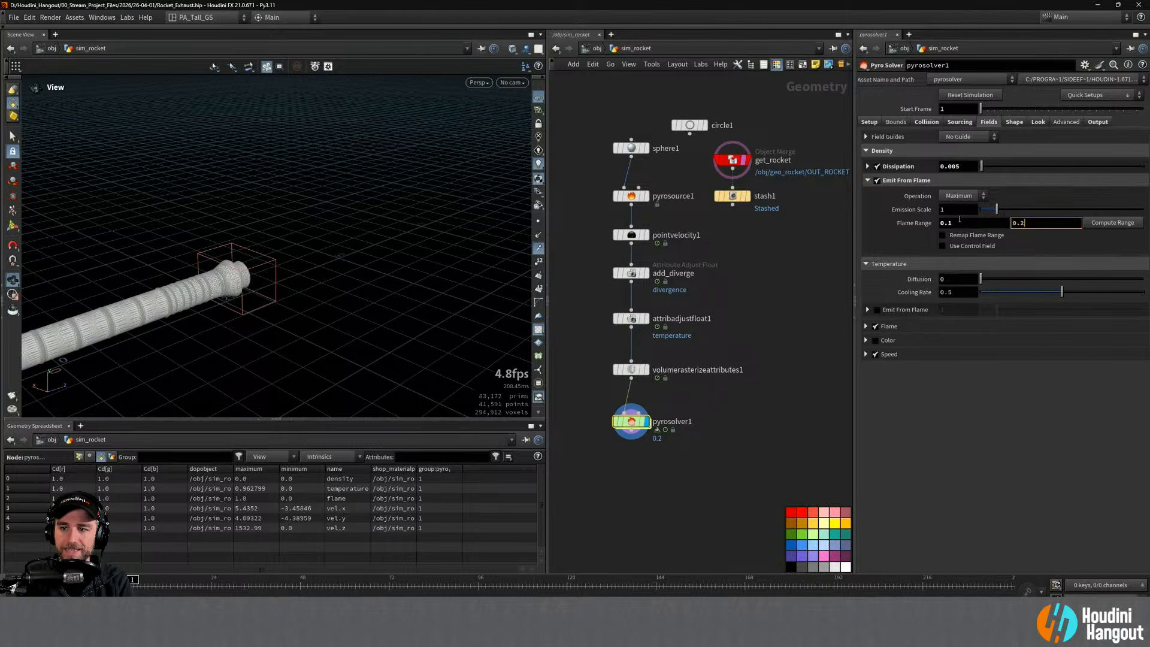
key("Return")
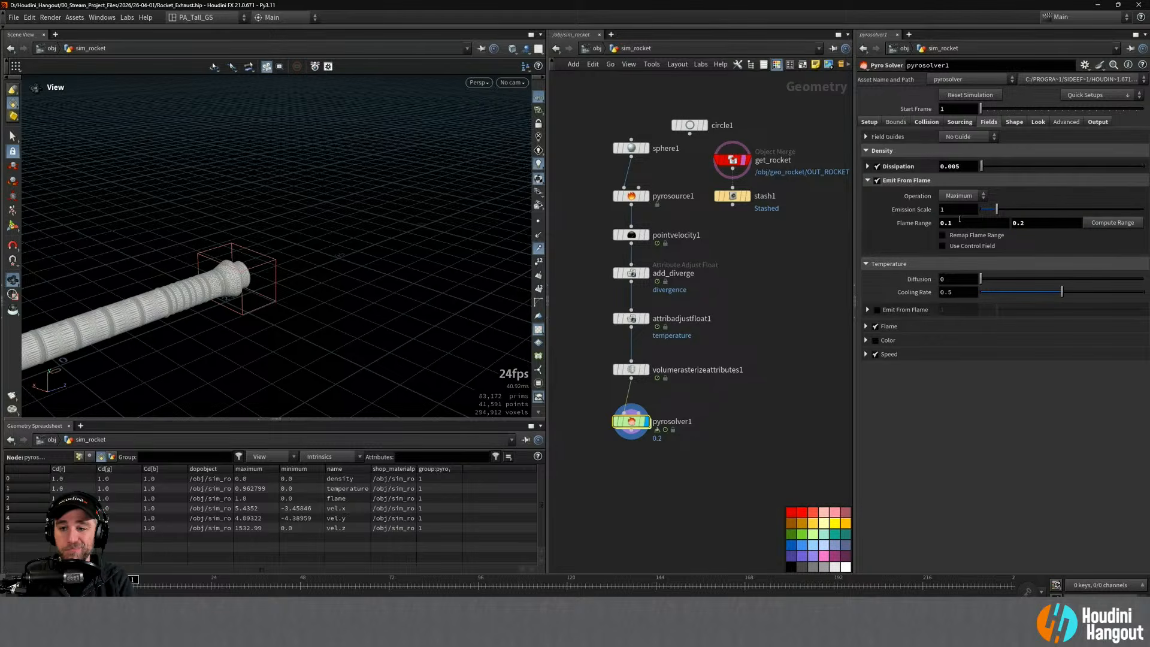
middle_click(915, 225, "ctrl")
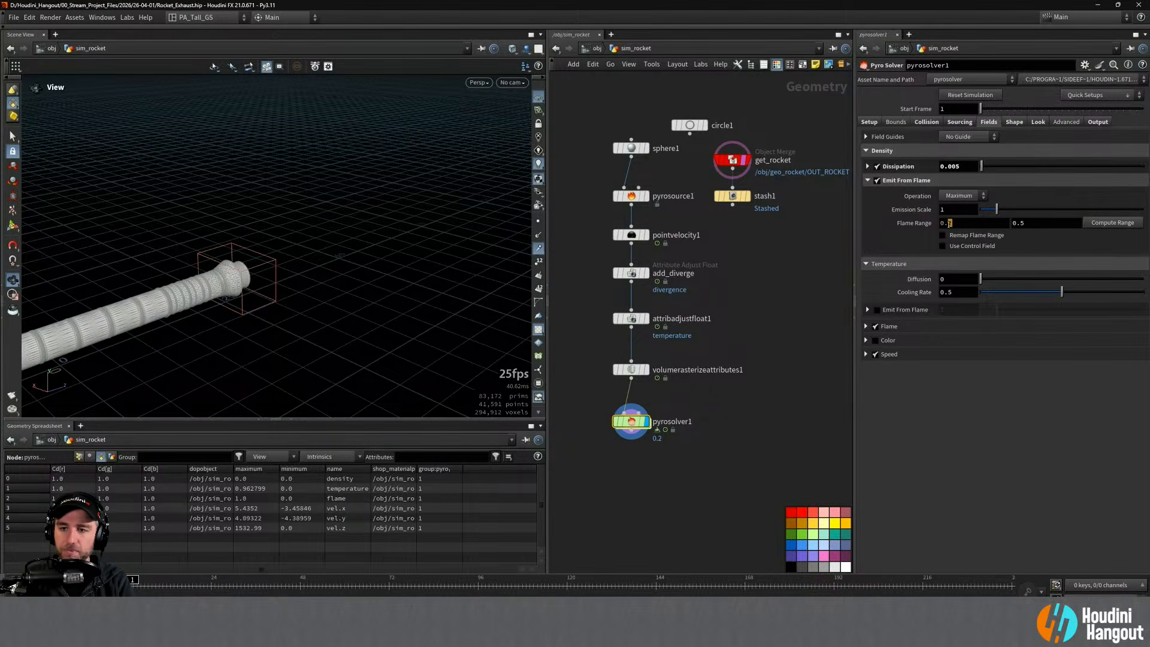
Step: Set the density emission's flame range to 0.1 and 0.2, and play the simulation to check the smoke
left_click(960, 224)
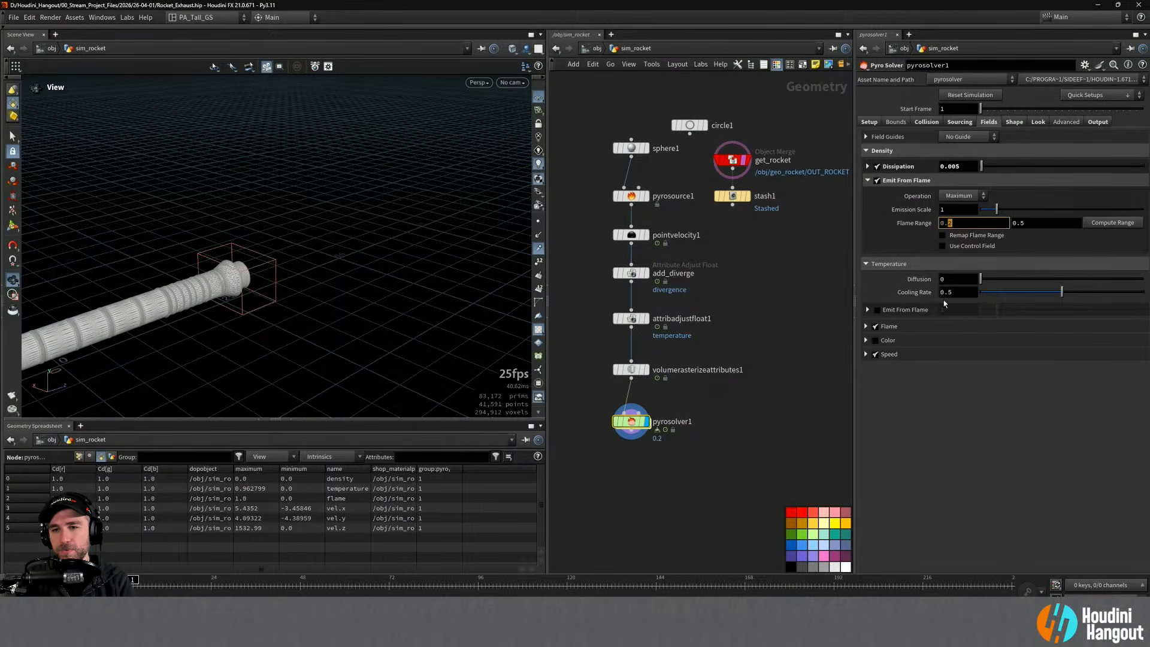
type("1")
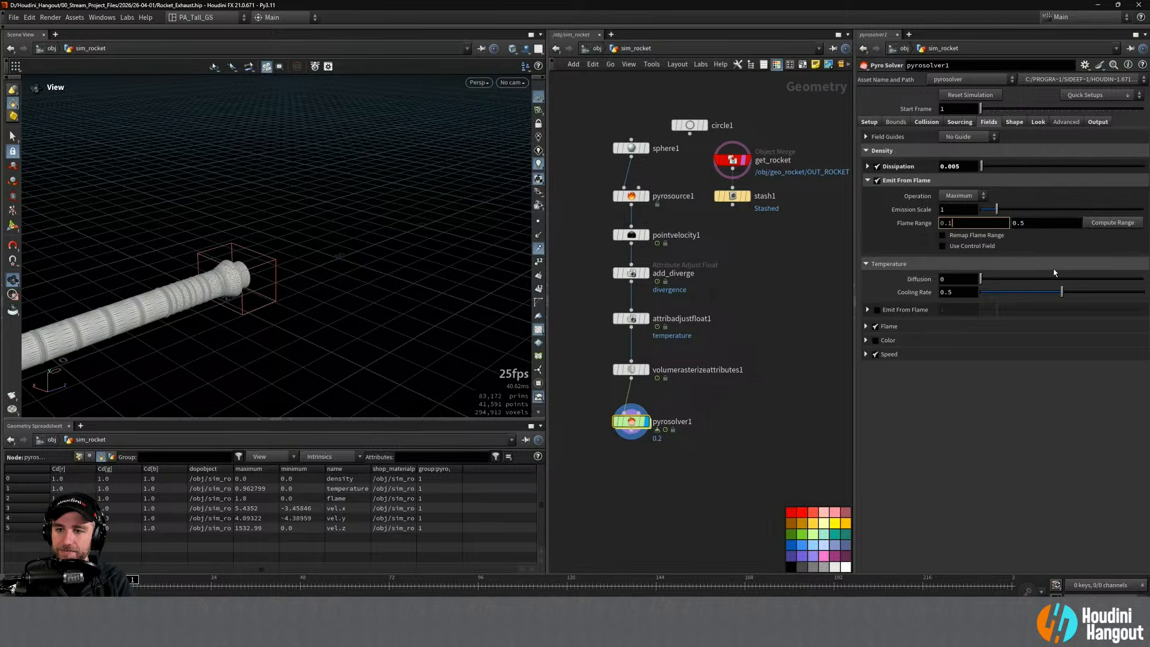
left_click_drag(1027, 225, 1020, 226)
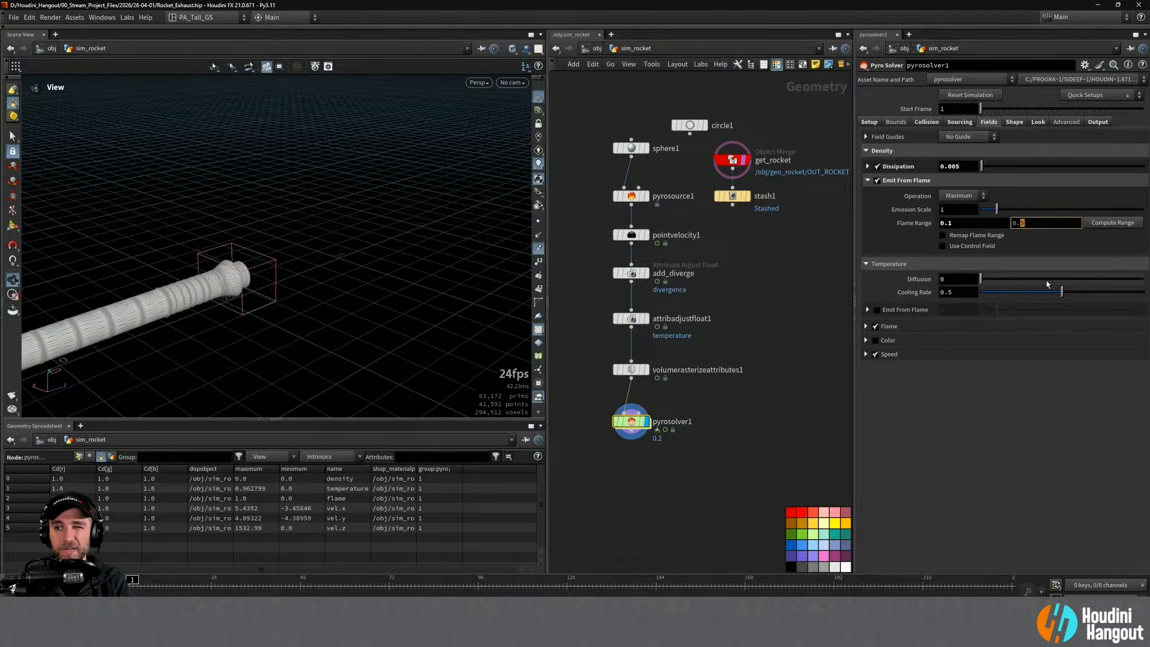
type("2")
key("Return")
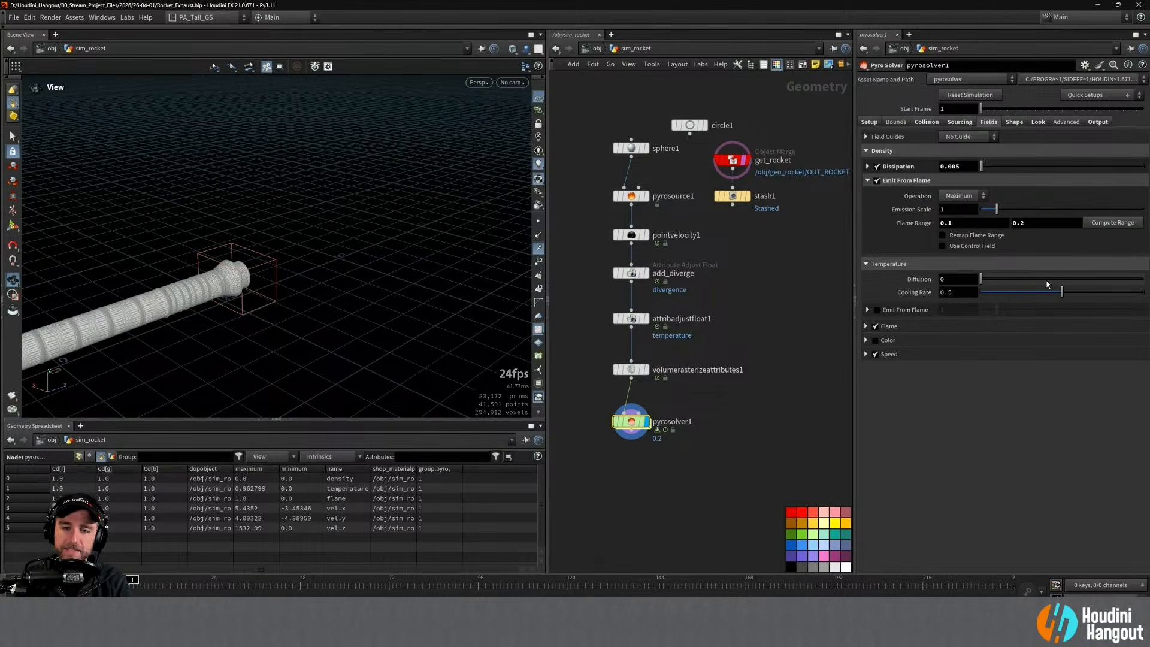
key("Up")
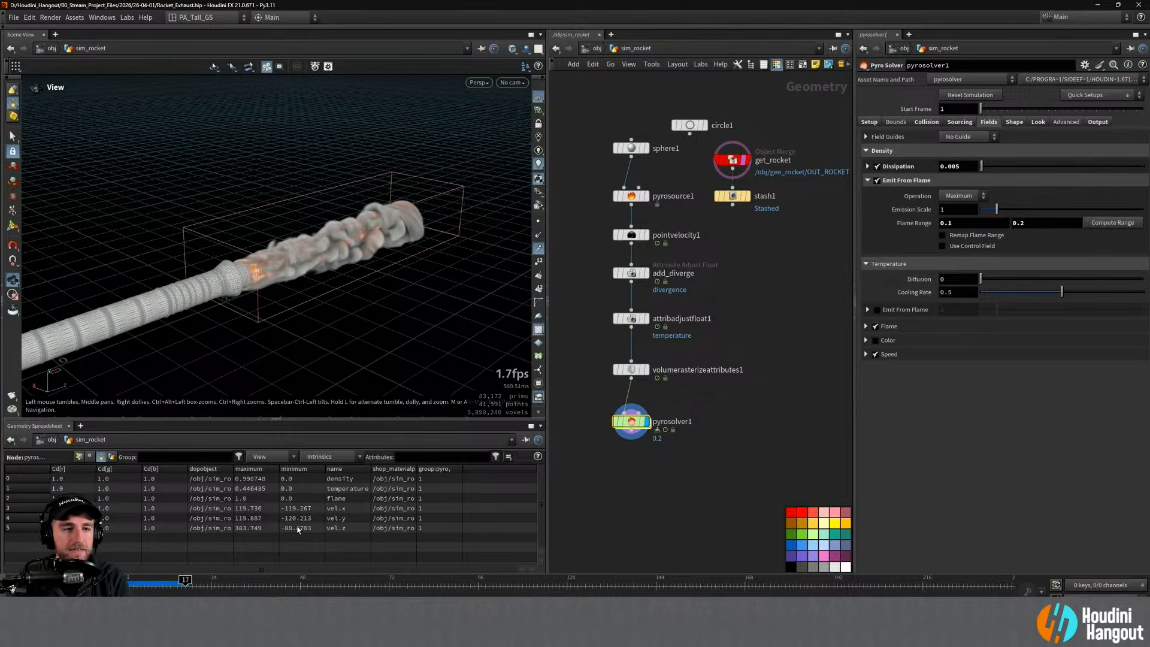
key("ctrl+Up")
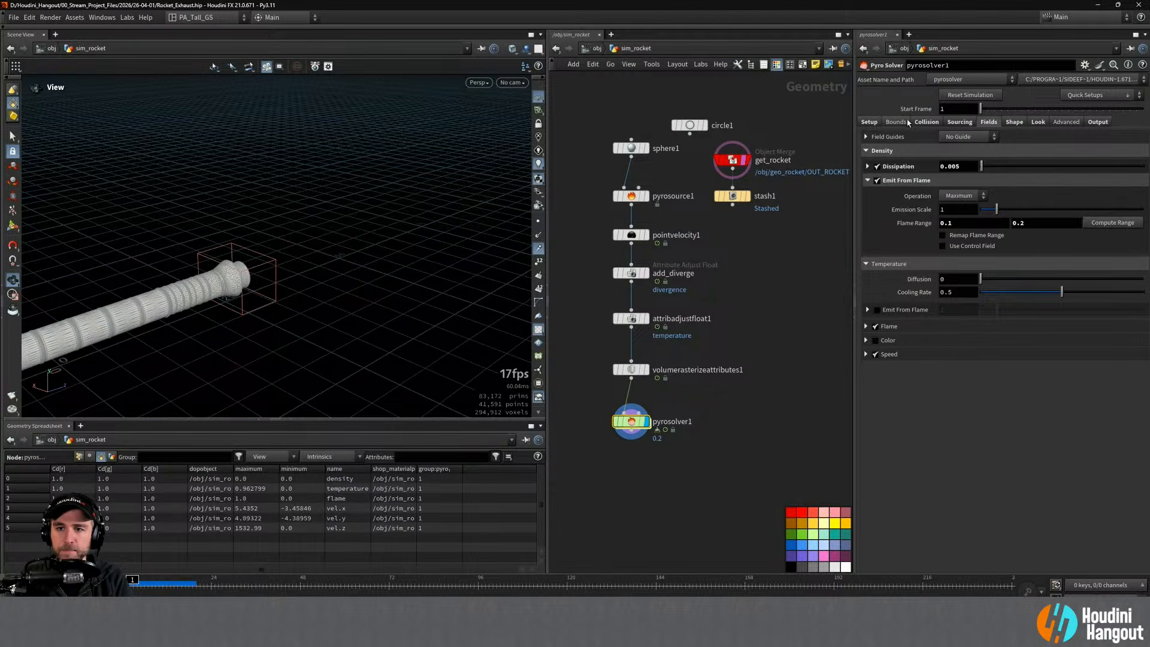
Step: Set the flame source's Source Scale to 2 and replay the simulation from the first frame
left_click(958, 122)
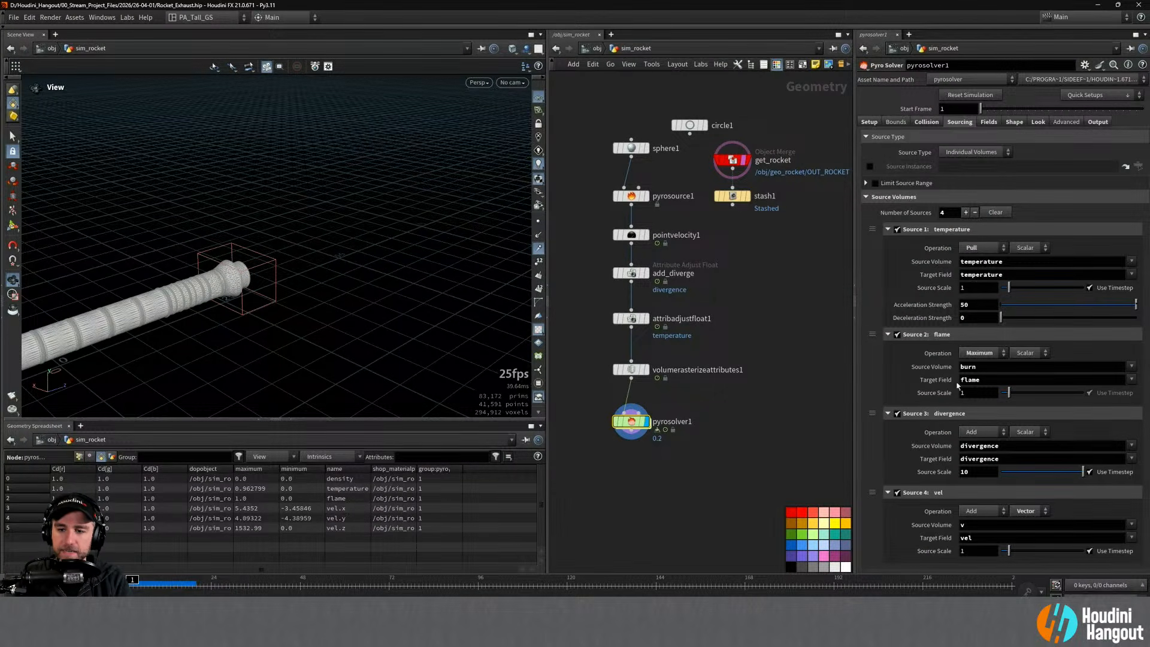
left_click(972, 395)
double_click(973, 395)
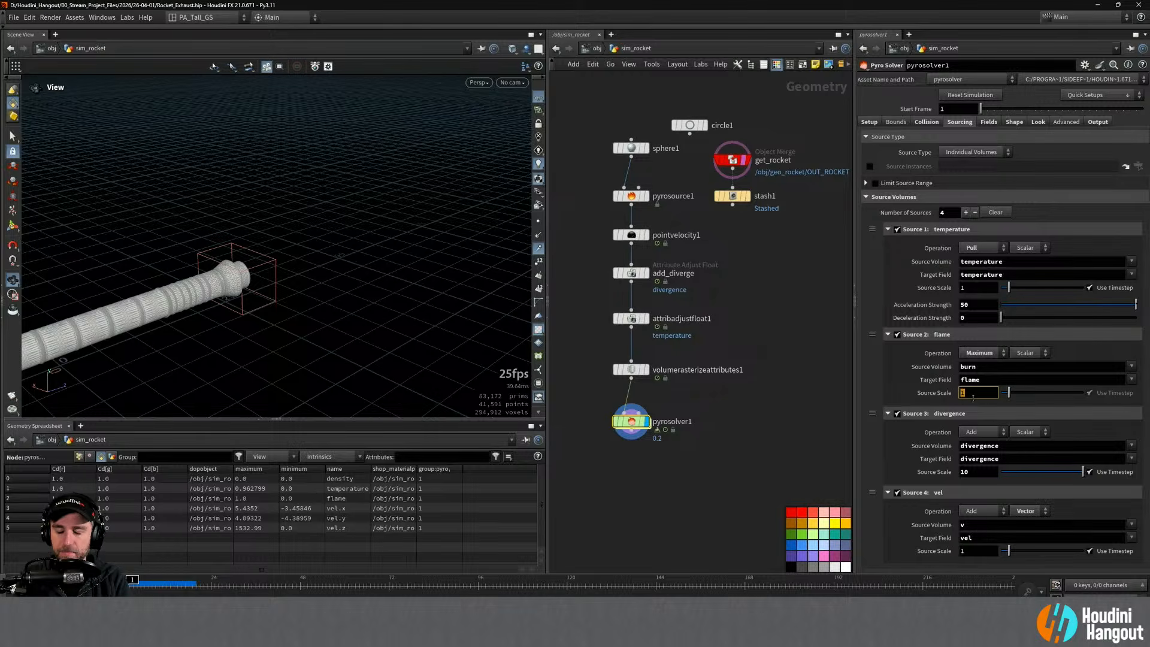
type("2")
key("Return")
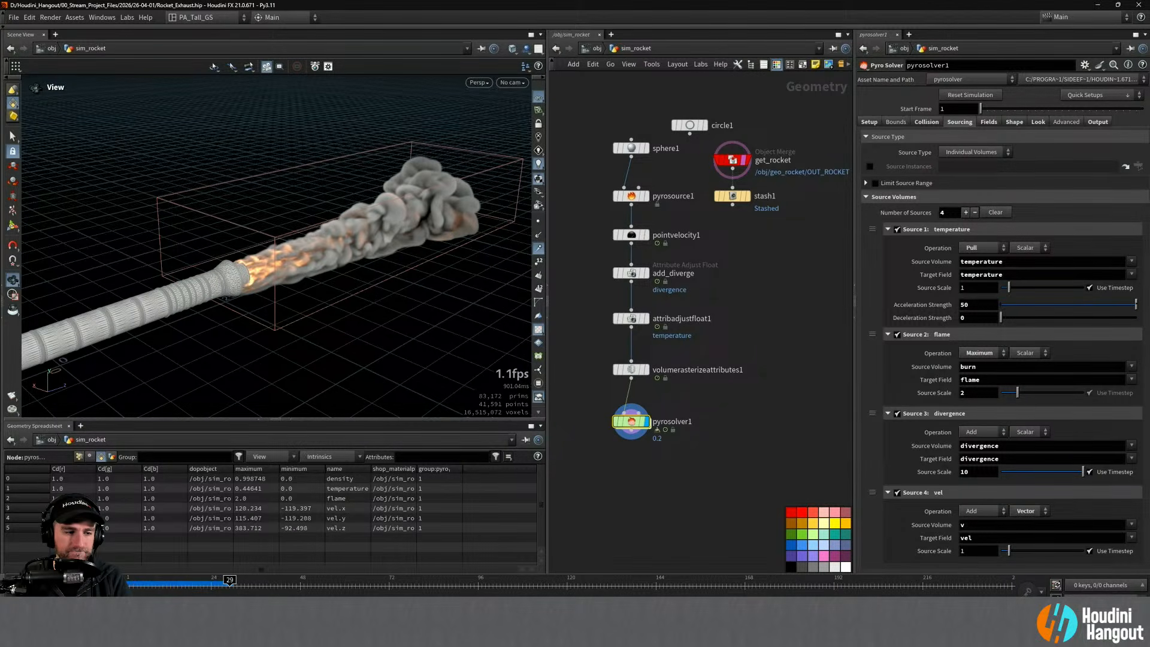
key("ctrl+Up")
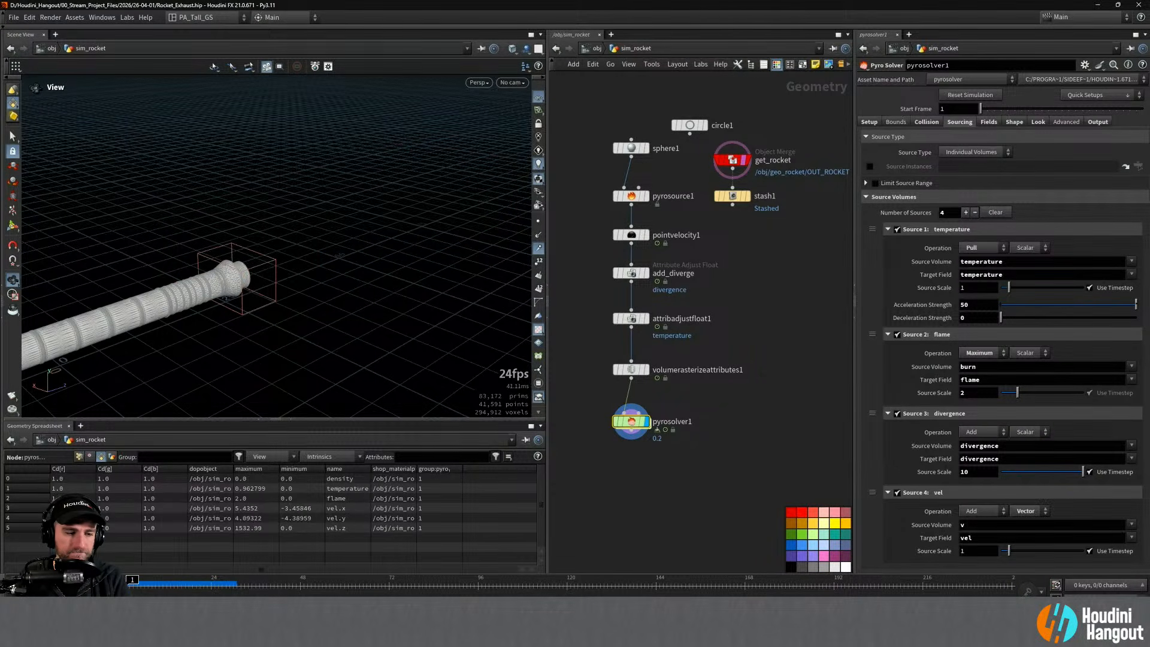
key("Up")
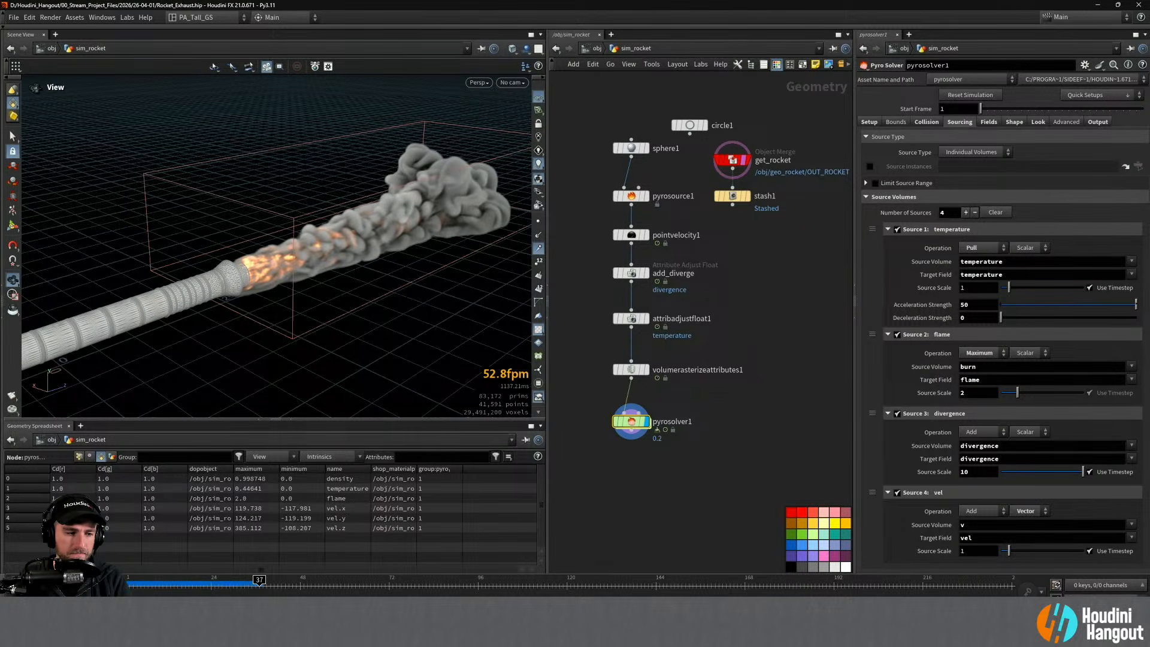
key("ctrl+Up")
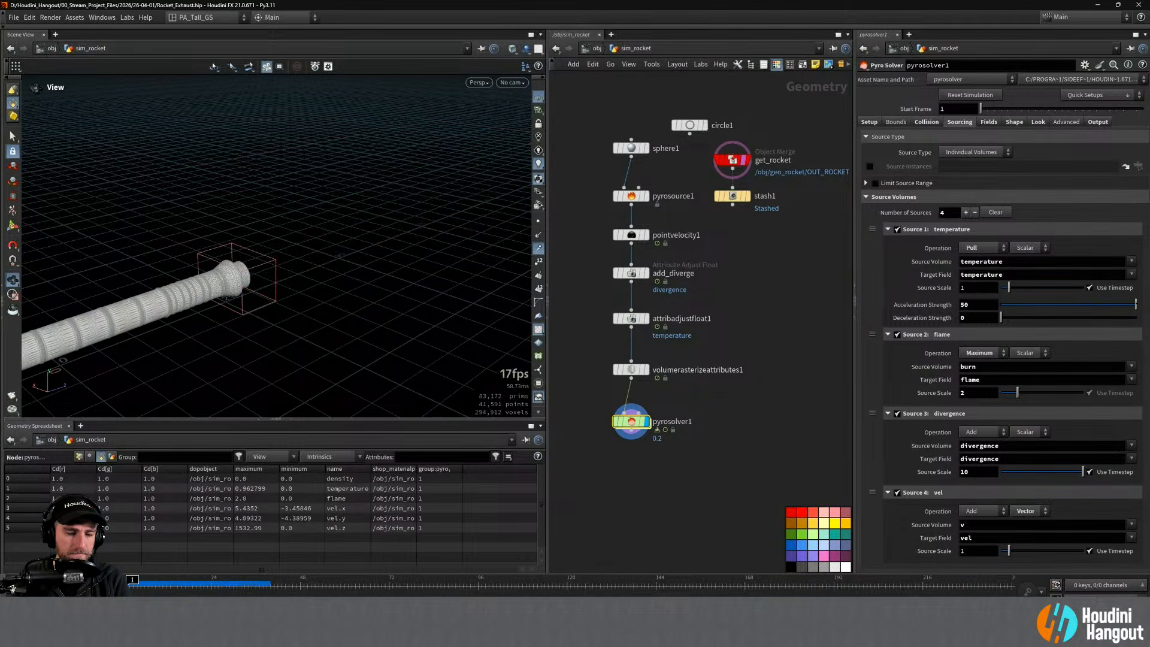
Step: Try a temperature cooling rate of 0.1 in the pyro solver, play the simulation, and restore the rate's default value
left_click(926, 123)
left_click(896, 122)
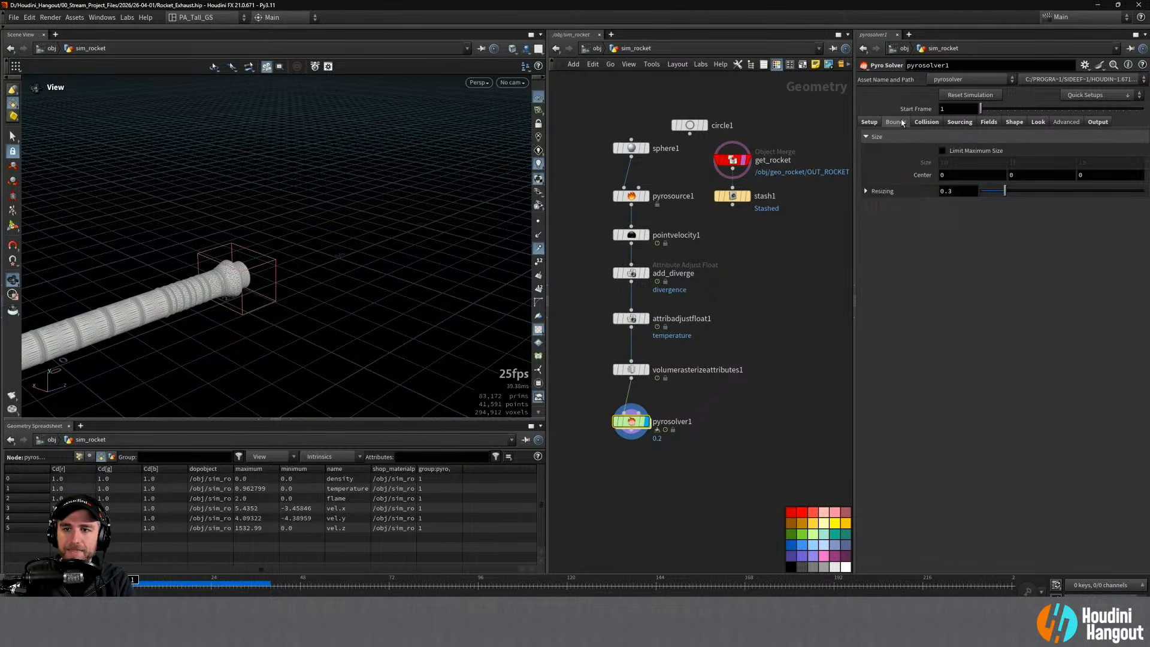
left_click(868, 122)
left_click(988, 122)
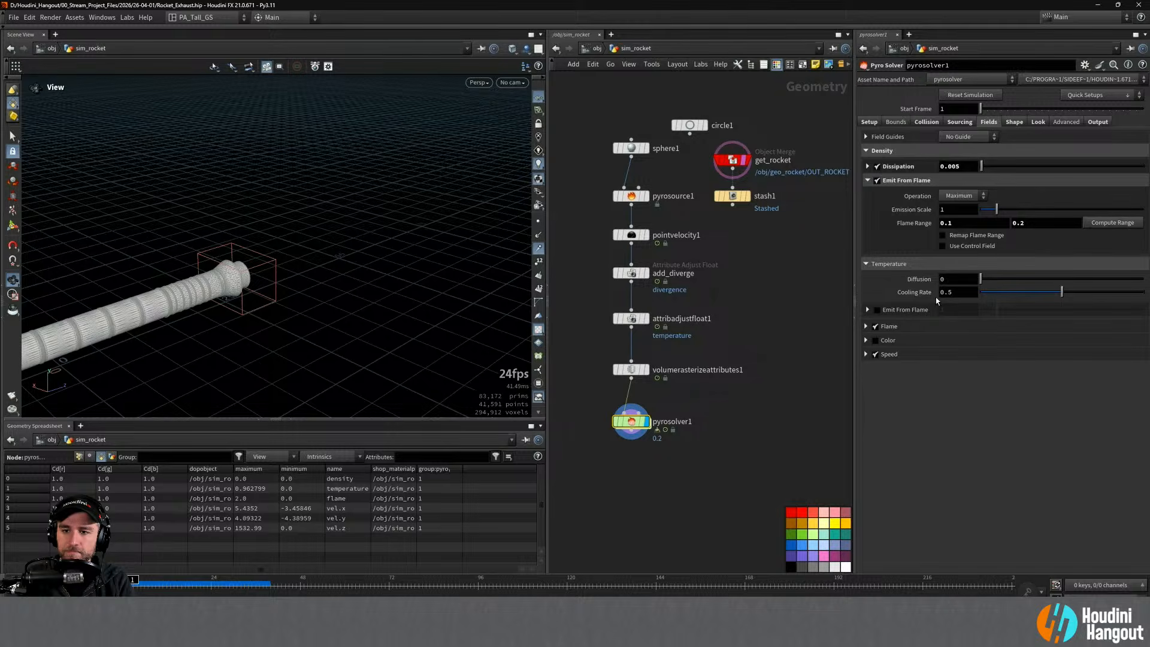
mouse_move(923, 296)
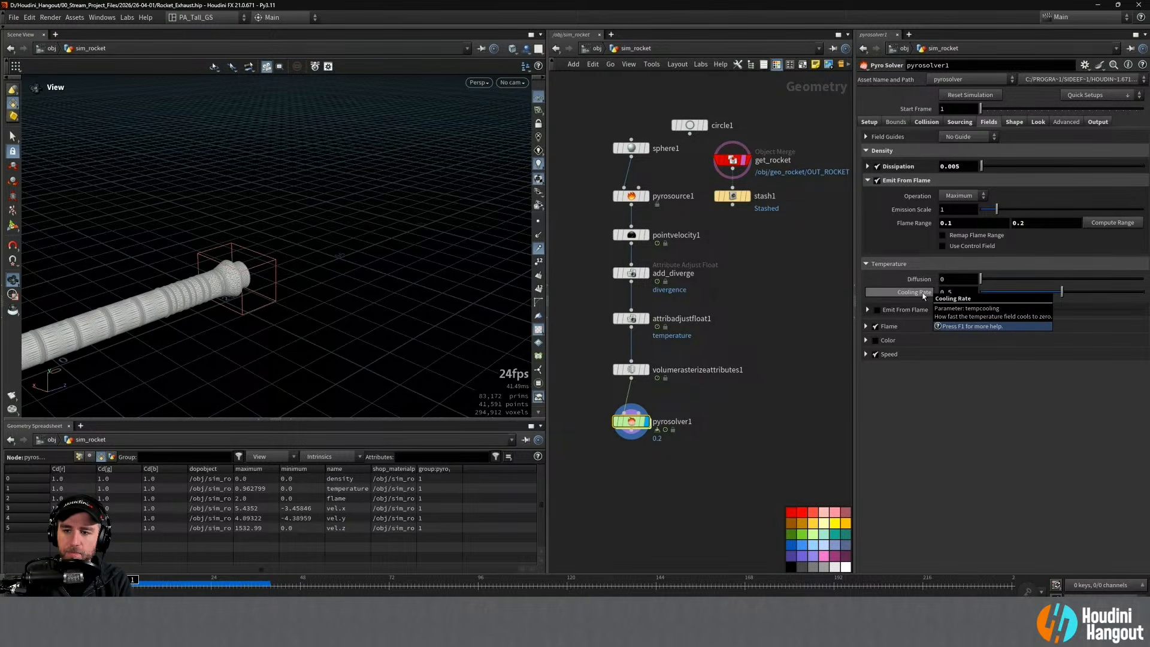
double_click(953, 293)
type("0.1")
key("Return")
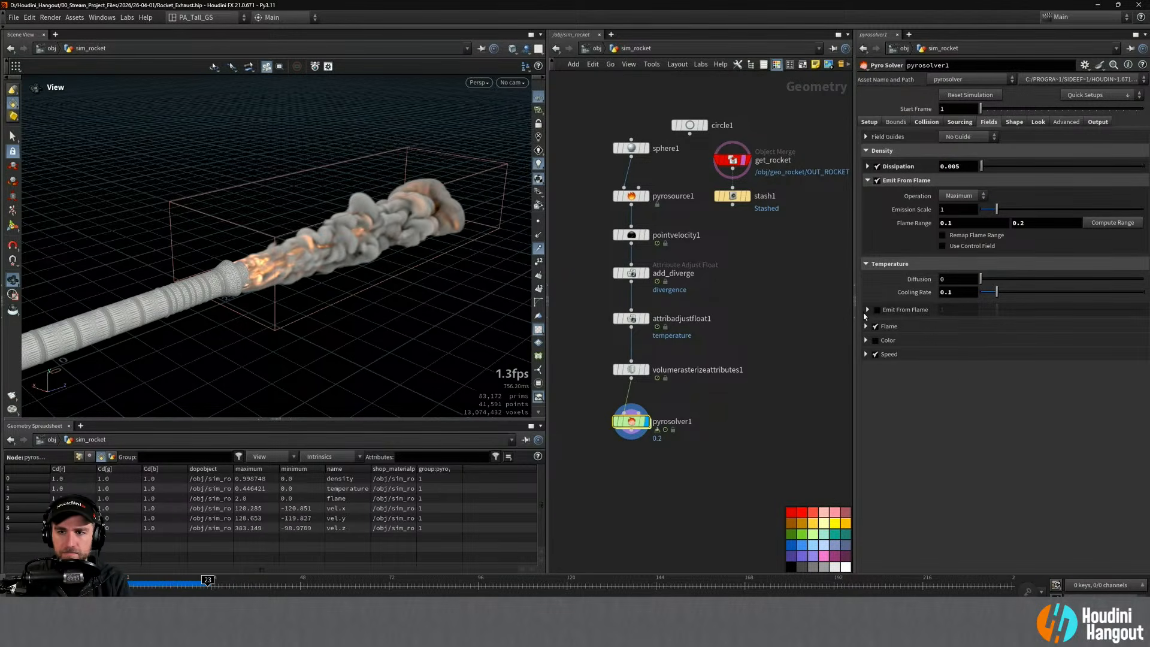
key("ctrl+Up")
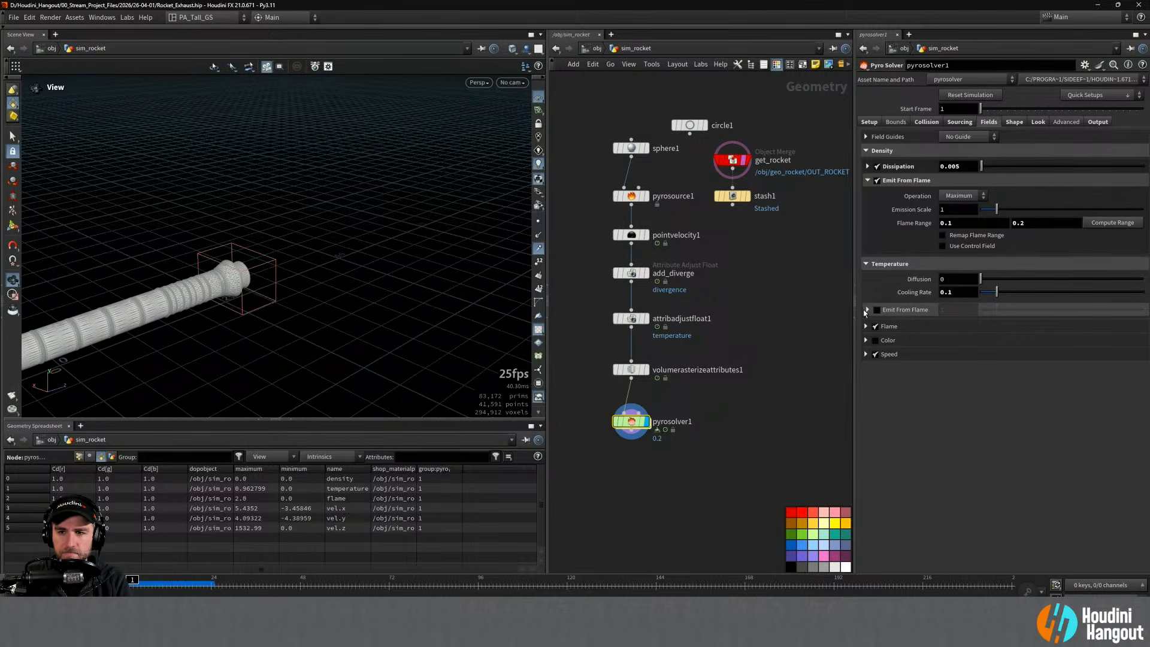
middle_click(922, 292, "ctrl")
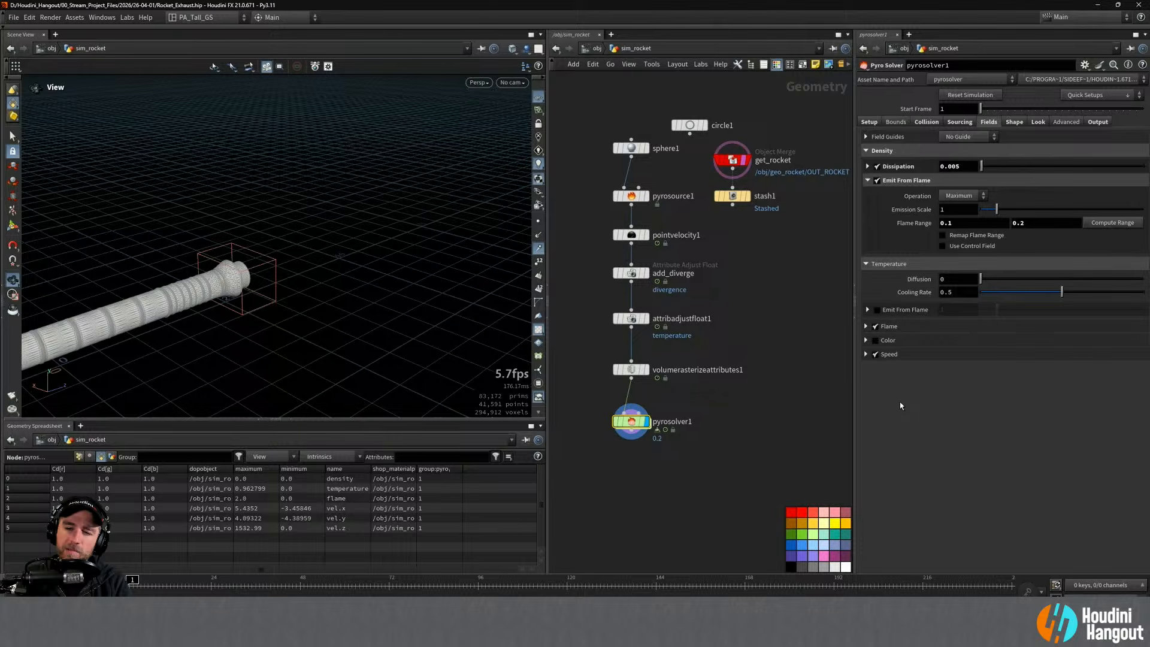
Step: Try a flame lifespan of 5, play the simulation, and return to the first frame
left_click(865, 327)
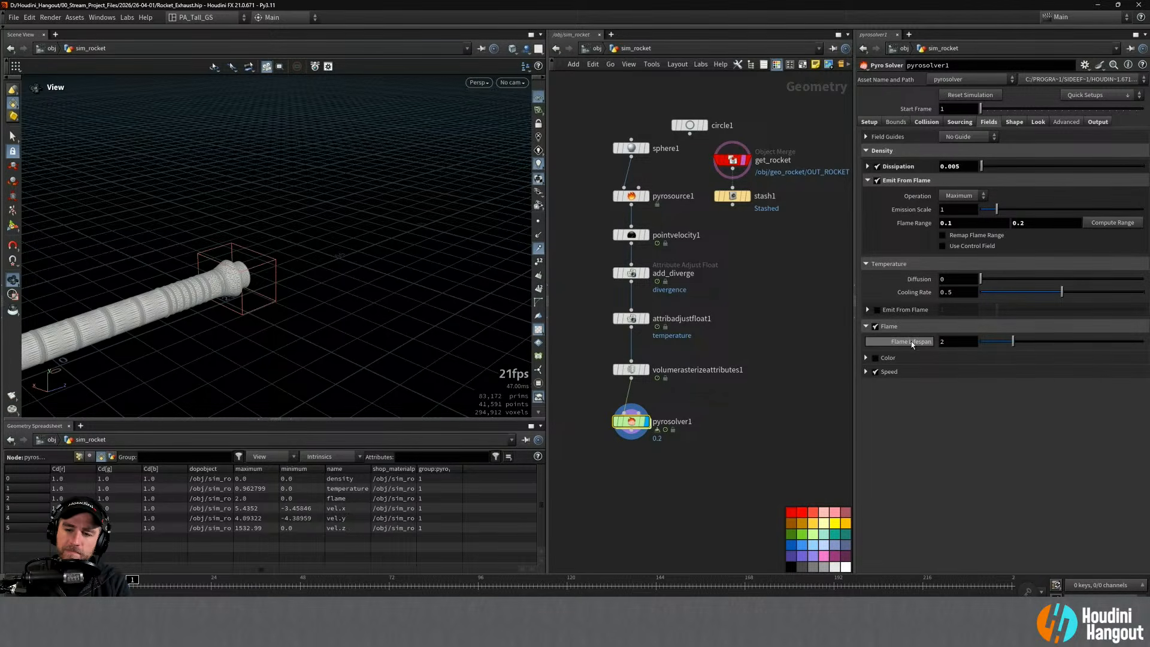
mouse_move(911, 342)
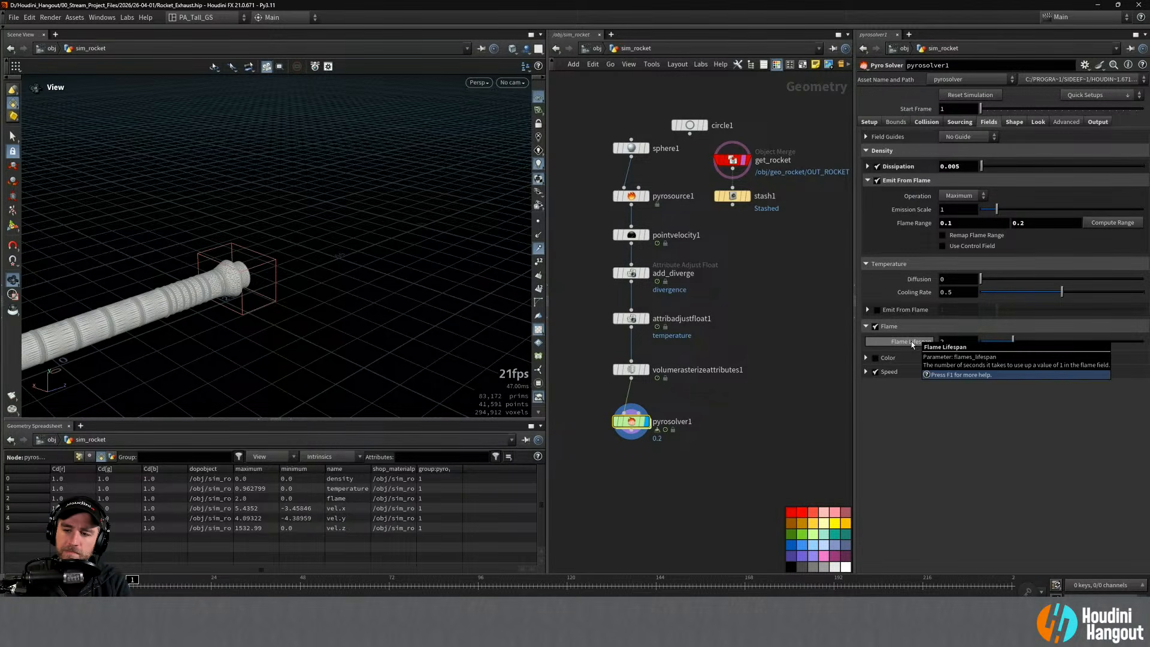
left_click(957, 341)
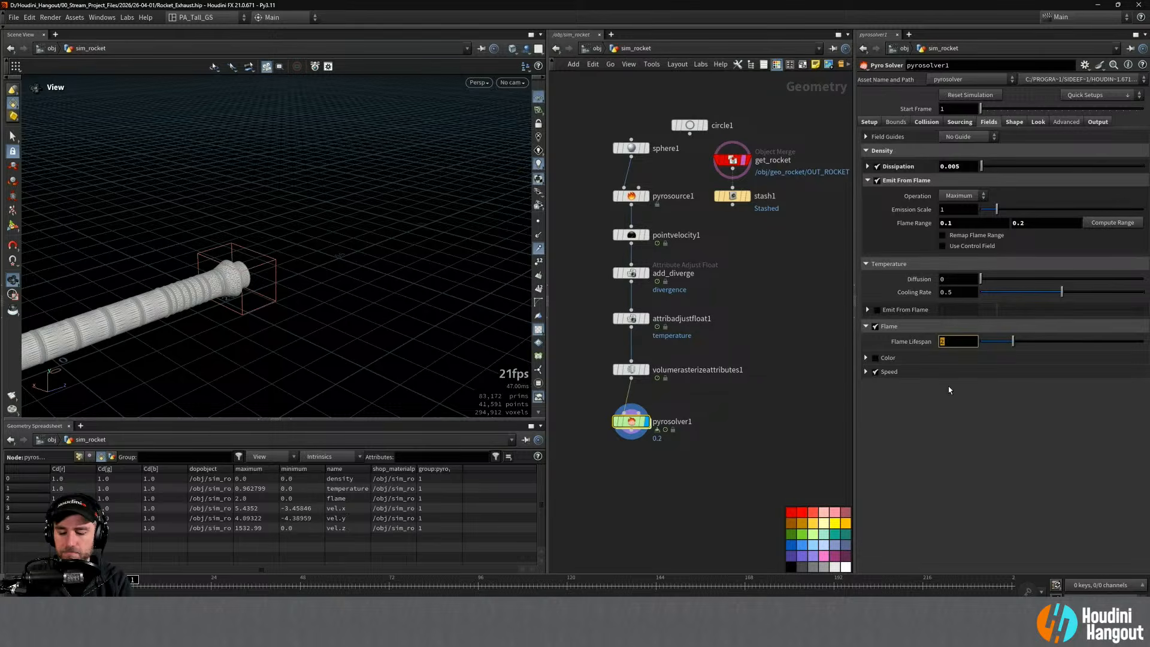
type("5")
key("Return")
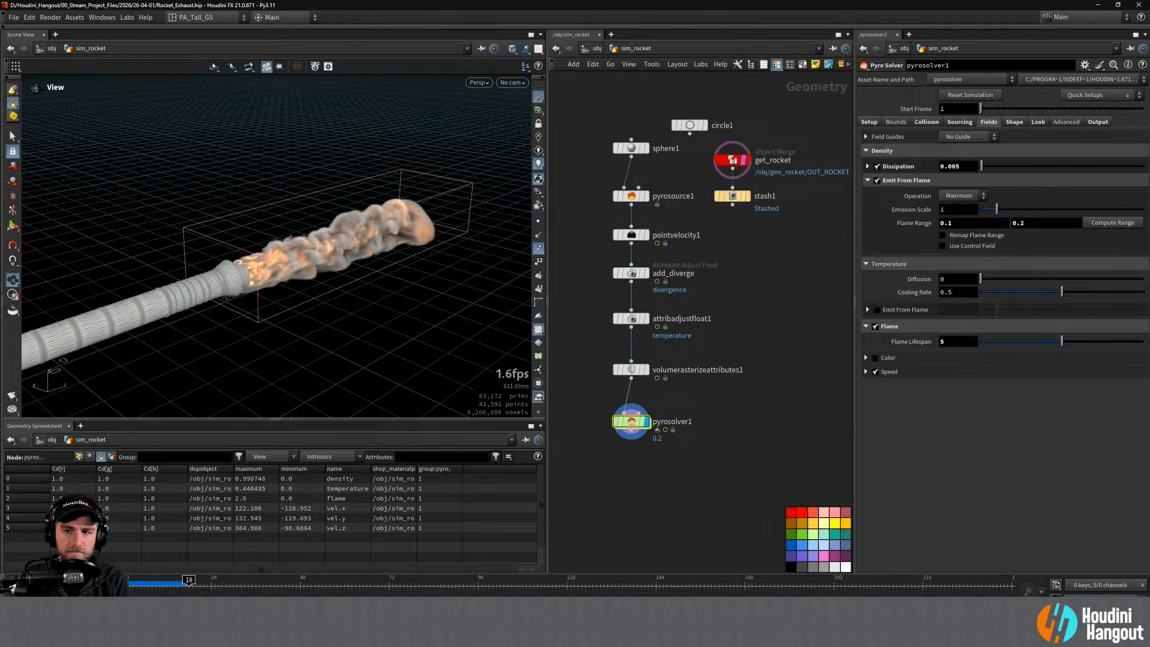
key("ctrl+Up")
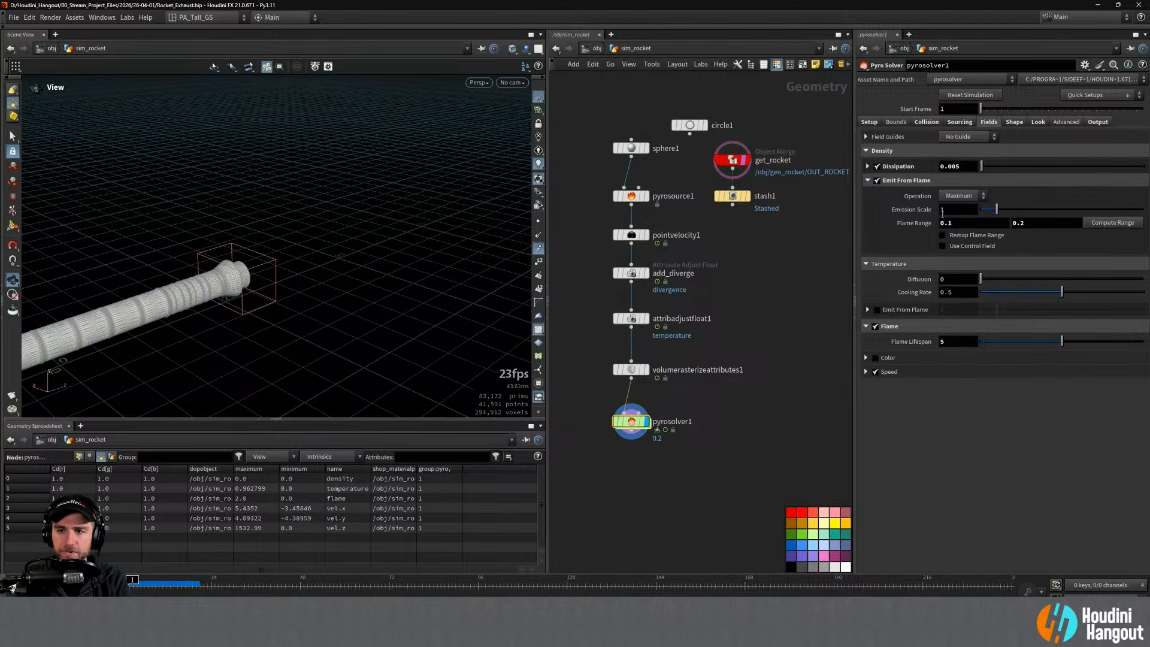
Step: Disable density emission from flame, play the simulation to check the bare fire, and return to the first frame
left_click(877, 180)
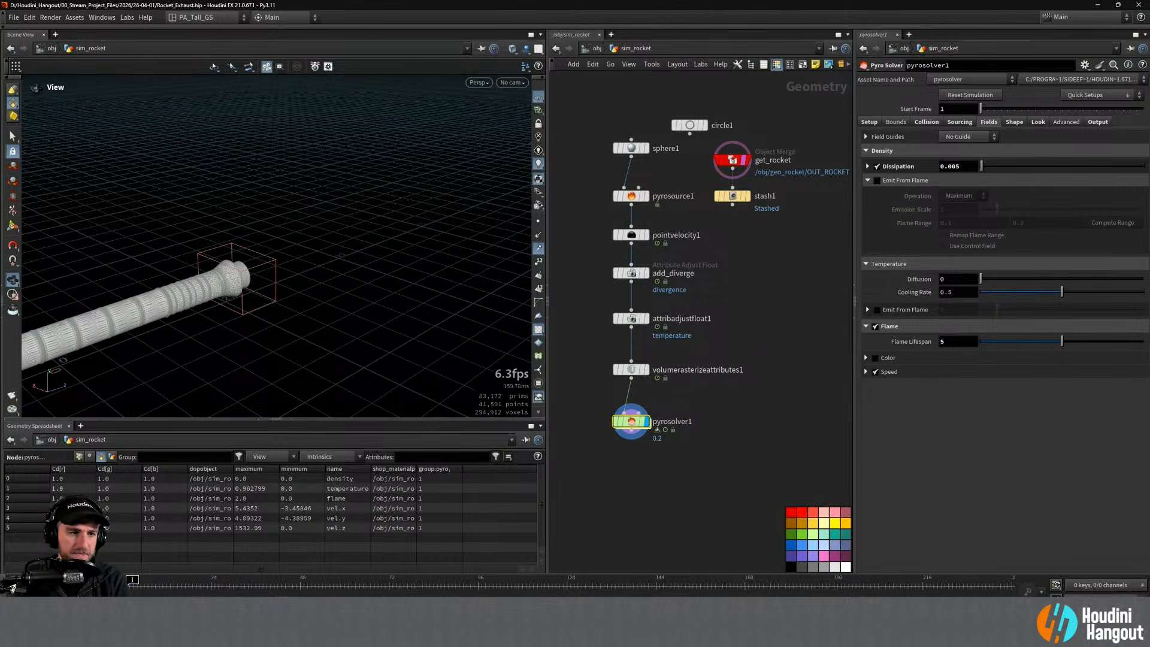
key("Up")
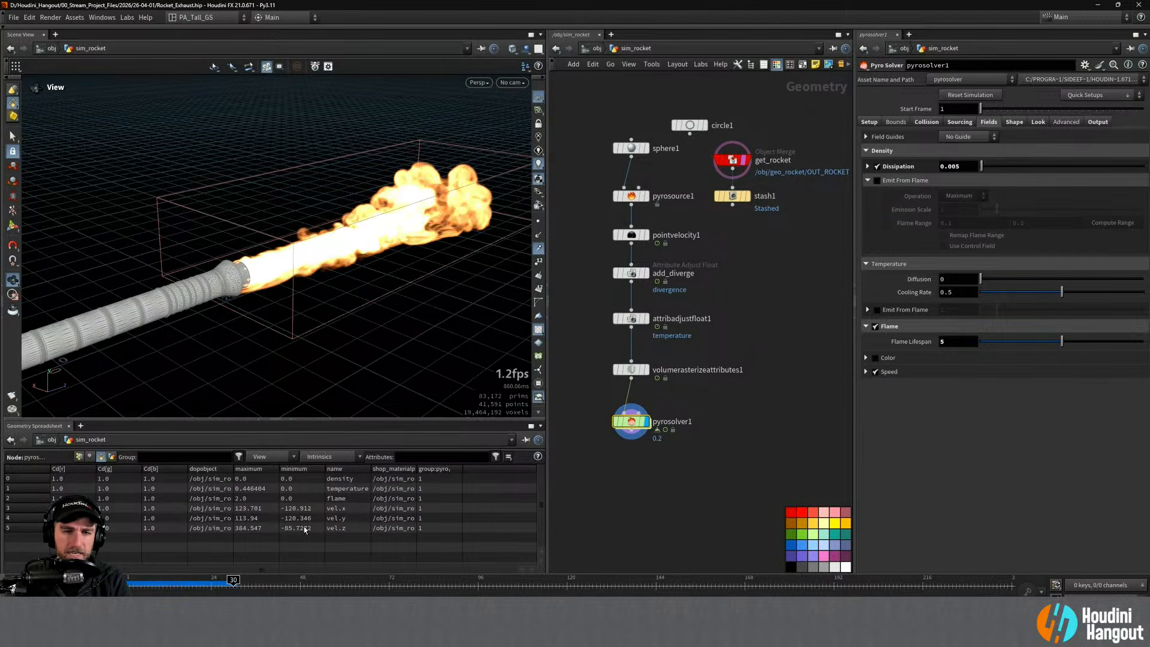
key("ctrl+Up")
Step: Restore the flame lifespan to its default of 2, replay the simulation, and return to the first frame
middle_click(908, 348, "ctrl")
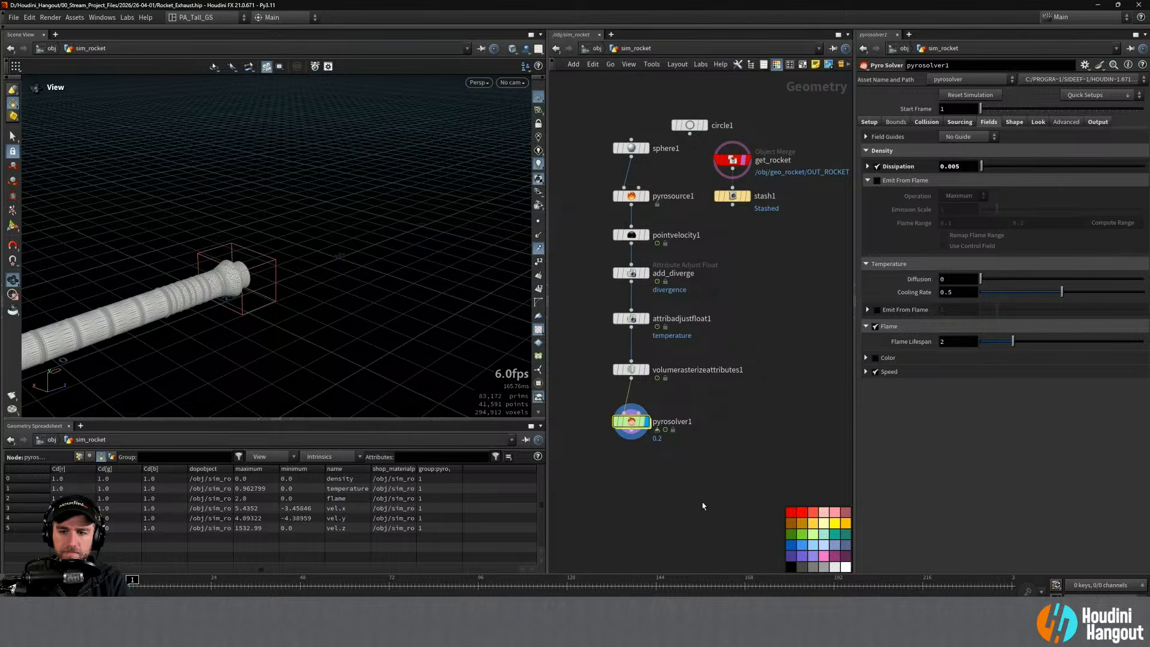
key("Up")
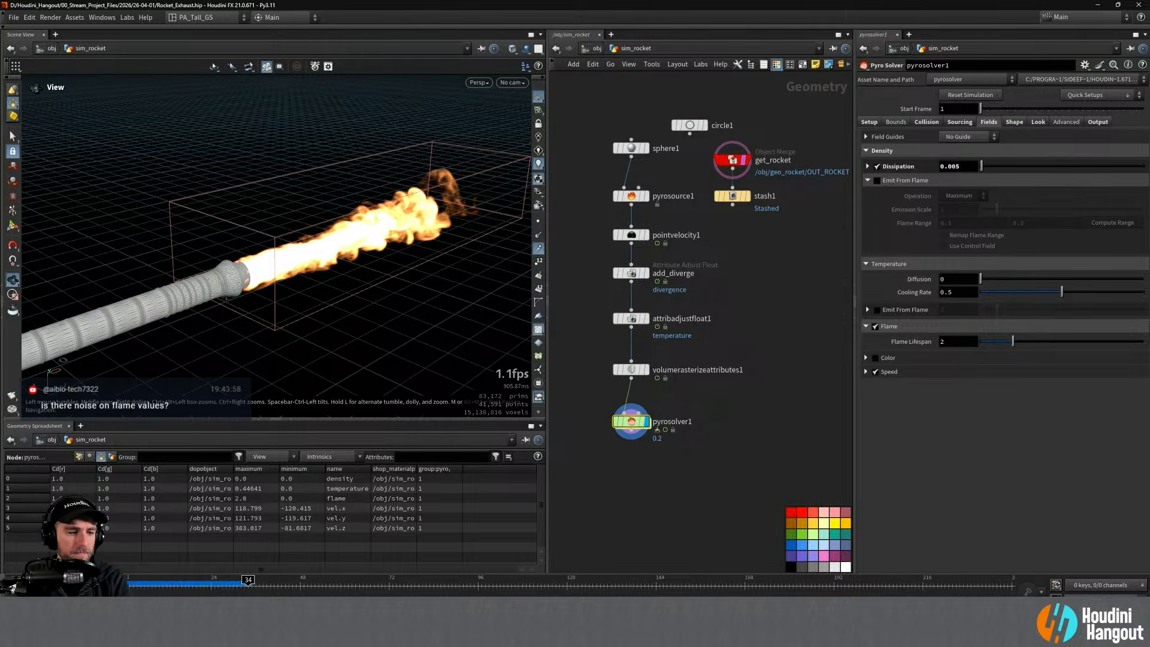
left_click(13, 586)
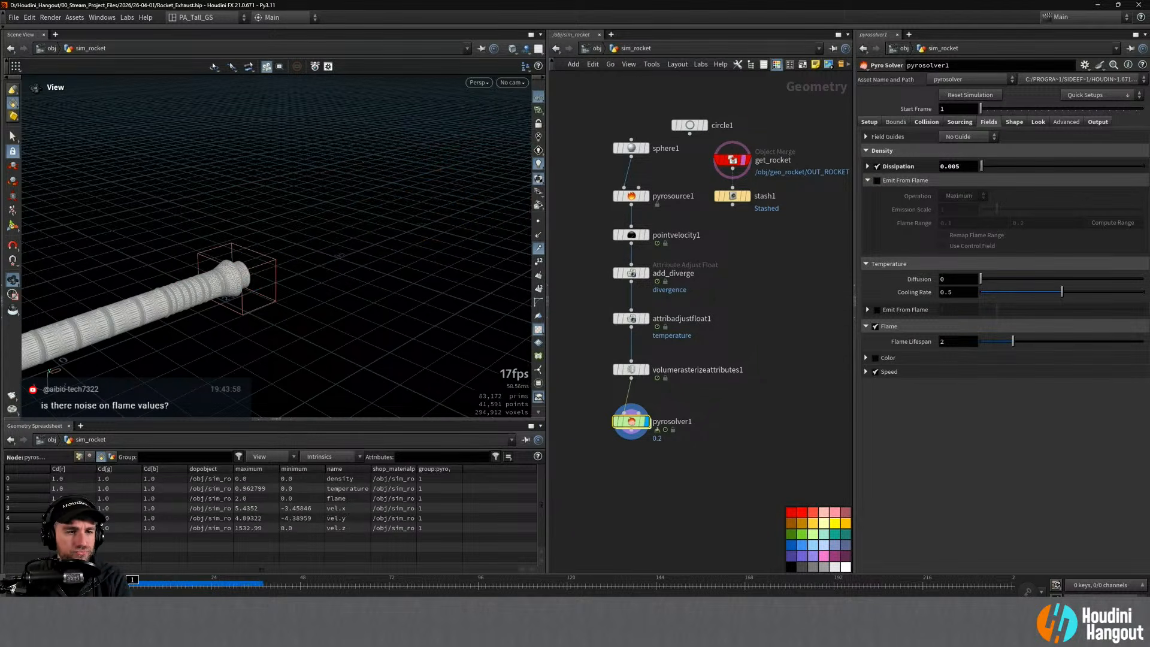
Step: Turn off conical noise on the pointvelocity1 node and replay the simulation from the pyro solver
left_click(631, 234)
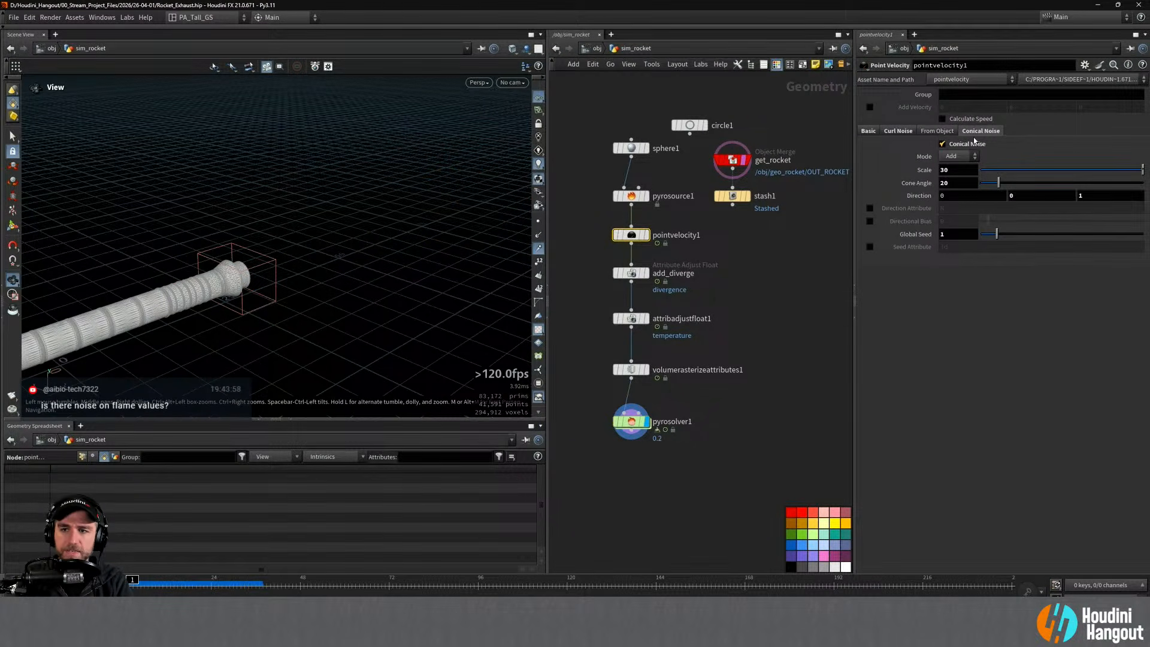
left_click(631, 422)
key("Up")
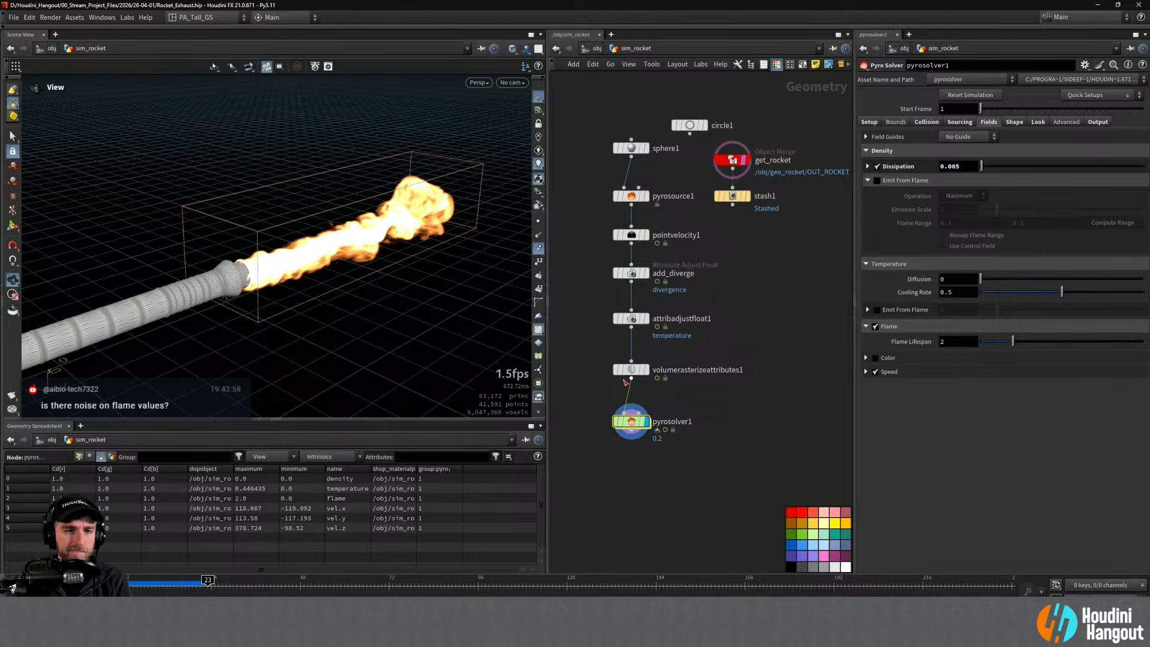
Step: Set the Z component of the pointvelocity1 node's default velocity to 2000 and replay the simulation
left_click(632, 235)
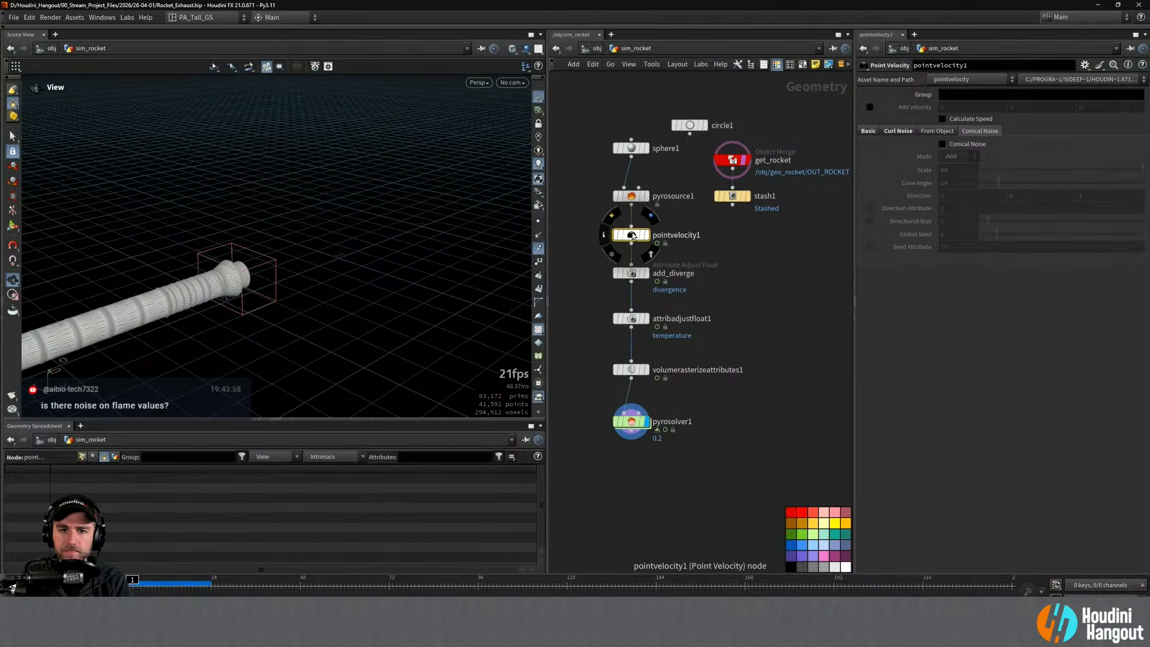
left_click(632, 273)
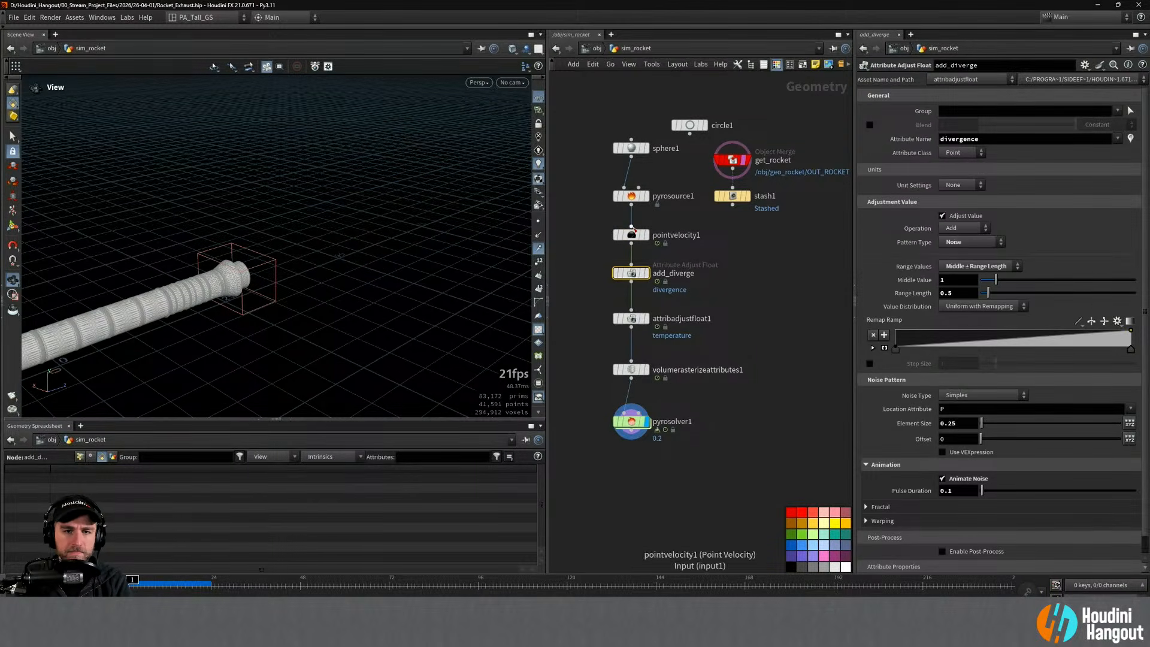
left_click(632, 233)
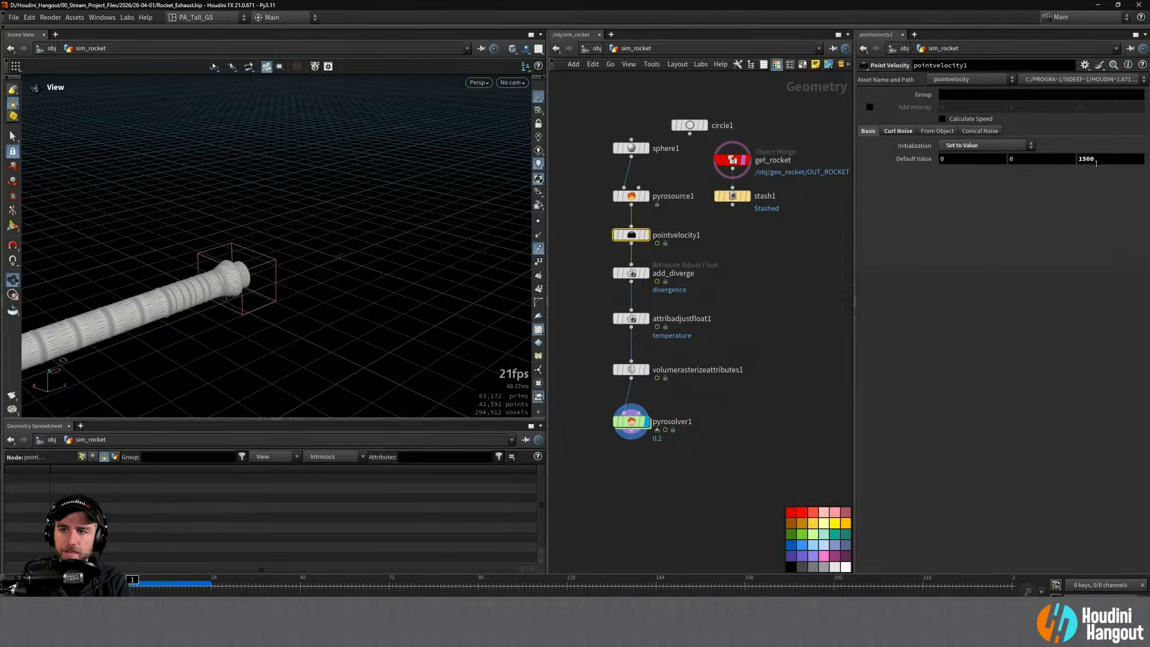
double_click(1096, 161)
type("2000")
key("Return")
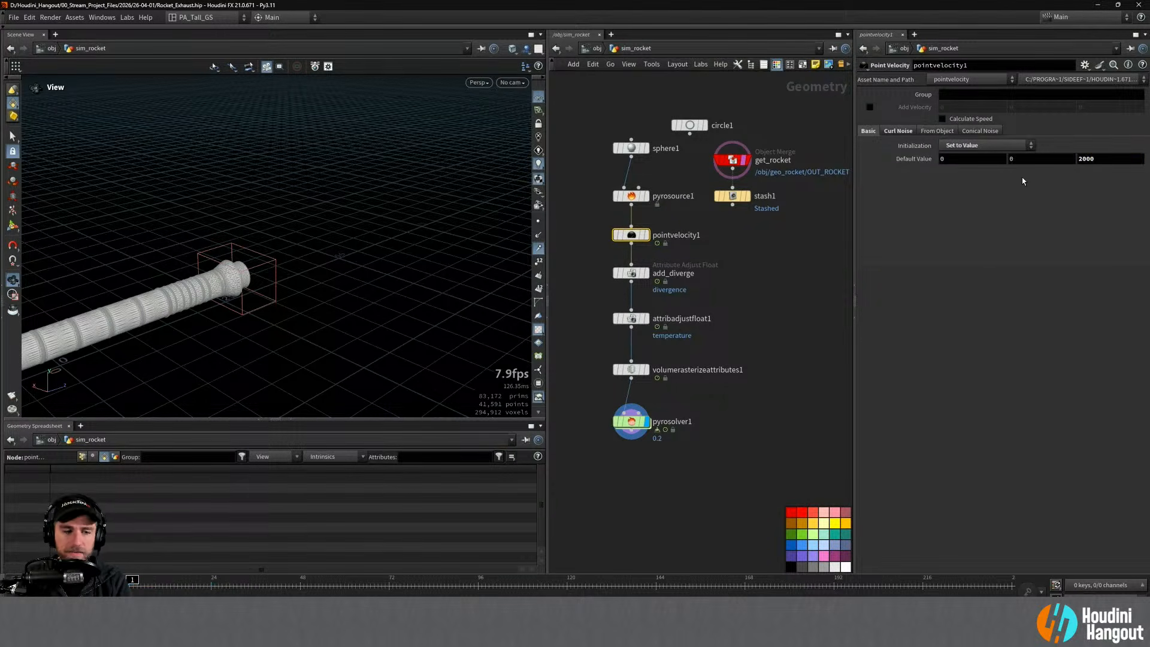
key("Up")
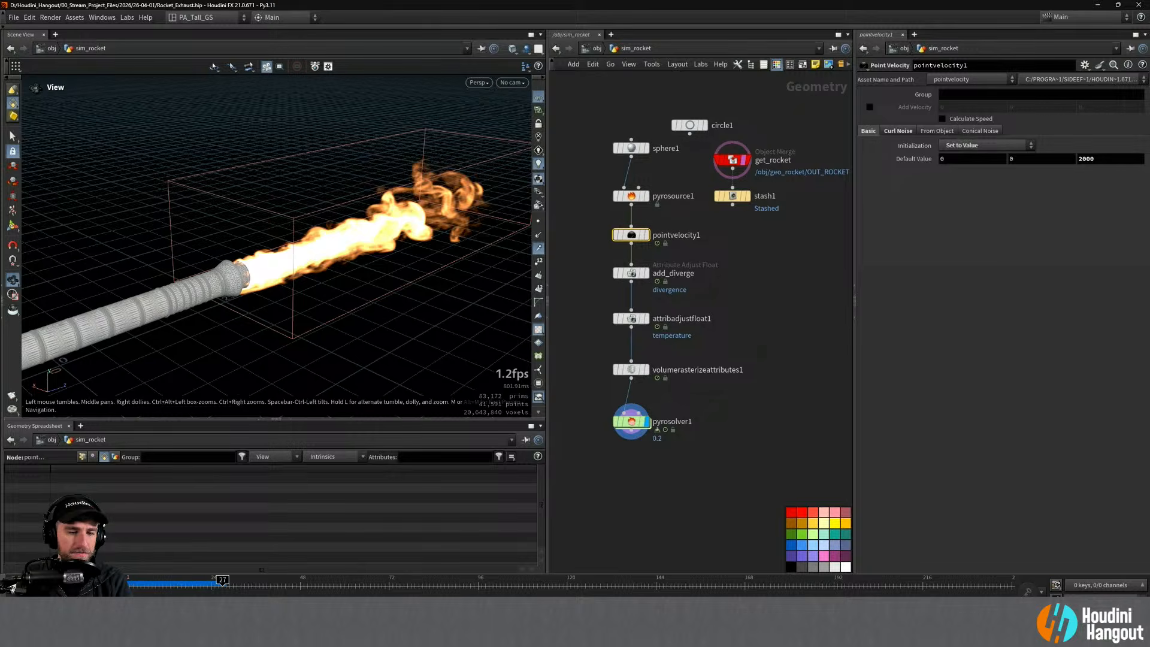
Step: Try bypassing the add_diverge node, play the simulation without it, and return to the first frame
left_click(631, 196)
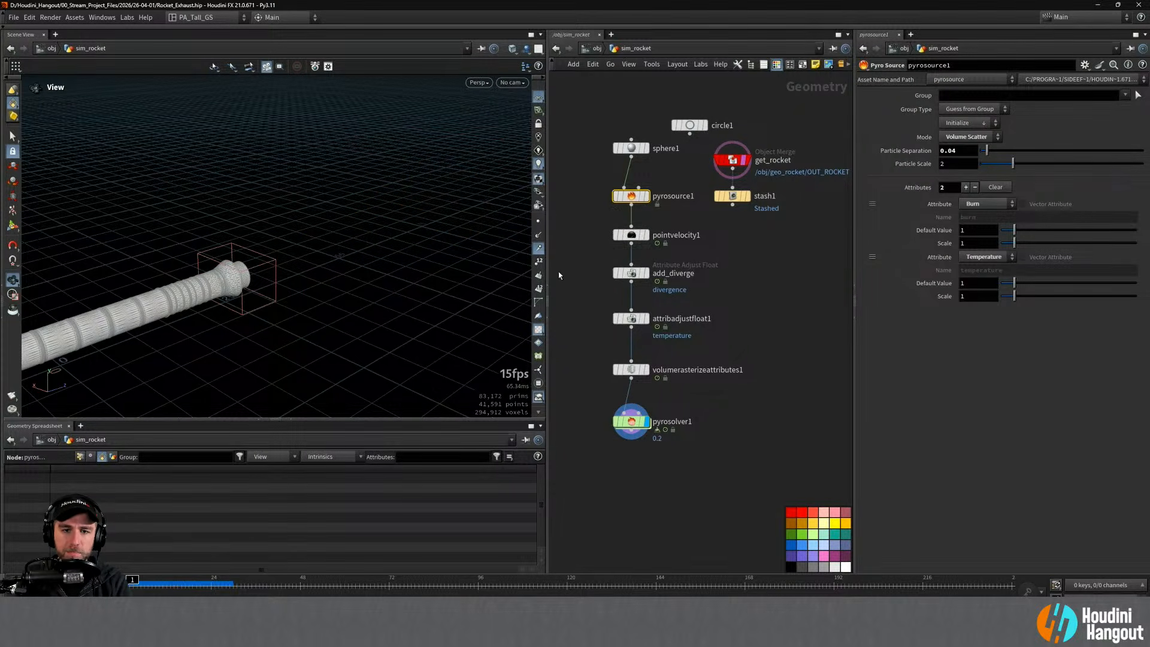
left_click(631, 273)
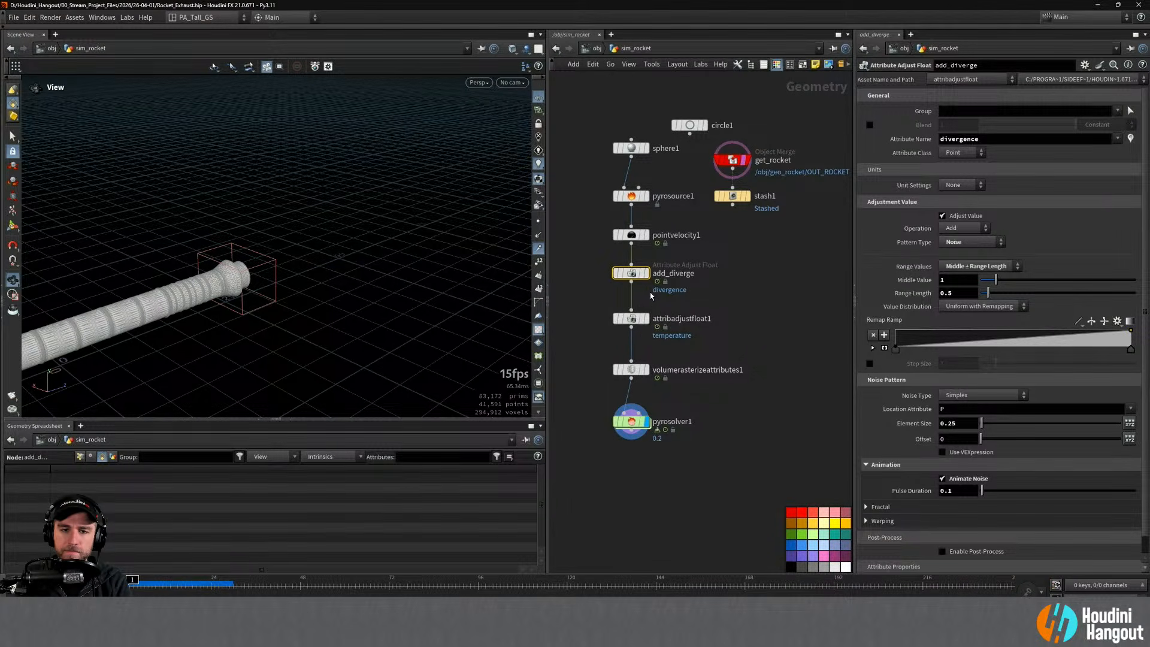
left_click(616, 275)
key("Up")
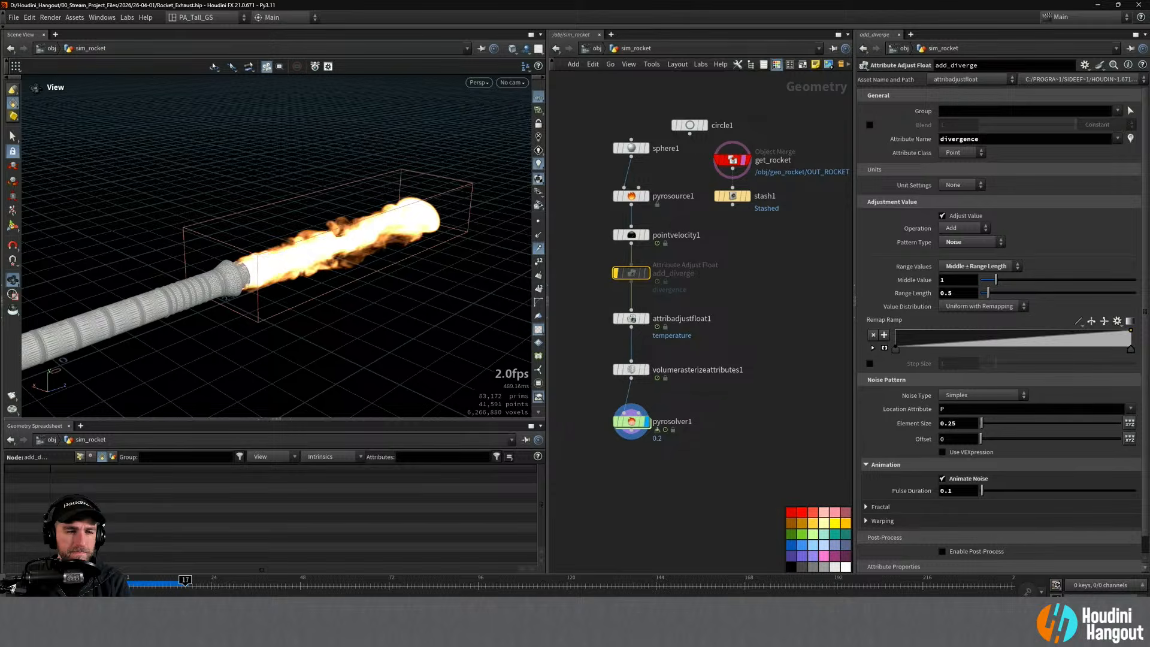
key("ctrl+Up")
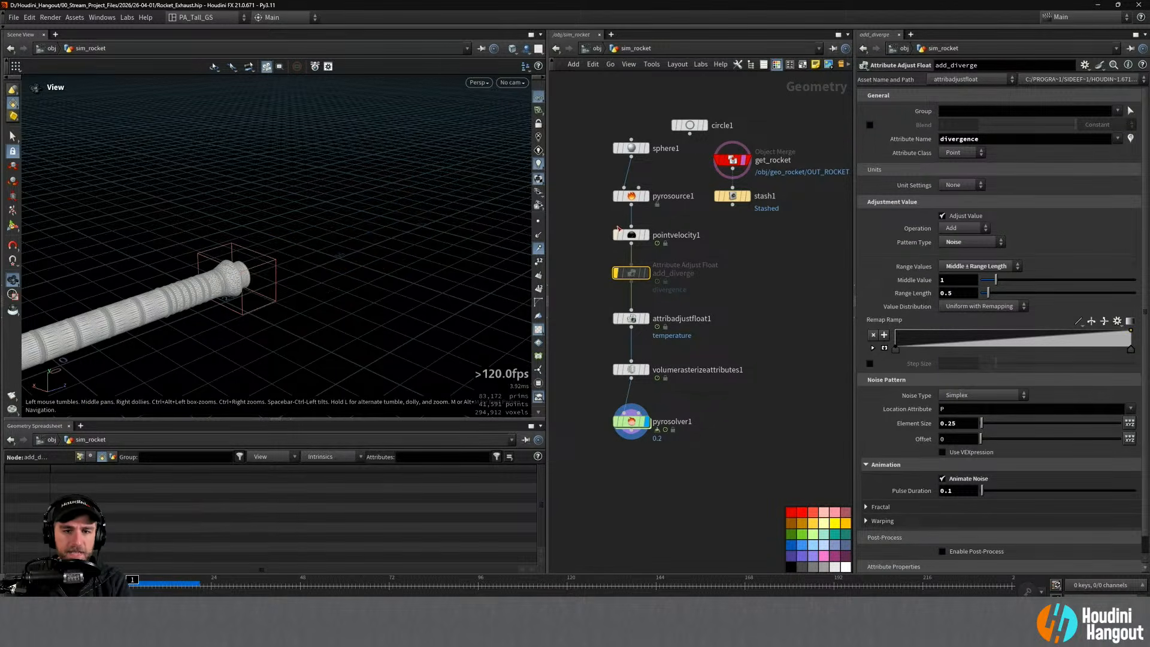
Step: Turn off curl noise on the pointvelocity1 node and return to its basic velocity settings
left_click(632, 234)
left_click(942, 144)
left_click(941, 145)
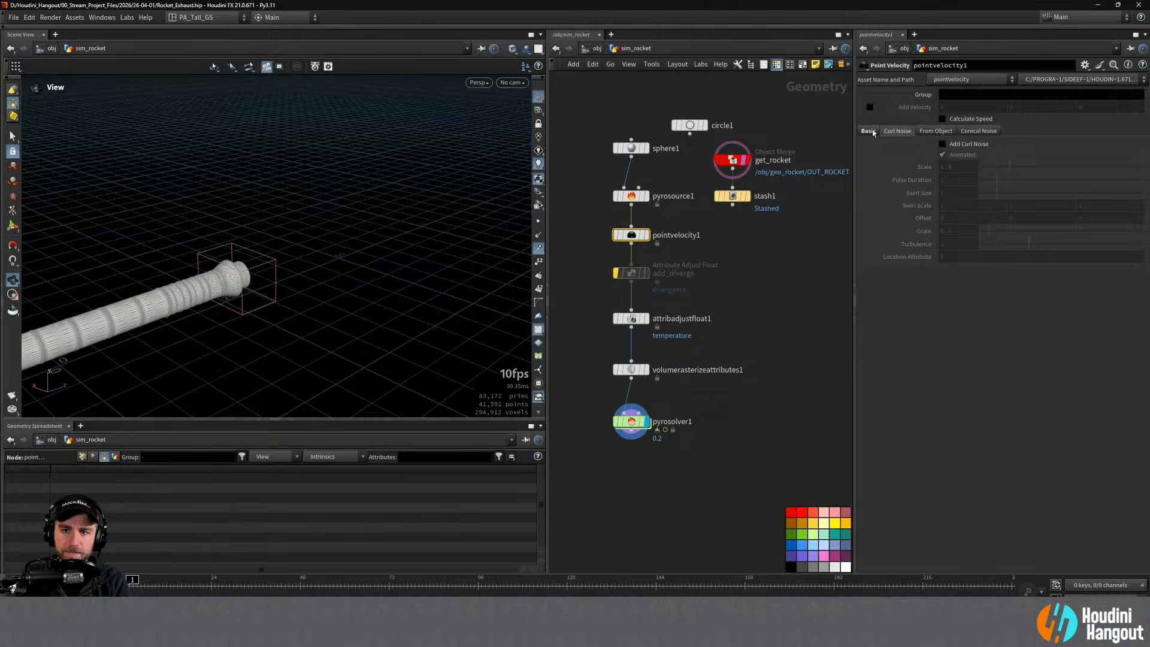
left_click(872, 132)
Step: Re-enable the add_diverge node, replay the simulation, inspect the flame near the nozzle, and return to the first frame
left_click(616, 273)
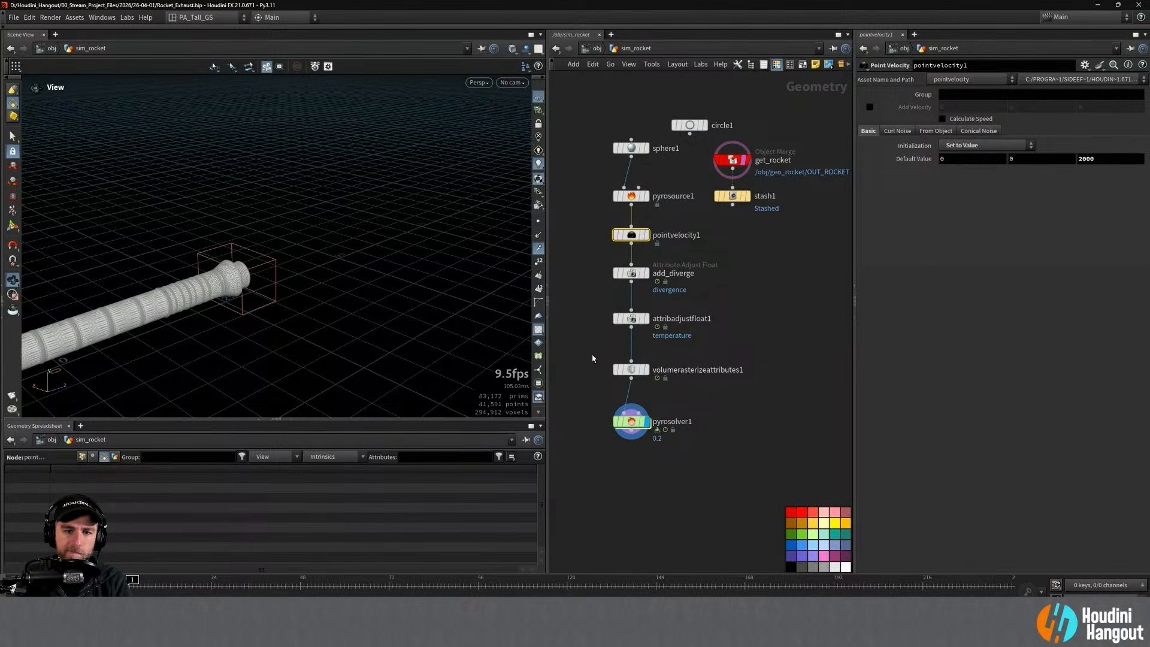
key("Up")
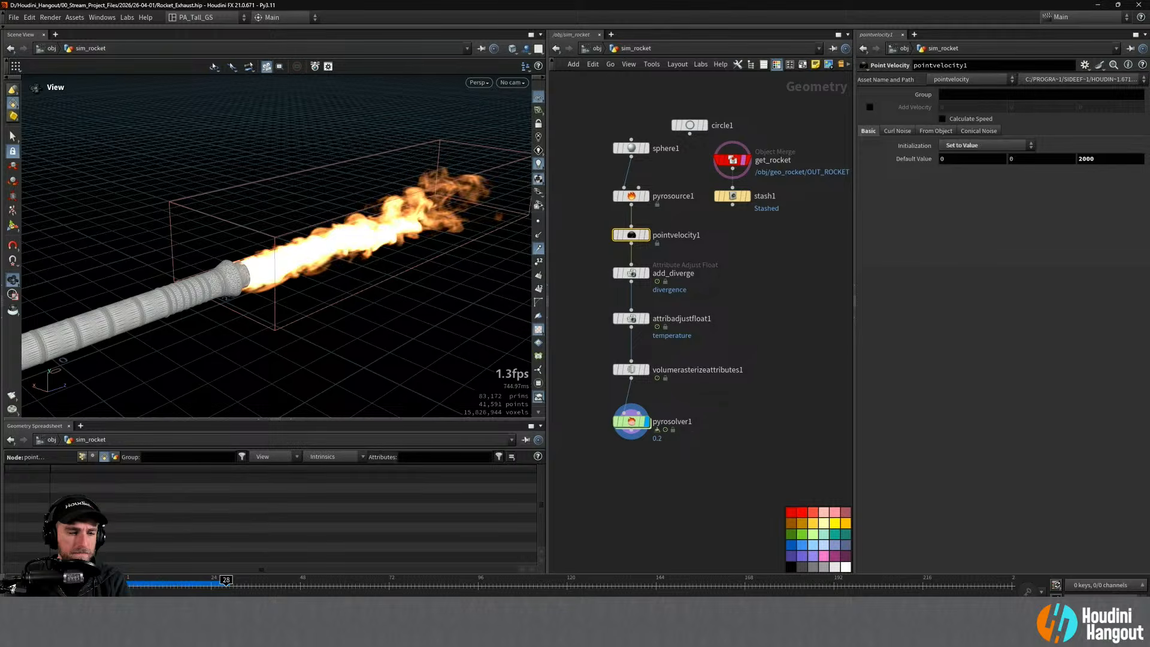
left_click_drag(359, 264, 384, 213)
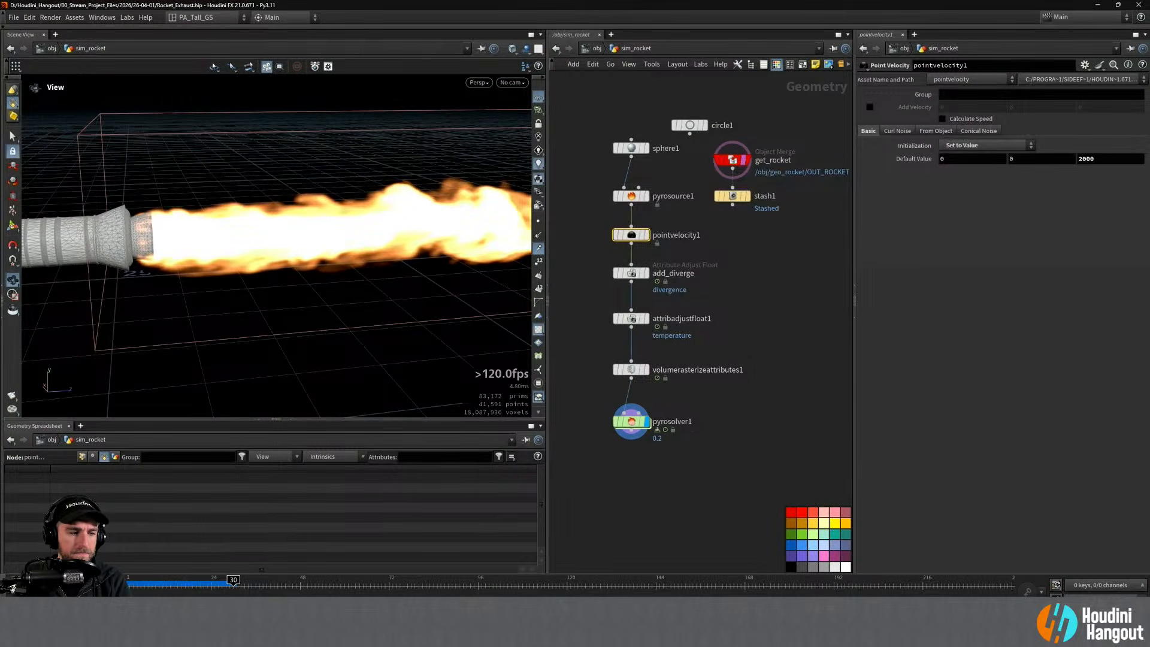
key("ctrl+Up")
Step: Set the pyro solver's viscosity to 0.5 and replay the simulation, inspecting the flame up close and with the whole rocket
left_click(631, 421)
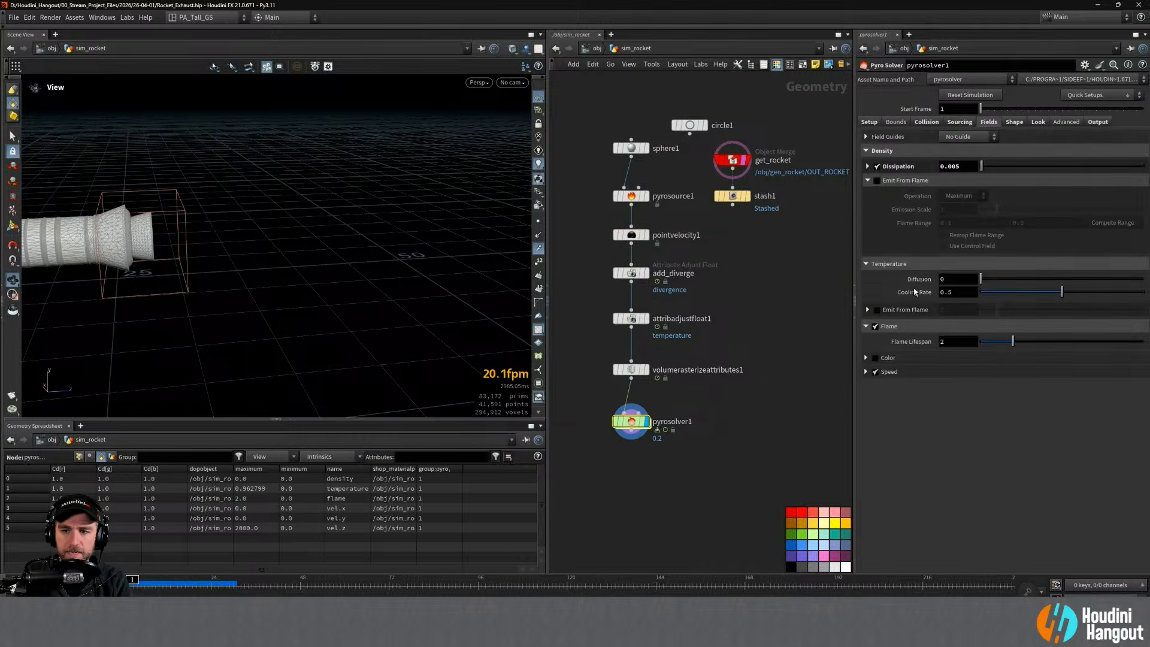
left_click(1013, 122)
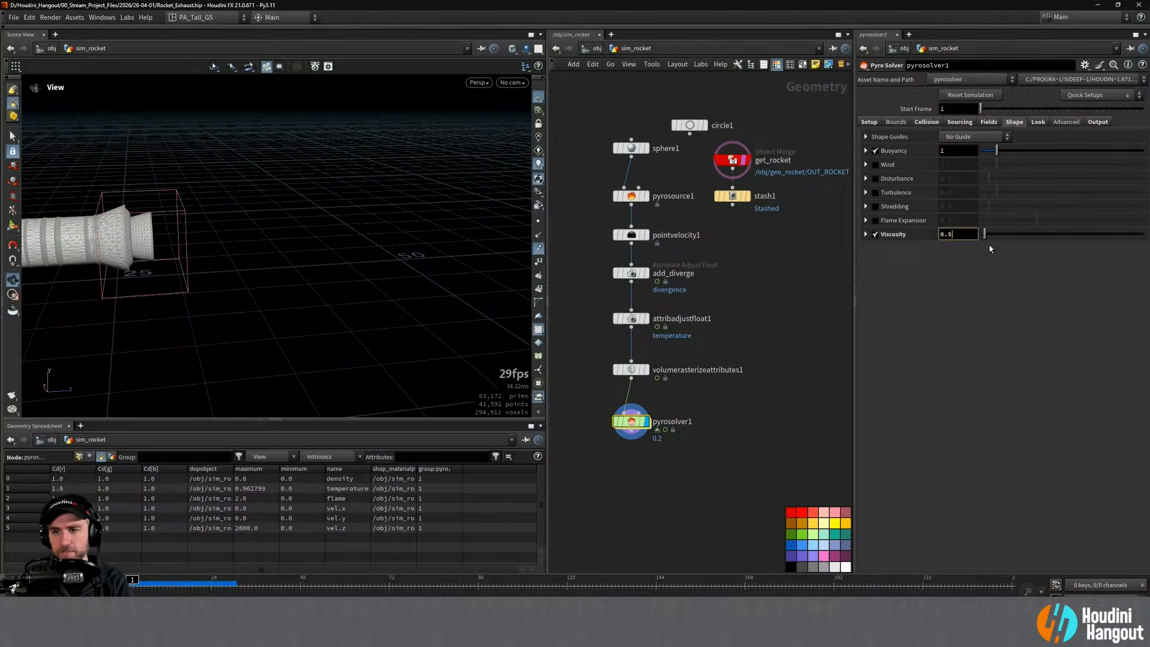
key("Return")
key("Up")
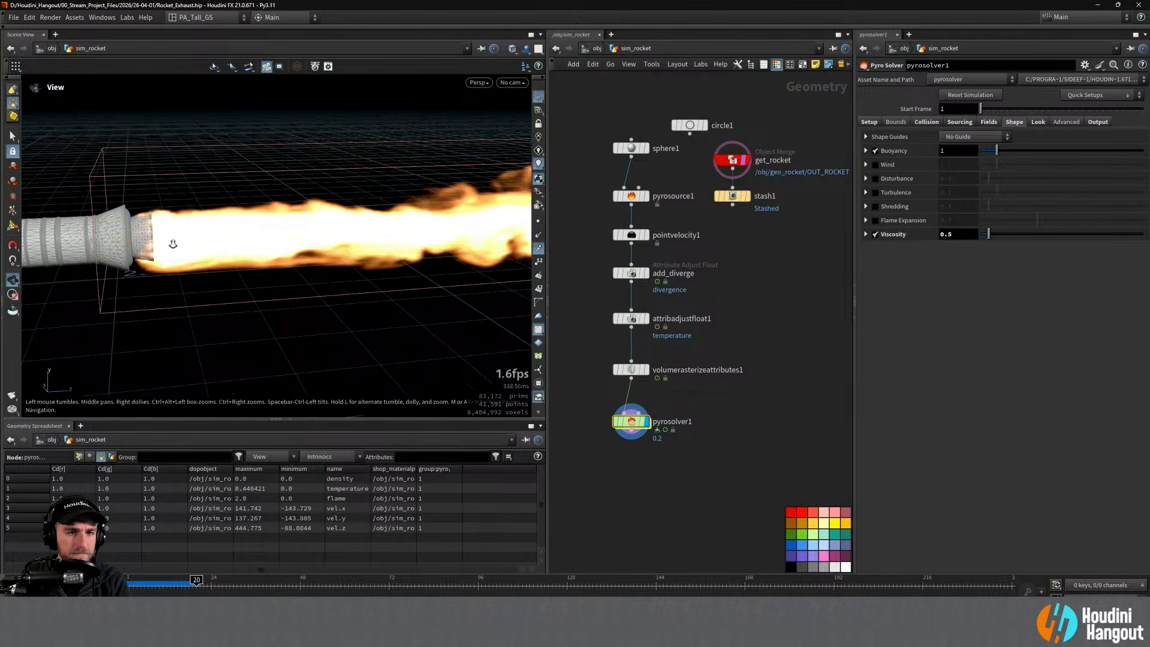
left_click_drag(172, 243, 371, 258)
right_click_drag(371, 258, 179, 273)
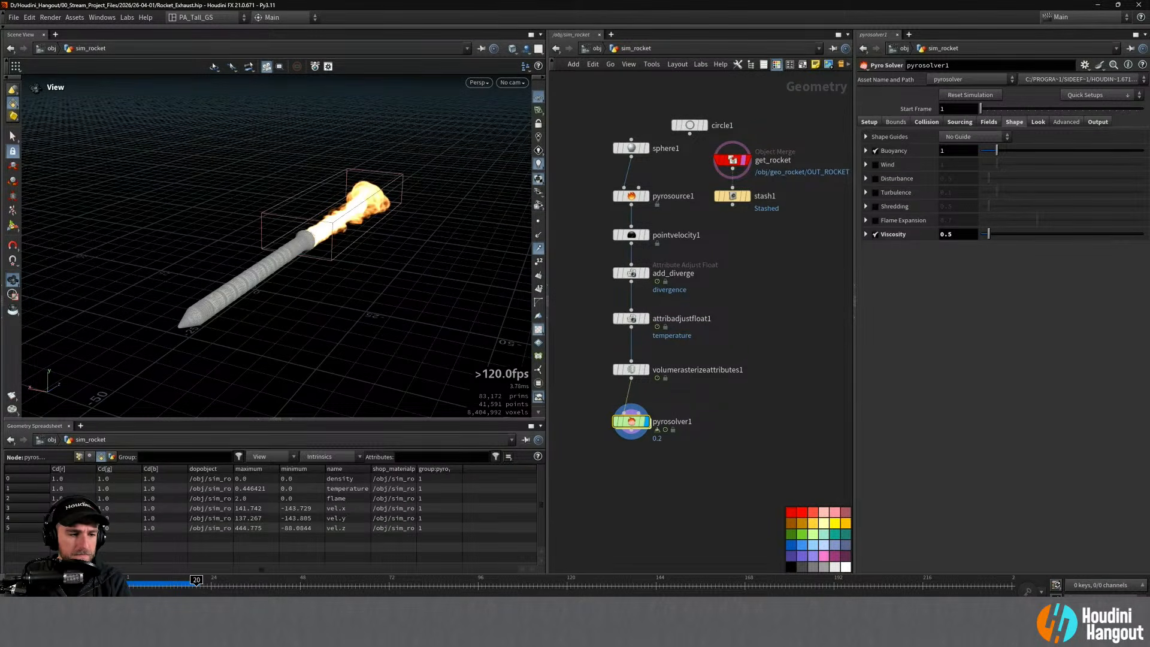
Step: Replay the simulation from the first frame, inspect the flame up close at the nozzle, and return to the first frame
key("ctrl+Up")
key("Up")
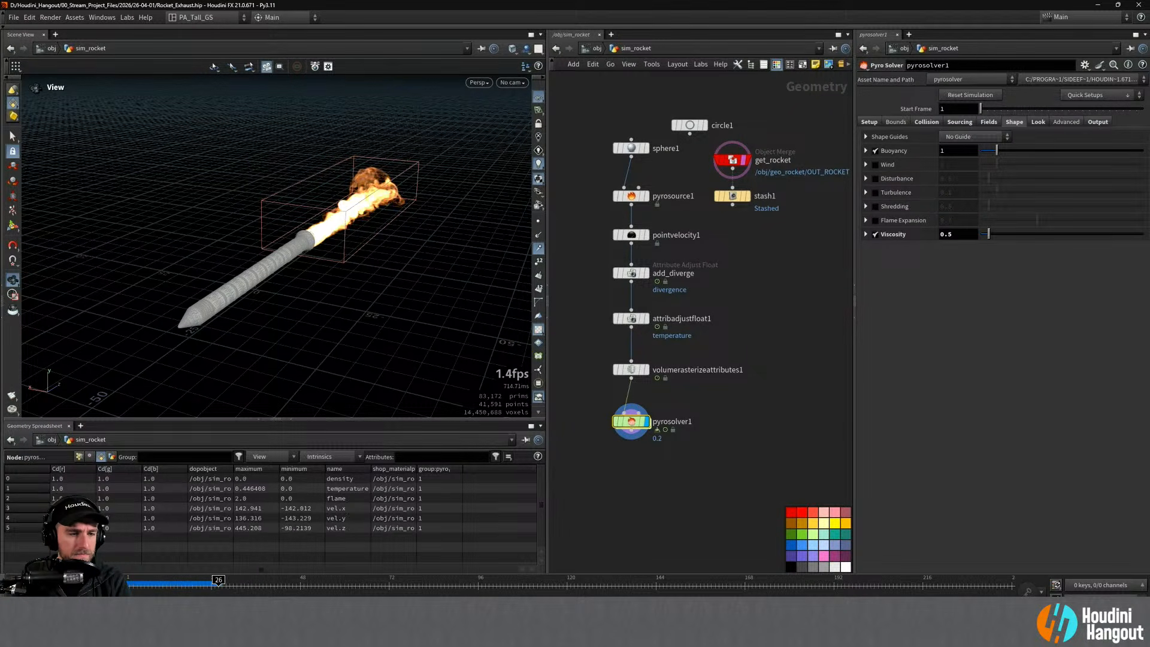
key("ctrl+Up")
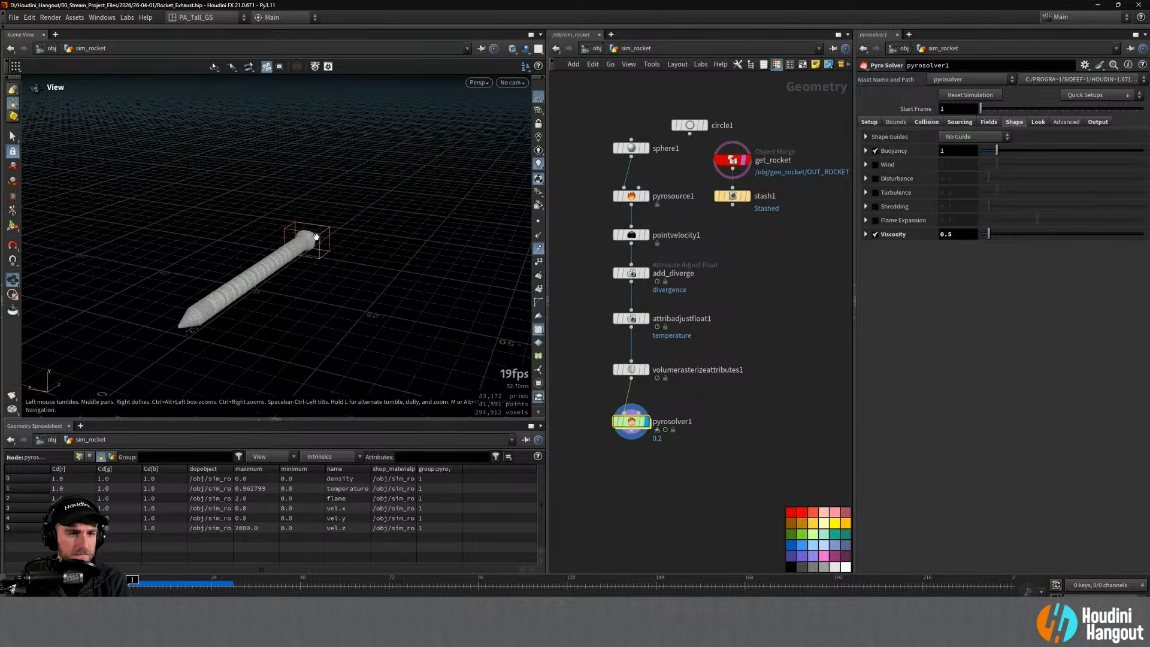
right_click_drag(316, 237, 375, 216)
left_click_drag(375, 215, 287, 223)
left_click(71, 586)
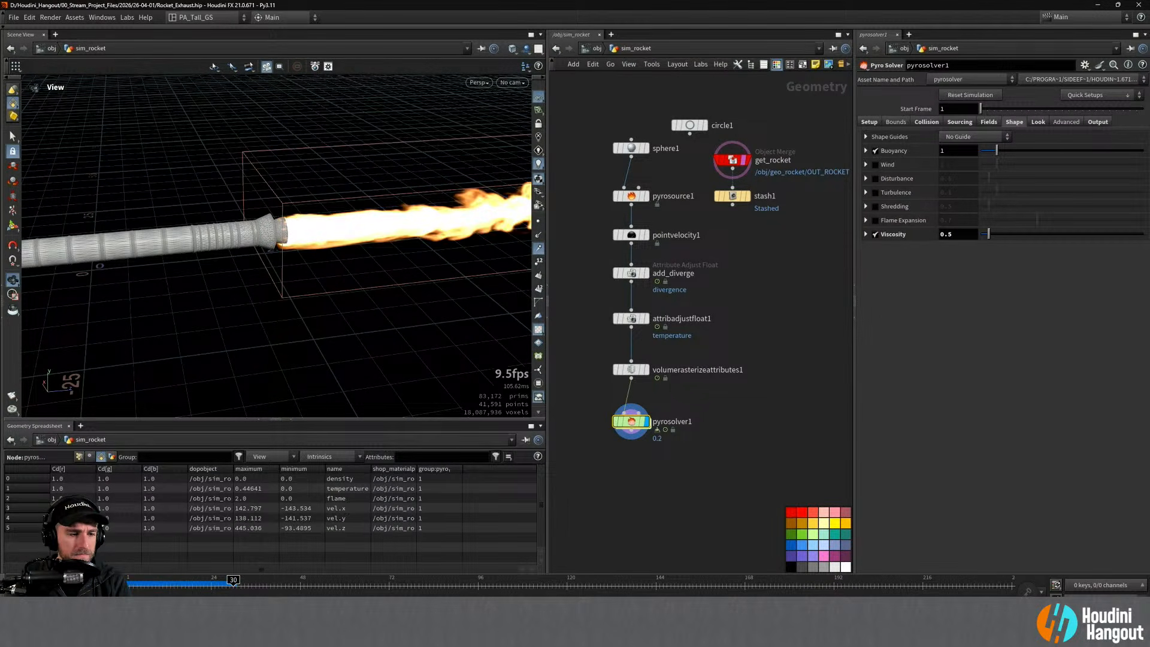
key("ctrl+Up")
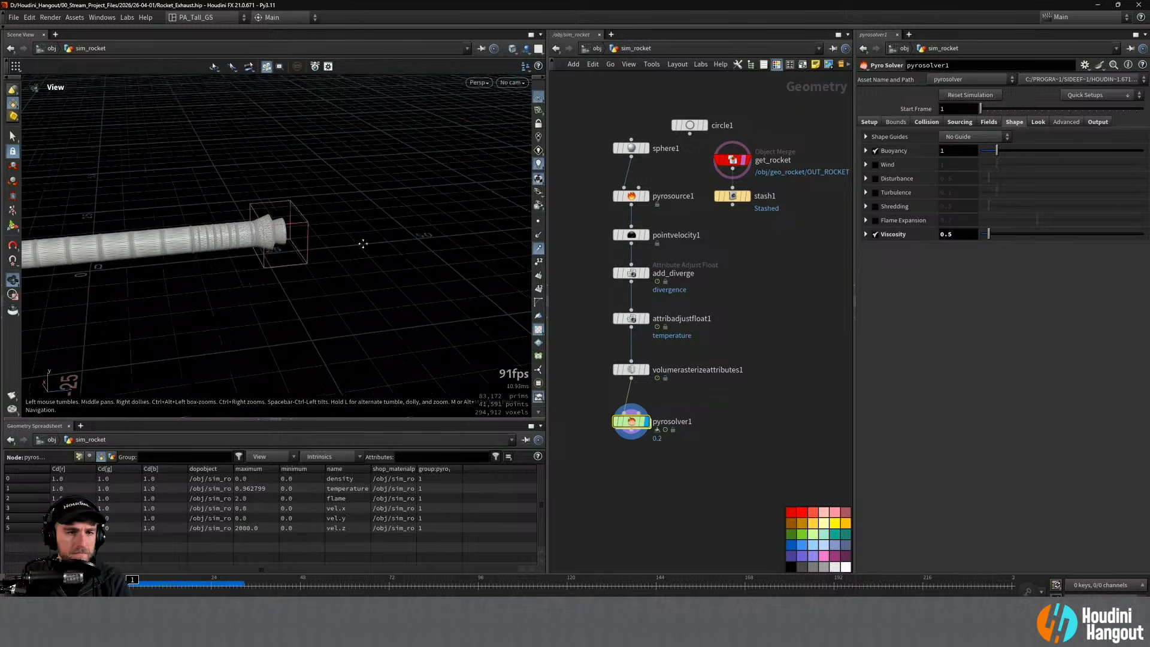
Step: Set the source scale of the pyro solver's divergence source to 25, replay the simulation, and return to the first frame
middle_click_drag(362, 243, 333, 245)
left_click_drag(334, 245, 333, 238)
left_click(632, 273)
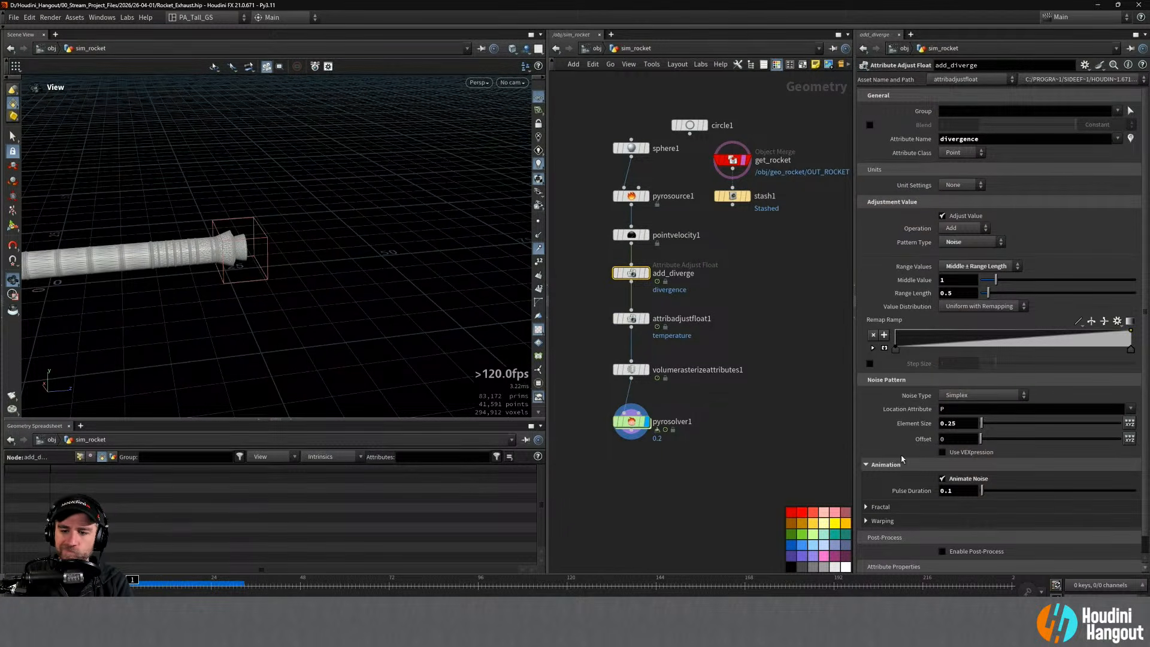
left_click(632, 421)
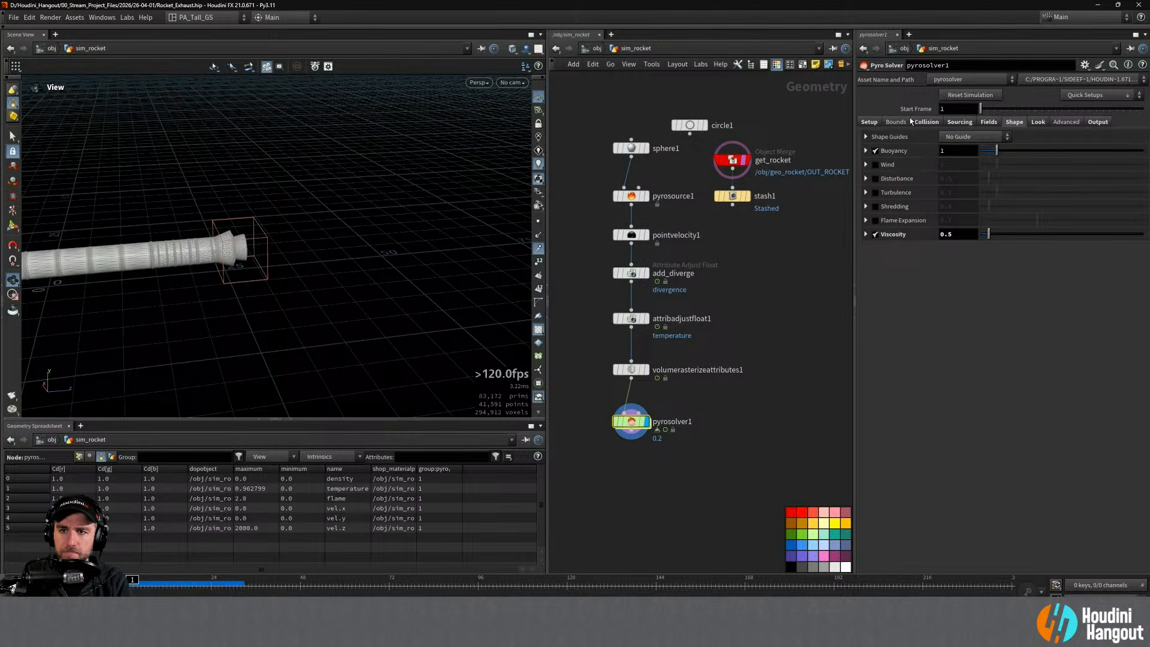
left_click(959, 123)
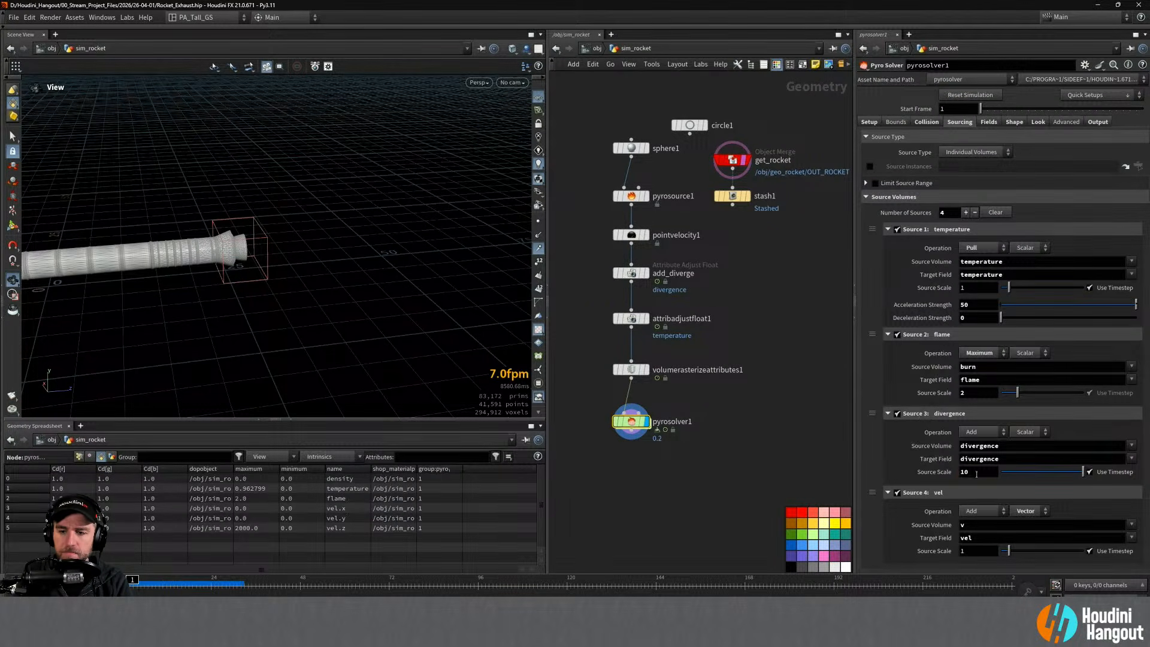
double_click(977, 473)
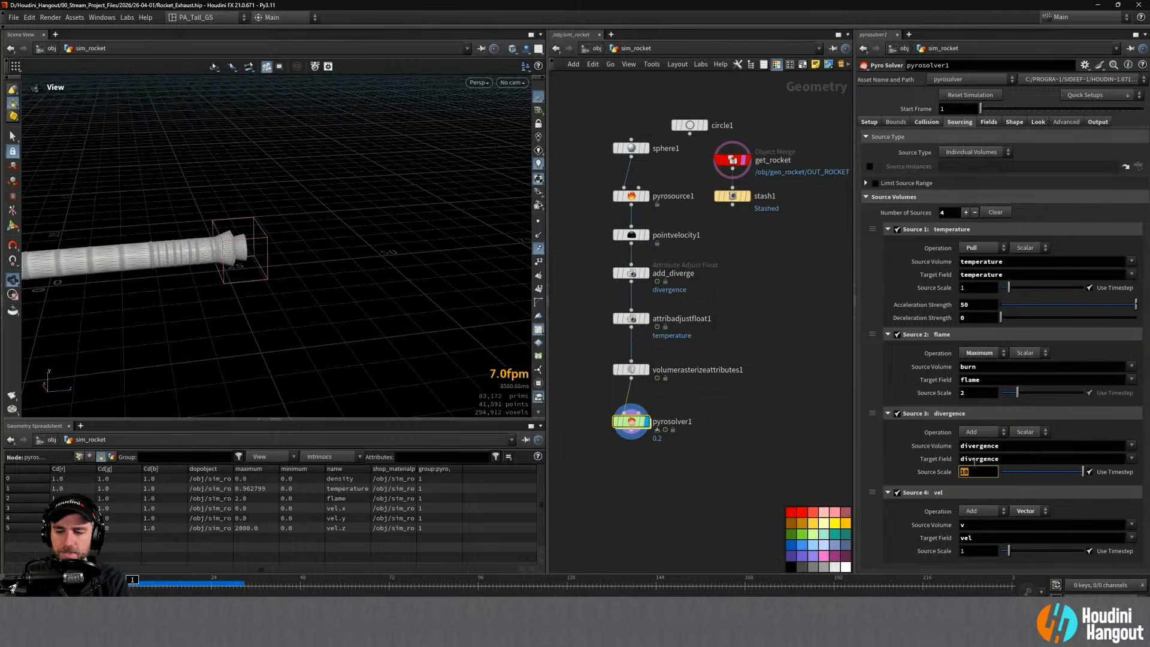
key("Return")
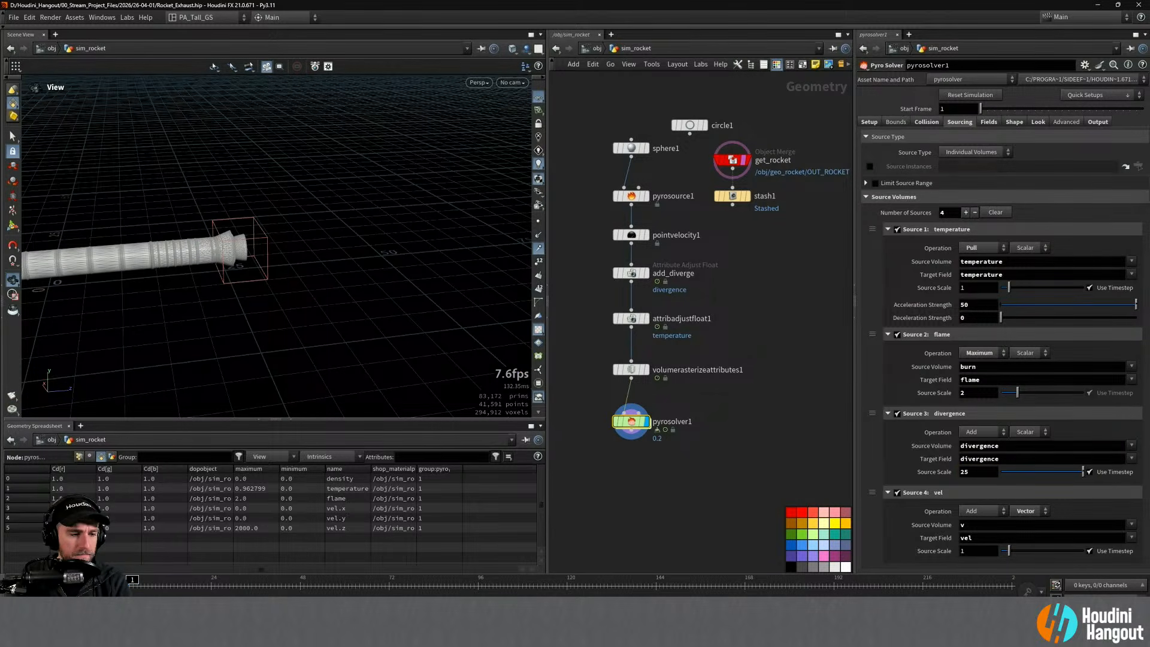
key("Up")
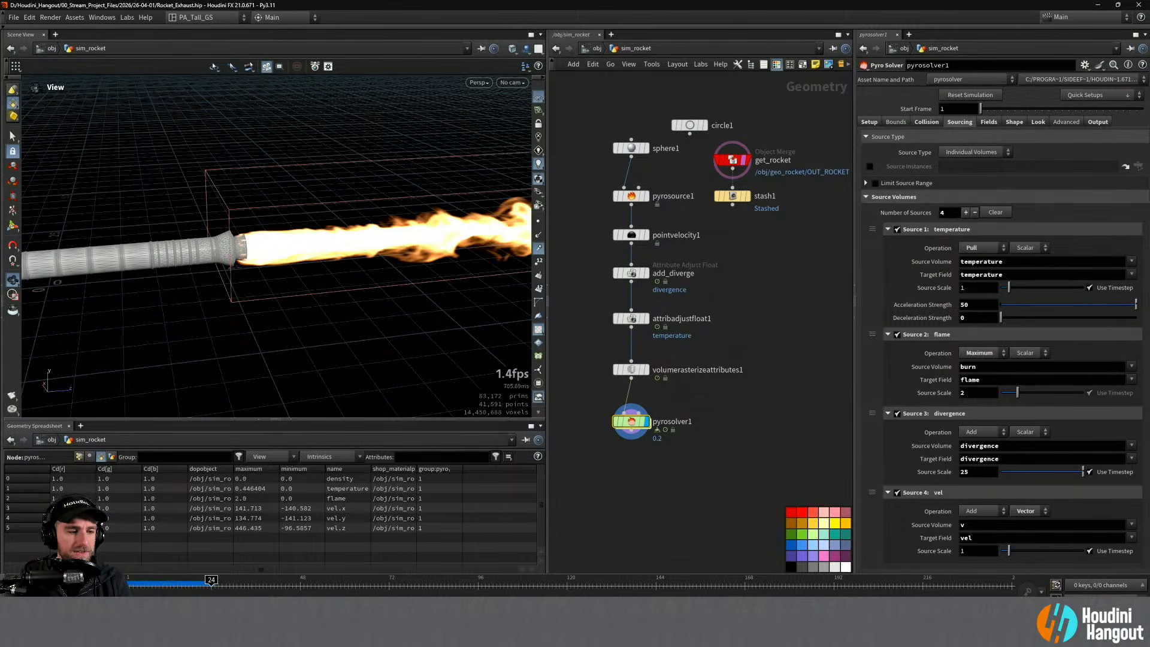
key("ctrl+Up")
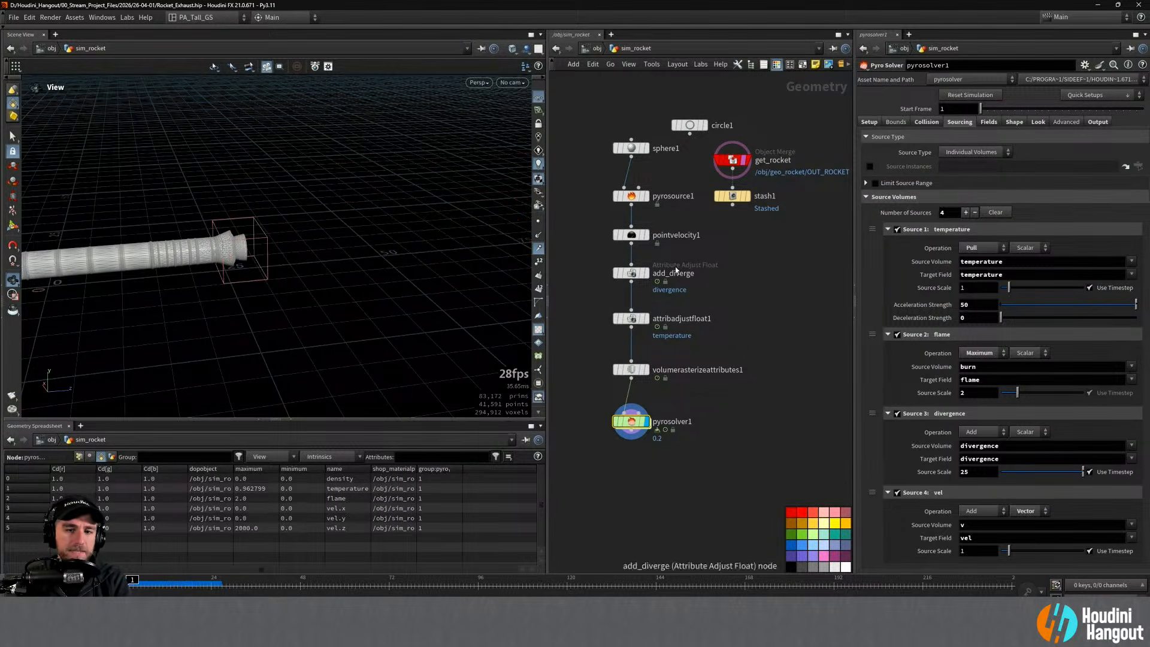
Step: Enable density emission from flame in the pyro solver's density field settings
mouse_move(631, 273)
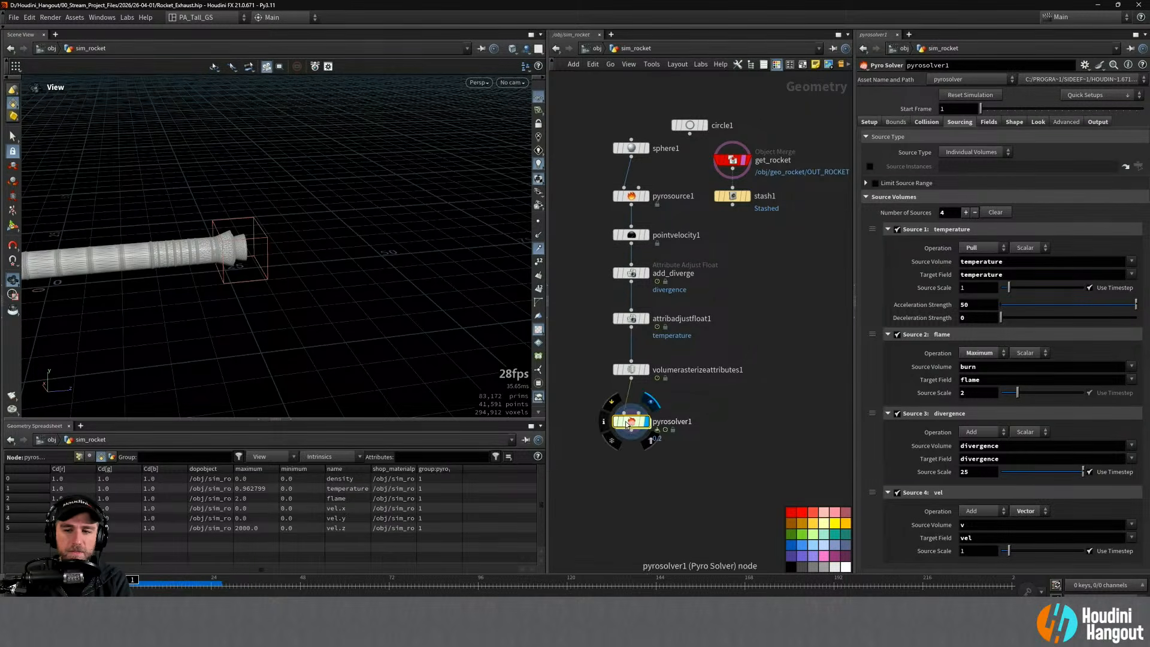
left_click(927, 122)
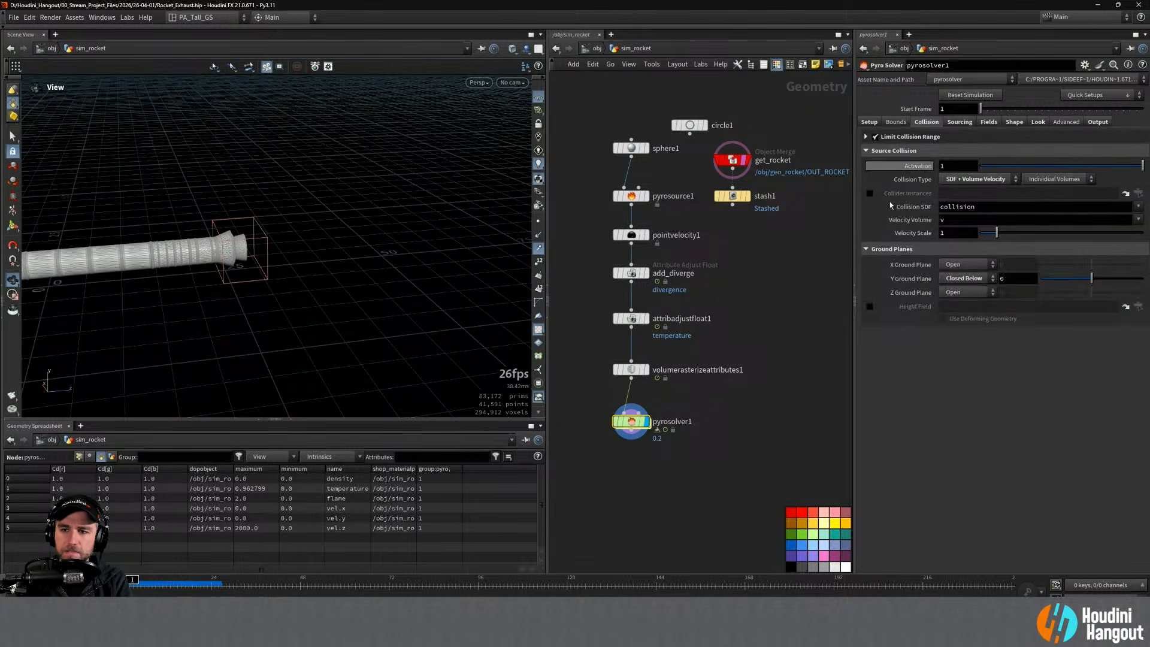
left_click(989, 122)
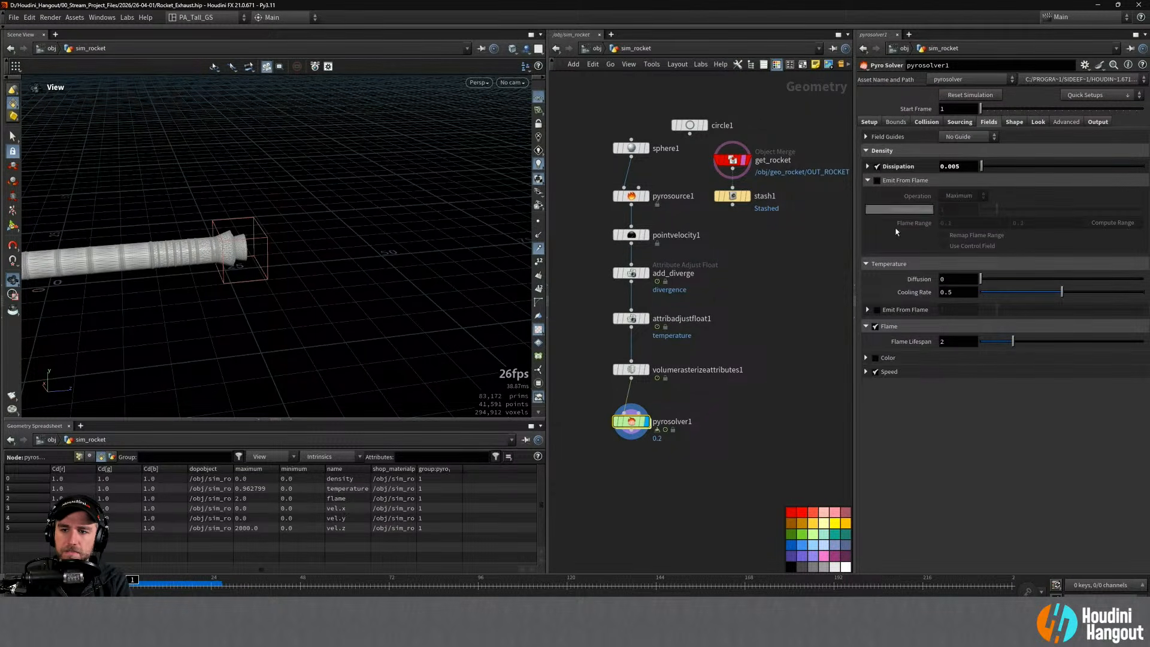
left_click(878, 180)
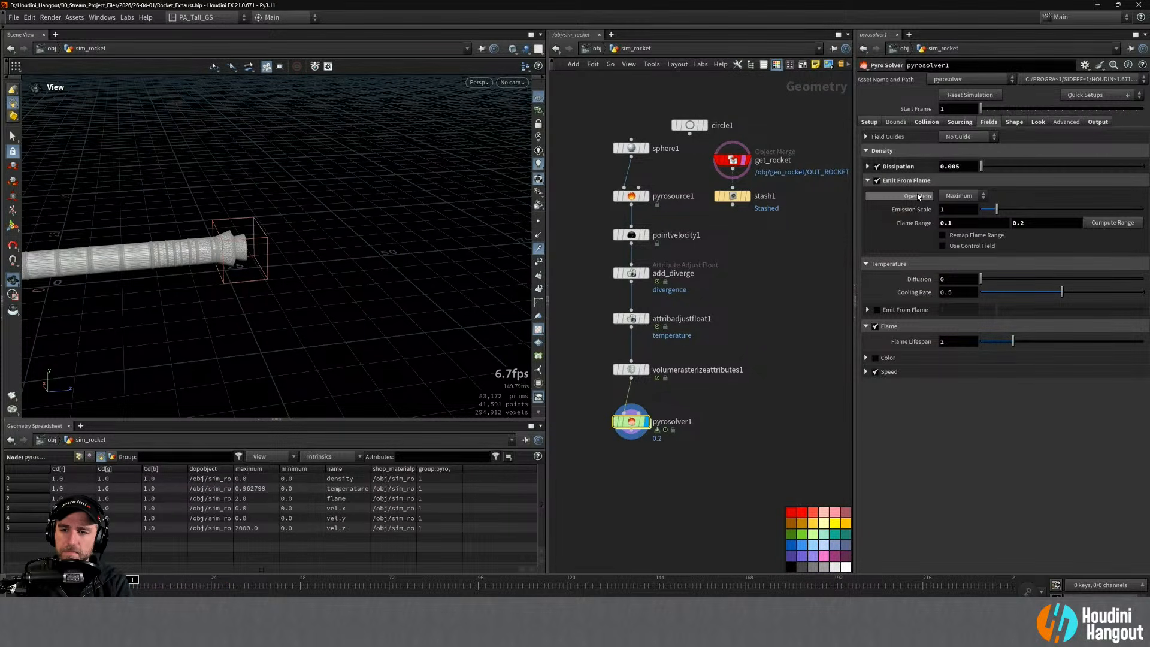
Step: Try the Add operation for the density emission from flame, play the simulation, and return to the first frame
mouse_move(920, 197)
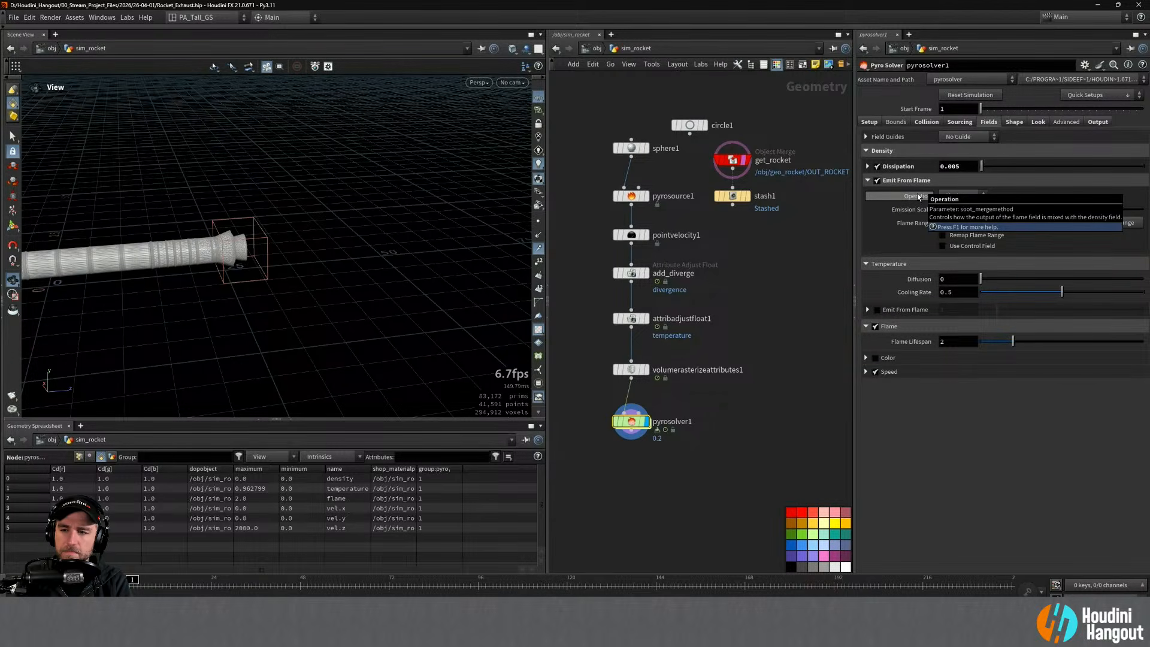
left_click(954, 197)
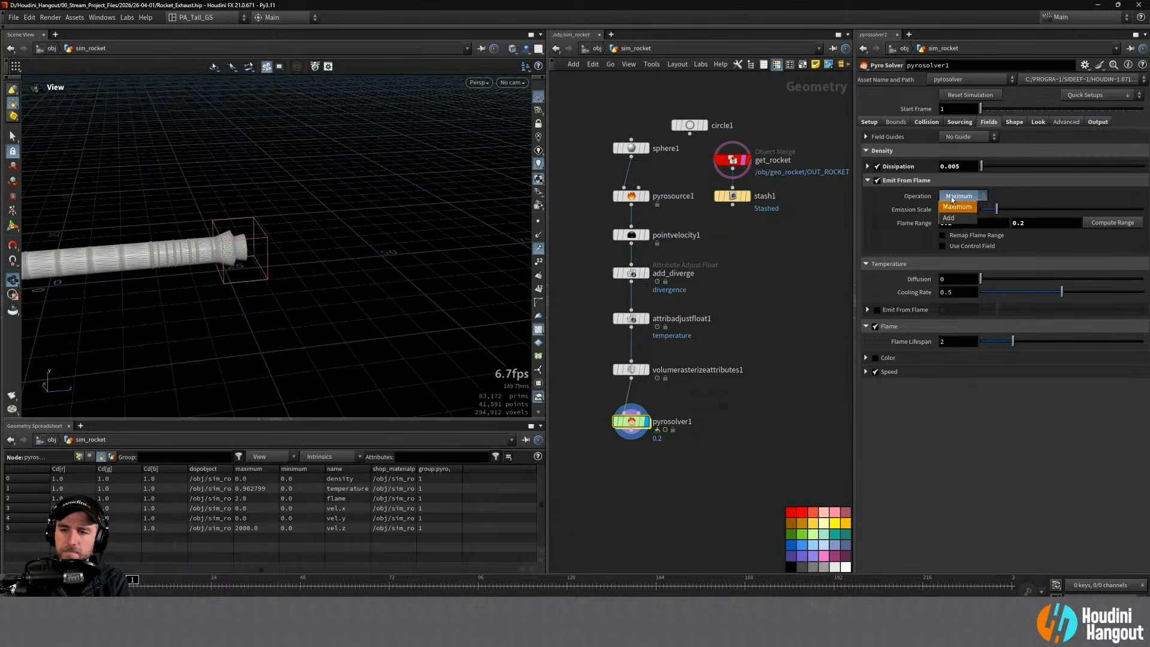
left_click(949, 218)
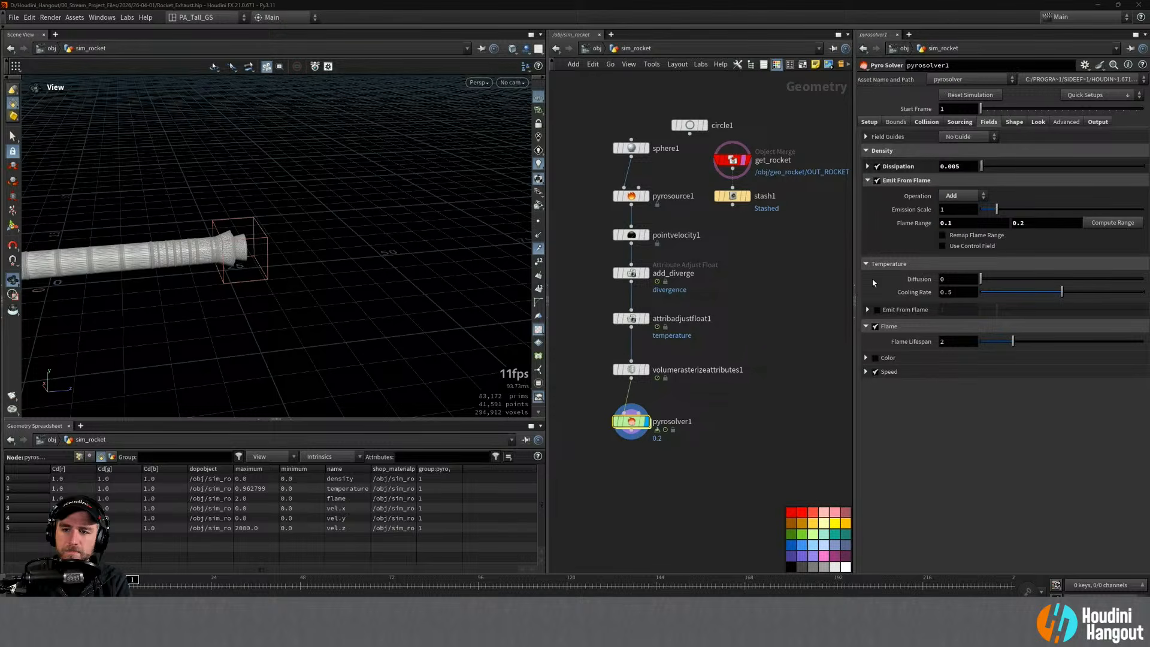
key("Up")
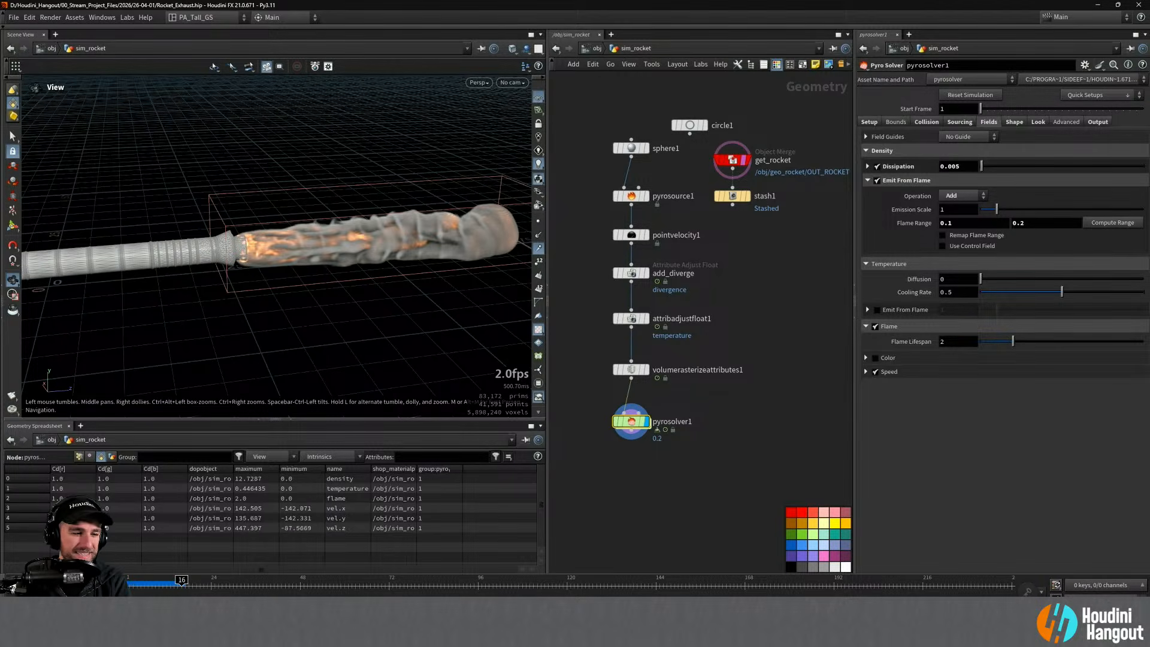
key("ctrl+Up")
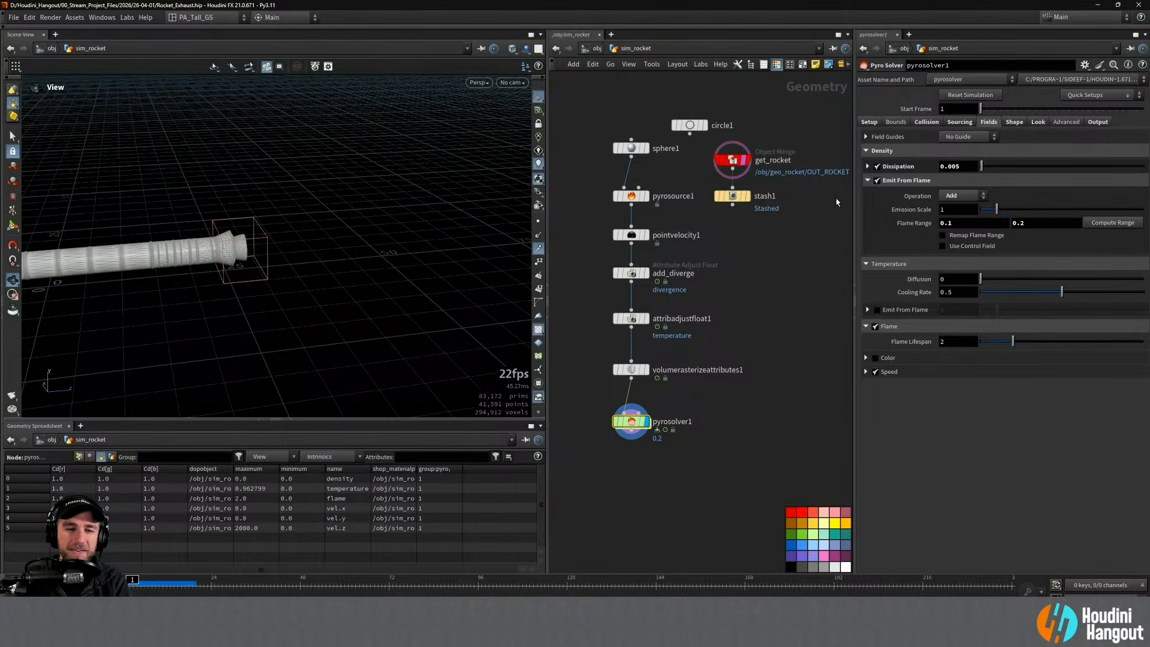
Step: Set the density emission operation to Maximum and replay the simulation, inspecting the smoke from an angled view
left_click(969, 196)
left_click(961, 207)
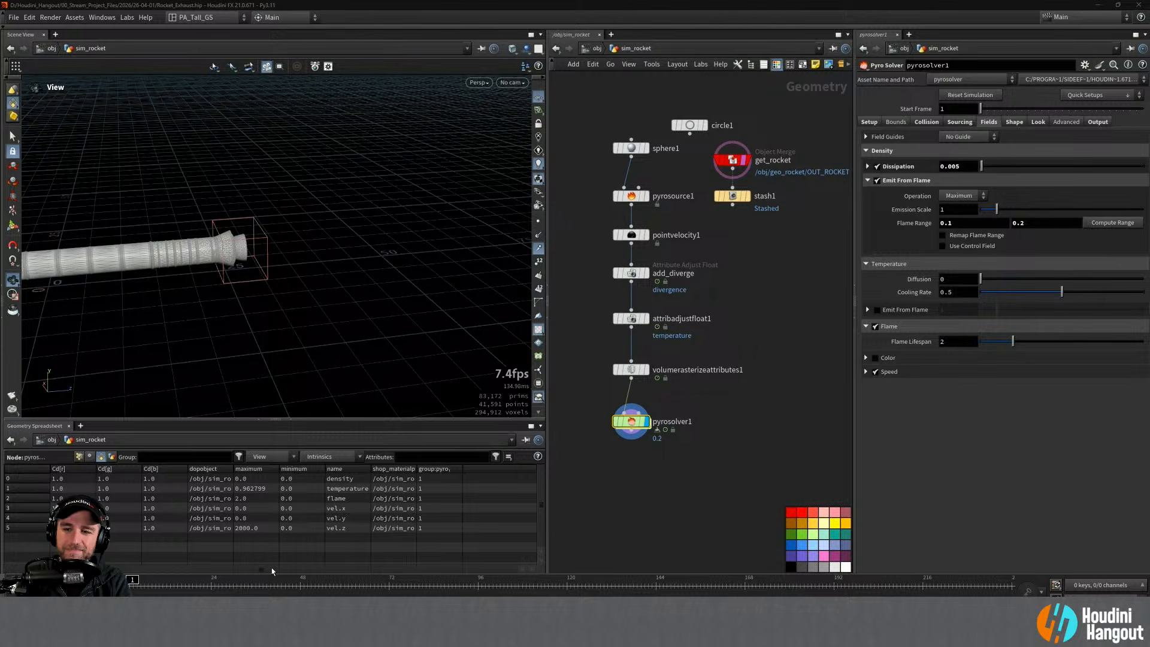
left_click(900, 123)
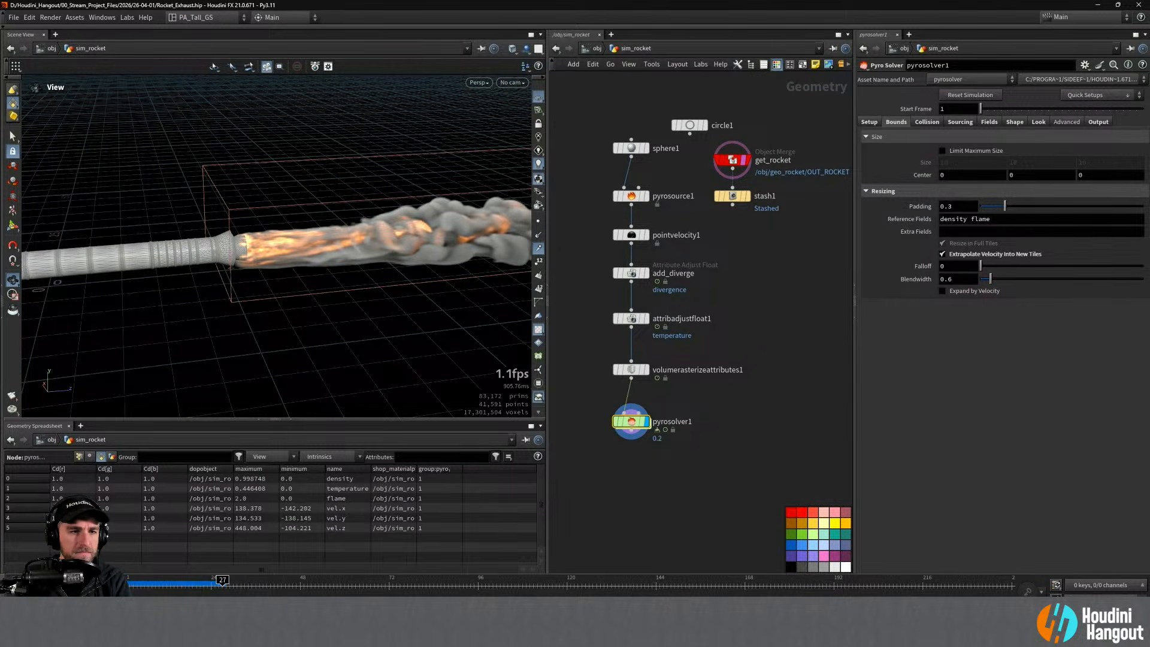
key("ctrl+Up")
left_click_drag(232, 265, 333, 267)
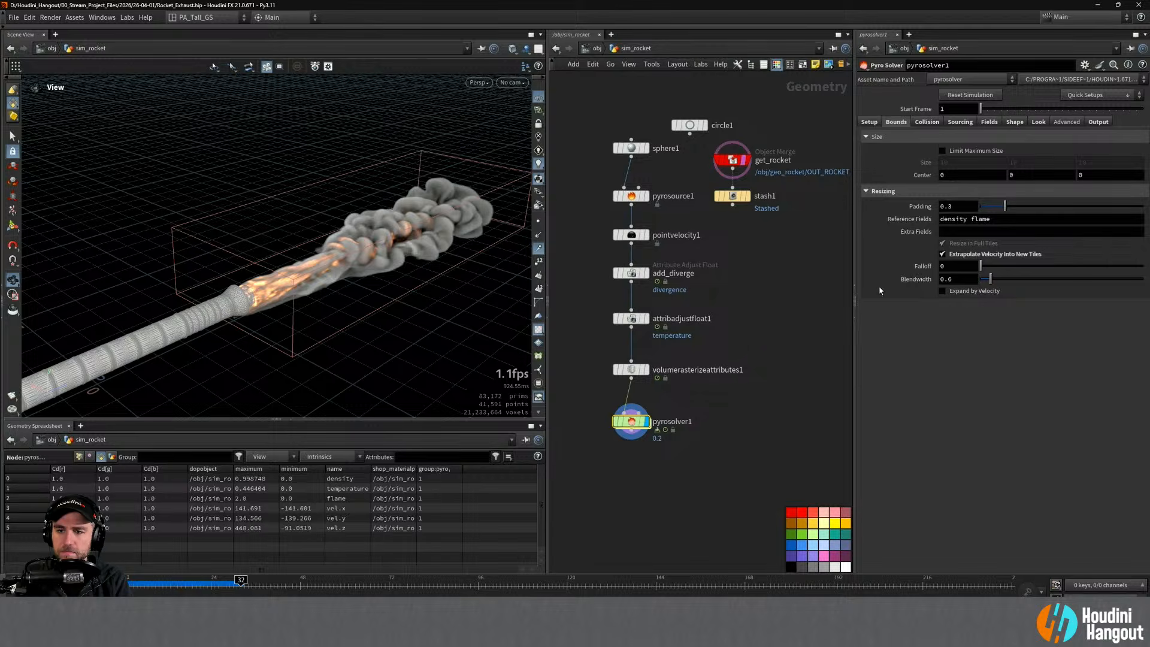
Step: Enable Expand by Velocity for the solver's bounds resizing, replay the simulation from the first frame, and return to it
key("ctrl+Up")
left_click(943, 291)
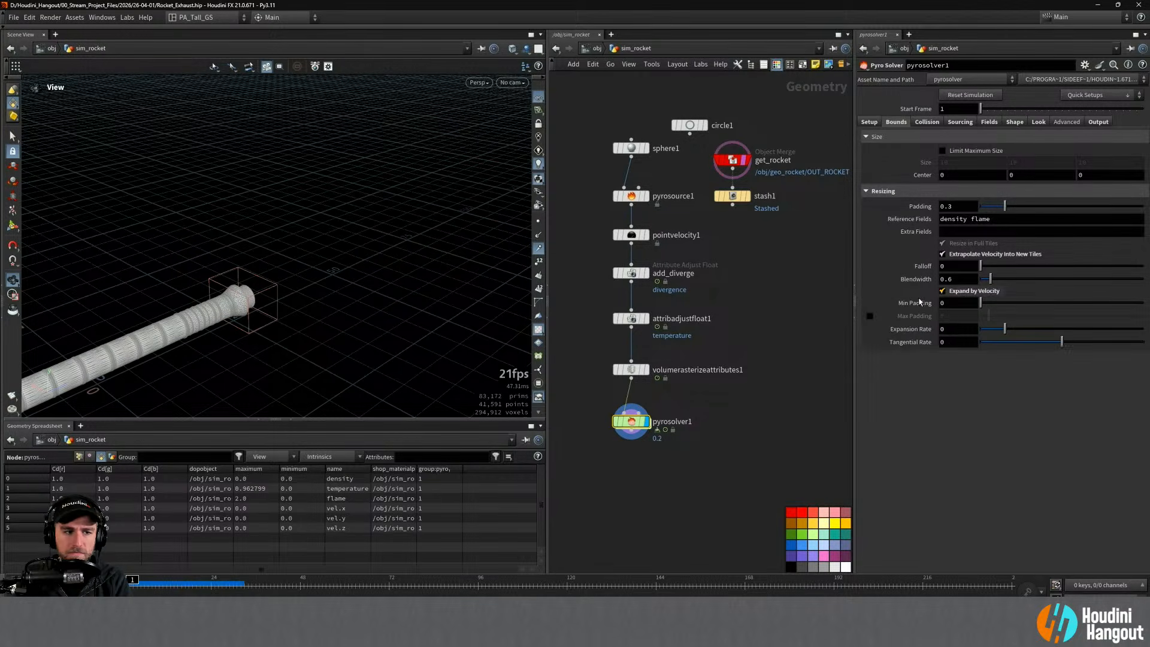
key("Up")
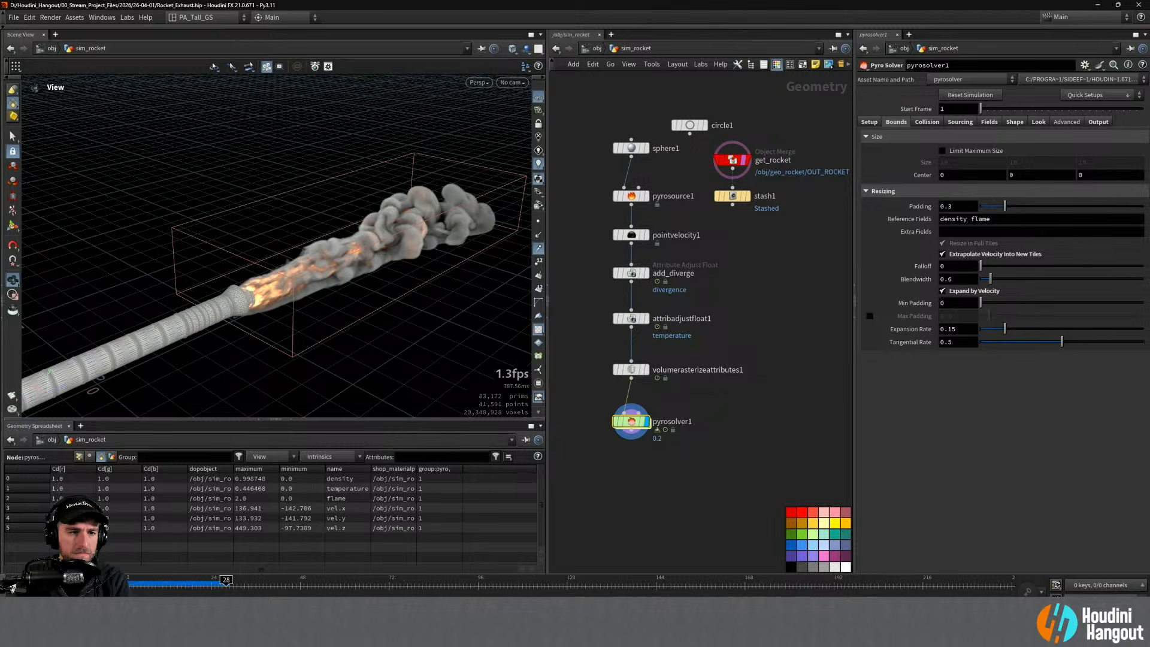
key("ctrl+Up")
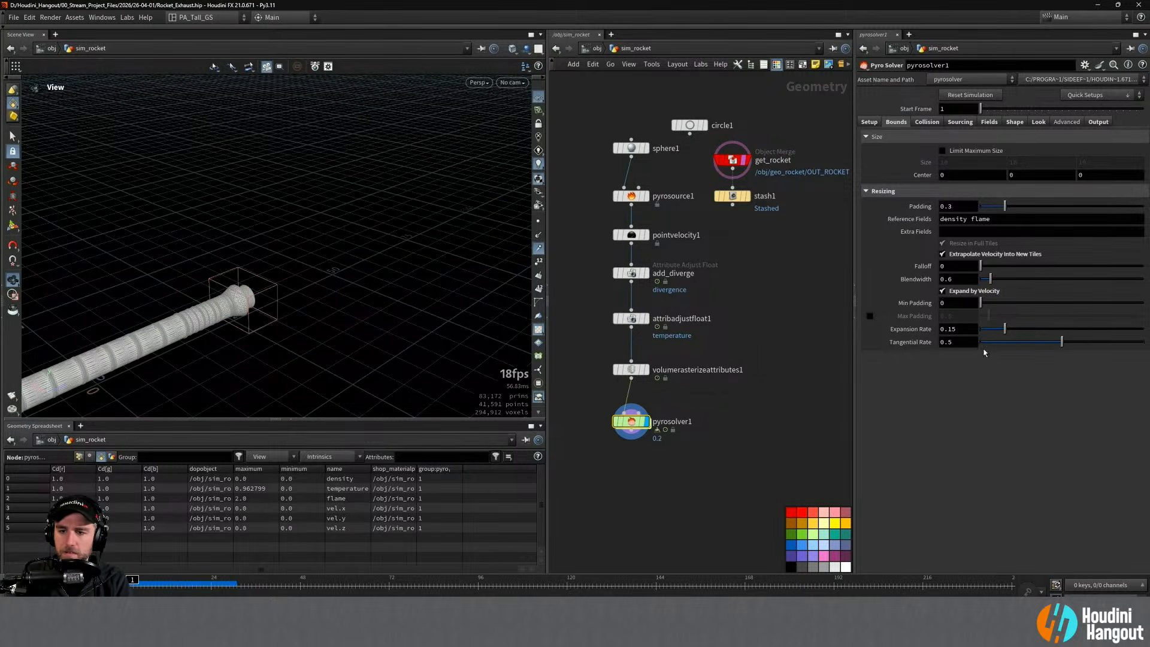
Step: Set the pyro solver's viscosity to 0.25 and replay the simulation
left_click(990, 122)
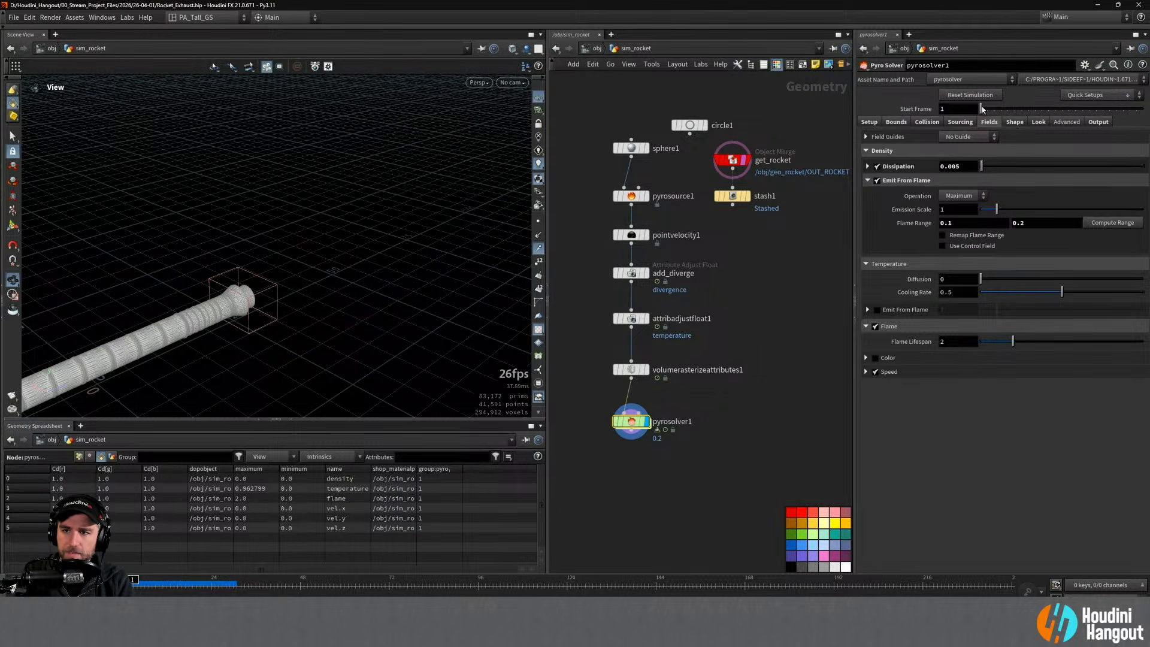
left_click(1014, 122)
double_click(949, 234)
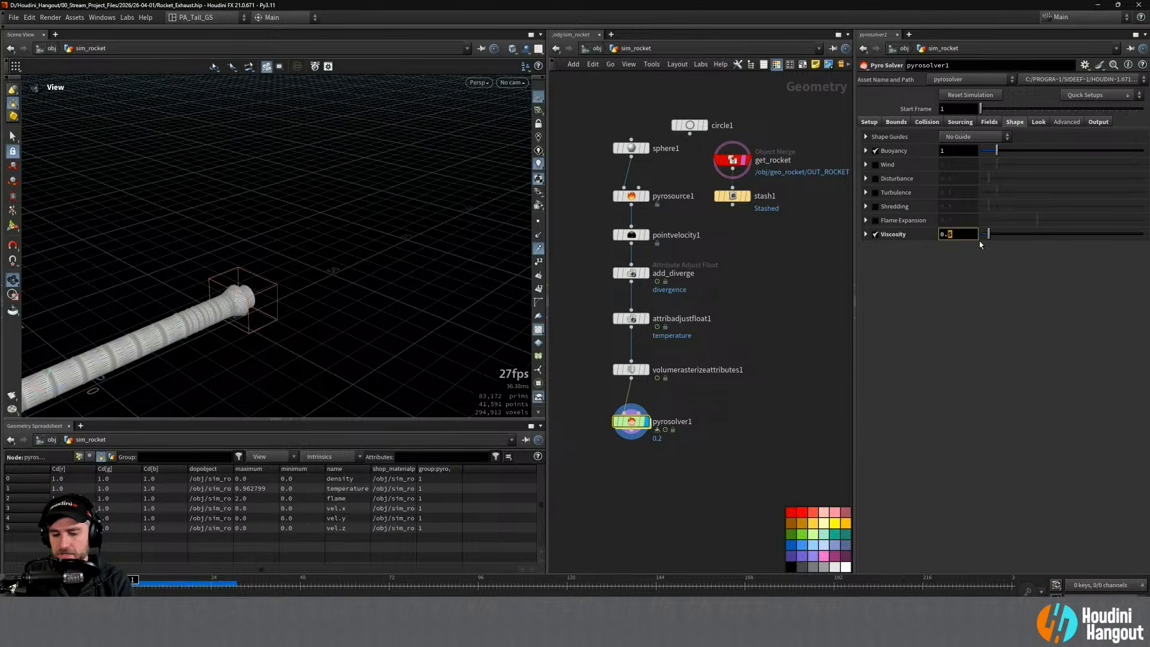
type("25")
key("Return")
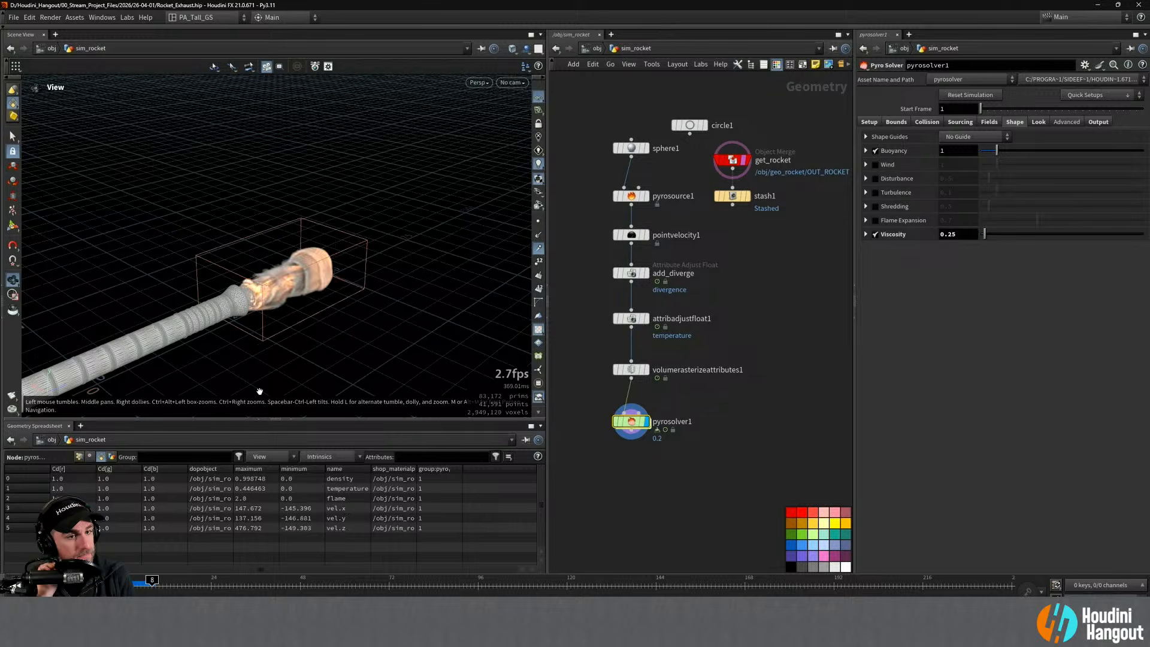
Step: Switch to the YouTube video of the SLS SRB full-scale test, watch the exhaust from 1:35, and return to Houdini
key("alt+Tab")
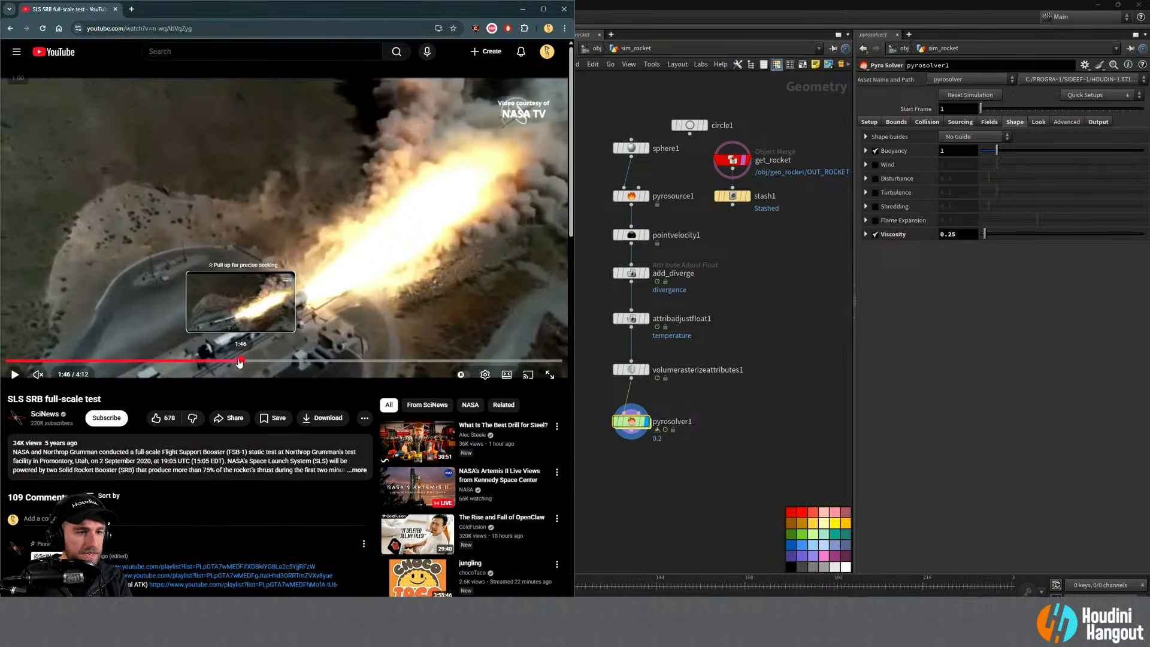
left_click_drag(231, 361, 217, 360)
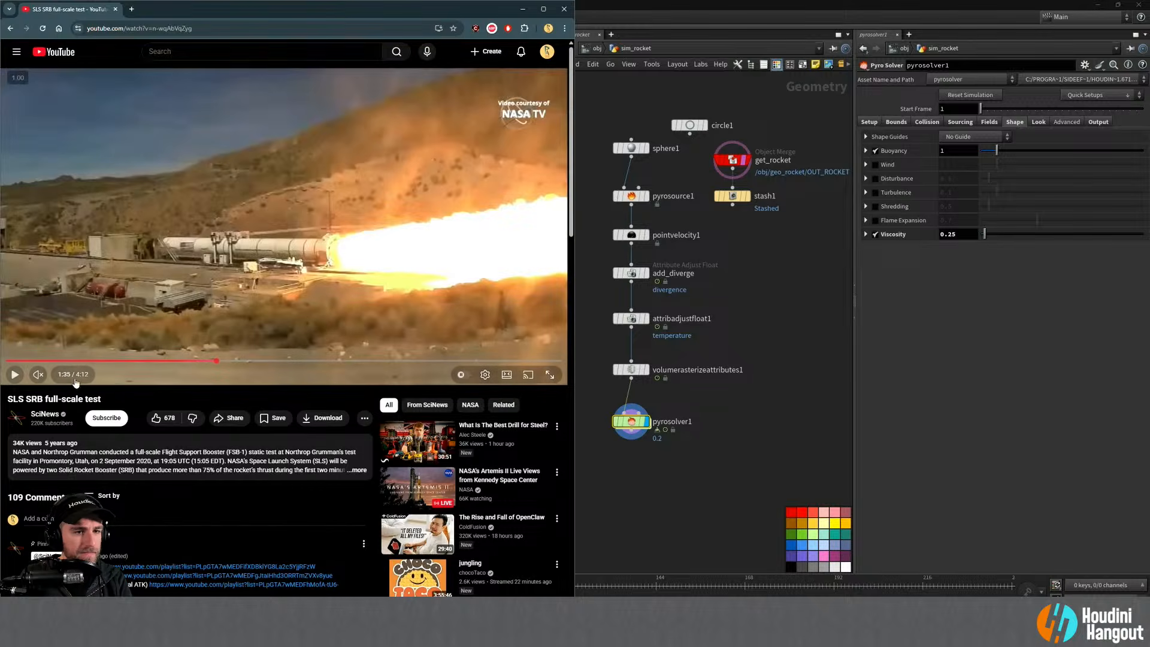
key("space")
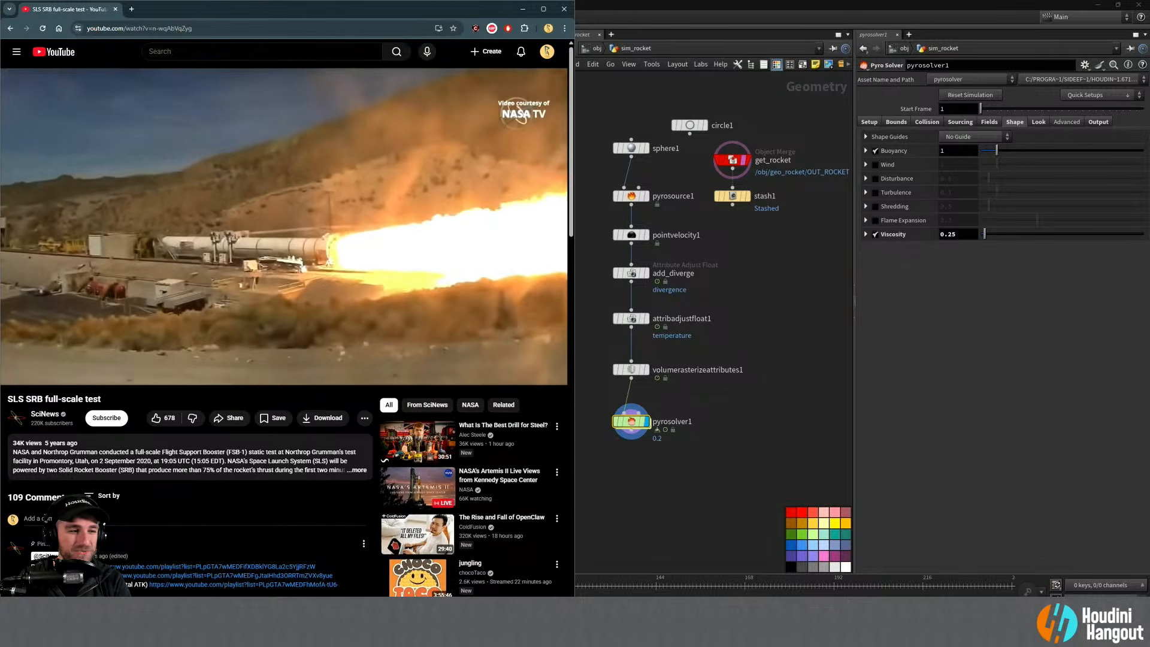
left_click(402, 257)
left_click(663, 505)
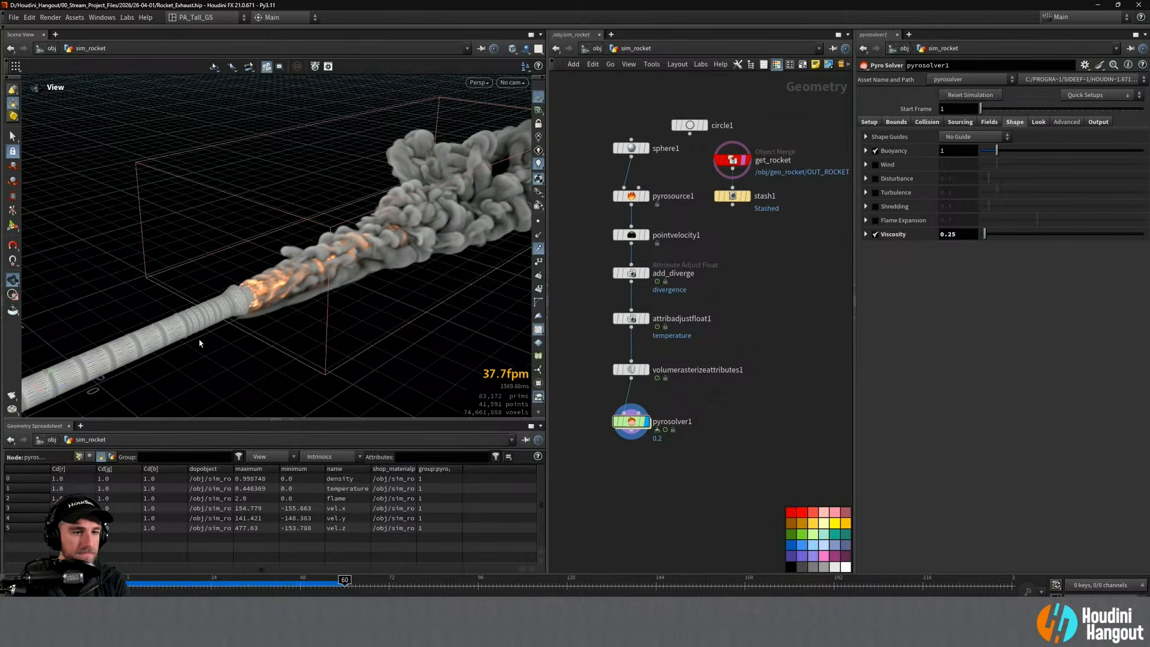
Step: View the smoke plume more from the side and replay the simulation from the first frame
left_click_drag(362, 244, 251, 239)
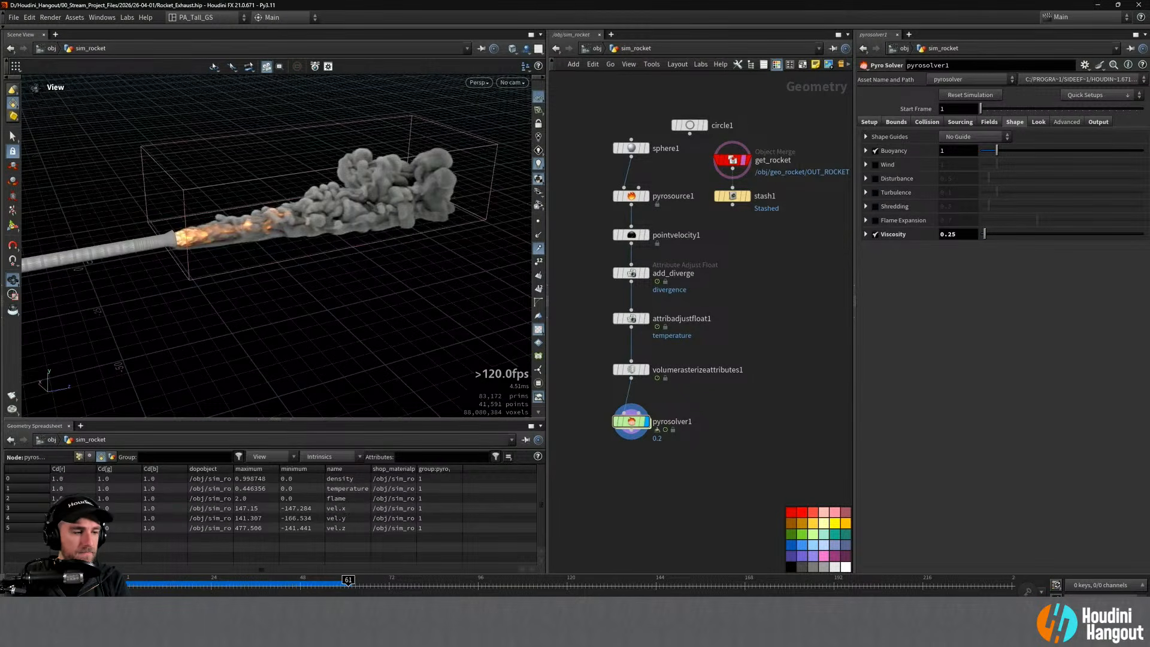
key("ctrl+Up")
key("Up")
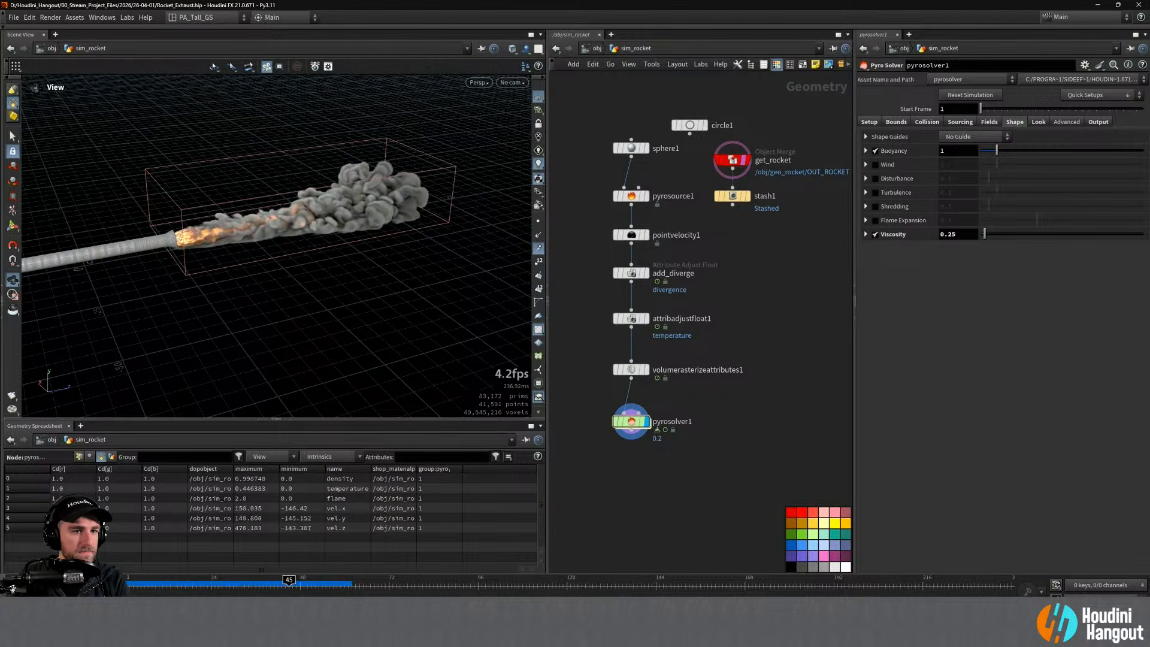
Step: Render a flipbook of the rocket exhaust simulation to MPlay, watch the plume develop, and return the Houdini timeline to the first frame
key("ctrl+Up")
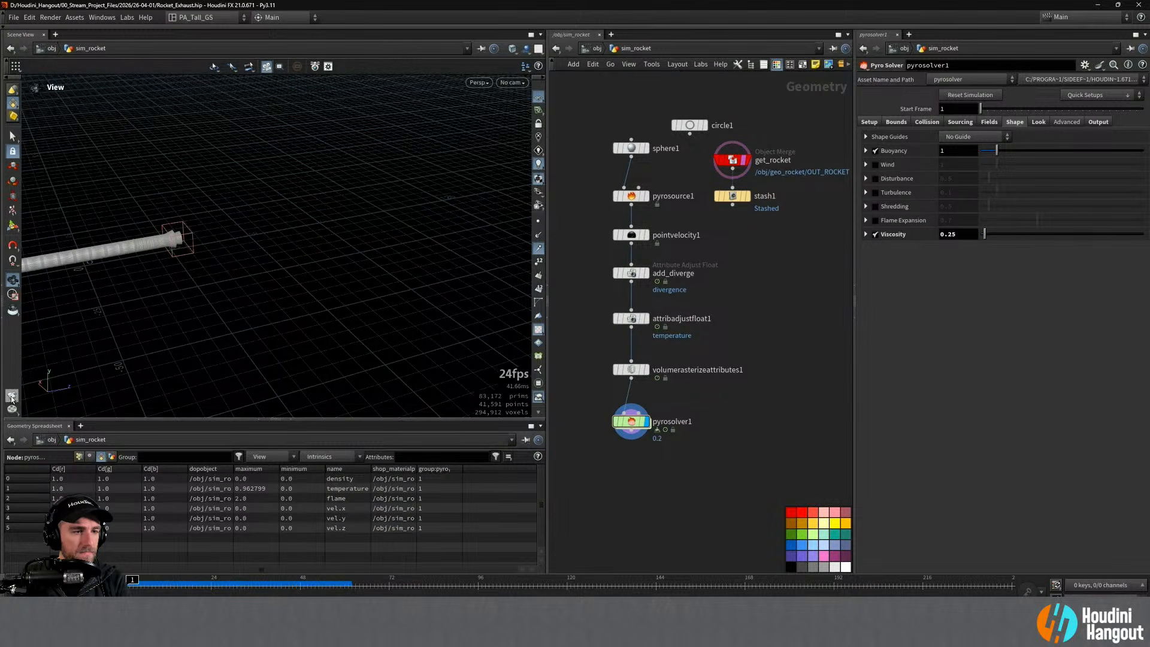
middle_click_drag(180, 233, 128, 267)
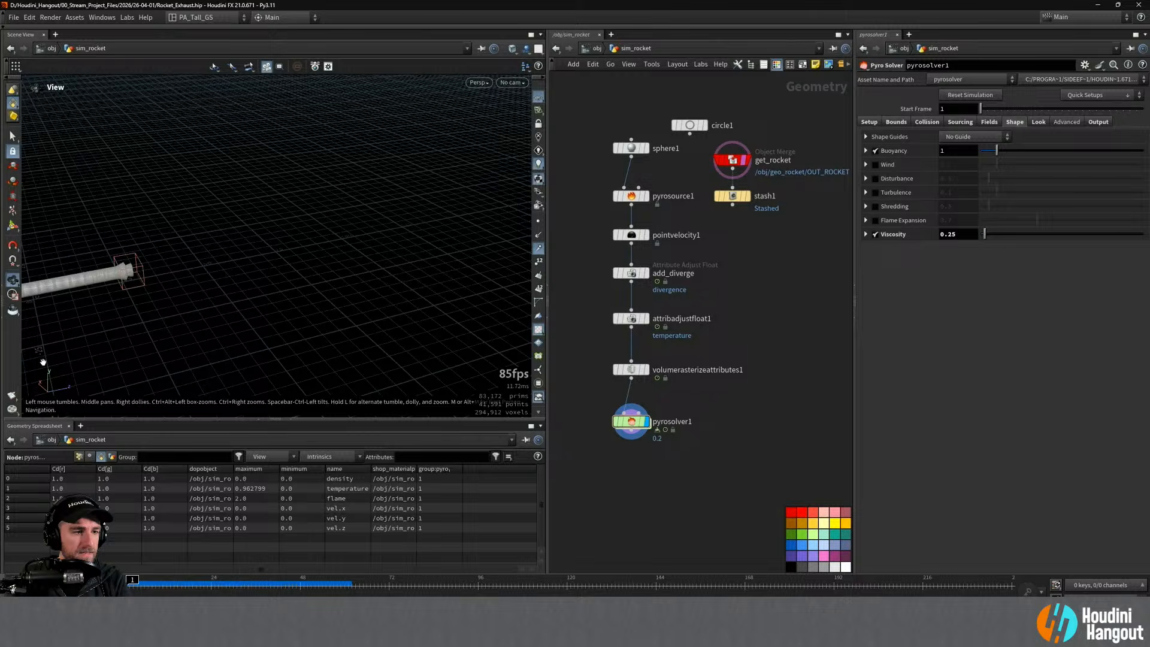
left_click(10, 405)
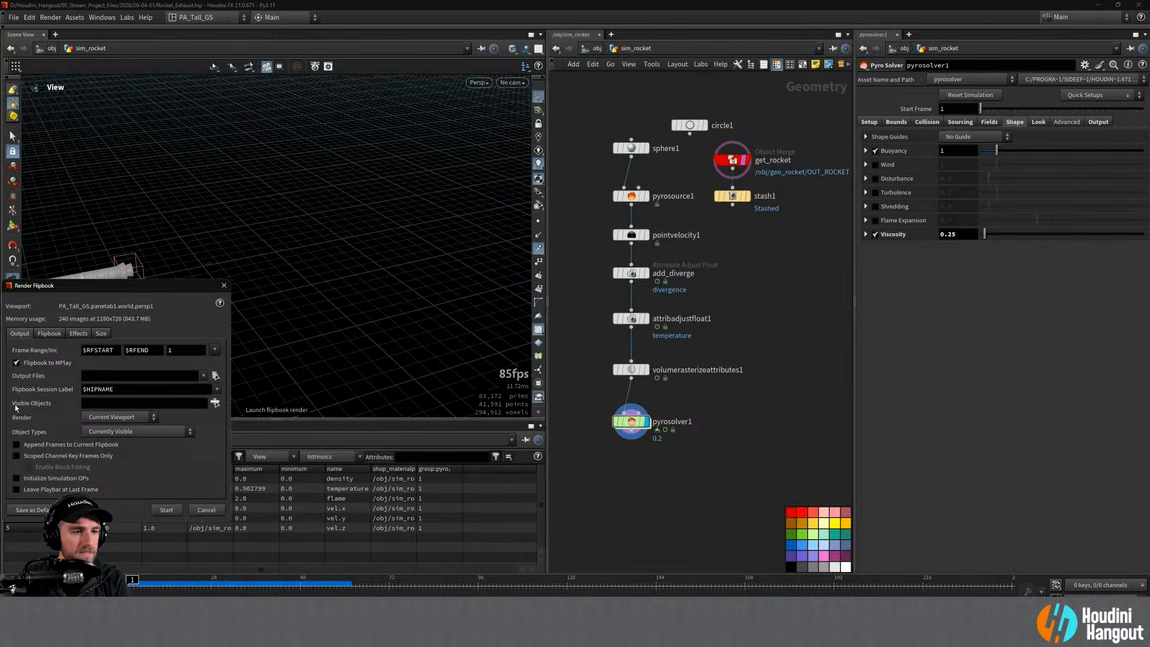
left_click(166, 509)
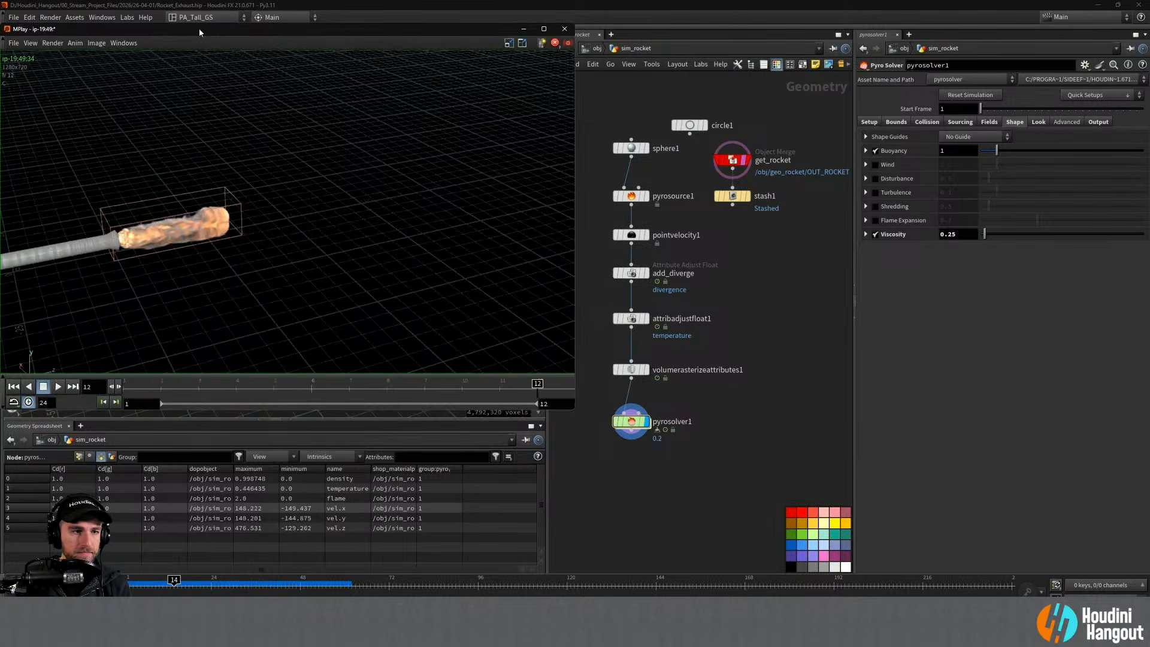
left_click_drag(199, 33, 502, 100)
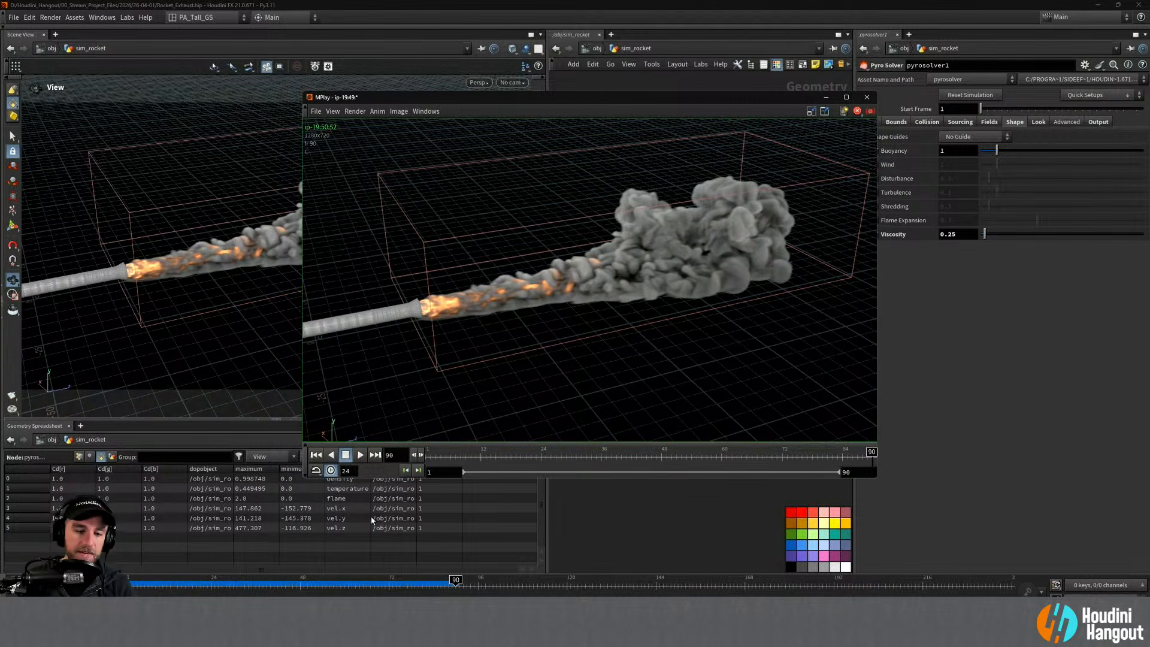
left_click(626, 498)
key("ctrl+Up")
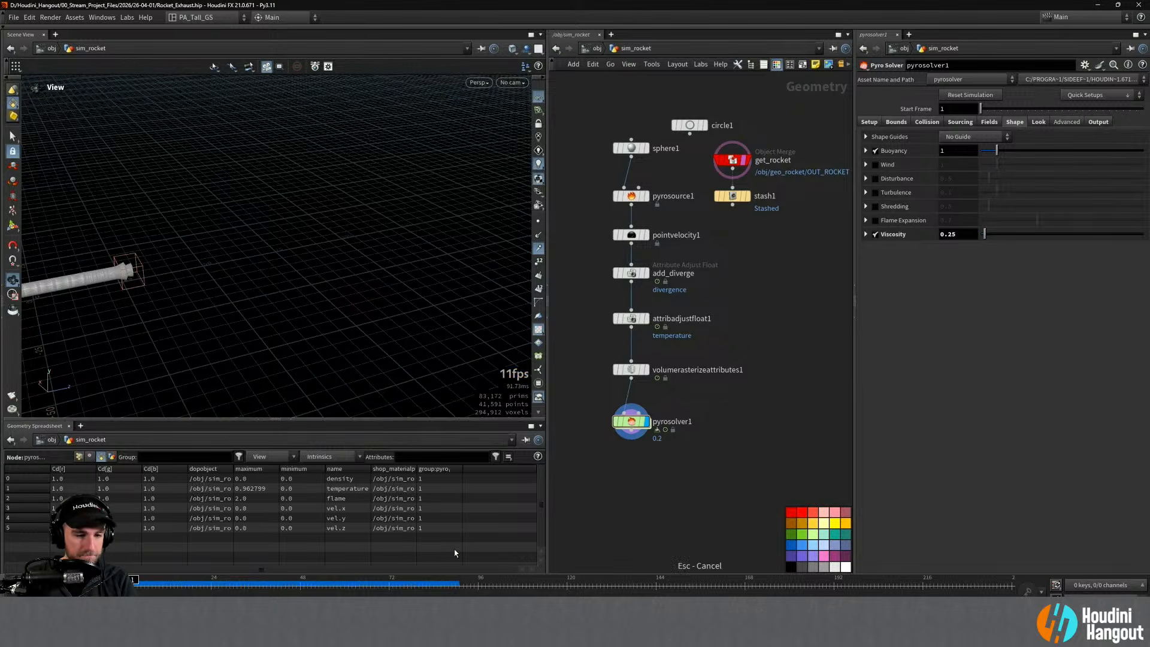
left_click_drag(358, 587, 133, 586)
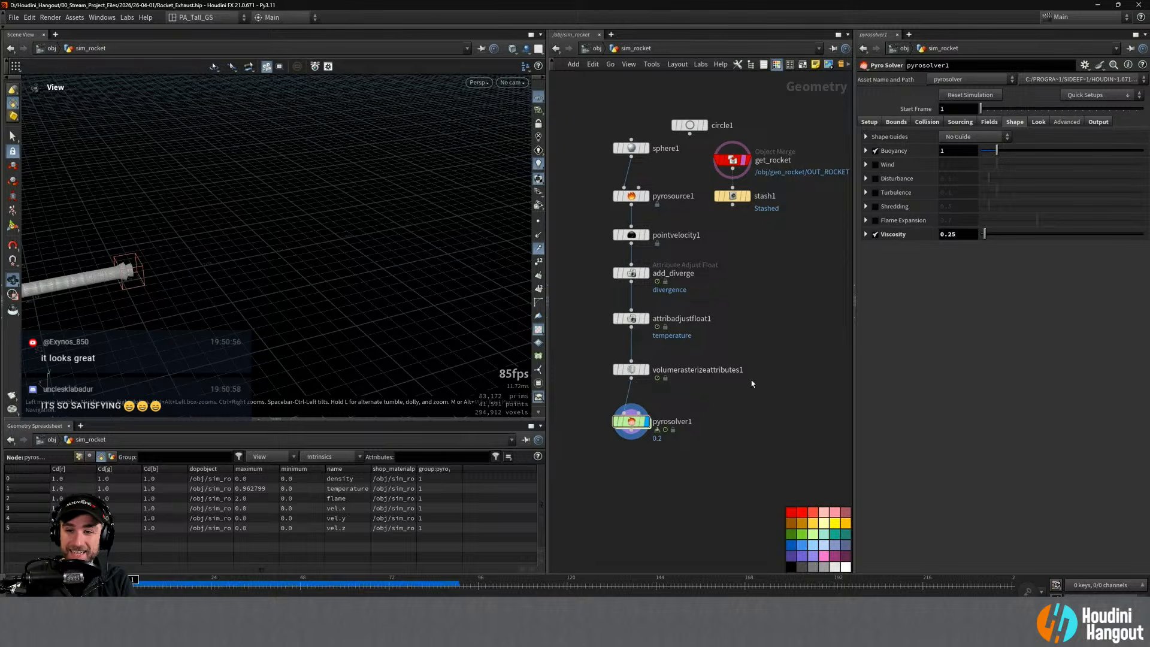
Step: Enable Disturbance on the pyro solver and set its strength to 2
left_click(866, 179)
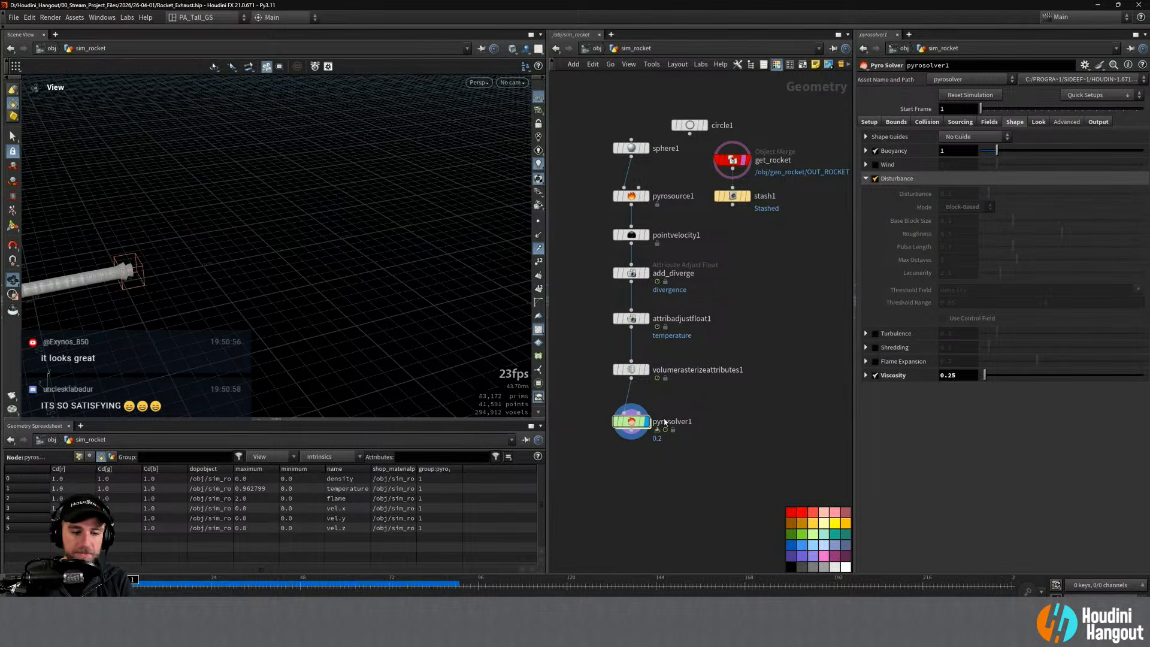
key("alt+Tab")
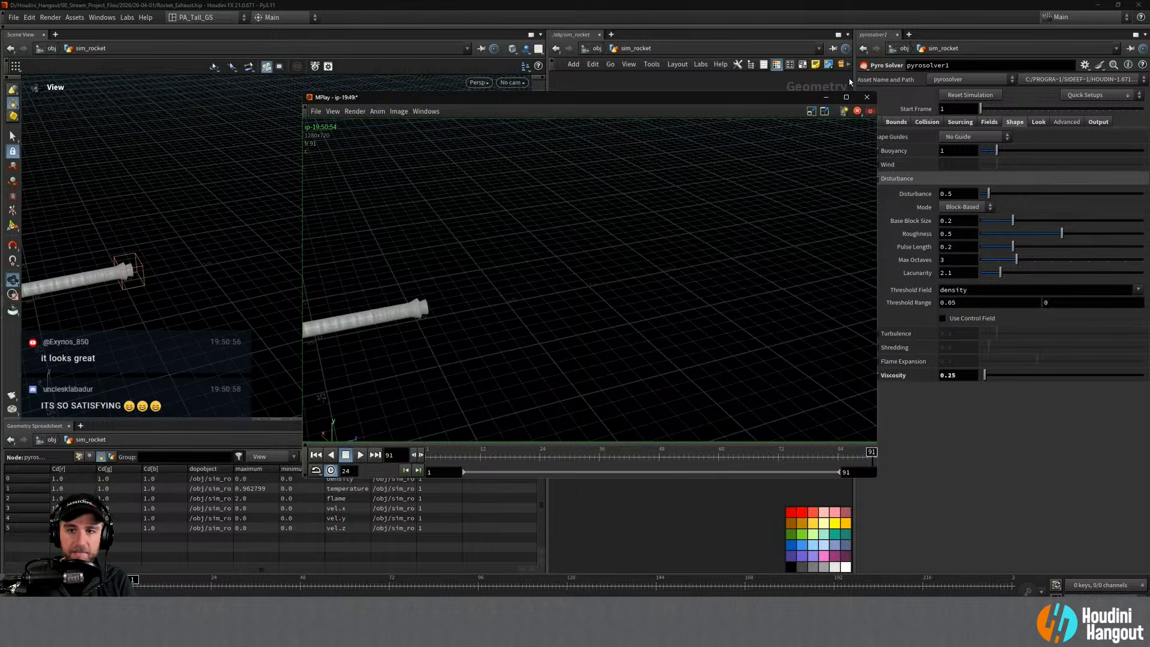
left_click(671, 584)
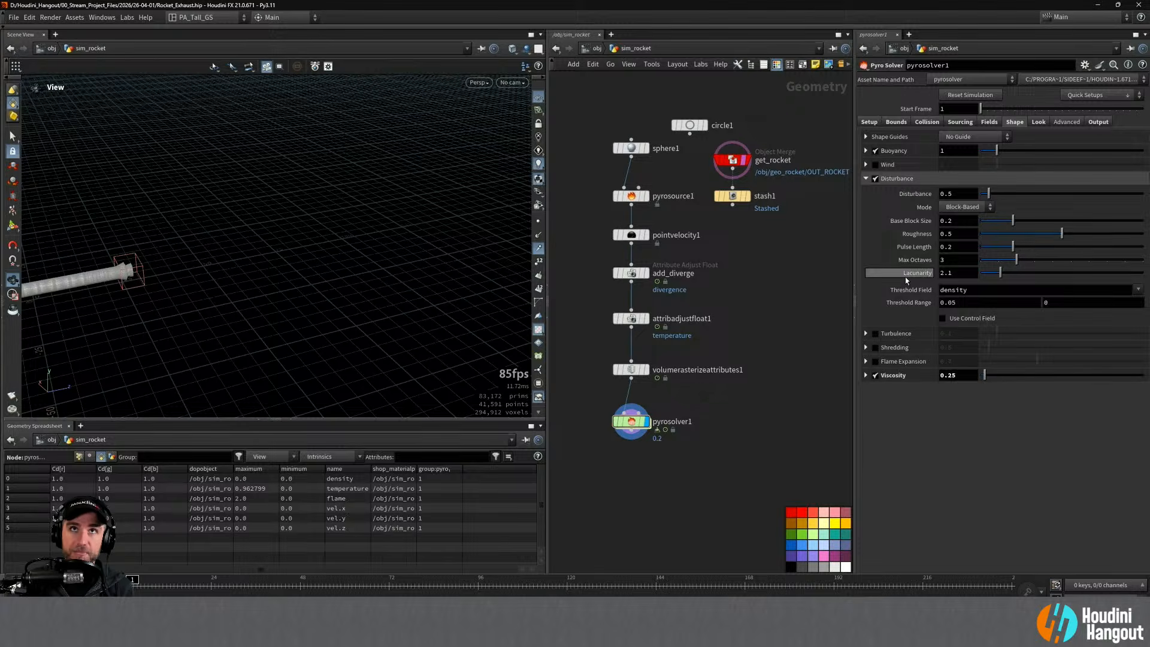
mouse_move(905, 277)
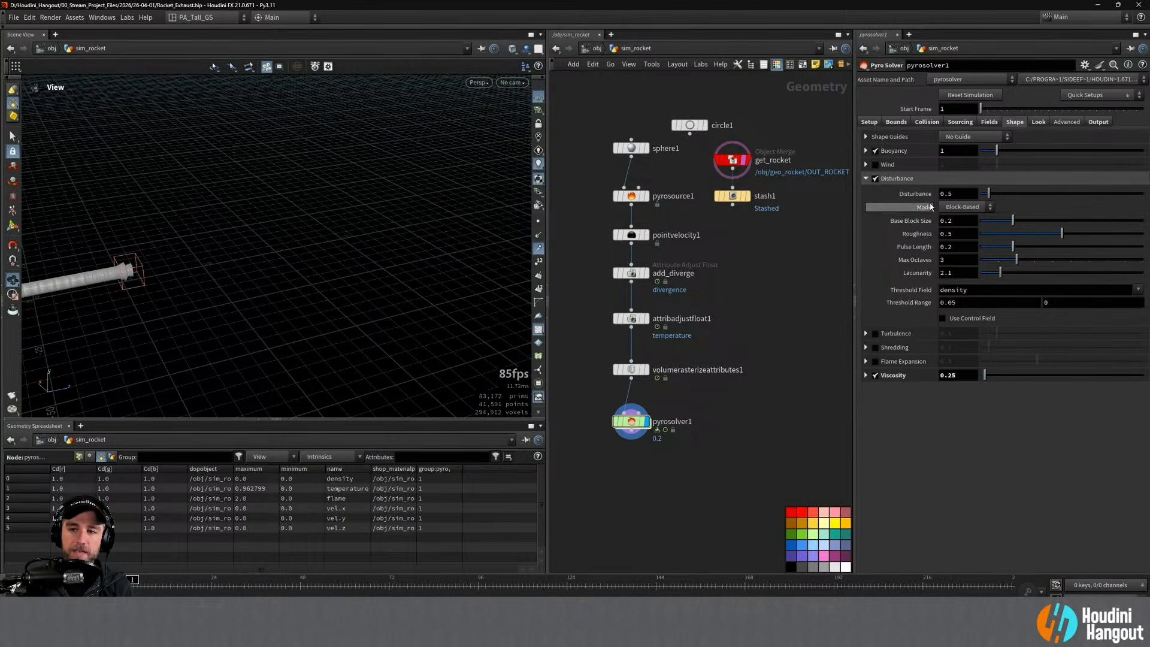
left_click(975, 192)
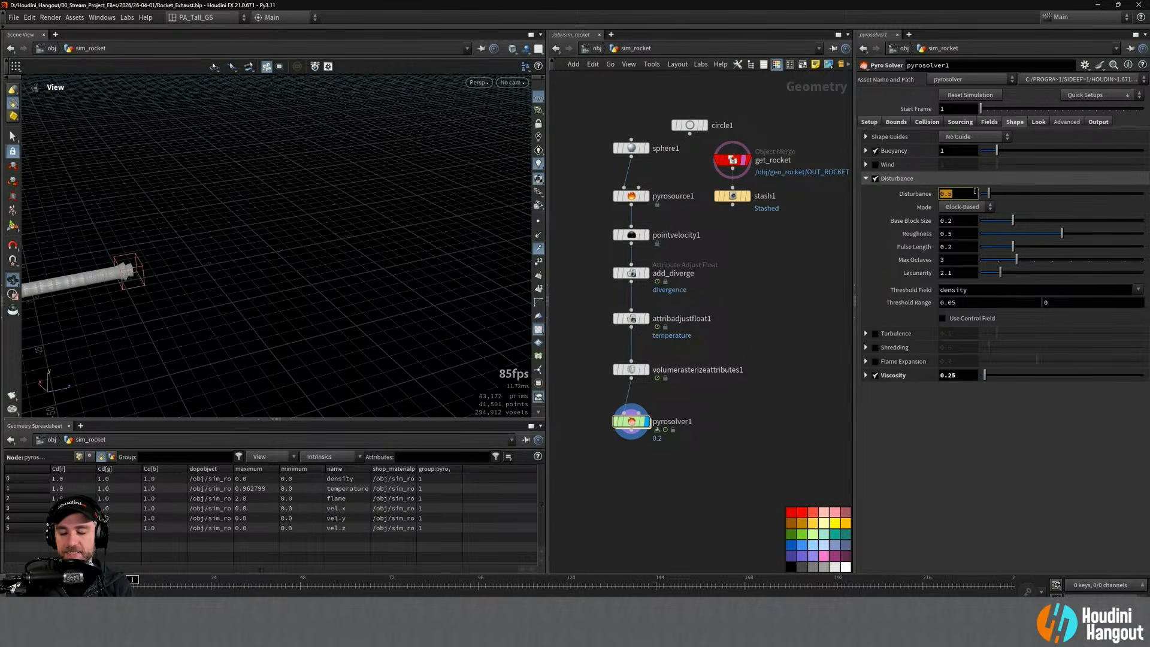
type("2")
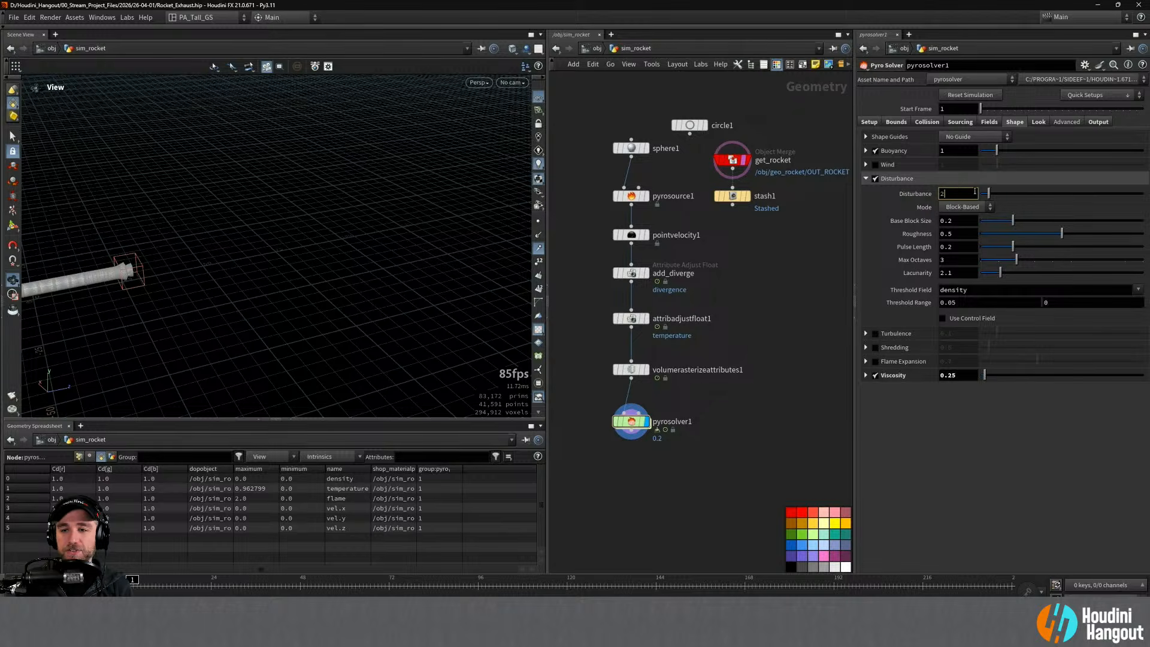
key("Return")
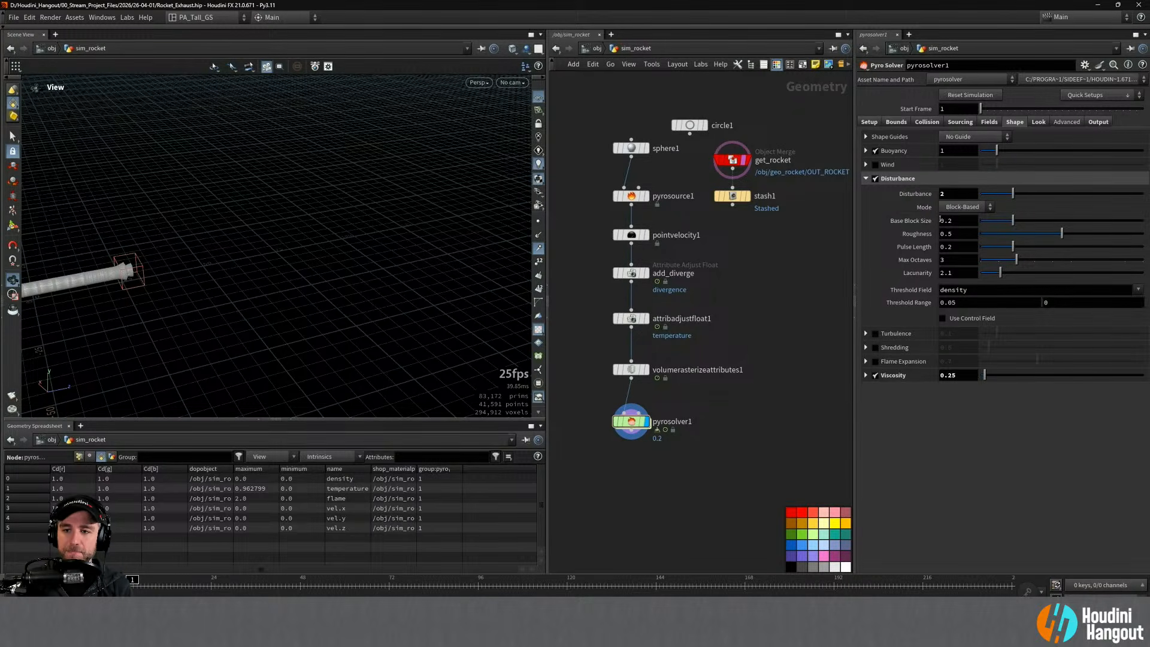
Step: Try the Continuous disturbance mode on the pyro solver and switch it back to Block-Based
left_click(955, 207)
left_click(953, 229)
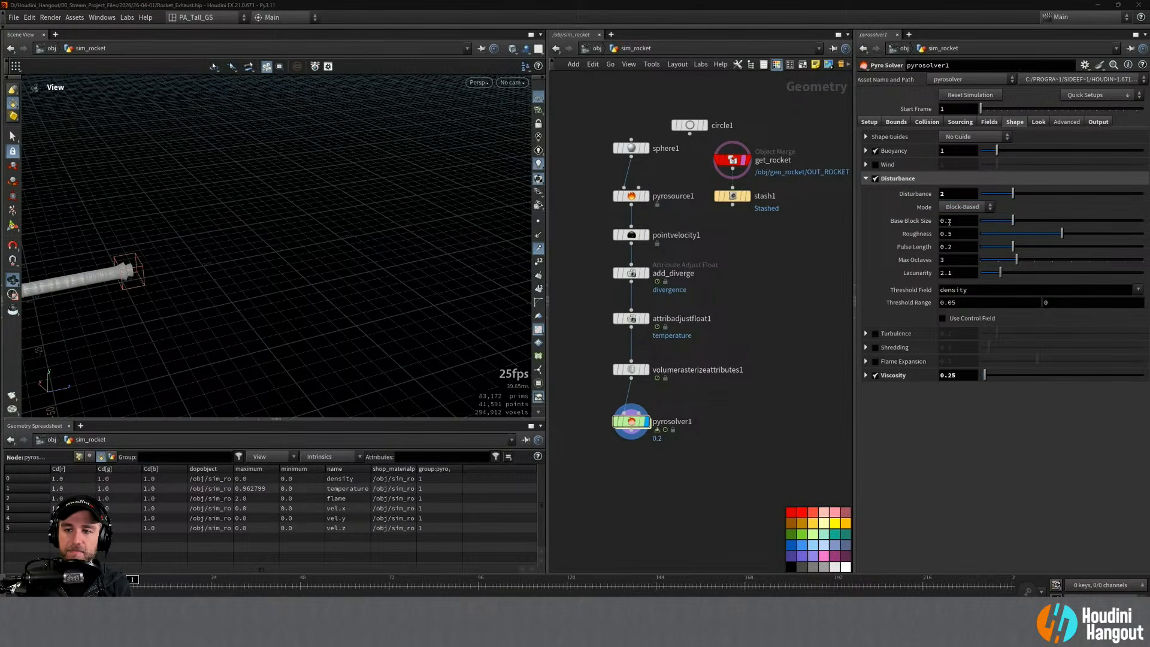
left_click(958, 206)
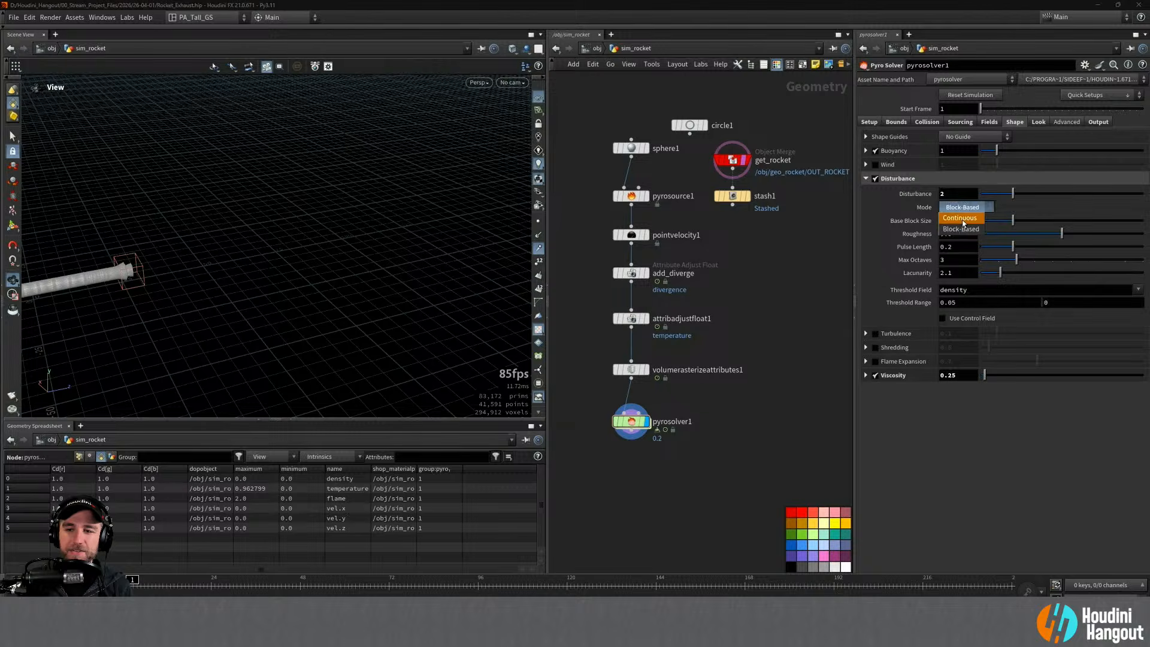
left_click(961, 218)
left_click(959, 207)
left_click(964, 223)
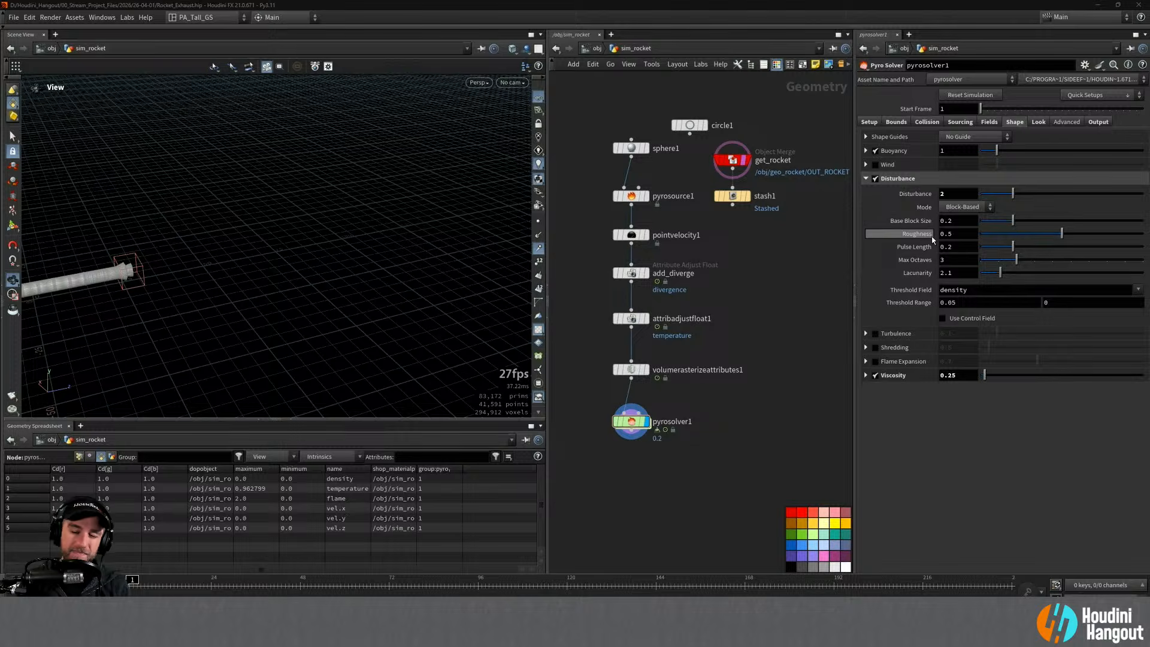
mouse_move(933, 239)
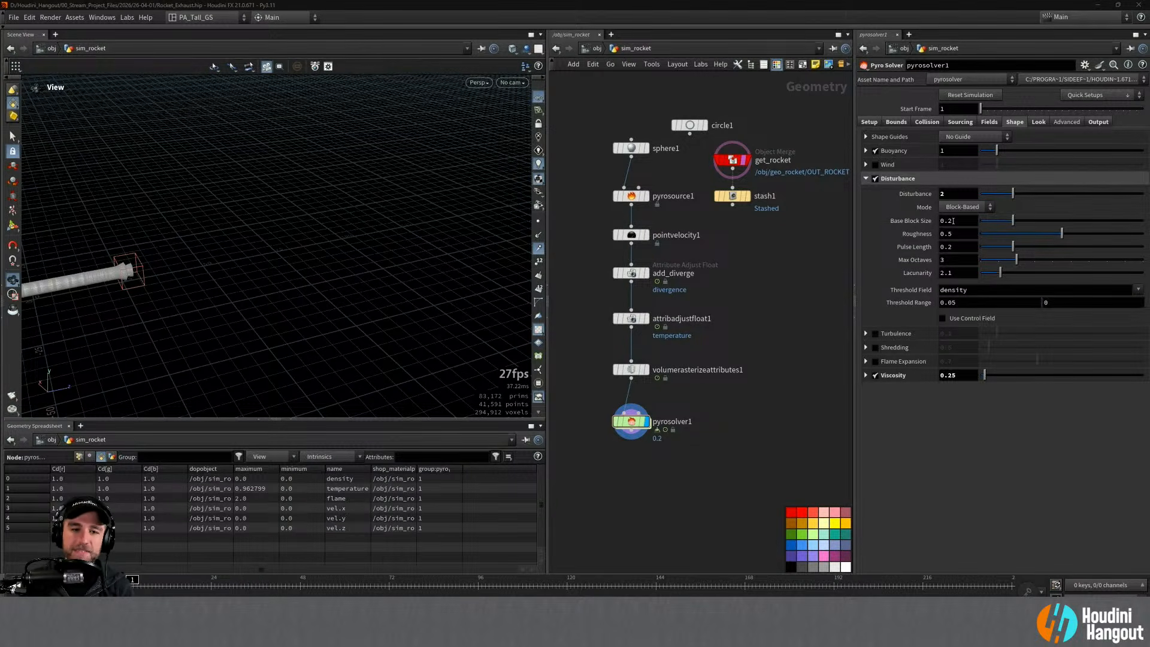
left_click(968, 207)
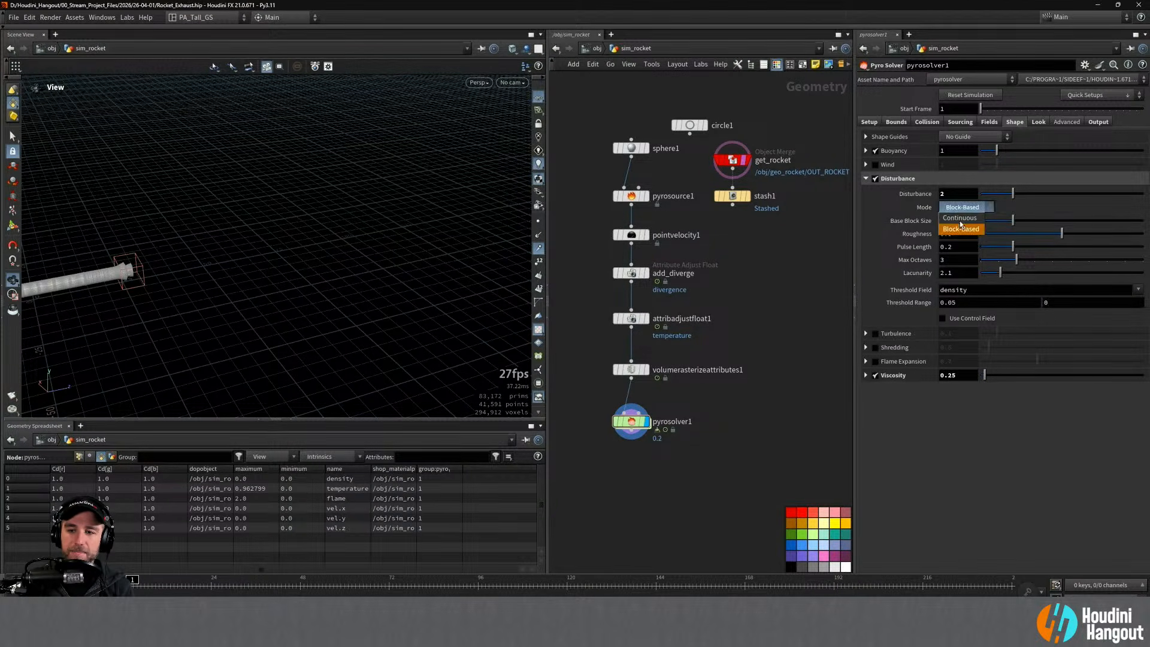
left_click(964, 219)
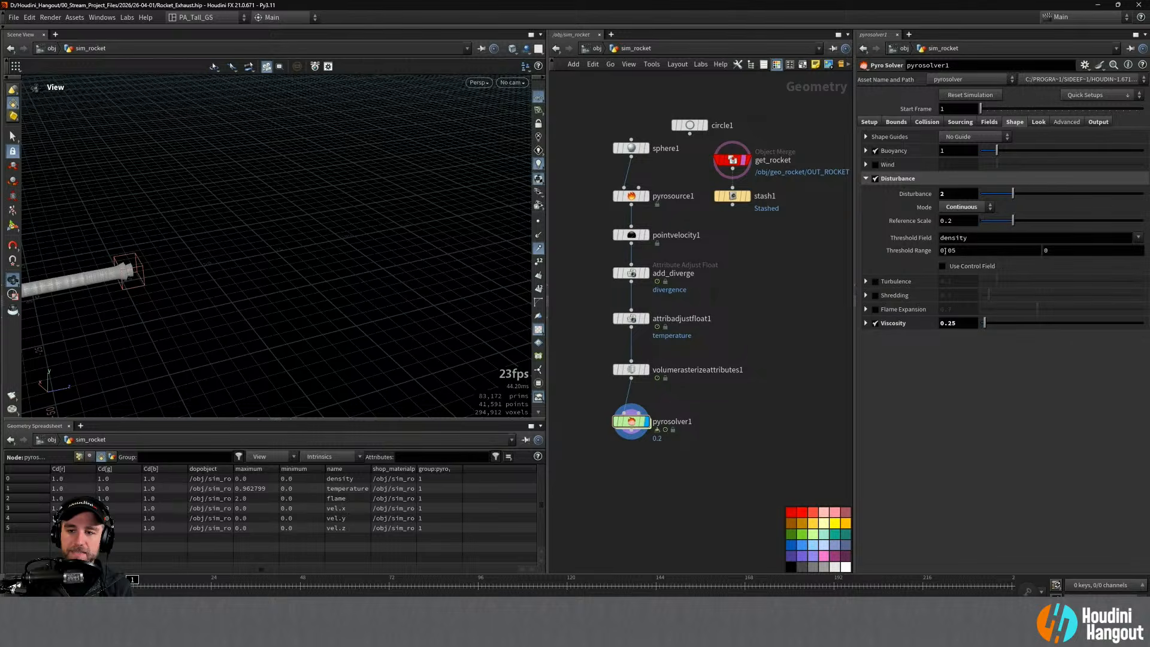
left_click(959, 206)
left_click(957, 216)
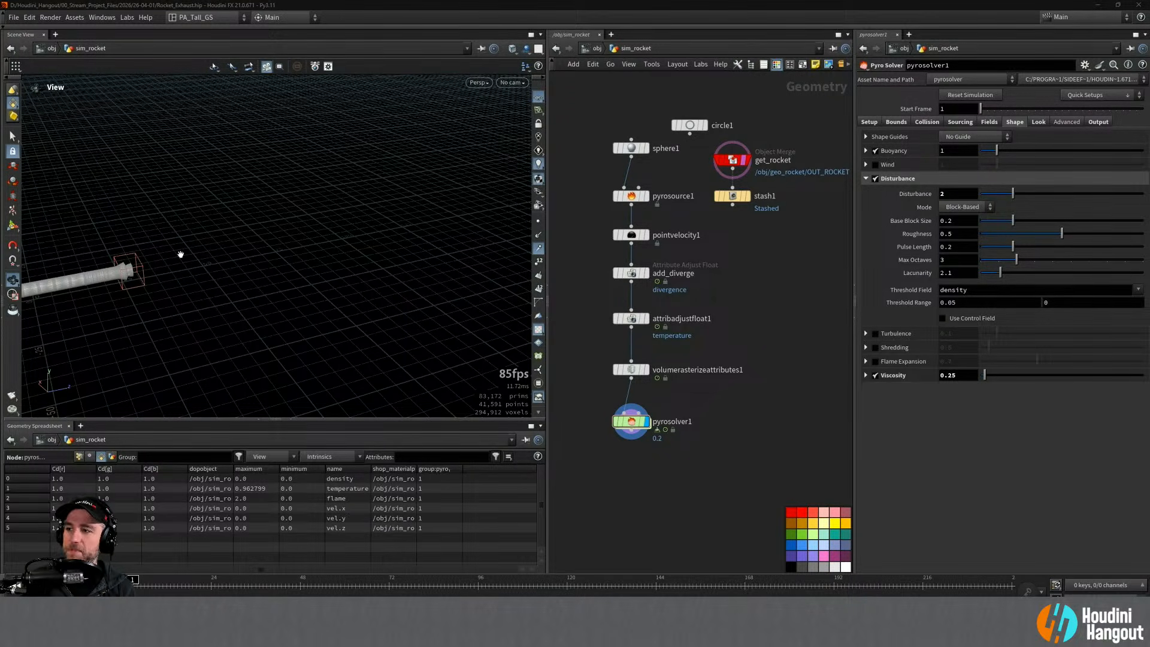
Step: Add a Box node with a uniform scale of 0.2 and show it as a template for size reference
key("Tab")
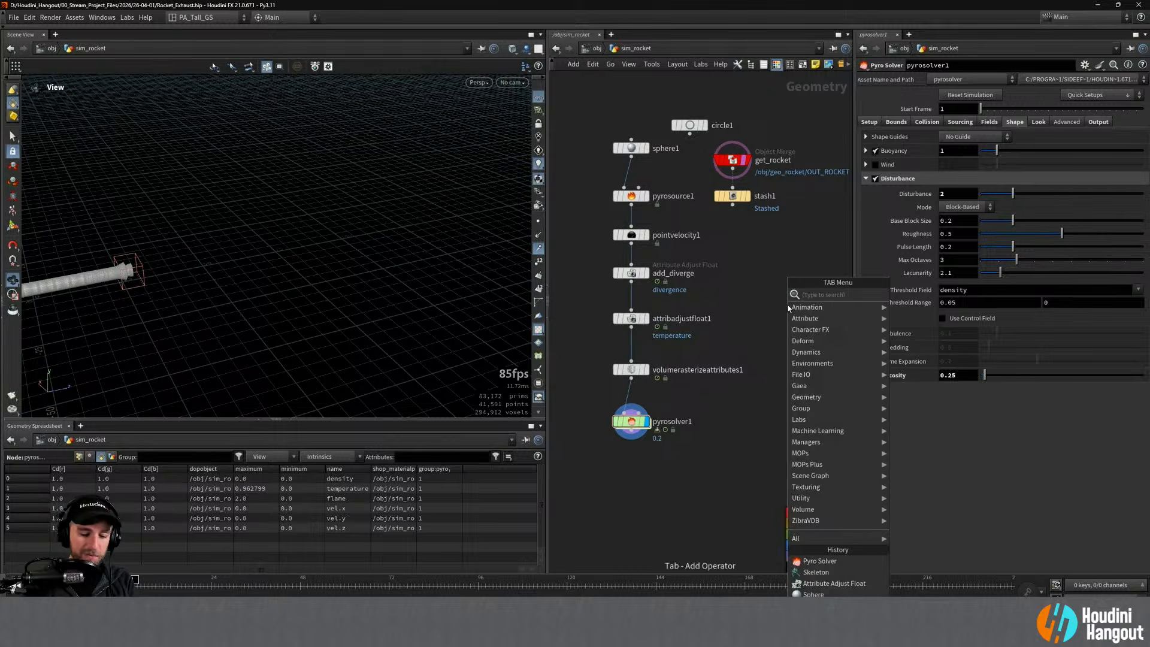
type("box")
key("Return")
left_click(775, 285)
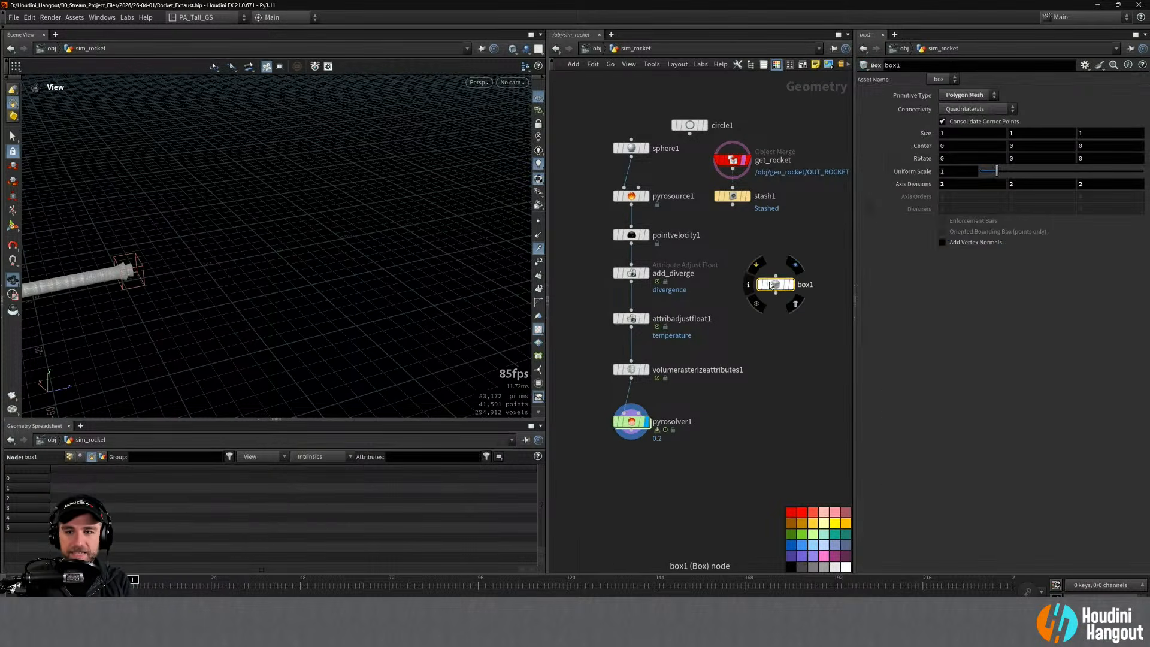
type("0.2")
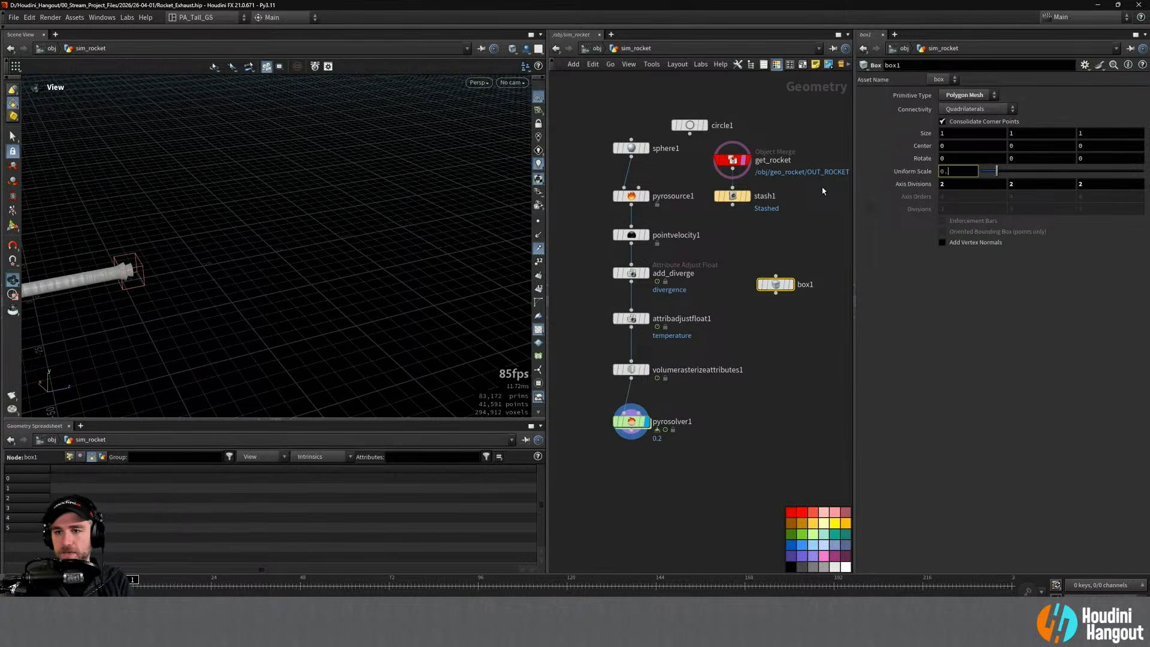
key("Return")
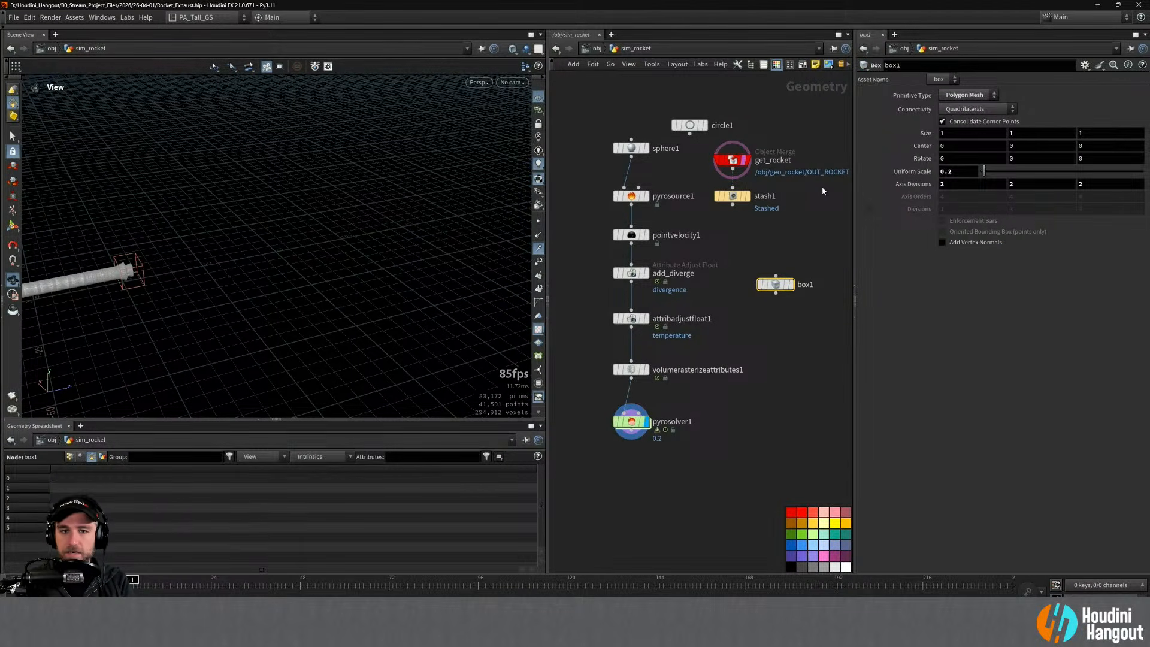
left_click(790, 285)
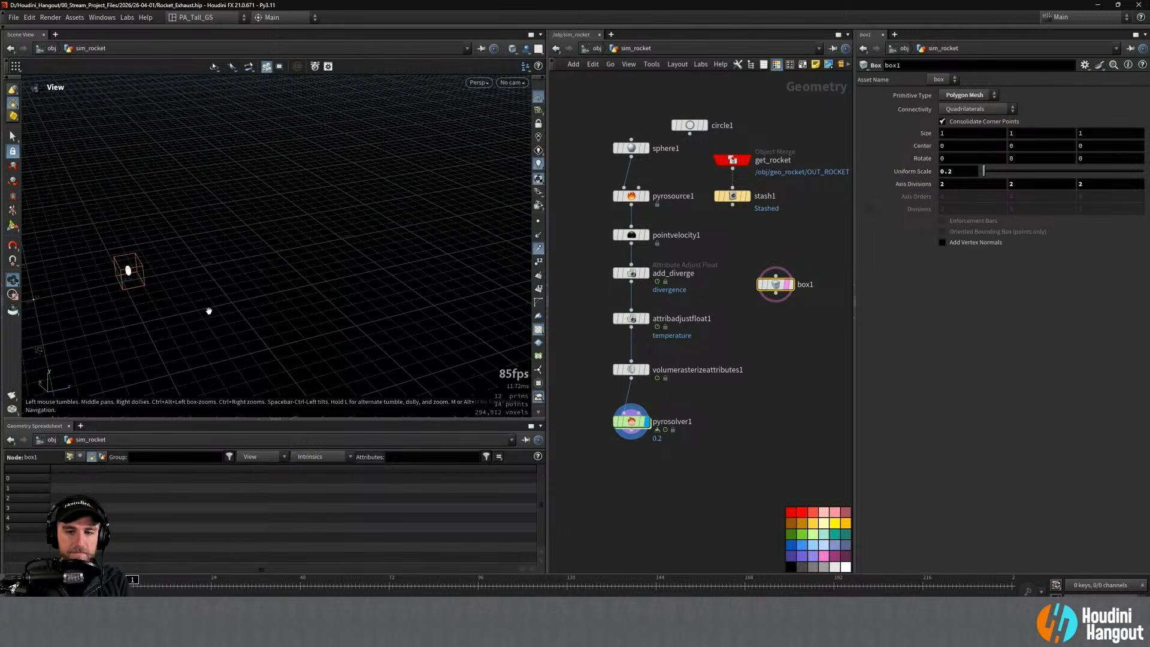
Step: Move the reference box along Z to about 37, just beyond the exhaust source, and inspect its size beside it
key("Return")
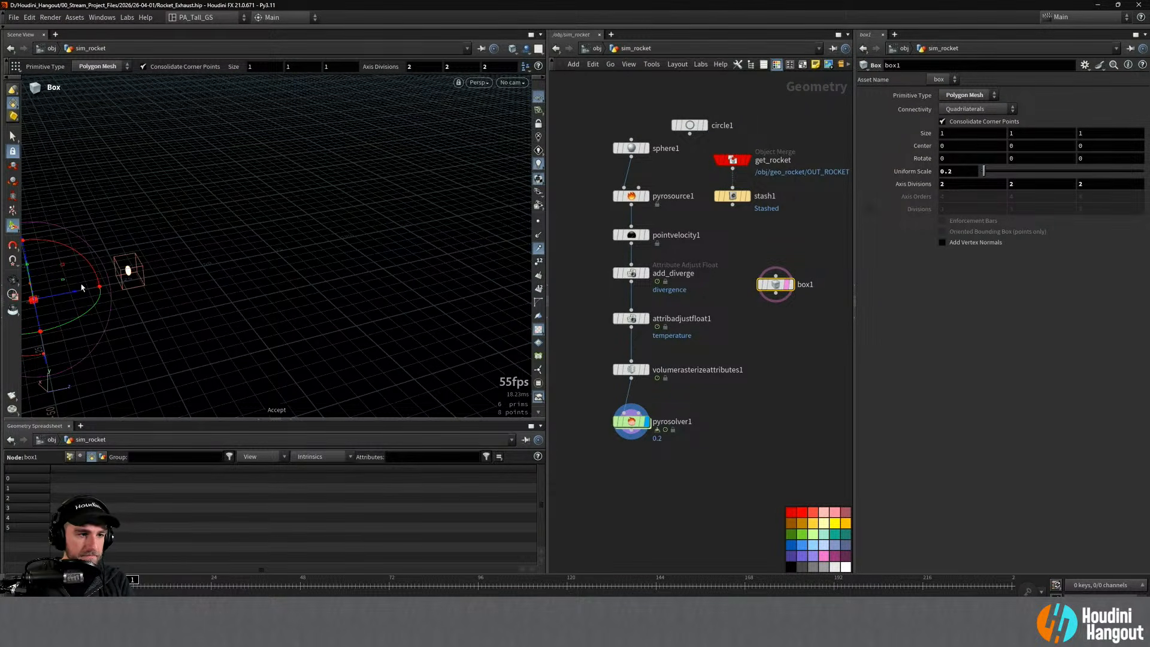
left_click_drag(74, 293, 201, 276)
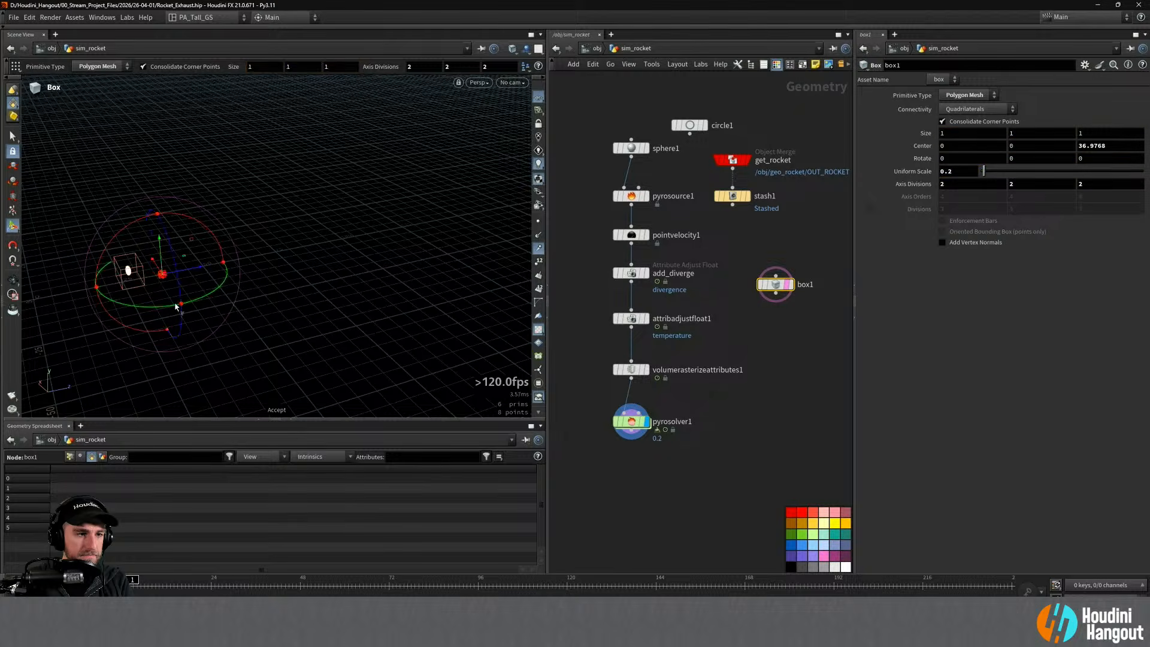
right_click_drag(154, 309, 354, 216, "alt")
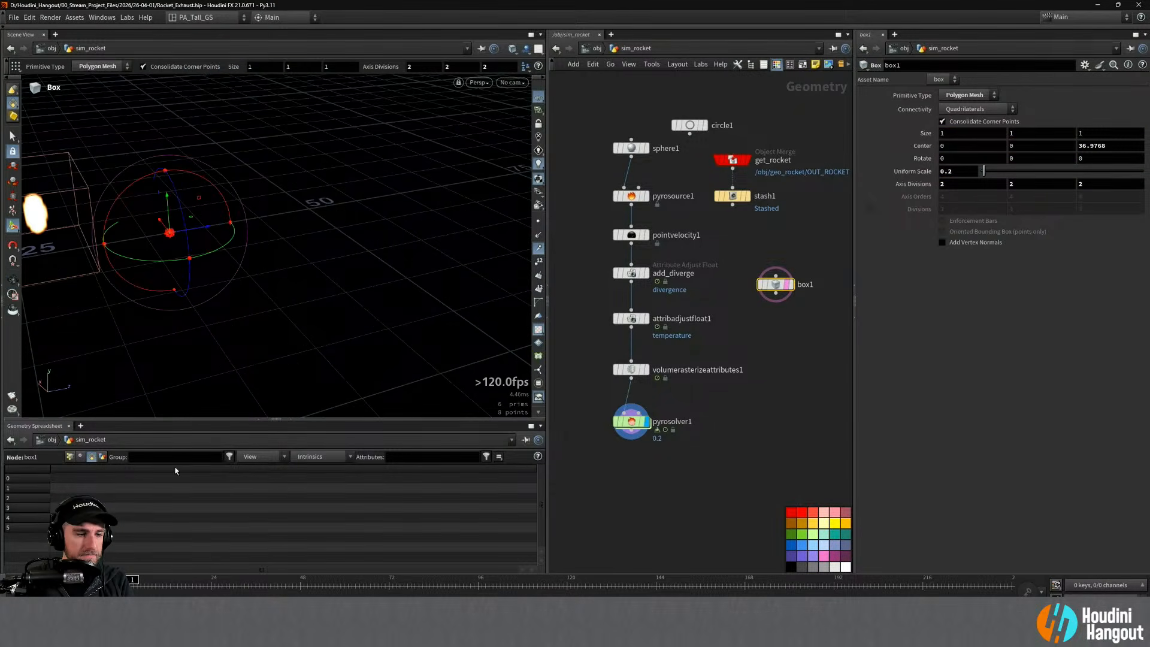
key("Escape")
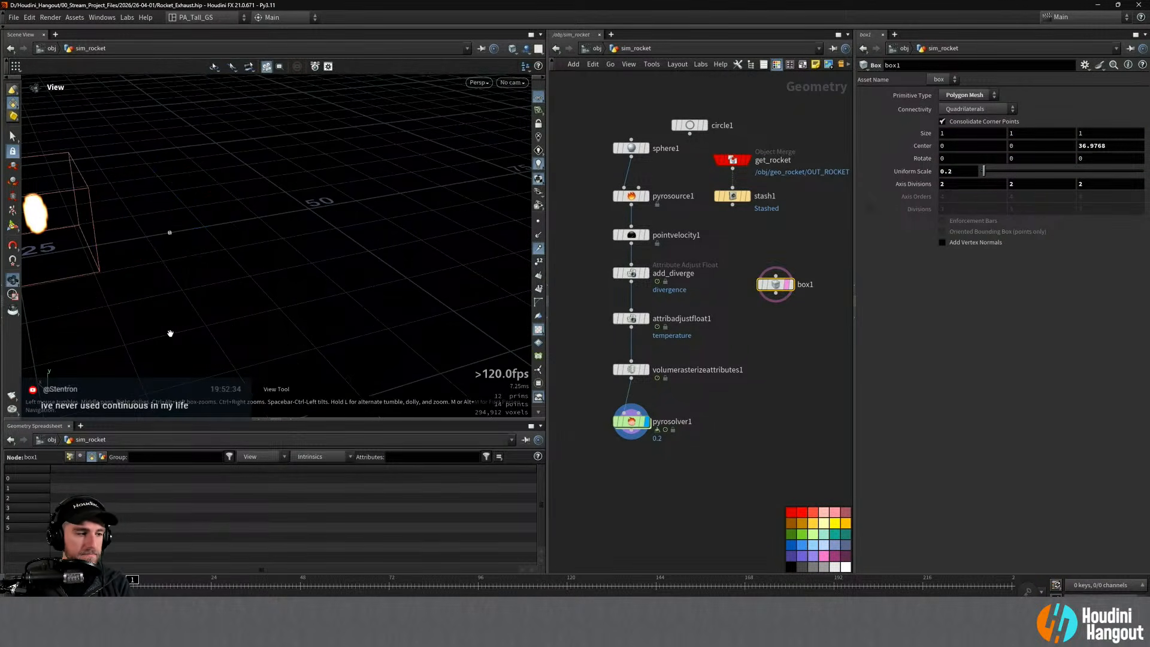
left_click_drag(171, 328, 225, 316)
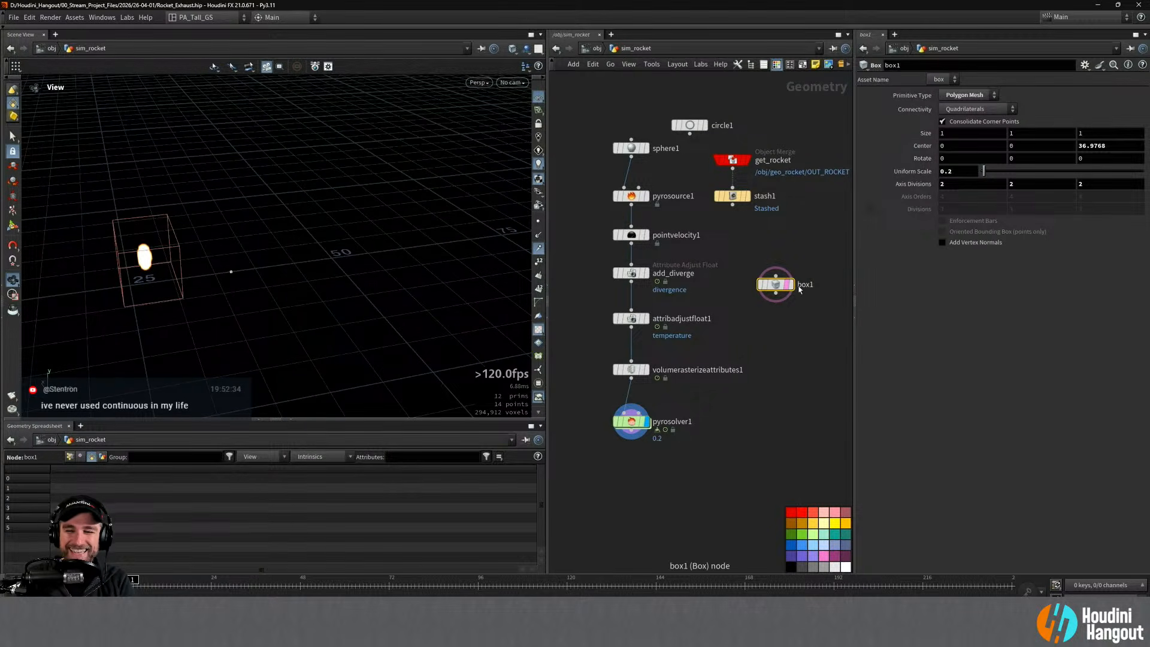
Step: Set the reference box's uniform scale to 0.4
mouse_move(799, 295)
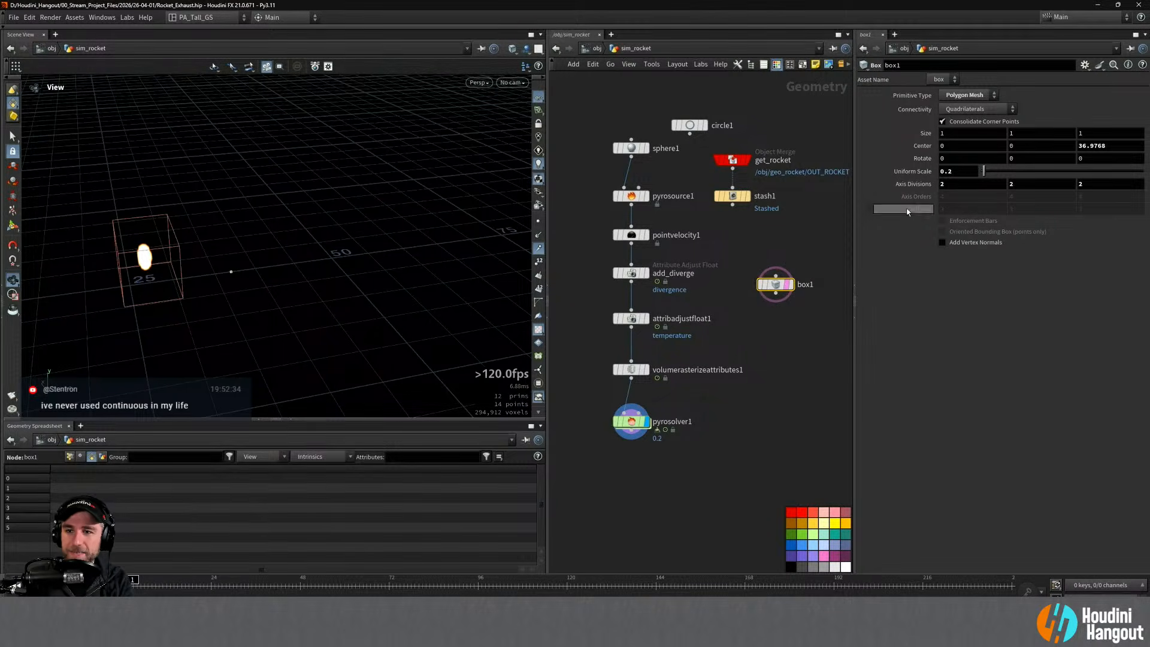
left_click_drag(956, 173, 890, 175)
type("0.4")
key("Return")
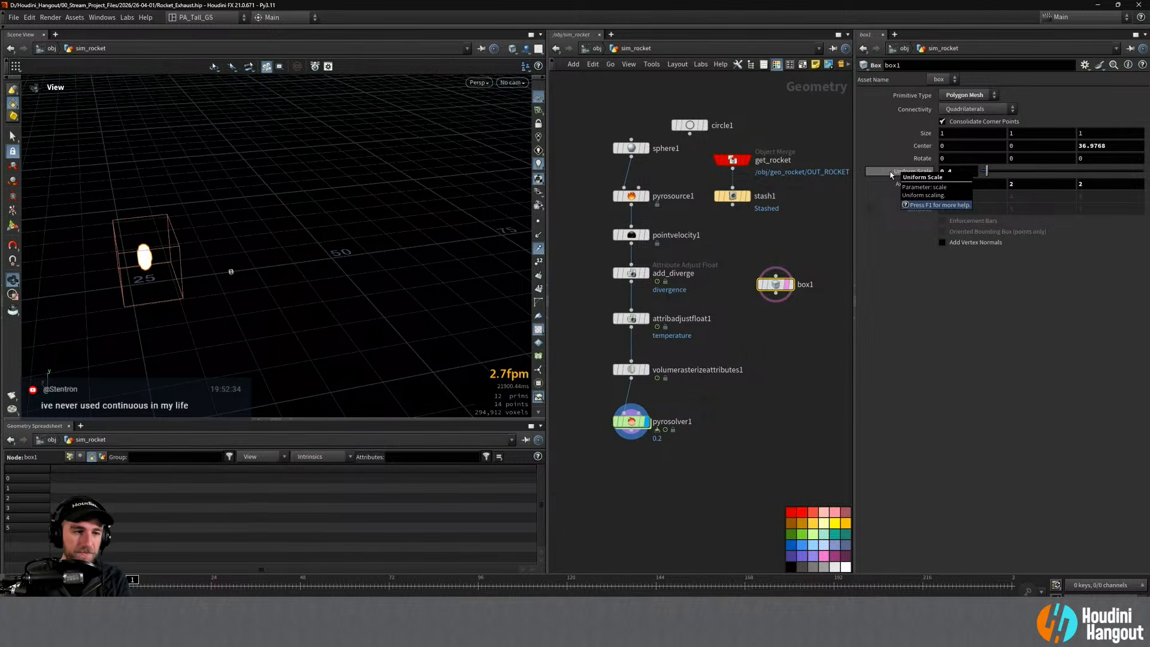
Step: Set the pyro solver's disturbance Base Block Size to 0.4
left_click(631, 421)
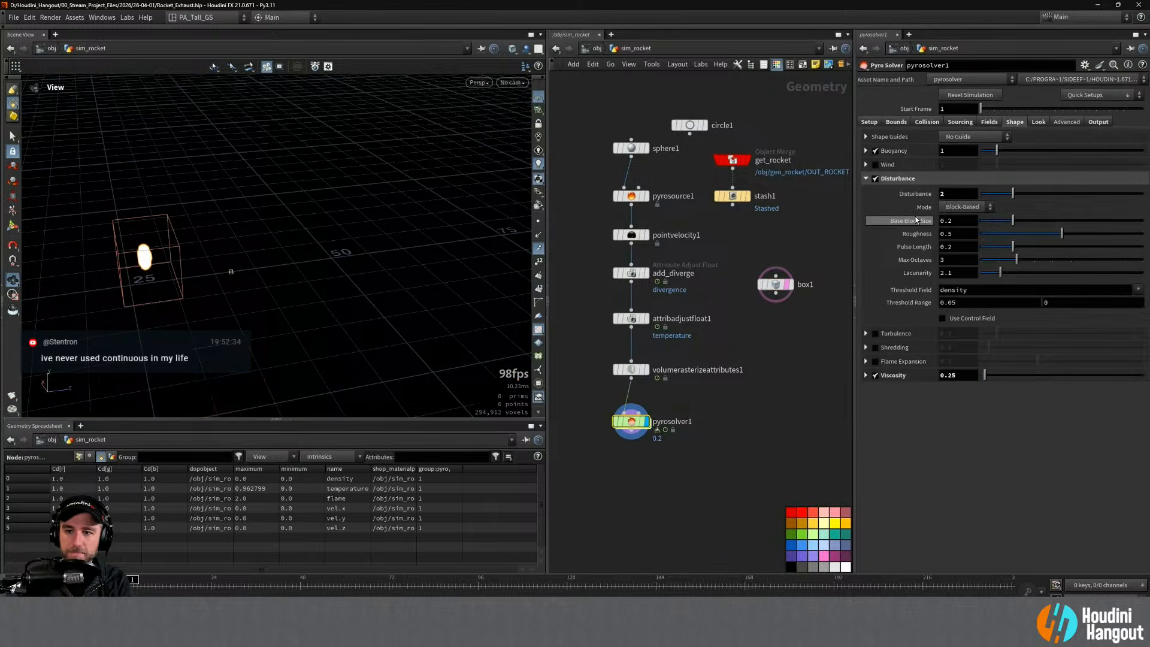
left_click_drag(954, 221, 896, 226)
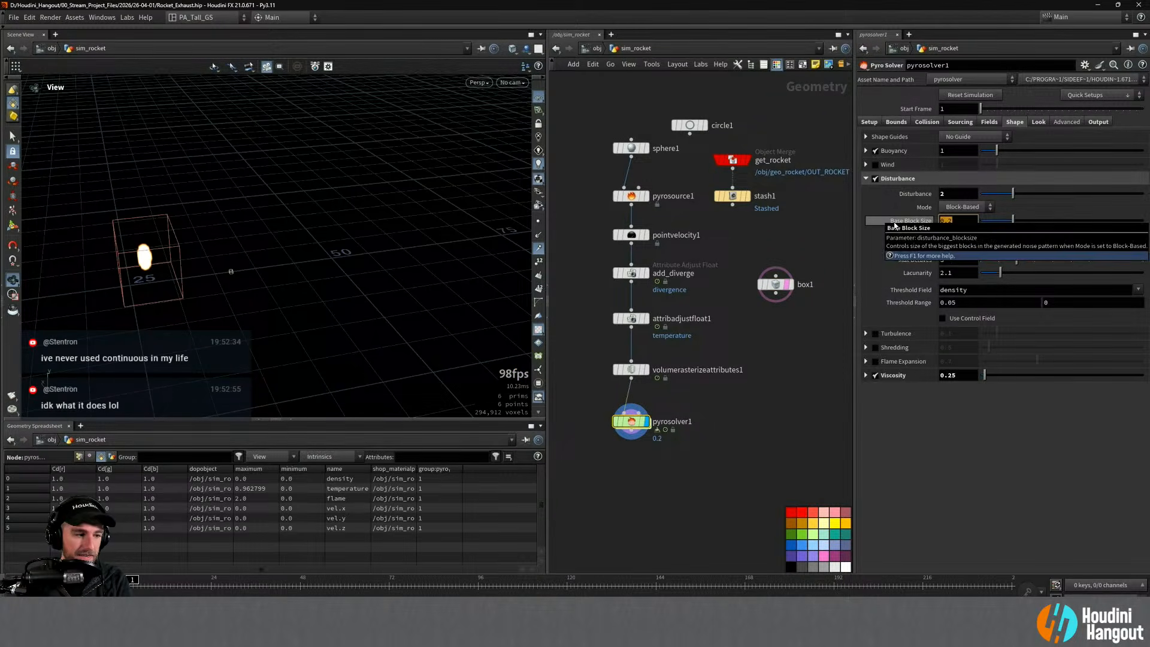
type("0.4")
key("Return")
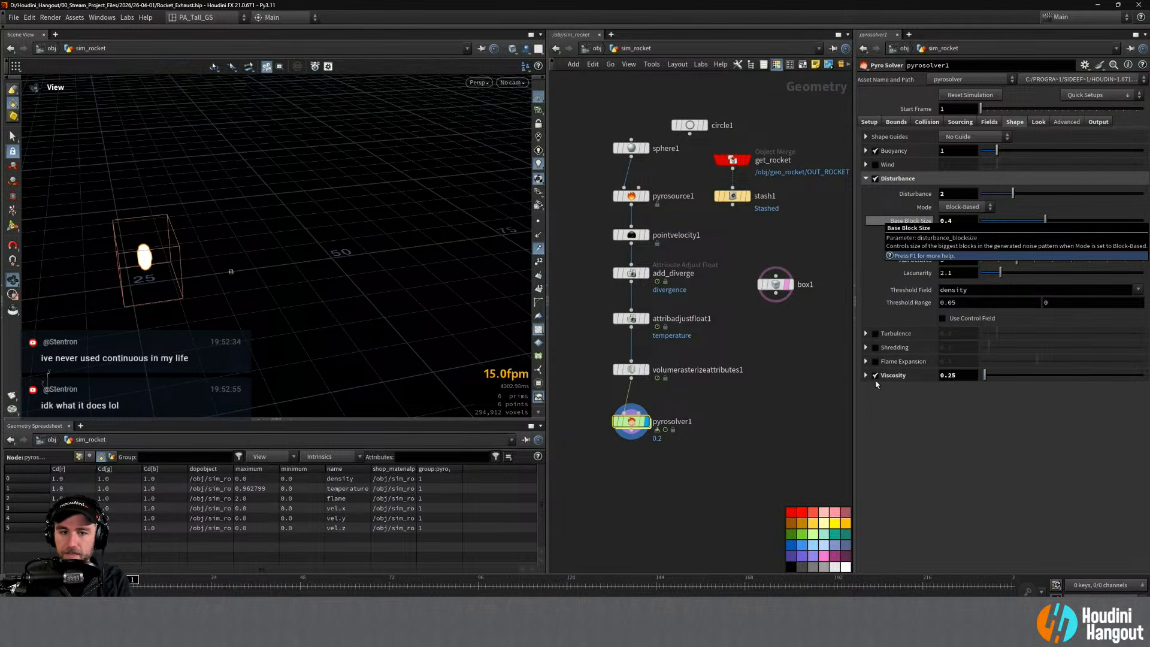
Step: Turn off the template display of the reference box and reselect the pyro solver
left_click(775, 284)
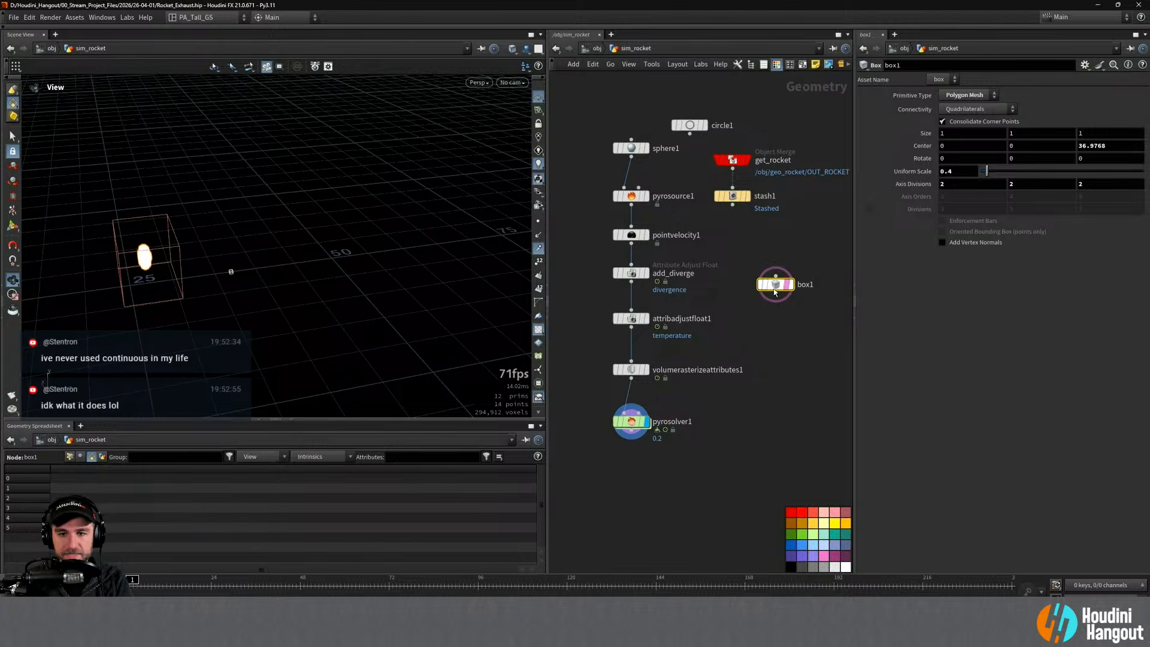
left_click(796, 303)
left_click(768, 377)
left_click(629, 427)
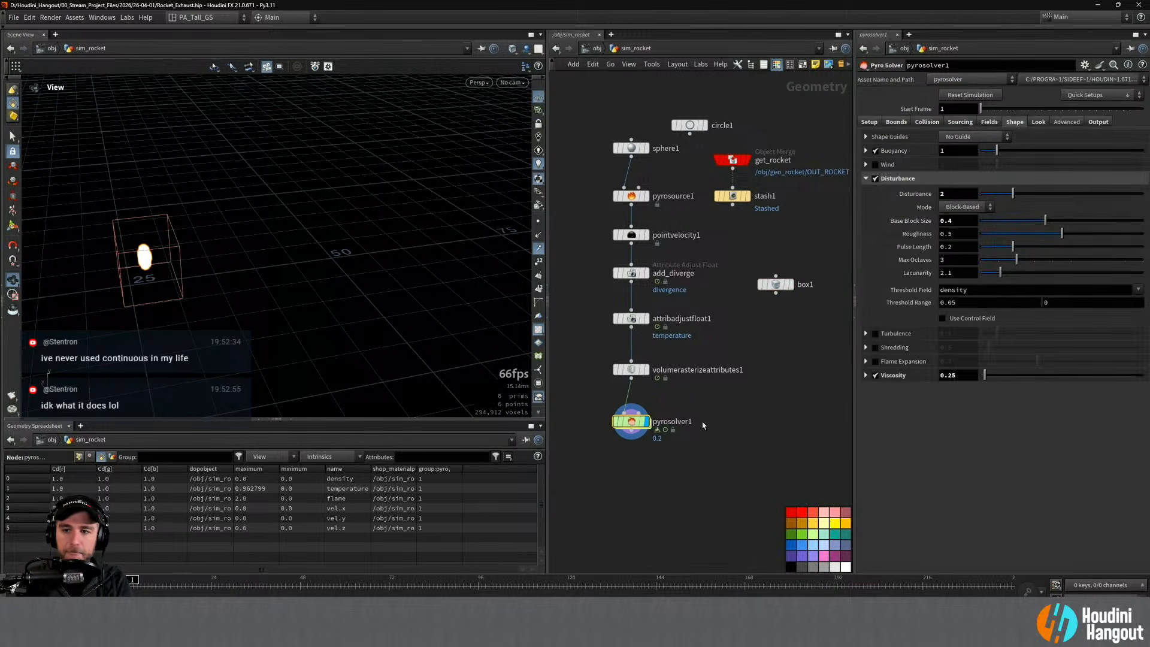
left_click(523, 82)
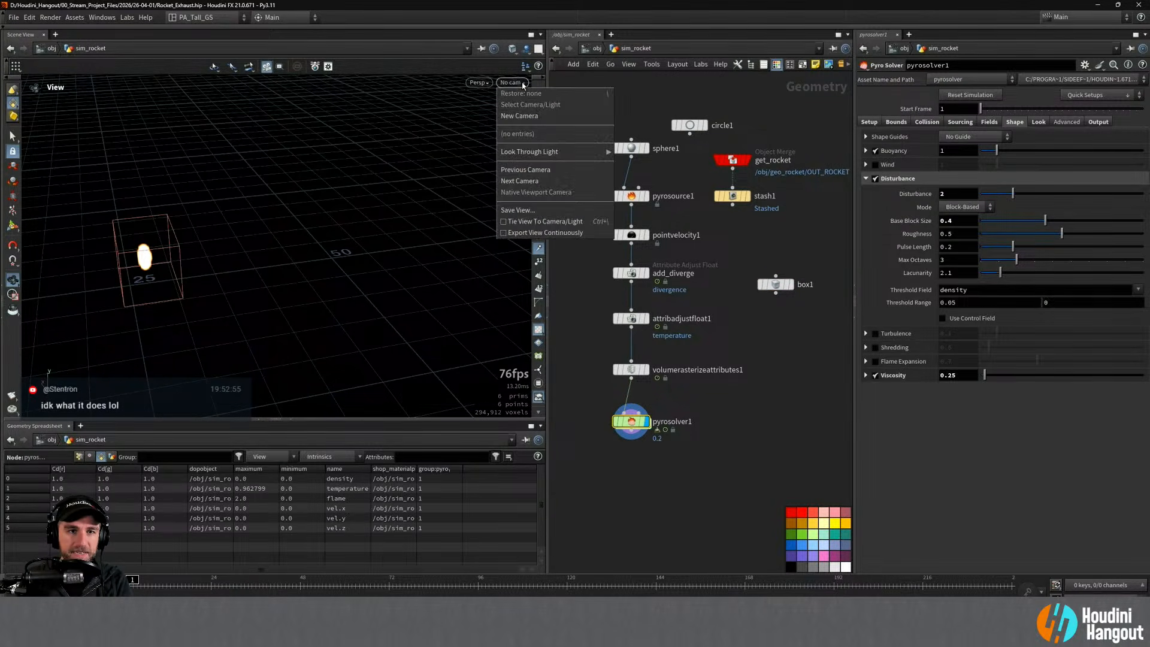
left_click(479, 83)
left_click(479, 83)
left_click(407, 154)
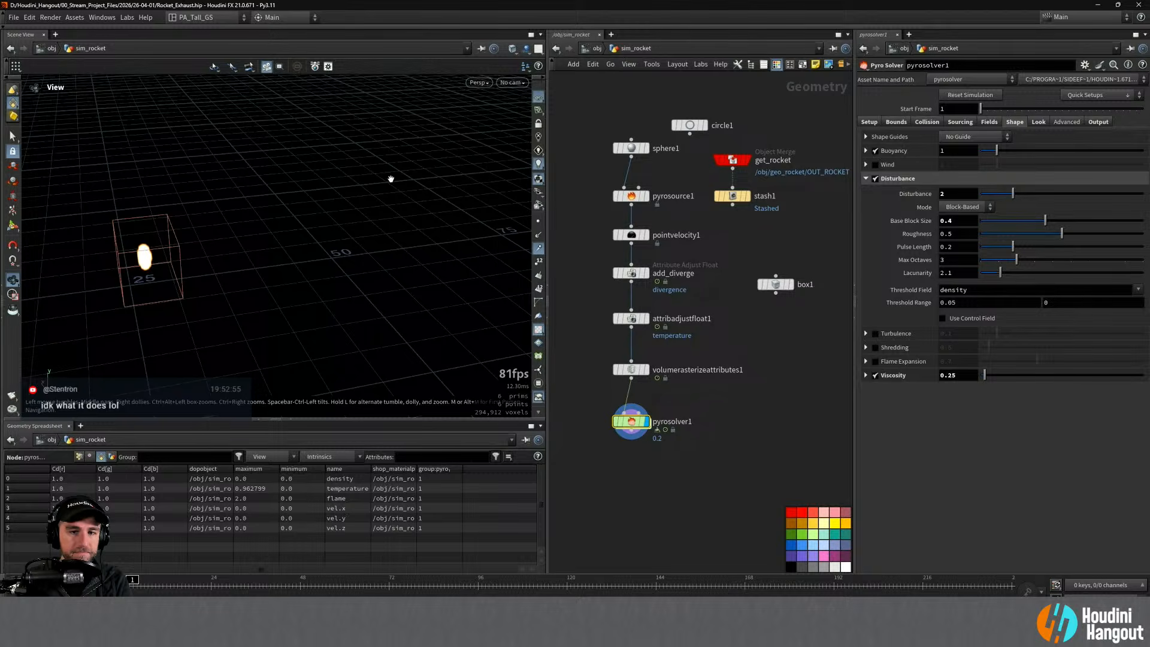
Step: Disable disturbance on the pyro solver and show the get_rocket node as a template
left_click(875, 178)
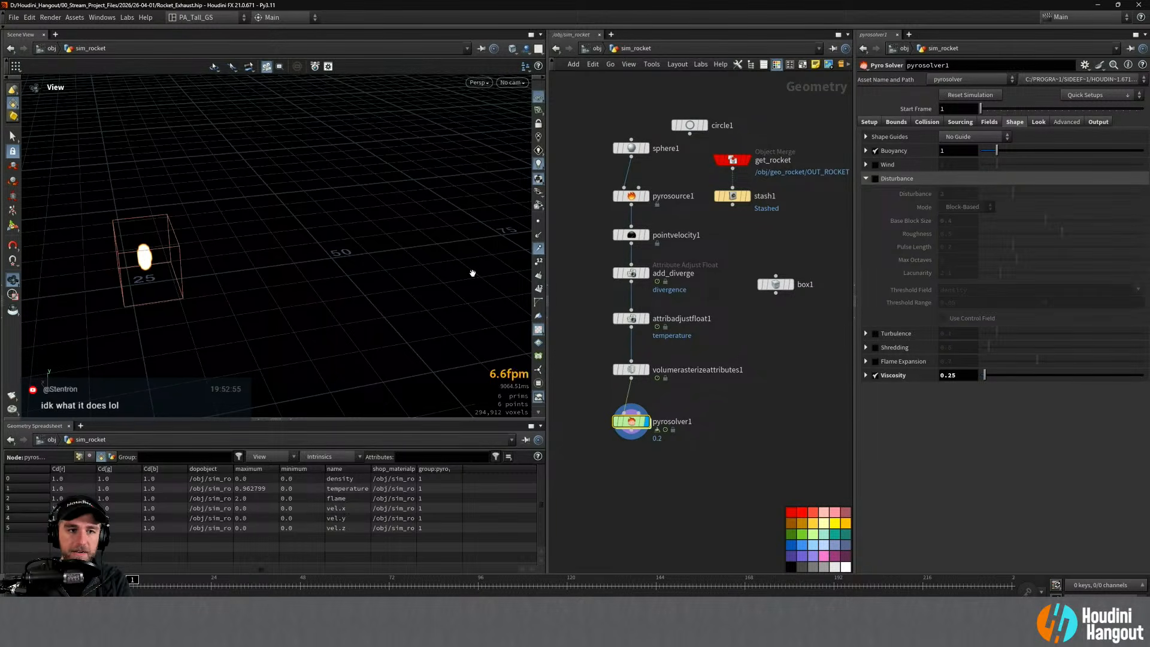
left_click_drag(419, 265, 380, 252)
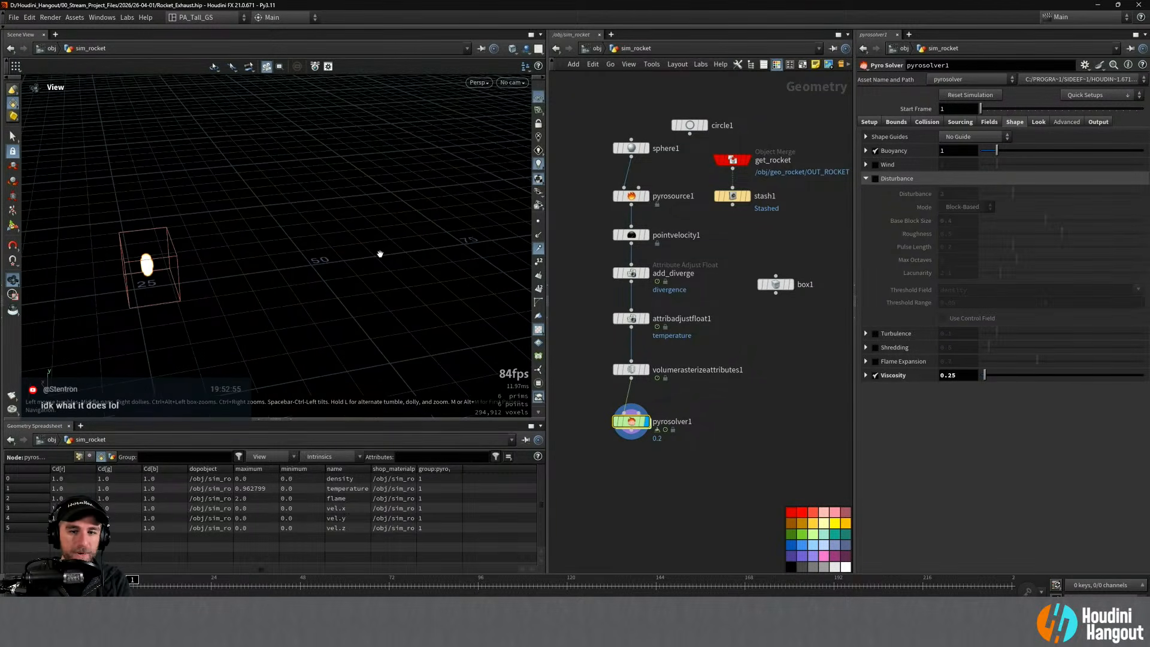
left_click(743, 160)
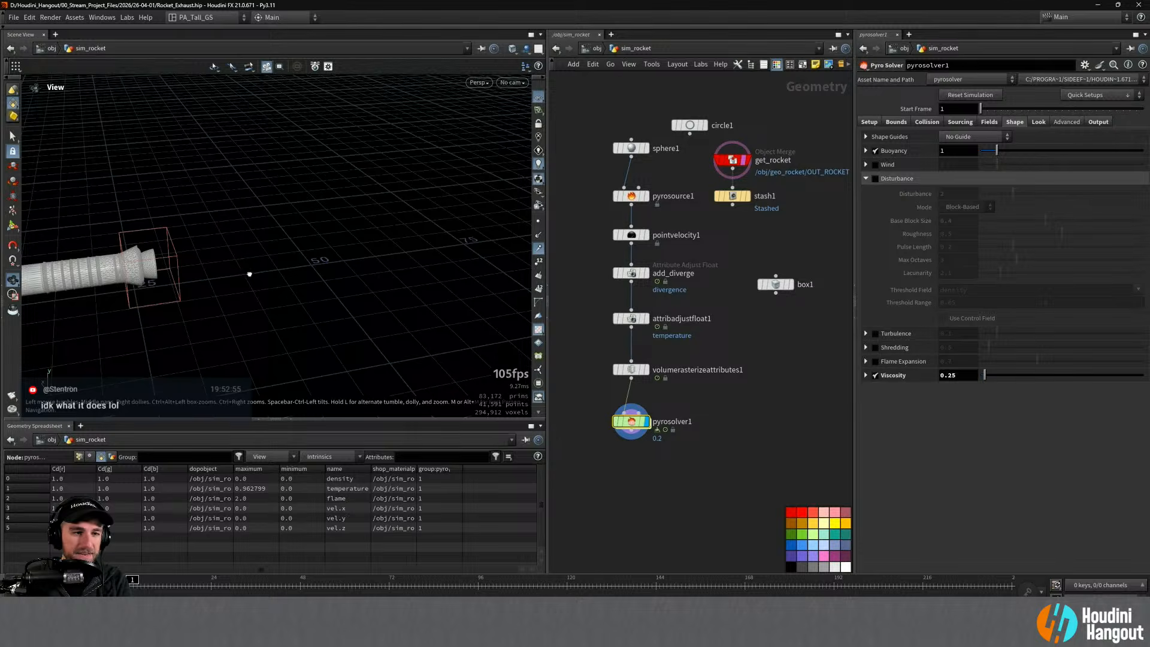
left_click_drag(249, 270, 294, 212)
Step: Close the old flipbook window and create a camera from the reframed view of the rocket nozzle and exhaust area
left_click(403, 582)
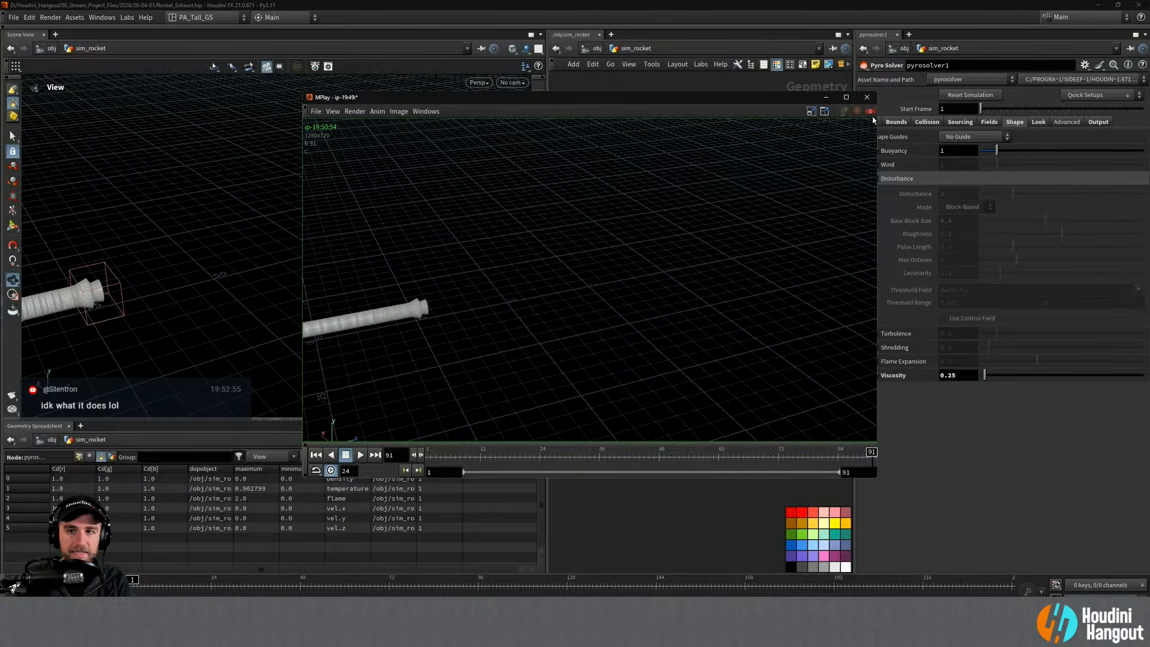
left_click(867, 97)
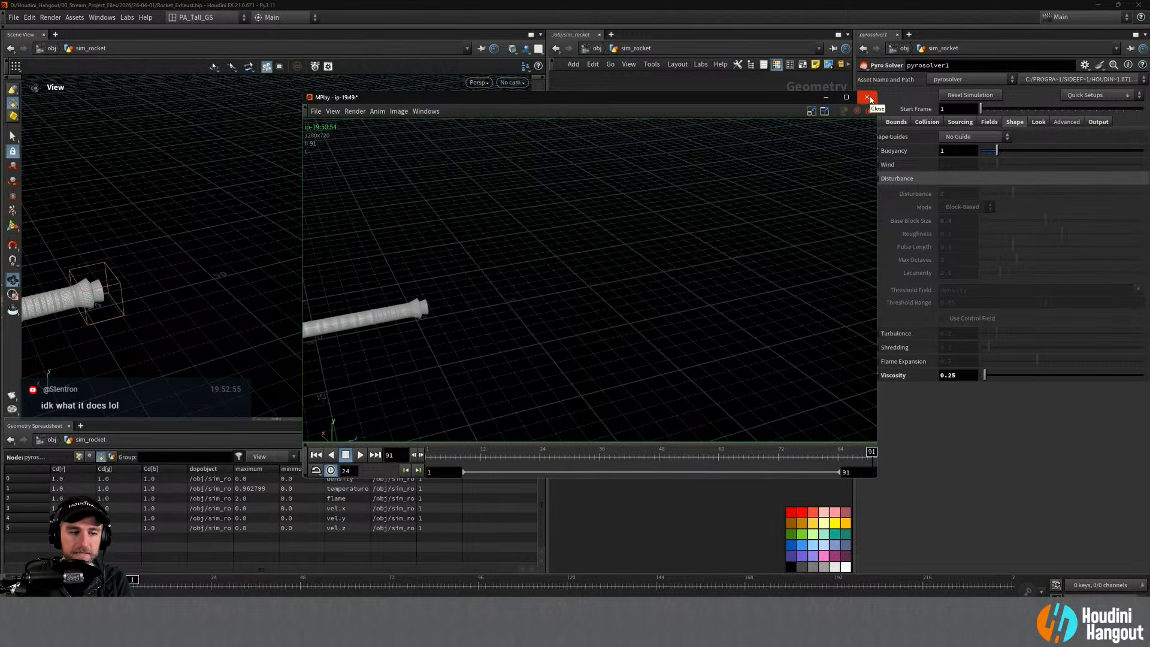
left_click_drag(337, 319, 326, 298)
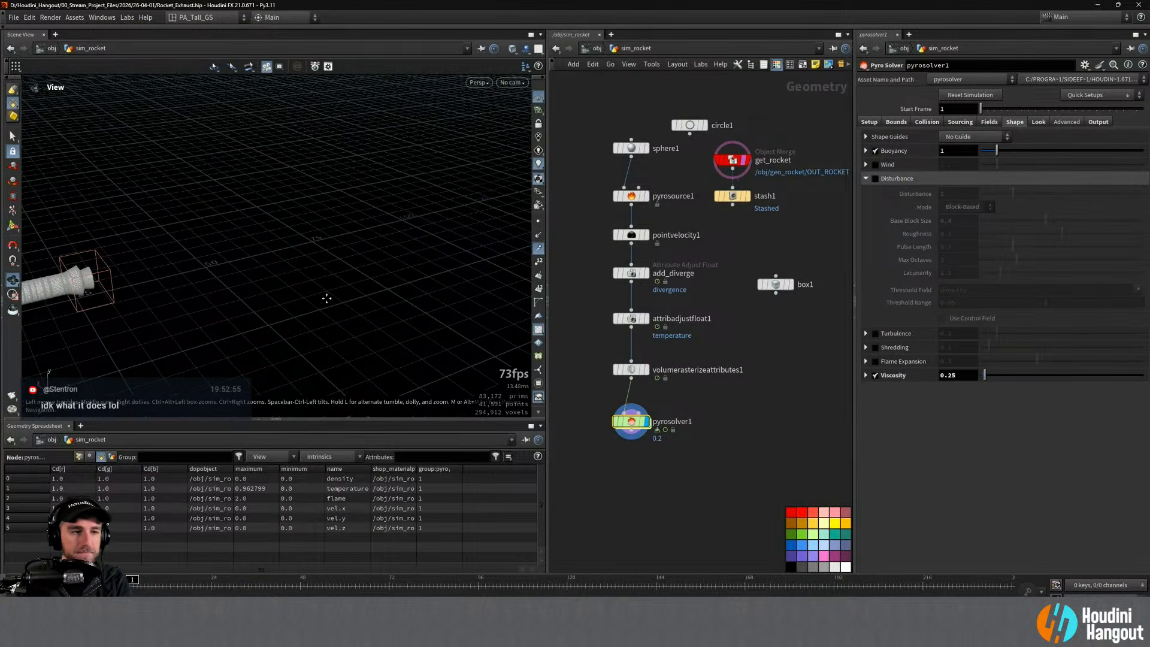
key("Tab")
type("camer")
key("Return")
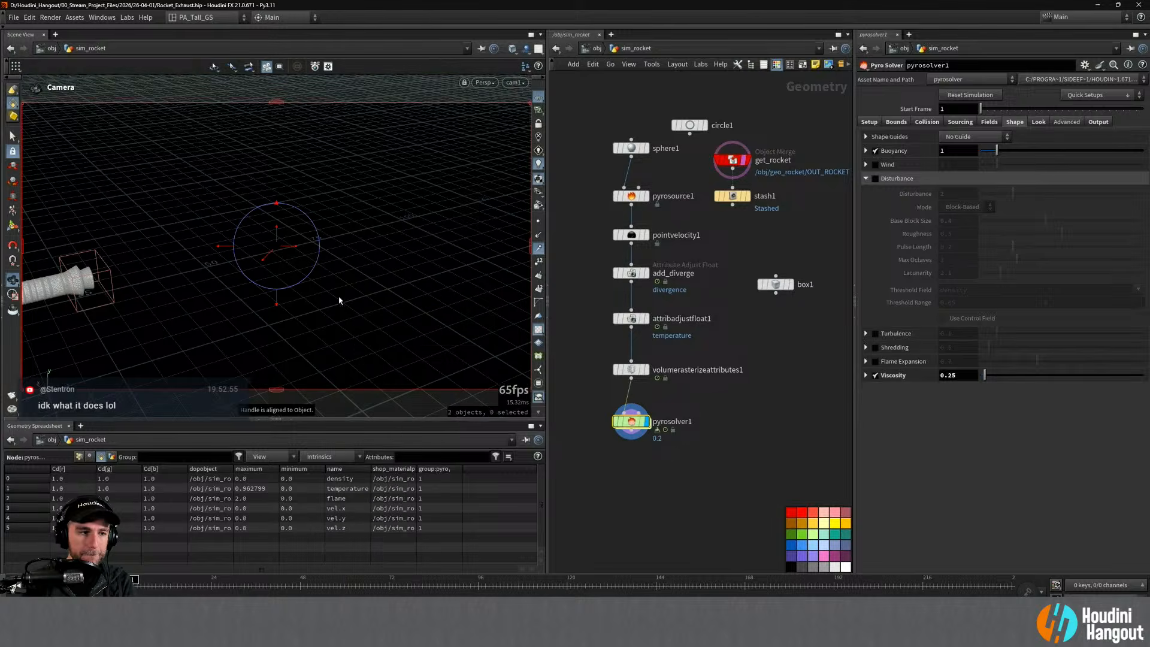
Step: Rename the new camera witness_cam and go back into the sim_rocket network
left_click_drag(705, 347, 705, 393)
double_click(724, 394)
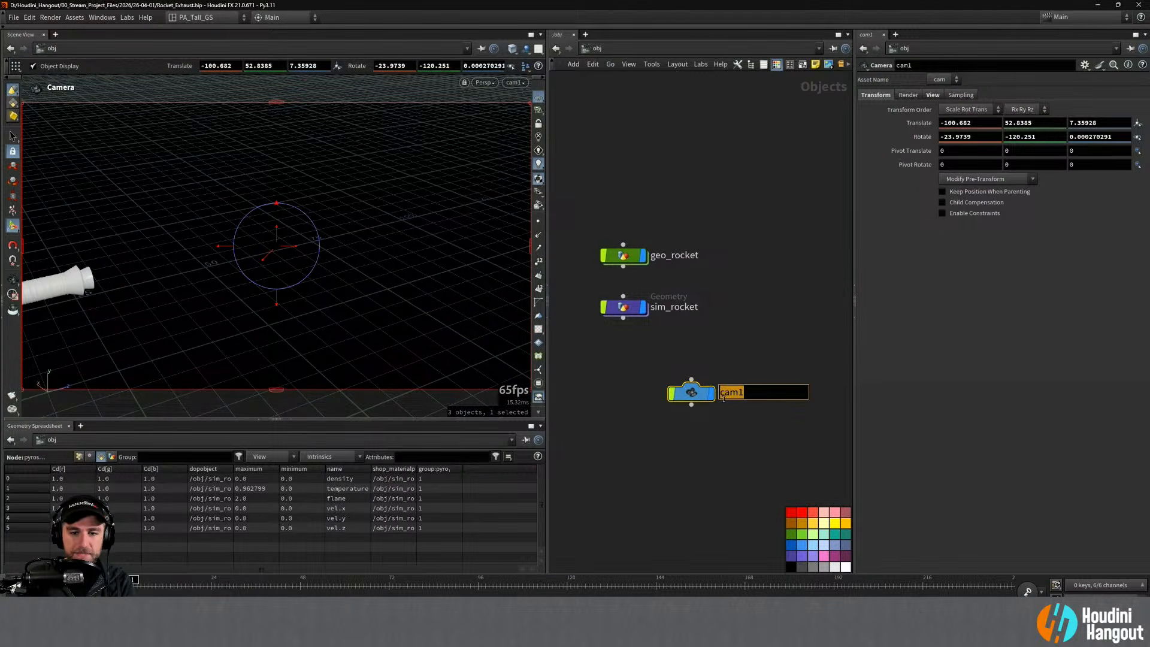
type("wi")
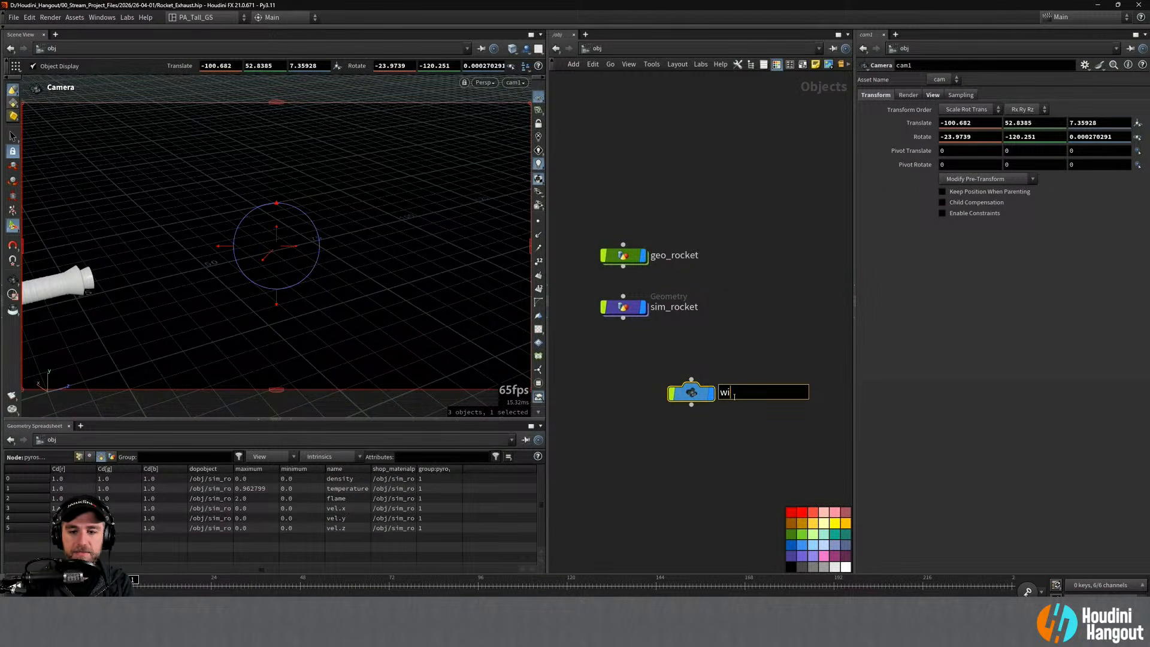
type("tness_cam")
key("Return")
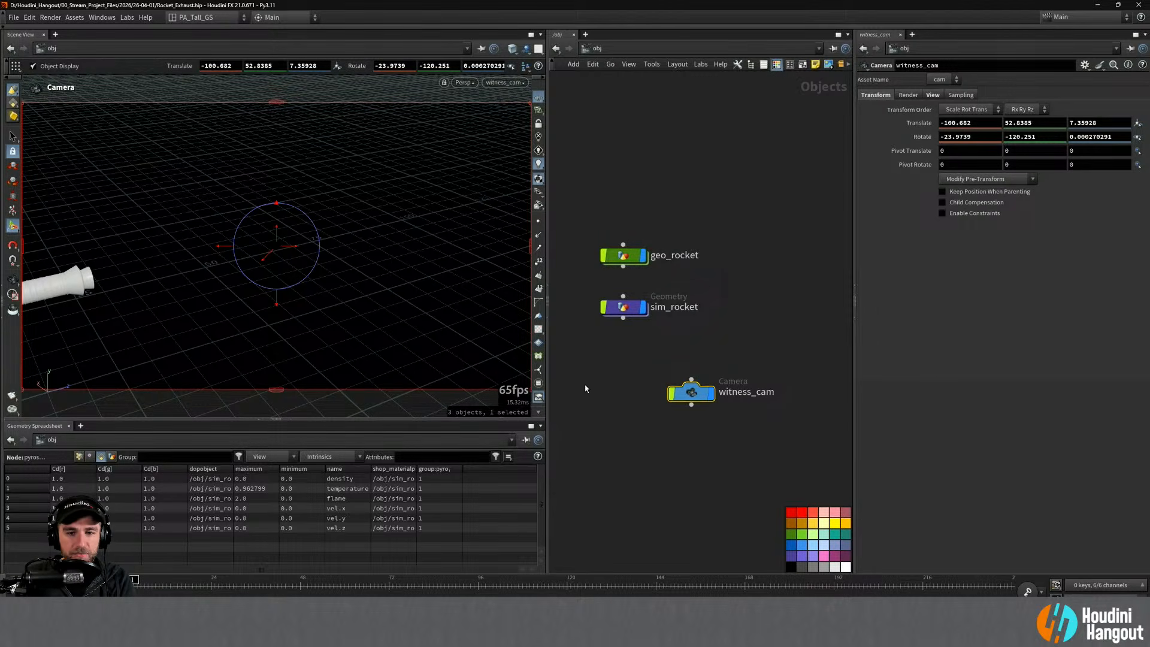
double_click(623, 307)
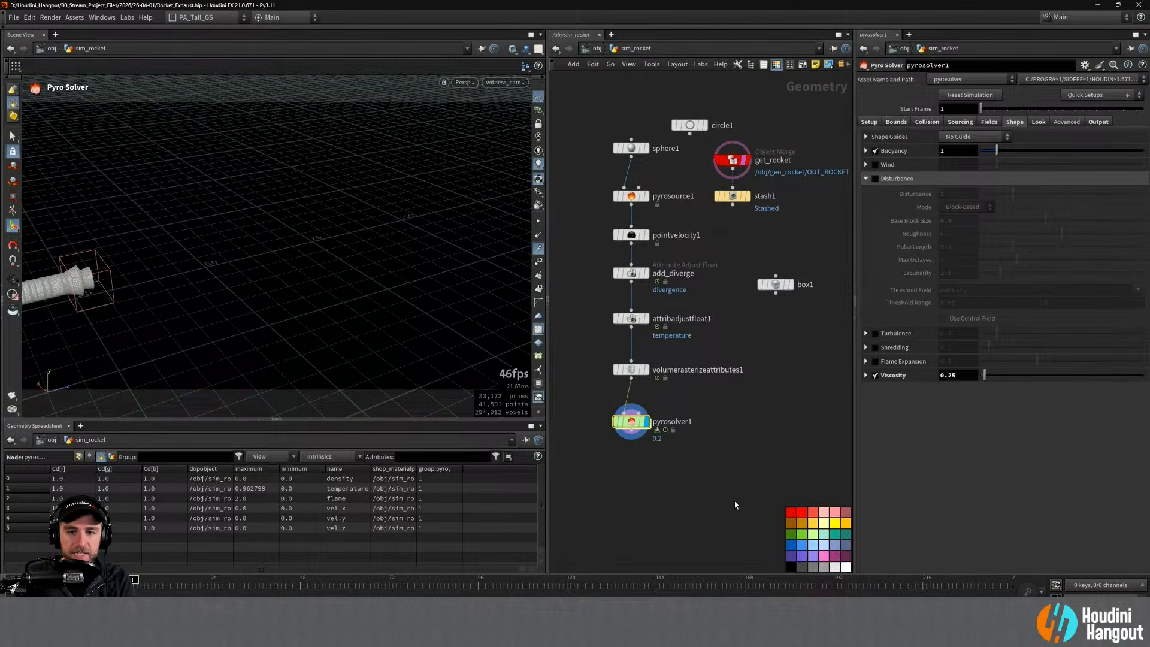
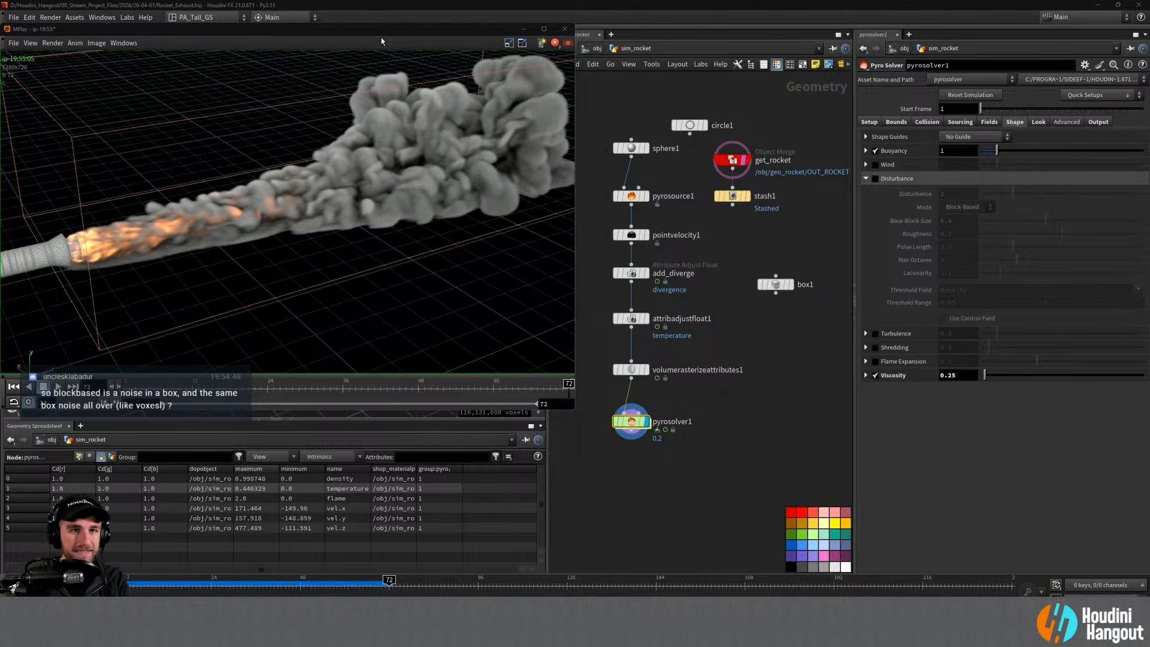
Step: Play back the flipbook of the exhaust simulated without disturbance, then close it
left_click_drag(382, 32, 579, 104)
left_click(254, 459)
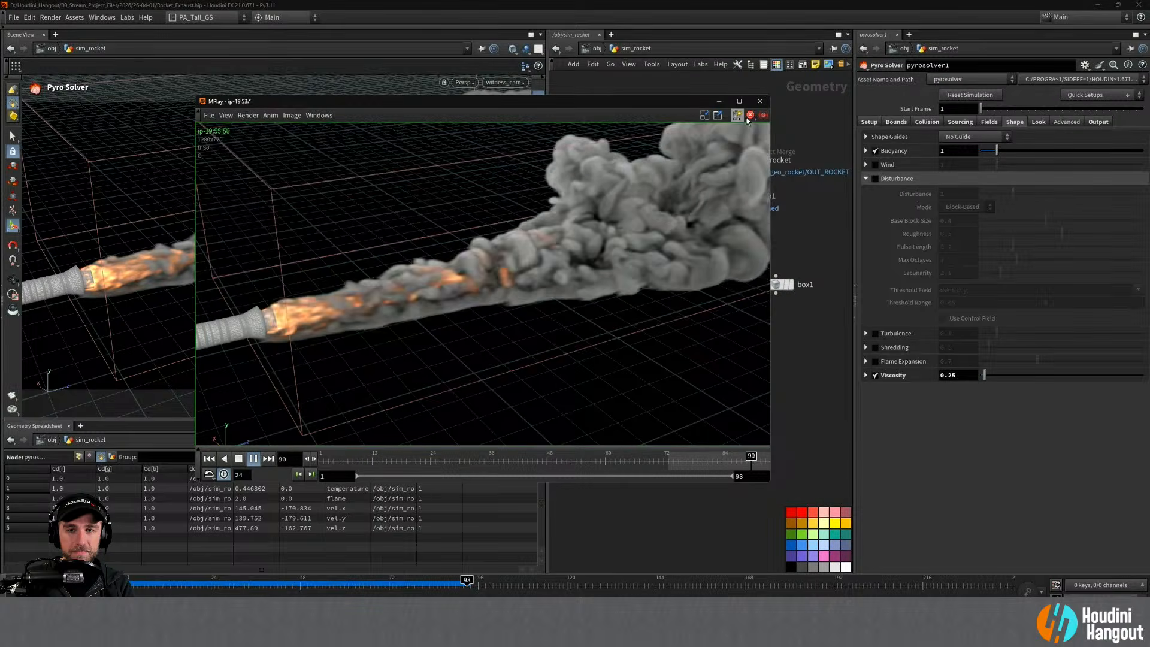
left_click(599, 511)
key("Escape")
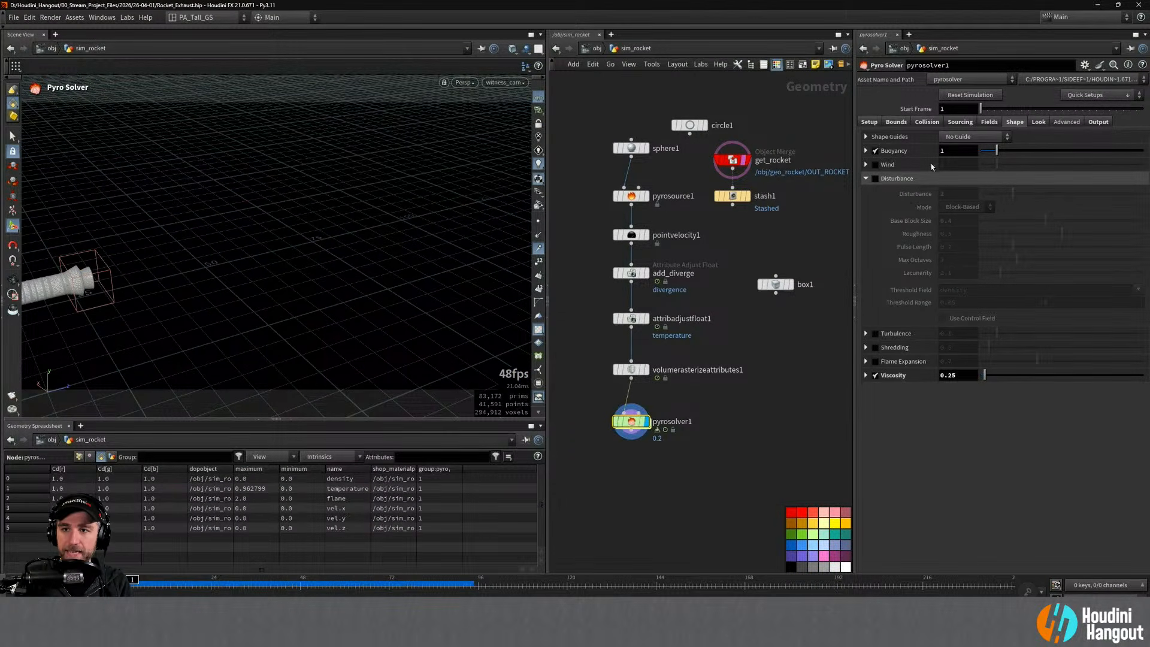
Step: Set the pyro solver's shape guide to Disturbance, with disturbance enabled again, and run the simulation for the first 13 frames
left_click(973, 137)
left_click(959, 162)
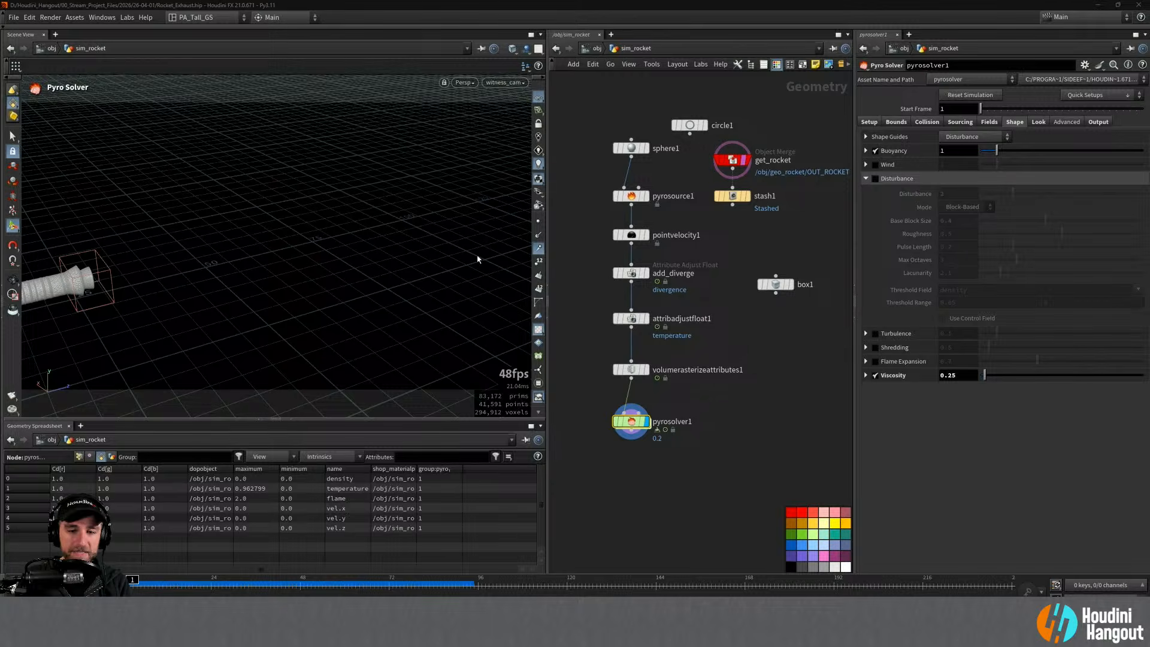
left_click(875, 179)
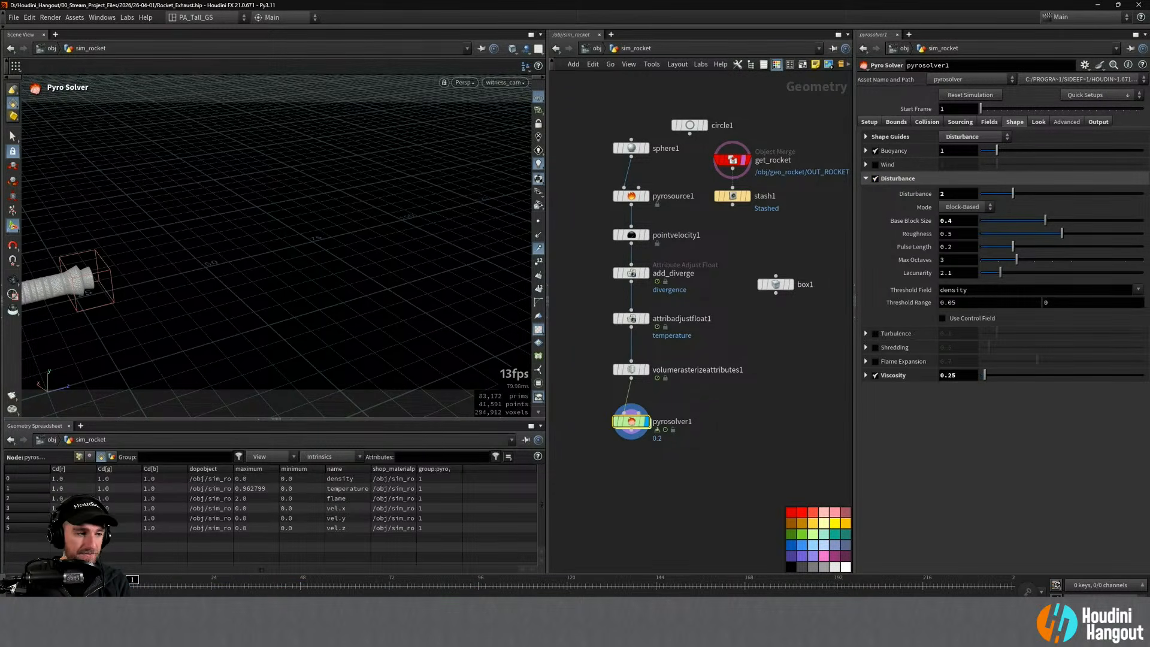
key("Up")
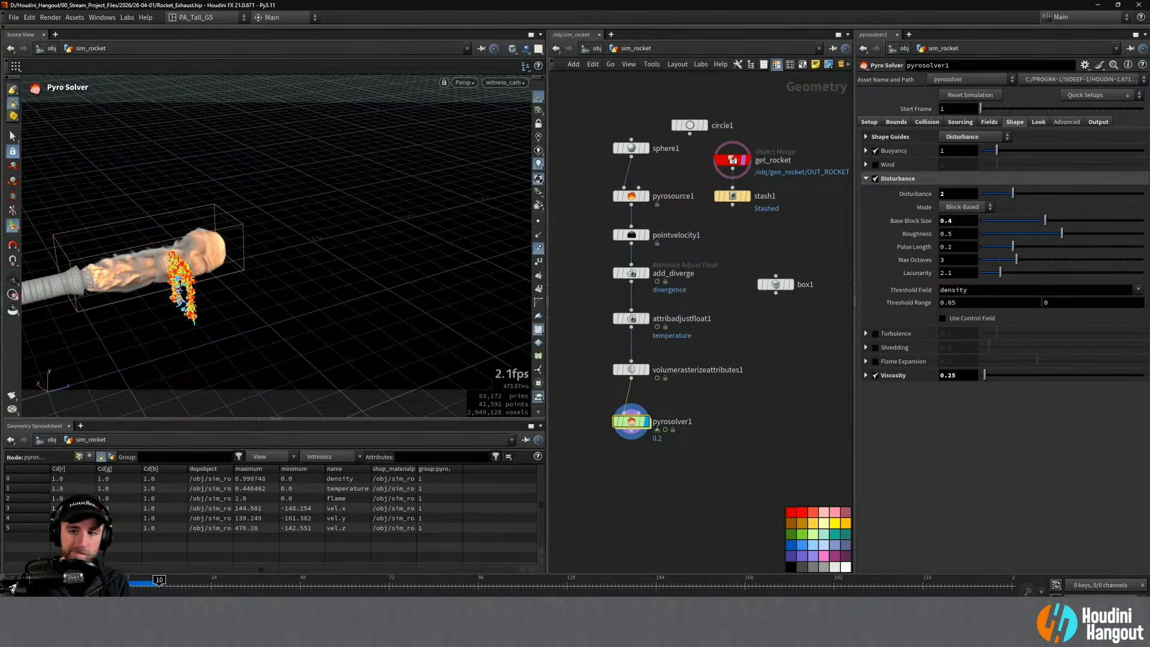
Step: Set the shape guide's plane orientation to YZ Plane and examine the disturbance vectors around the exhaust from the side
left_click(864, 137)
left_click(958, 166)
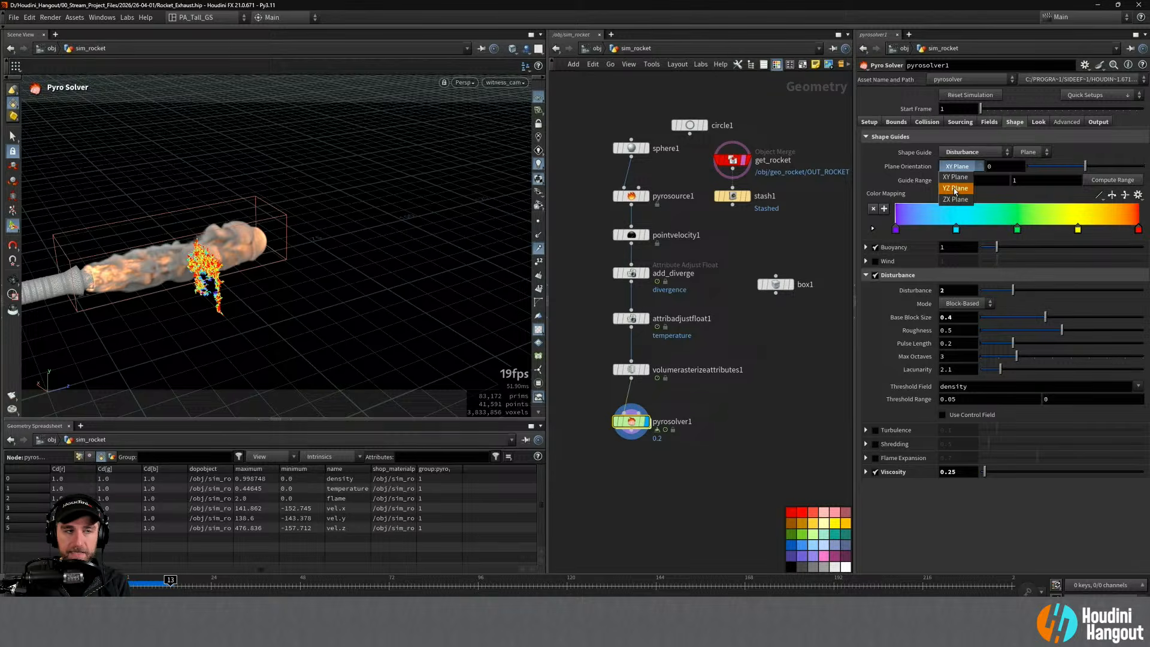
left_click(956, 189)
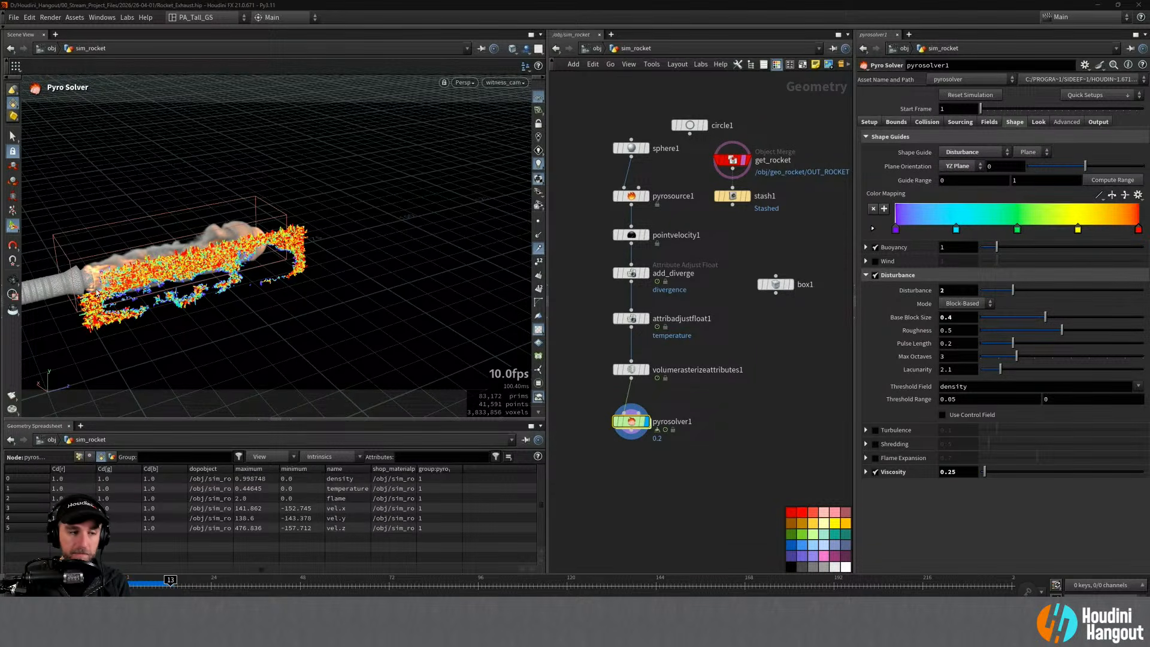
right_click_drag(107, 300, 230, 284, "alt")
left_click_drag(230, 285, 222, 217, "alt")
key("Escape")
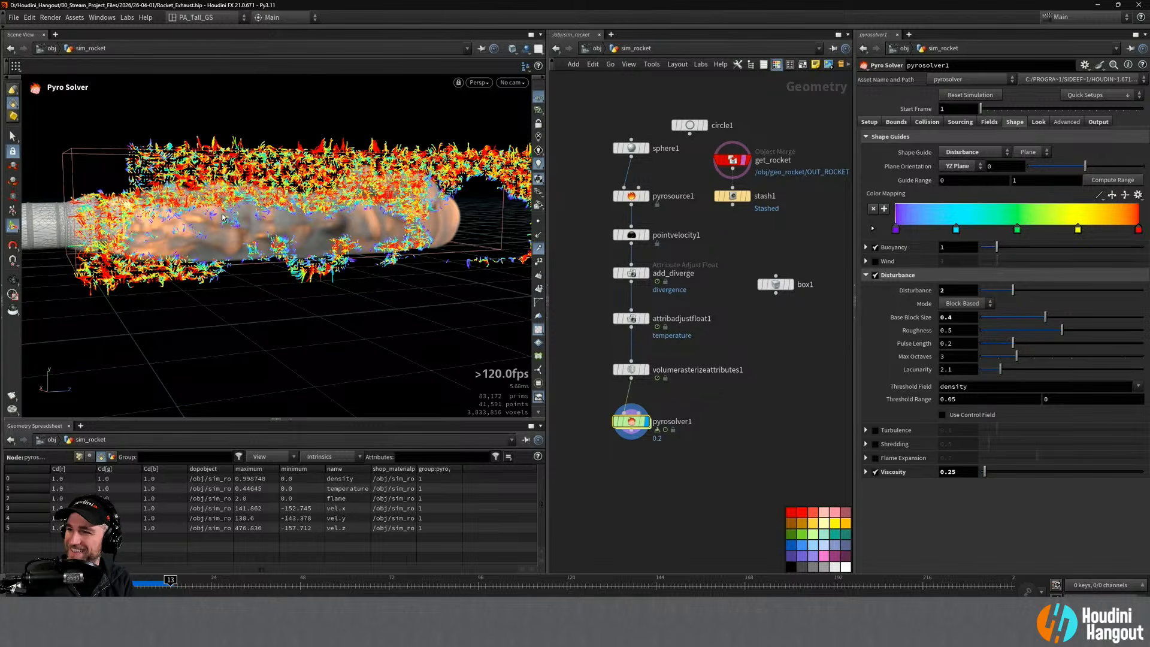
right_click_drag(256, 218, 249, 218, "alt")
middle_click_drag(249, 218, 249, 238, "alt")
right_click_drag(249, 239, 251, 206, "alt")
middle_click_drag(252, 206, 246, 226, "alt")
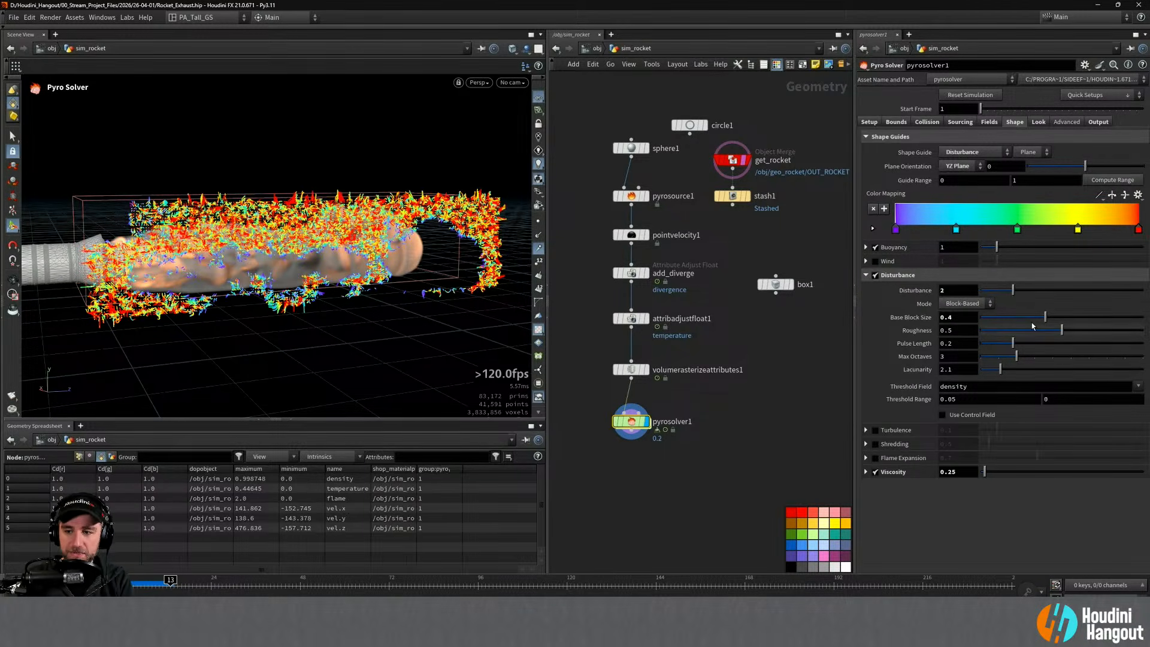
Step: Try disturbance Base Block Size values of 0.111, 0.745 and 0.485, comparing the guide pattern around the exhaust
left_click_drag(1046, 317, 999, 323)
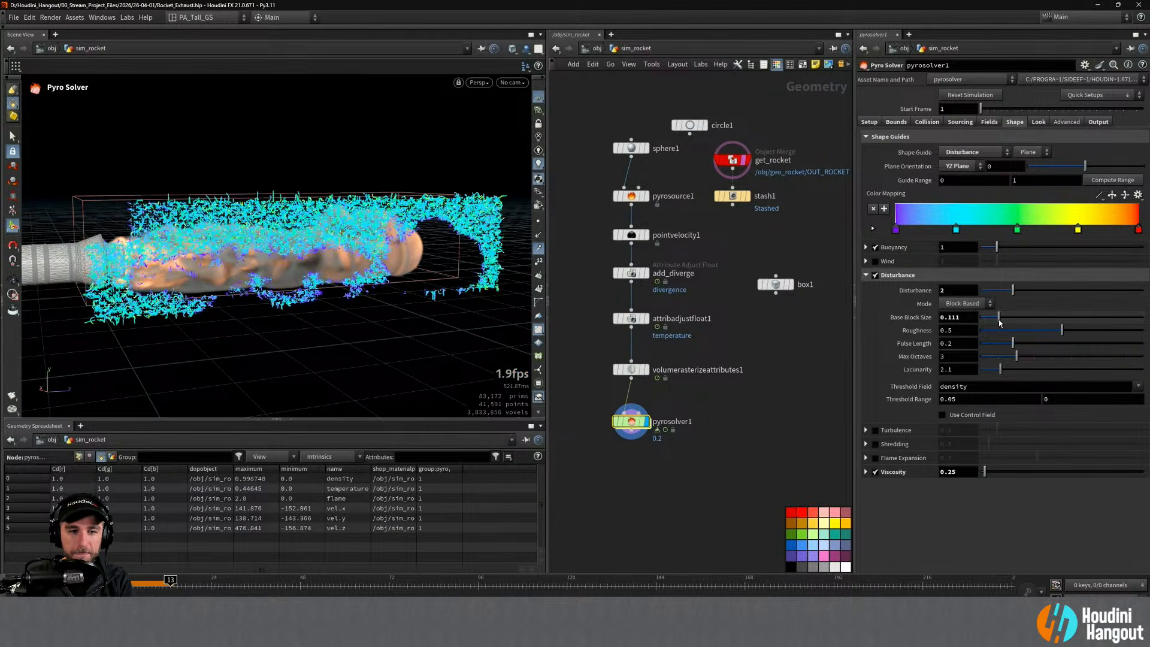
right_click_drag(323, 240, 365, 275, "alt")
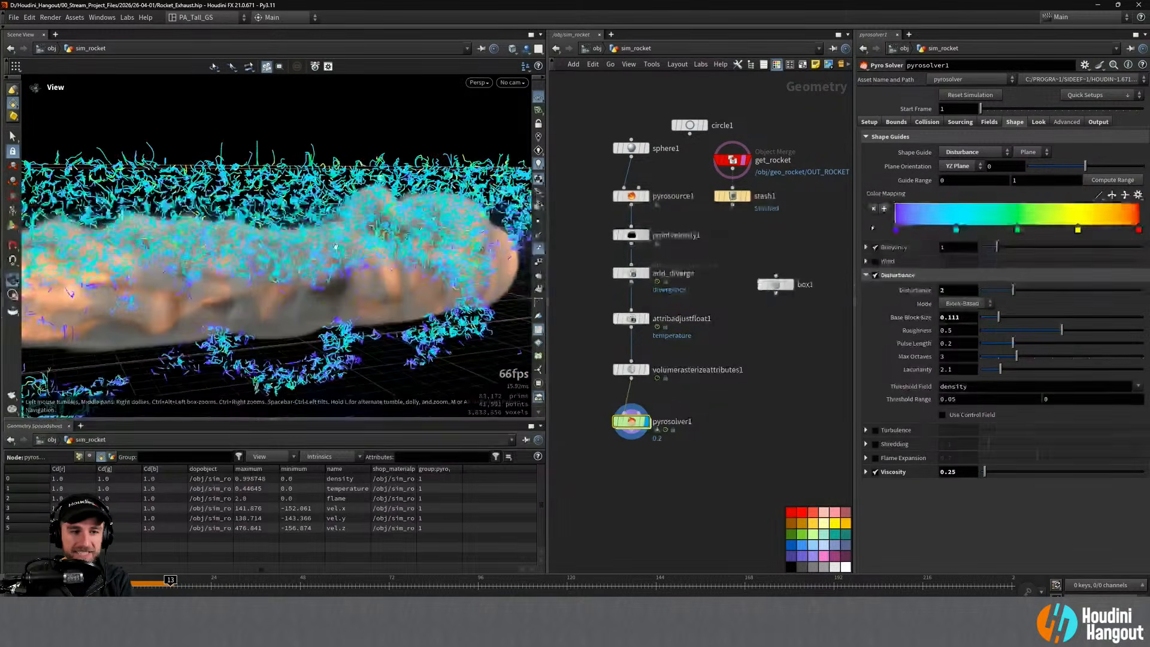
left_click_drag(365, 257, 350, 238, "alt")
right_click_drag(350, 237, 321, 219, "alt")
left_click_drag(320, 219, 293, 216, "alt")
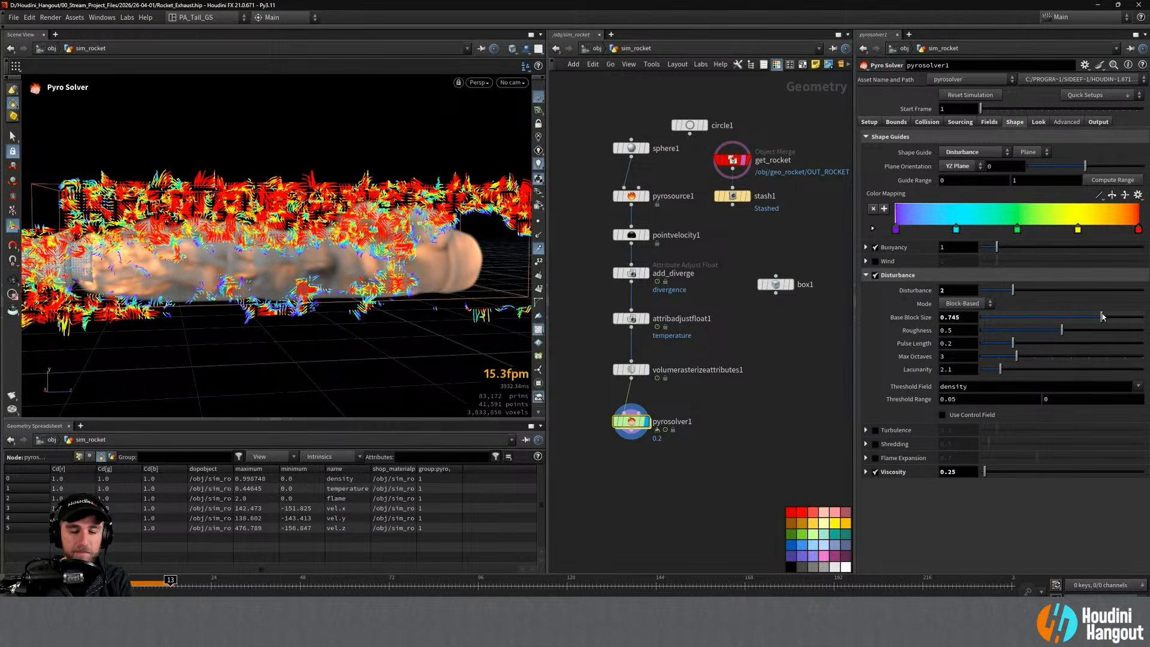
left_click_drag(1086, 317, 1059, 318)
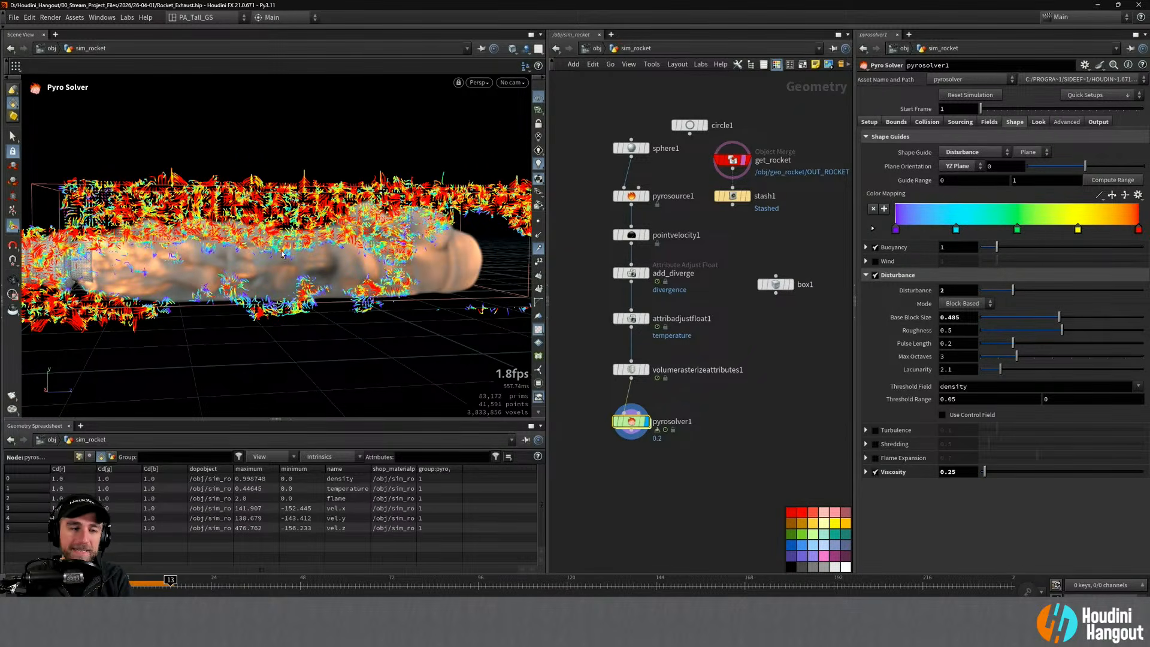
left_click_drag(240, 215, 293, 209, "alt")
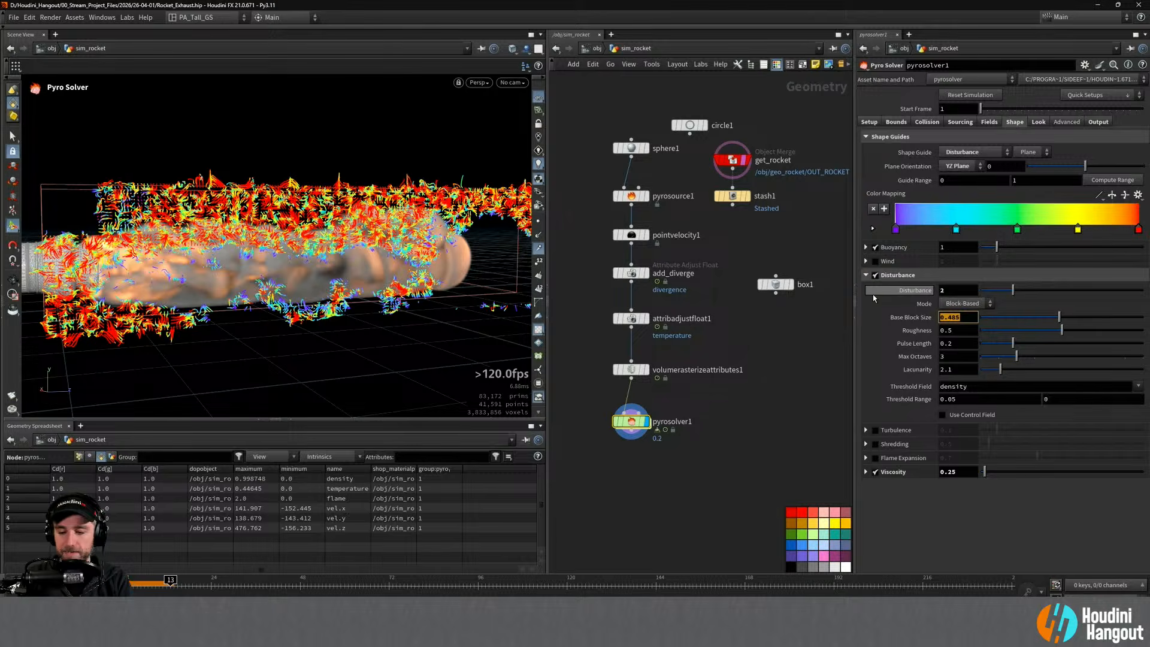
Step: Set the disturbance Base Block Size back to 0.4 and enable Use Control Field with speed as the control field
mouse_move(872, 294)
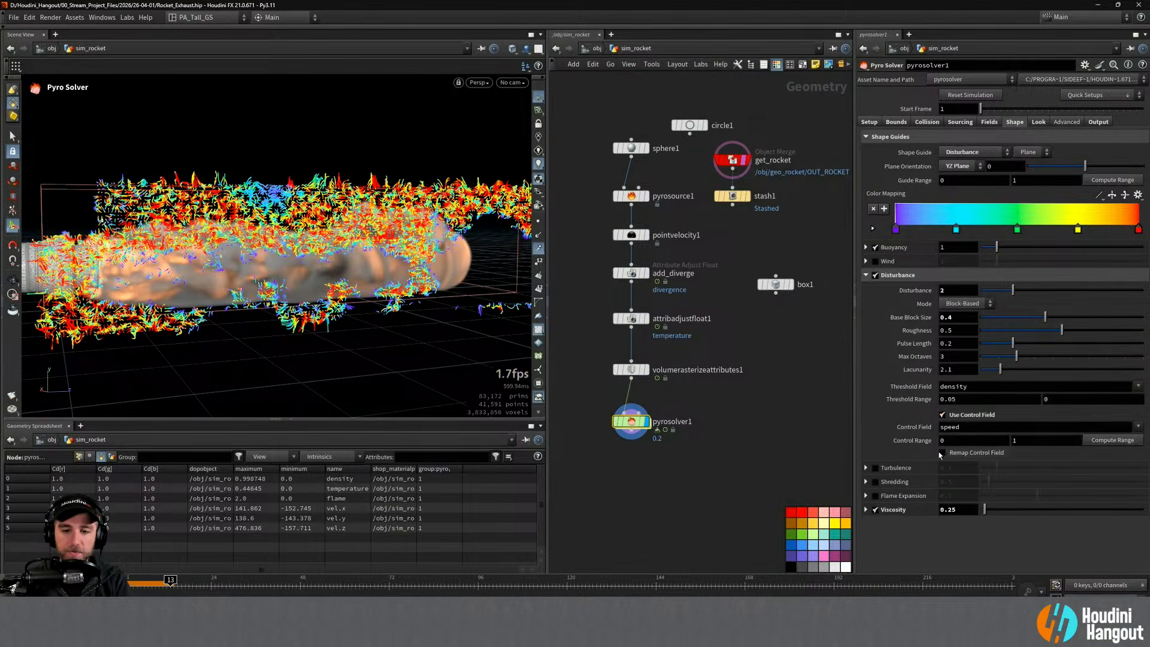
left_click_drag(228, 231, 238, 229, "alt")
left_click_drag(251, 231, 189, 225, "alt")
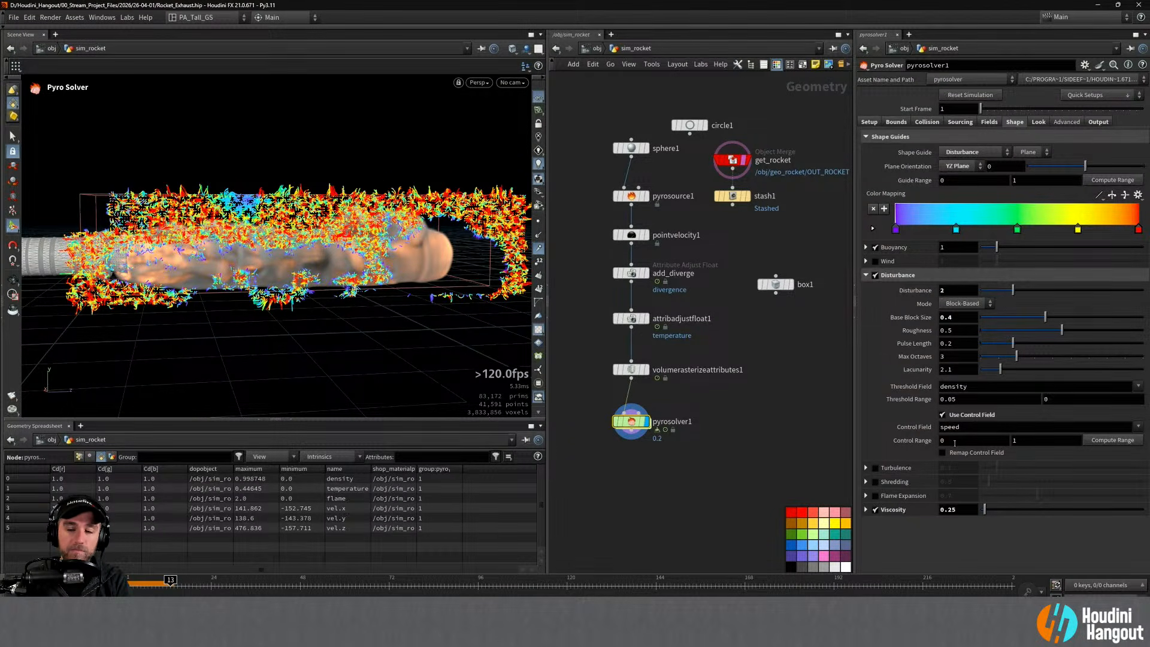
Step: Compute the disturbance control range from the speed field and examine how the guide vectors around the exhaust respond
left_click(955, 441)
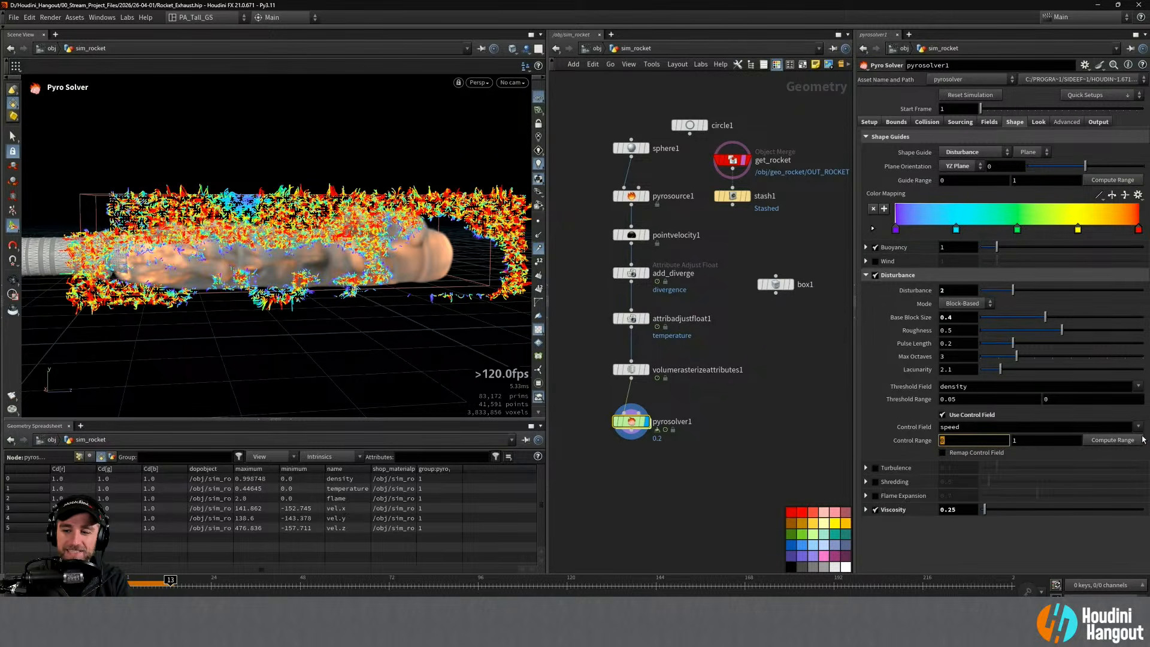
left_click(1118, 440)
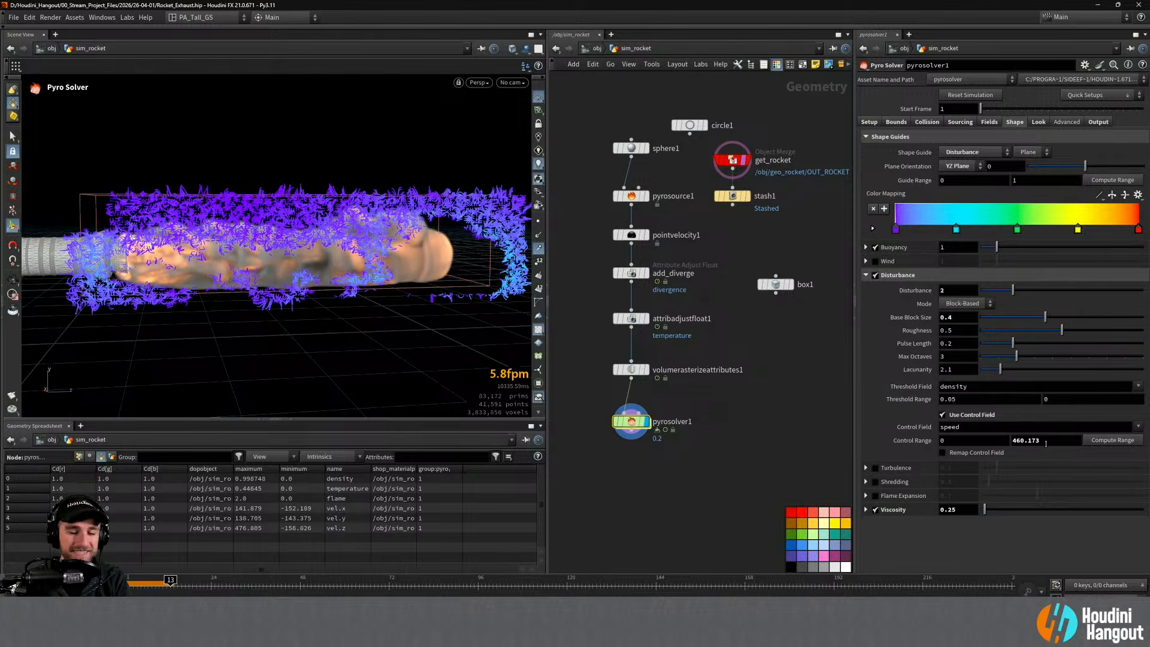
scroll(359, 234, "down", 4)
mouse_move(333, 243)
left_mouse_down("alt")
mouse_move(430, 245)
mouse_move(326, 259)
mouse_move(335, 247)
left_mouse_up("alt")
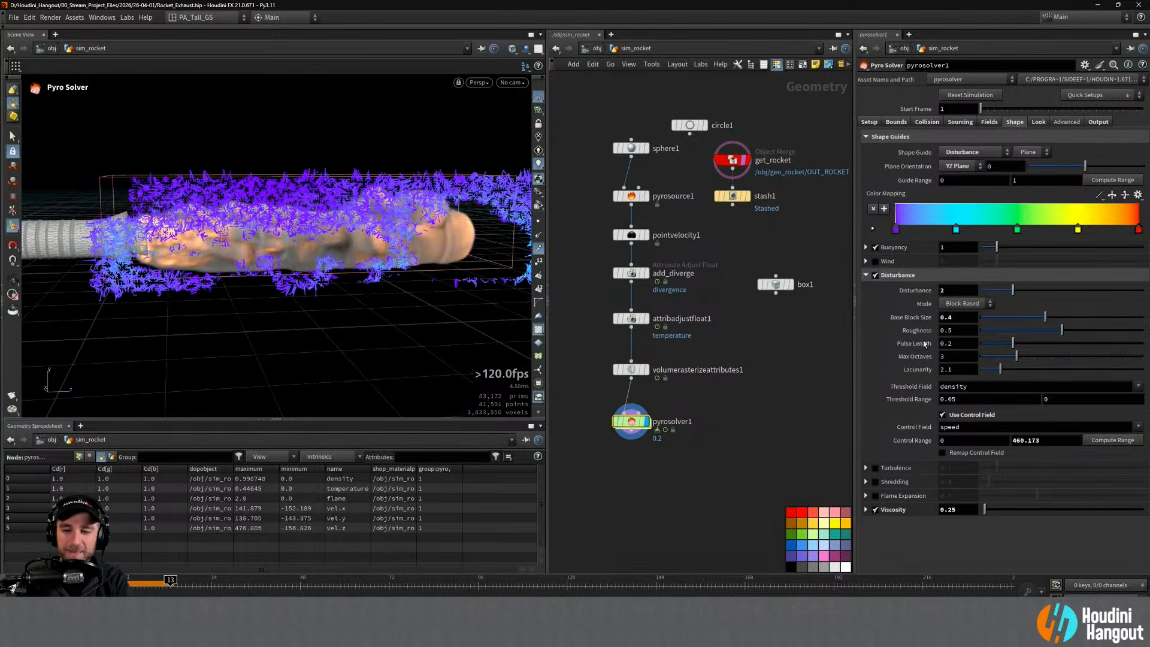
Step: Try a disturbance Control Range maximum of 100 with minimum values of 1 and 0.5
left_click(954, 441)
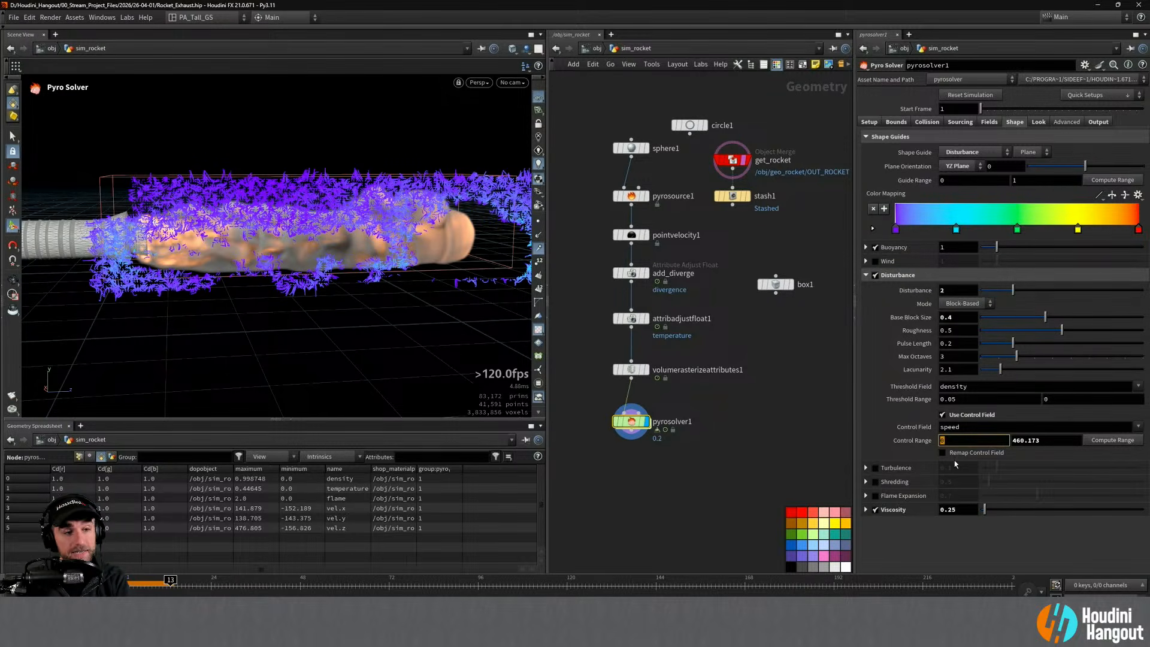
key("Tab")
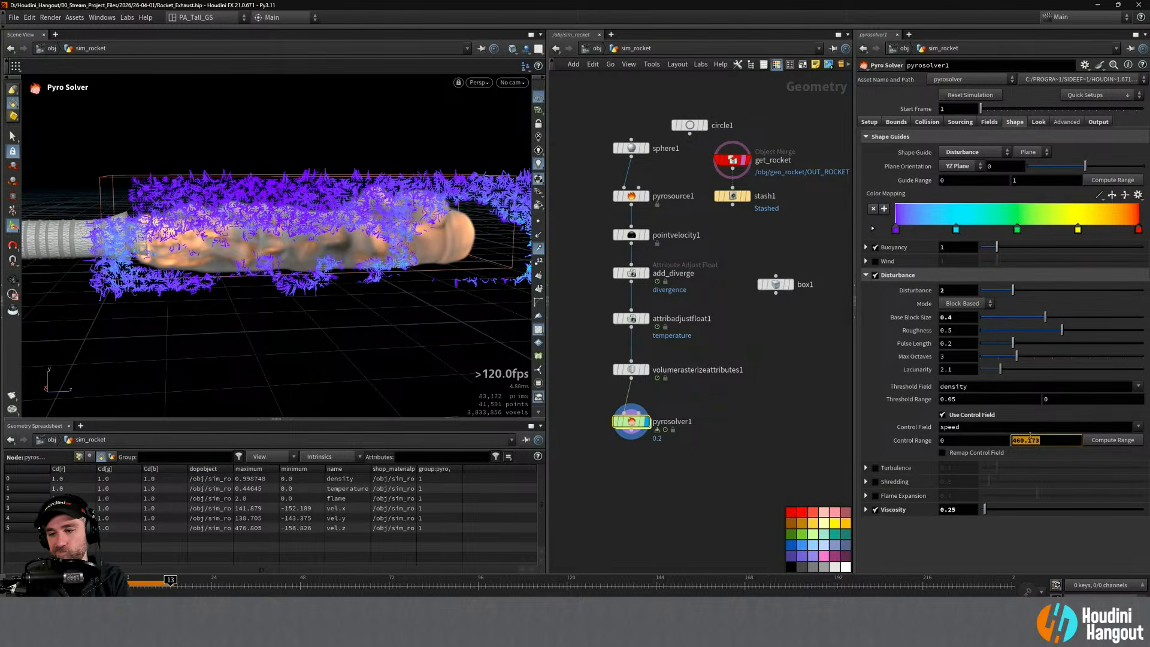
type("100")
key("Return")
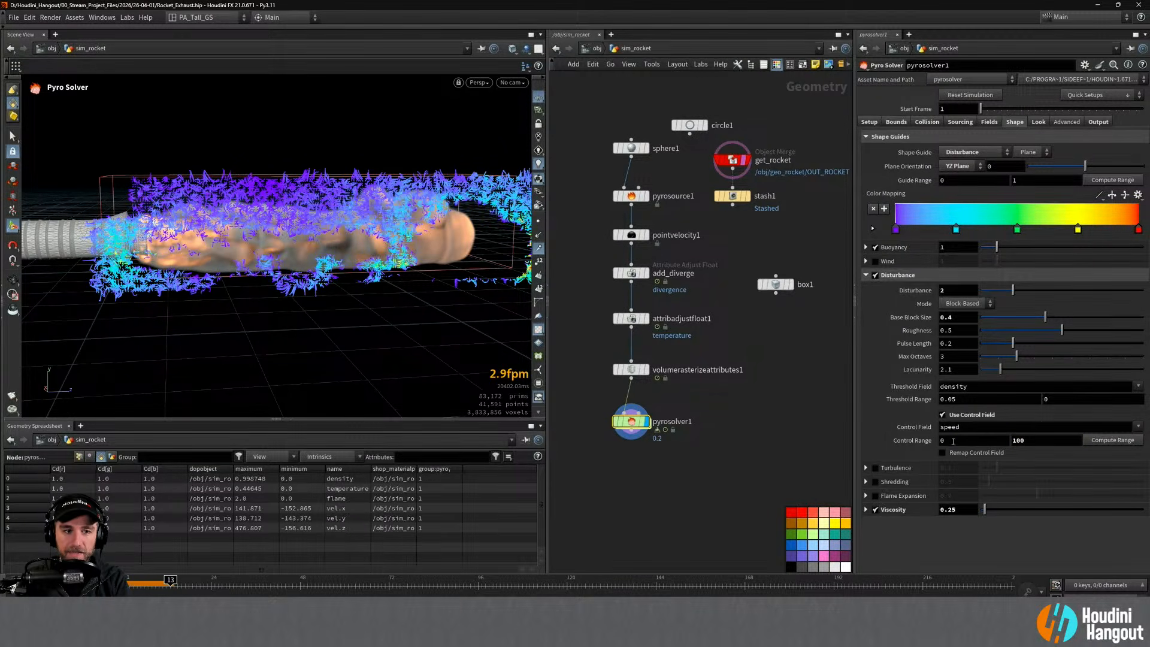
left_click(953, 443)
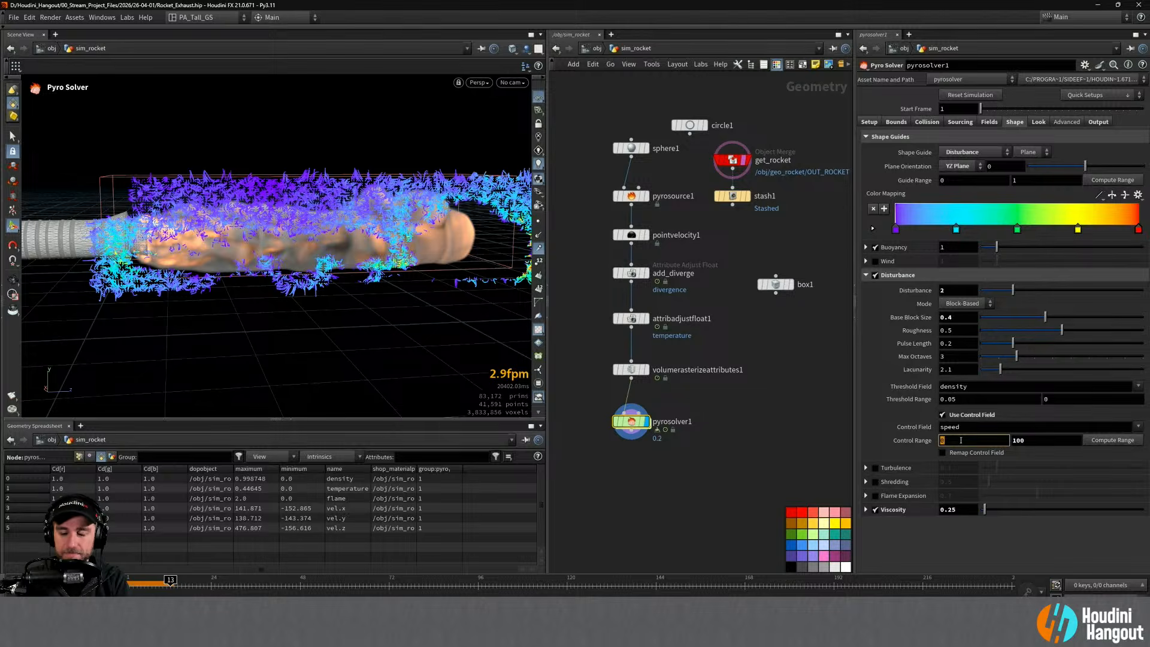
type("1")
key("Return")
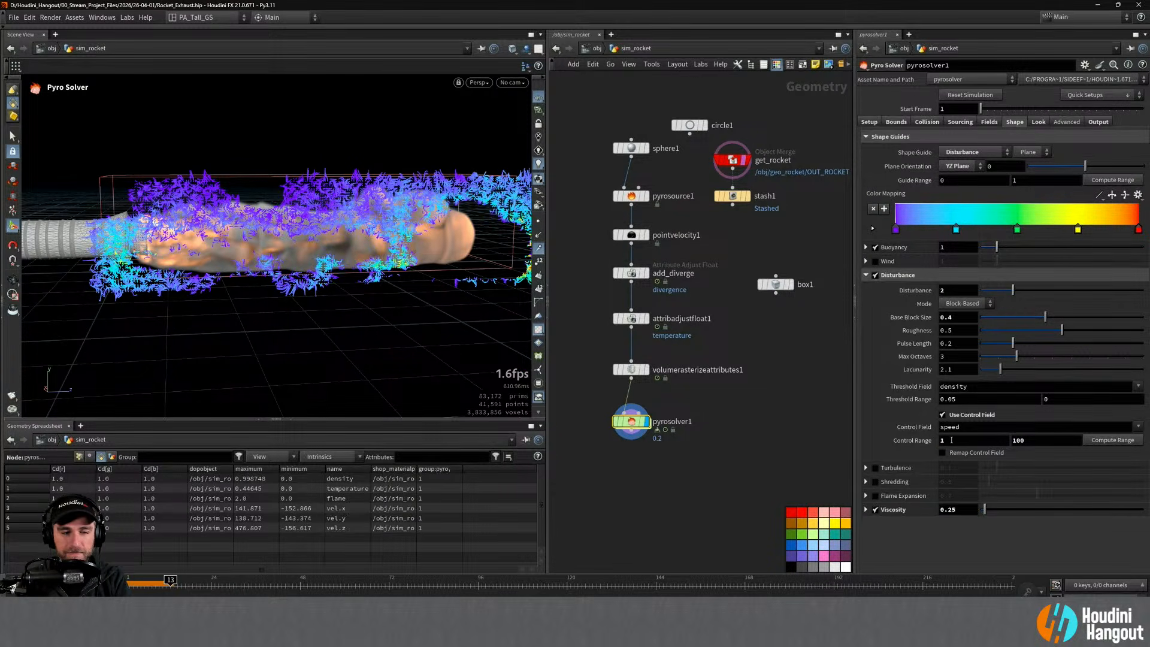
left_click(952, 440)
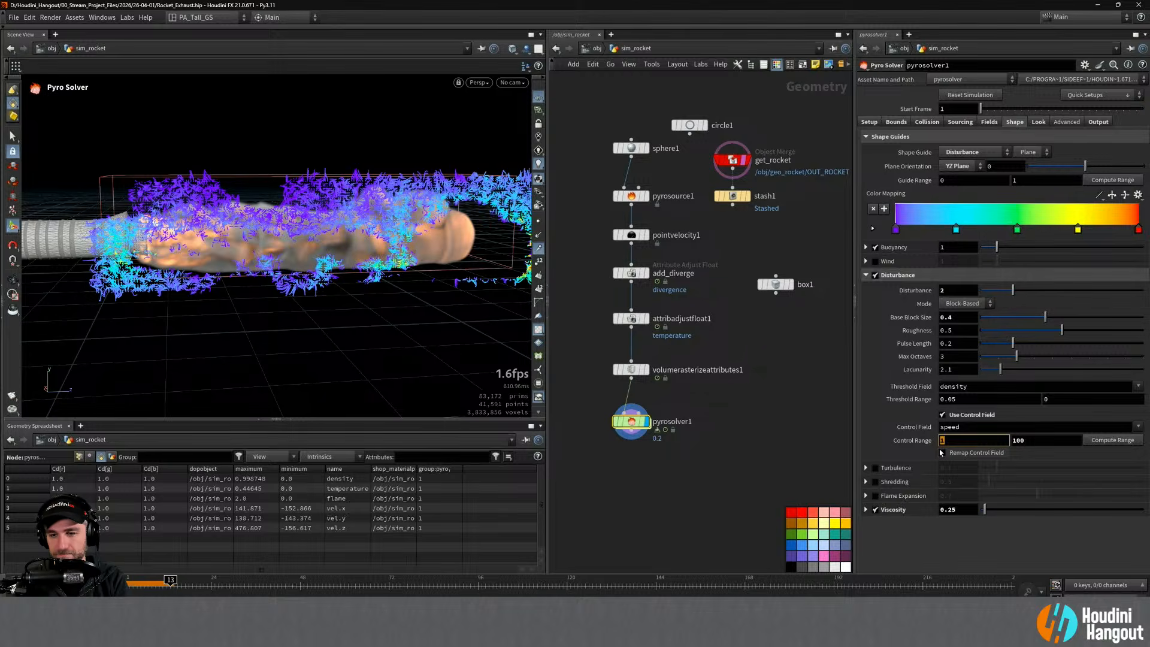
type("0.5")
key("Return")
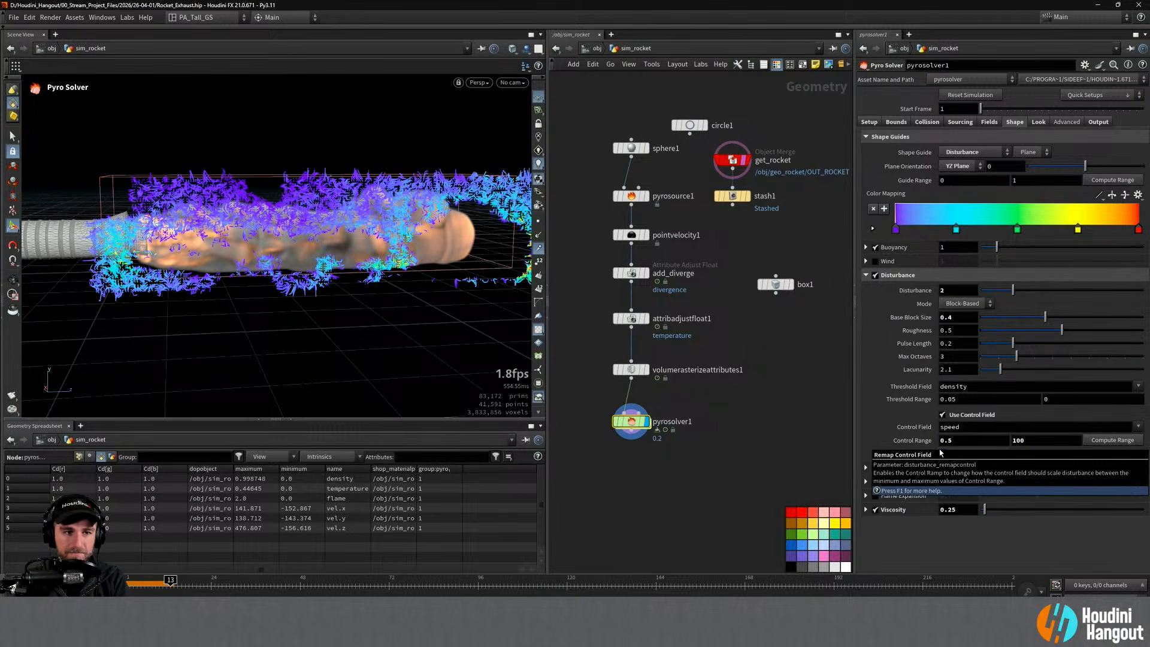
Step: Set the disturbance Control Range minimum to 1 and its maximum to 25, after trying a maximum of 50
left_click(952, 440)
type("1")
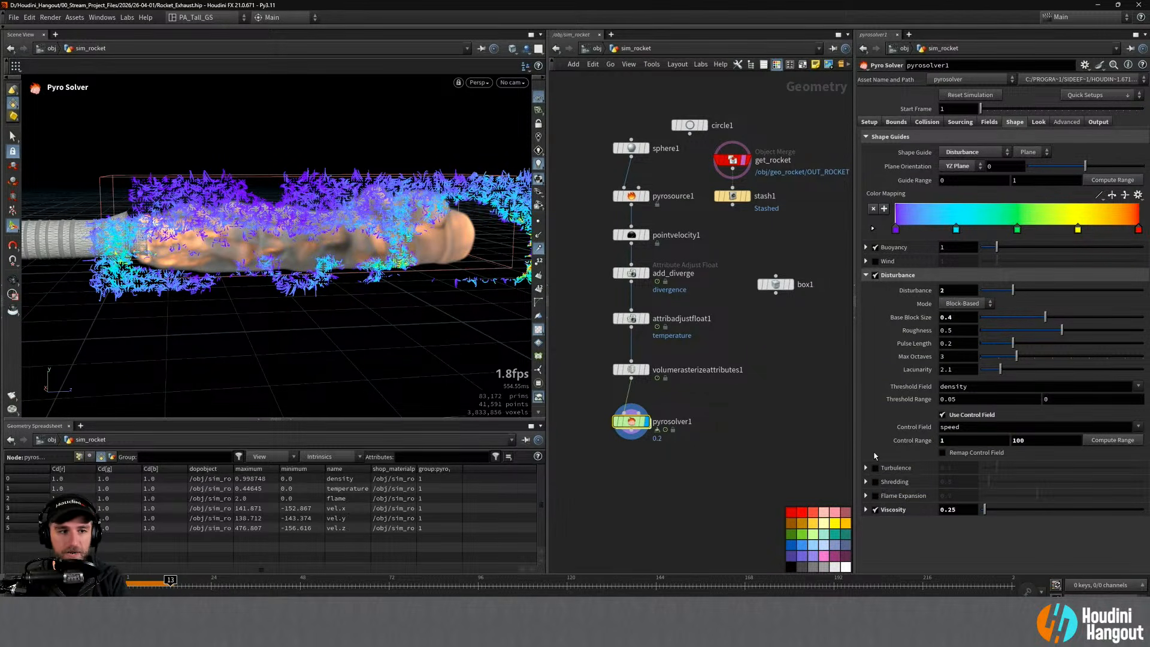
key("Return")
left_click_drag(1027, 440, 970, 439)
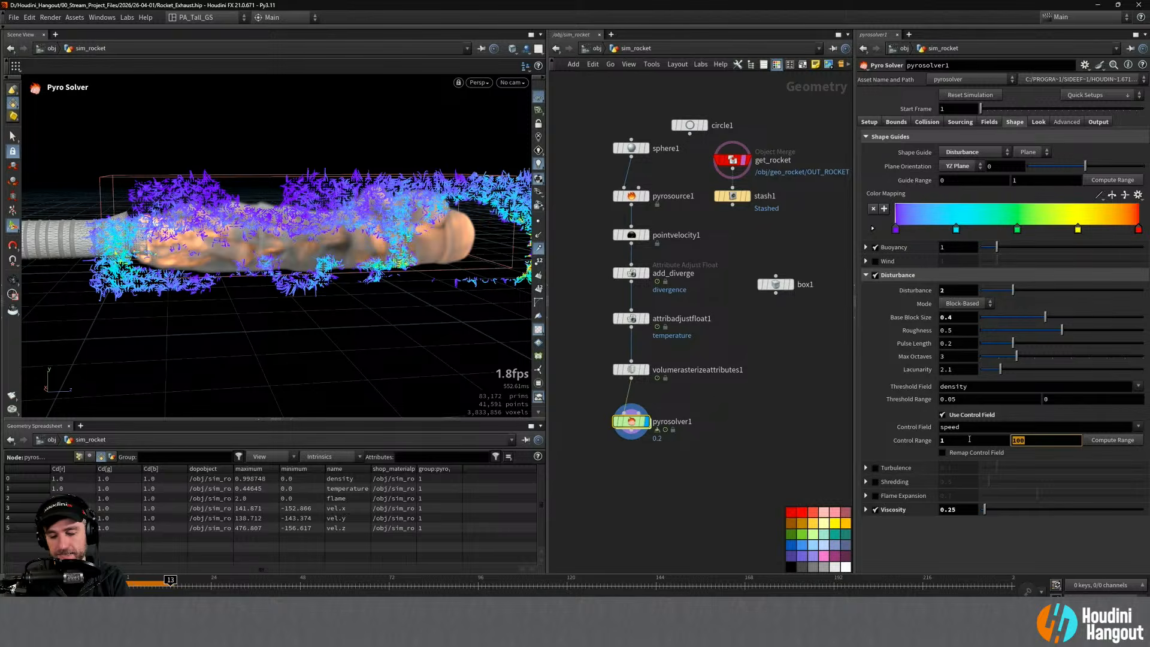
type("50")
key("Return")
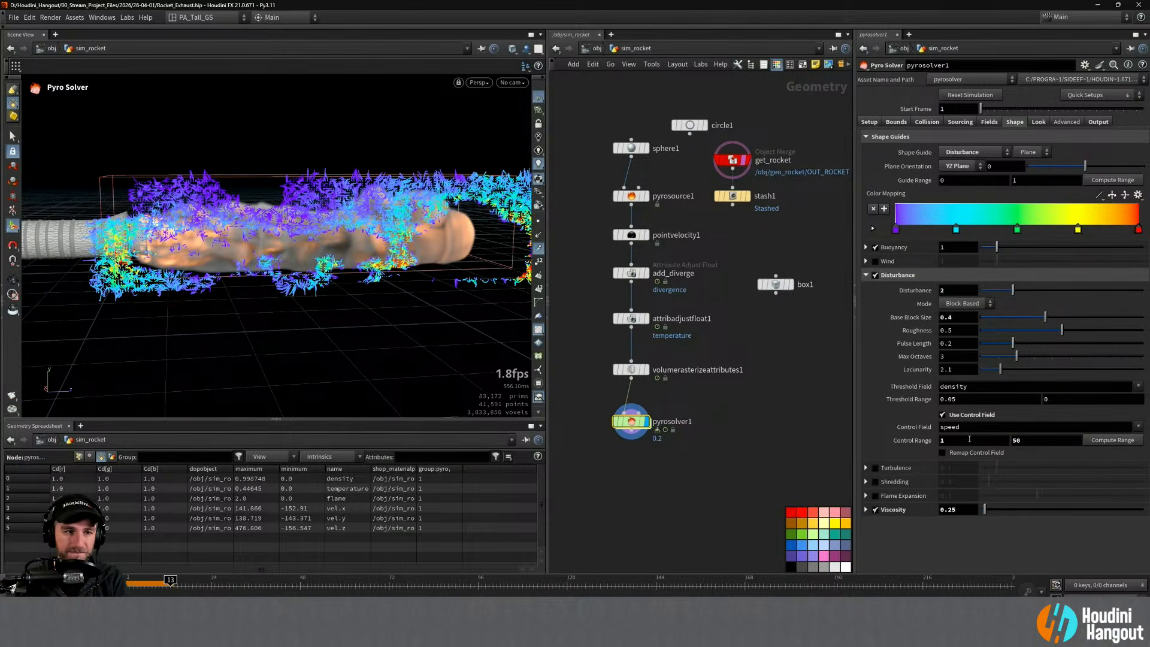
left_click_drag(1026, 442, 976, 447)
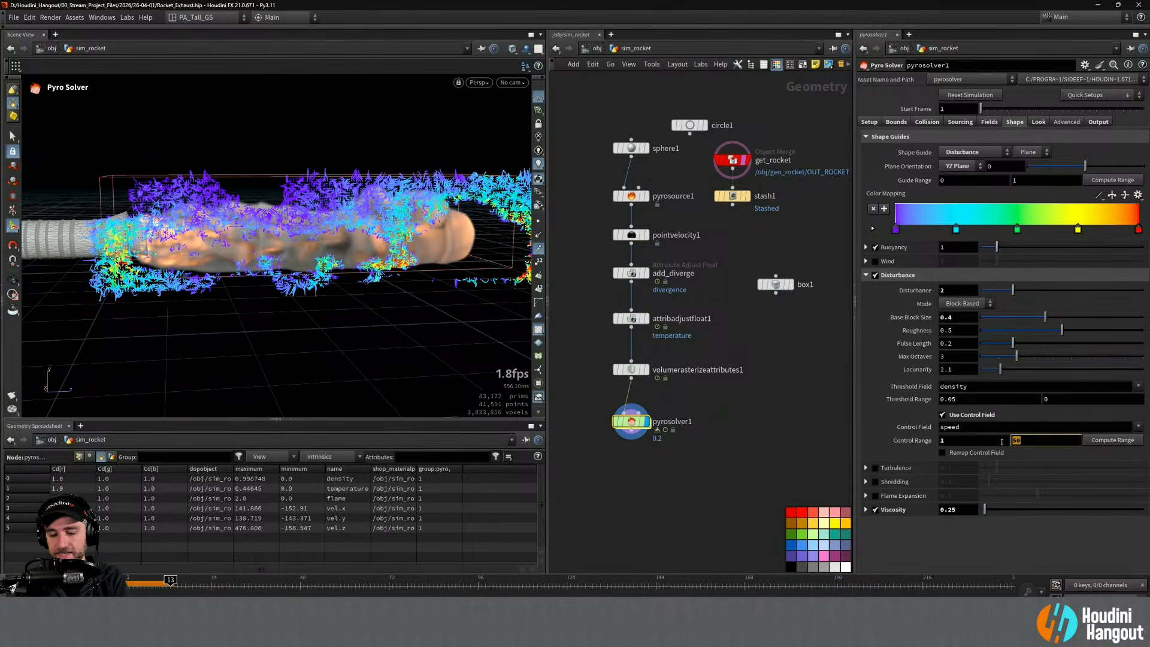
type("25")
key("Return")
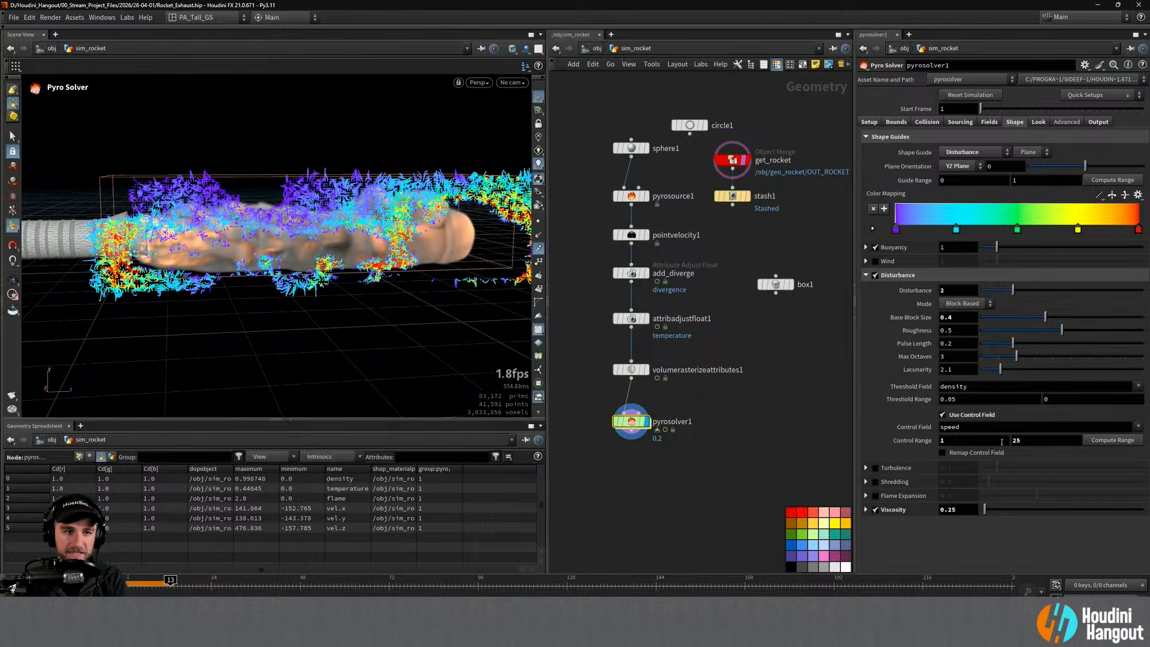
Step: Examine the disturbance vectors from several angles and raise the Control Range minimum to 2
left_click_drag(292, 285, 342, 237, "alt")
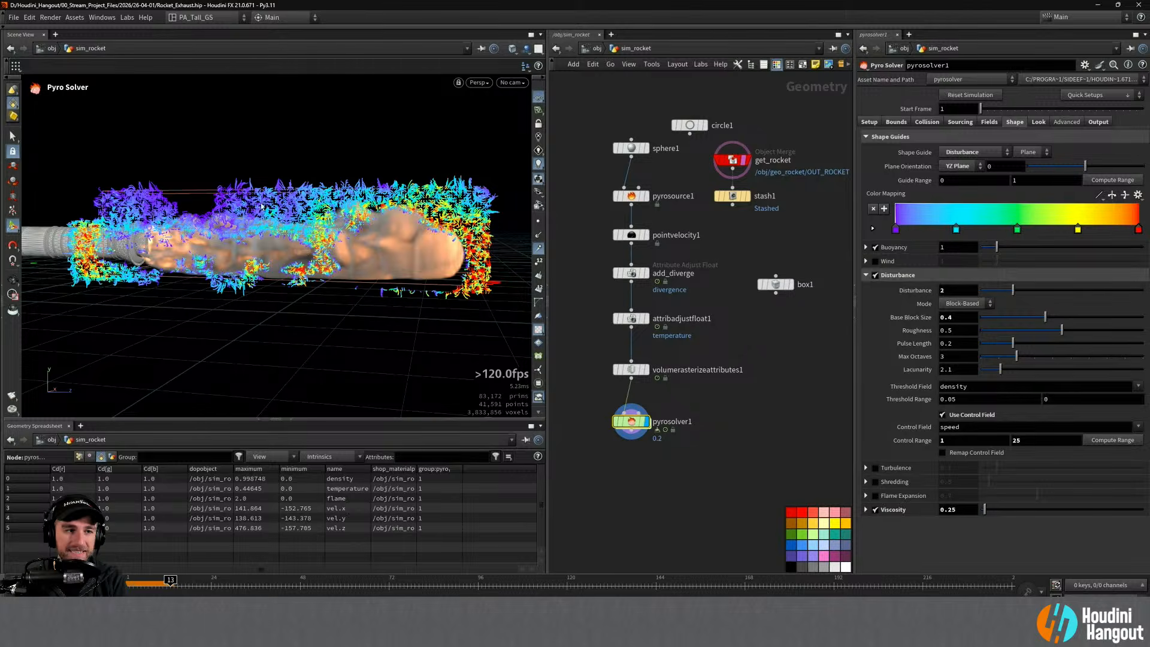
key("Escape")
left_click_drag(233, 219, 266, 233, "alt")
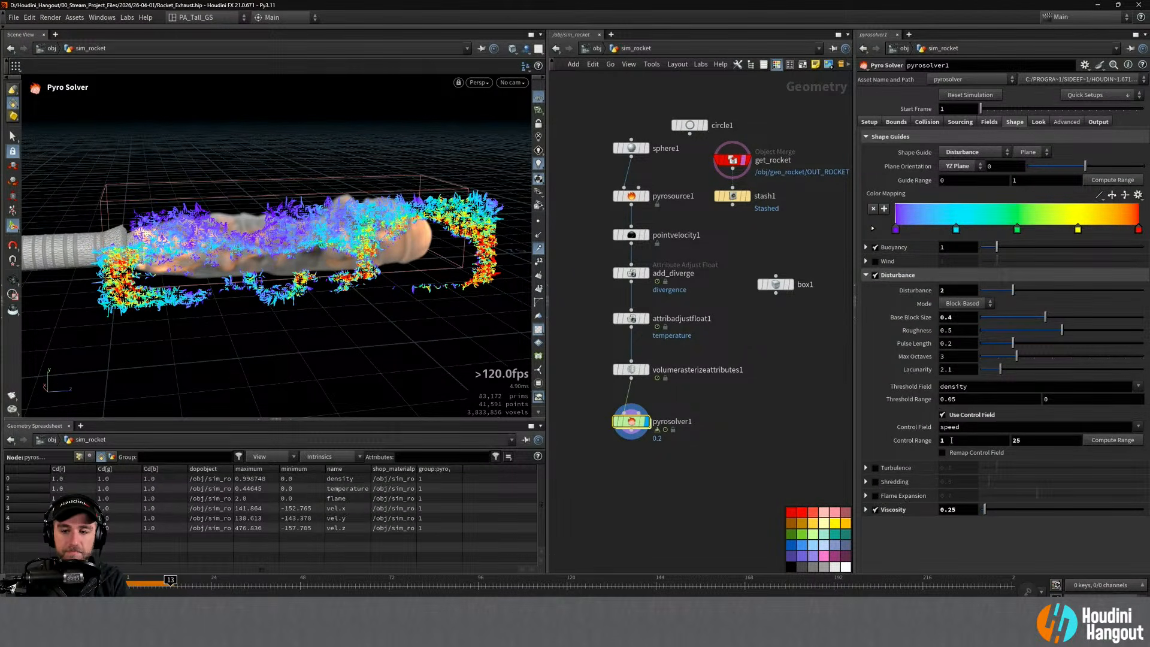
middle_click_drag(951, 440, 969, 419)
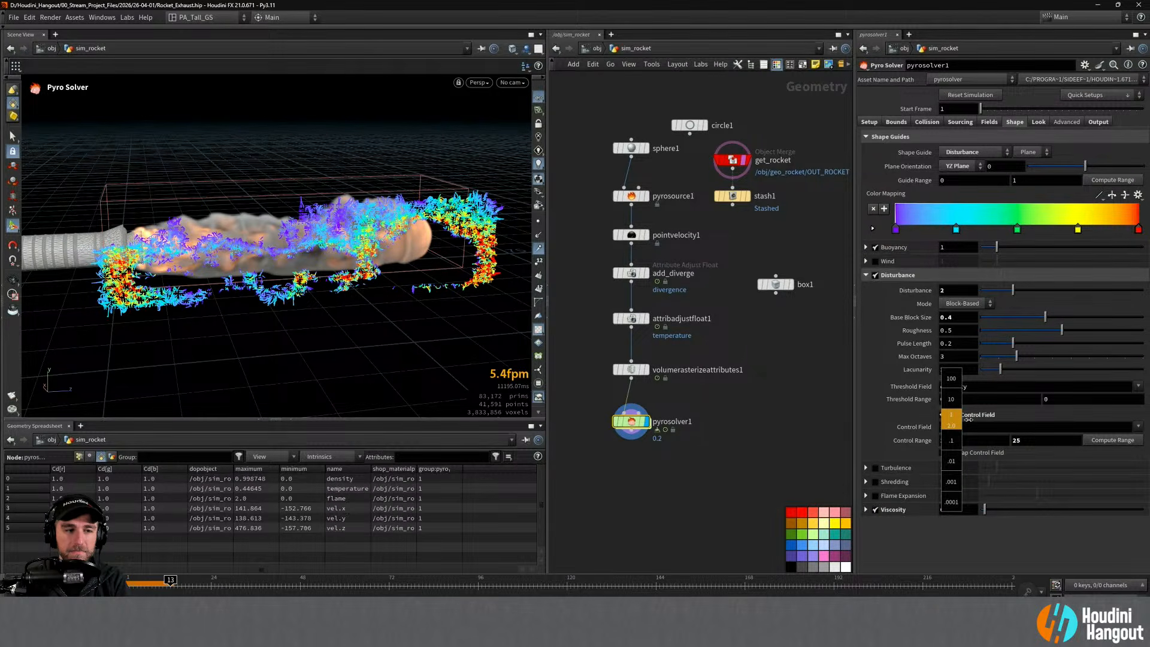
middle_click_drag(968, 420, 967, 420)
mouse_move(270, 261)
left_mouse_down("alt")
mouse_move(257, 213)
mouse_move(260, 243)
left_mouse_up("alt")
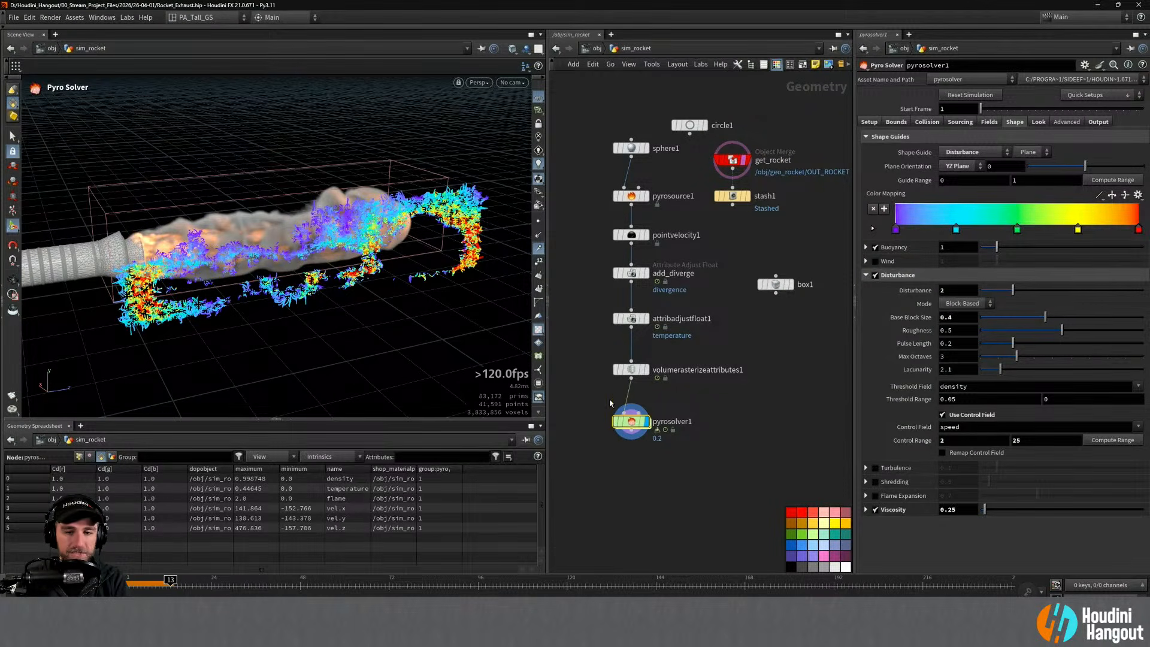
Step: Run the simulation from the first frame to examine the disturbance guide, and return to the start
key("ctrl+Up")
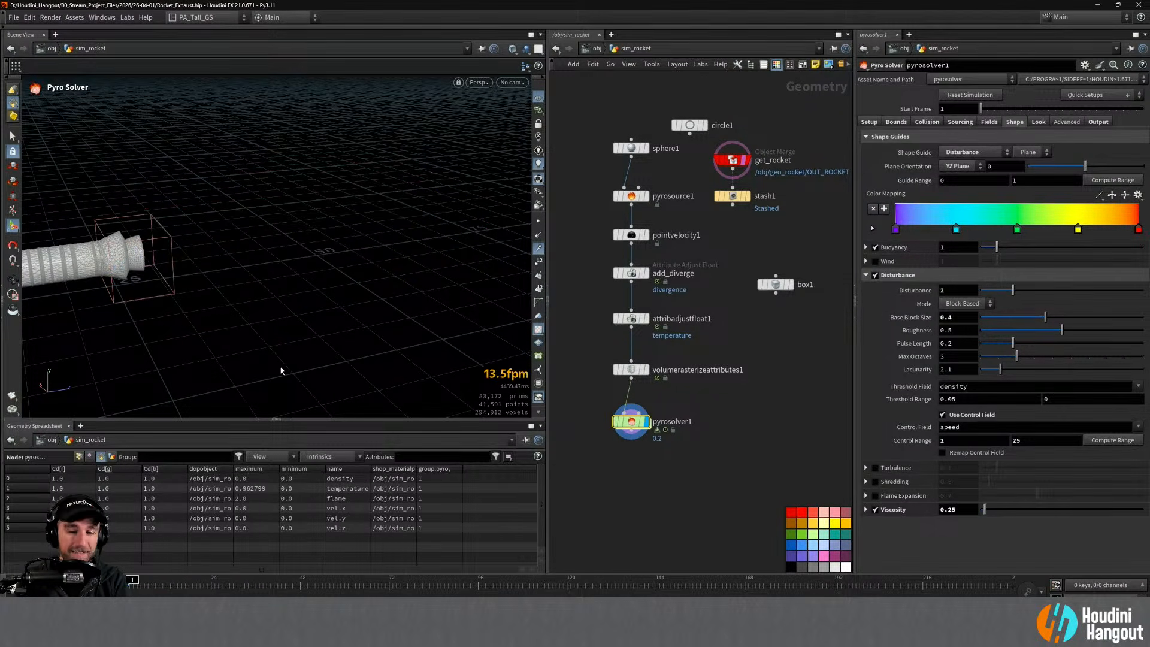
key("Up")
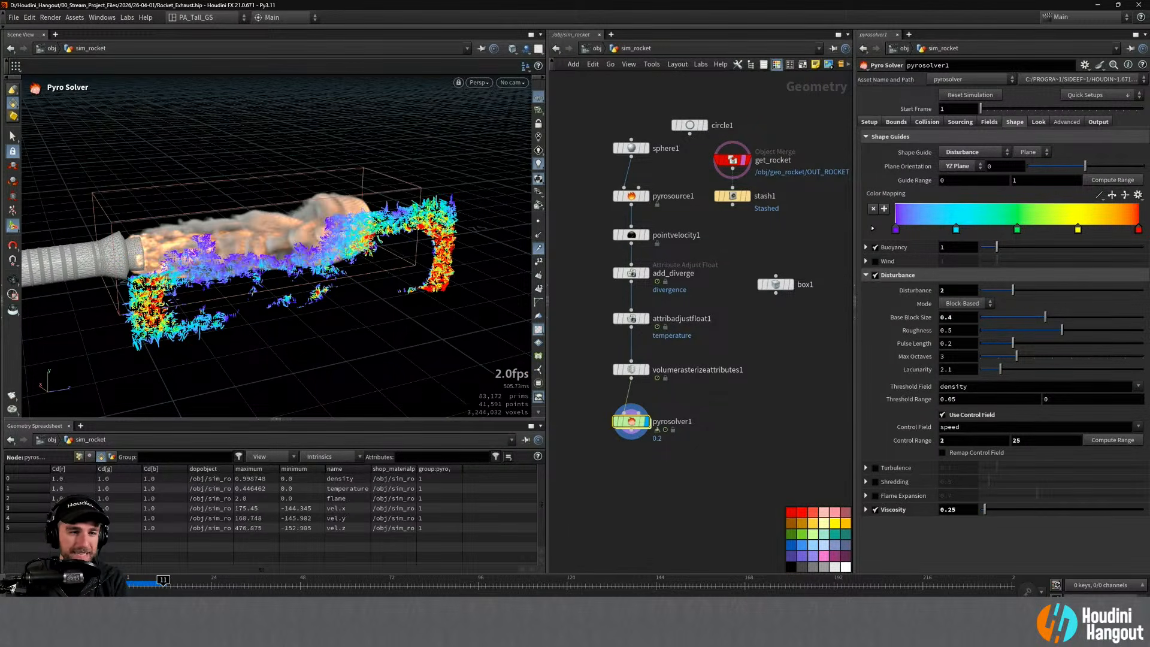
key("ctrl+Up")
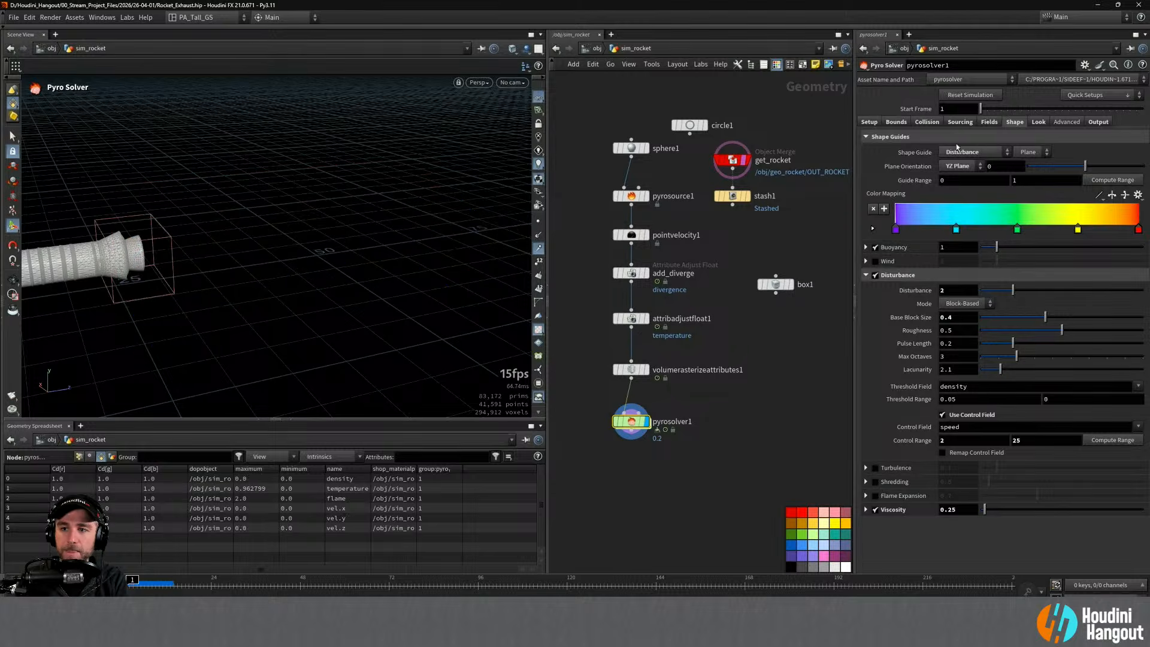
Step: Set the shape guide to No Guide and run the simulation from frame 1, viewed through witness_cam
left_click(971, 154)
left_click(962, 163)
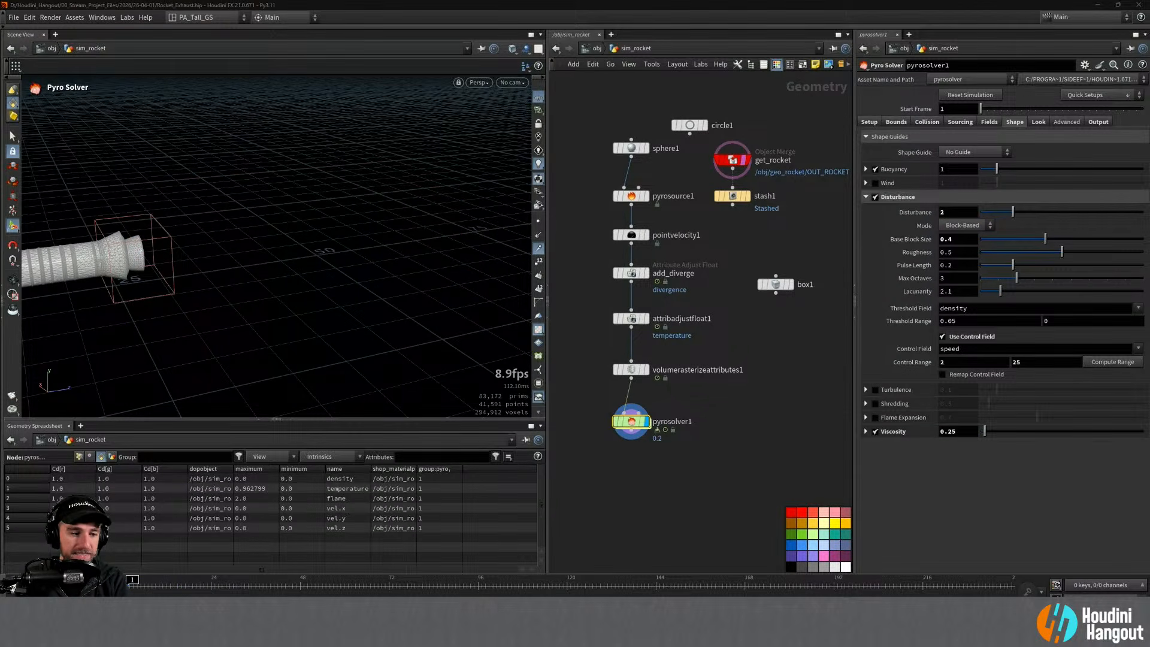
key("Up")
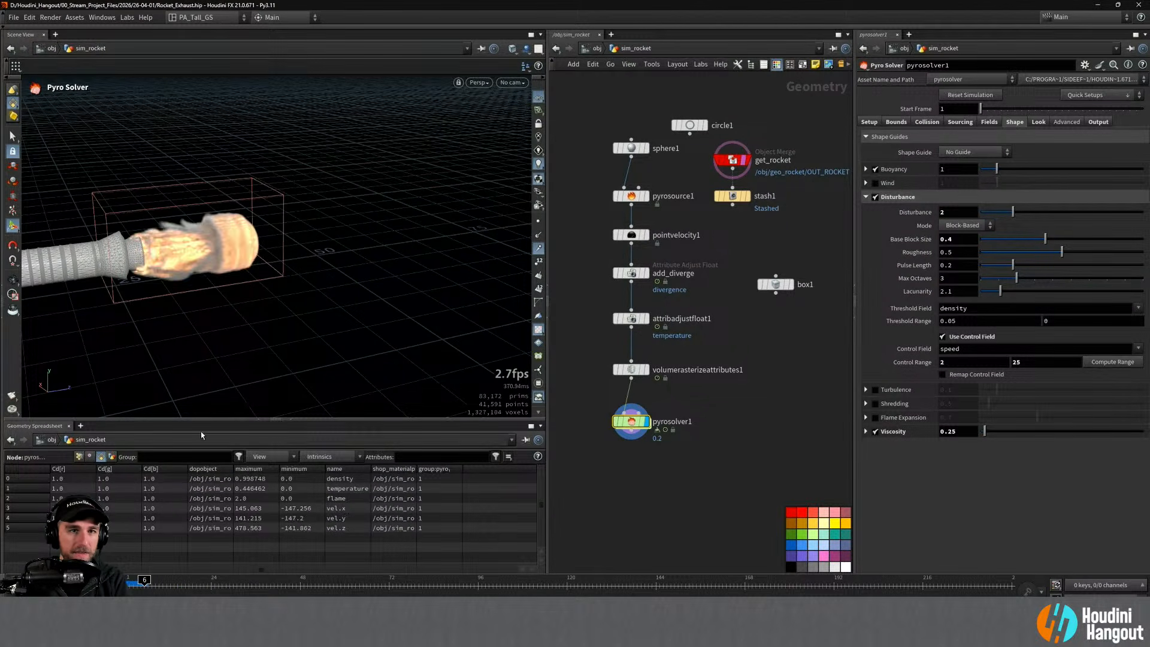
left_click(512, 82)
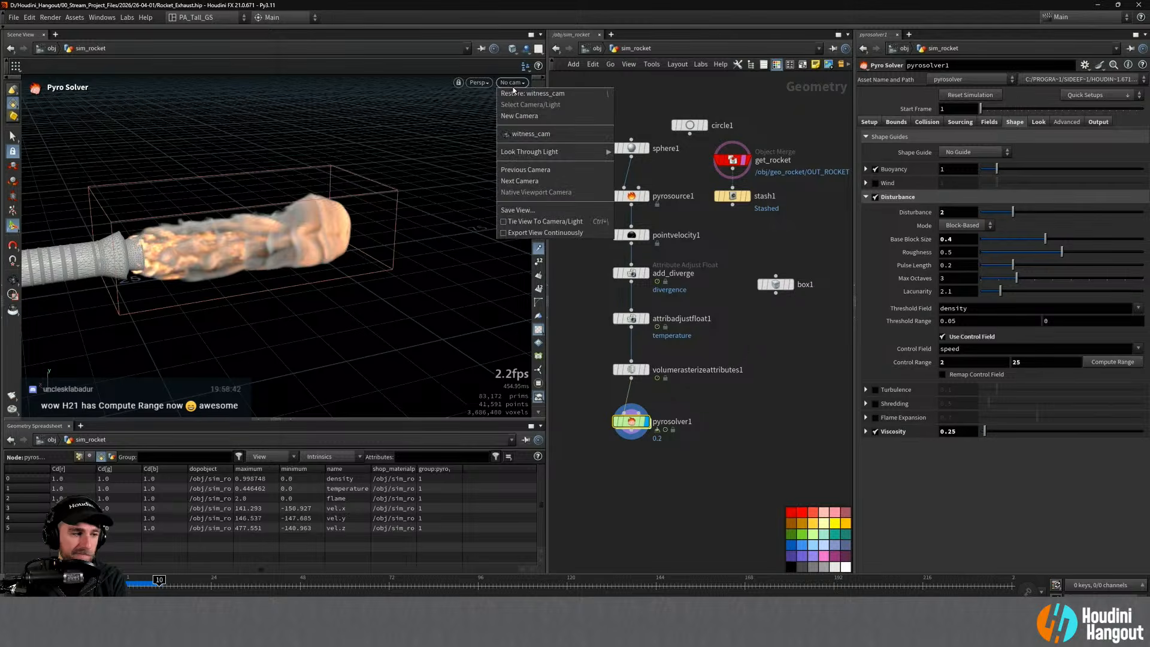
left_click(513, 136)
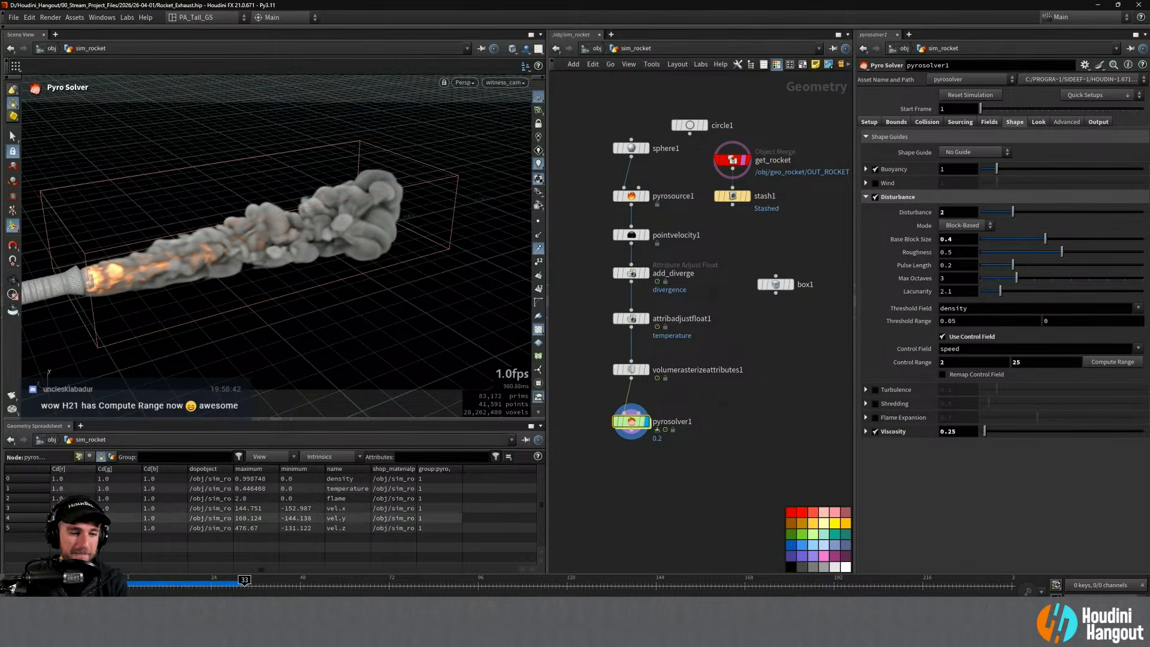
Step: Set the Disturbance strength to 15 and rerun the simulation from the first frame to frame 30
key("ctrl+Up")
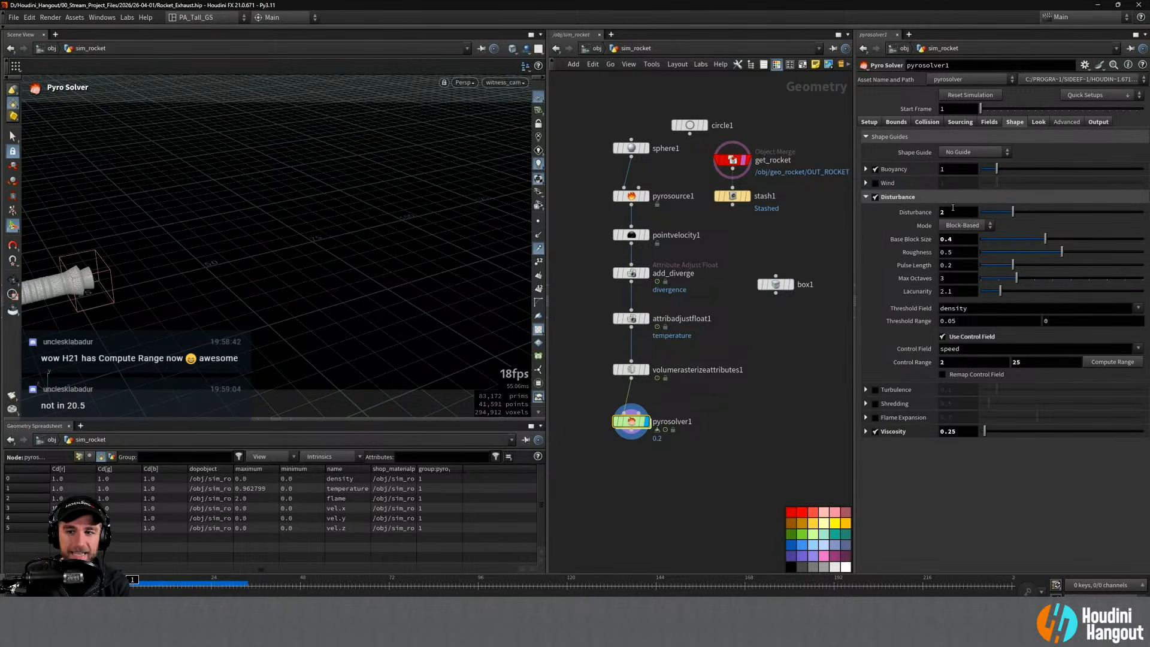
double_click(955, 213)
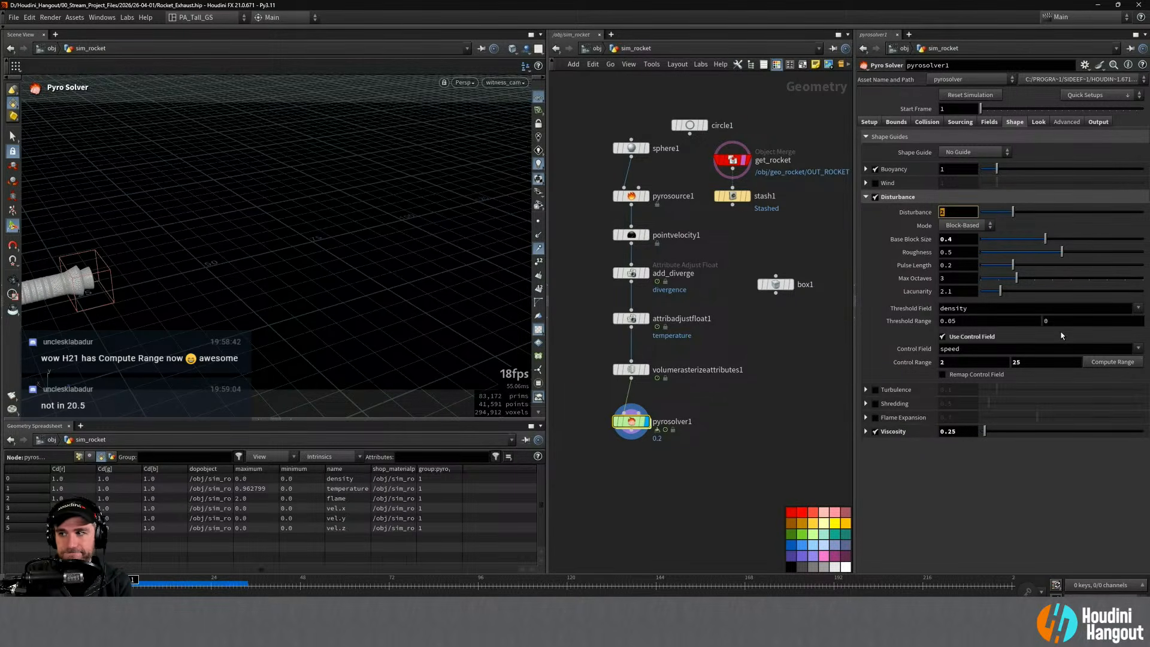
type("15")
key("Return")
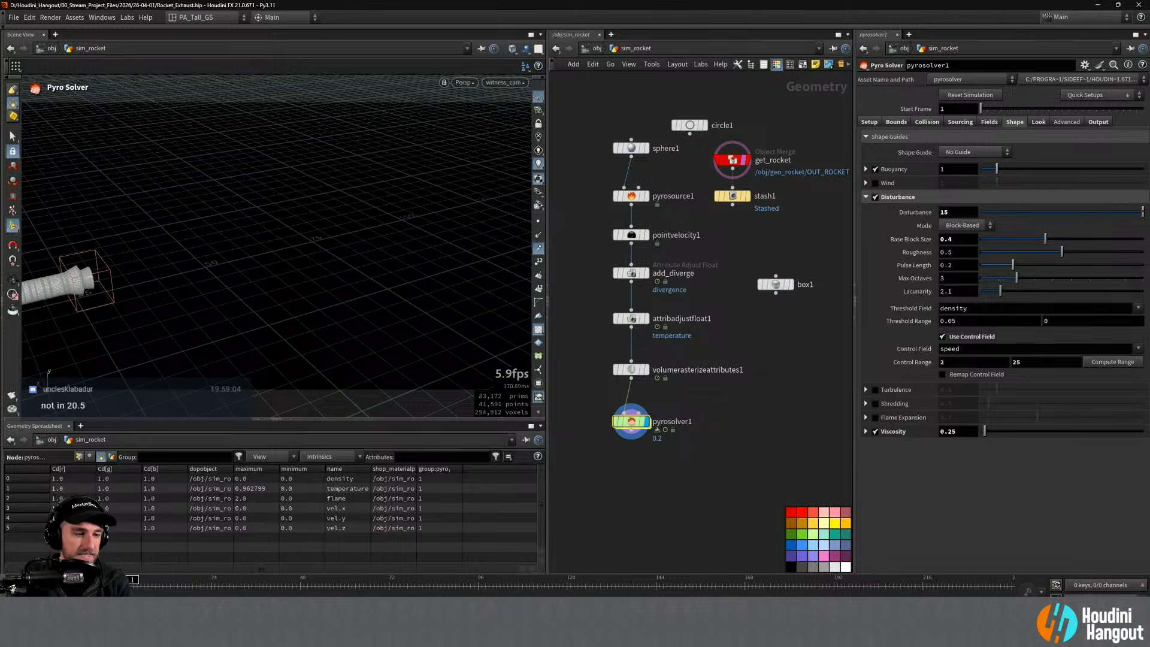
key("Up")
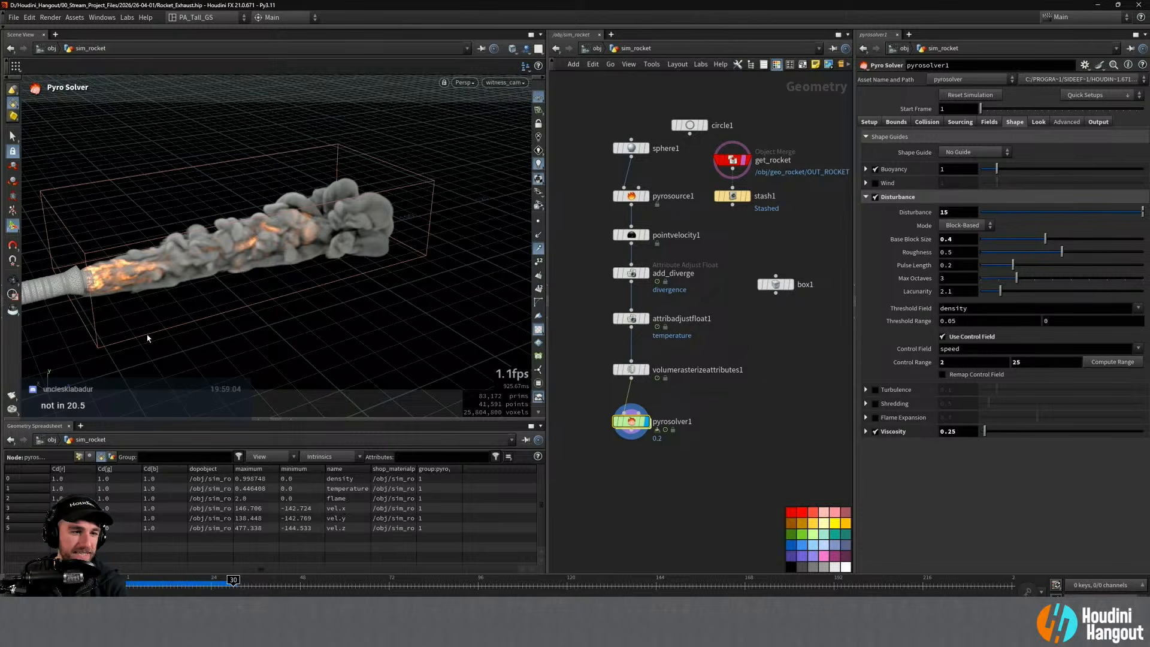
Step: Set the Control Range minimum to 1 and the Disturbance strength to 30, and rerun the simulation from the first frame
key("ctrl+Up")
double_click(954, 363)
type("1")
key("Return")
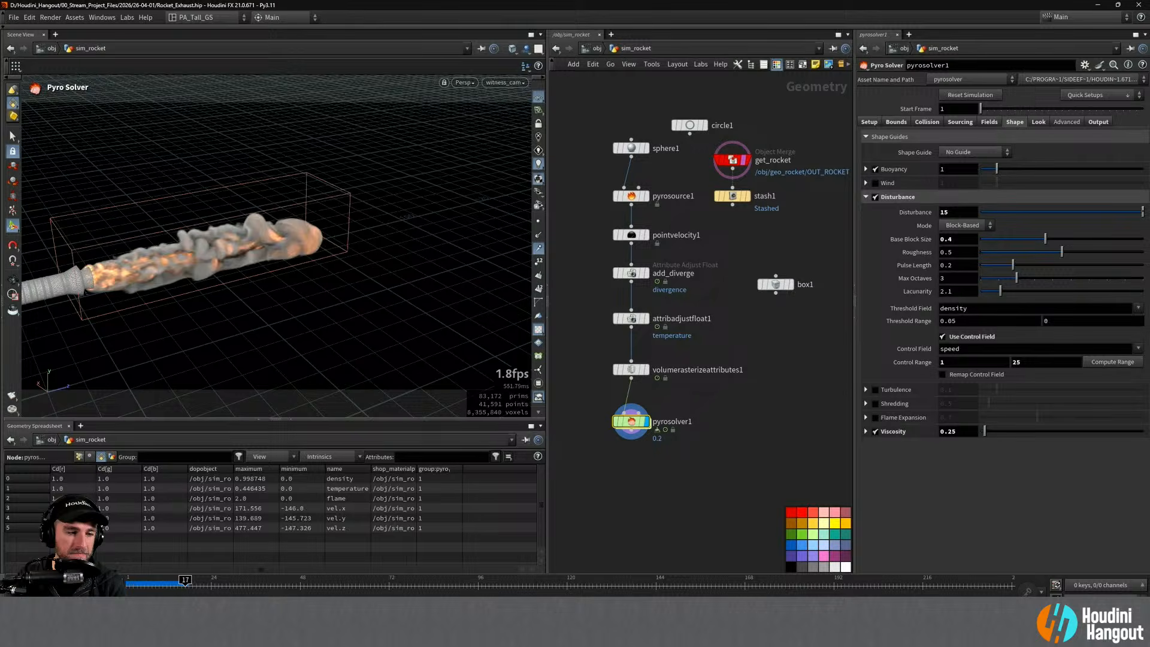
left_click(956, 213)
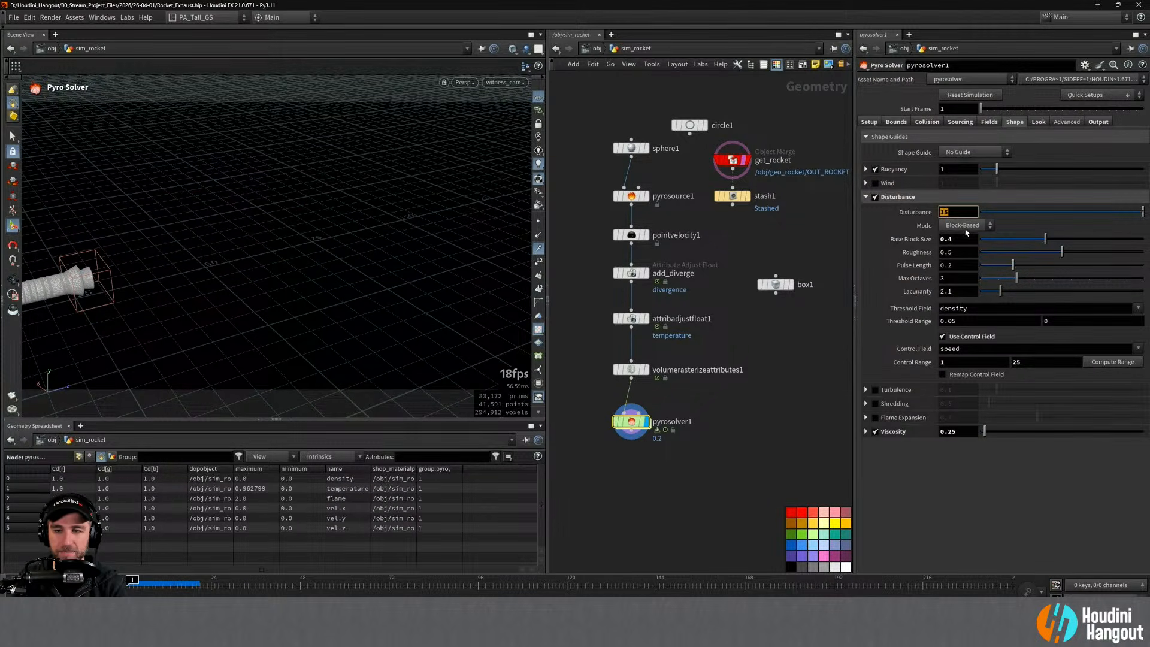
key("Return")
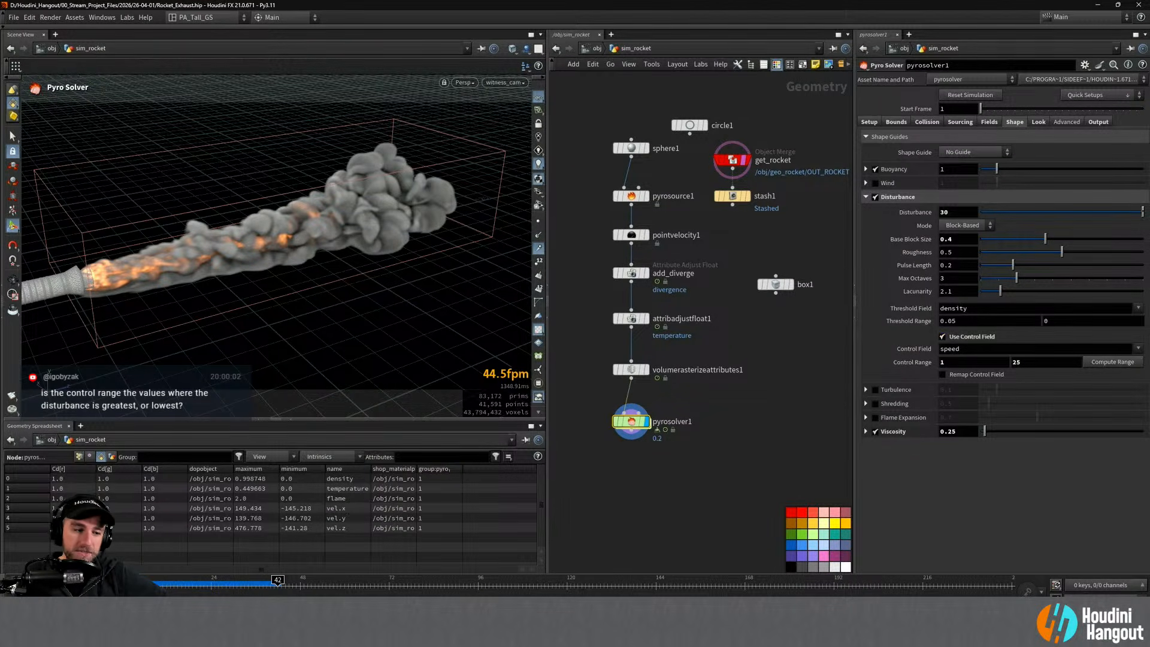
Step: Set the Control Range maximum to 10 and rerun the simulation from the first frame, stopping at frame 37
key("ctrl+Up")
key("Up")
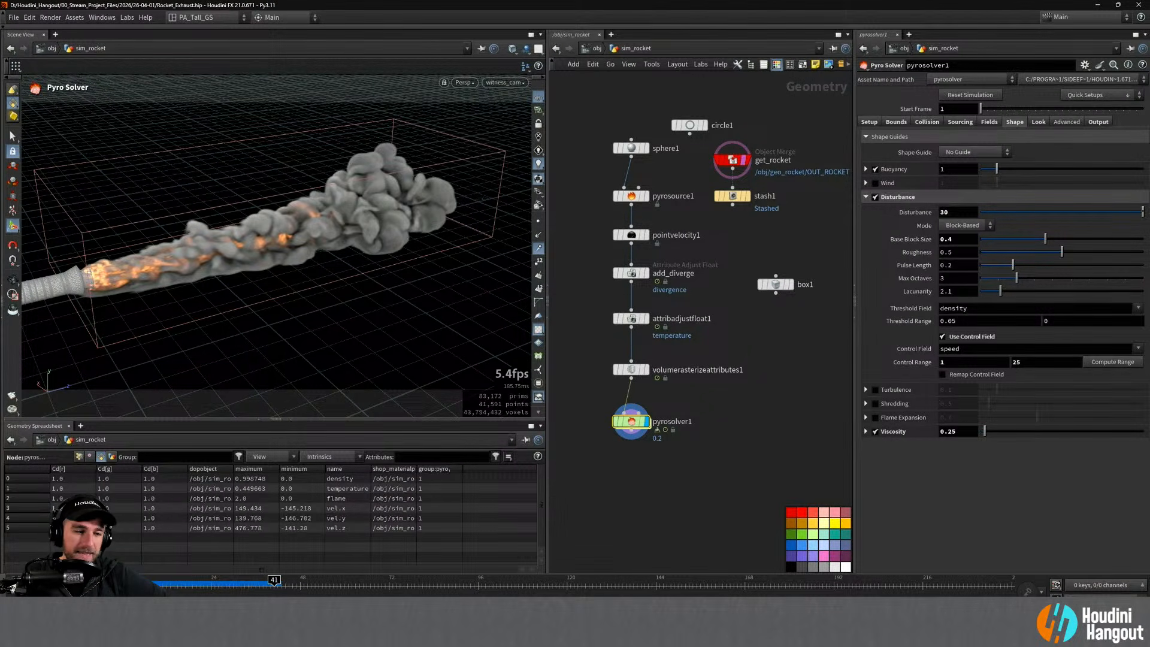
left_click(1017, 362)
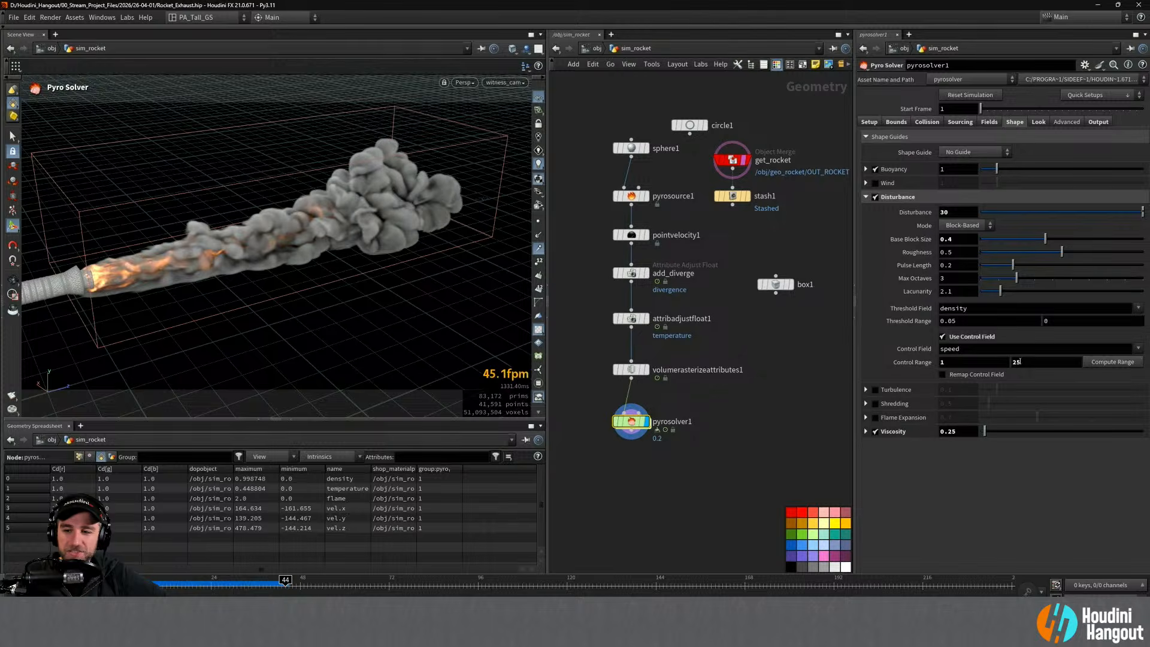
double_click(1025, 362)
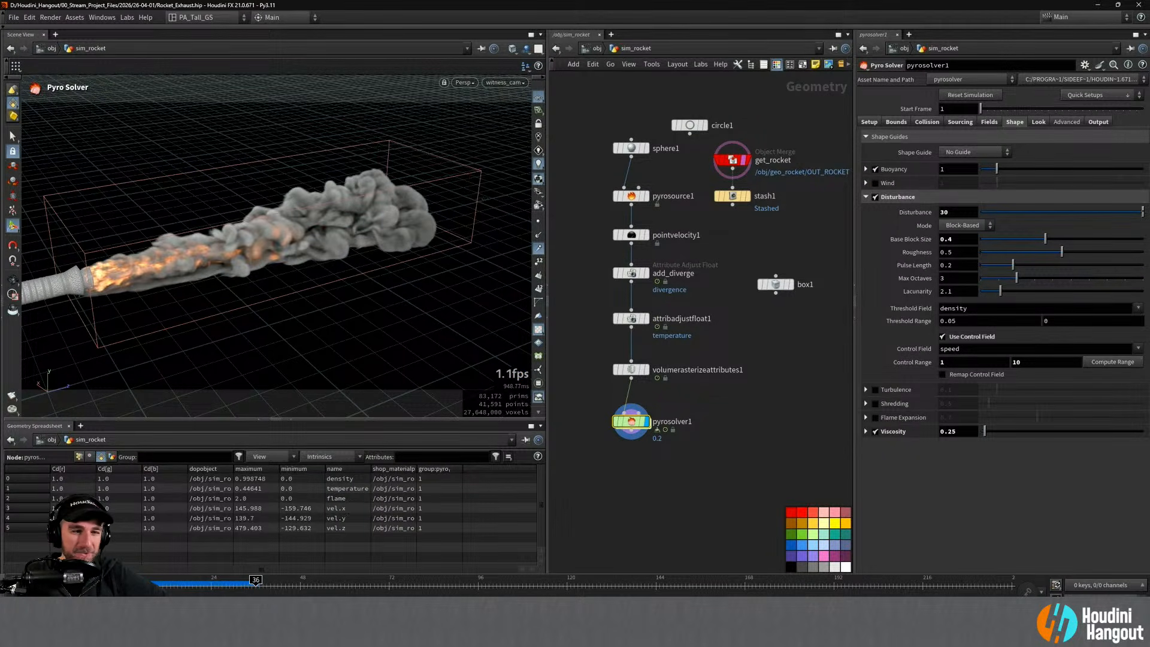
key("Escape")
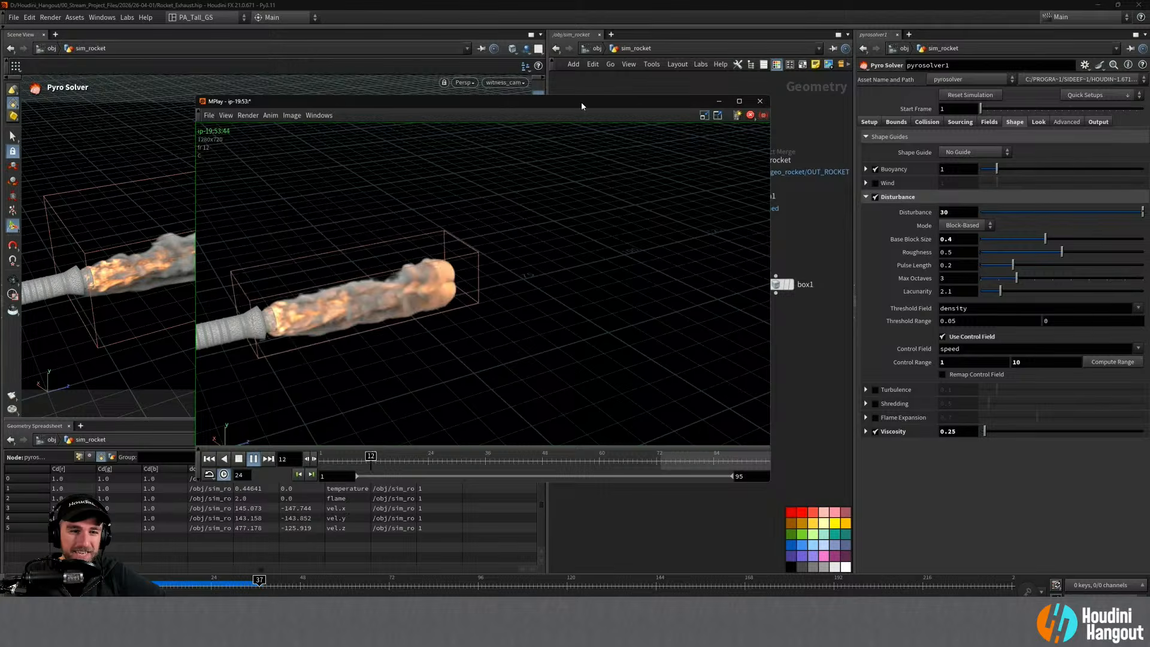
Step: Stop the earlier flipbook in MPlay, return the simulation to frame 1, and start a new flipbook of it
left_click_drag(582, 103, 897, 79)
left_click(569, 434)
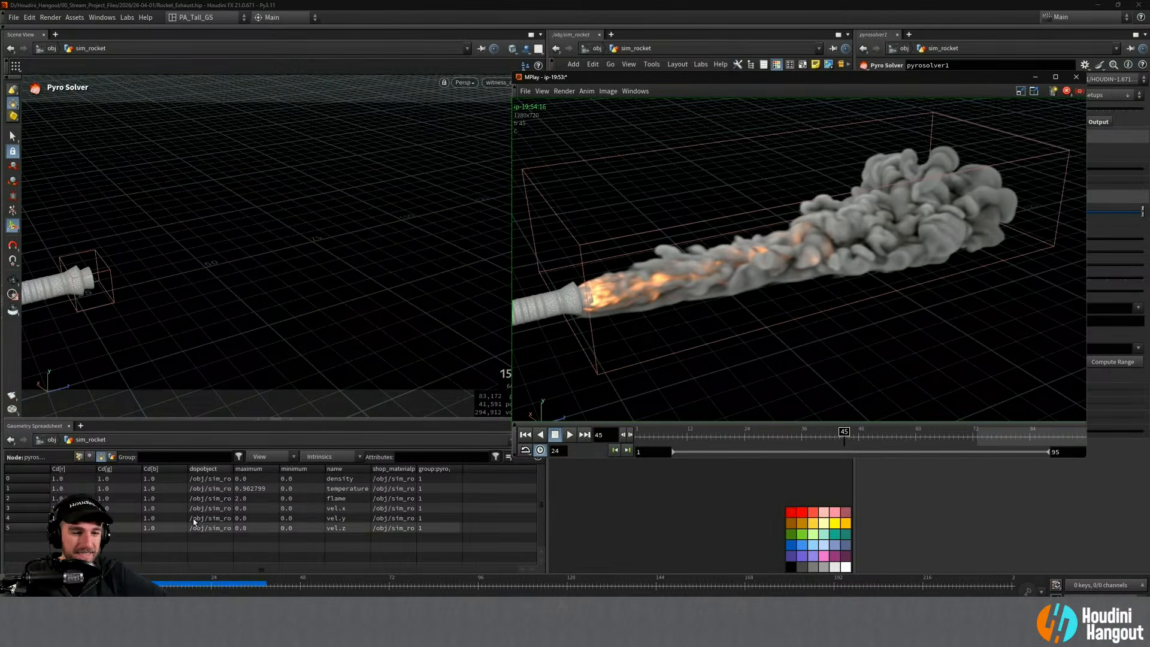
left_click_drag(242, 588, 127, 587)
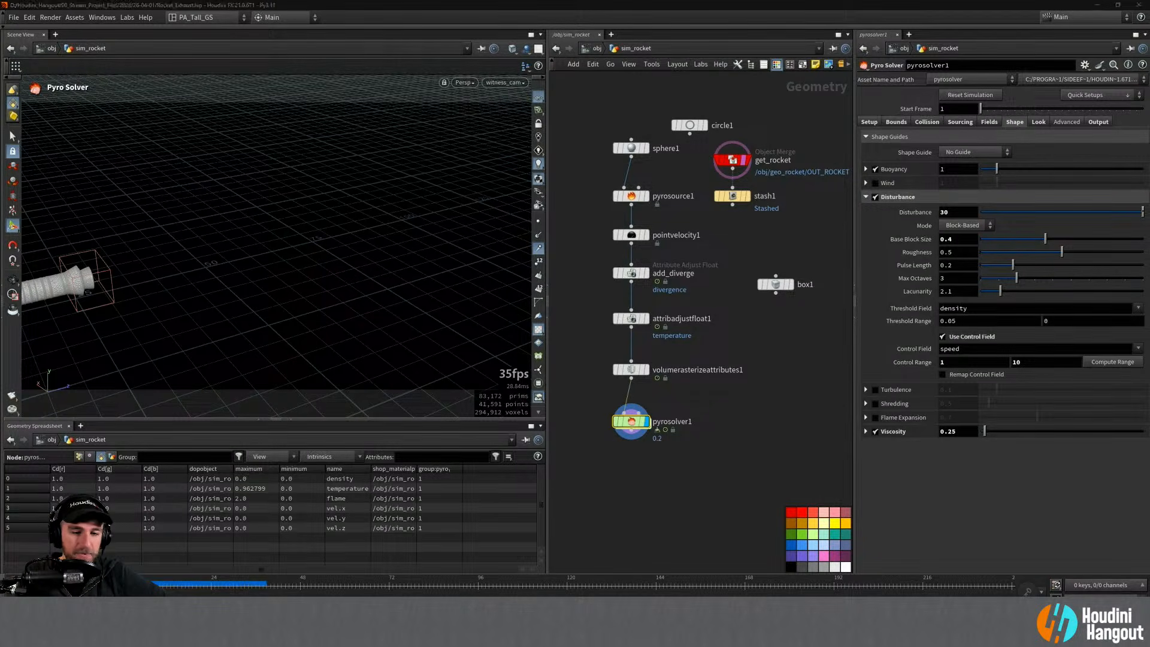
key("alt+Tab")
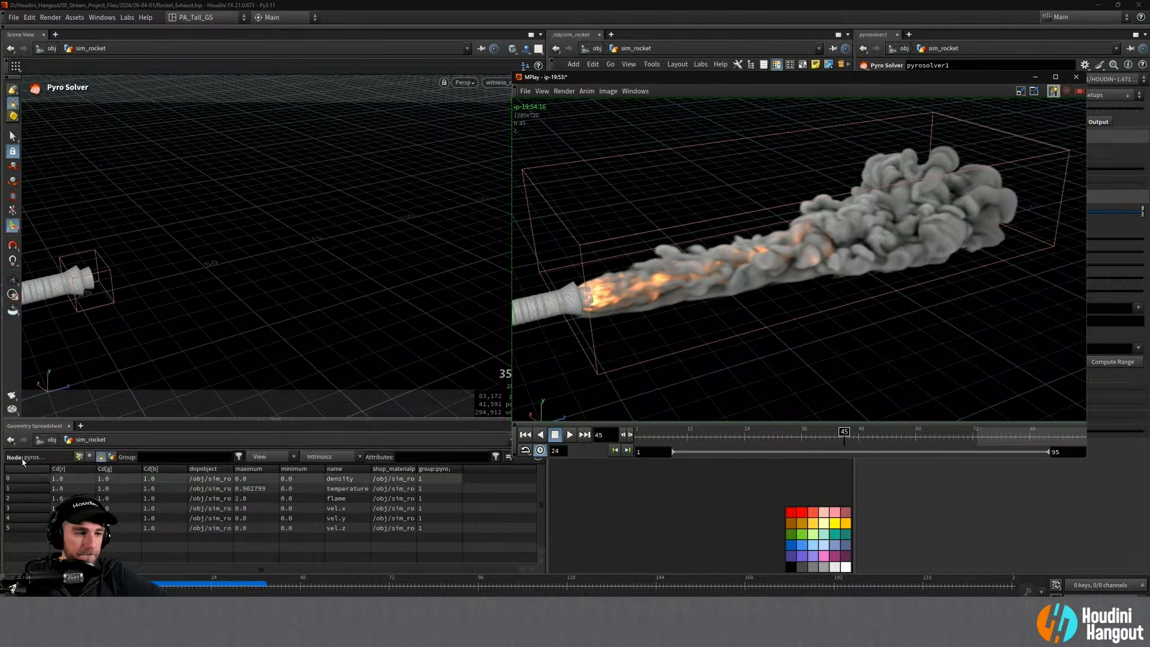
left_click(13, 396)
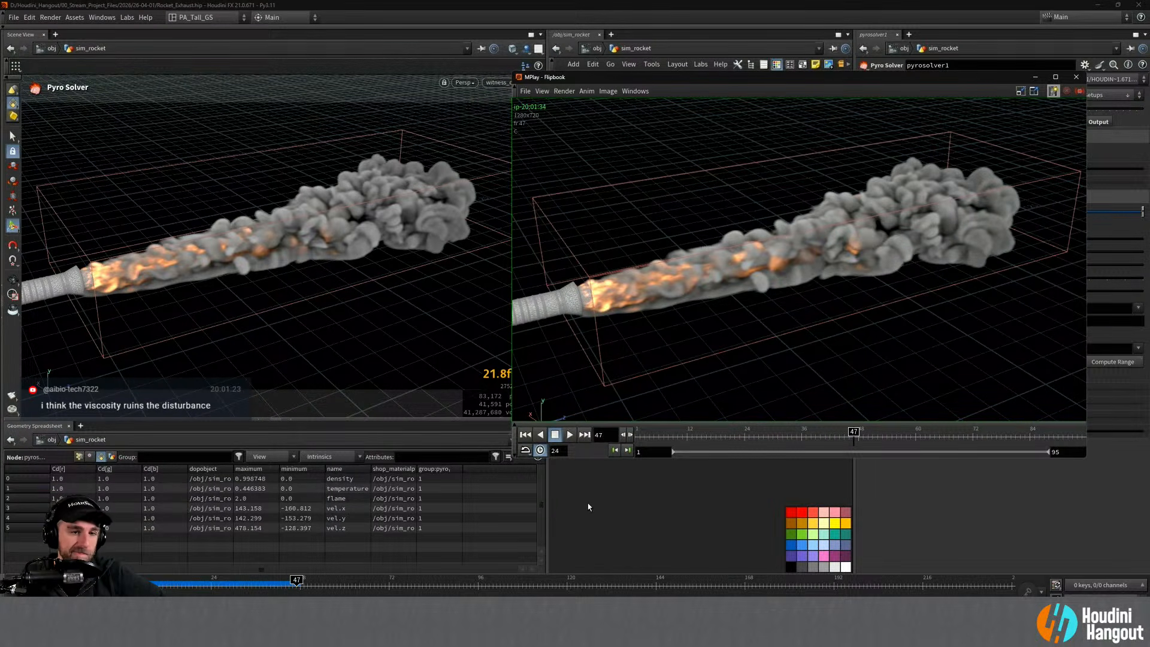
Step: Enable Compare Images in MPlay and open the Sequence List, placing it clear of the compared plume
left_click_drag(687, 76, 608, 121)
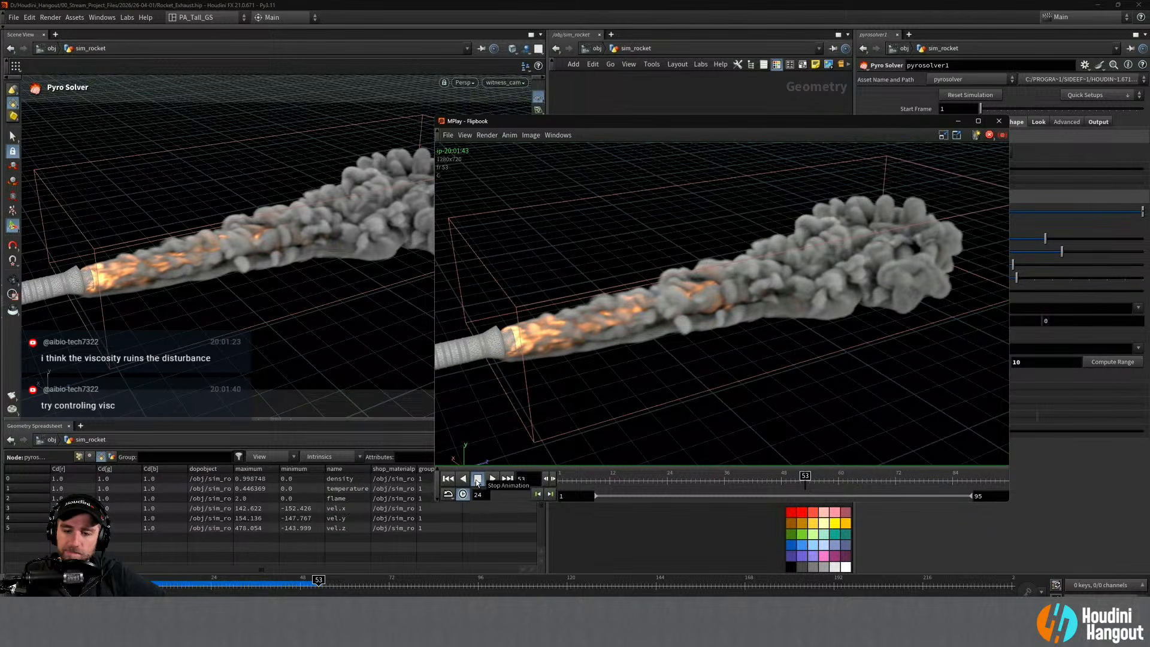
left_click(529, 136)
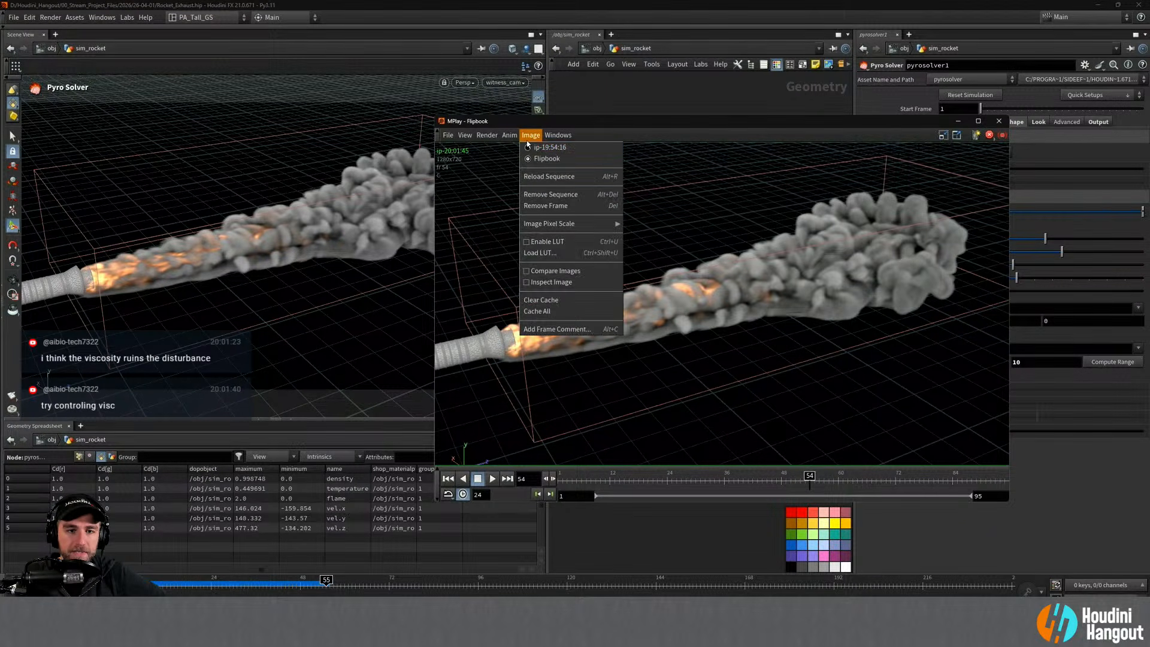
left_click(542, 271)
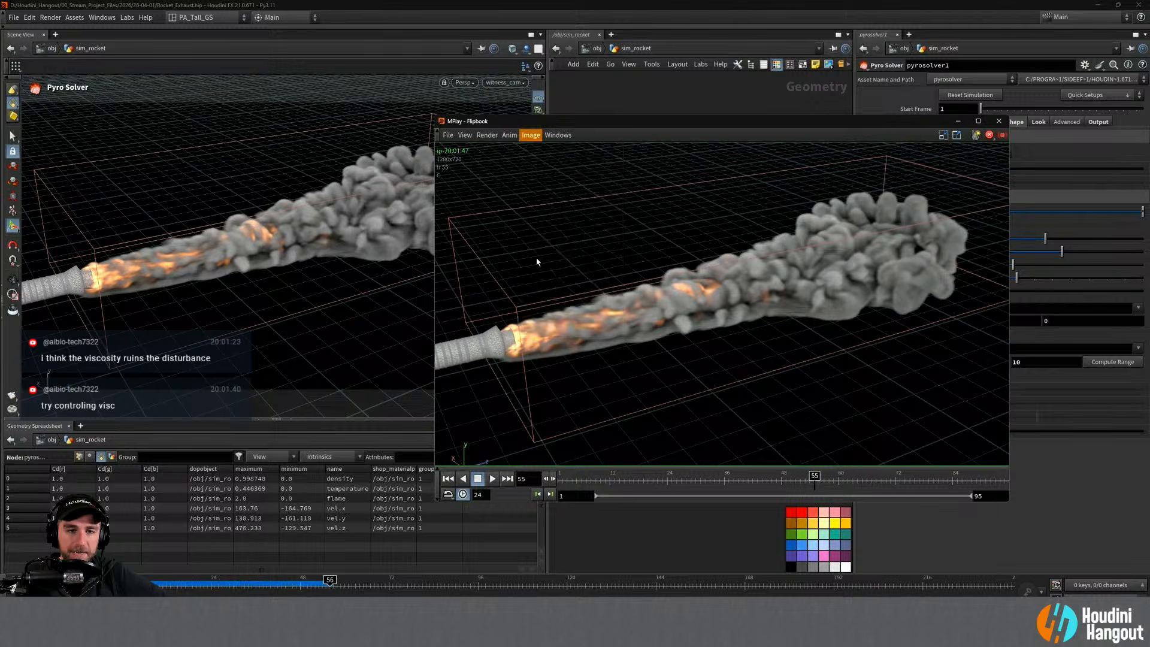
left_click(530, 136)
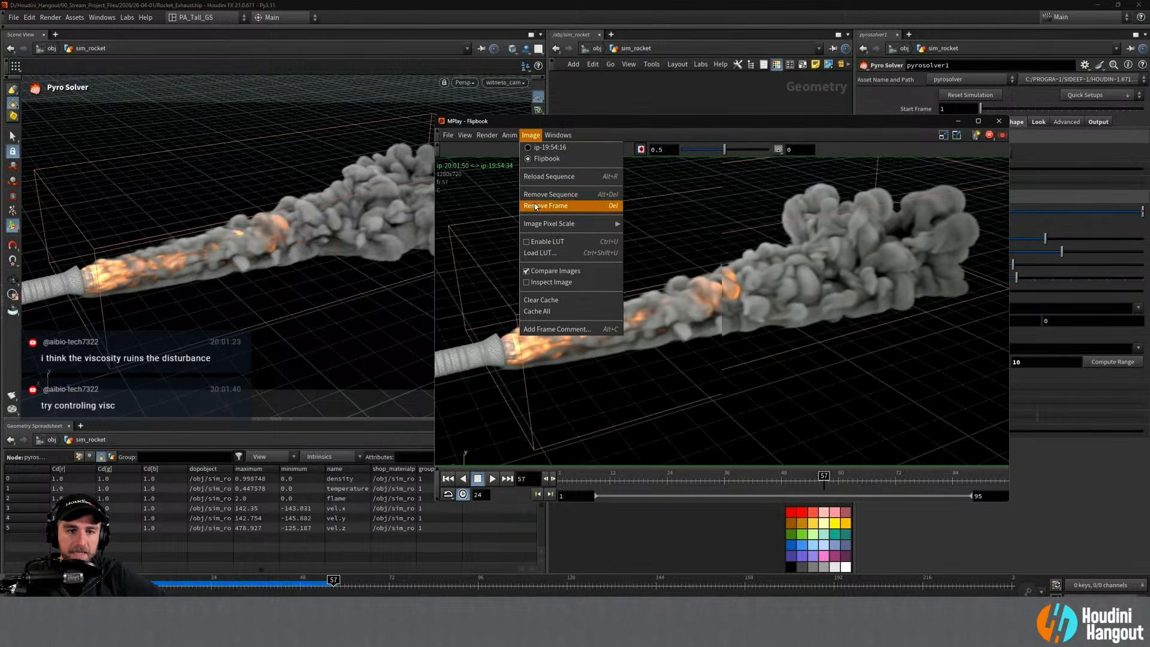
left_click(552, 136)
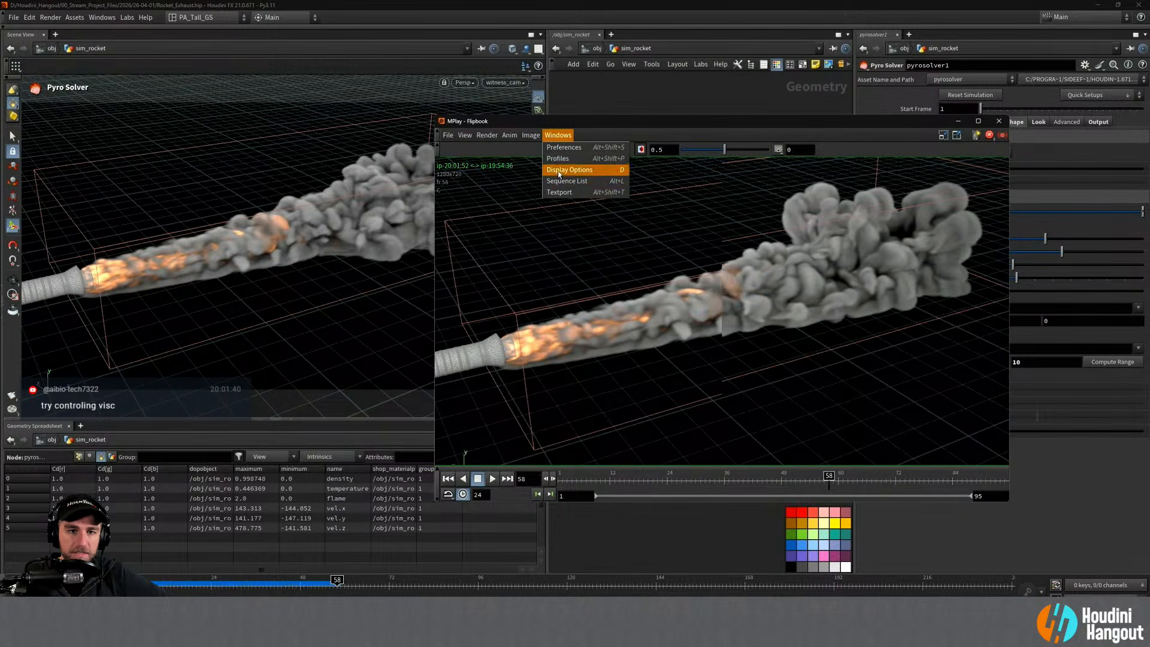
left_click(560, 176)
left_click_drag(568, 123, 324, 69)
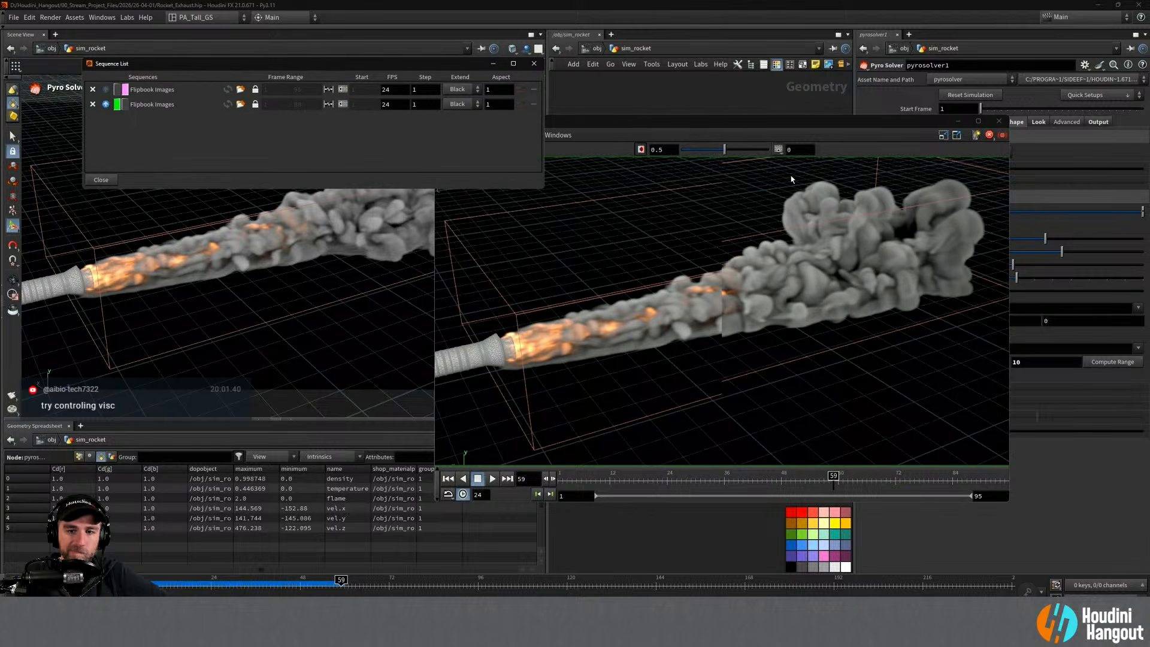
Step: Wipe between the two flipbooks, and assign the first sequence as comparison A and the second as comparison B
mouse_move(725, 149)
left_mouse_down()
mouse_move(751, 151)
mouse_move(723, 150)
mouse_move(741, 149)
left_mouse_up()
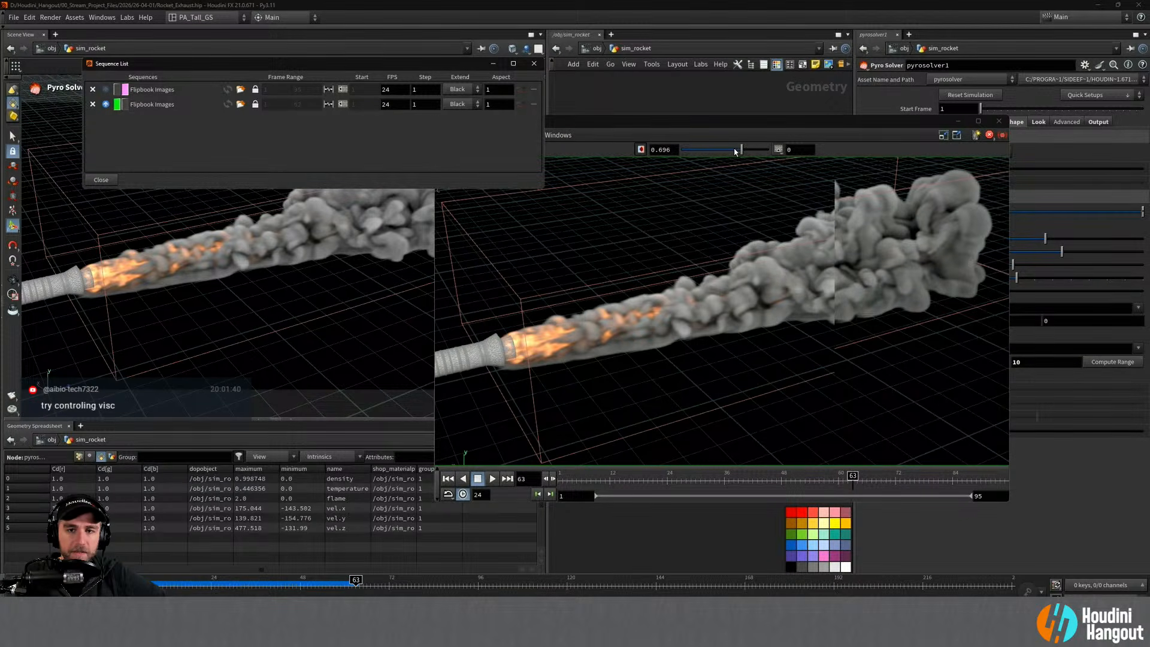
left_click_drag(736, 152, 728, 150)
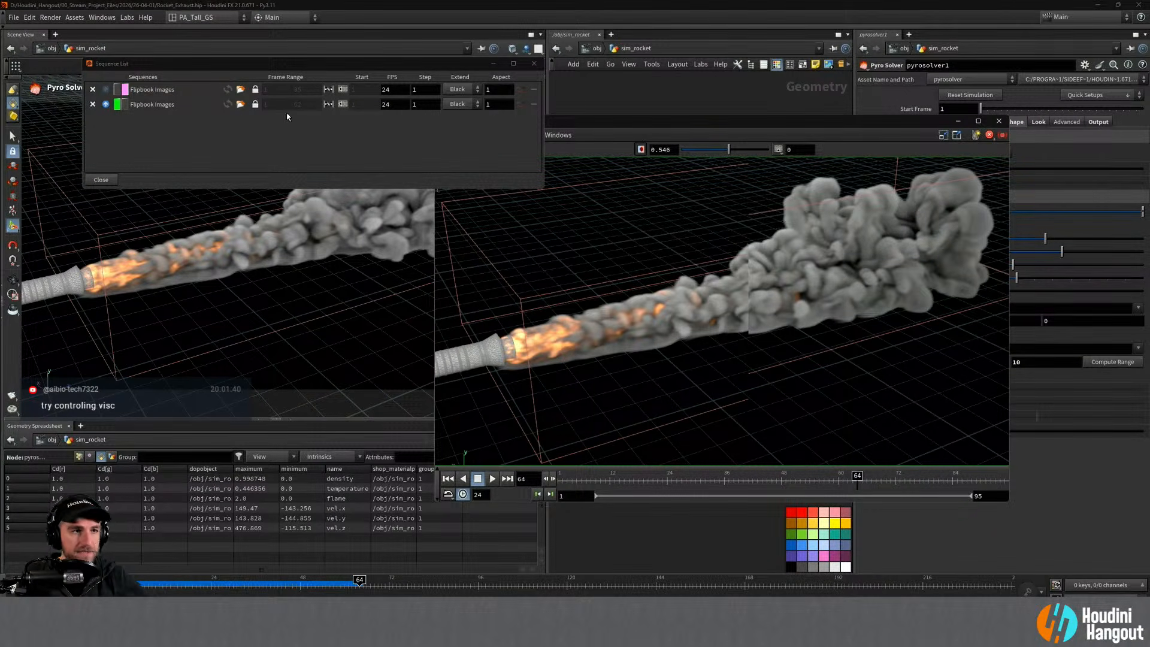
left_click(117, 89)
left_click(125, 105)
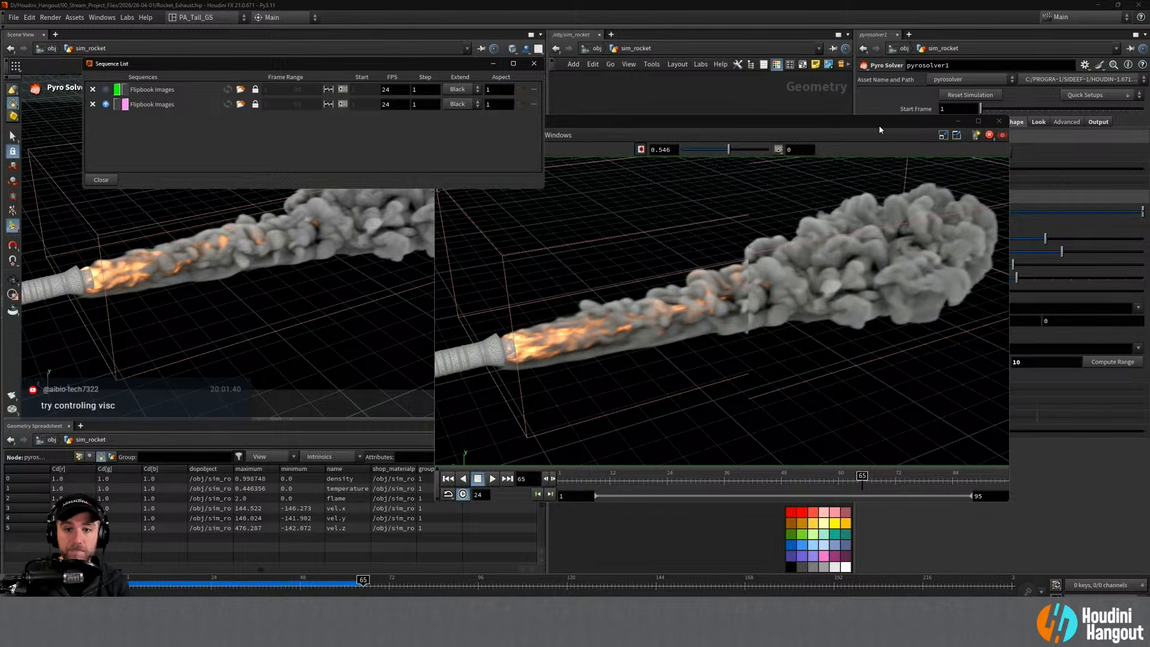
Step: Wipe the comparison divider across the middle of the plume to examine how the smoke detail differs between the first and second flipbooks
mouse_move(748, 154)
left_mouse_down()
mouse_move(770, 159)
mouse_move(737, 157)
mouse_move(747, 162)
mouse_move(726, 171)
mouse_move(755, 168)
left_mouse_up()
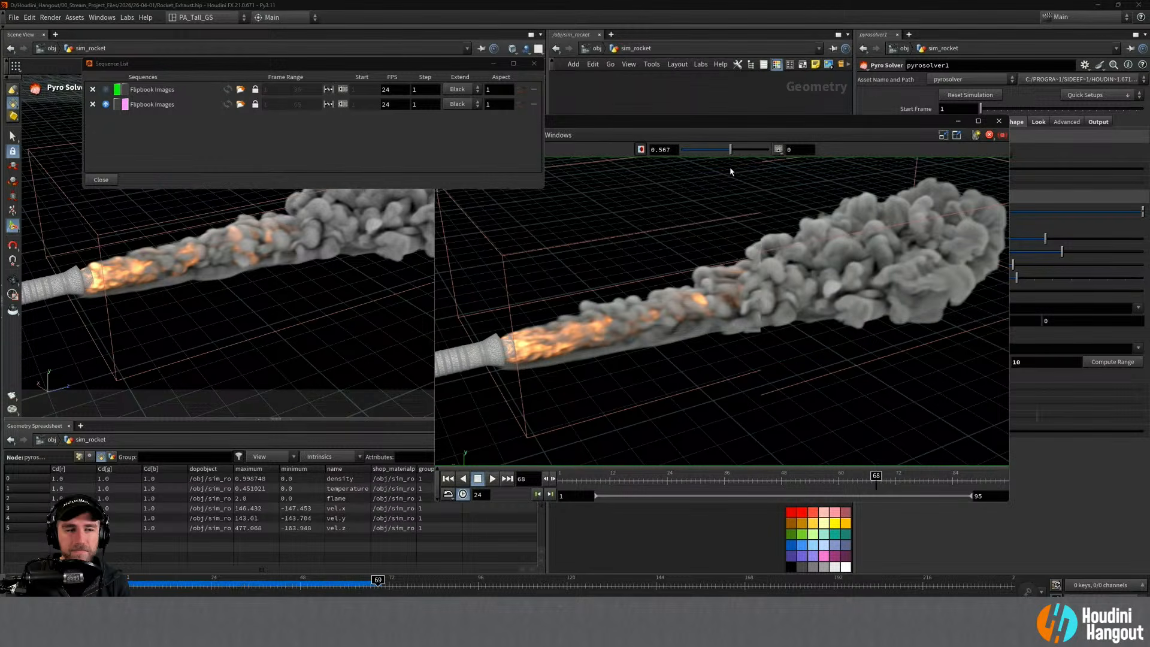
left_click(126, 106)
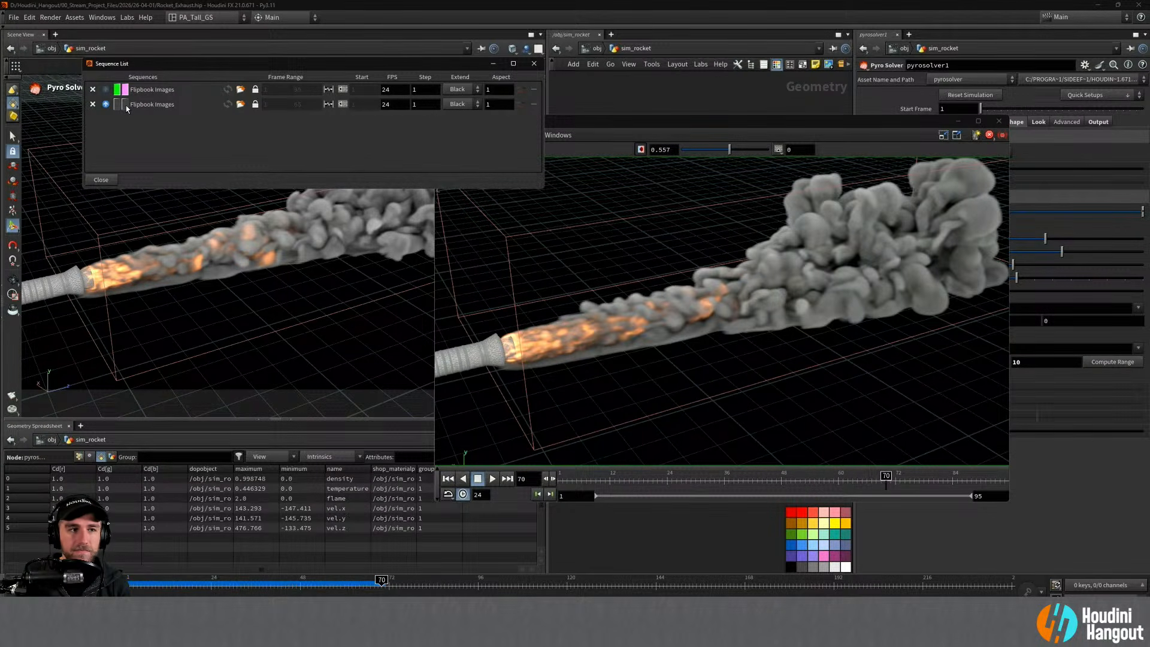
left_click(126, 106)
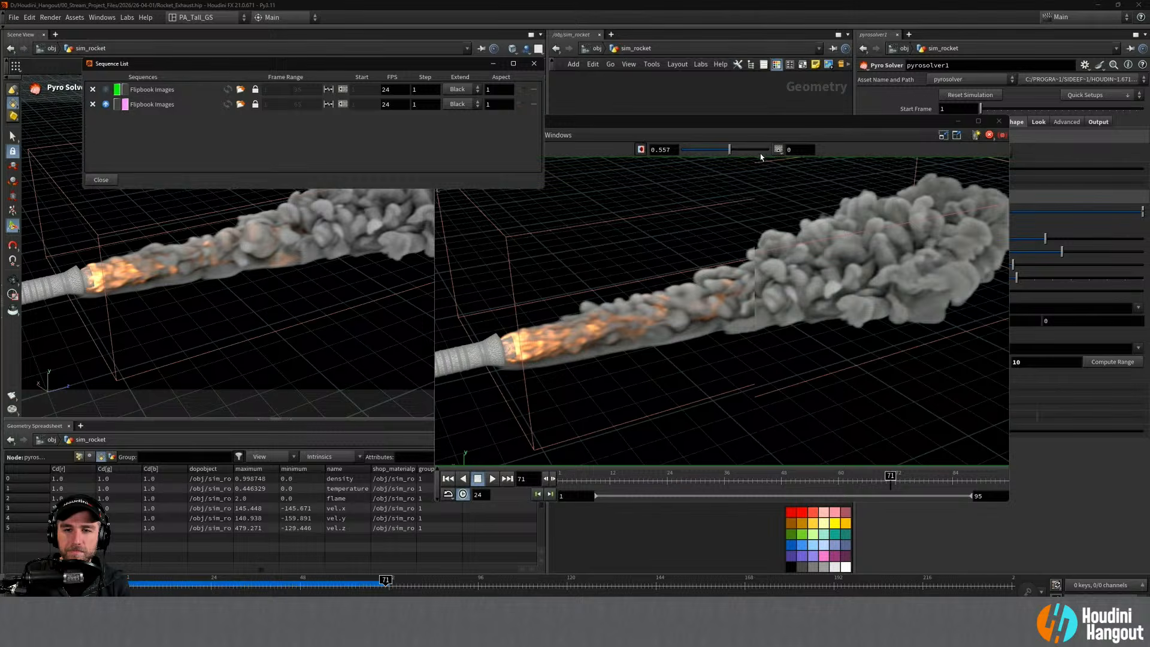
left_click_drag(729, 151, 727, 179)
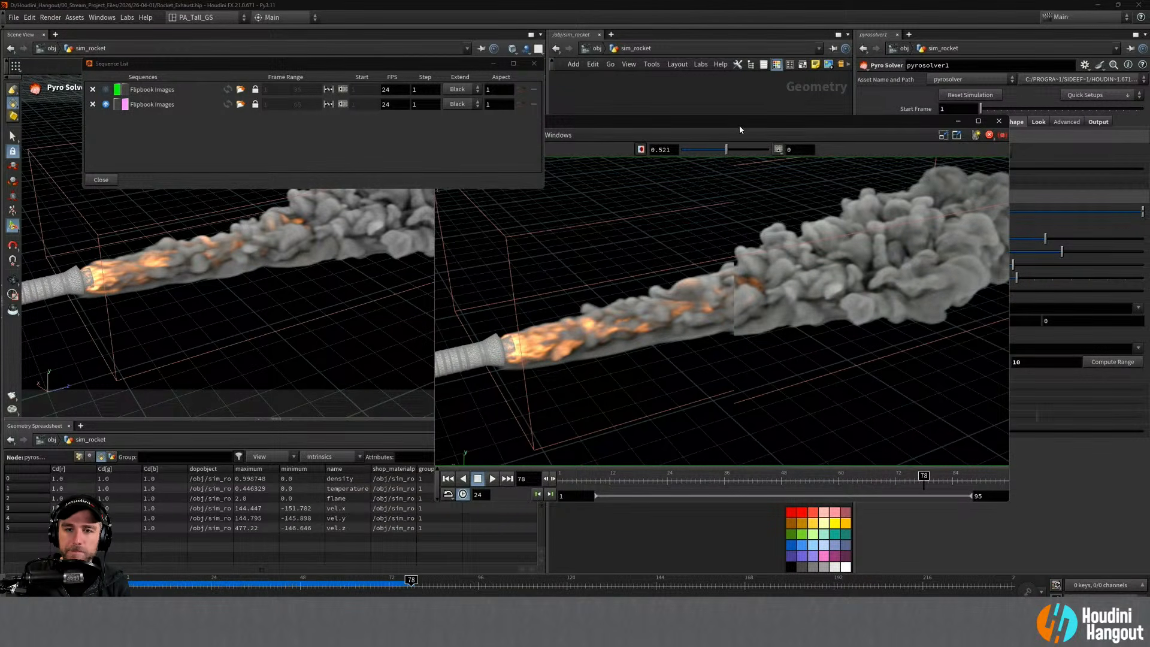
left_click_drag(741, 129, 432, 184)
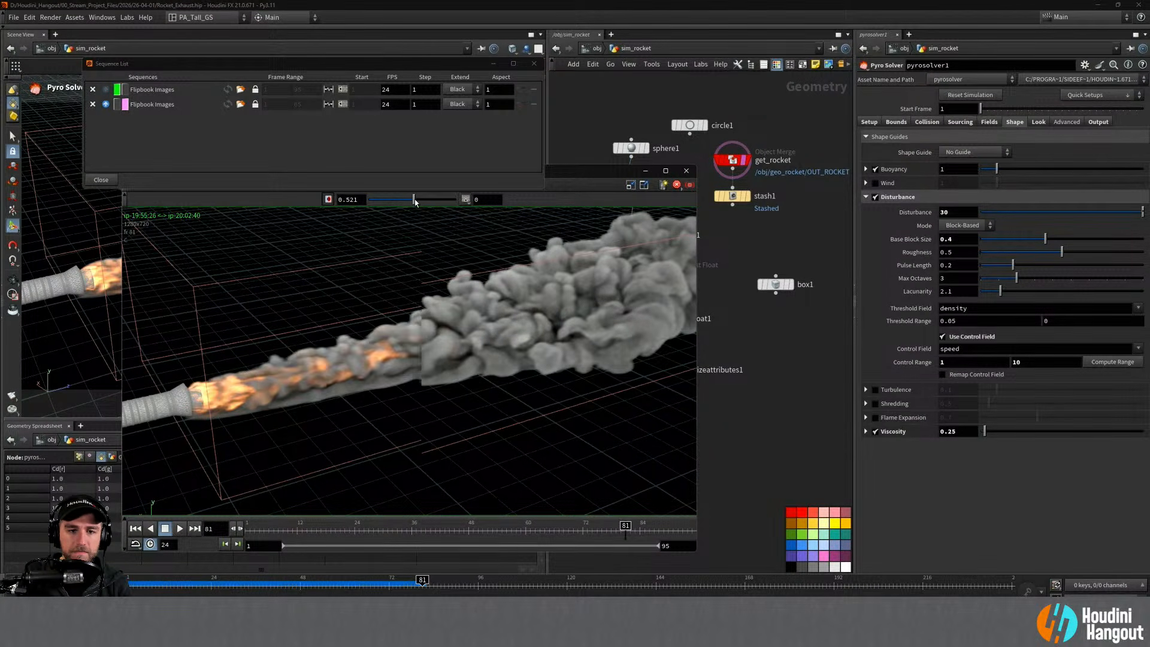
mouse_move(414, 201)
left_mouse_down()
mouse_move(399, 205)
mouse_move(457, 207)
mouse_move(385, 208)
mouse_move(443, 207)
mouse_move(392, 208)
mouse_move(441, 212)
mouse_move(409, 221)
left_mouse_up()
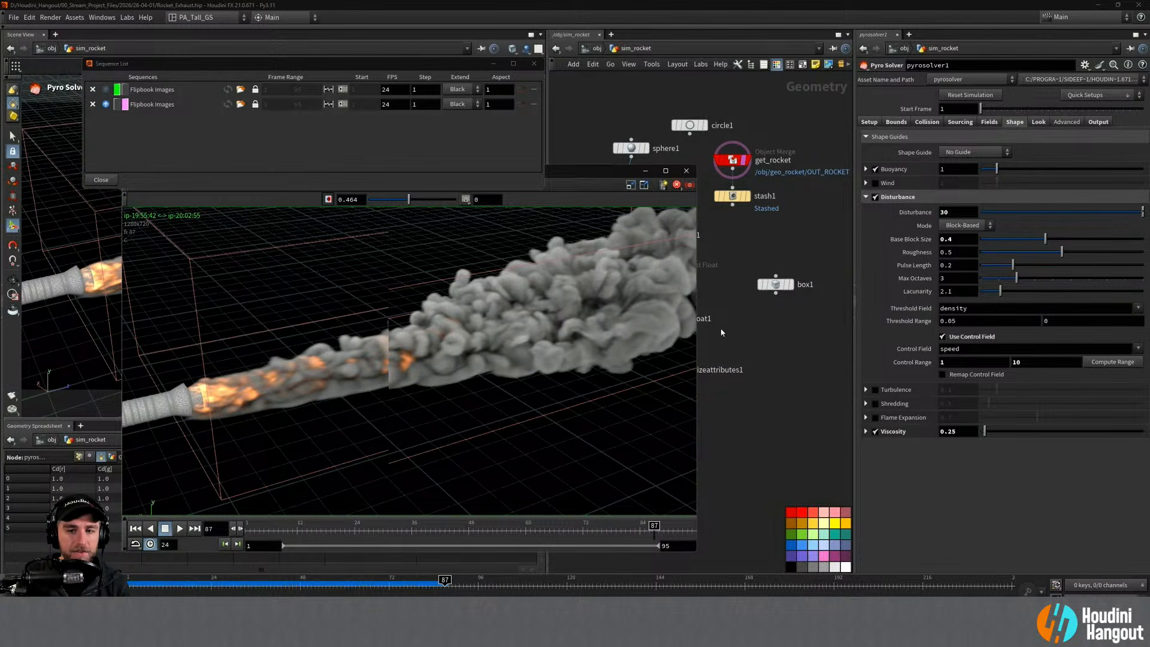
Step: Set the Disturbance strength to 60, return to the first frame, and start another flipbook of the simulation
left_click(741, 444)
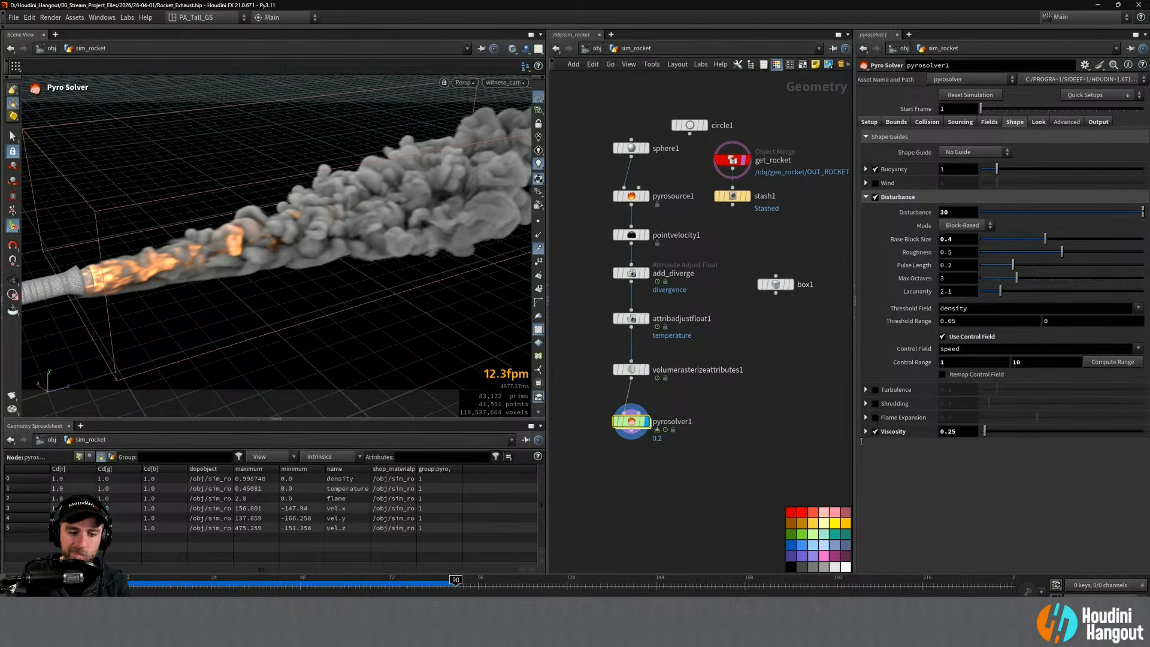
key("ctrl+Up")
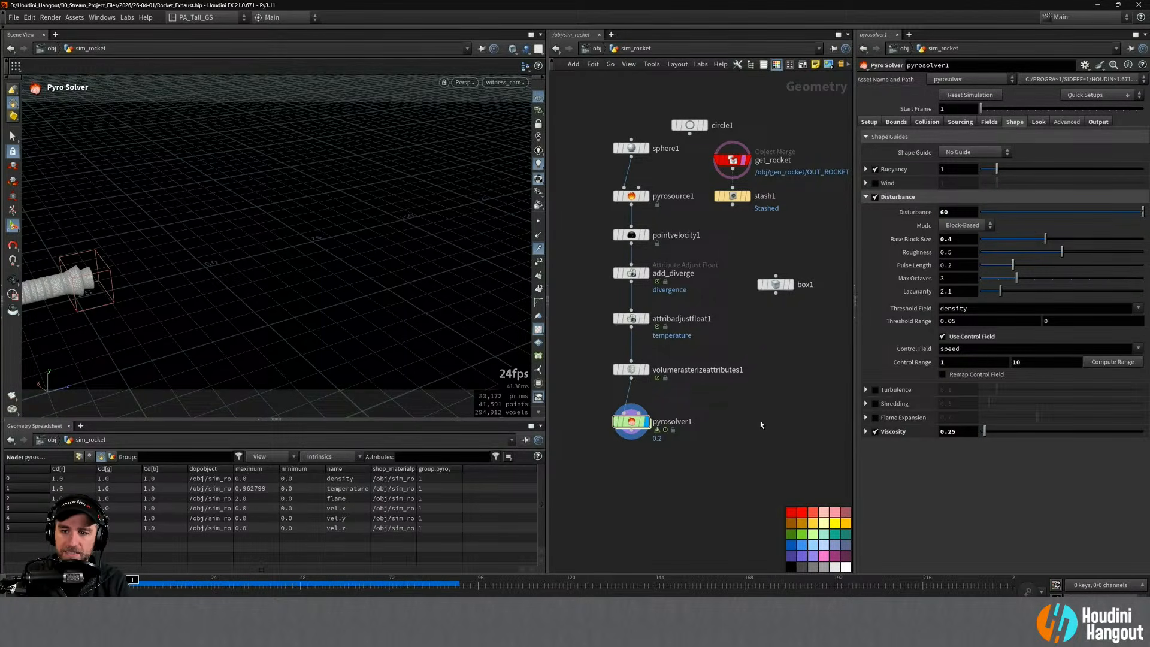
key("alt+Tab")
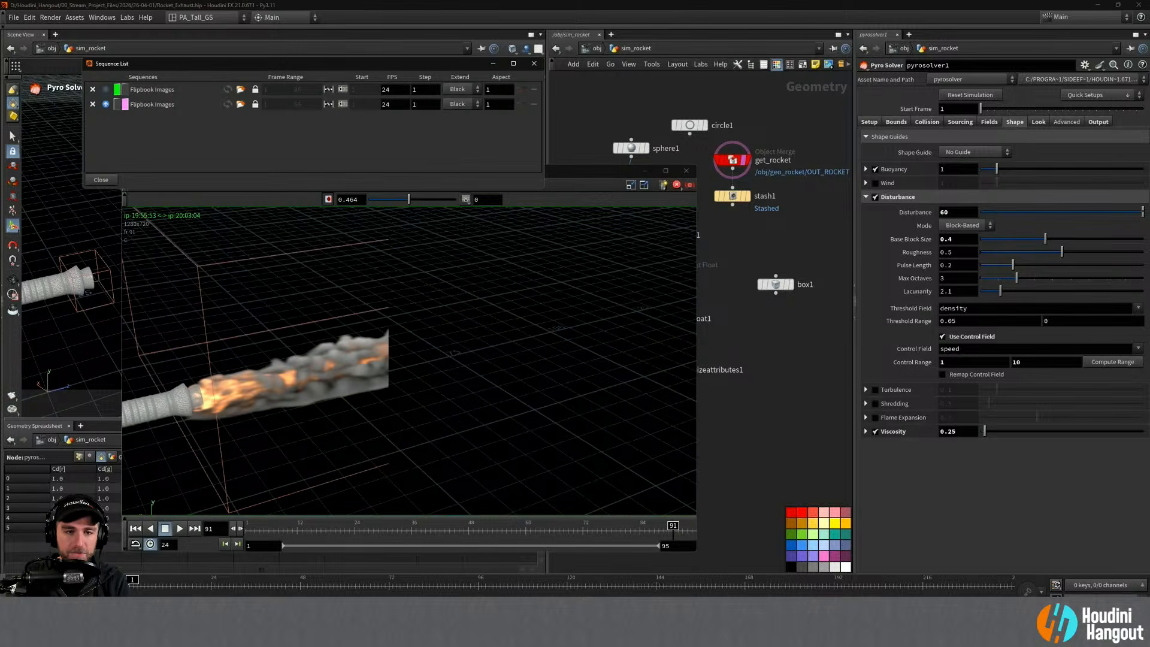
left_click_drag(603, 180, 800, 136)
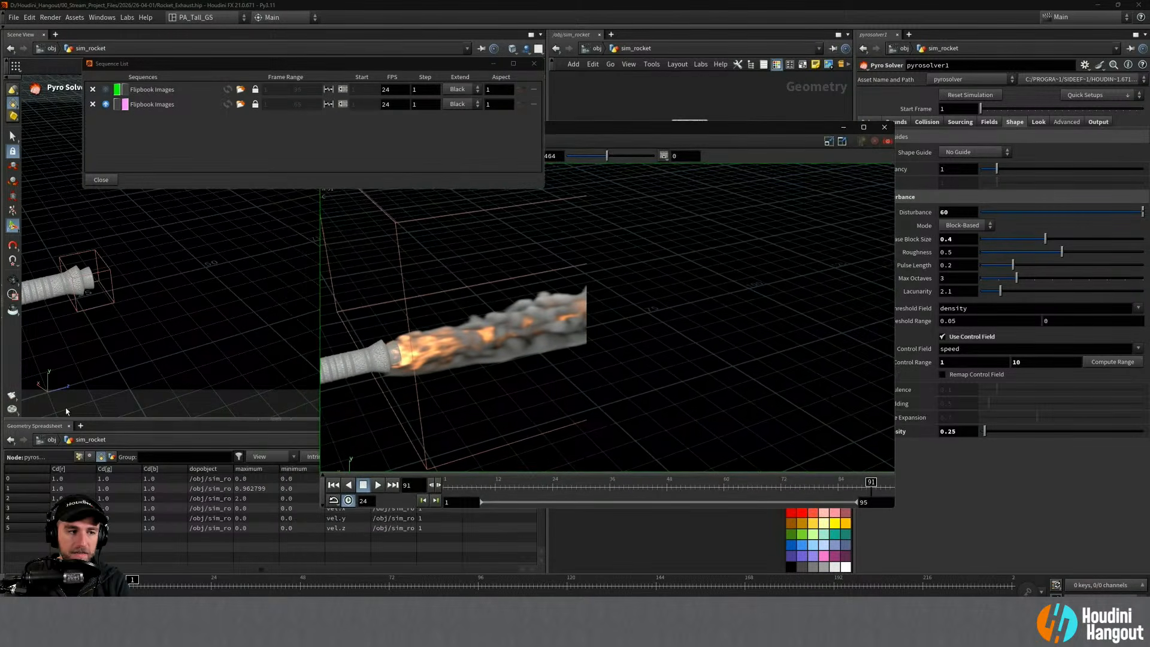
left_click(15, 397)
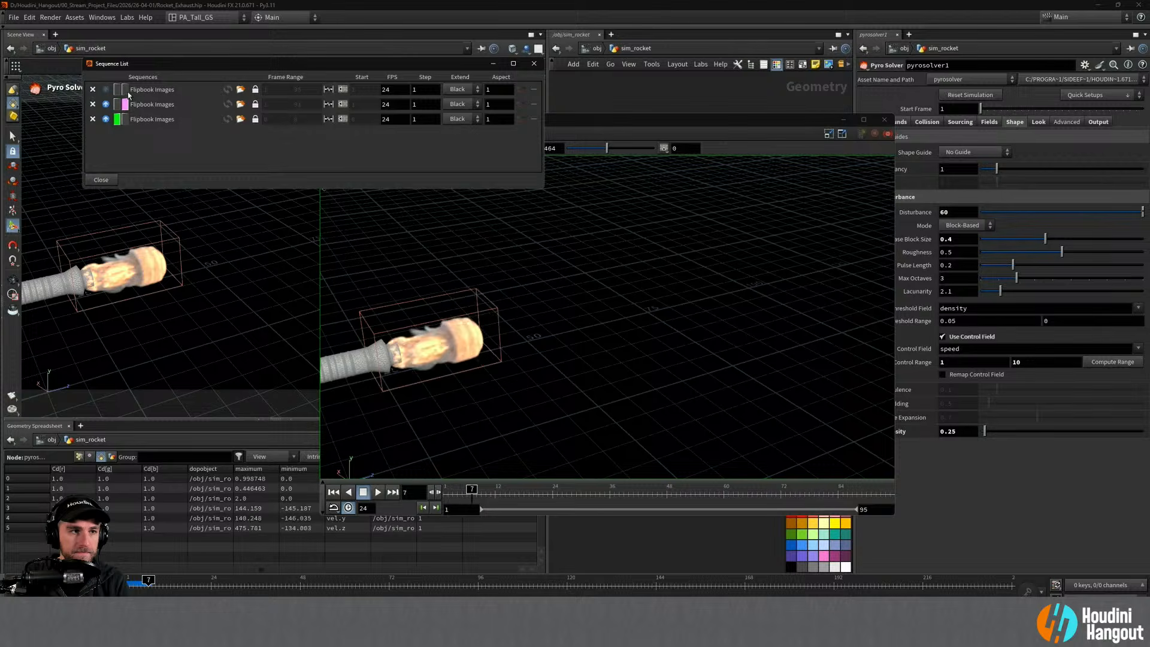
Step: Assign the first flipbook as comparison A and the third as B, and wipe the divider across the plume to compare them
left_click(125, 90)
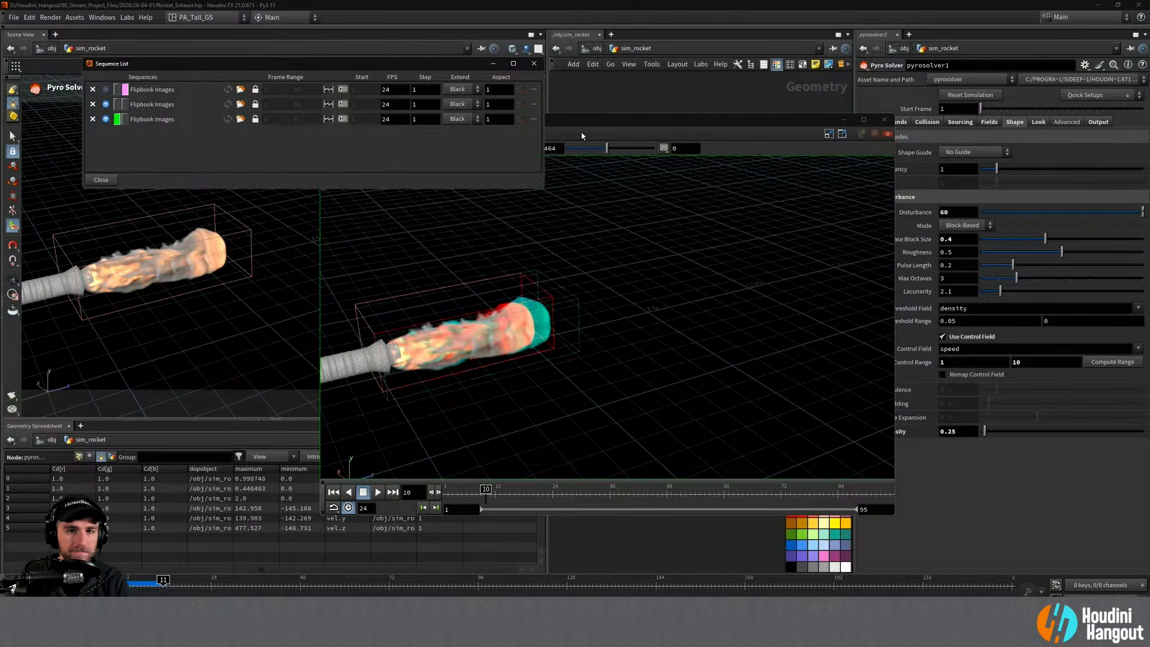
left_click_drag(613, 122, 691, 175)
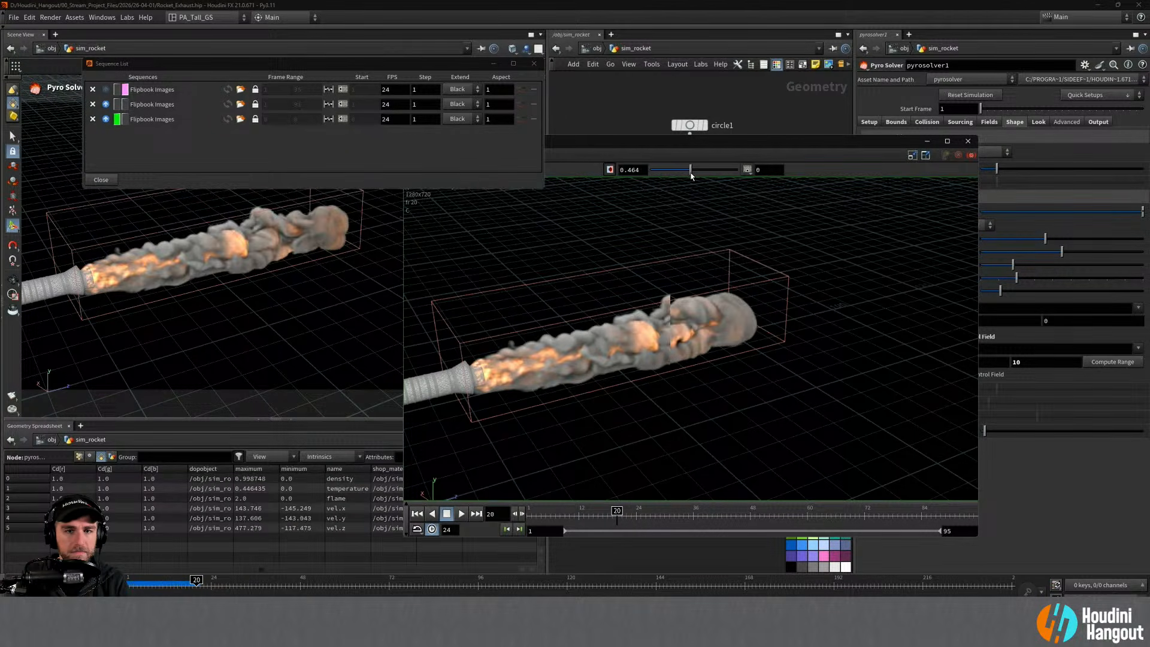
left_click(117, 90)
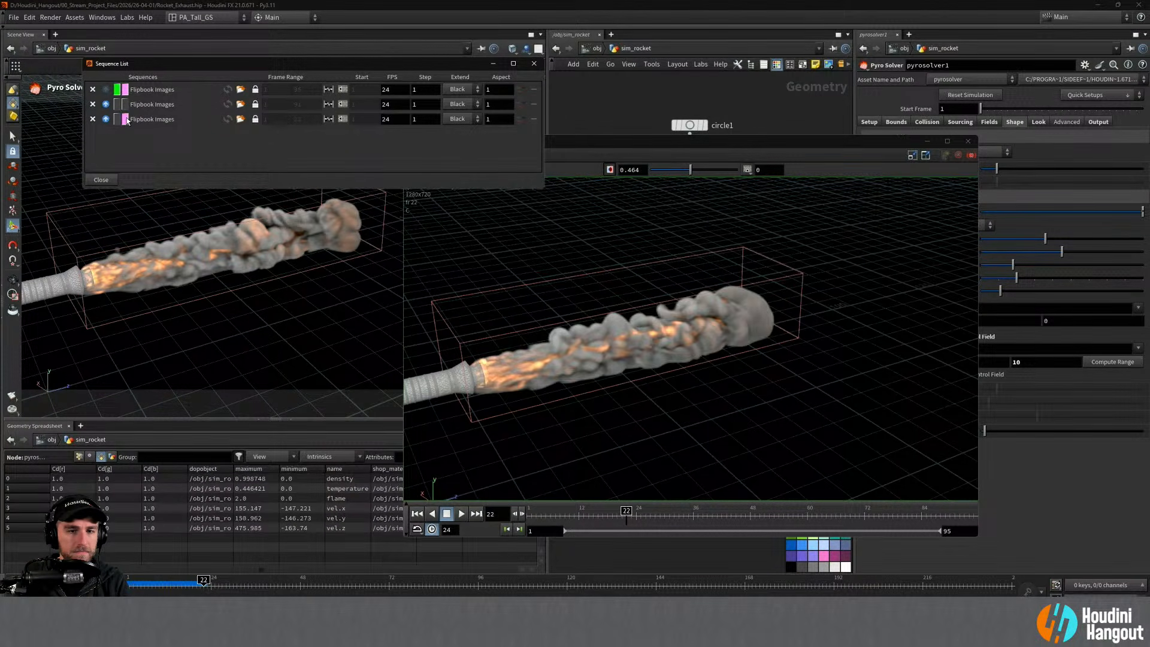
left_click(126, 90)
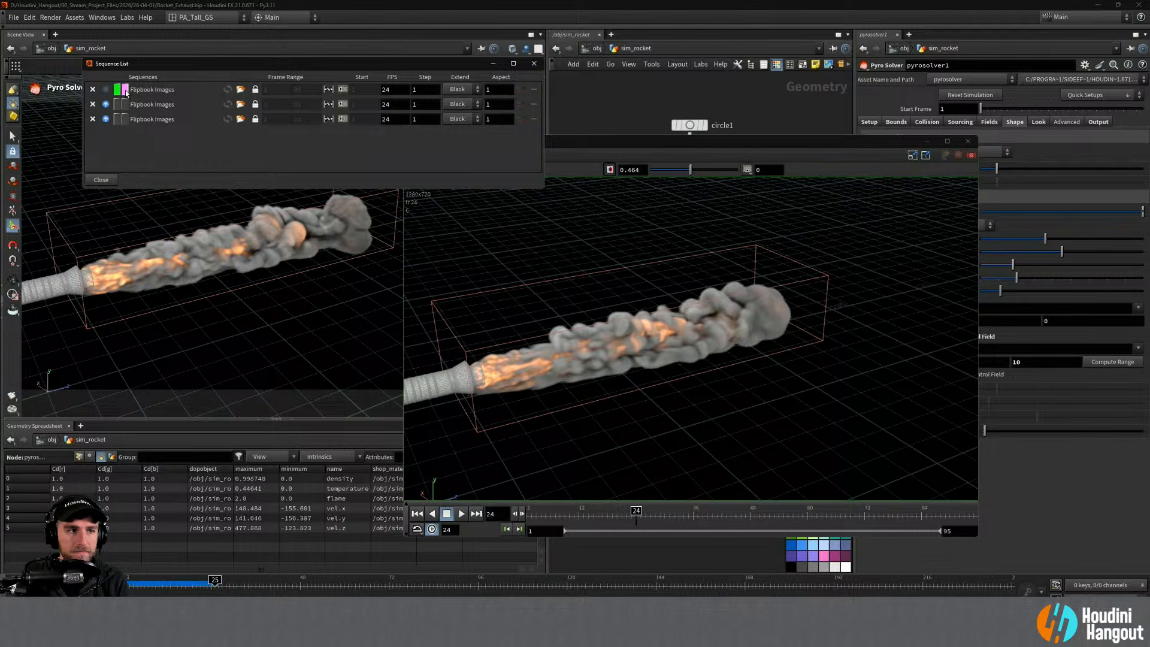
left_click(125, 119)
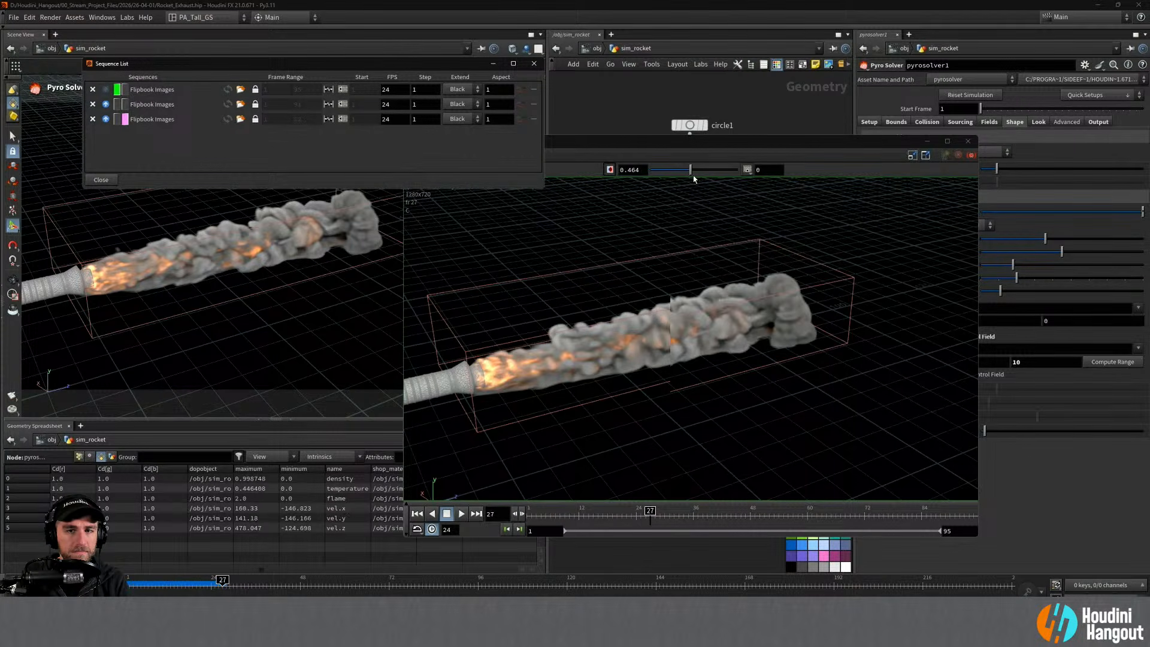
left_click_drag(689, 170, 673, 174)
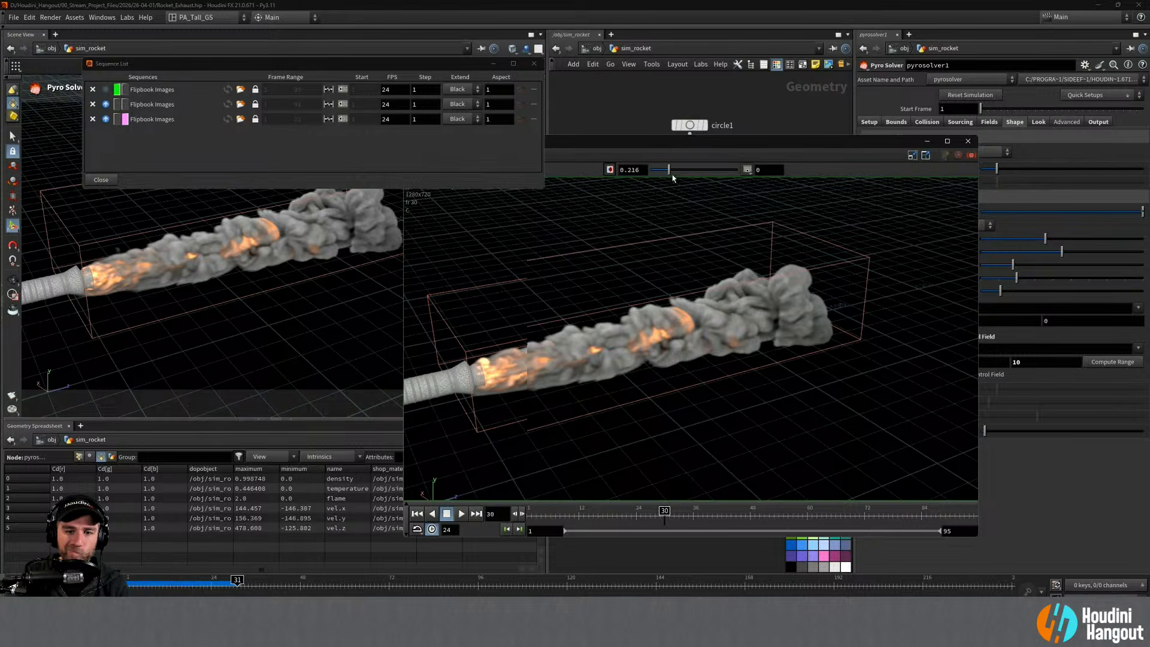
mouse_move(673, 173)
left_mouse_down()
mouse_move(733, 189)
mouse_move(669, 188)
left_mouse_up()
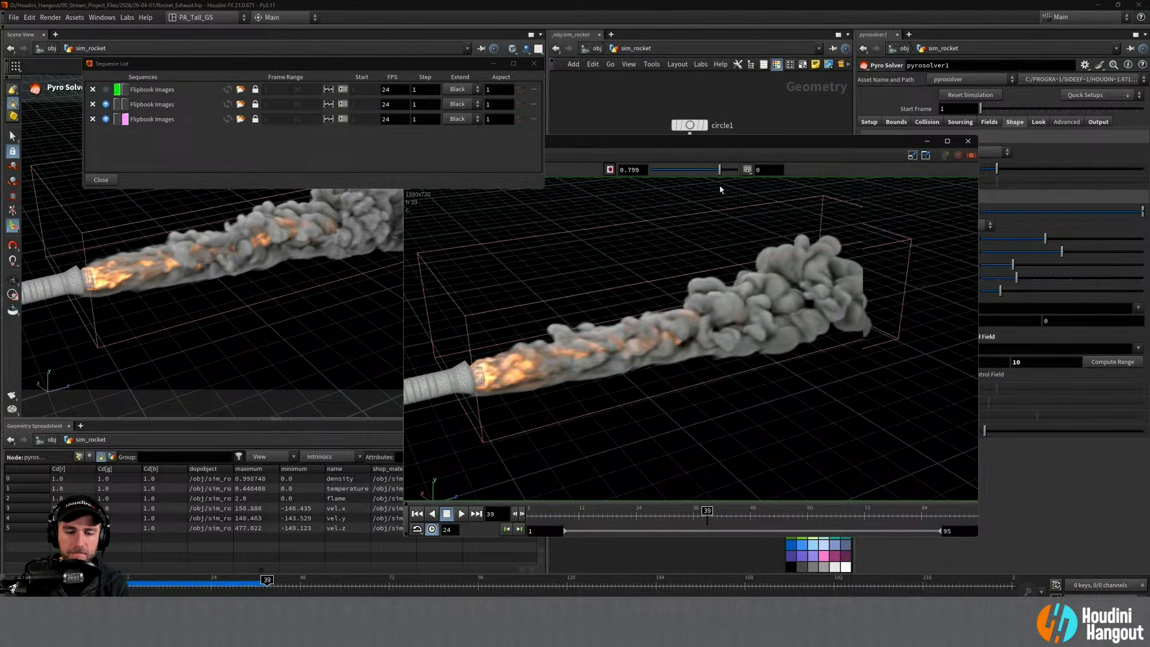
Step: Wipe the comparison divider across the plume, turn the comparison off, and play the flipbook on its own
left_click_drag(721, 190, 669, 200)
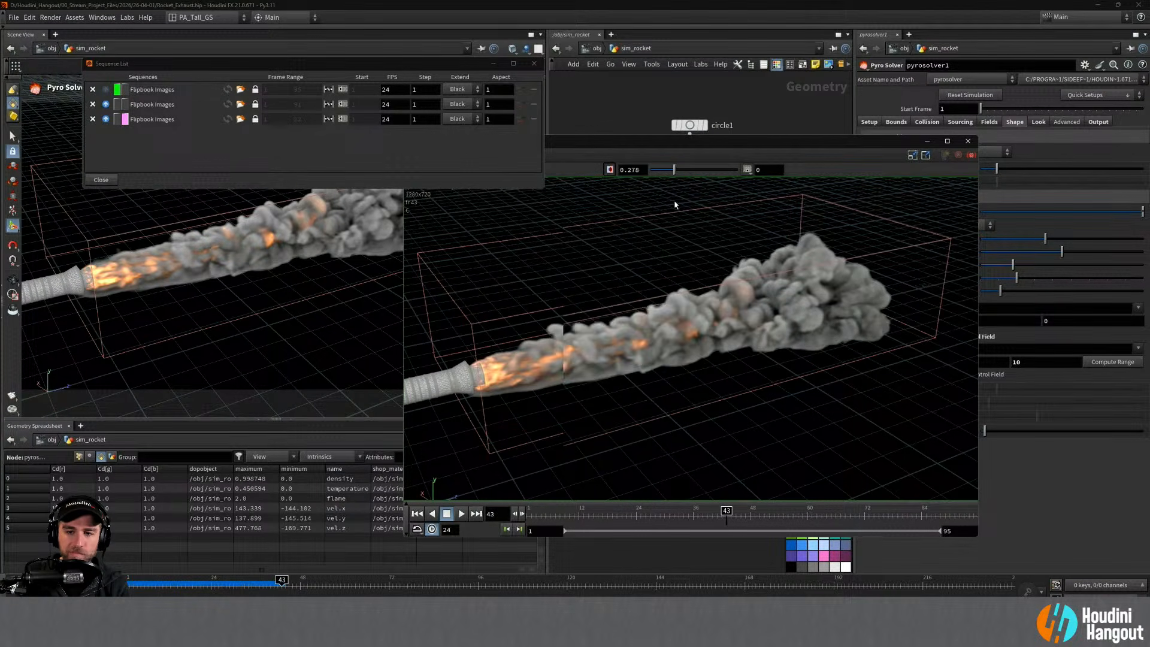
left_click_drag(714, 203, 686, 203)
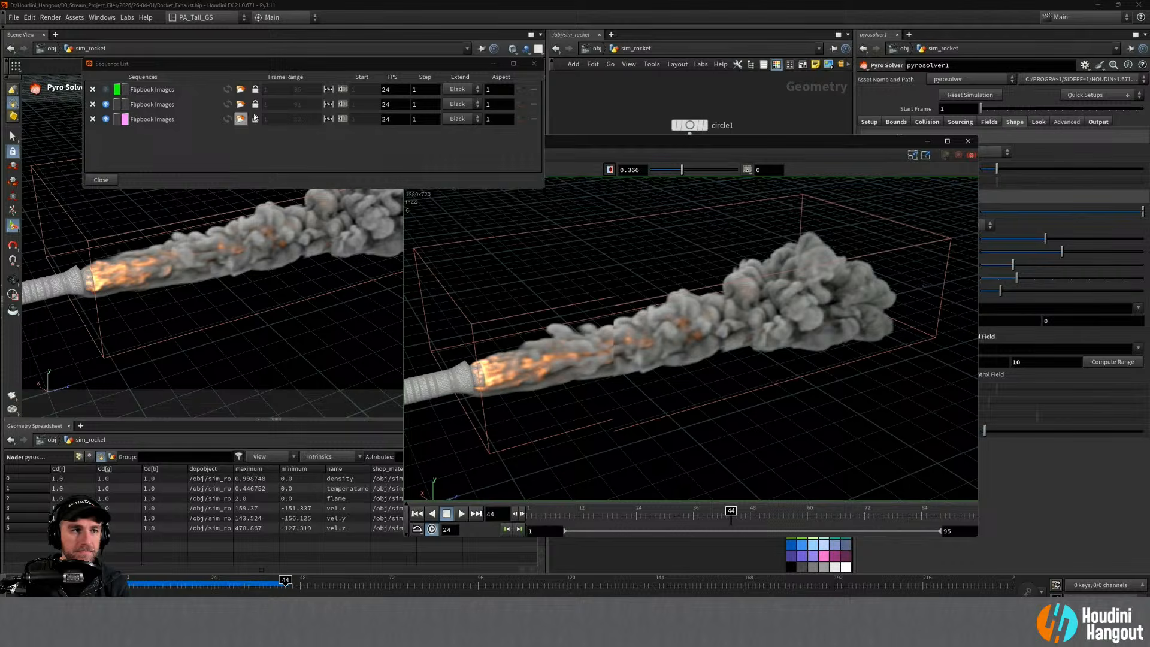
left_click(609, 169)
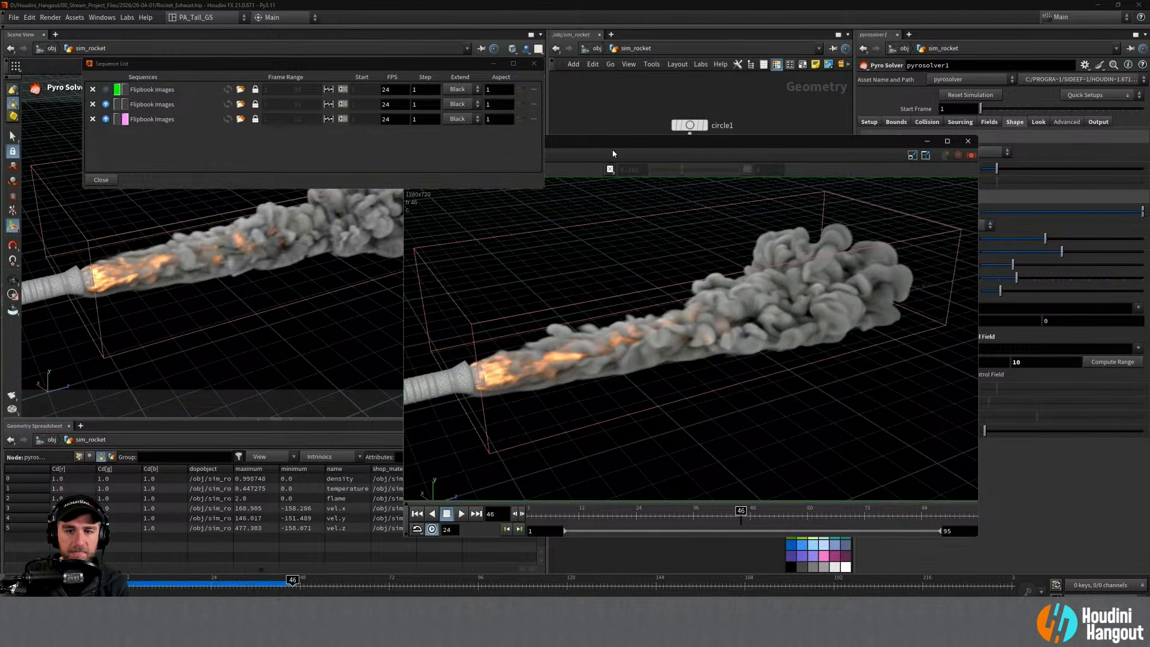
left_click(461, 514)
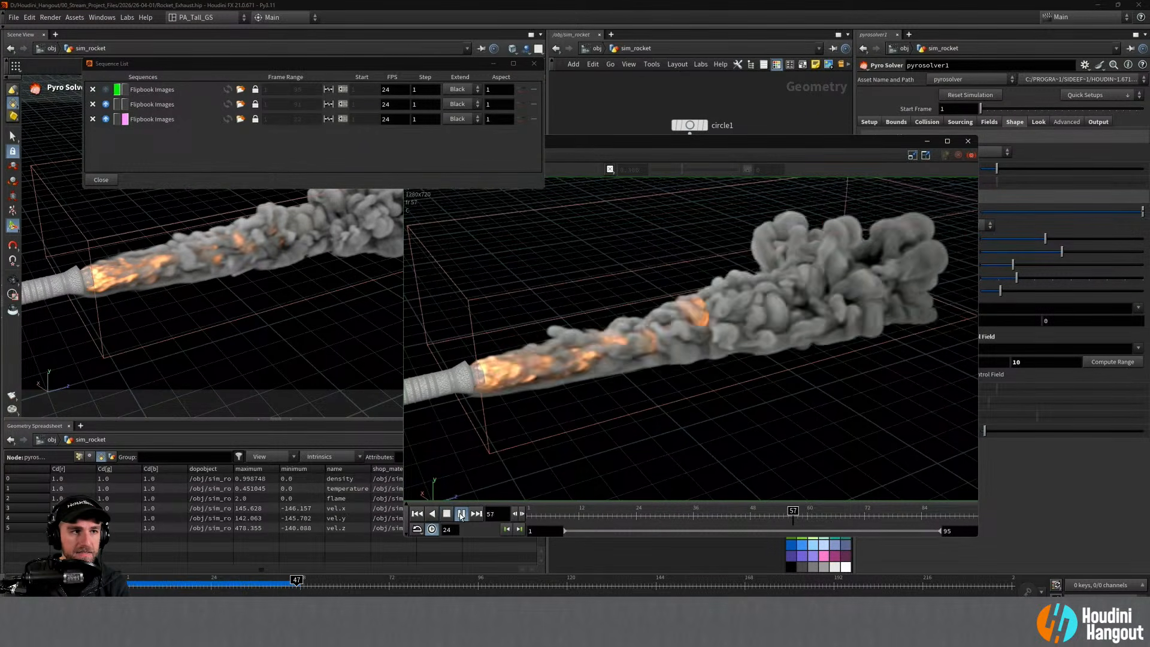
Step: Switch the displayed flipbook between the third and the first sequence to compare their full plumes, ending on the third
left_click(118, 122)
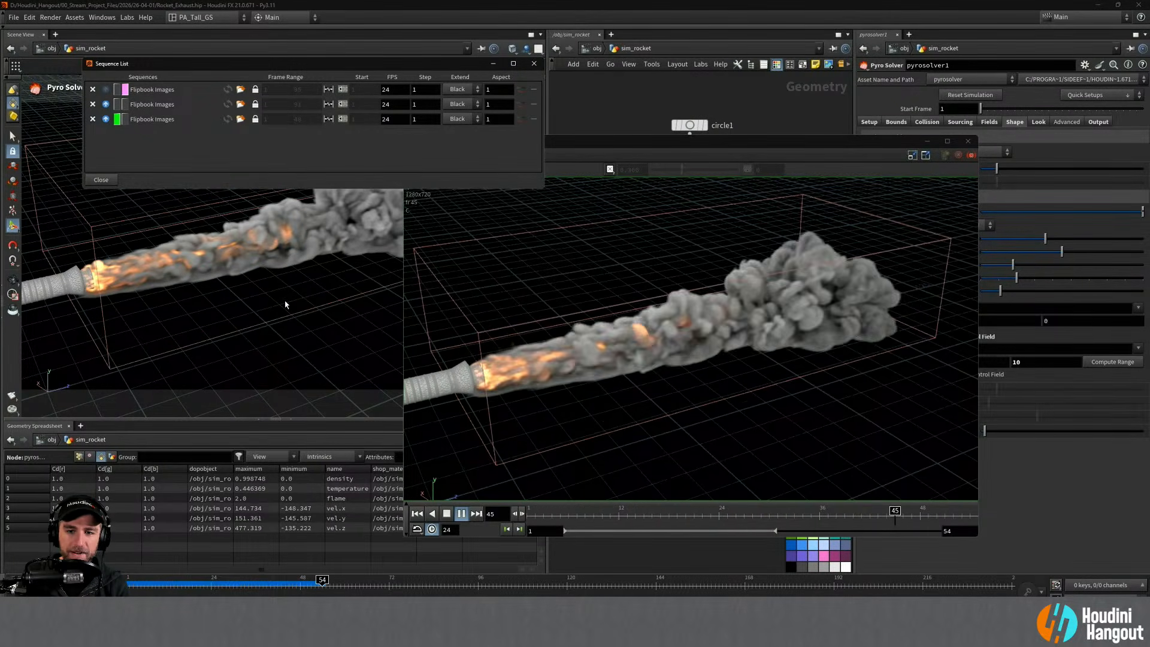
left_click(118, 90)
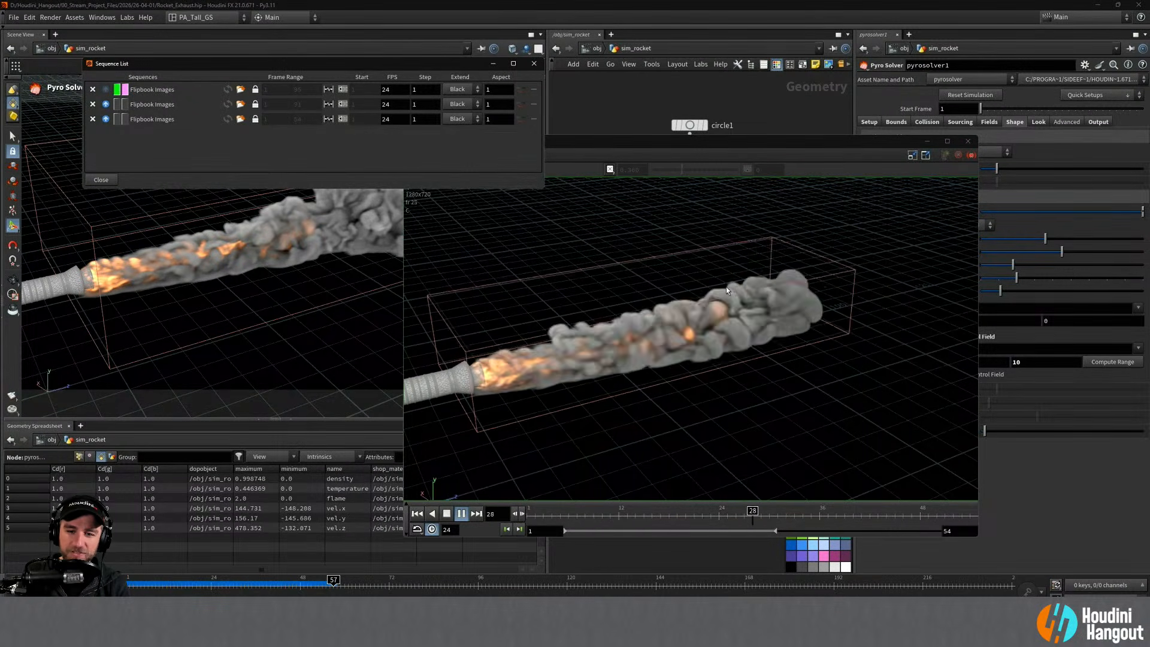
left_click(118, 118)
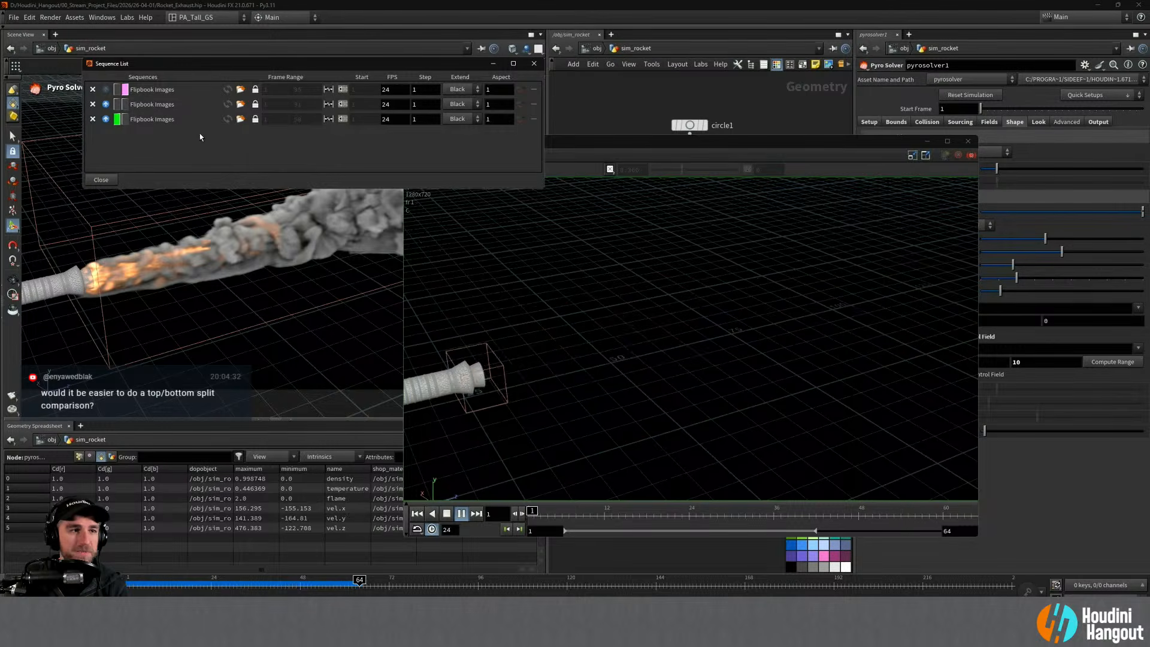
Step: Turn the comparison back on as Split Vertical and move the divider through the plume to 0.711
left_click(610, 170)
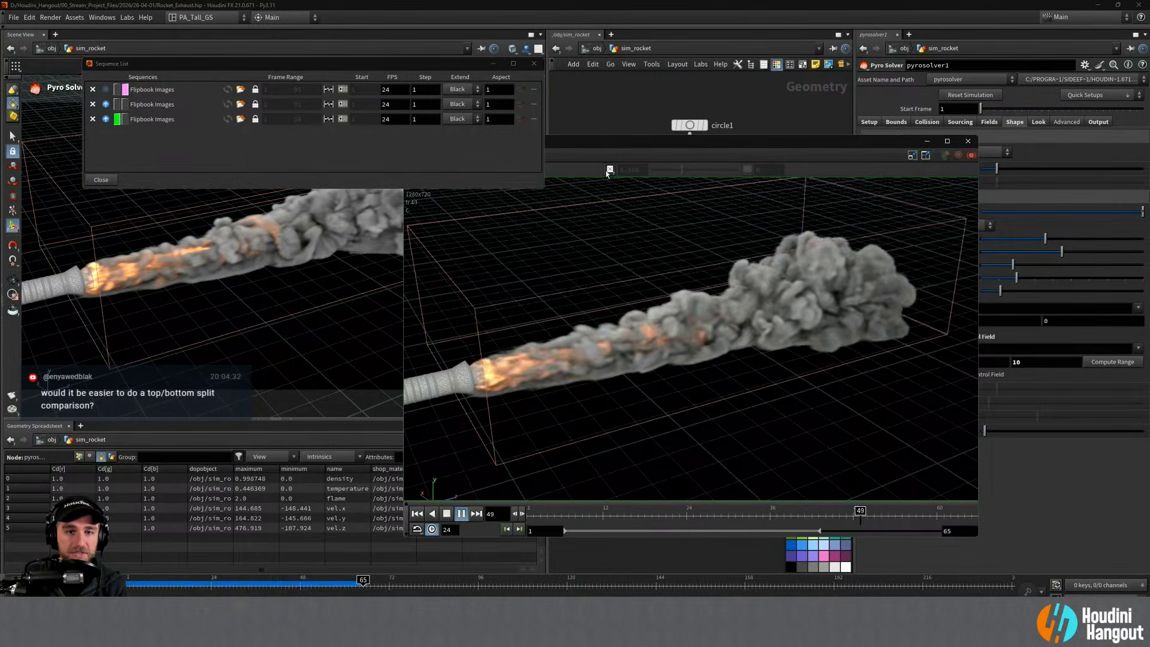
left_click(610, 171)
right_click(611, 171)
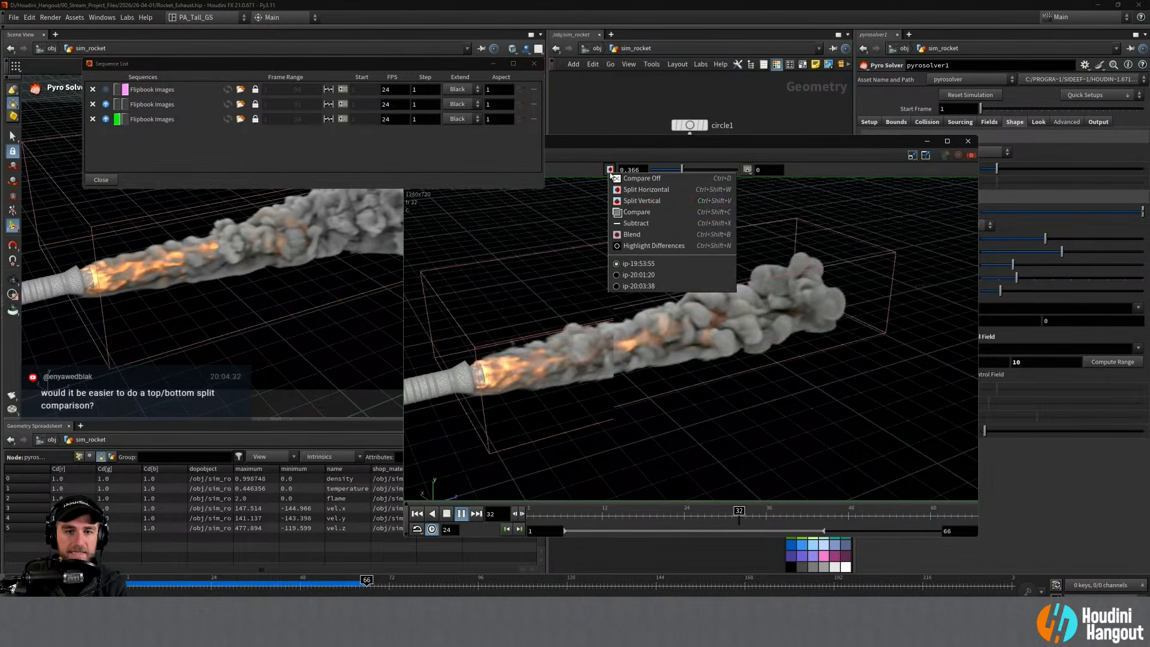
left_click(631, 200)
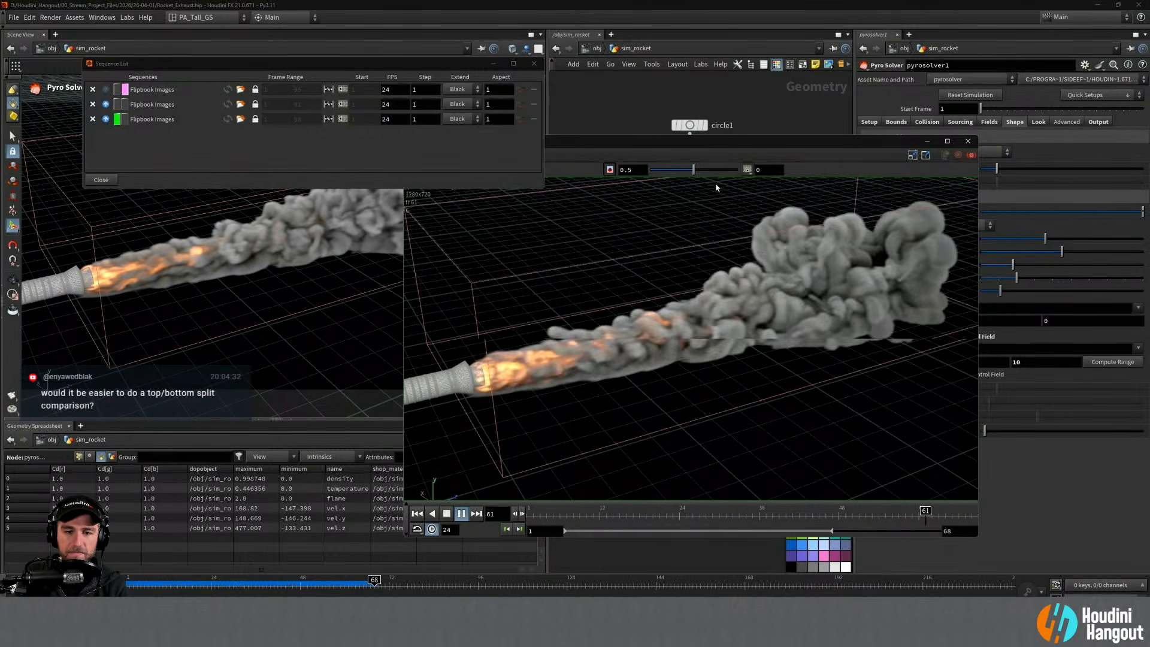
mouse_move(688, 175)
left_mouse_down()
mouse_move(757, 173)
mouse_move(695, 175)
mouse_move(735, 172)
mouse_move(704, 168)
left_mouse_up()
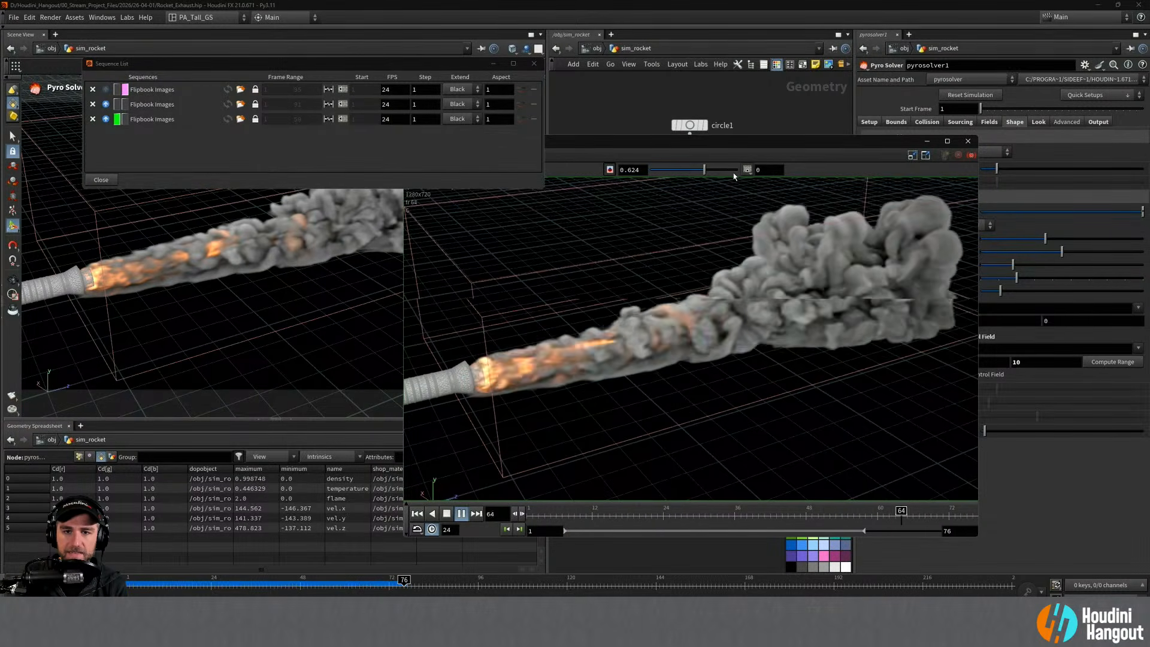
left_click_drag(704, 169, 712, 171)
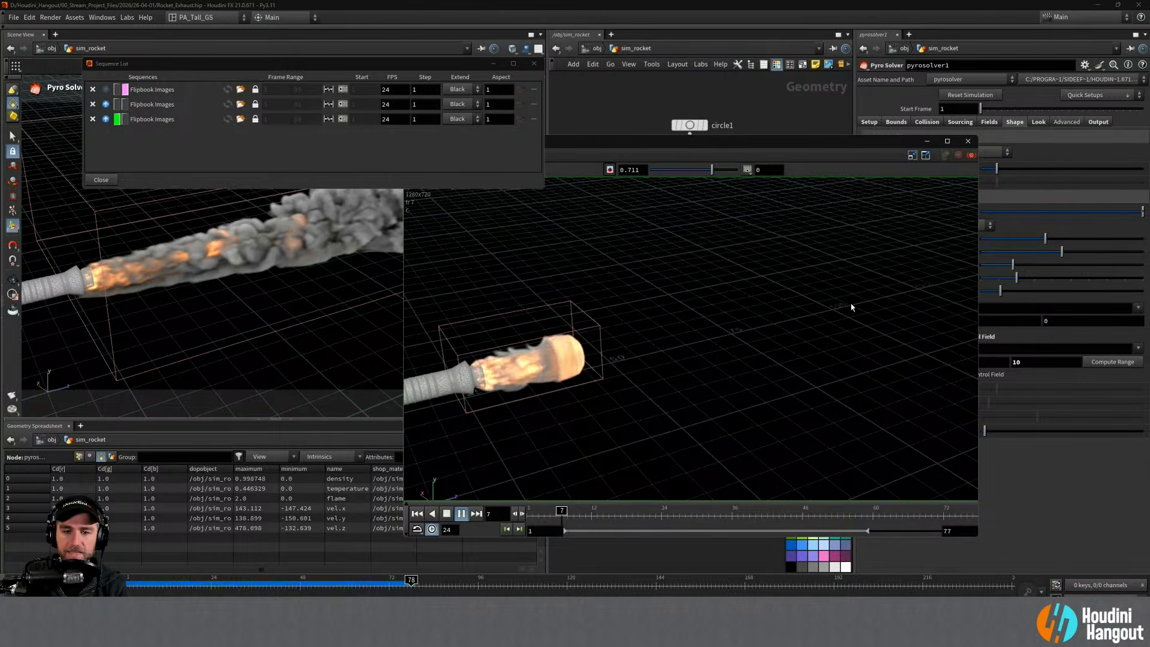
Step: Assign the first flipbook as comparison A and the third as B, and move the divider to 0.546
left_click(118, 89)
left_click(126, 120)
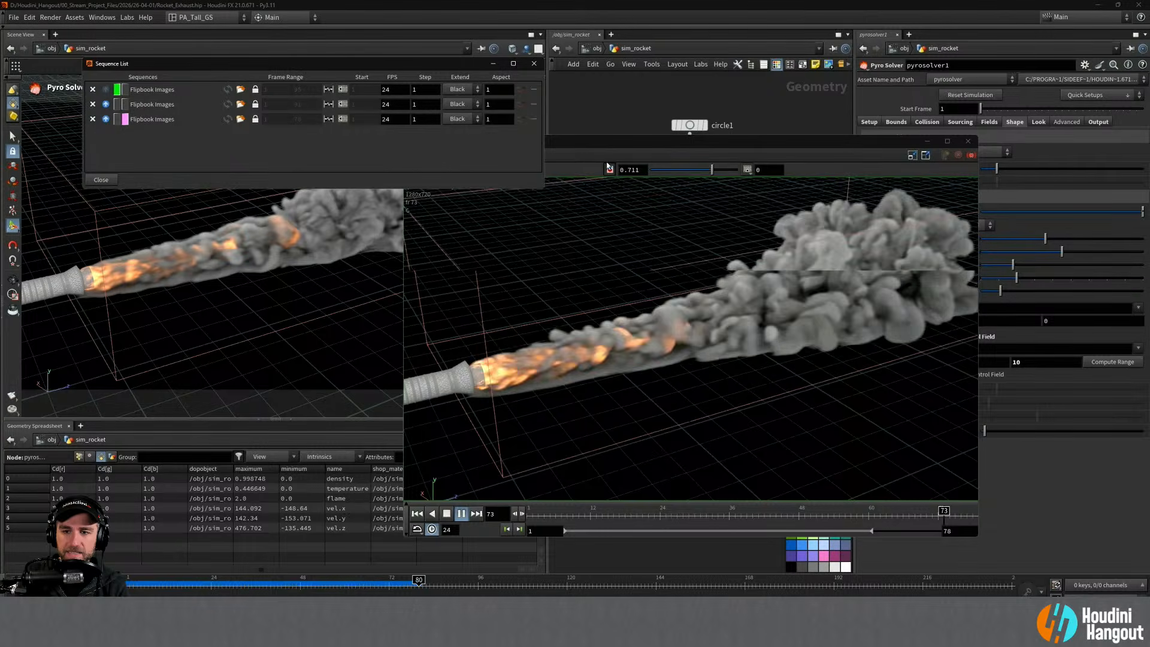
left_click_drag(713, 169, 697, 169)
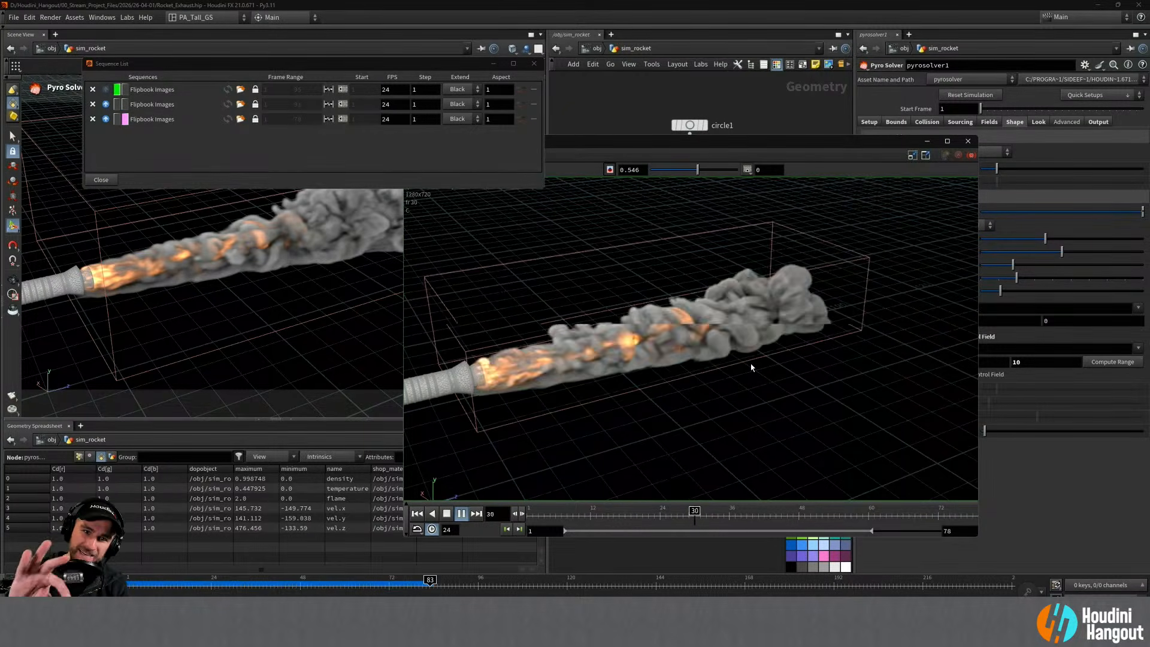
left_click(609, 170)
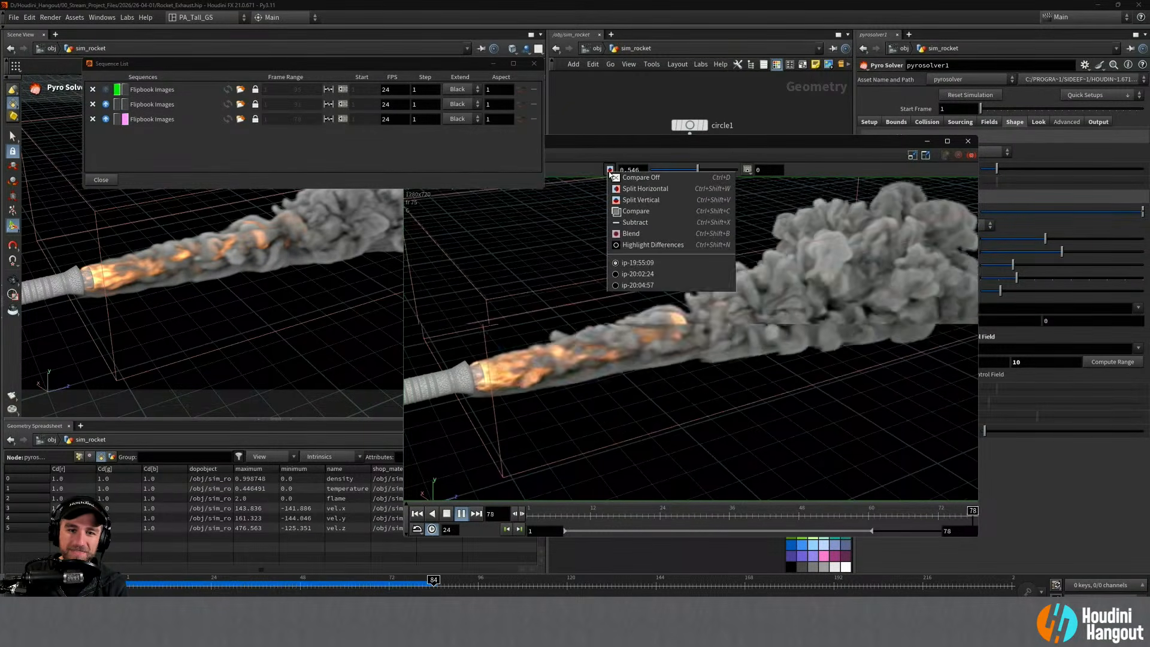
left_click(581, 172)
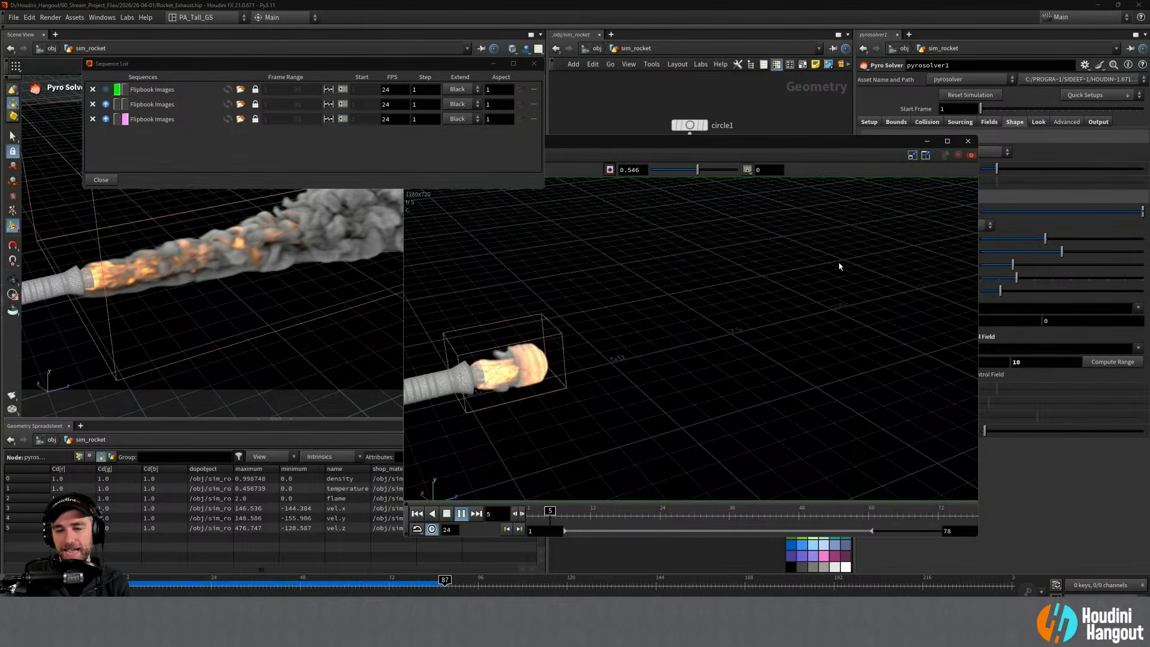
Step: Clear the flipbook viewer away, return to the first frame, and set the Disturbance strength to 100 and Base Block Size to 0.3
left_click_drag(860, 158, 669, 188)
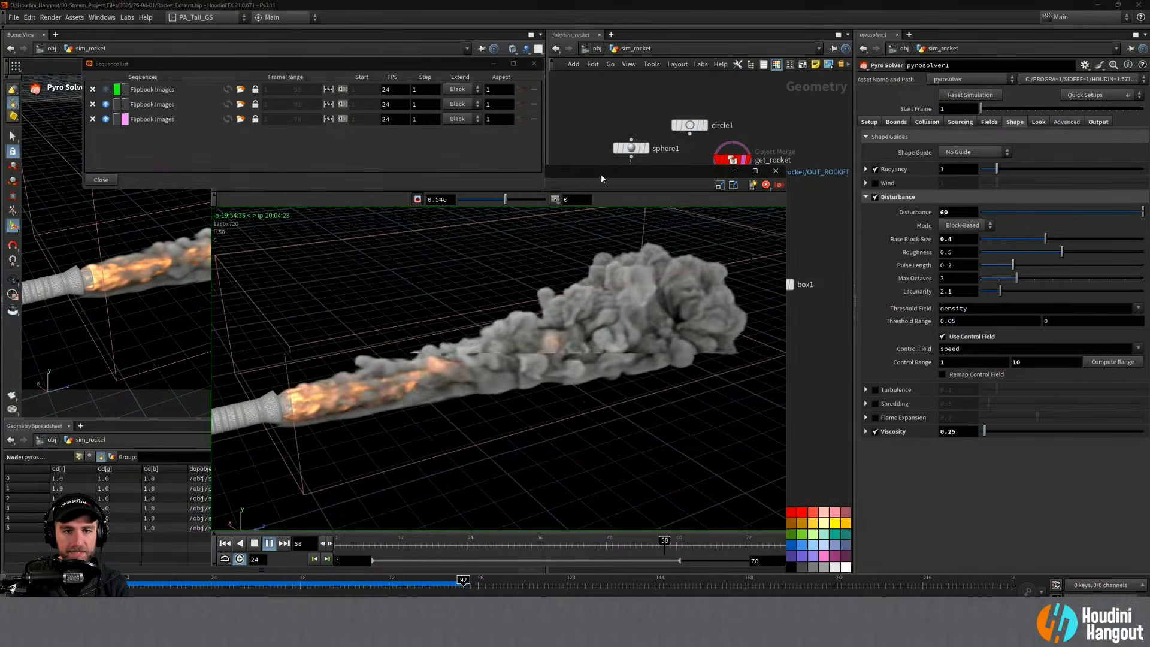
left_click_drag(620, 173, 748, 158)
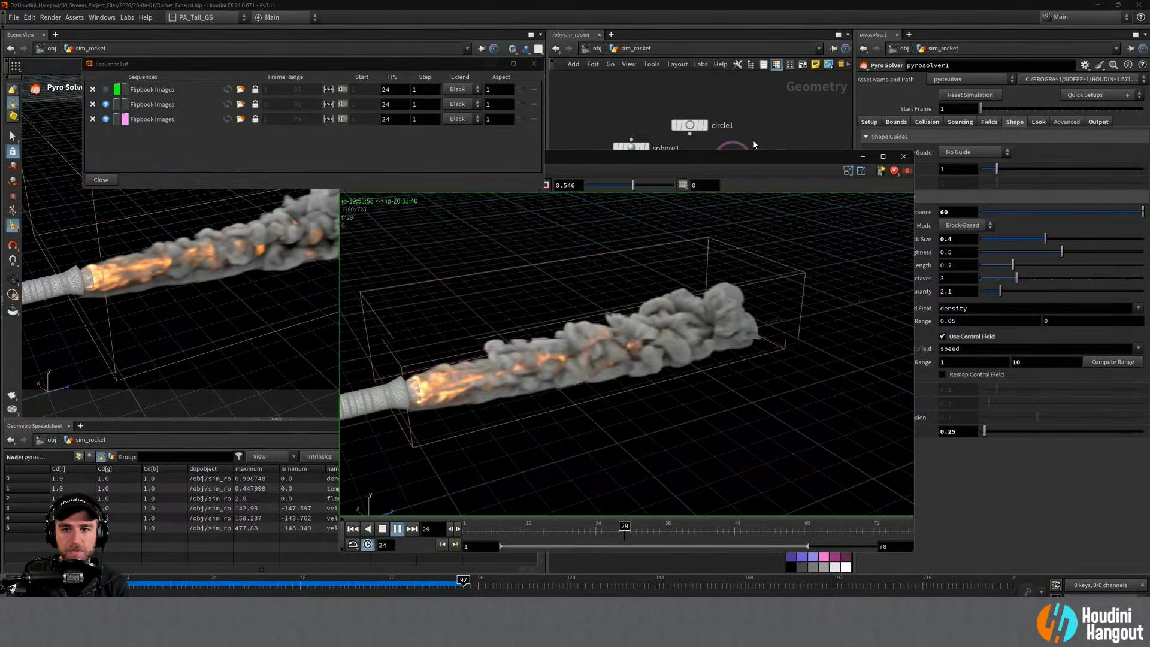
left_click(862, 158)
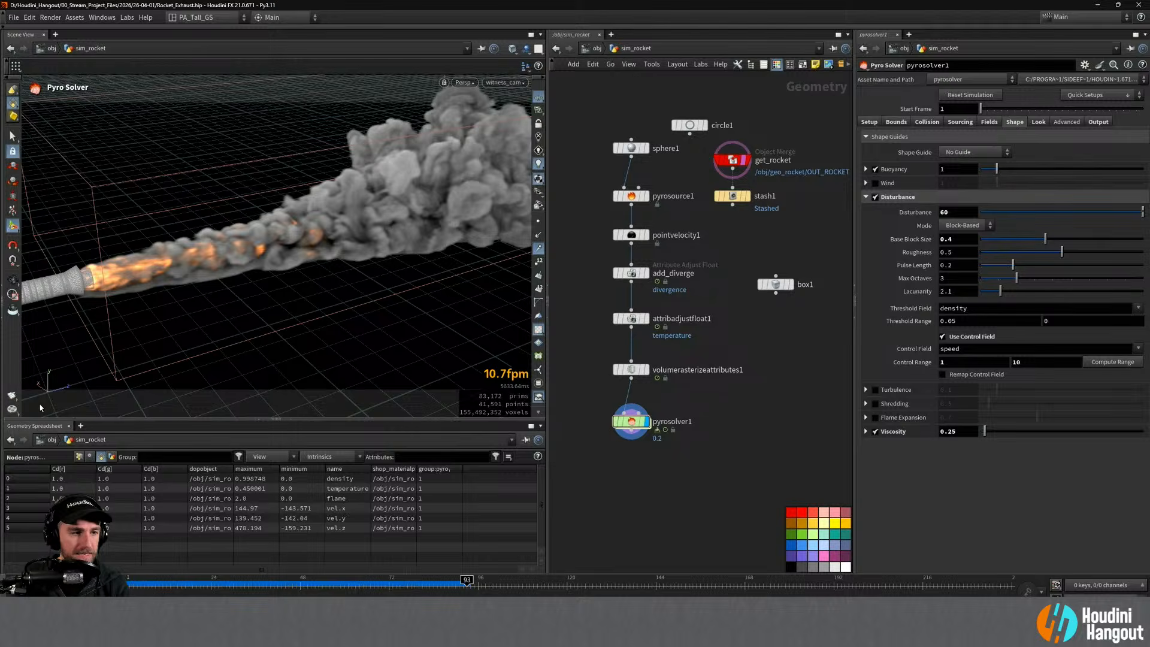
key("ctrl+Up")
key("Escape")
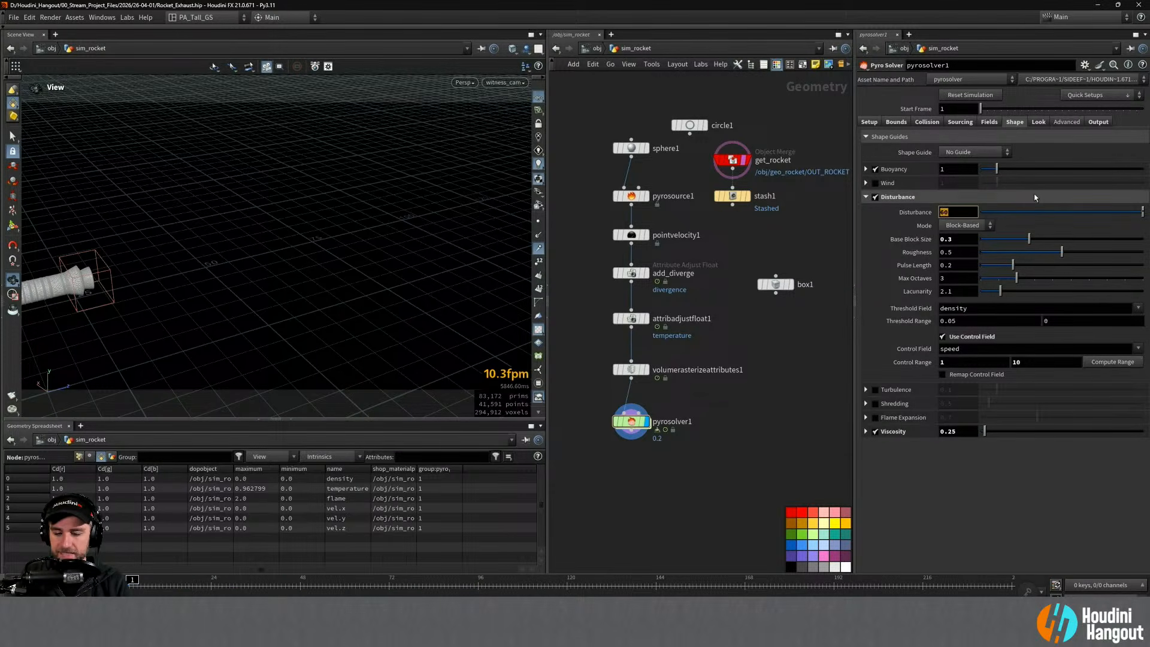
type("100")
key("Return")
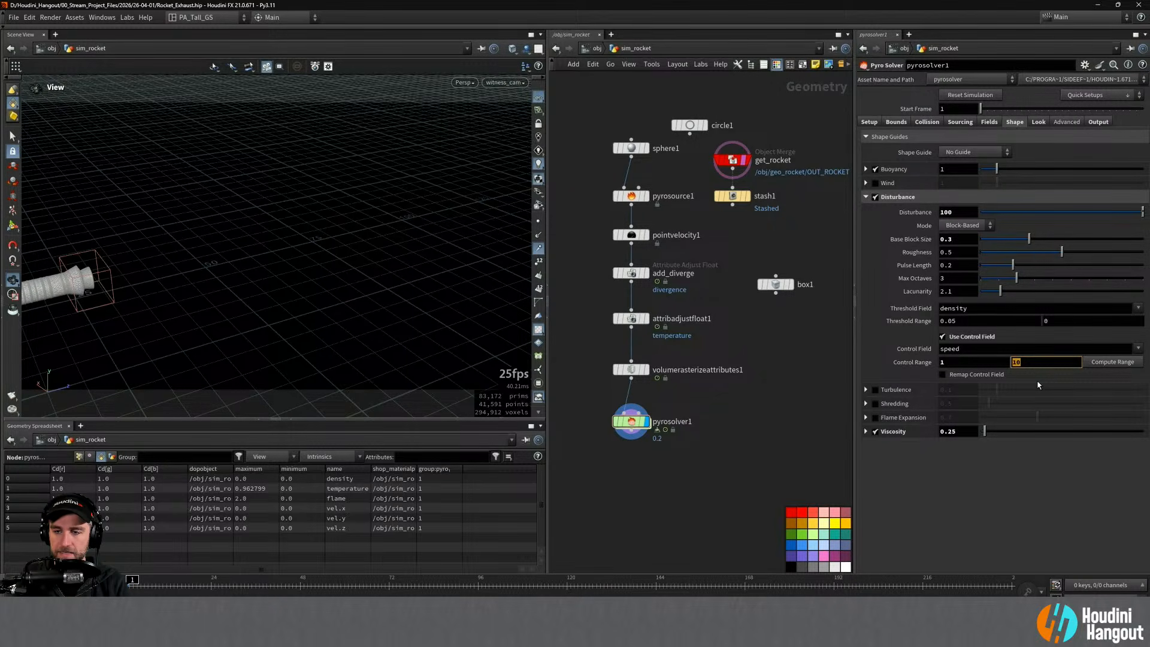
Step: Start a fourth flipbook of the simulation, reposition the flipbook viewer, and stop its looping playback
key("alt+Tab")
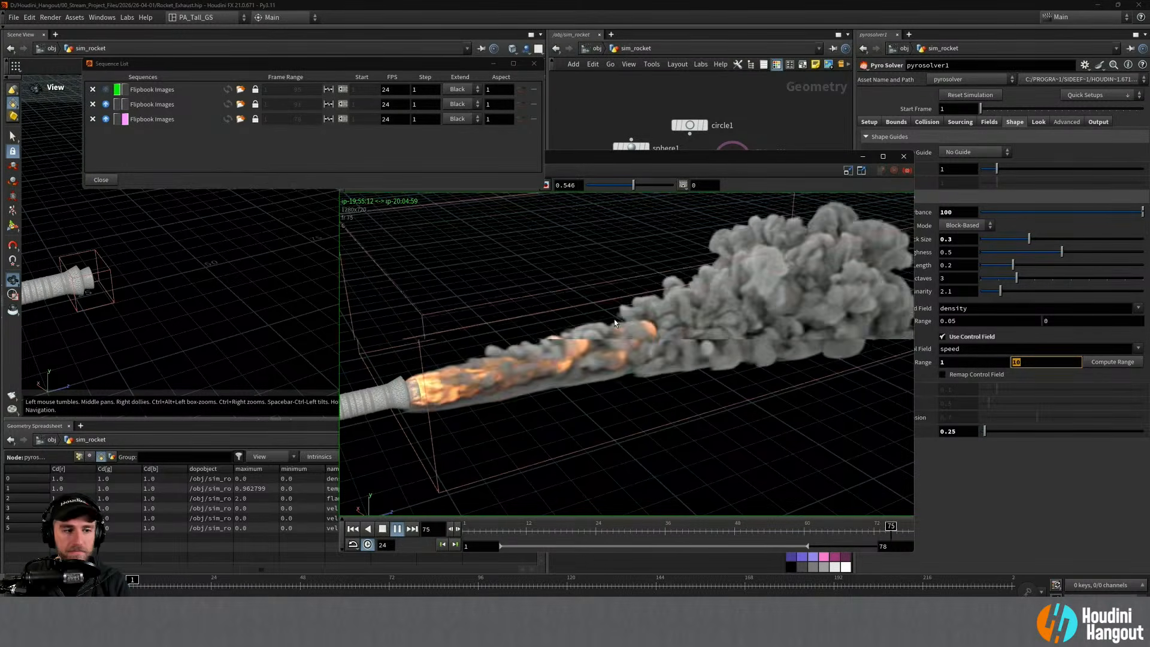
left_click(12, 397)
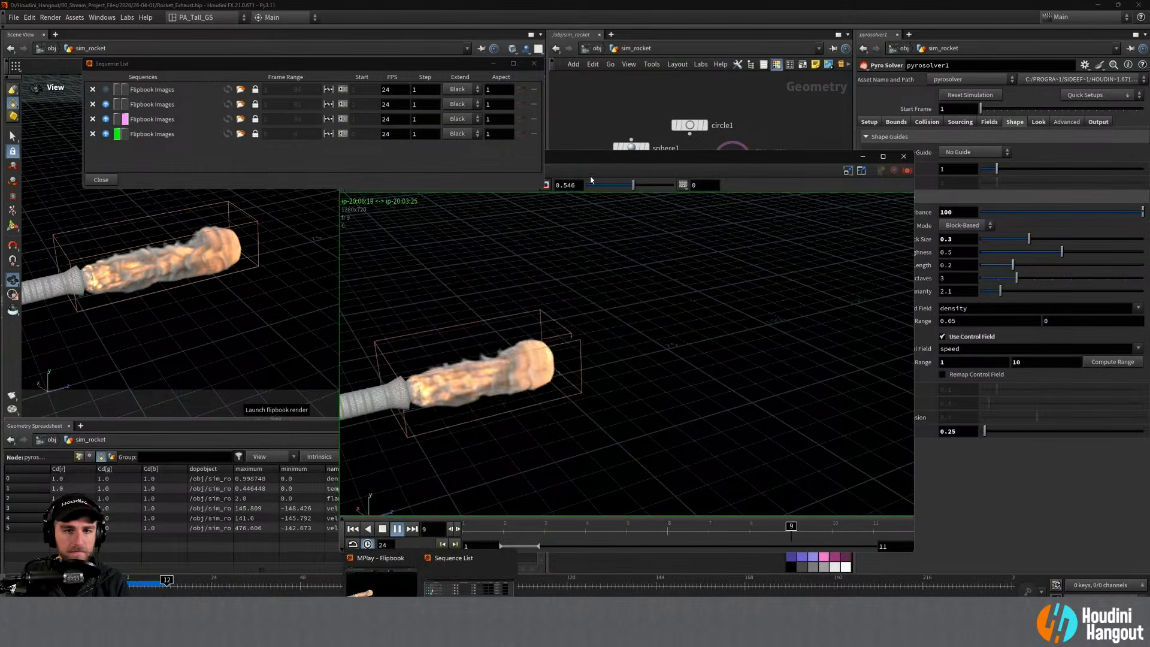
left_click_drag(607, 165, 635, 151)
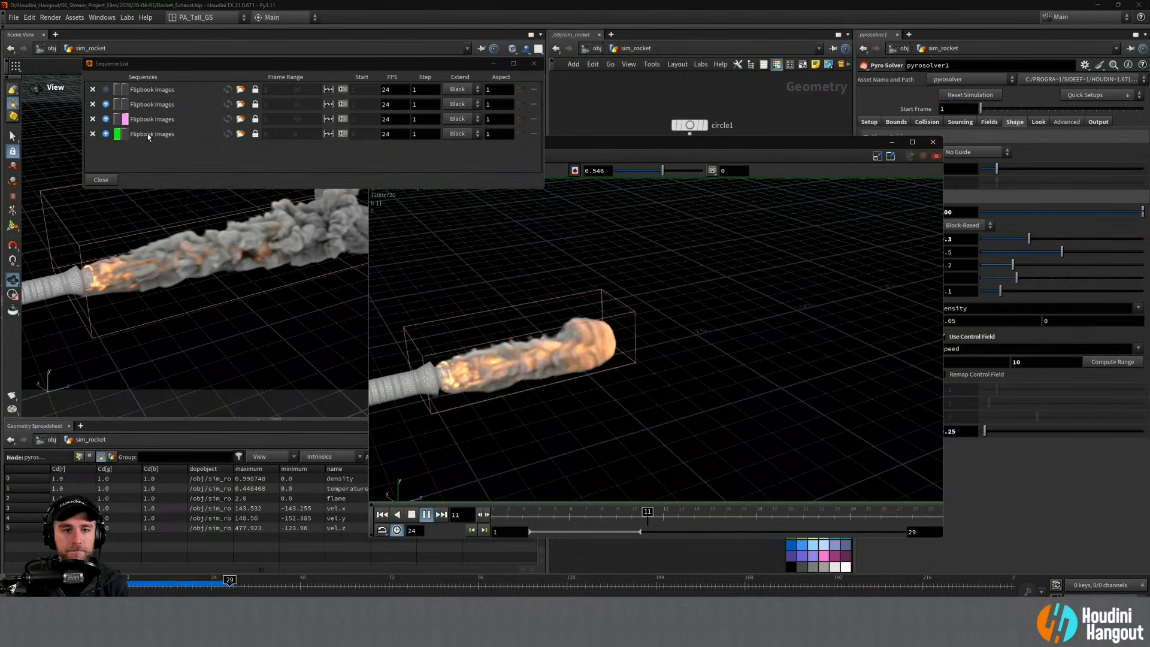
left_click_drag(645, 139, 682, 160)
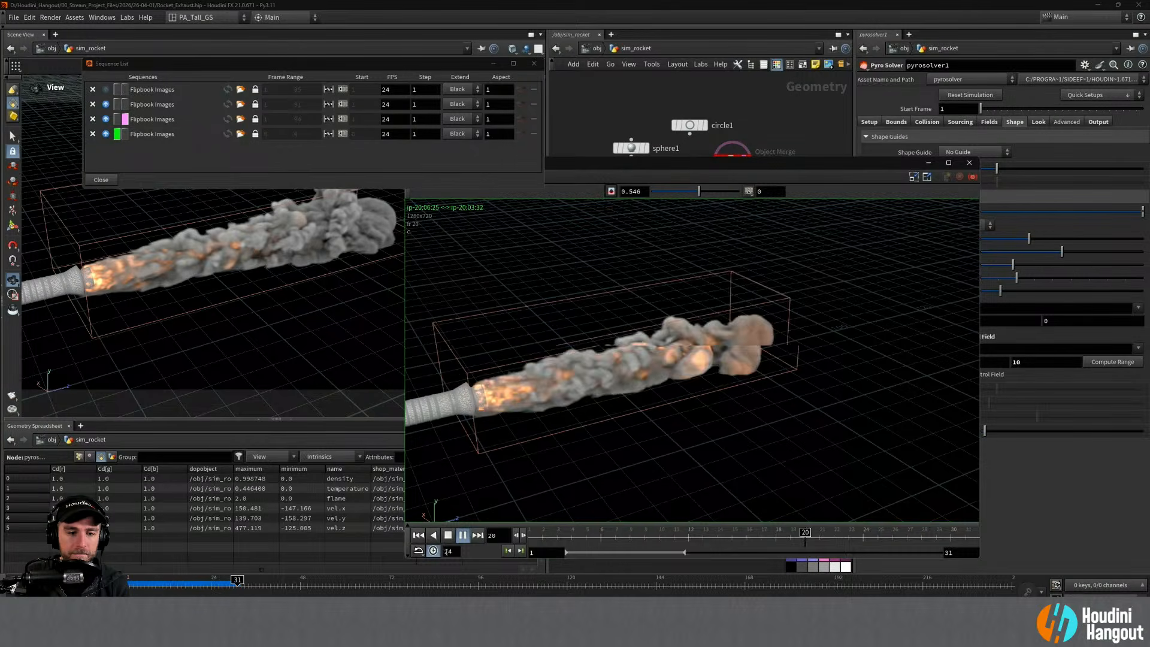
left_click(449, 536)
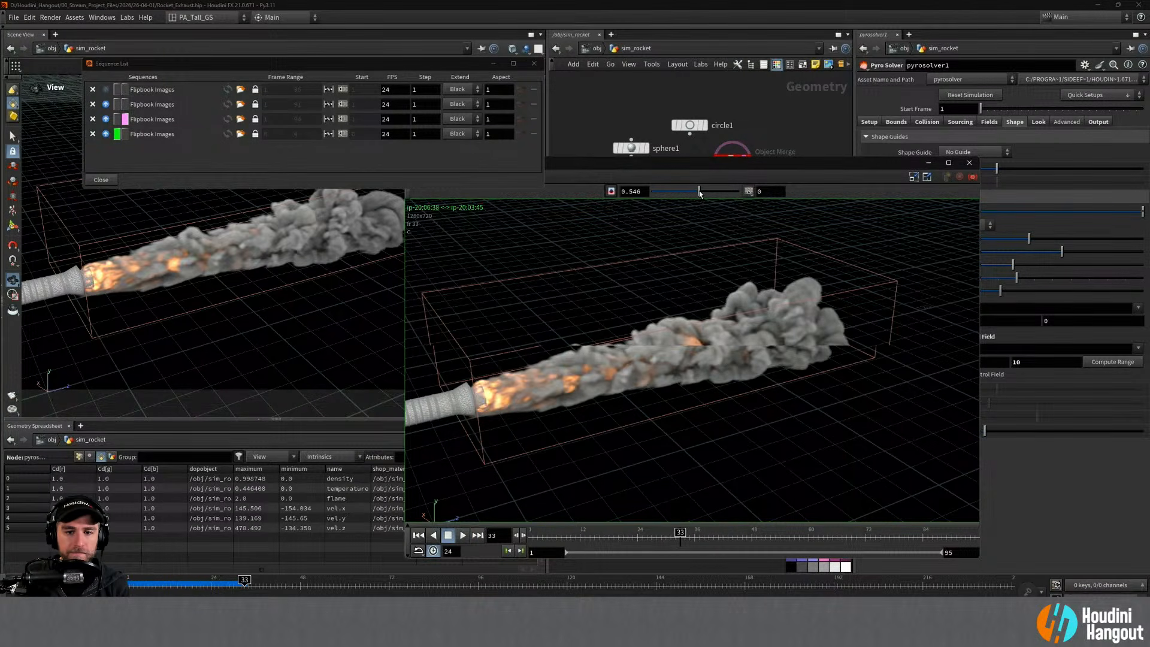
Step: Wipe between the third and fourth flipbooks, and alternate comparison A between them, ending on the fourth
left_click_drag(688, 193, 705, 192)
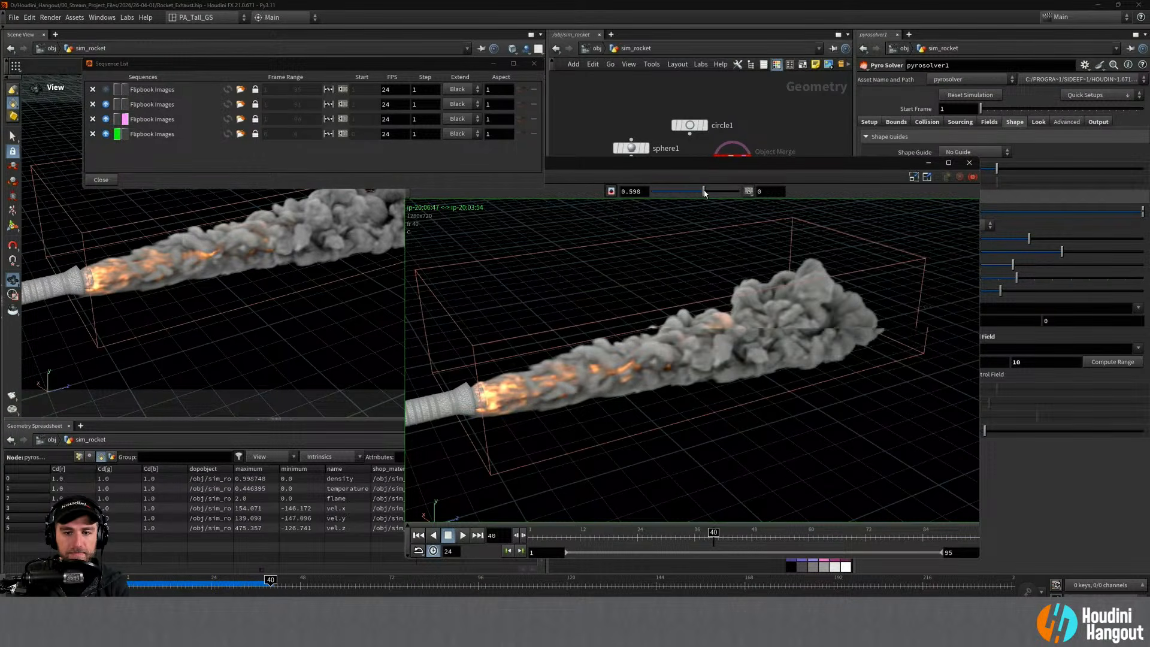
left_click(116, 119)
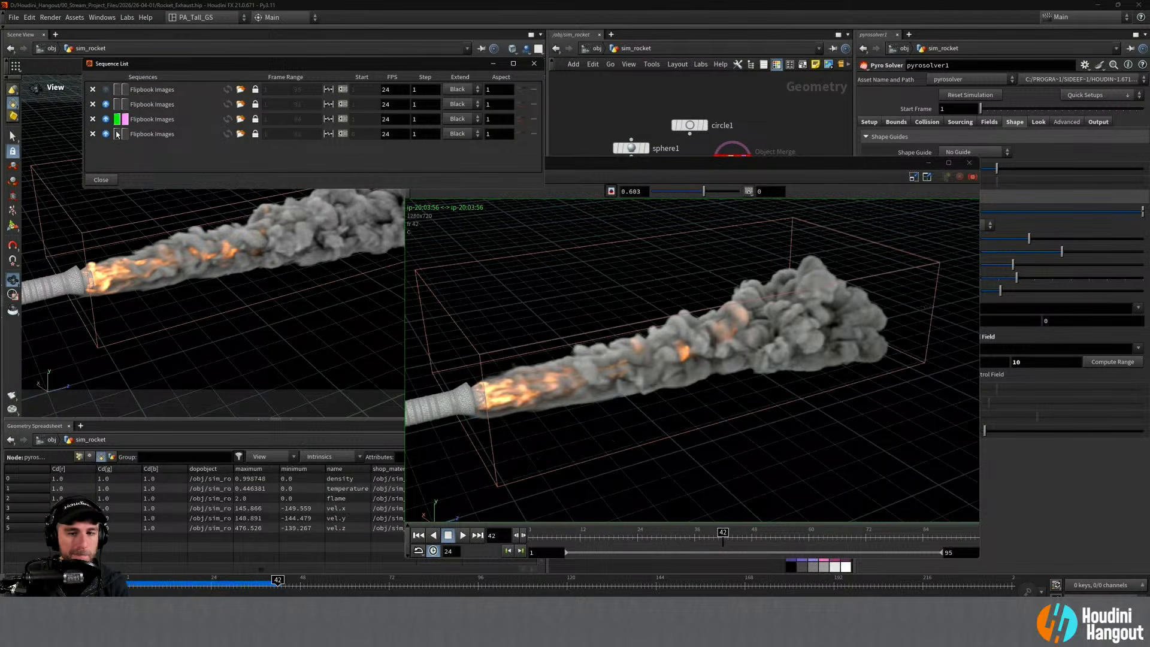
left_click(116, 136)
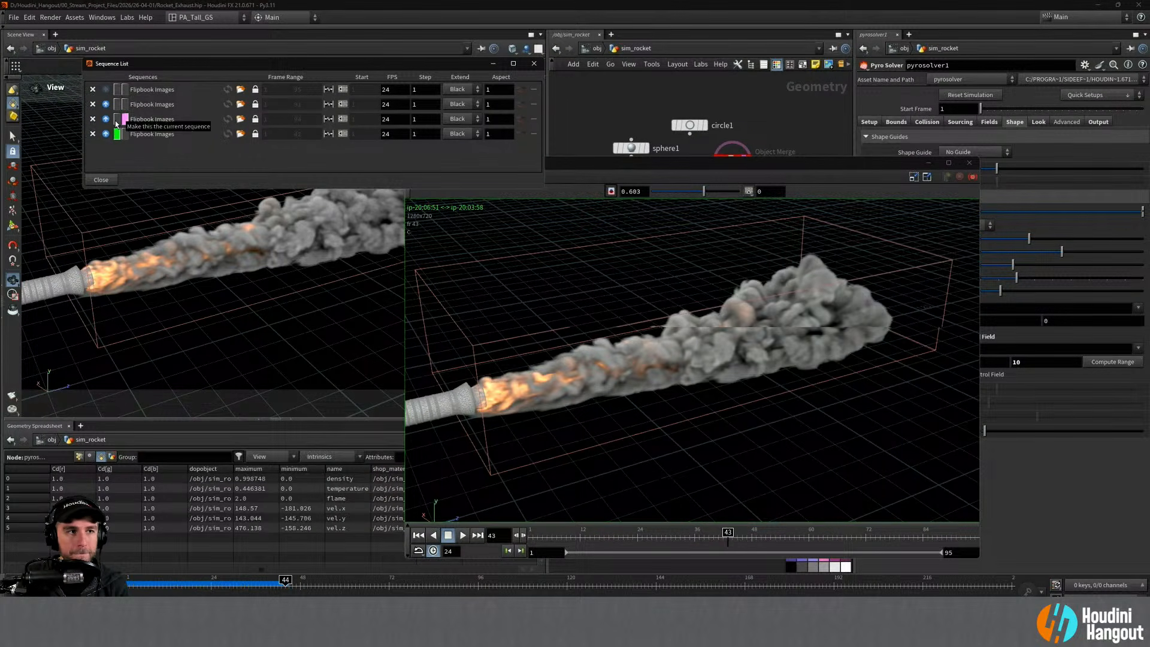
left_click(117, 119)
left_click(116, 134)
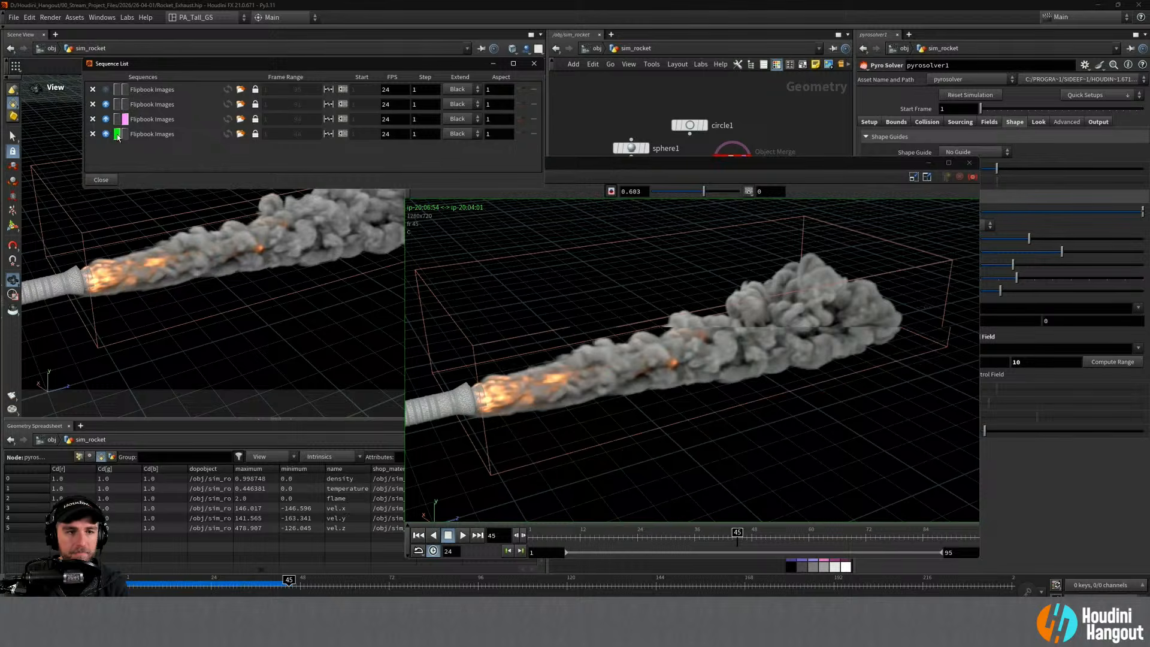
Step: Wipe the divider between the fourth and third flipbooks, and assign the first as comparison B to wipe against it too
left_click_drag(692, 191, 717, 202)
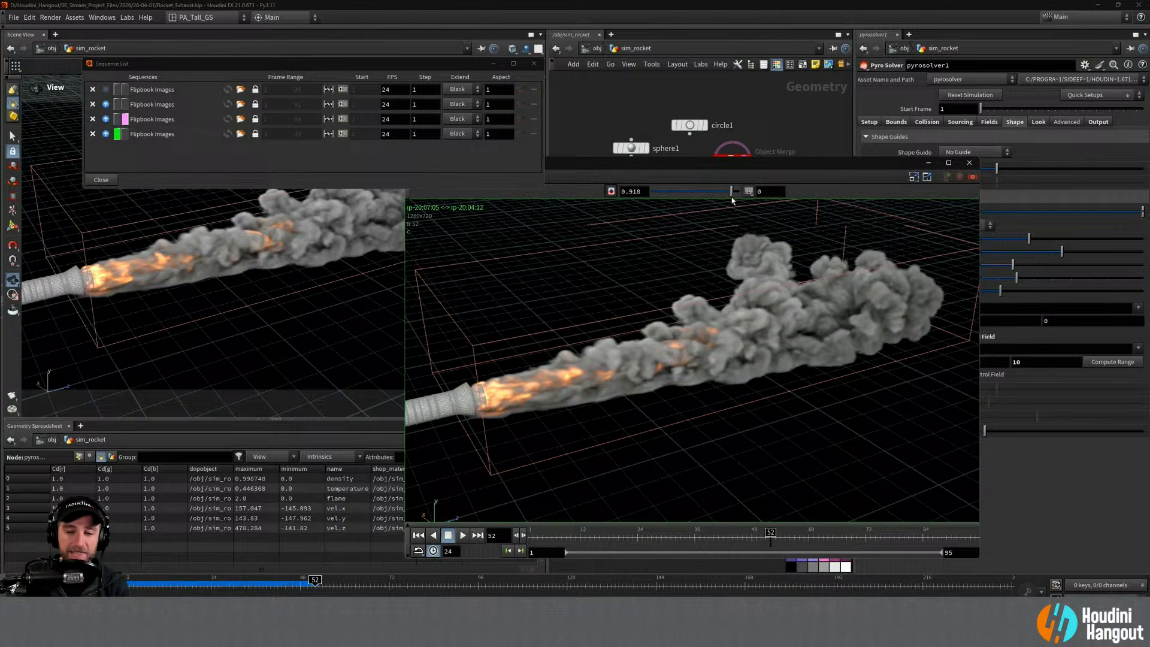
mouse_move(732, 194)
left_mouse_down()
mouse_move(716, 198)
mouse_move(729, 196)
left_mouse_up()
left_click_drag(687, 205, 697, 204)
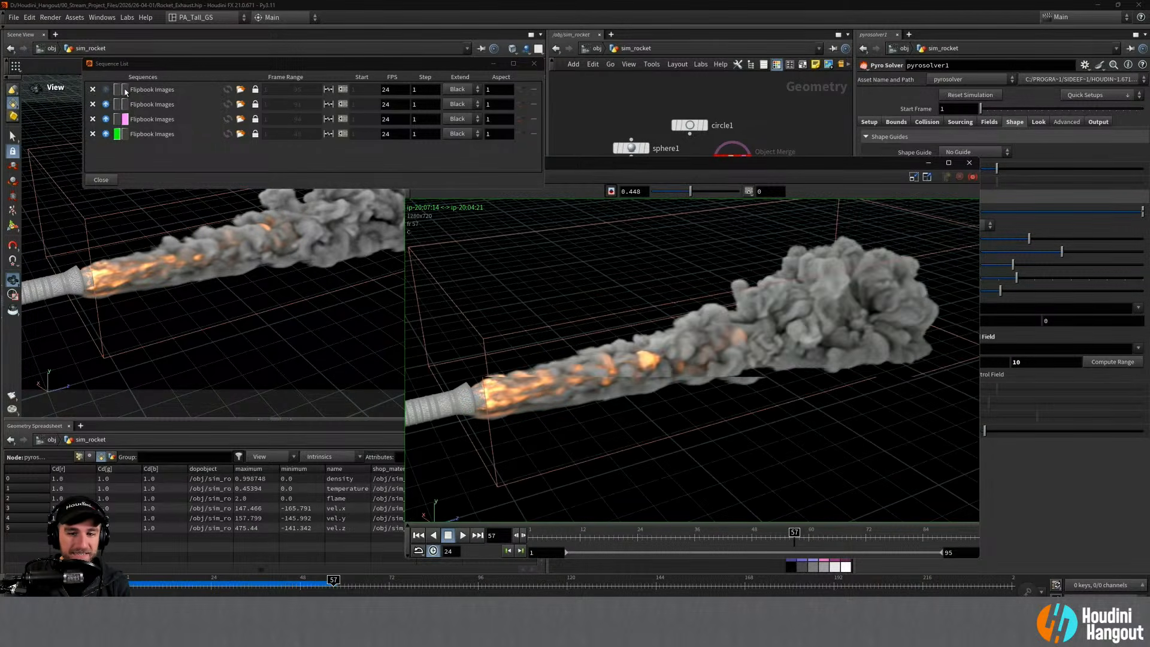
left_click(125, 90)
left_click_drag(690, 192, 715, 205)
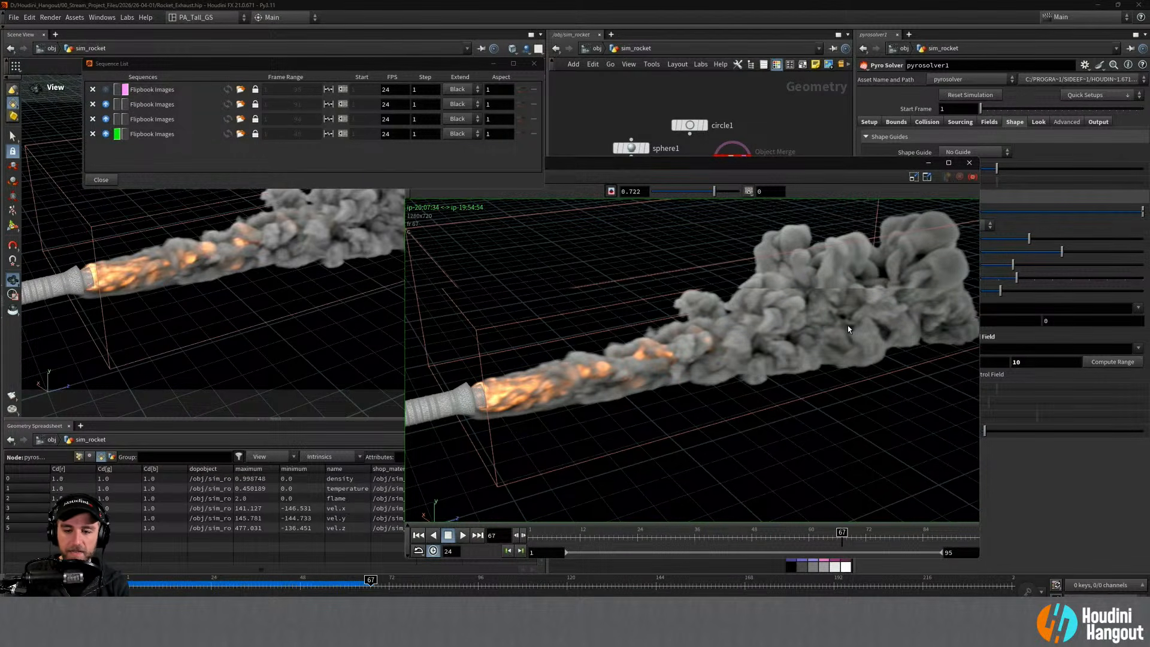
Step: Turn the flipbook comparison off and play the fourth sequence by itself
left_click(611, 192)
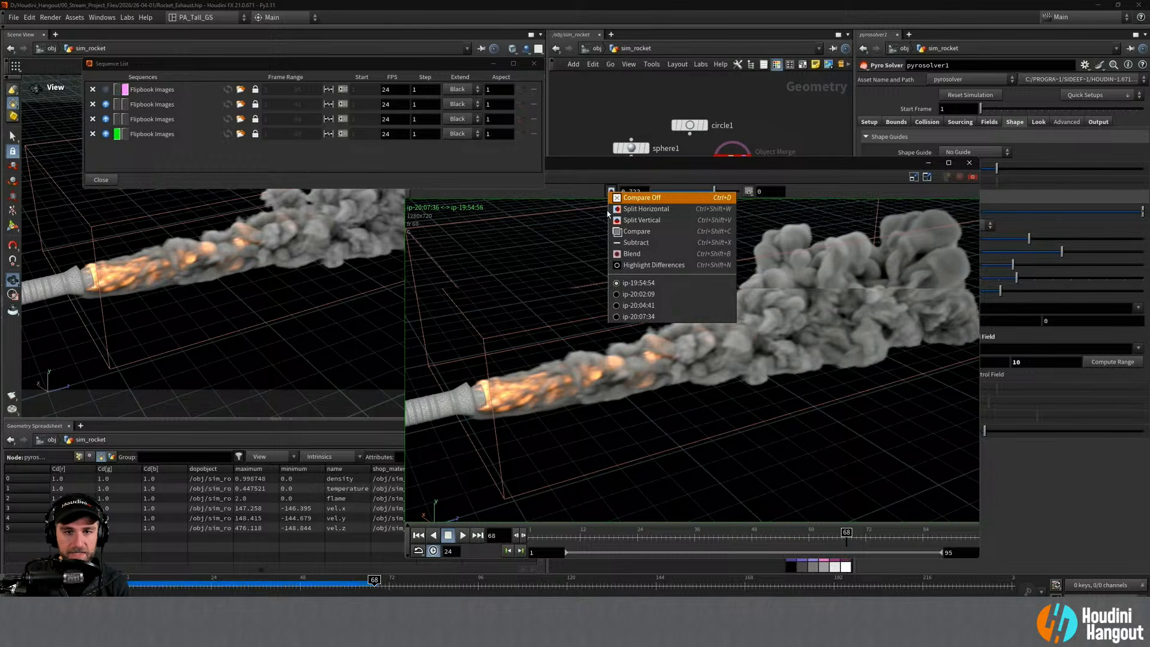
left_click(615, 227)
left_click(463, 535)
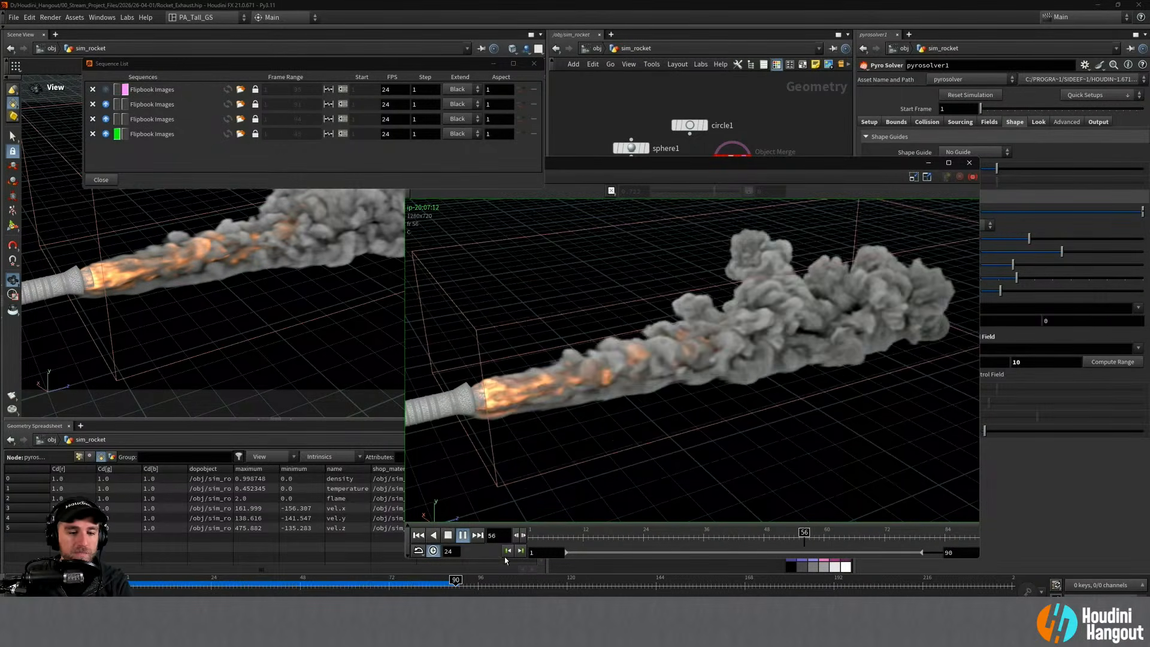
Step: Stop the flipbook playback, close the flipbook viewer, and park the scene timeline at frame 93
left_click(454, 539)
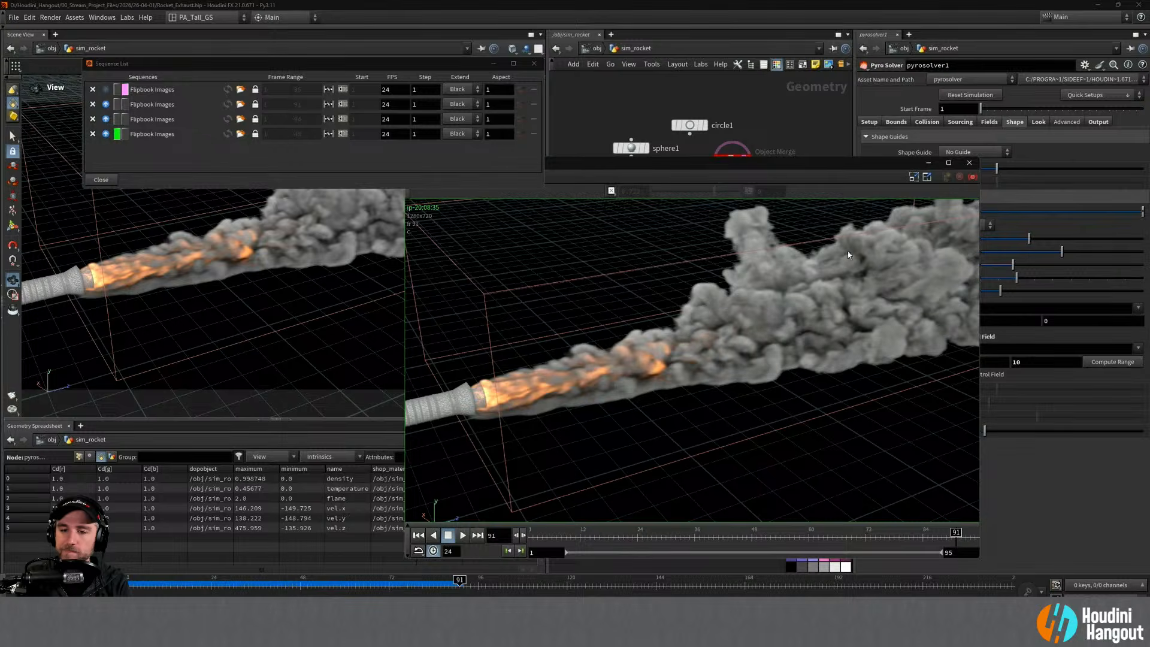
left_click(969, 162)
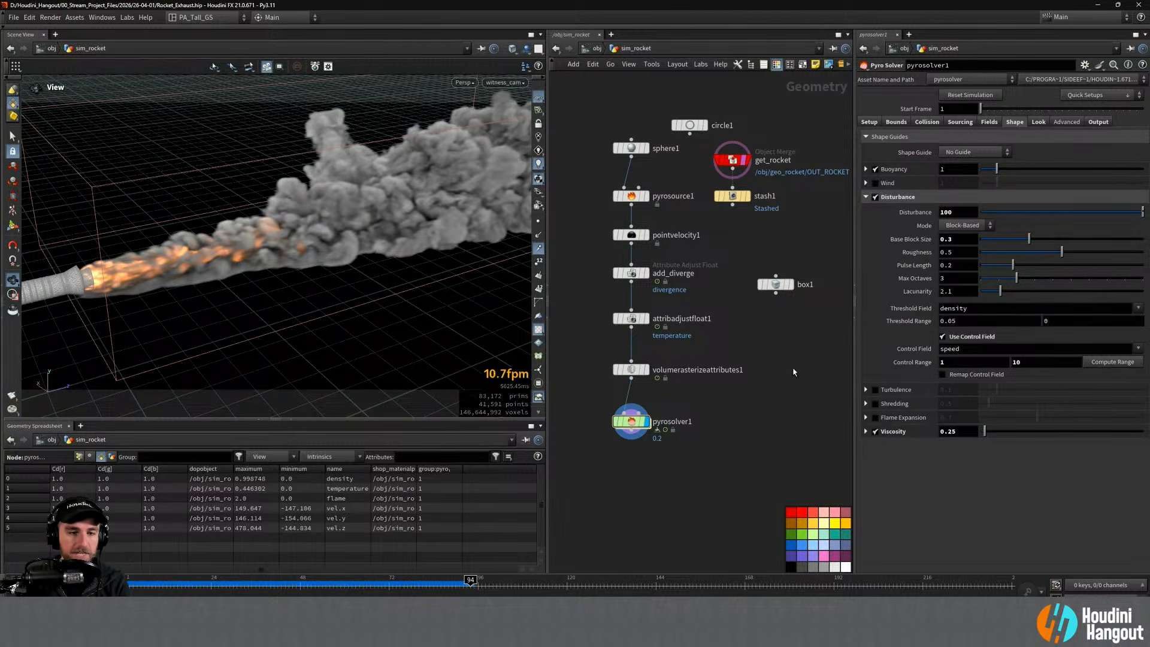
key("ctrl+Up")
left_click(465, 586)
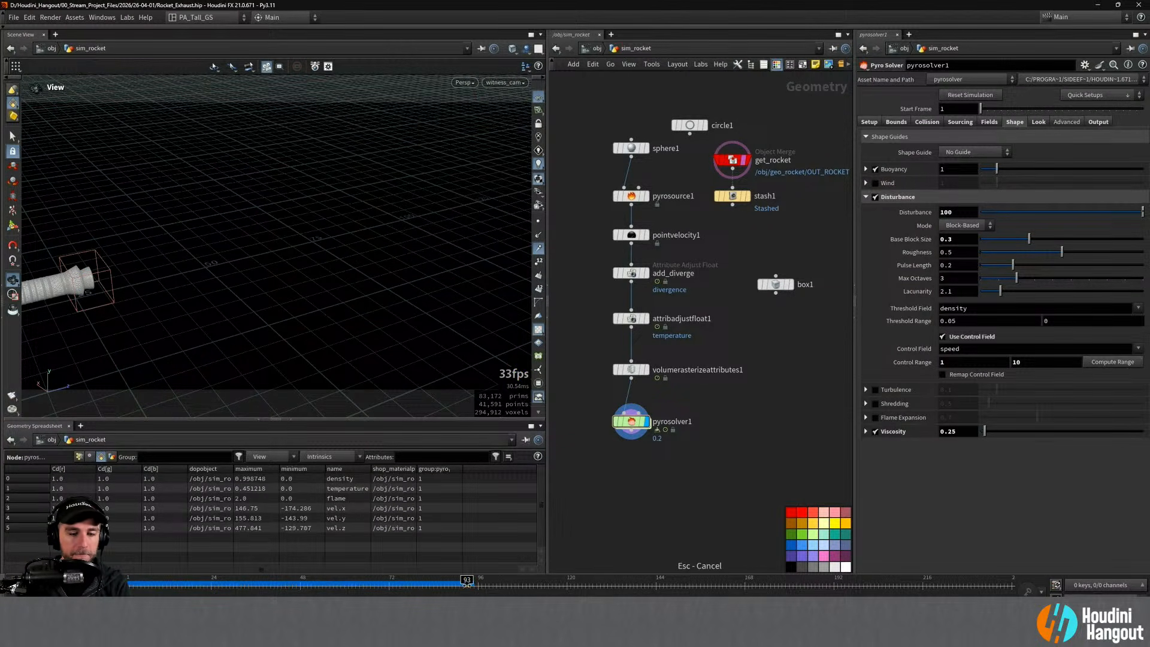
left_click(1040, 123)
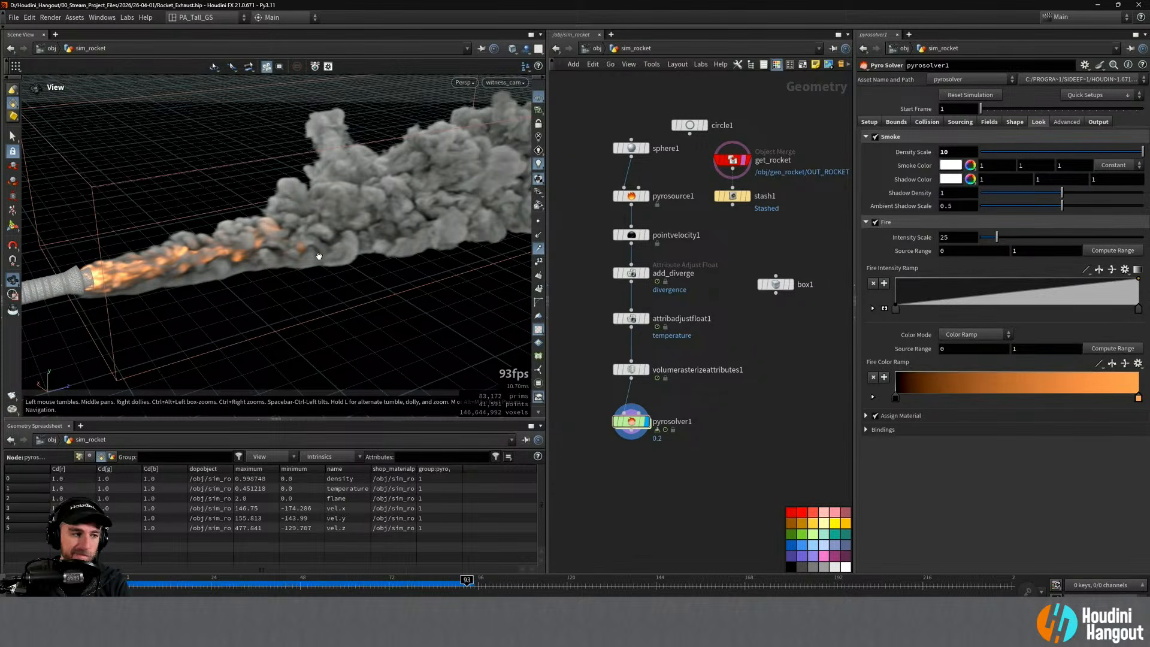
left_click(1095, 123)
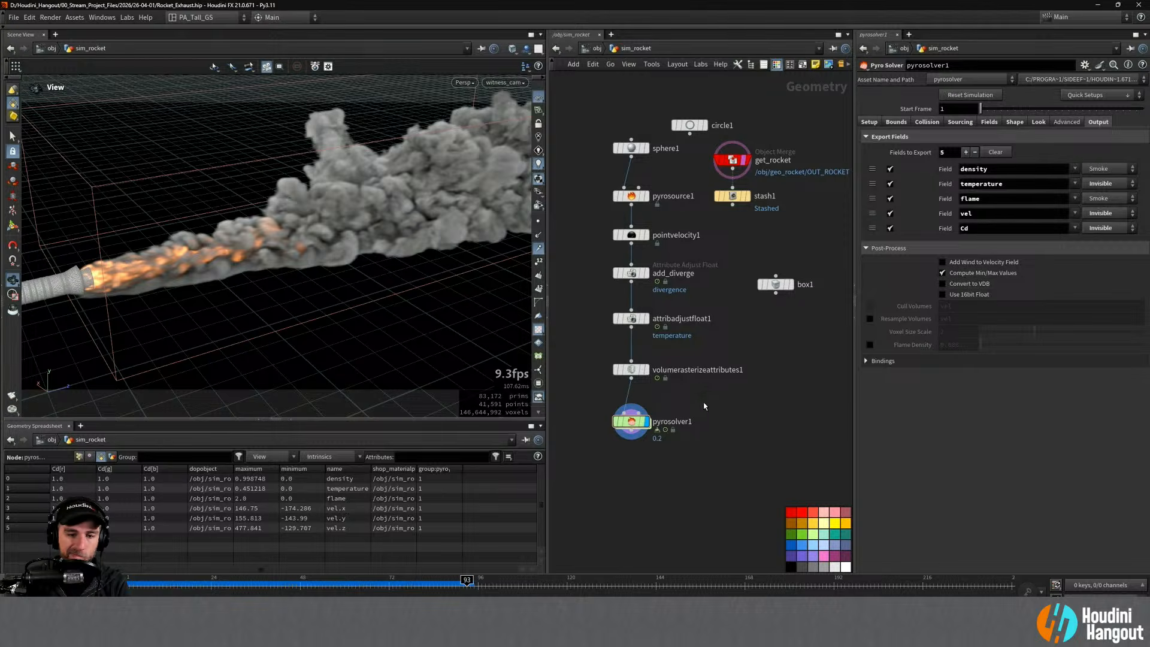
middle_click(632, 423)
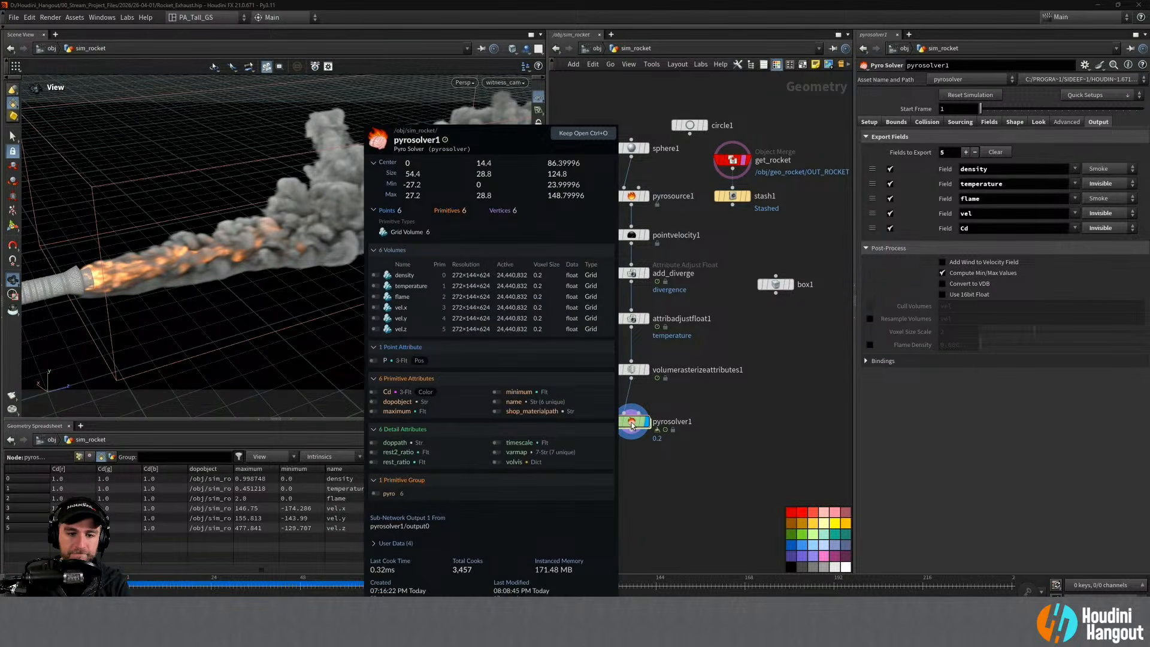
key("Tab")
type("pyro")
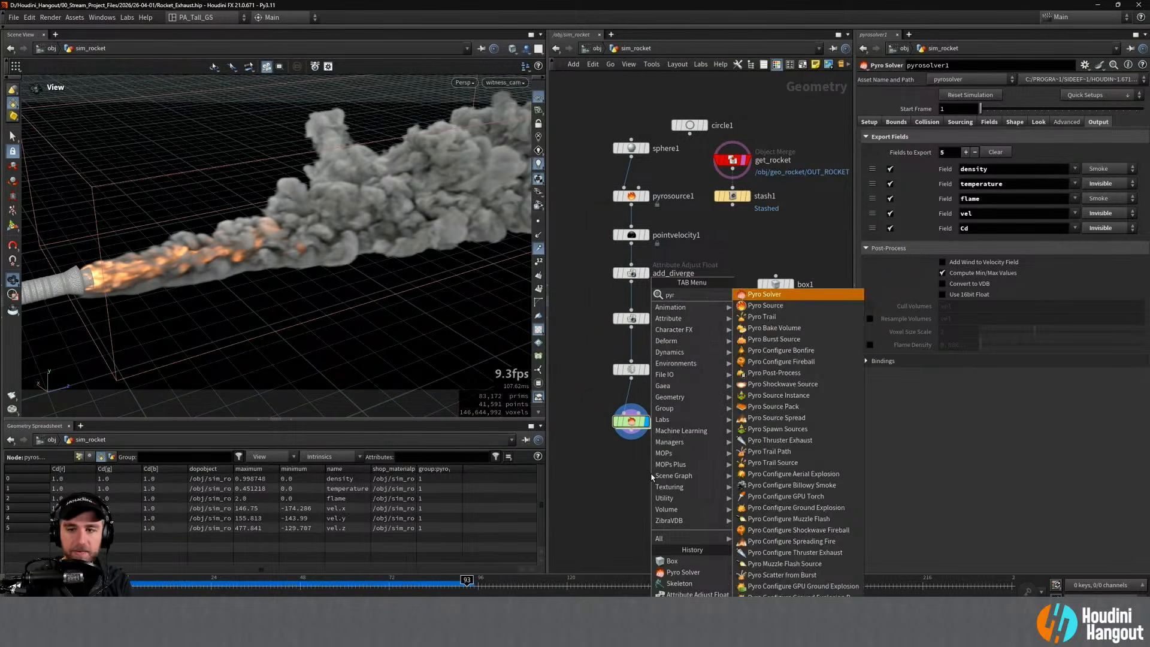
key("Return")
Step: Create a pyro look from pyrosolver1's quick setups and place the resulting bake volume node slightly farther below the solver
left_click(1082, 95)
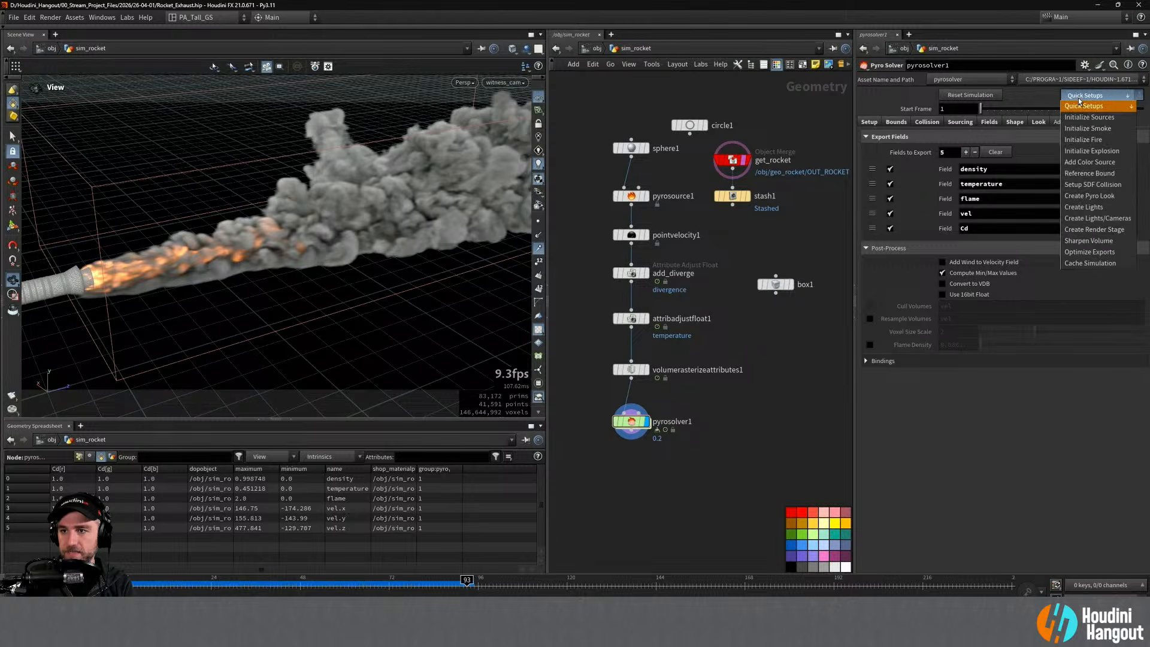
left_click(1089, 196)
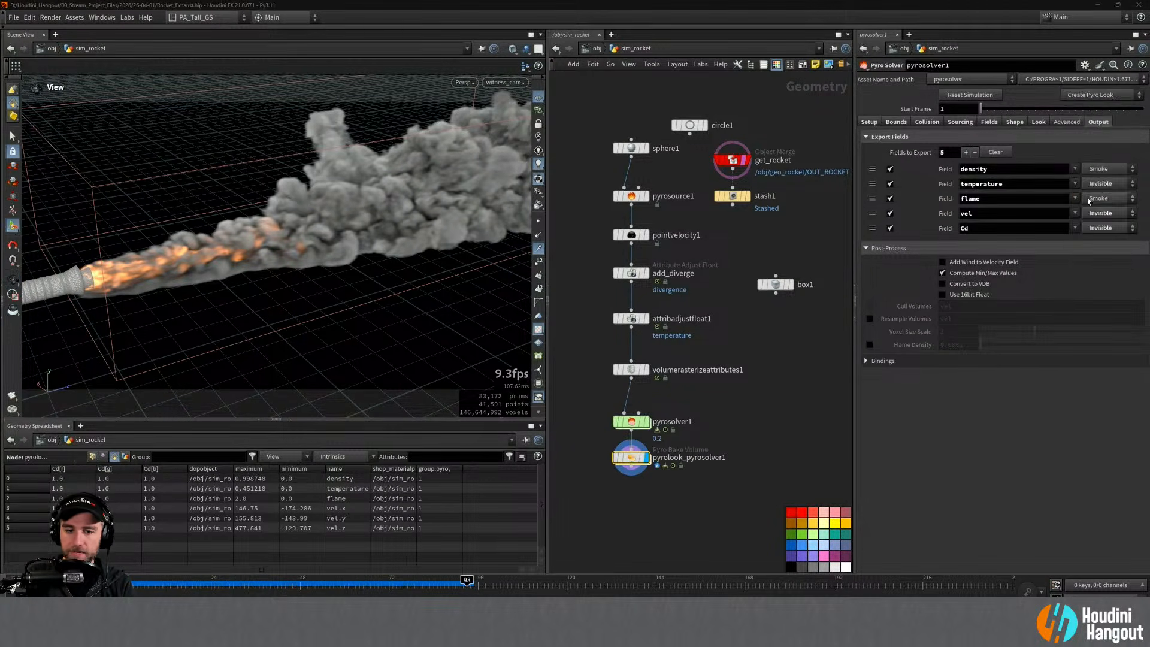
left_click_drag(625, 464, 626, 477)
Step: Check pyrosolver1's look and export settings, and set the smoke density scale on pyrolook_pyrosolver1 to 10
left_click(682, 419)
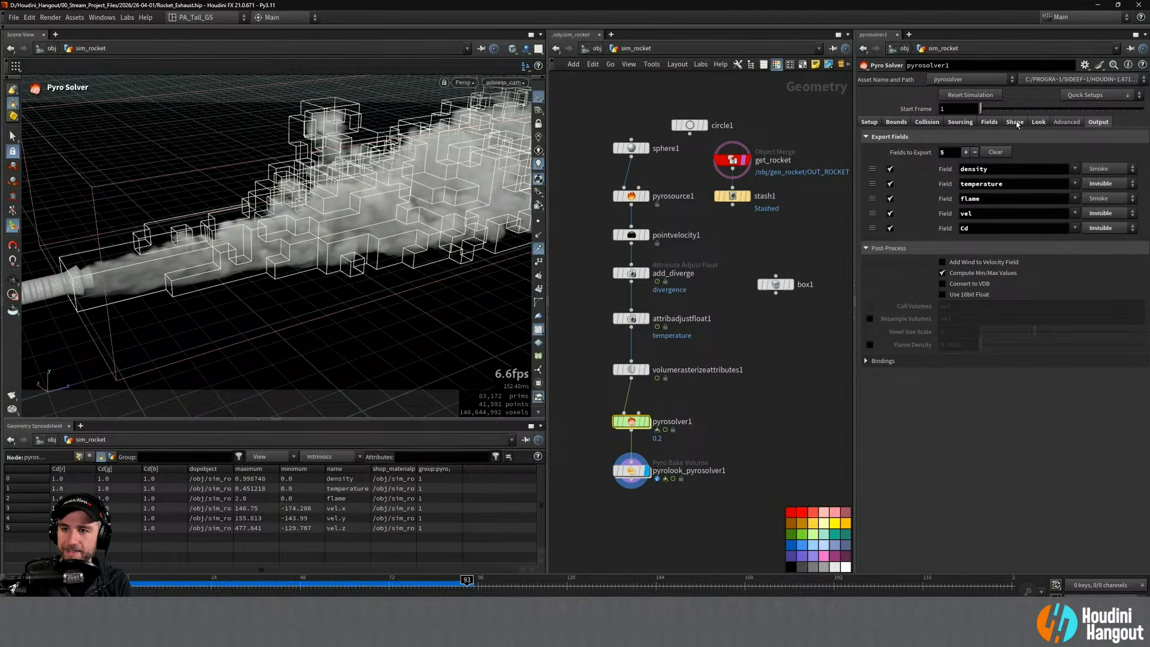
left_click(1016, 124)
left_click(1038, 123)
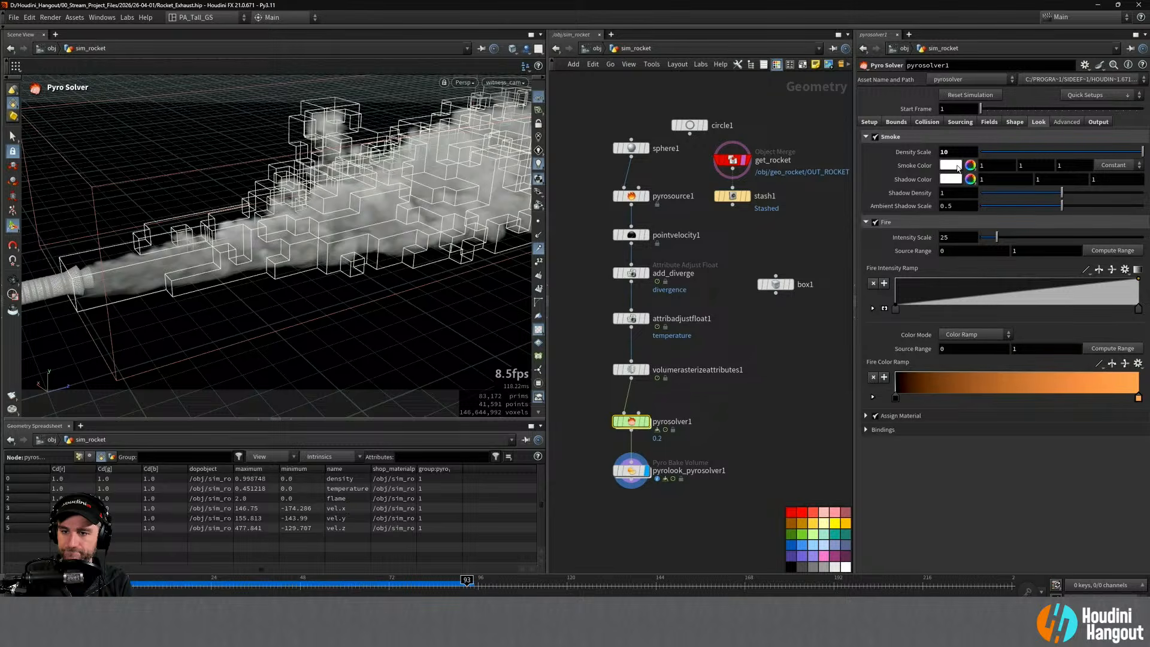
left_click(1098, 123)
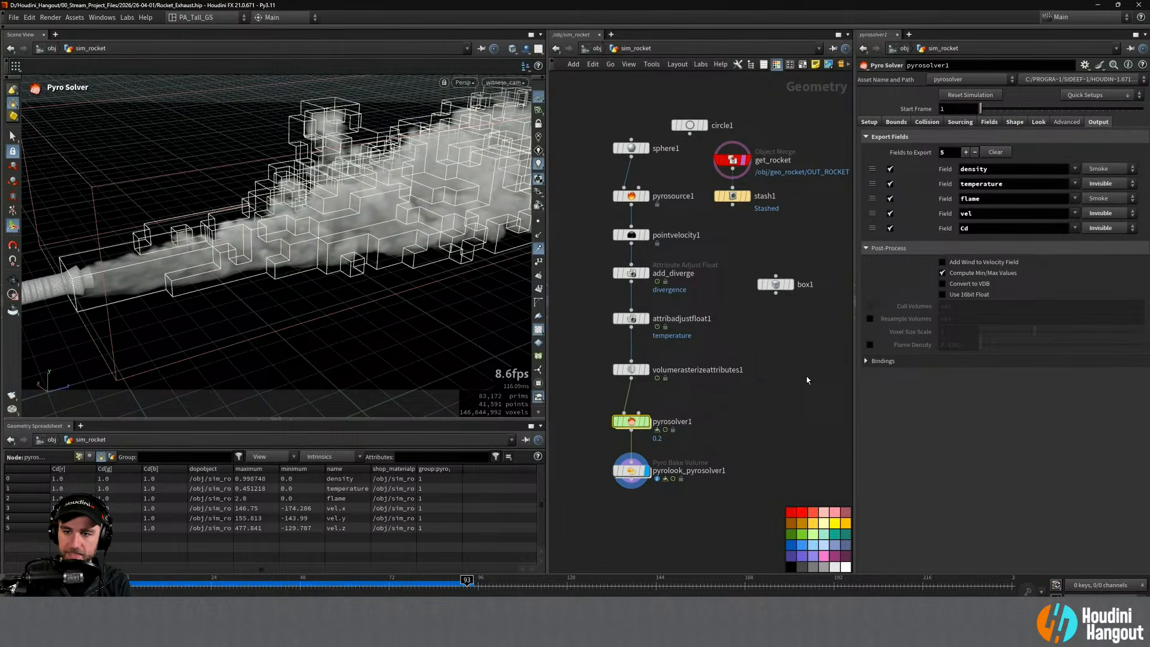
left_click(624, 470)
left_click(951, 185)
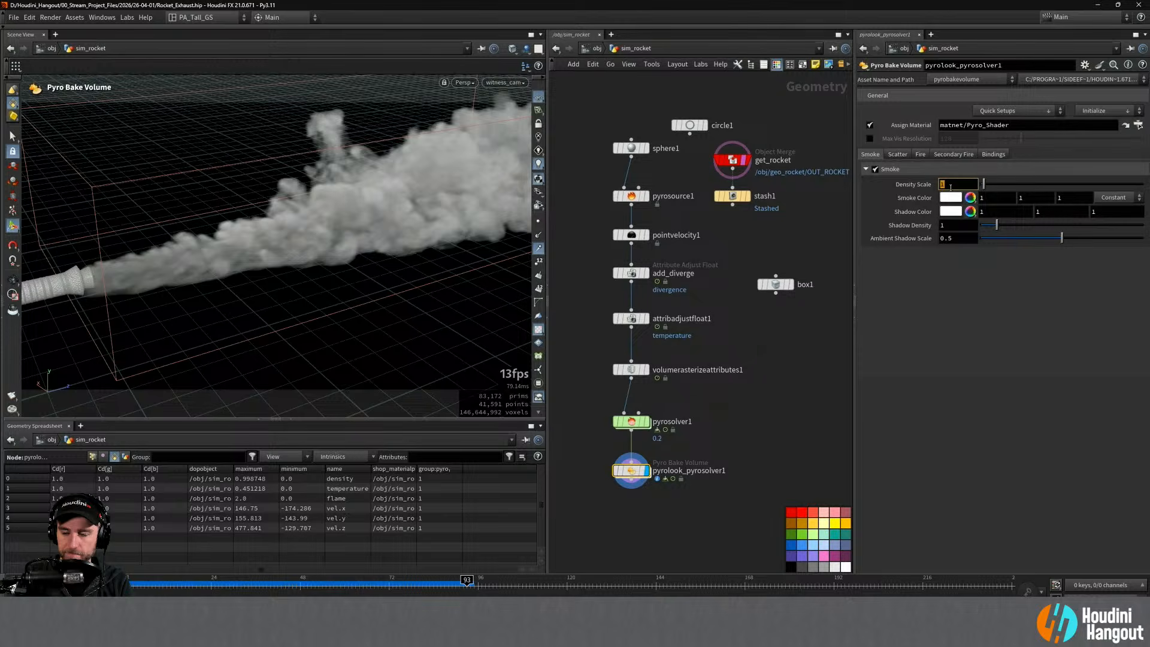
type("10")
key("Return")
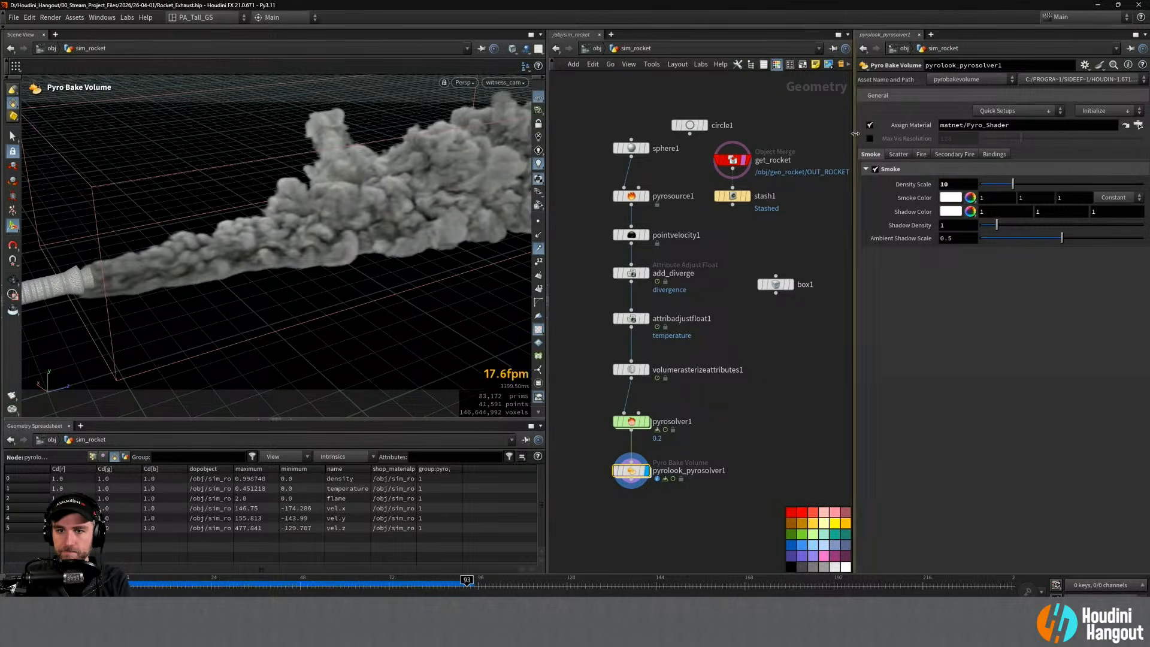
Step: Enable scatter on the pyro look node and set its intensity scale to 1000
left_click(900, 155)
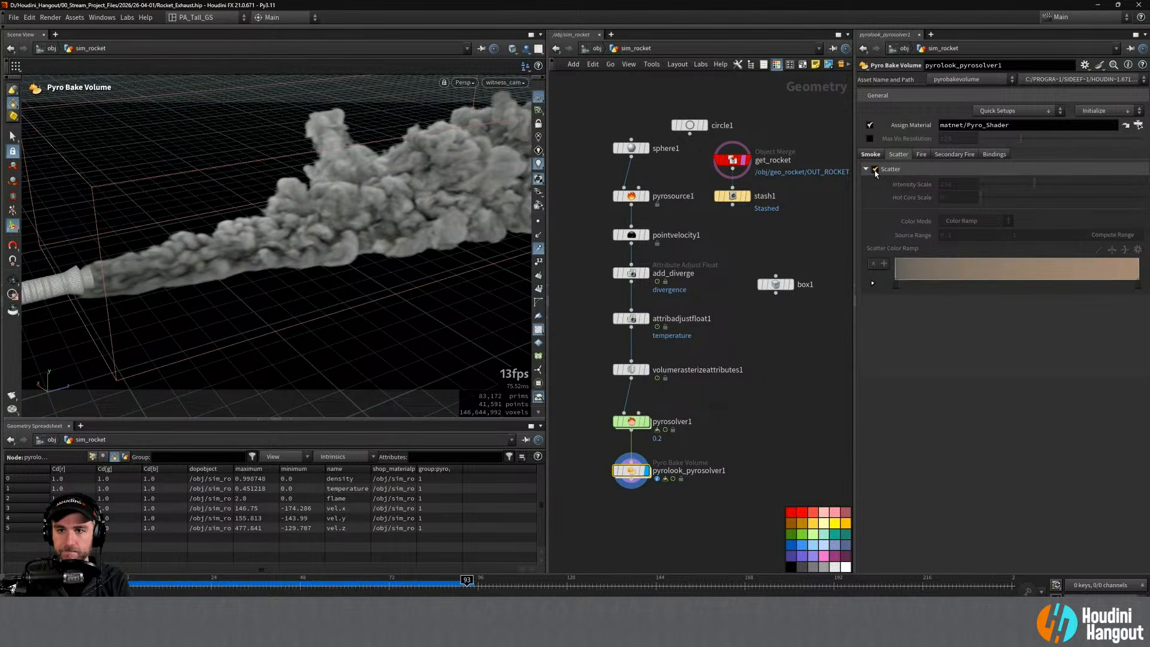
left_click(875, 170)
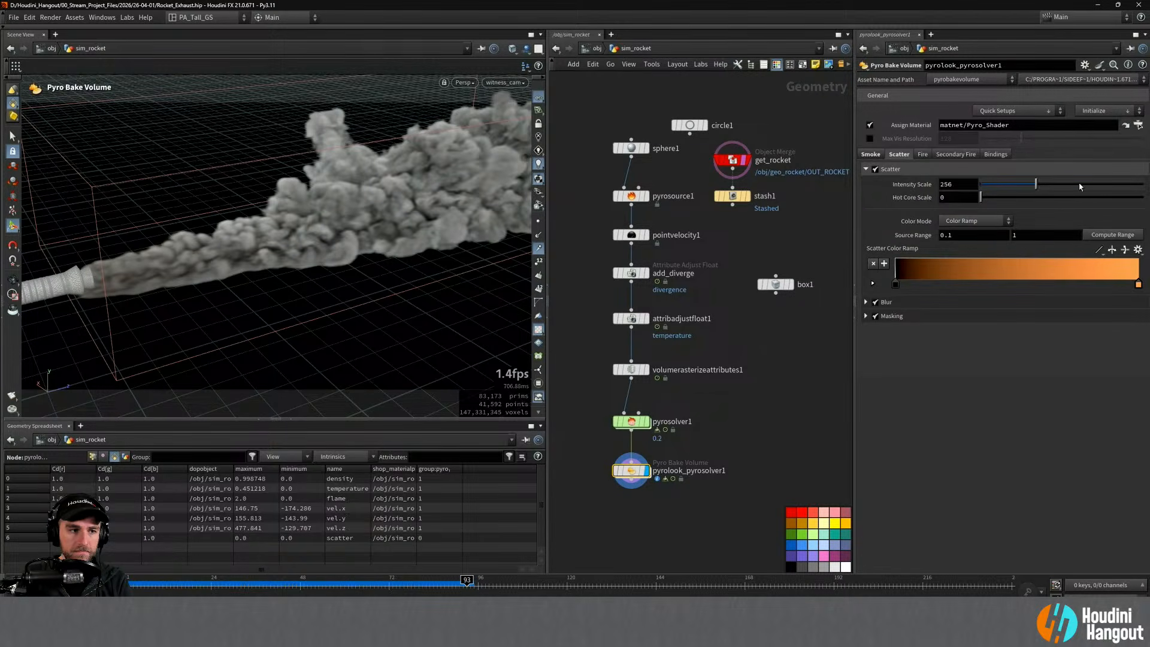
left_click_drag(1082, 187, 1051, 191)
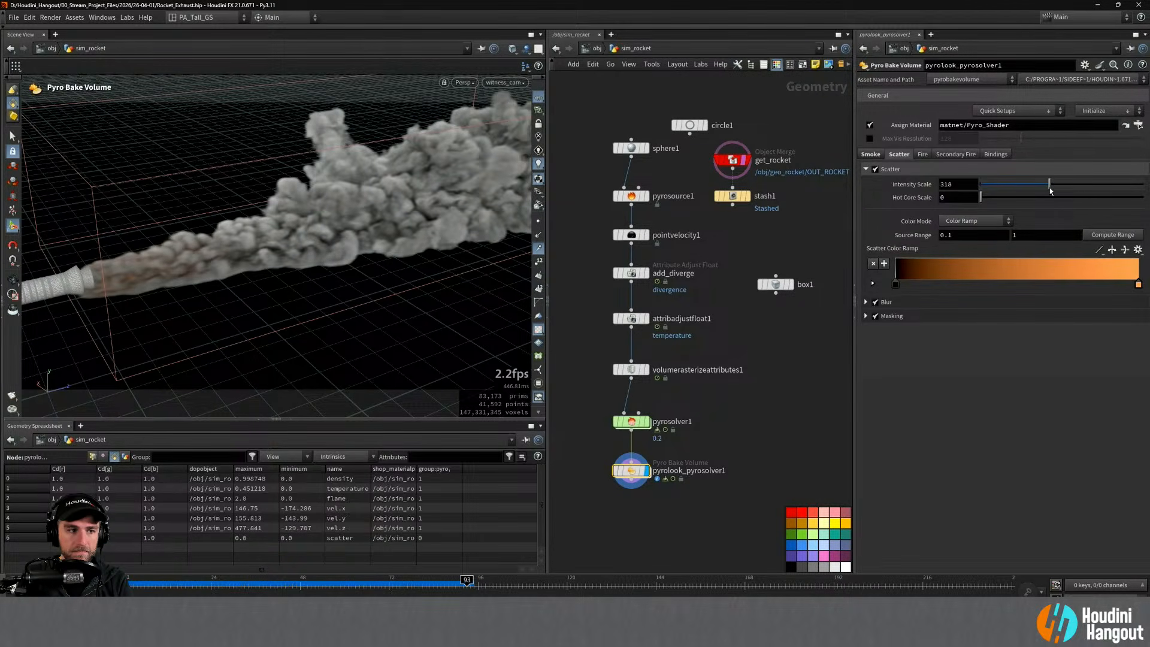
left_click(963, 185)
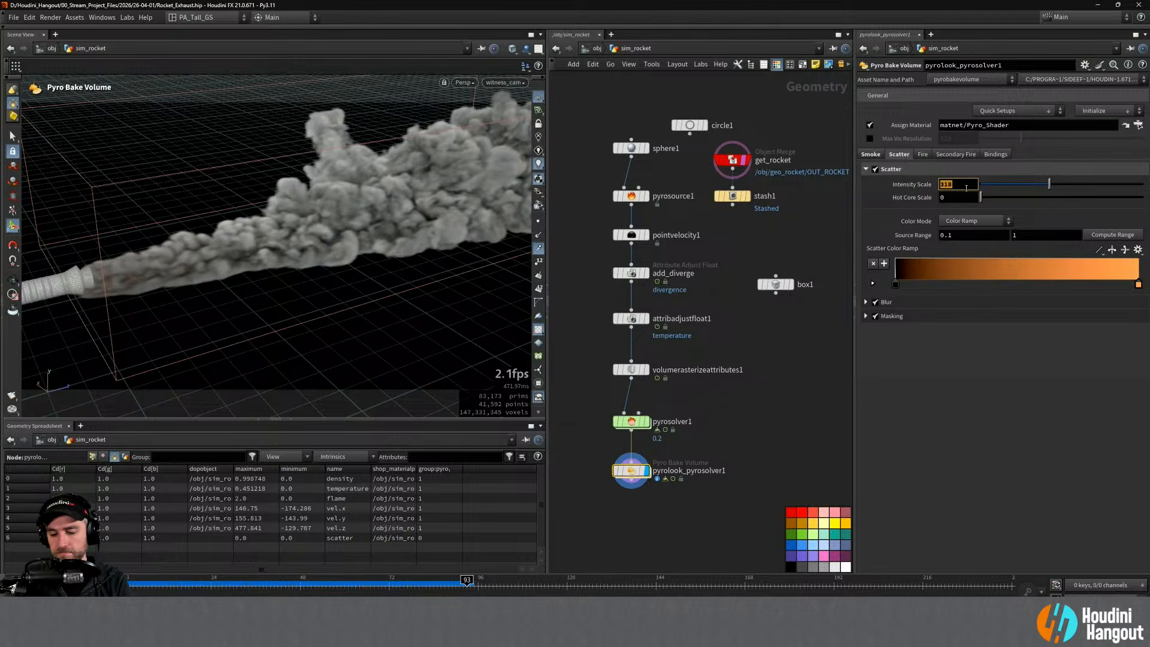
type("1000")
key("Return")
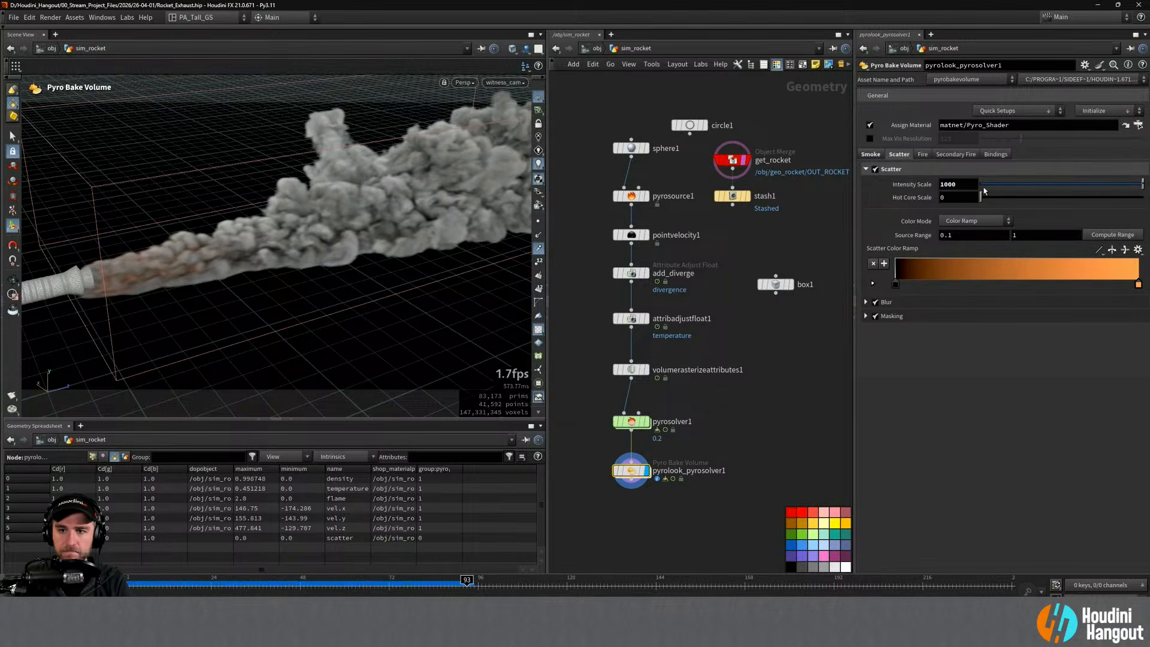
Step: Try a hot core scale of 500 for the scatter
left_click(969, 196)
type("500")
key("Return")
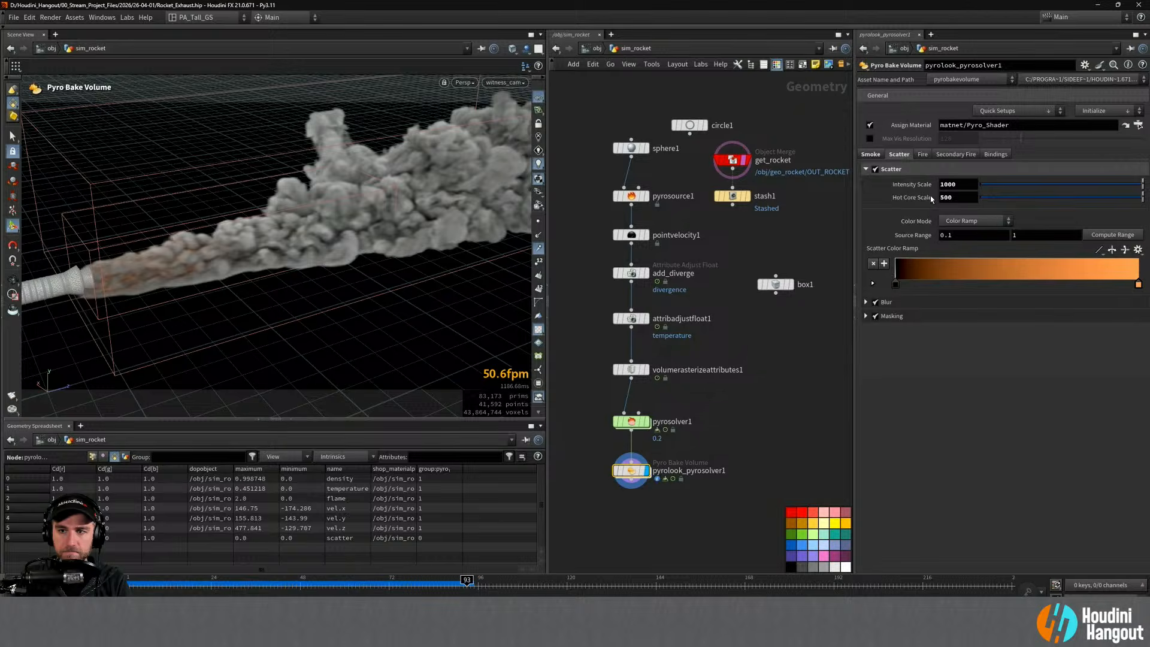
Step: Enable fire on the pyro look node and raise its intensity scale to 1000
left_click(923, 155)
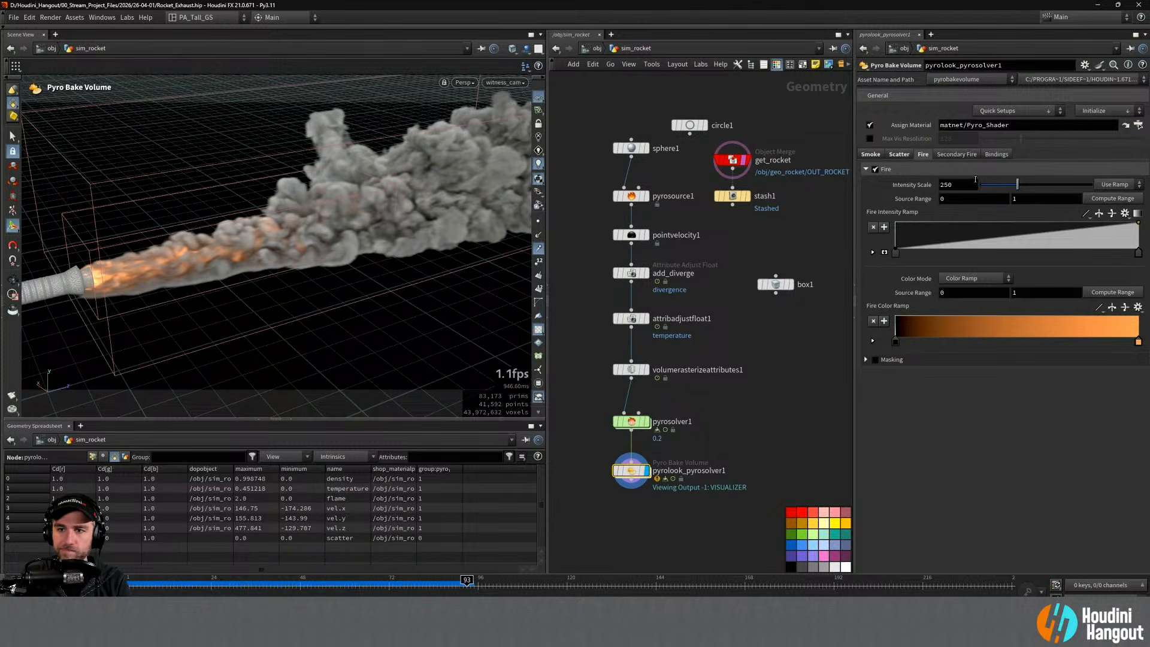
left_click_drag(1064, 189, 1131, 190)
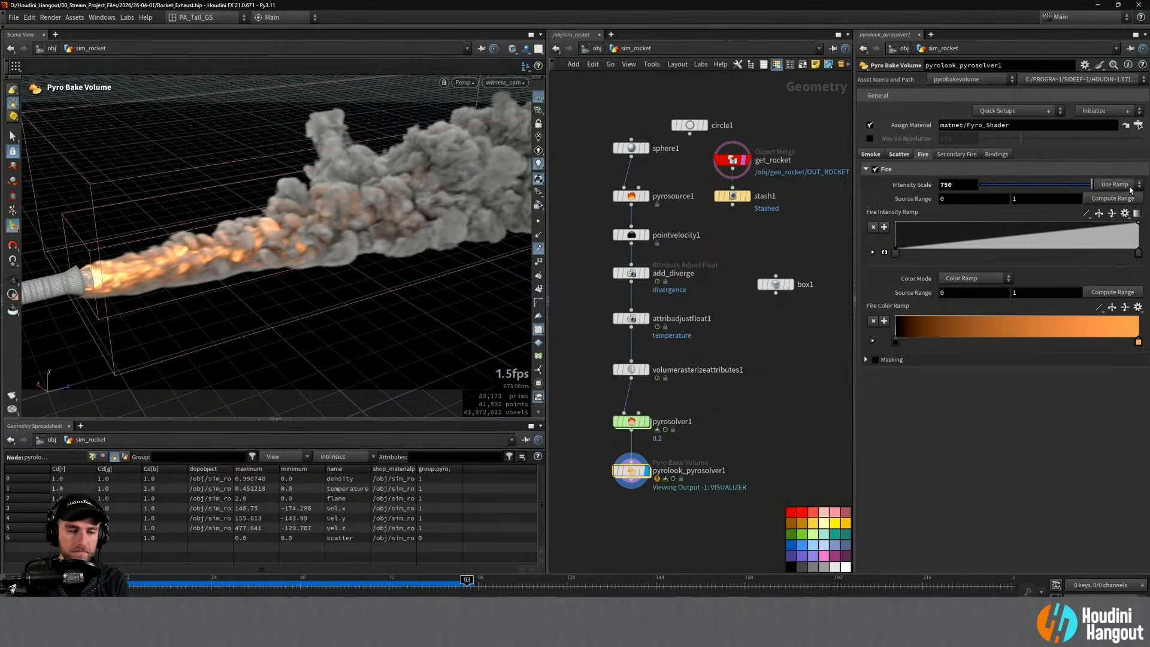
double_click(961, 185)
type("1000")
key("Return")
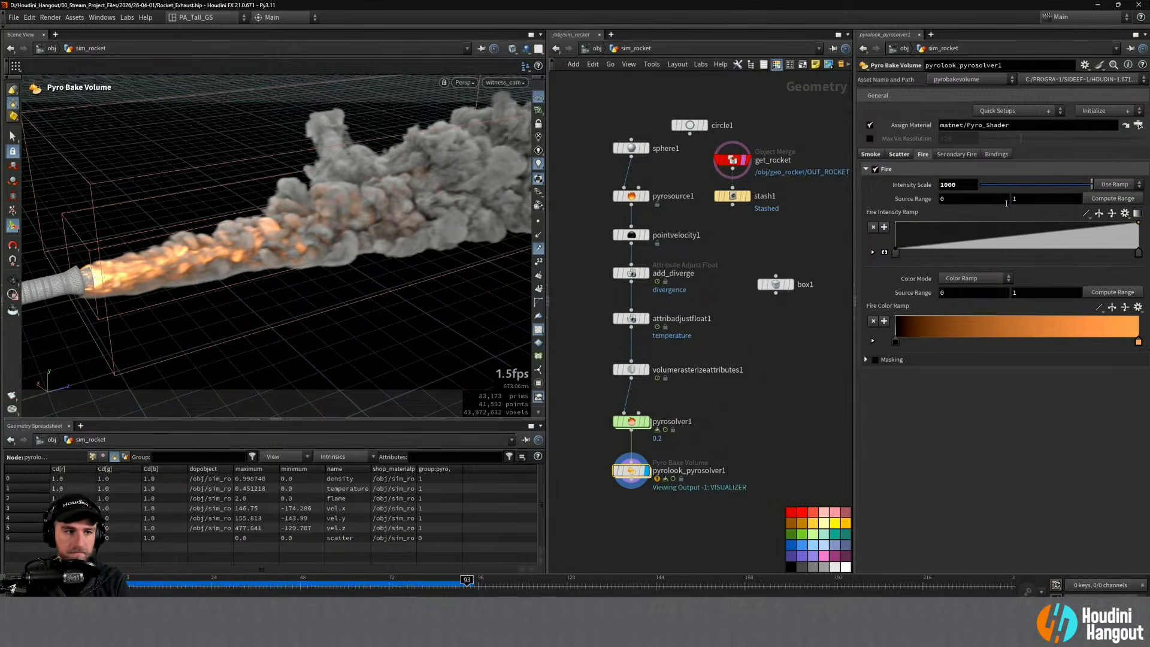
Step: Test scatter intensity scales of 2000 and higher, and reset the scatter intensity to its default
left_click(898, 155)
double_click(946, 185)
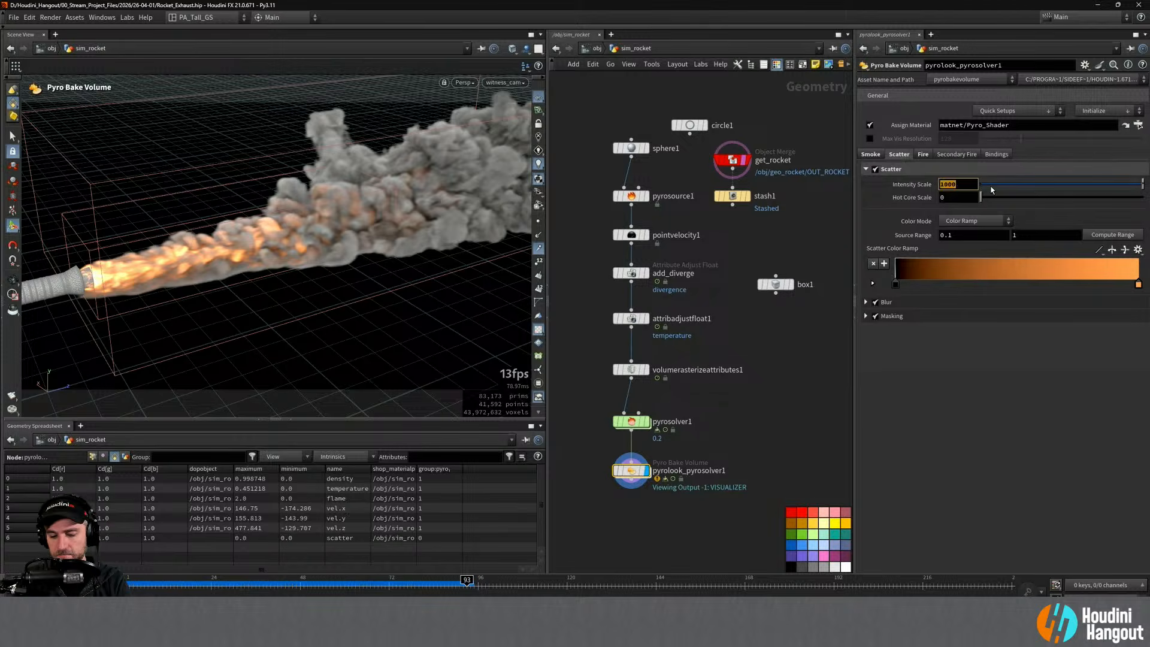
key("Return")
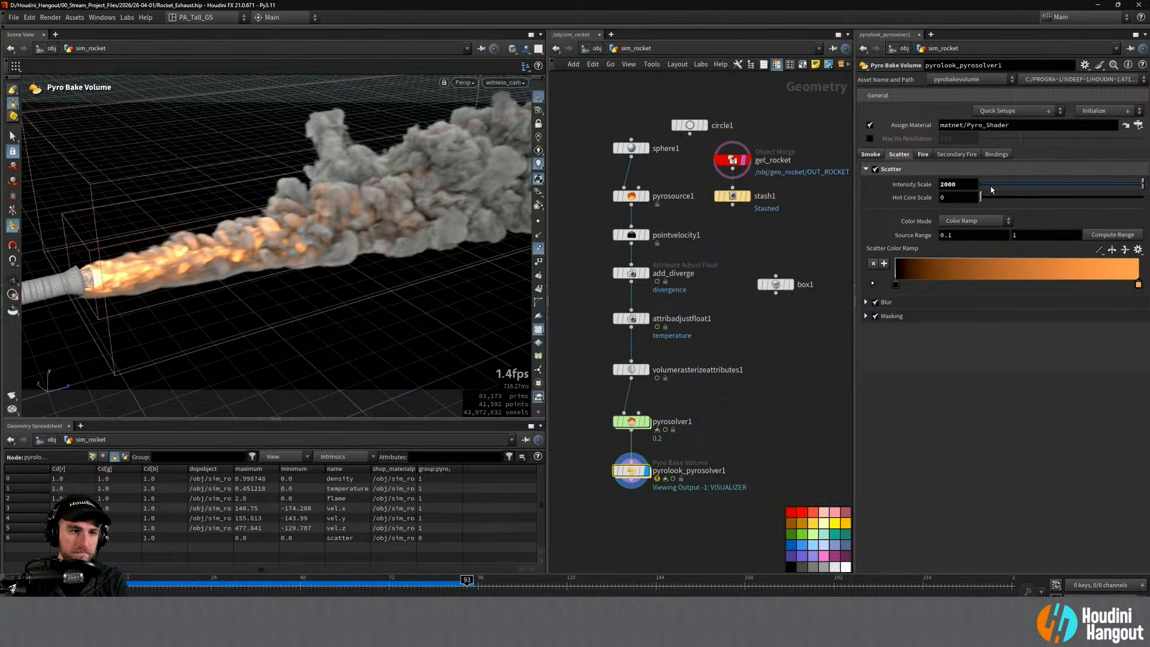
left_click(942, 185)
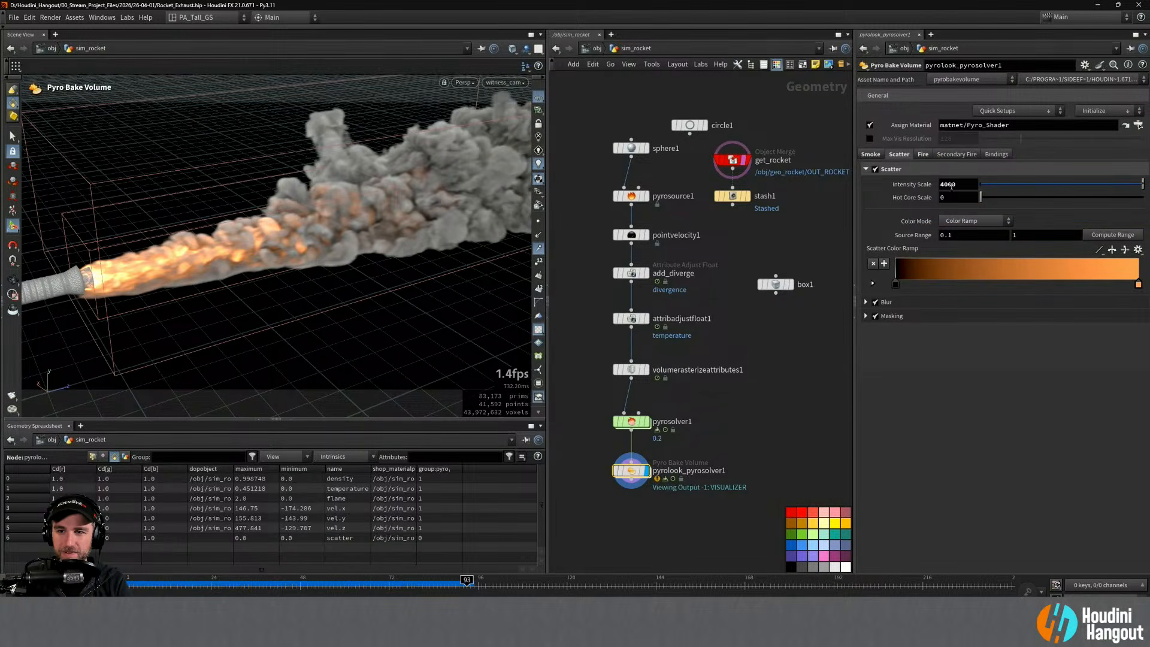
middle_click(920, 188, "ctrl")
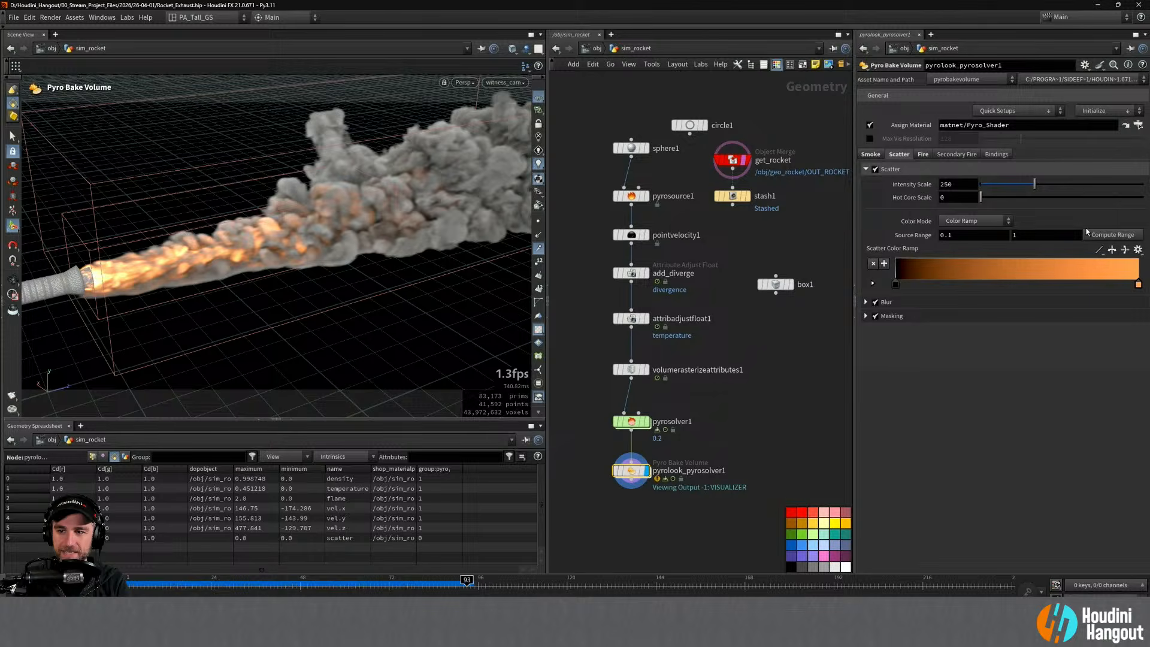
Step: Compute the scatter's source range from the simulation data, and set the upper limit of the fire intensity source range to 0.5
left_click(1097, 235)
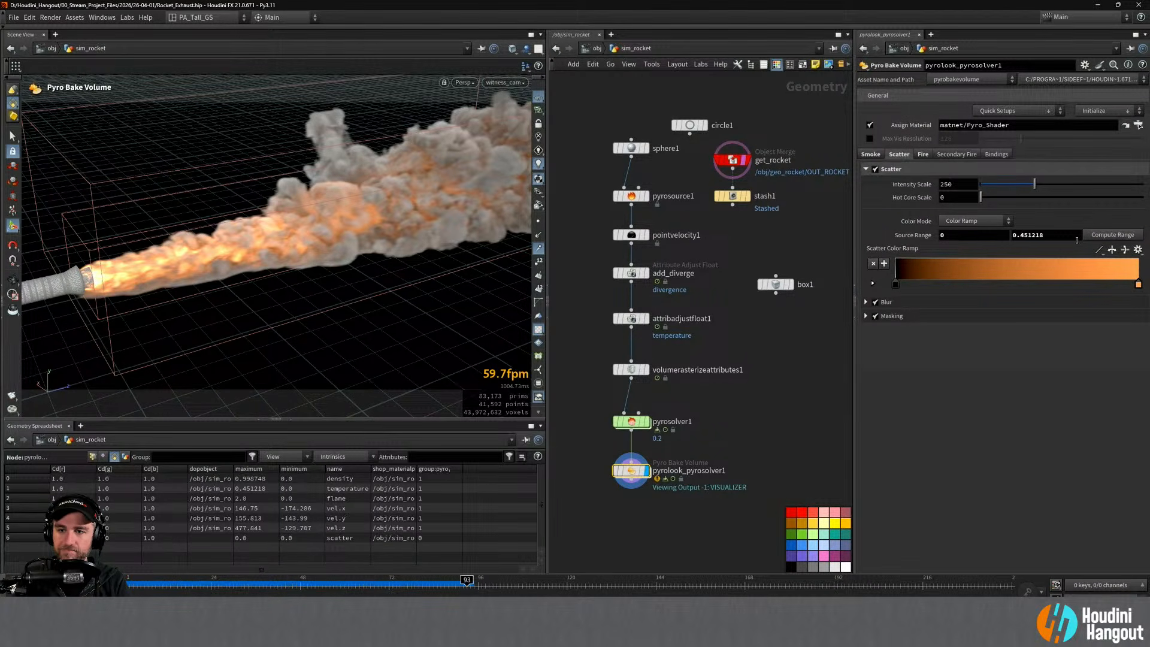
left_click(923, 154)
left_click(1112, 200)
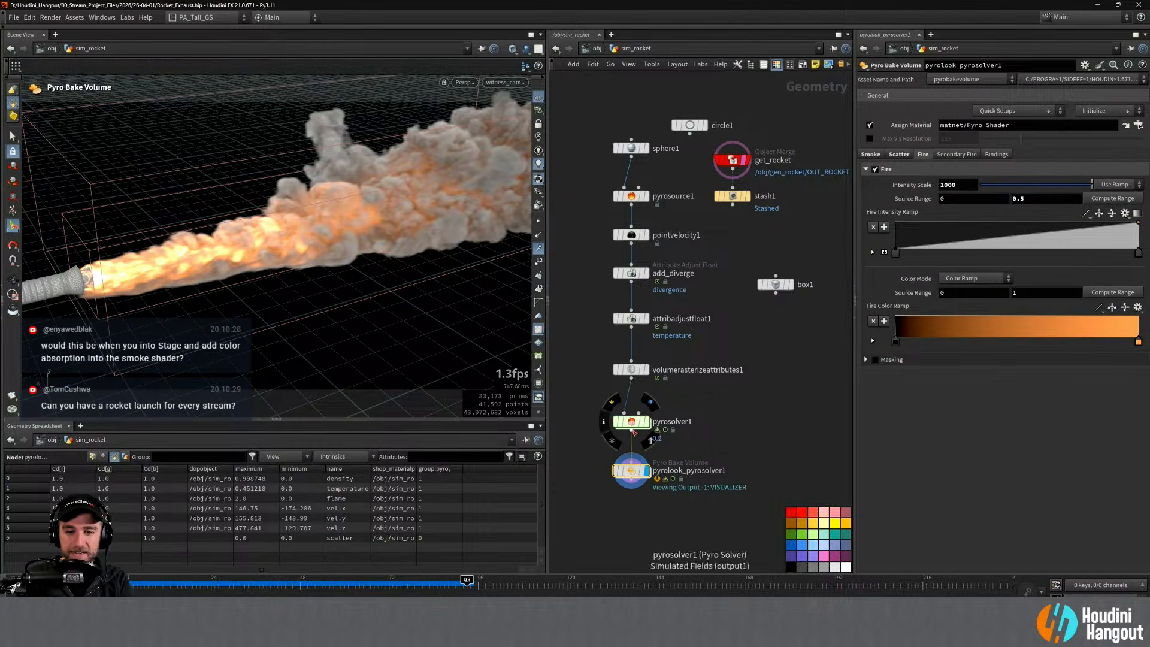
Step: Set the scatter source range's upper limit to 0.5 and reduce the scatter intensity scale to about 96
left_click(902, 155)
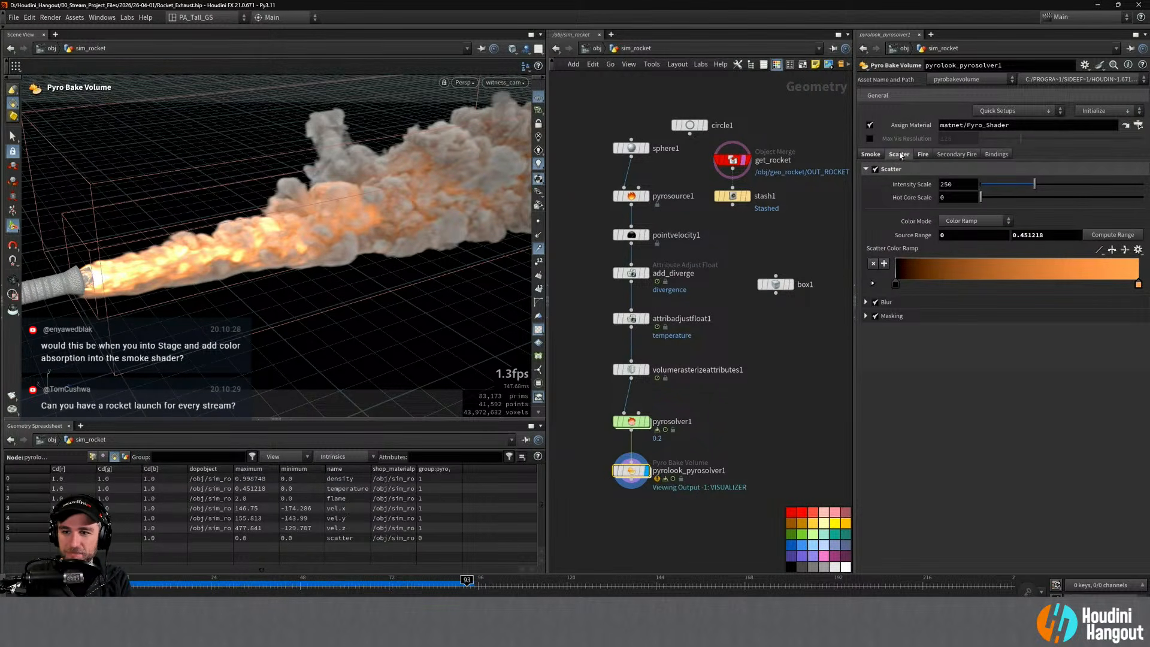
left_click(1052, 235)
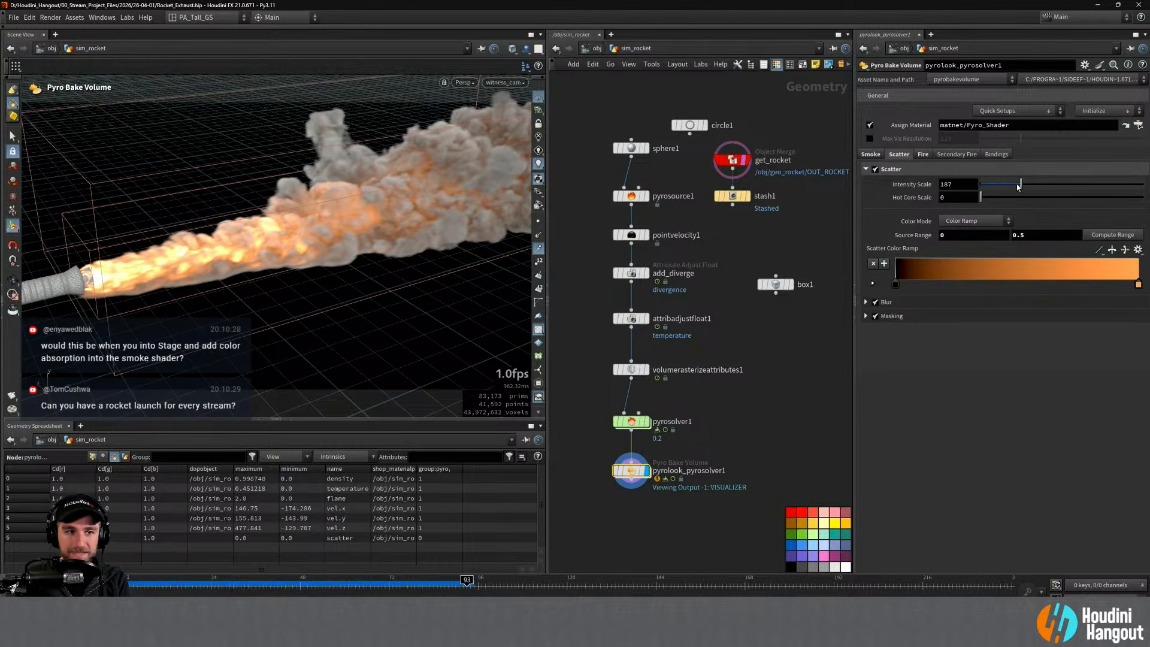
left_click_drag(1003, 187, 998, 186)
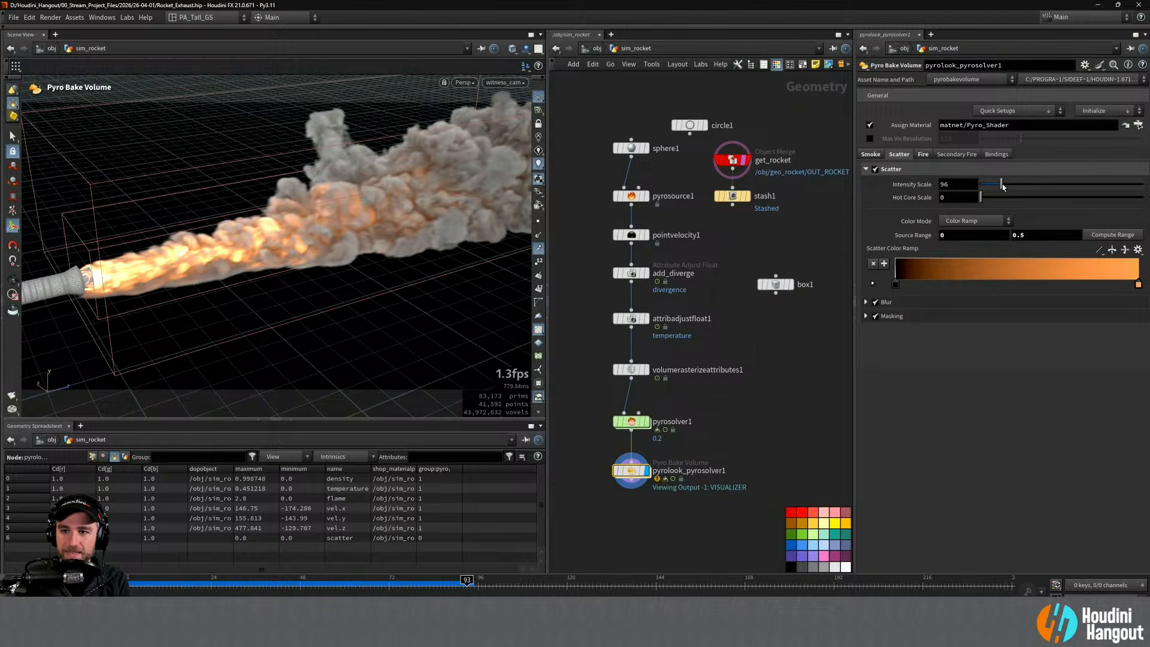
left_click(967, 185)
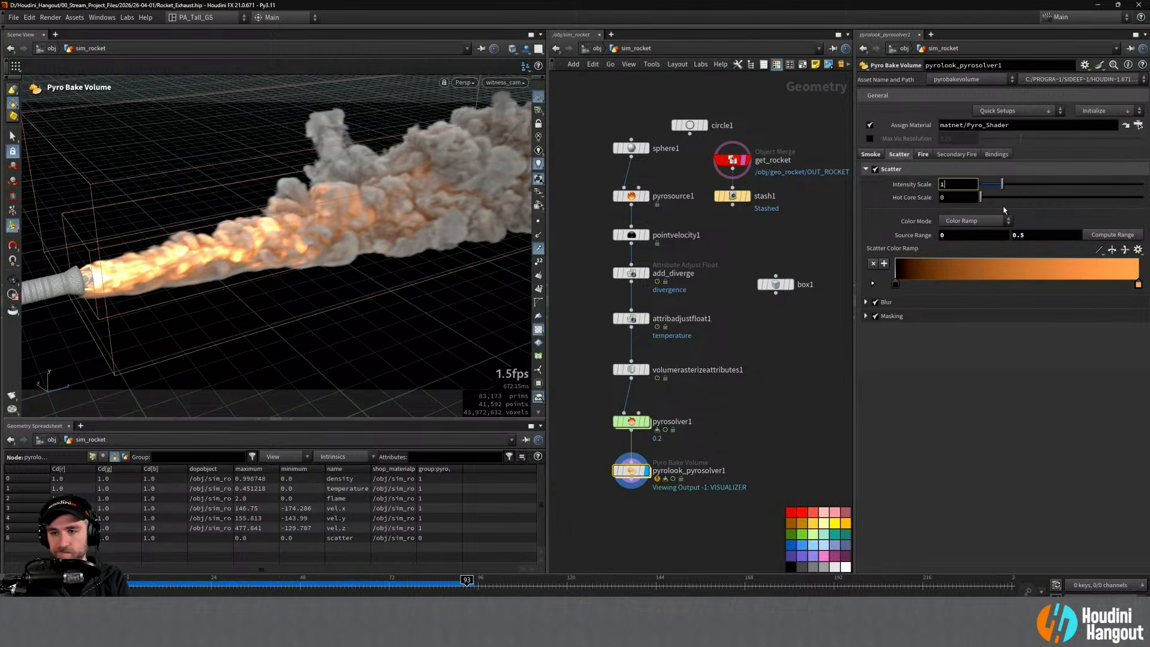
Step: Test a fire intensity scale of 750 and its default, and return it to 1000
left_click(922, 154)
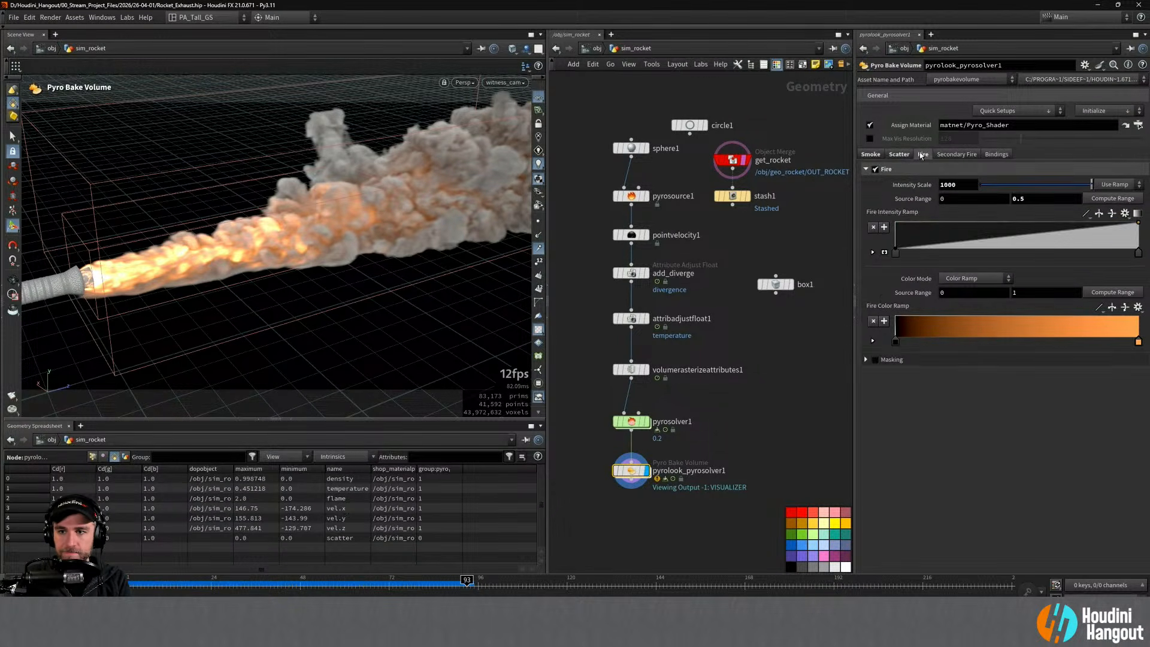
type("7")
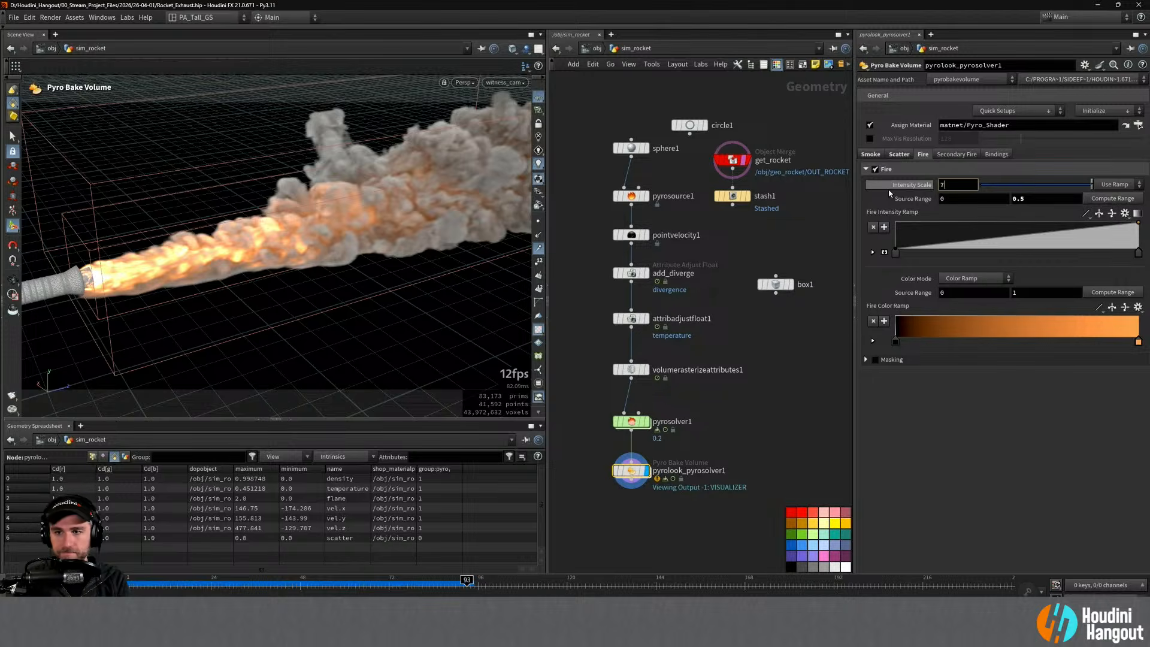
type("50")
key("Return")
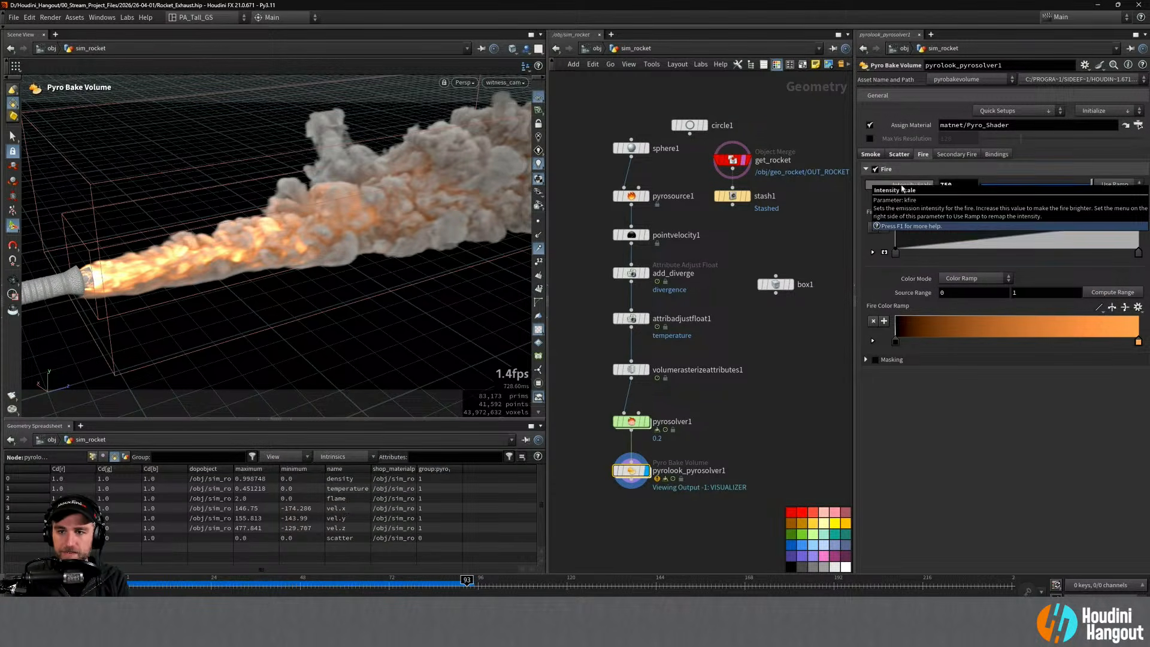
middle_click(903, 190, "ctrl")
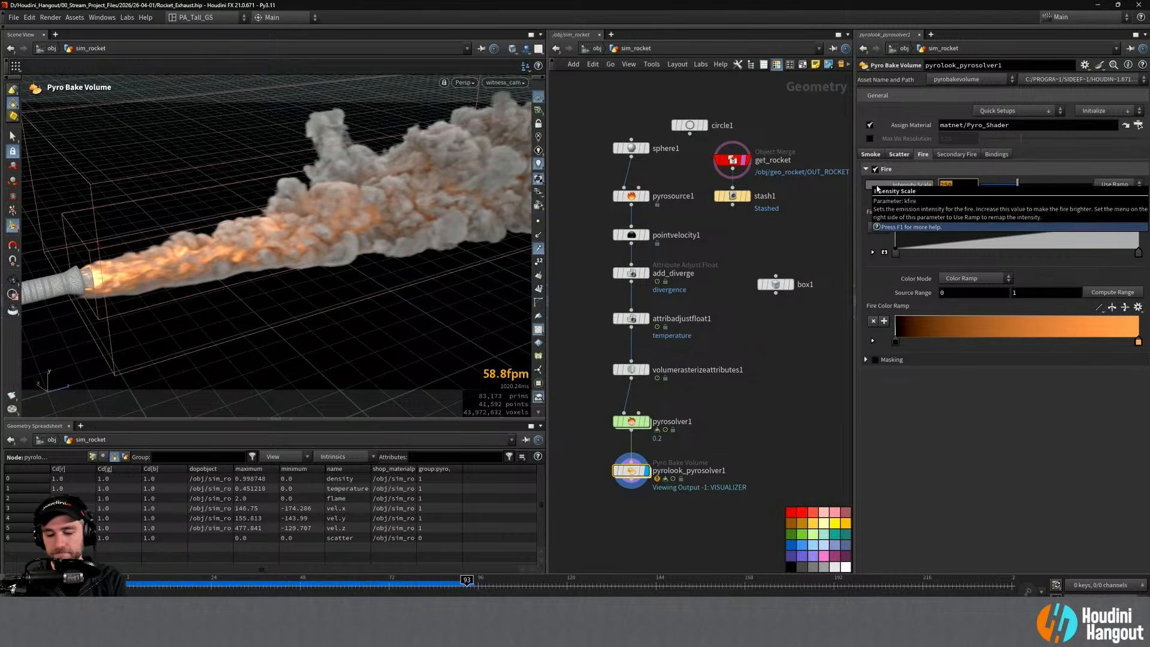
type("1000")
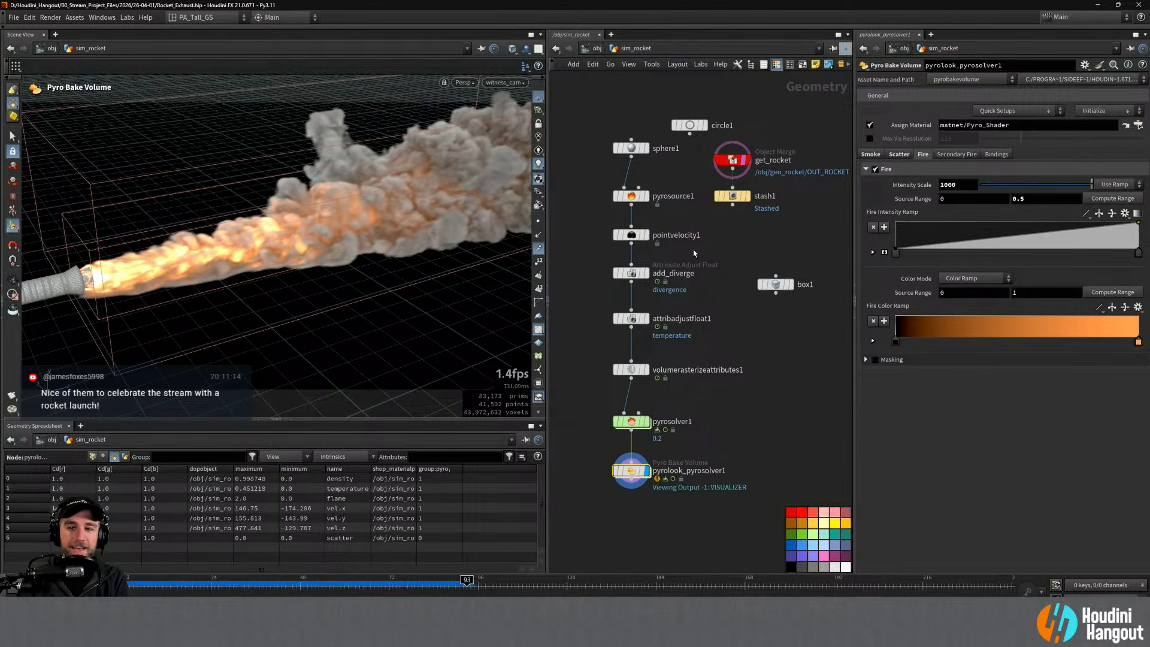
Step: Try smoke colours of 0.2, 0.75 and 1 on the pyro look node, and set the smoke colour's value to 0.85
left_click(877, 155)
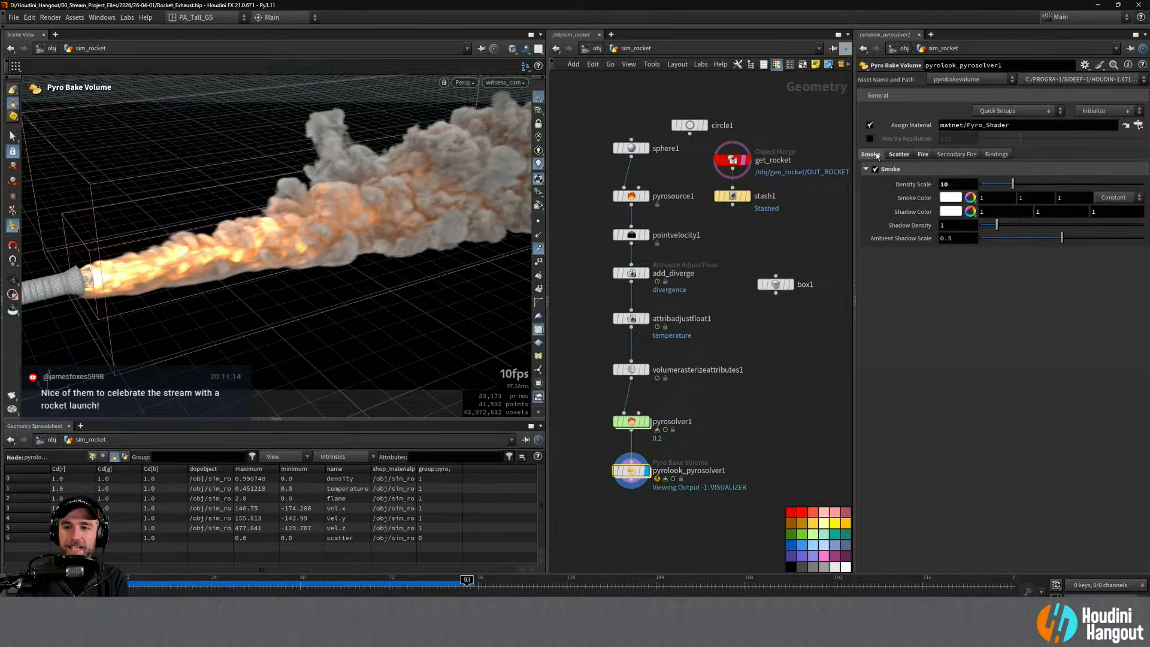
left_click(949, 198)
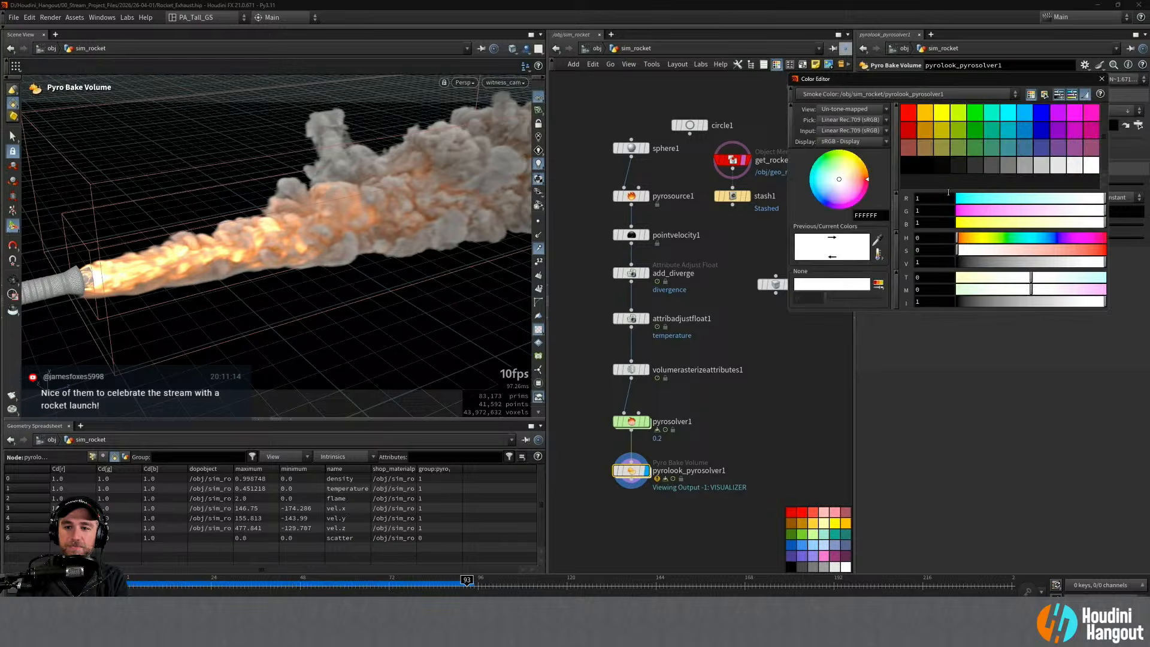
left_click(1007, 164)
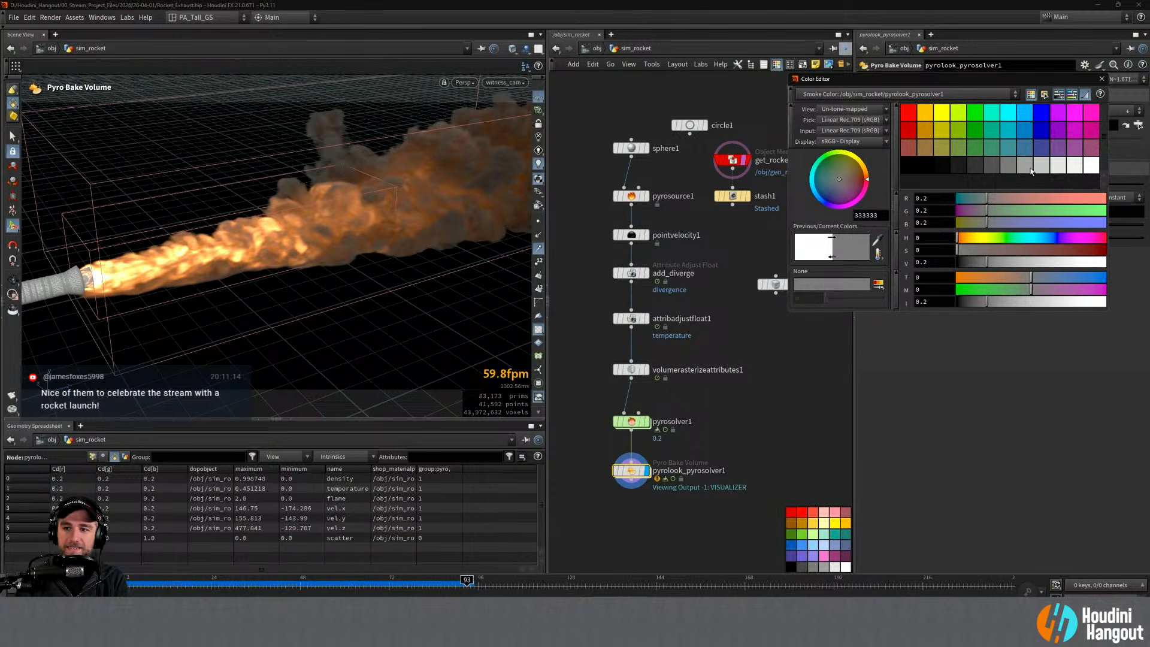
left_click(1078, 167)
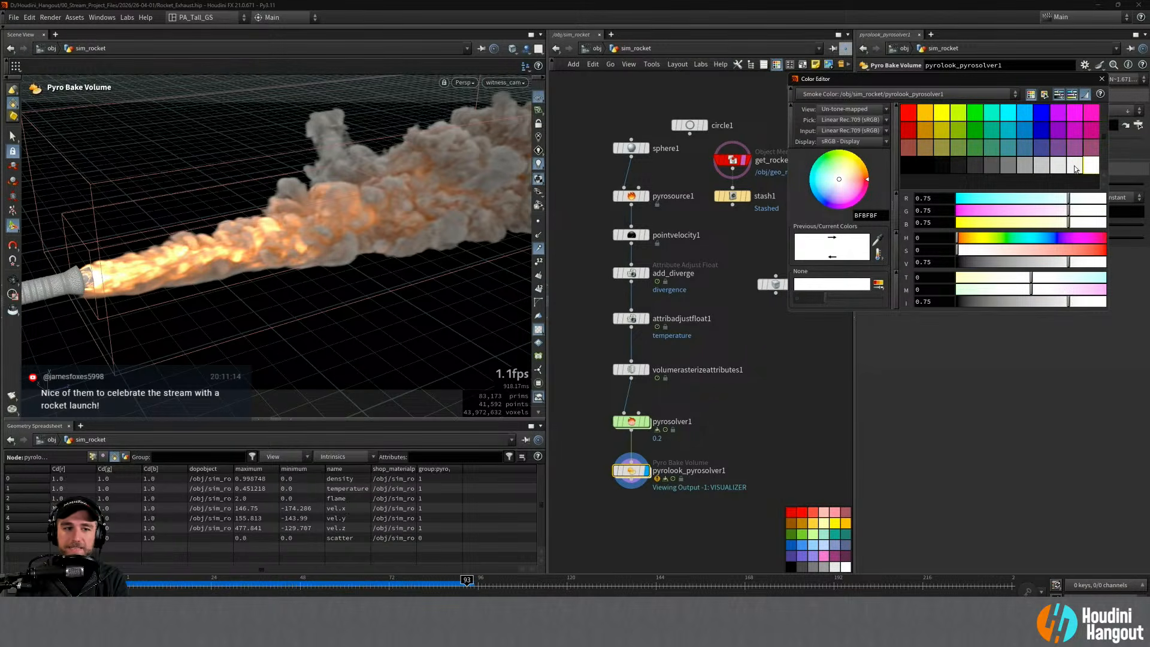
left_click(1073, 167)
key("ctrl+z")
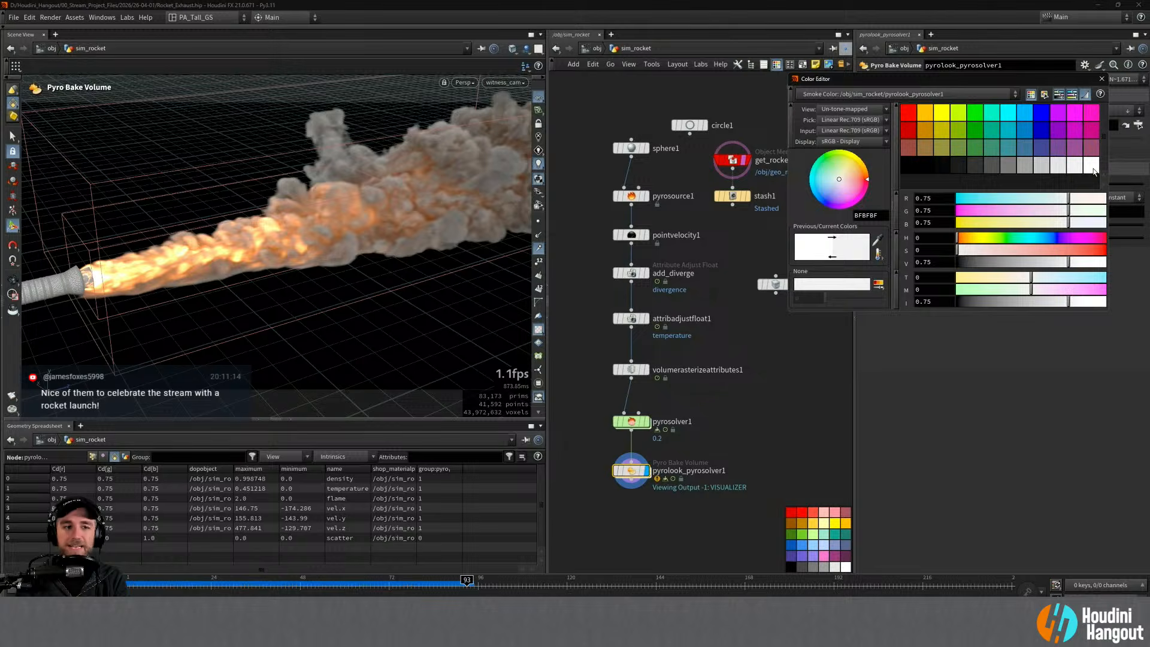
left_click(1094, 171)
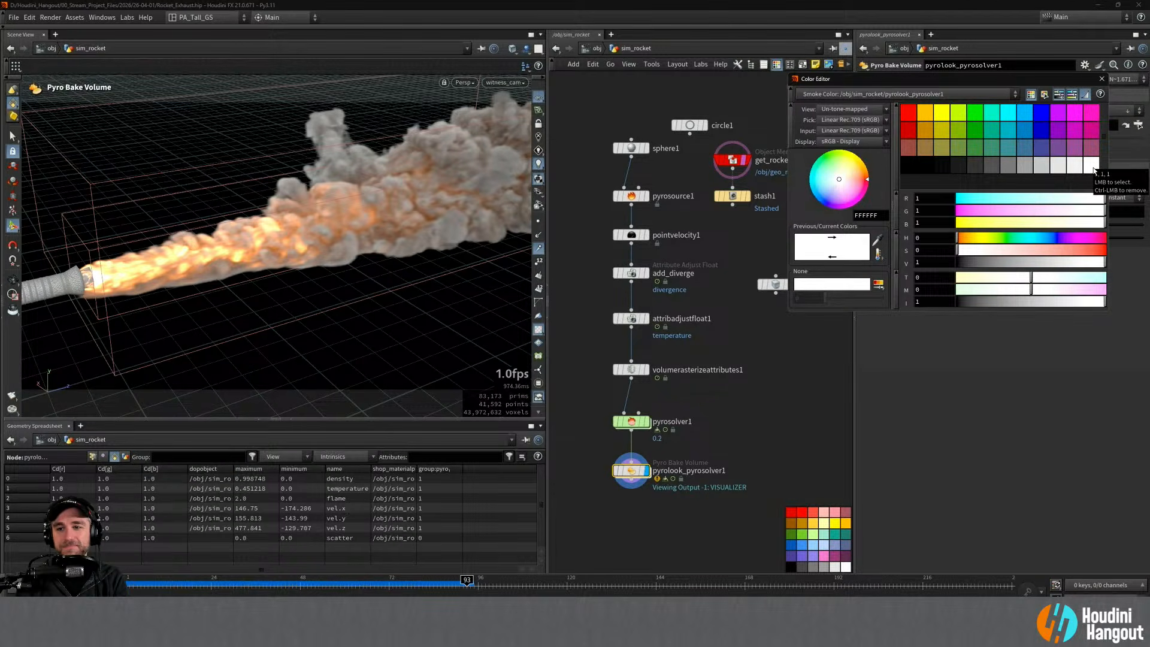
left_click(1077, 171)
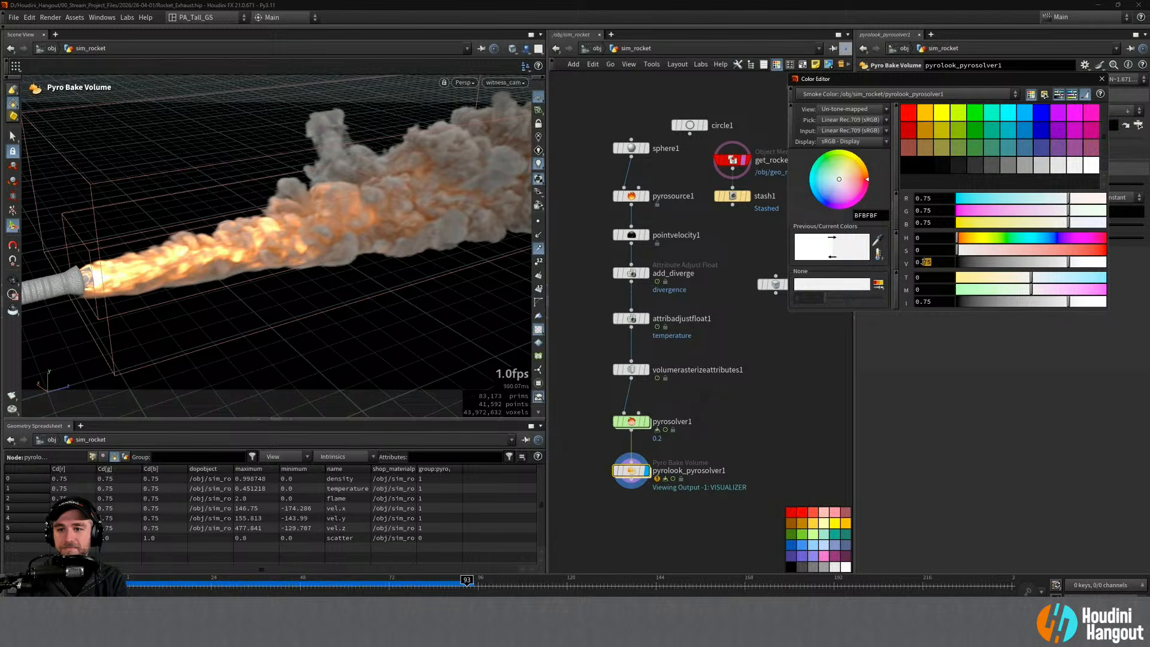
type("85")
key("Return")
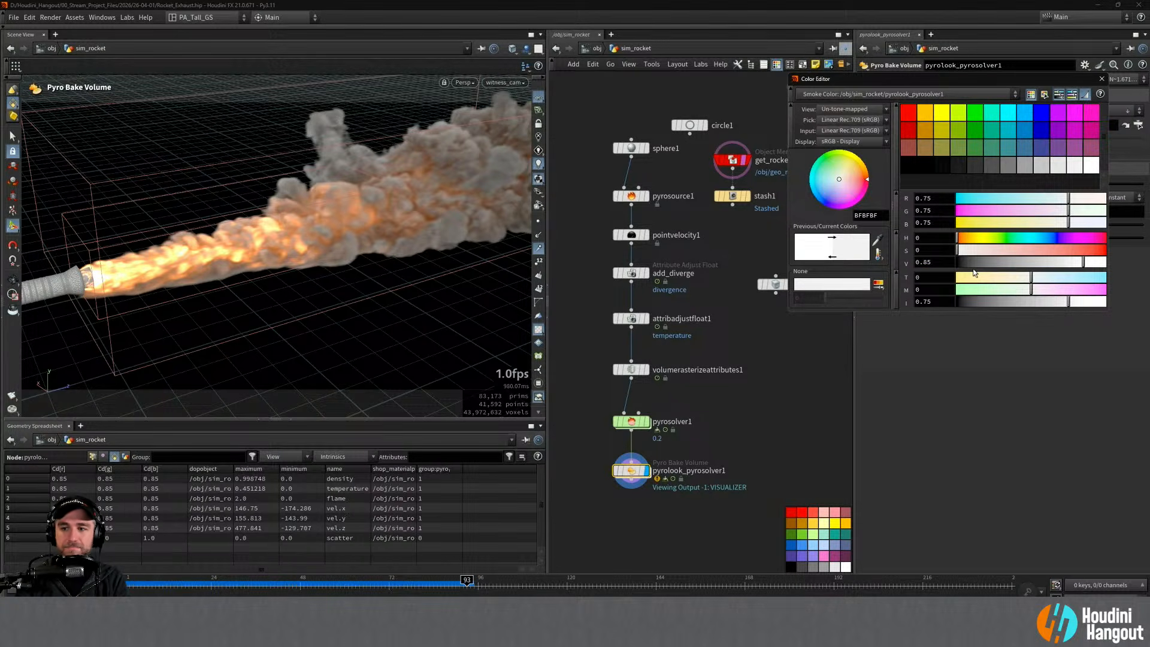
left_click(1103, 78)
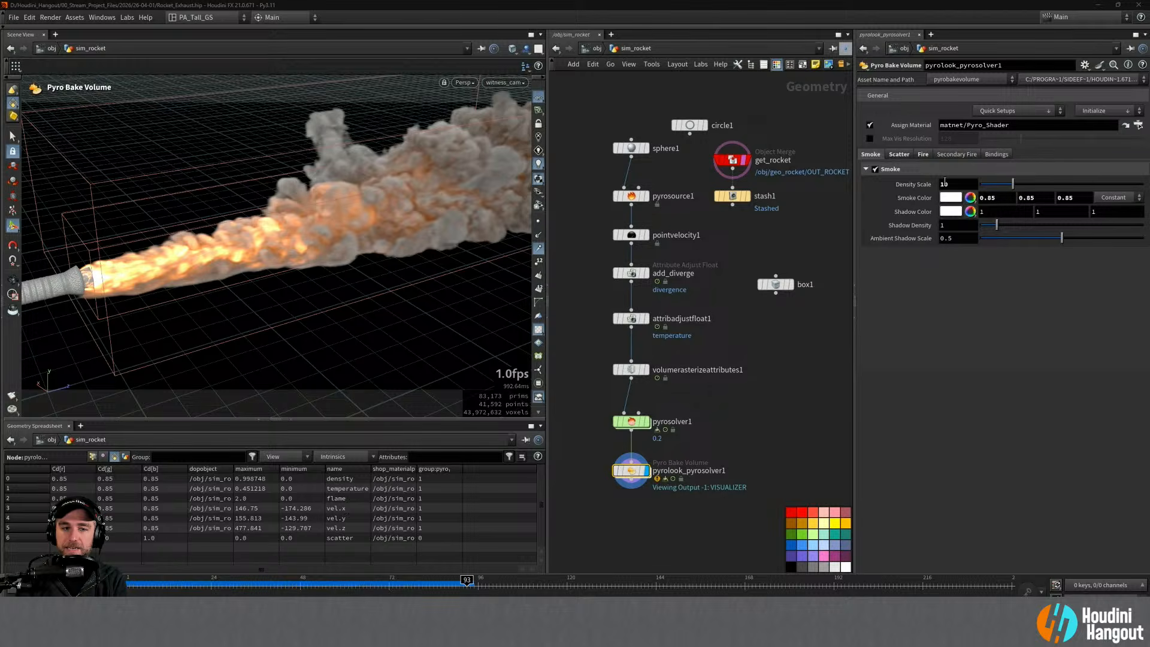
Step: Set the smoke density scale to 20, inspect the plume from another angle, and return the view to witness_cam
mouse_move(915, 182)
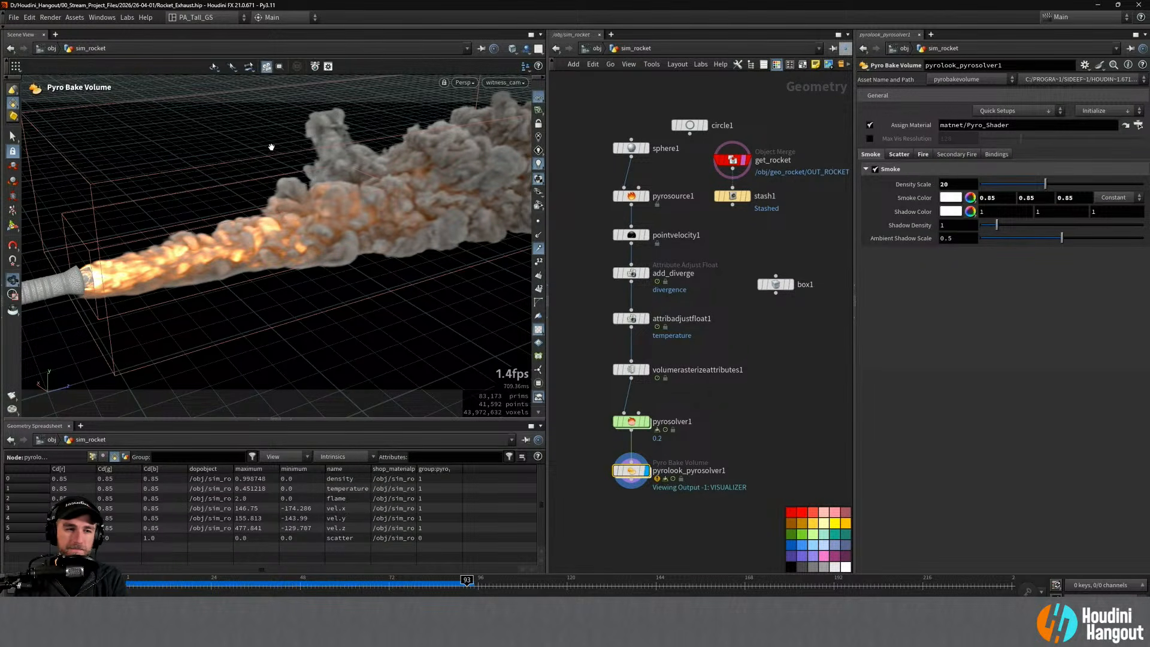
left_click_drag(269, 146, 369, 259, "alt")
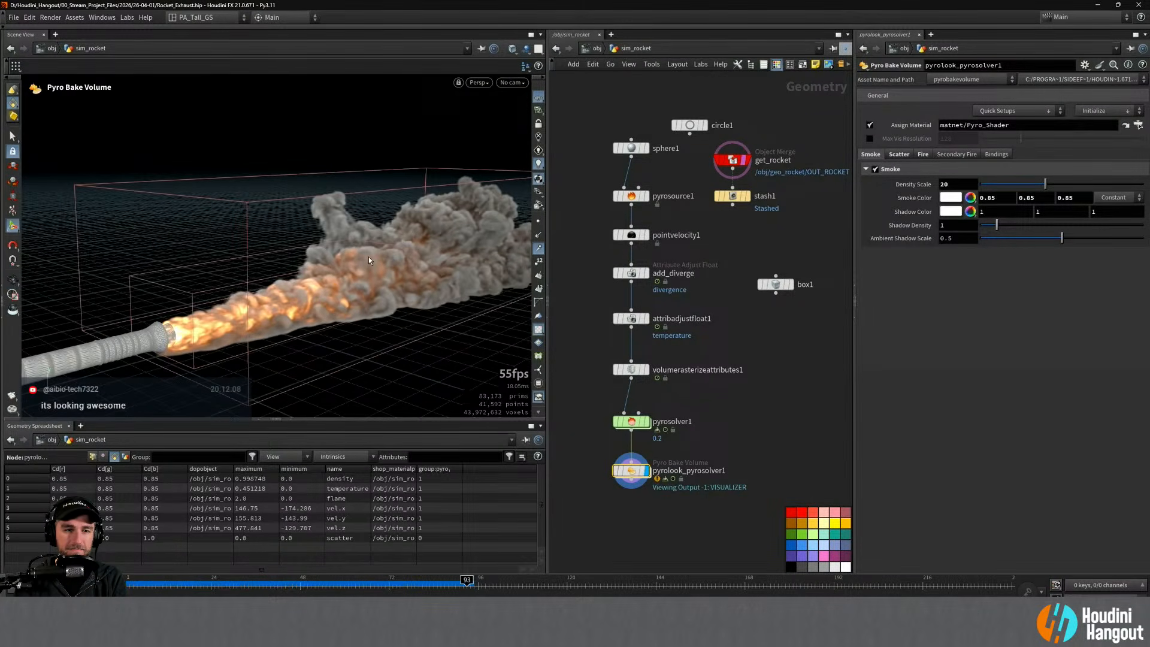
left_click(512, 82)
left_click(513, 134)
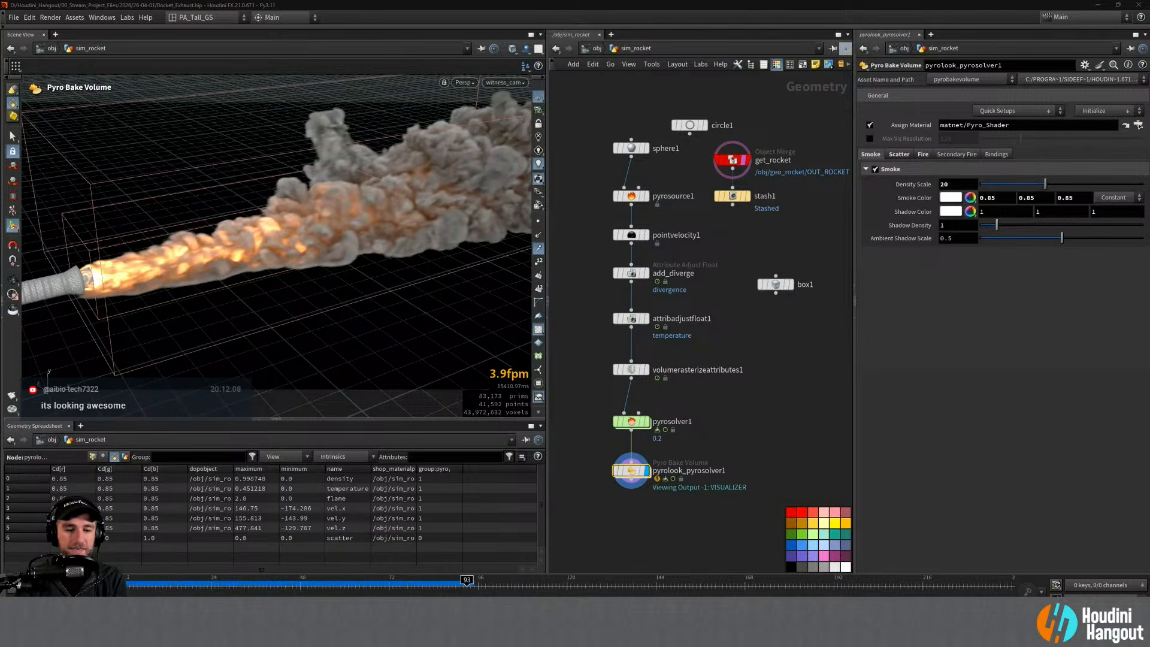
Step: Render a new flipbook of the exhaust from the witness camera view and play it back
left_click(436, 634)
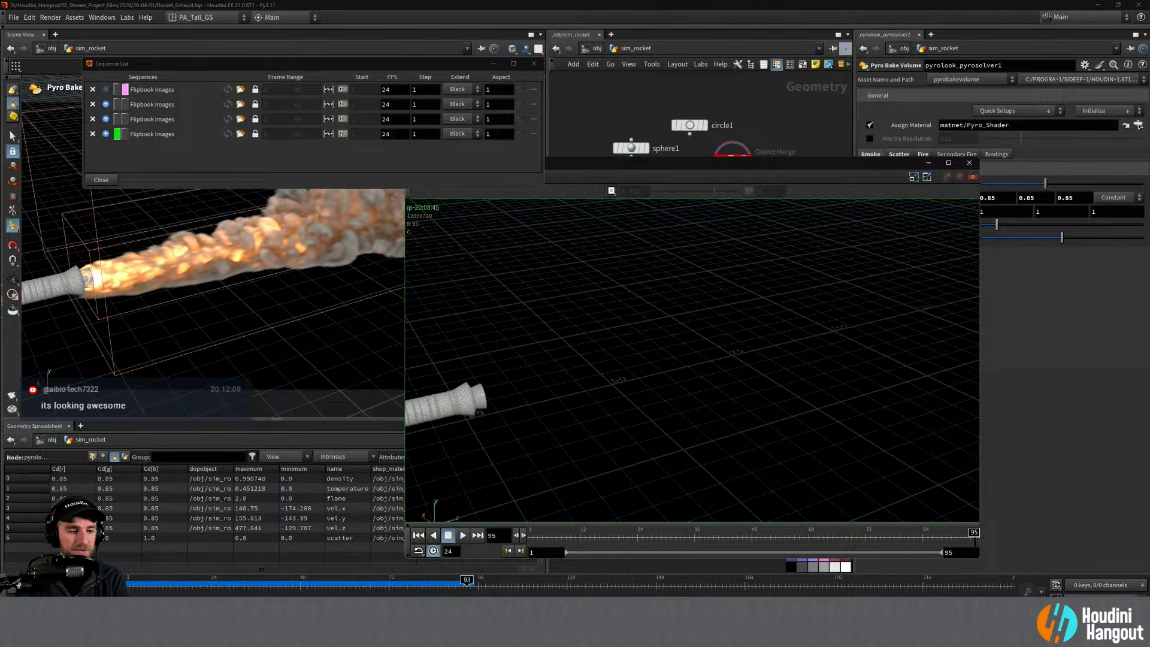
left_click(16, 584)
left_click(11, 396)
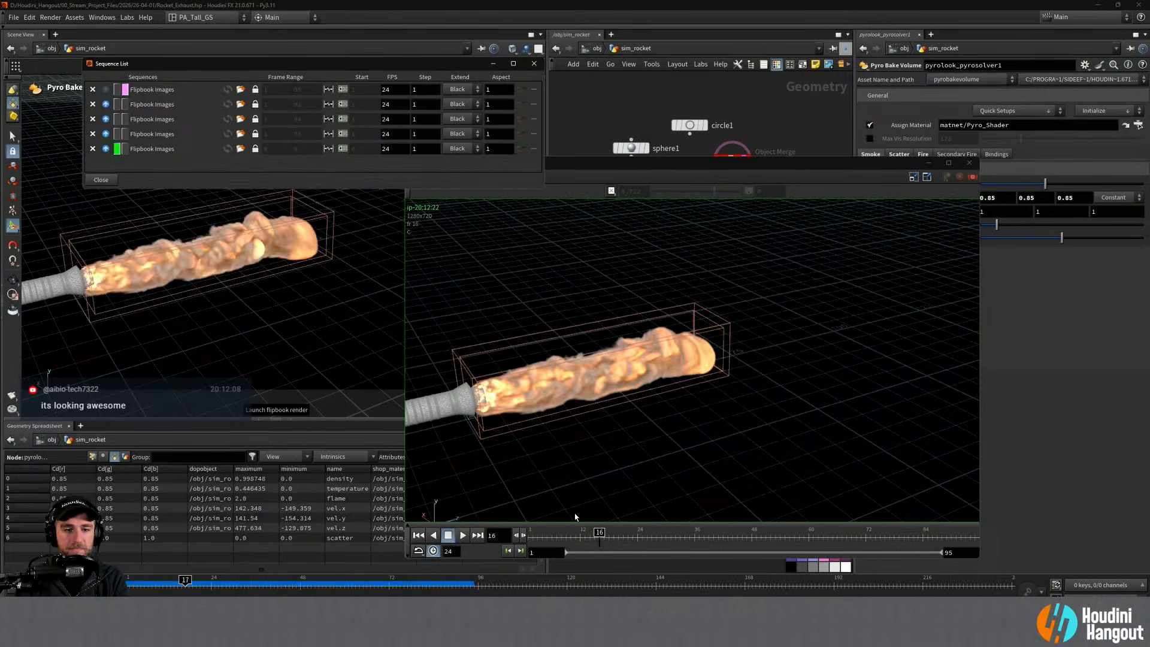
left_click(463, 535)
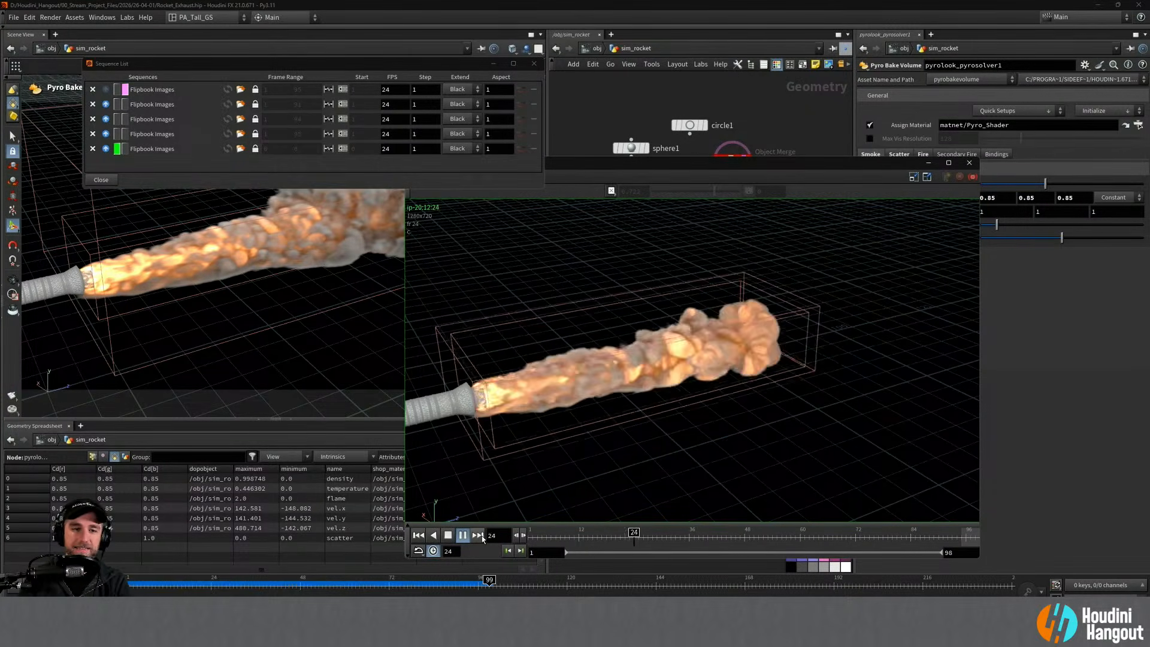
Step: Close the sequence list, reposition the flipbook window over the viewport, and stop its playback
left_click_drag(586, 164, 377, 154)
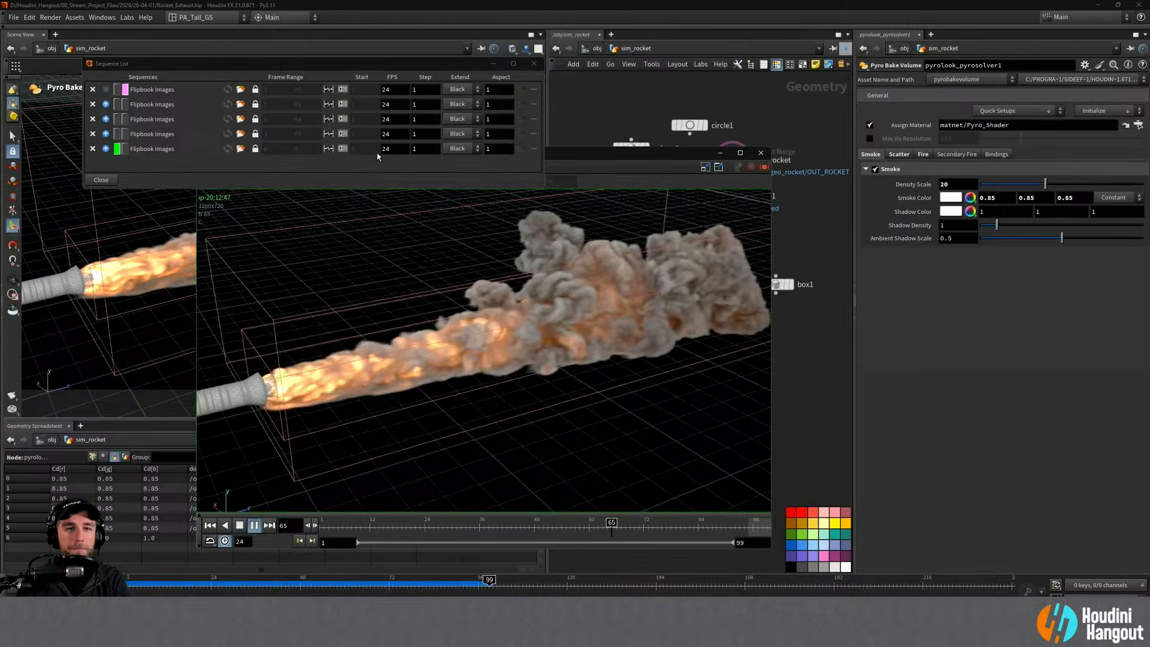
left_click(533, 64)
left_click_drag(534, 159, 396, 84)
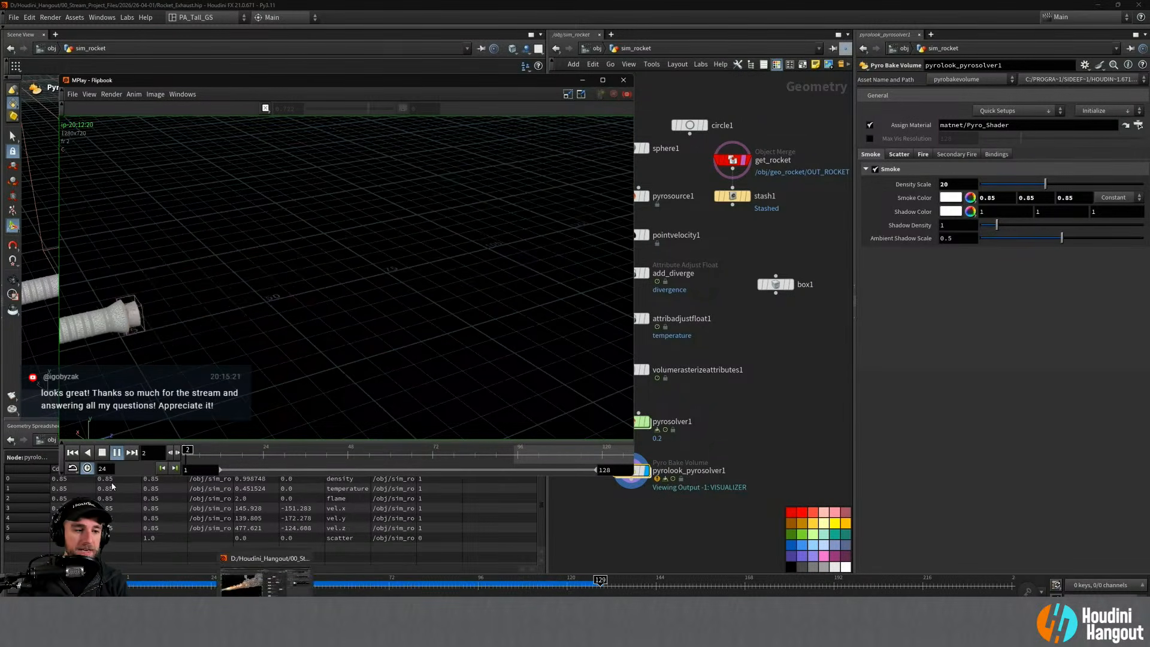
left_click(102, 454)
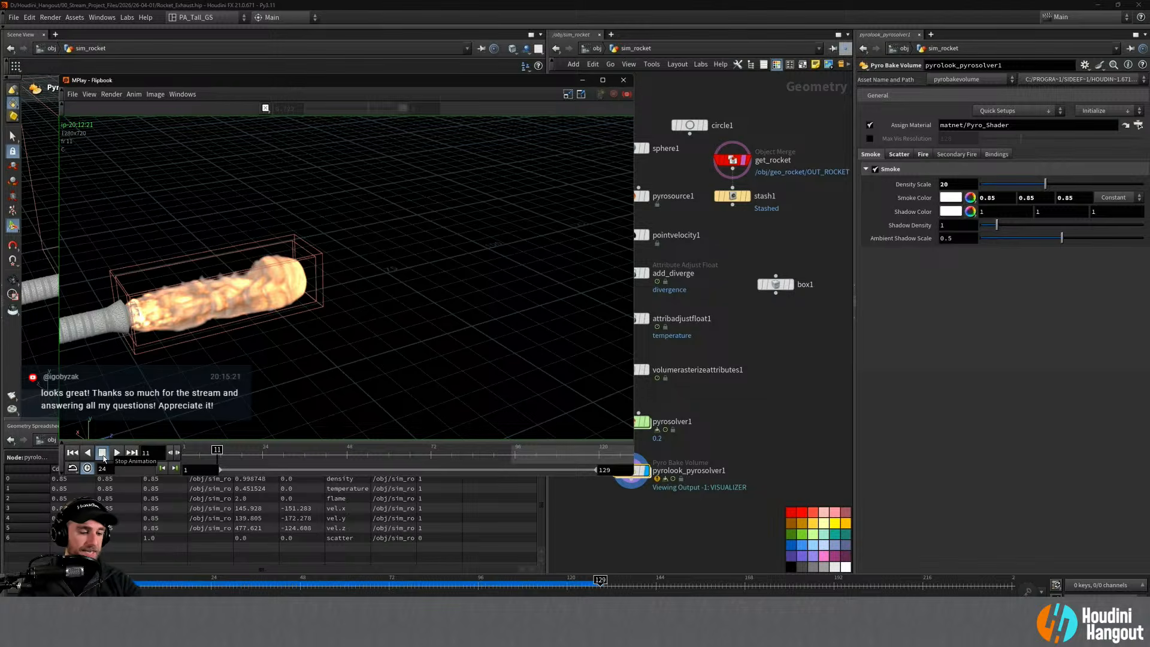